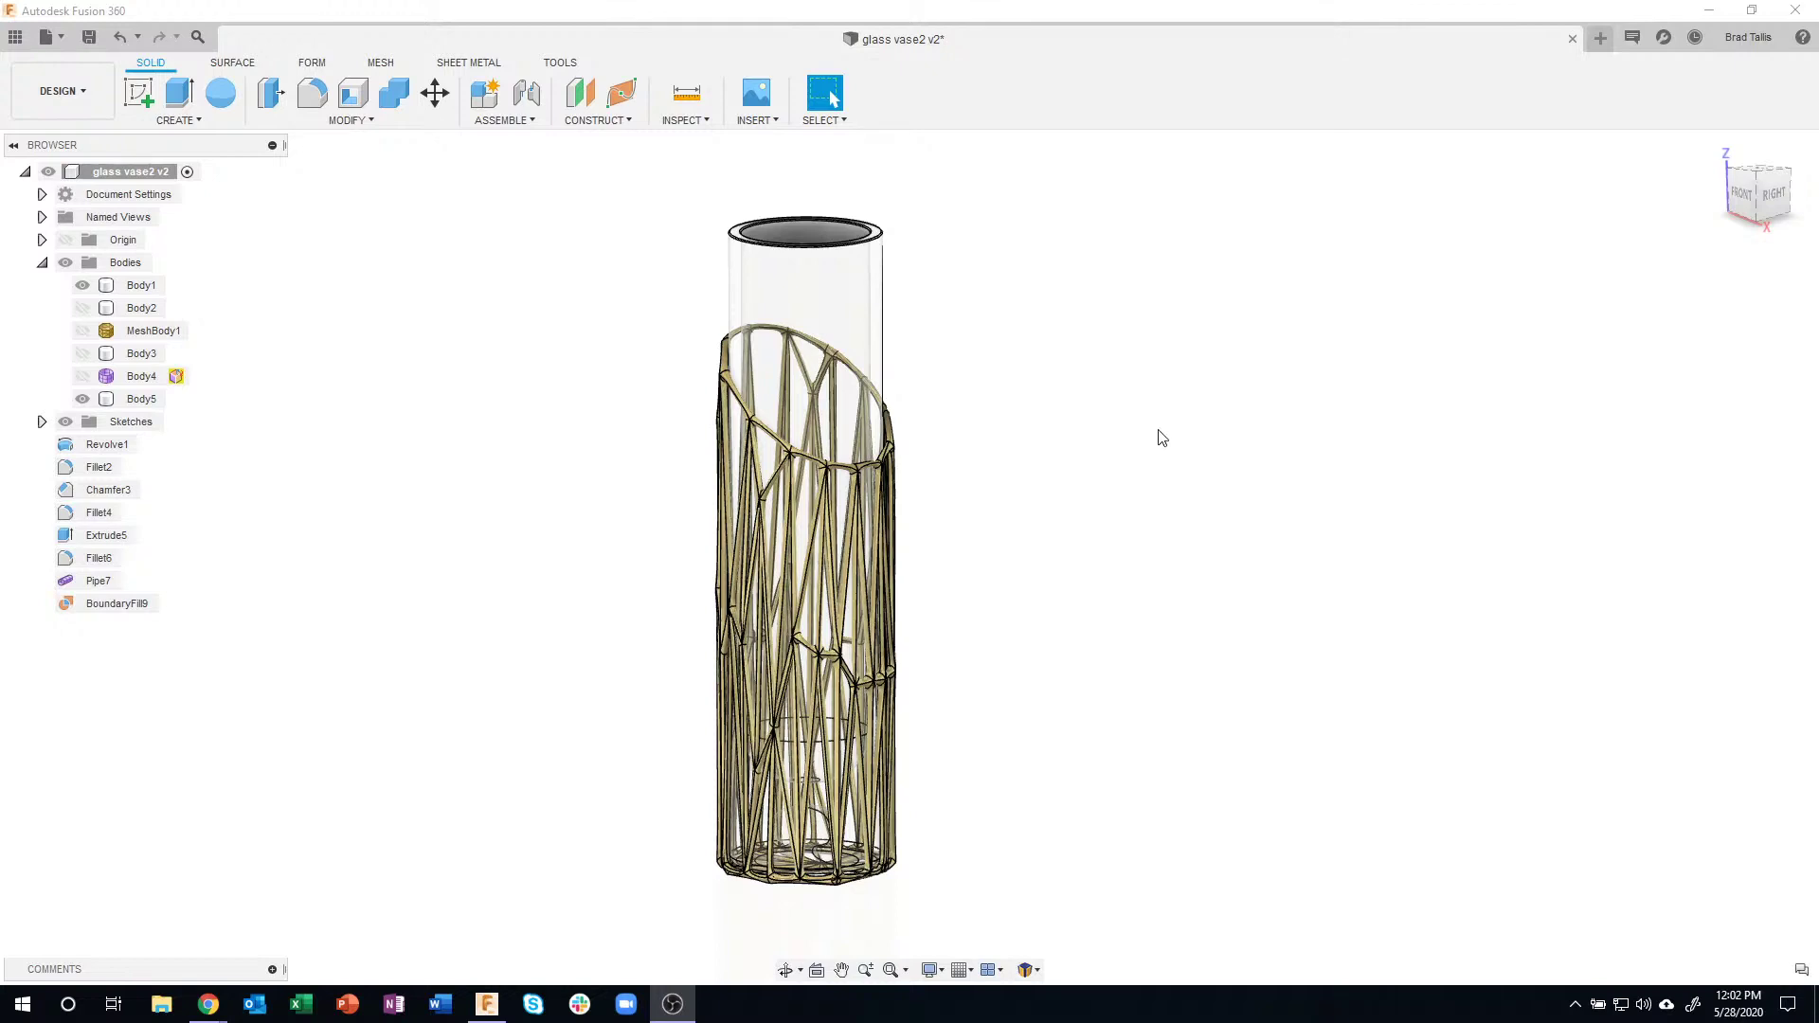
- Open the glass vase design from the Tech Thursdays project
left_click(1601, 39)
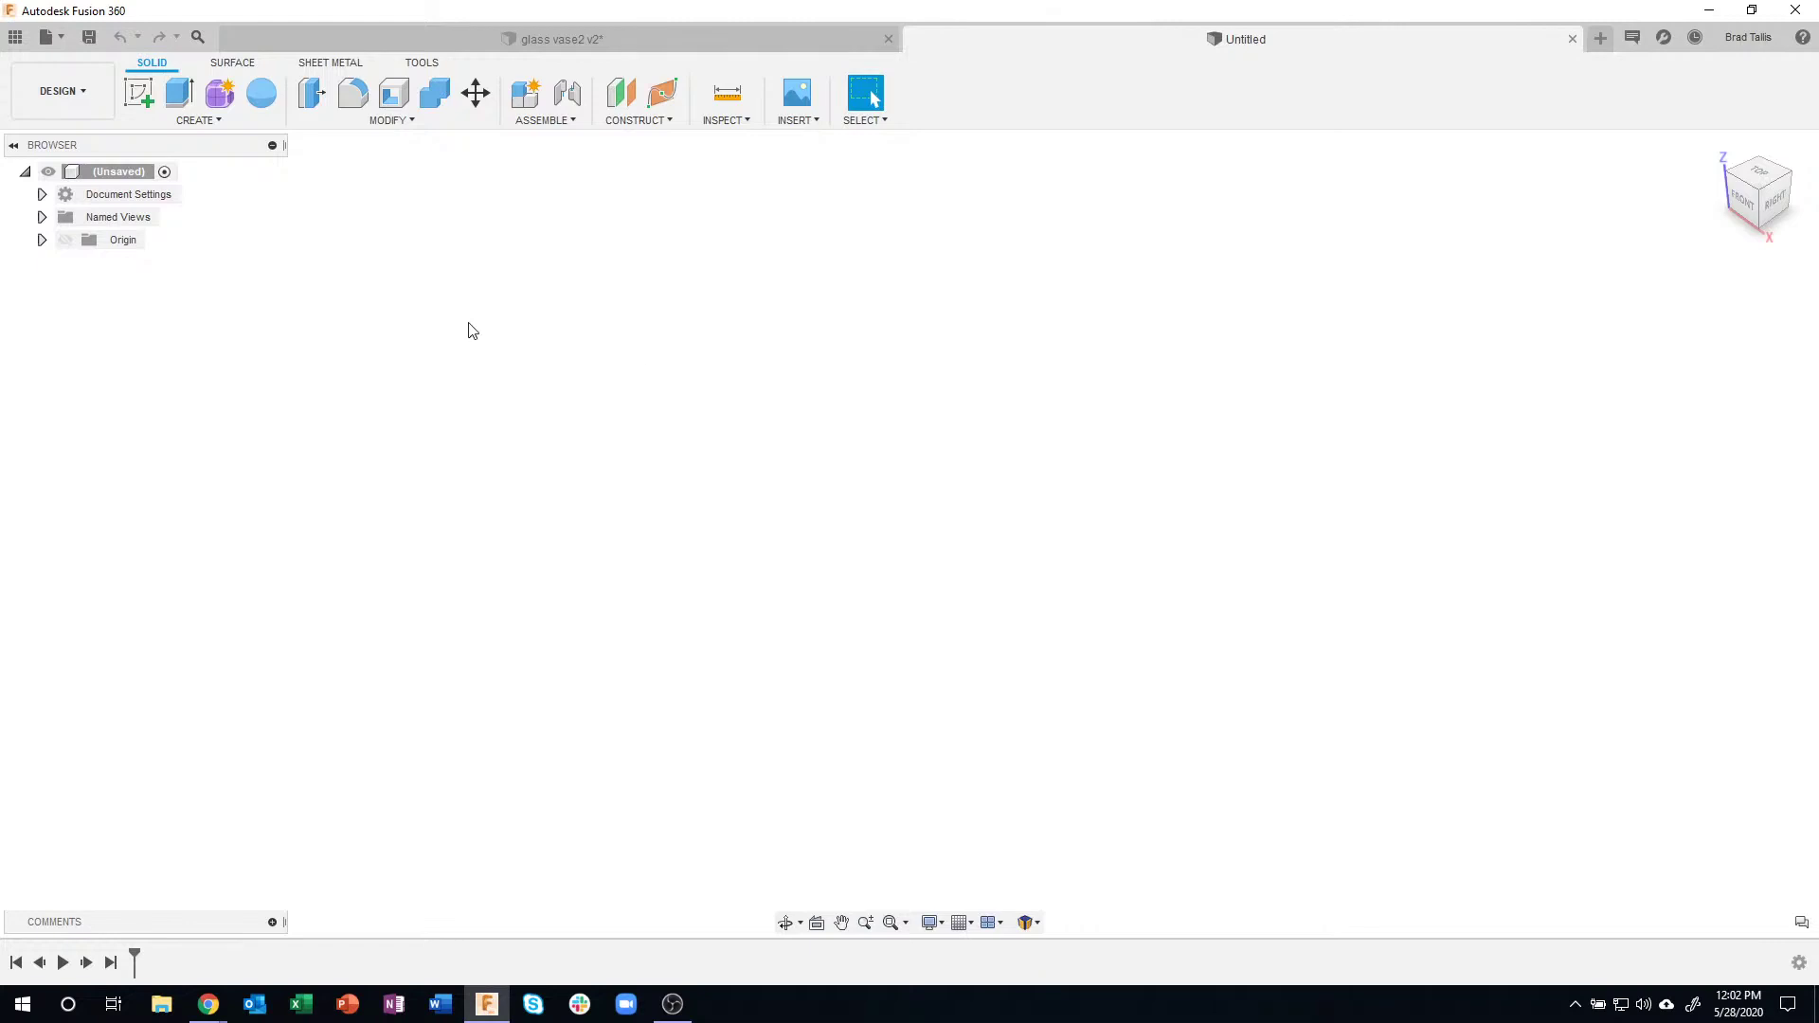
left_click(15, 37)
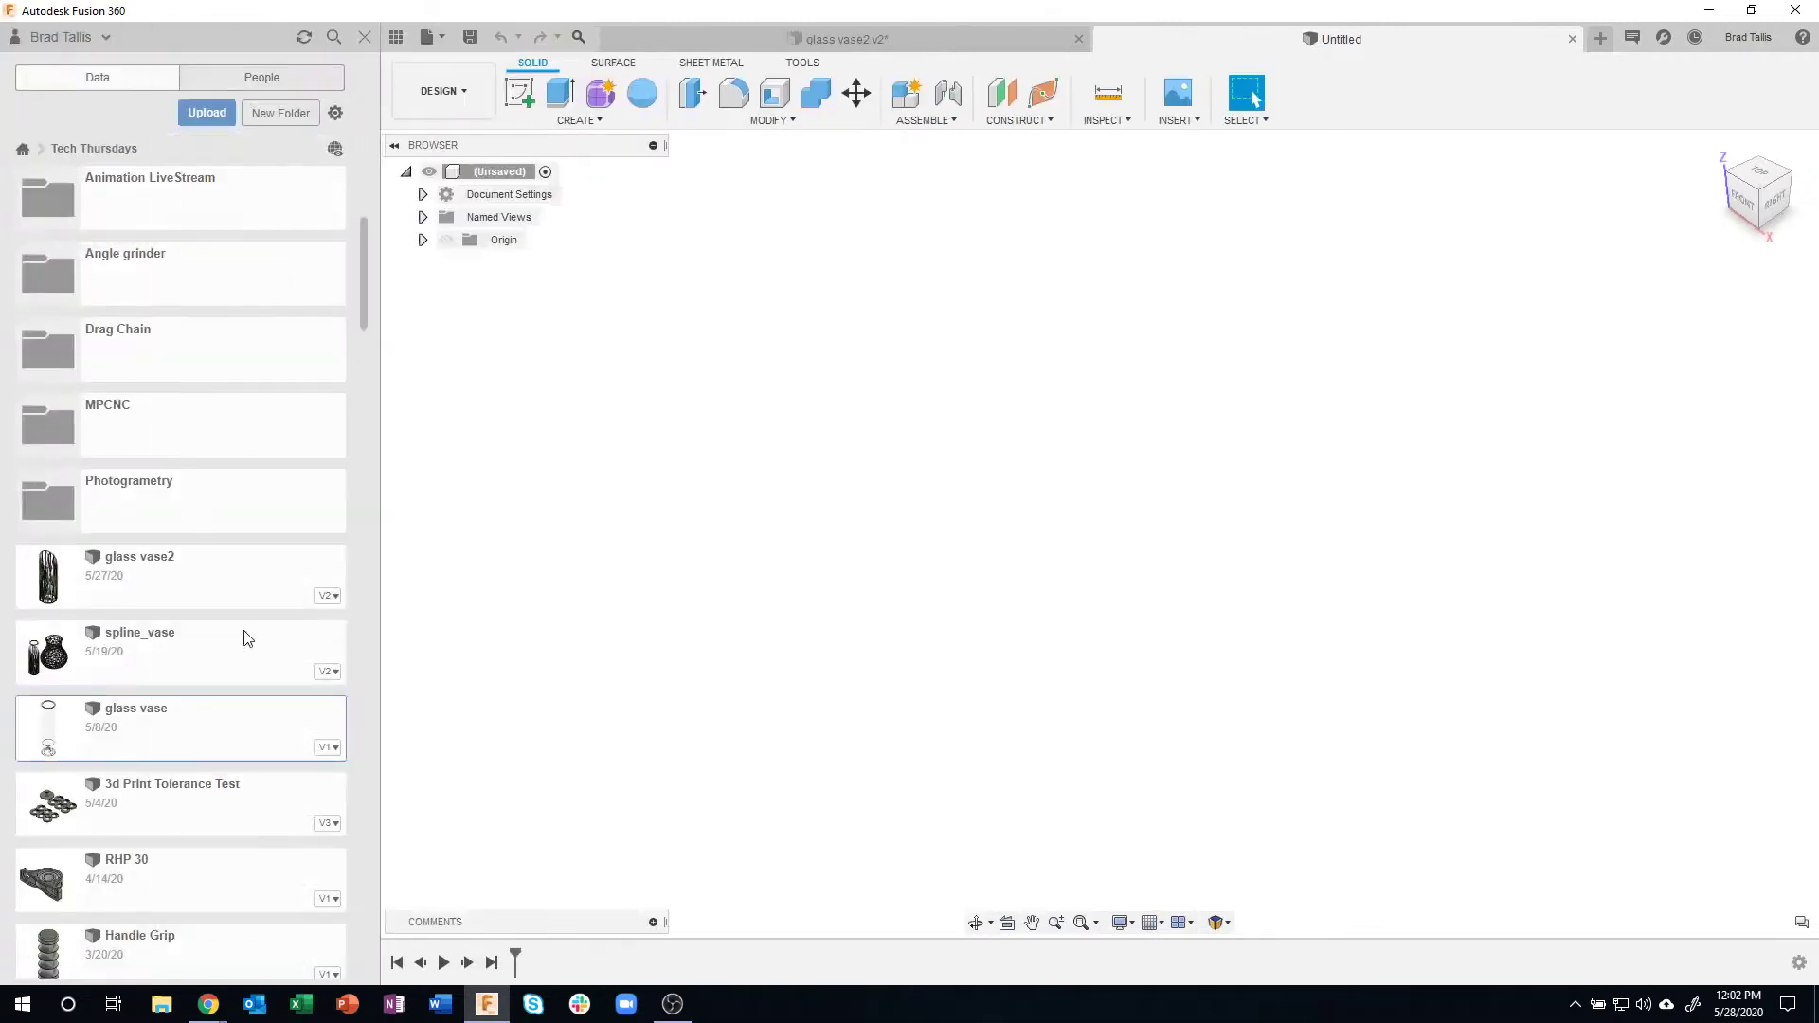
double_click(154, 722)
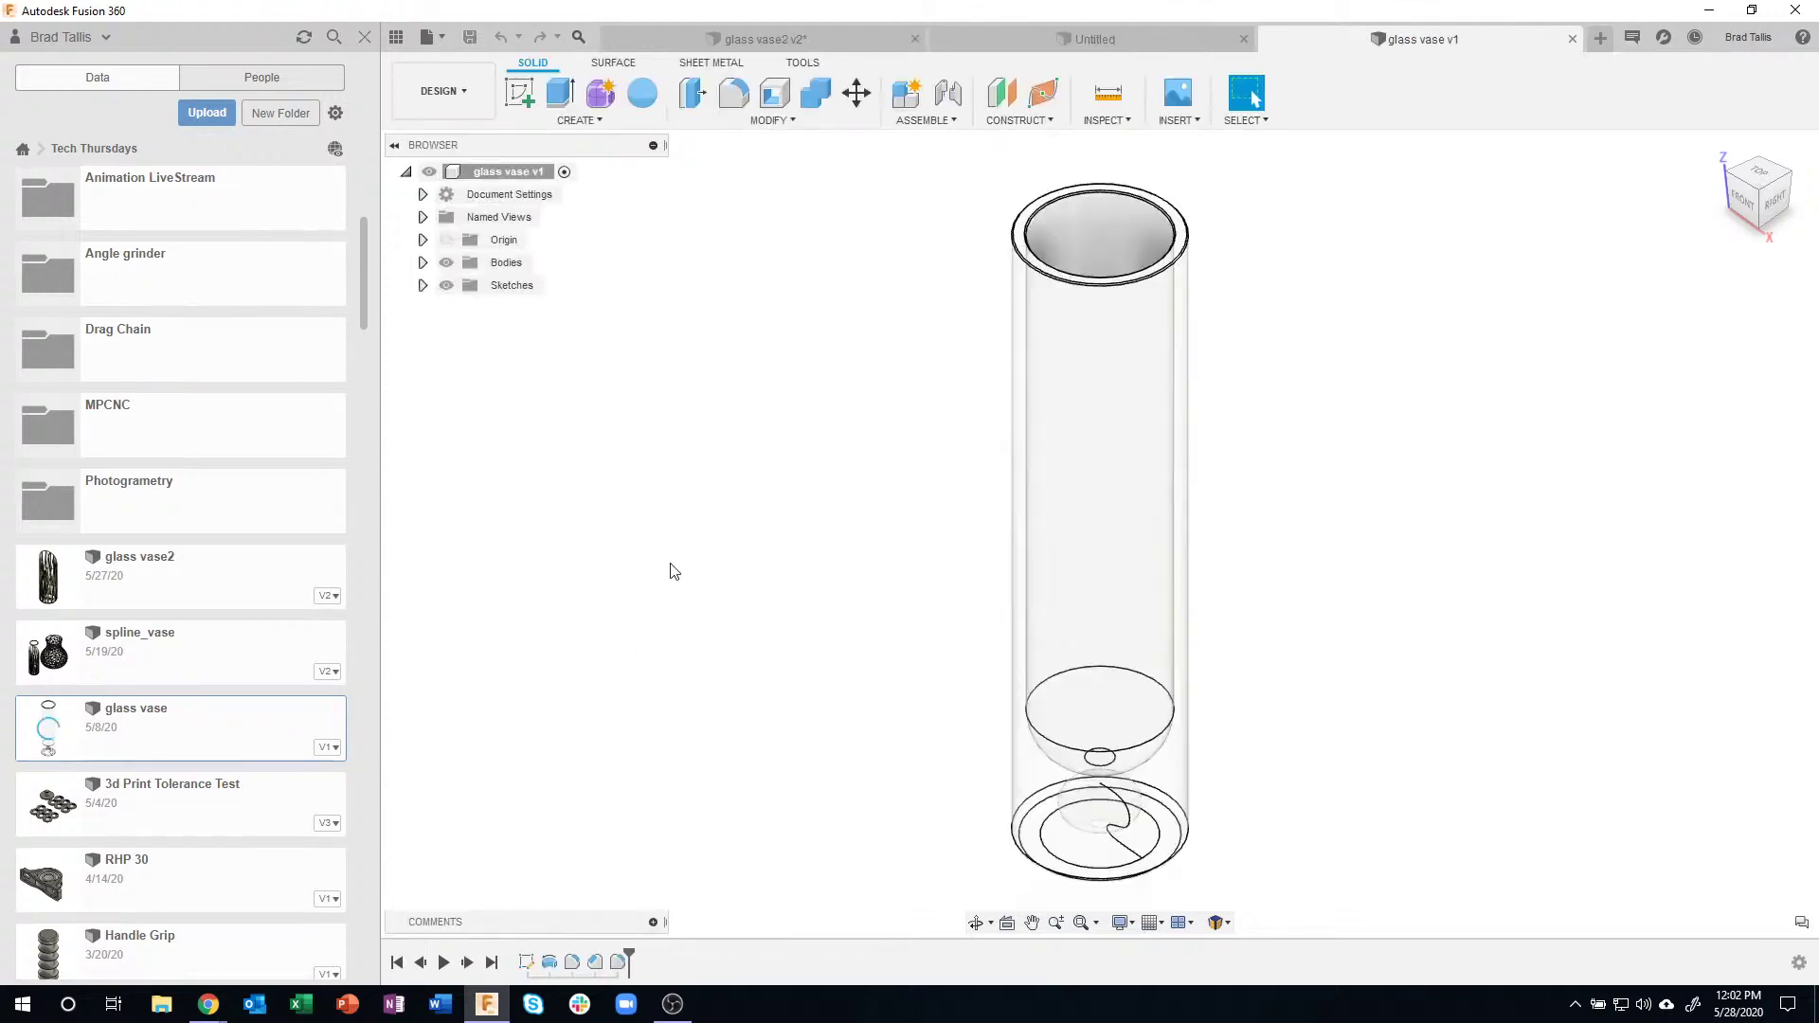
left_click(396, 37)
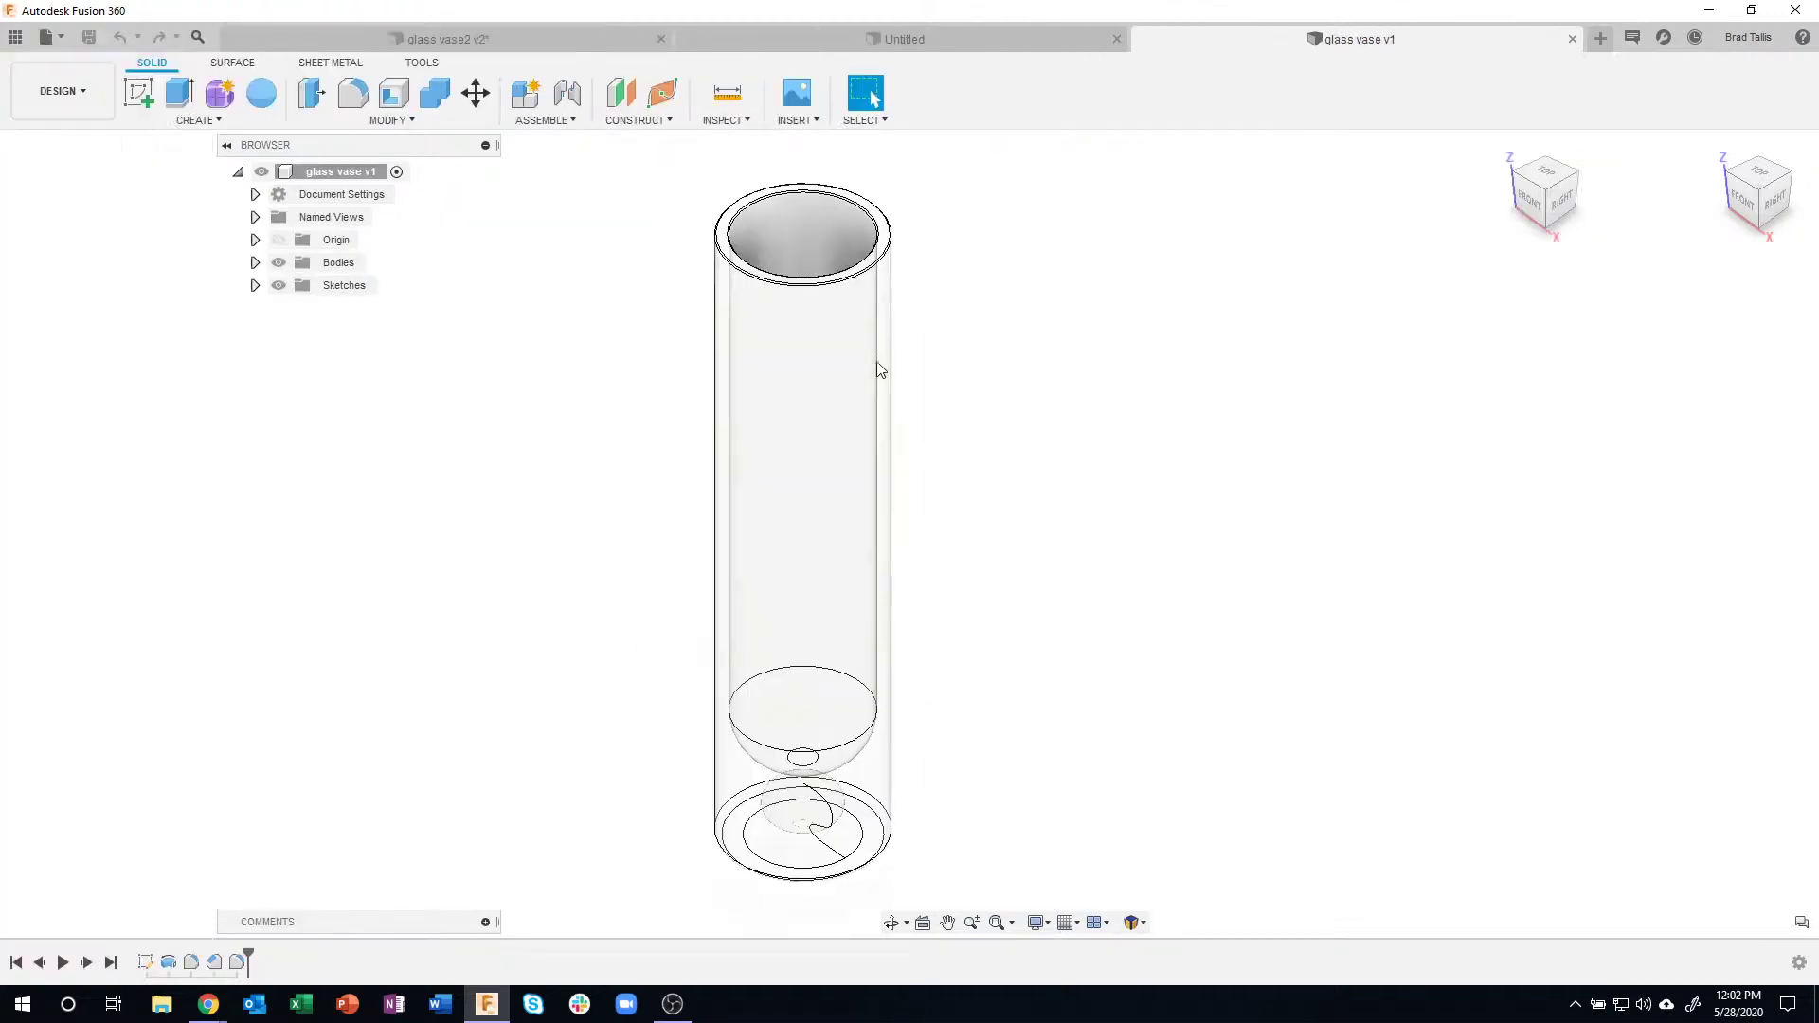
- Inspect the vase's base and review the profile sketch behind the revolve, leaving the sketch unchanged
middle_click_drag(1152, 474, 998, 641, "shift")
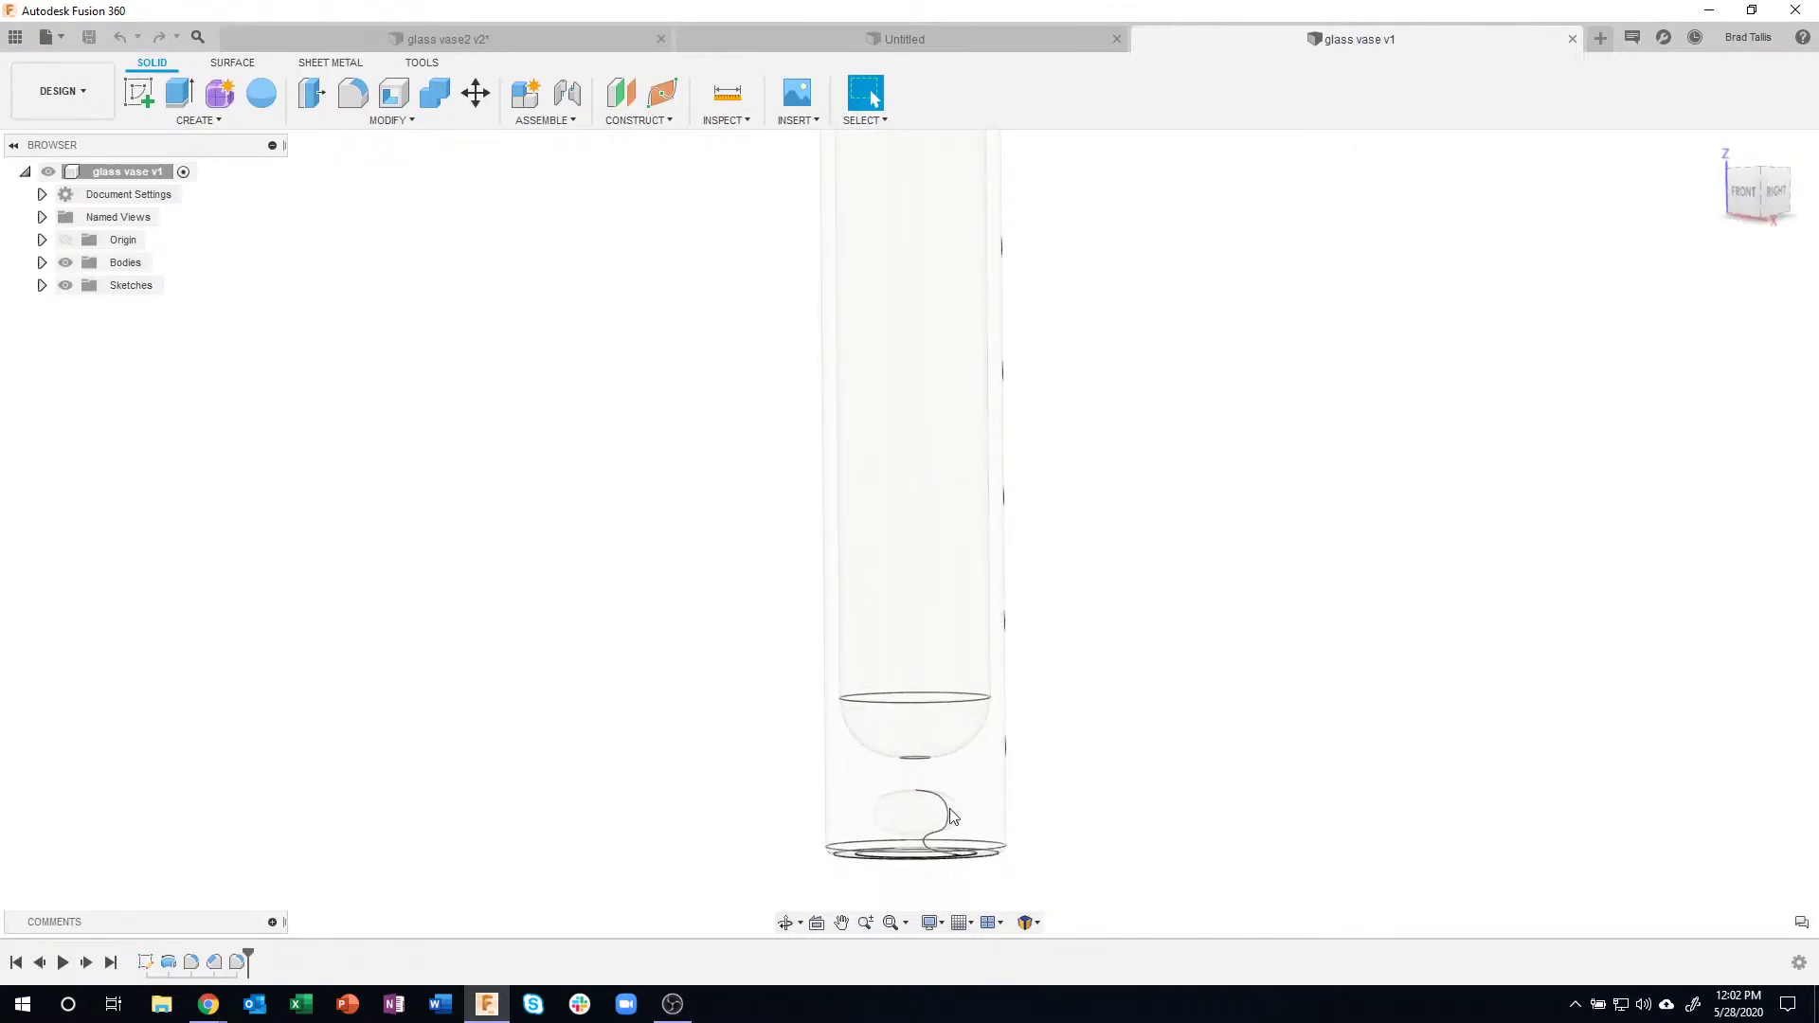
mouse_move(903, 794)
middle_mouse_down("shift")
mouse_move(1035, 799)
mouse_move(1077, 780)
mouse_move(266, 934)
middle_mouse_up("shift")
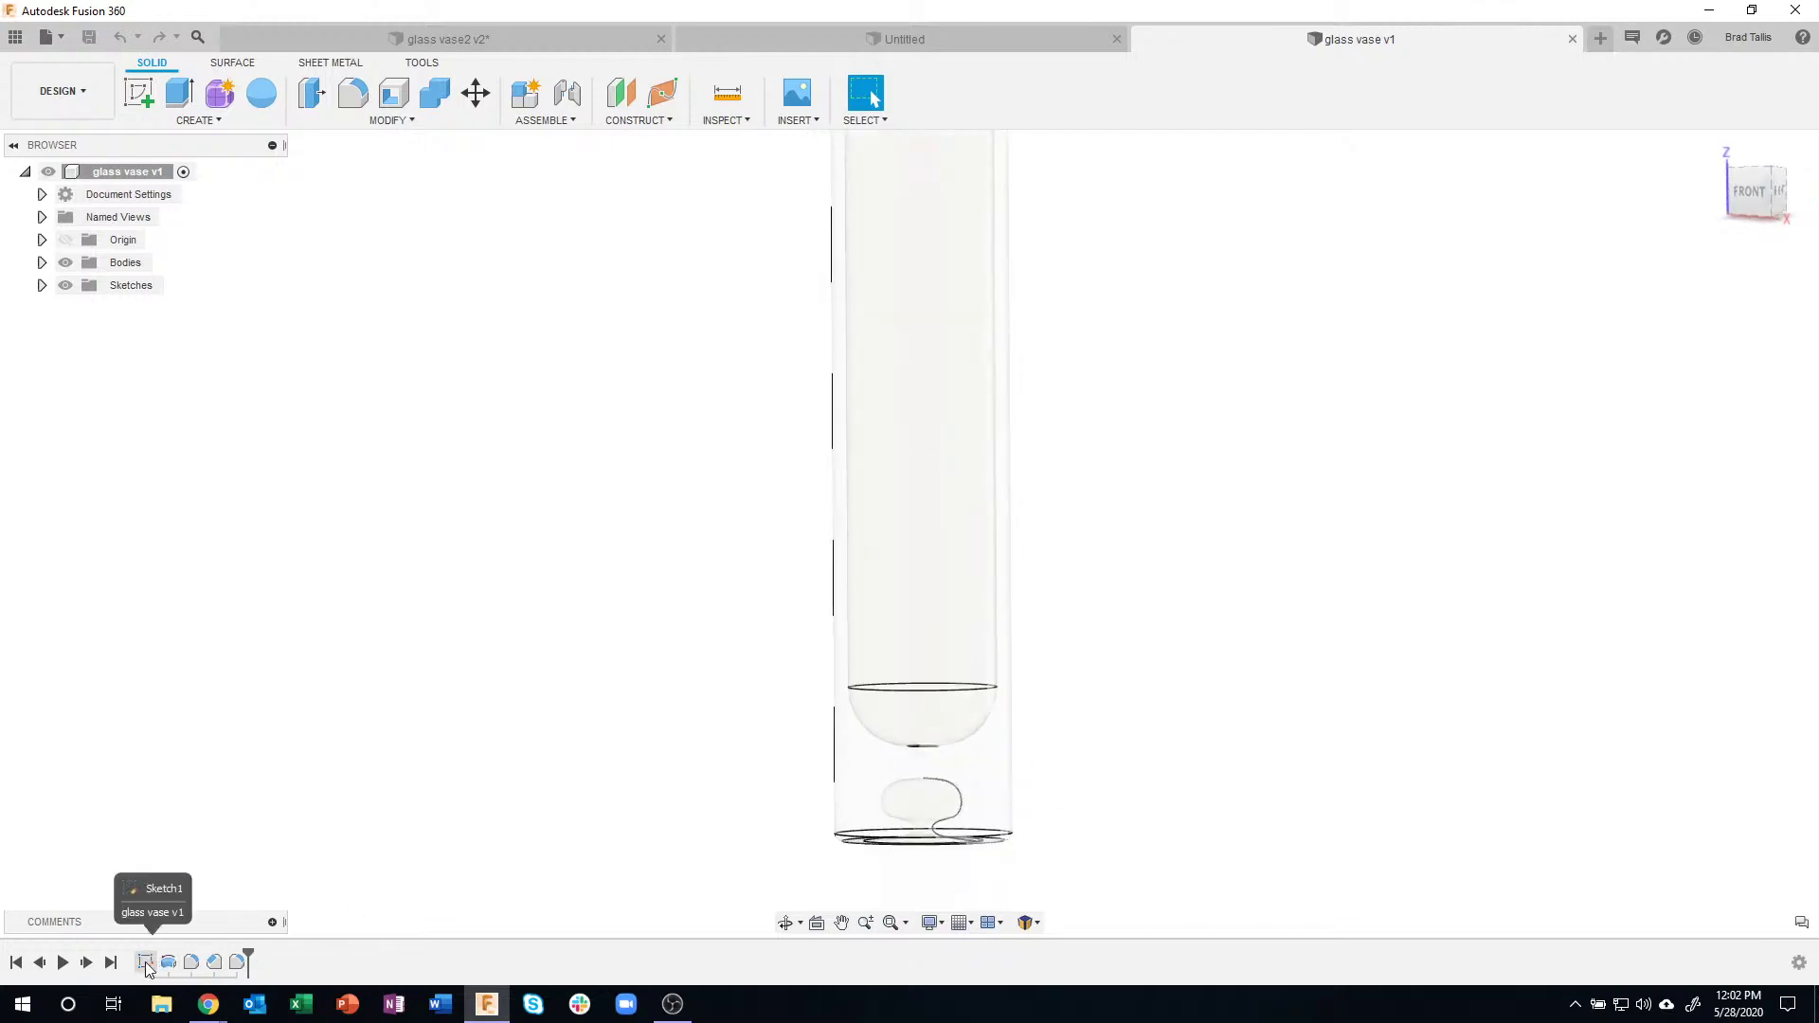
double_click(145, 963)
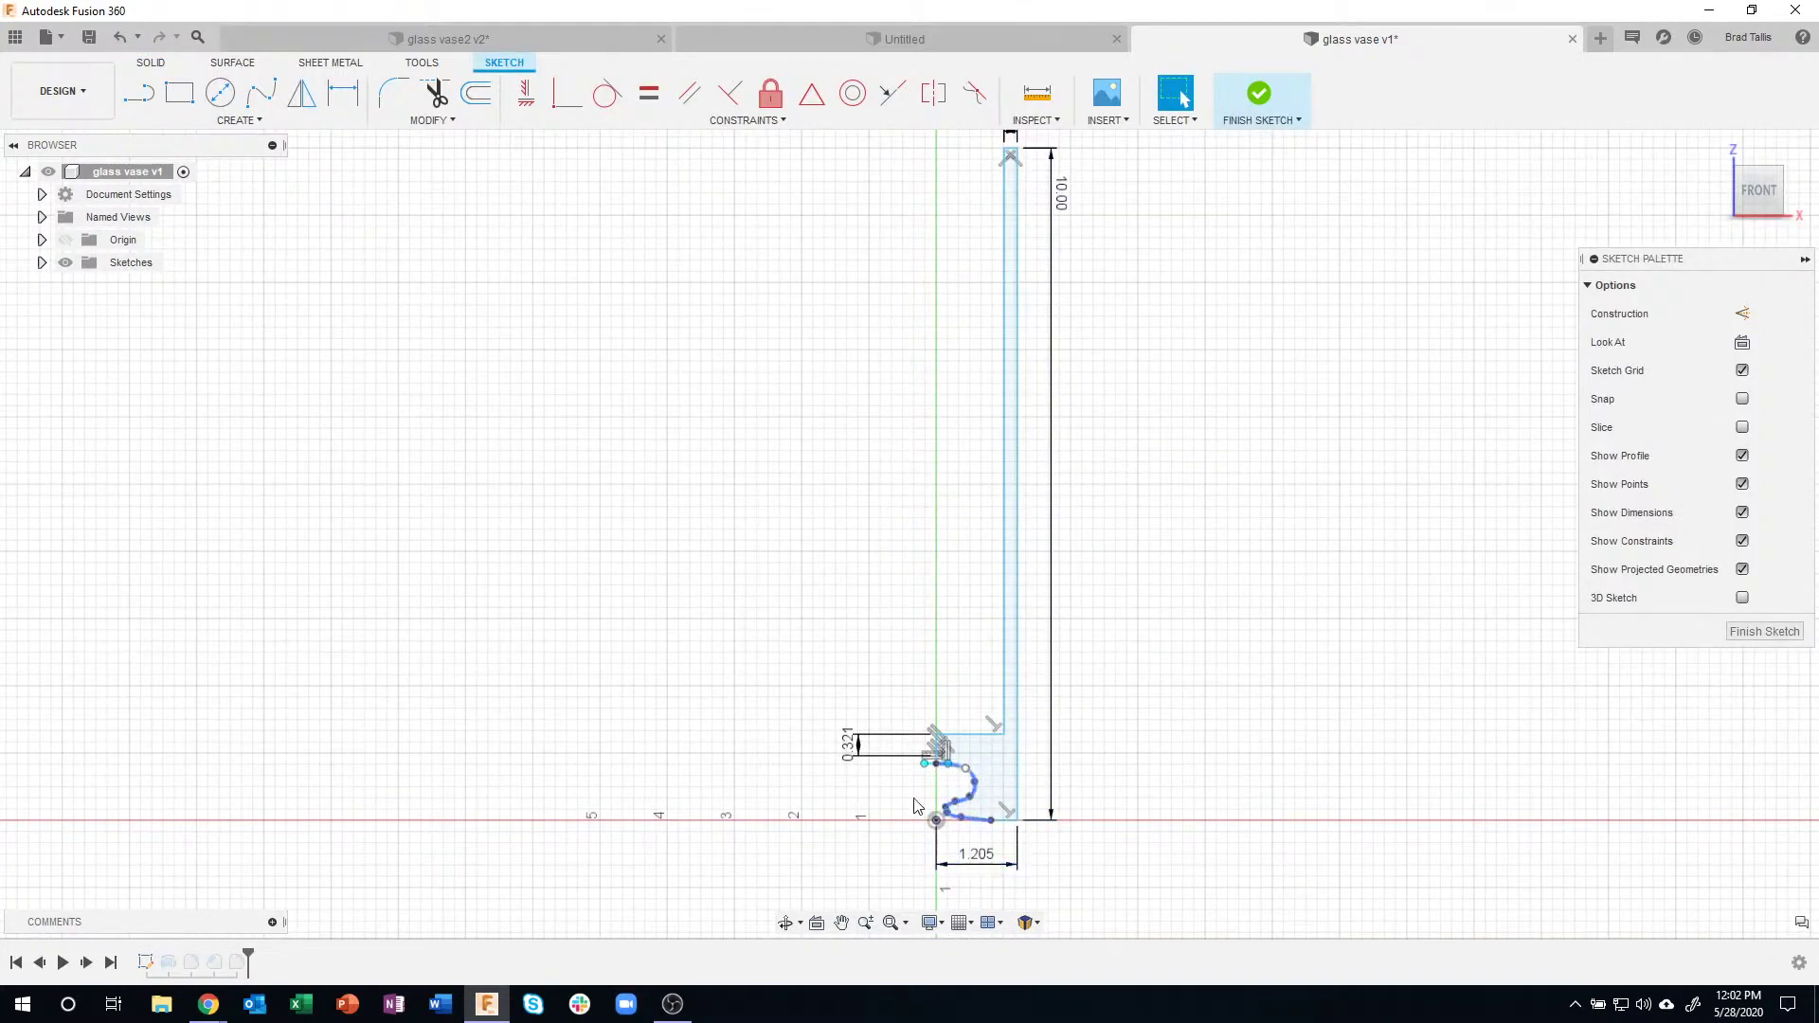
left_click(1764, 631)
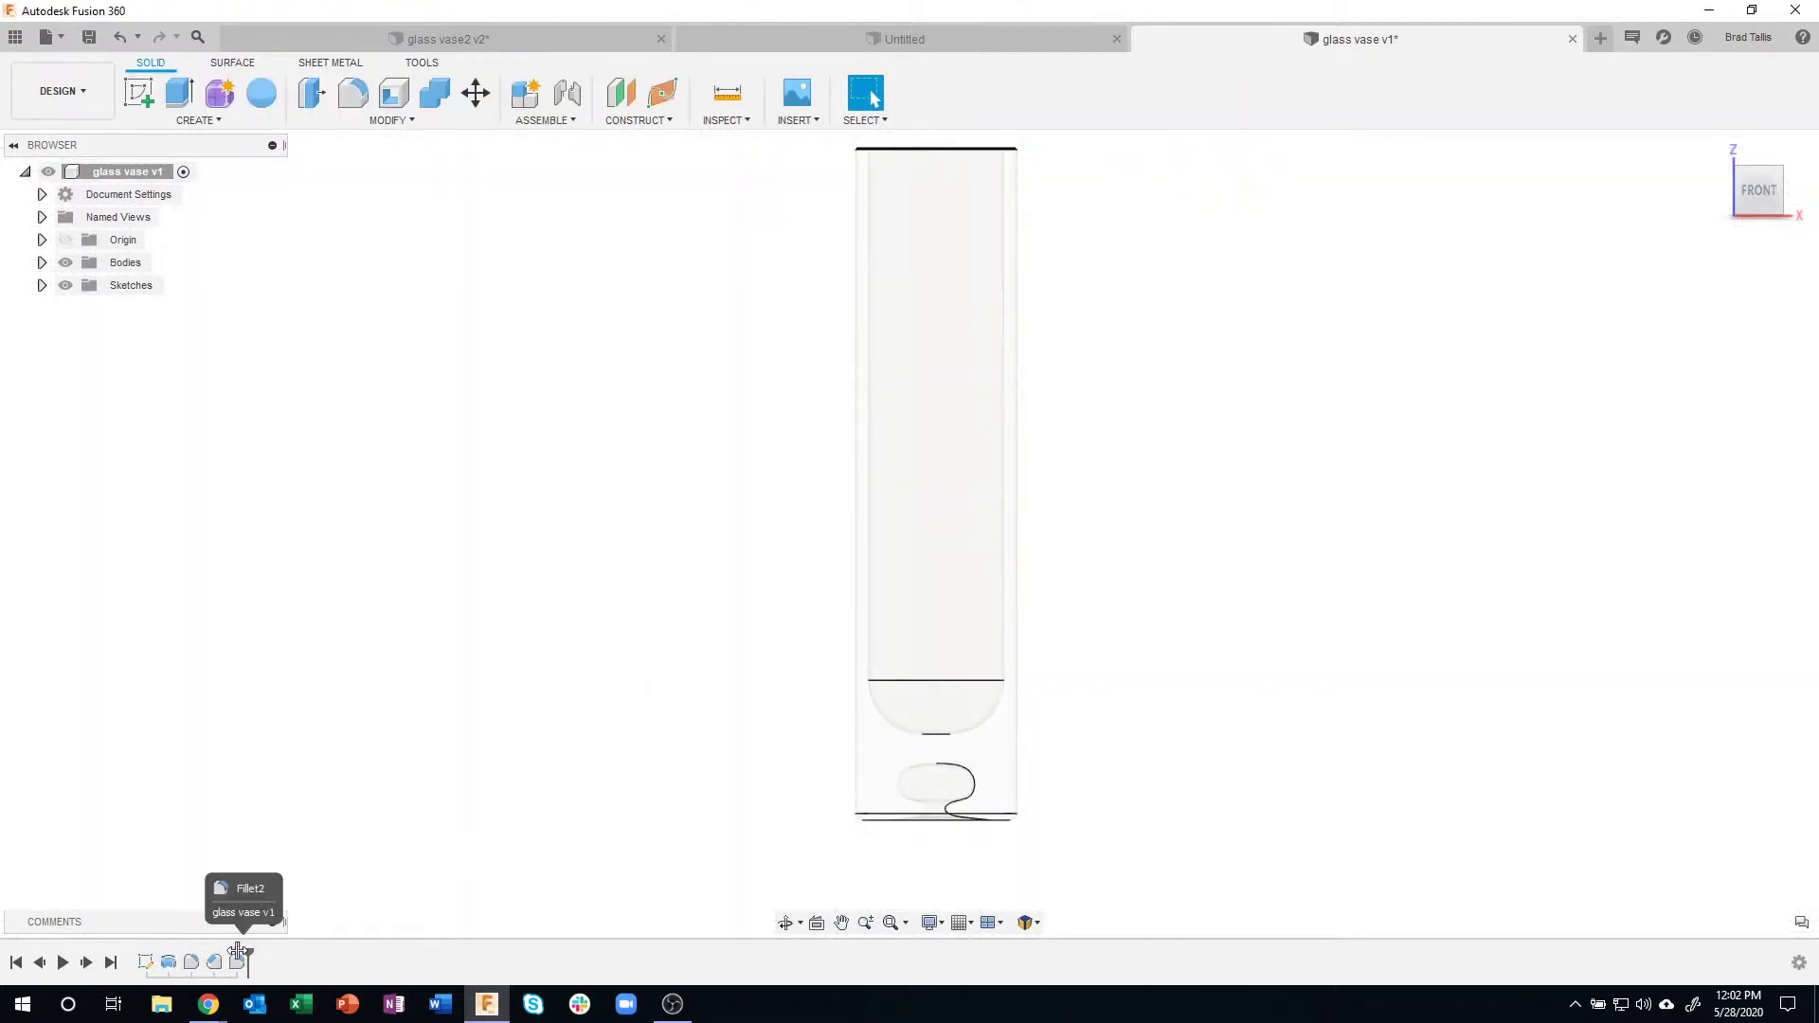
- Roll the timeline back to just after the revolve, and step forward through the fillets and chamfer to the end
left_click_drag(248, 957, 178, 955)
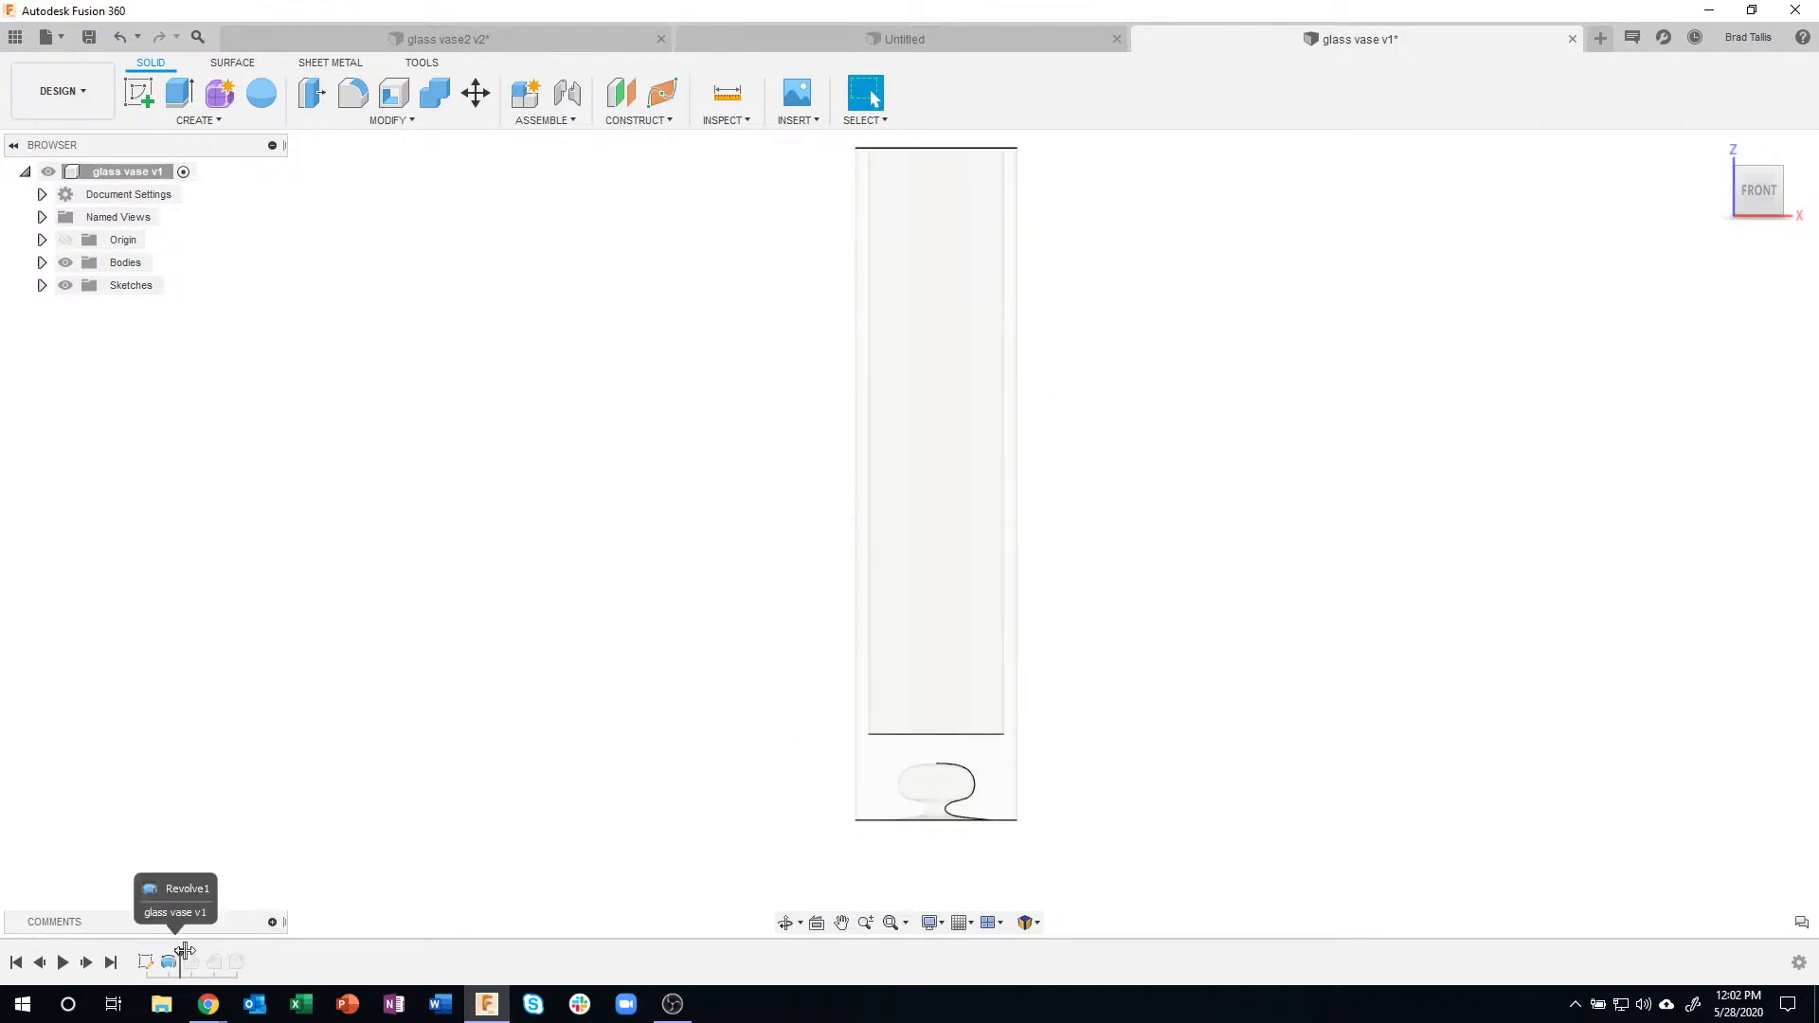
left_click_drag(180, 954, 201, 955)
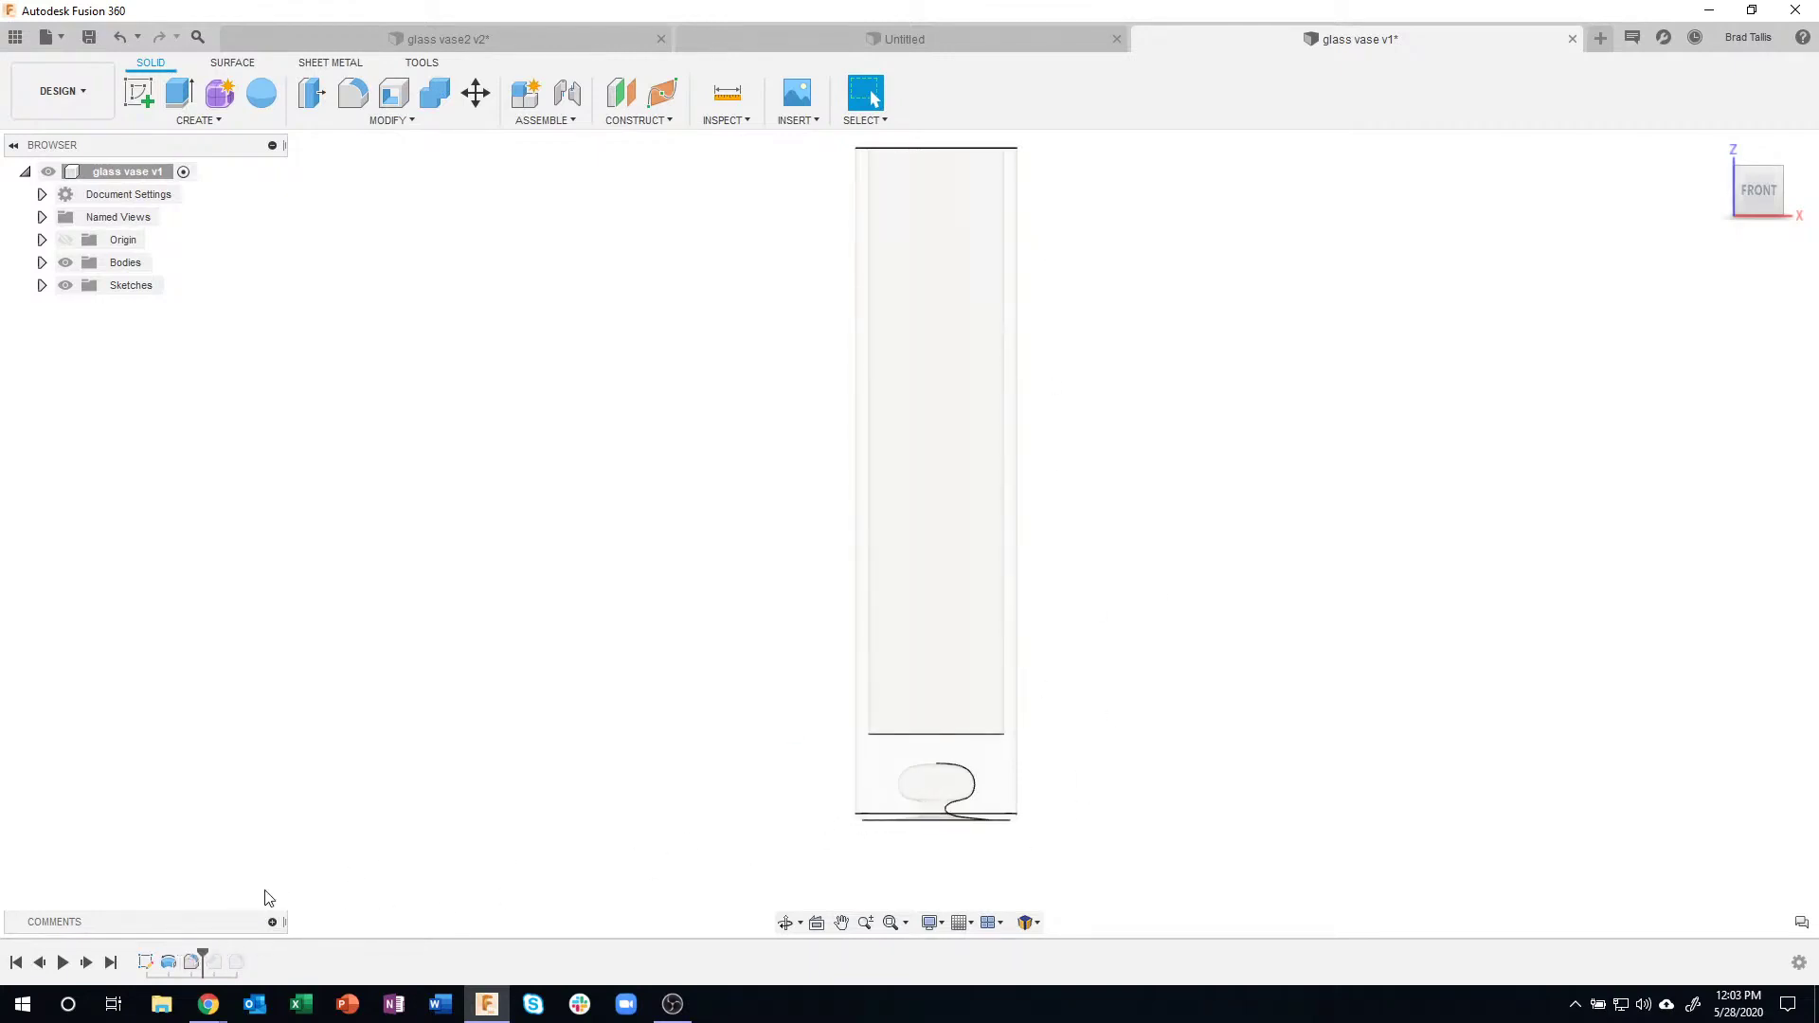
left_click_drag(203, 955, 247, 955)
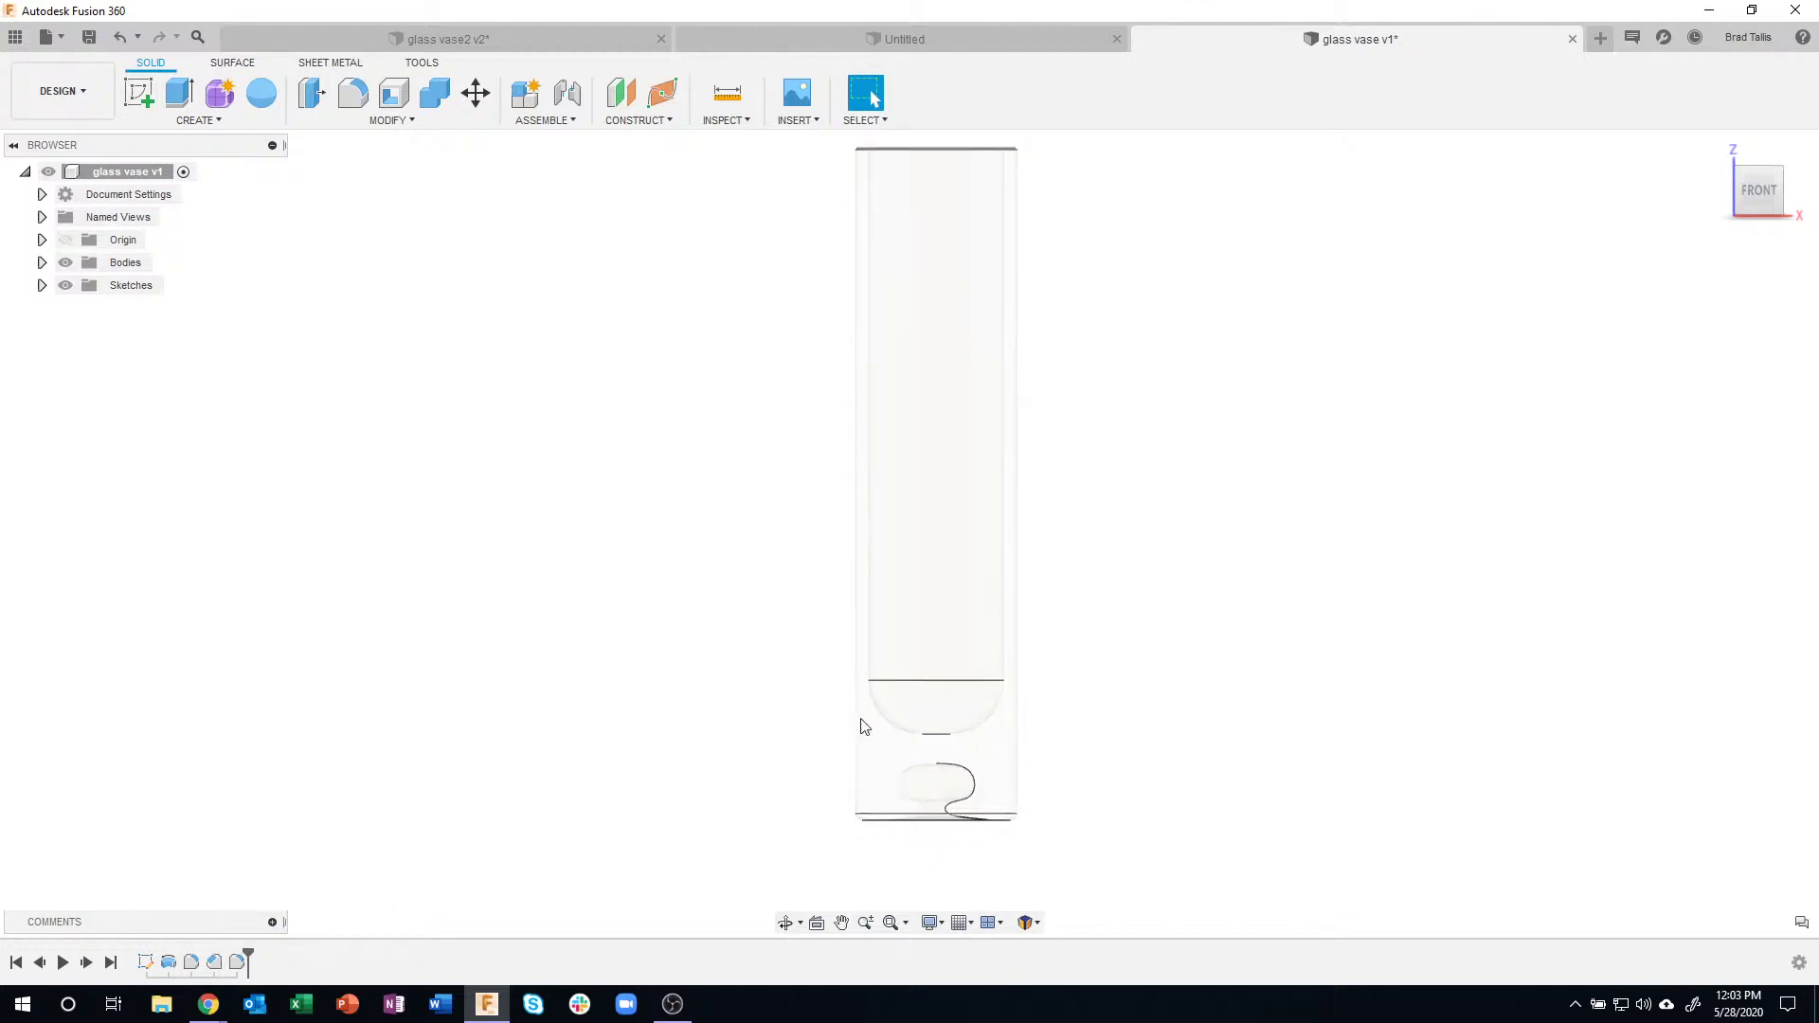
middle_click_drag(1157, 552, 1167, 553, "shift")
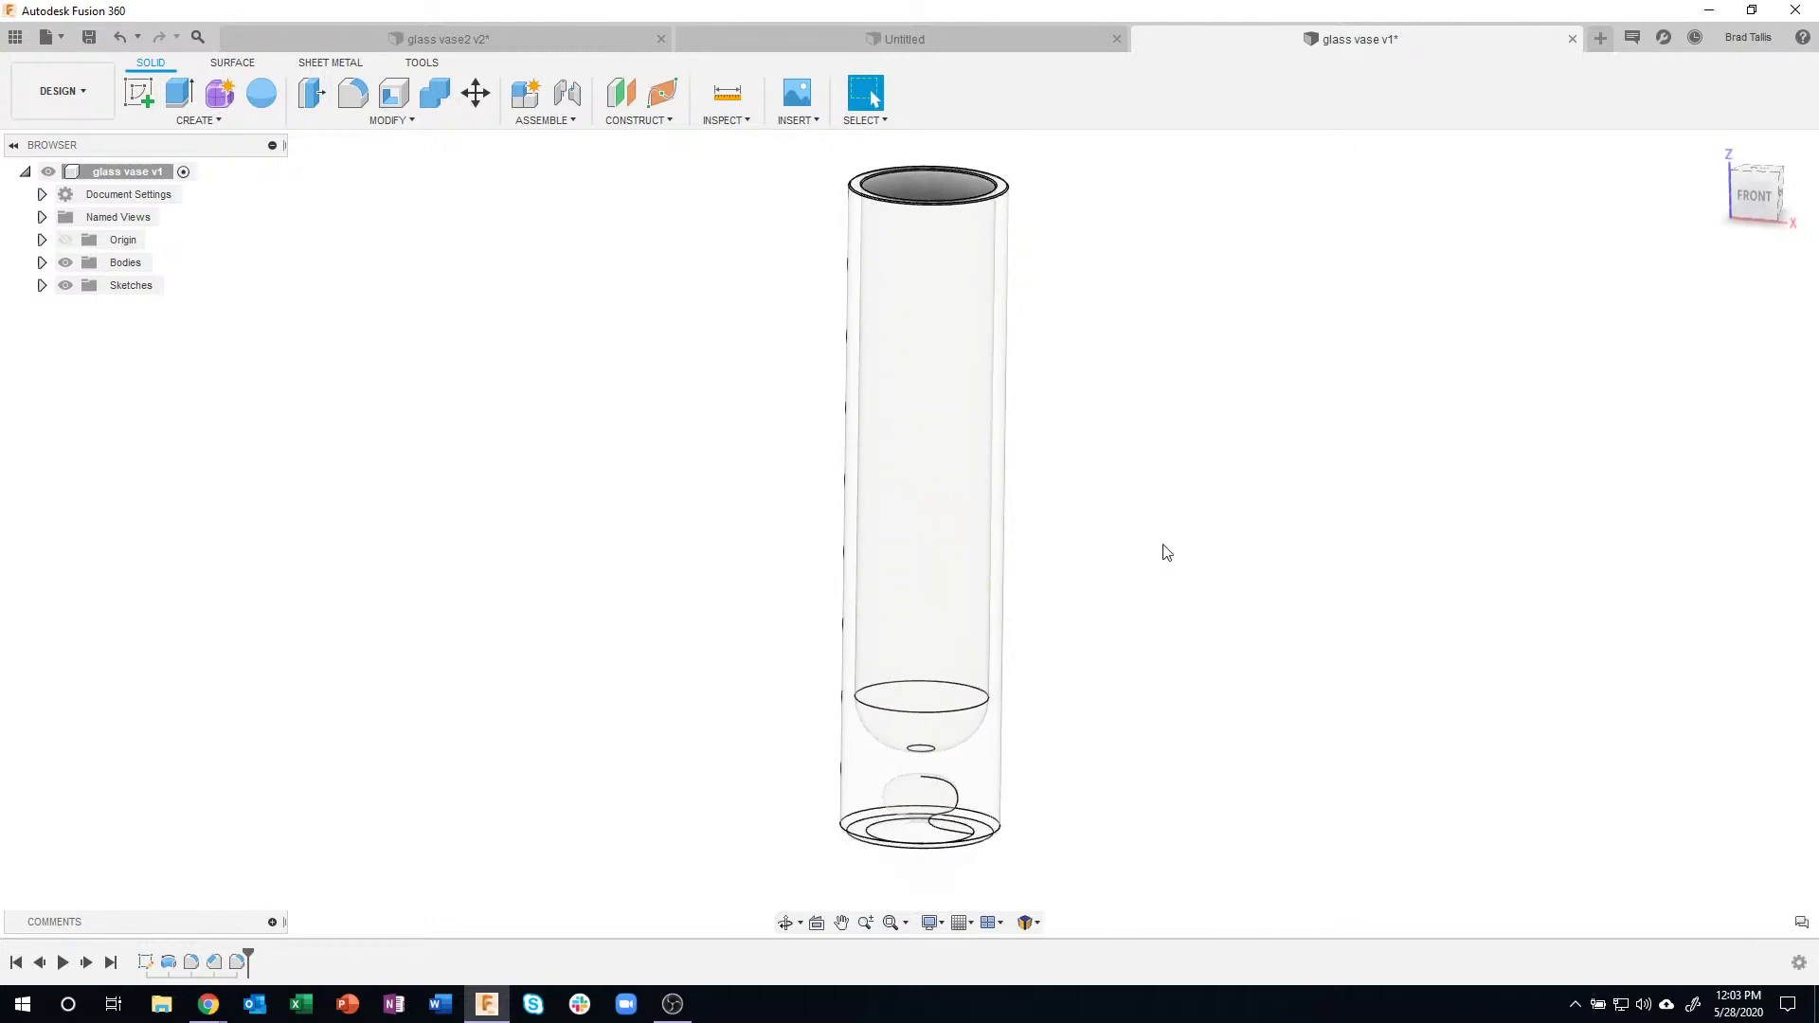
middle_click_drag(1168, 553, 1219, 512, "shift")
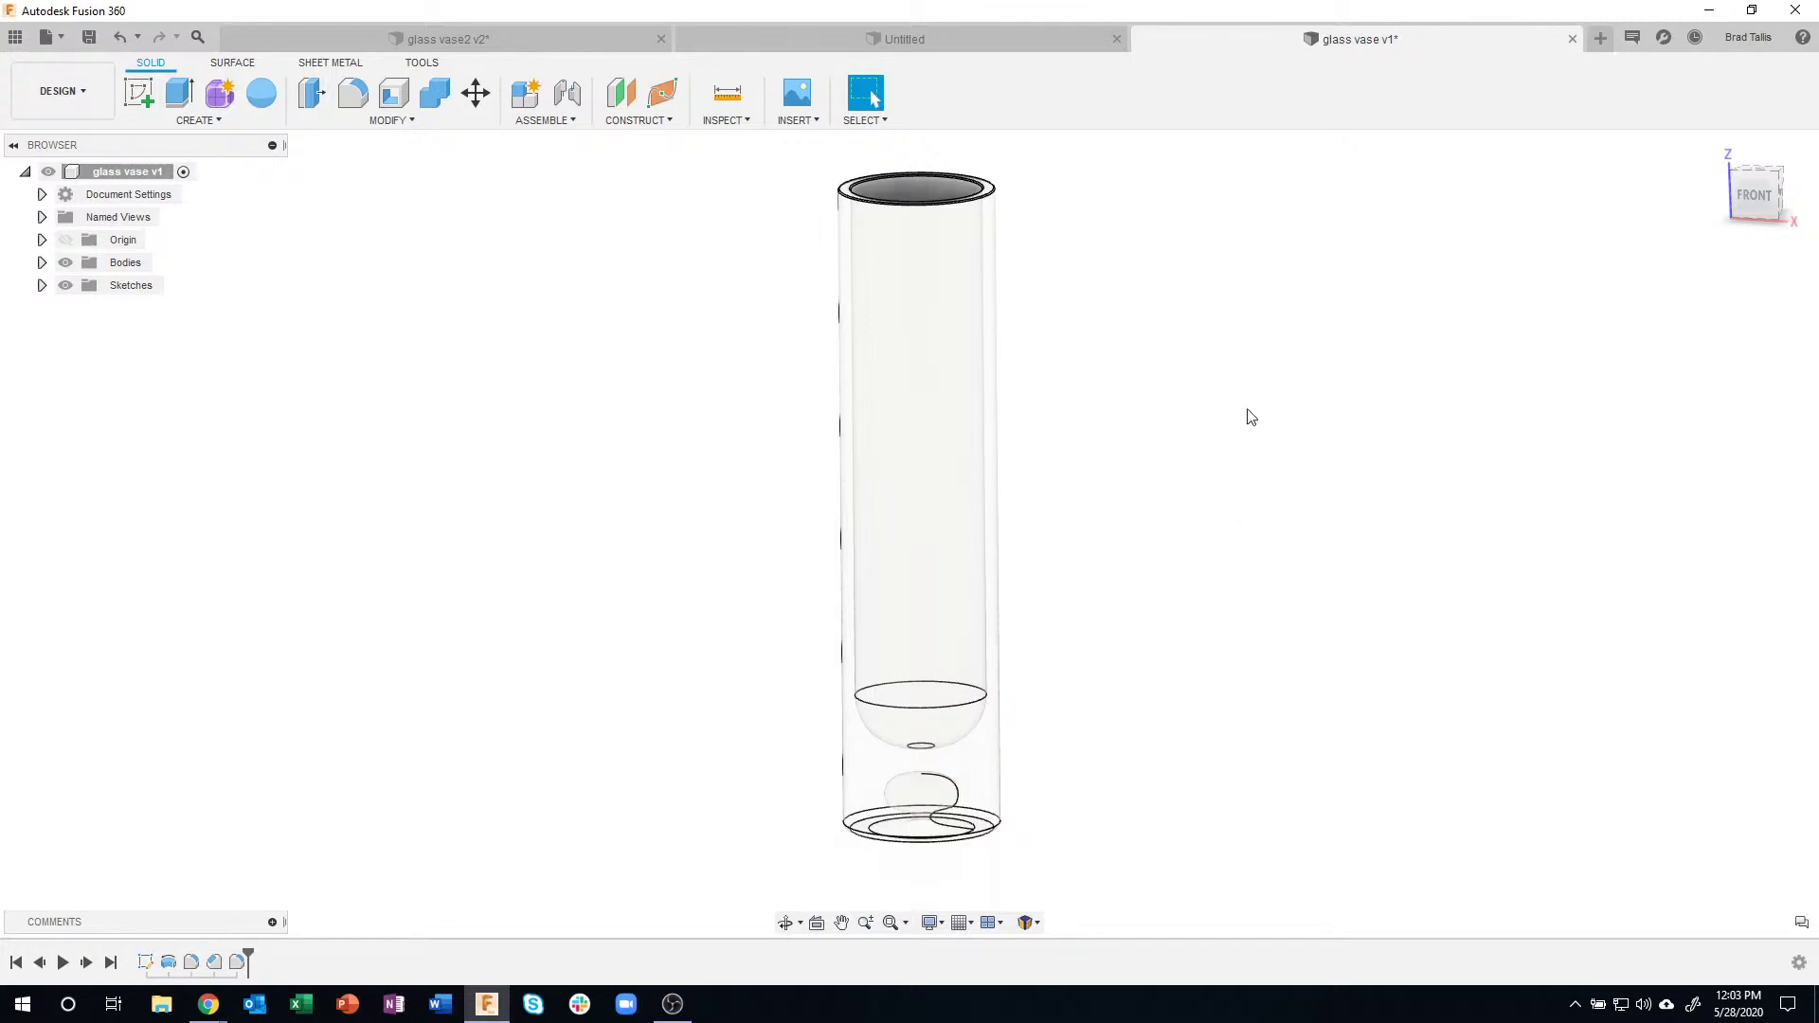
middle_click_drag(1251, 417, 1251, 476, "shift")
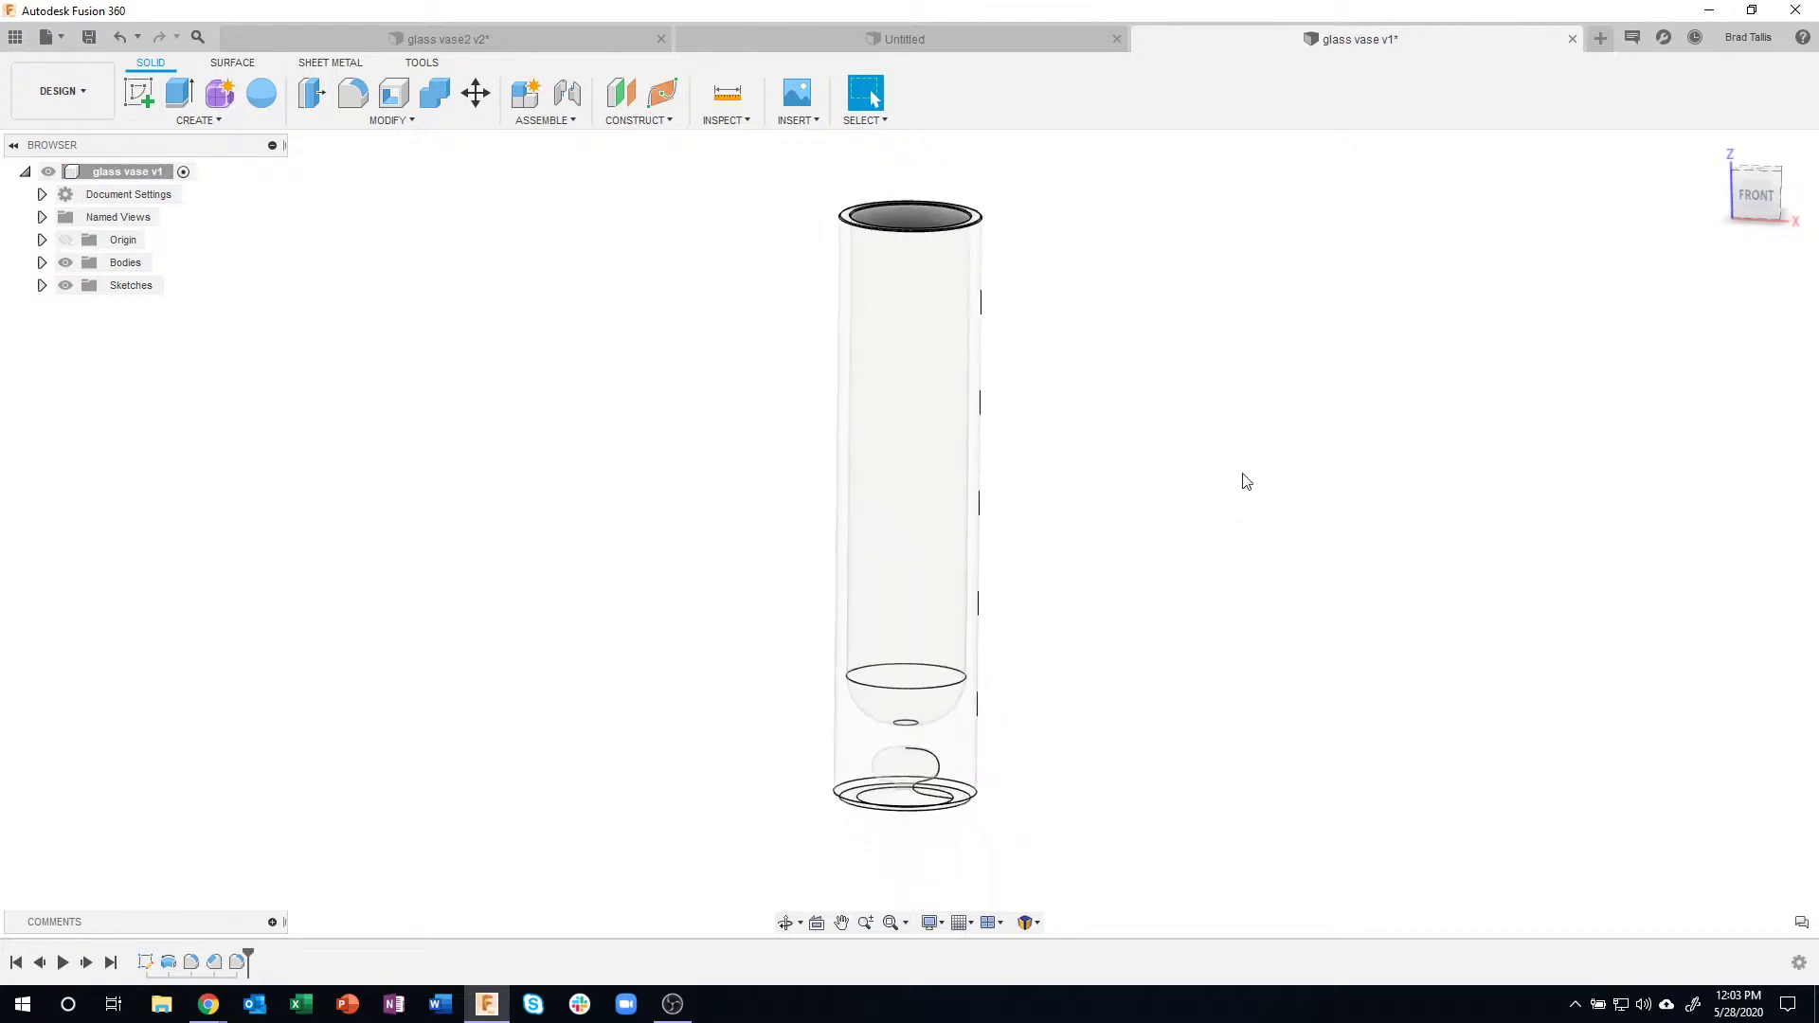
middle_click_drag(1372, 559, 639, 510, "shift")
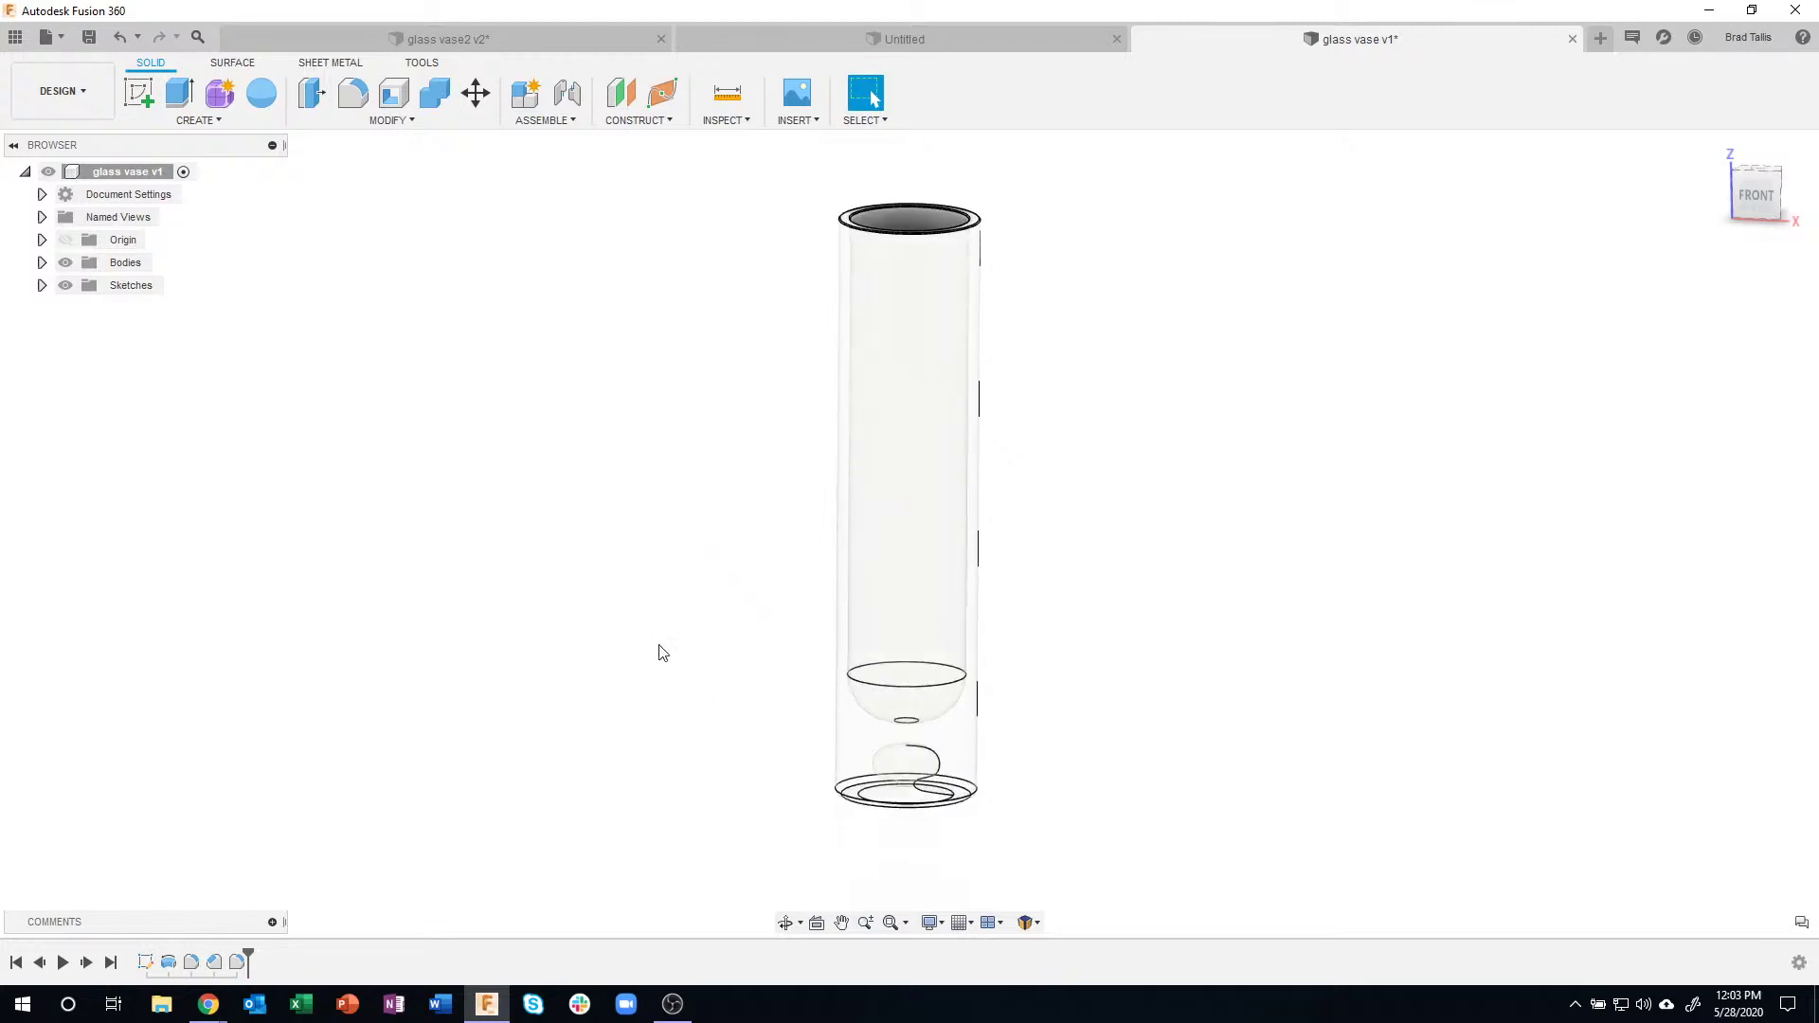
left_click(211, 121)
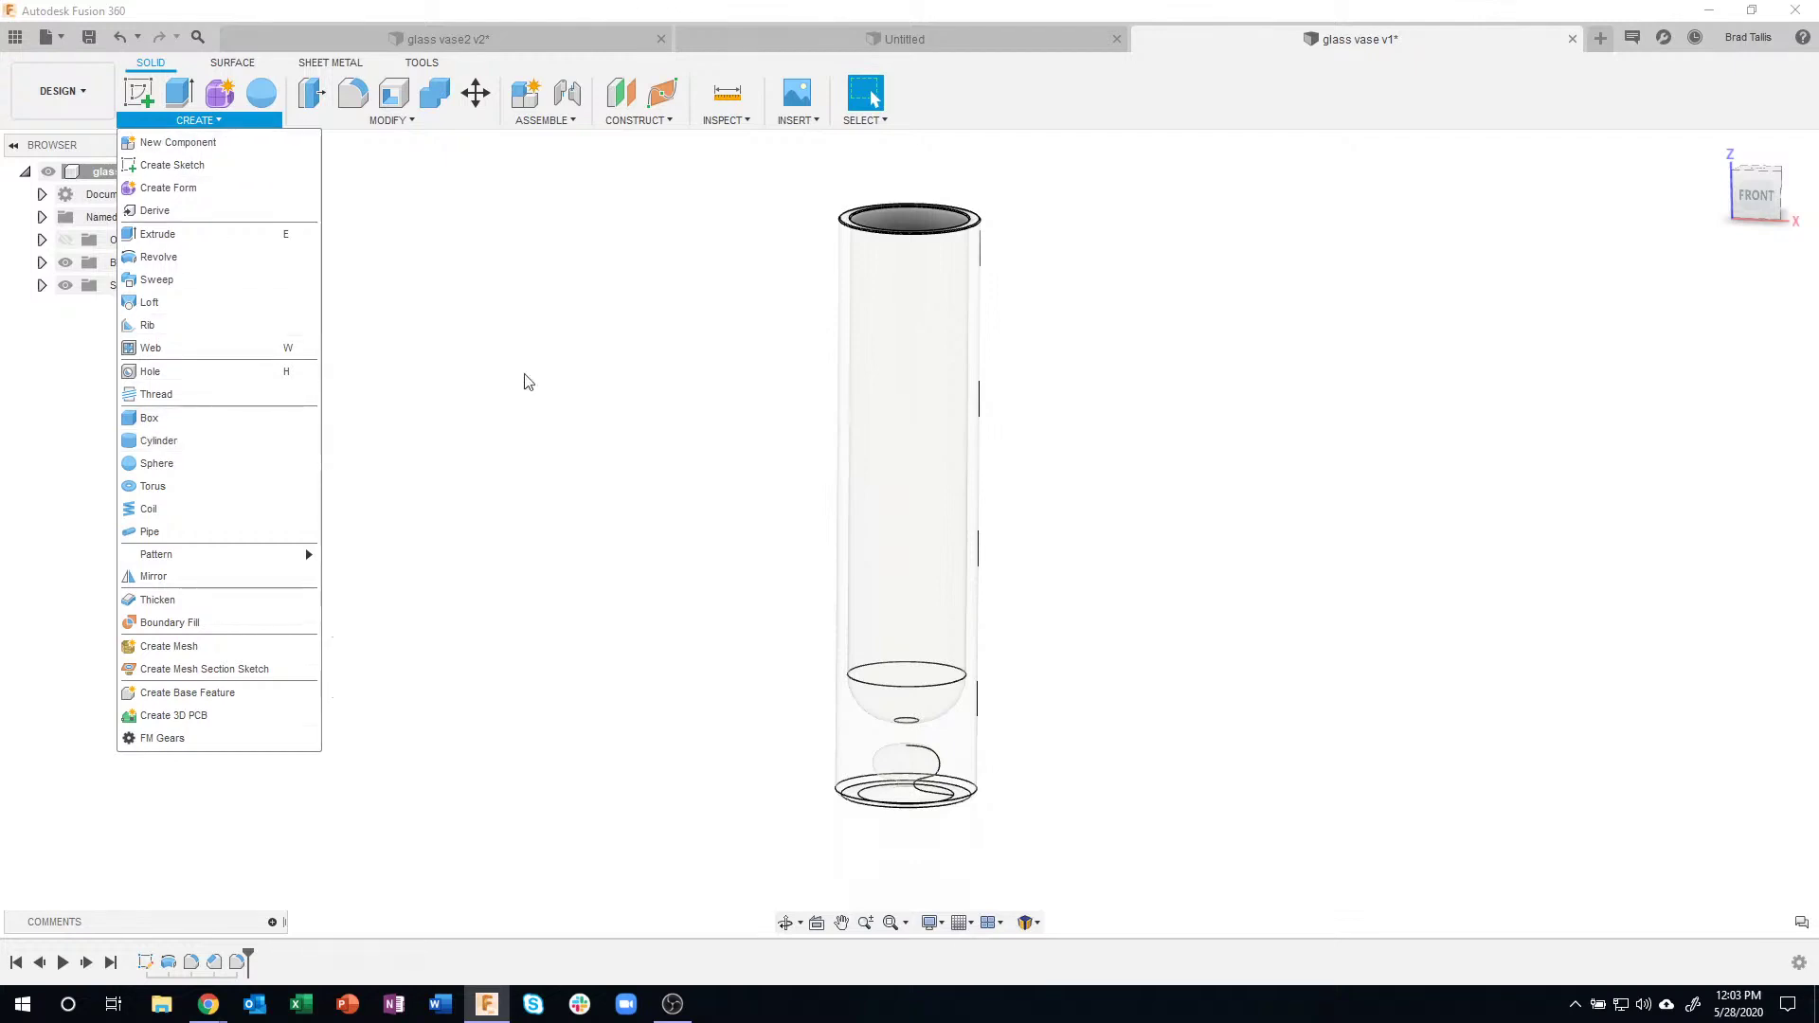
left_click(617, 386)
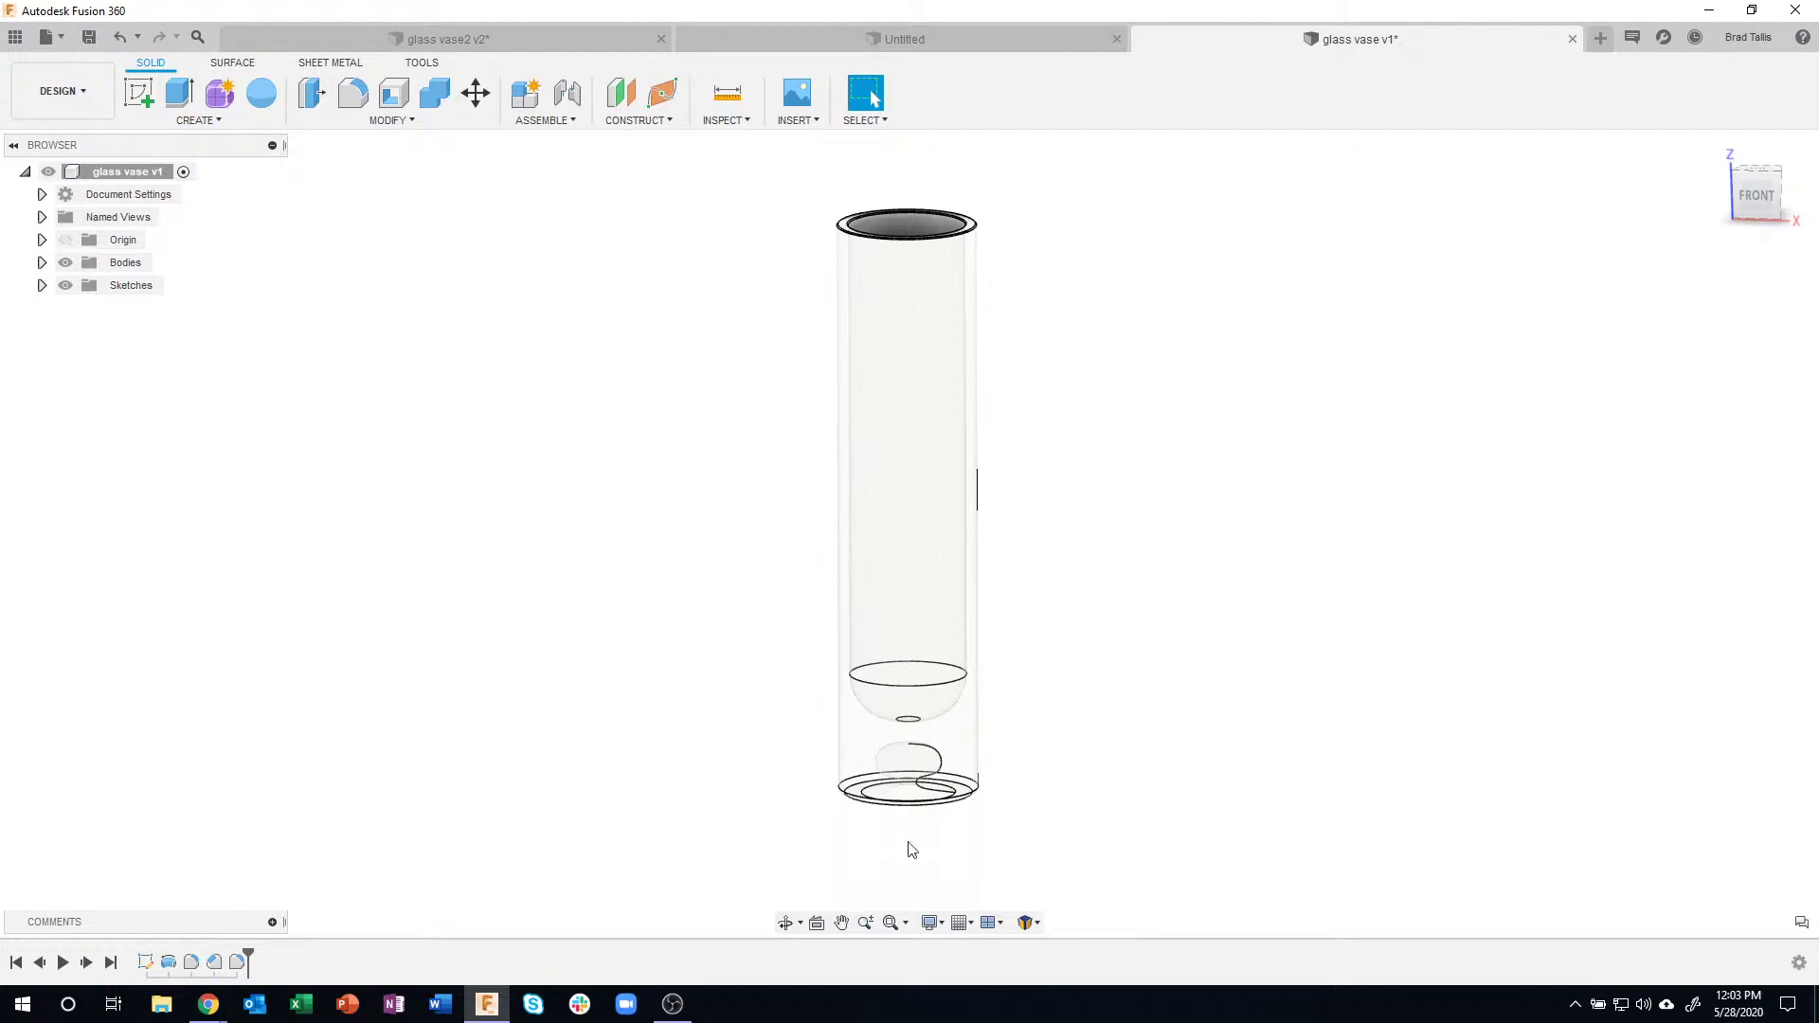
- Start a new design and open a sketch on the horizontal XY plane
left_click(1601, 38)
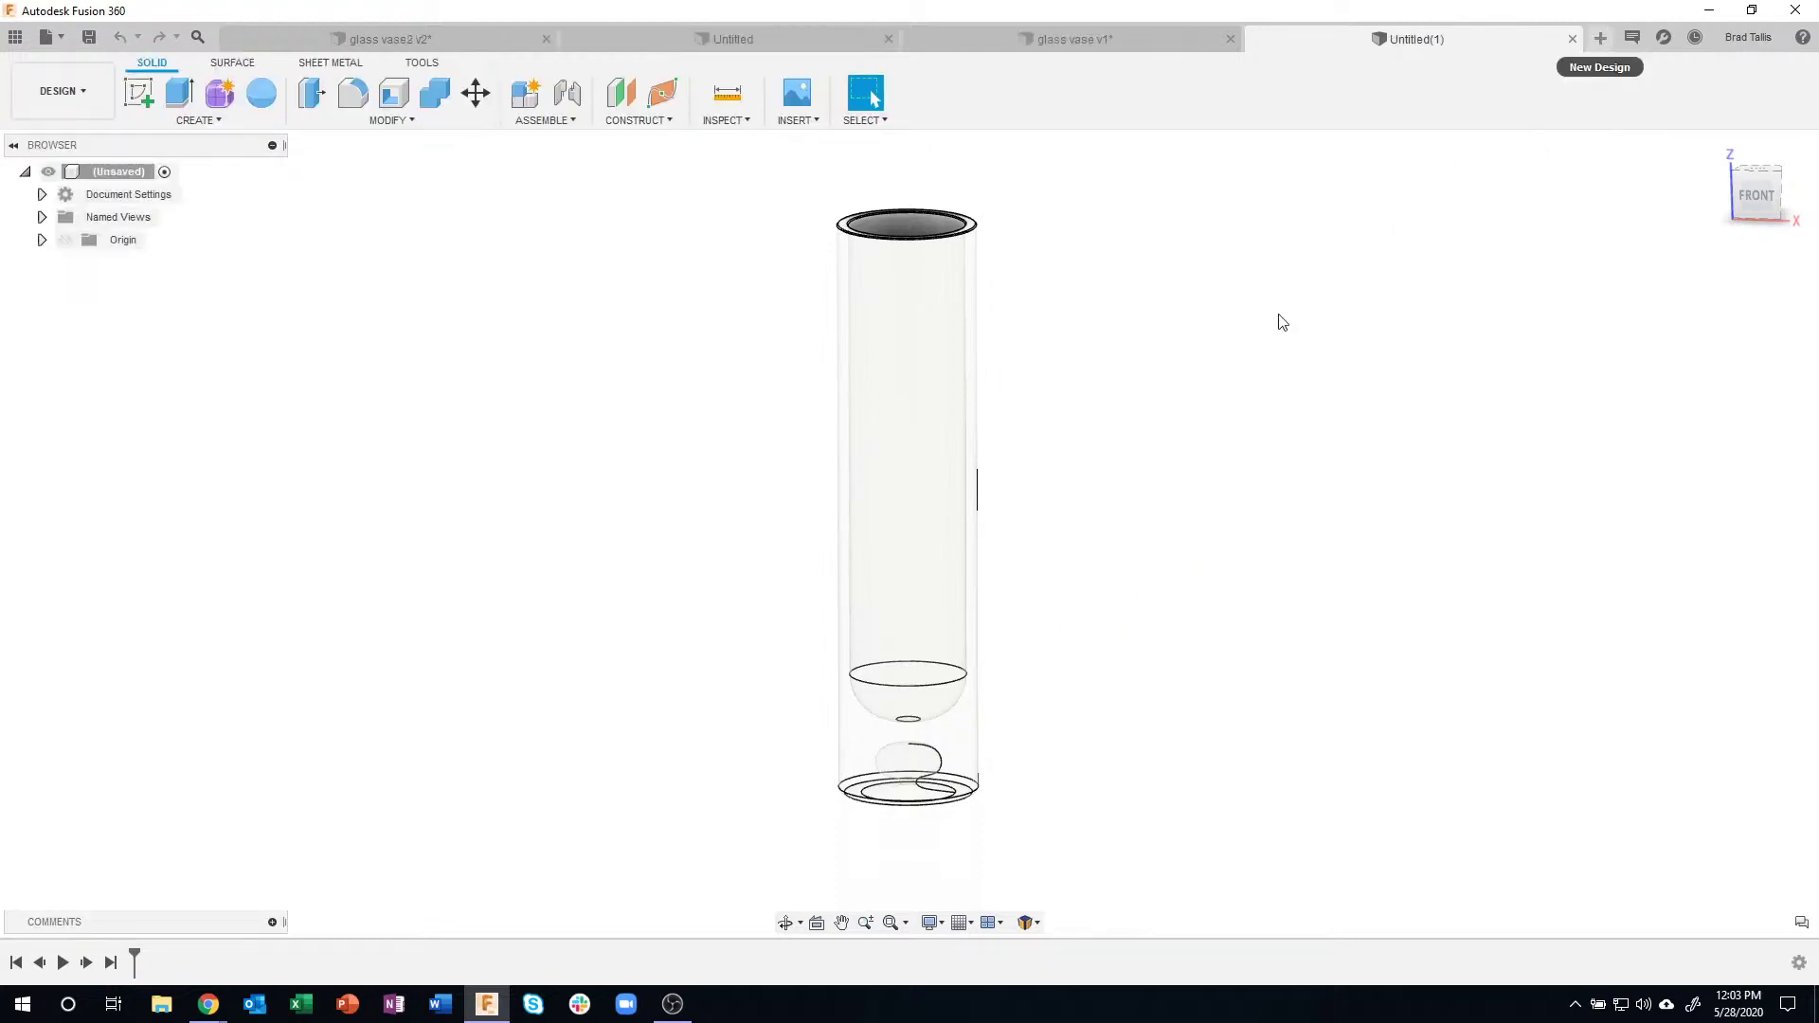
left_click(138, 92)
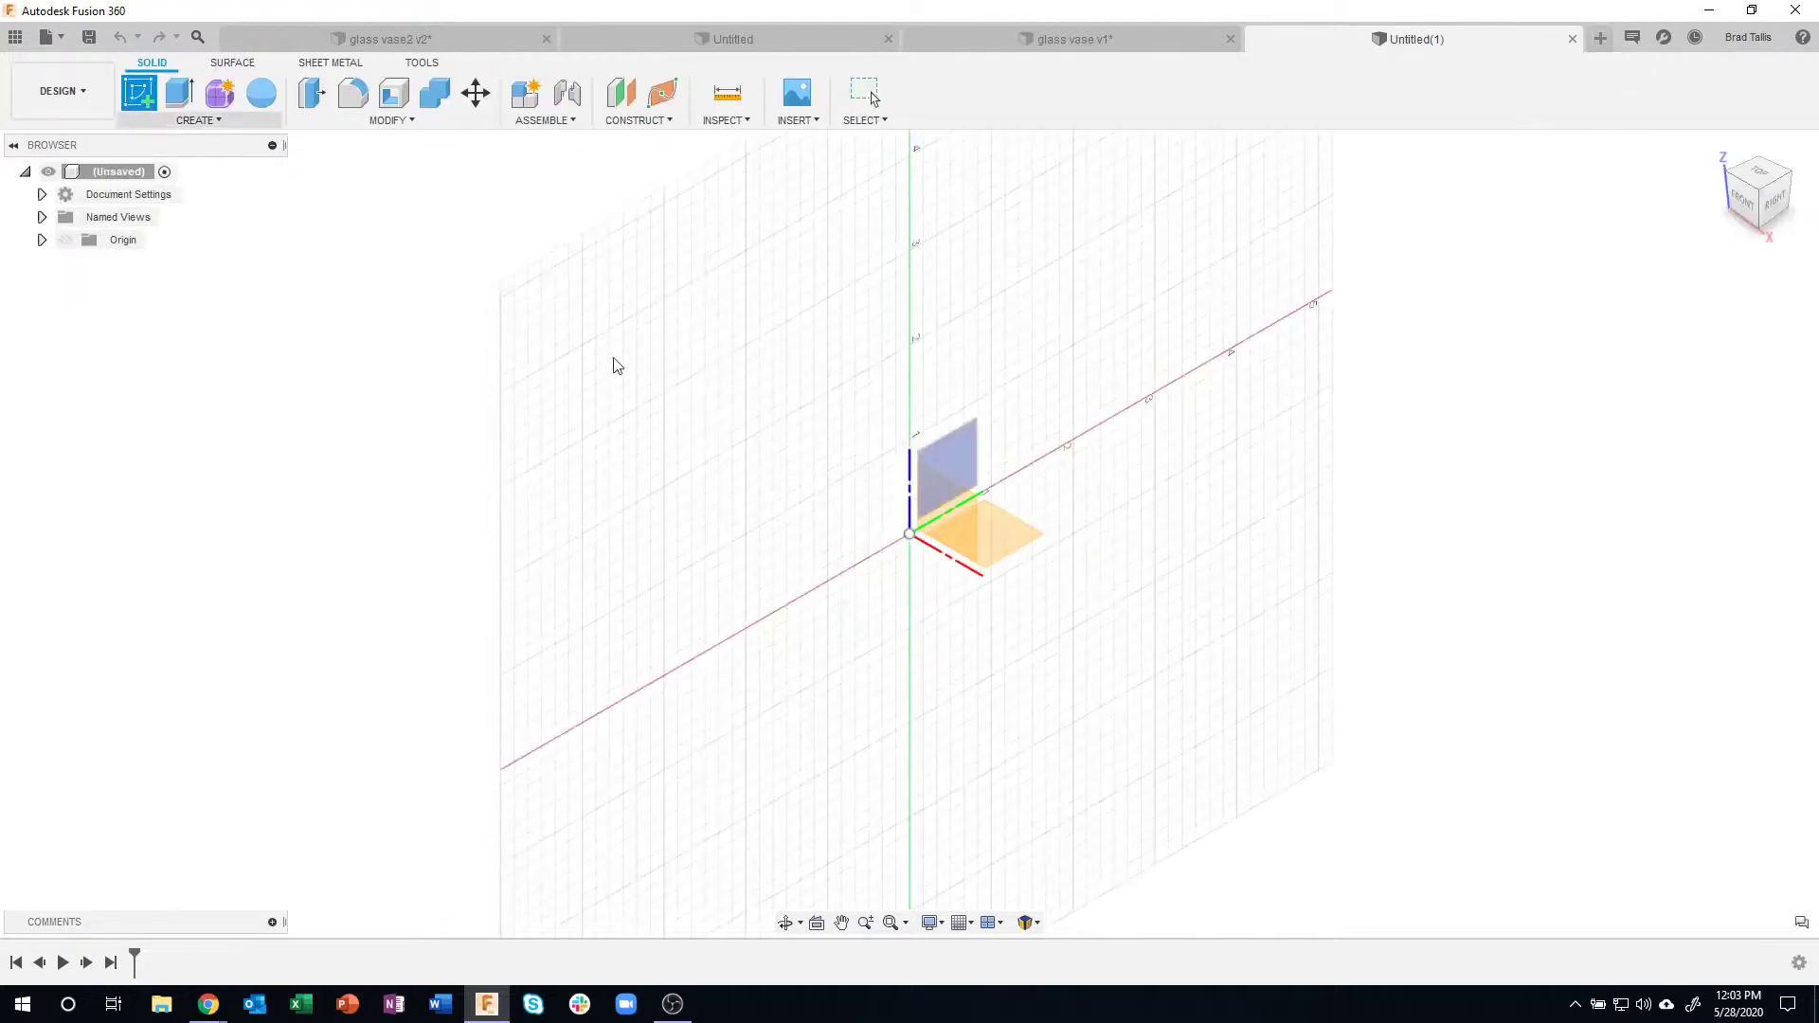
left_click(1024, 546)
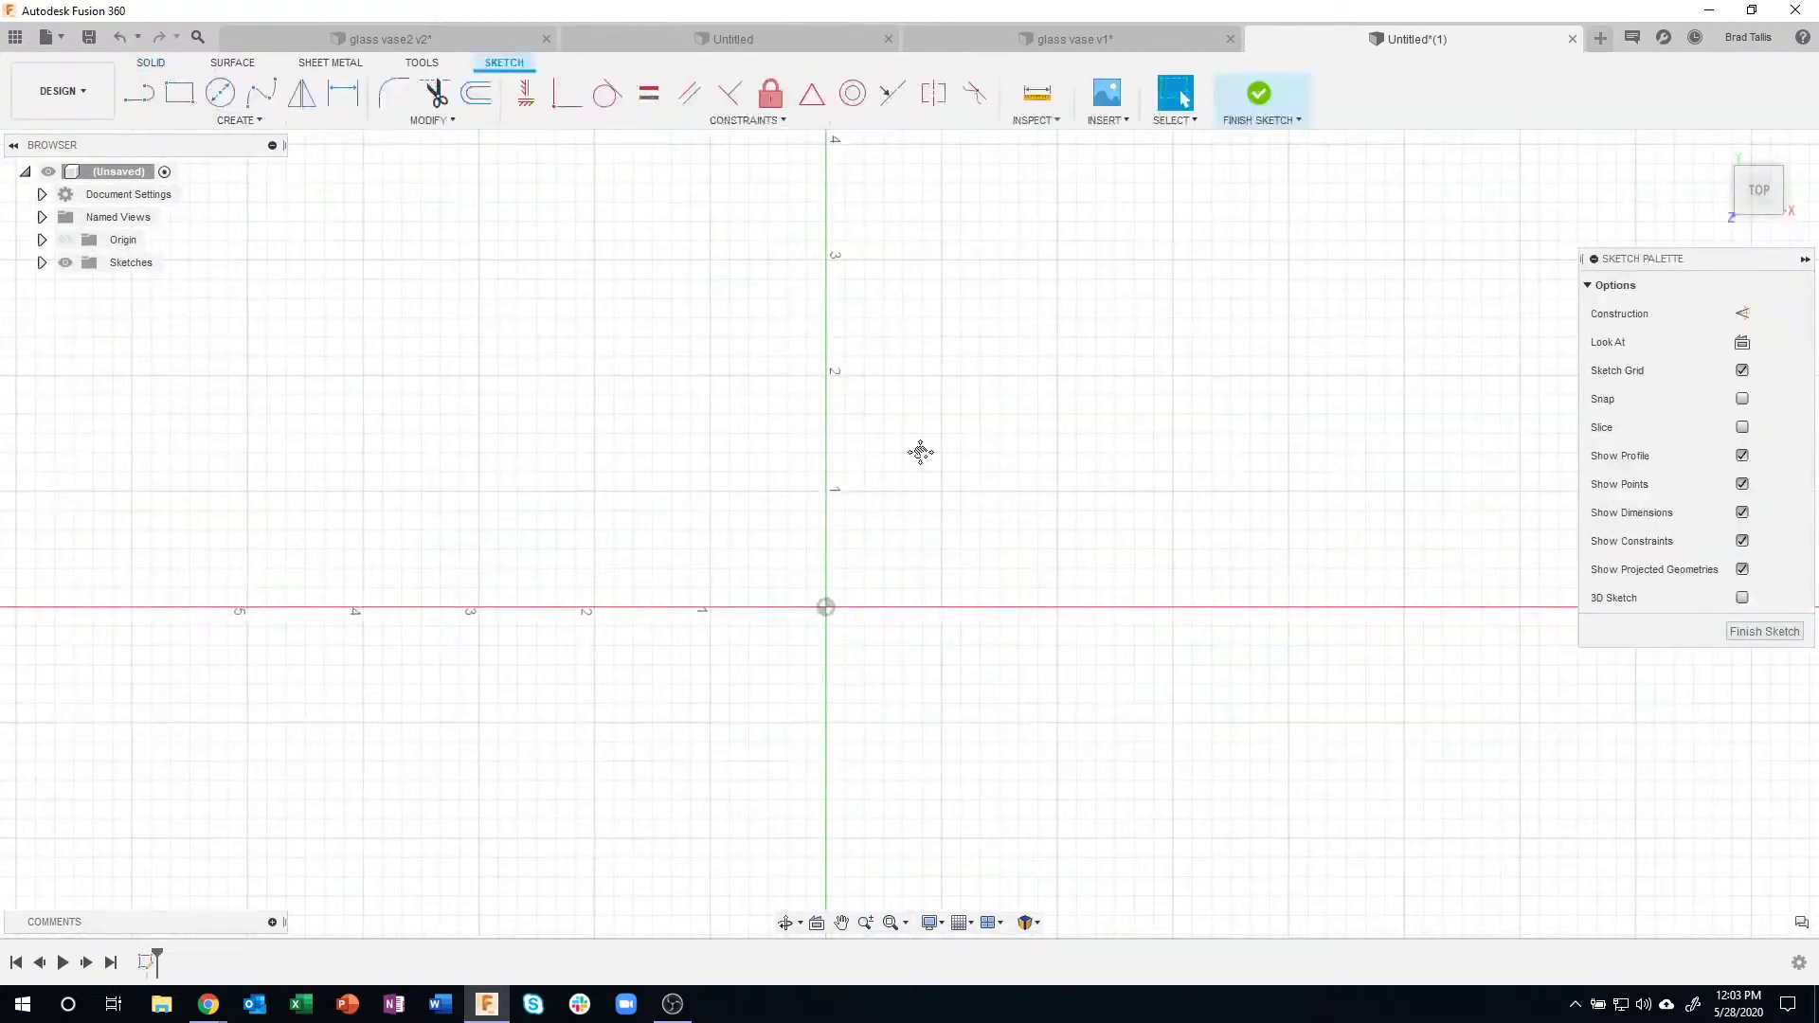
- Sketch three separate lines branching from one shared endpoint in a Y shape, and finish the sketch
left_click(138, 92)
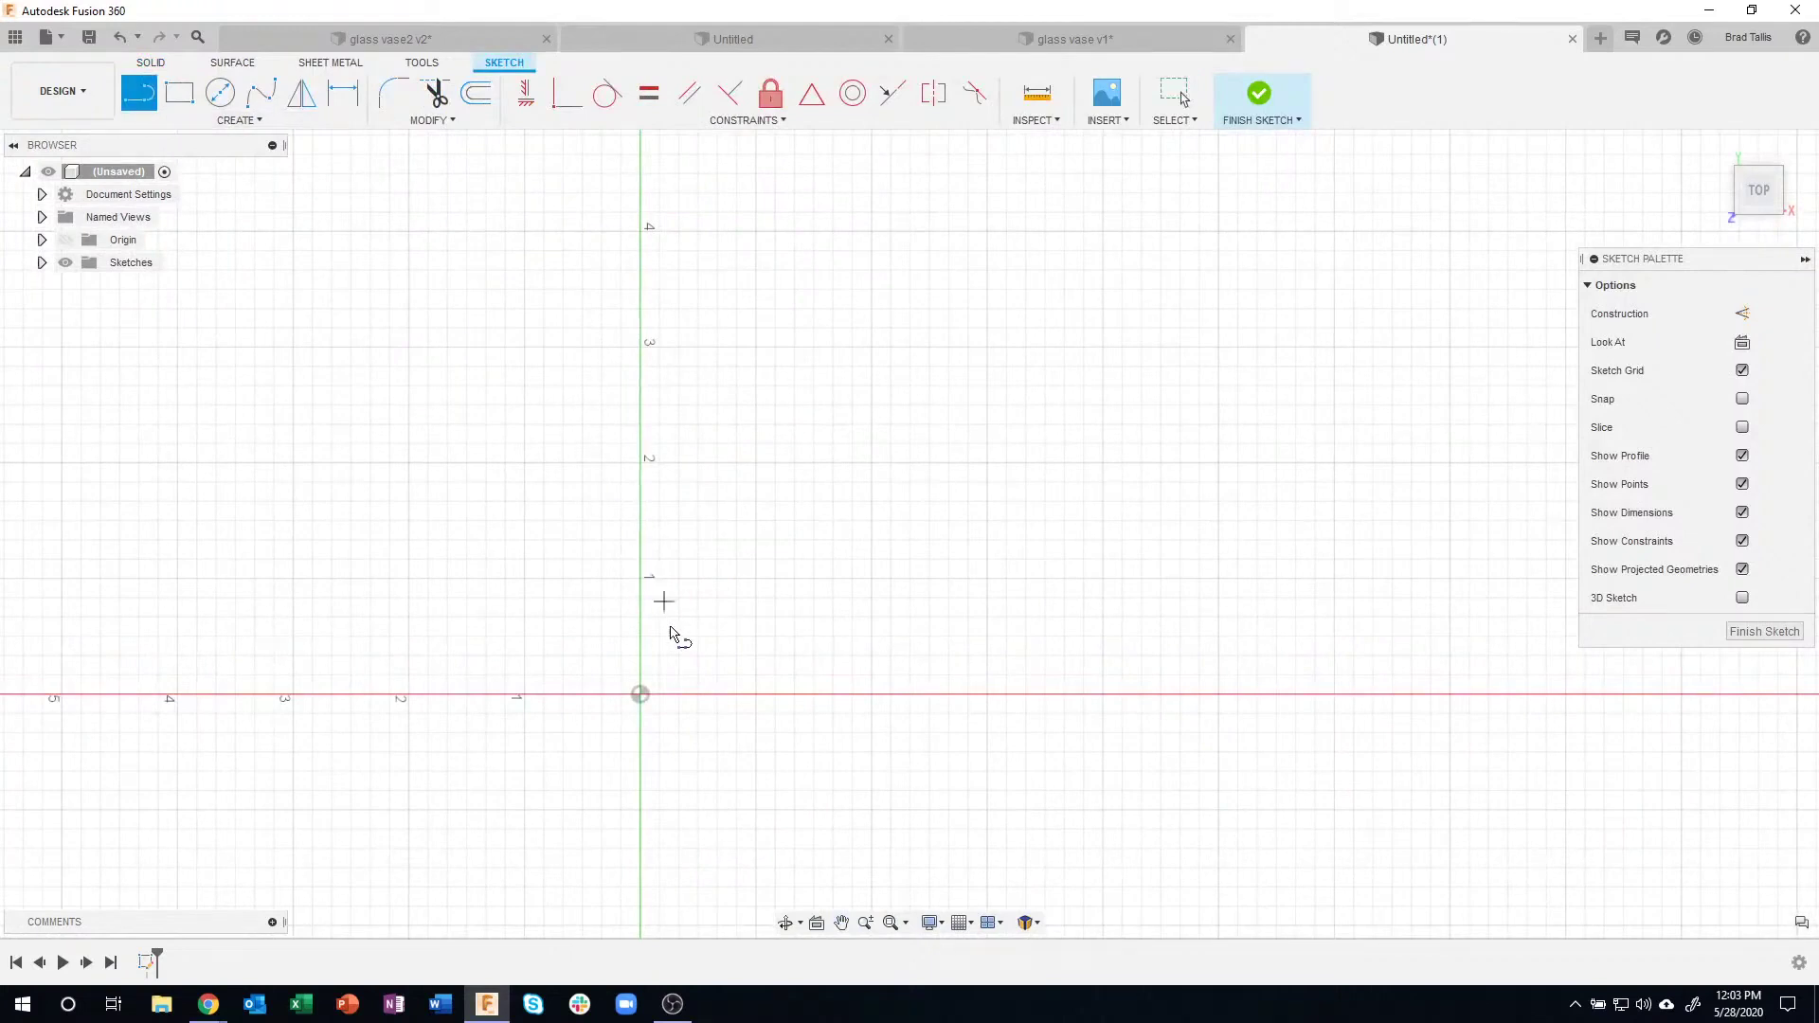
left_click(760, 556)
left_click(1346, 274)
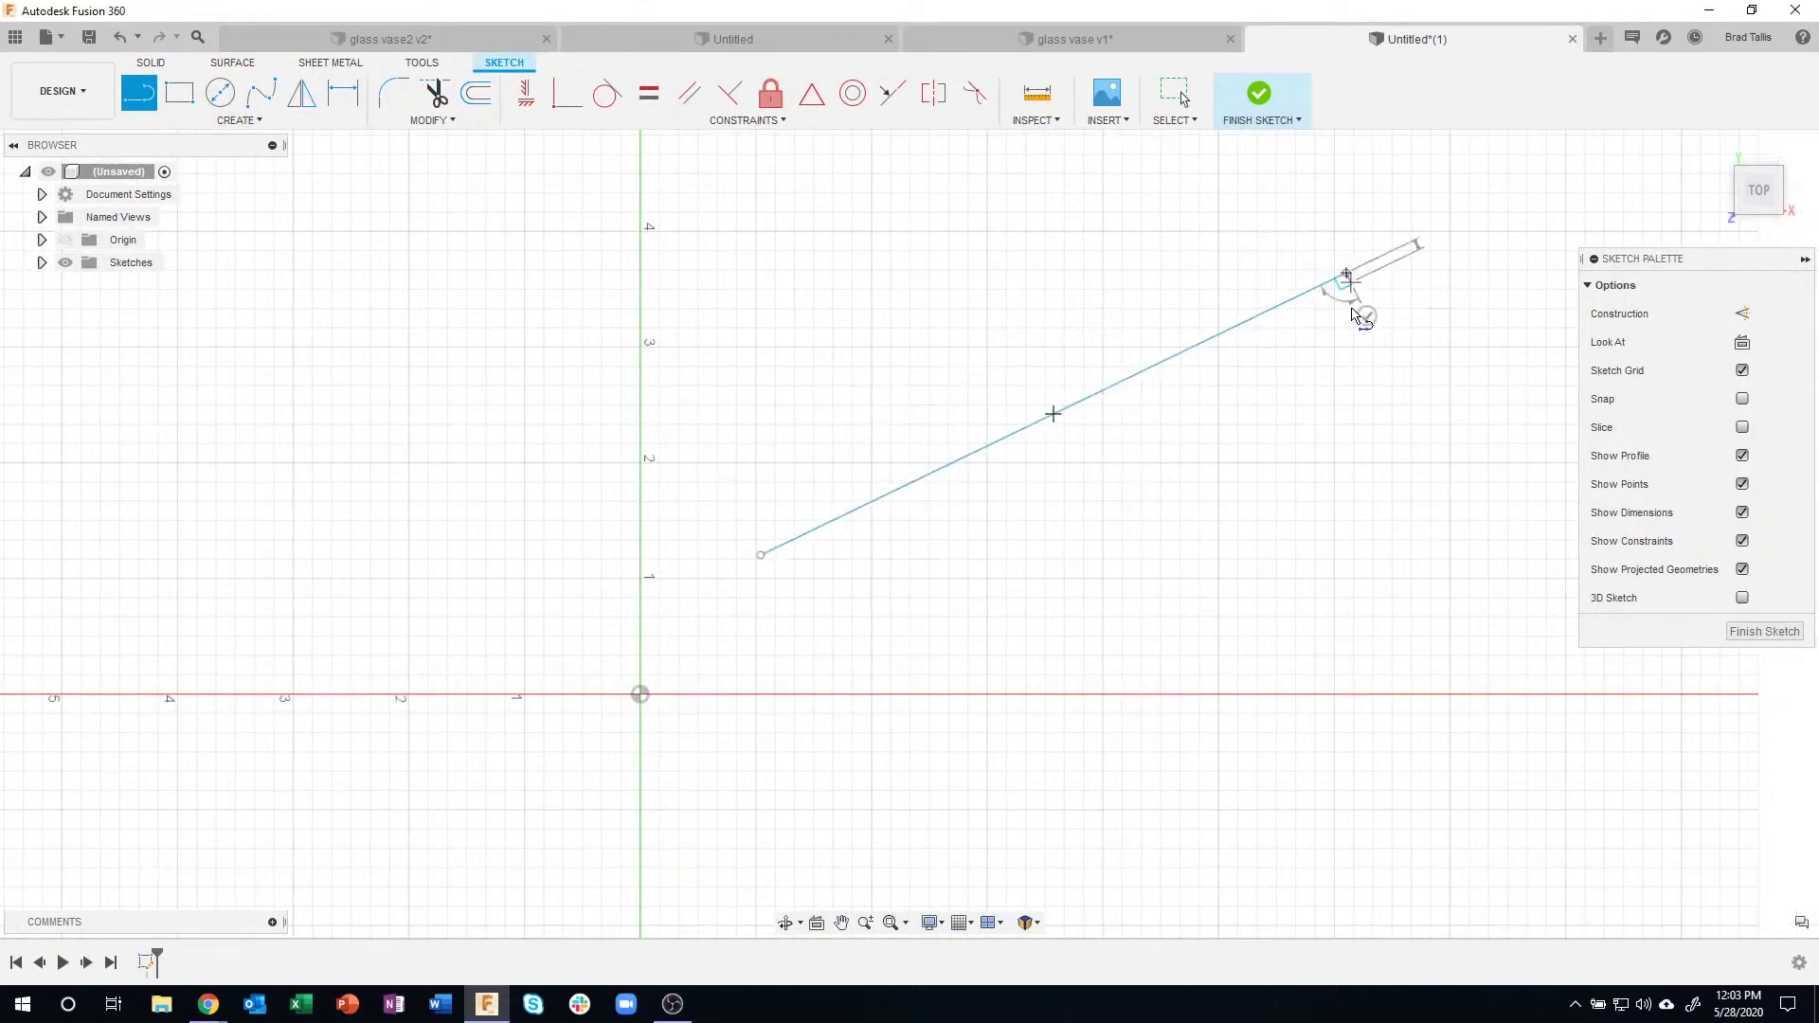
key("Escape")
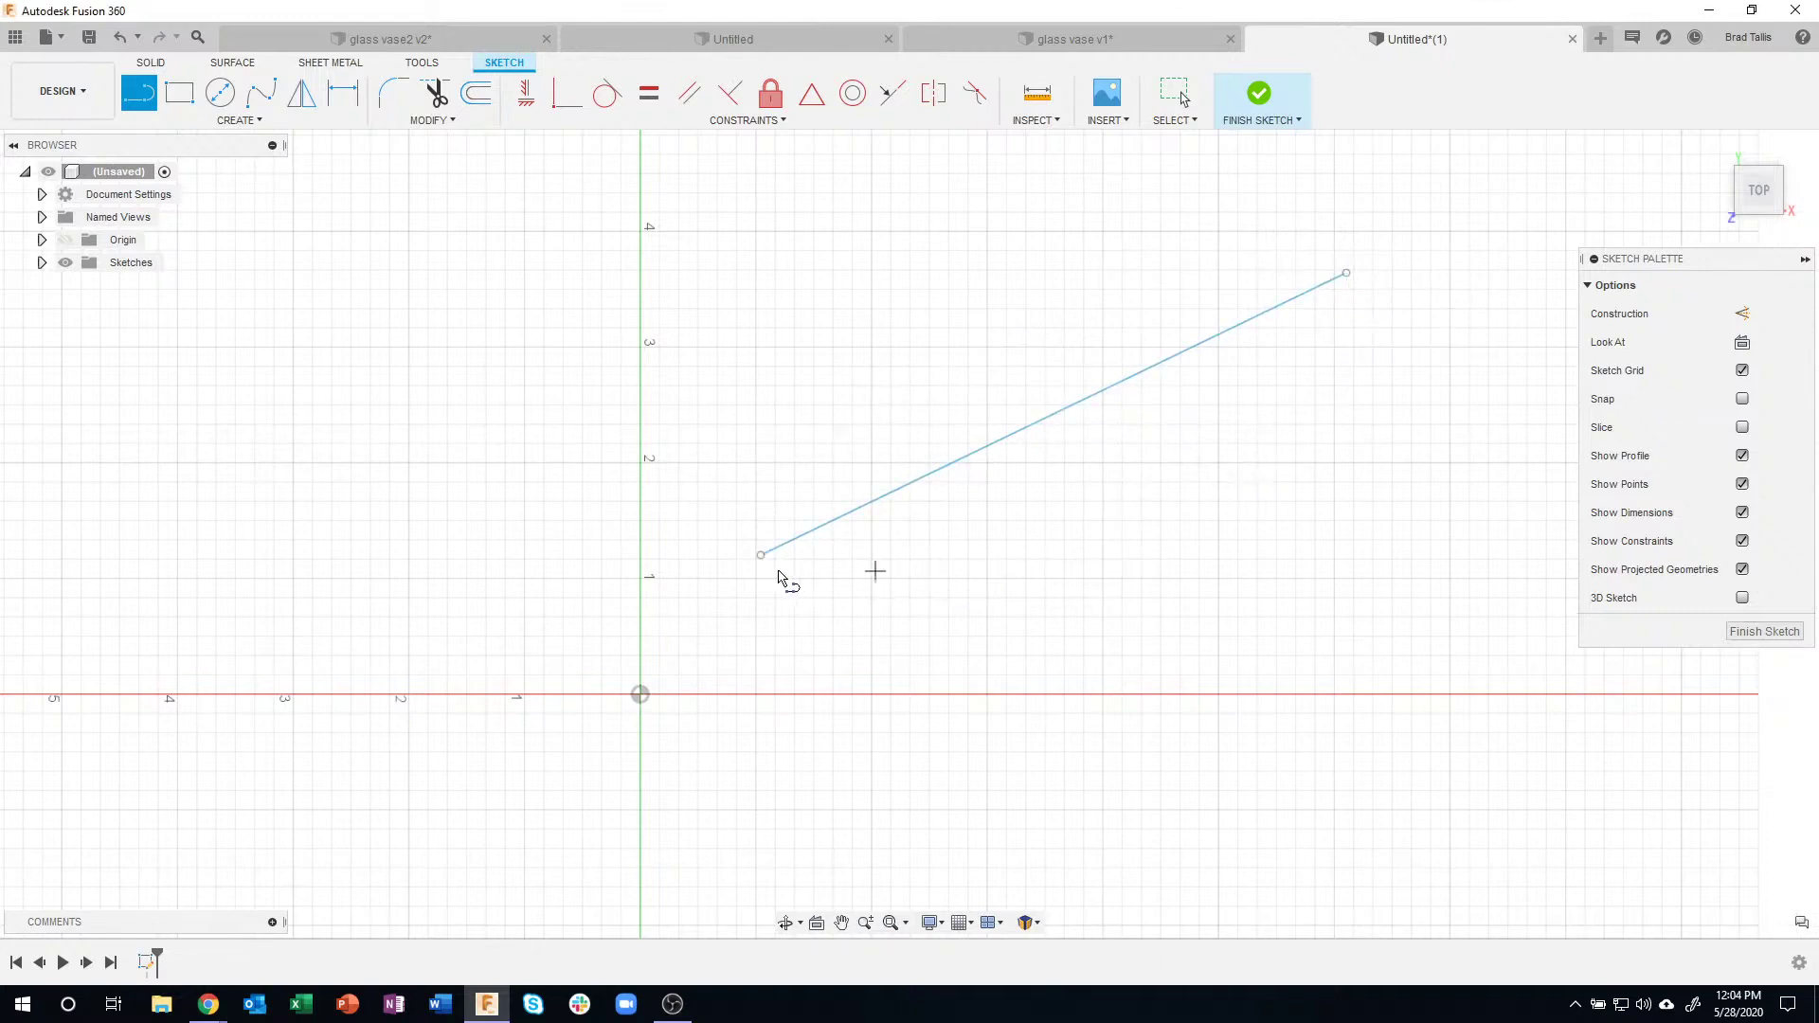
left_click(760, 555)
left_click(421, 311)
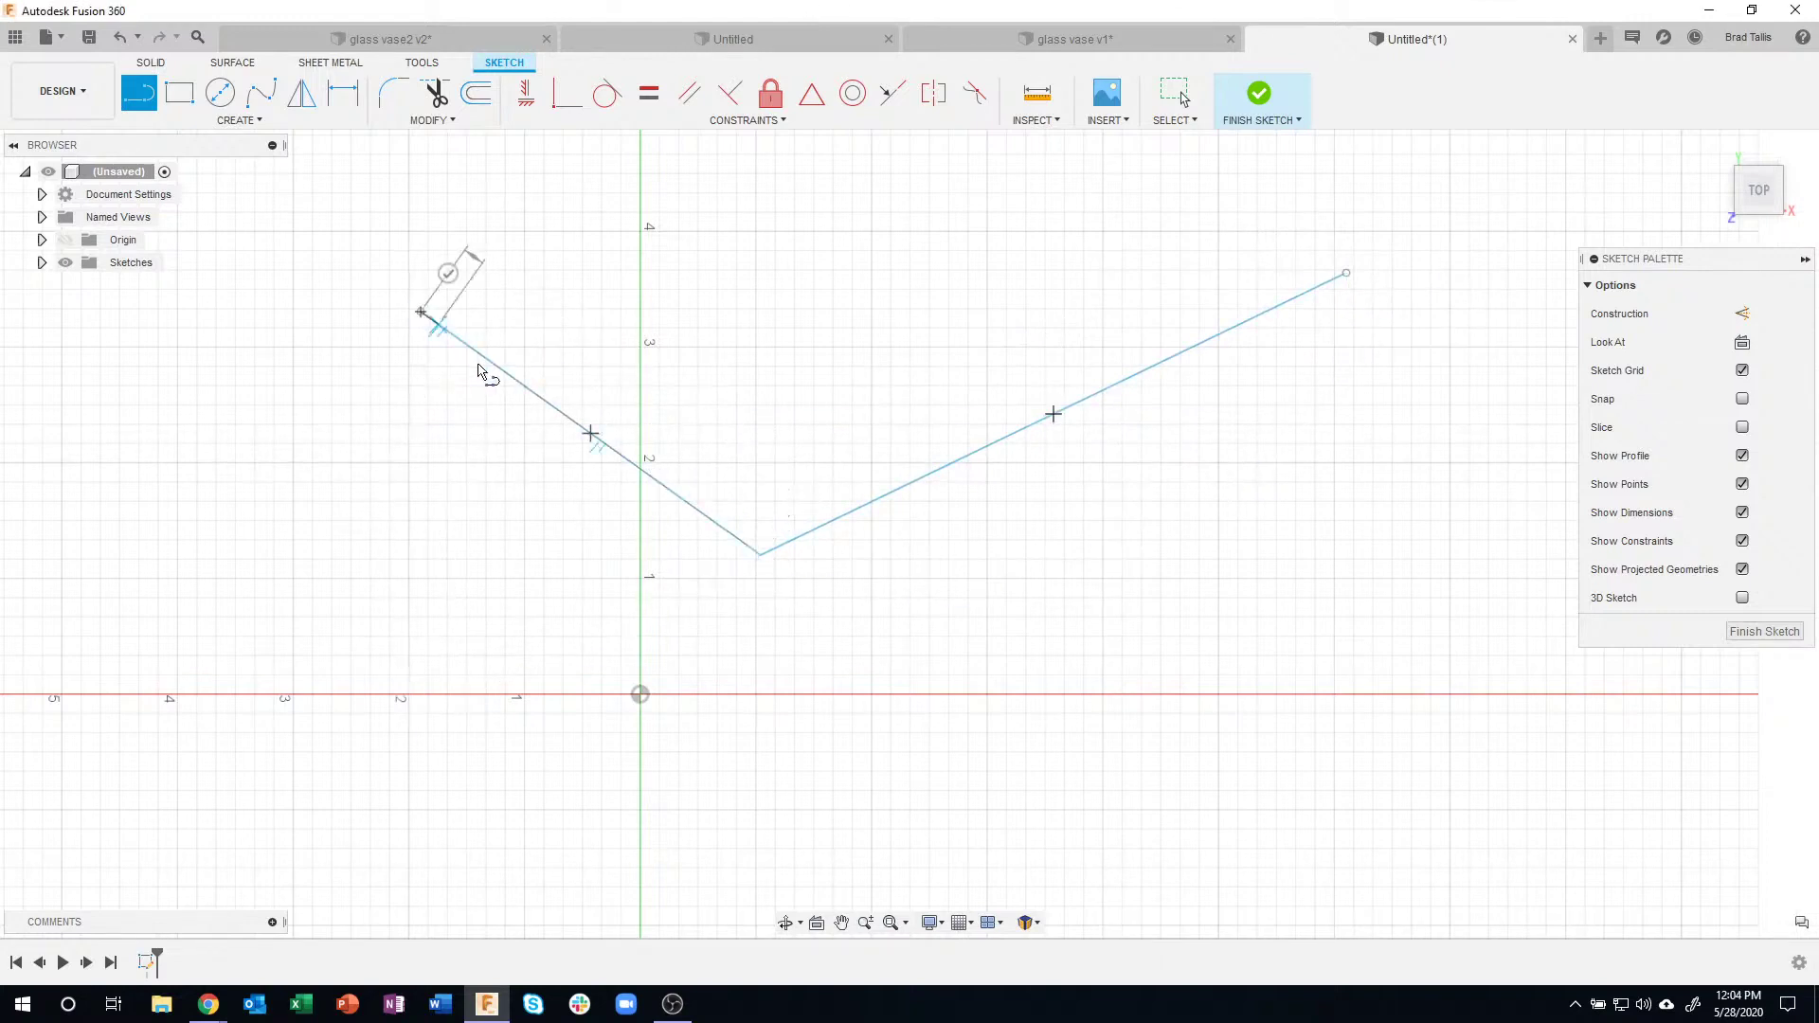
left_click(447, 274)
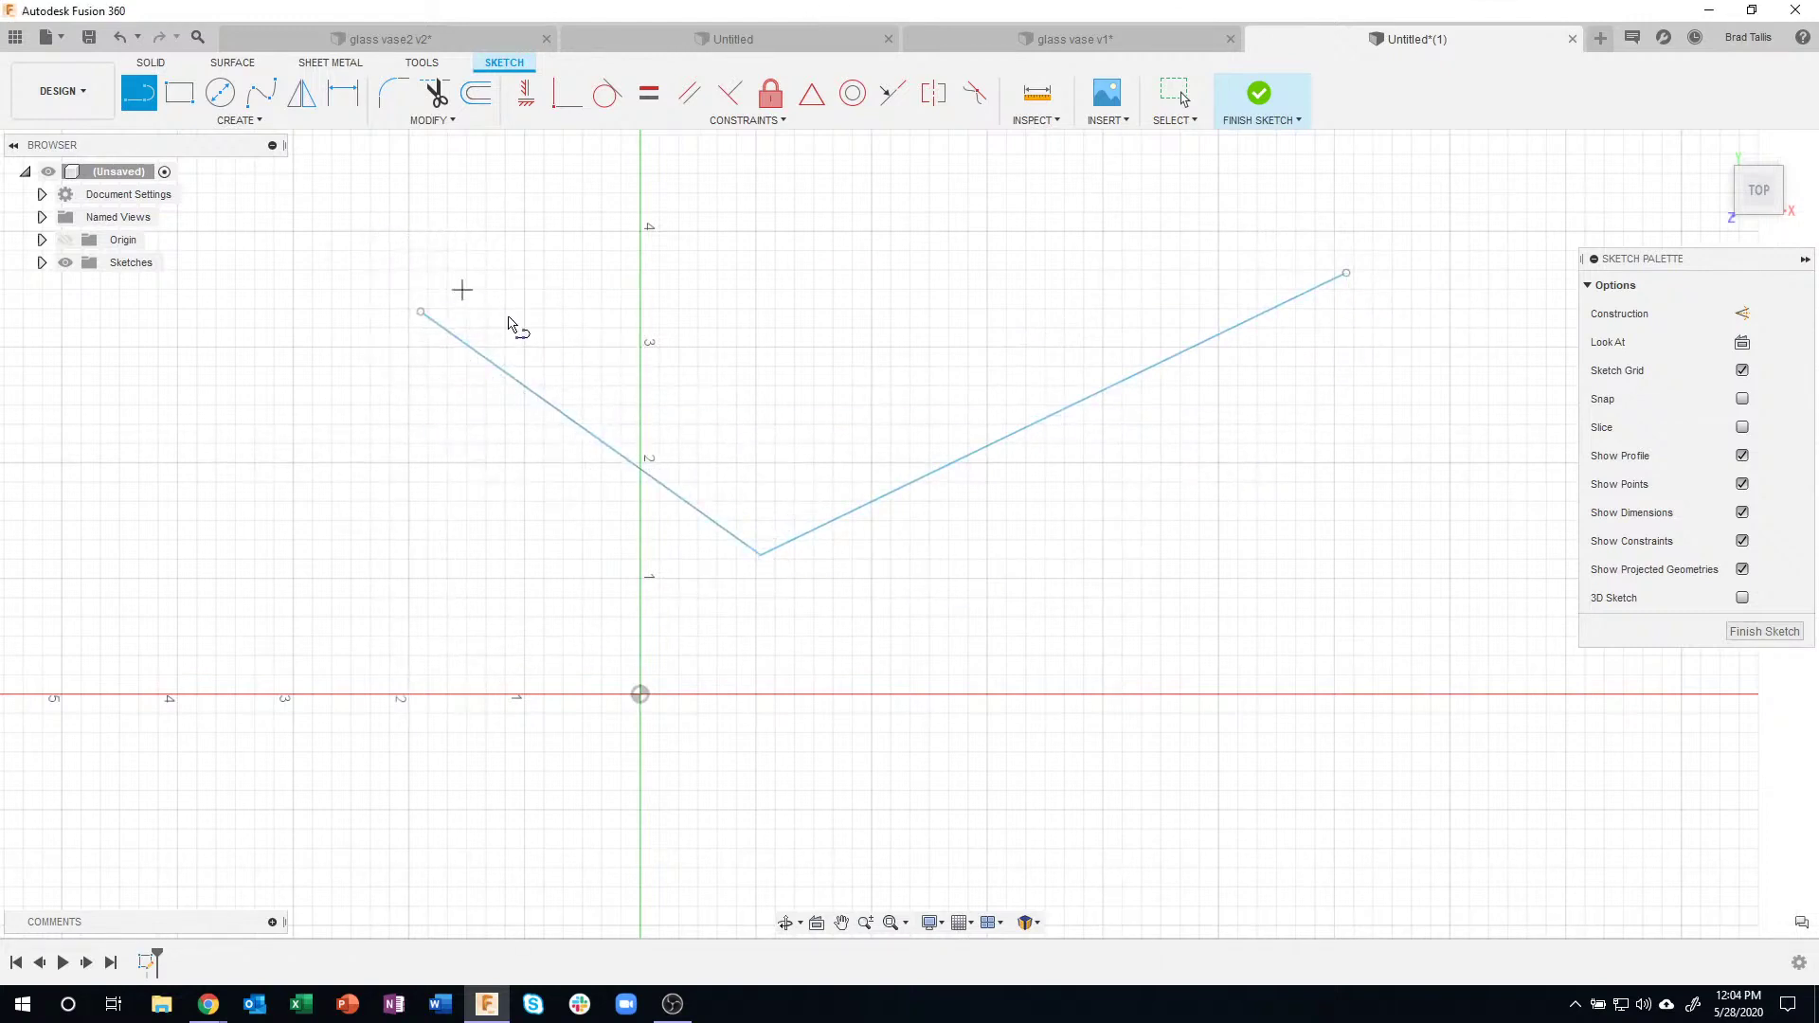
left_click(761, 556)
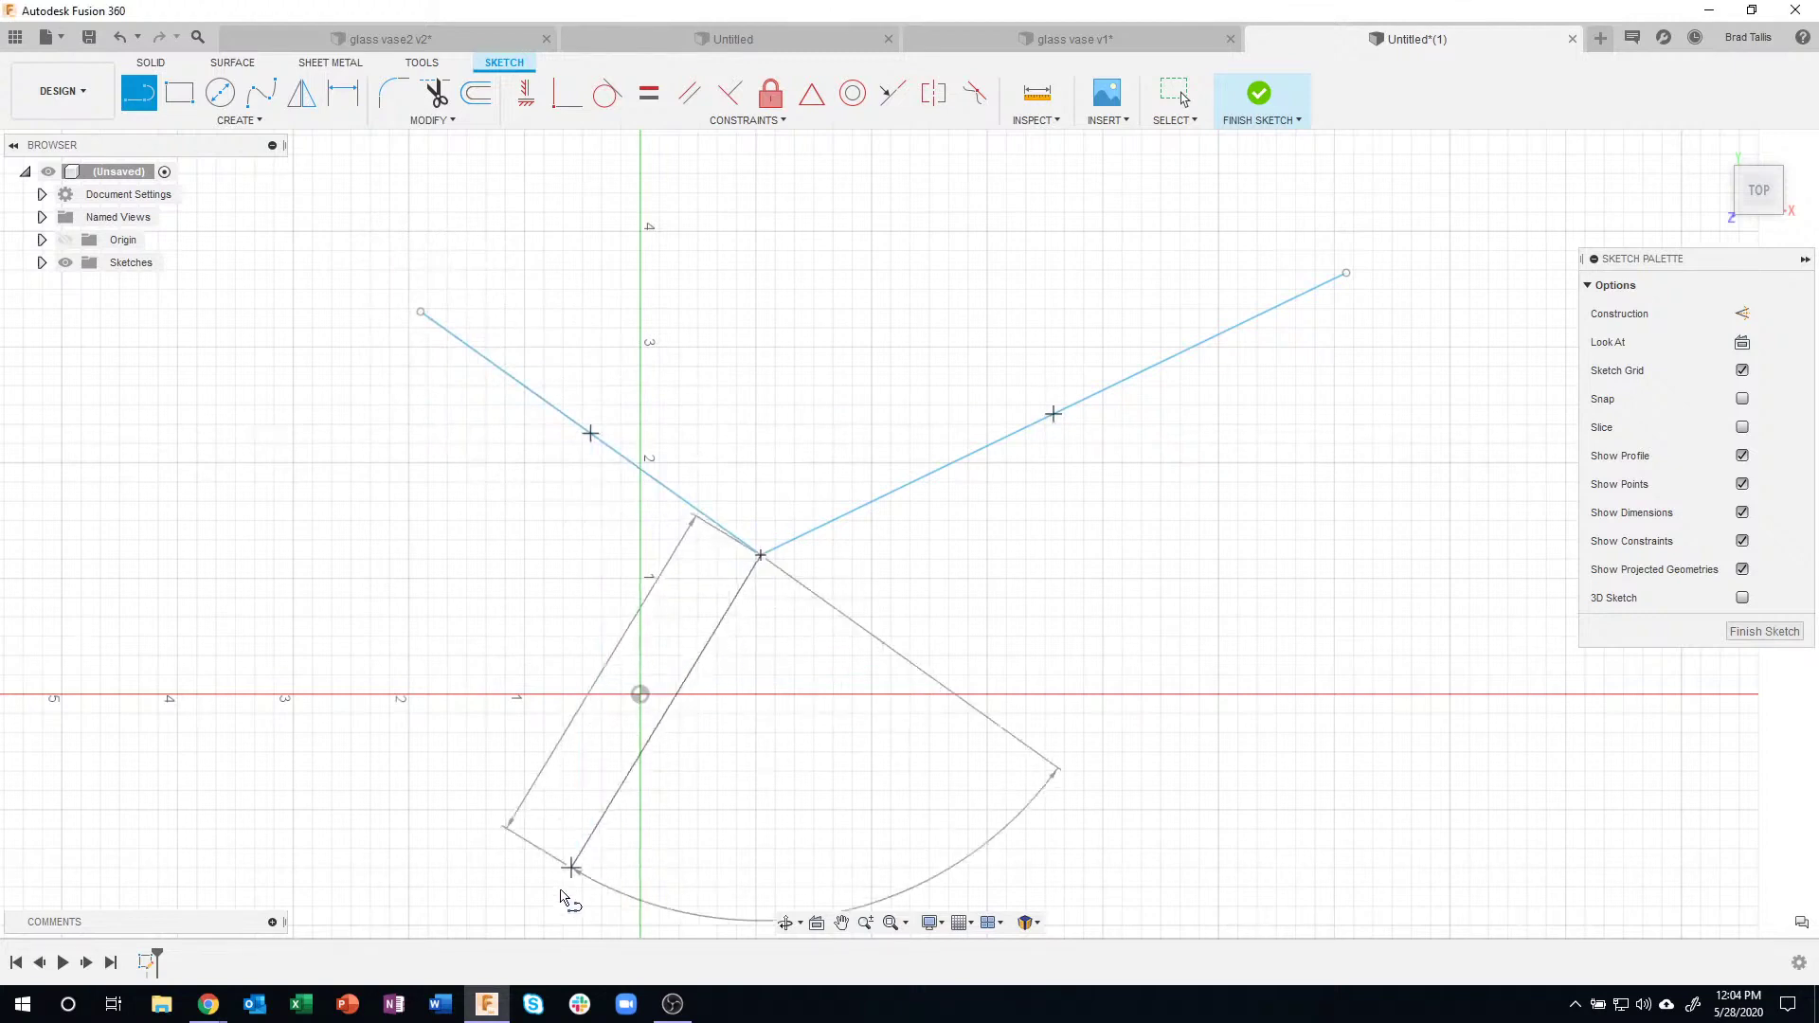
left_click(544, 911)
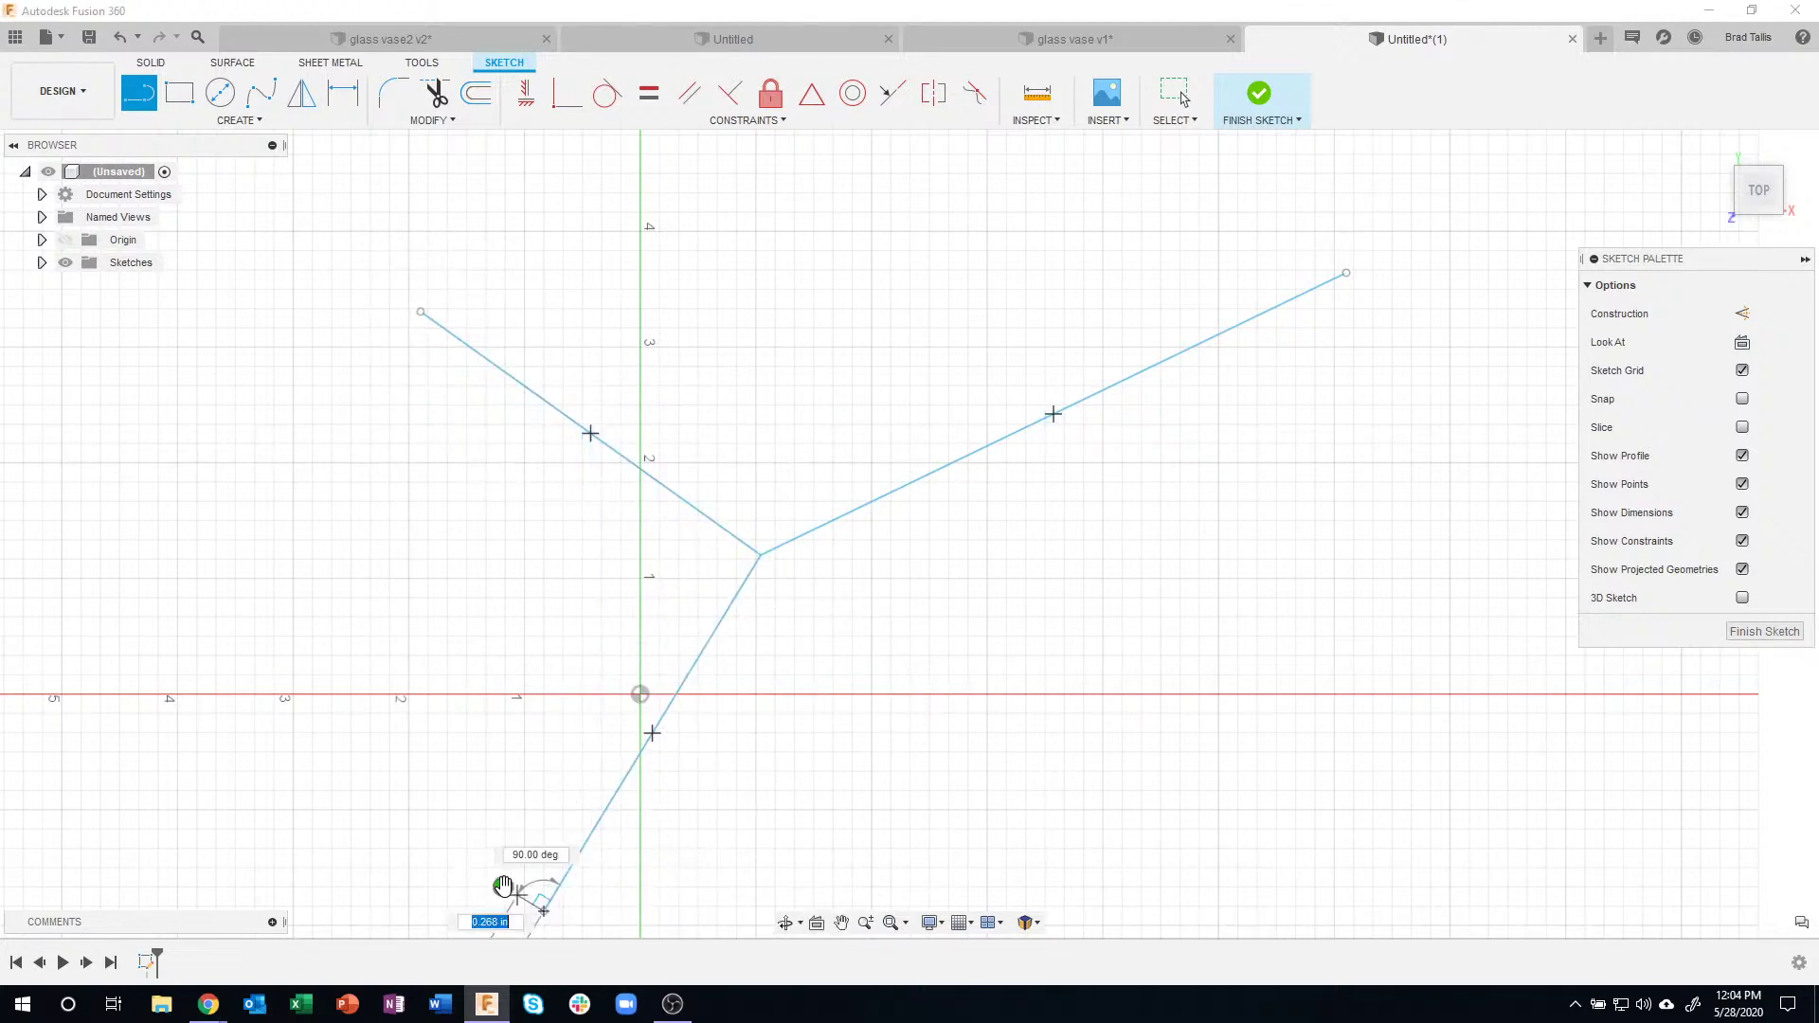
left_click(503, 886)
mouse_move(1259, 572)
middle_mouse_down("shift")
mouse_move(1528, 602)
mouse_move(1529, 621)
mouse_move(1270, 648)
mouse_move(1060, 463)
mouse_move(1288, 451)
mouse_move(1416, 484)
middle_mouse_up("shift")
key("Escape")
- Move the free endpoint of the longest line upward along Z, out of the sketch plane
right_click(1407, 486)
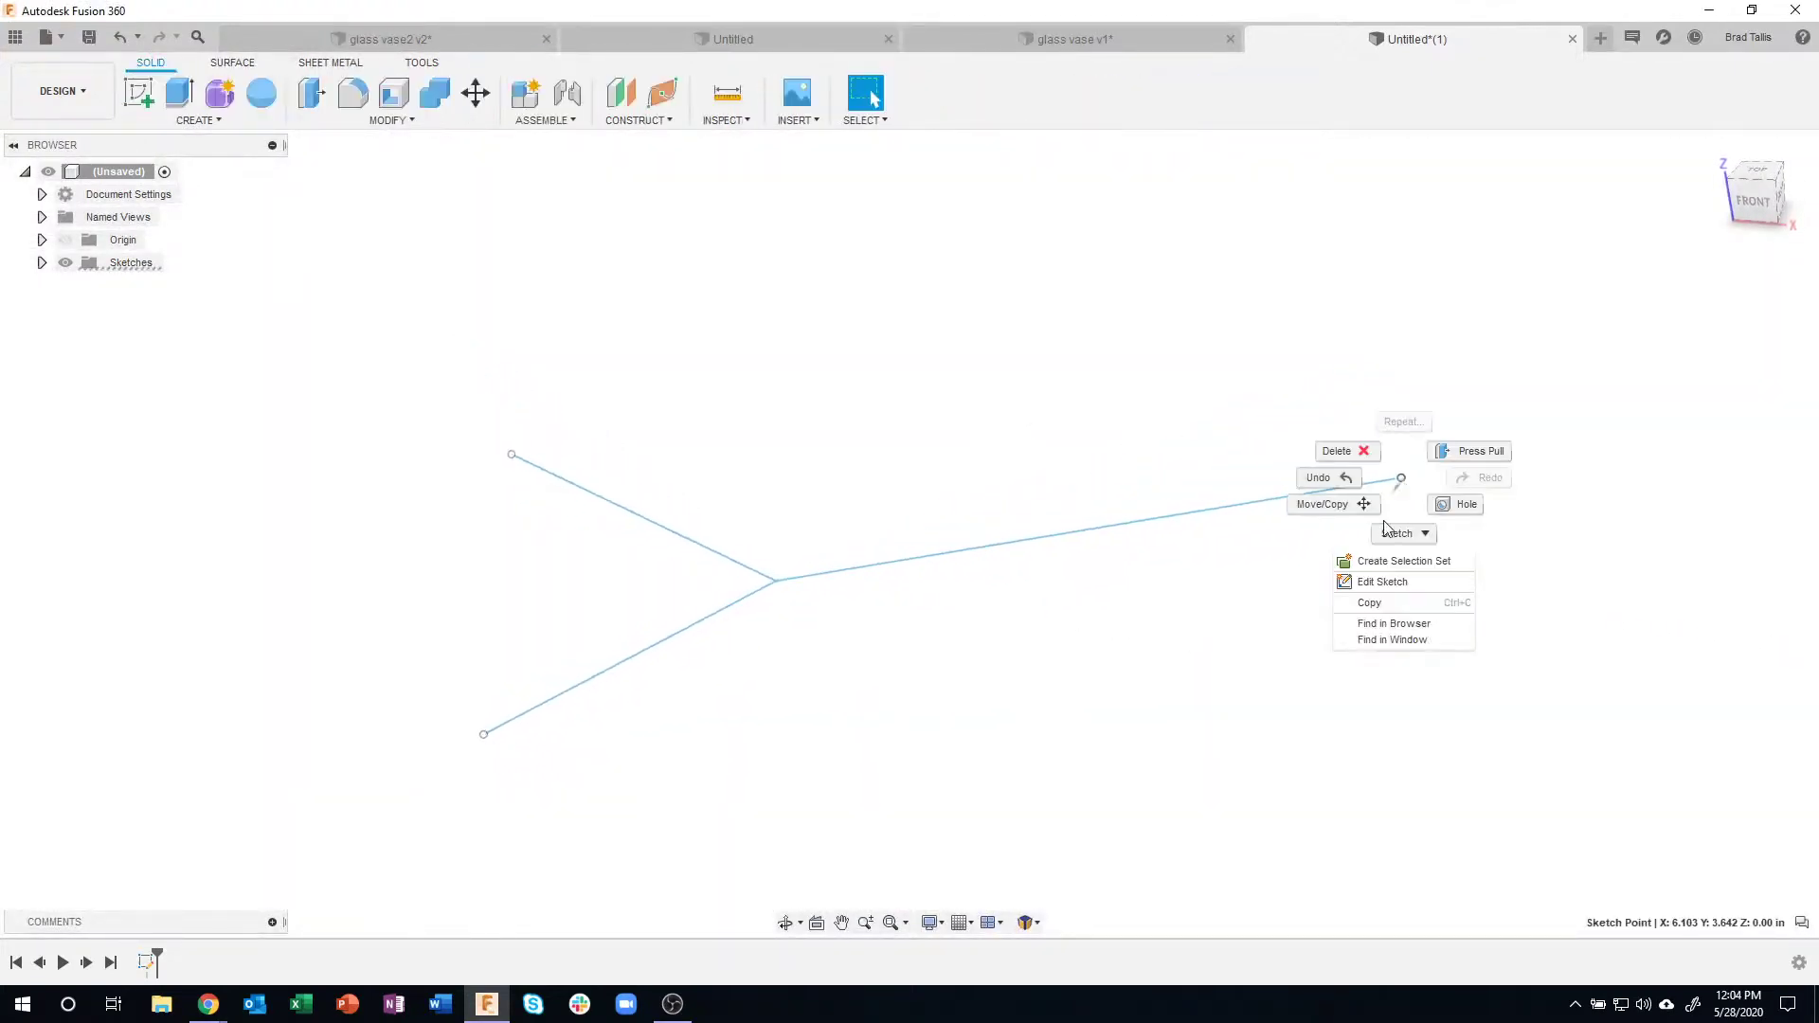
left_click(1336, 507)
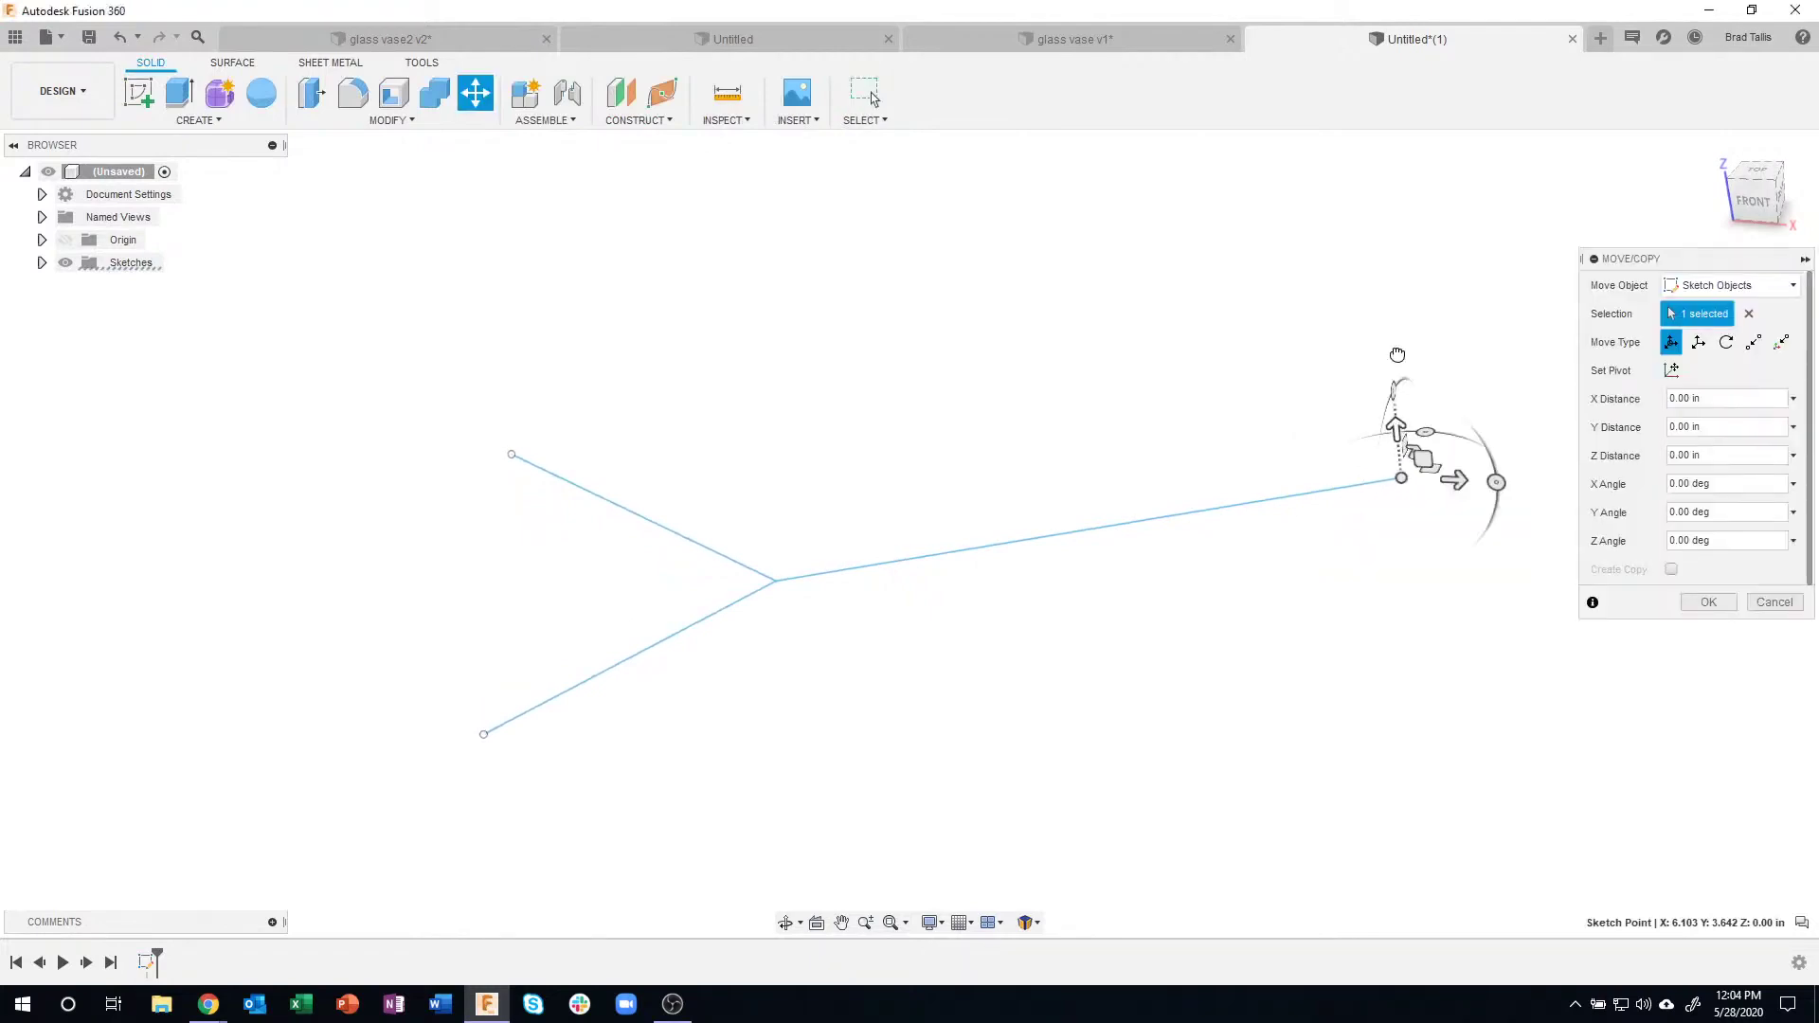
left_click_drag(1398, 354, 1382, 265)
middle_click_drag(1381, 264, 1686, 602, "shift")
left_click(1708, 601)
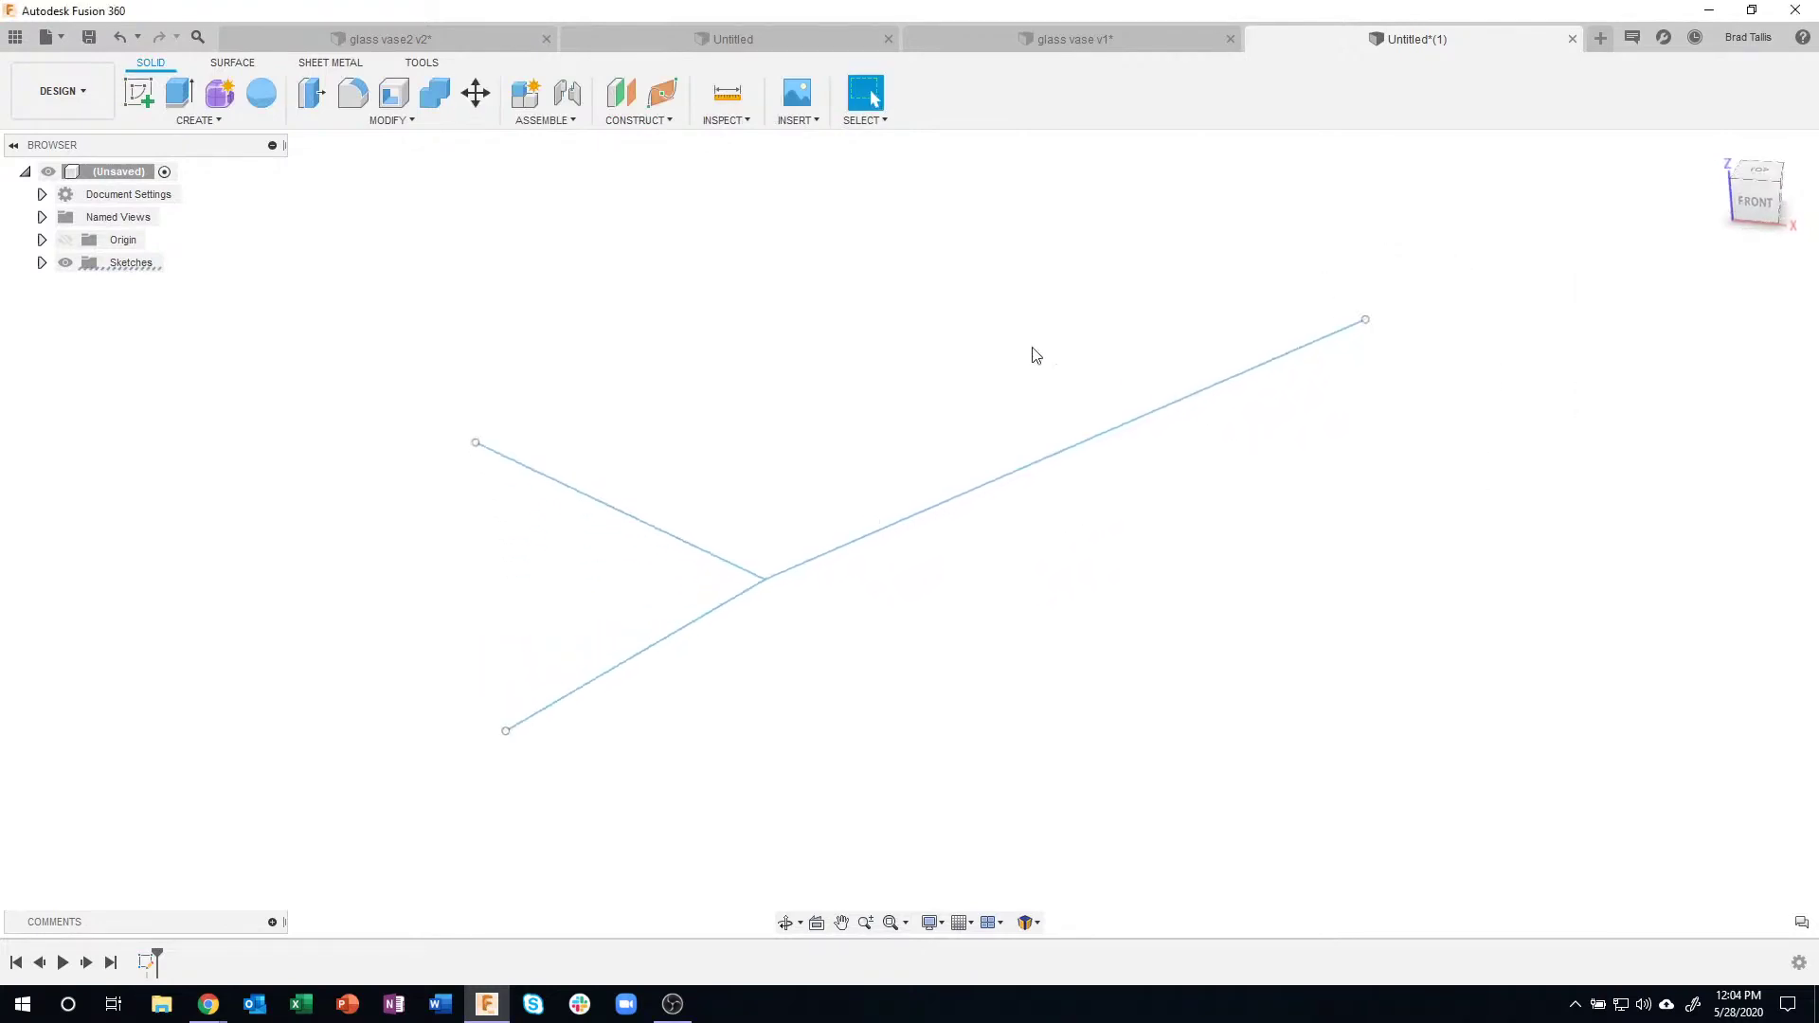
mouse_move(1036, 355)
middle_mouse_down("shift")
mouse_move(726, 341)
mouse_move(559, 219)
middle_mouse_up("shift")
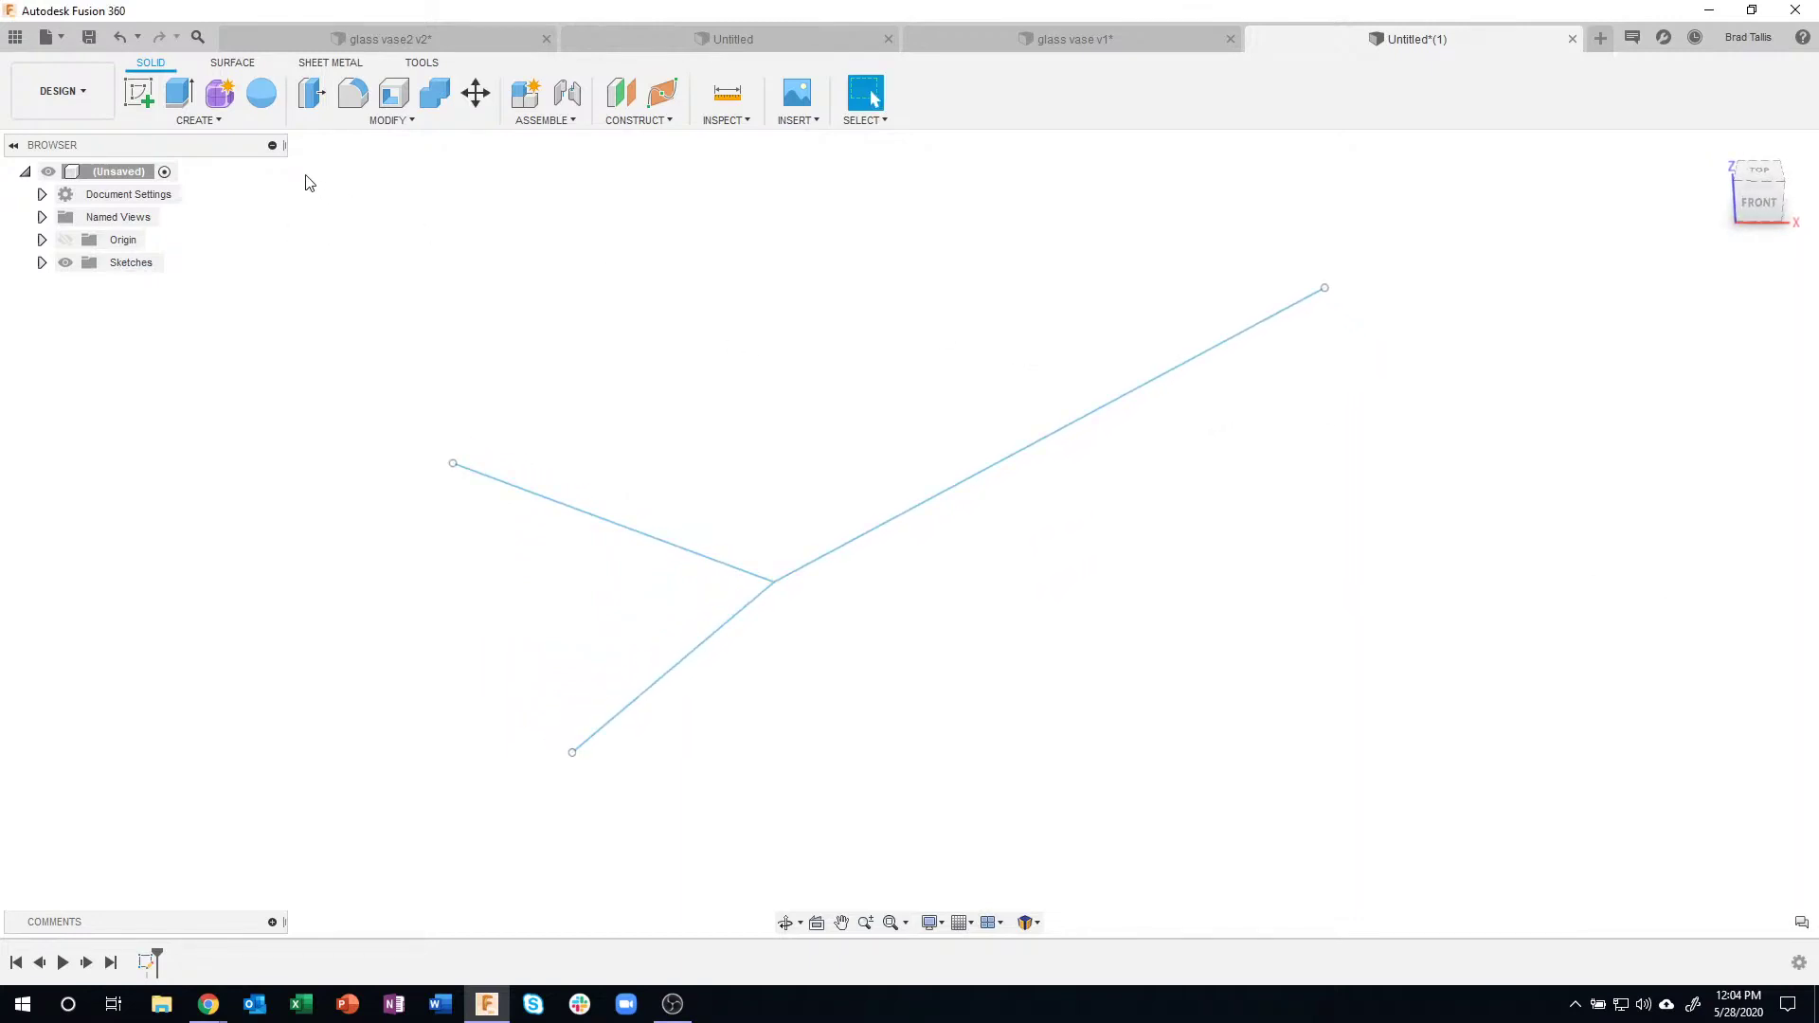
- Enter the Form environment to review its creation commands, and finish the form without adding geometry
left_click(221, 97)
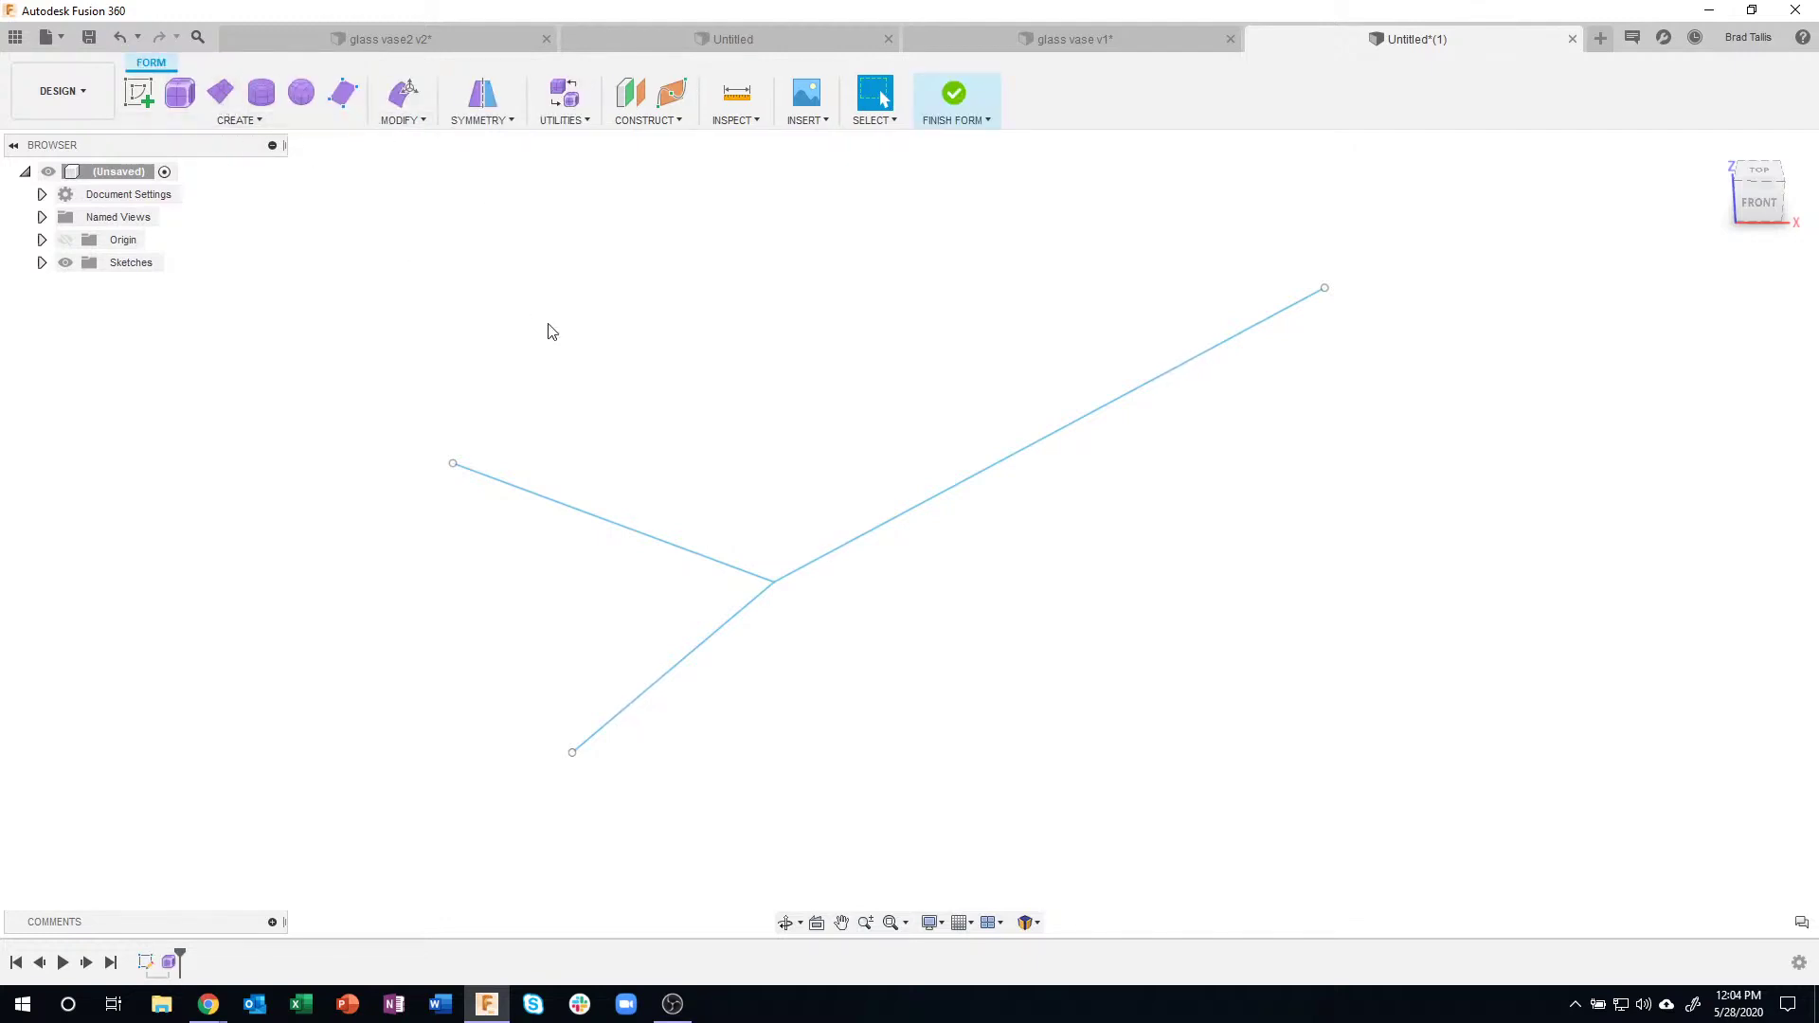
left_click(237, 121)
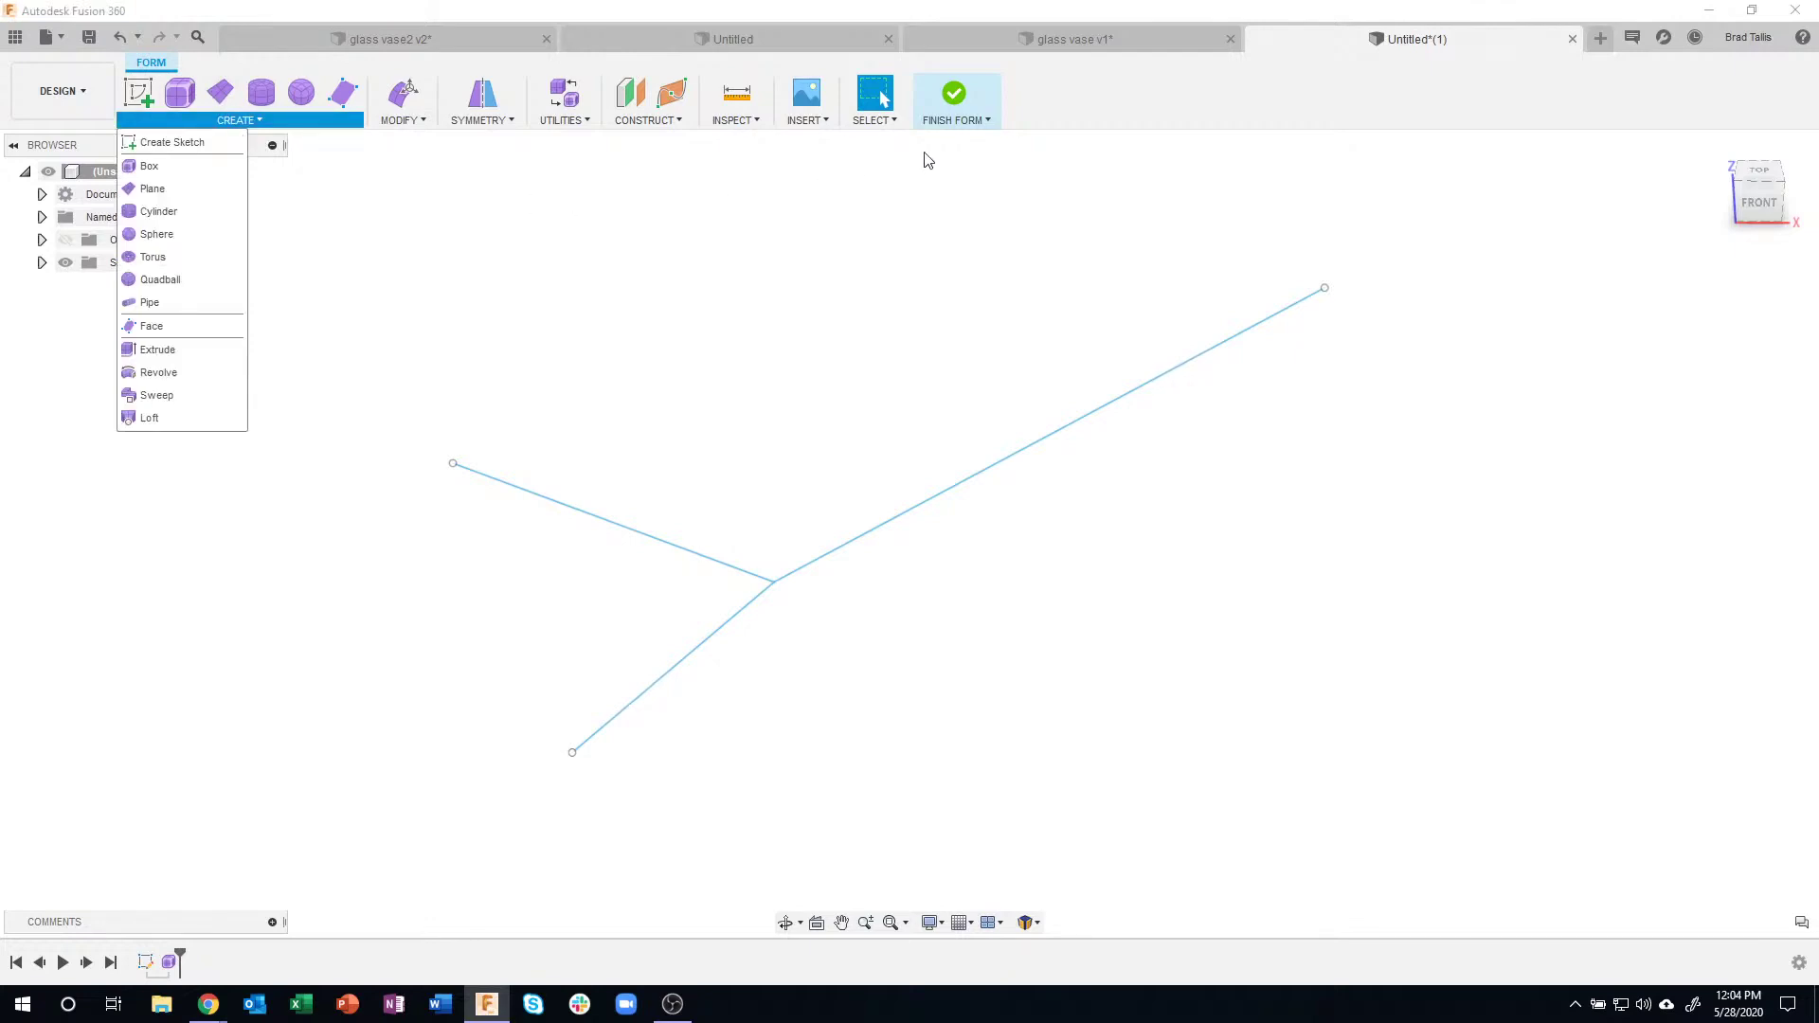
left_click(954, 94)
- Stop capturing design history for the branching-line demo design, accepting removal of its timeline
right_click(115, 180)
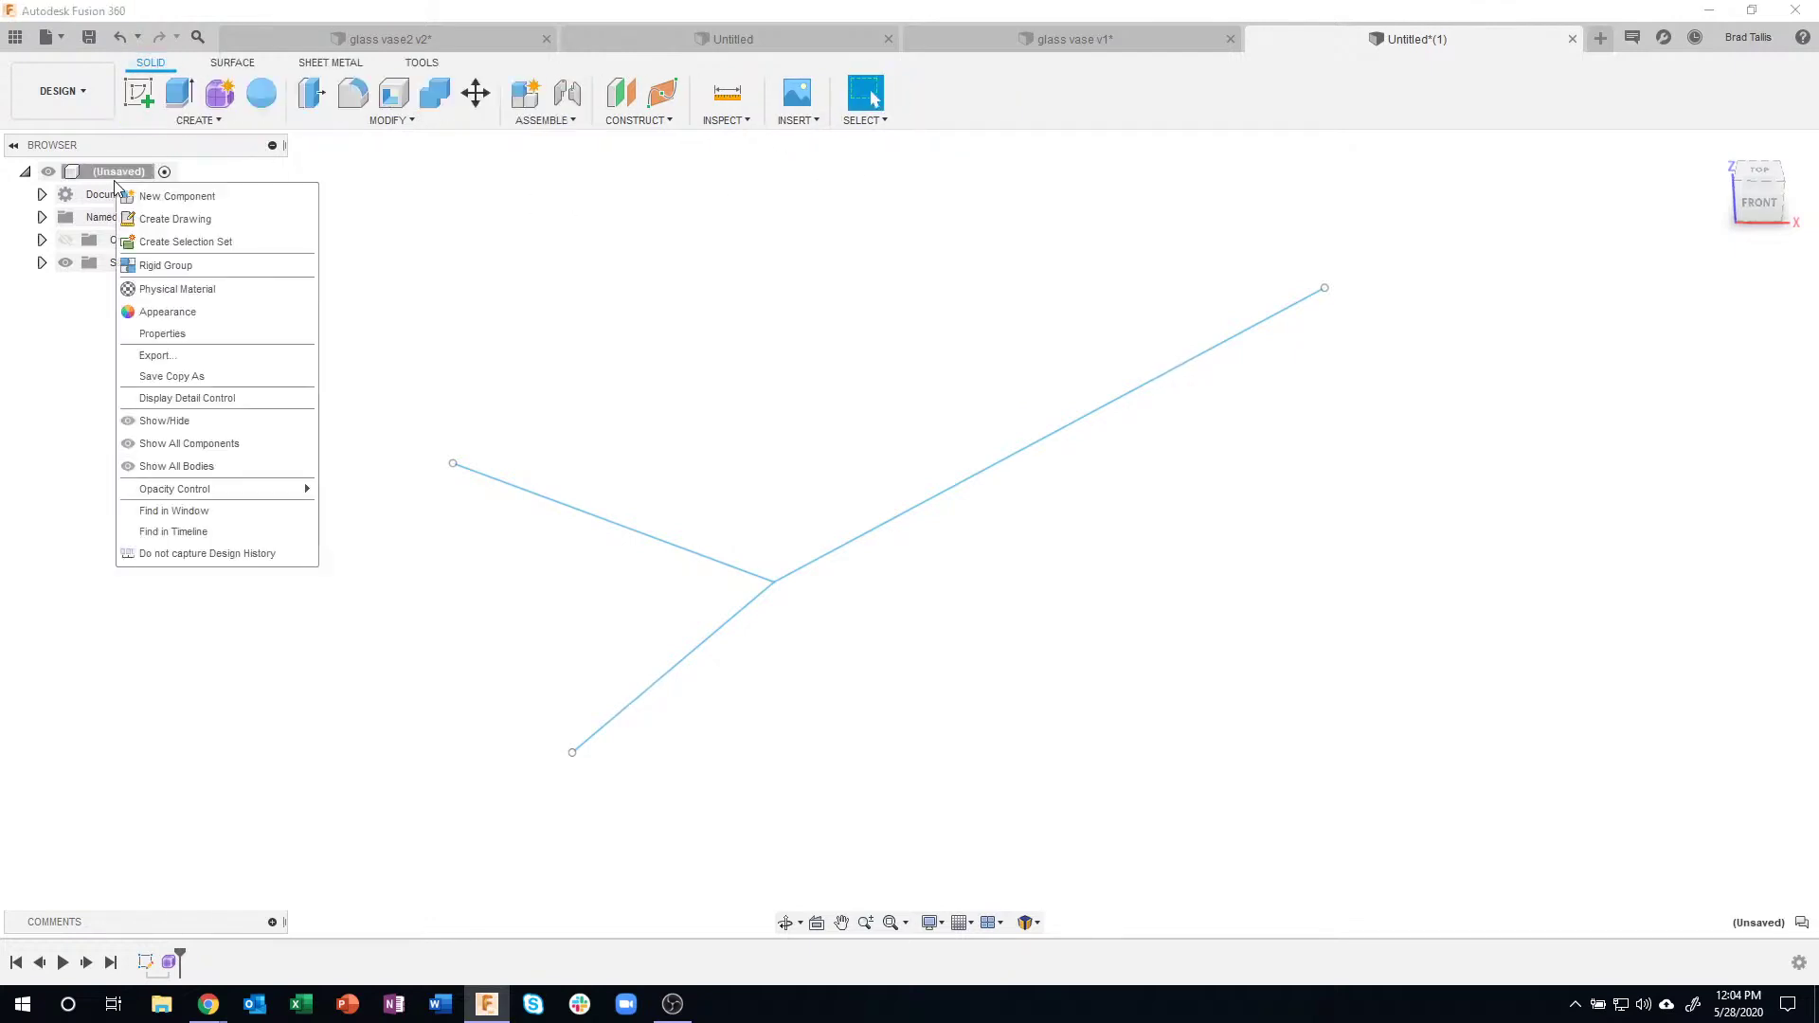
left_click(190, 554)
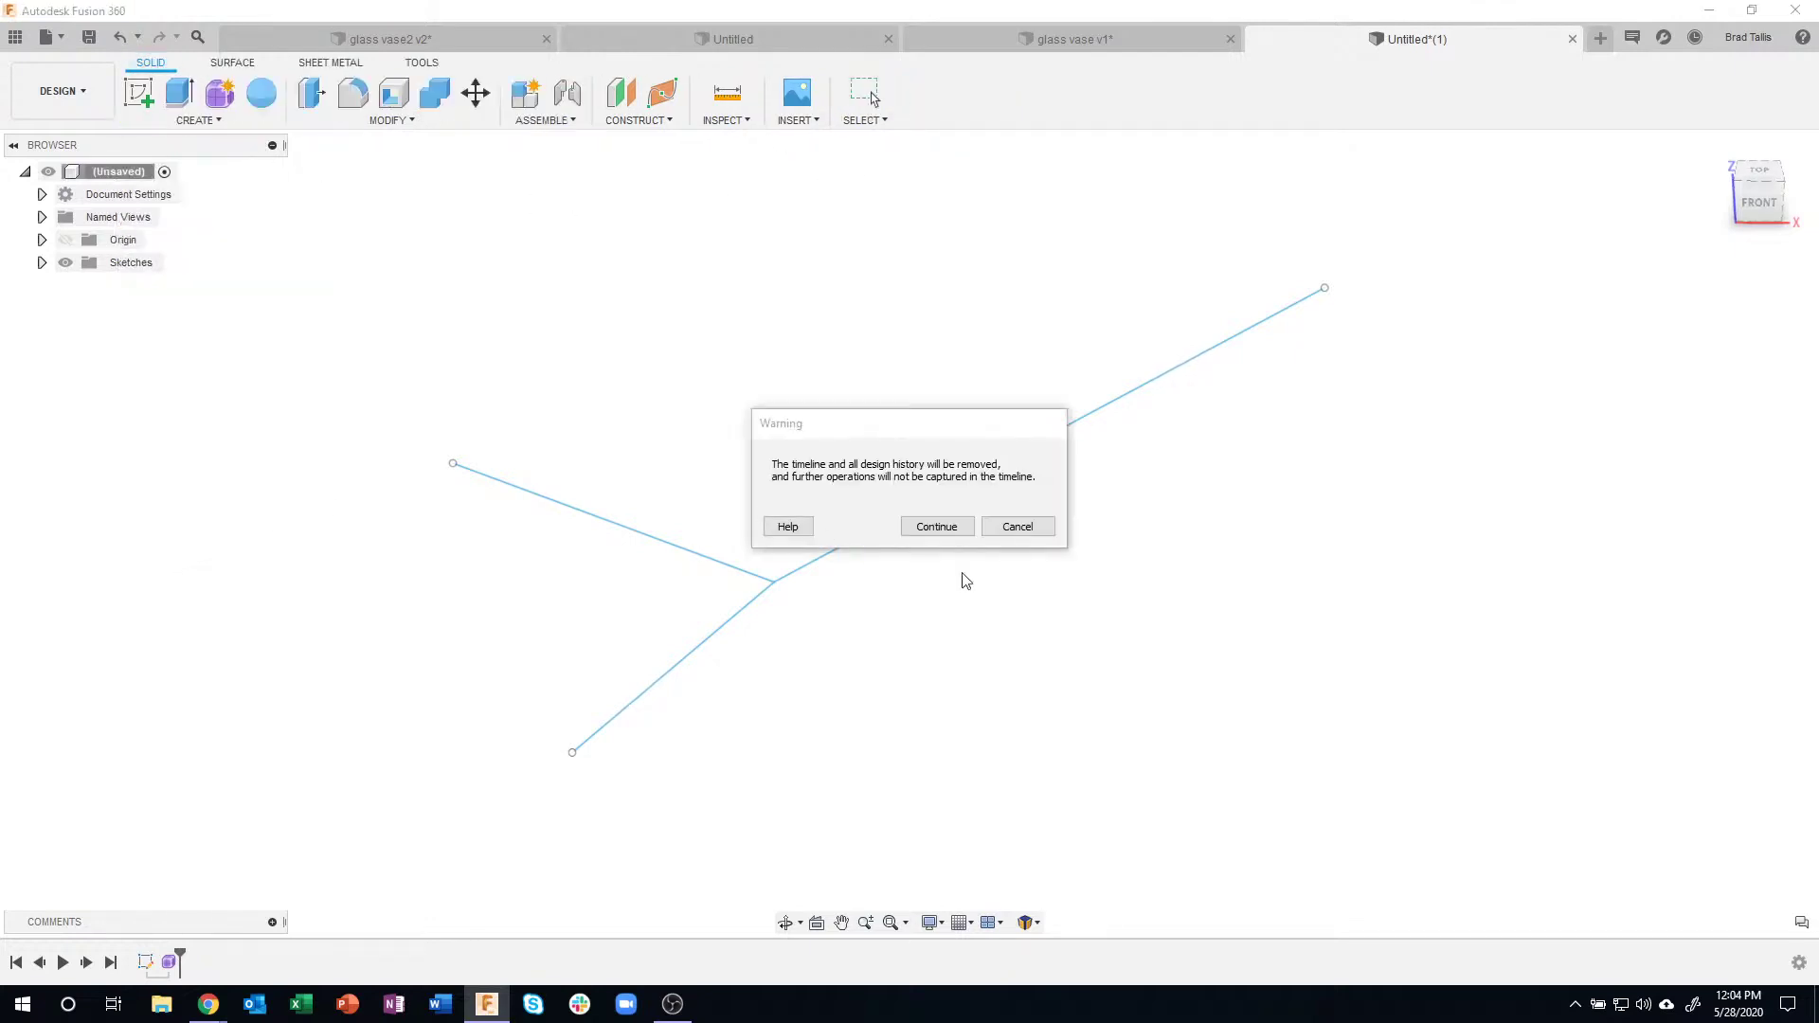
left_click(937, 528)
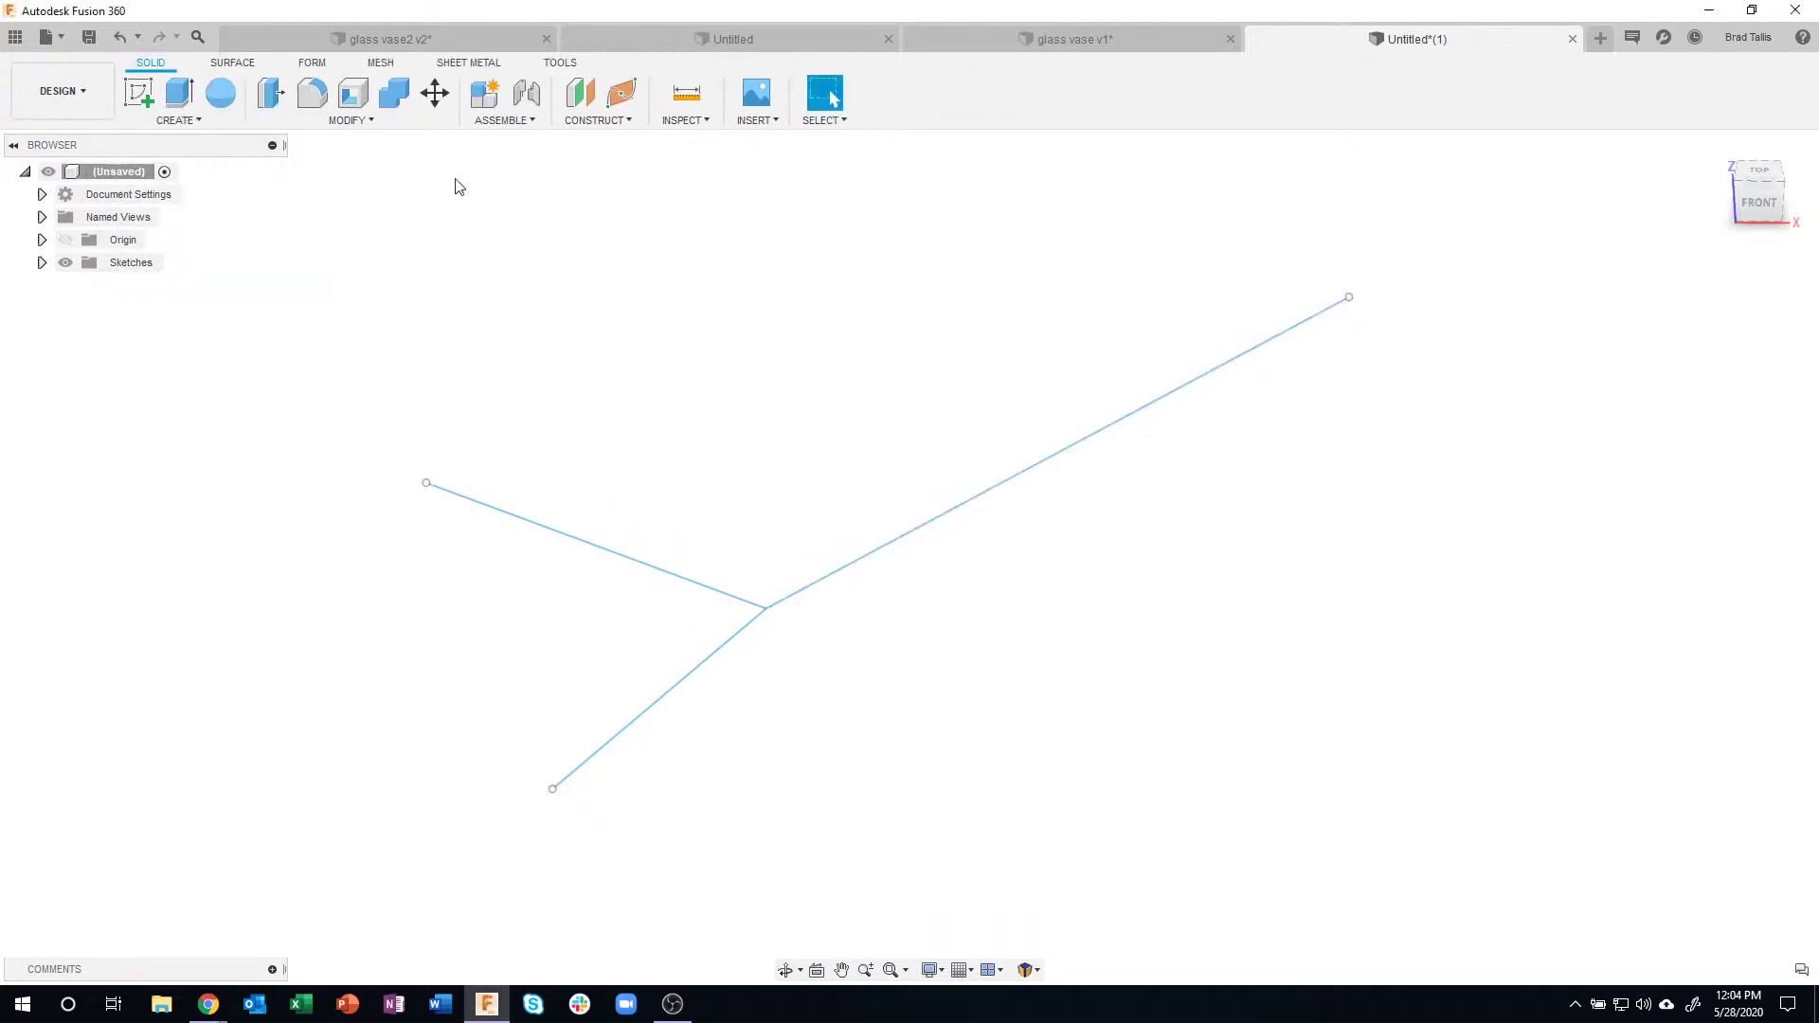
- Start a T-spline Pipe in the Form environment and select all three branching sketch lines as its path
left_click(313, 62)
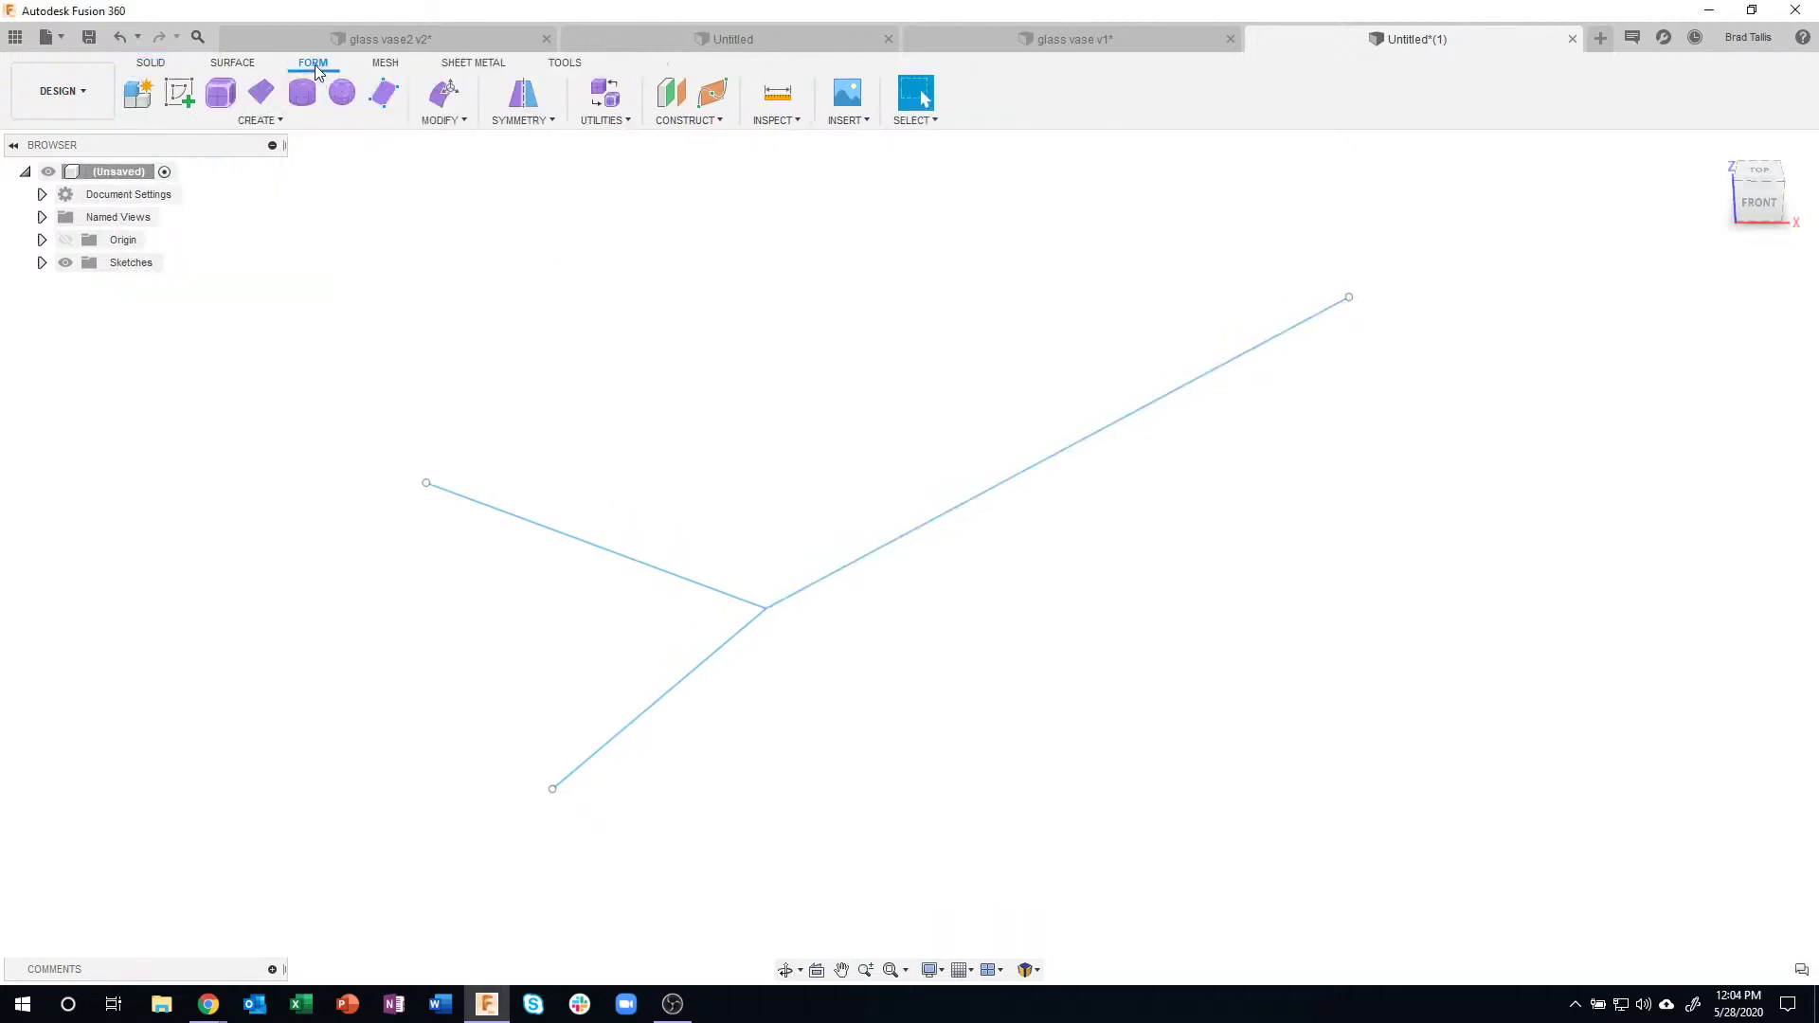
left_click(260, 109)
key("Escape")
left_click(261, 119)
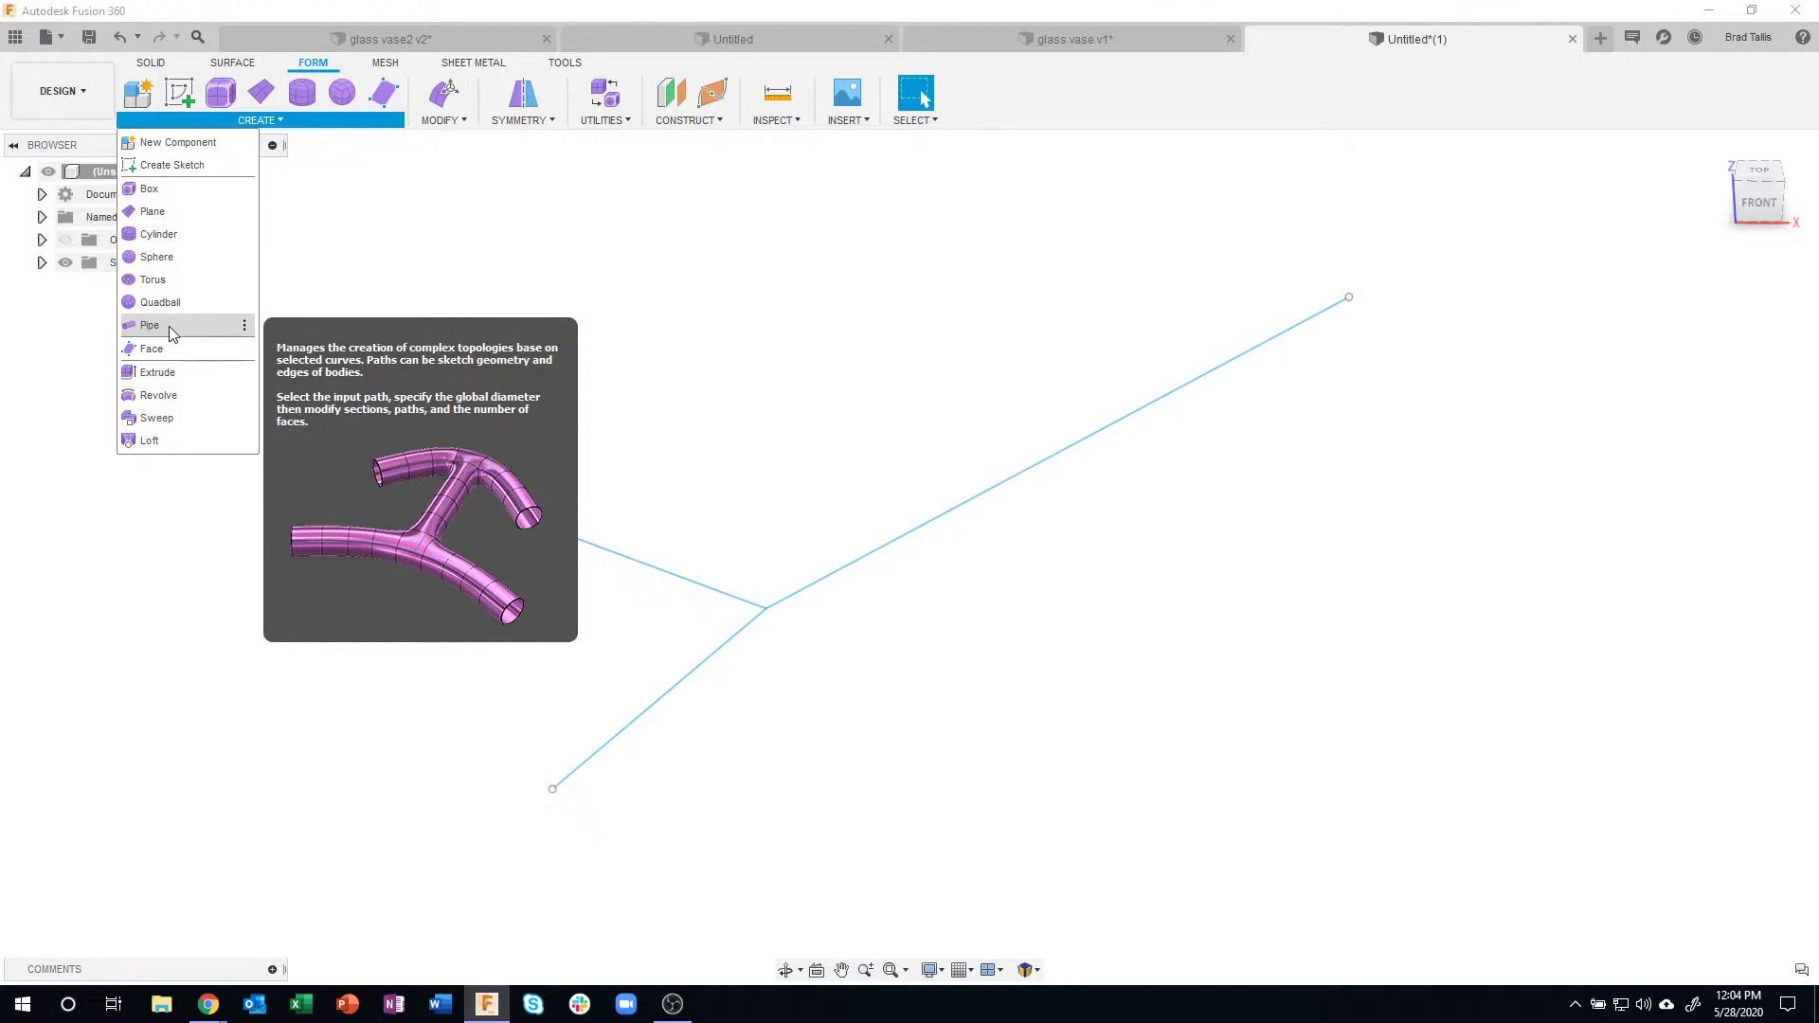
left_click(165, 326)
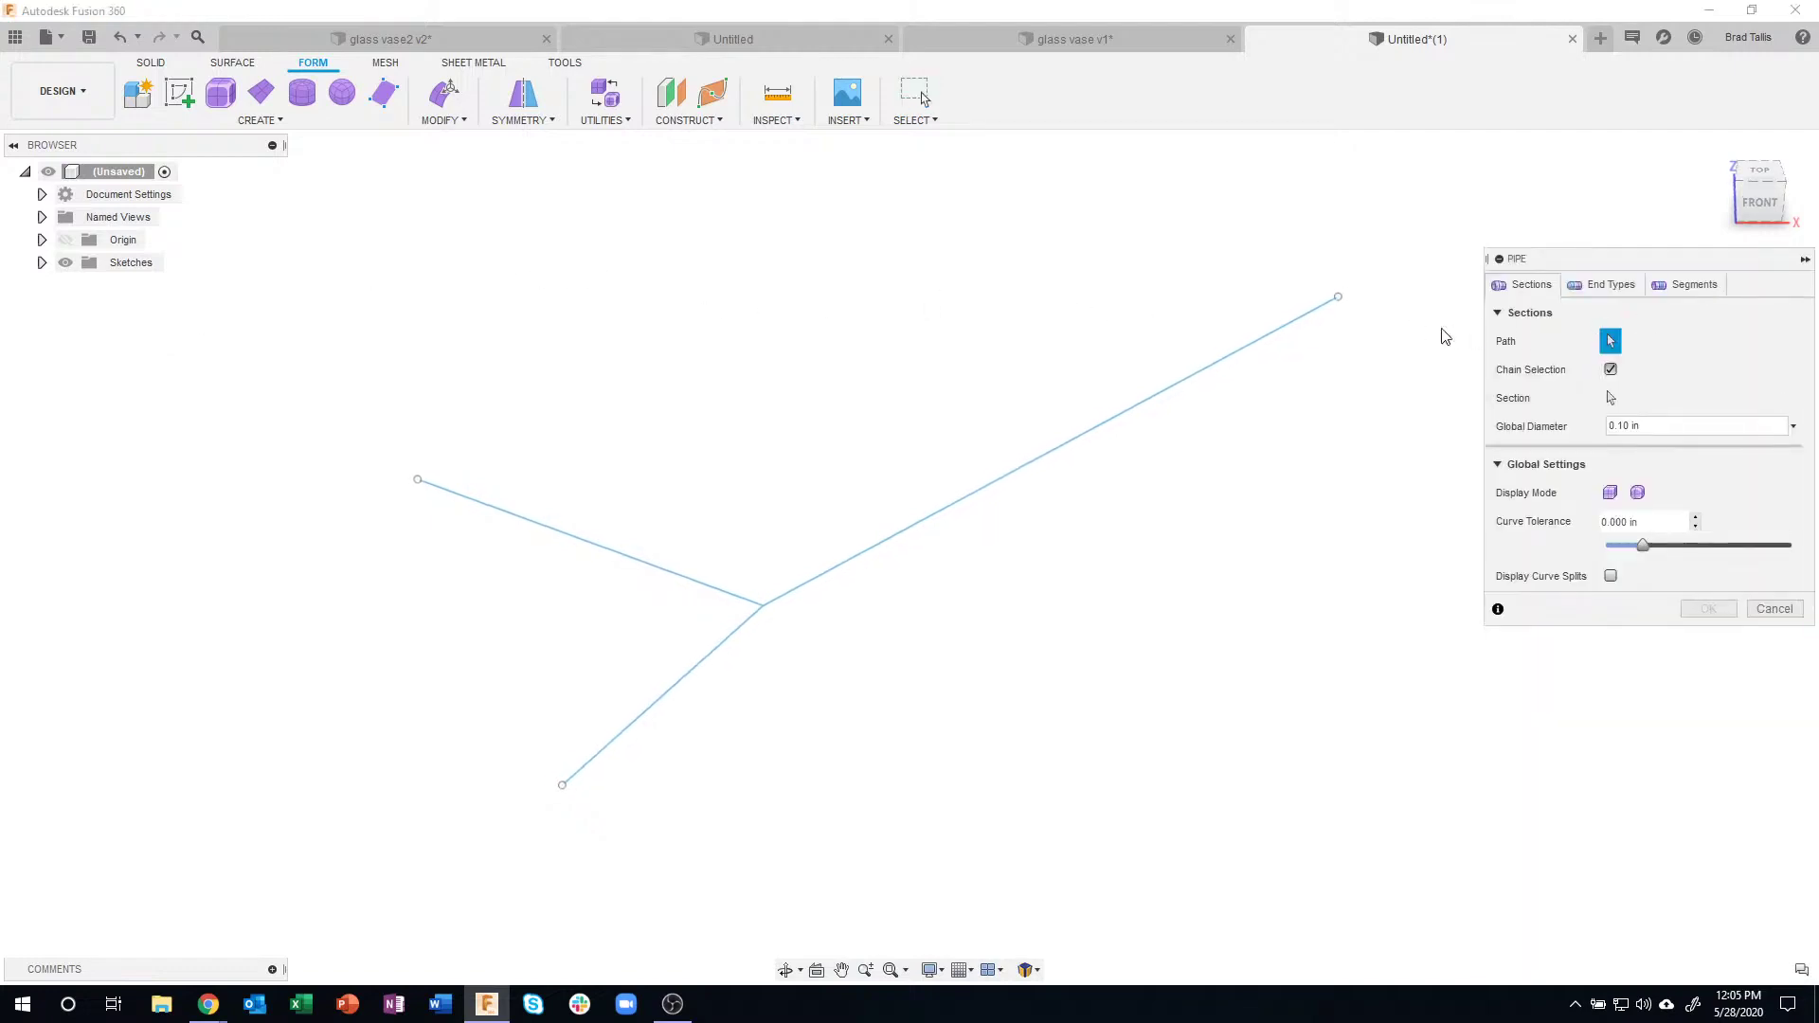
left_click(1265, 348)
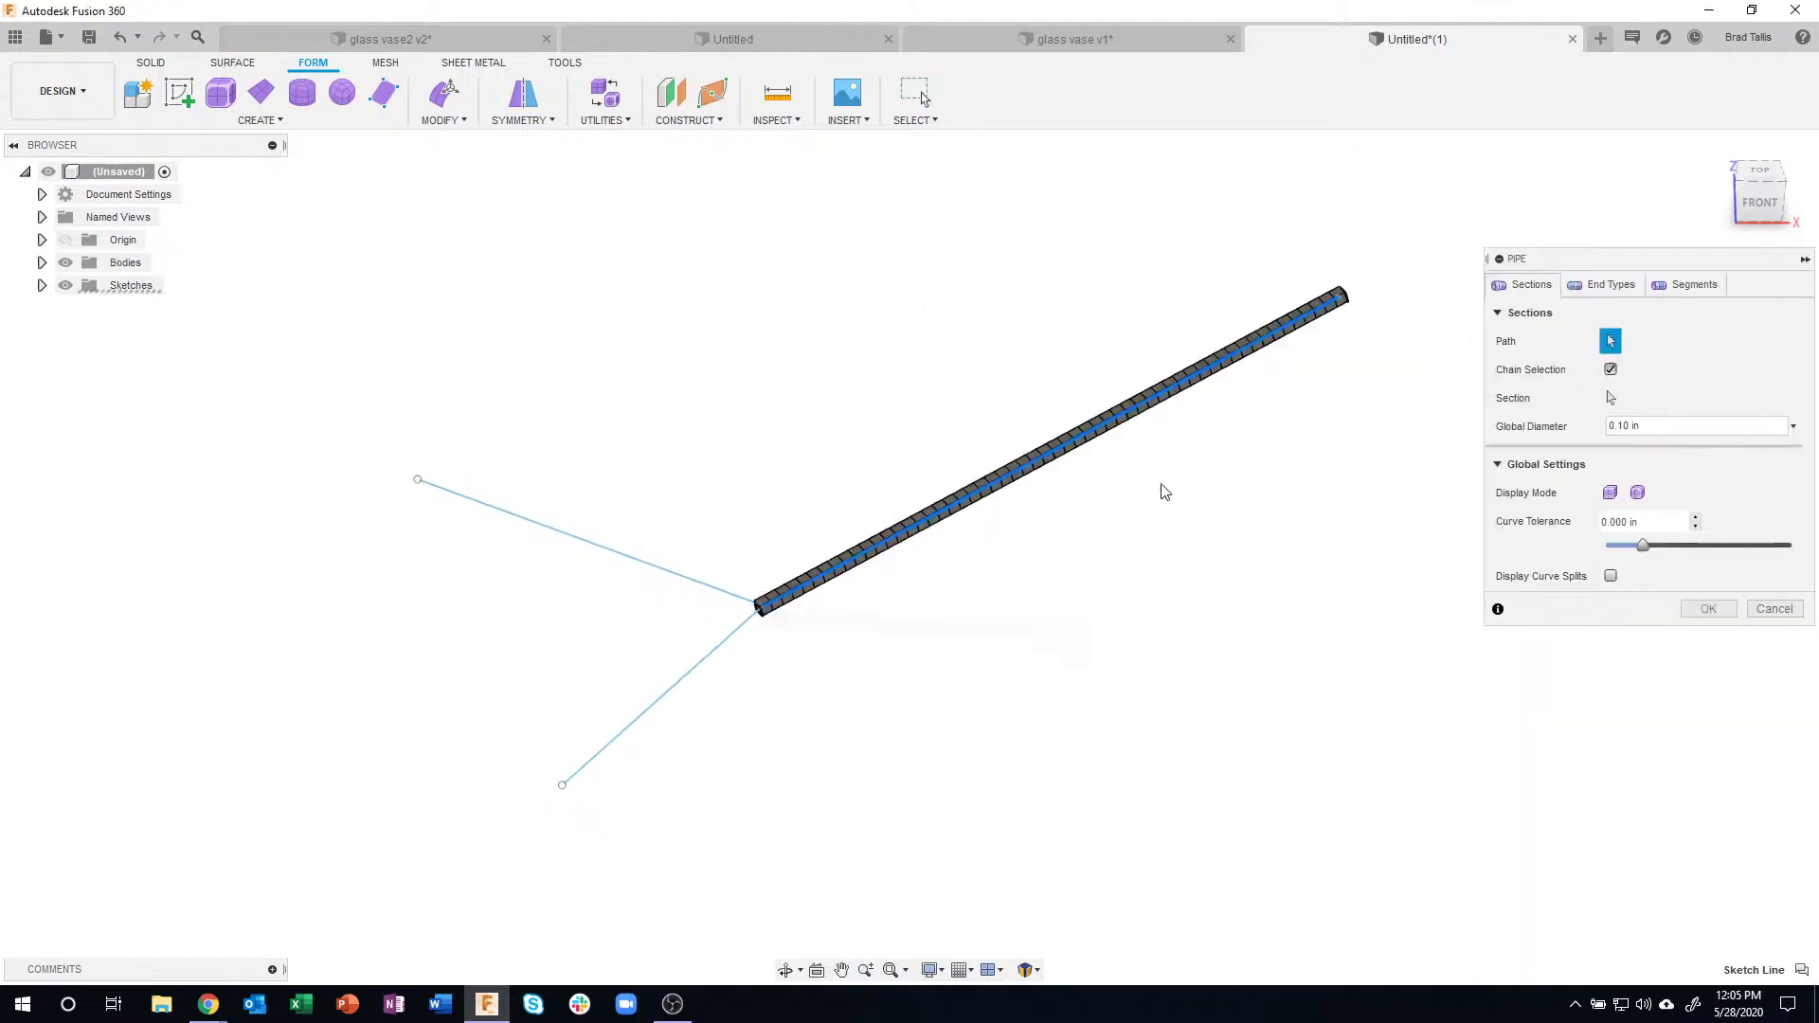
left_click(713, 589)
left_click(710, 669)
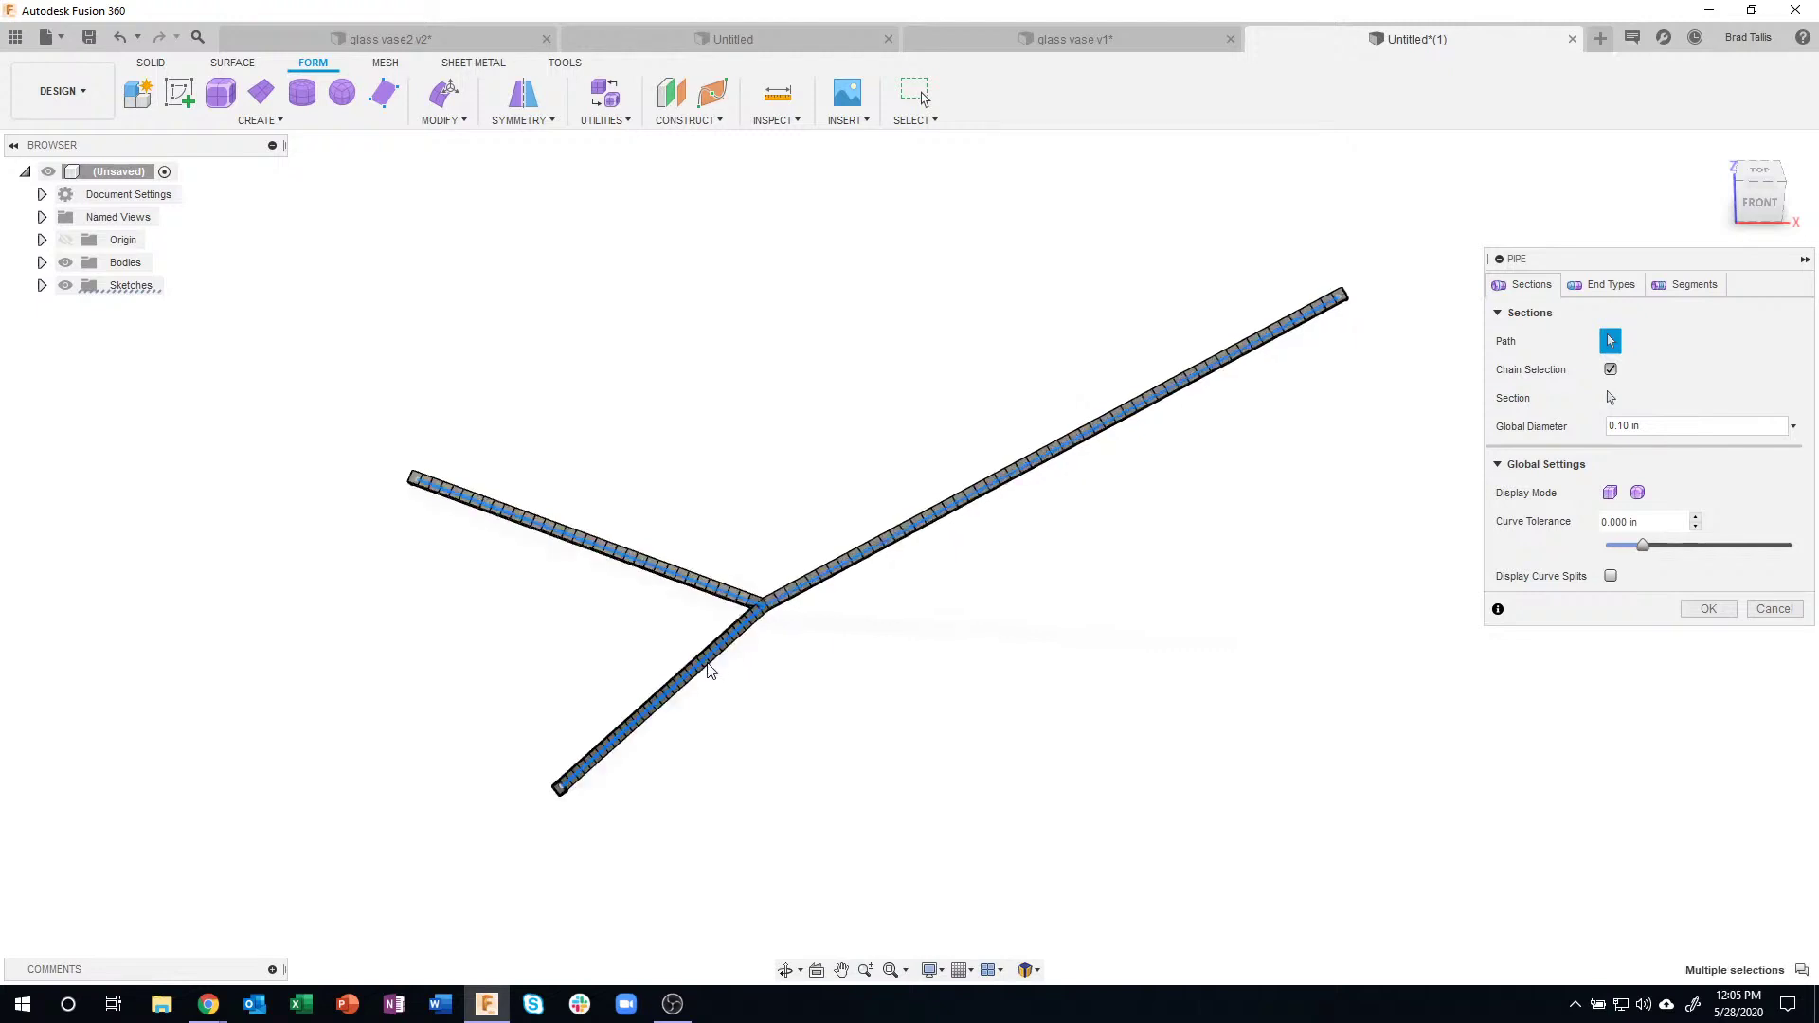
scroll(841, 630, "up", 5)
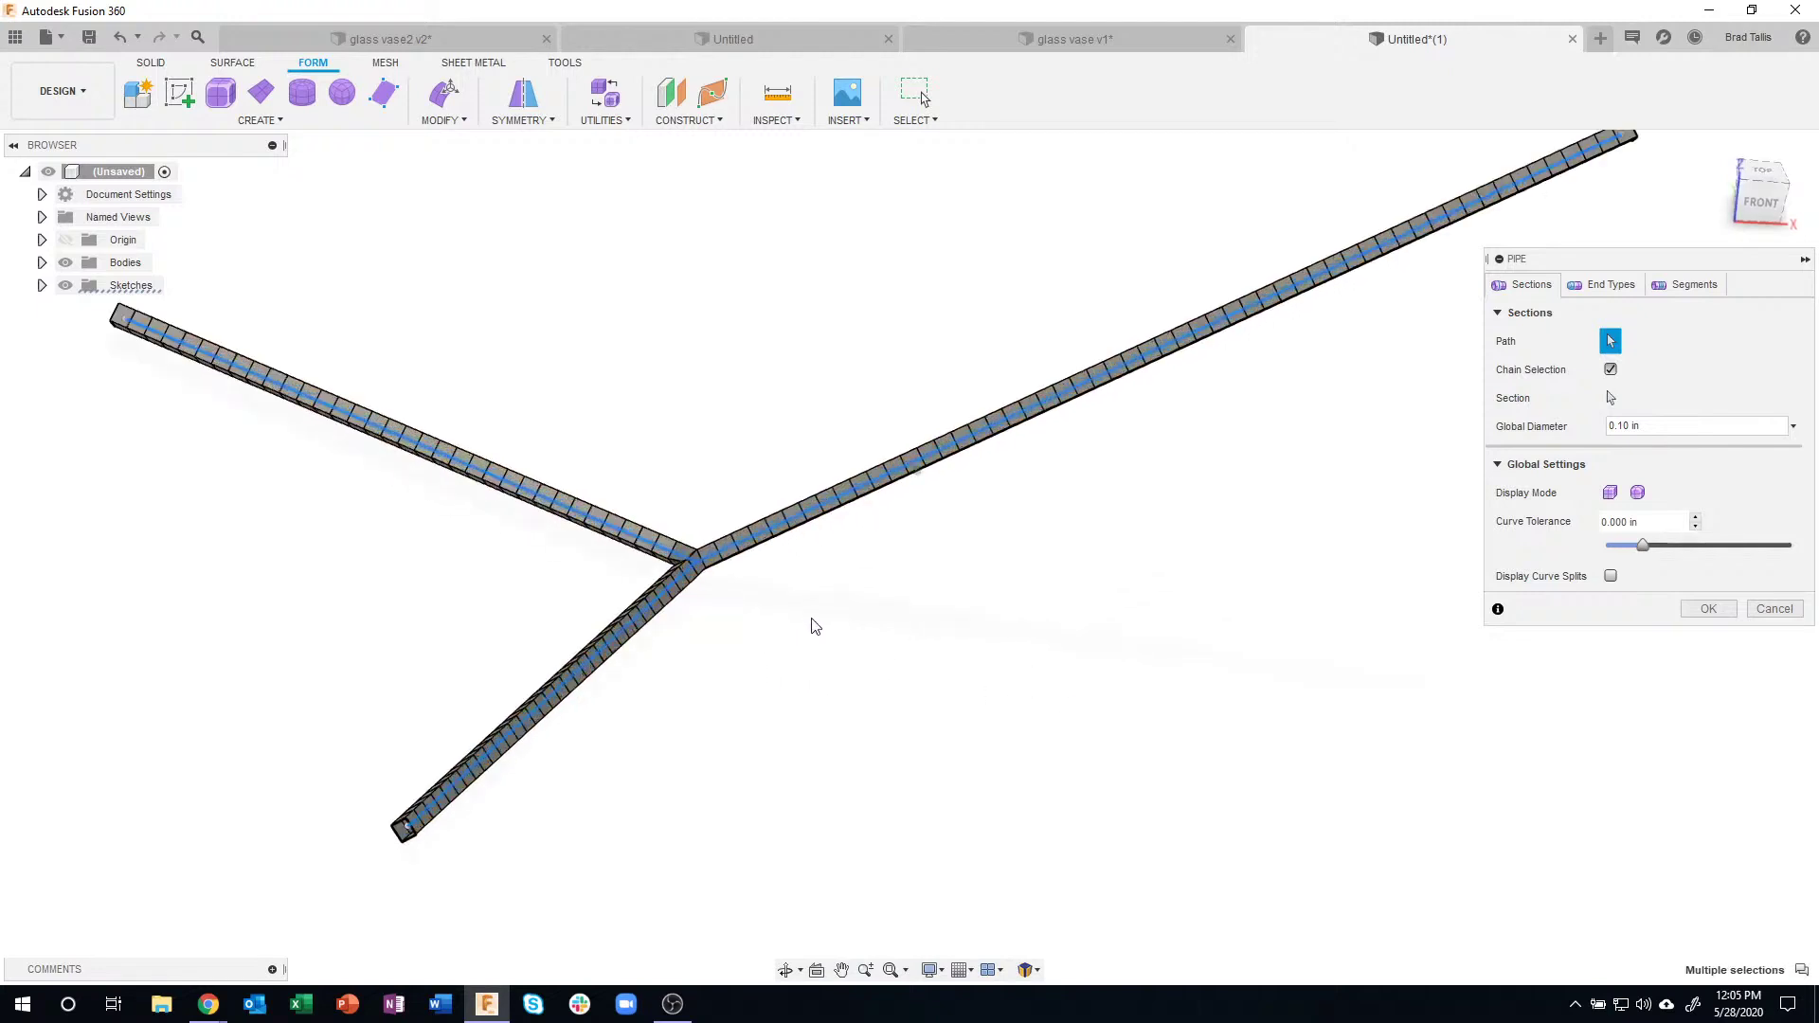
middle_click_drag(803, 626, 670, 712, "shift")
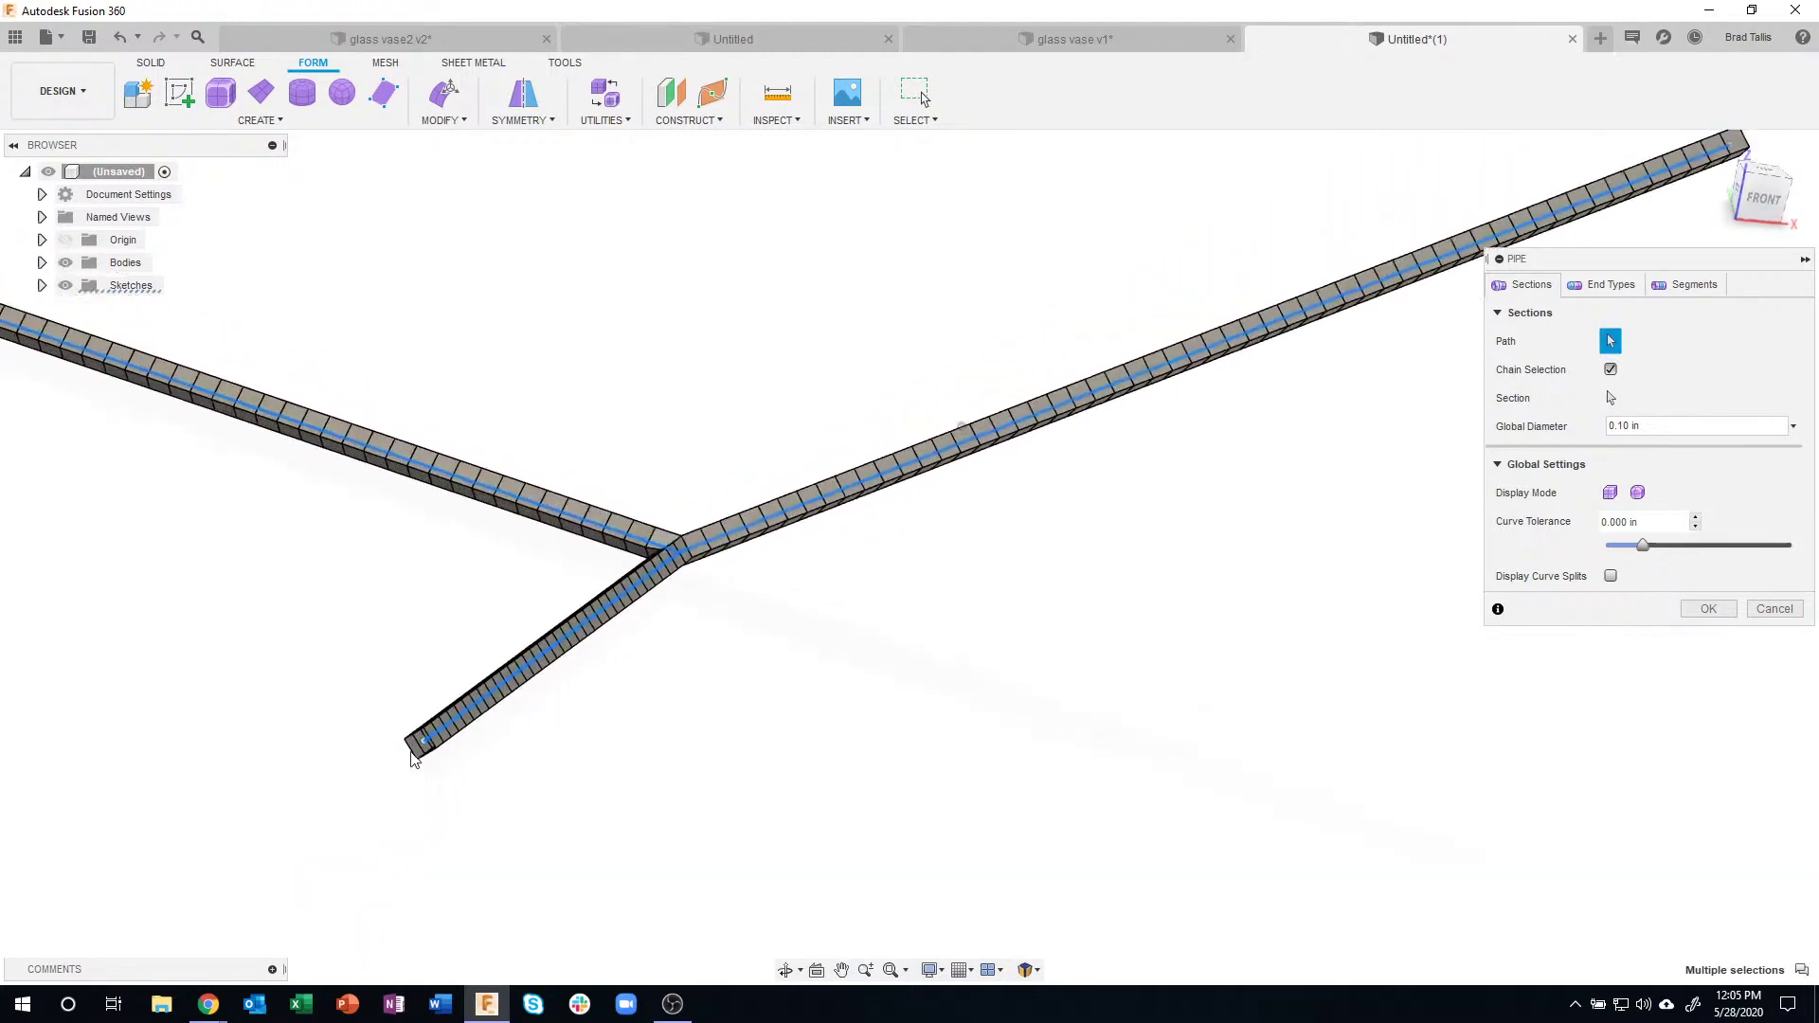
middle_click_drag(412, 758, 1331, 461, "shift")
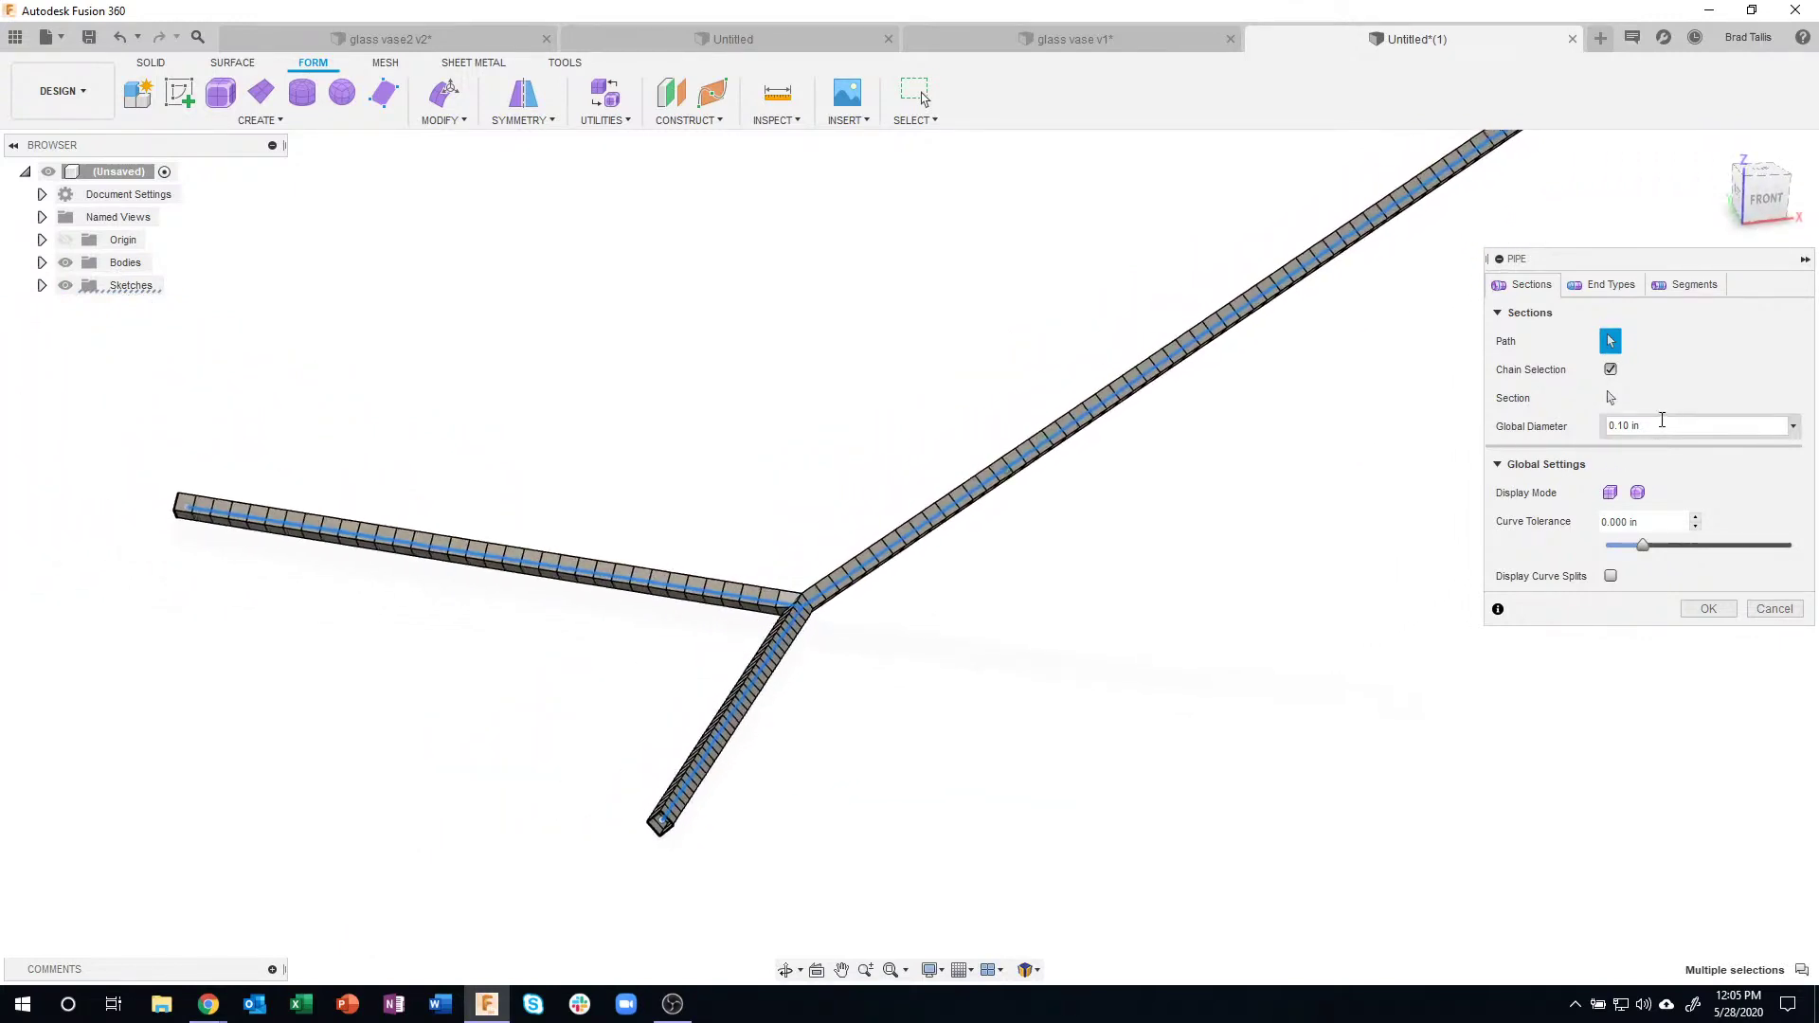
- Set the pipe's global diameter to 1 in and change its display mode from box to smooth
left_click(1662, 424)
type("1")
key("Return")
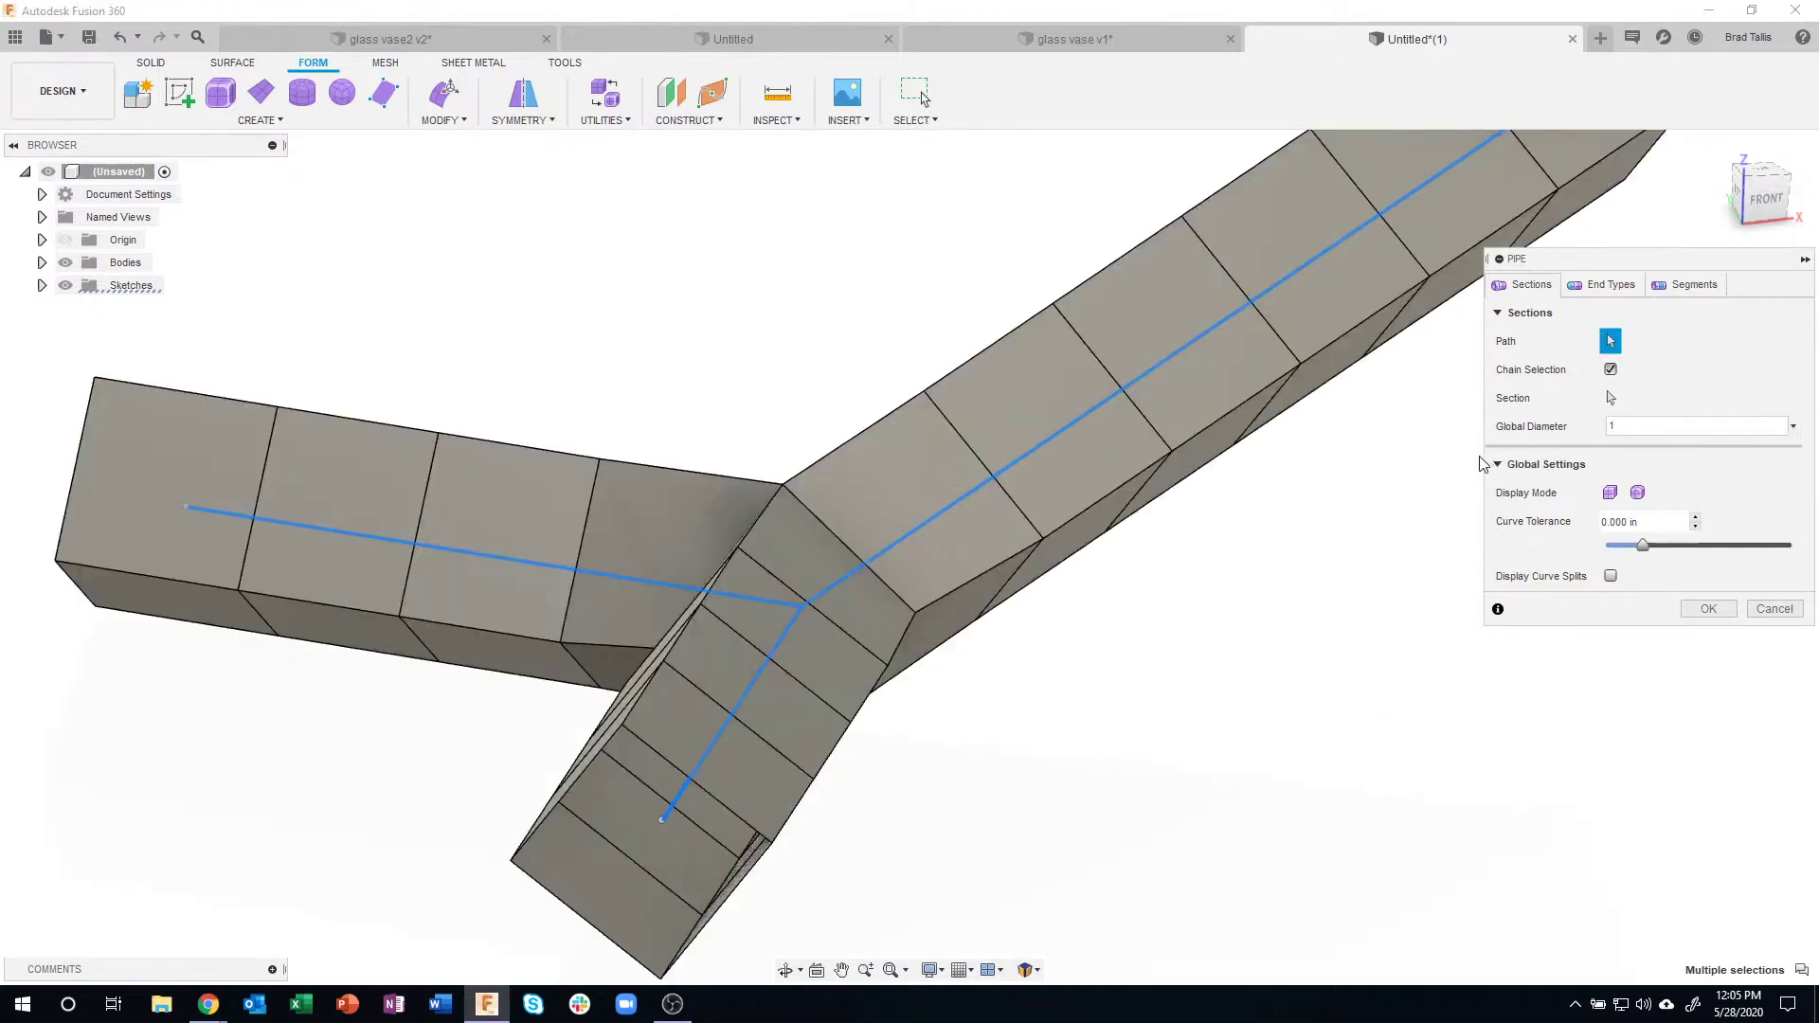
middle_click_drag(1299, 576, 691, 407, "shift")
scroll(1125, 649, "up", 3)
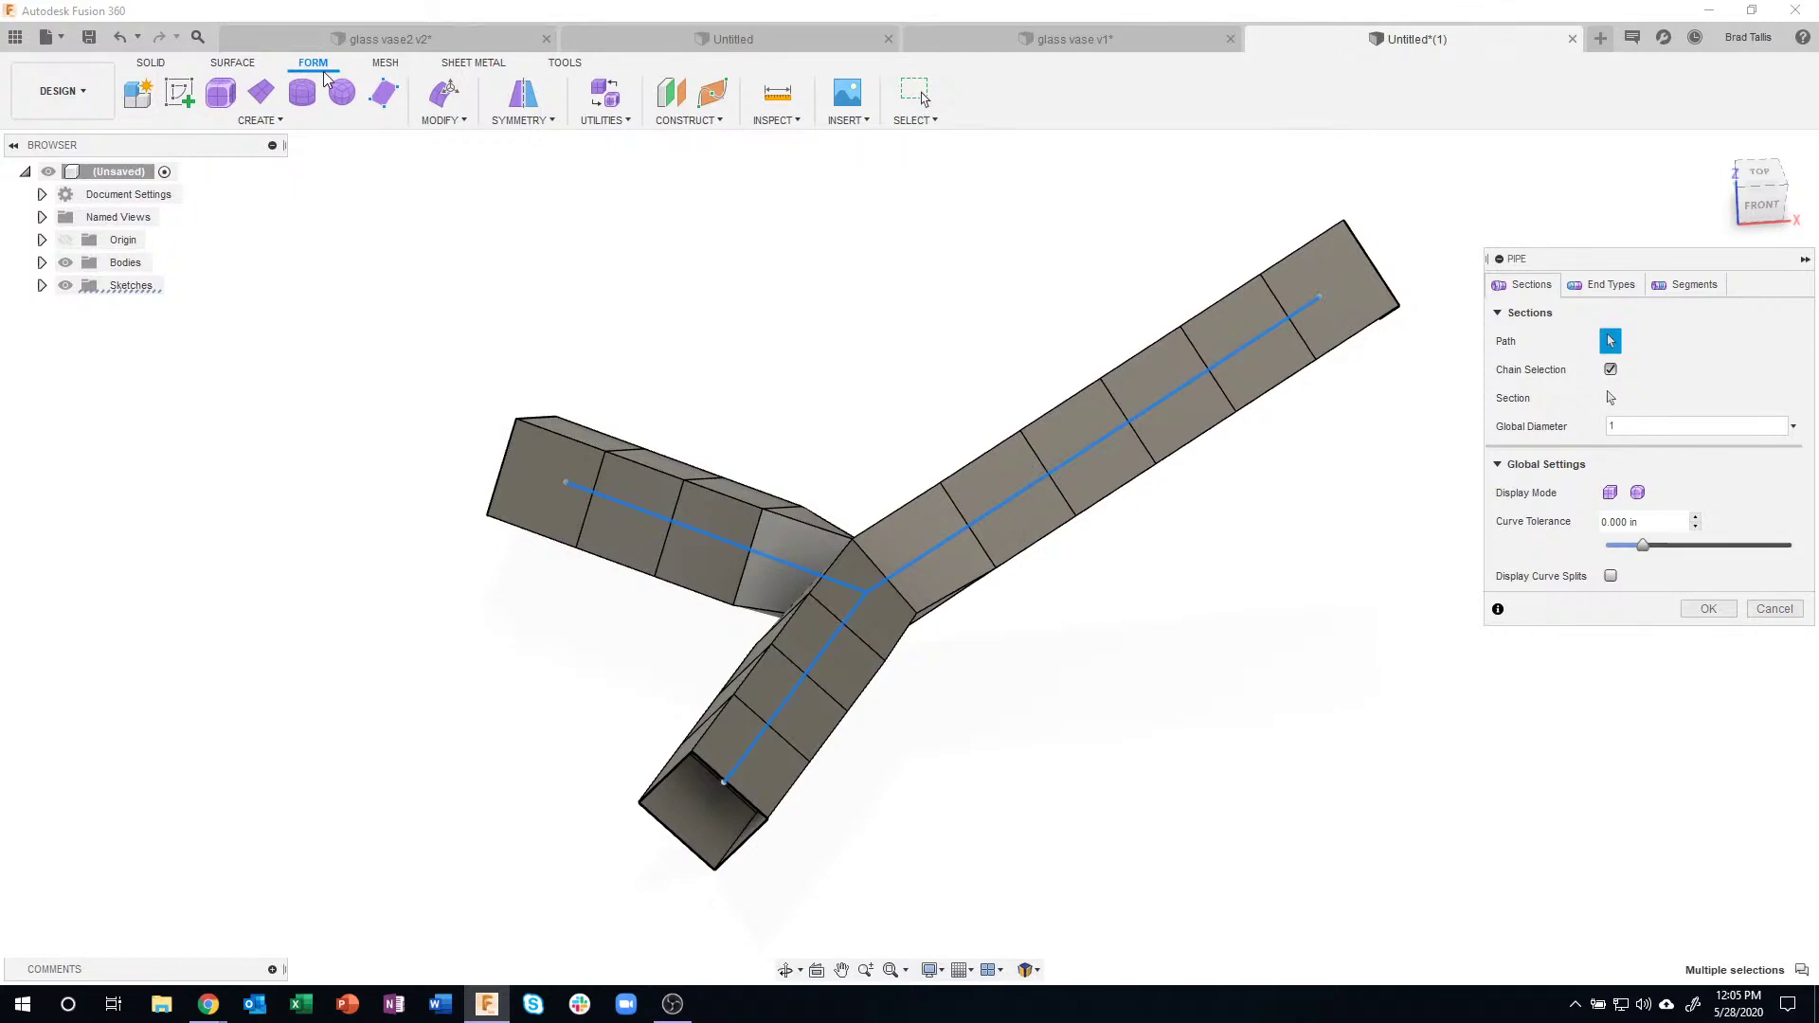
middle_click_drag(613, 346, 1419, 676, "shift")
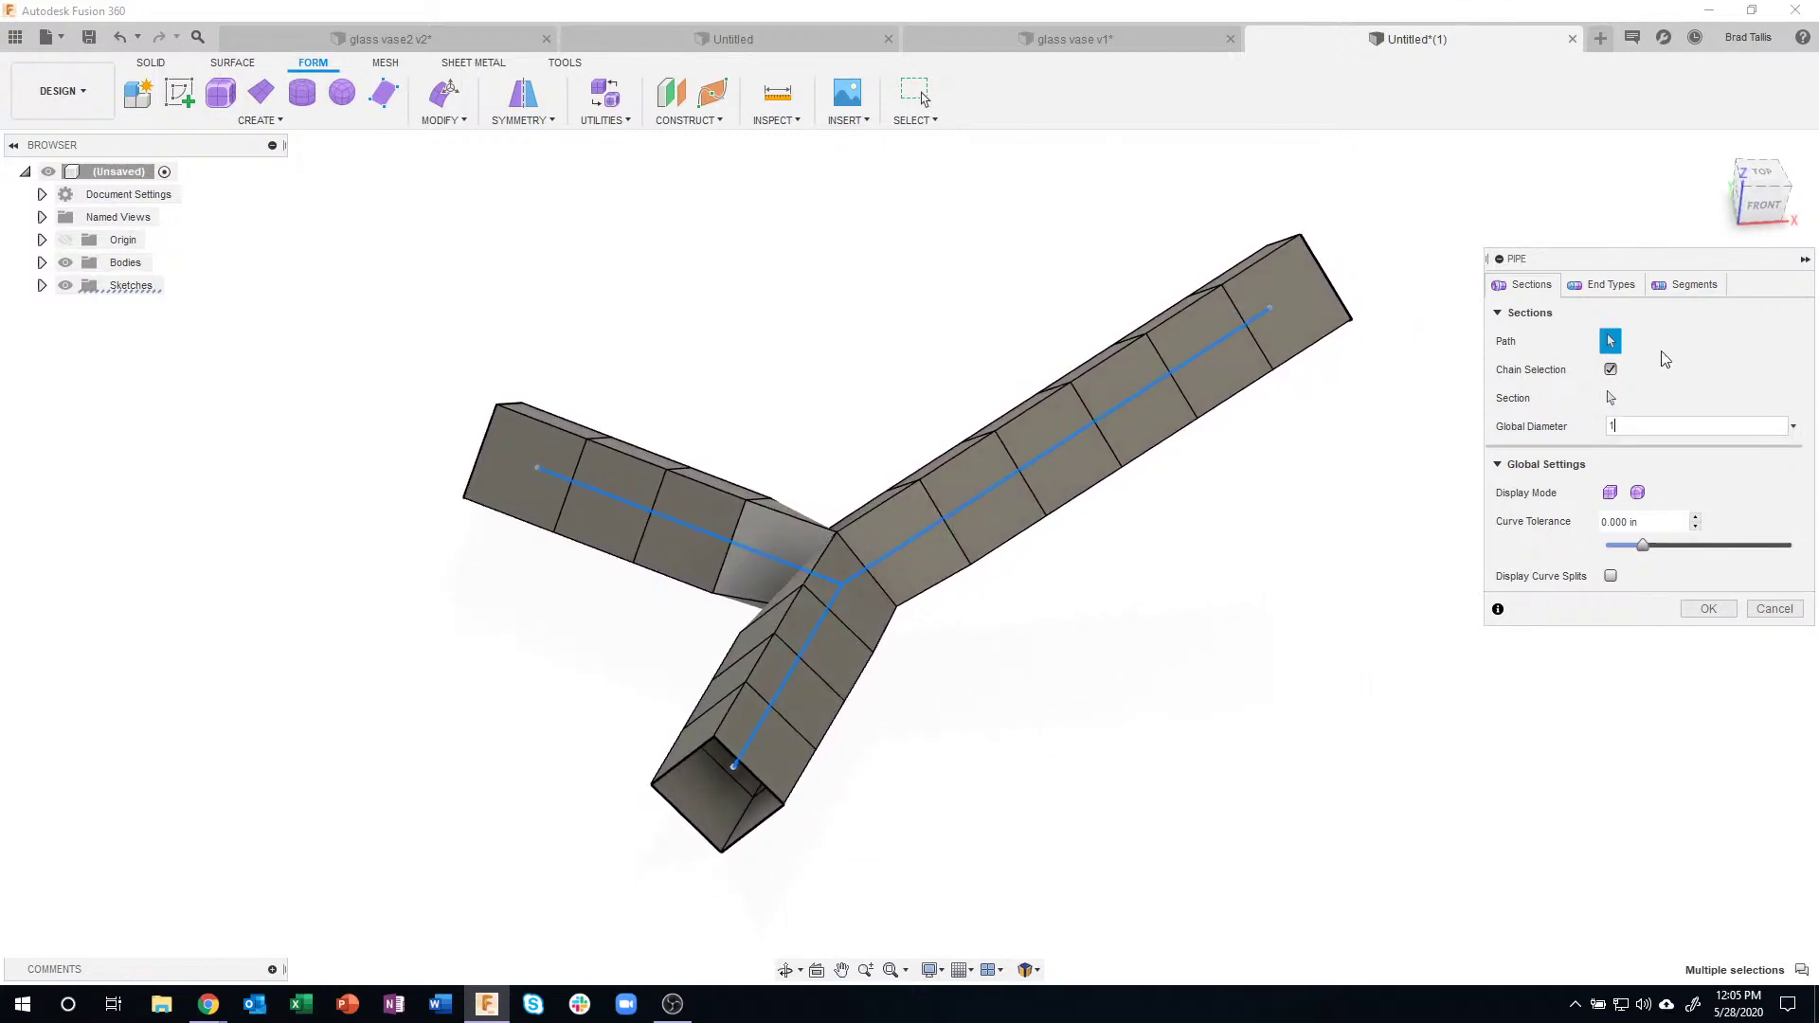
left_click(1637, 494)
middle_click_drag(1371, 767, 1677, 289, "shift")
- Raise the segment density of the pipe to compare its junction shape, and lower it again toward Fewer
left_click(1687, 285)
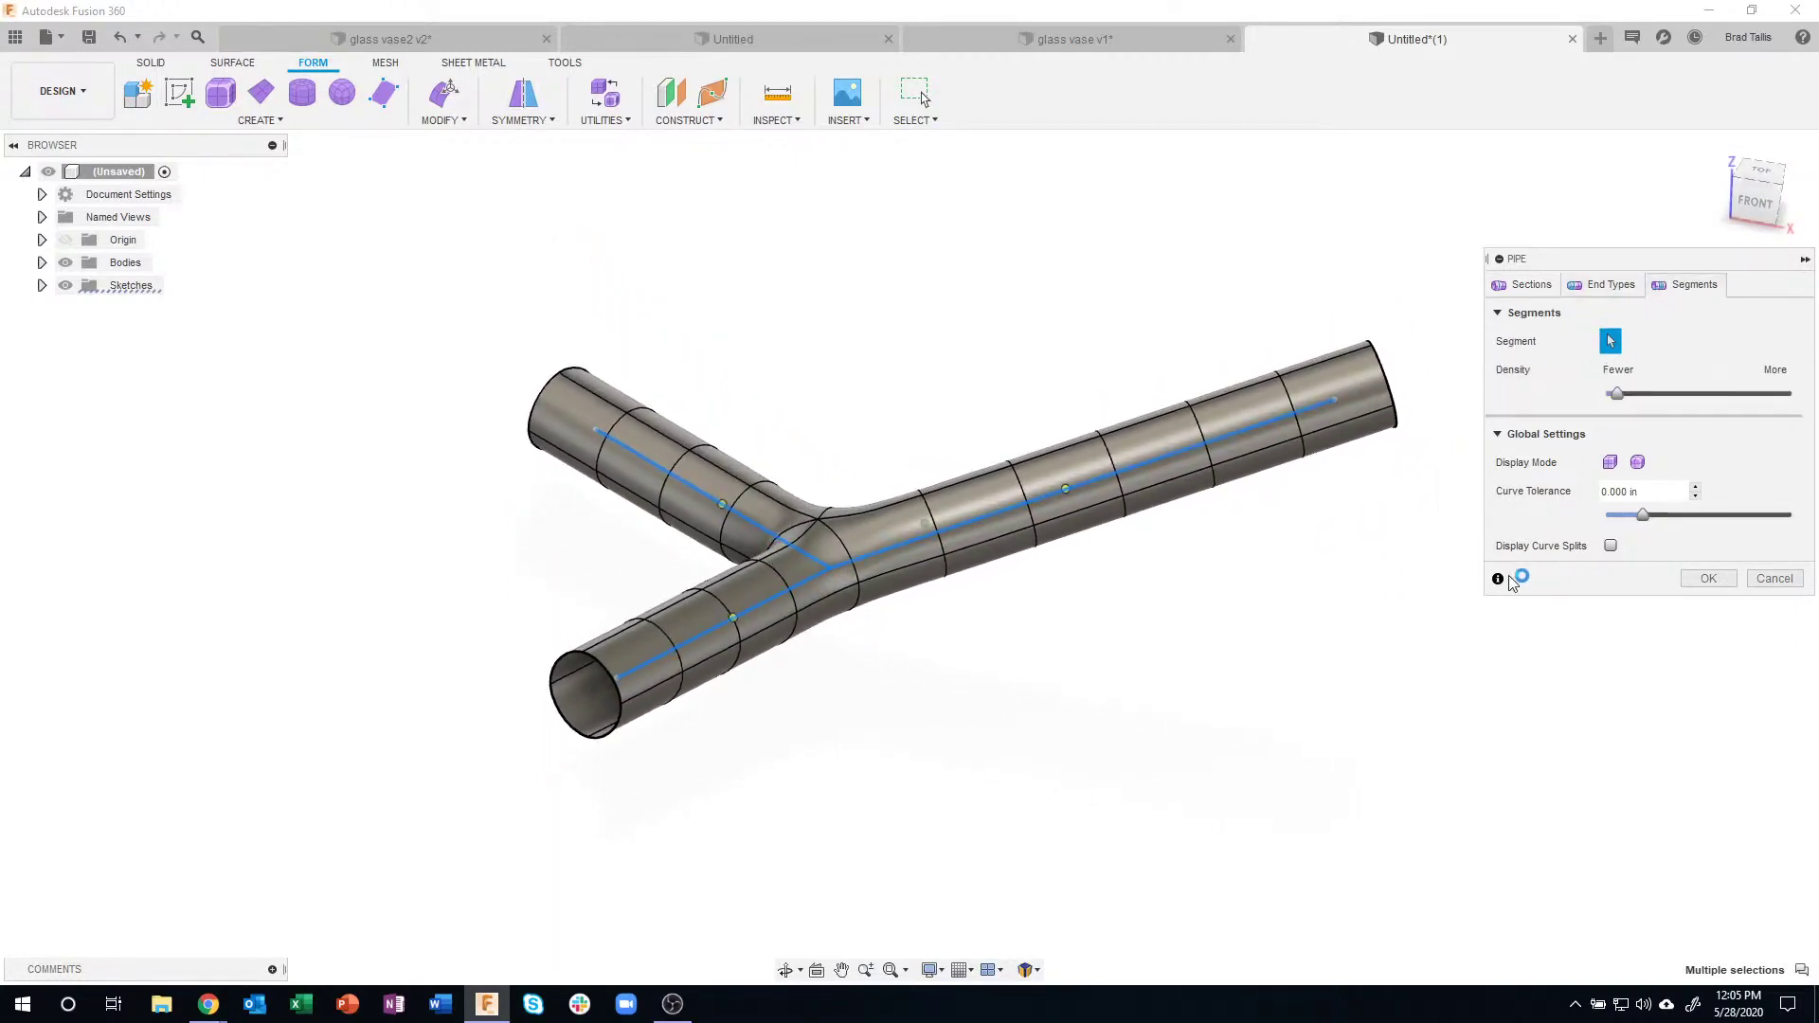
middle_click_drag(1516, 580, 1516, 447, "shift")
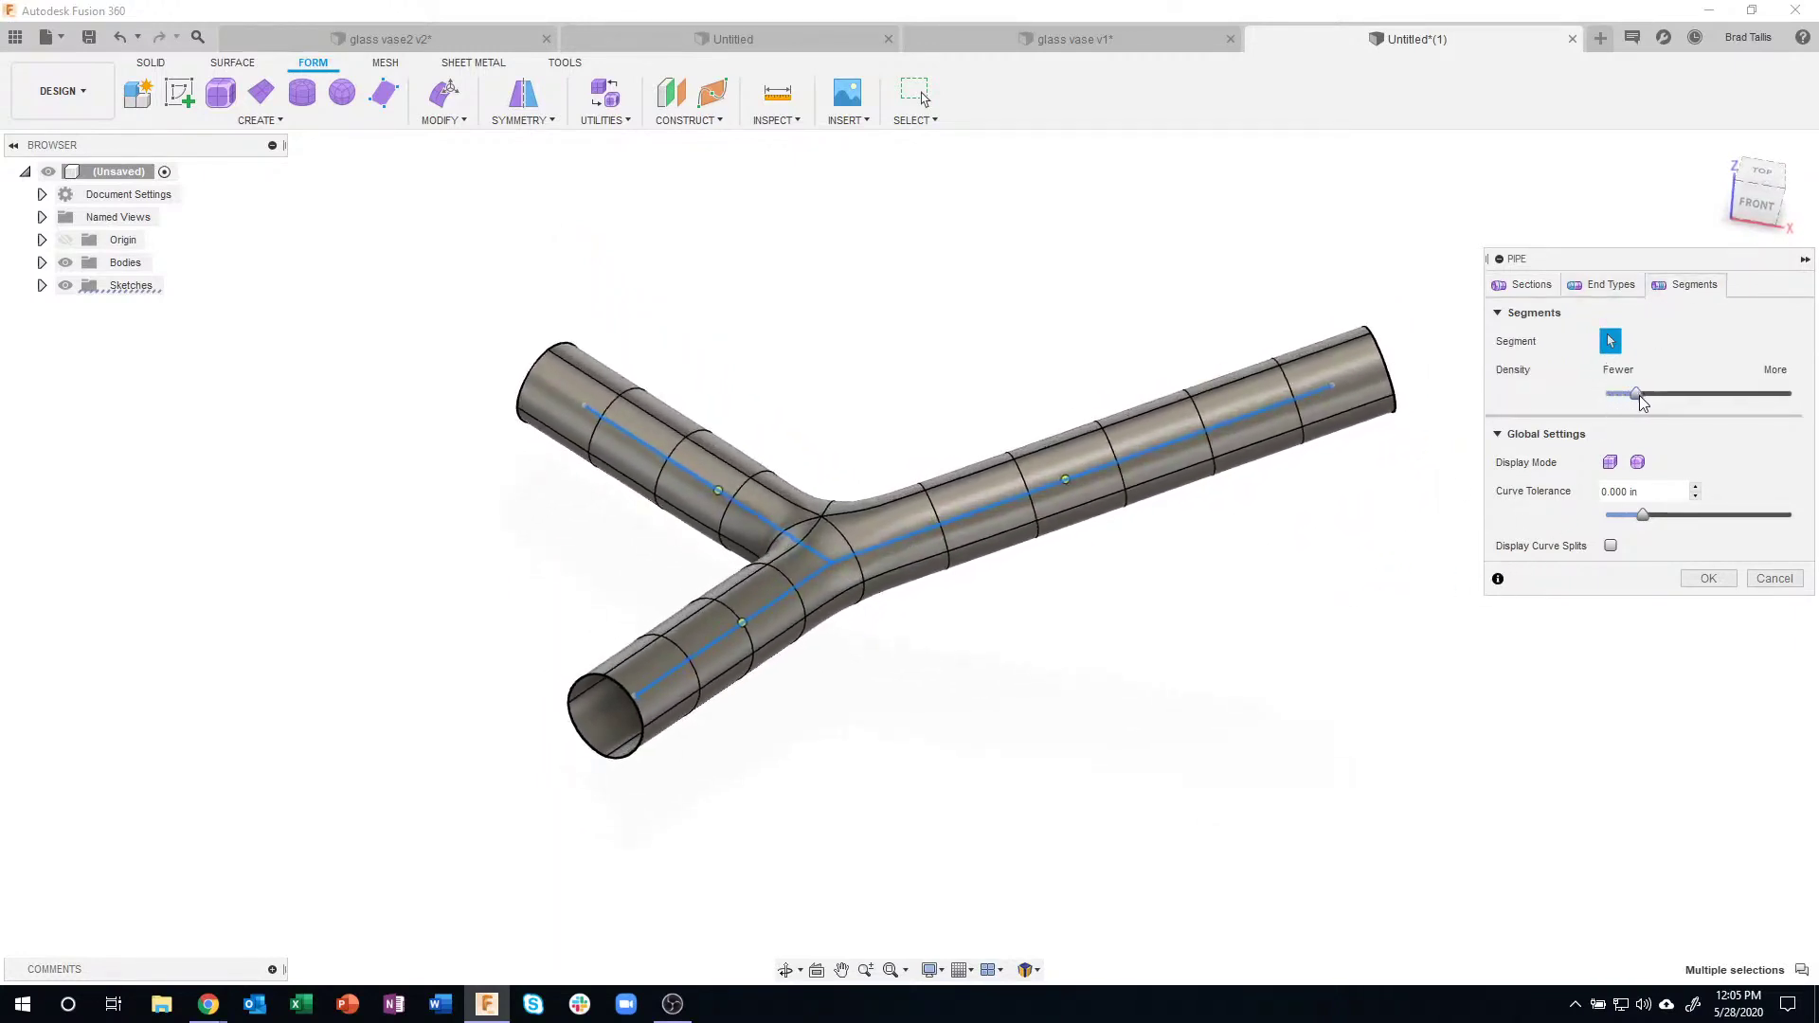
left_click_drag(1682, 402, 1720, 403)
middle_click_drag(1089, 587, 834, 526, "shift")
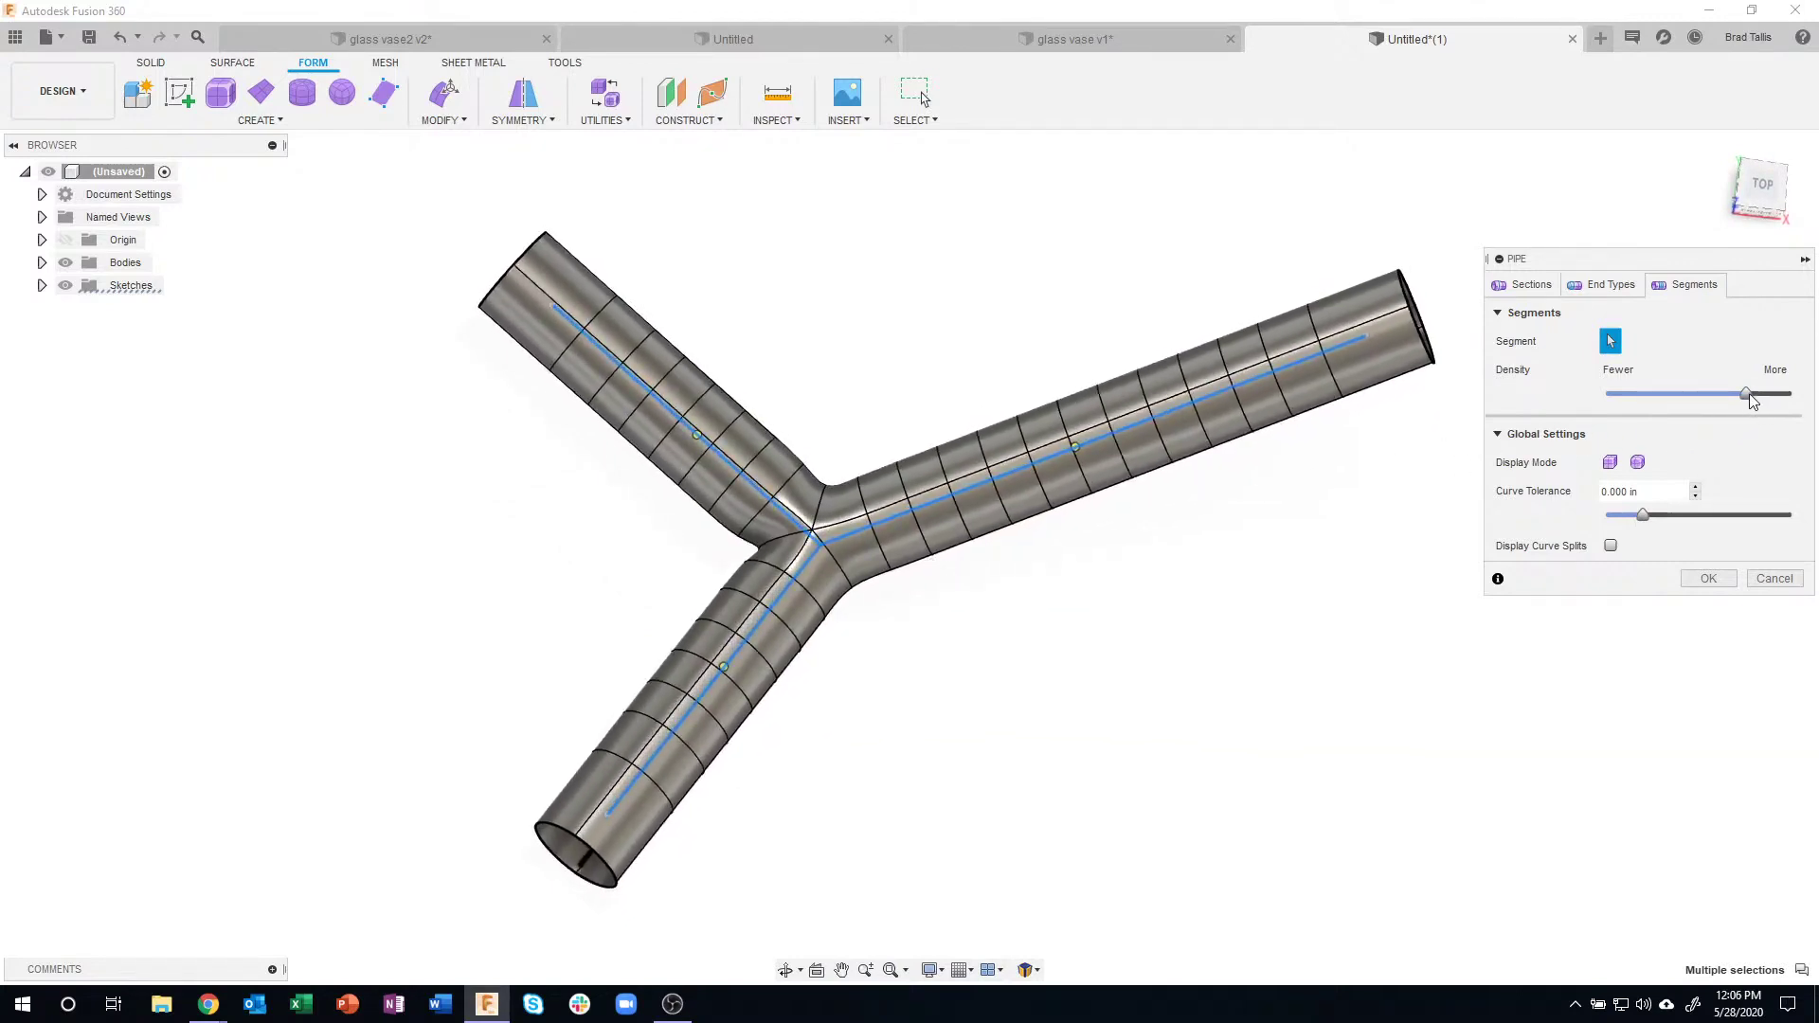
left_click_drag(1752, 402, 1638, 403)
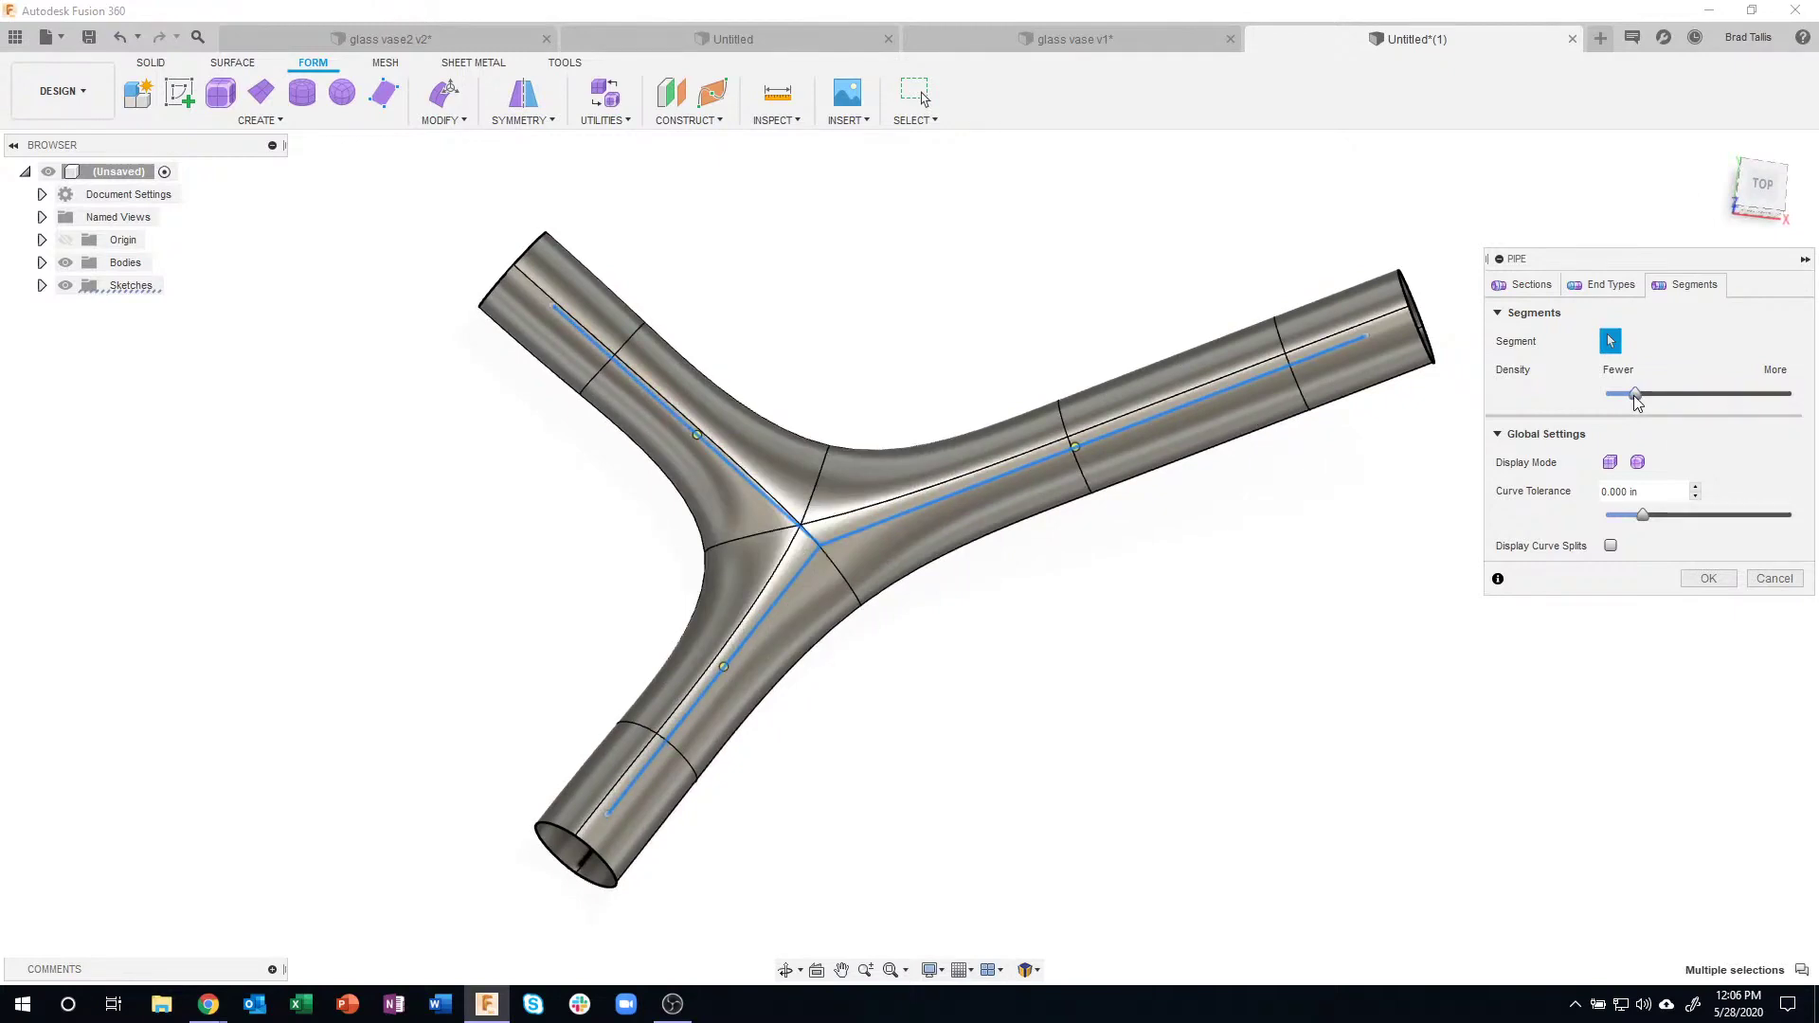
- Fine-tune the segment density close to Fewer for a broadly blended junction, and create the pipe
middle_click_drag(957, 492, 979, 470, "shift")
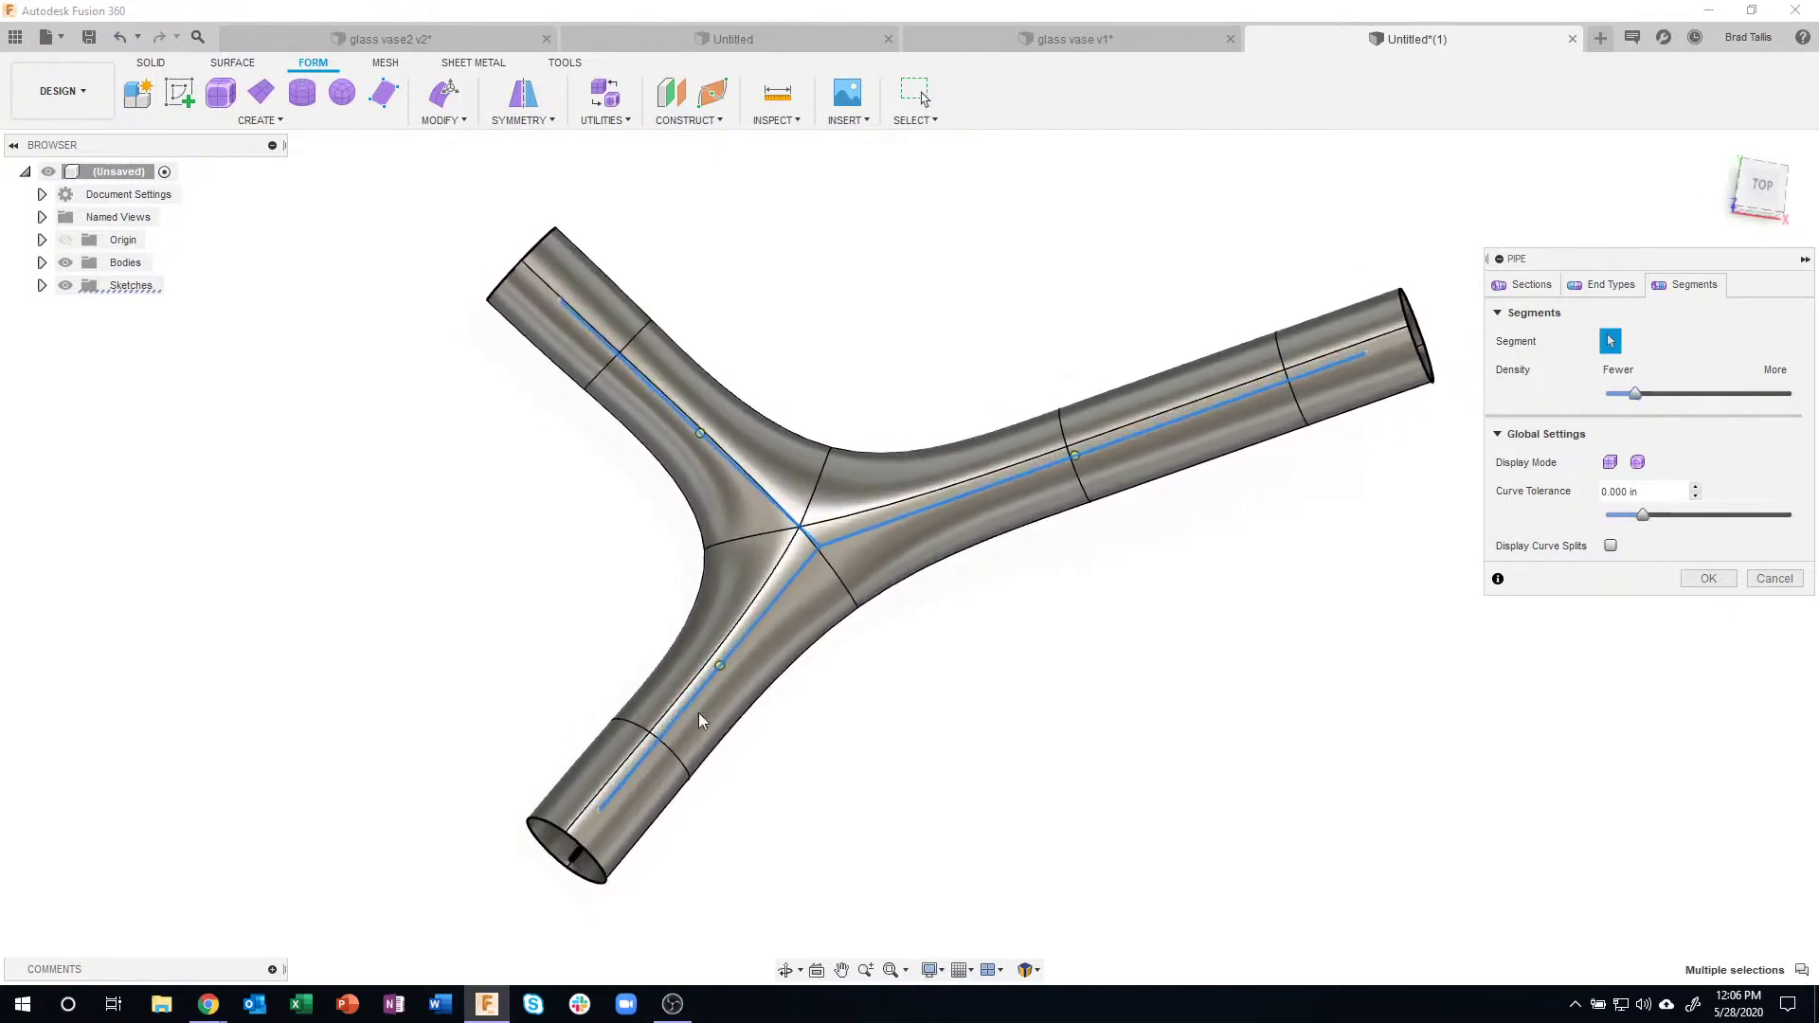
middle_click_drag(701, 722, 713, 712, "shift")
left_click_drag(1642, 401, 1658, 404)
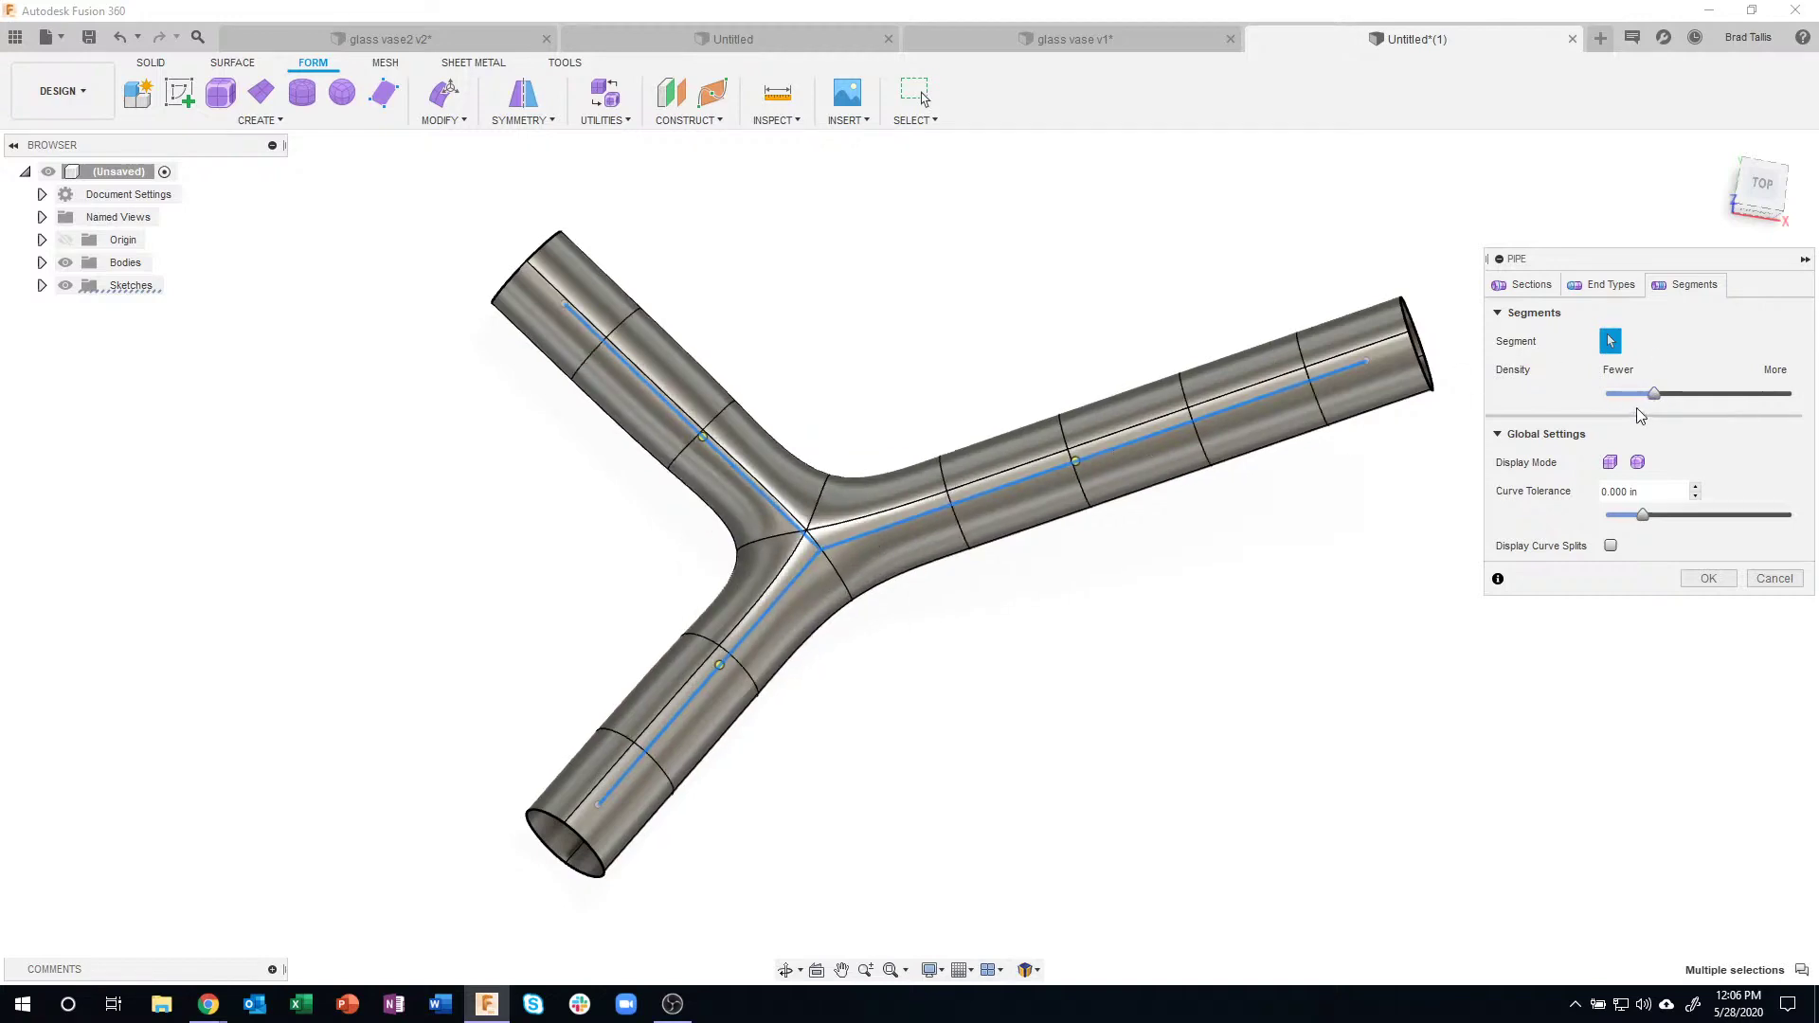
left_click_drag(1645, 401, 1642, 399)
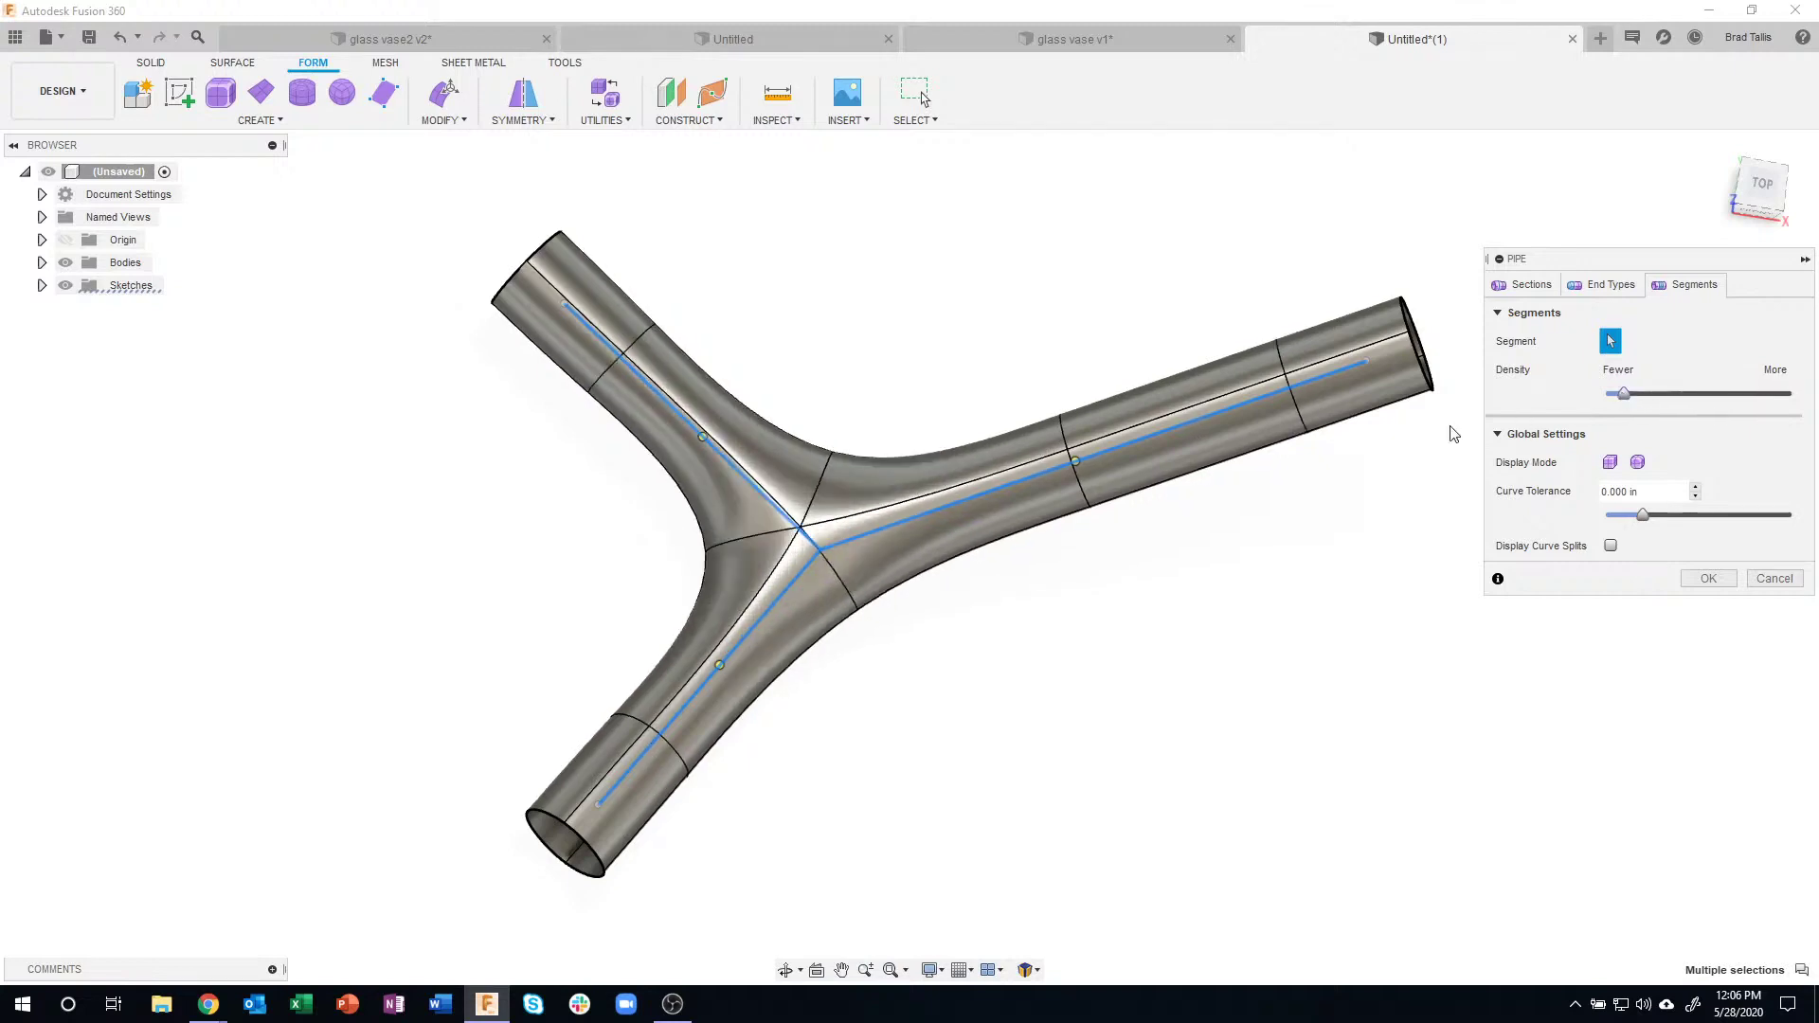
middle_click_drag(1454, 434, 1730, 591, "shift")
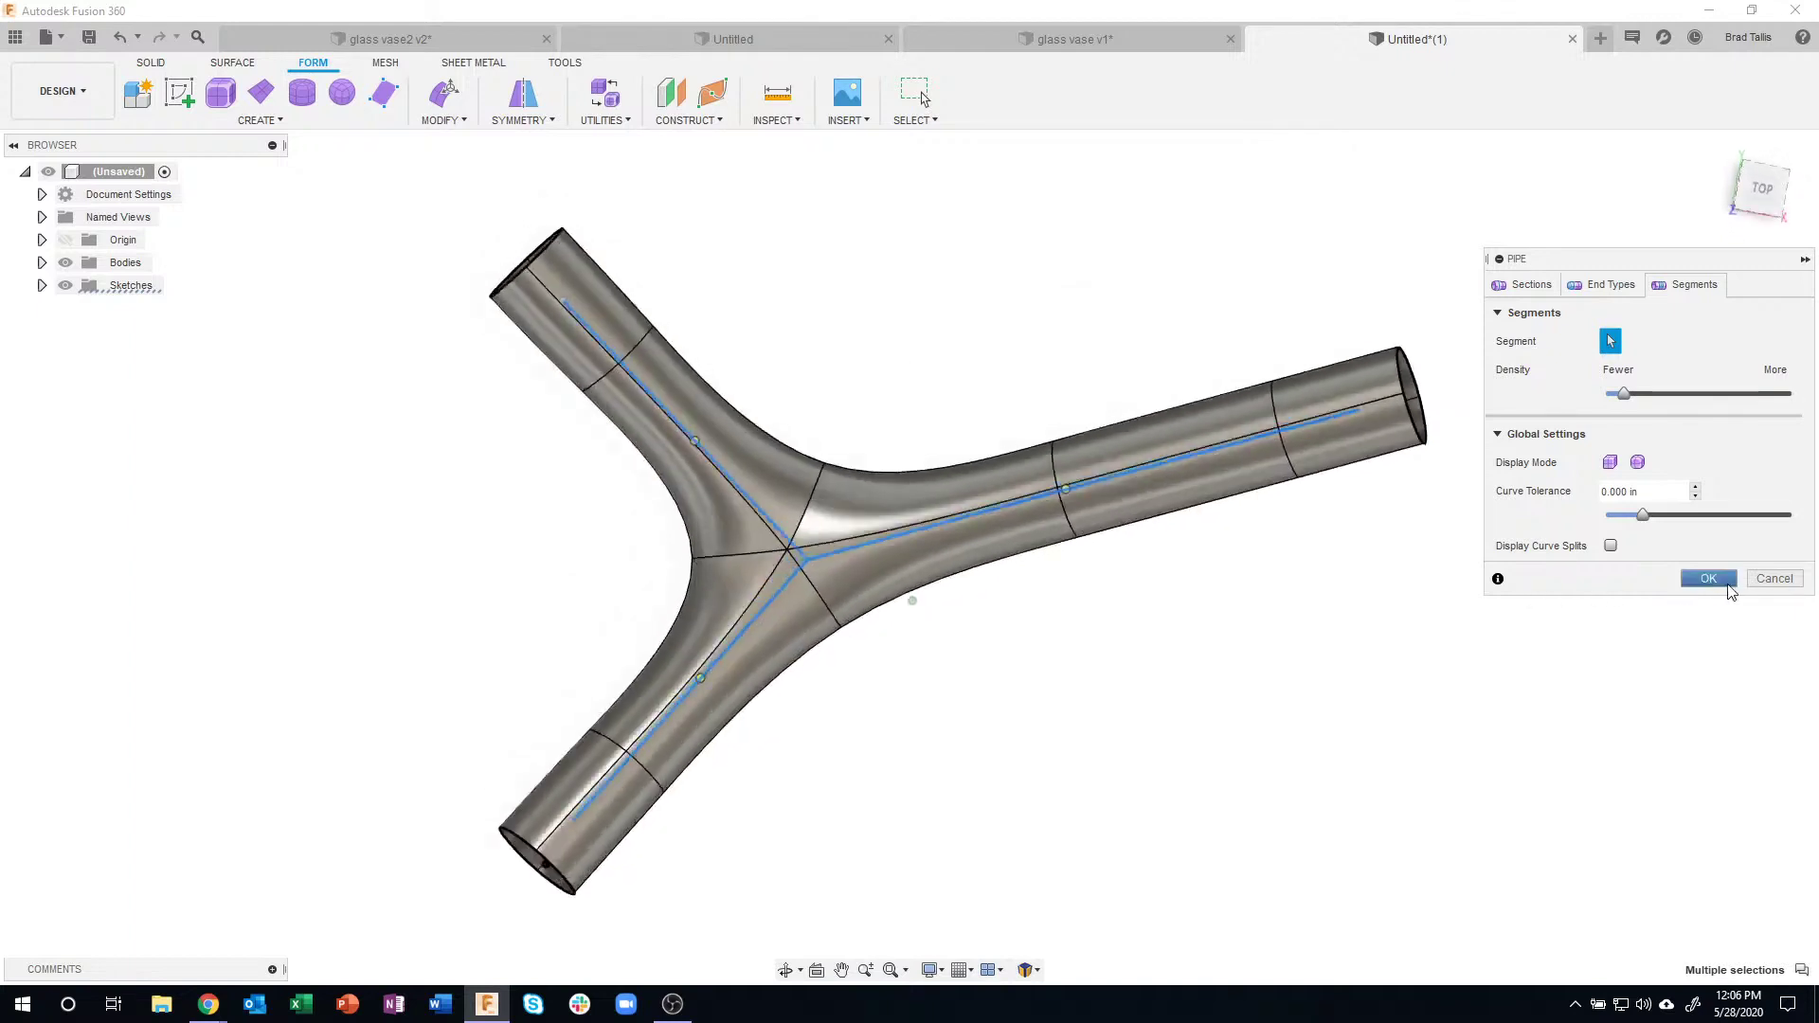
left_click(1729, 587)
- Inspect the branching pipe from several angles, and close the demo design without saving to return to the glass vase
middle_click_drag(1612, 650, 1253, 650, "shift")
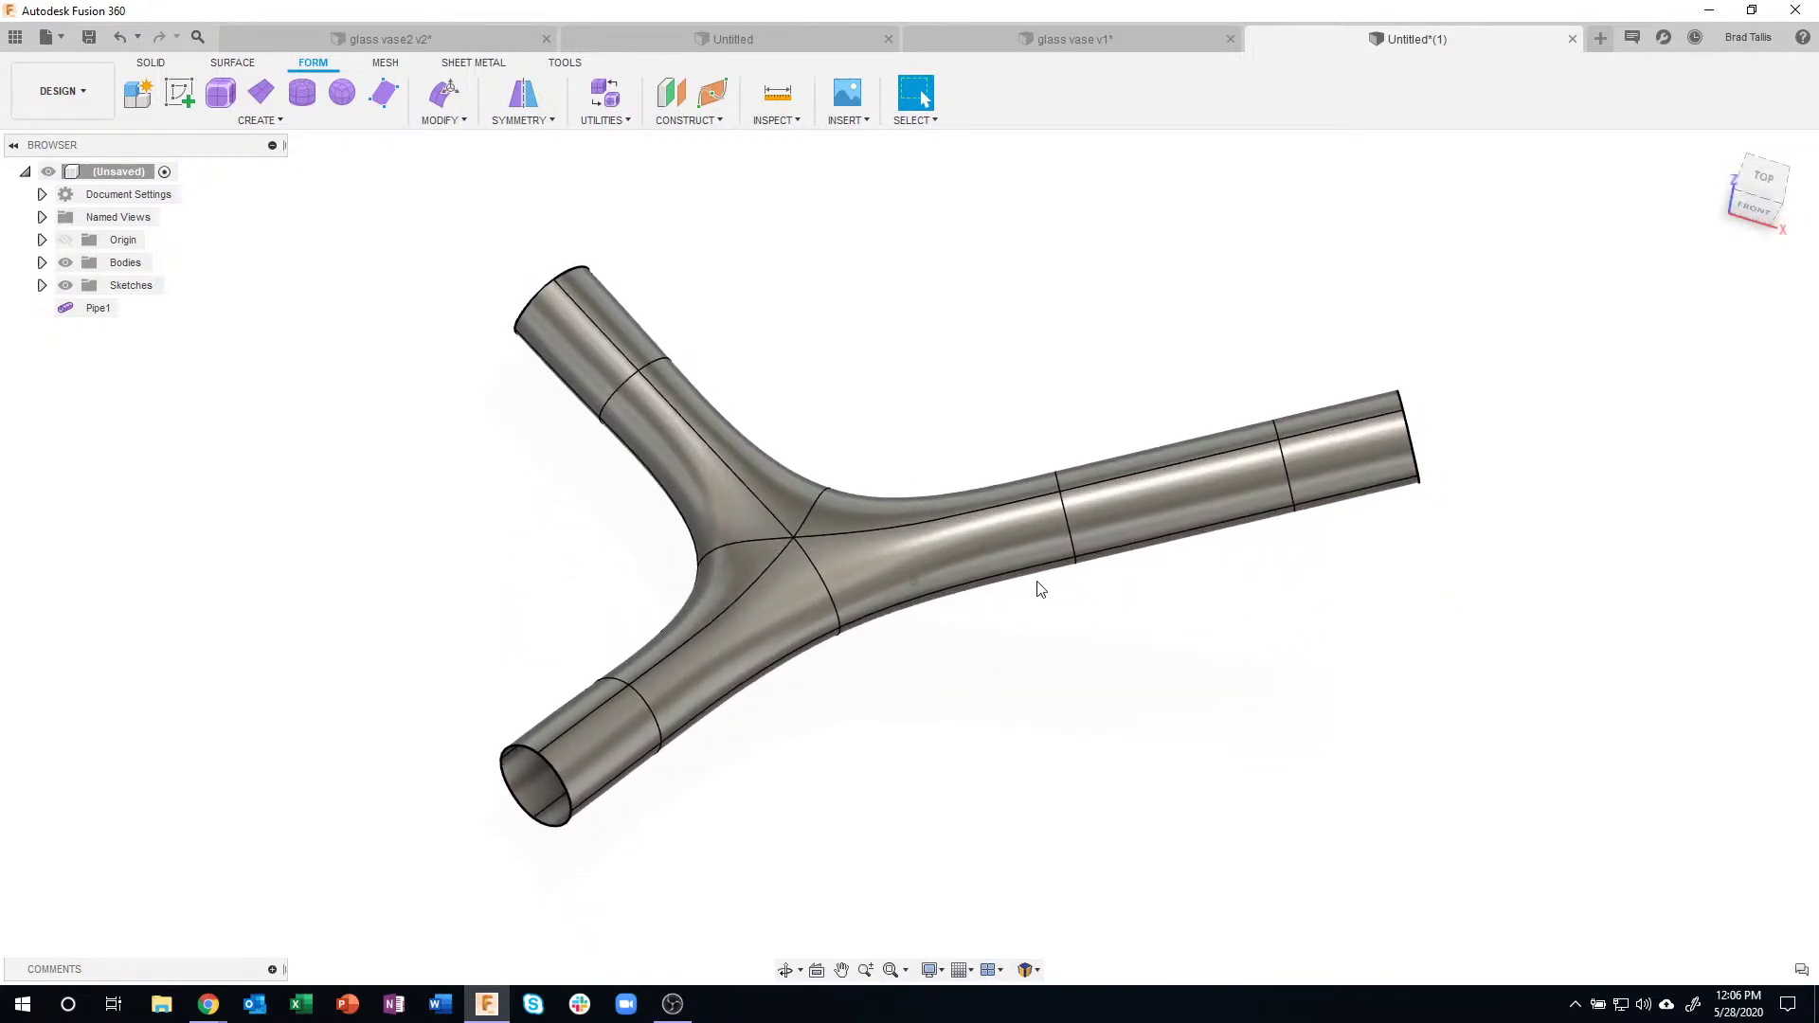
middle_click_drag(1043, 585, 1300, 423, "shift")
middle_click_drag(957, 515, 547, 480, "shift")
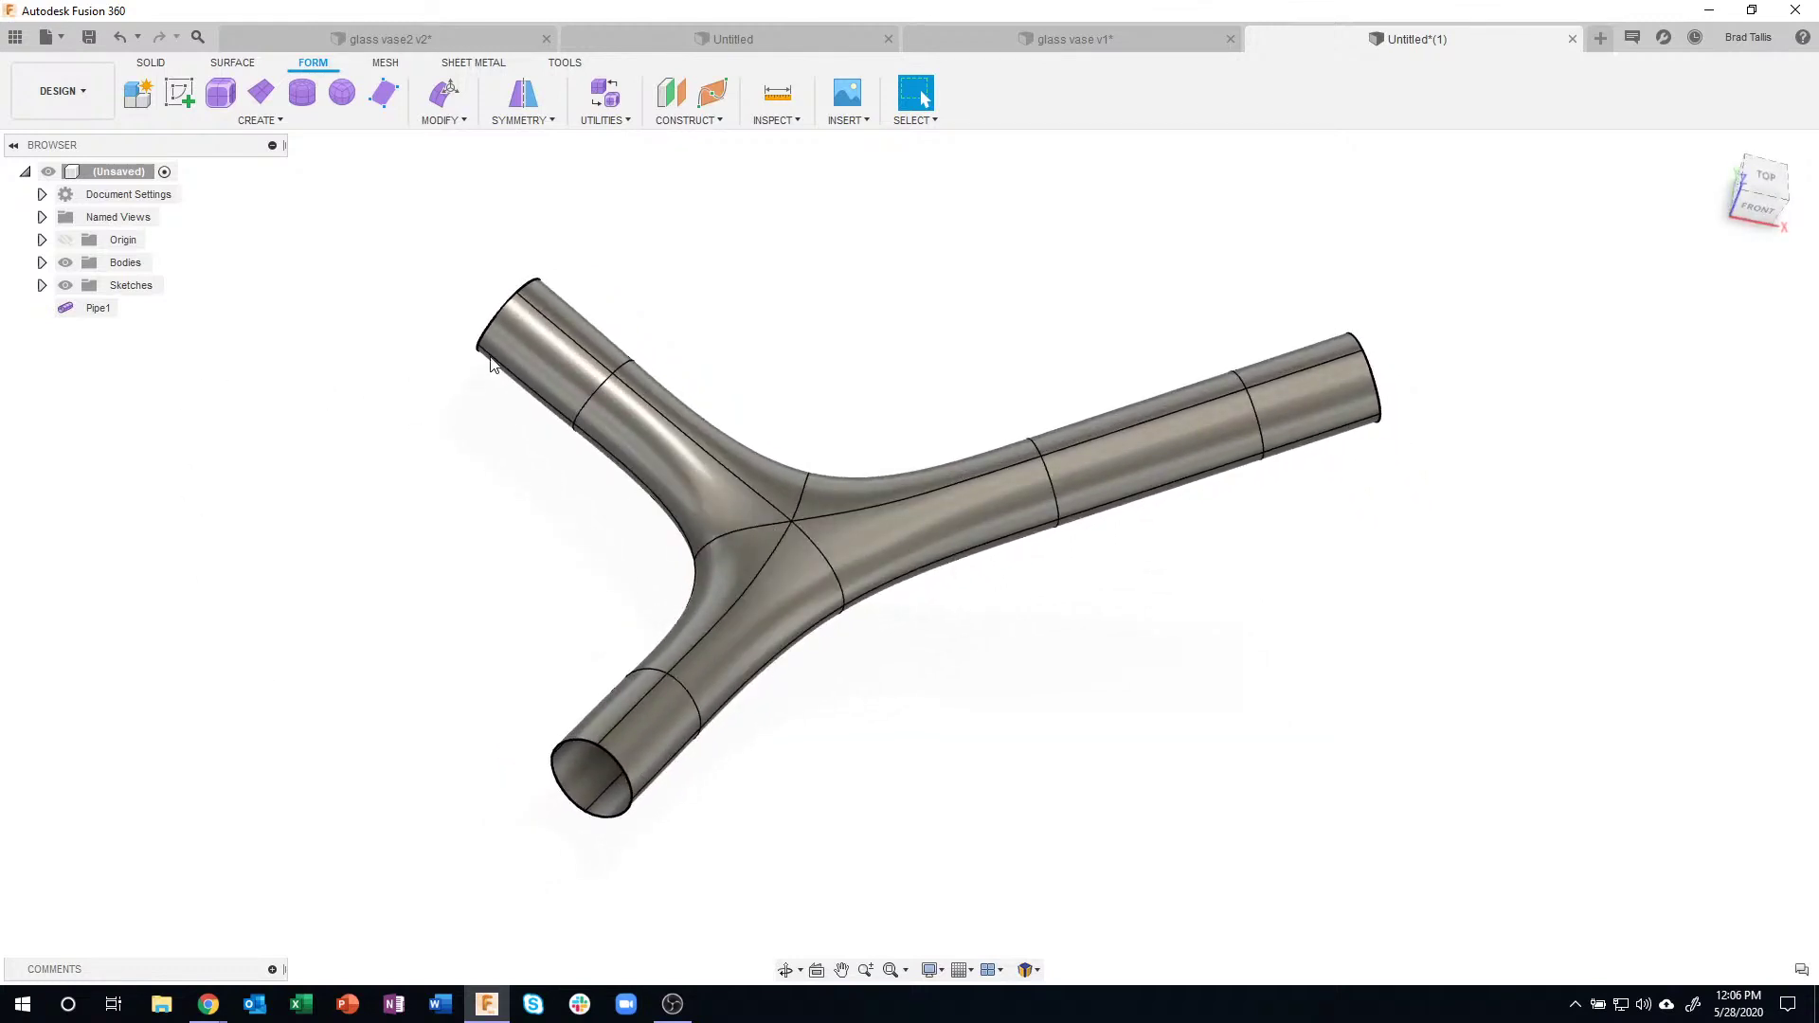
middle_click_drag(1547, 707, 571, 475, "shift")
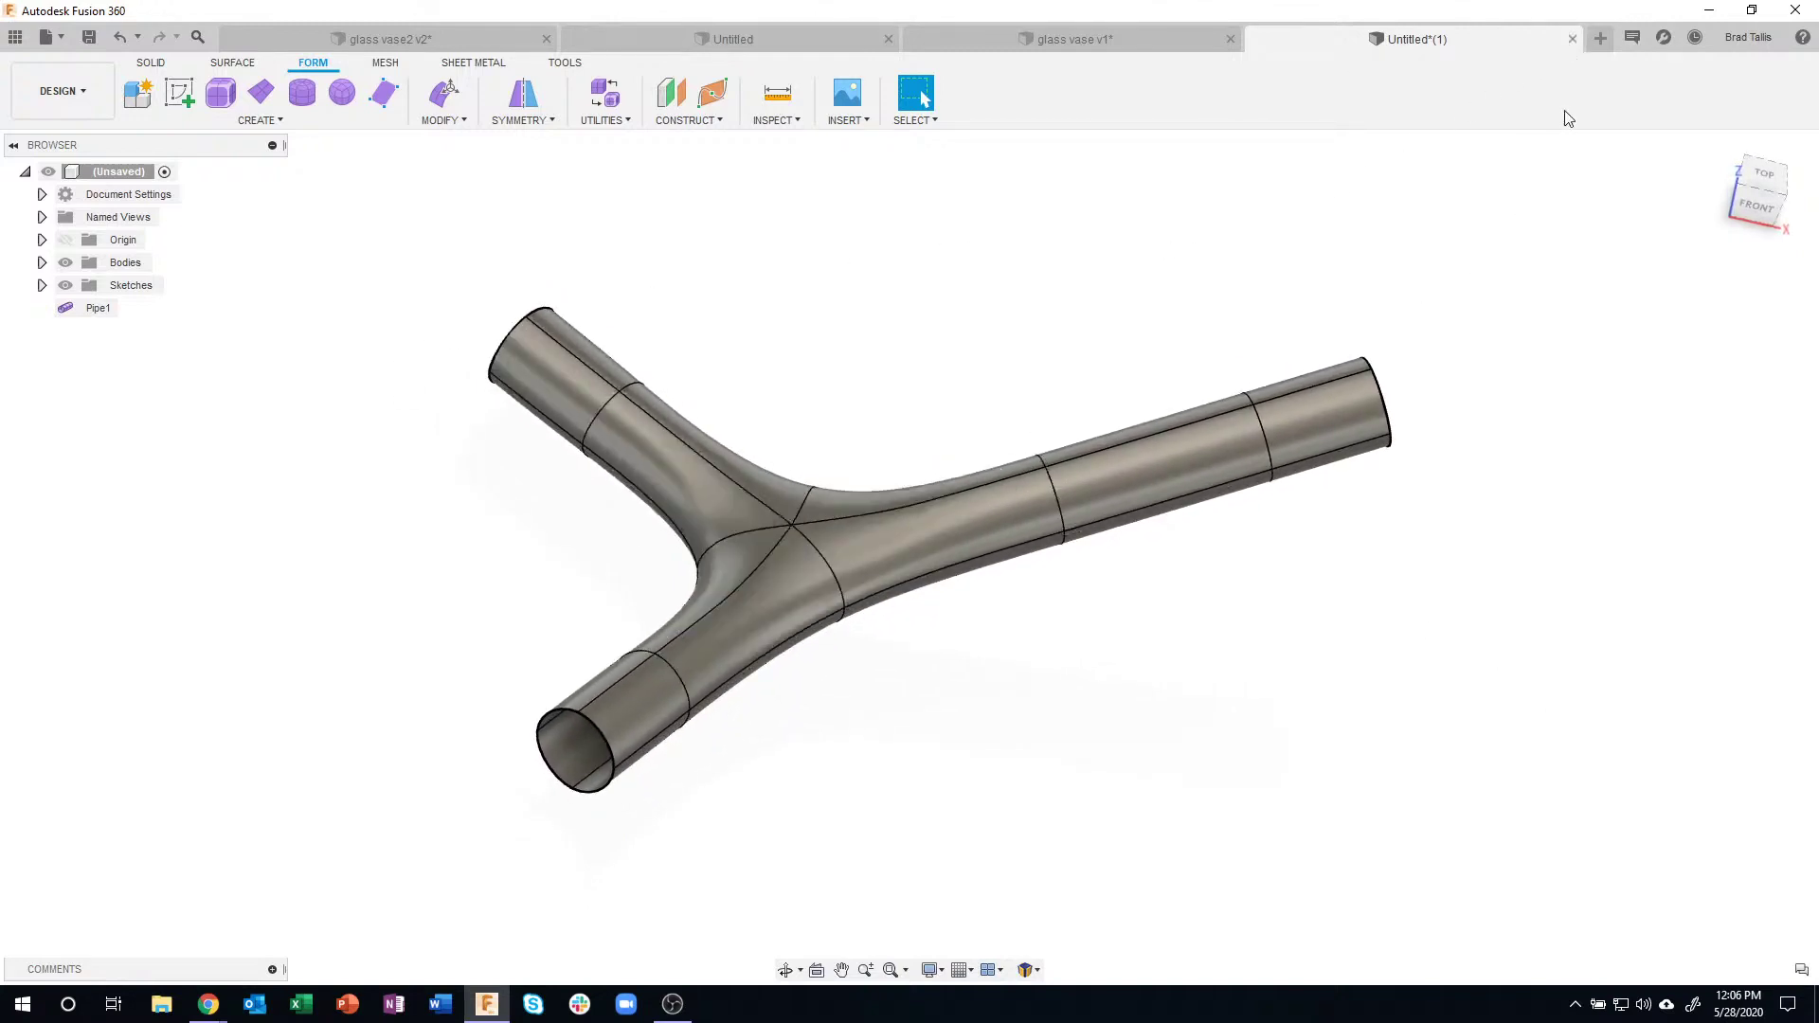
left_click(1574, 40)
left_click(908, 528)
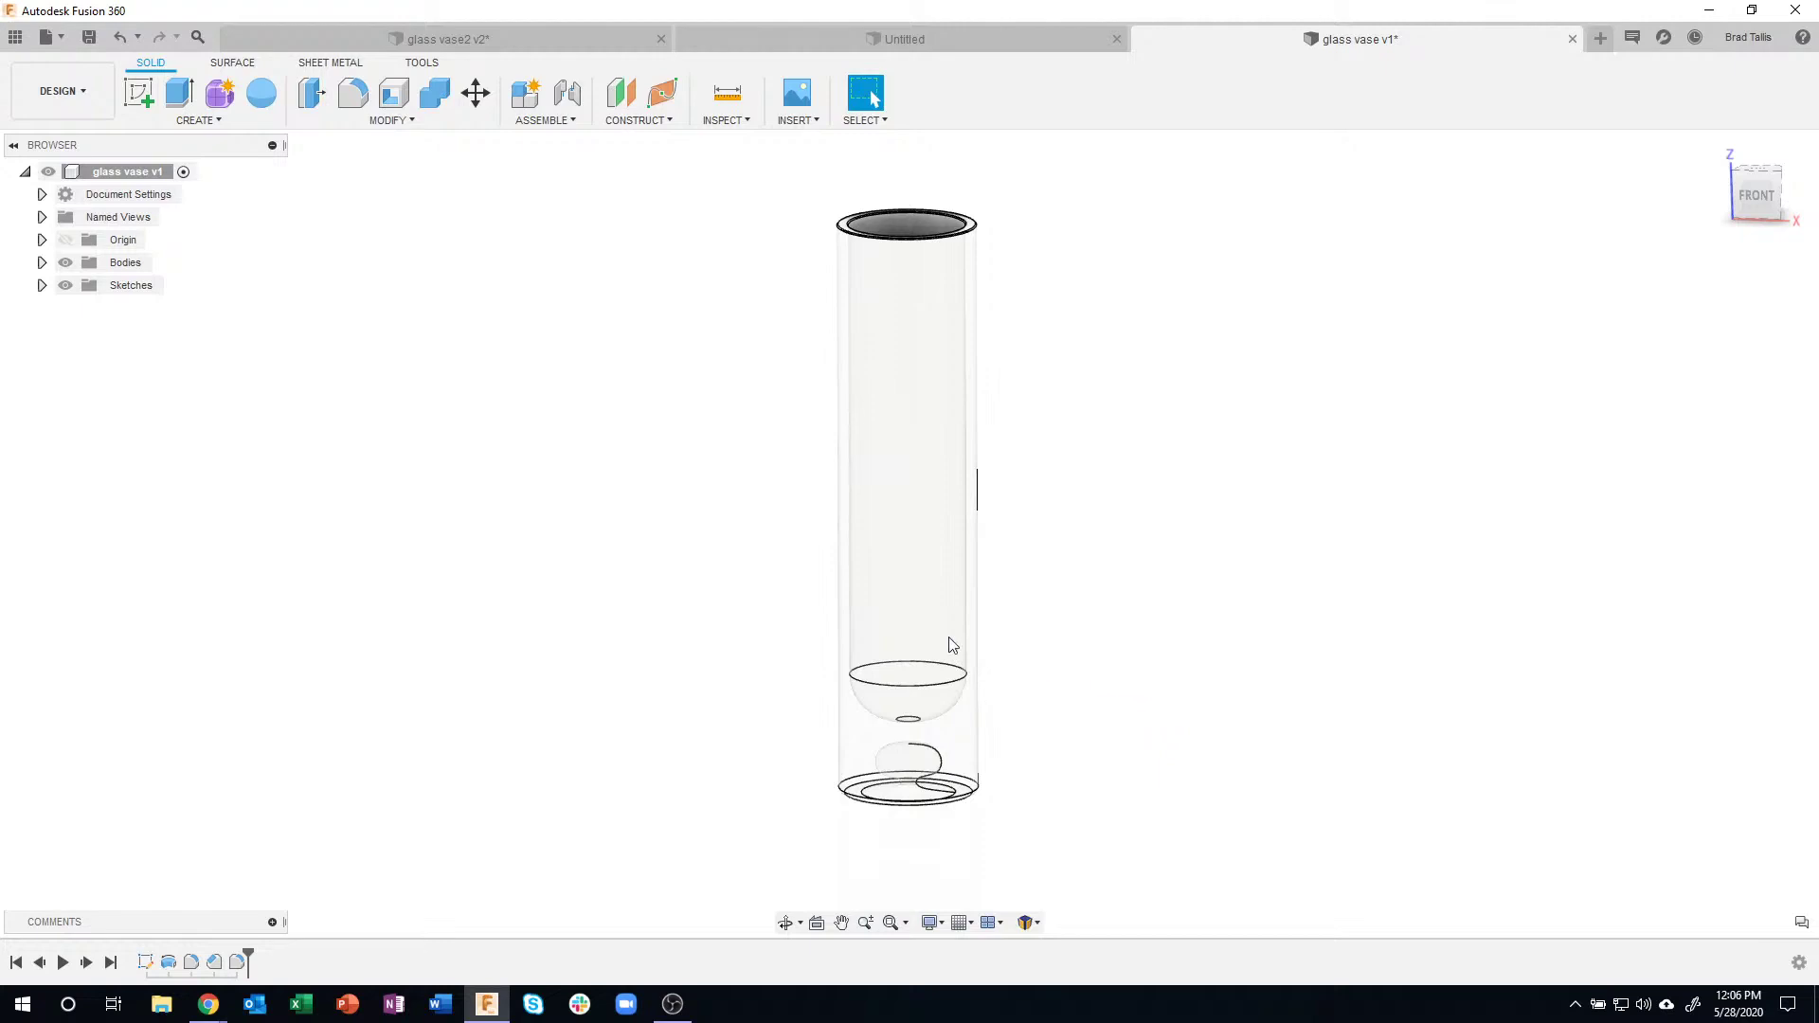
- Start a solid cylinder on the horizontal XY plane, centred on the origin at the vase's base, with a 2.7 in diameter
left_click(197, 124)
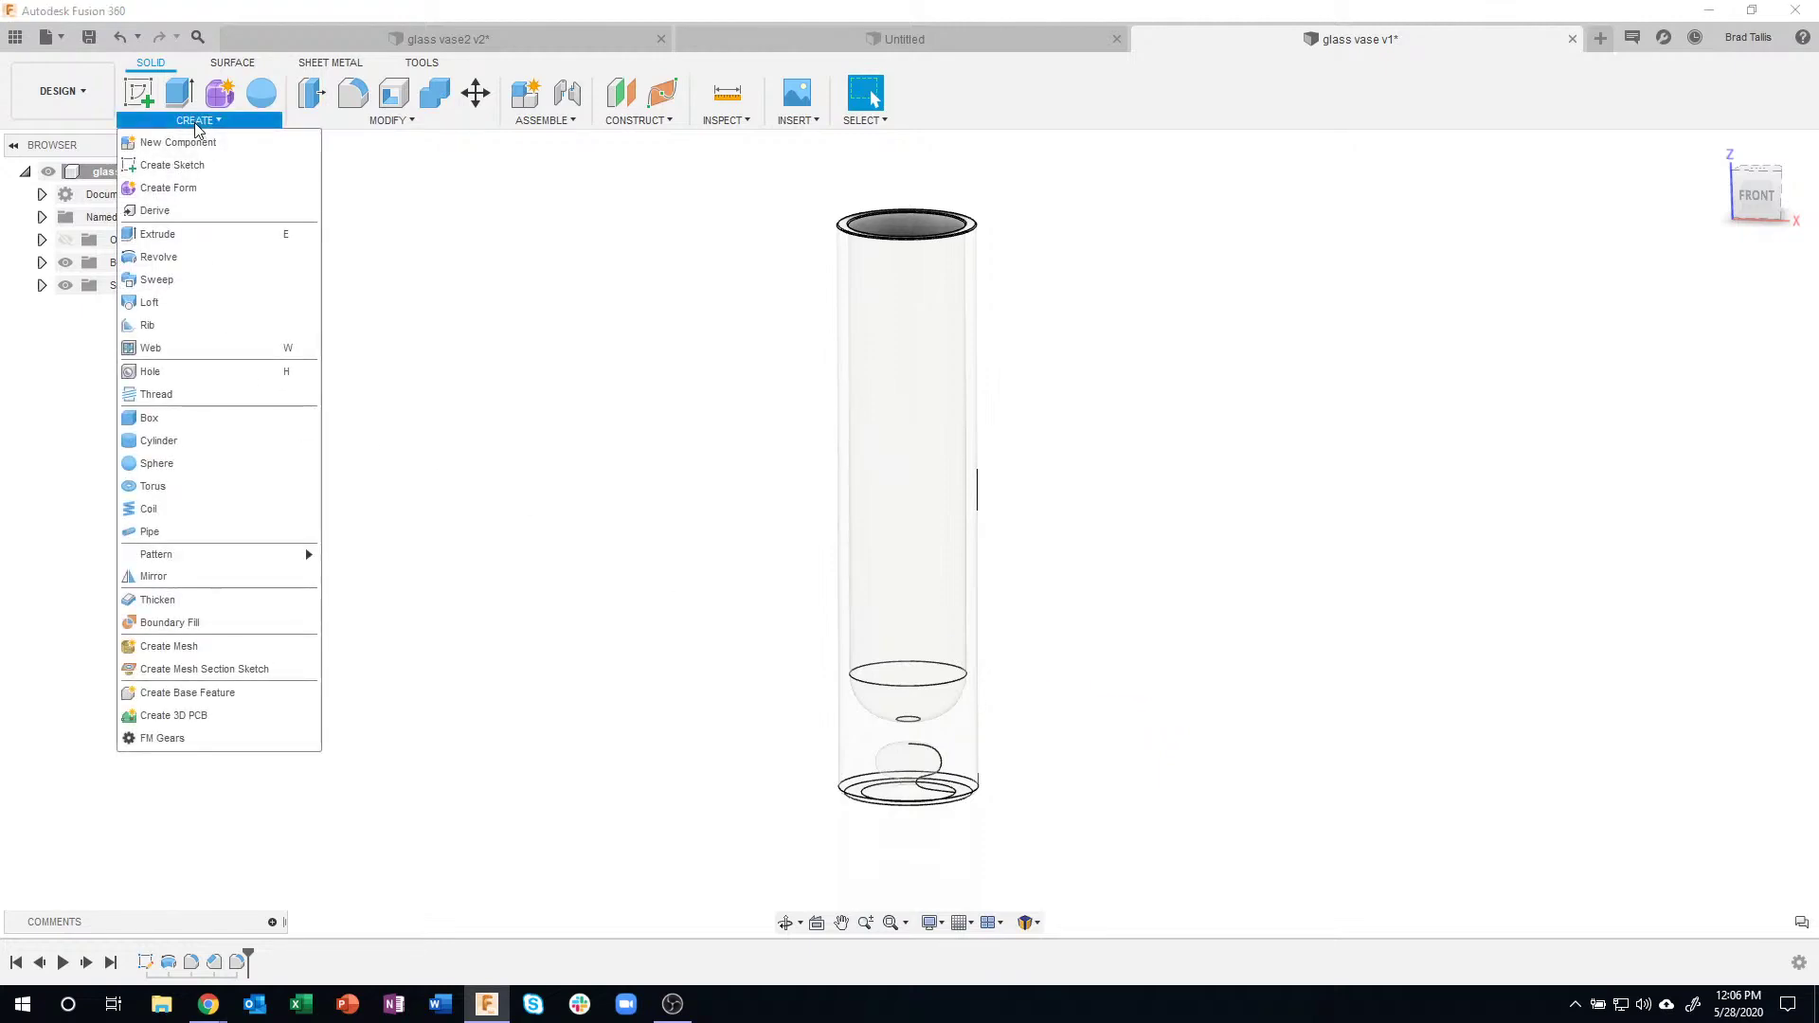
left_click(193, 444)
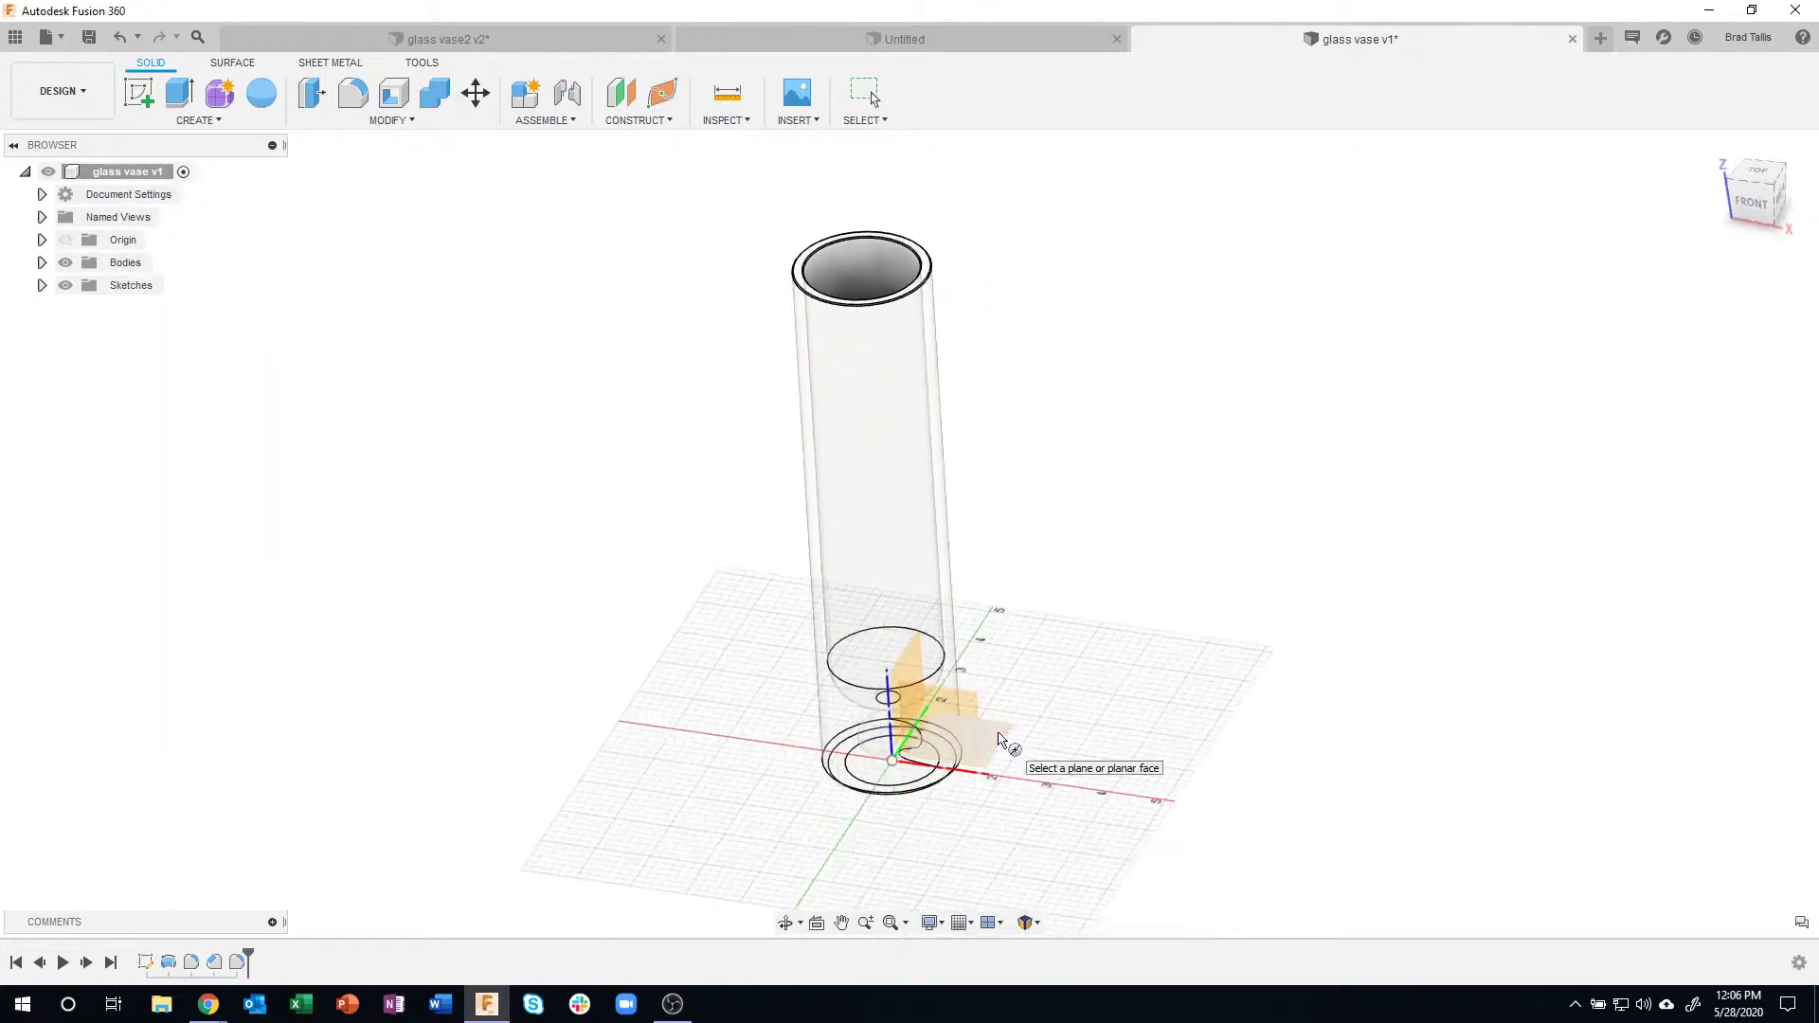
left_click(1002, 744)
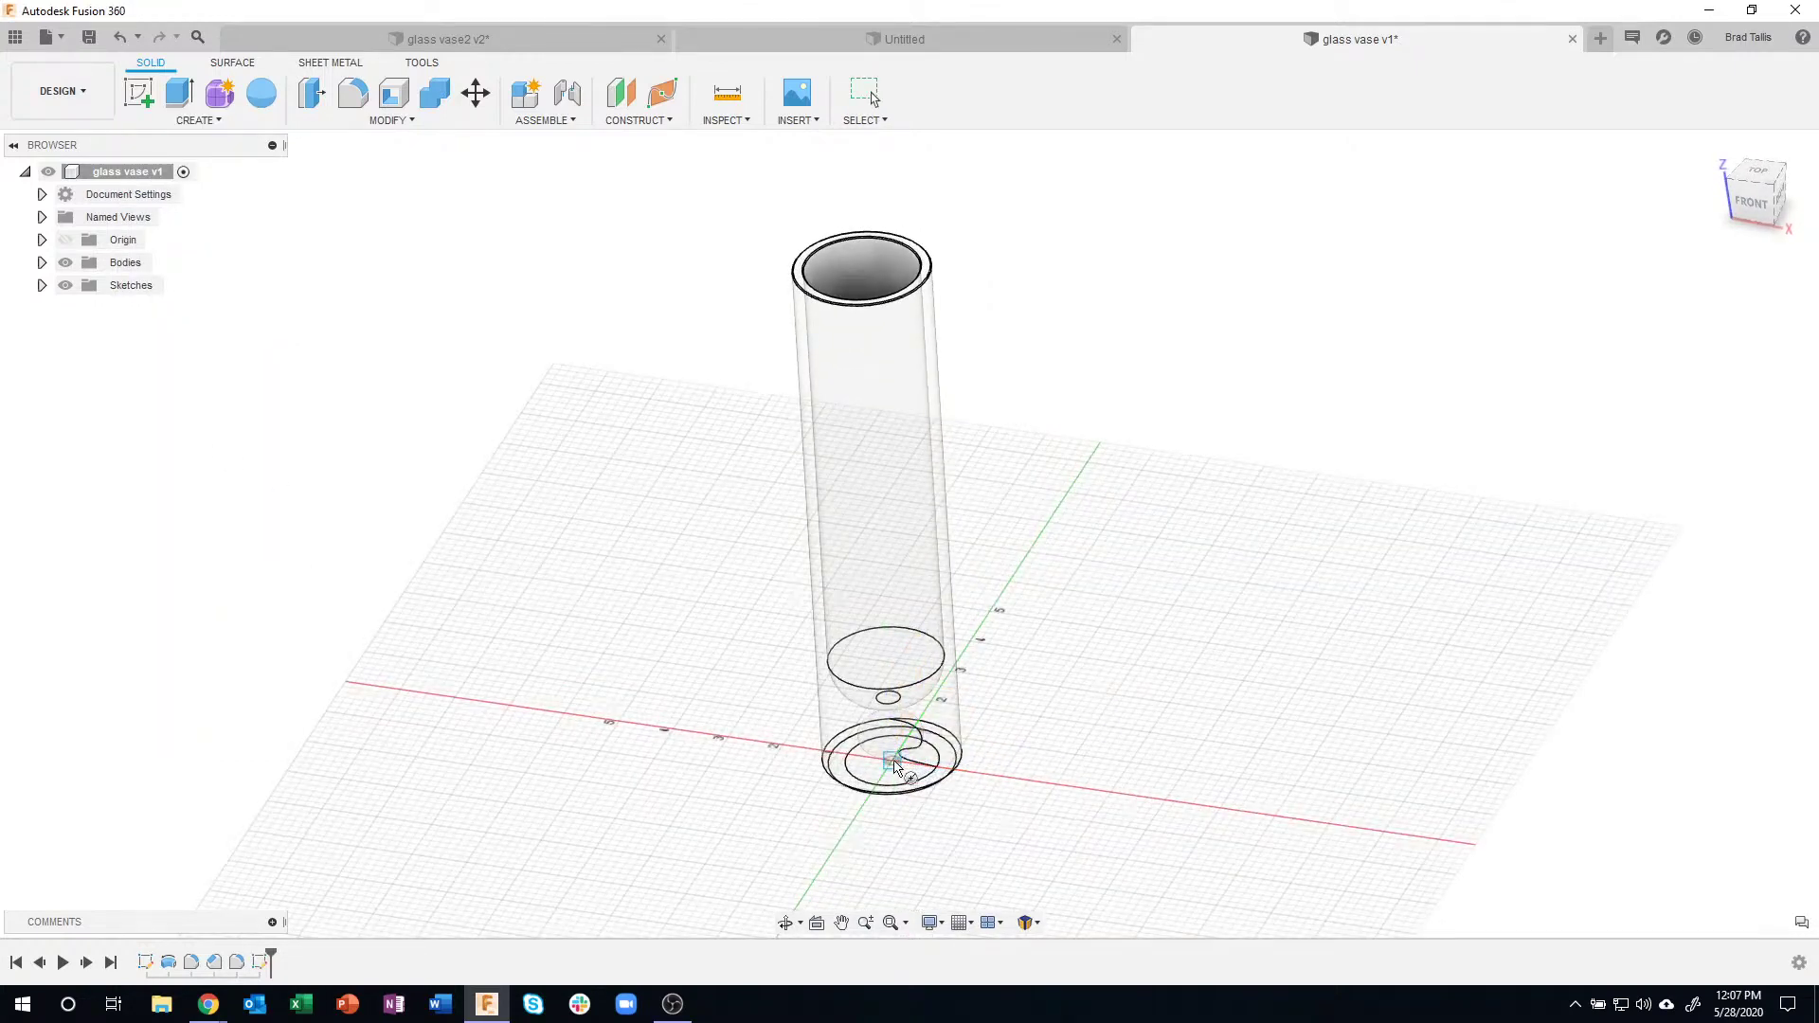
left_click(926, 784)
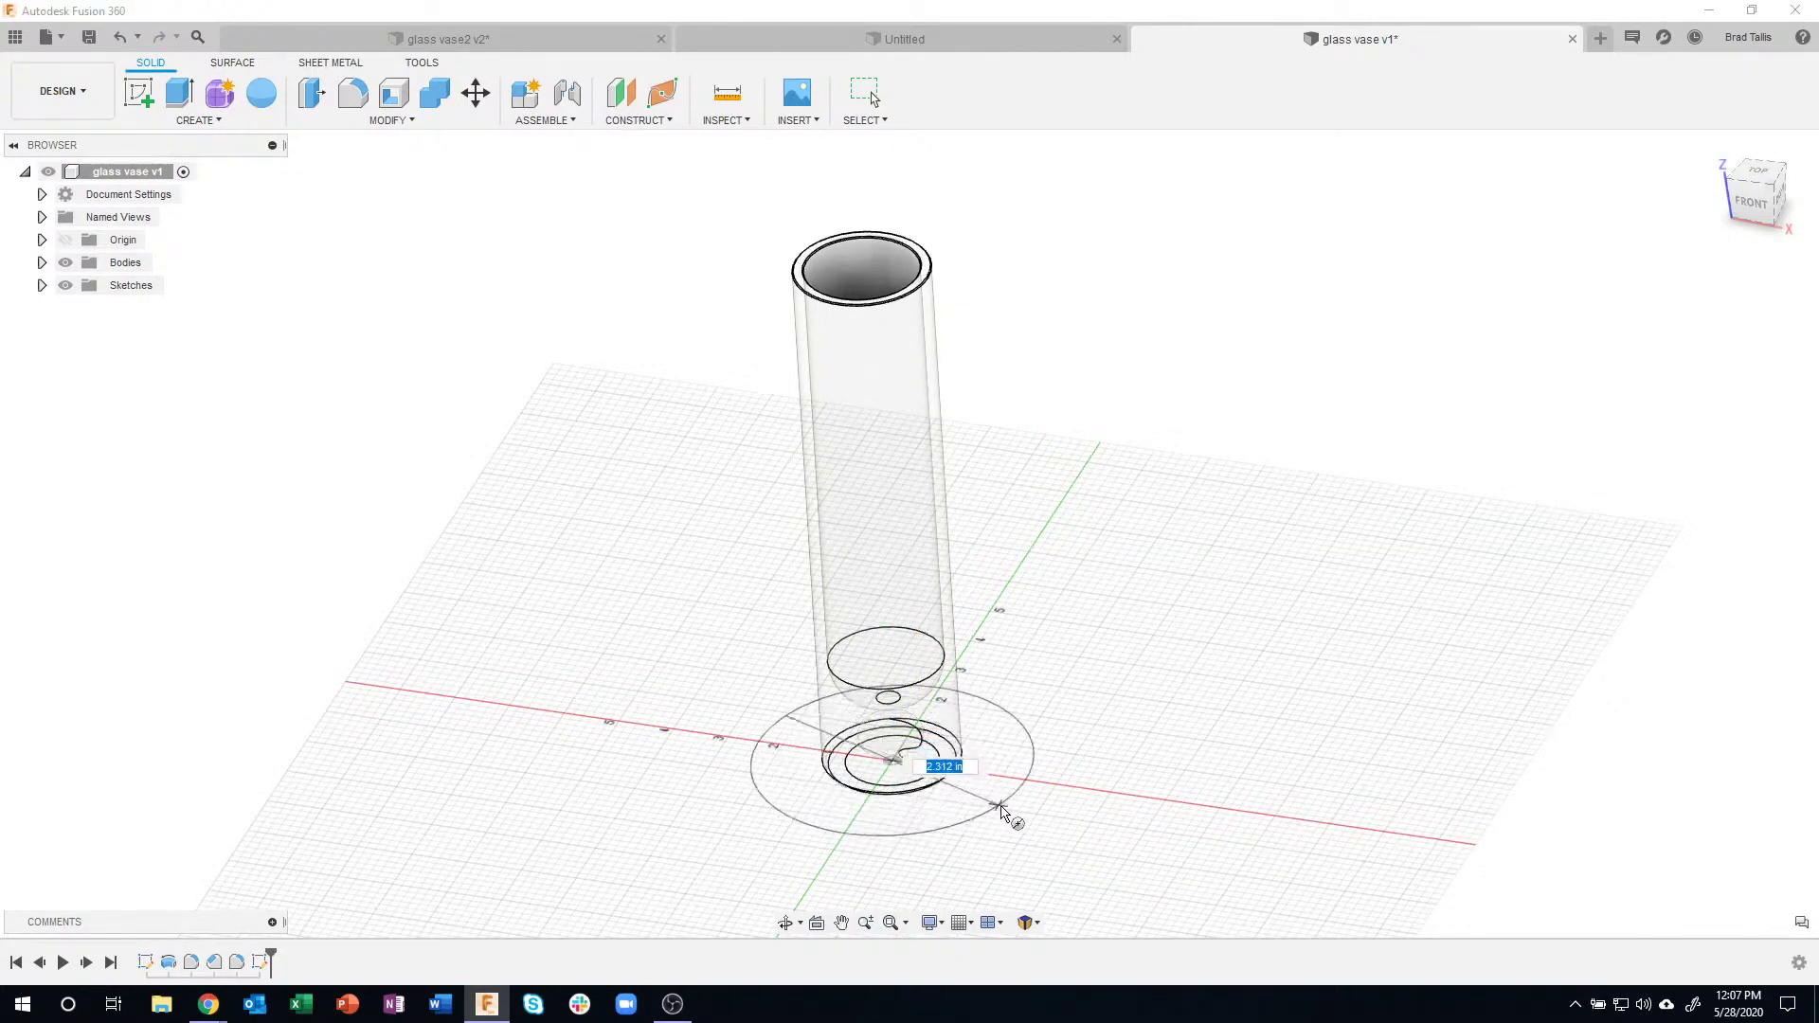
scroll(973, 799, "up", 6)
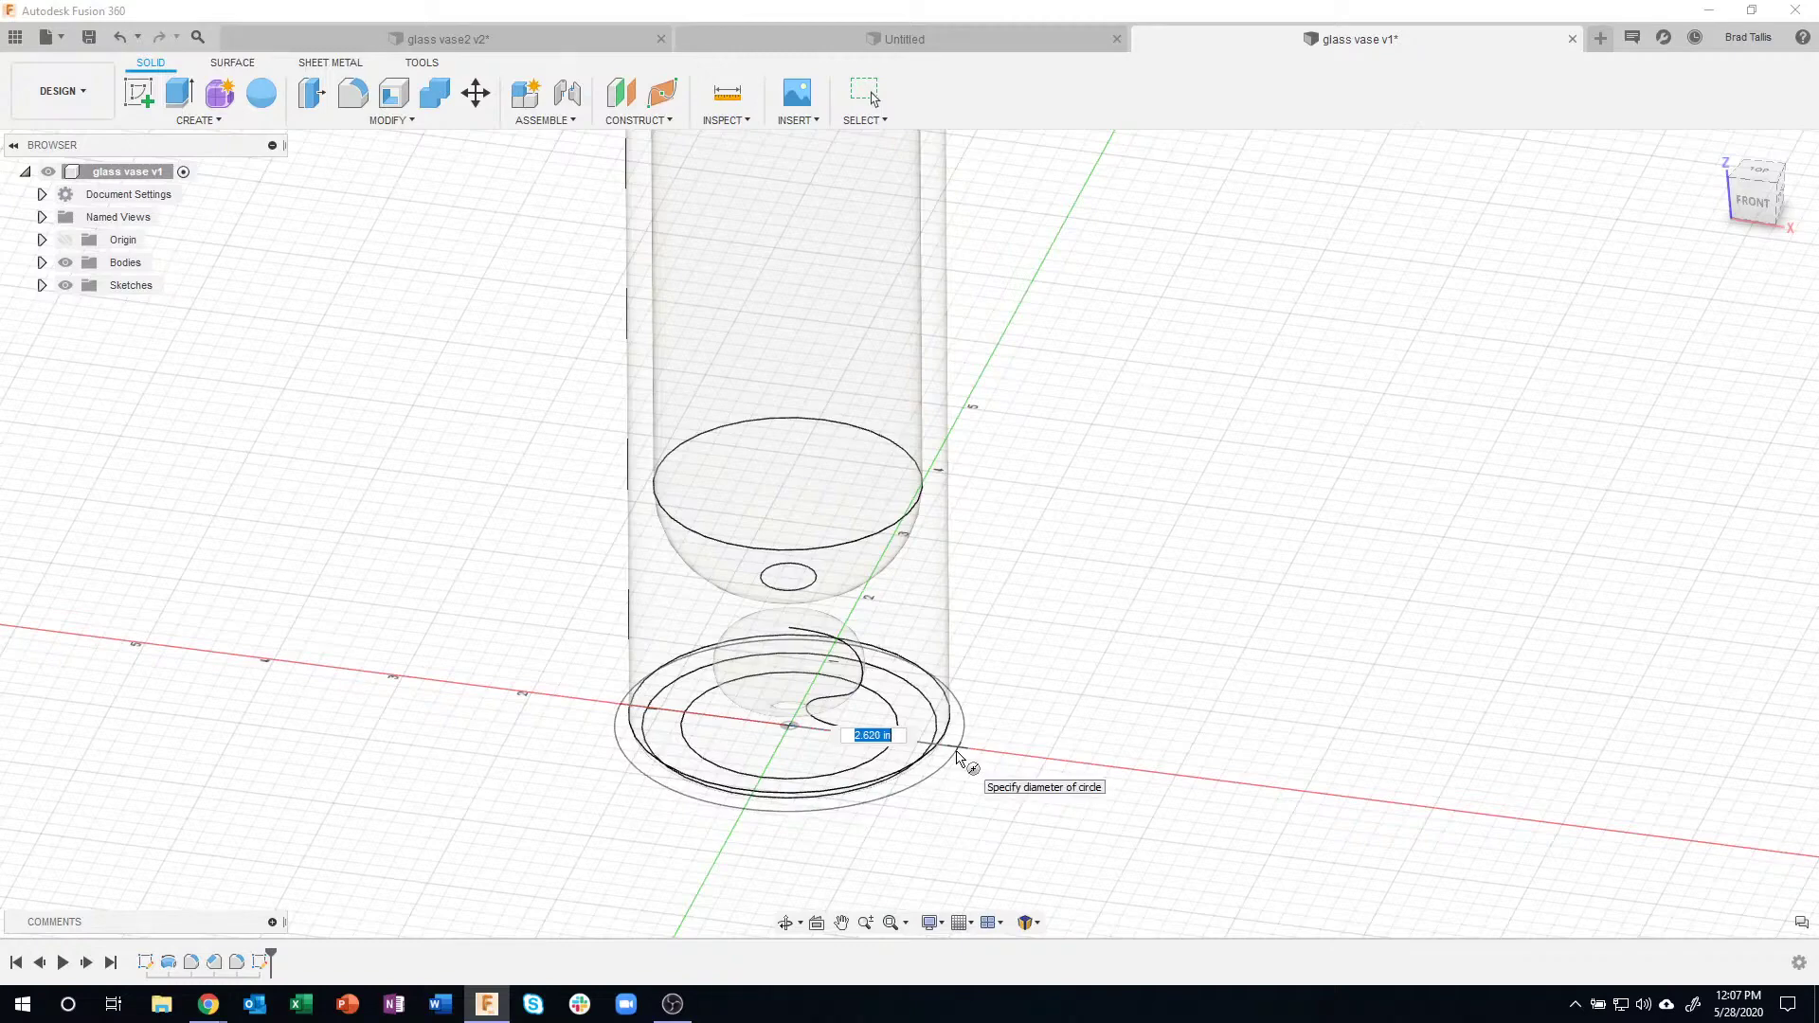
type(".7")
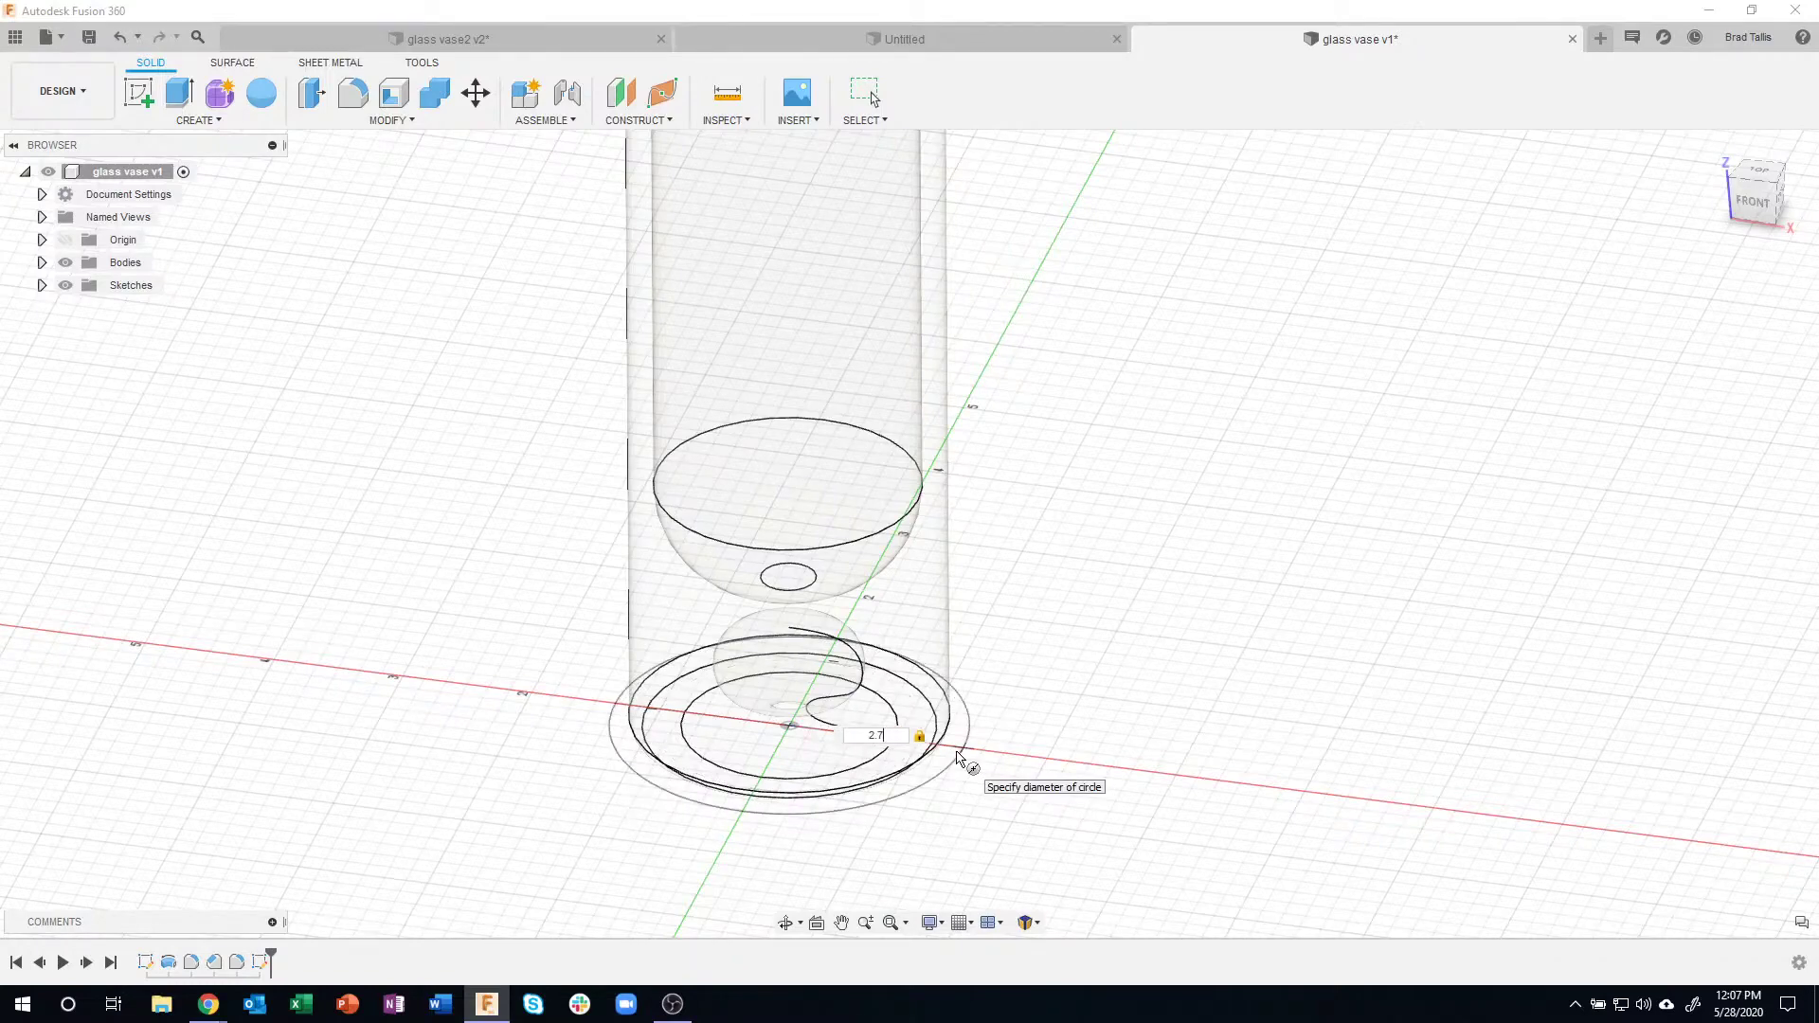
key("Return")
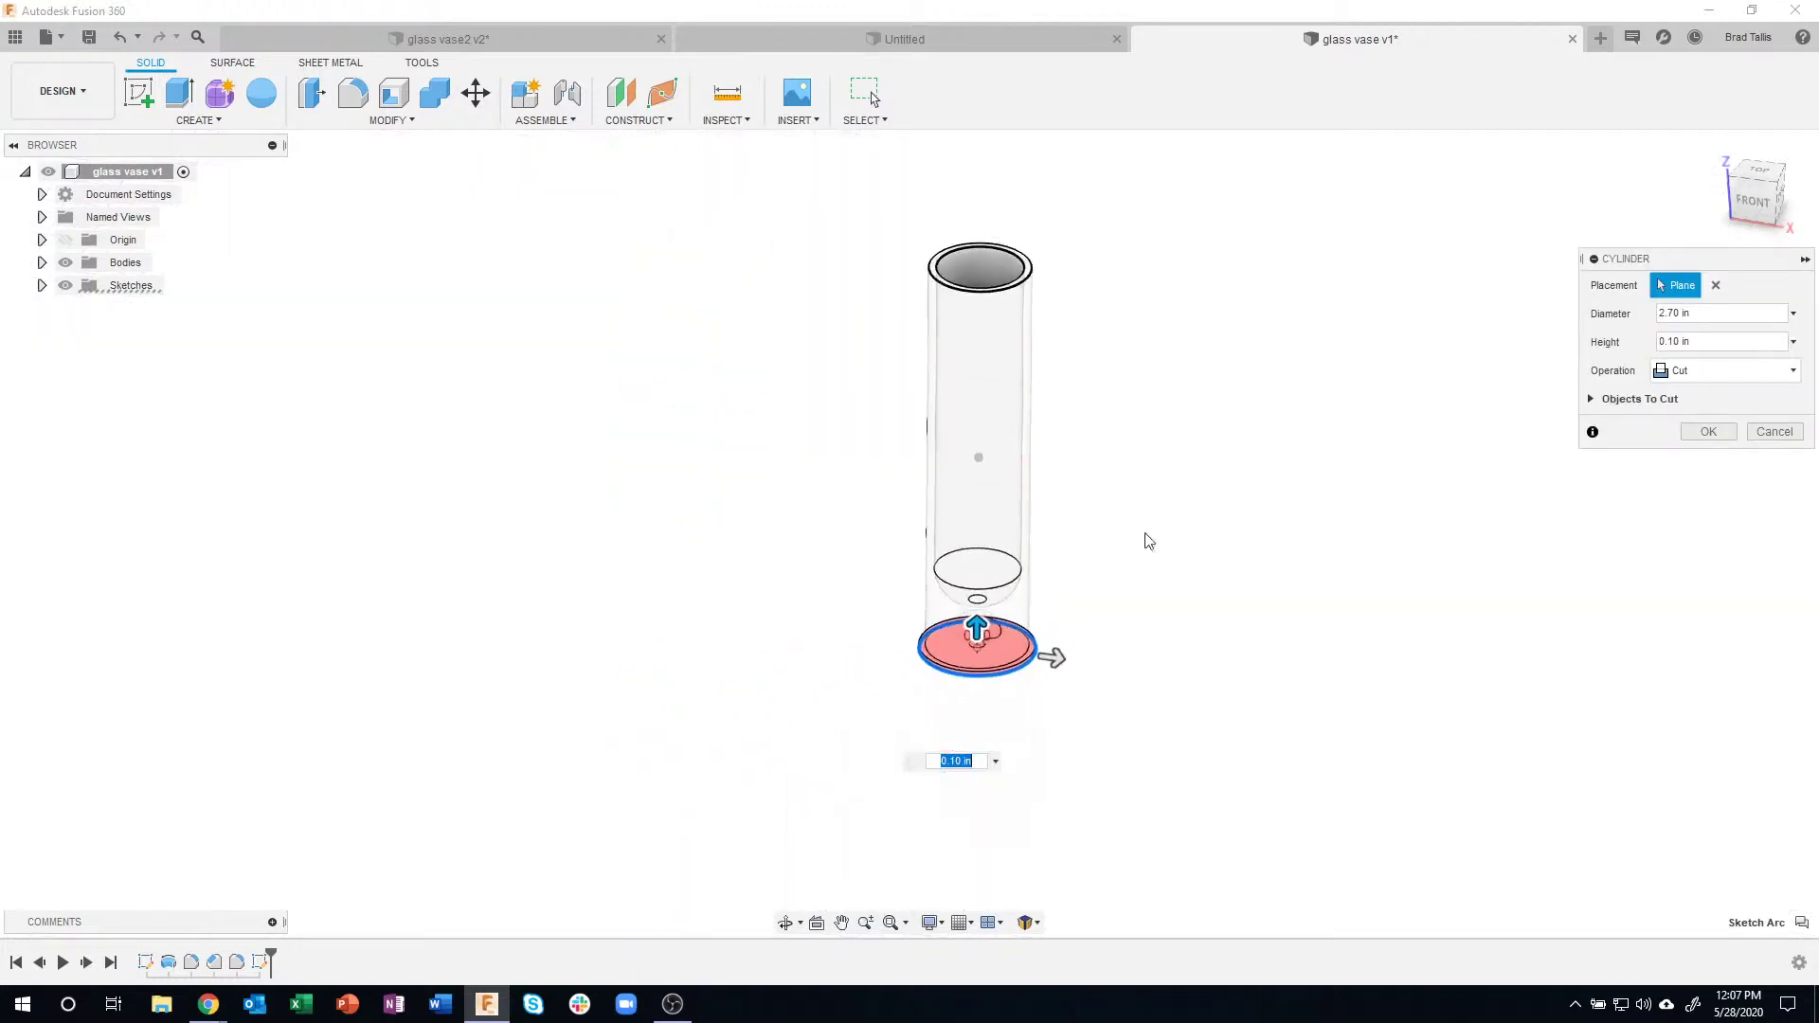
- Set the cylinder's height to 7.5 in and create it as a new body around the vase
left_click_drag(965, 653, 965, 341)
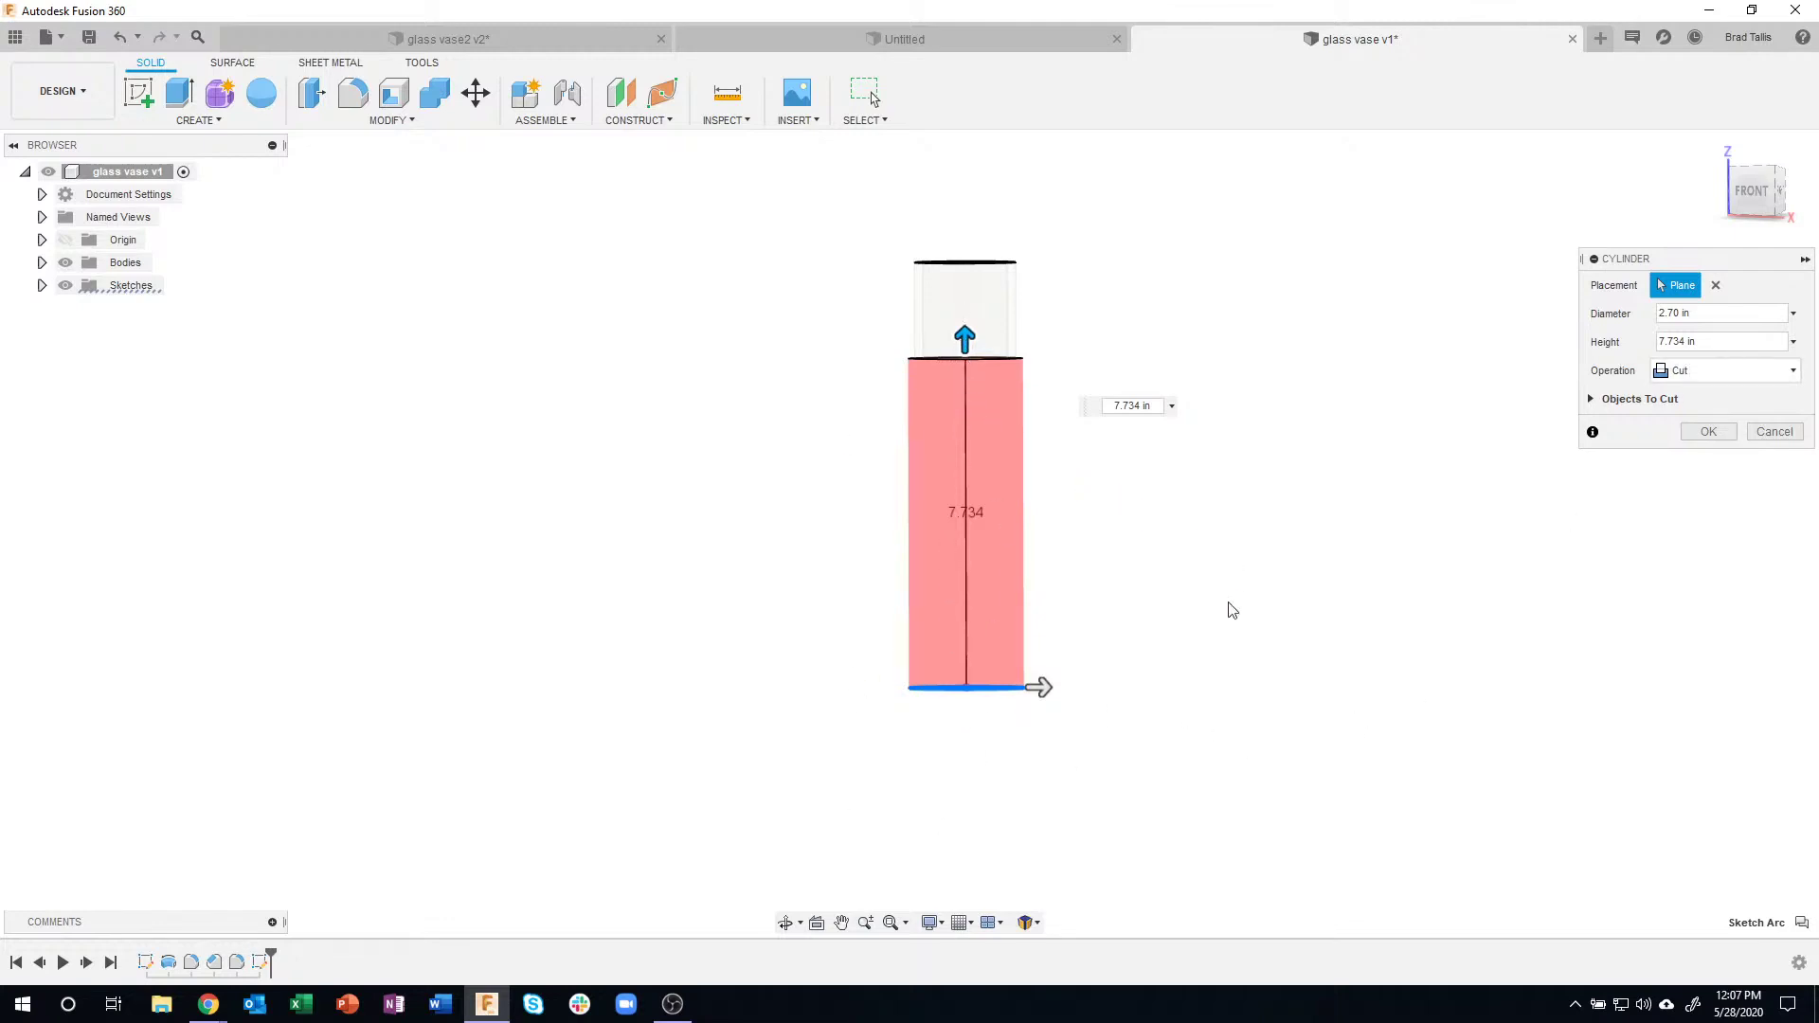
left_click(1709, 384)
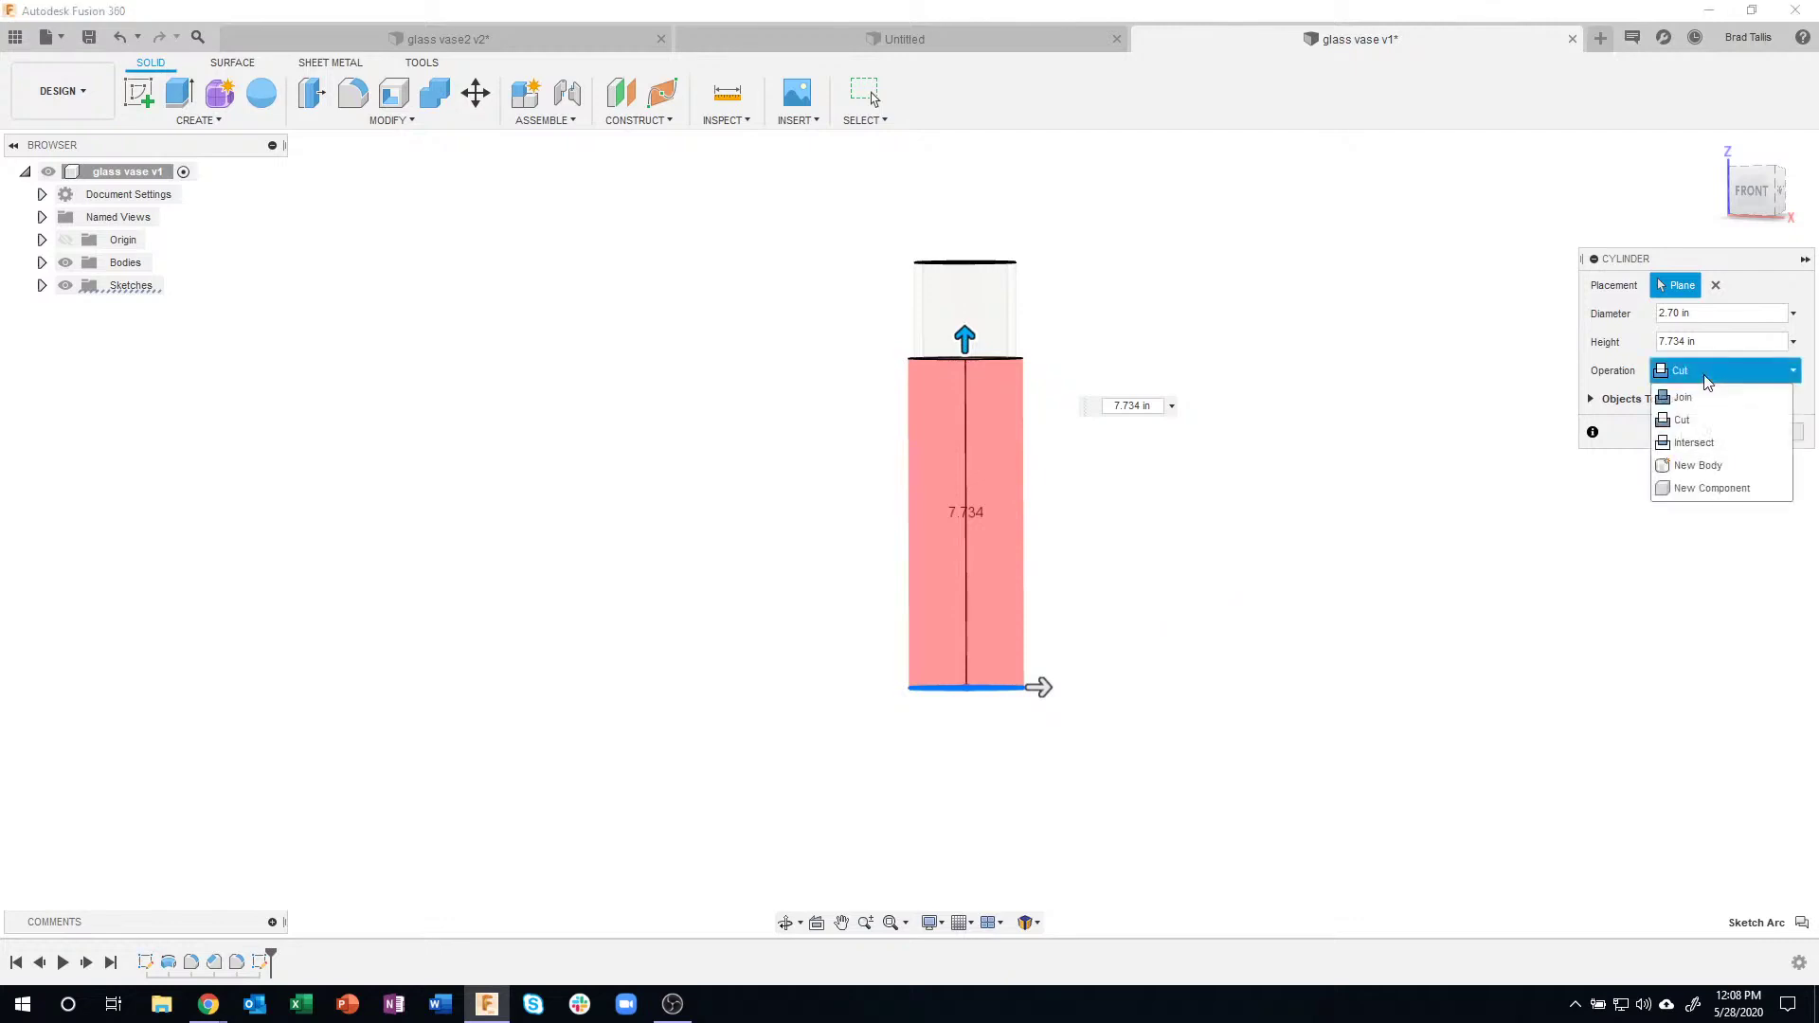
left_click(1698, 465)
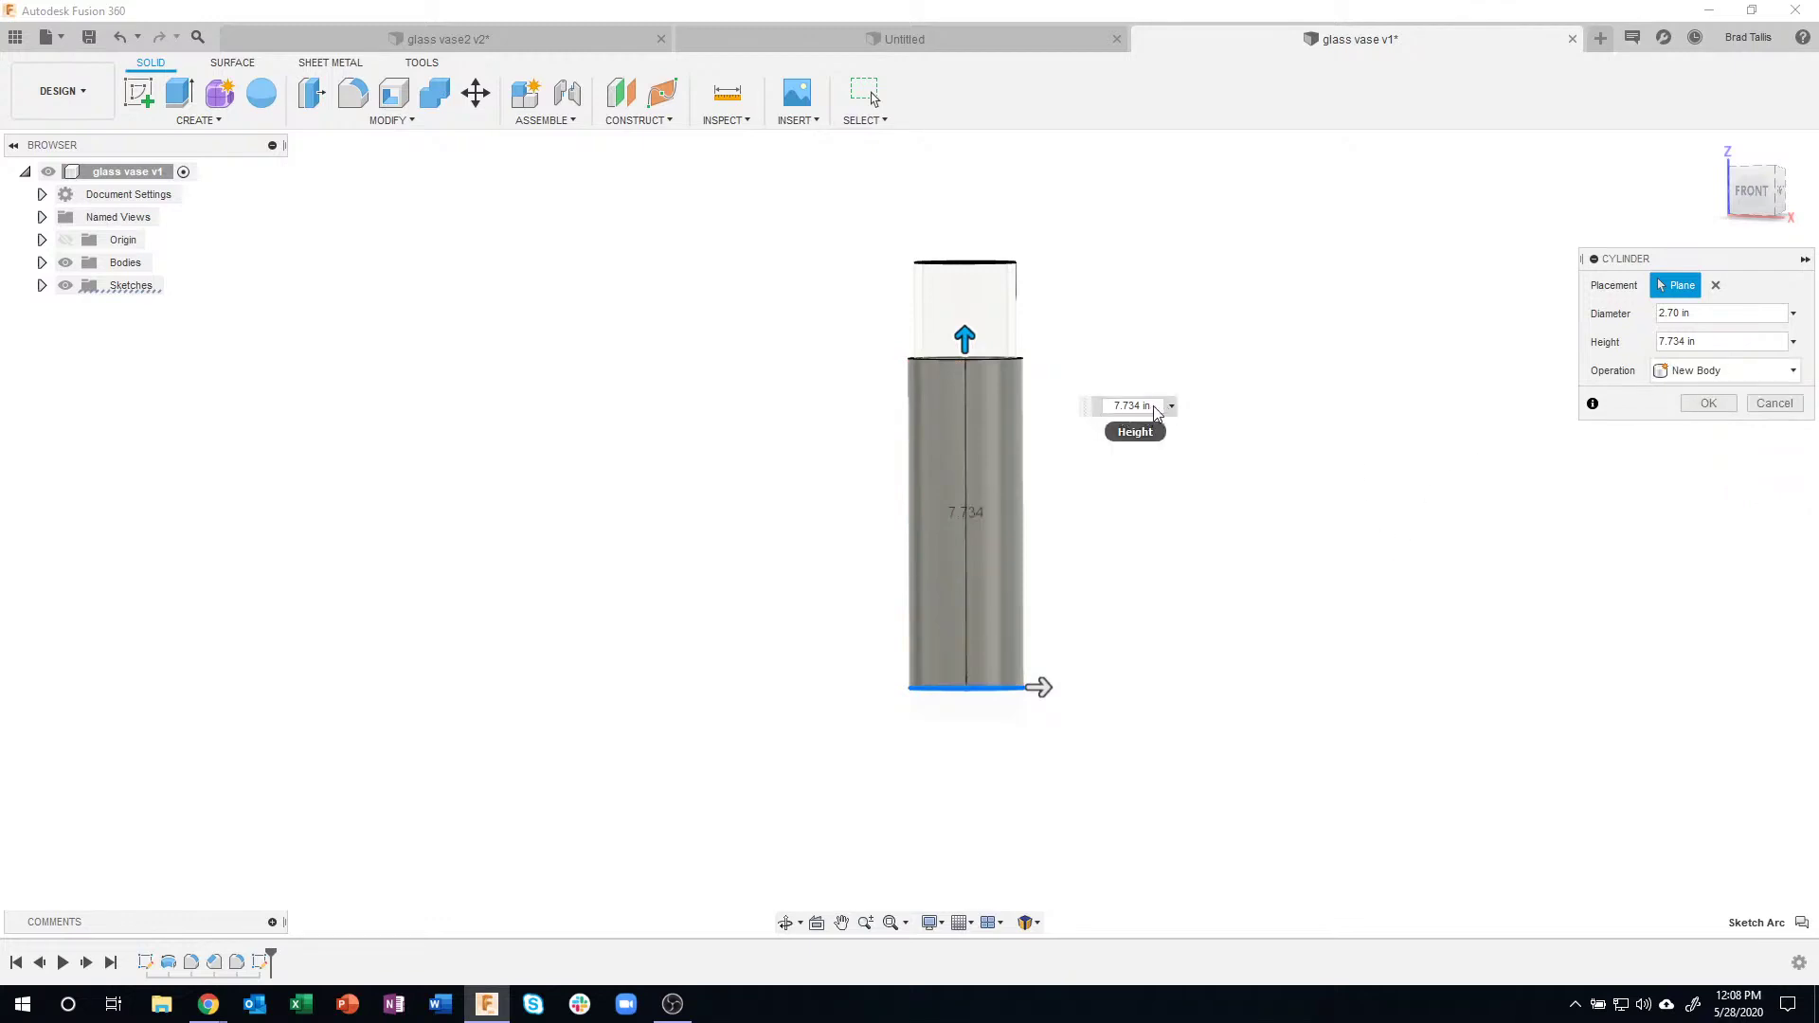
left_click_drag(1155, 412, 1092, 414)
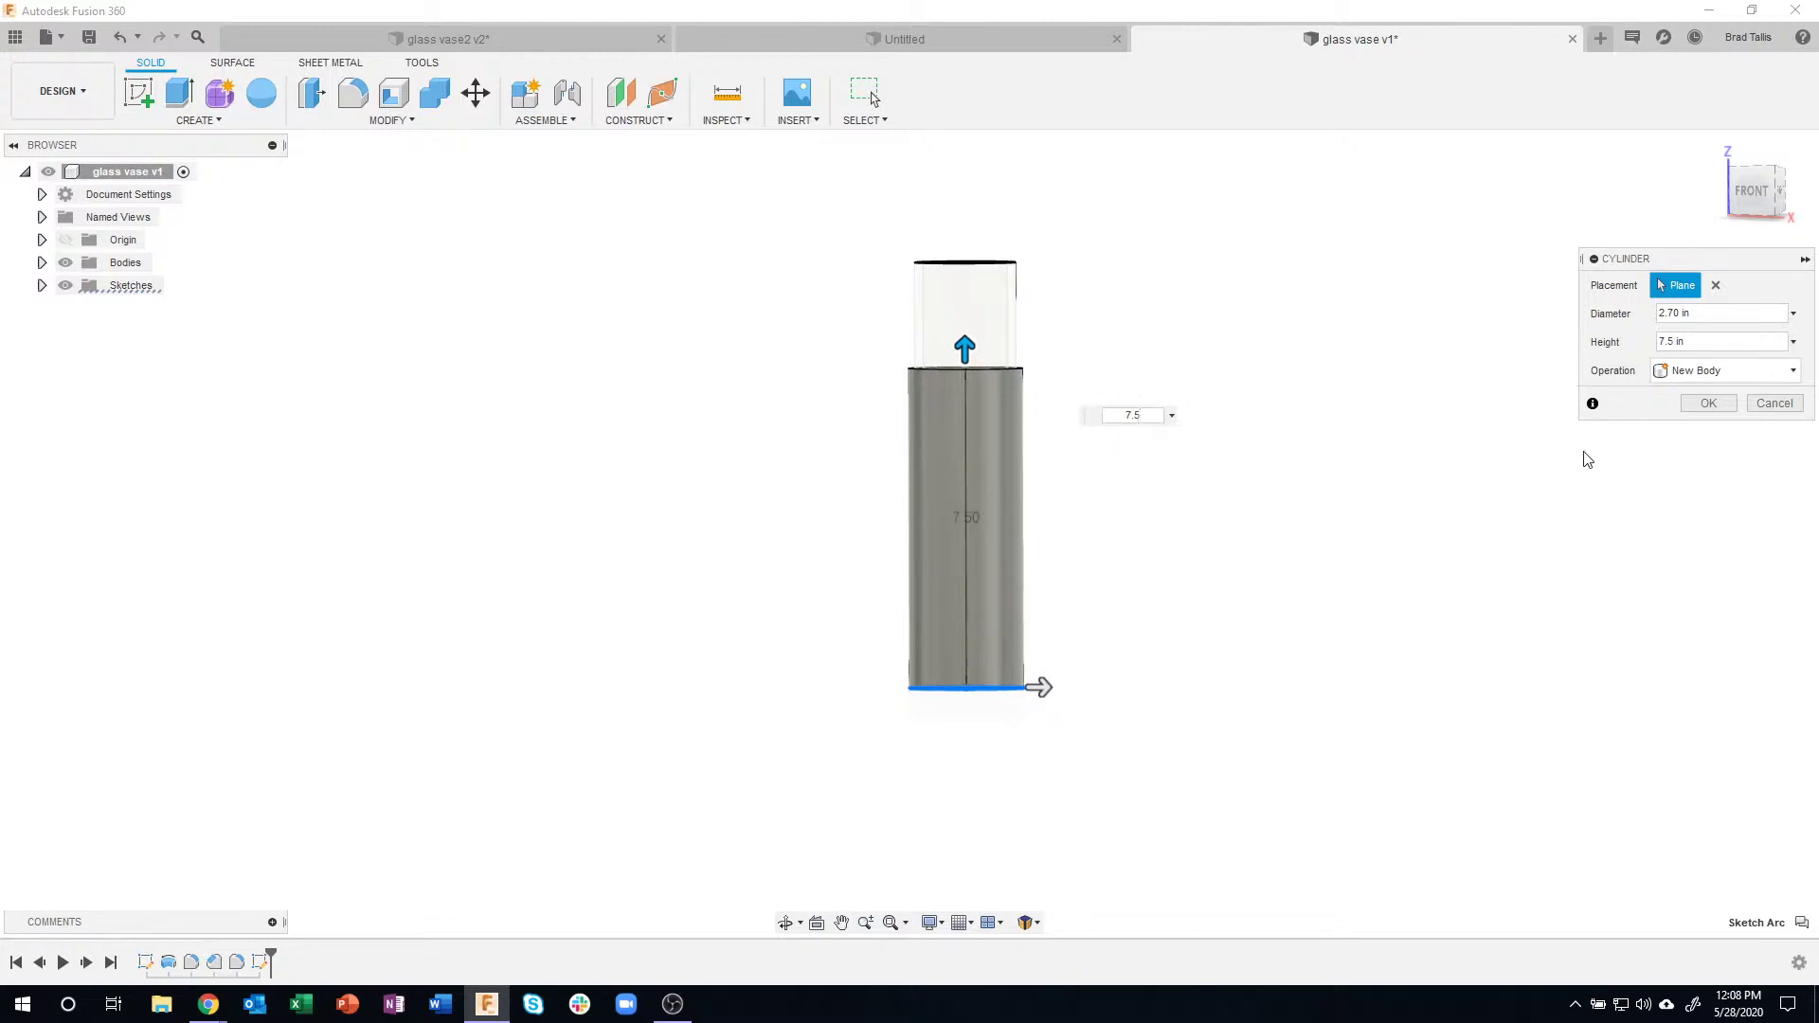
left_click(1694, 405)
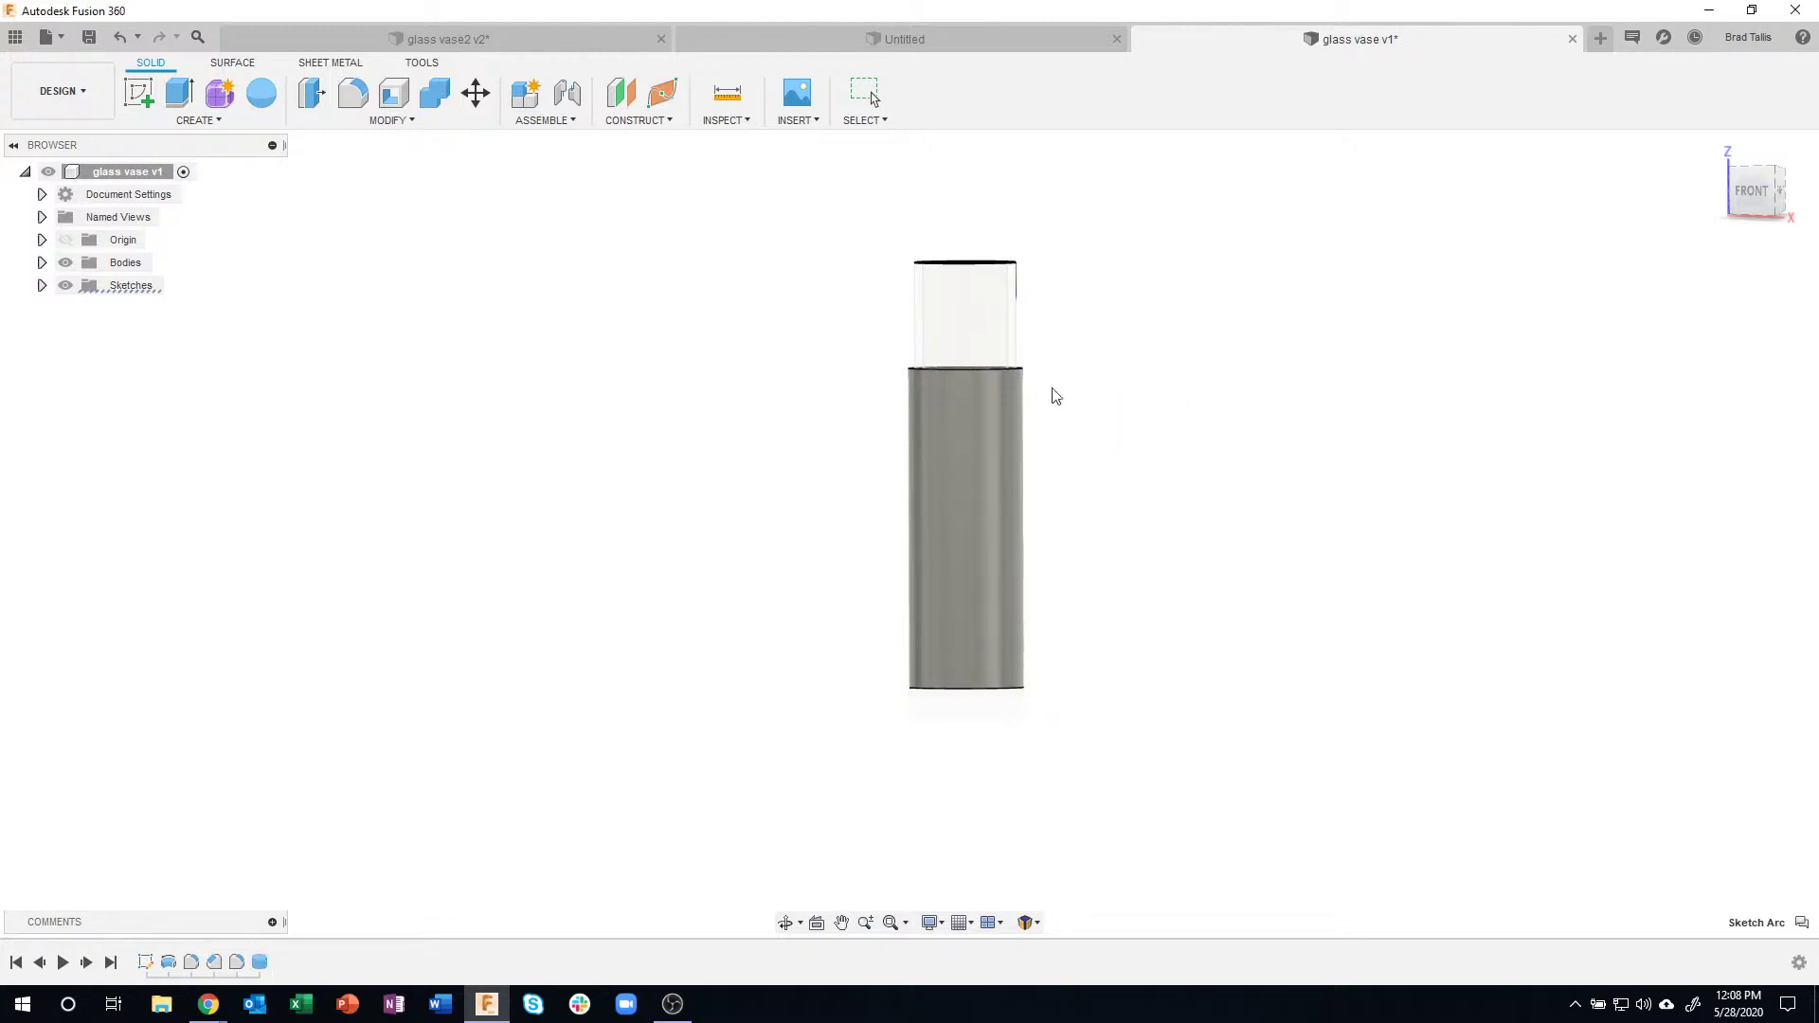
- Rename the vase body Body1 as "glass vase" and hide it, leaving only the cylinder
left_click(42, 264)
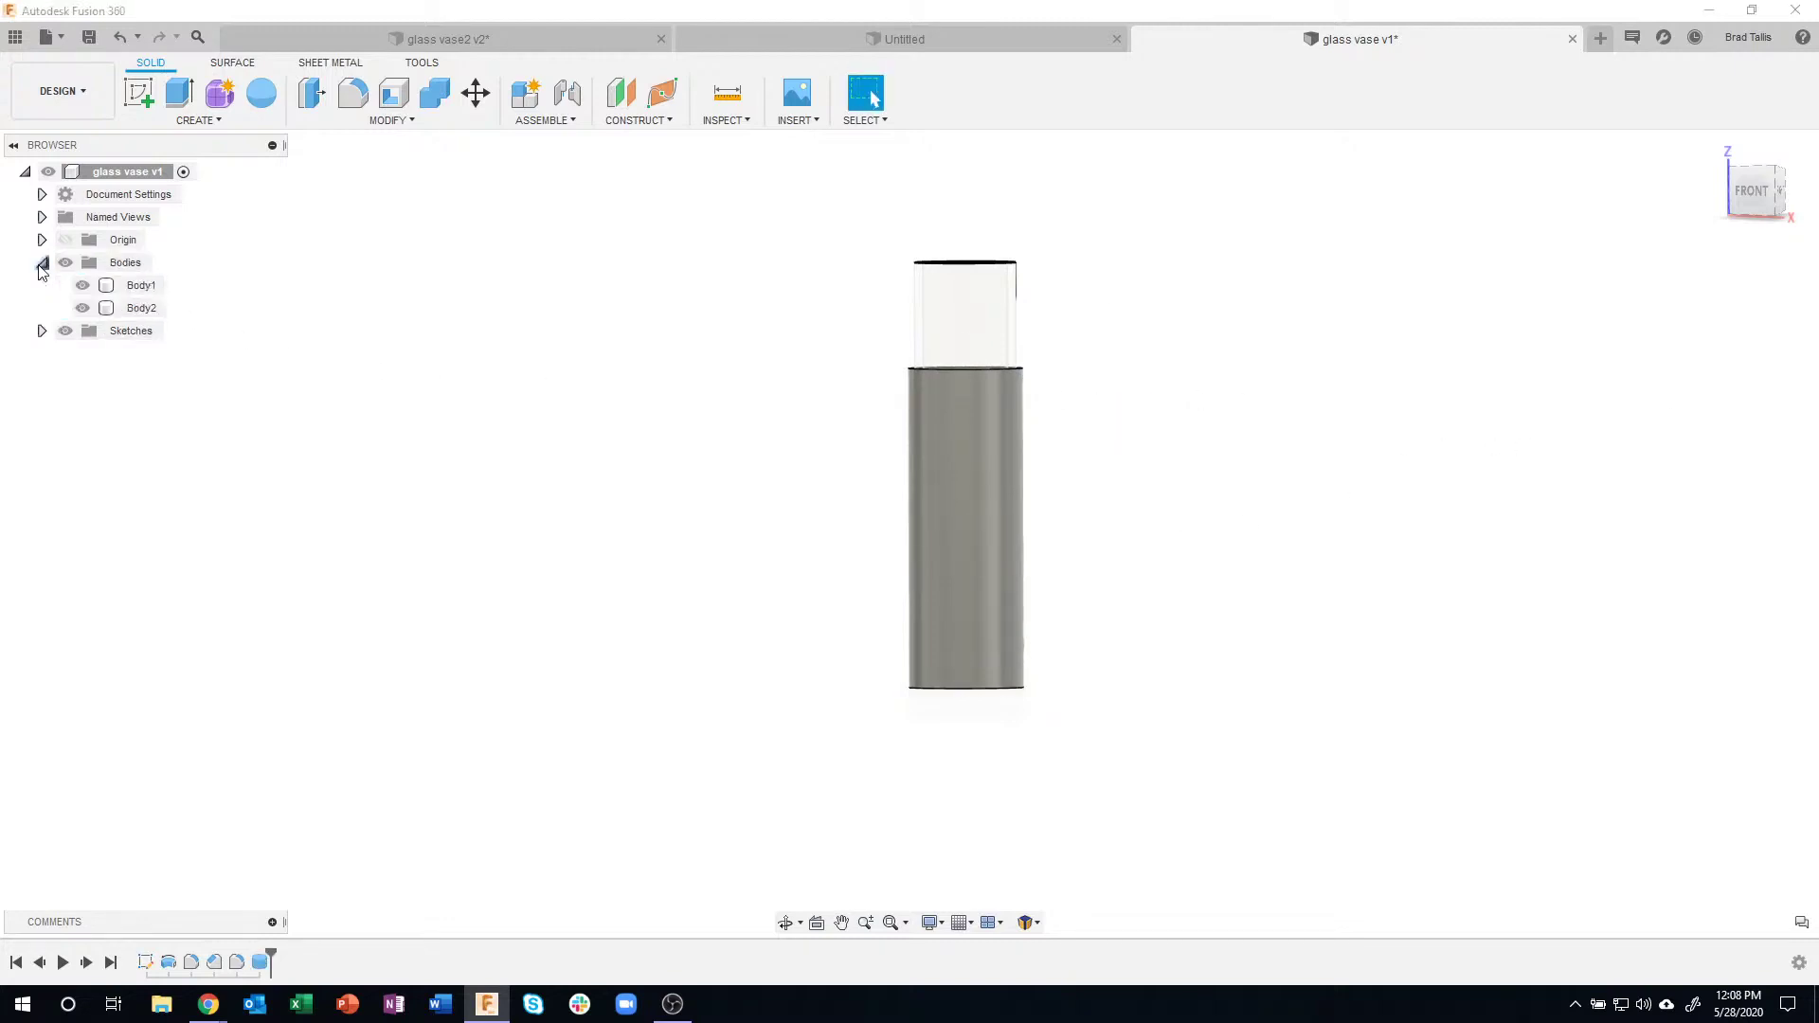
left_click(141, 287)
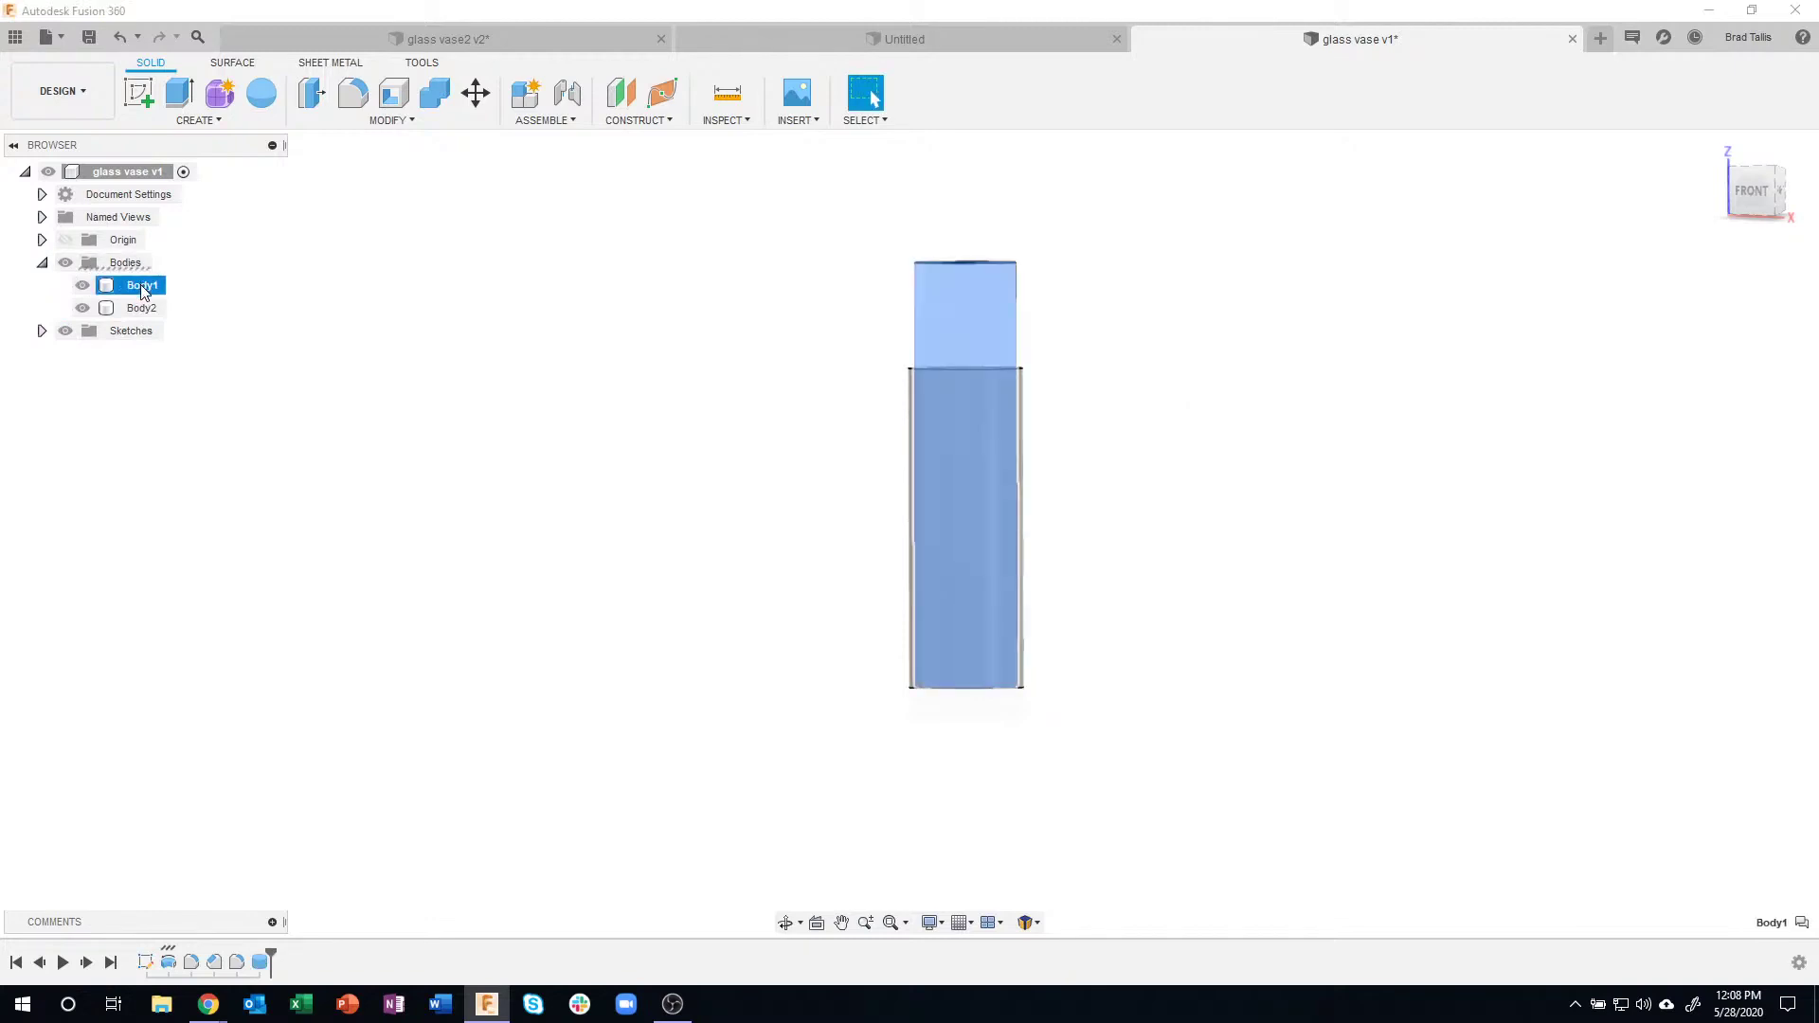
double_click(142, 286)
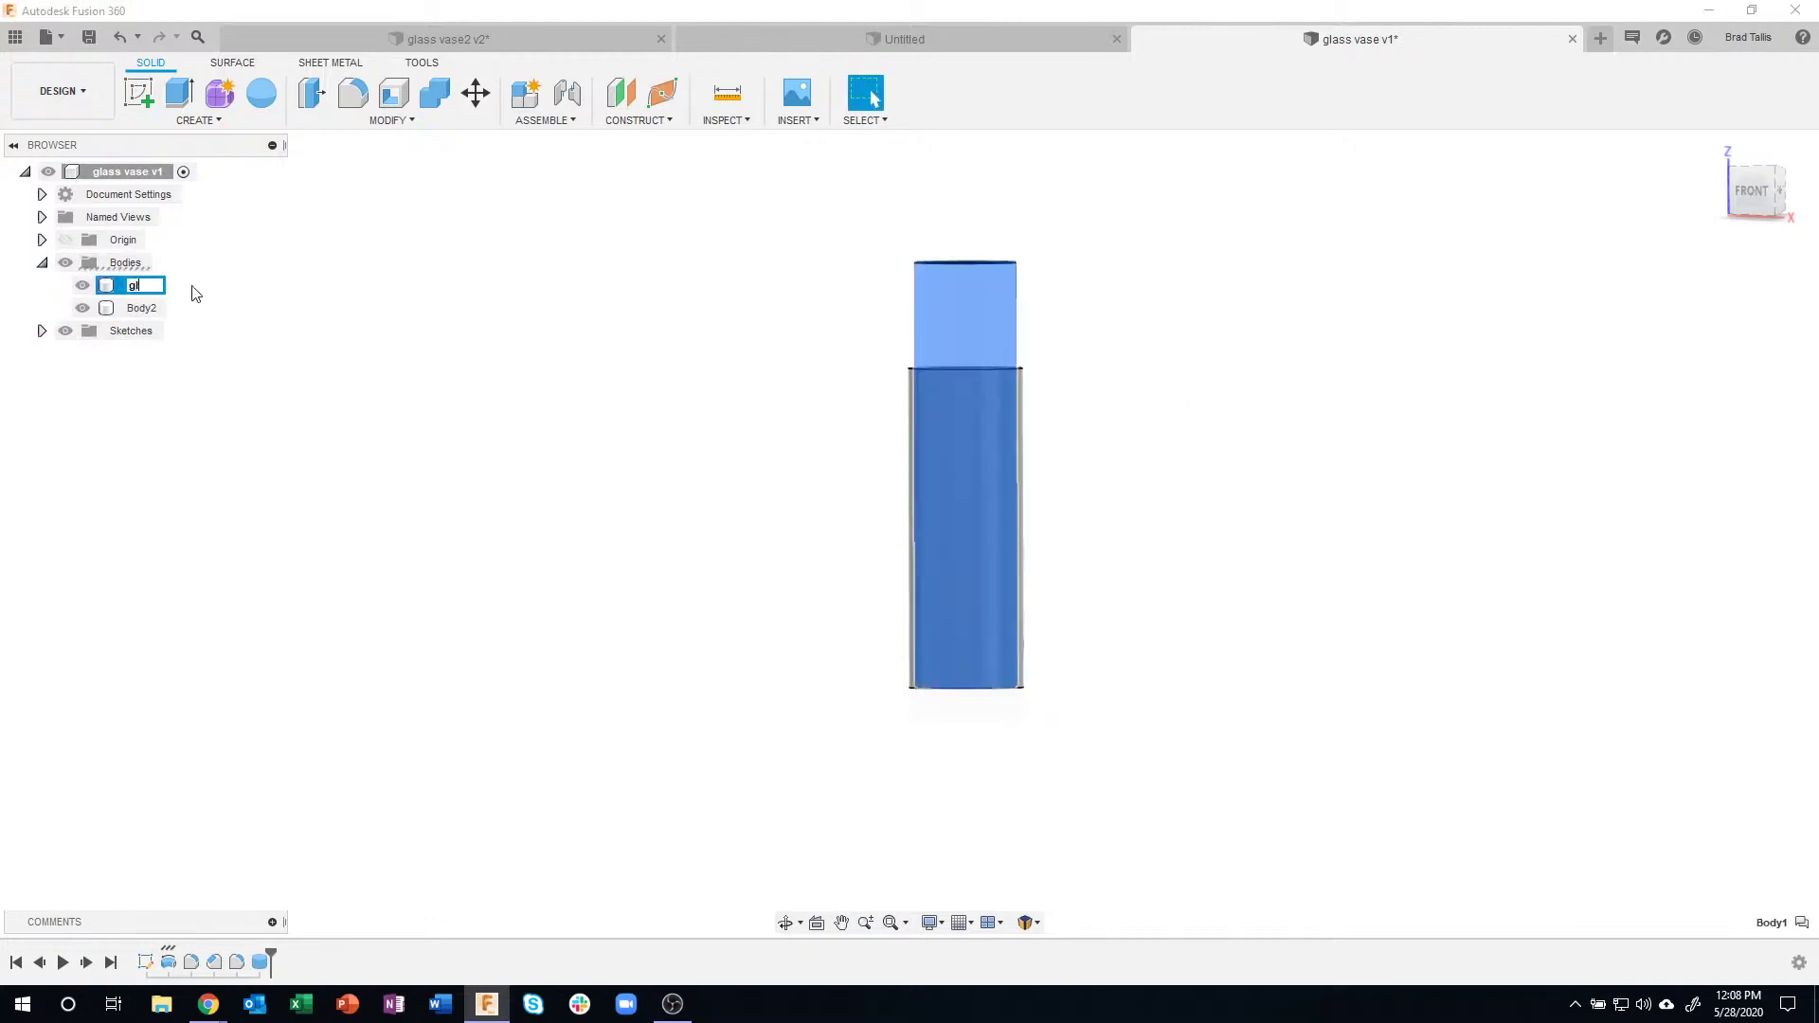
type("glass vase")
key("Return")
left_click(251, 398)
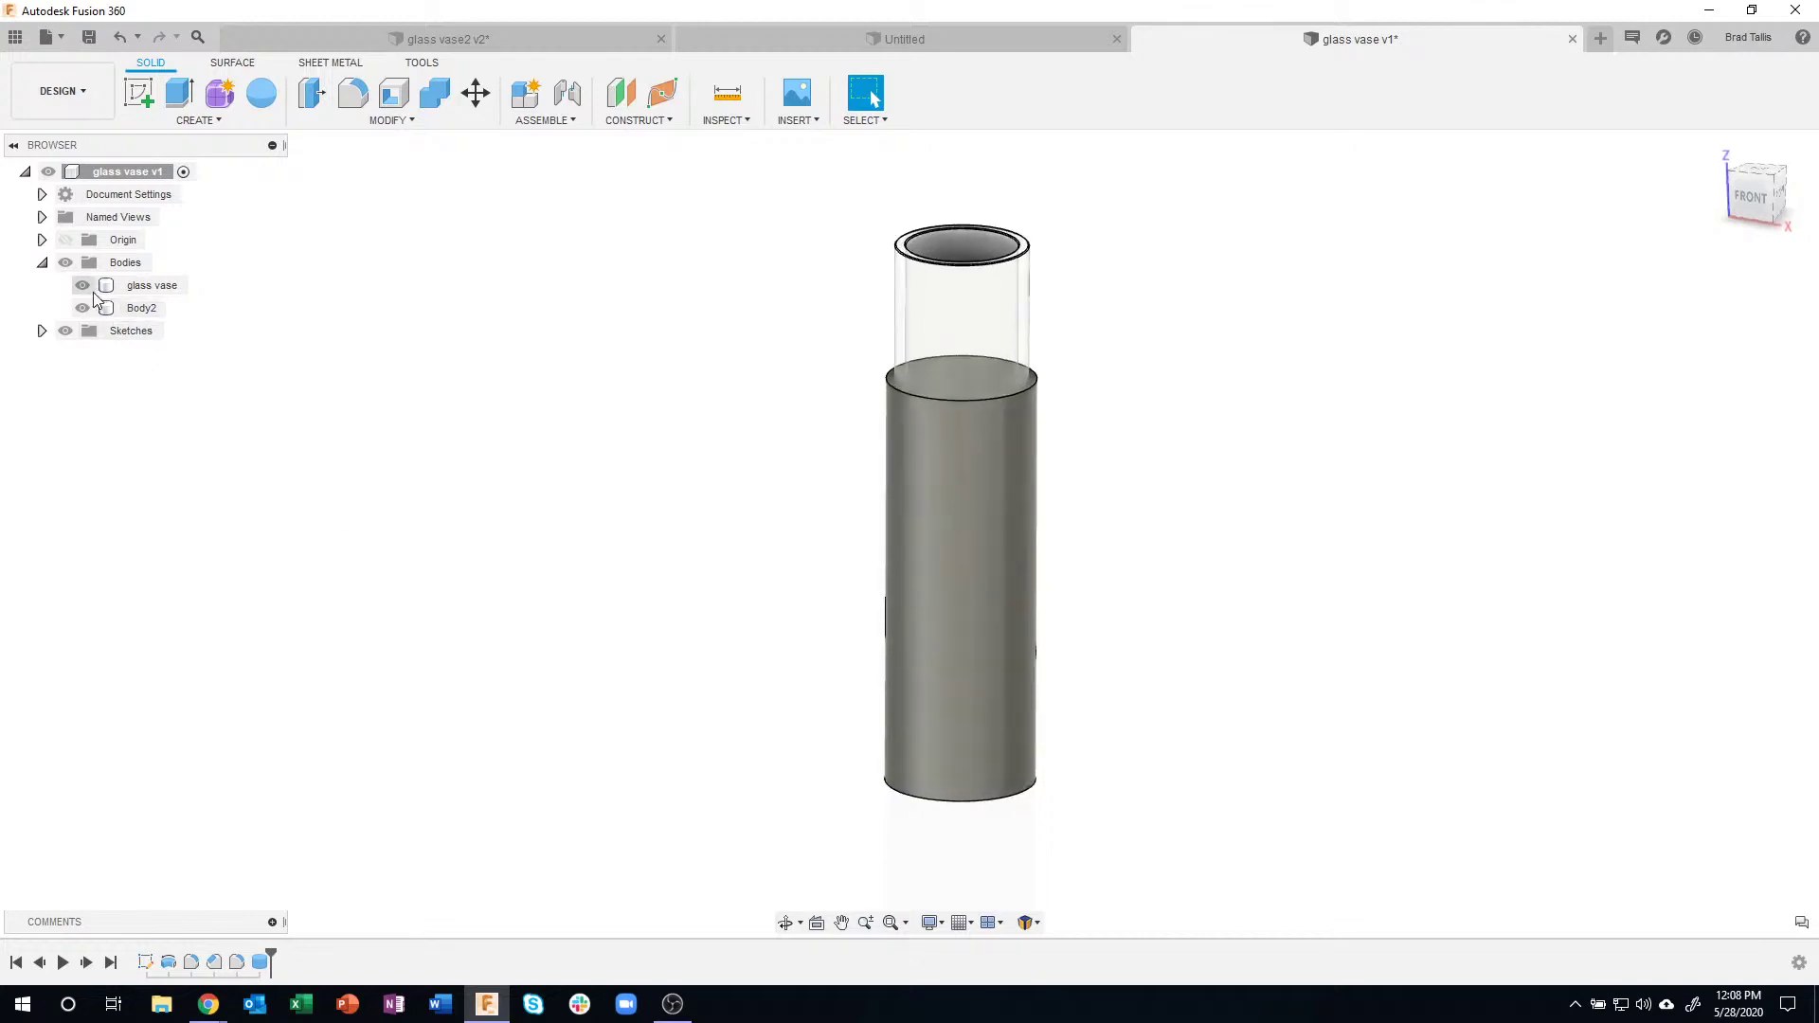
left_click(82, 286)
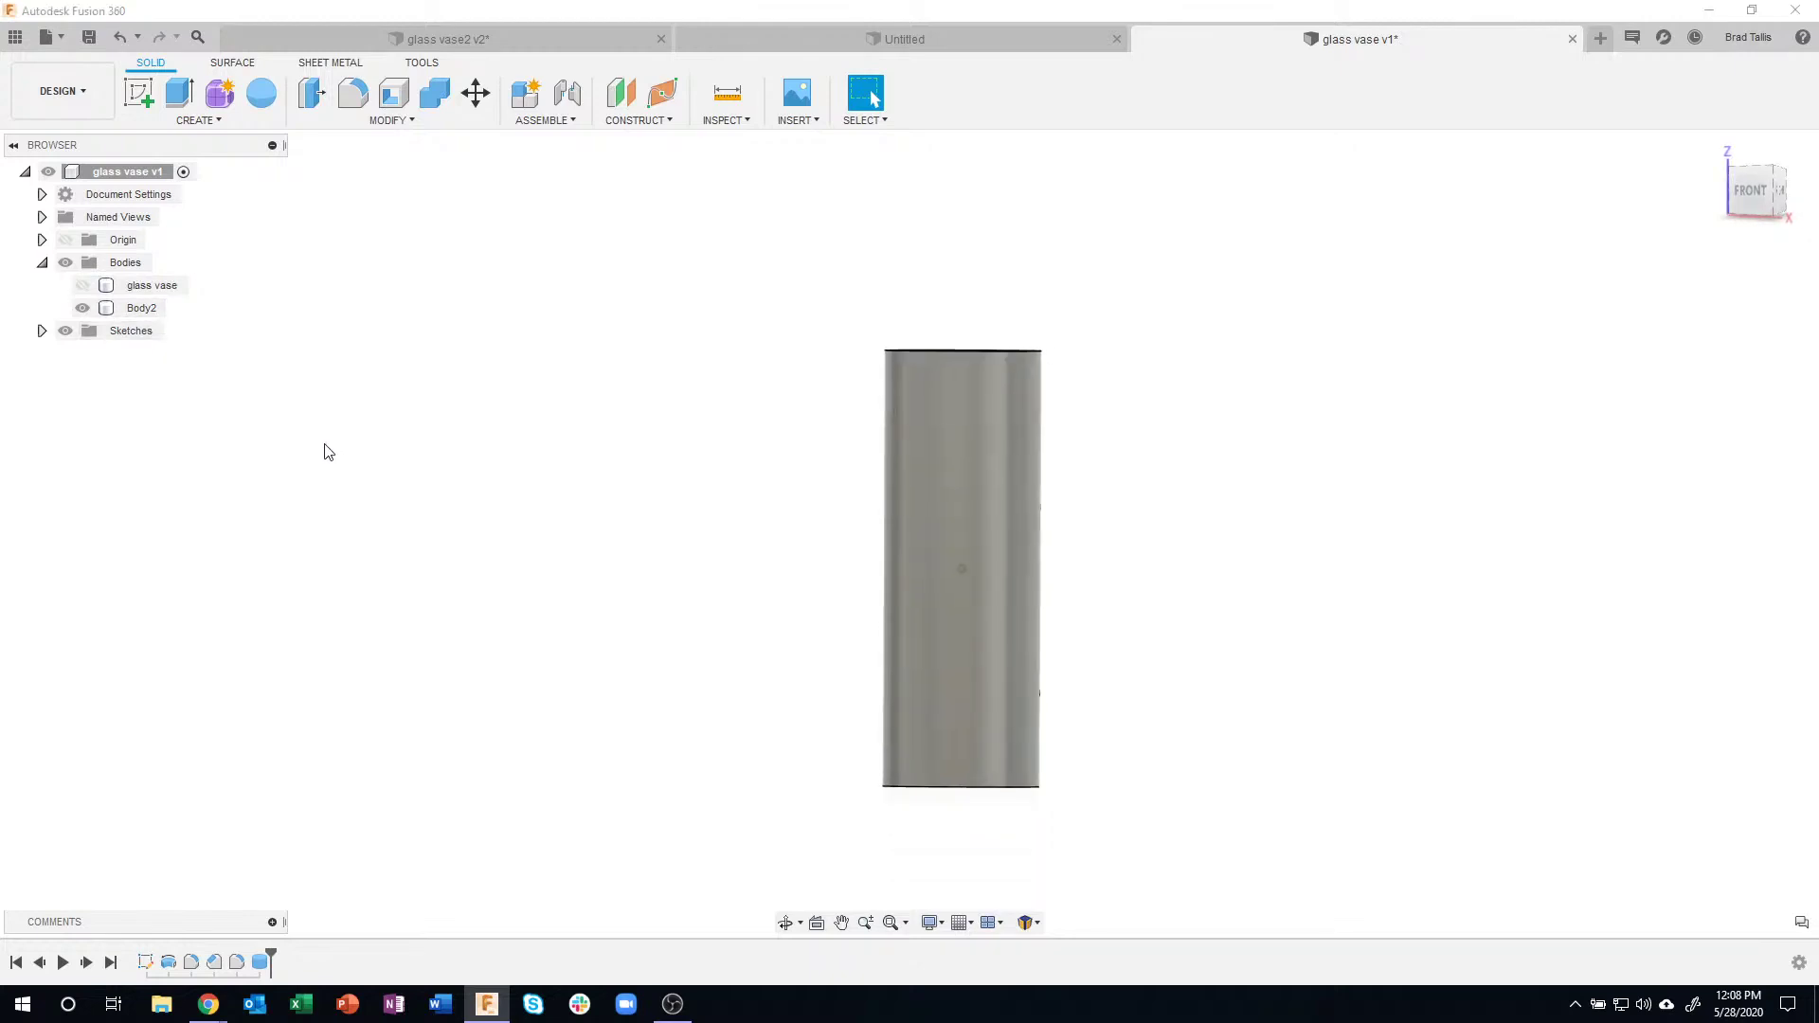
- Start Move/Copy on the cylinder's top face and set the pivot at the centre of that face
left_click(940, 342)
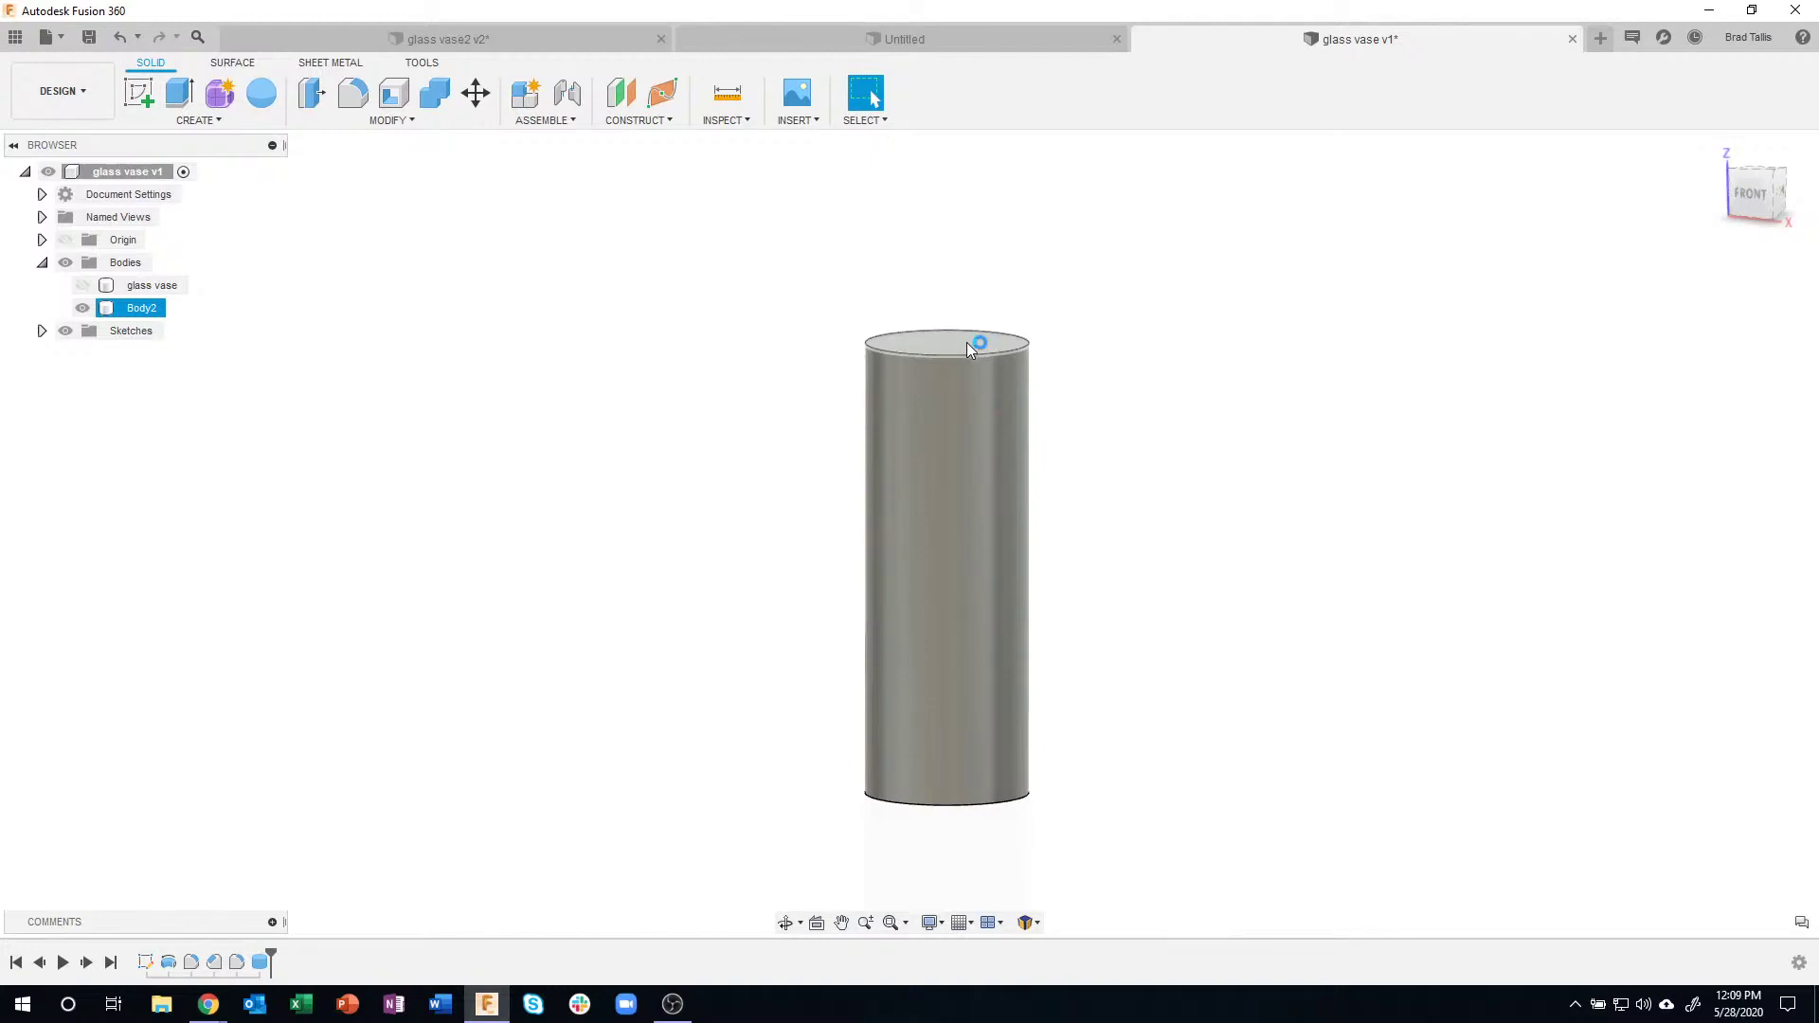
left_click(972, 343)
right_click(968, 346)
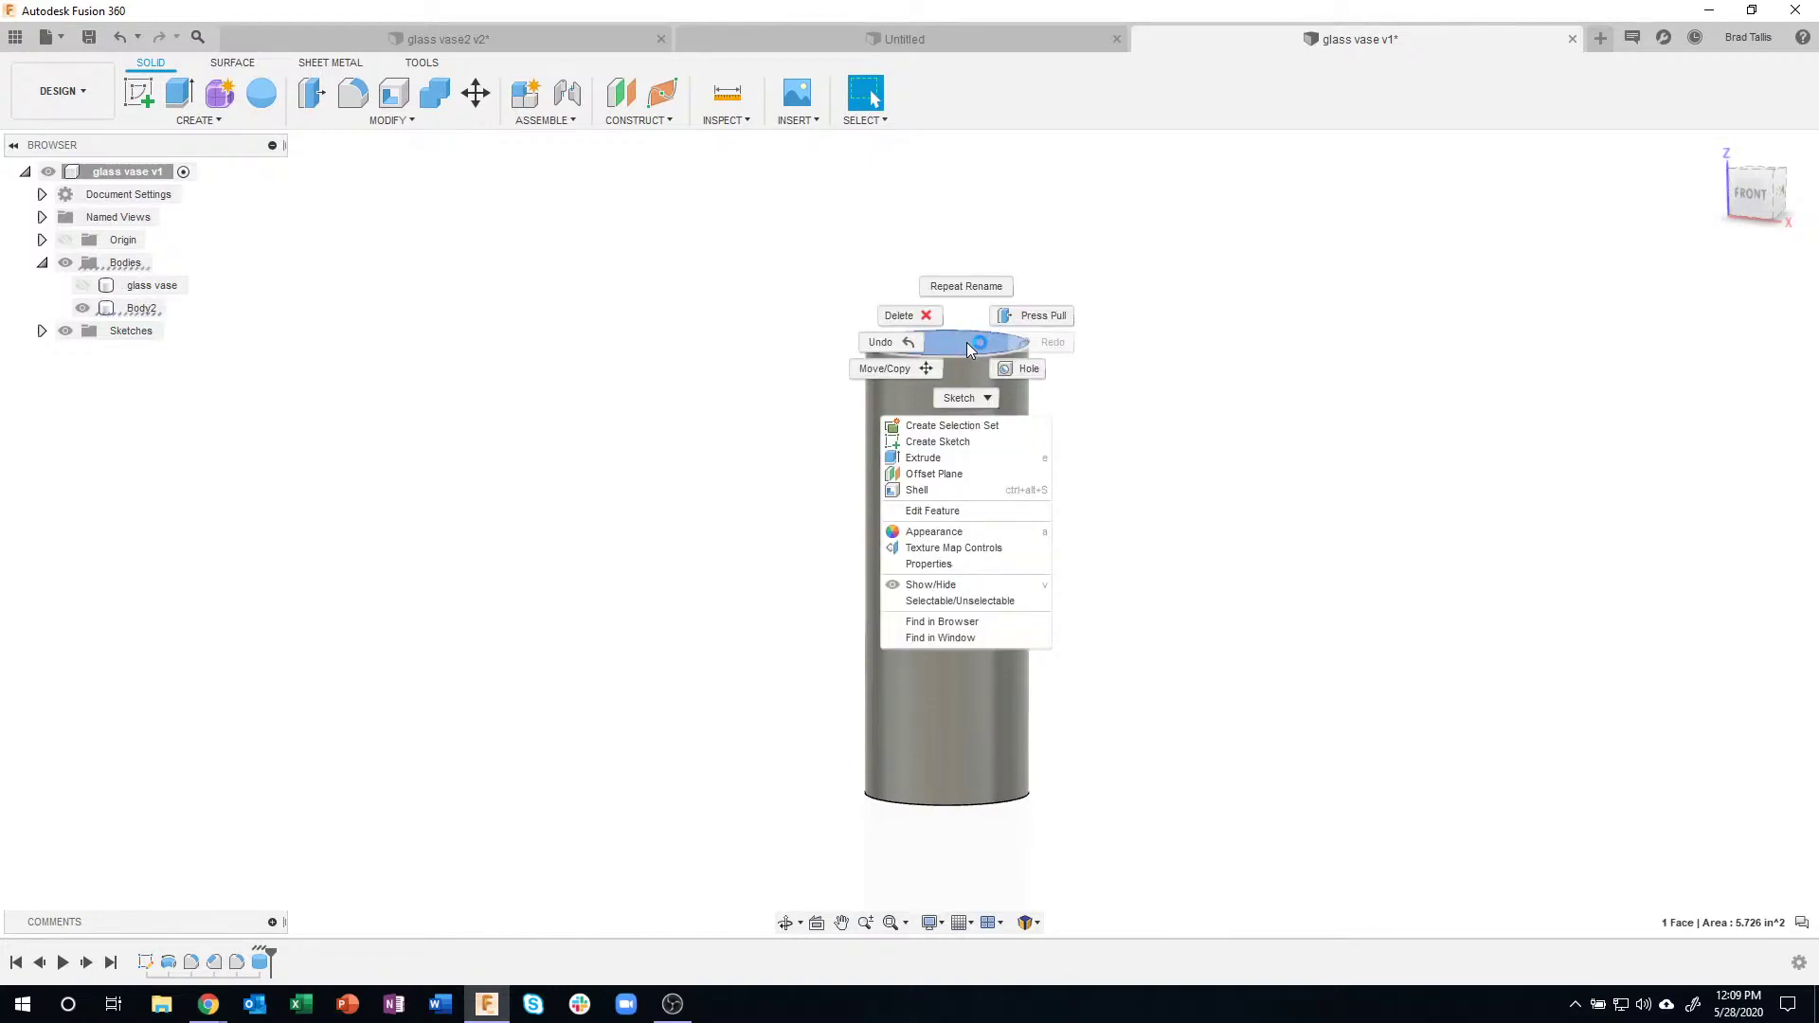
left_click(885, 368)
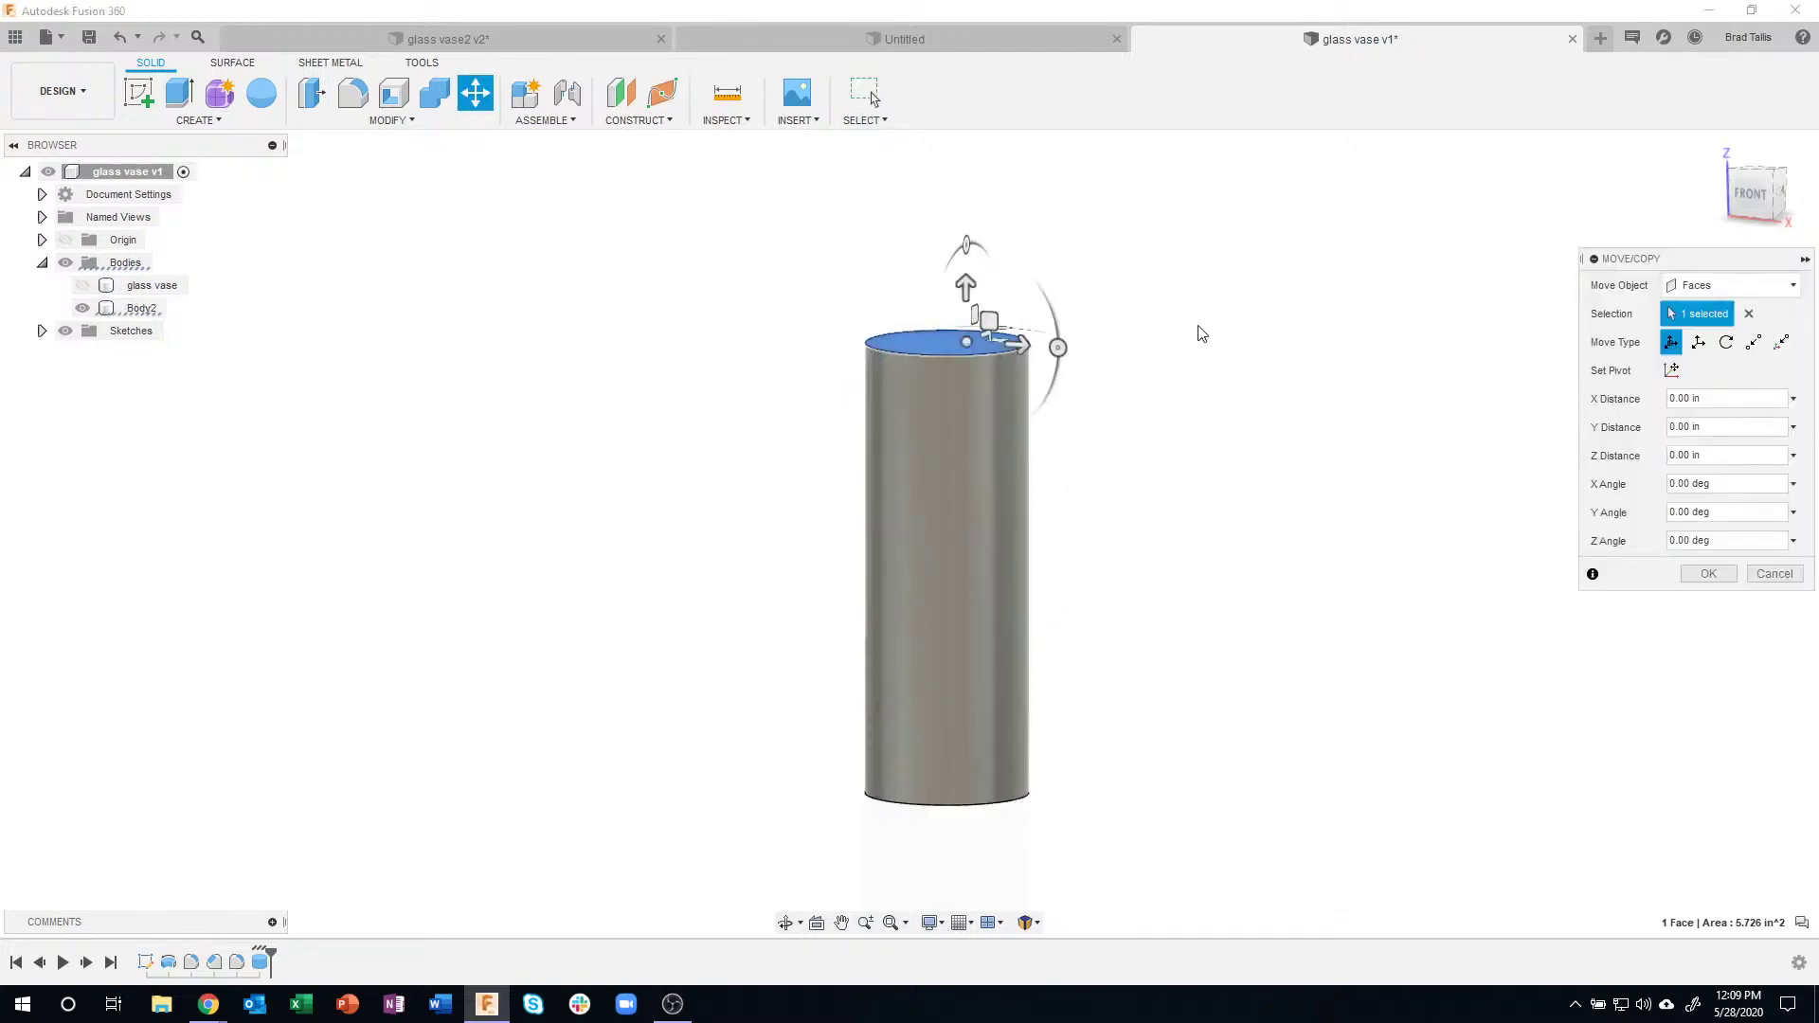
left_click(1751, 195)
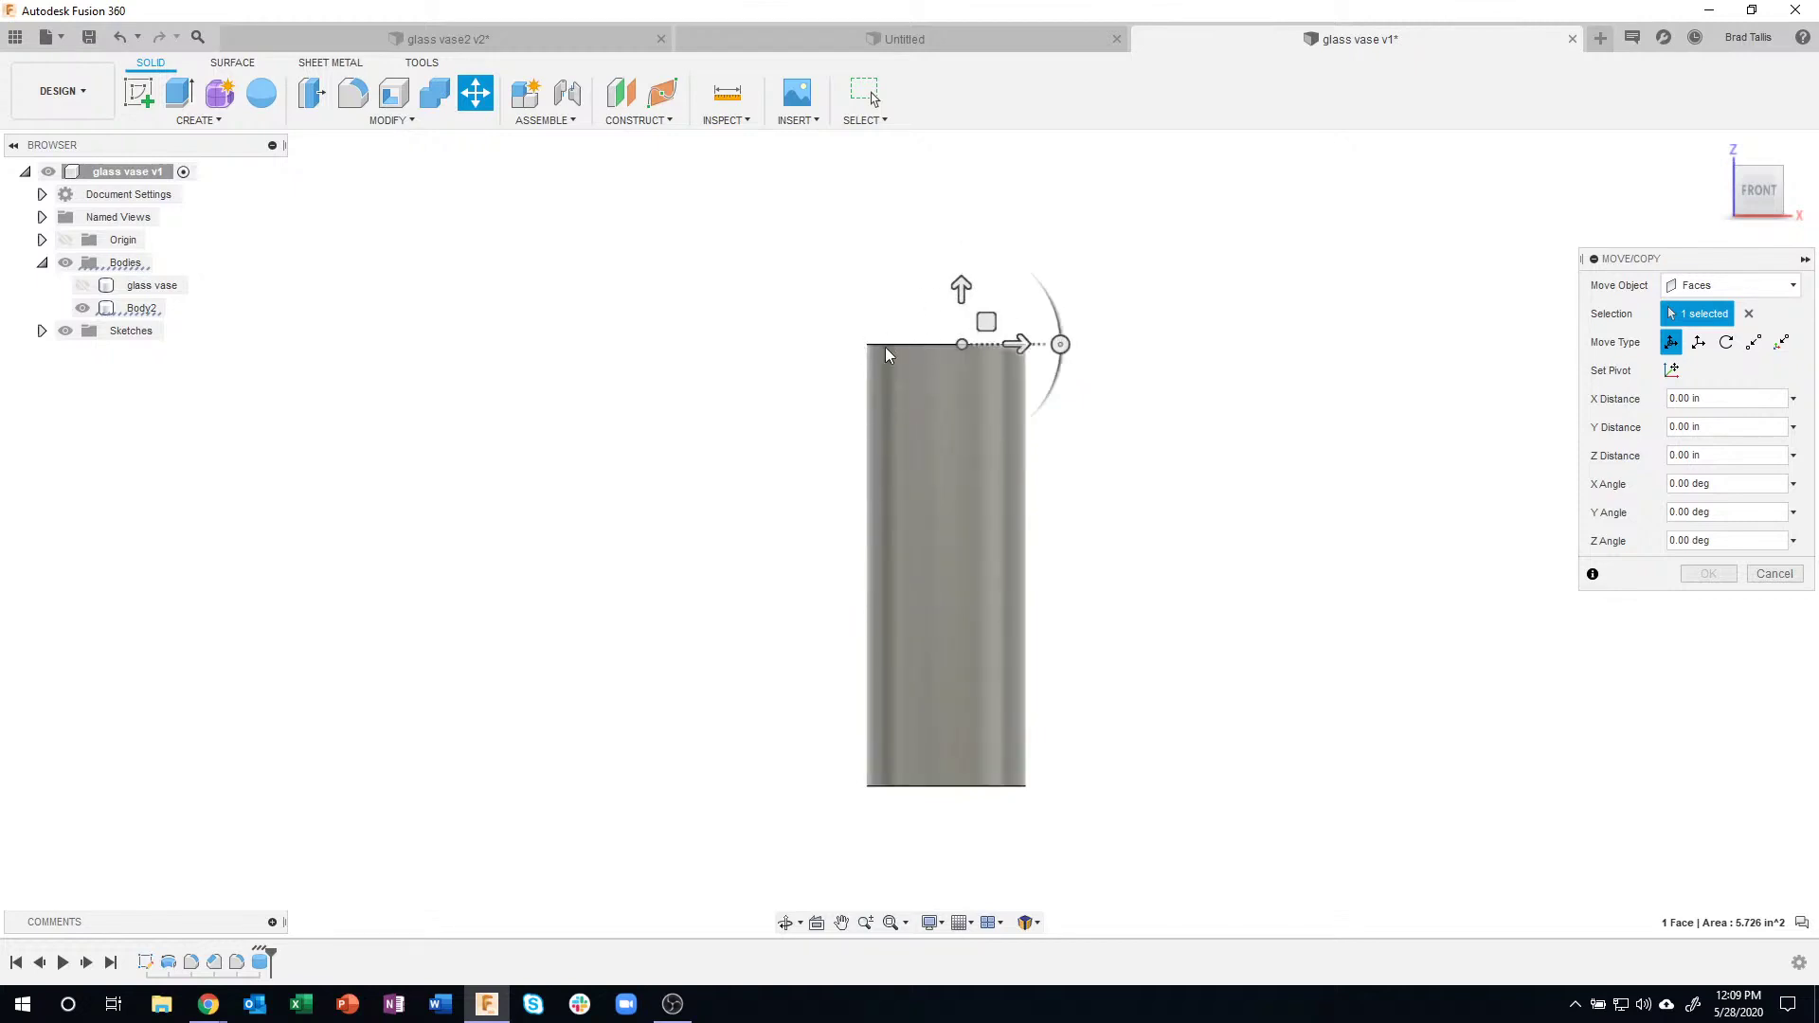
mouse_move(1059, 347)
left_mouse_down()
mouse_move(1048, 410)
mouse_move(1066, 343)
mouse_move(1072, 388)
mouse_move(1049, 388)
mouse_move(1061, 344)
left_mouse_up()
type("30")
key("Return")
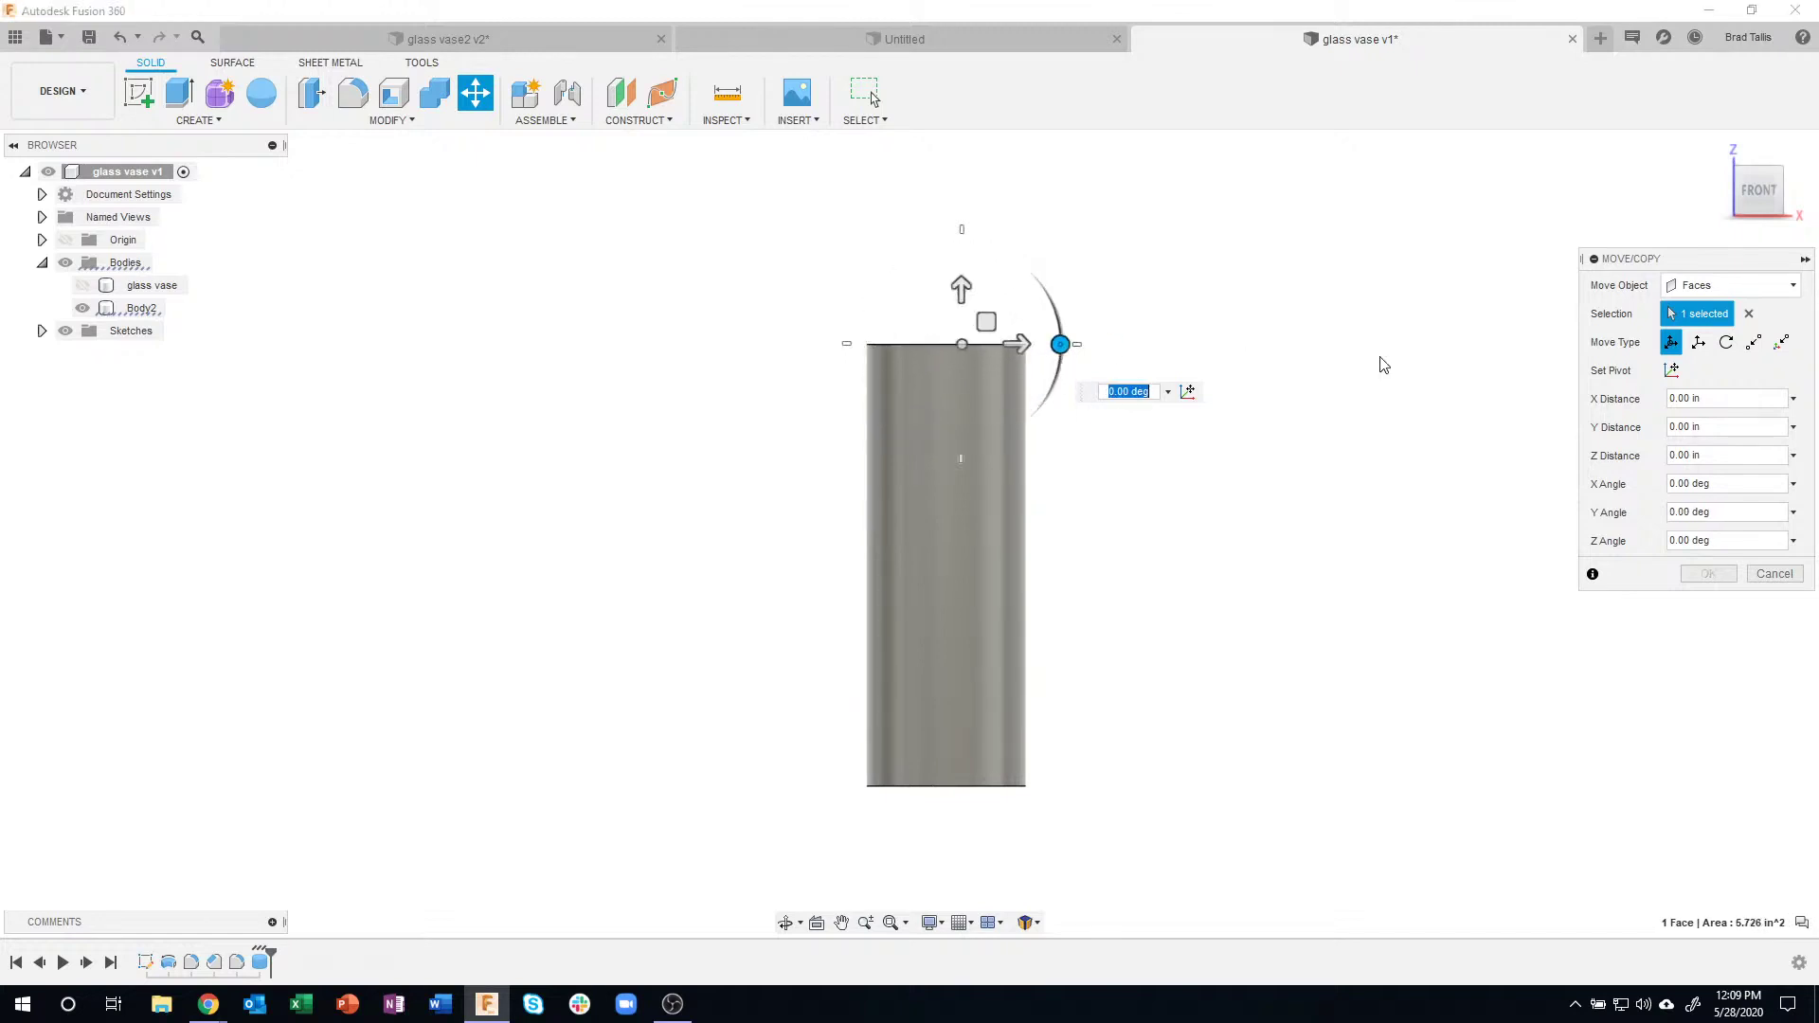
left_click(1673, 371)
left_click(941, 349)
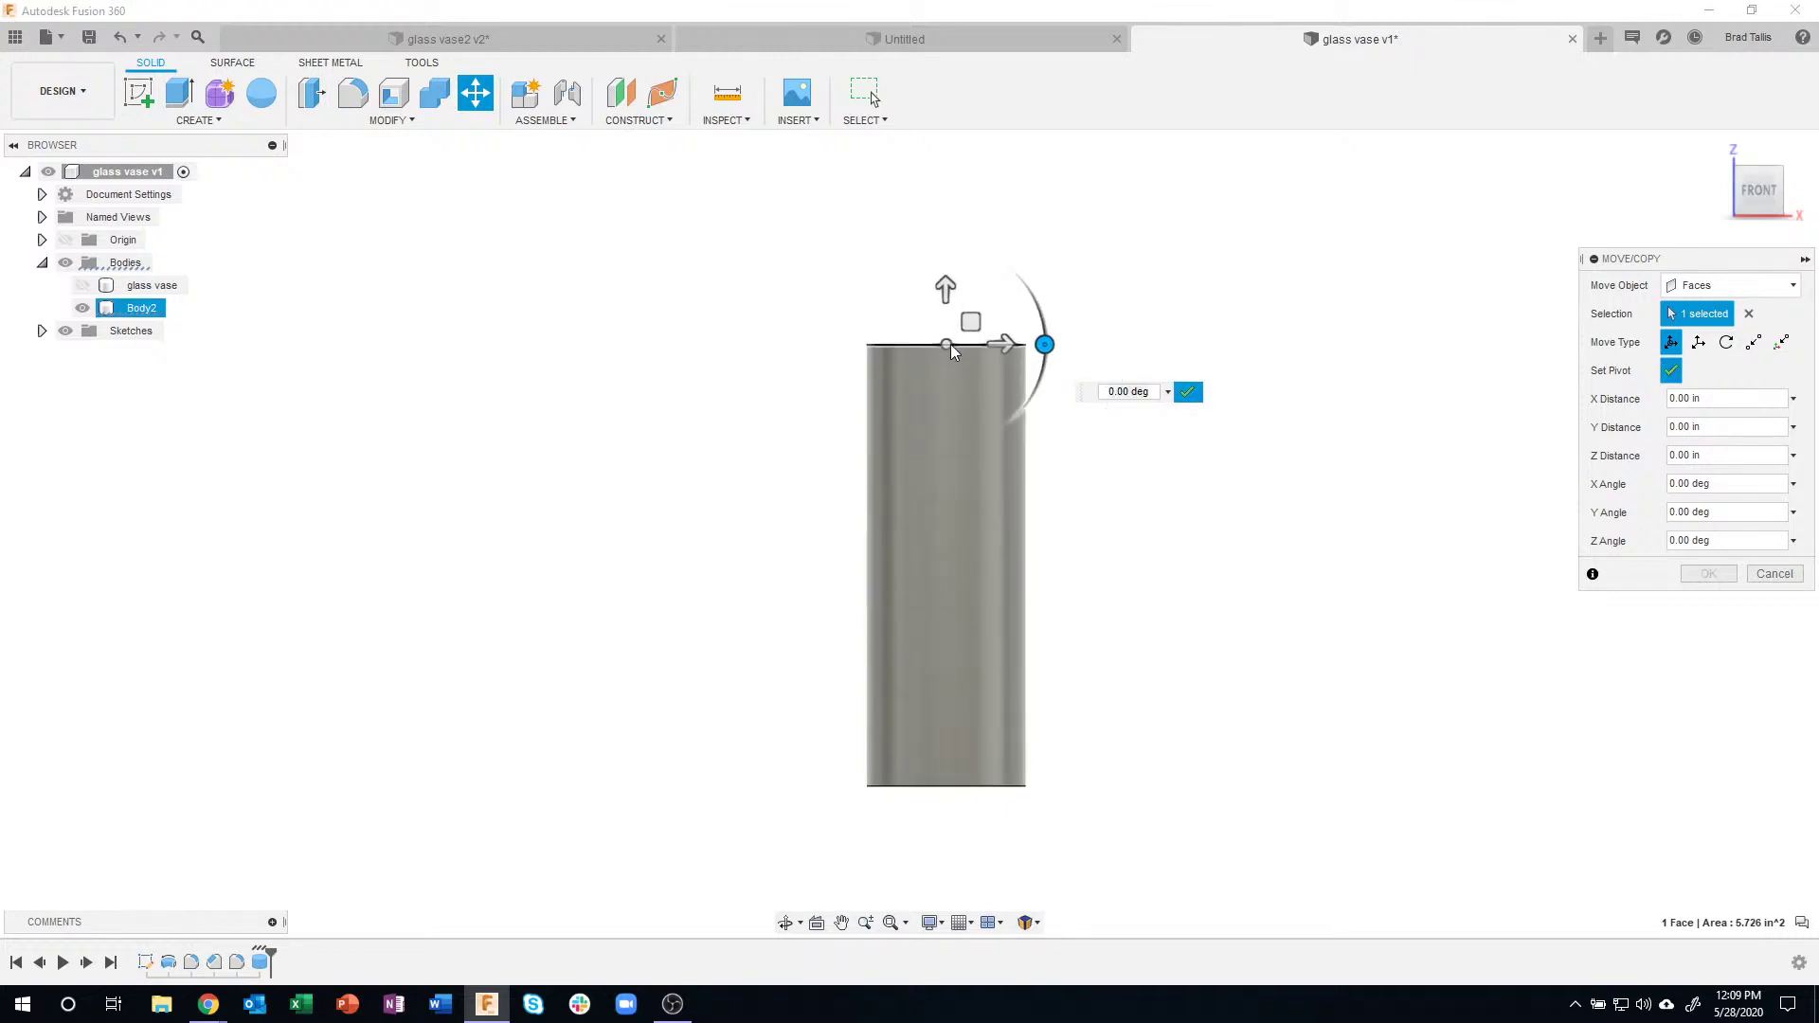
left_click(953, 350)
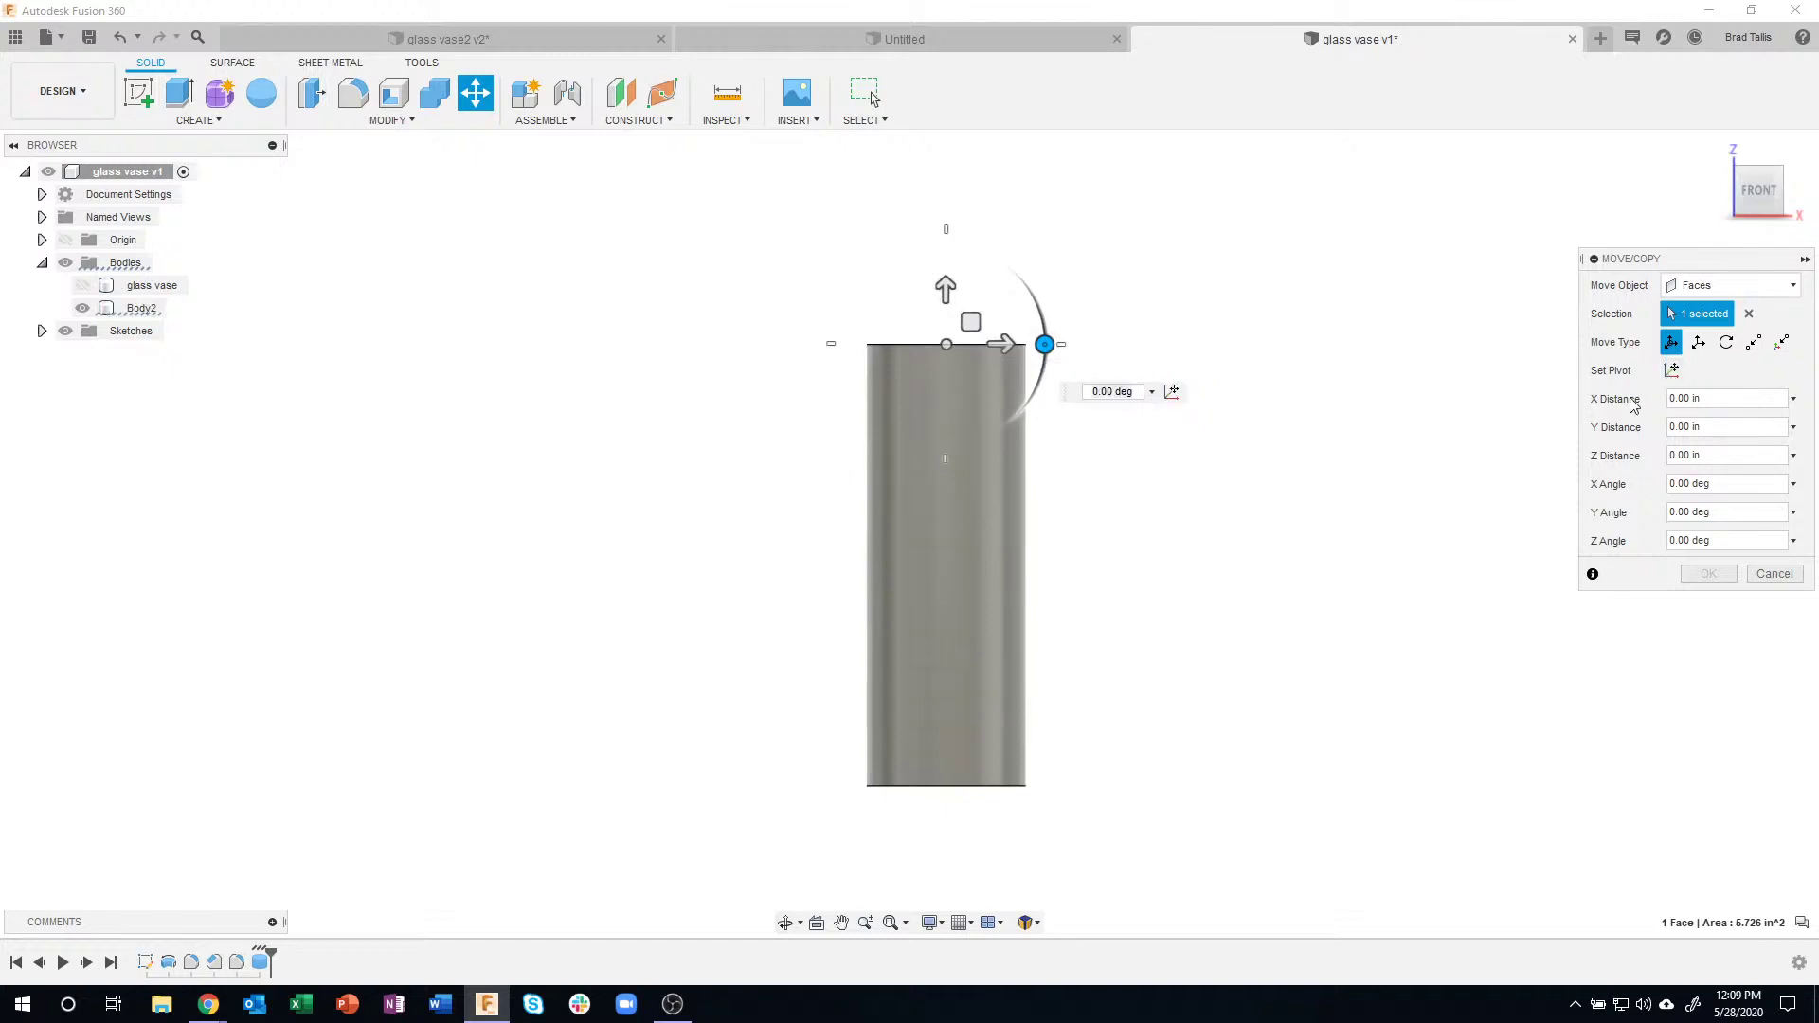
- Rotate the cylinder's top face 35 degrees about the Y axis to give it a slanted top
left_click_drag(1045, 345, 1105, 430)
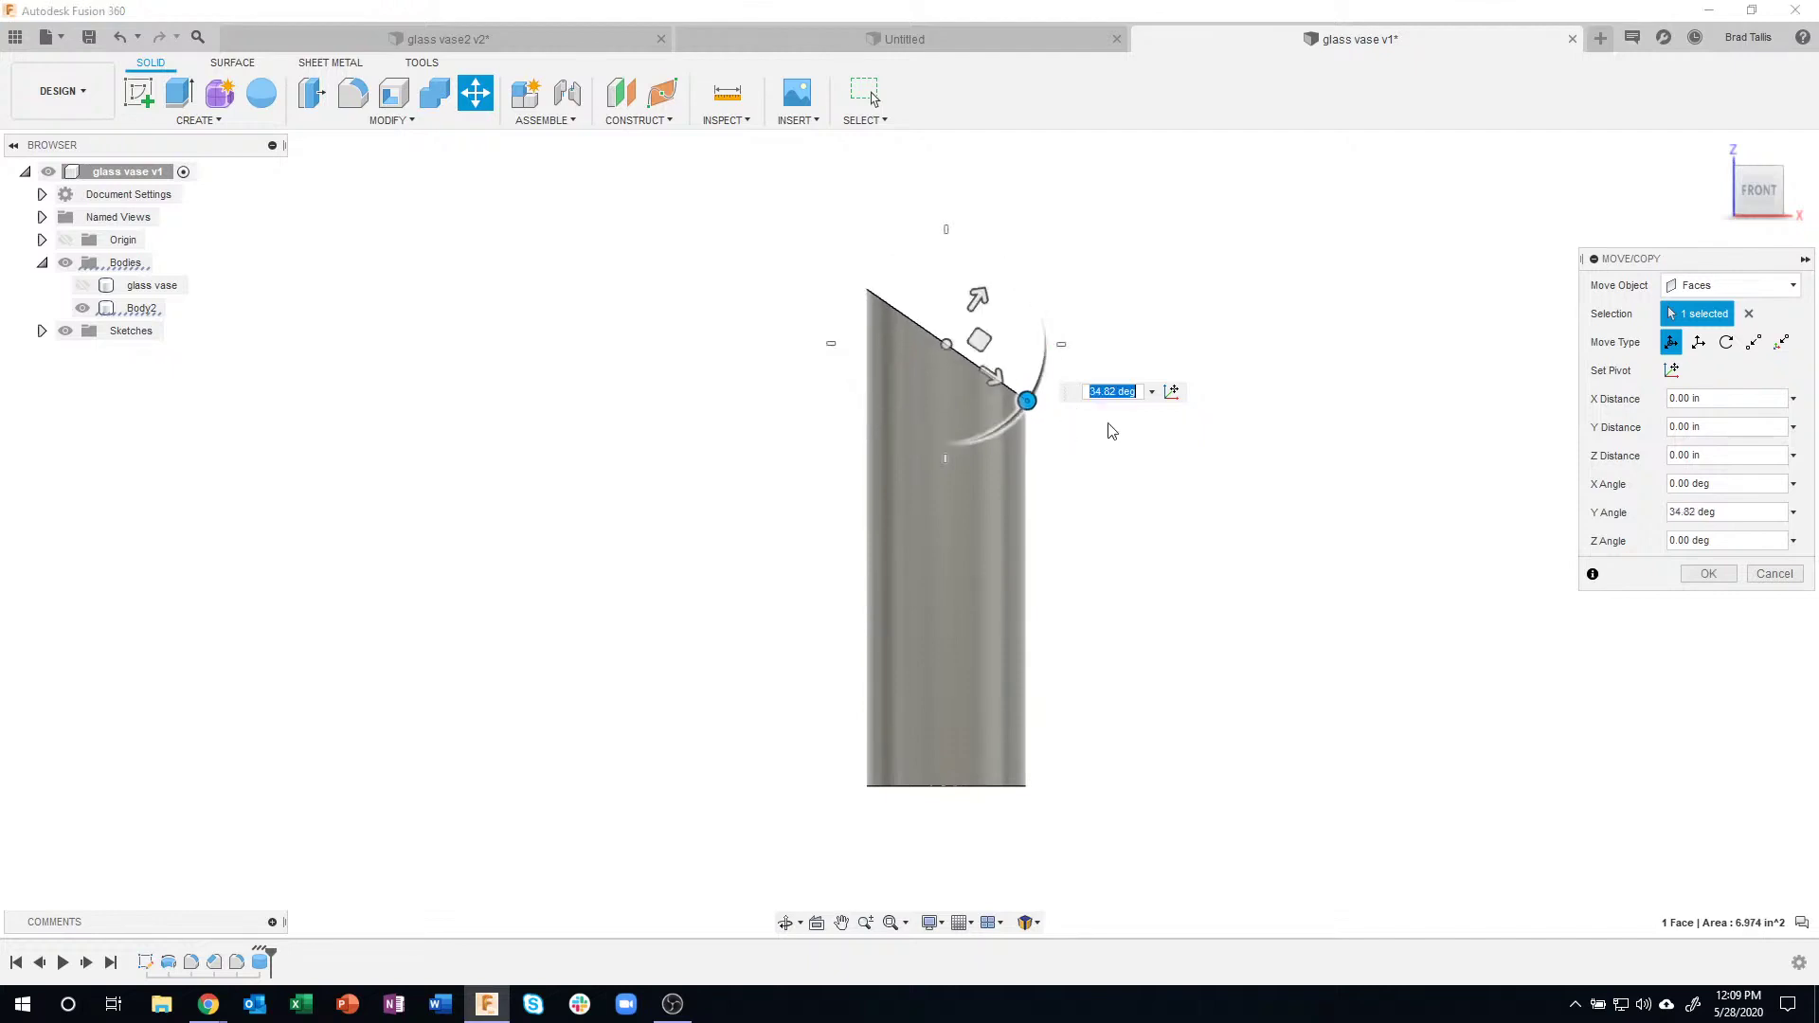
type("35")
key("Return")
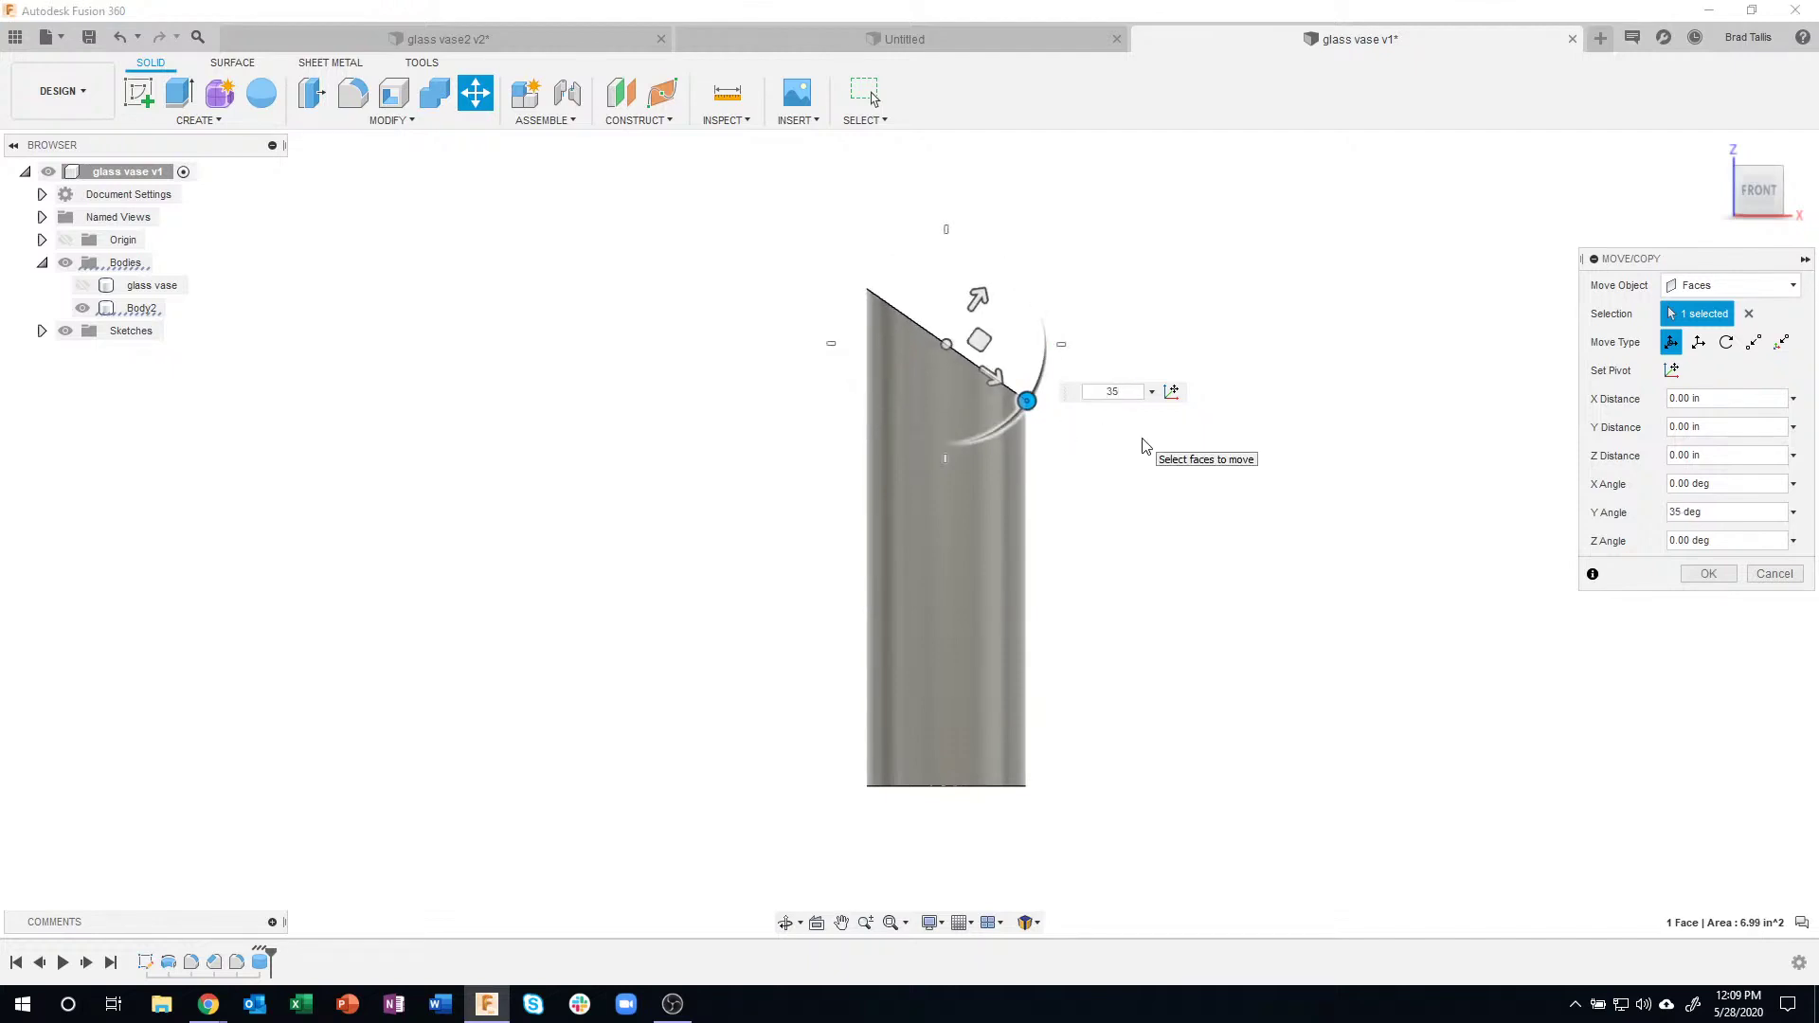
left_click(1705, 586)
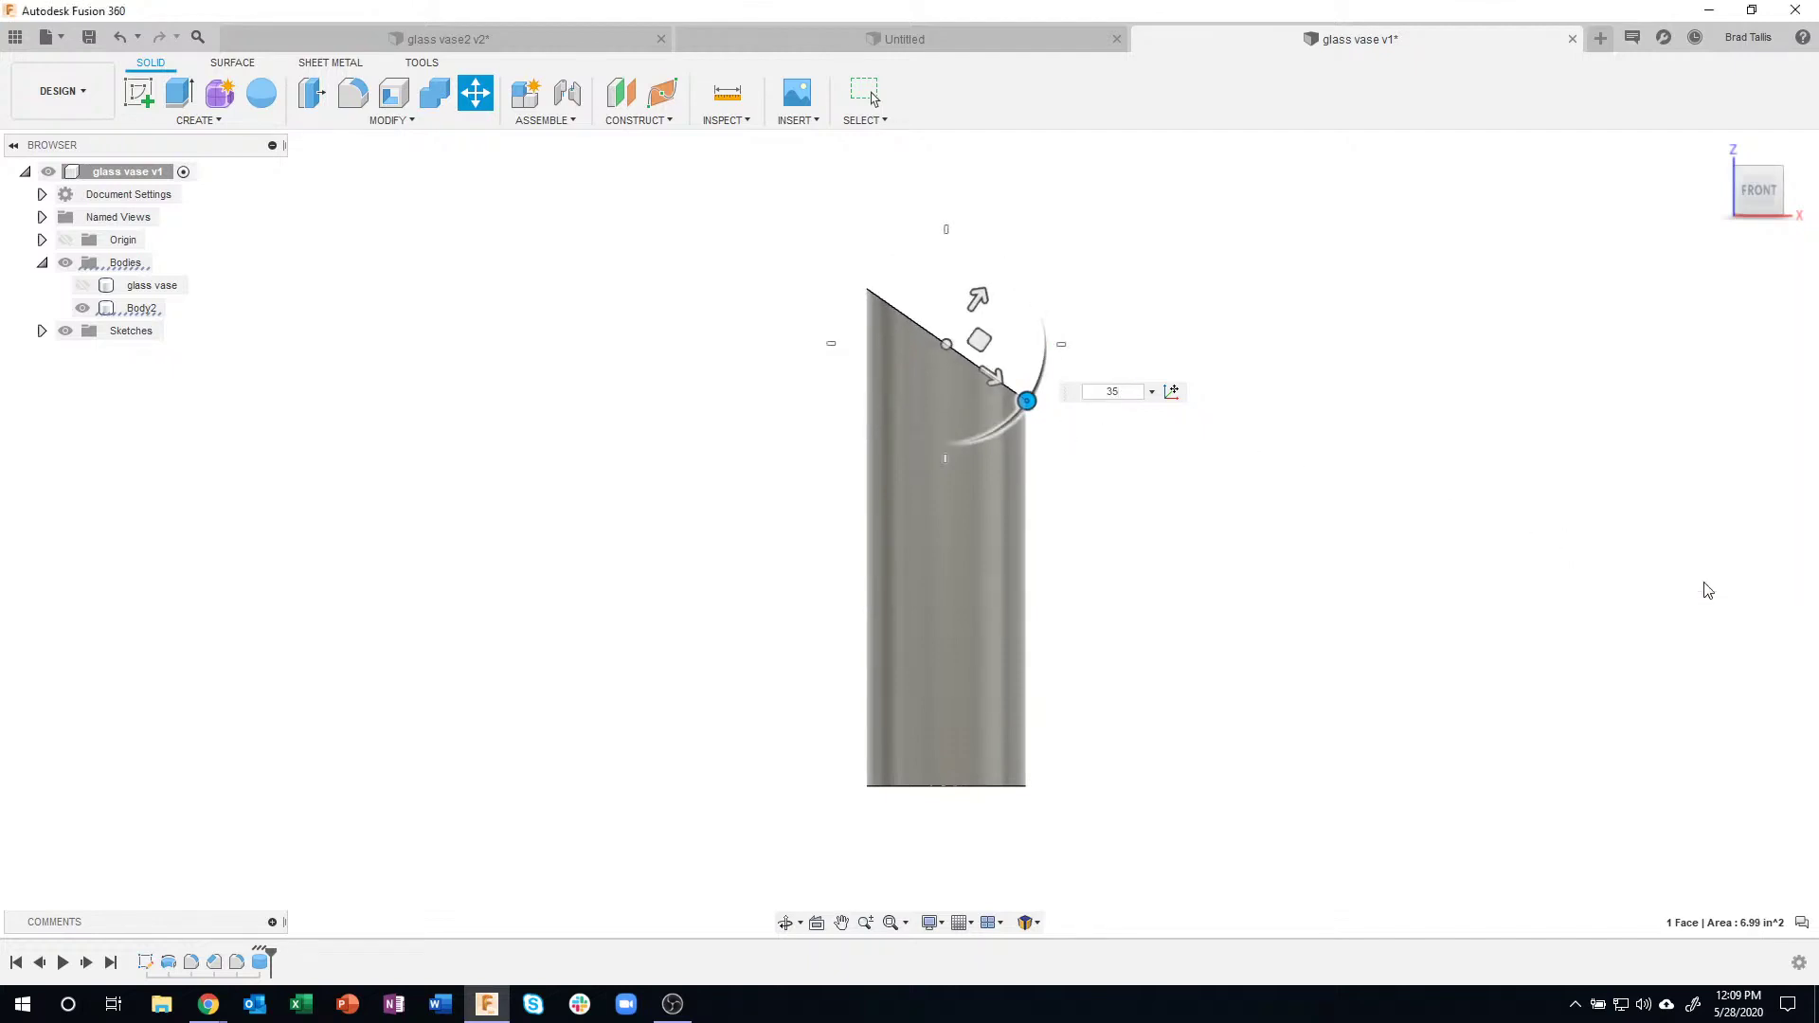
- Inspect the slanted cylinder and open its face move feature for review, closing it without changes
middle_click_drag(1323, 537, 1158, 418, "shift")
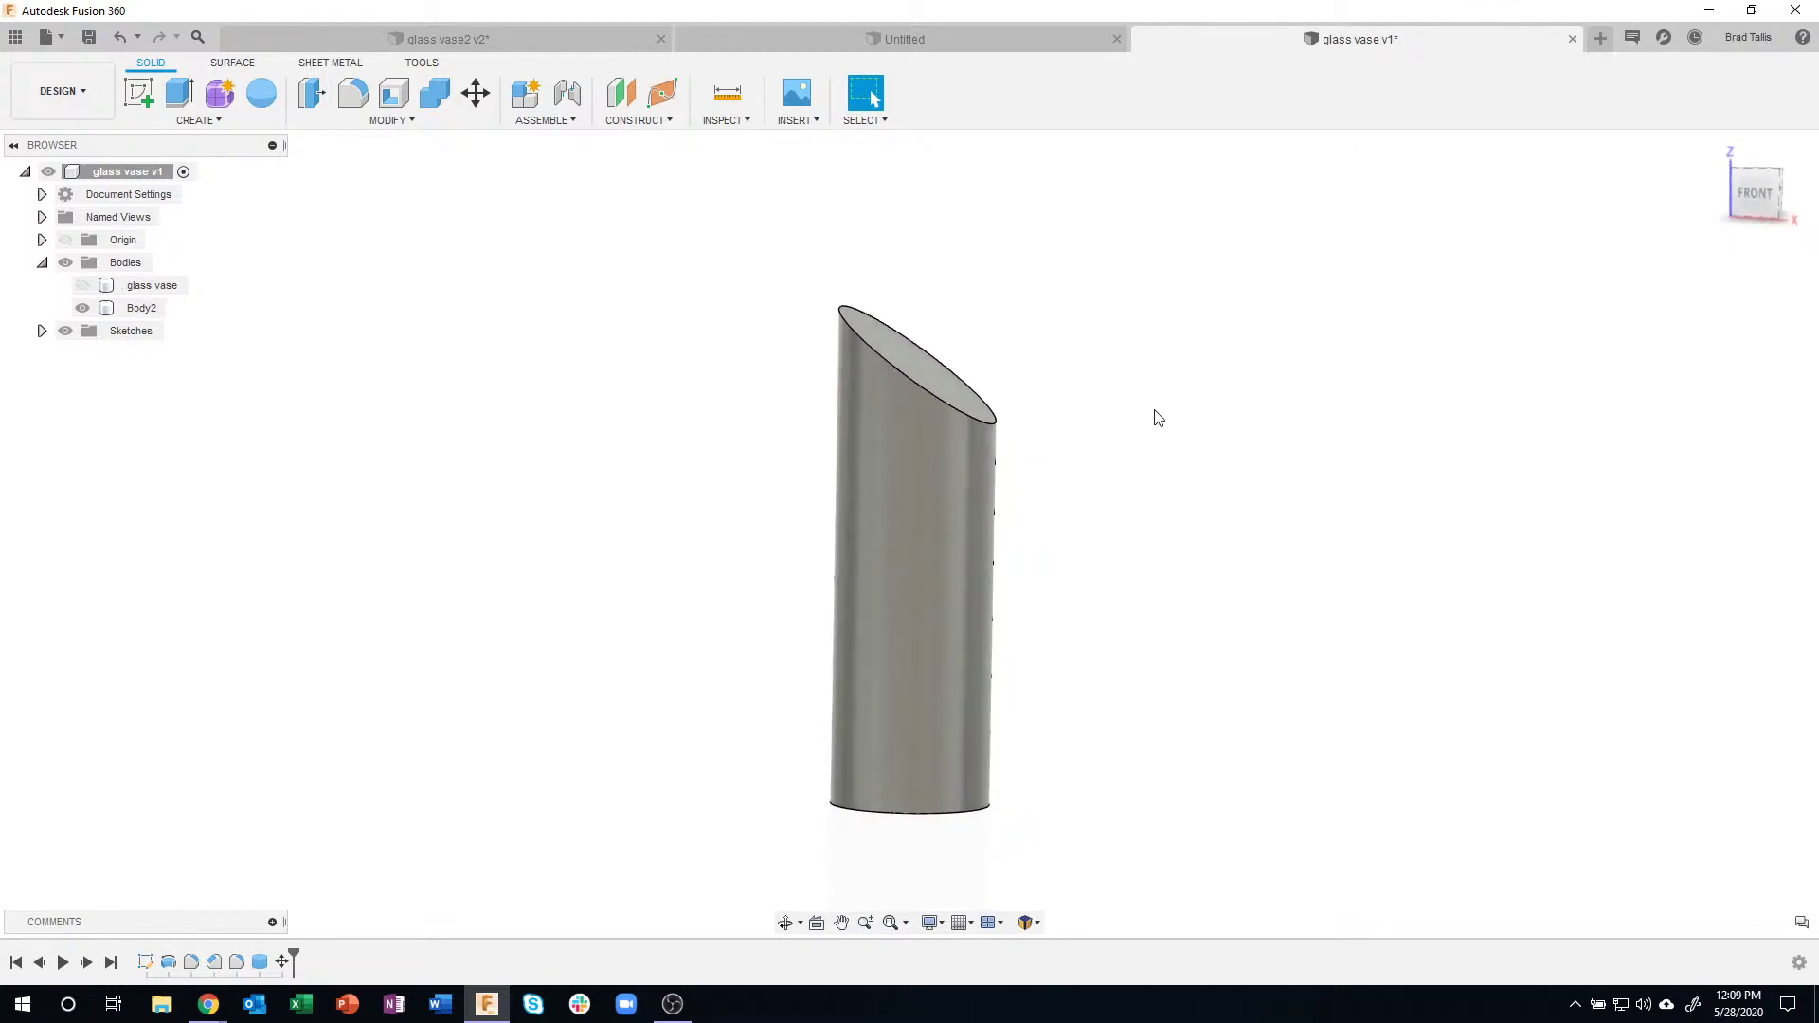
middle_click_drag(1001, 369, 925, 404, "shift")
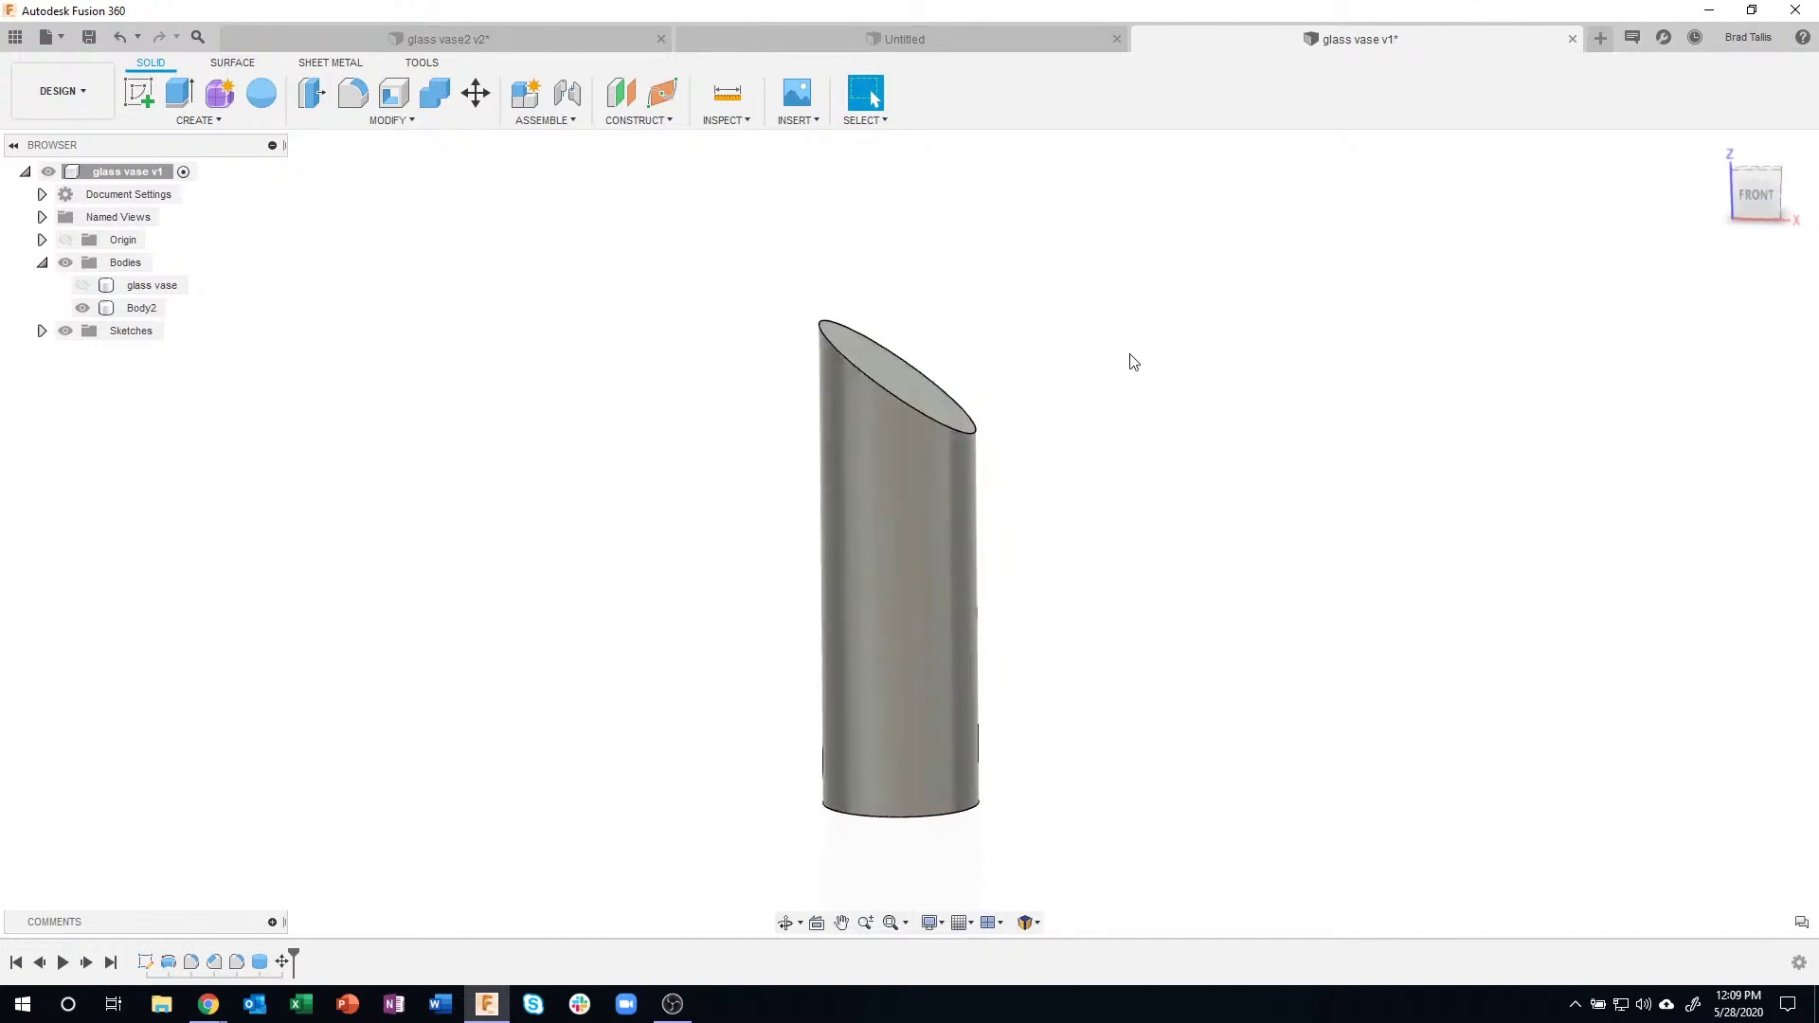
middle_click_drag(1179, 362, 1192, 402, "shift")
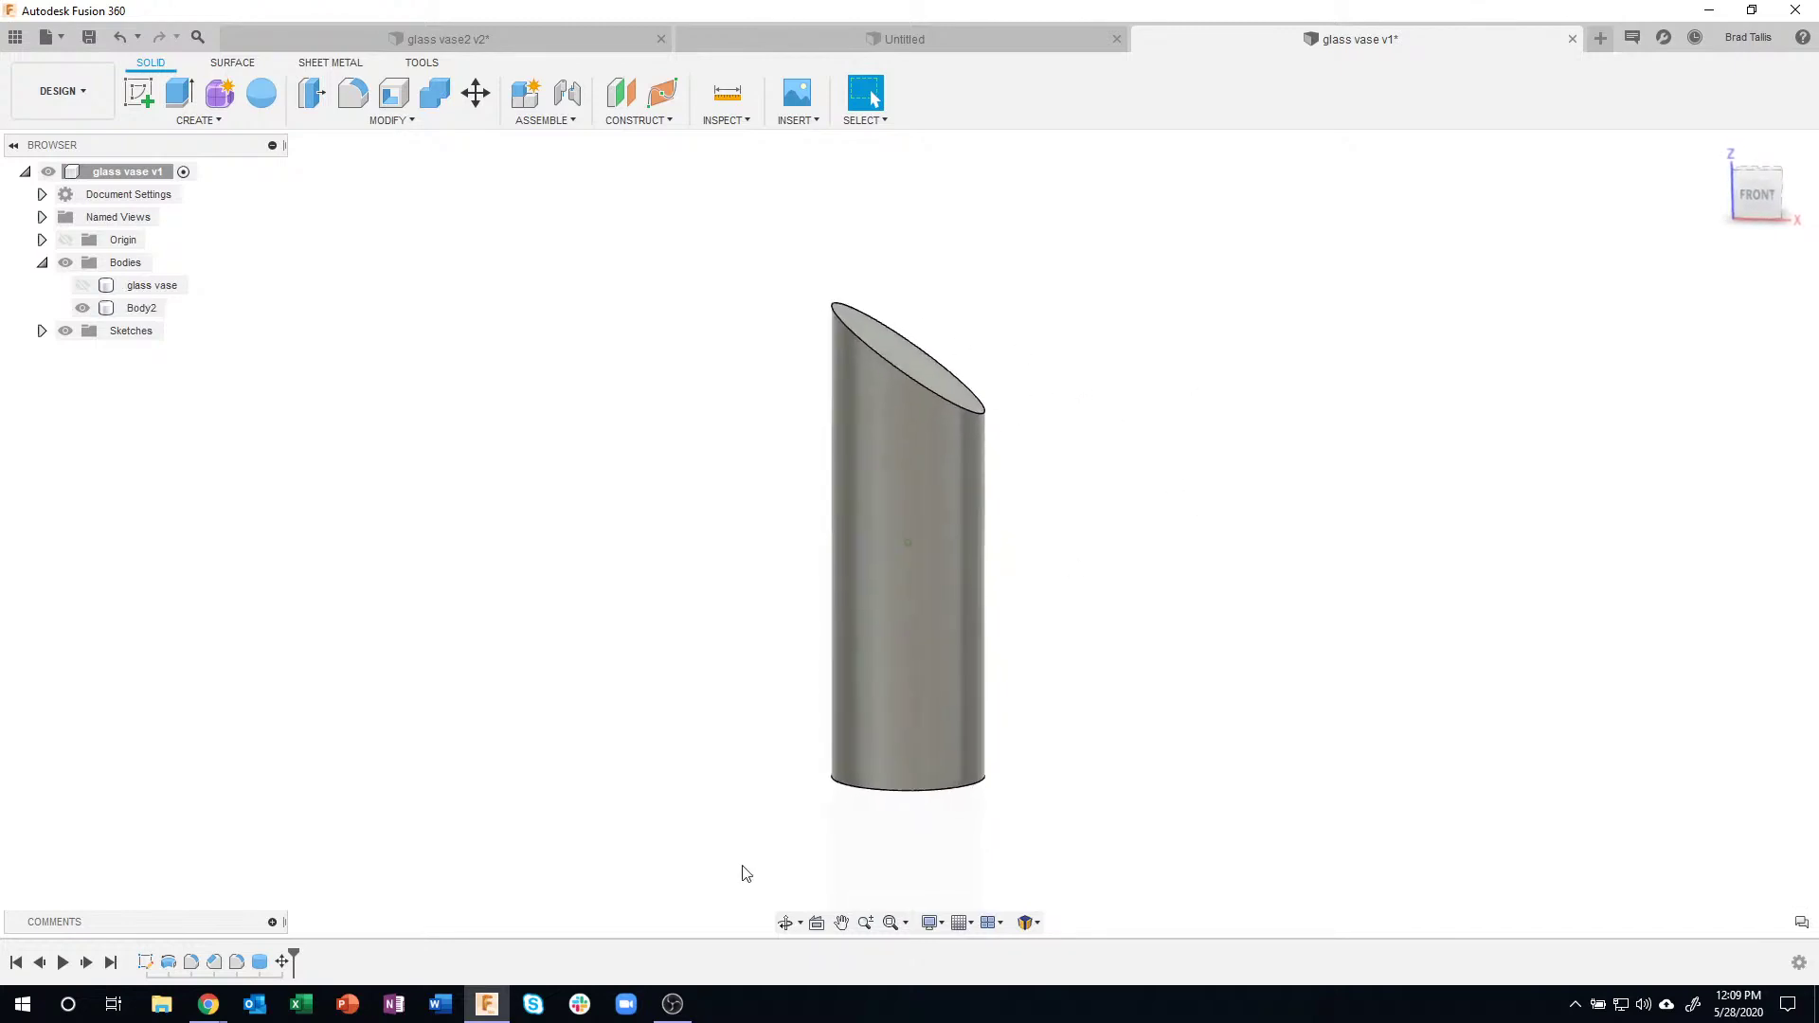
double_click(284, 966)
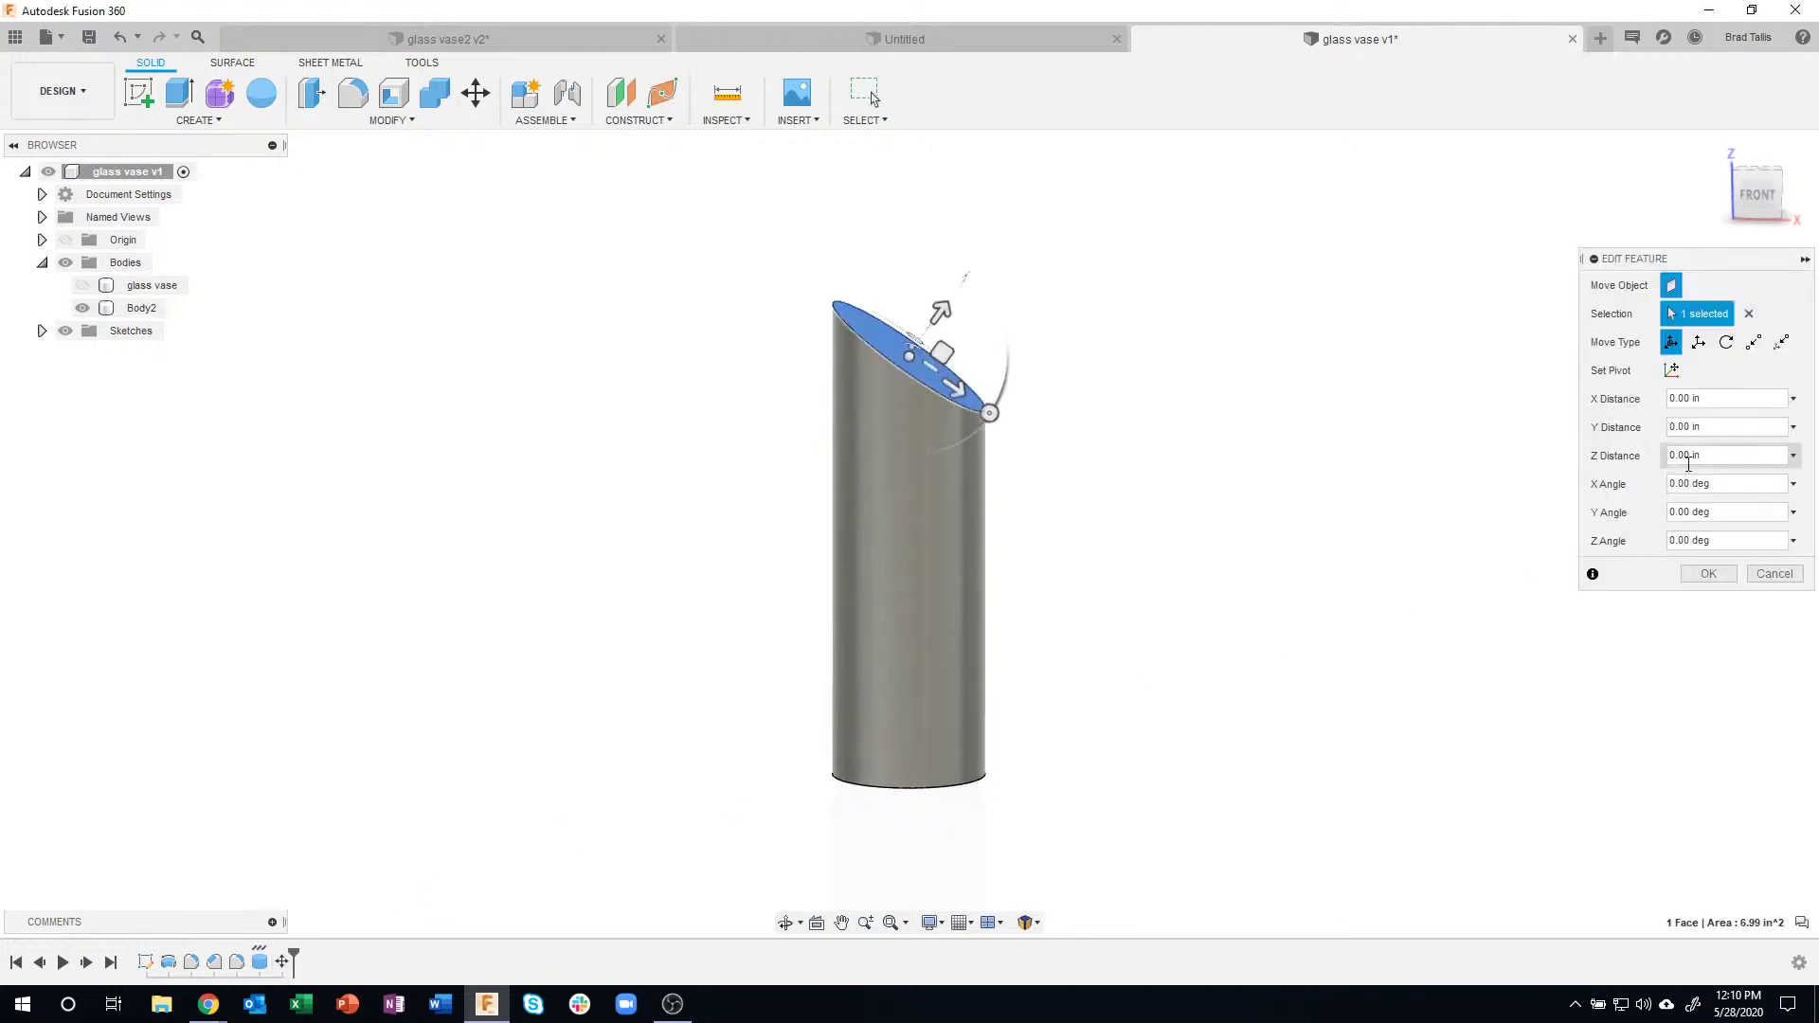
left_click(1774, 573)
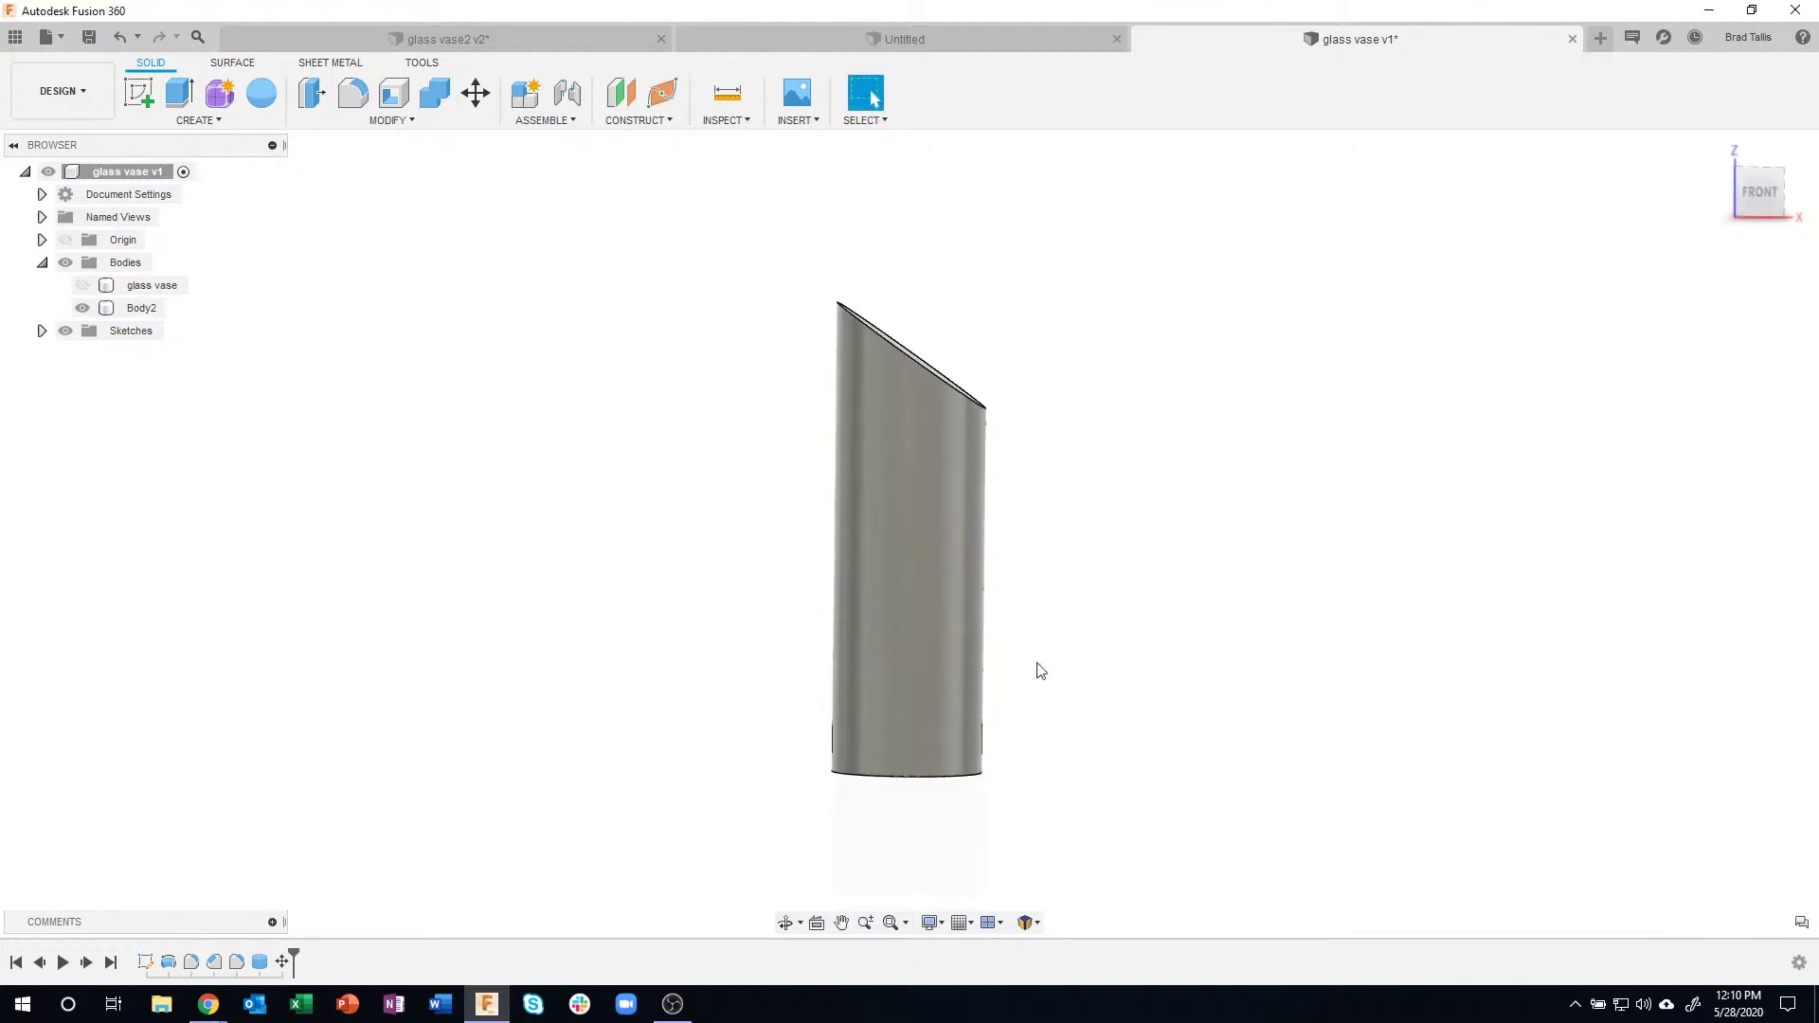
- Show the glass vase body to compare it with the slanted cylinder, and hide it again
left_click(83, 285)
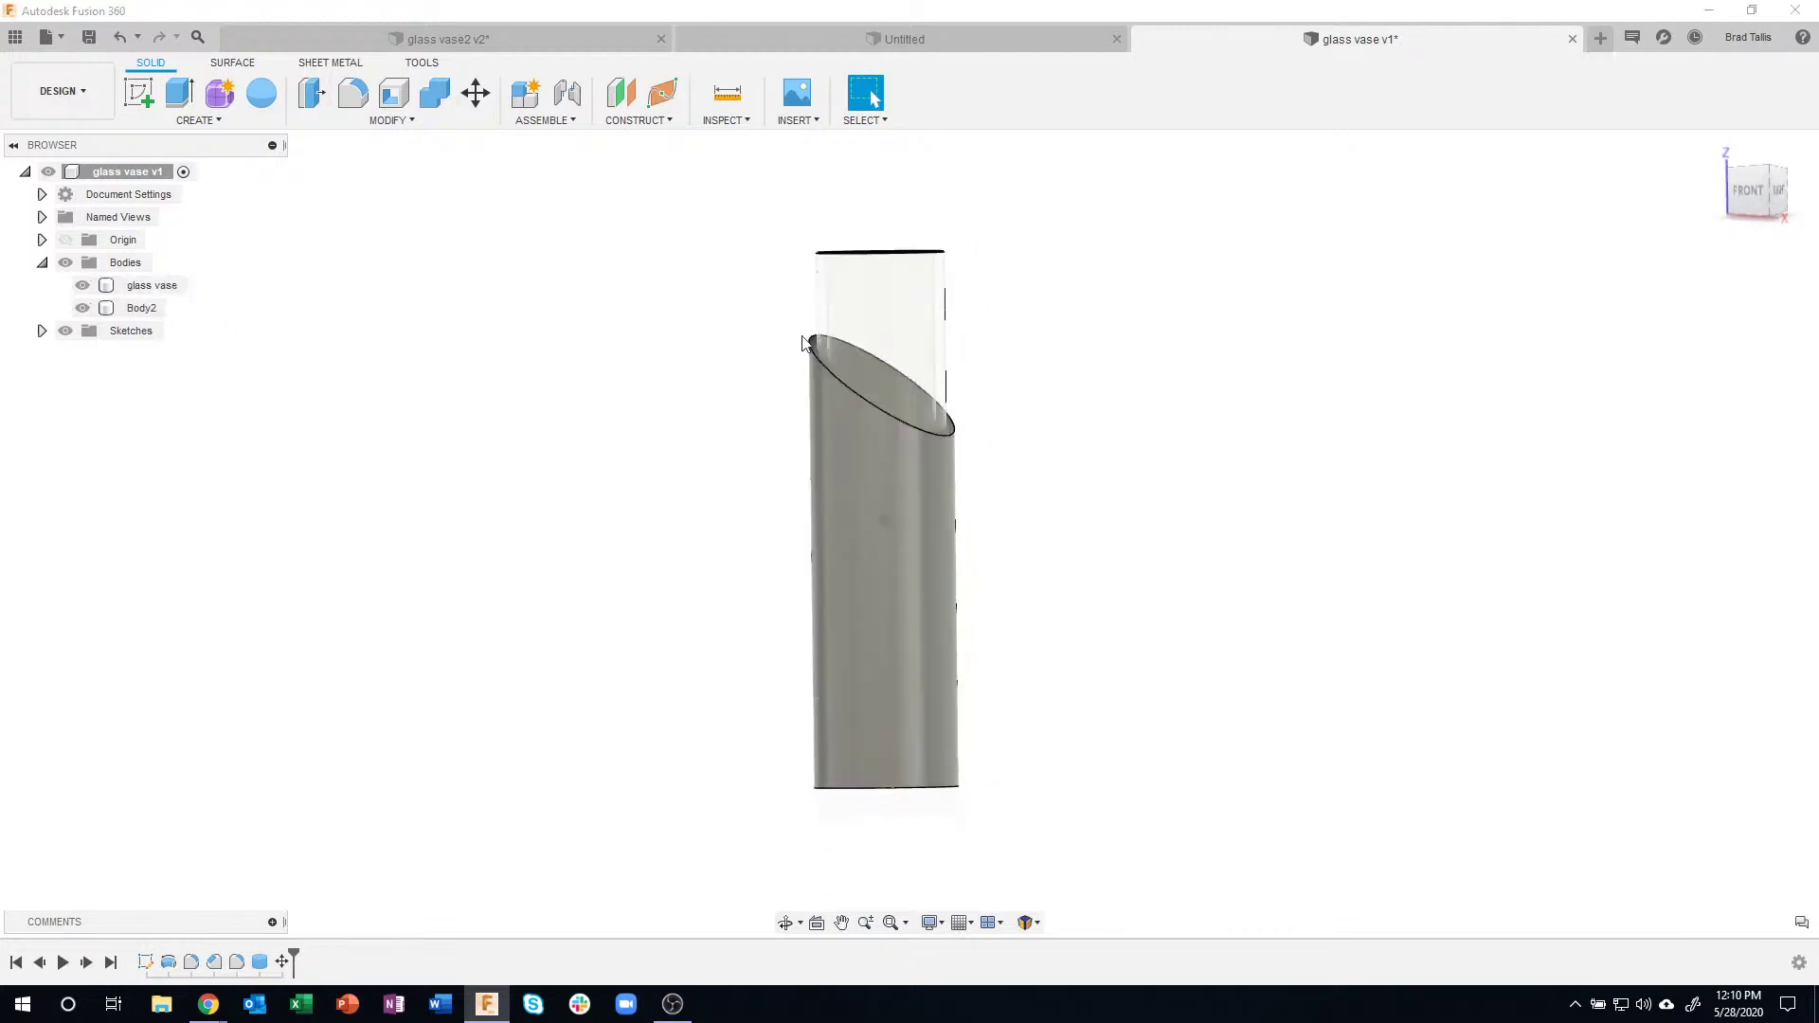
left_click(902, 377)
left_click(82, 285)
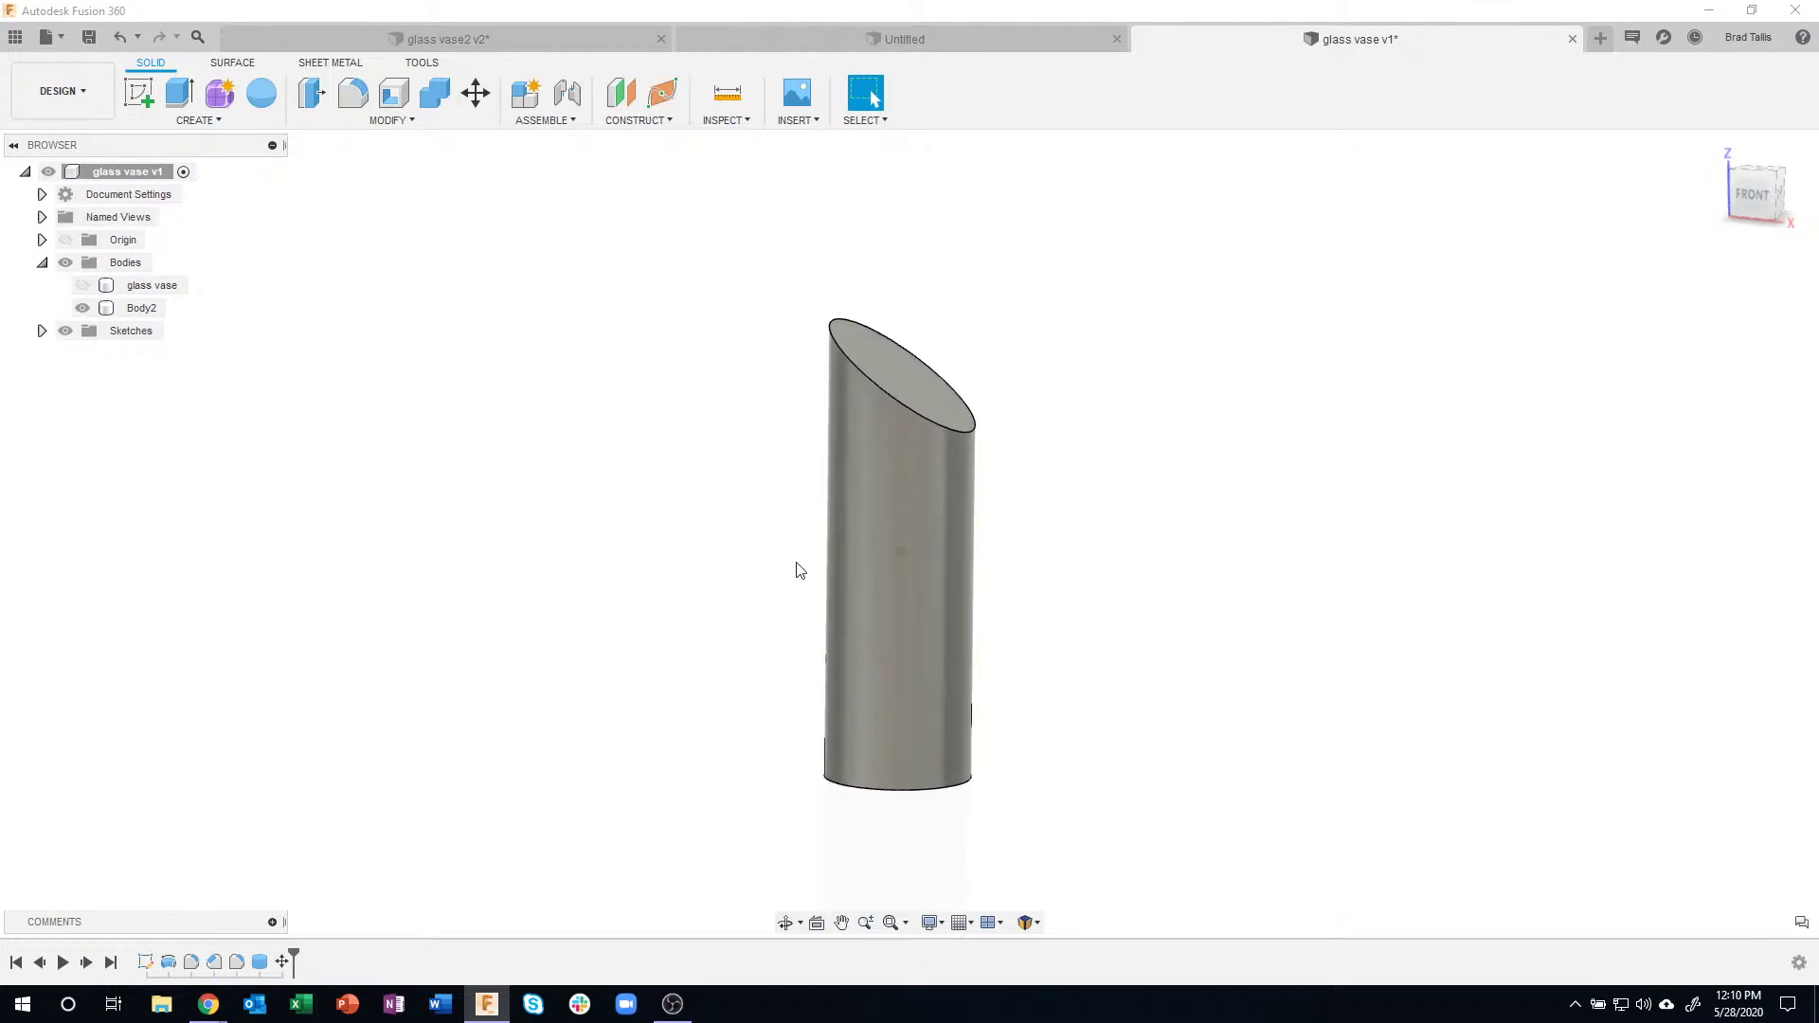
- Add a small constant-radius fillet to the cylinder's bottom circular edge
left_click(852, 792)
right_click(851, 792)
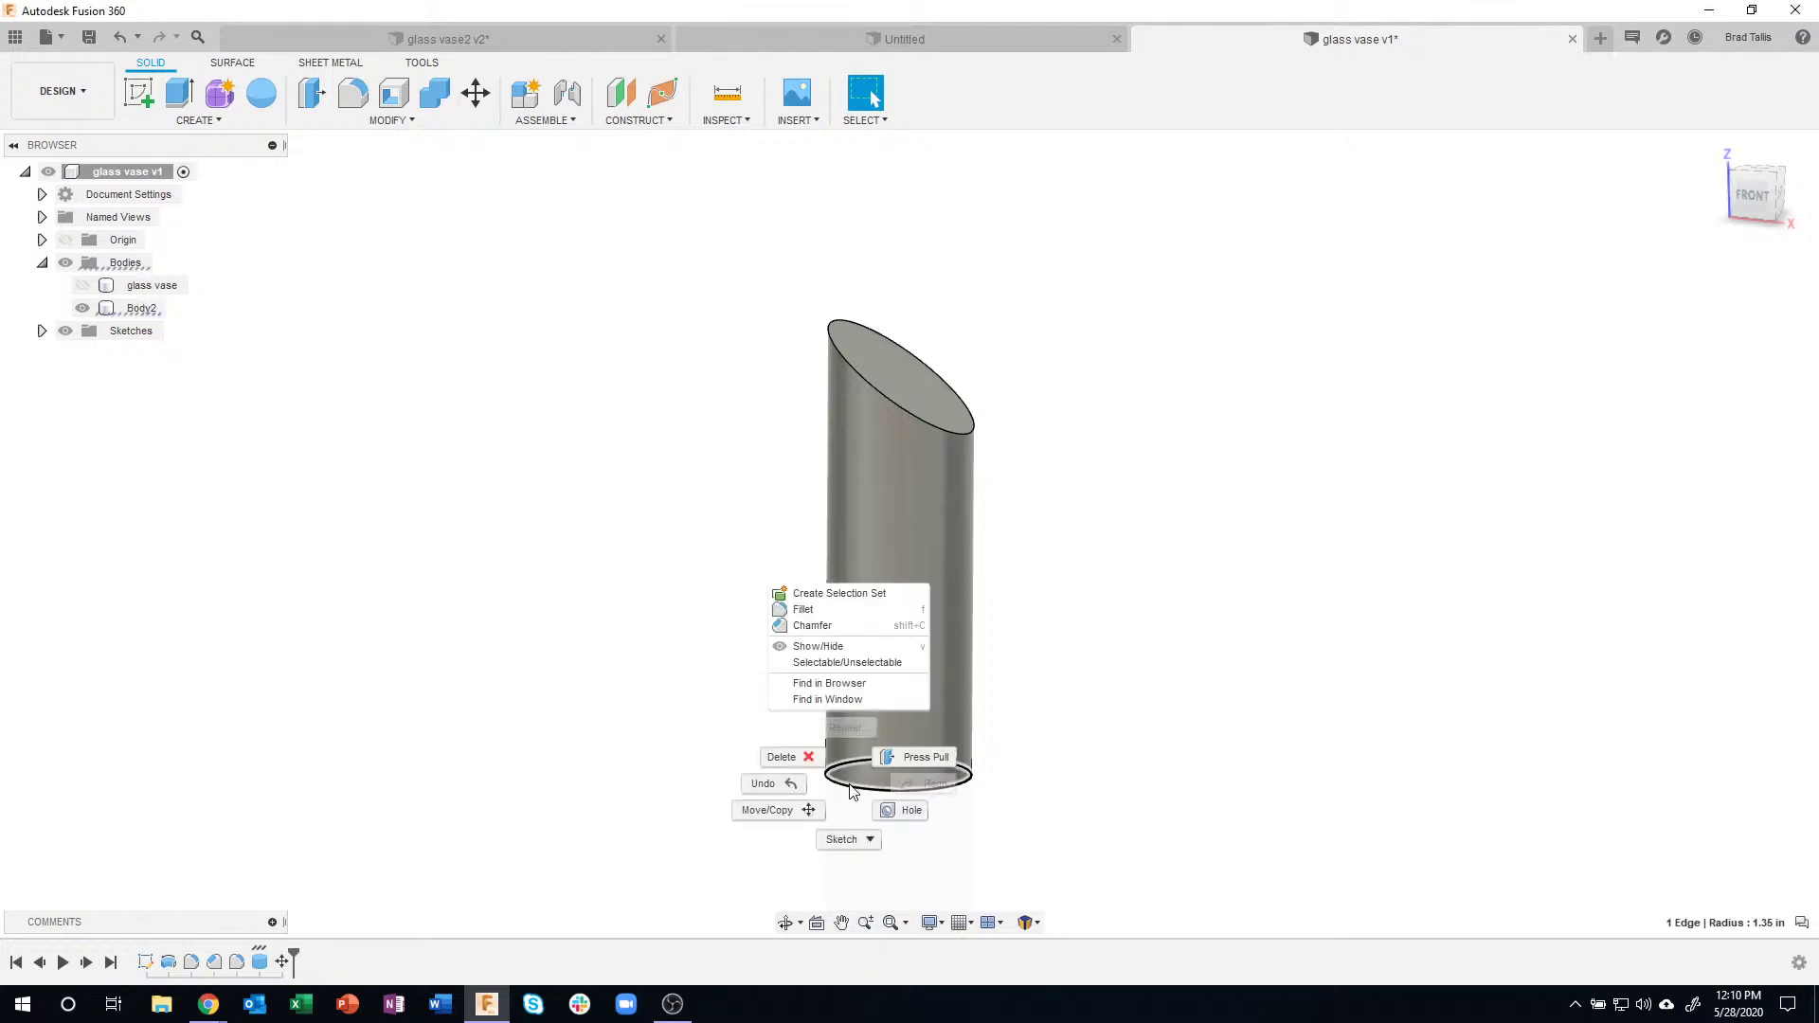
left_click(829, 611)
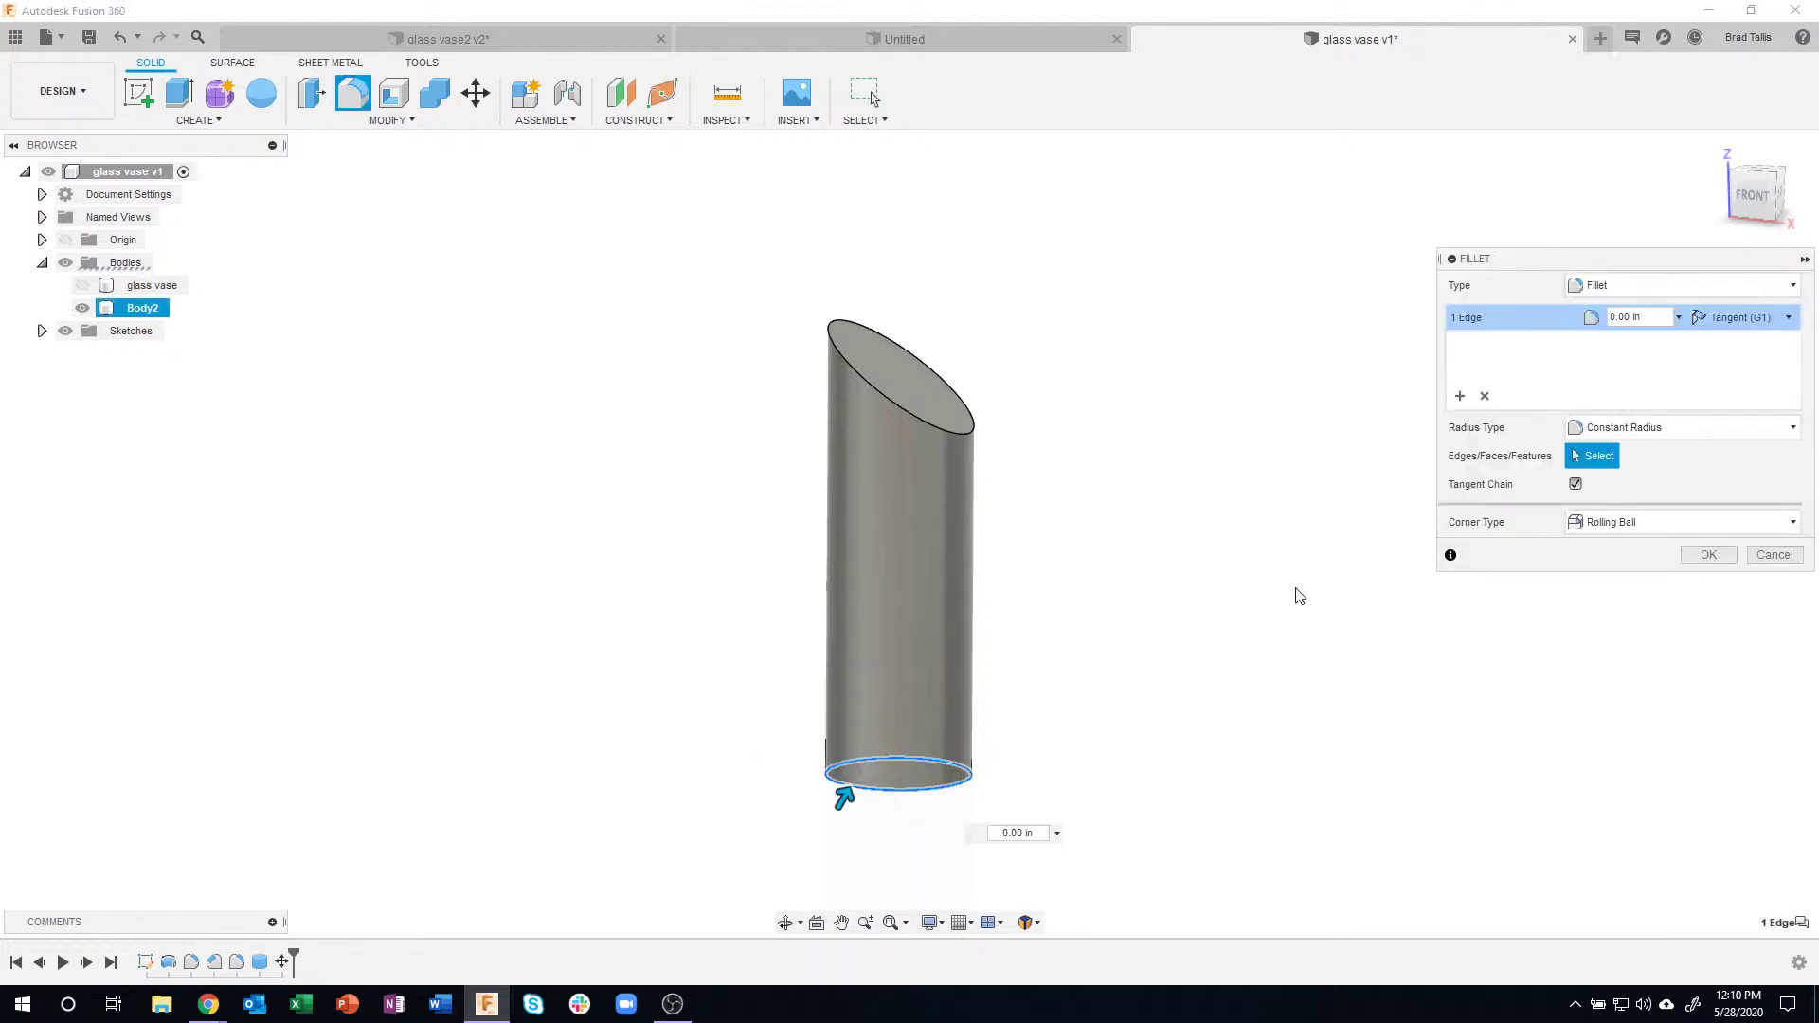
key("Escape")
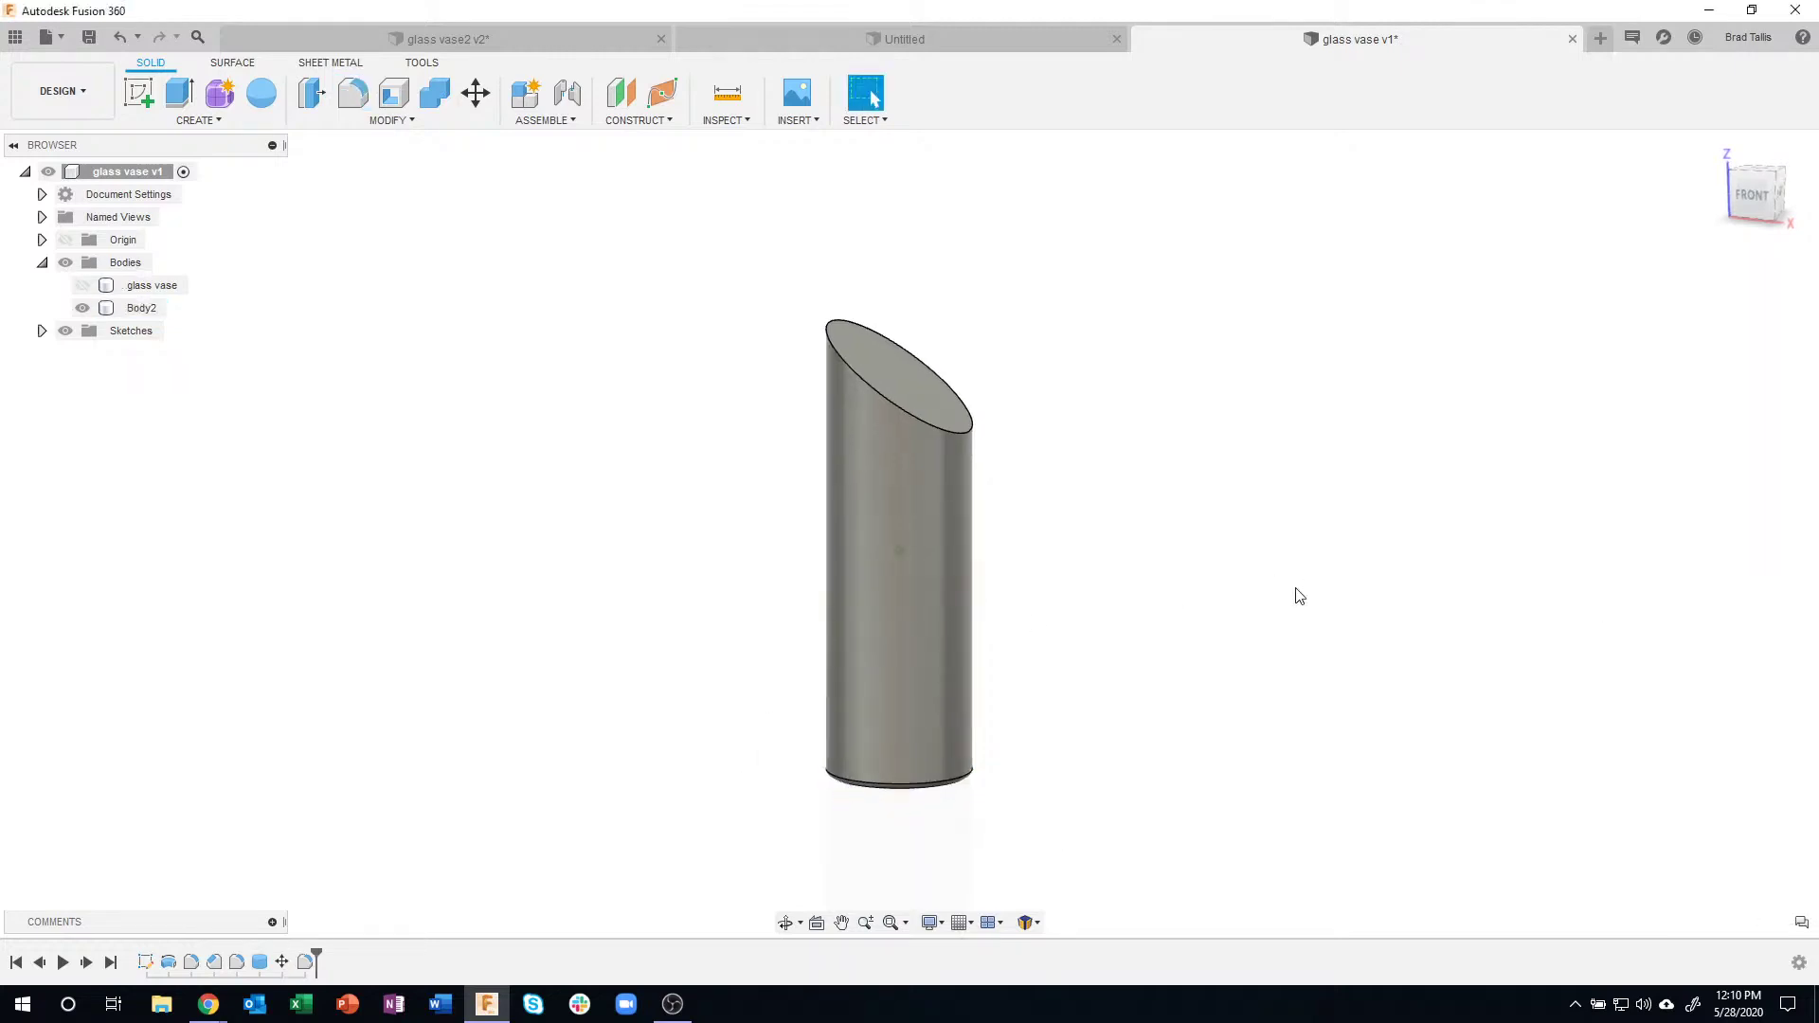
middle_click_drag(1299, 595, 1015, 597, "shift")
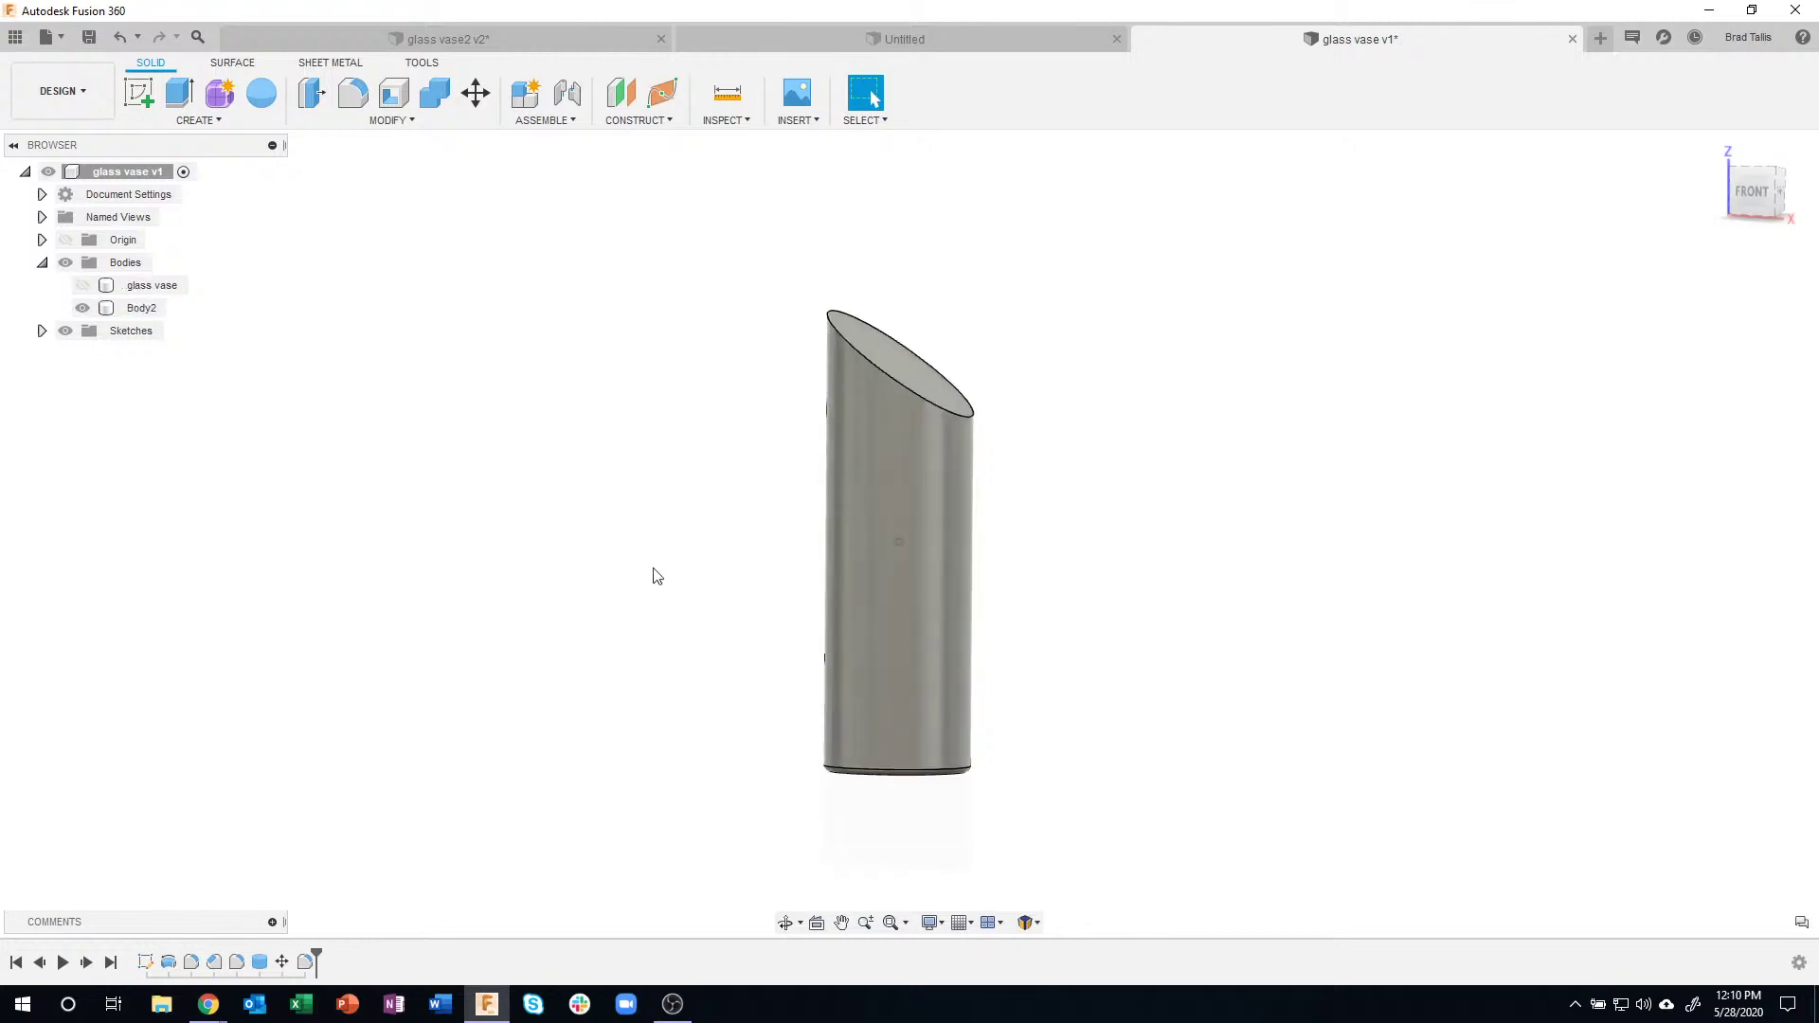
- Turn off design history capture for the glass vase design, accepting the removal of the timeline, and switch to the surface modelling tools
right_click(123, 176)
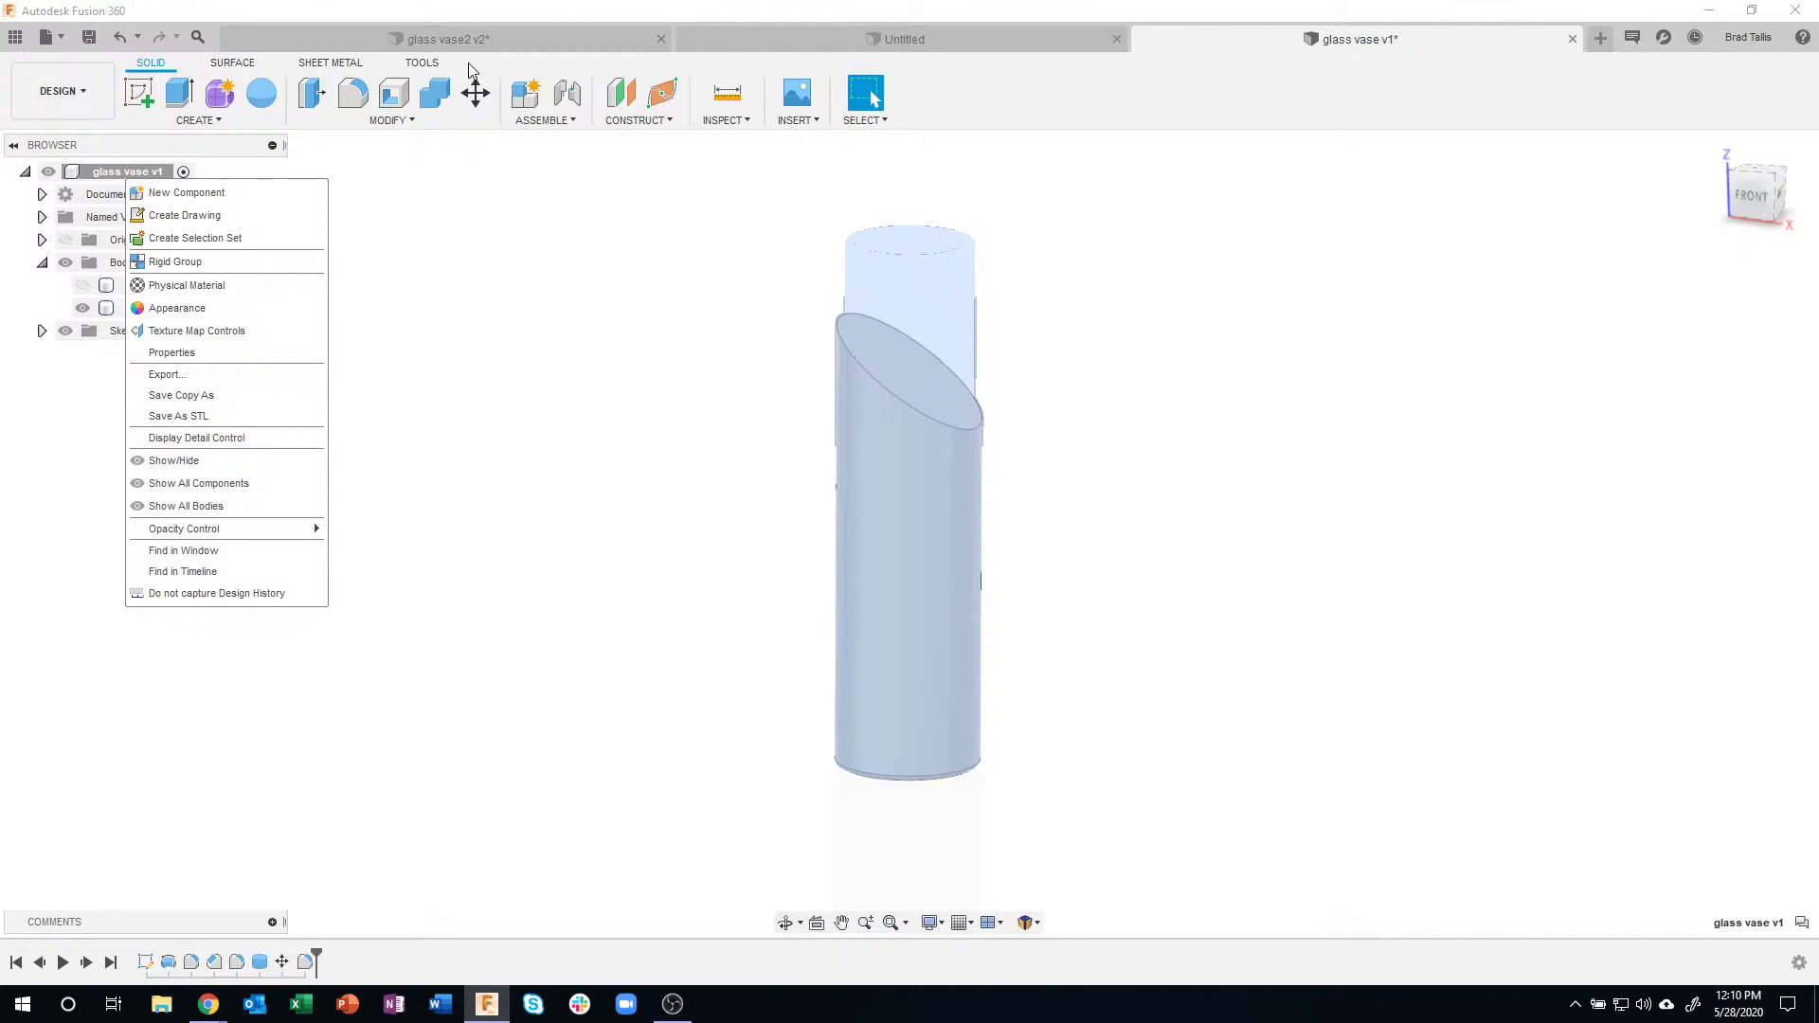
left_click(226, 597)
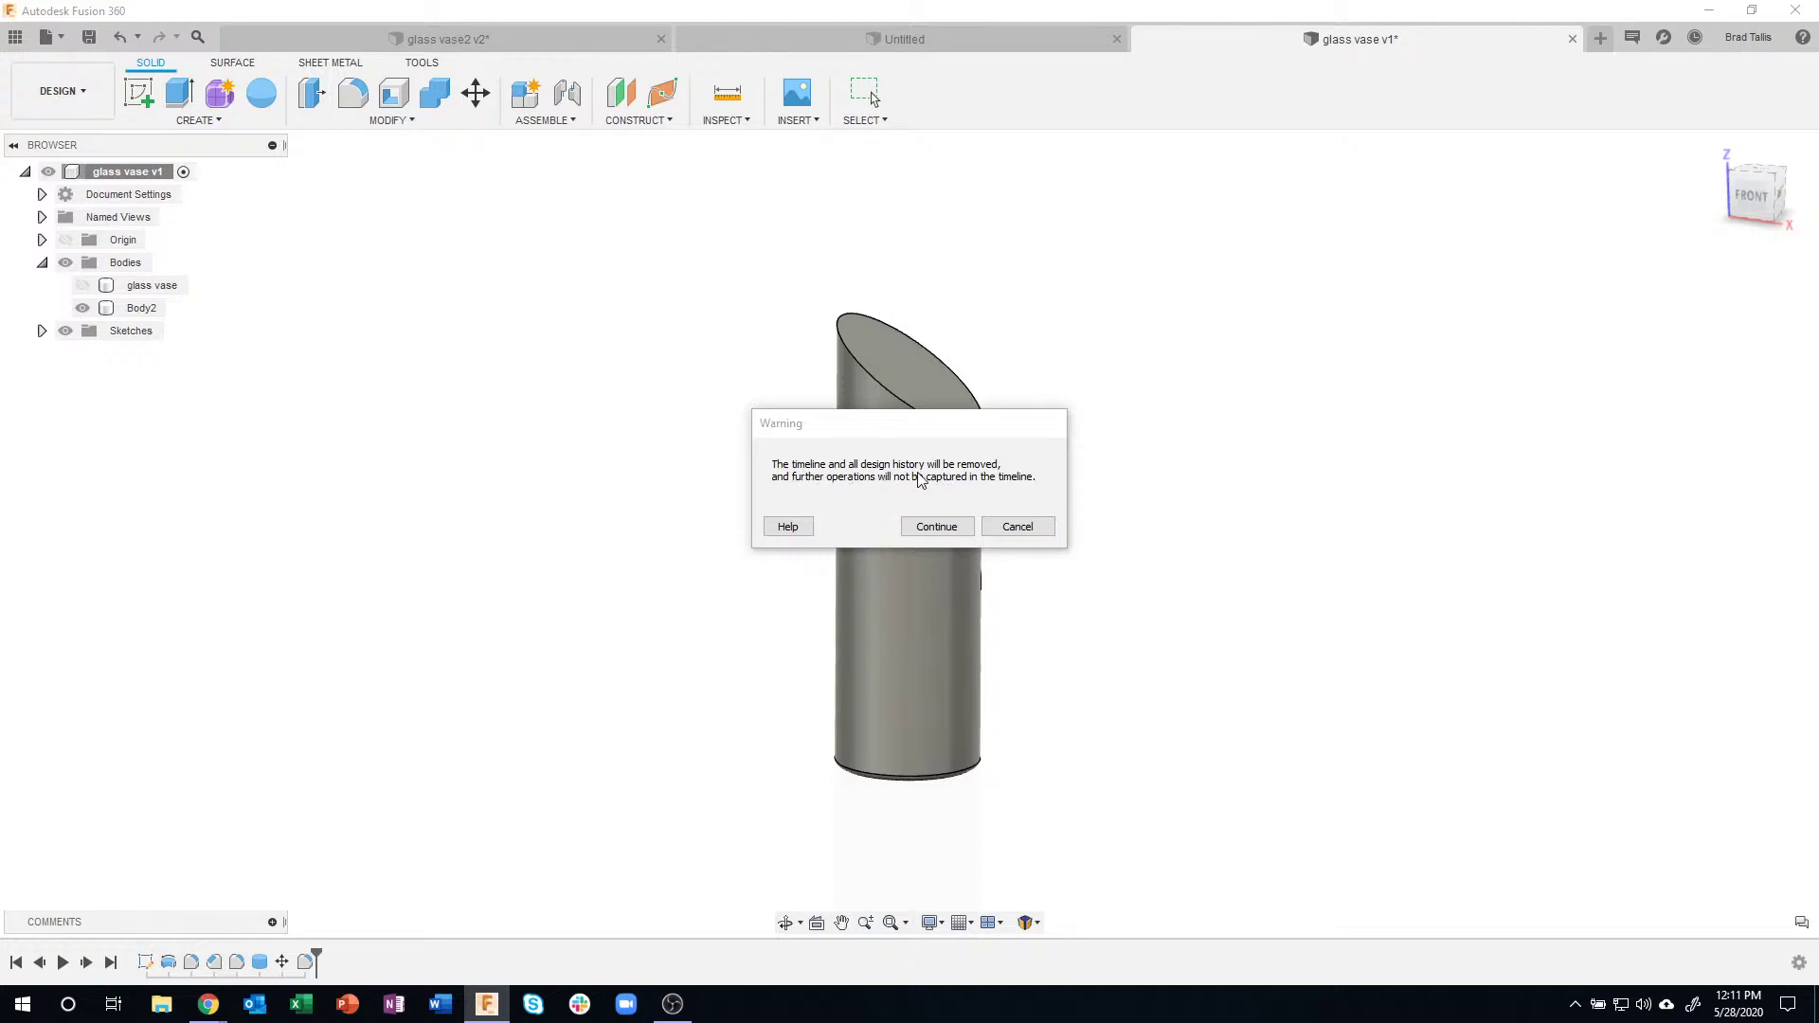
left_click(937, 527)
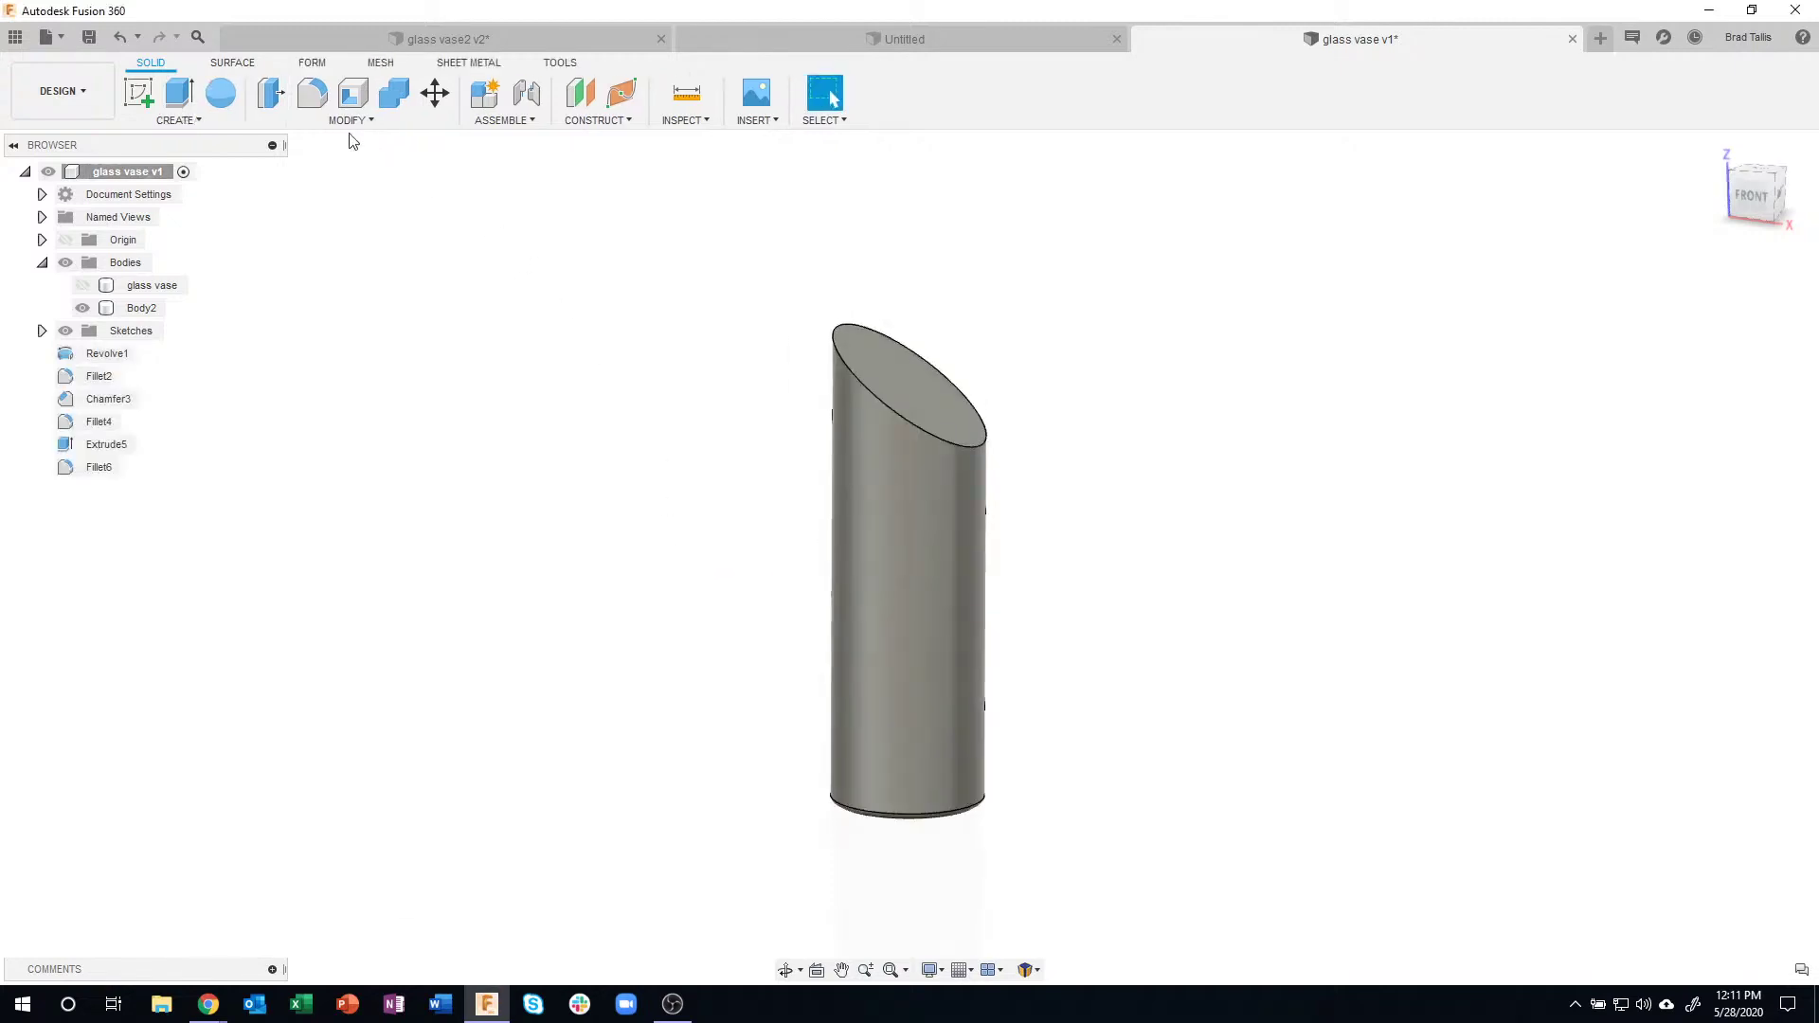
left_click(232, 63)
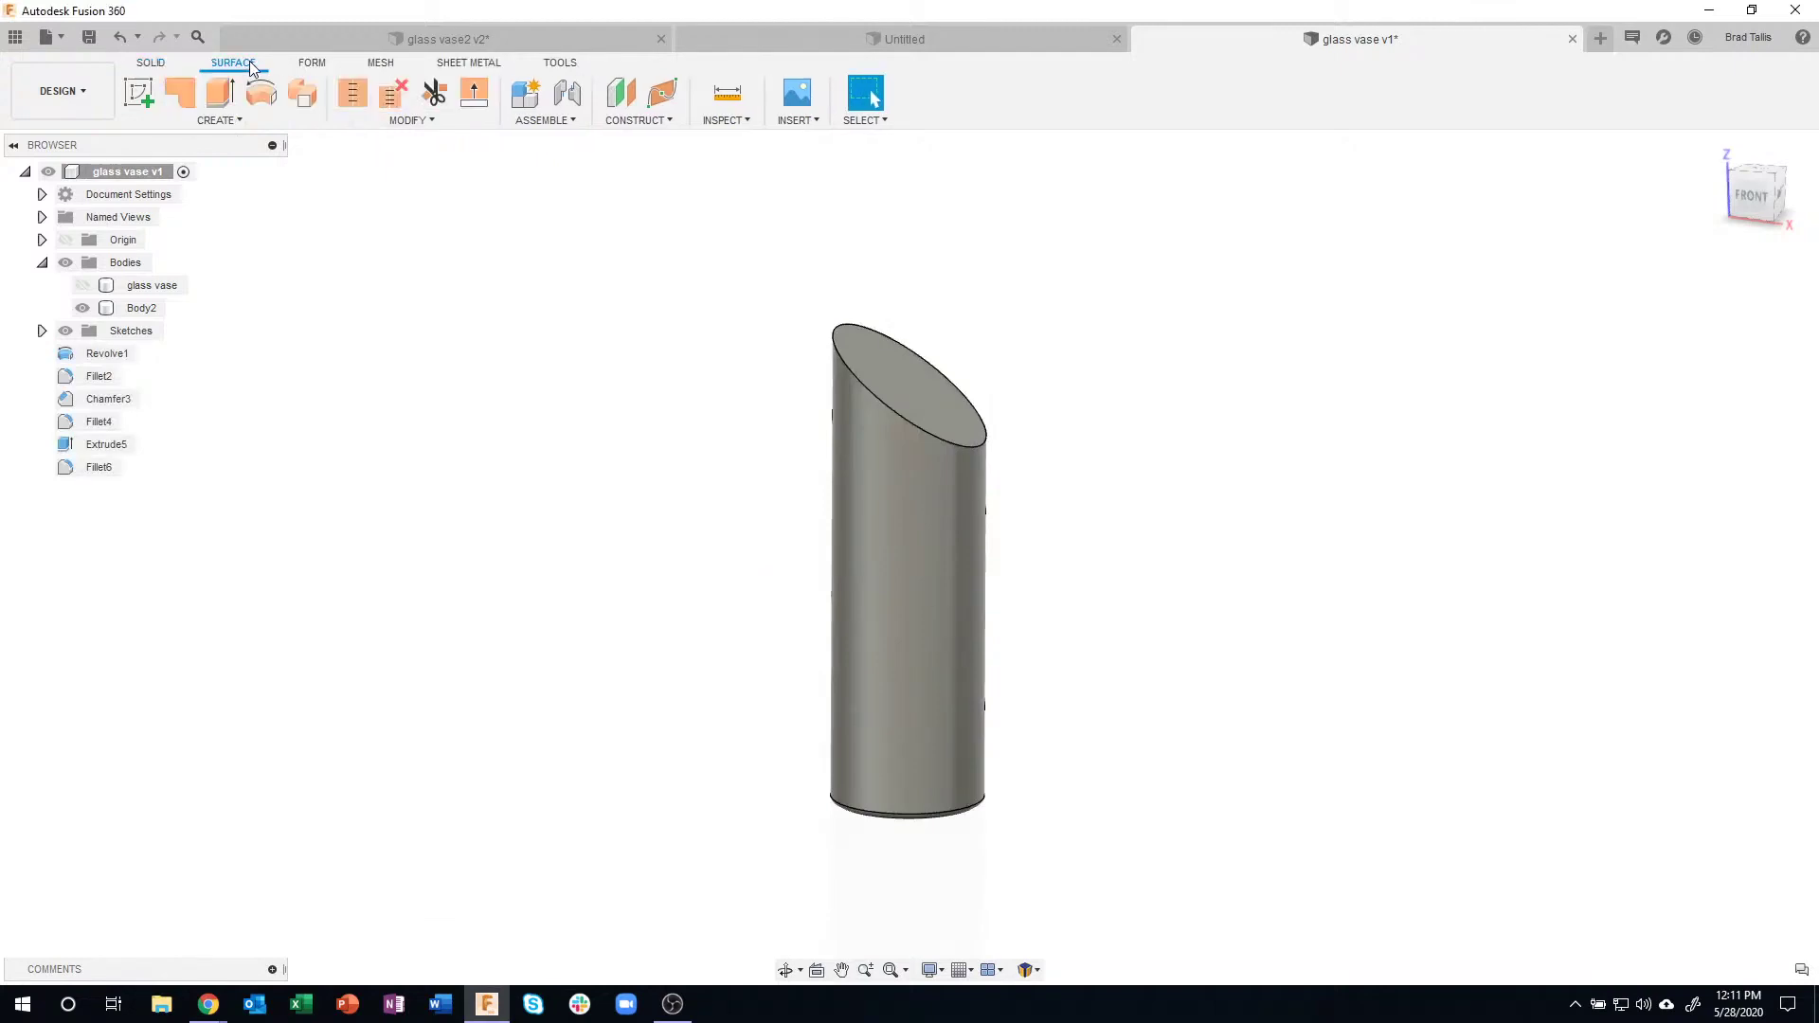
- Switch to the mesh tools and start a BRep to Mesh conversion of the slanted cylinder body
left_click(305, 65)
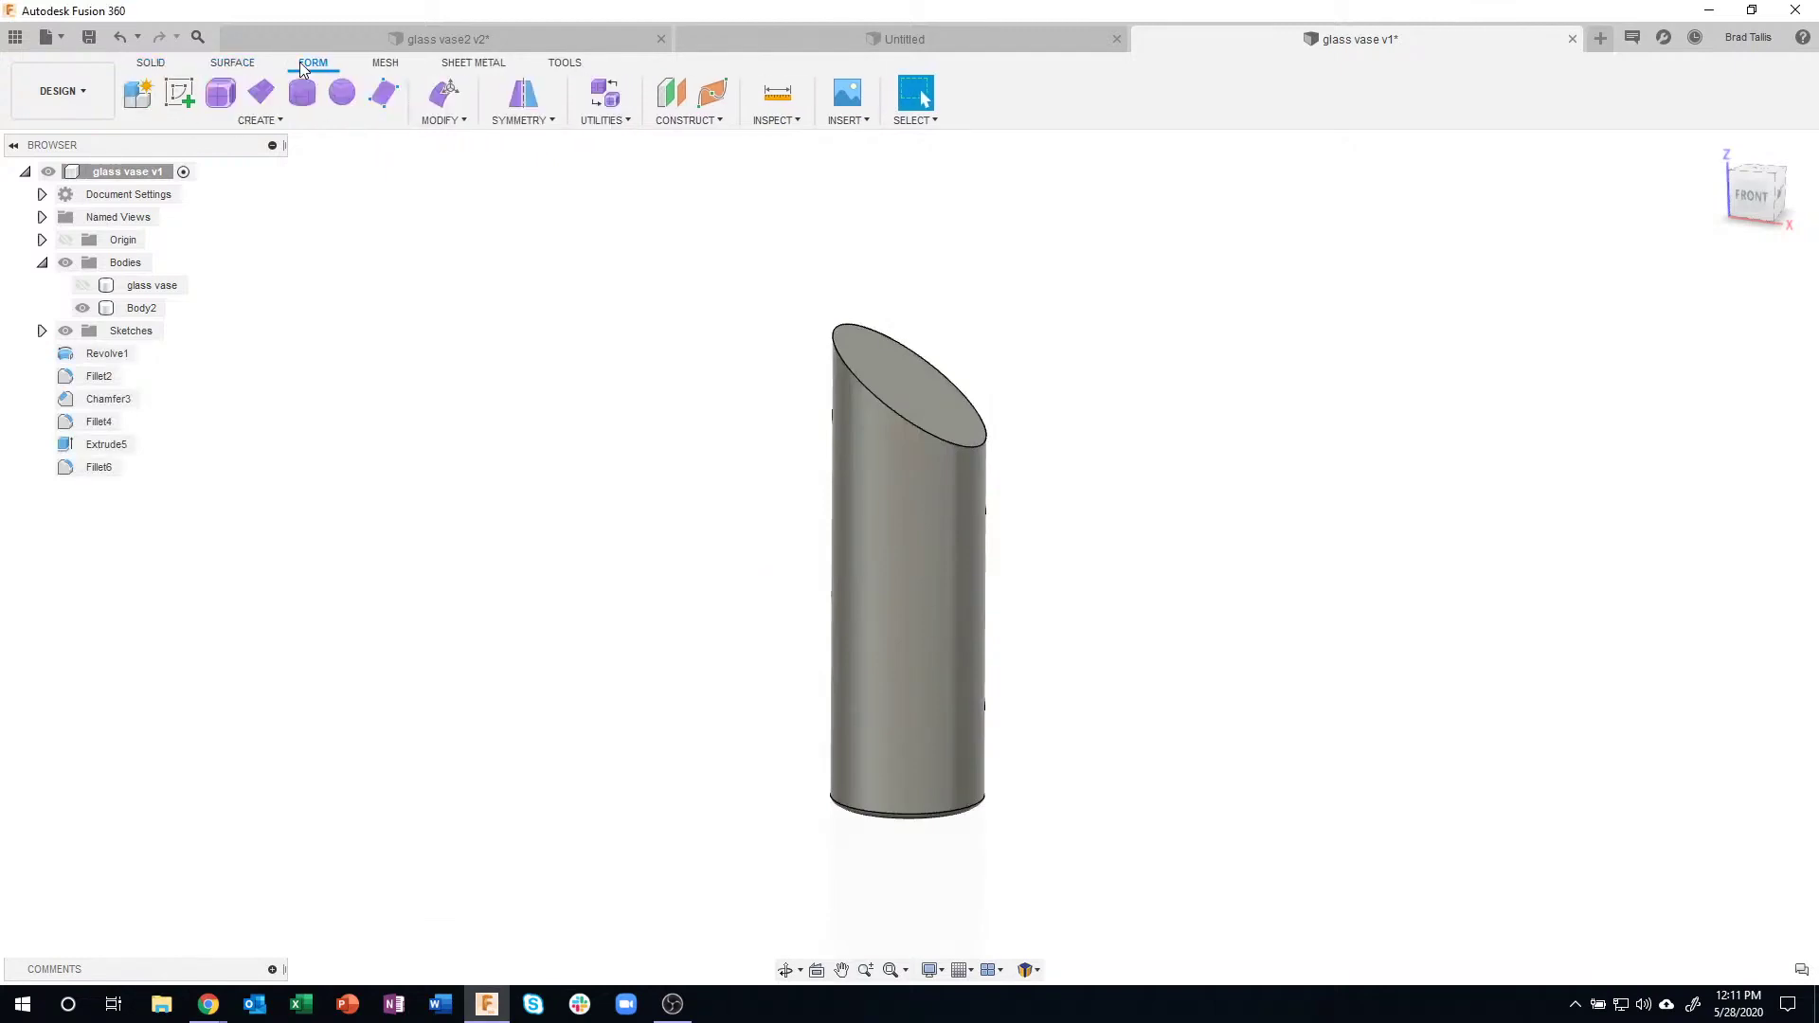
left_click(385, 65)
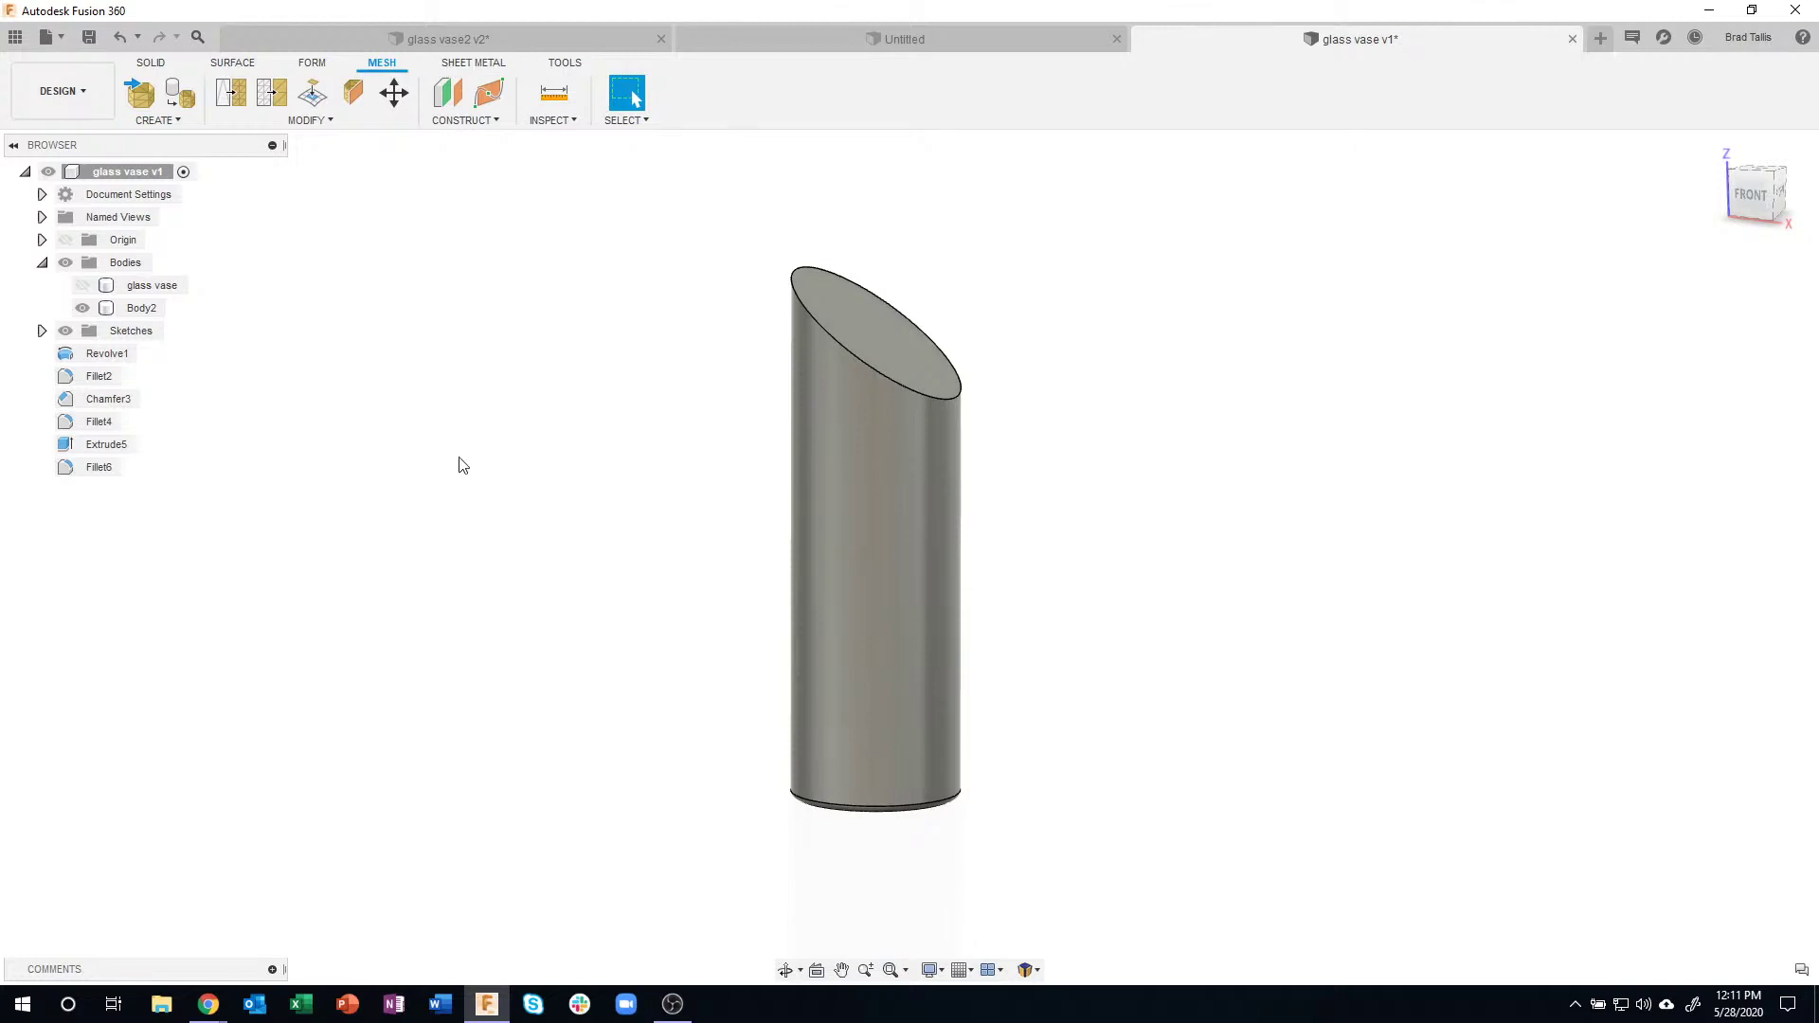
left_click(317, 121)
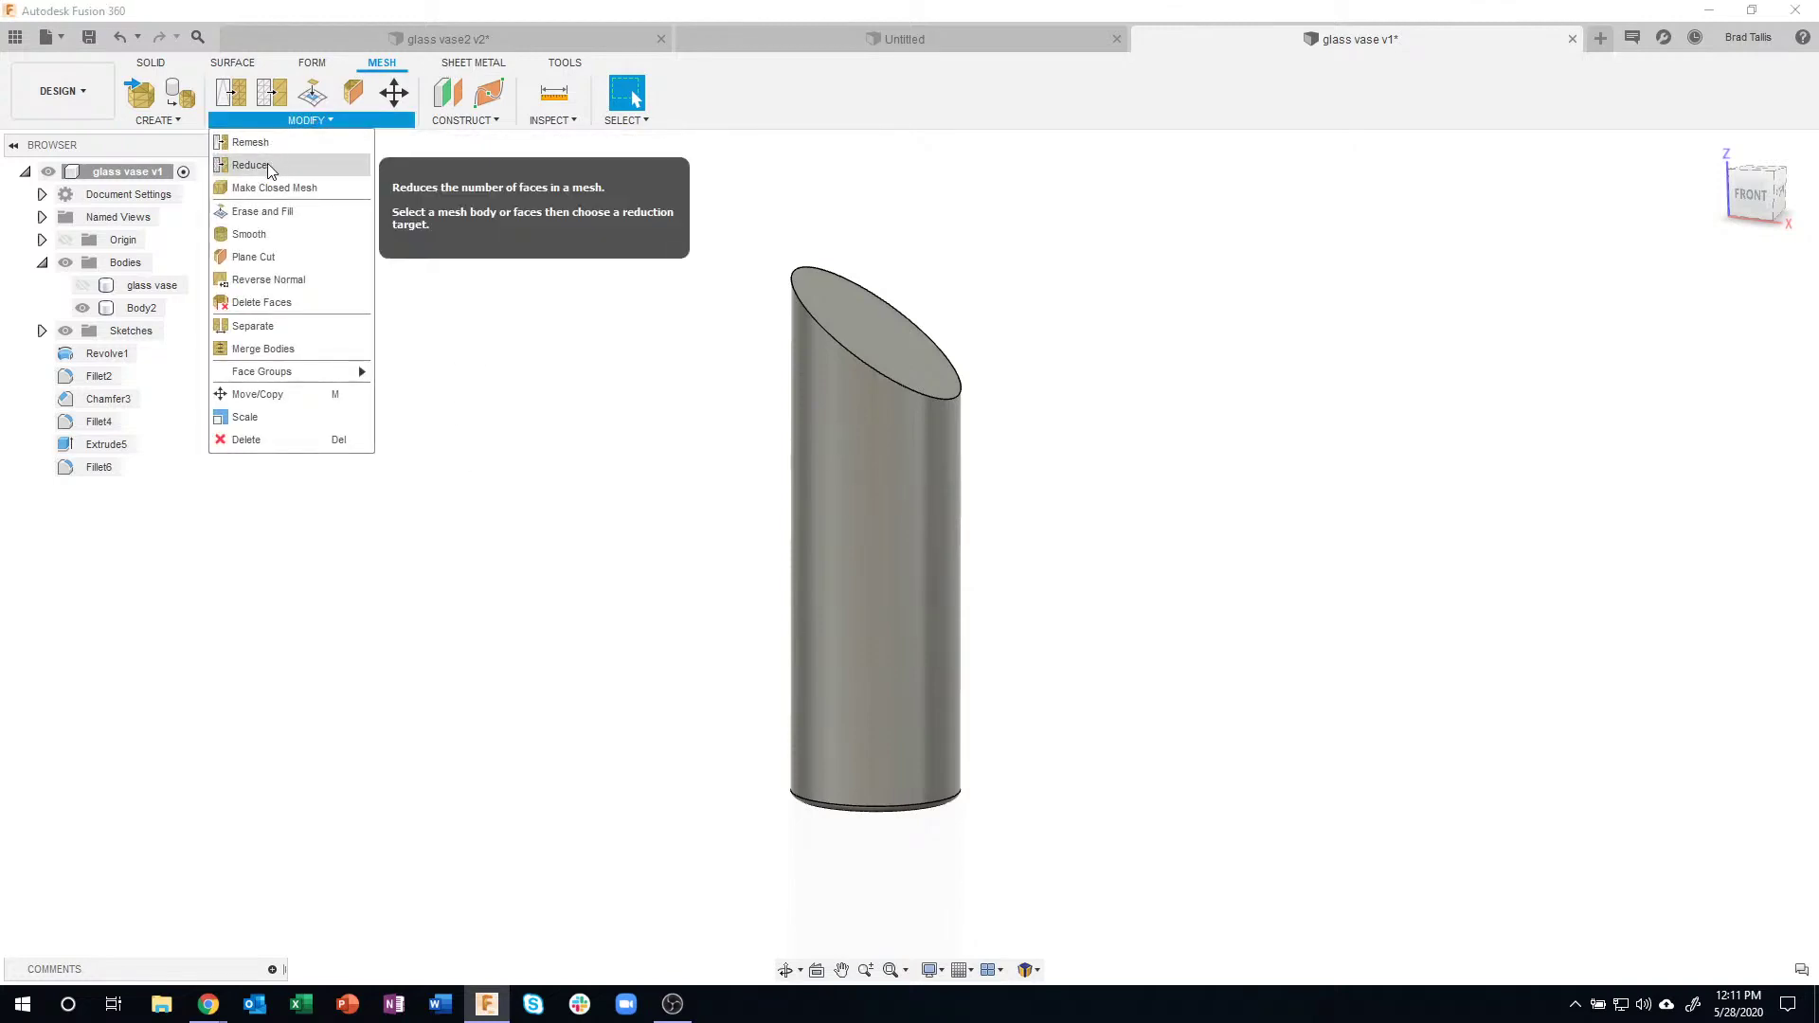
left_click(495, 426)
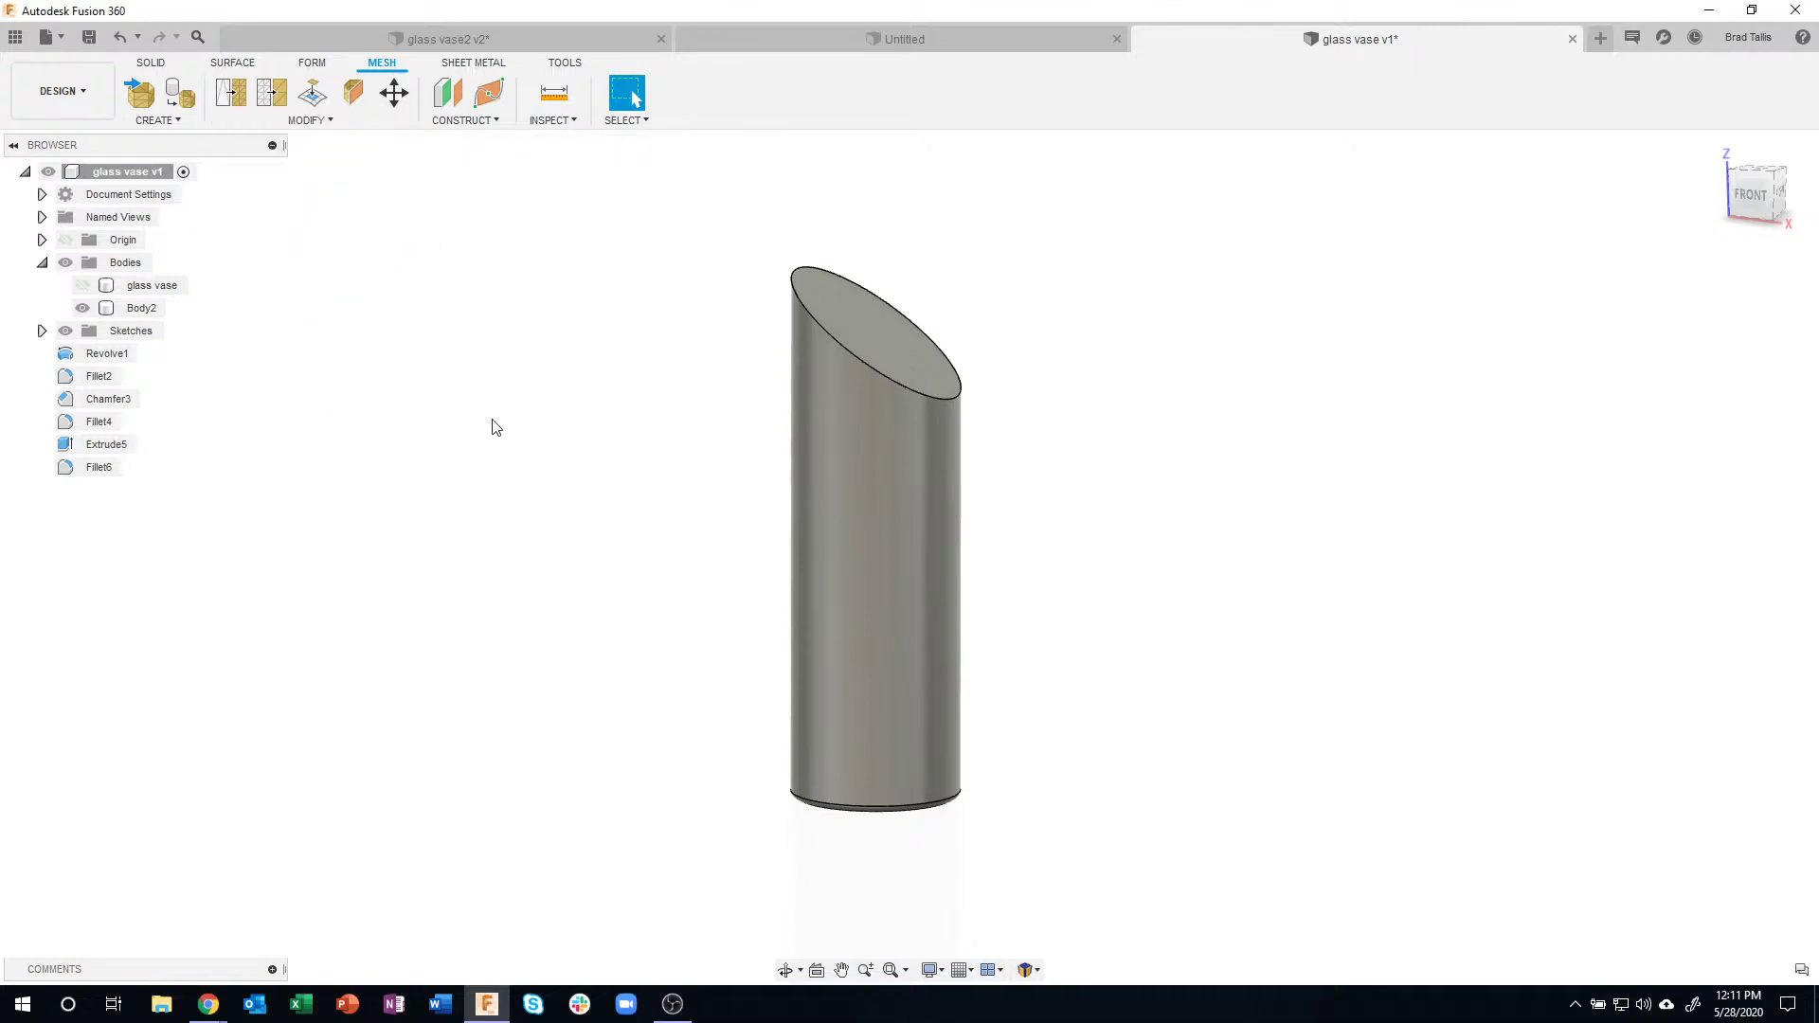
right_click(144, 310)
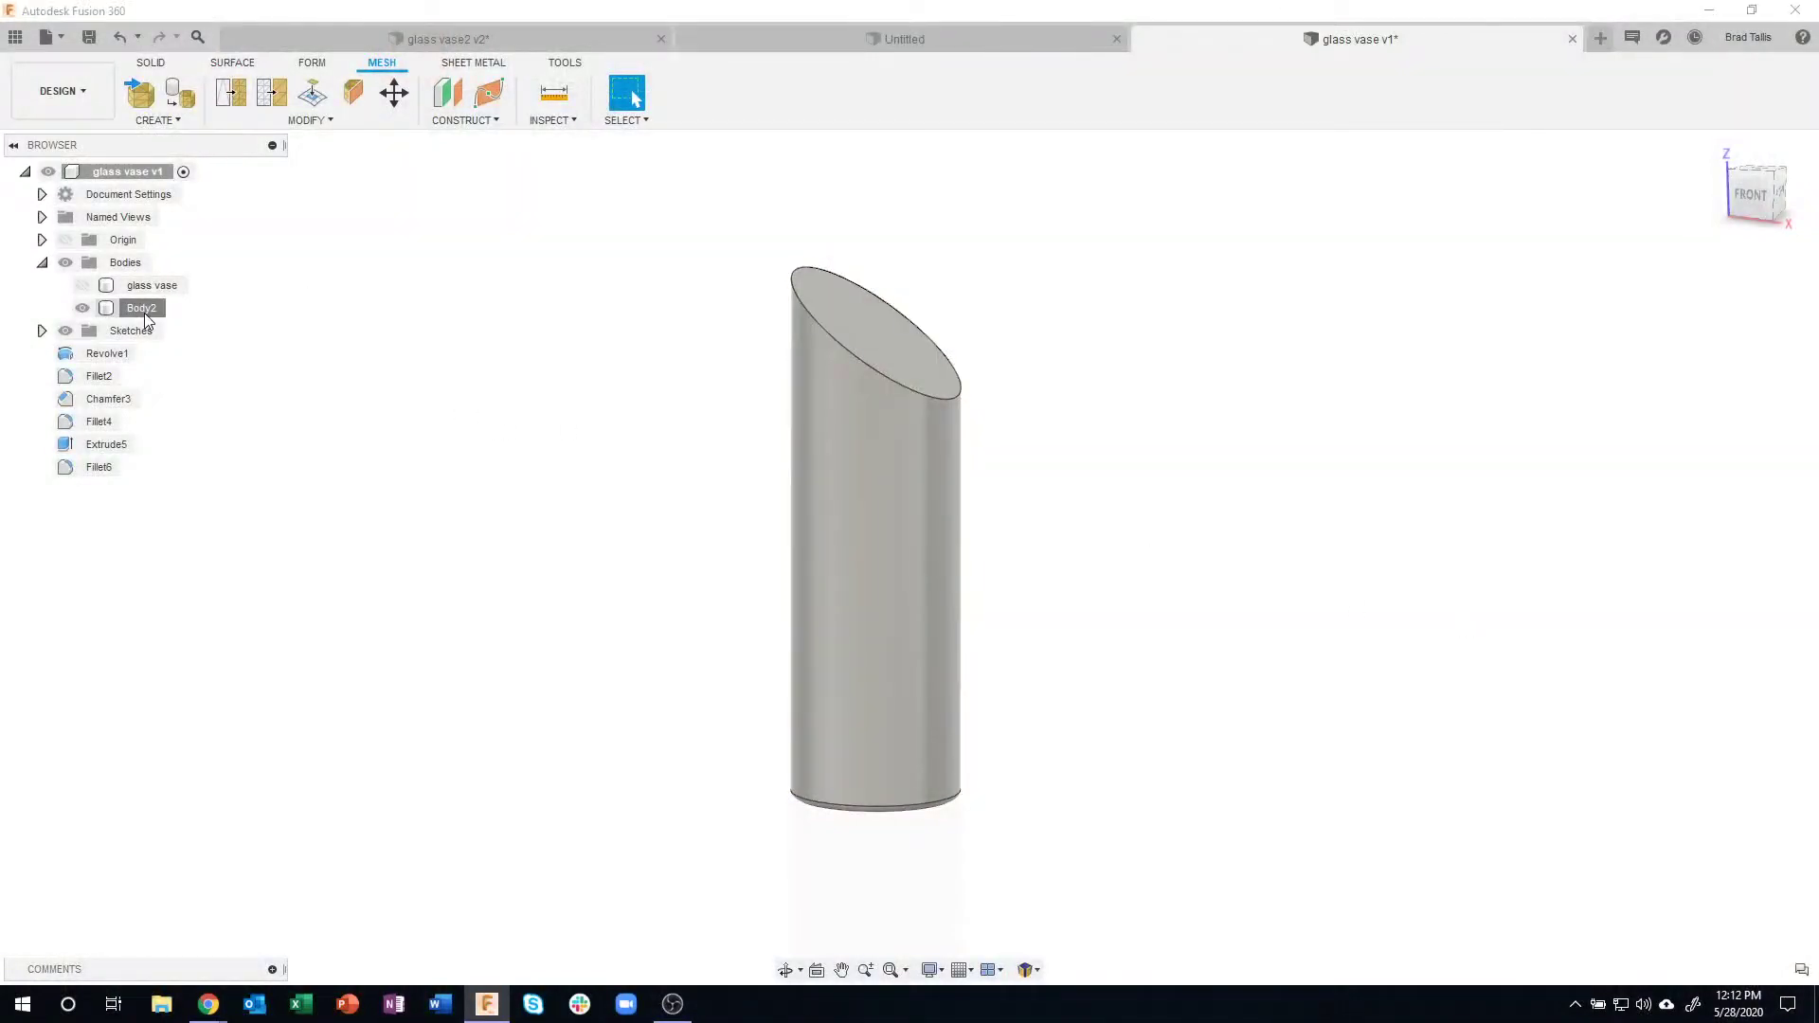
right_click(144, 311)
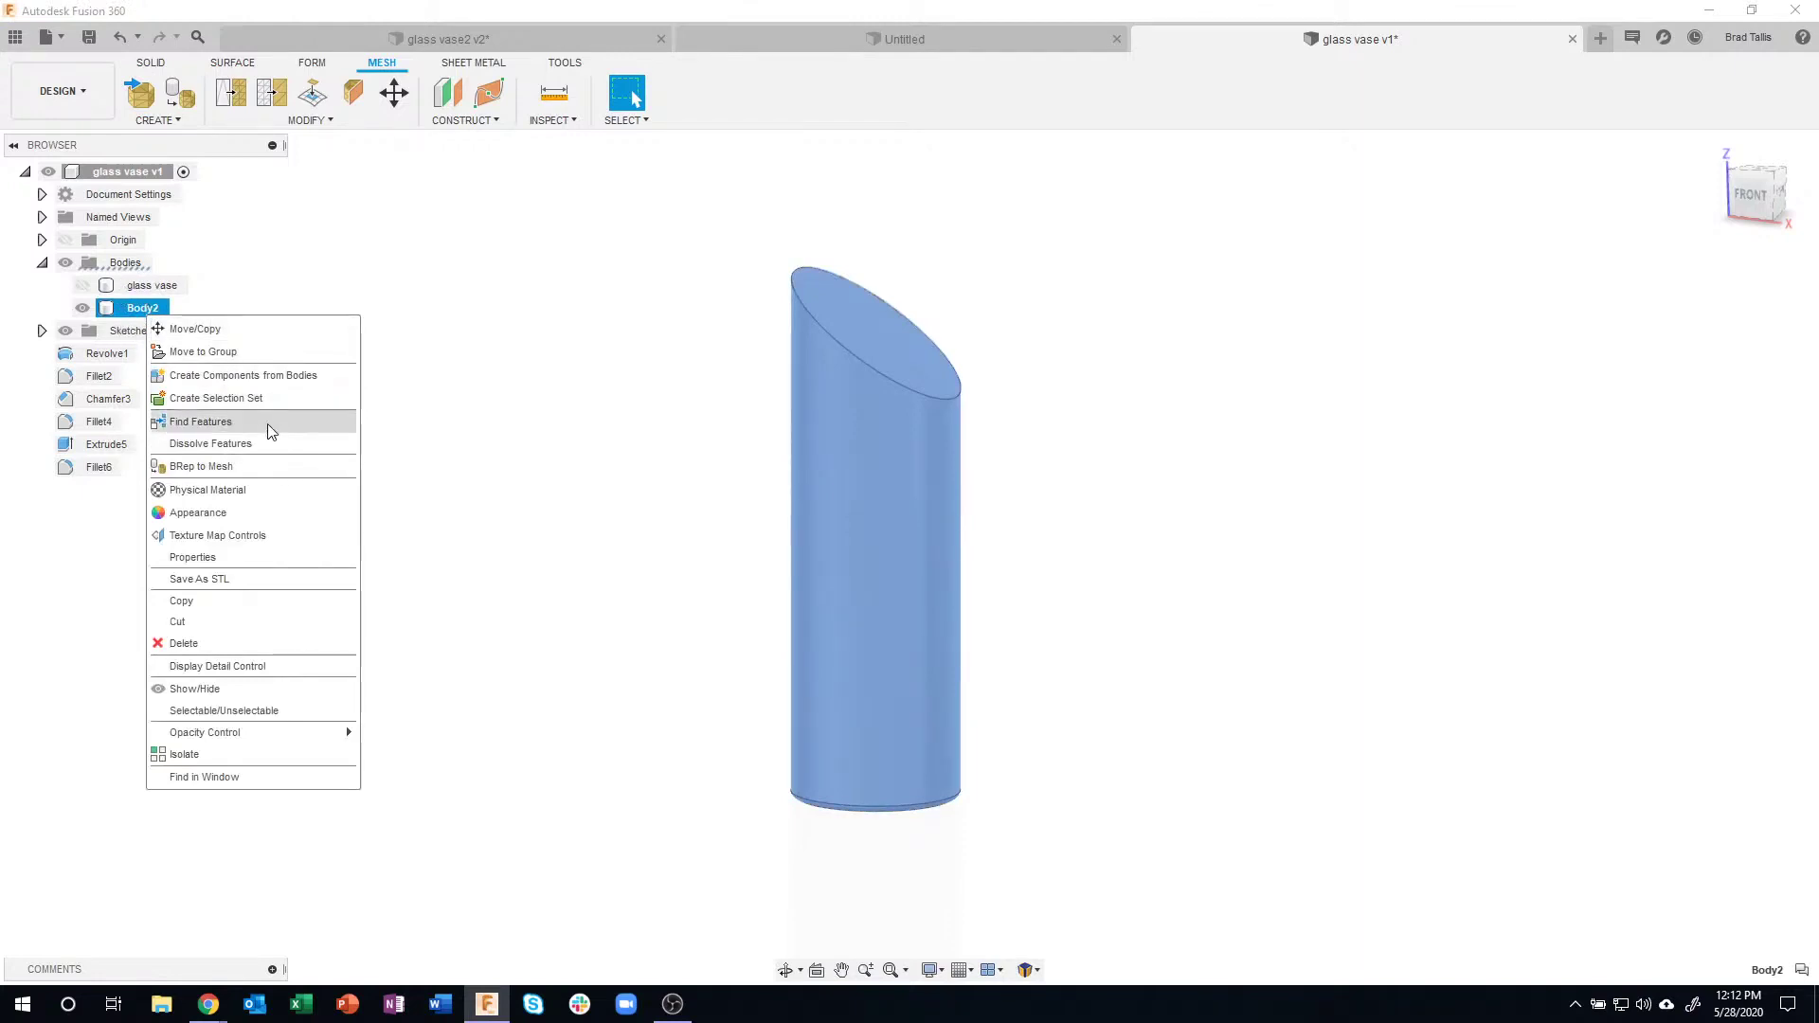
left_click(262, 474)
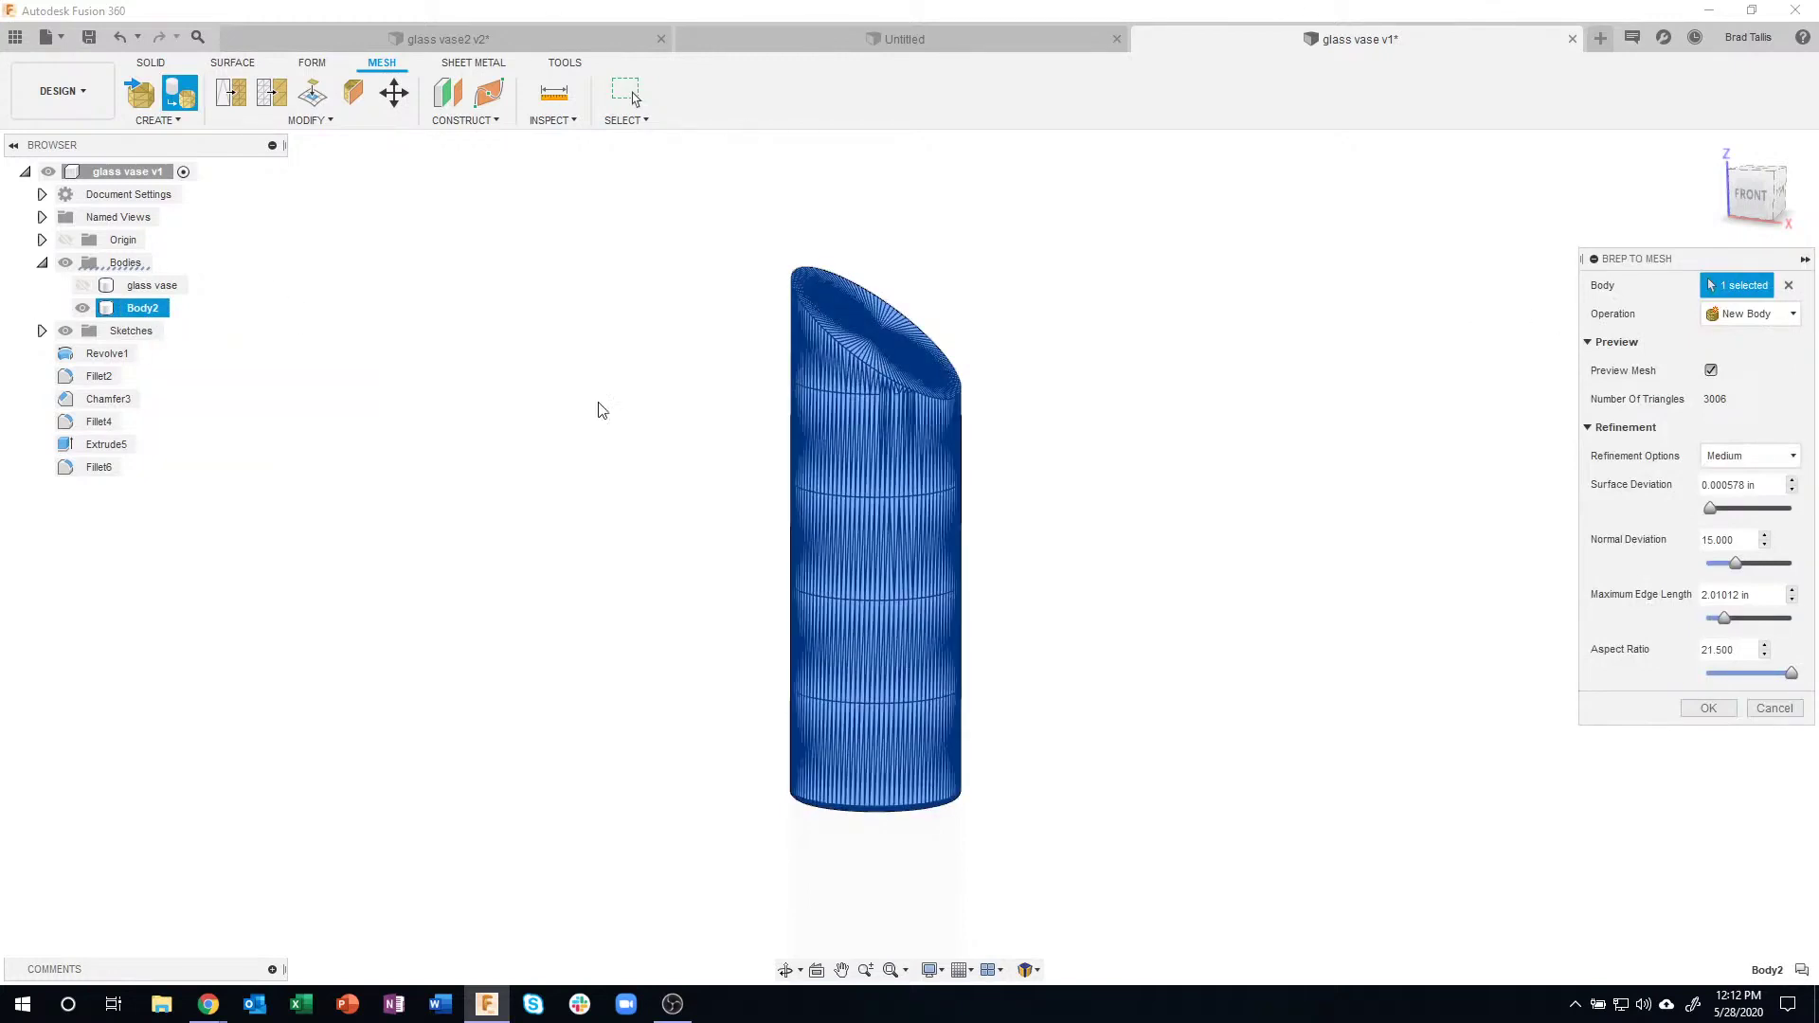
- Examine the triangle pattern on the cylinder's slanted top and side, toggling the mesh preview off and on to compare
scroll(1142, 645, "up", 2)
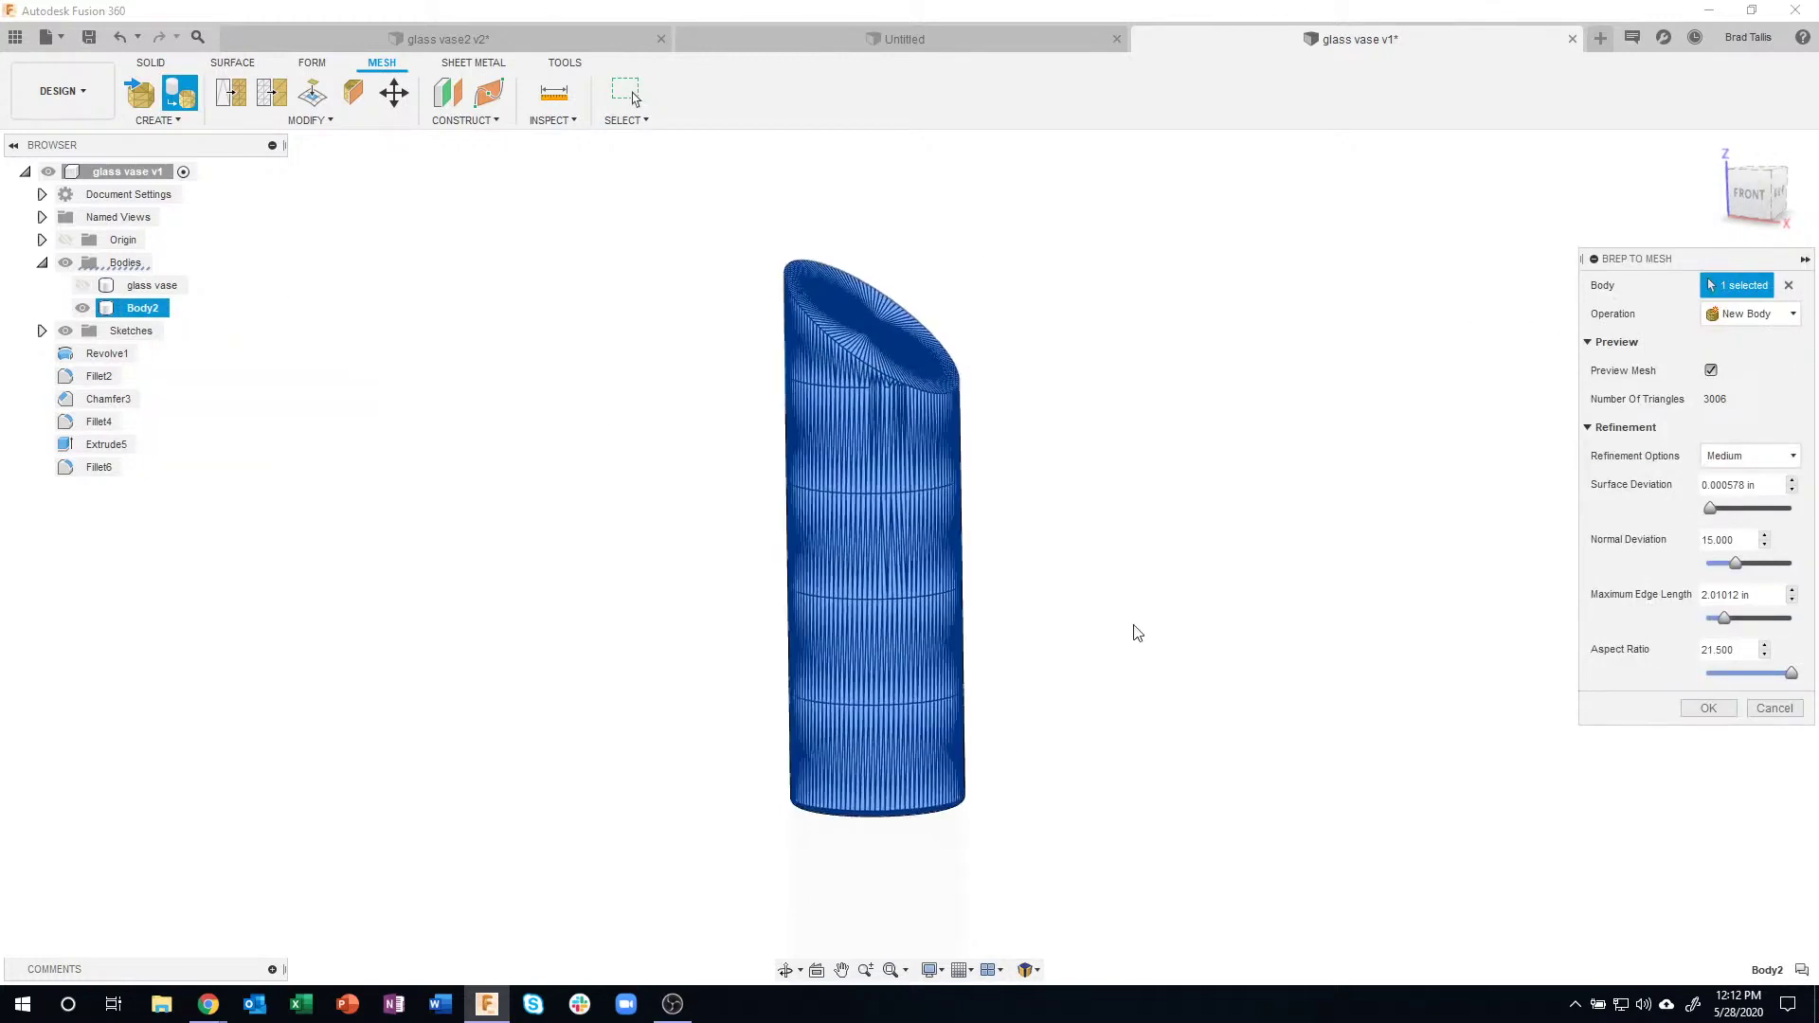
scroll(1118, 568, "up", 2)
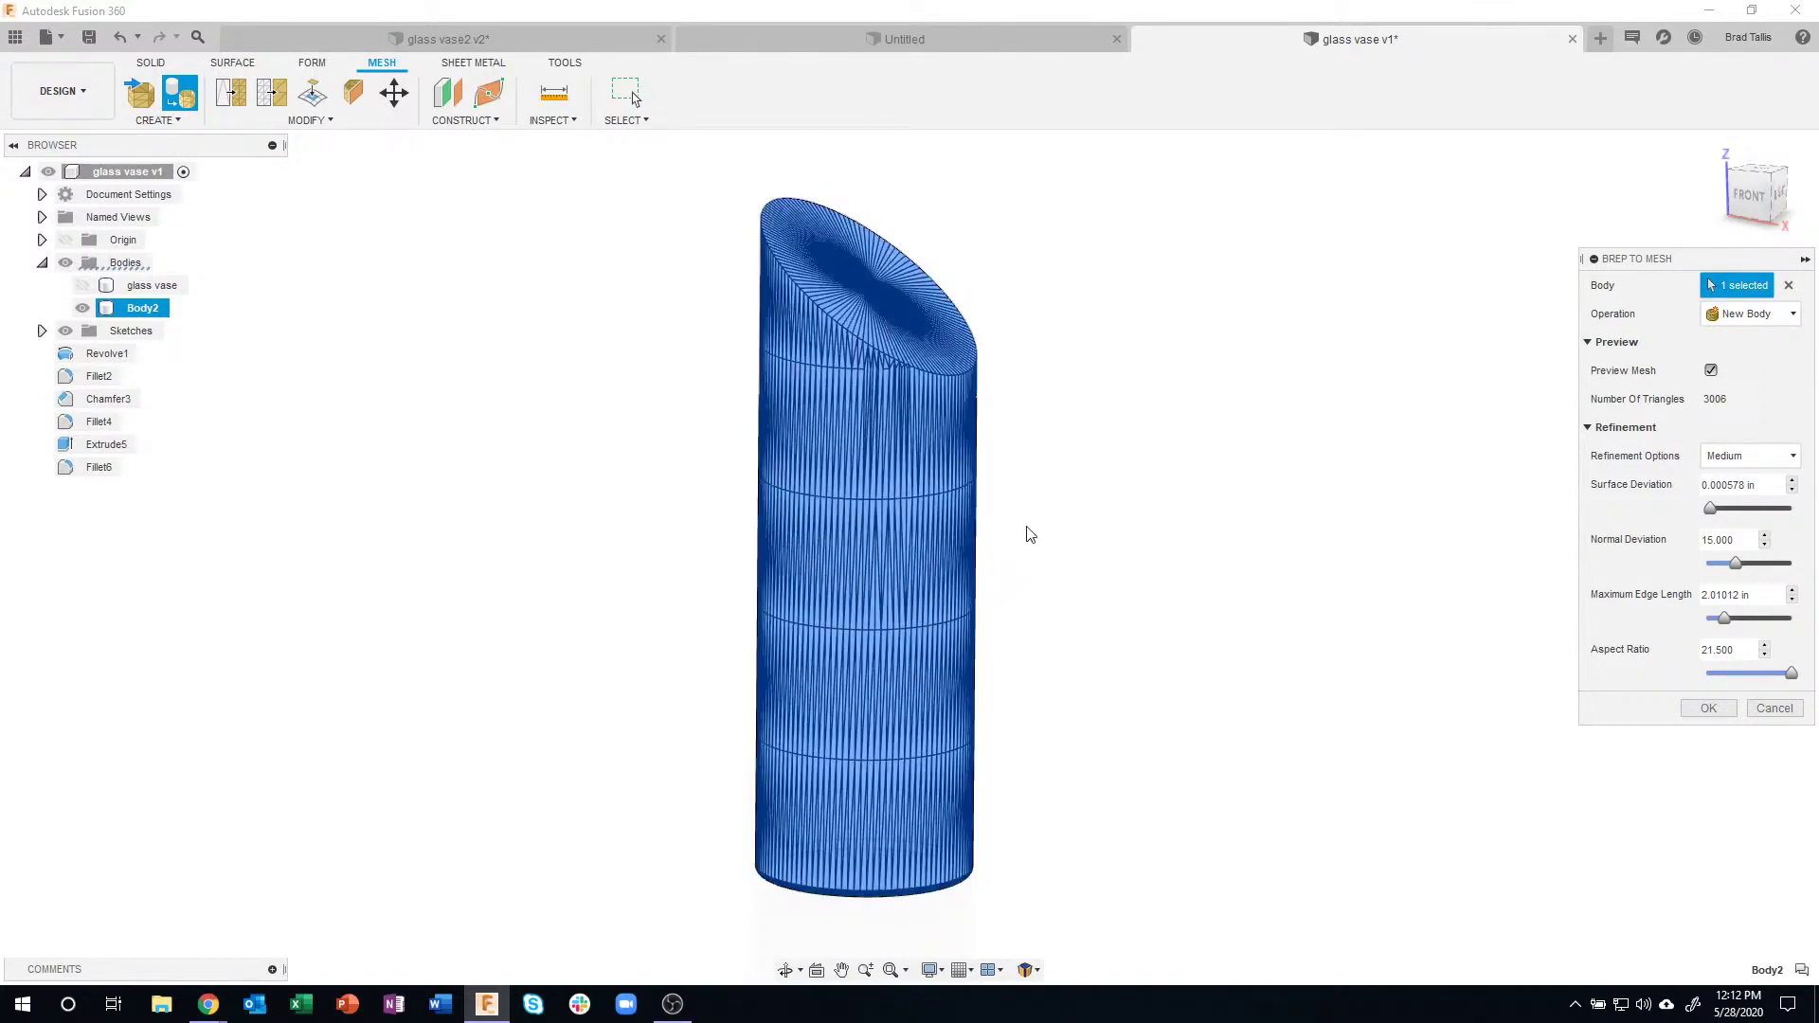
middle_click_drag(1117, 540, 866, 512, "shift")
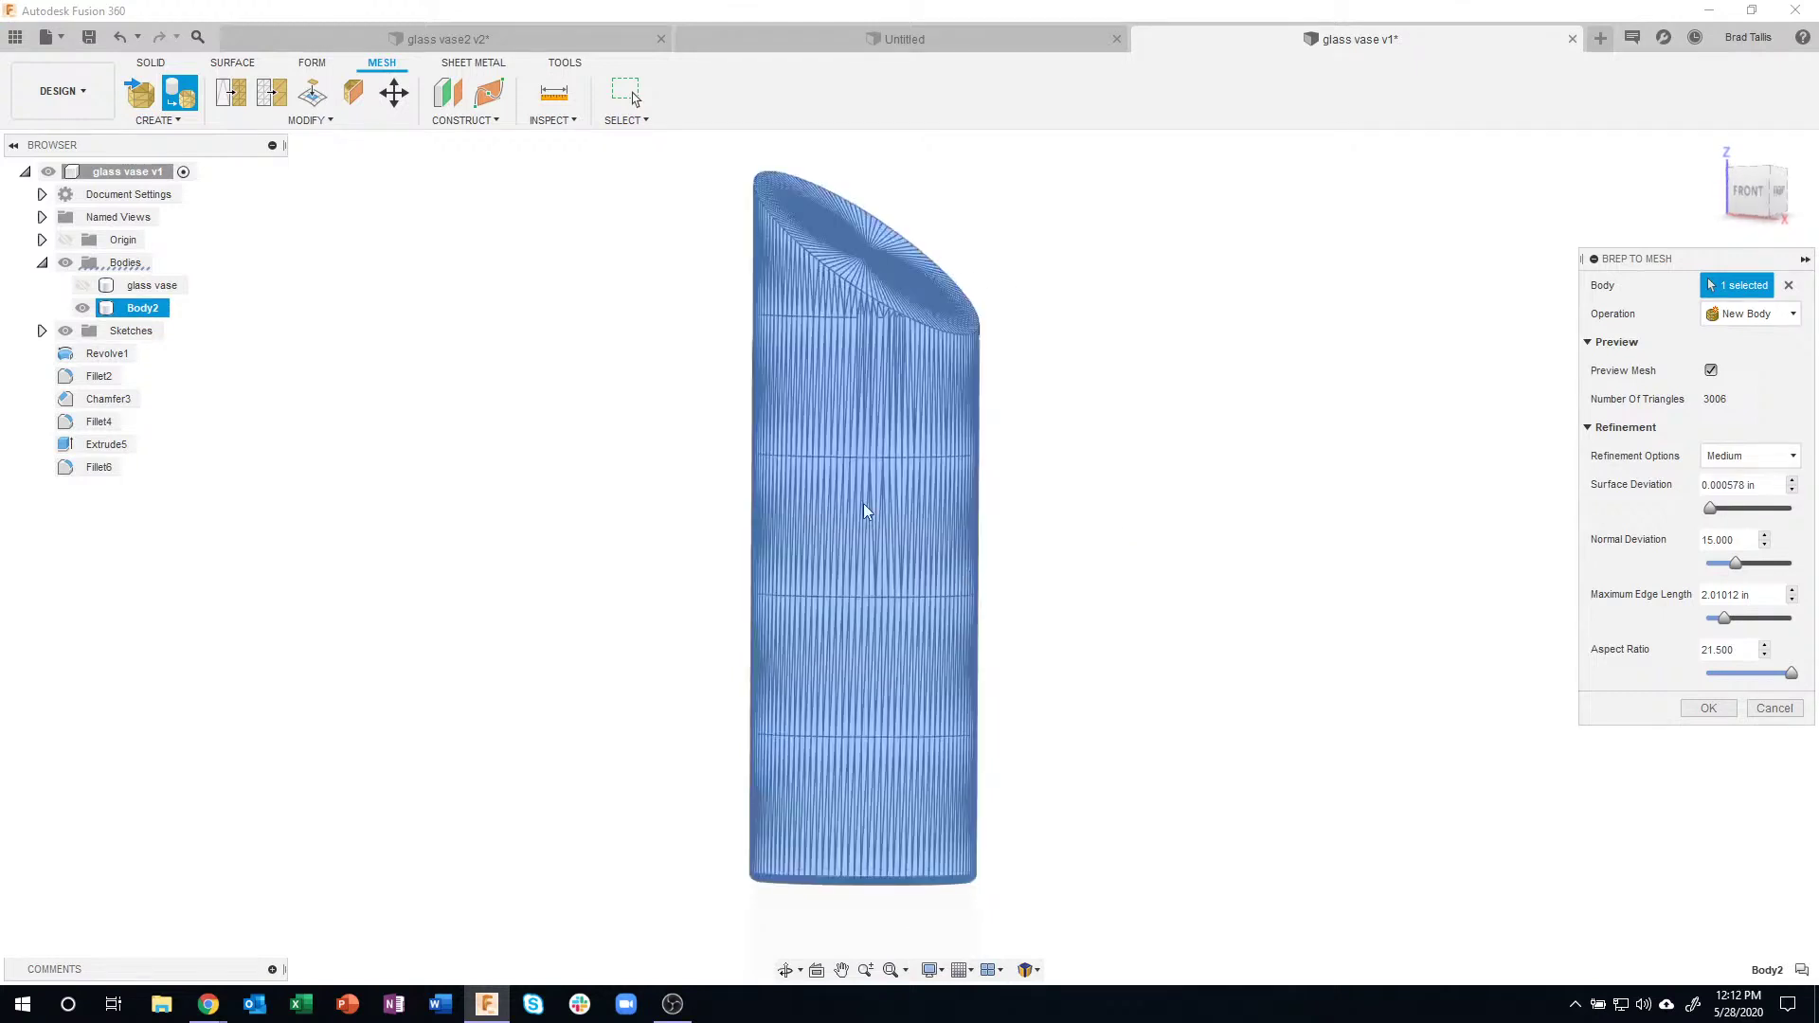
middle_click_drag(1101, 593, 1183, 599, "shift")
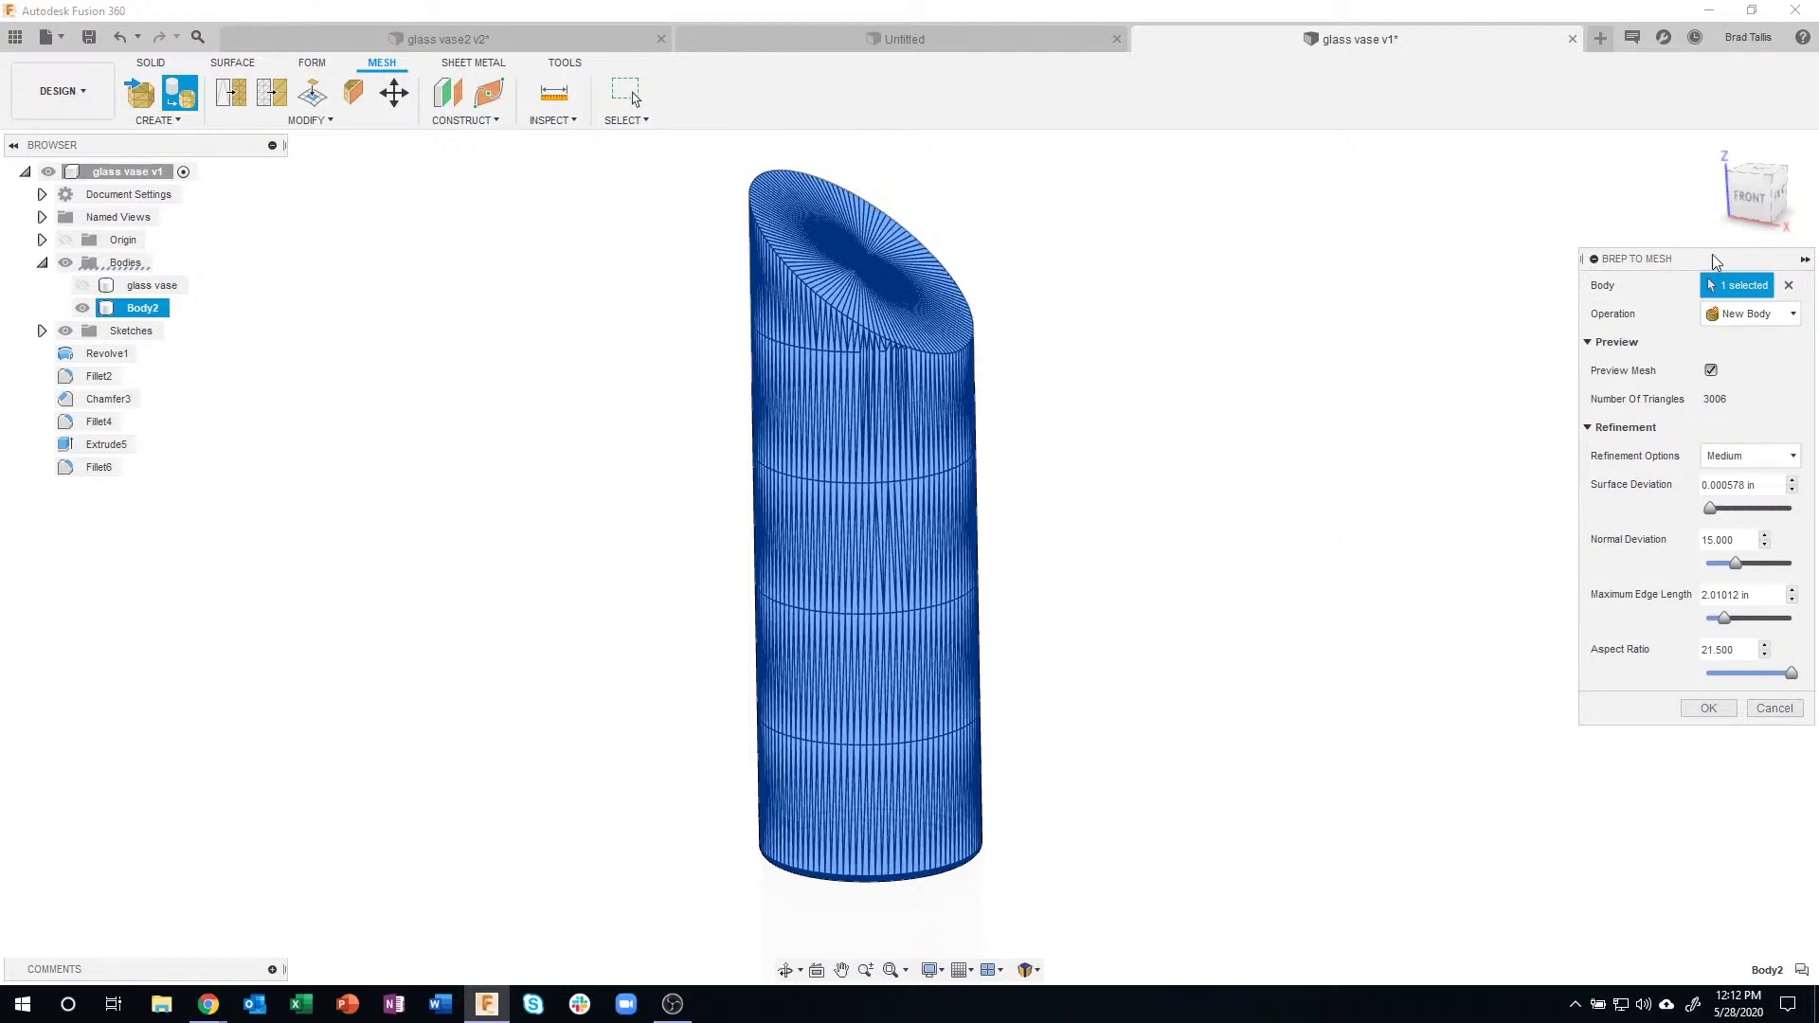
left_click(1711, 370)
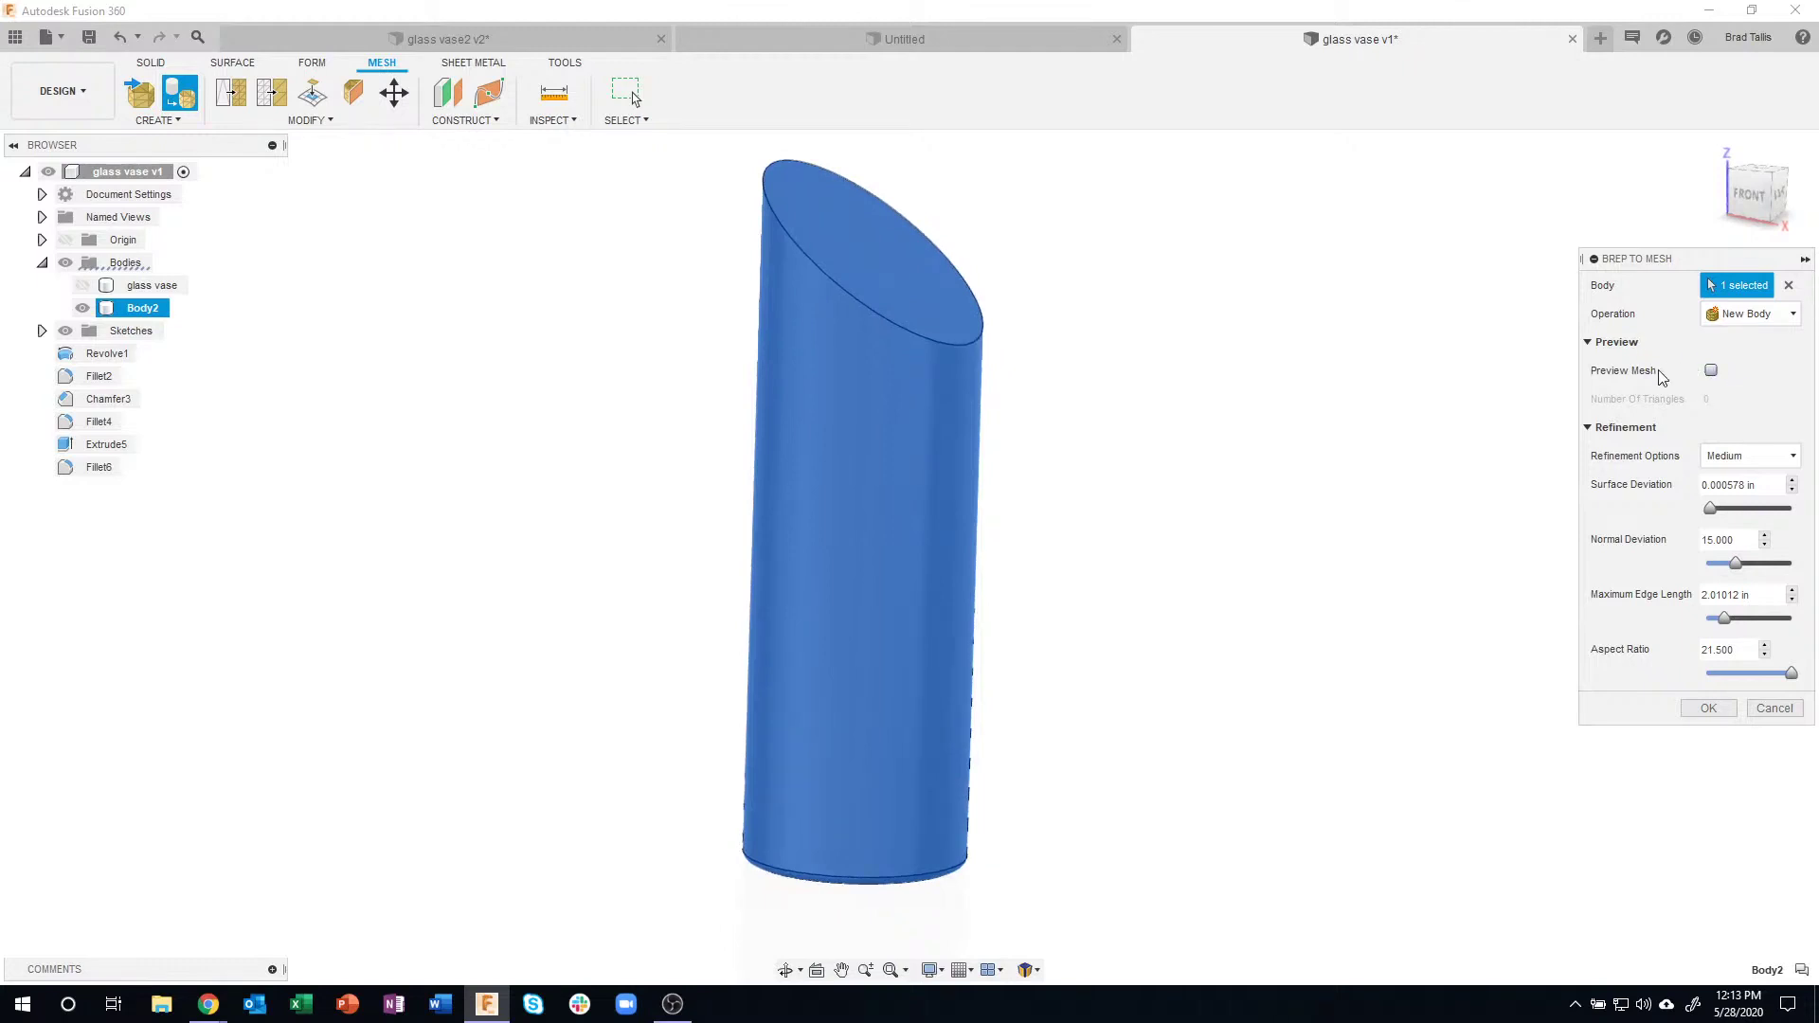
left_click(1713, 371)
mouse_move(881, 218)
middle_mouse_down("shift")
mouse_move(1085, 349)
mouse_move(1304, 394)
mouse_move(1322, 369)
middle_mouse_up("shift")
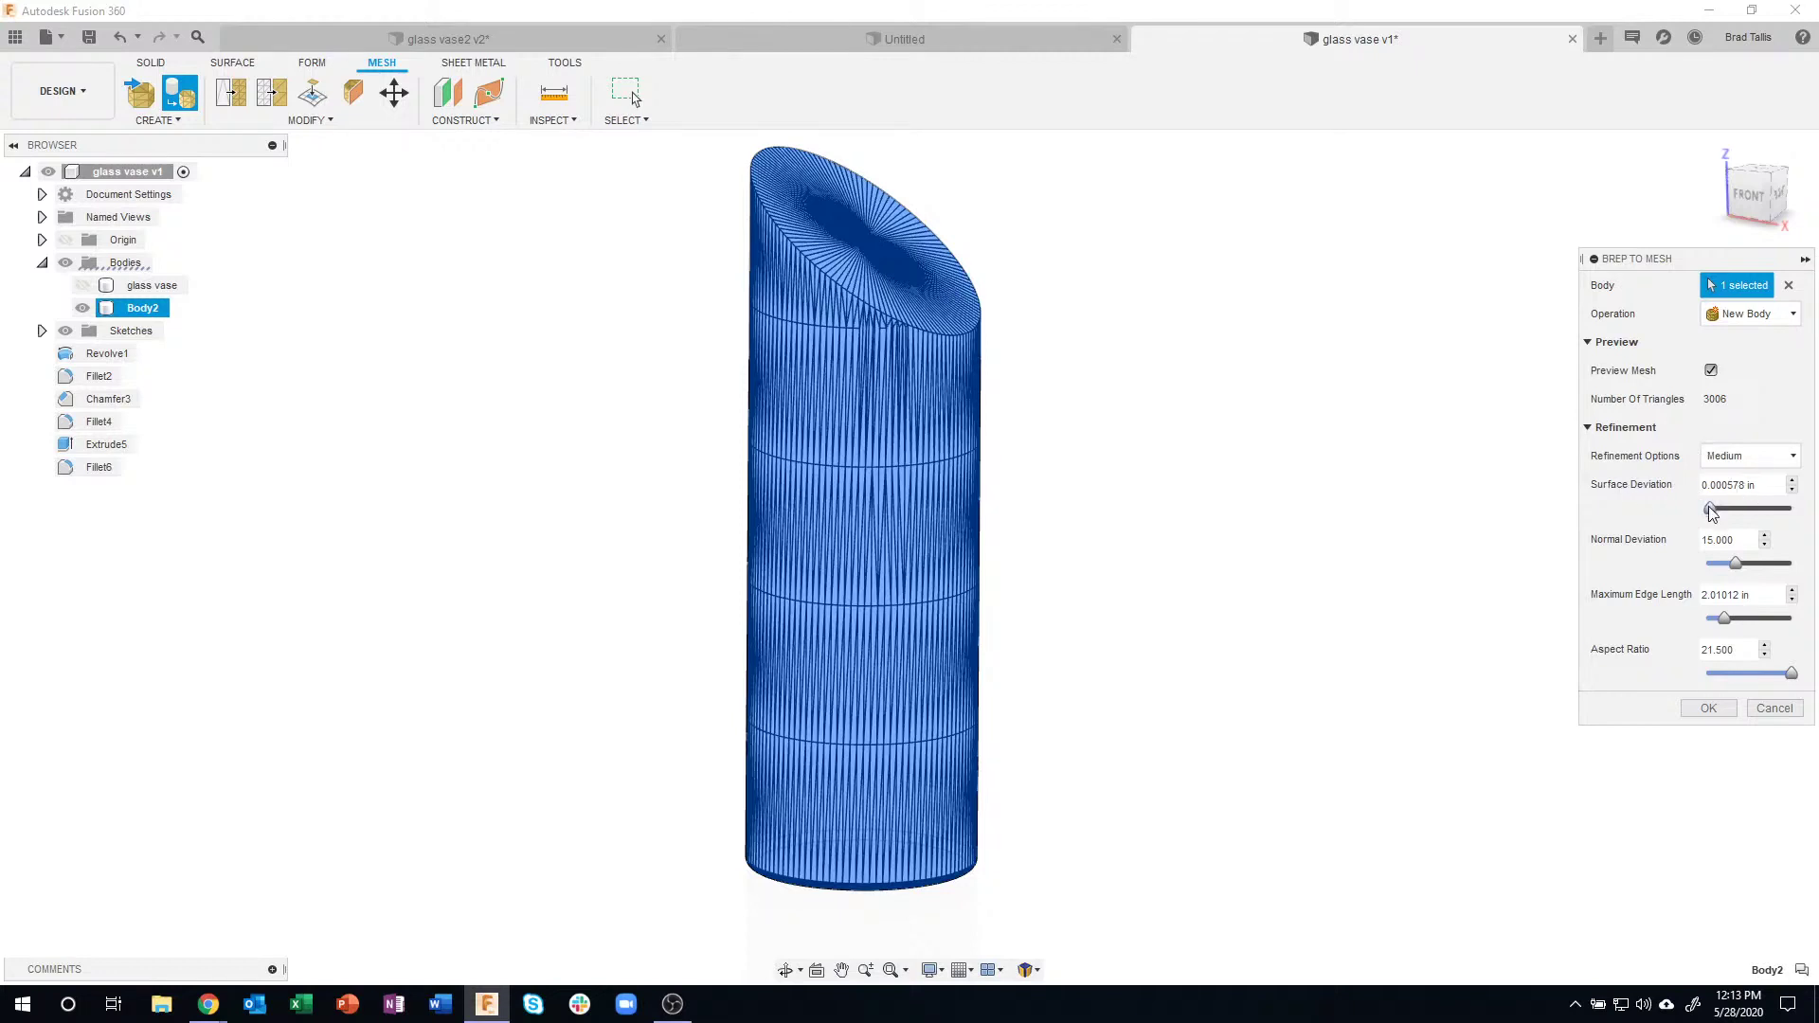
- Try several surface deviation values for the mesh conversion and settle on the maximum, 0.009268 in
left_click_drag(1712, 512, 1756, 521)
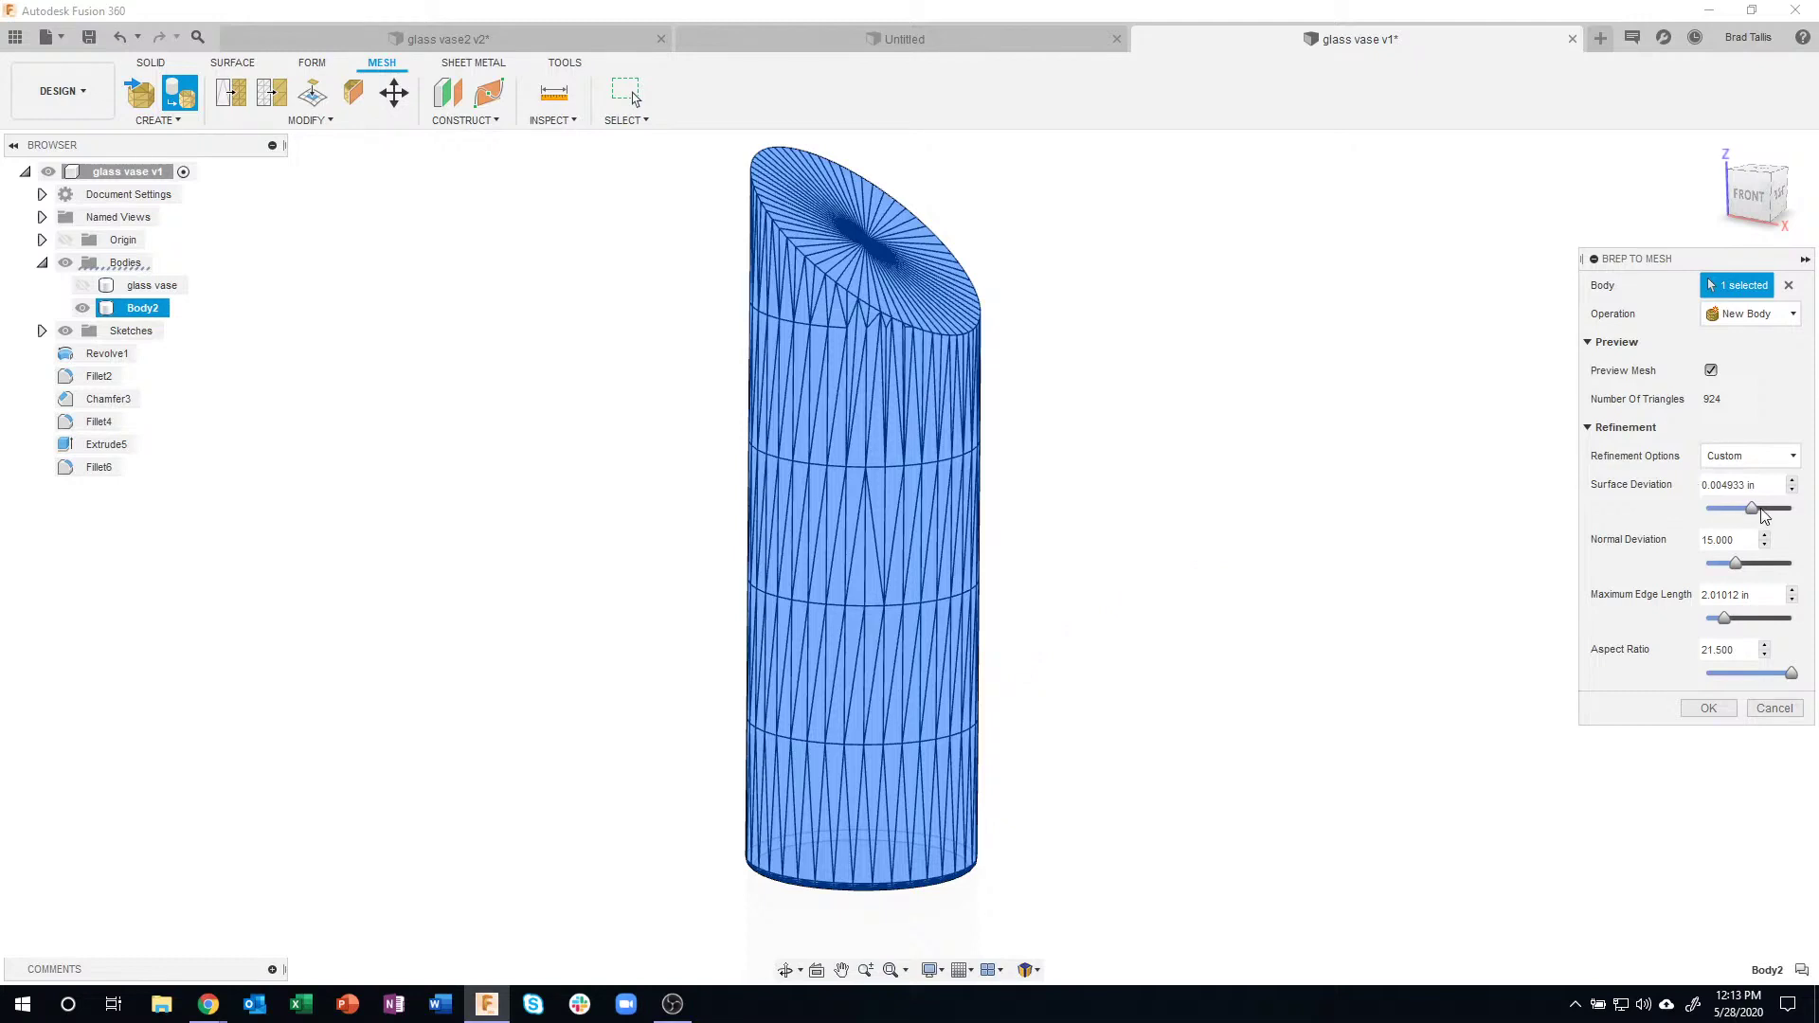
left_click_drag(1753, 510, 1808, 522)
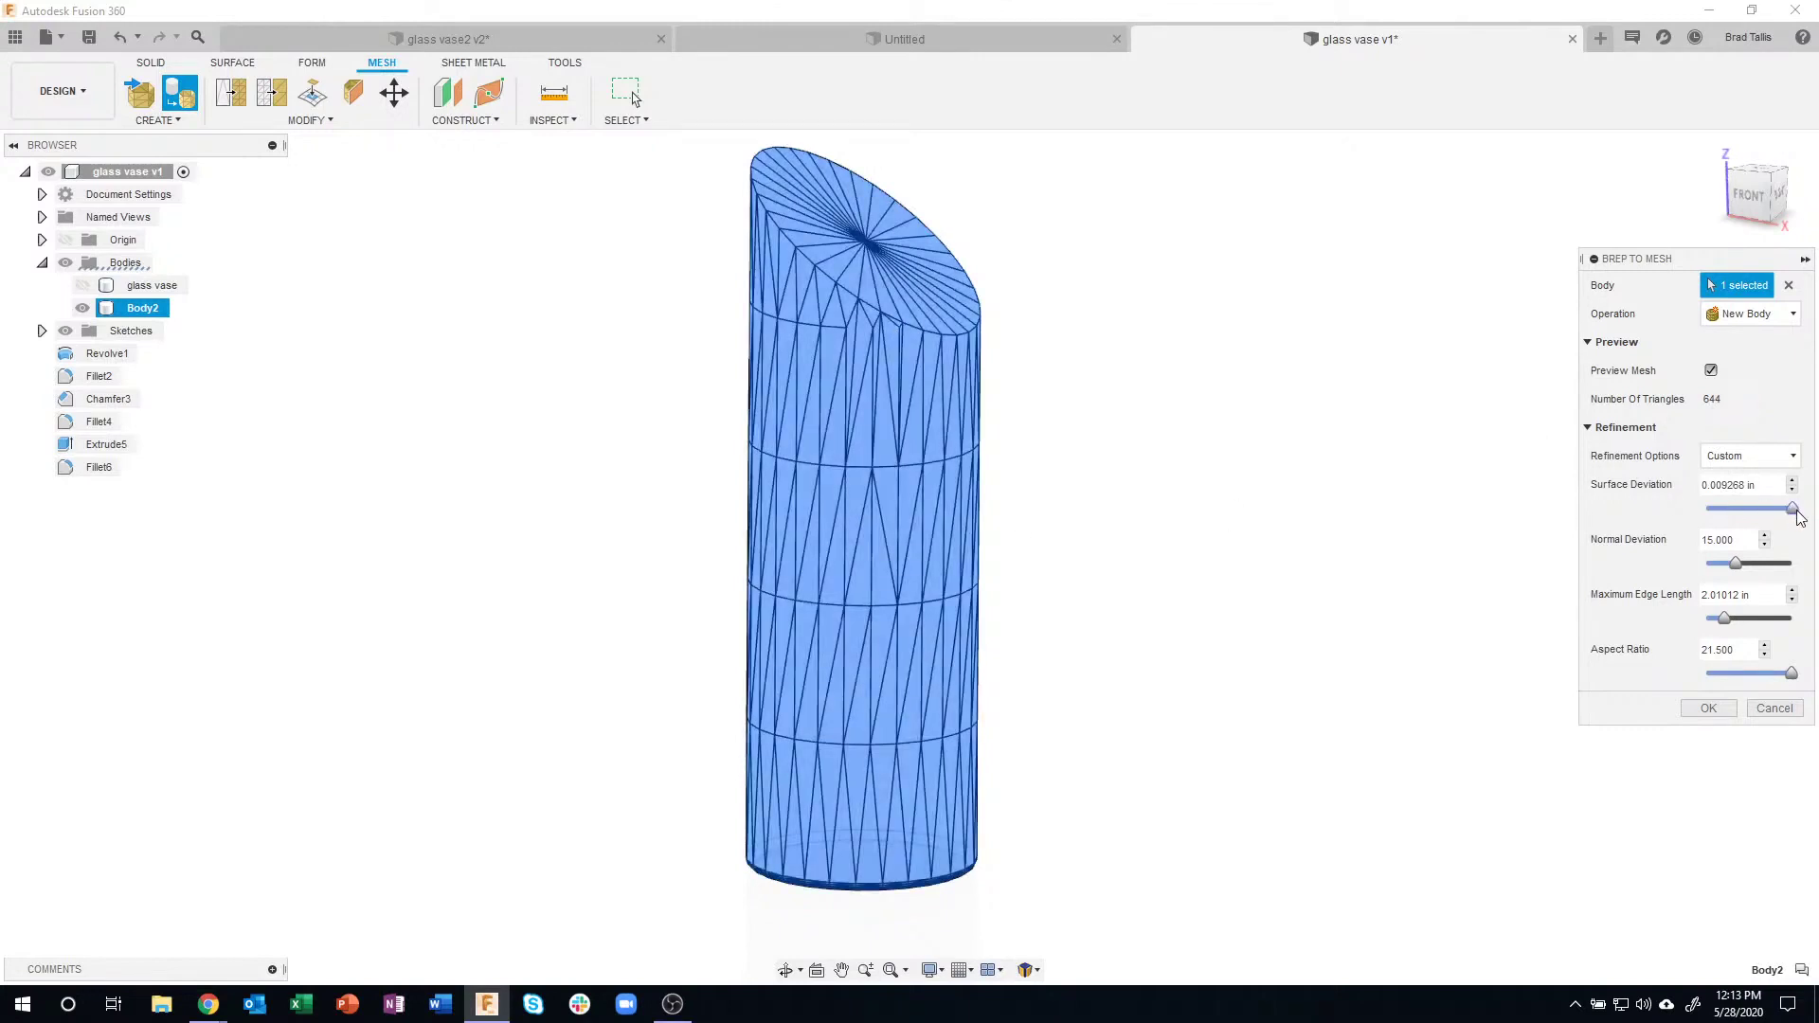
left_click_drag(1791, 509, 1721, 509)
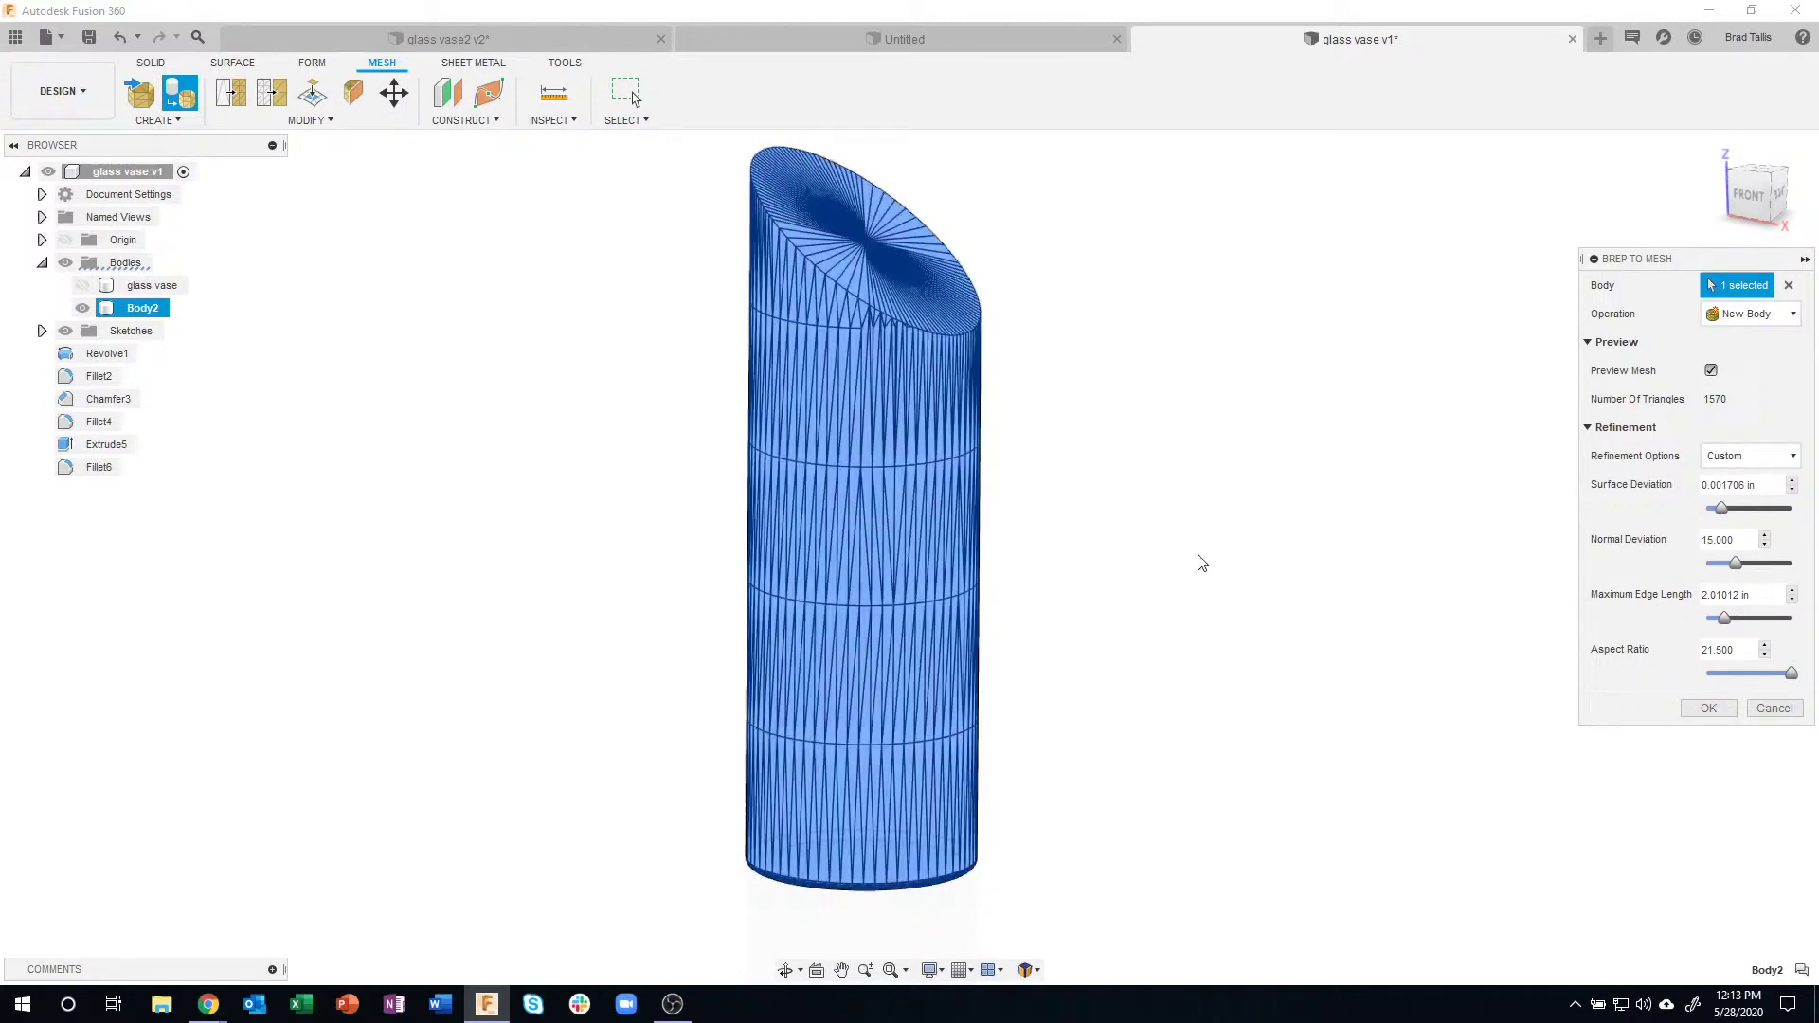
left_click_drag(1722, 510, 1791, 508)
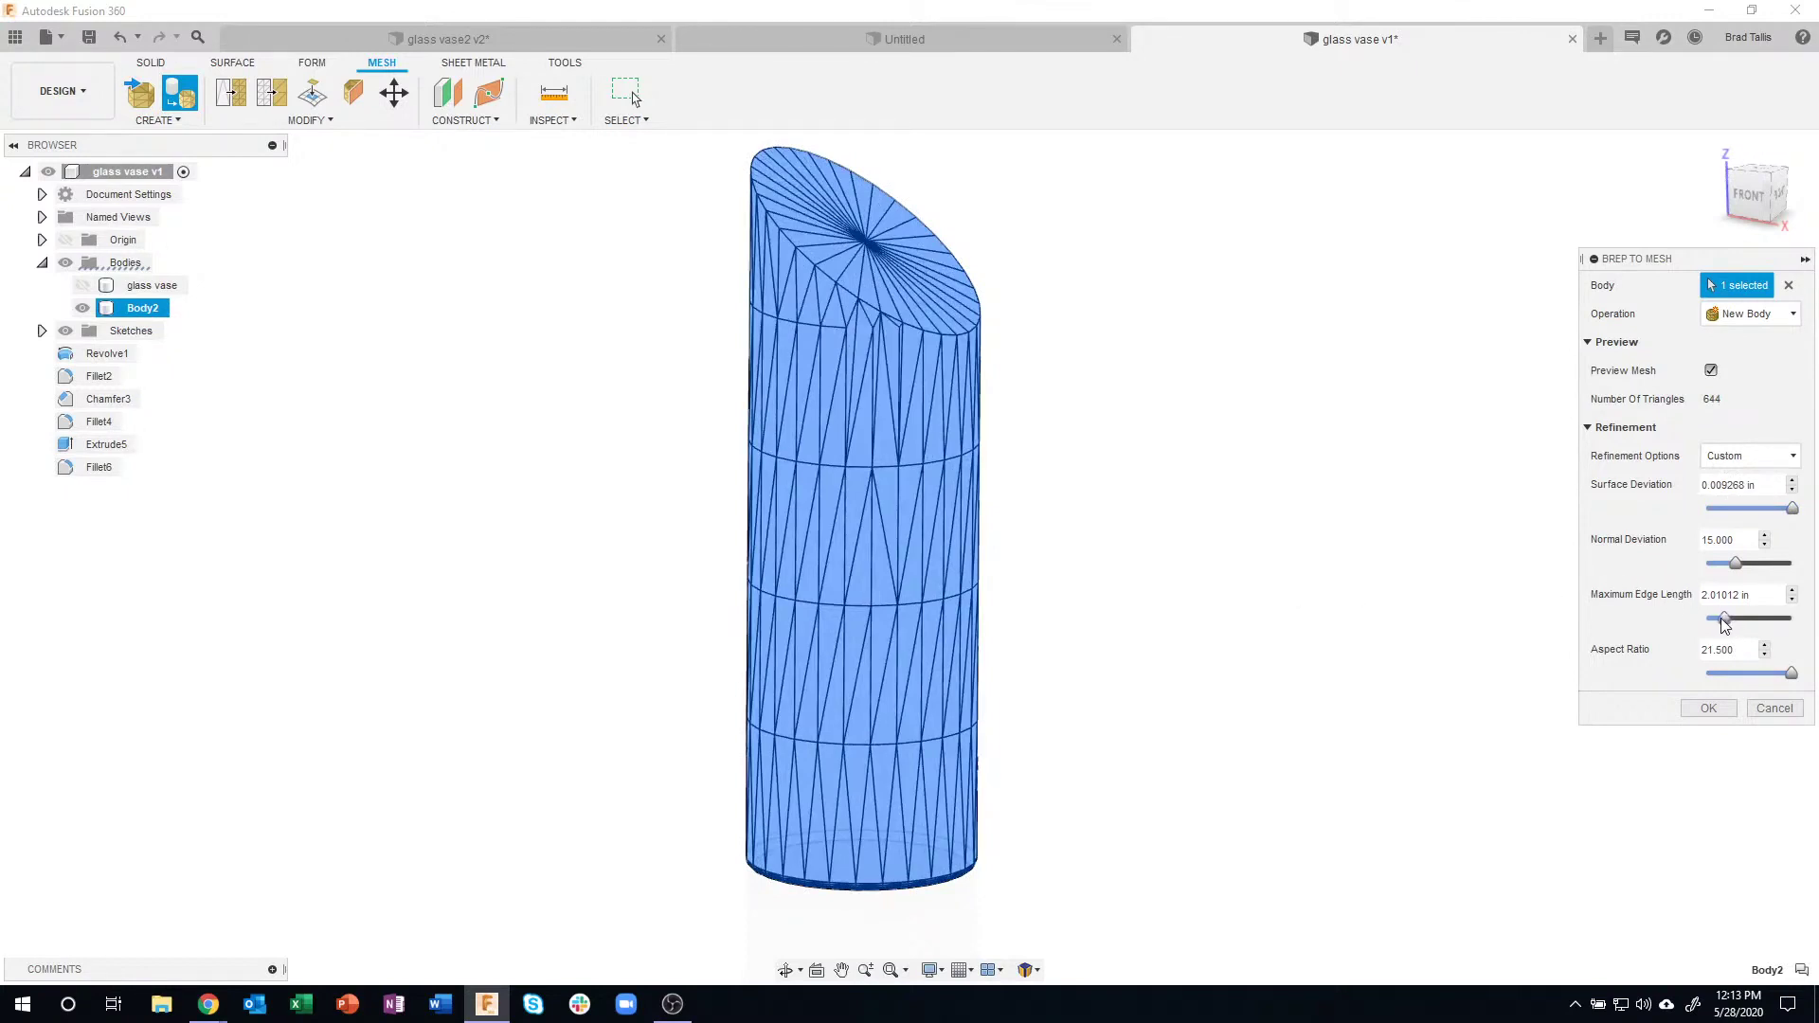
- Try shorter and longer maximum edge lengths, set the value to 2 in, and create the mesh as a new body
left_click_drag(1722, 619, 1711, 619)
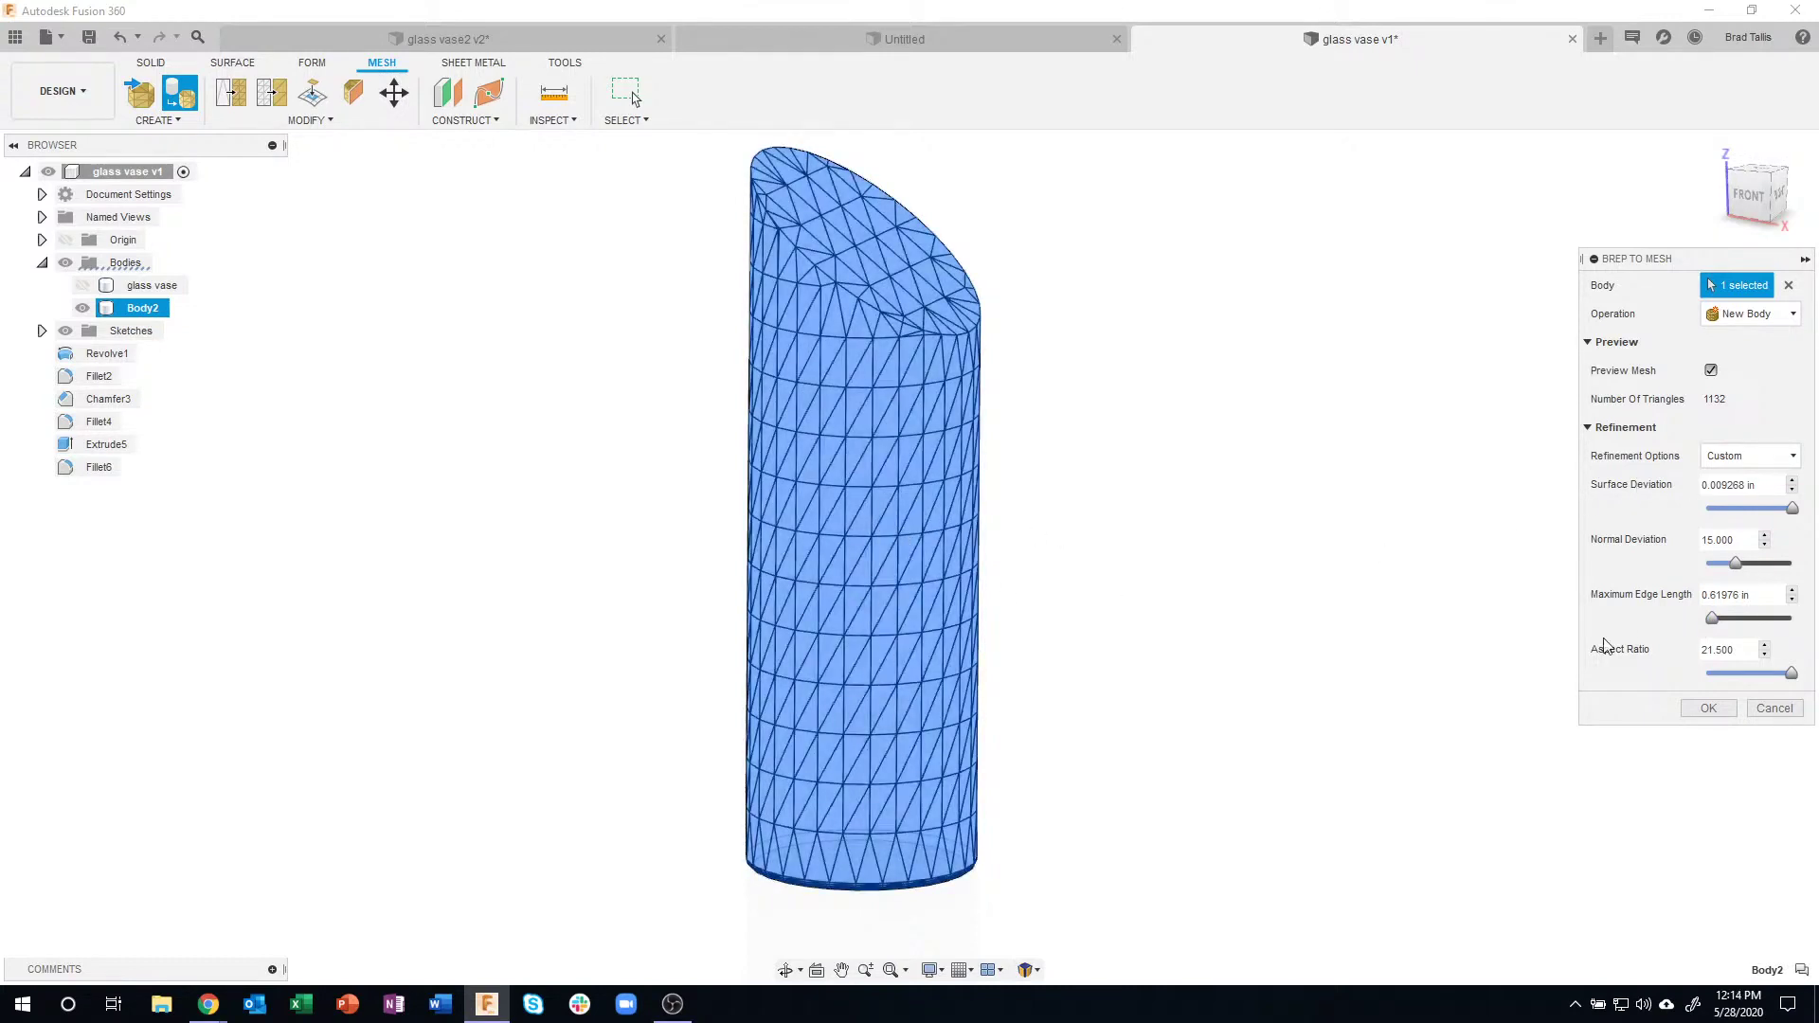
left_click_drag(1714, 619, 1777, 625)
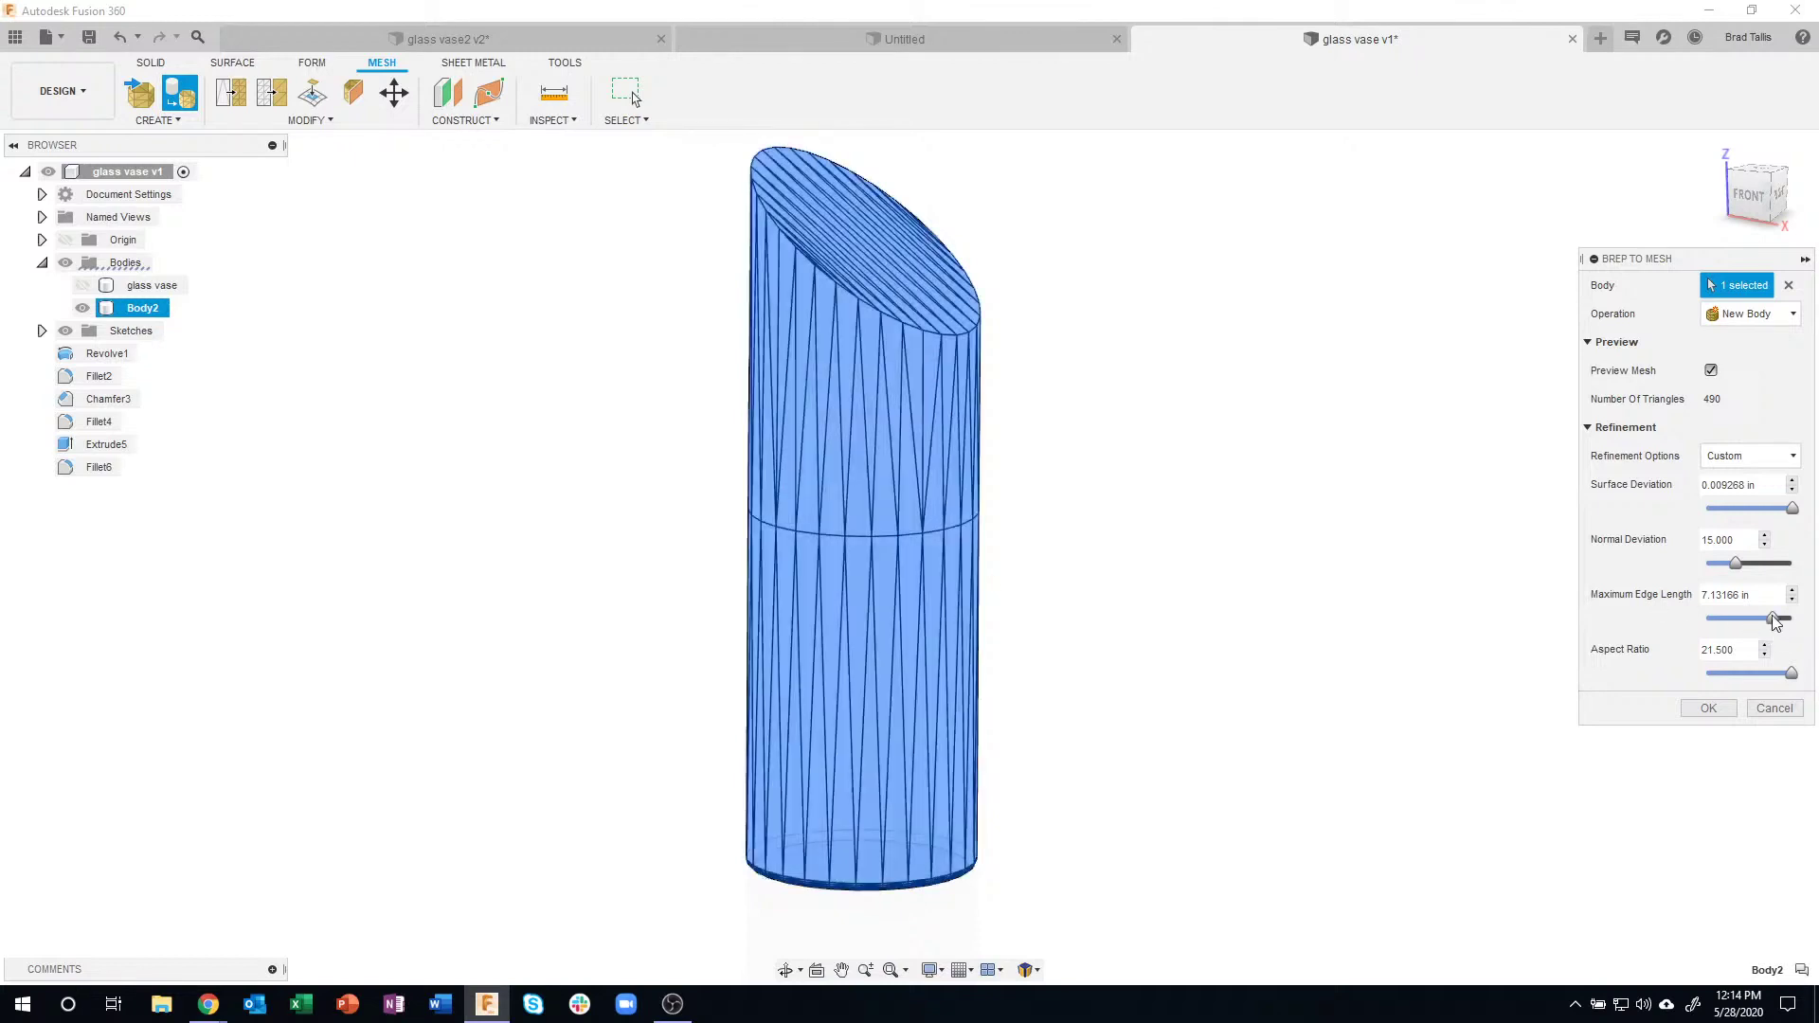
left_click_drag(1776, 621, 1678, 590)
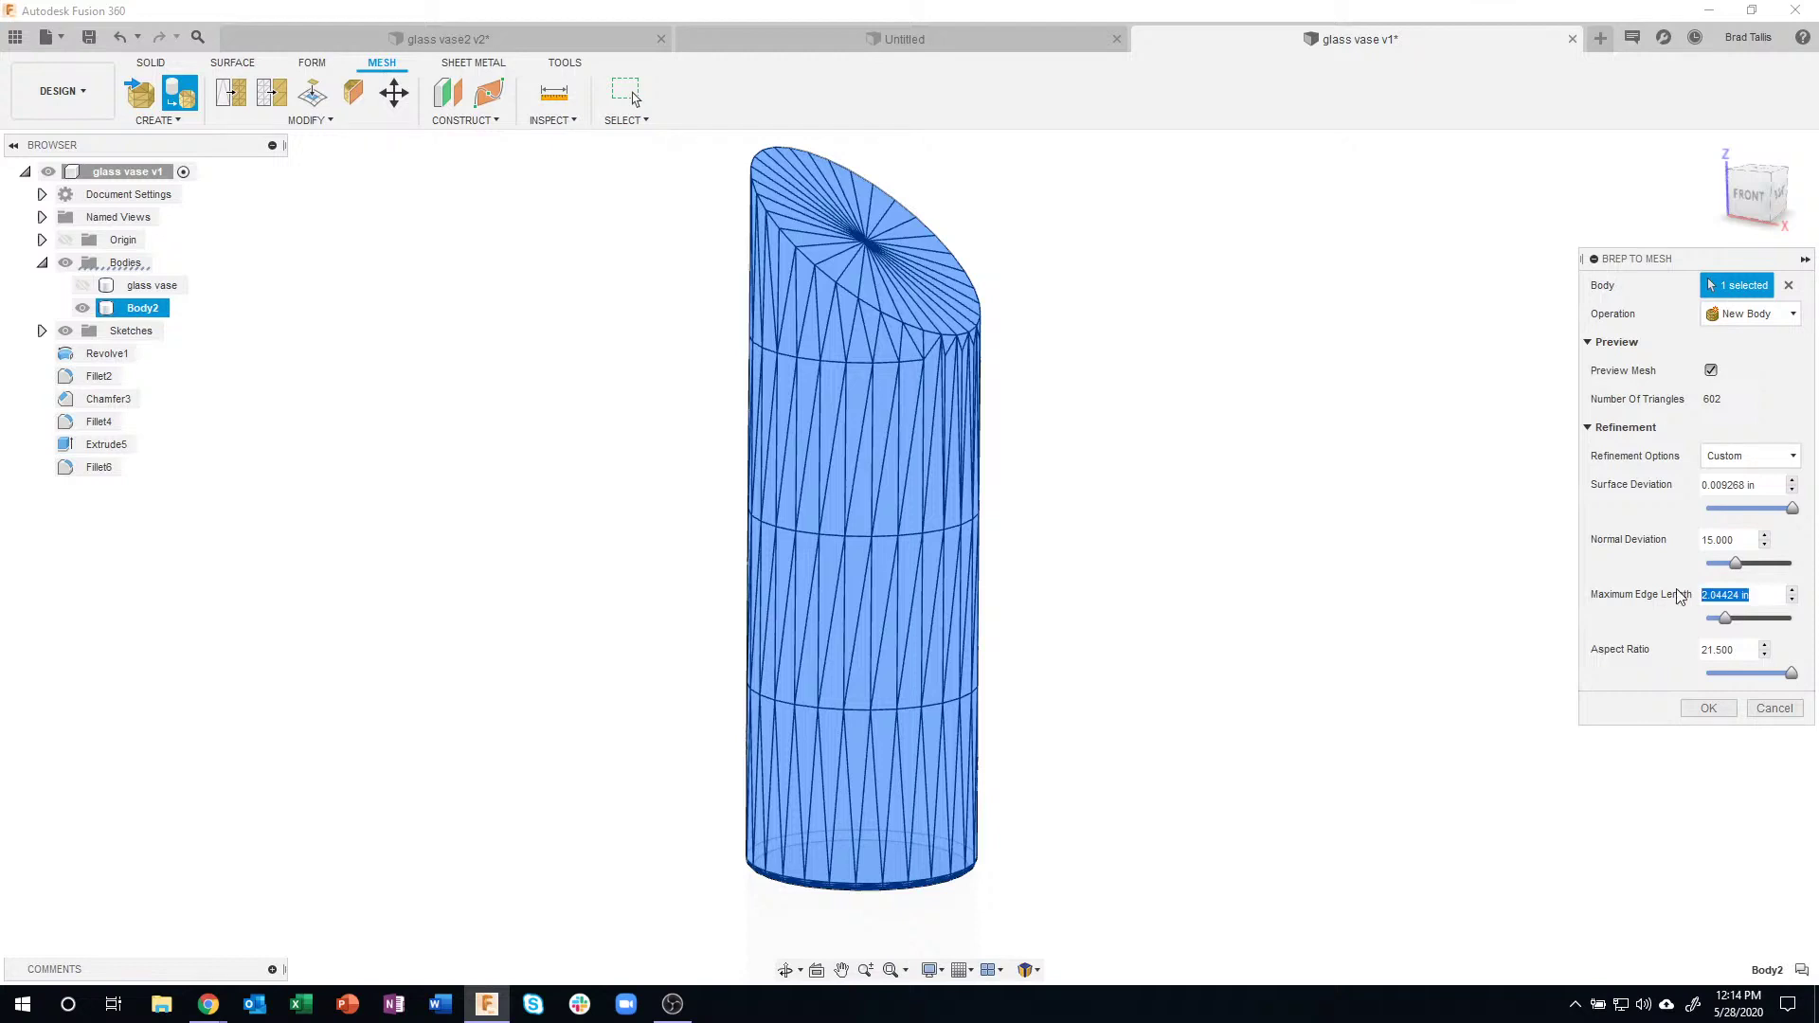
type("2")
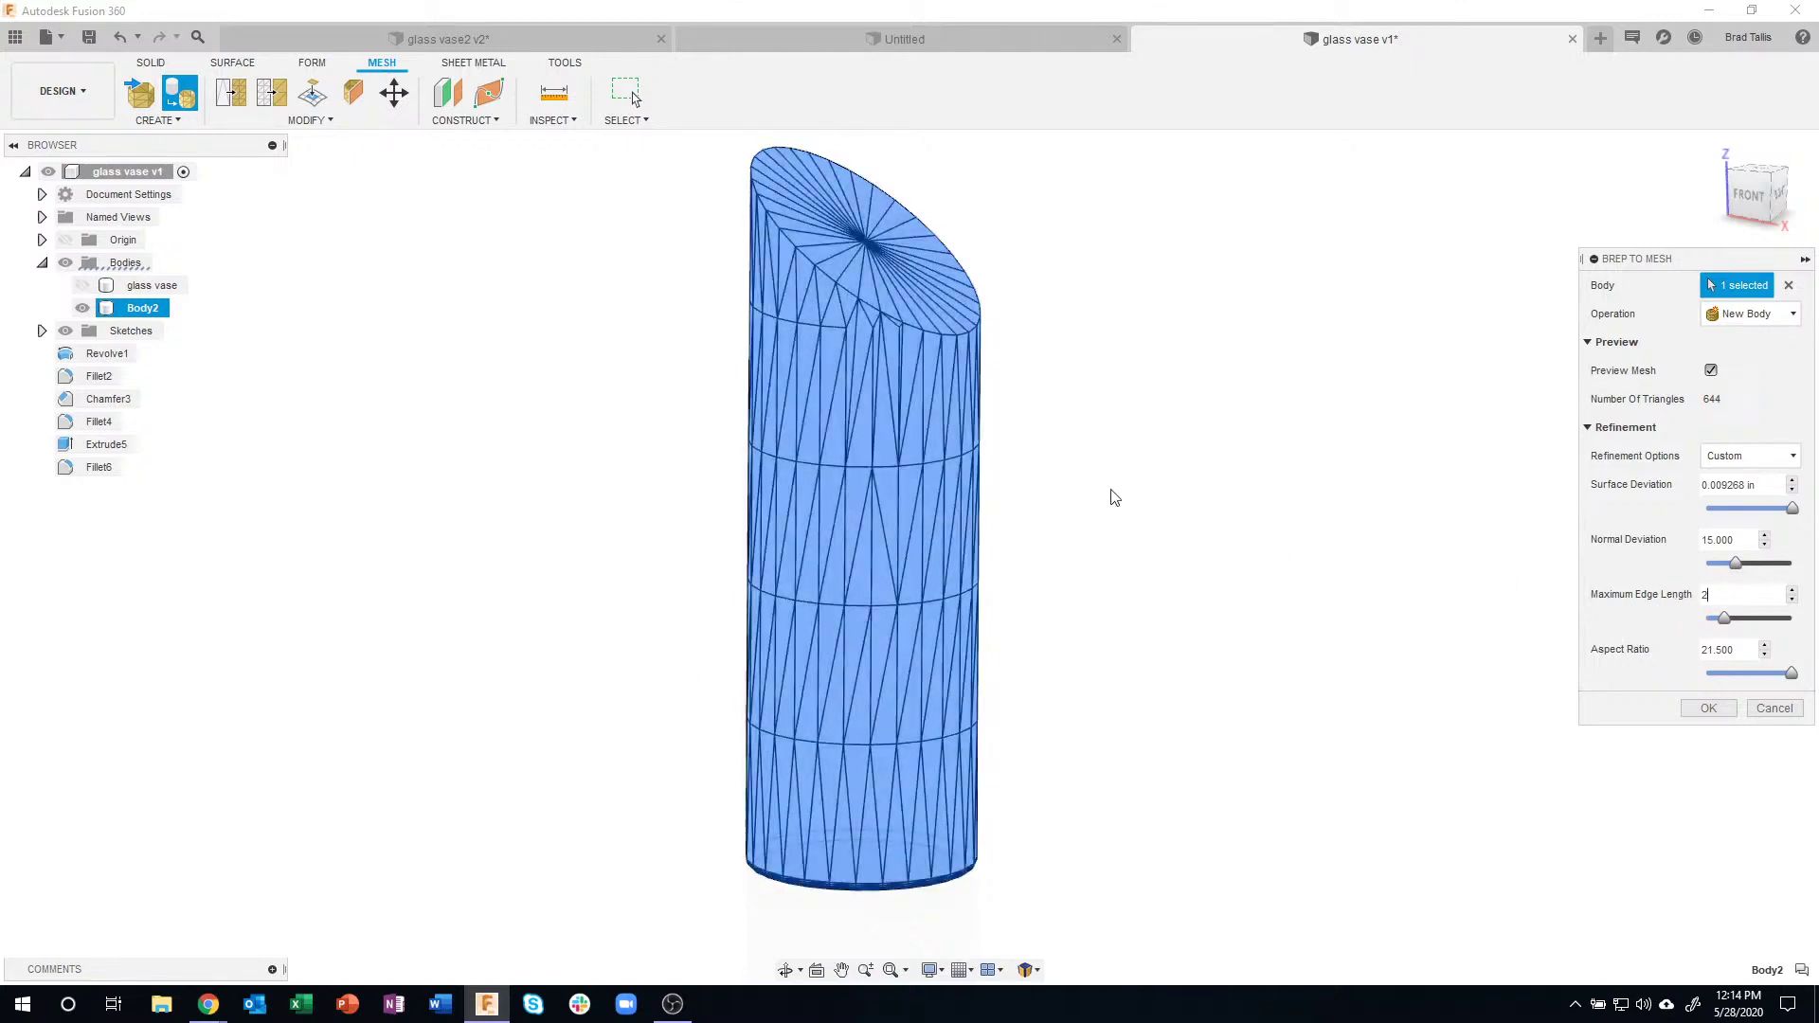
left_click(1708, 711)
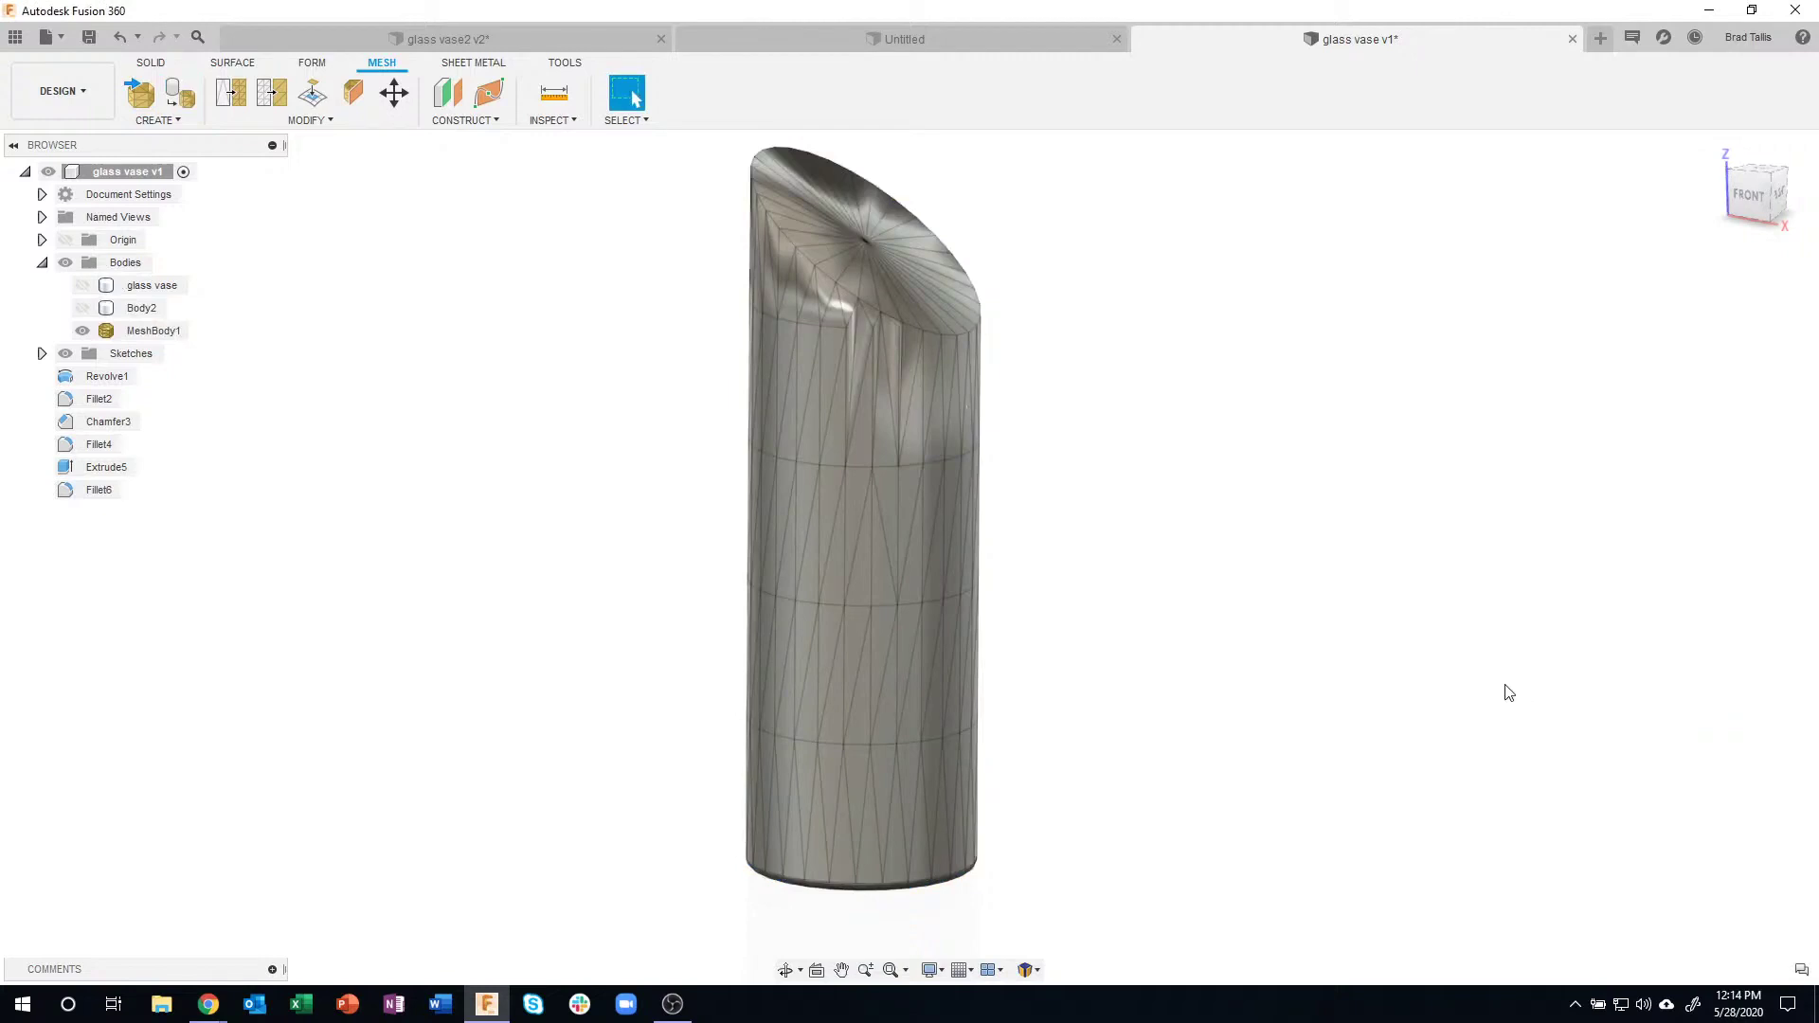
- Inspect the new mesh body's triangles on the side and the faceted outline of its slanted top from above
left_click(966, 480)
middle_click_drag(1115, 313, 883, 618, "shift")
left_click(858, 423)
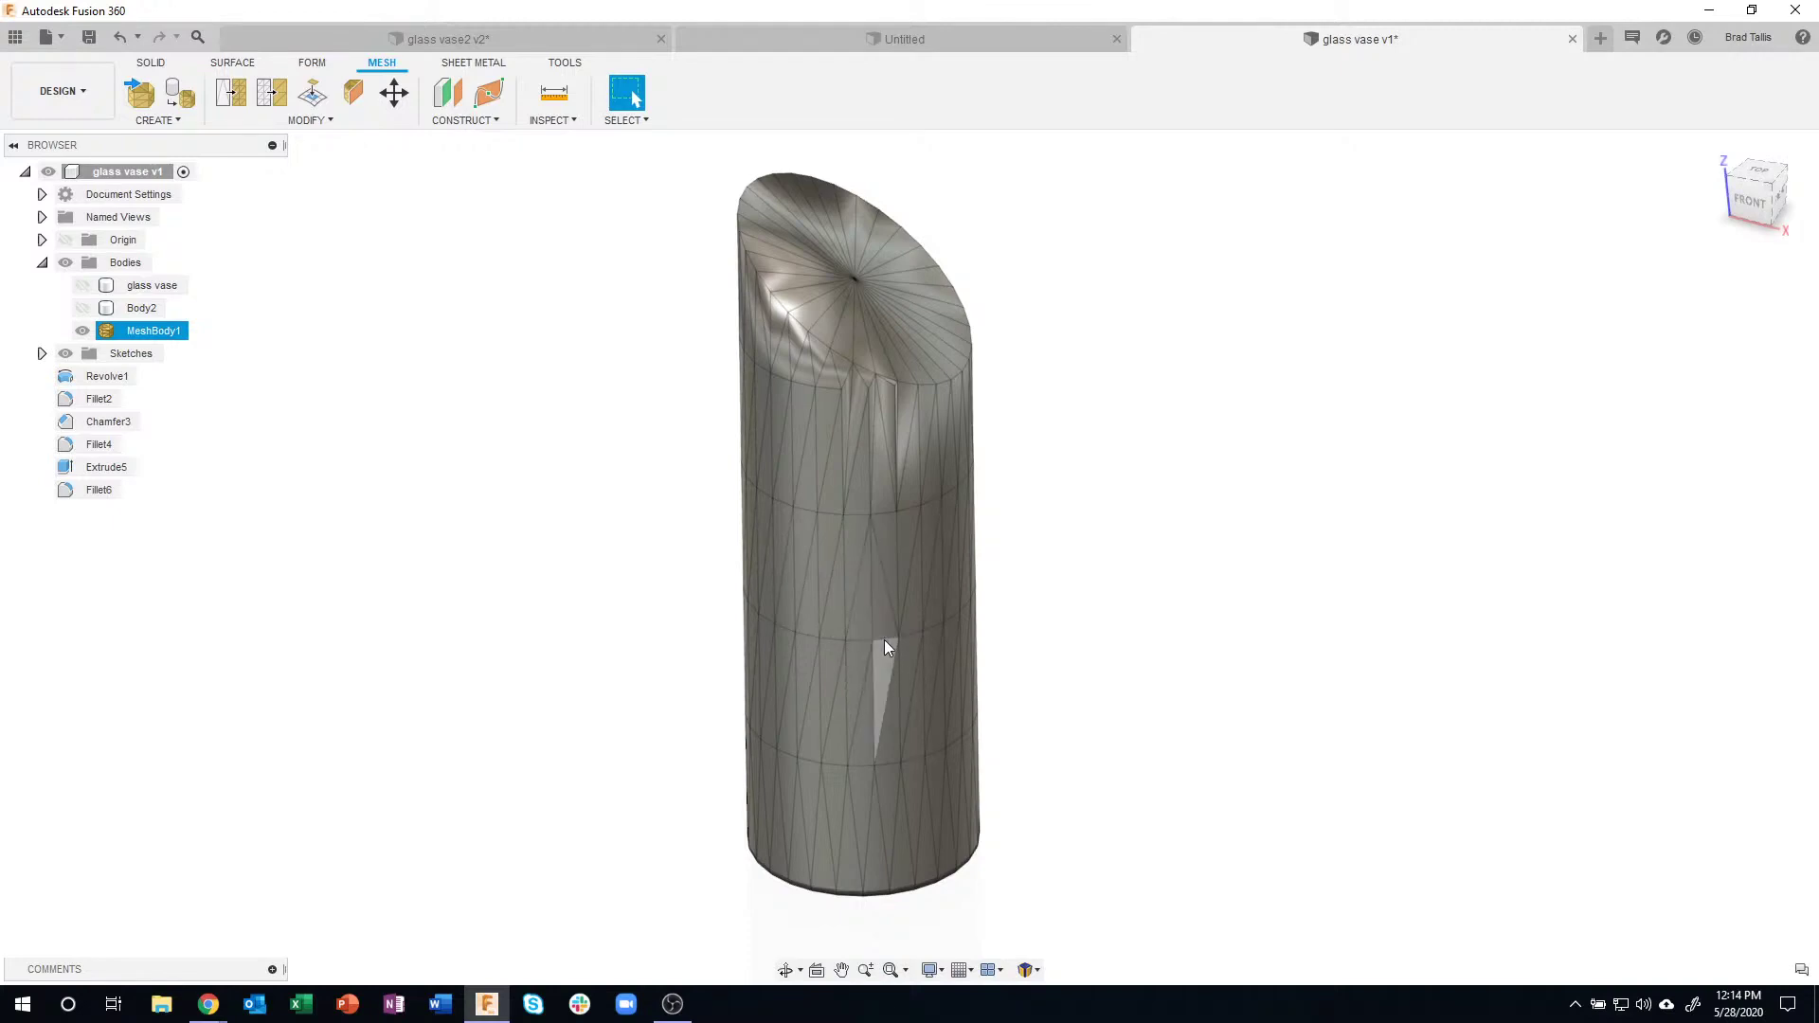
middle_click_drag(879, 640, 988, 472, "shift")
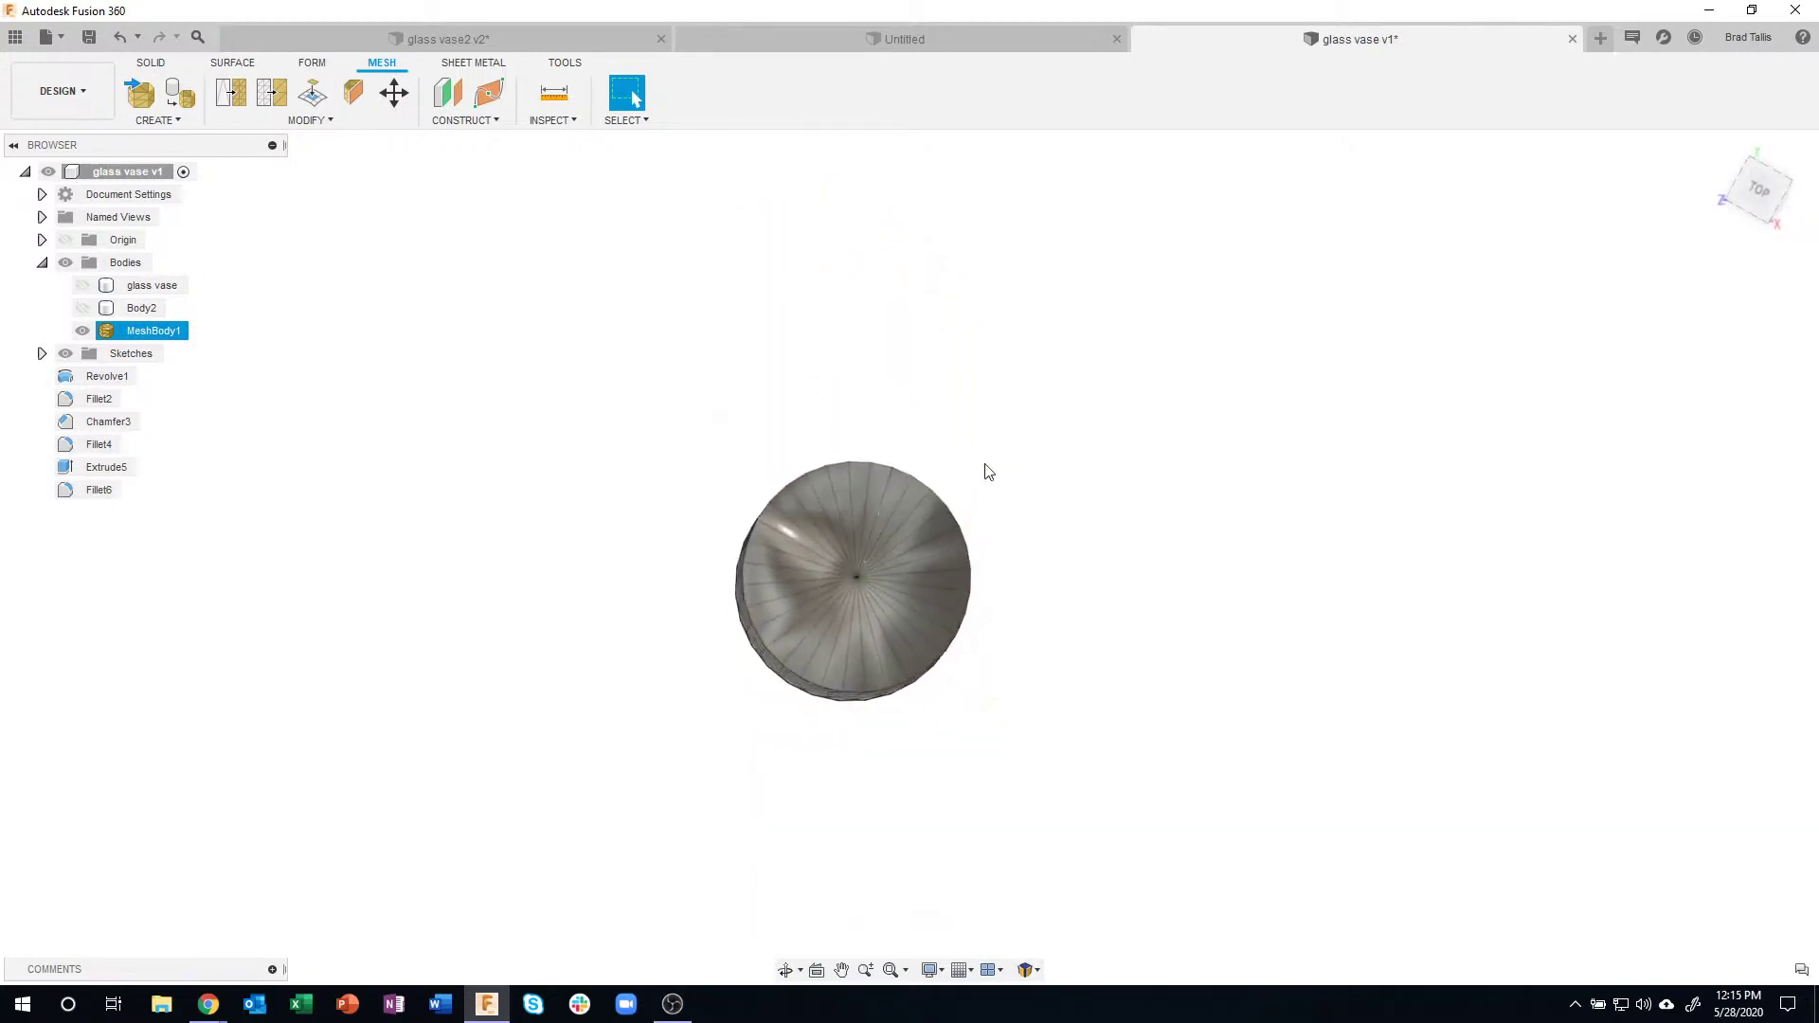
scroll(909, 459, "up", 8)
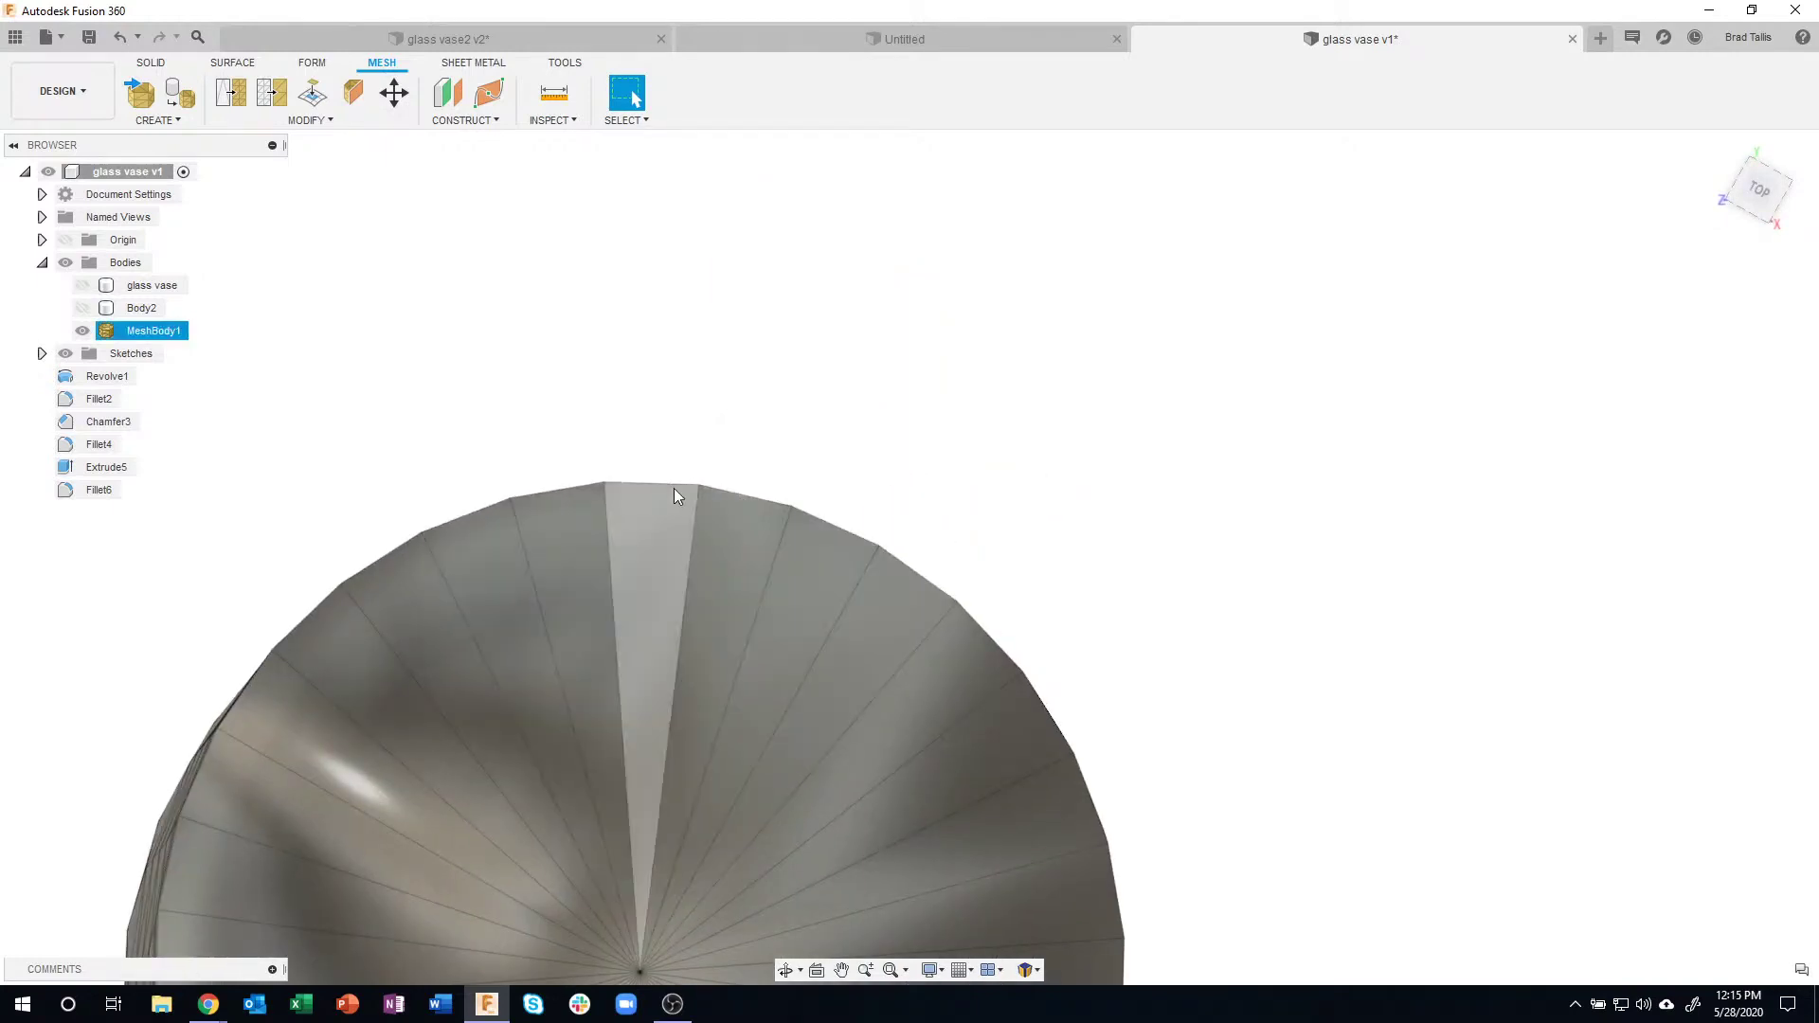
scroll(1117, 560, "down", 5)
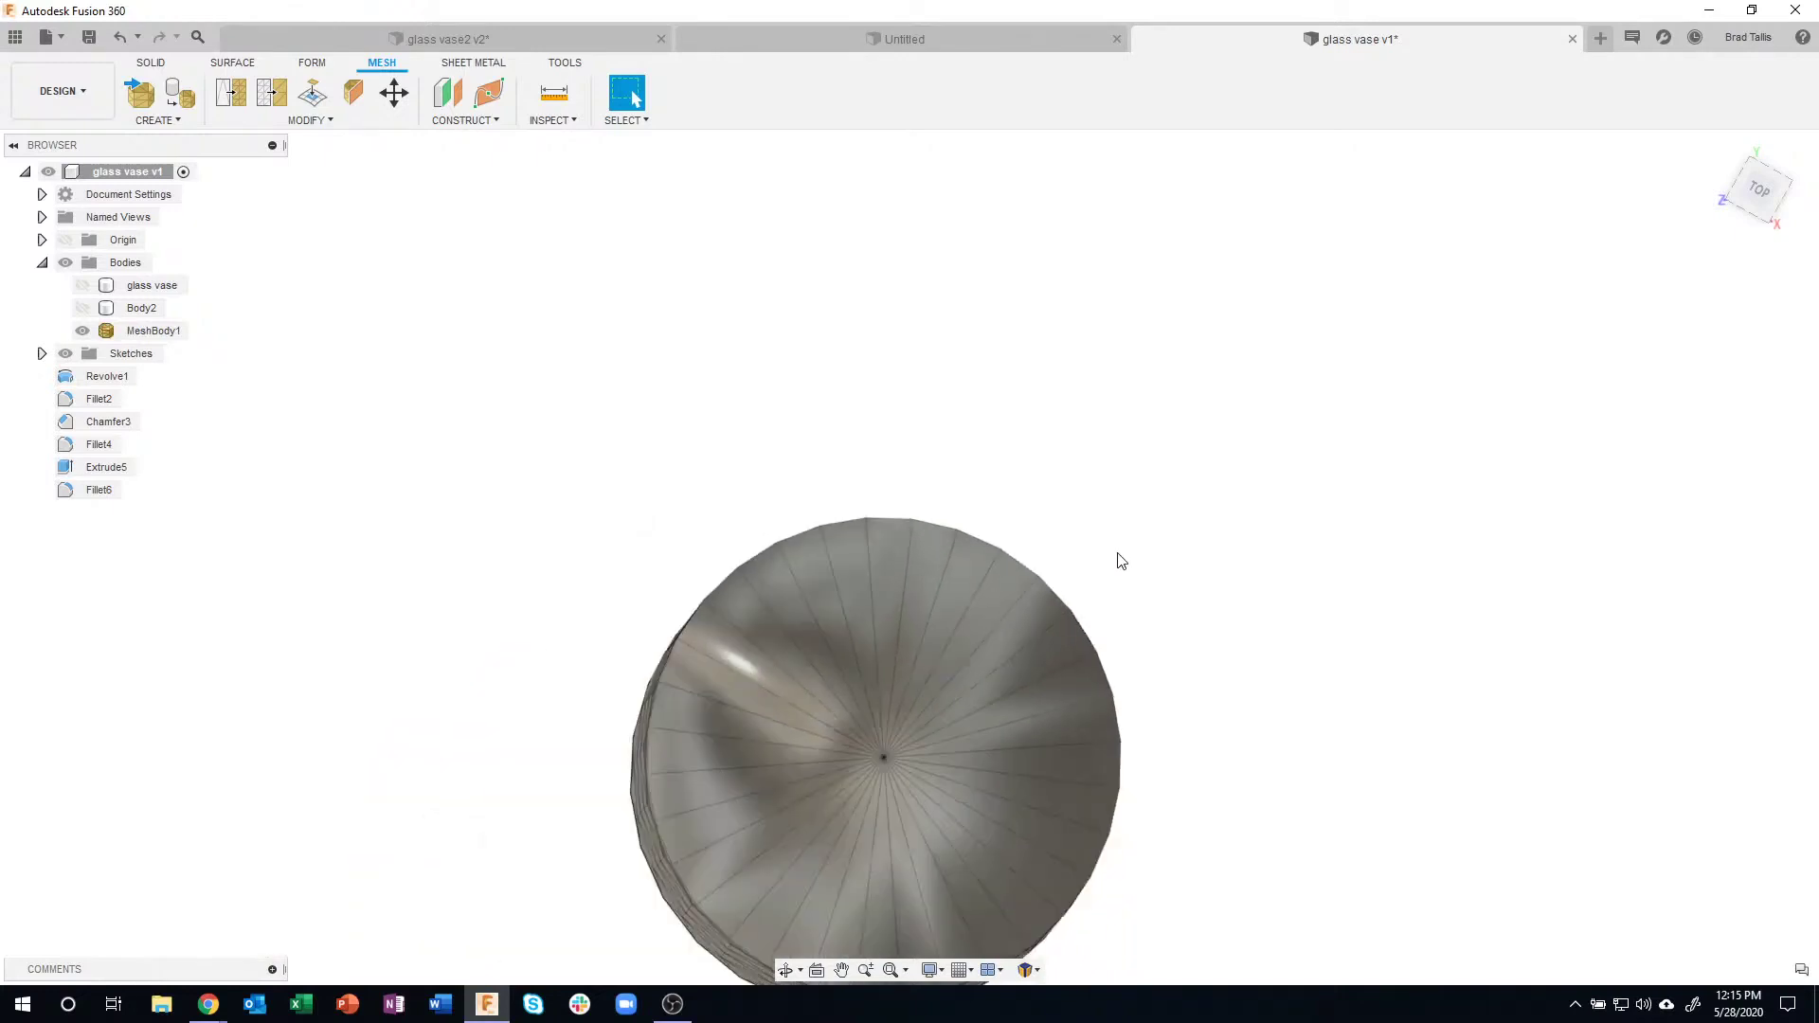
middle_click_drag(1117, 560, 1222, 565, "shift")
scroll(1222, 567, "down", 4)
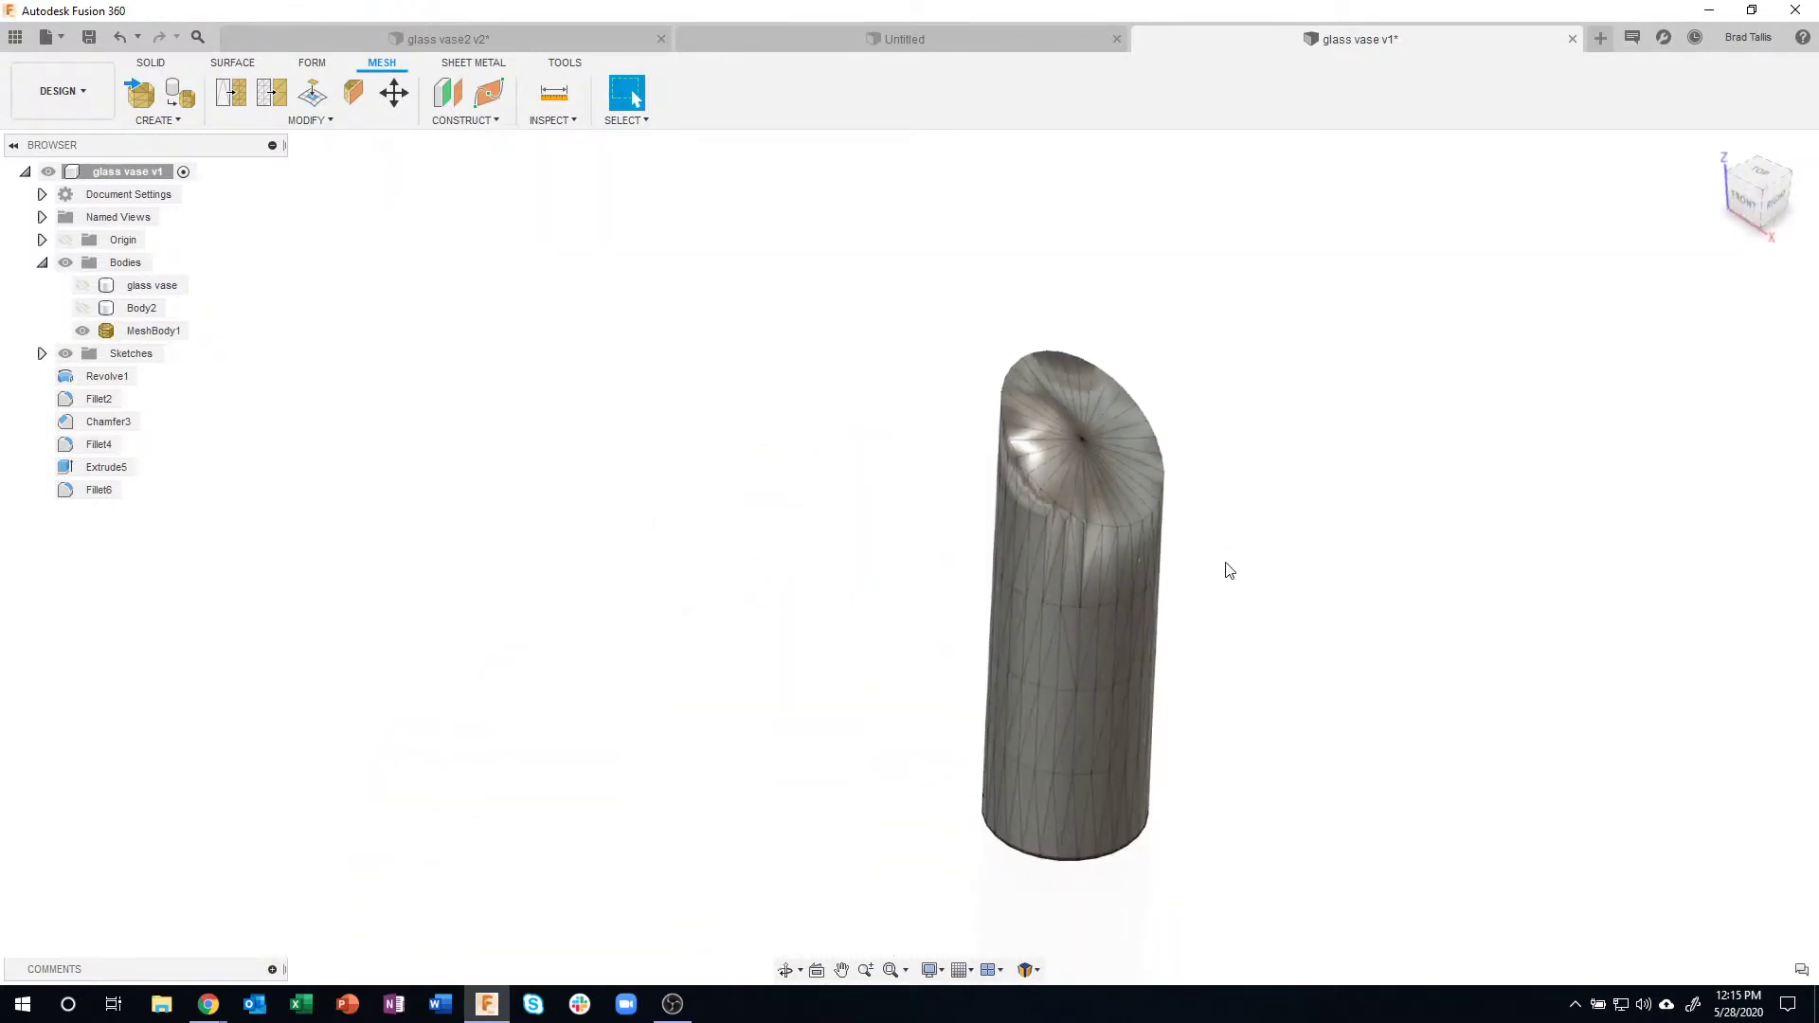
middle_click_drag(349, 258, 341, 216, "shift")
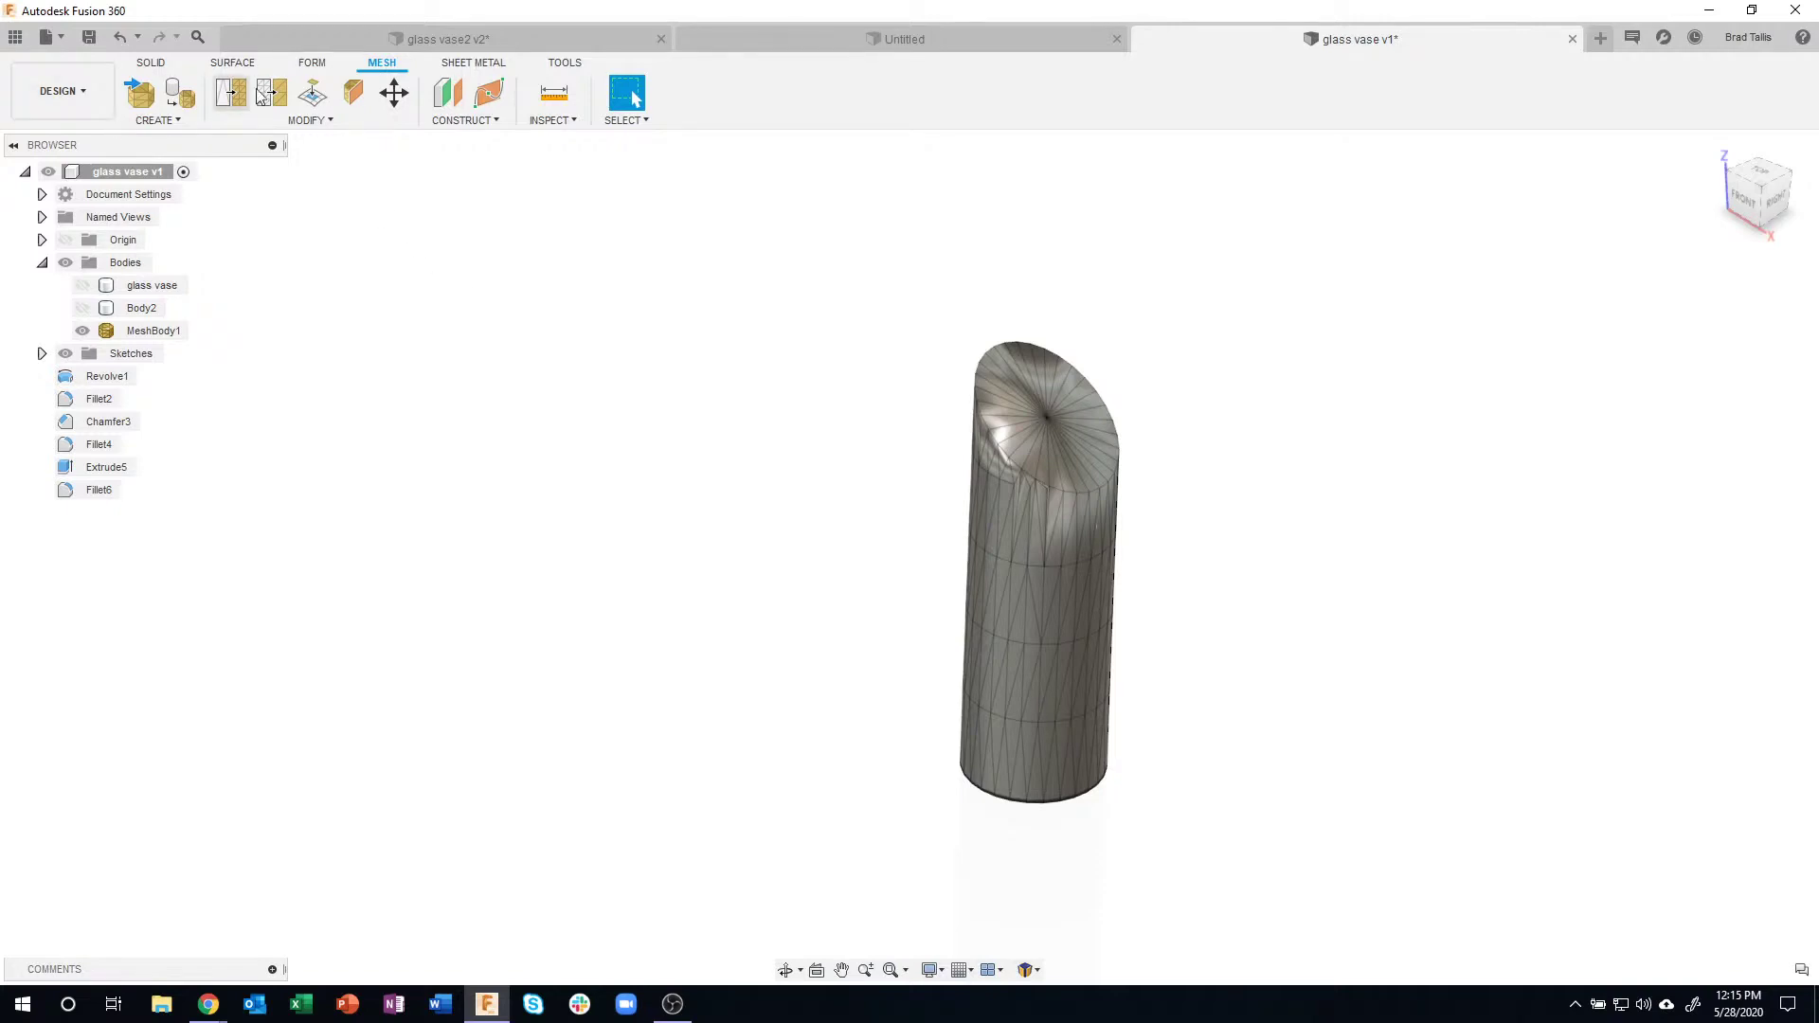
- Set up an adaptive remesh of the cylinder's mesh body without preserving sharp edges, and inspect its preview
left_click(151, 64)
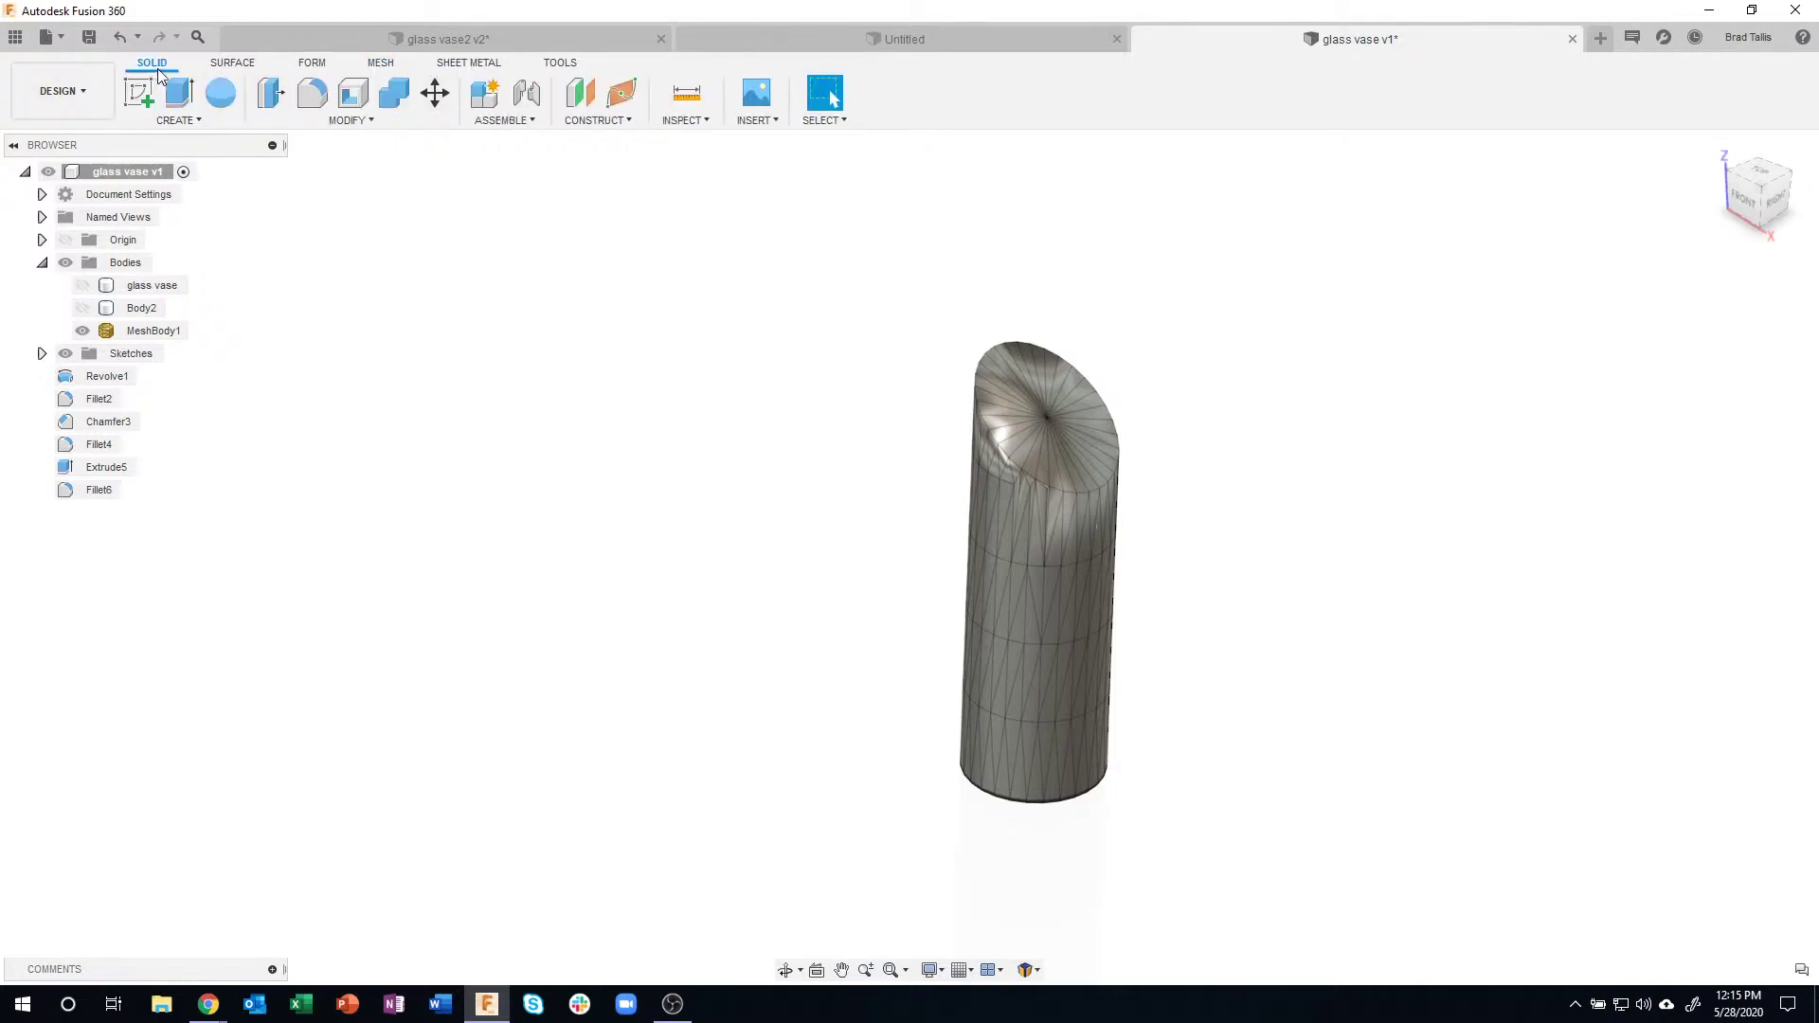
left_click(382, 65)
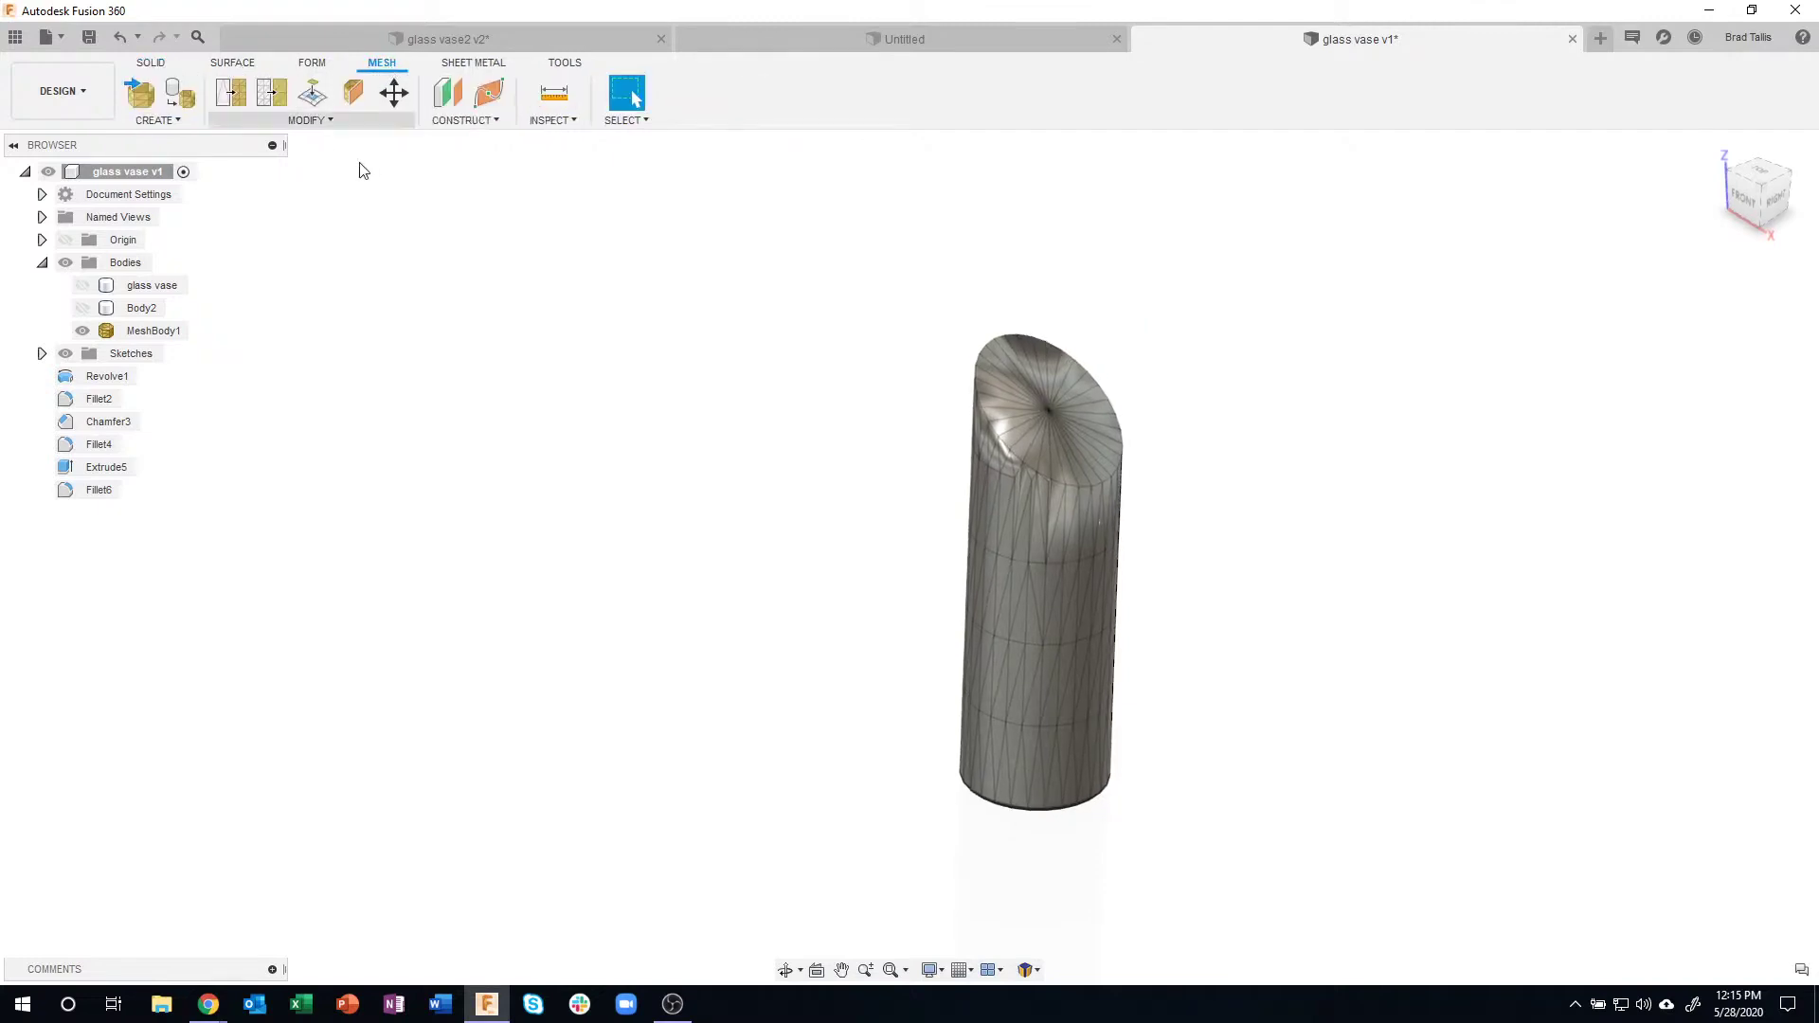
left_click(310, 122)
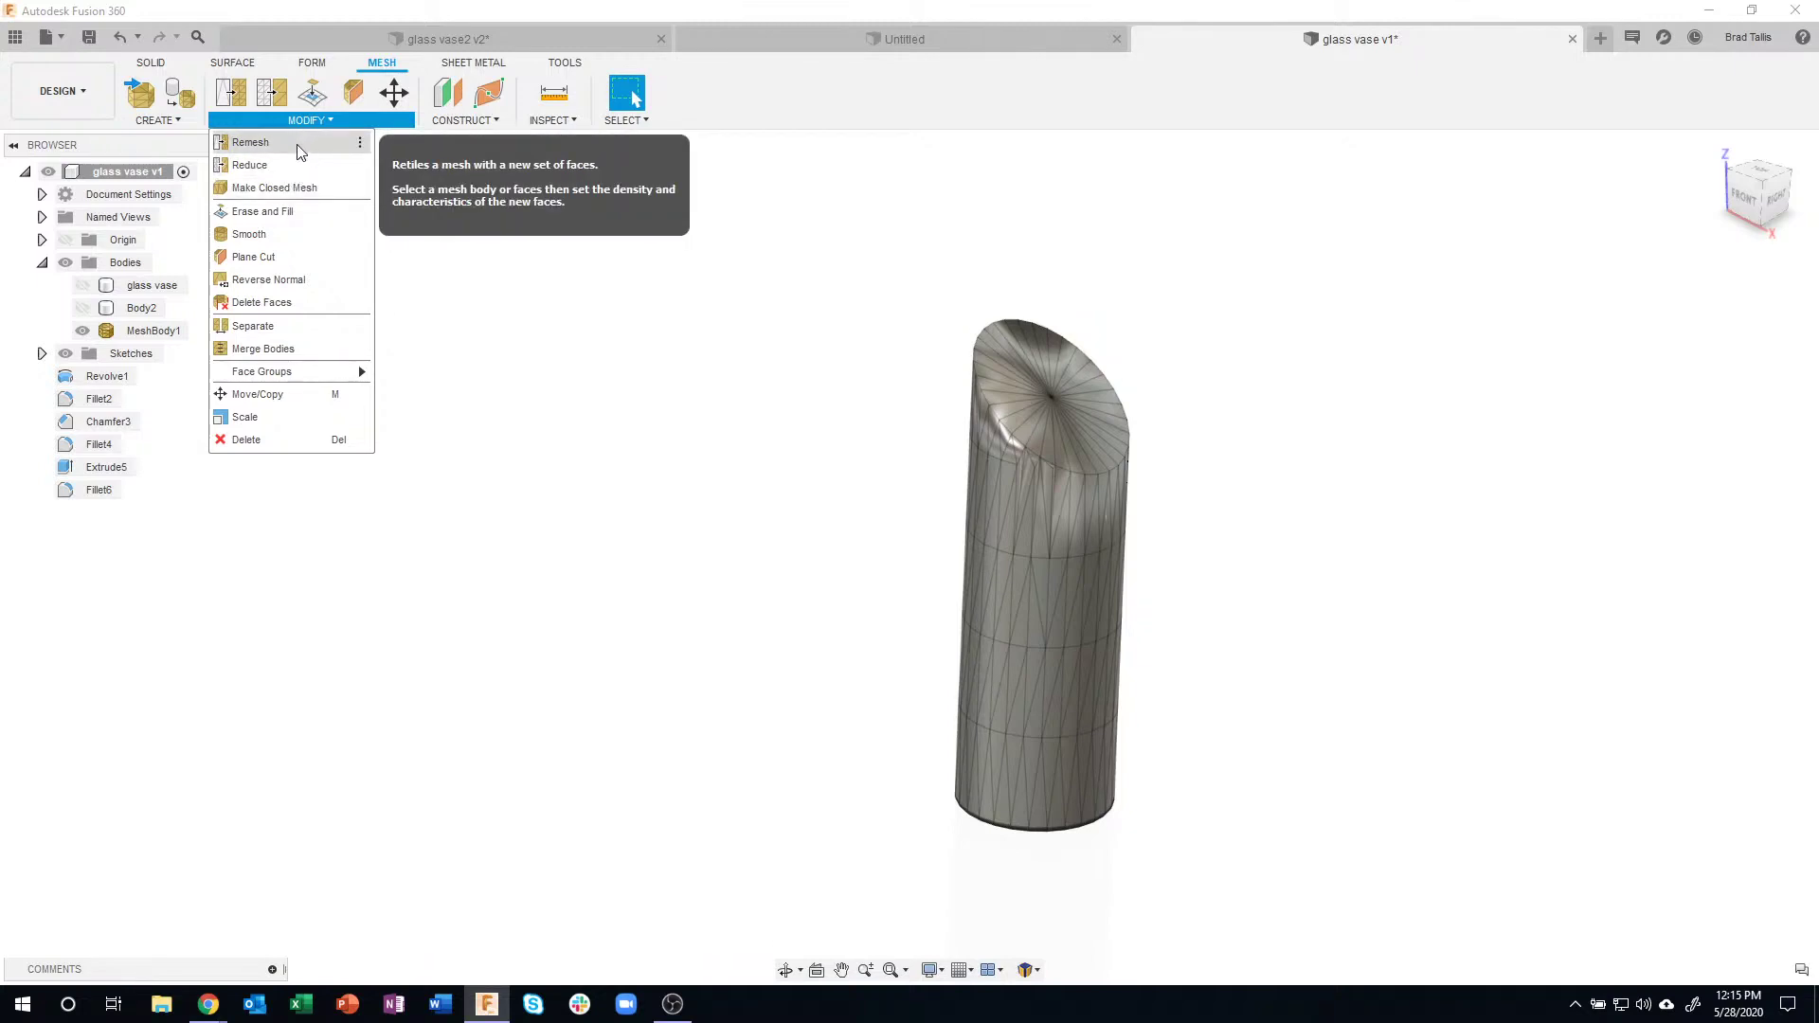
left_click(298, 147)
middle_click_drag(1185, 284, 1206, 338, "shift")
scroll(891, 356, "up", 2)
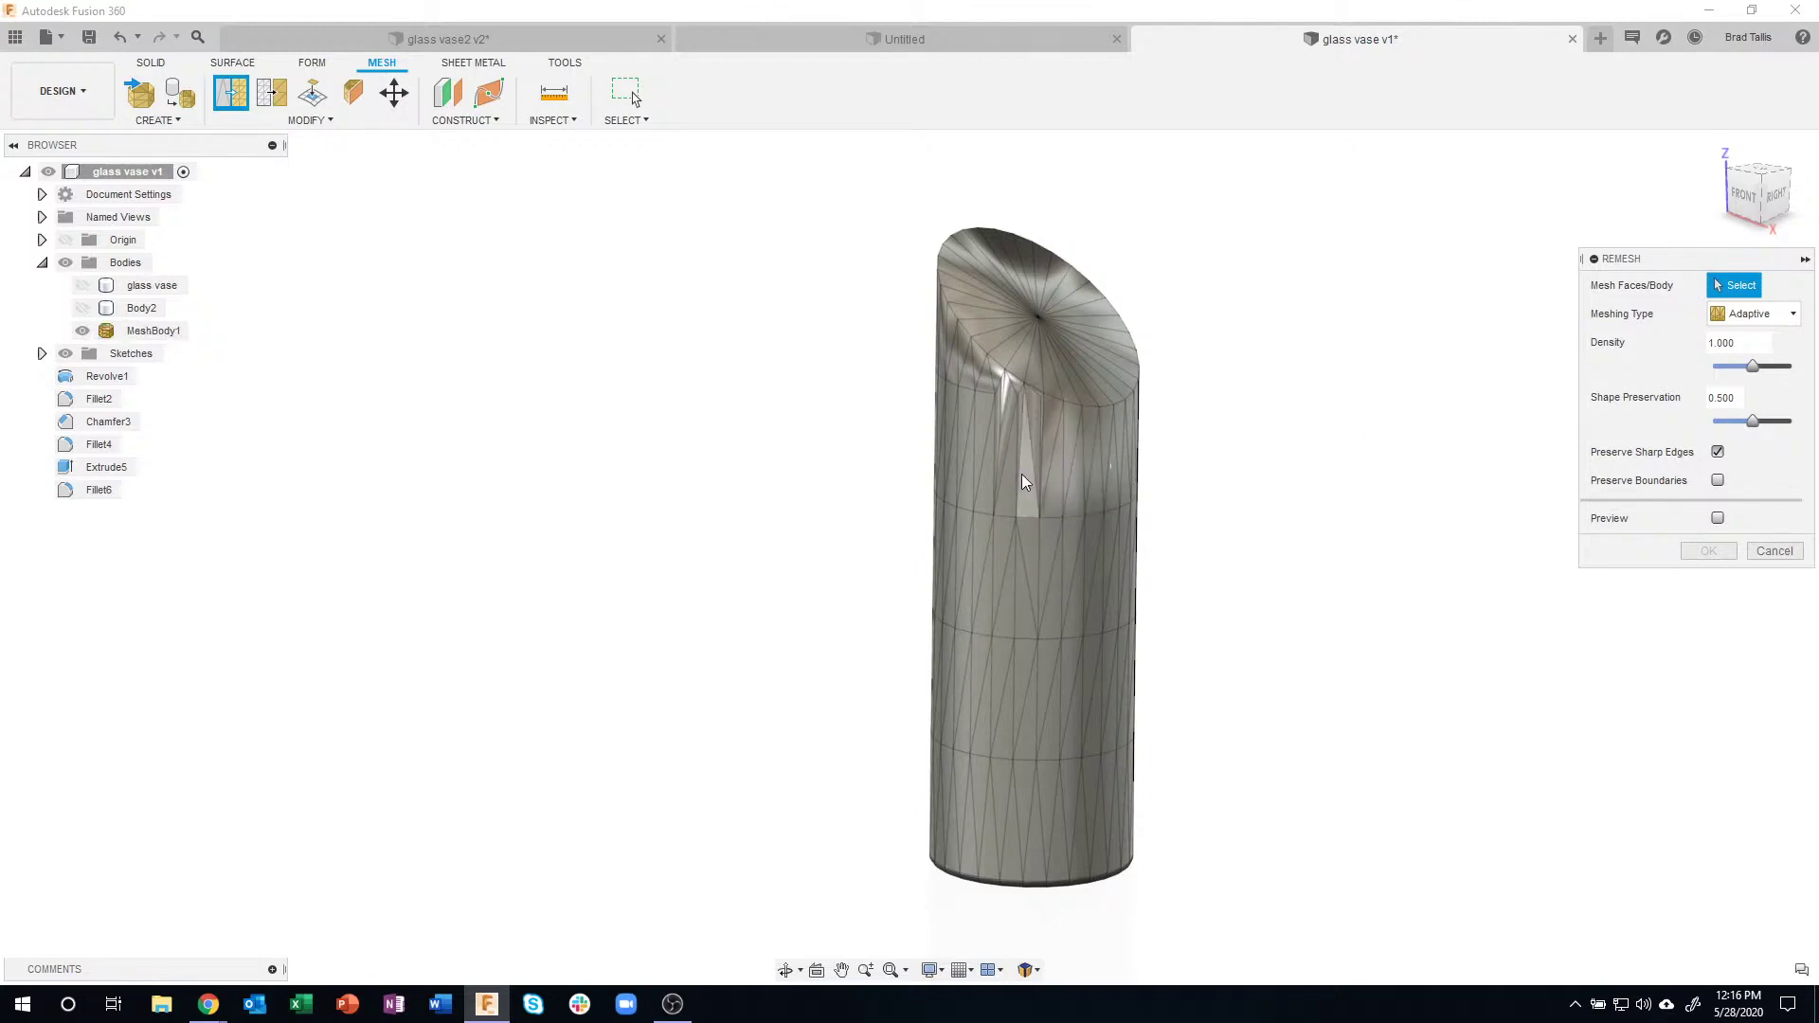
left_click(157, 331)
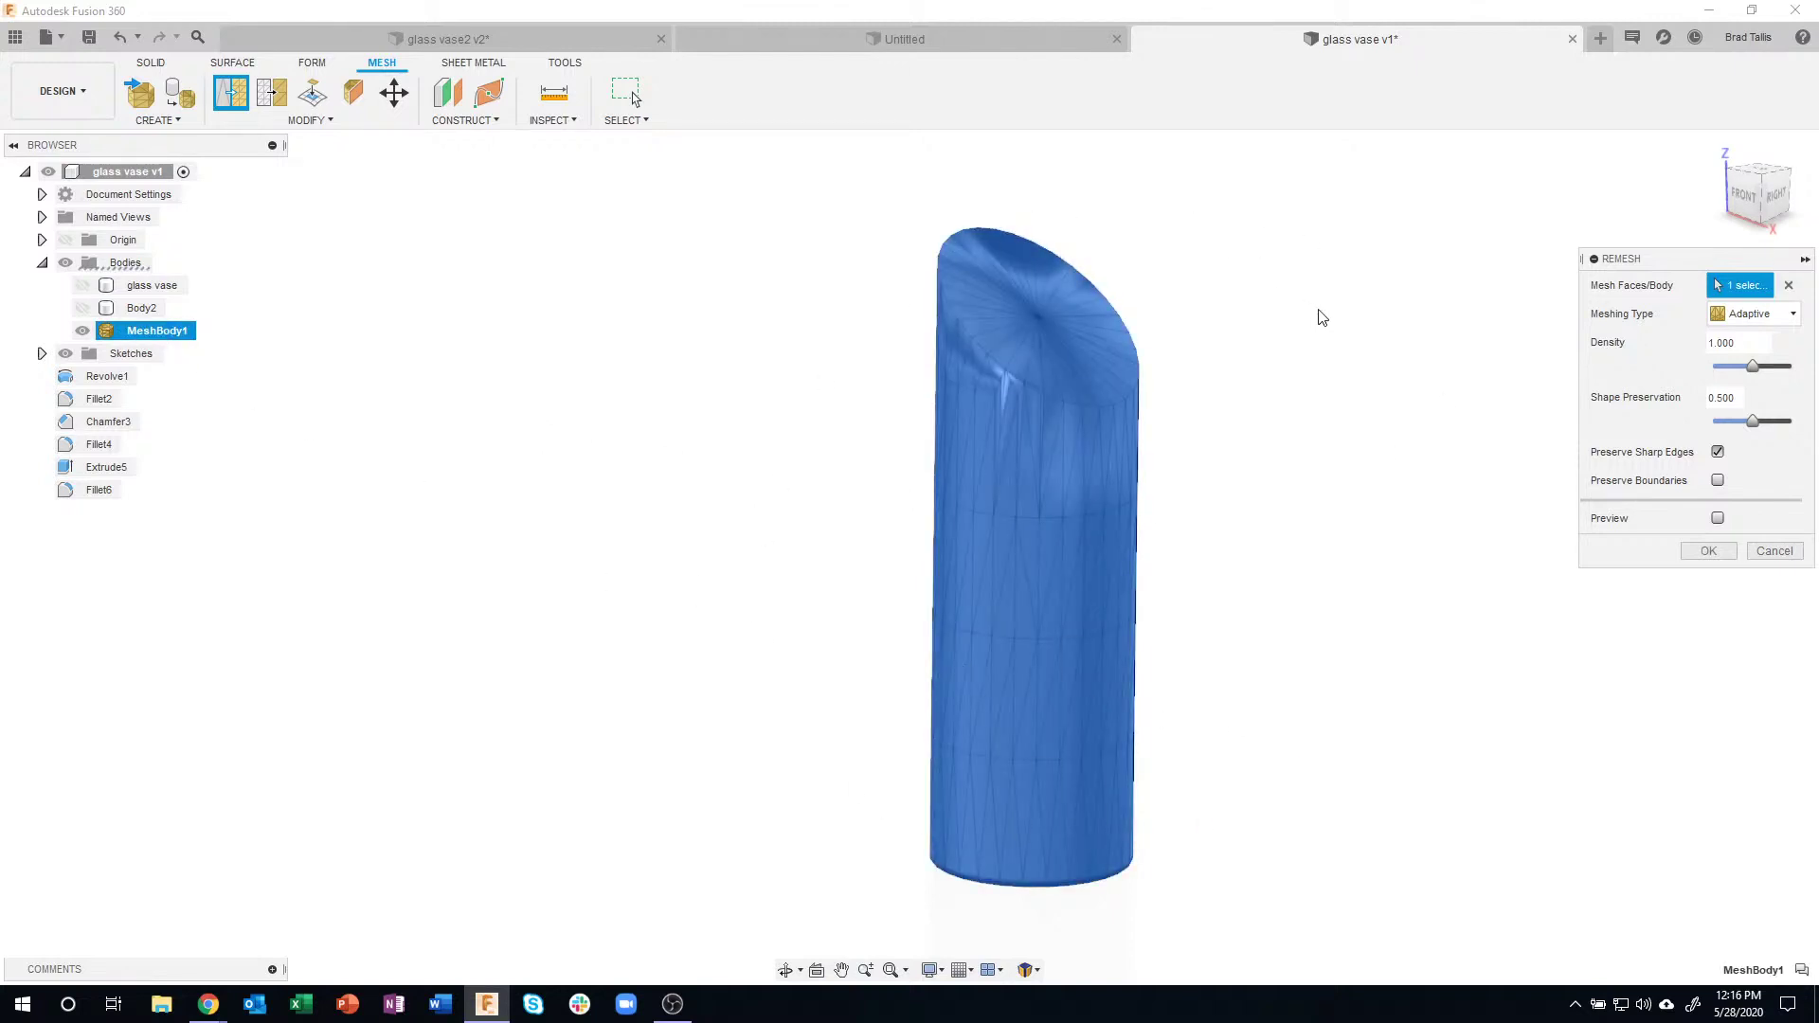
left_click(1718, 453)
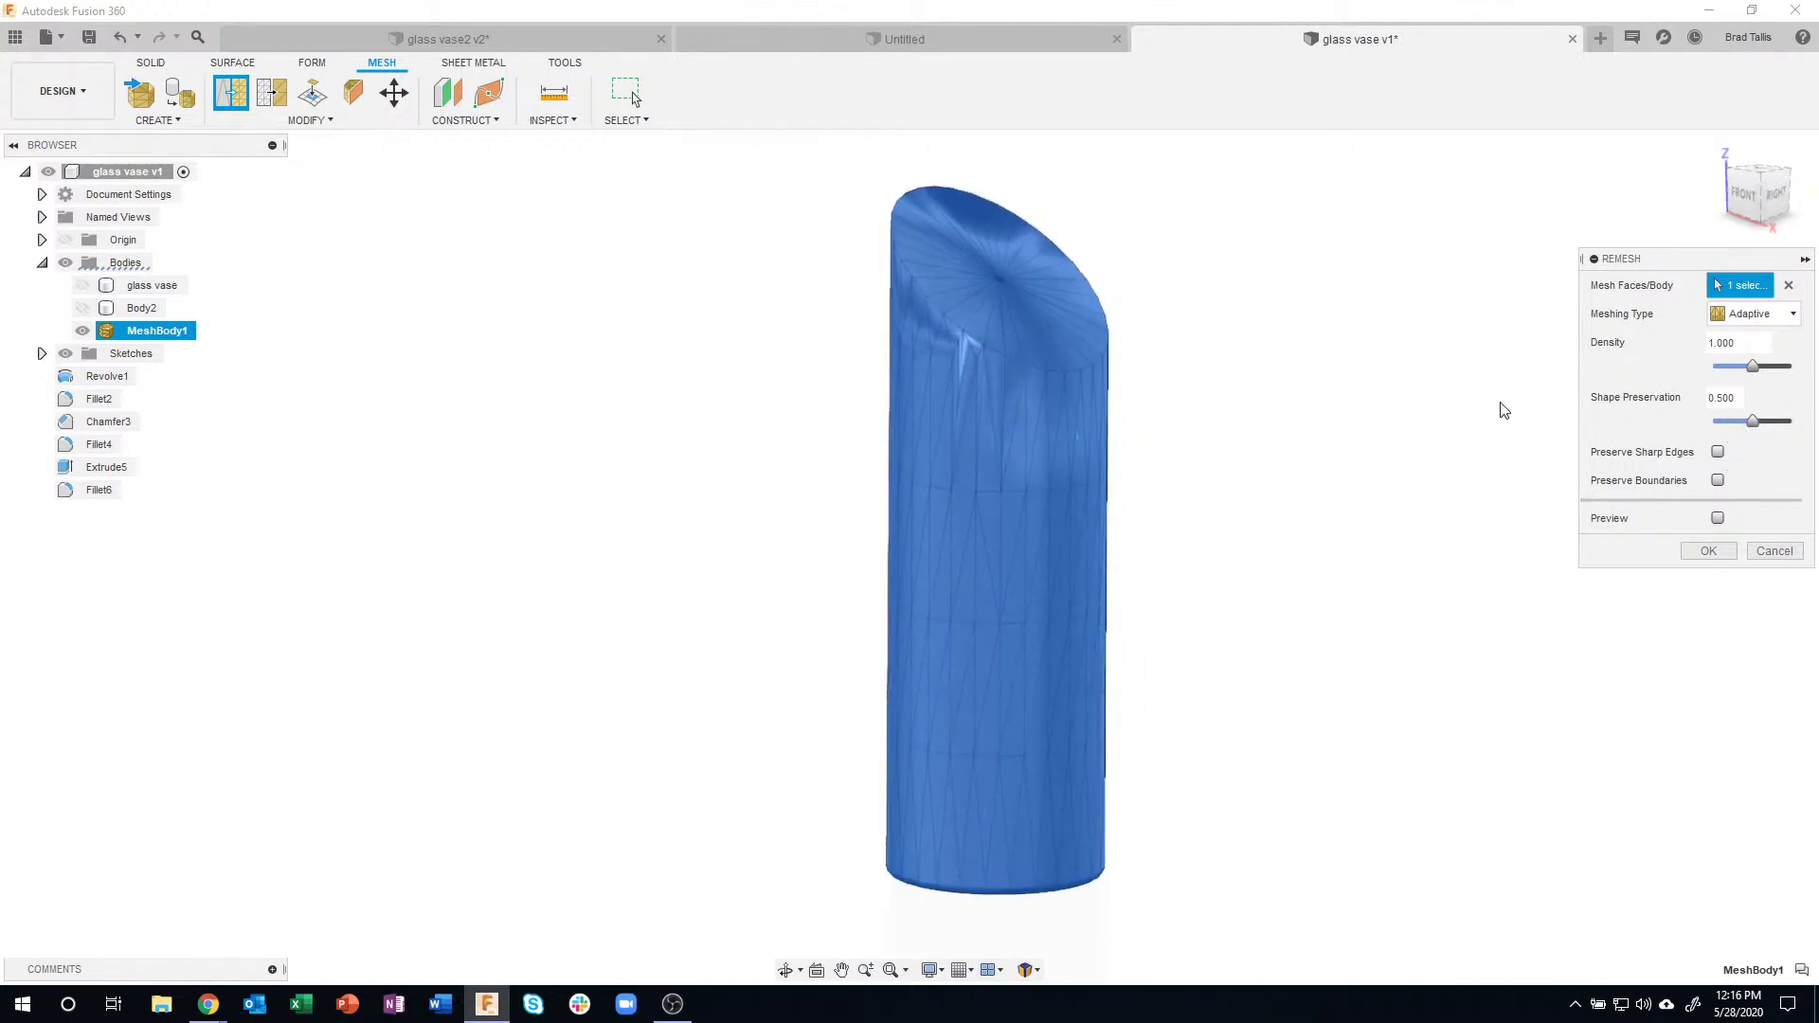
left_click(1717, 519)
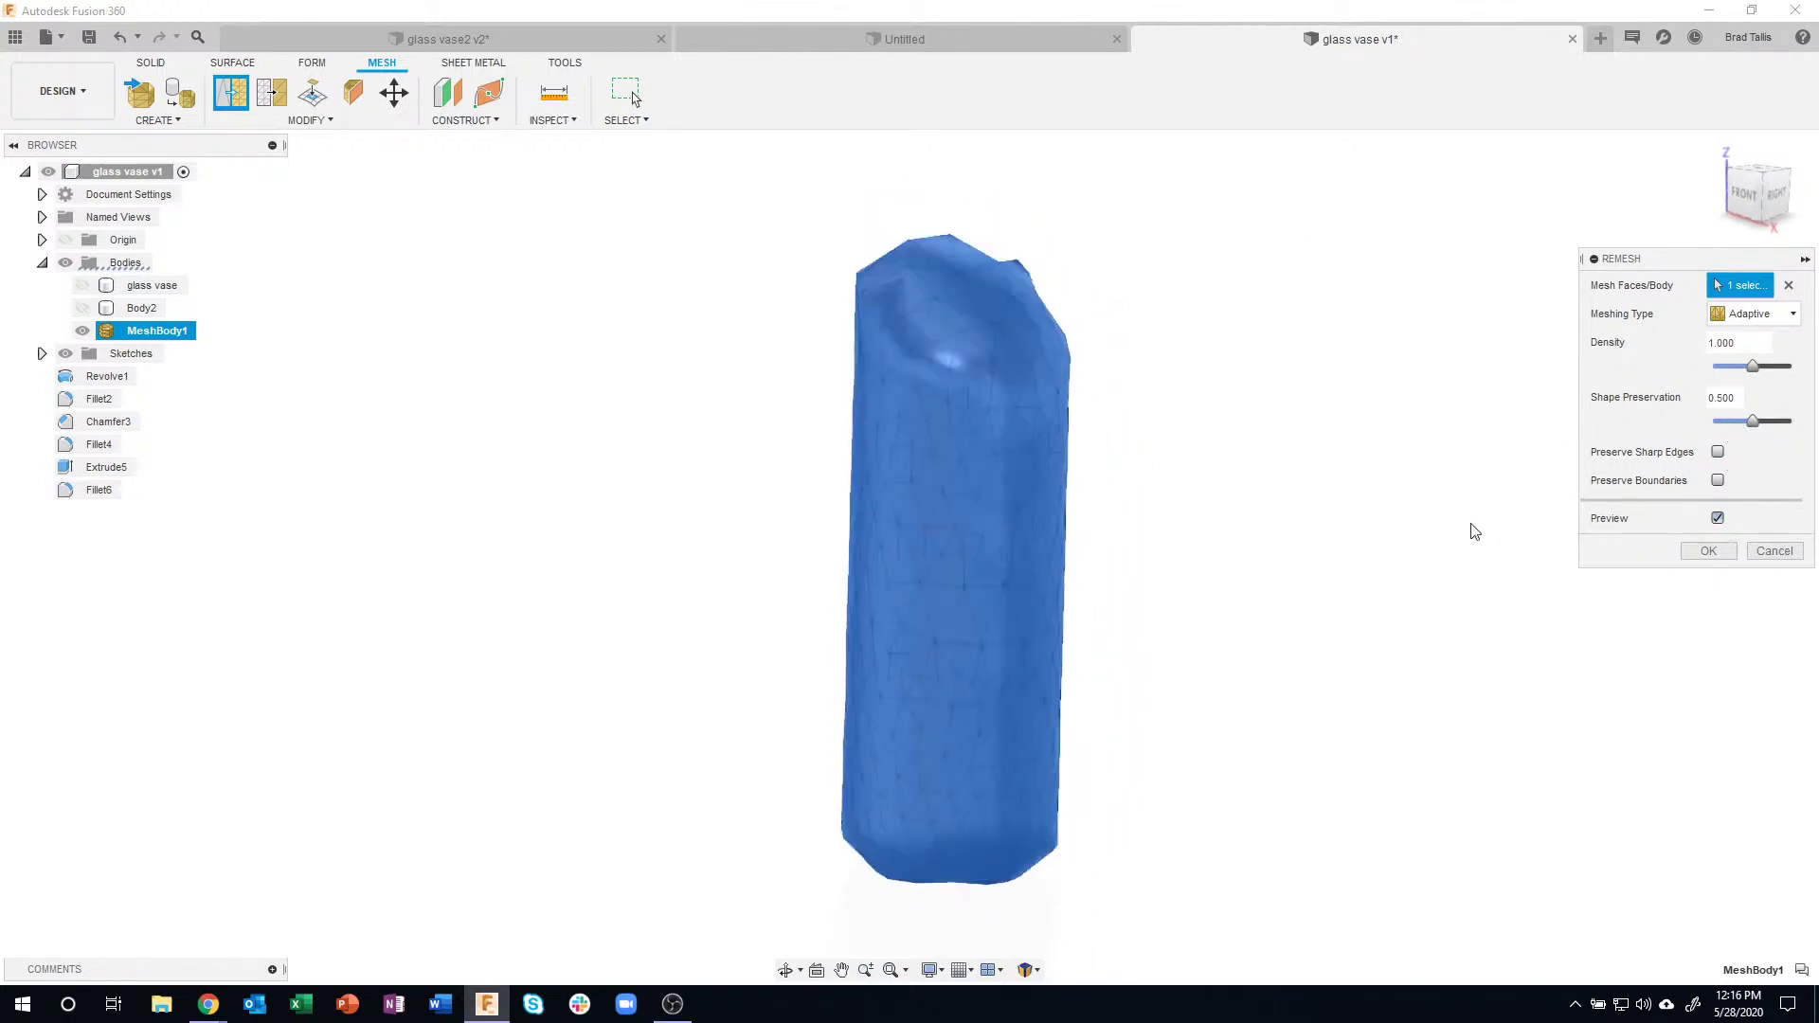
middle_click_drag(1435, 532, 1146, 406, "shift")
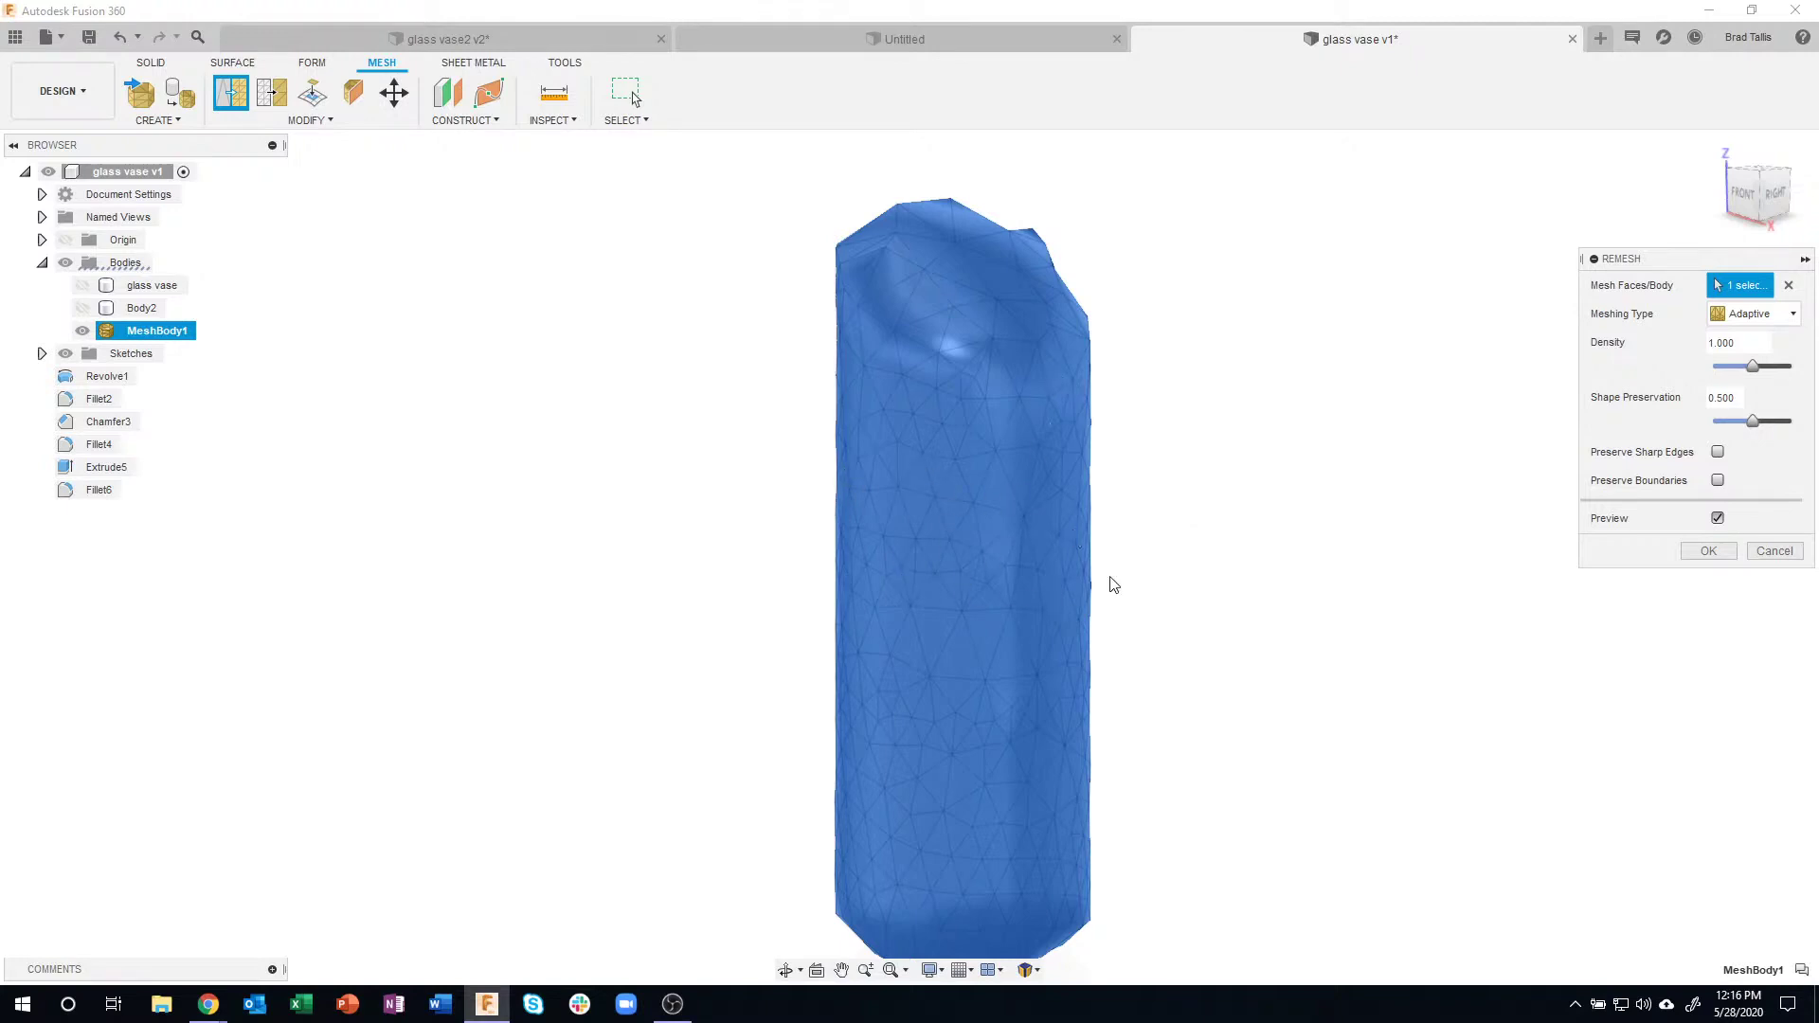
mouse_move(1184, 555)
middle_mouse_down("shift")
mouse_move(1198, 528)
mouse_move(1021, 254)
mouse_move(1059, 298)
mouse_move(1084, 726)
mouse_move(1031, 857)
mouse_move(1113, 633)
mouse_move(1190, 556)
middle_mouse_up("shift")
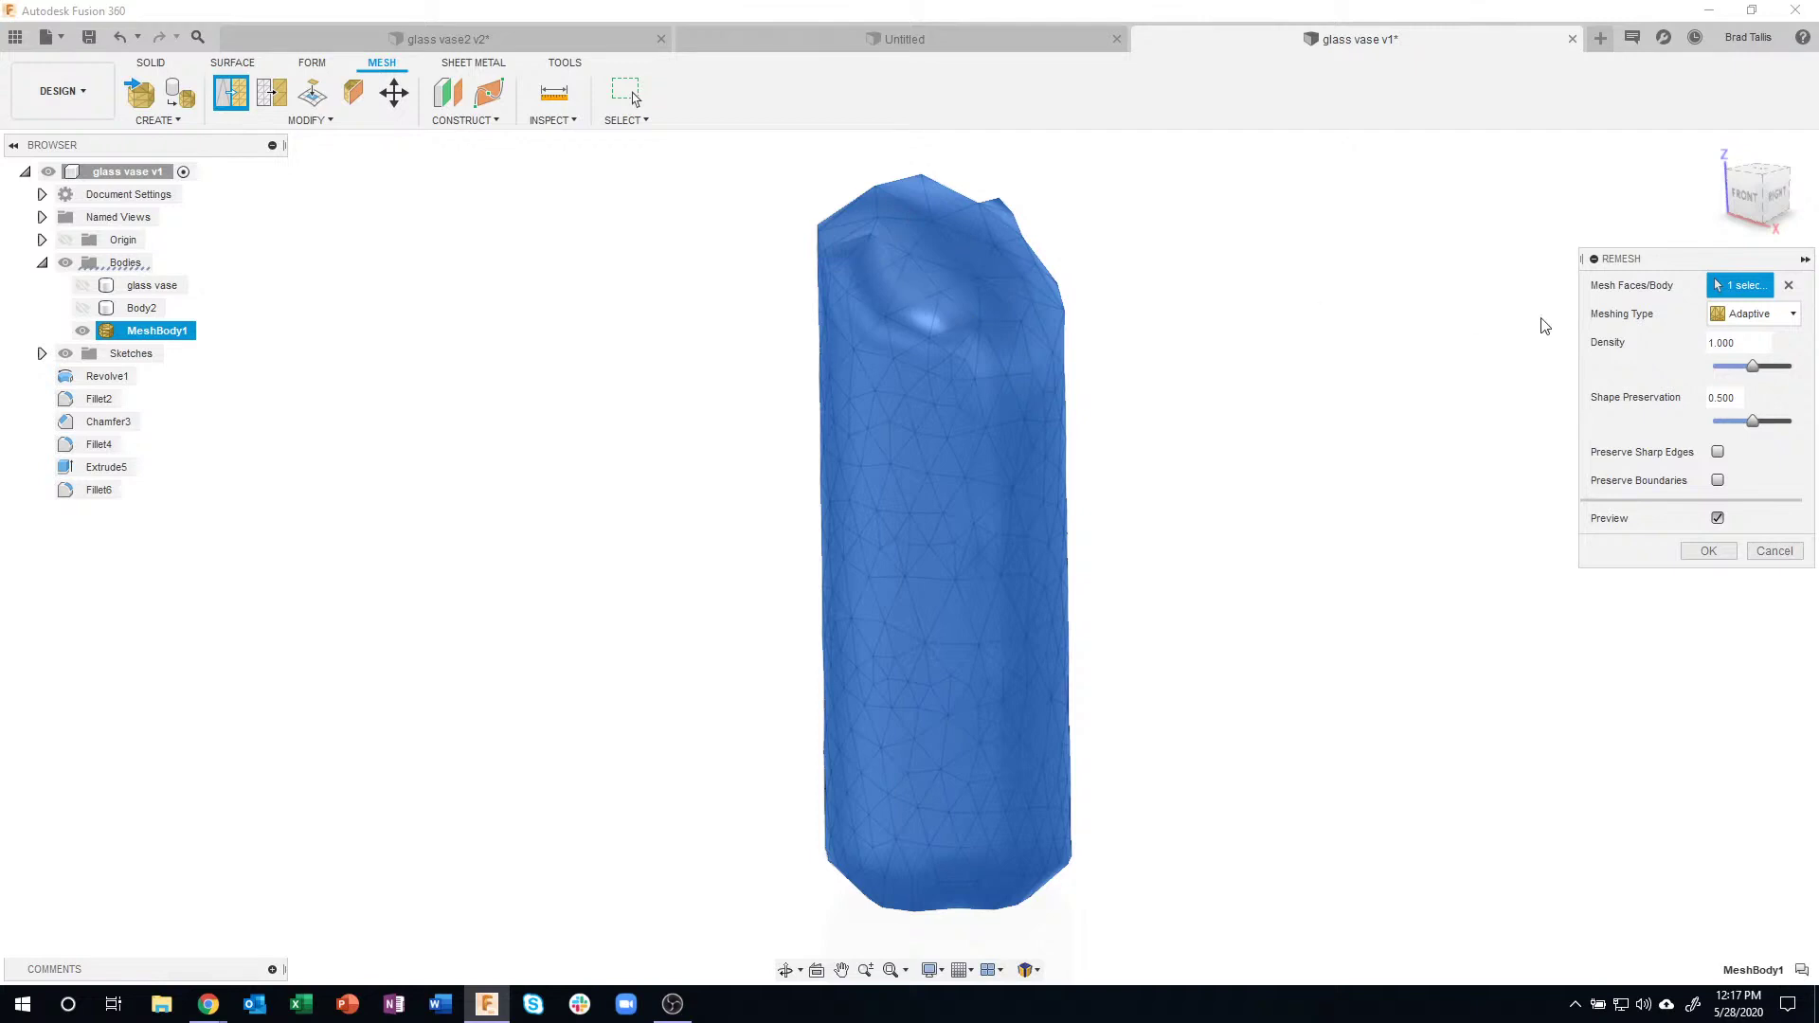
- Try the Uniform meshing type in the remesh preview and return to Adaptive for comparison
left_click(1753, 314)
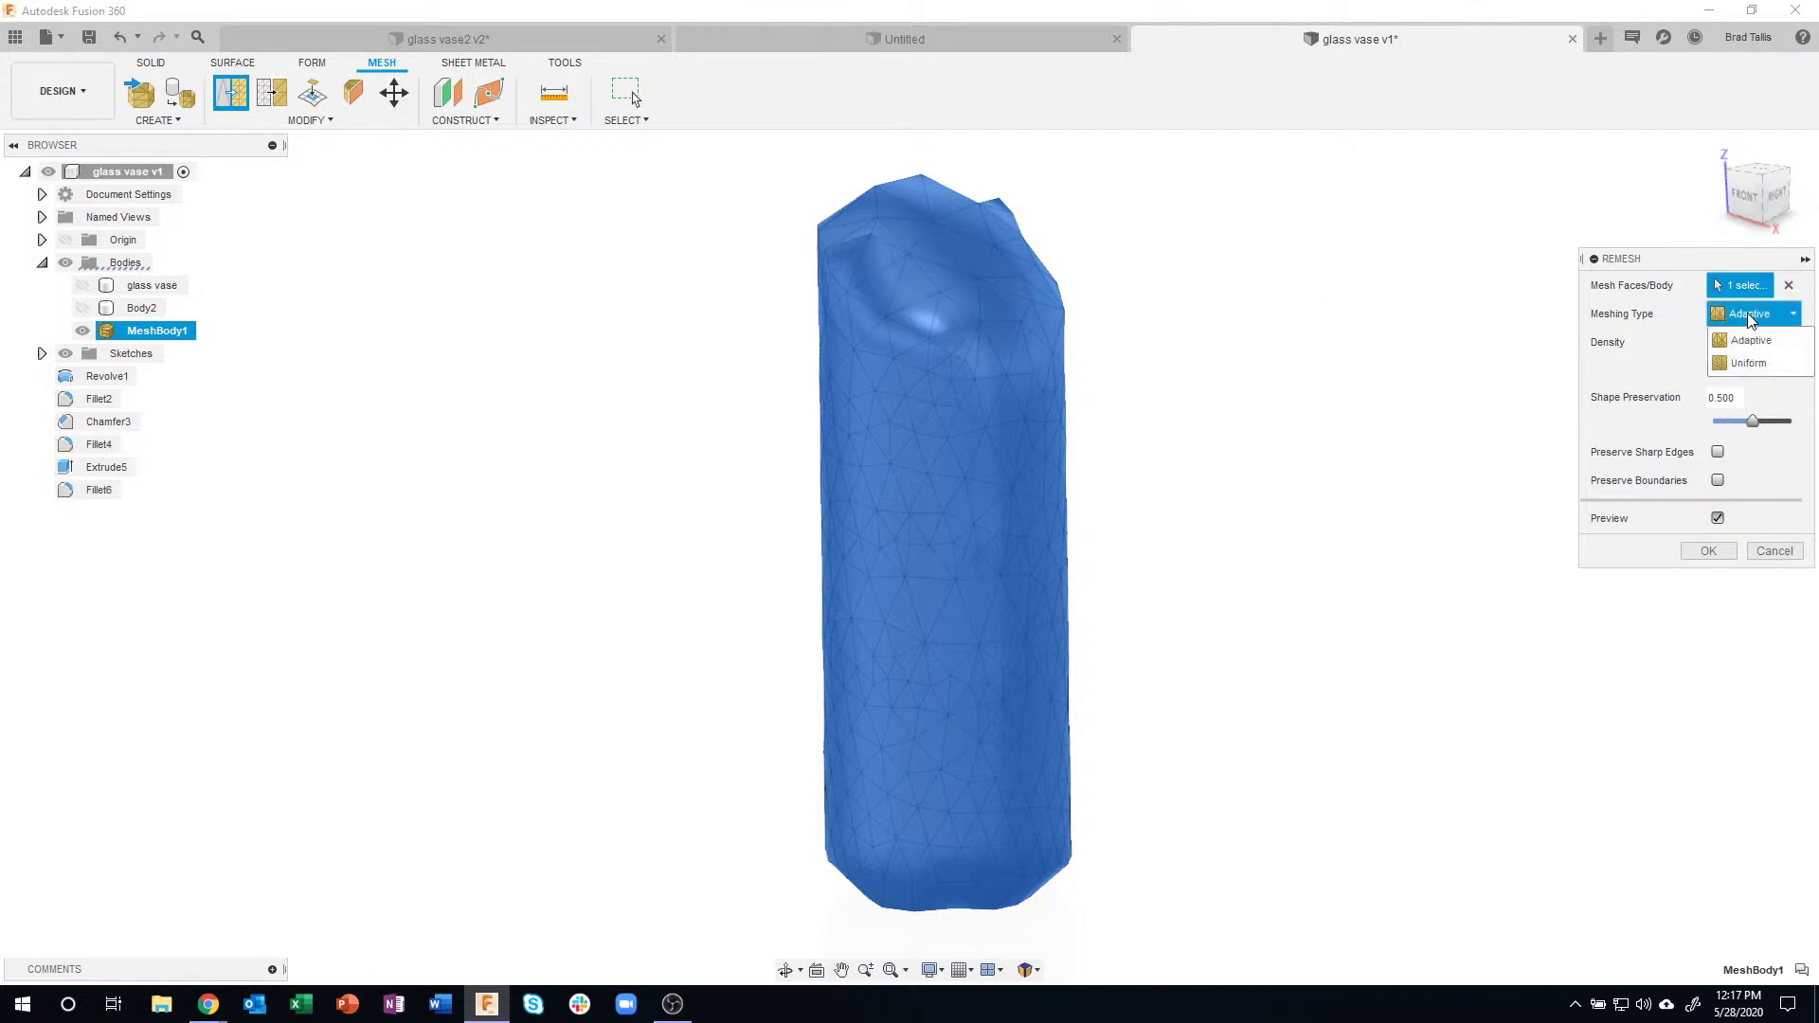
left_click(1764, 367)
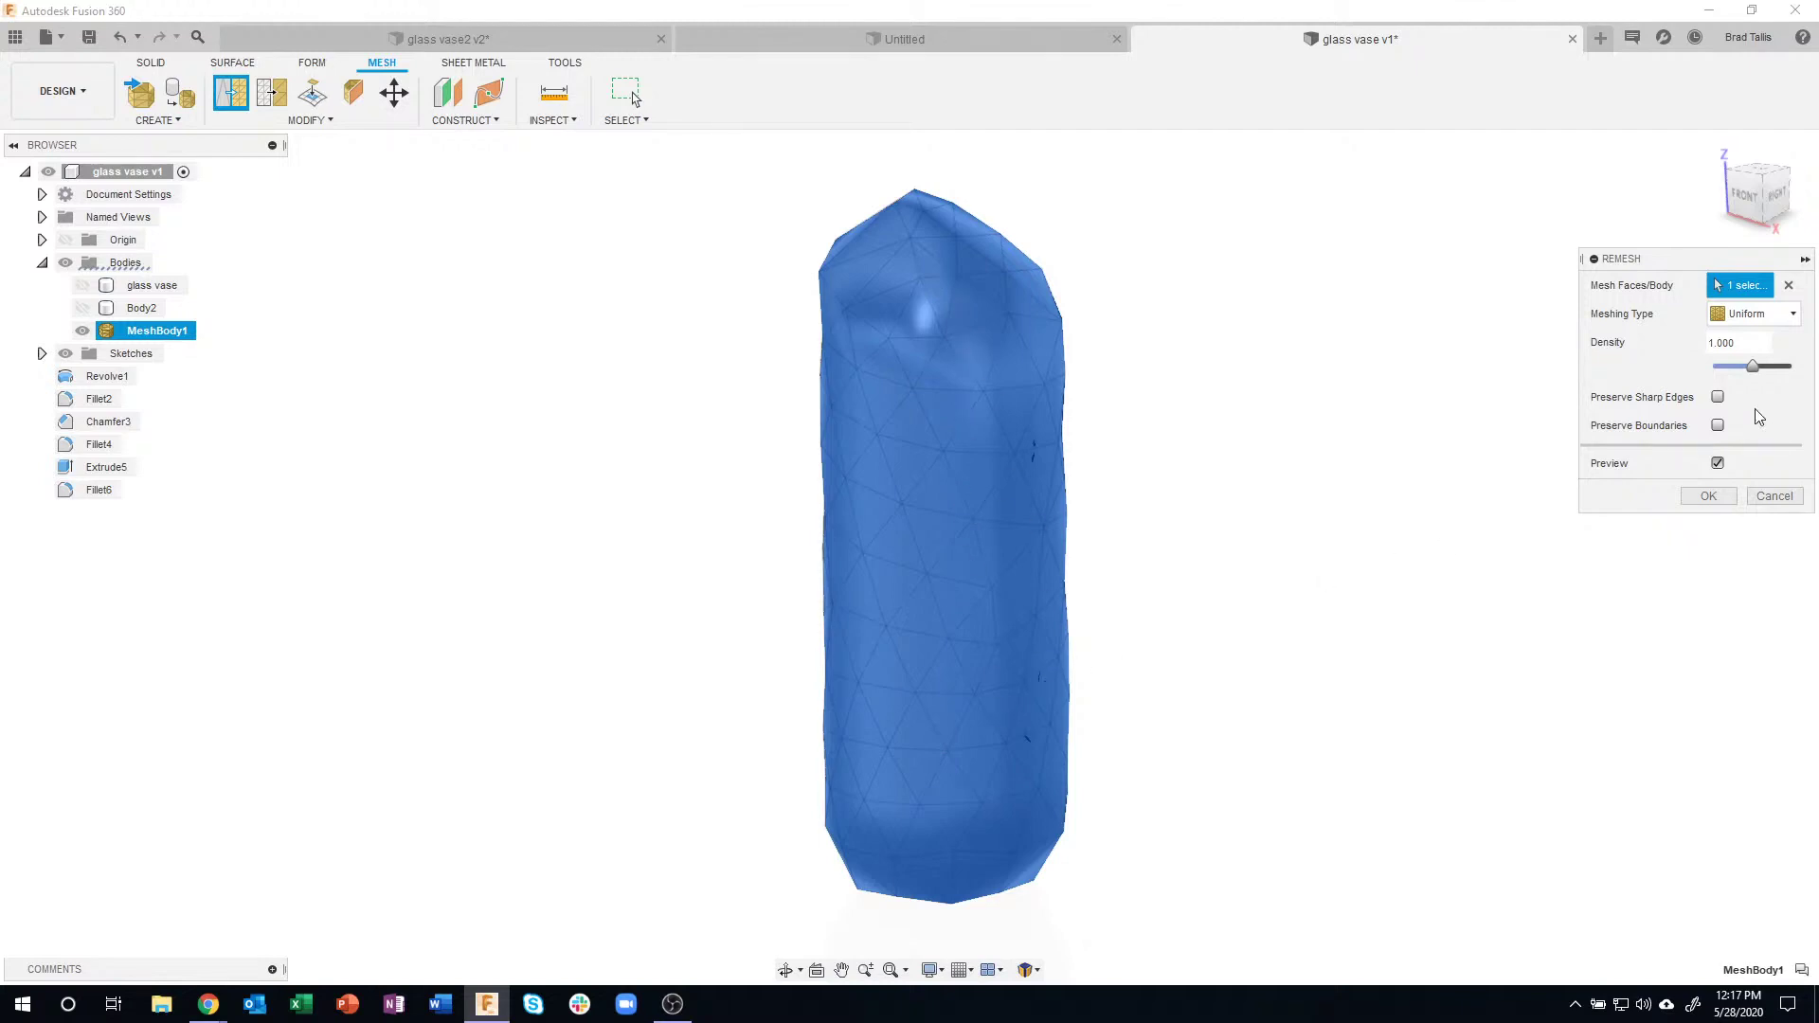
left_click(1755, 317)
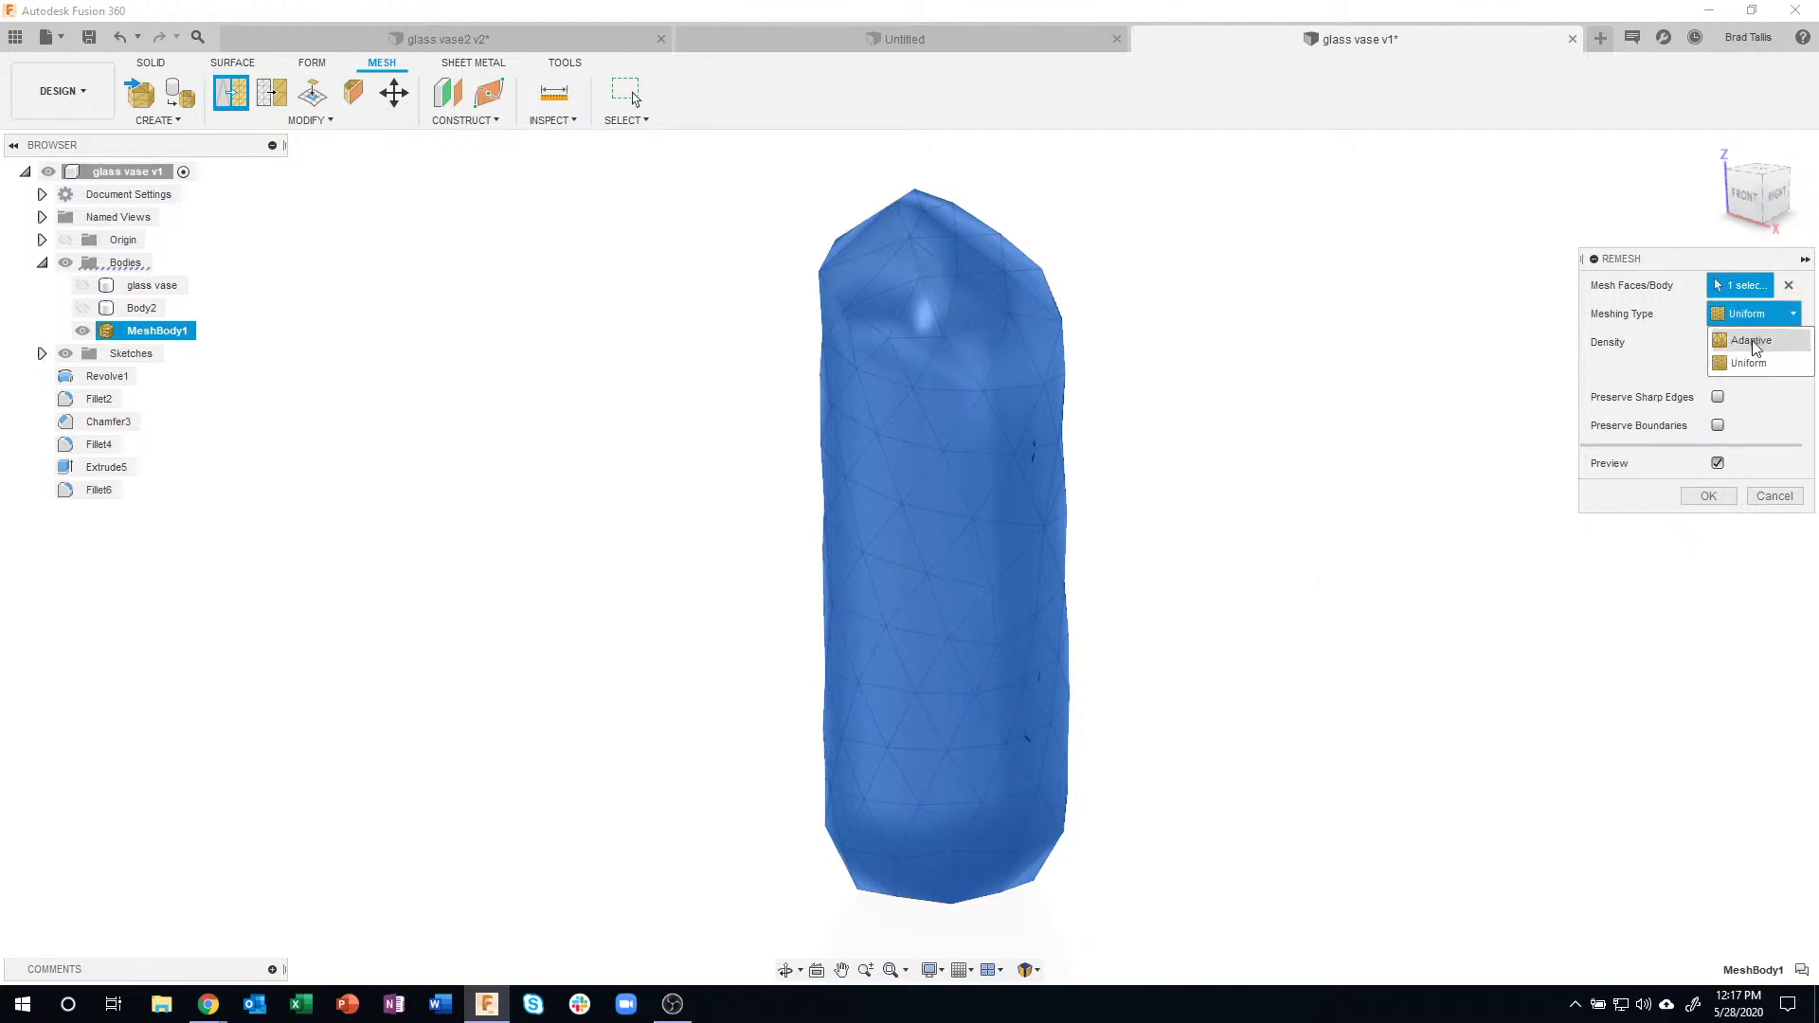
left_click(1751, 342)
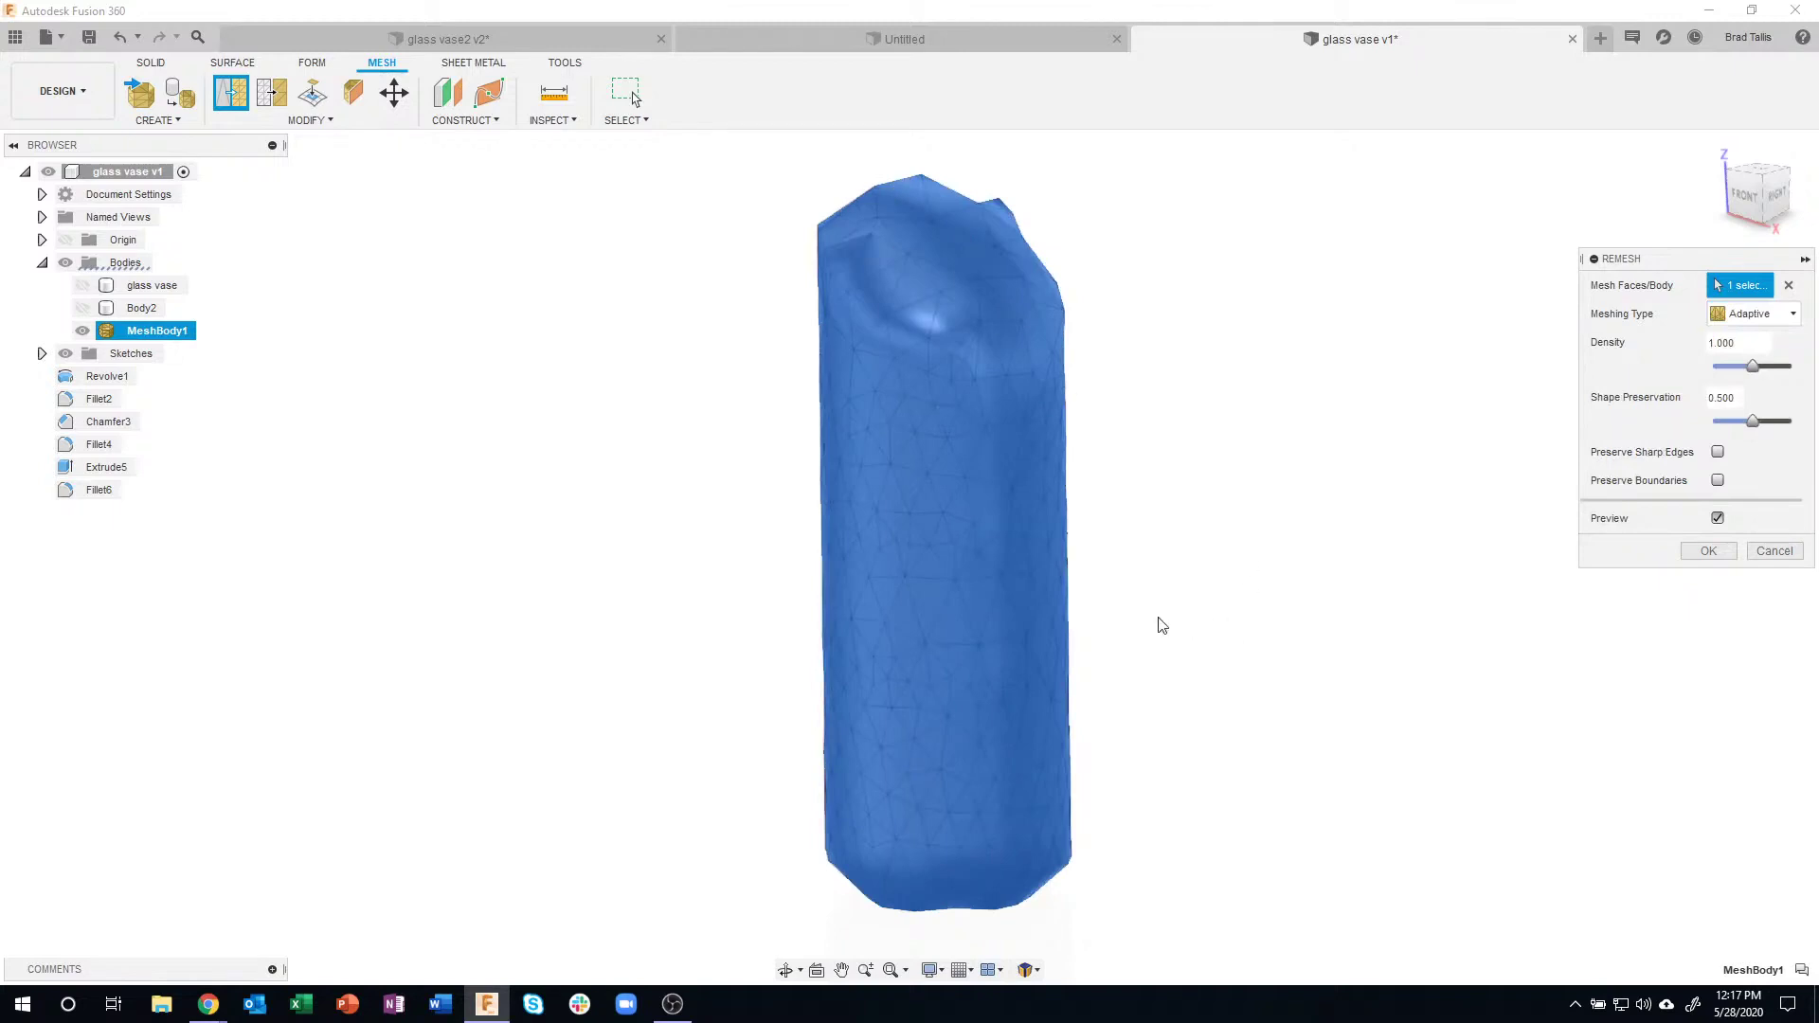
middle_click_drag(1128, 414, 1421, 426, "shift")
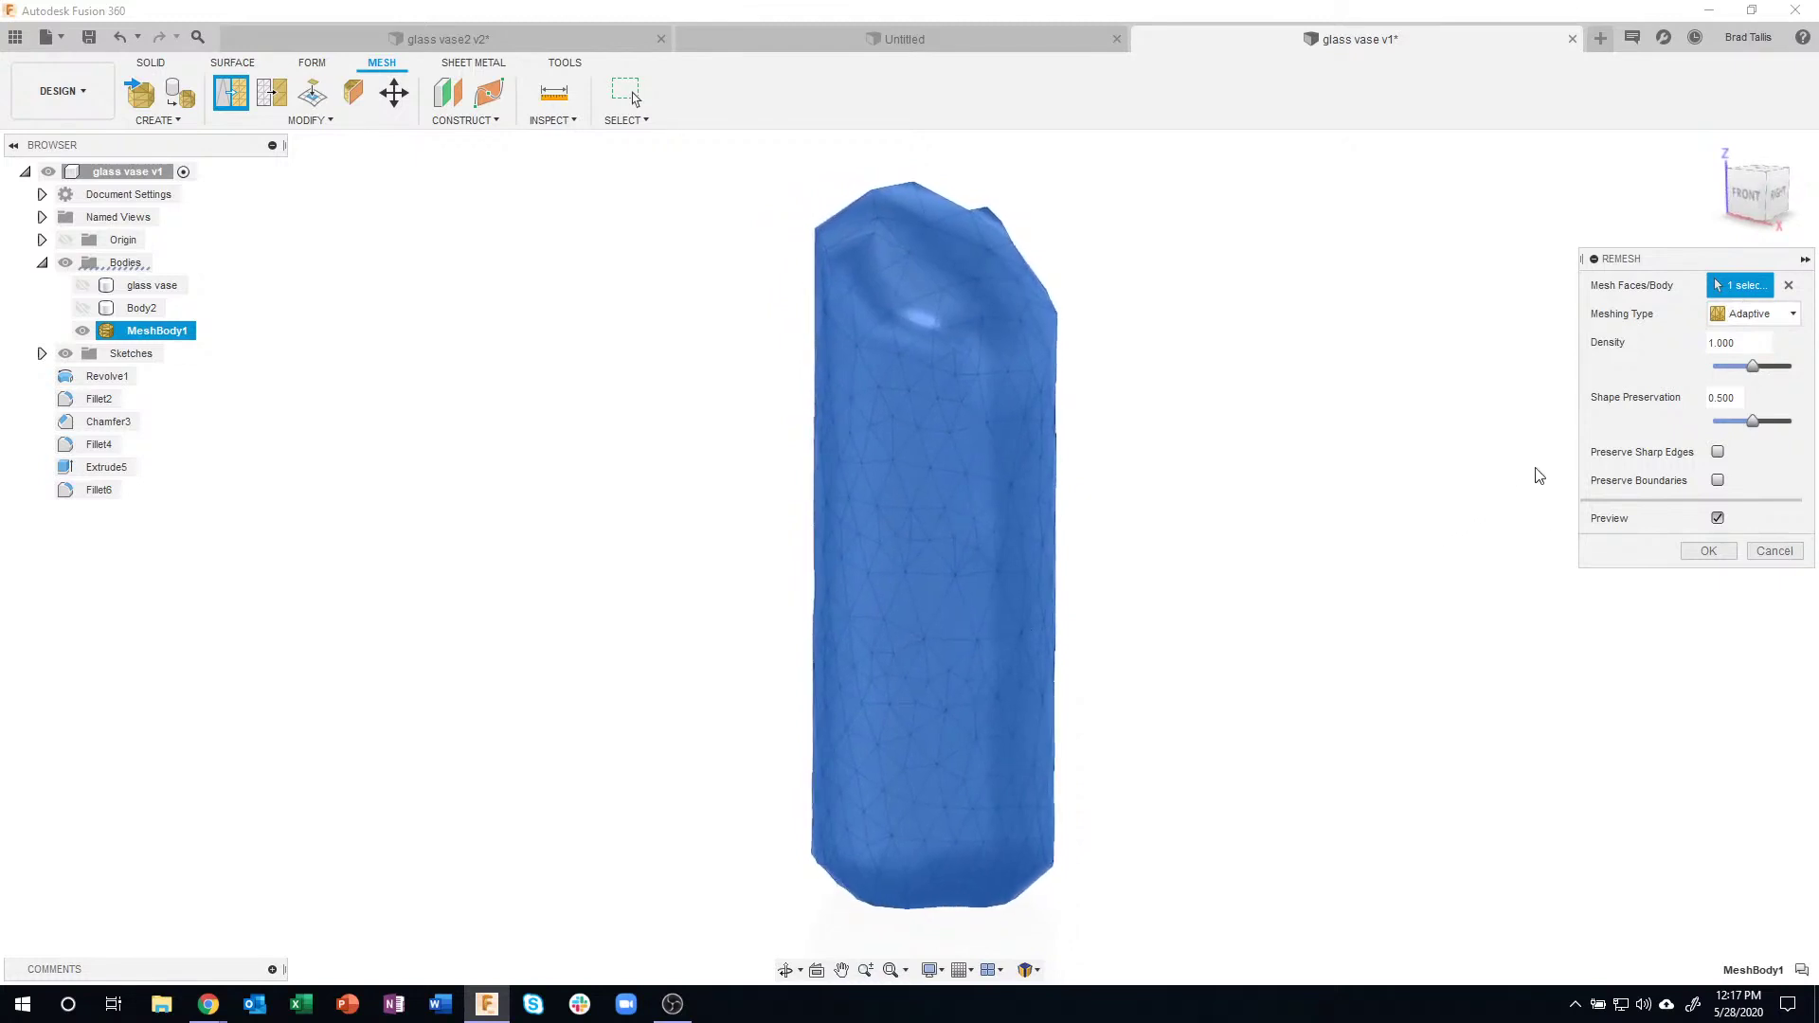
- Try lower and higher remesh densities up to 4.810, inspect the previewed triangles, and set the density back to 1
left_click_drag(1755, 369, 1730, 371)
middle_click_drag(1018, 318, 900, 289, "shift")
left_click_drag(1731, 367, 1768, 372)
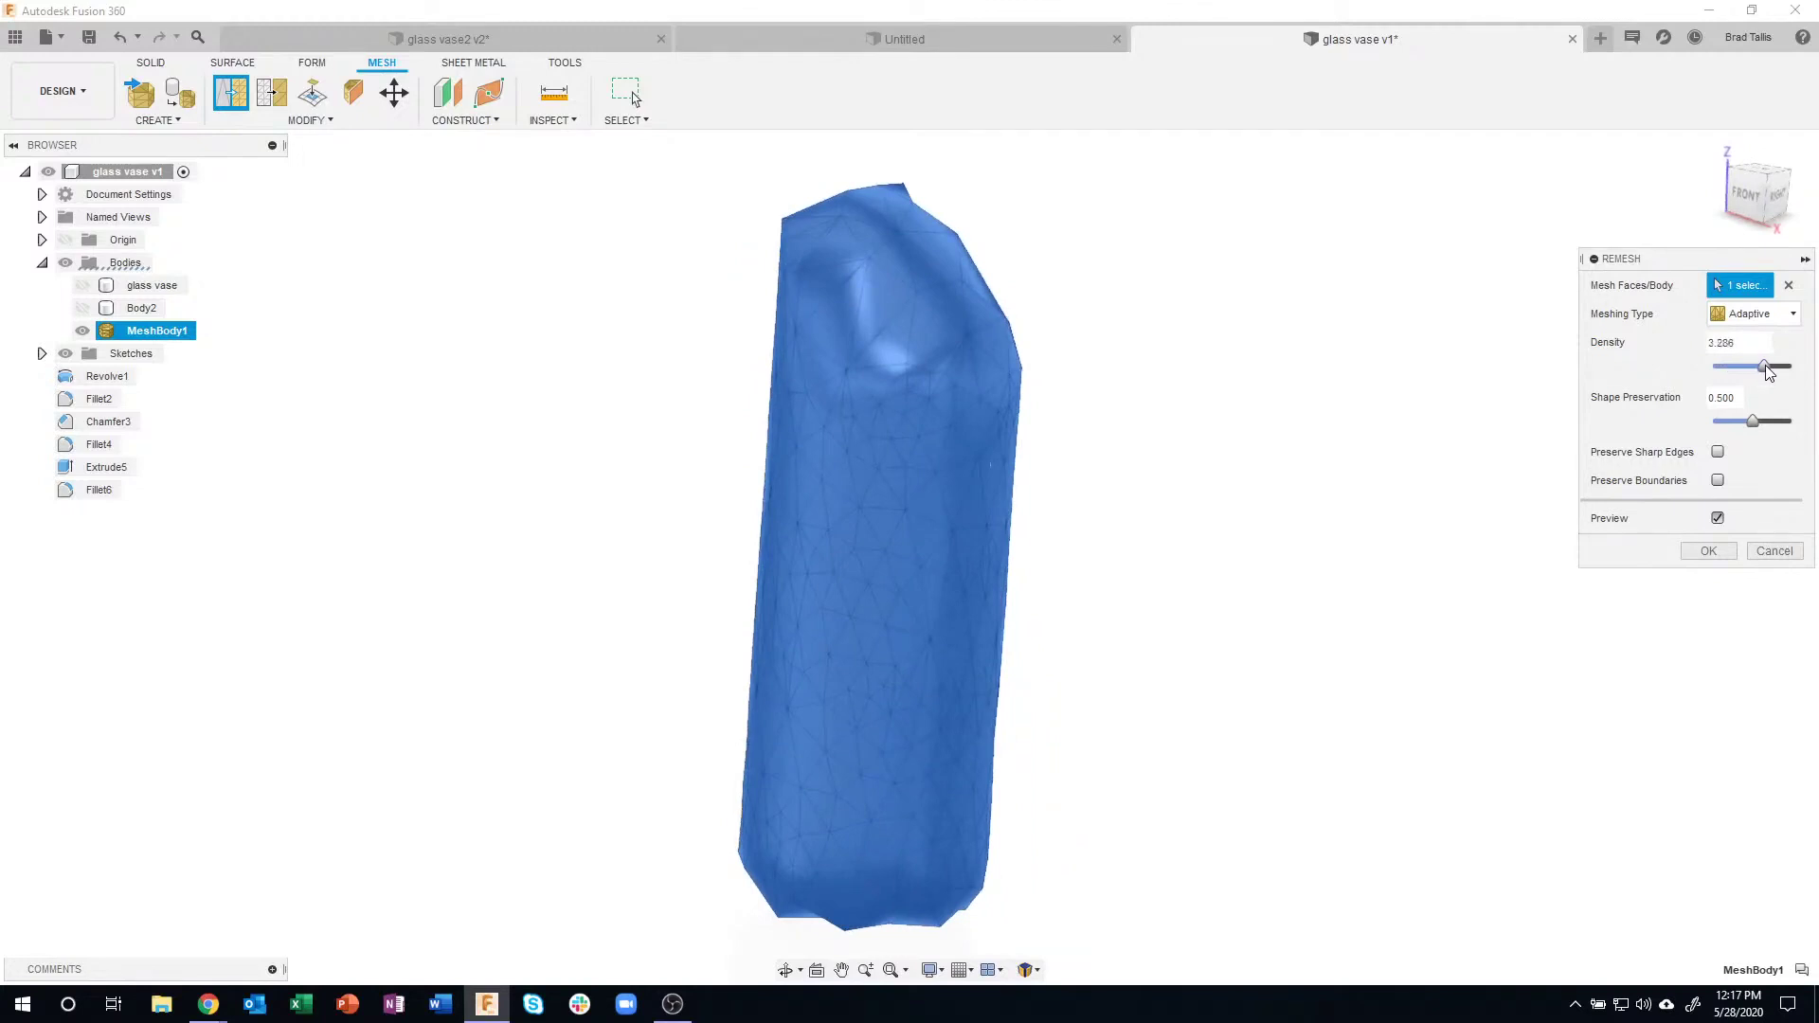
mouse_move(1190, 341)
middle_mouse_down("shift")
mouse_move(952, 307)
mouse_move(861, 428)
mouse_move(897, 296)
mouse_move(840, 366)
mouse_move(857, 146)
mouse_move(964, 398)
mouse_move(812, 170)
mouse_move(1206, 386)
mouse_move(796, 301)
middle_mouse_up("shift")
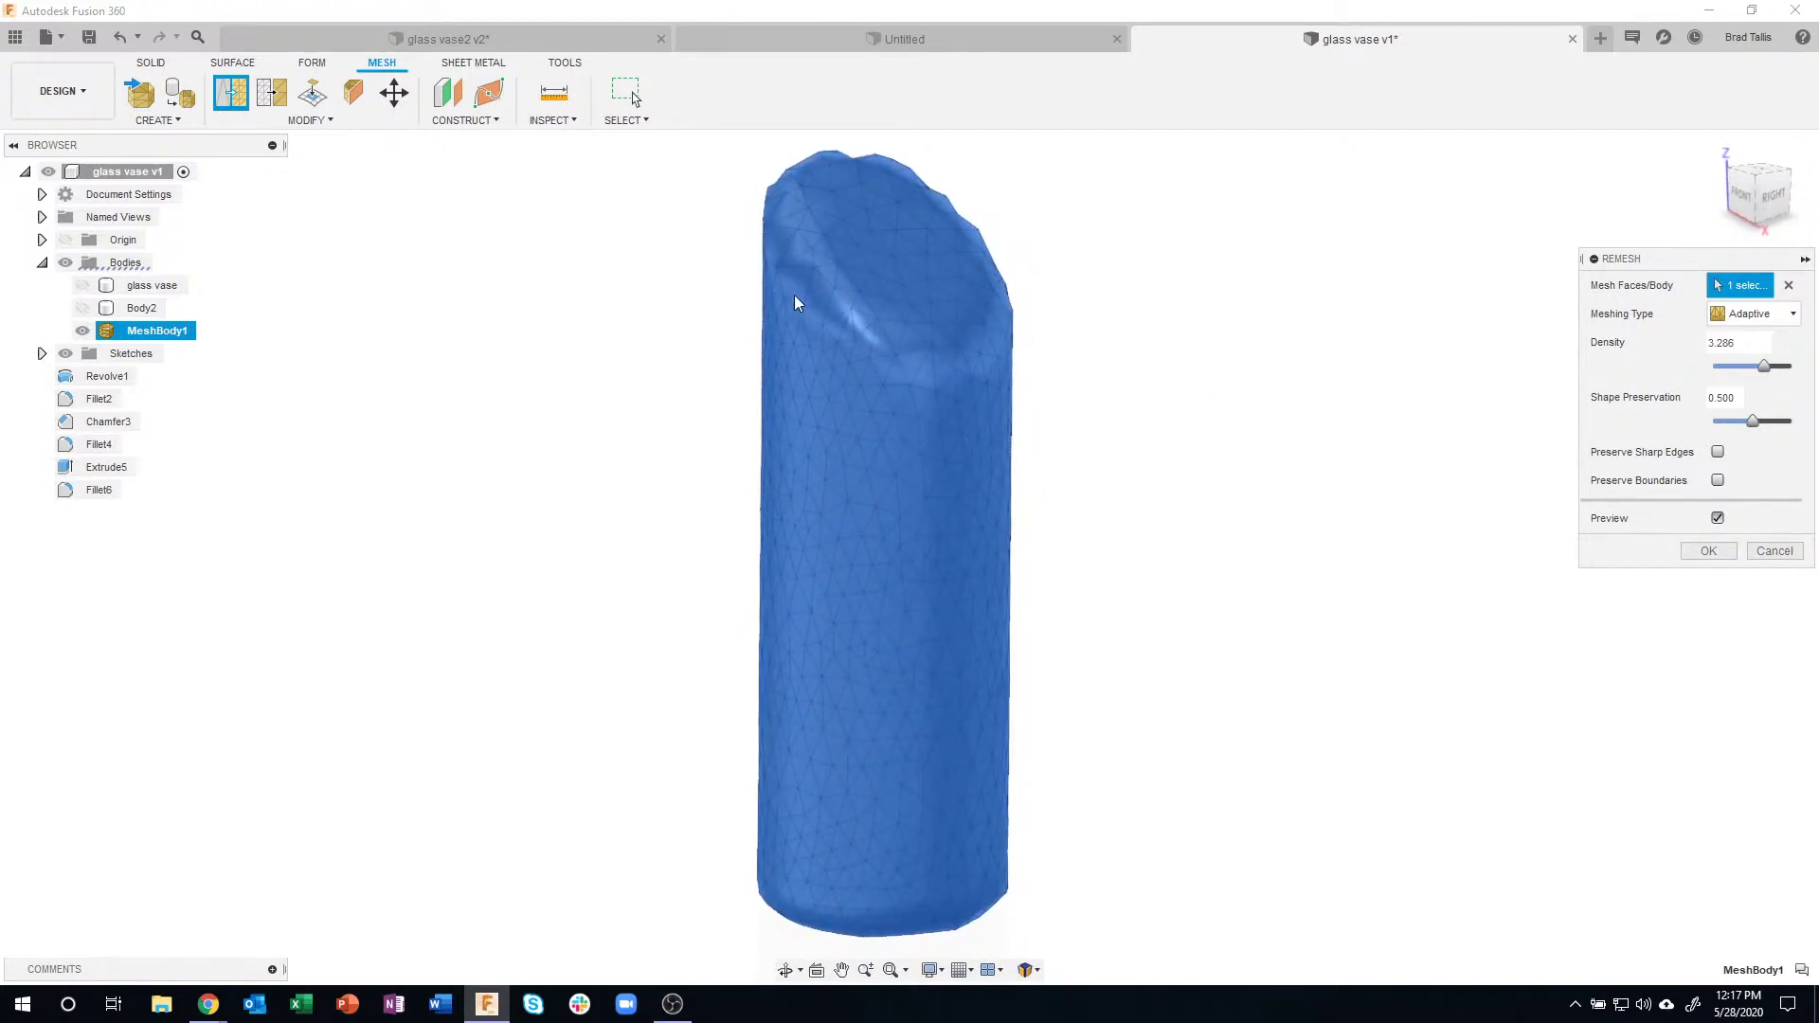
left_click_drag(1764, 369, 1778, 374)
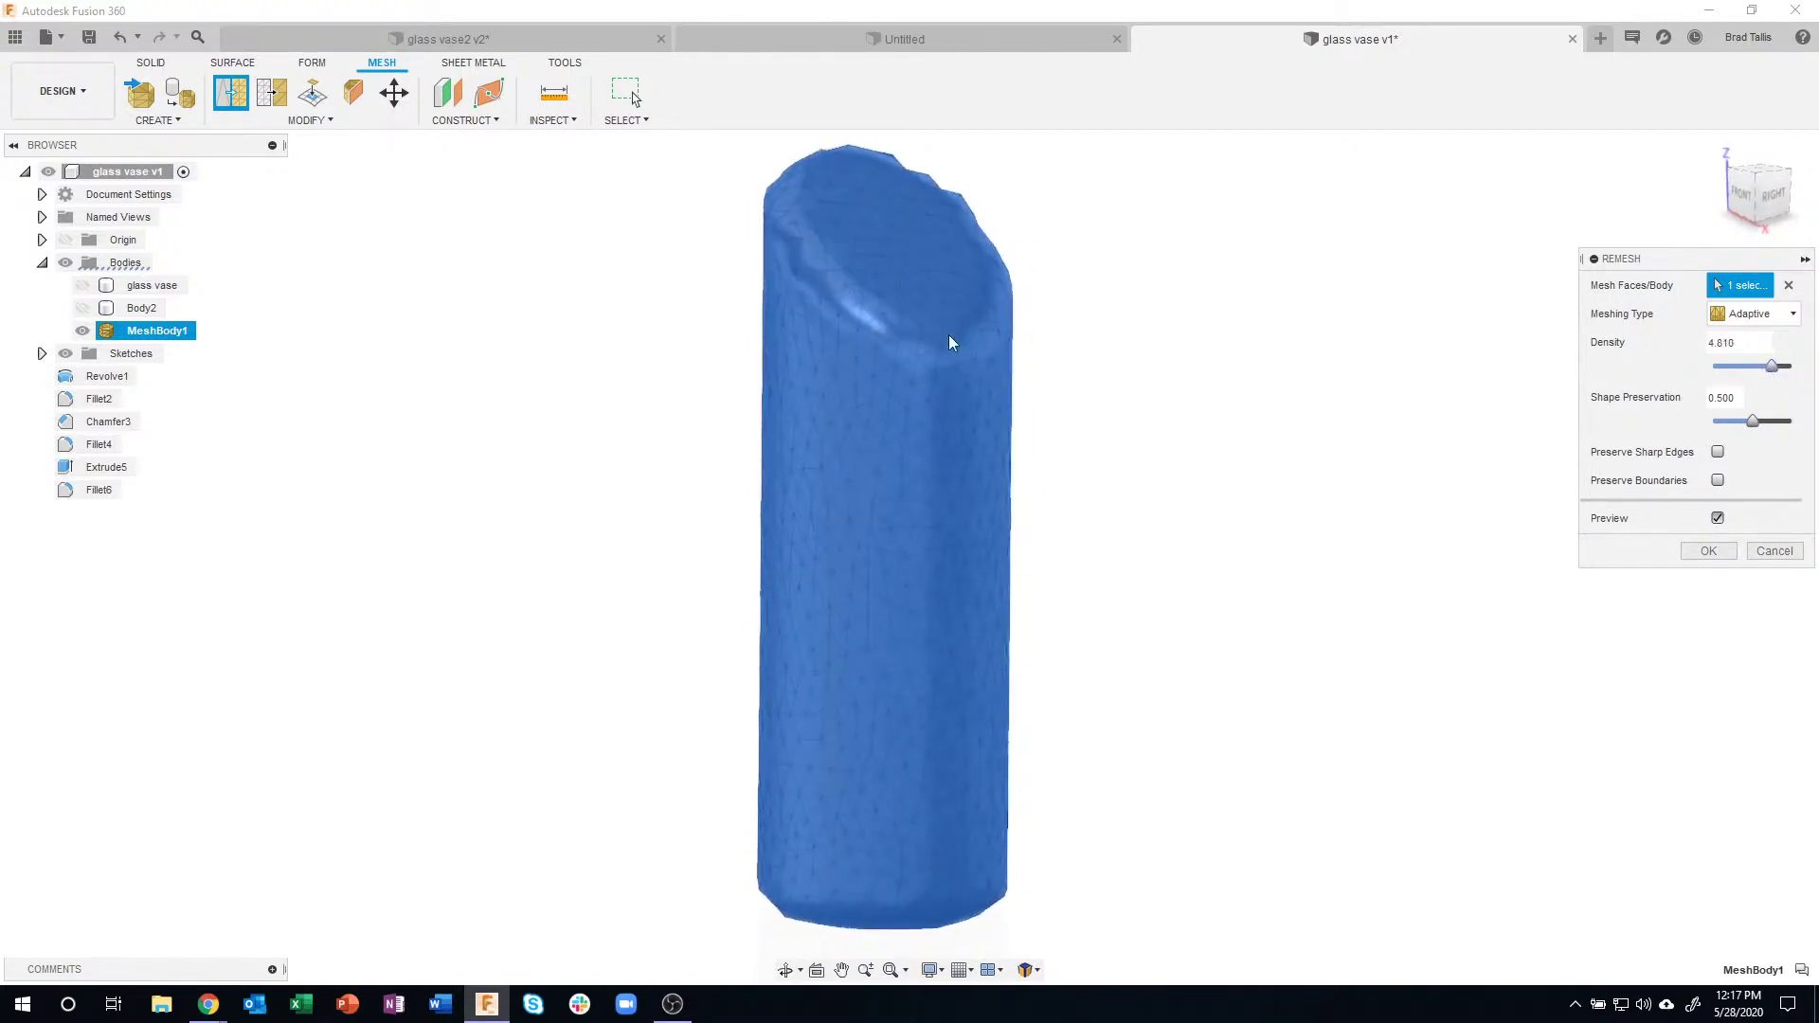
middle_click_drag(950, 341, 890, 508, "shift")
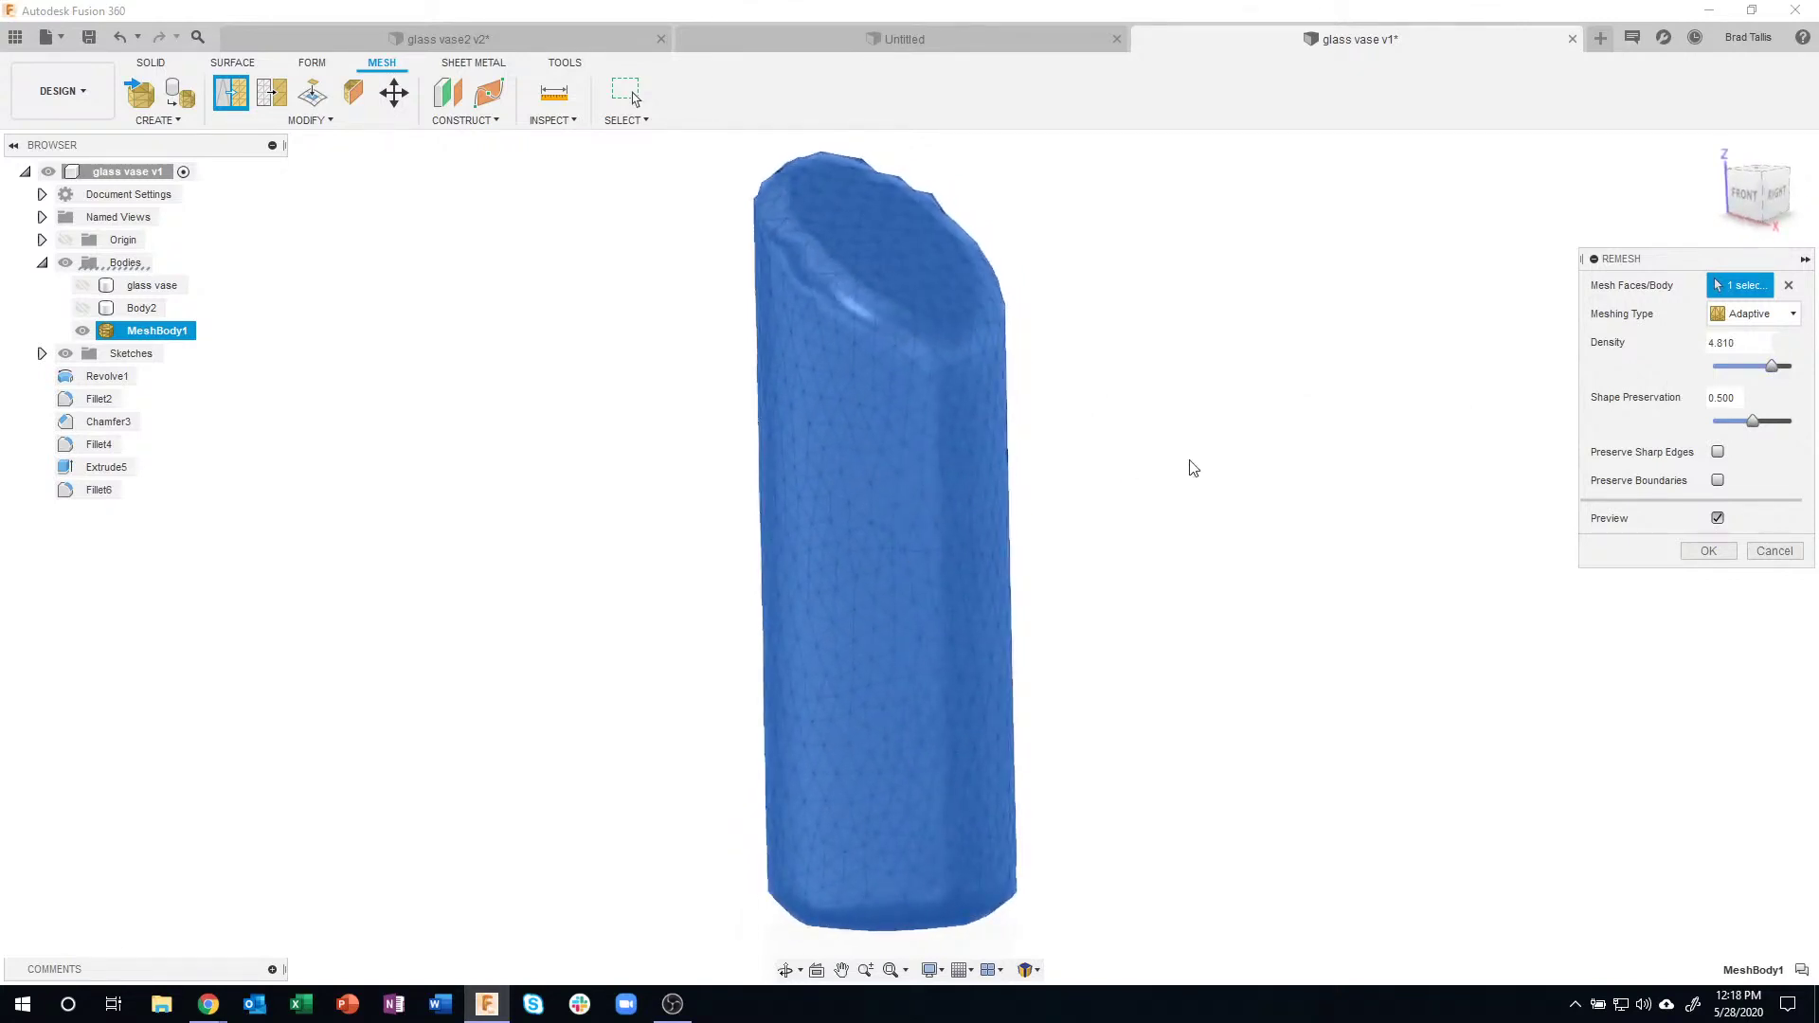
left_click_drag(1751, 344, 1706, 344)
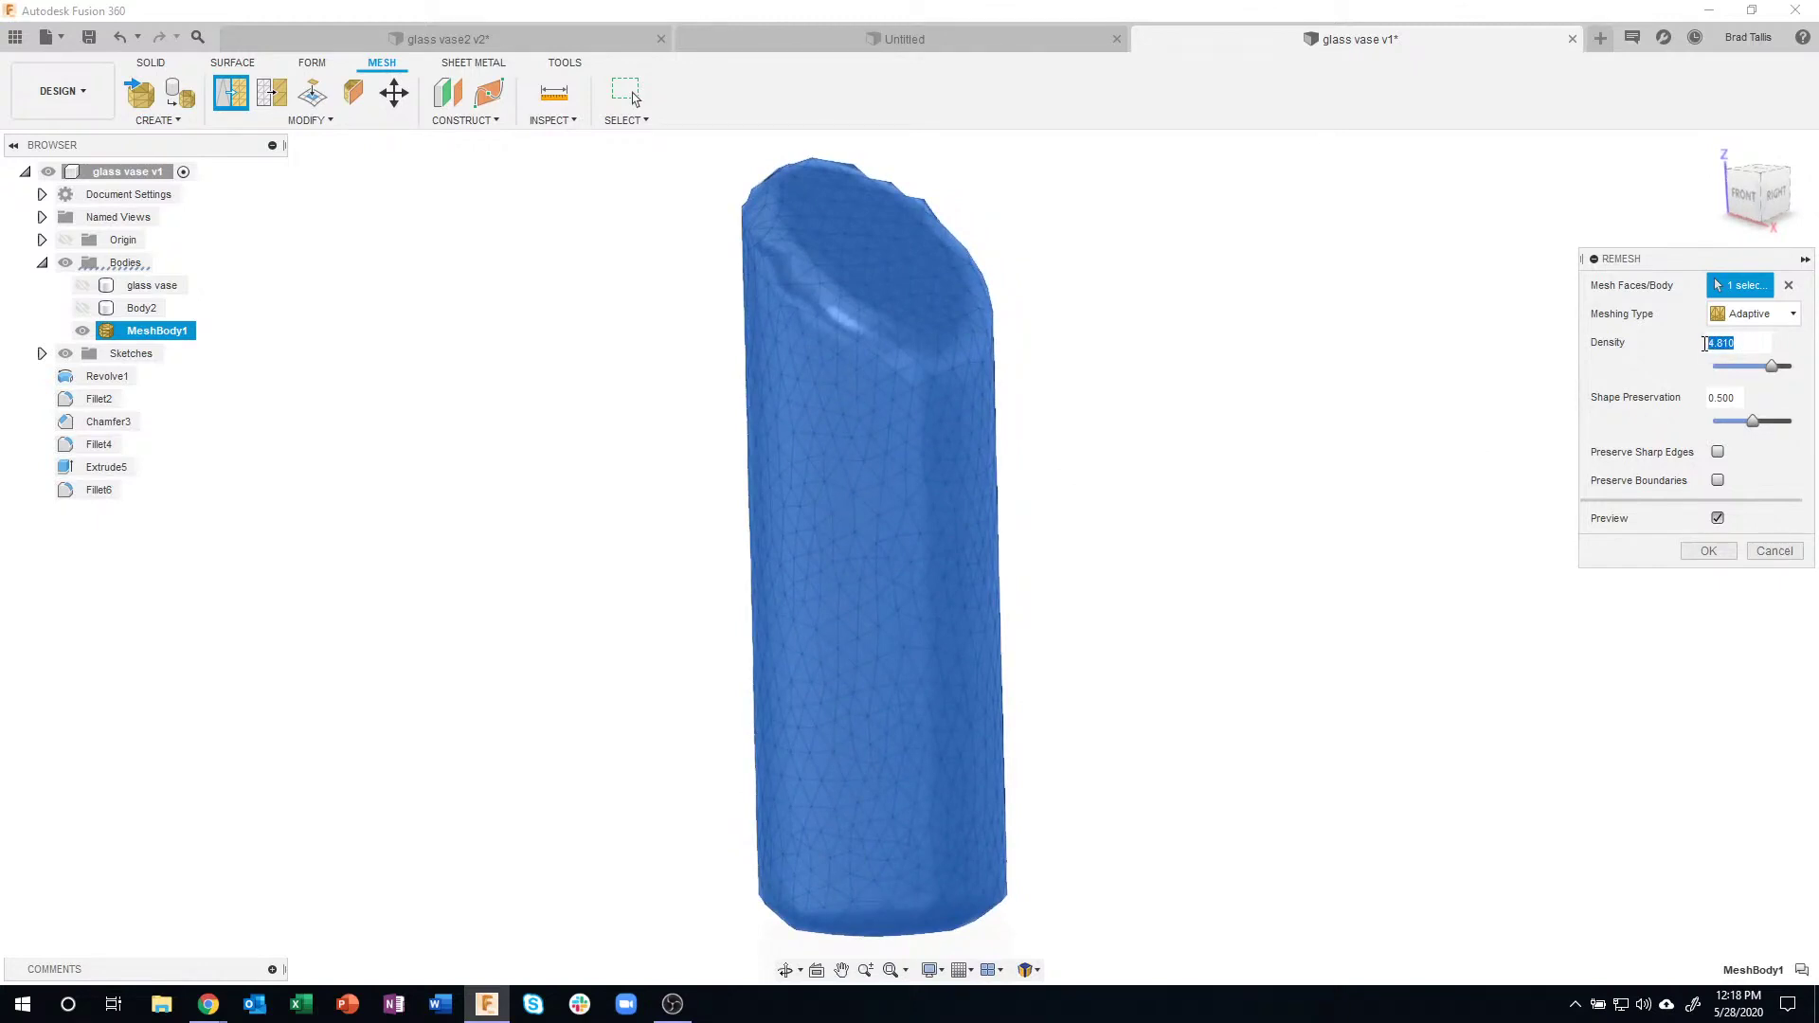
type("1")
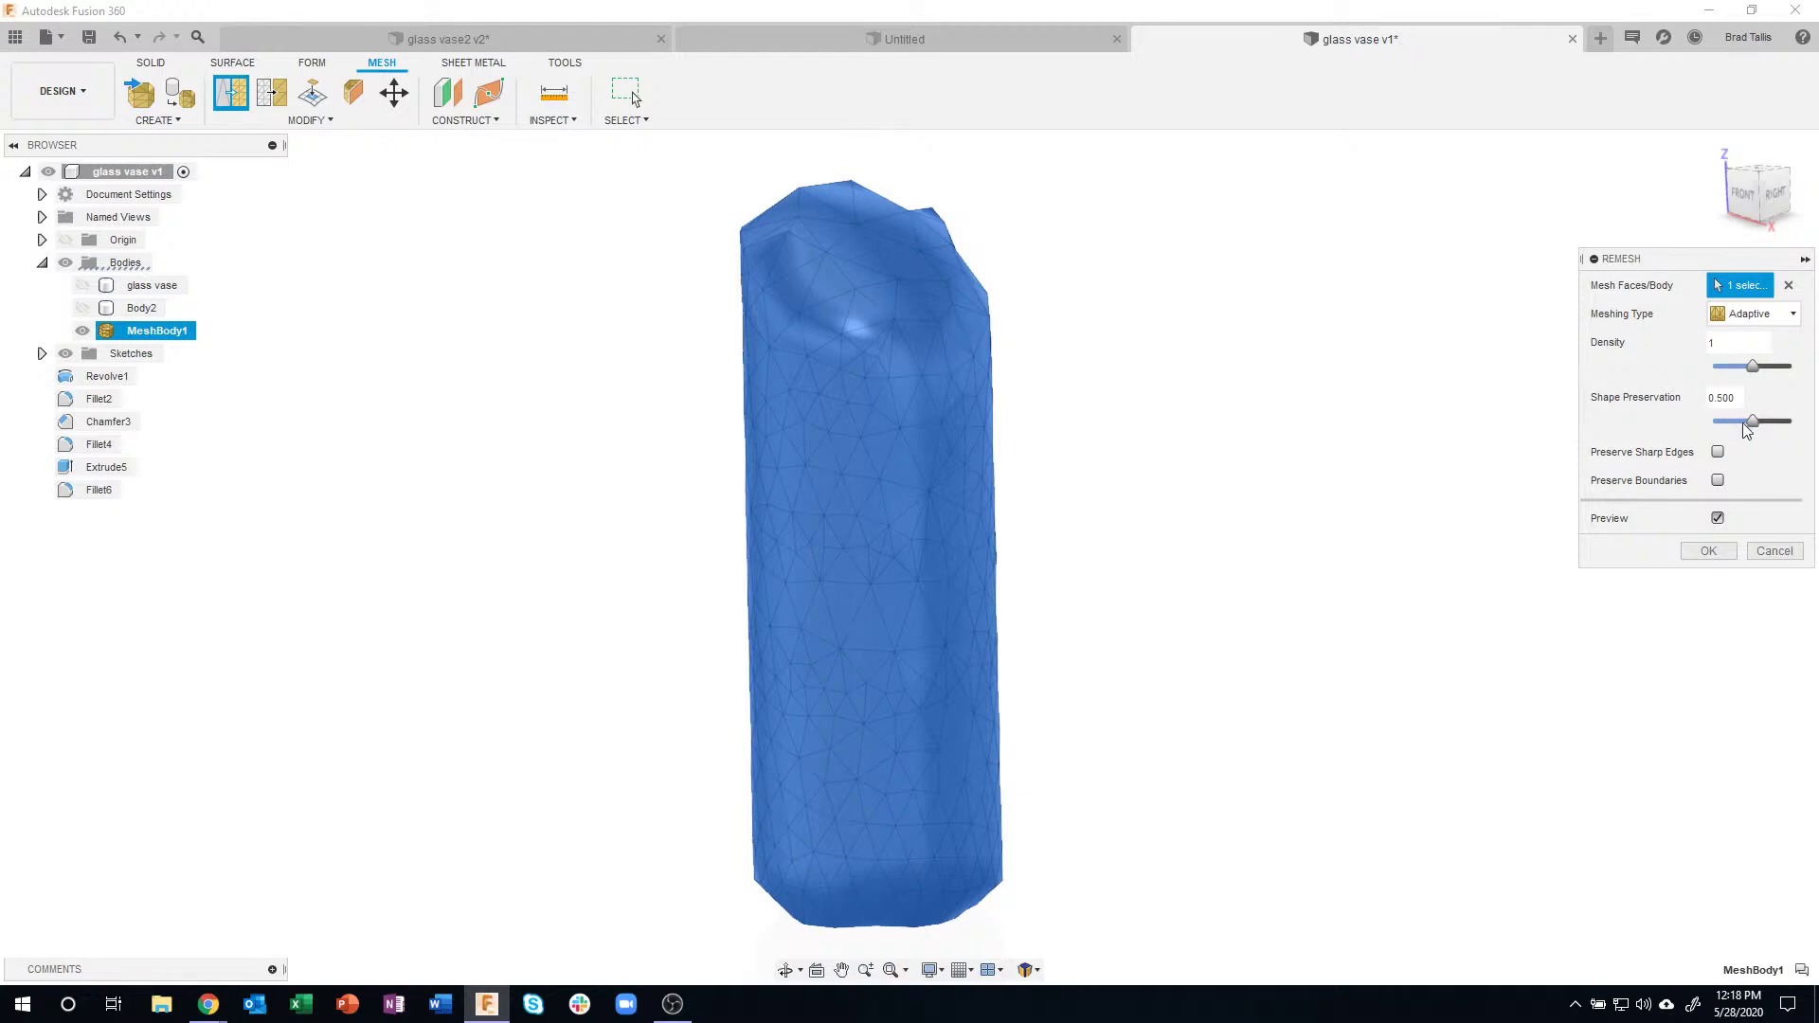
- Try a shape preservation of 0.833, inspect the slanted top and sides, and set the value back to 0.5
left_click_drag(1754, 420, 1781, 421)
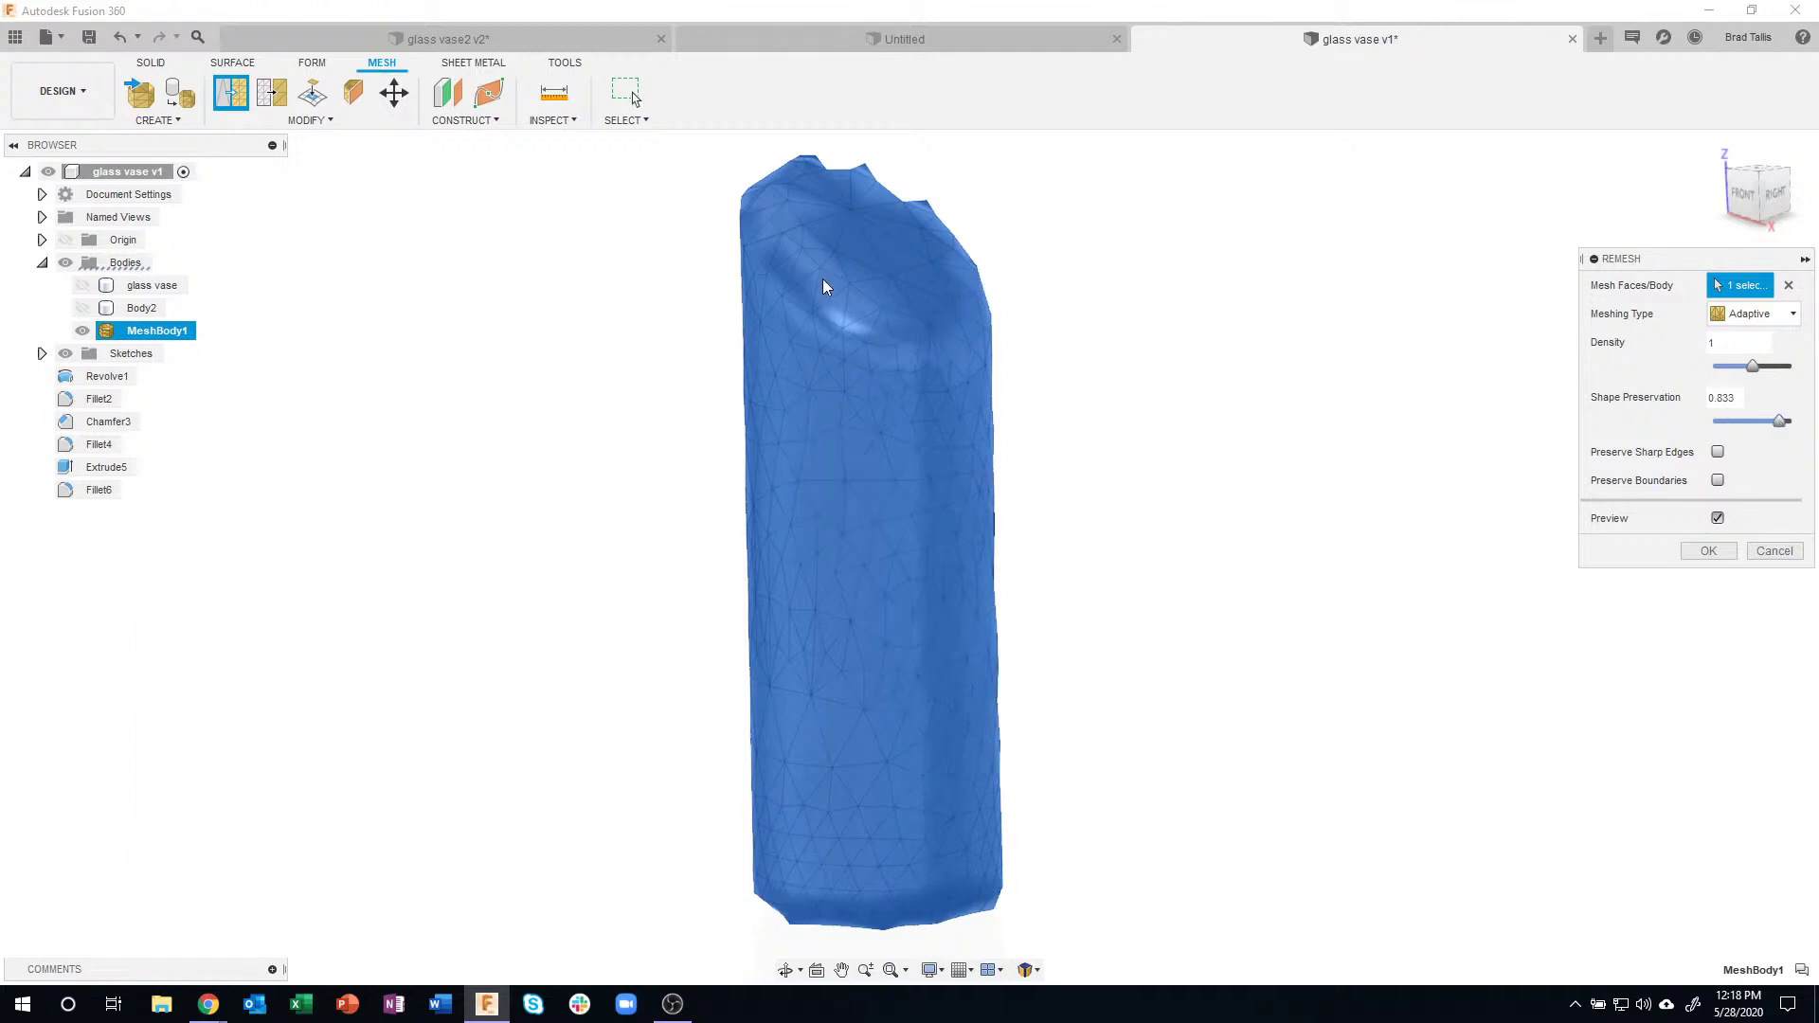
middle_click_drag(823, 293, 836, 693, "shift")
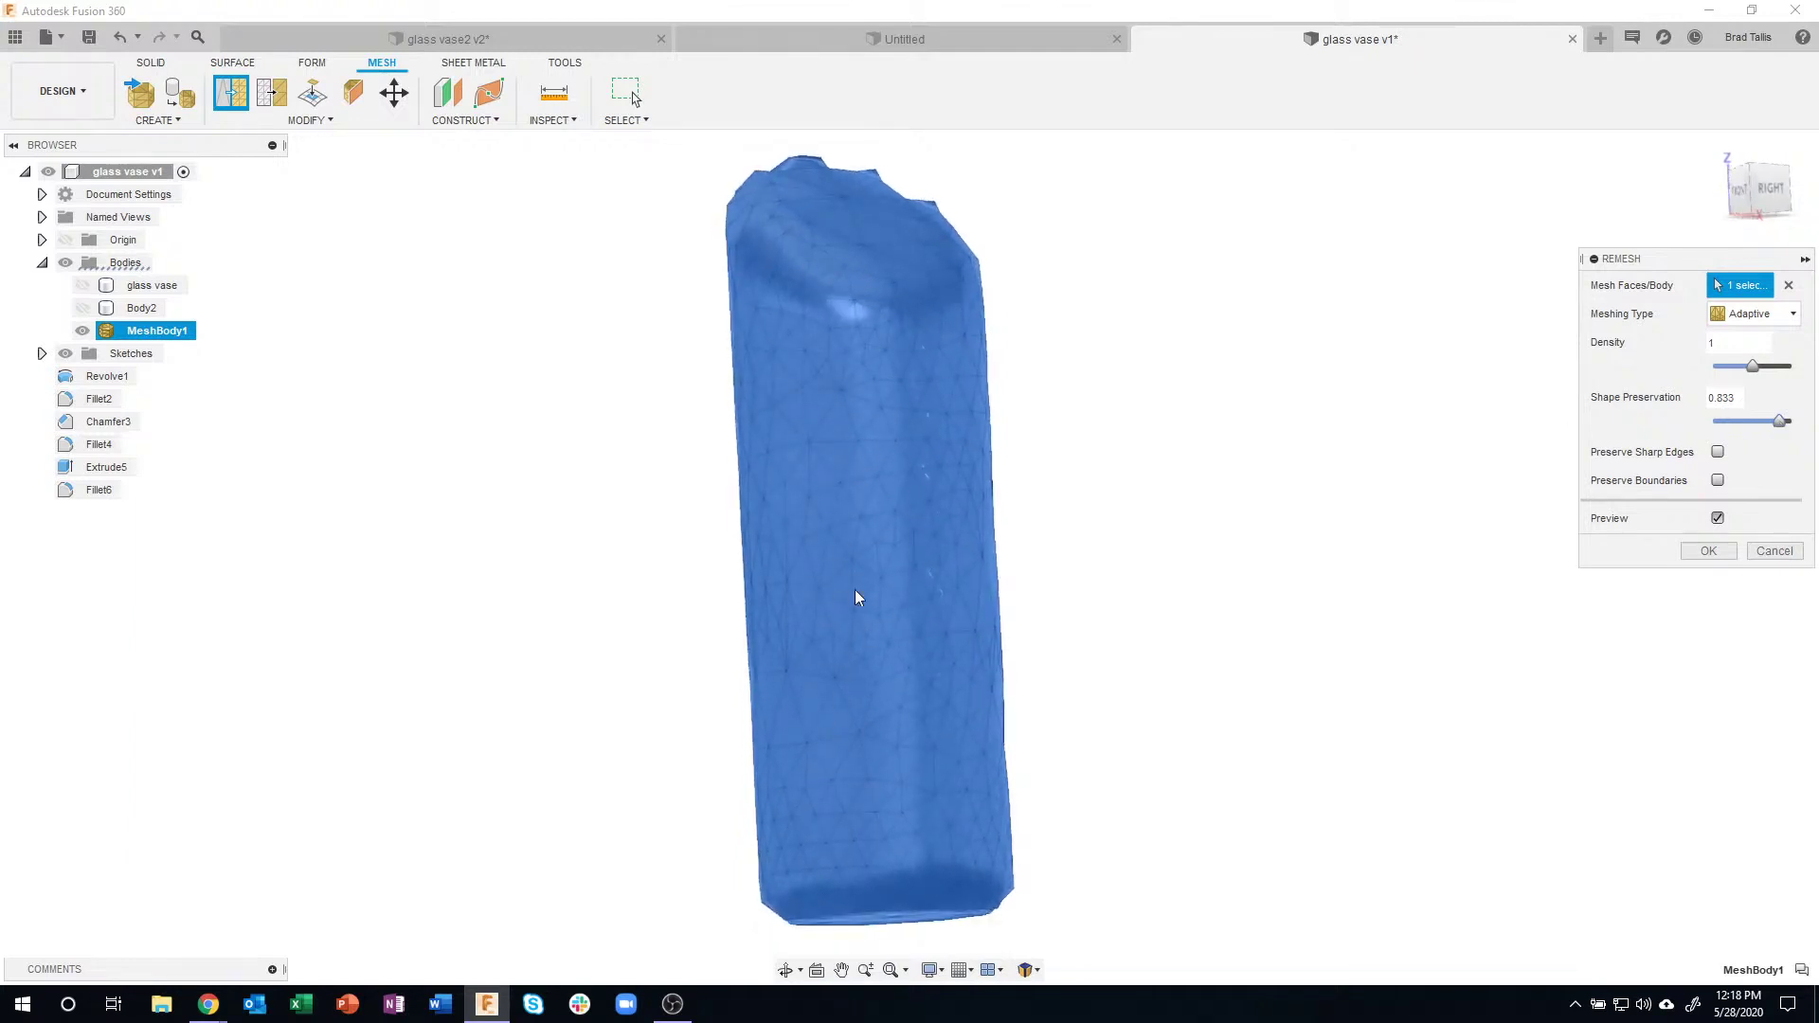
middle_click_drag(890, 623, 1555, 417, "shift")
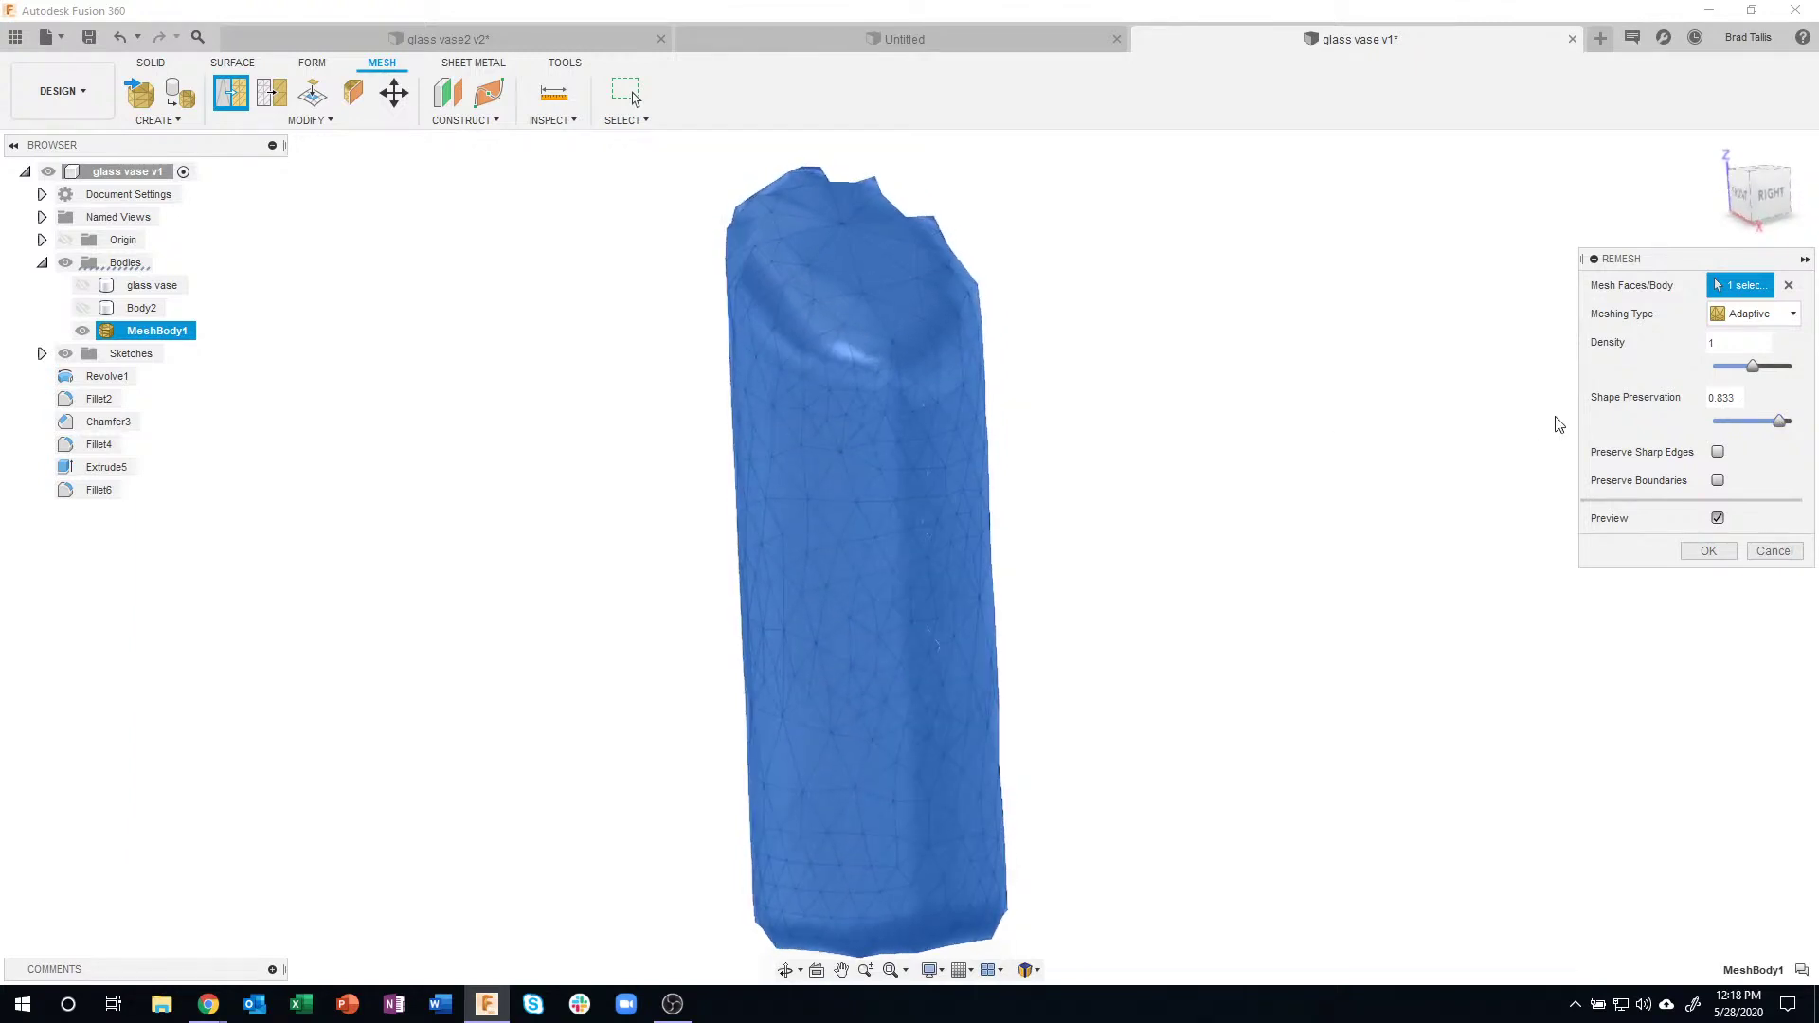
middle_click_drag(930, 293, 1573, 452, "shift")
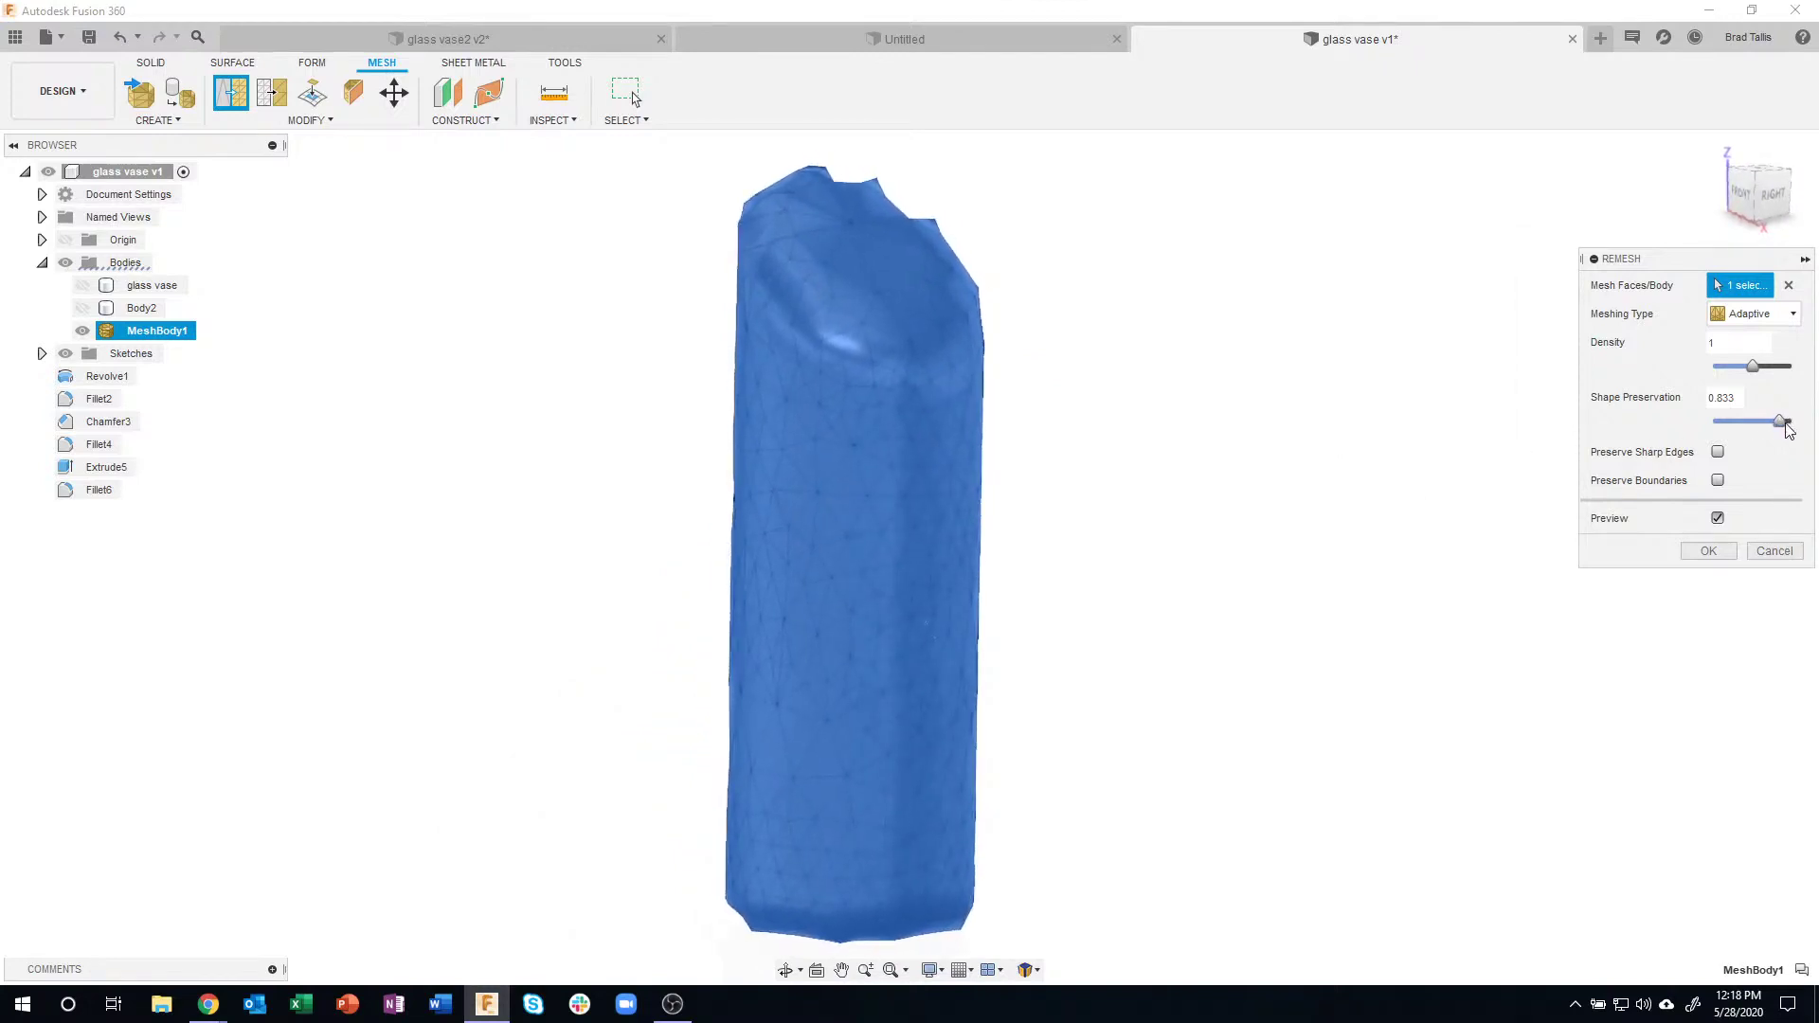
left_click(1676, 397)
type("5")
- Compare the remesh preview with sharp edges preserved and not preserved, and cancel the remesh
left_click(1718, 452)
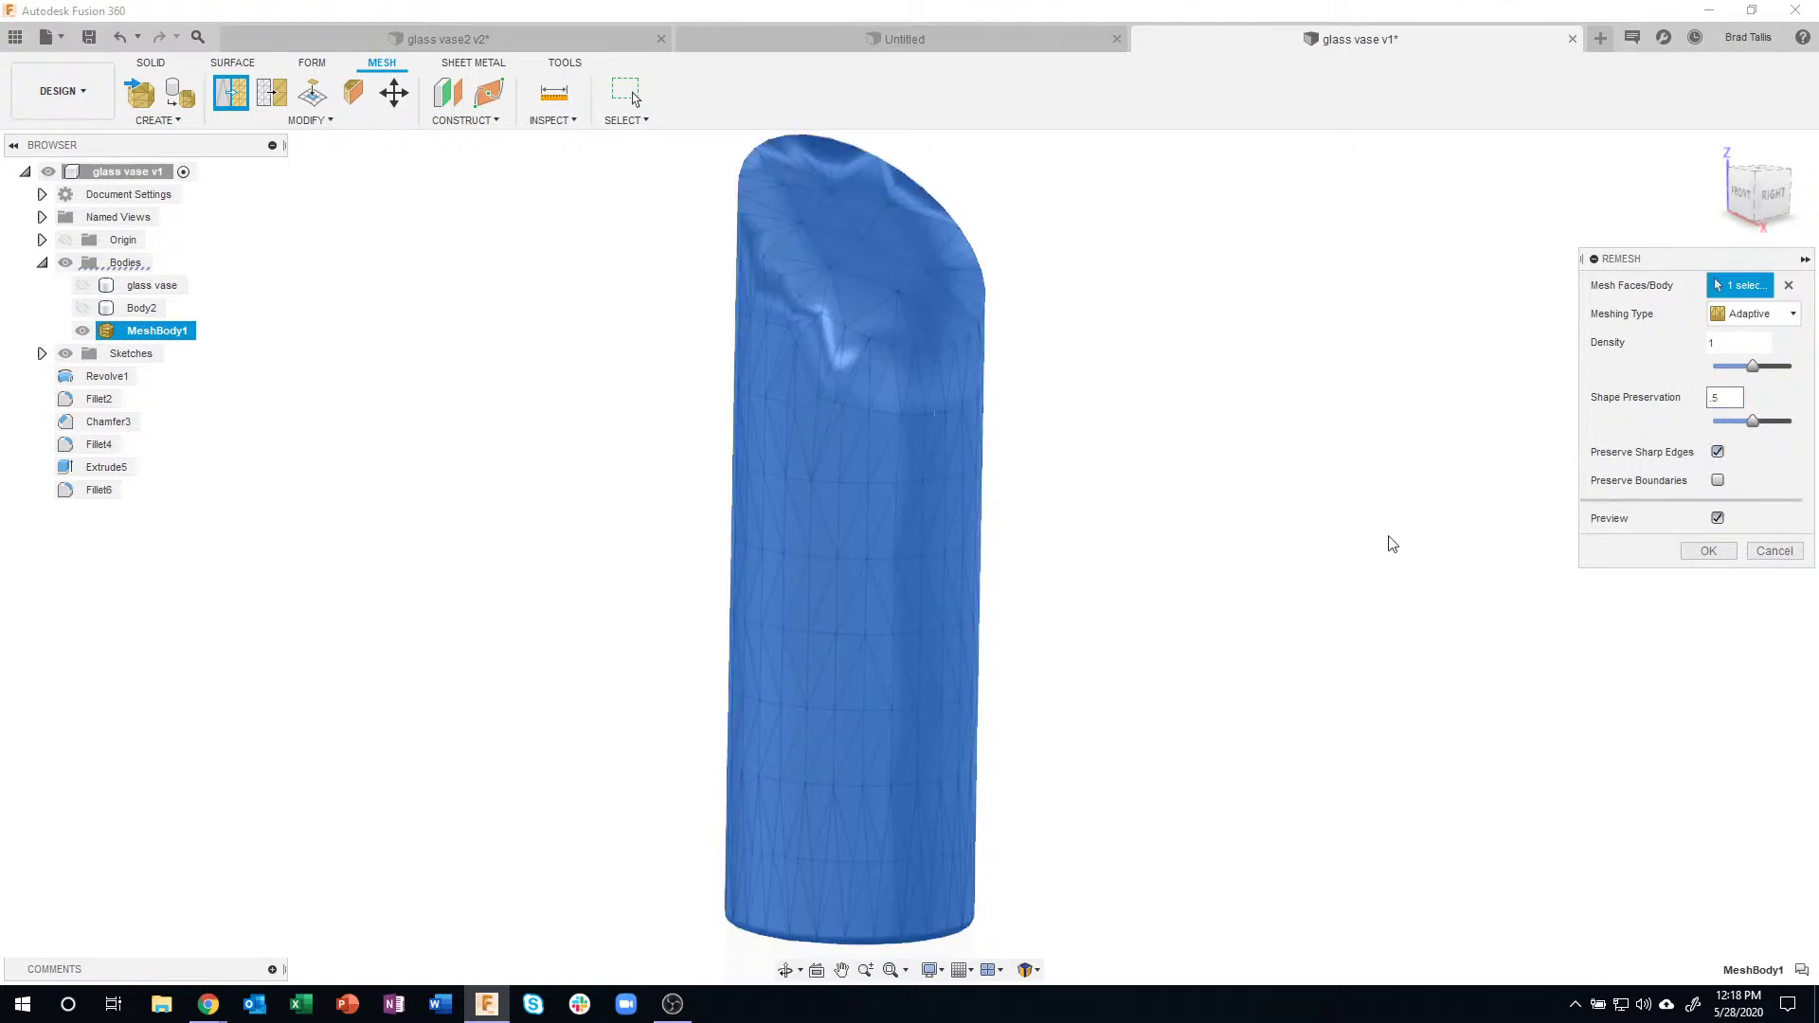
middle_click_drag(1391, 544, 946, 341, "shift")
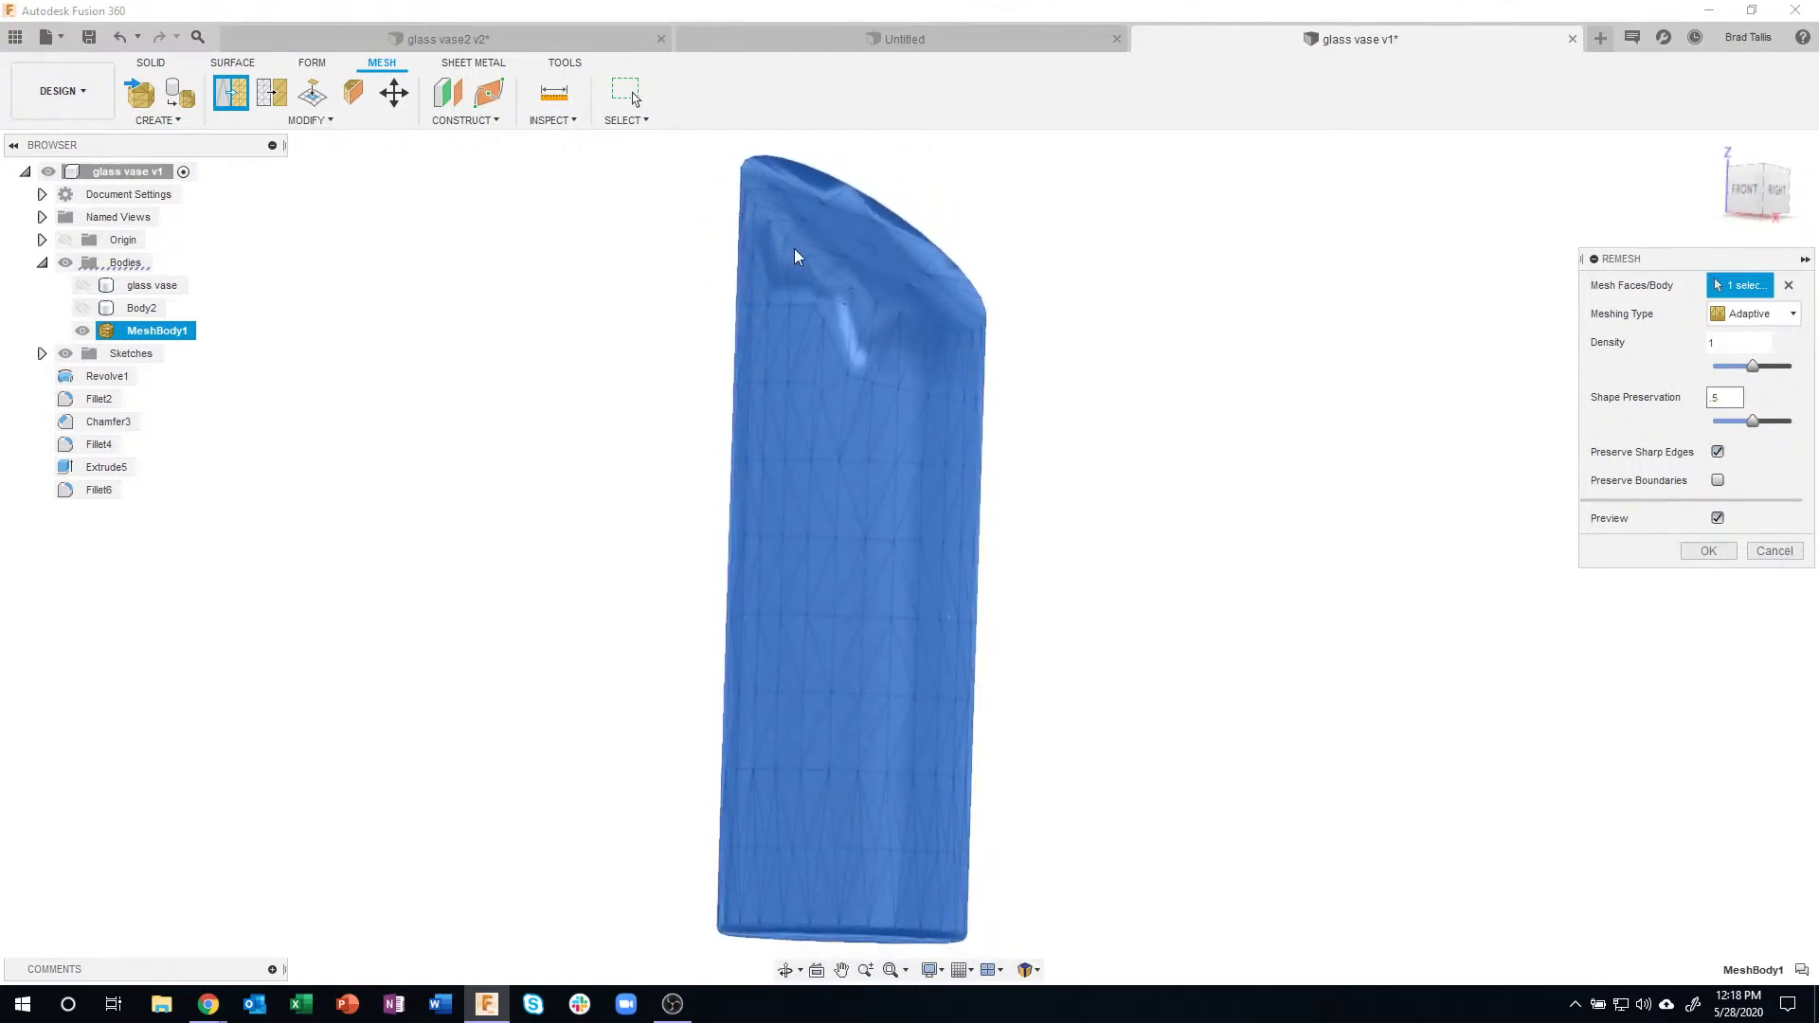
middle_click_drag(1011, 288, 745, 194, "shift")
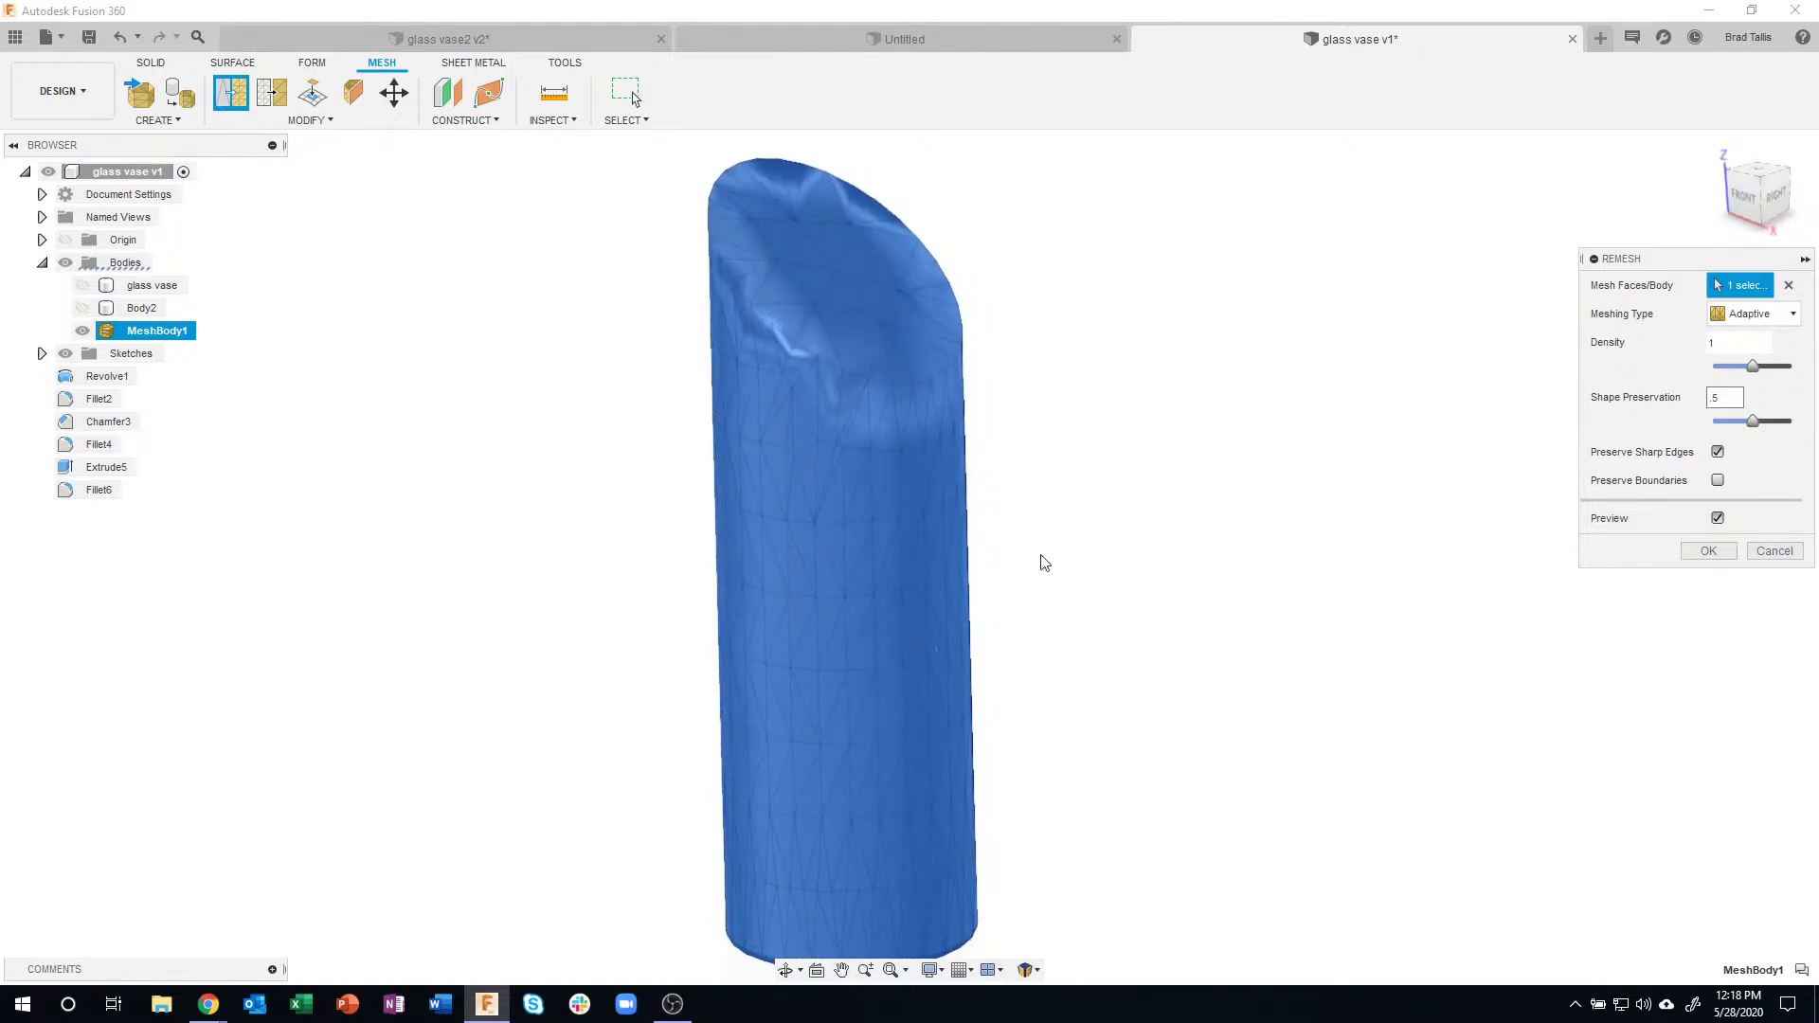
middle_click_drag(1043, 560, 947, 772, "shift")
middle_click_drag(1149, 693, 1446, 556, "shift")
middle_click_drag(1603, 493, 1774, 411, "shift")
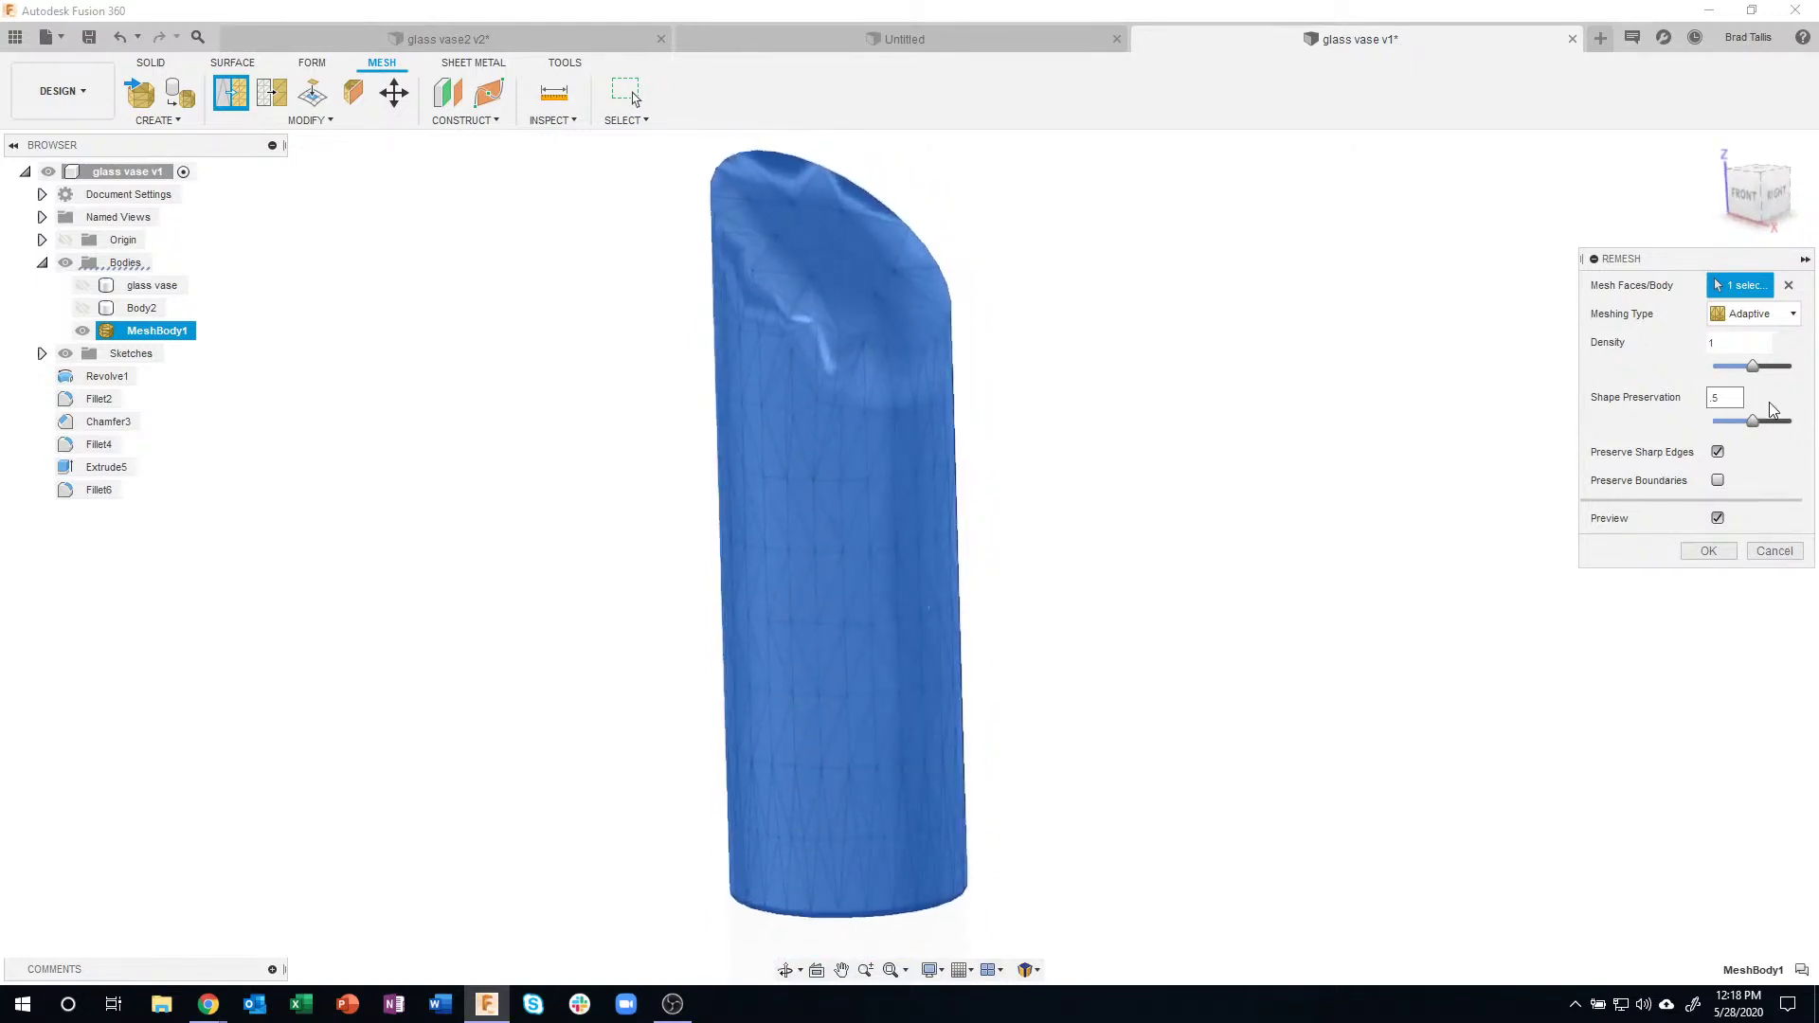
left_click(1717, 453)
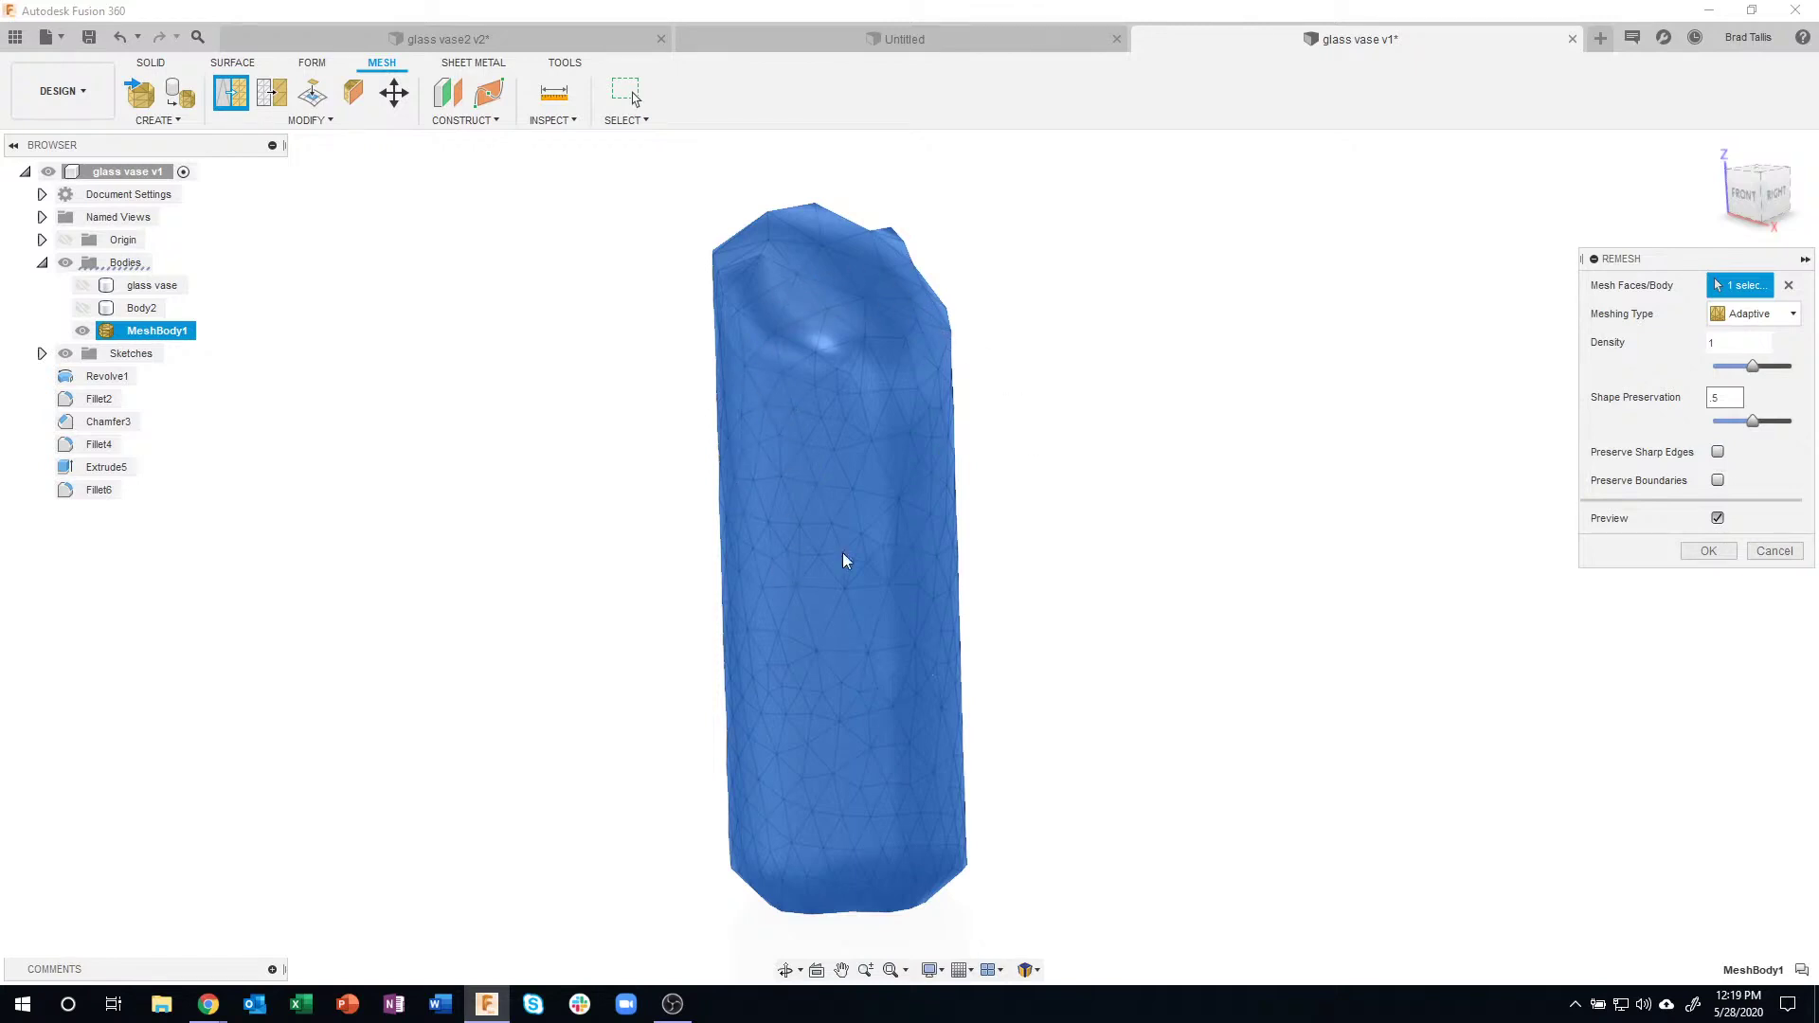
left_click(1718, 452)
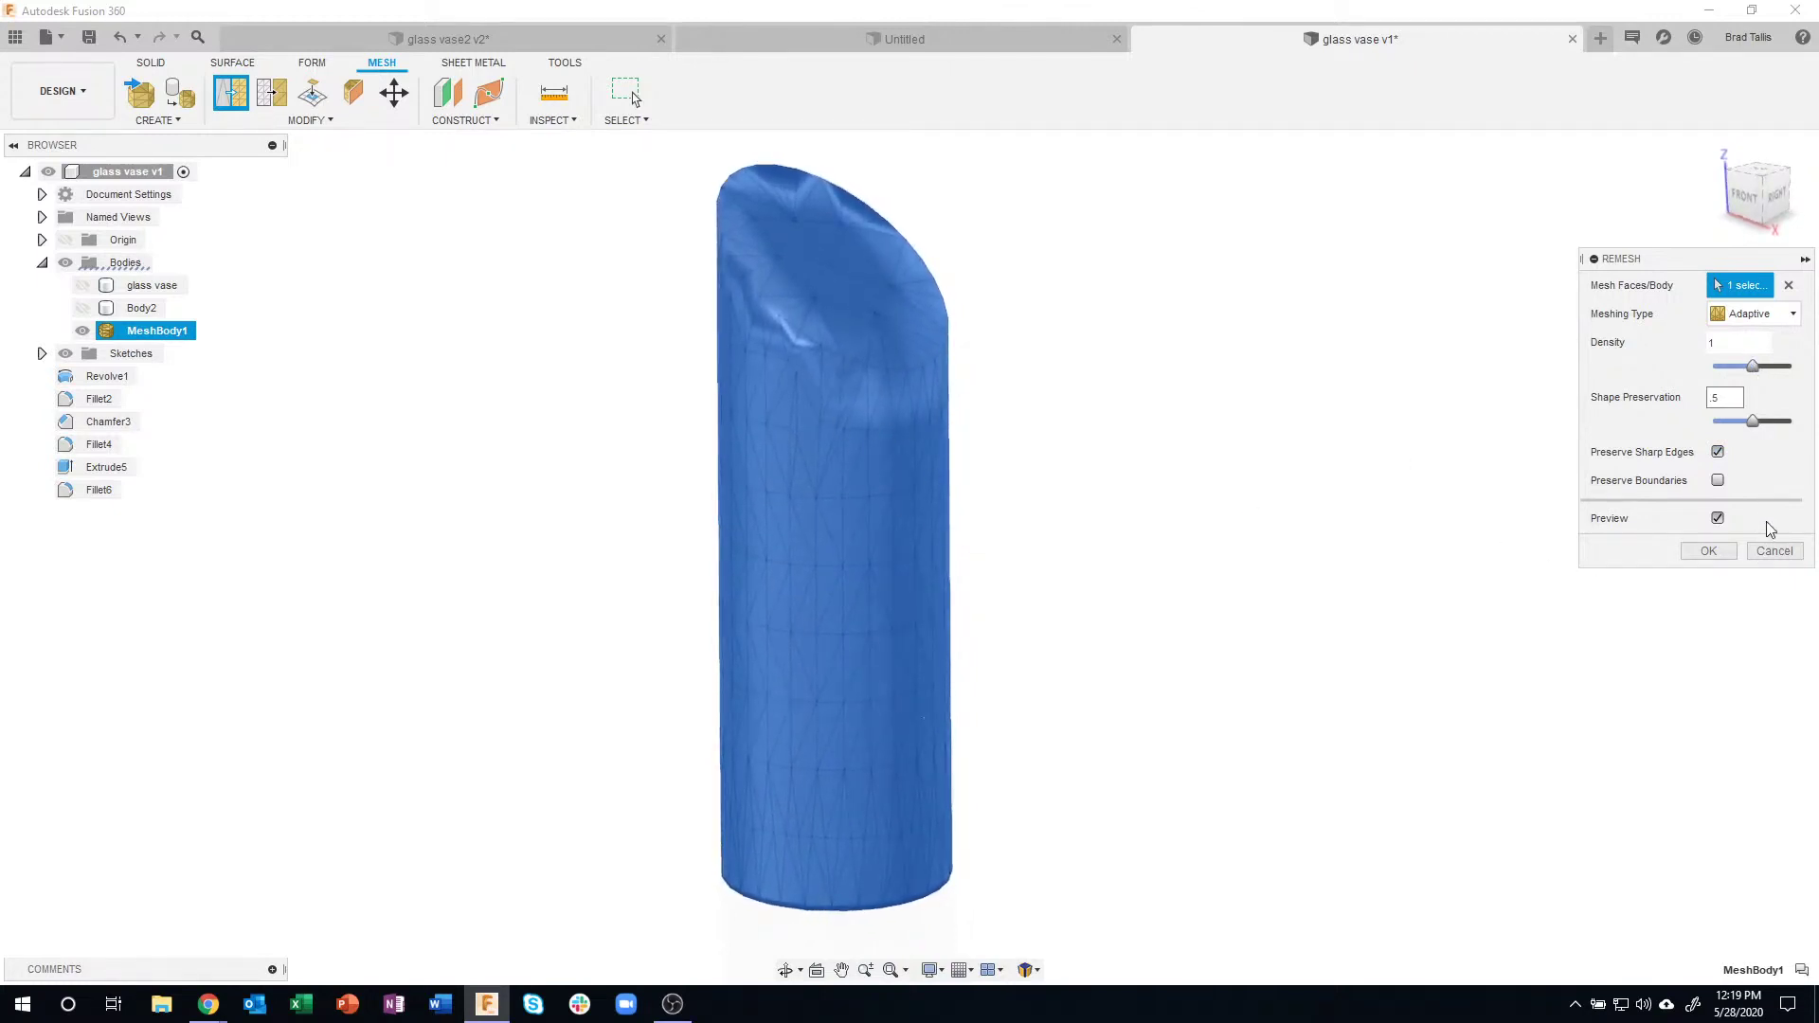
left_click(1774, 553)
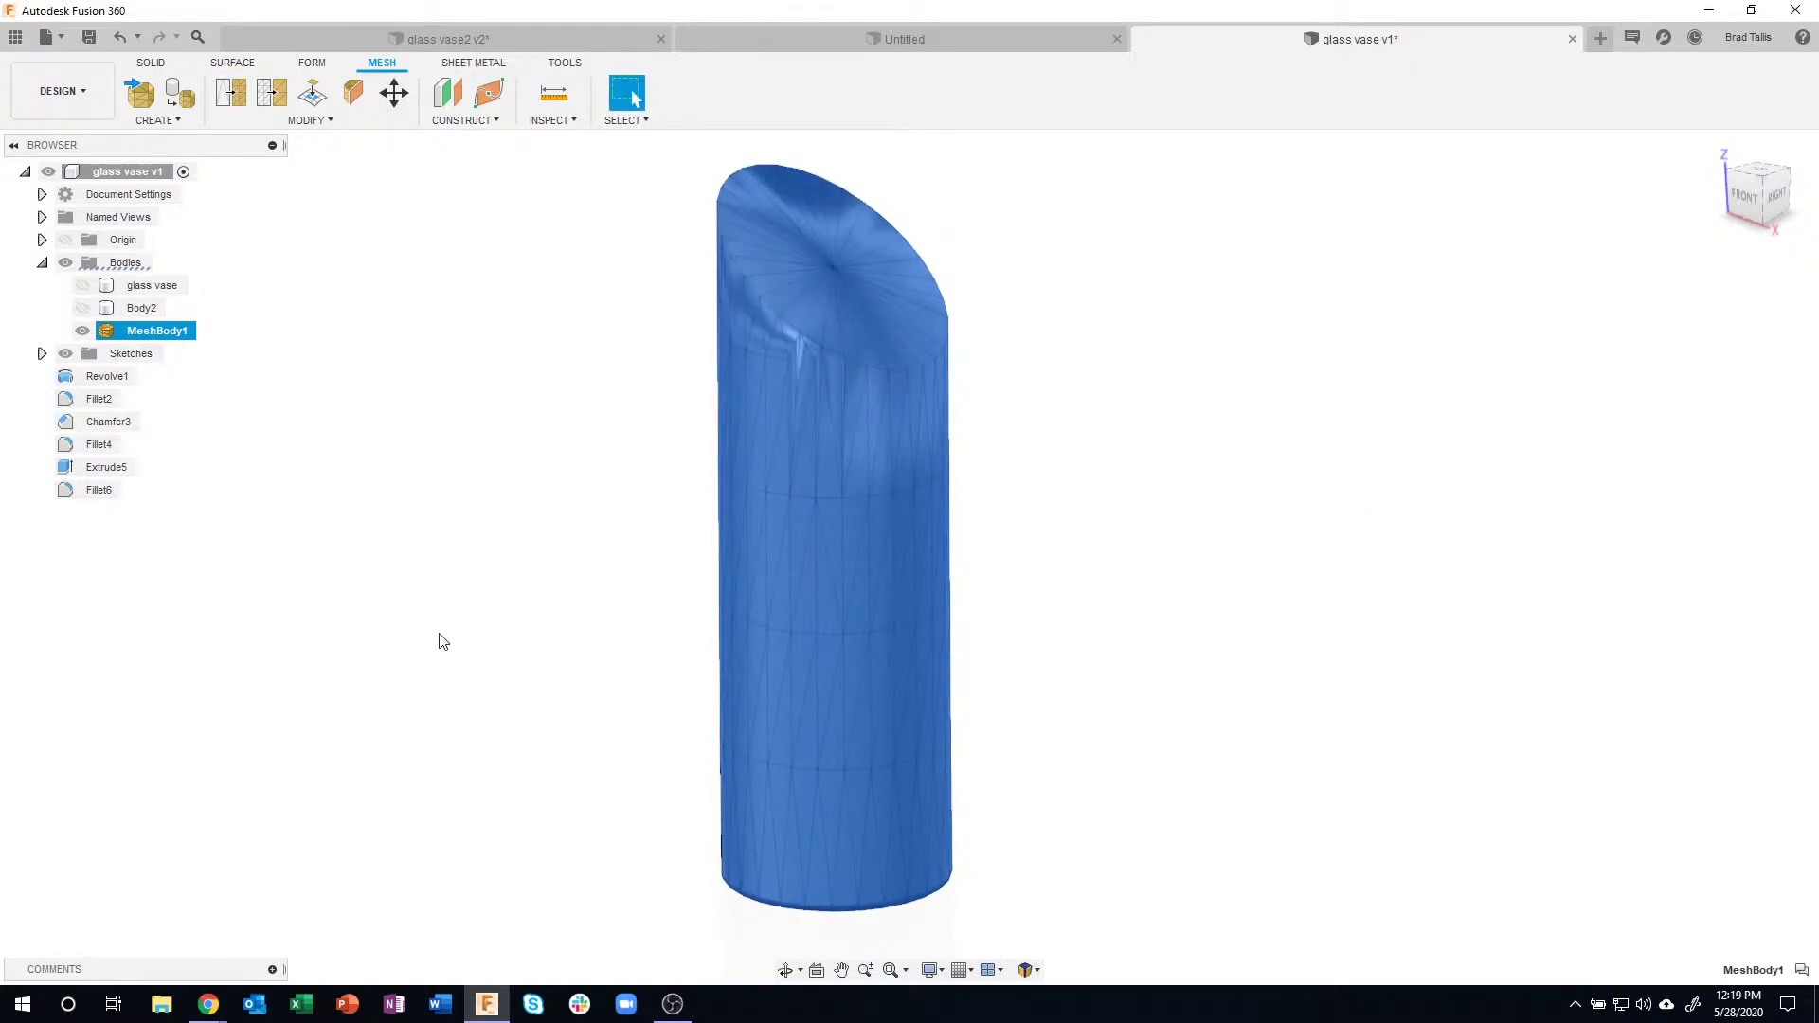
- Remesh MeshBody1 with Adaptive type, density 1, shape preservation 0.5 and sharp edges preserved
left_click(307, 120)
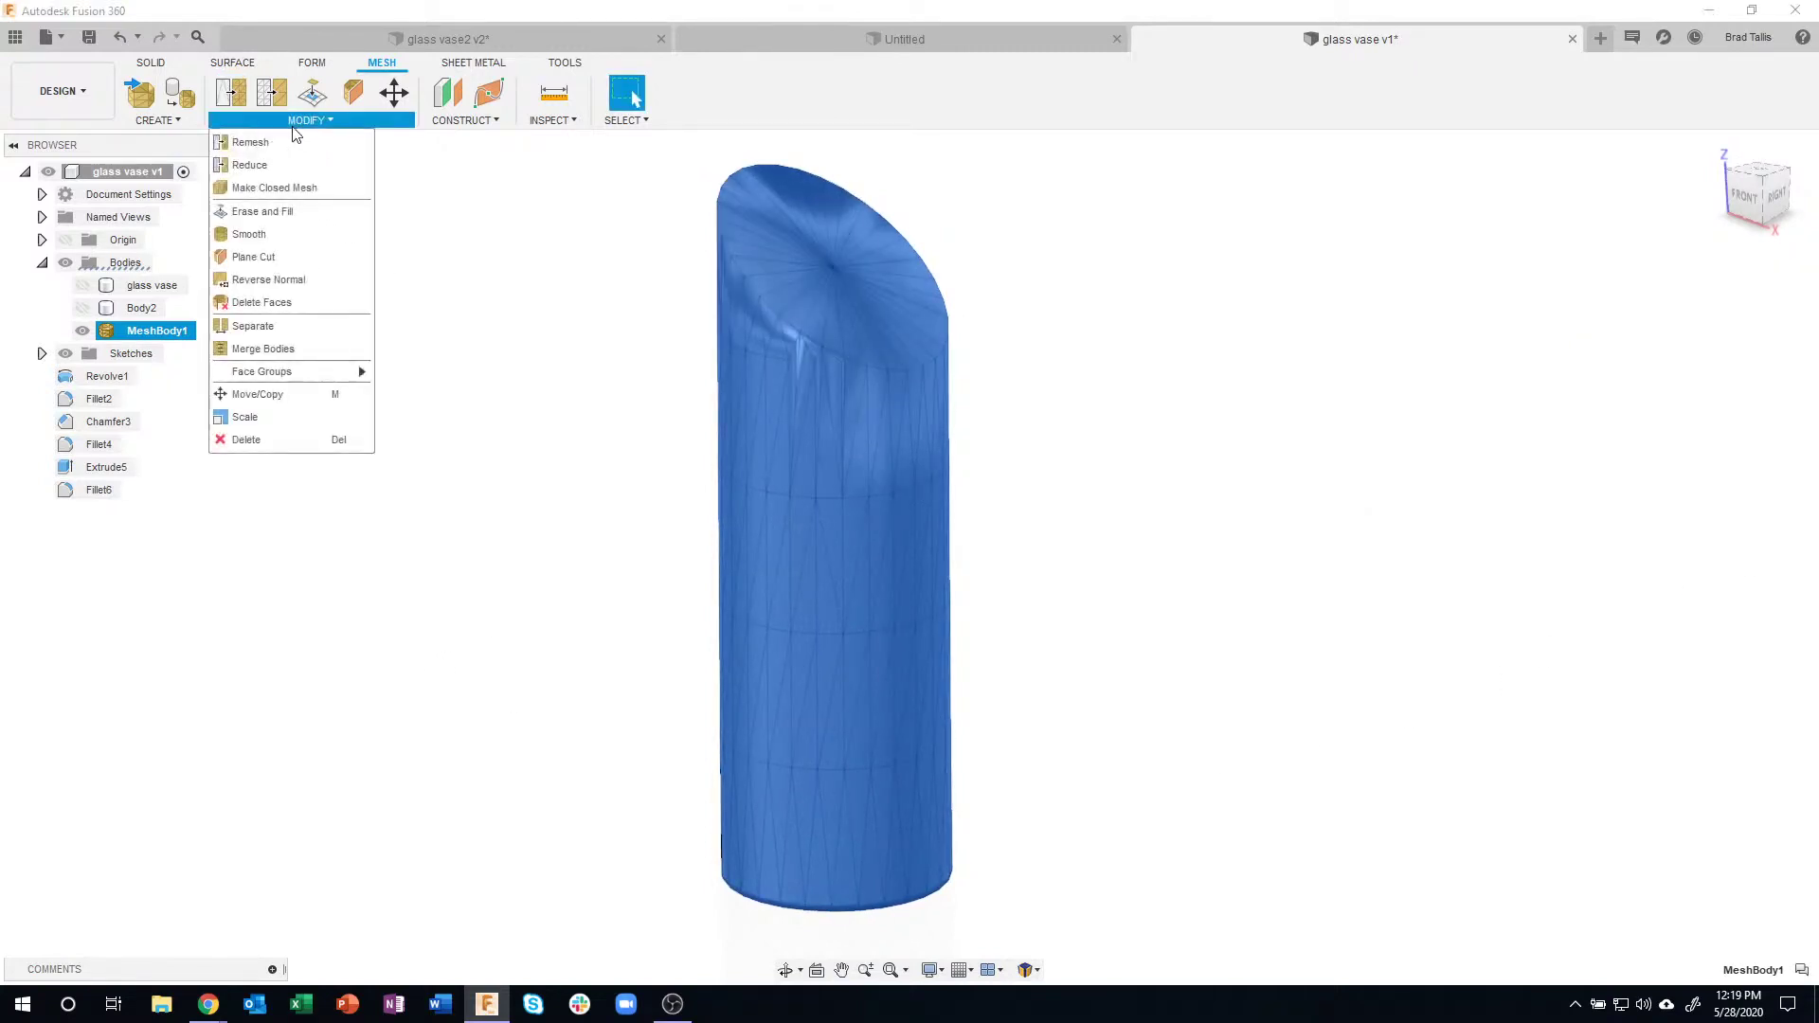
left_click(275, 140)
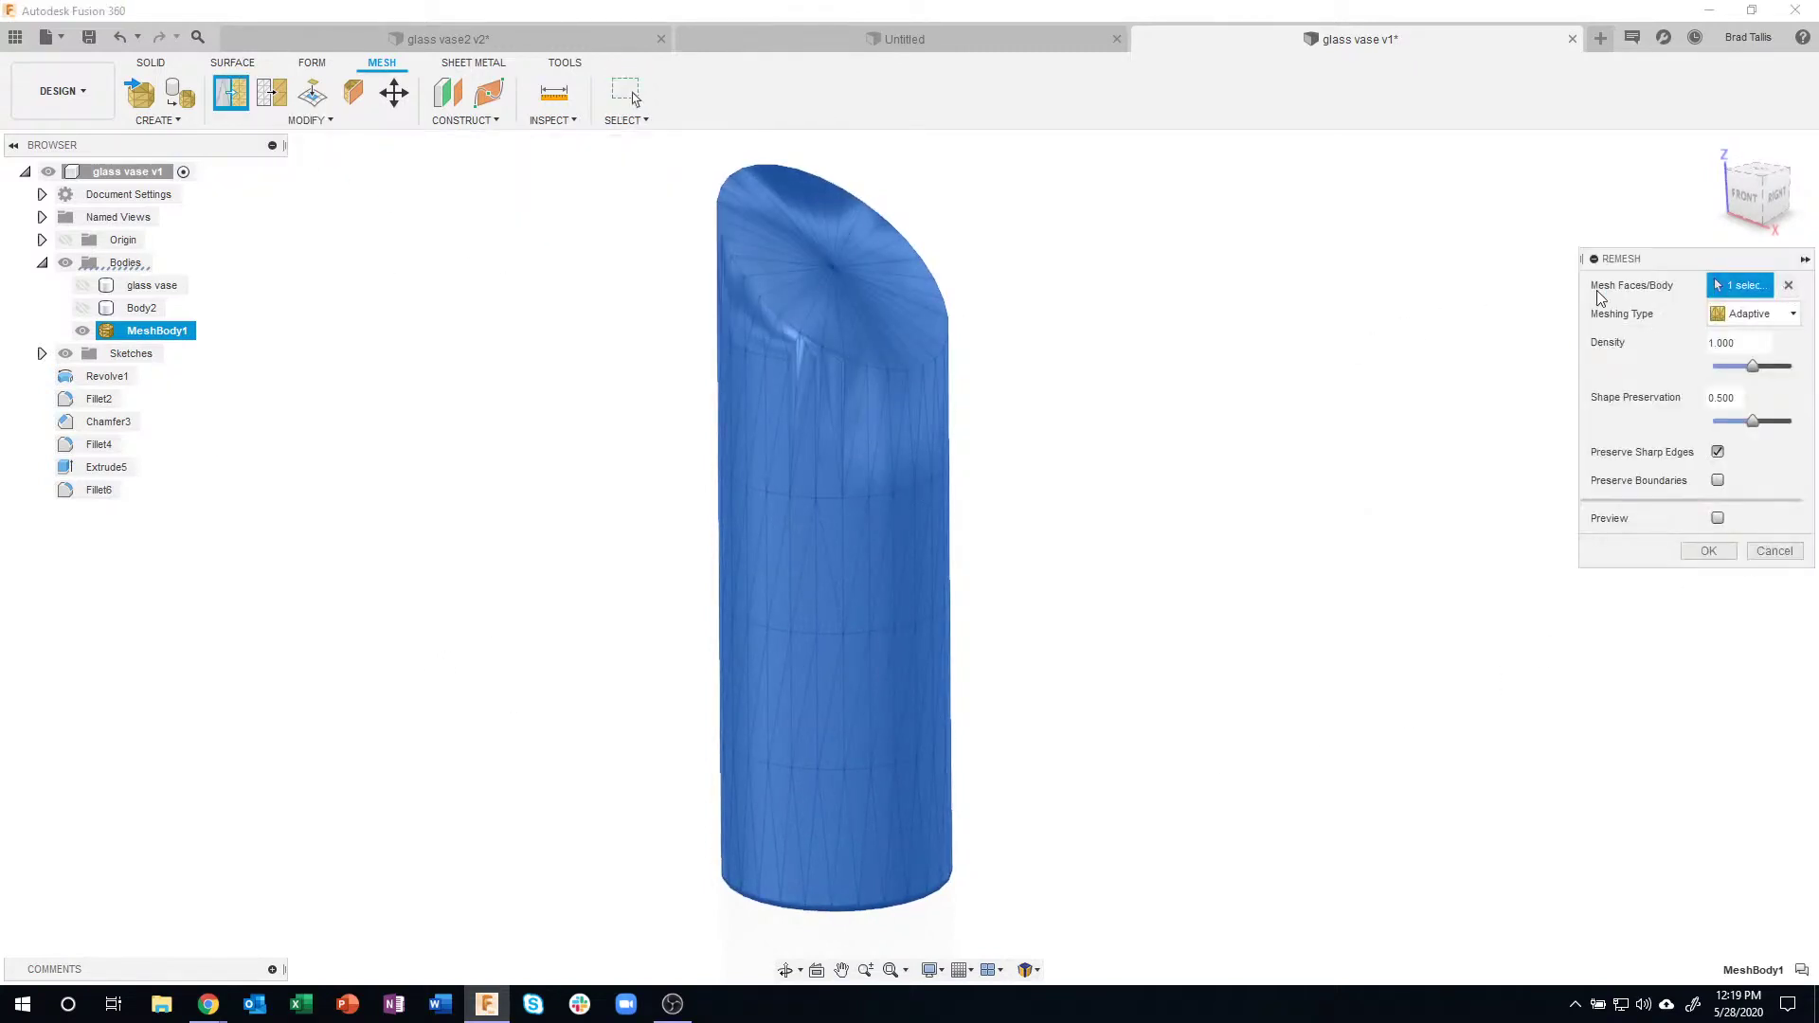
left_click(156, 337)
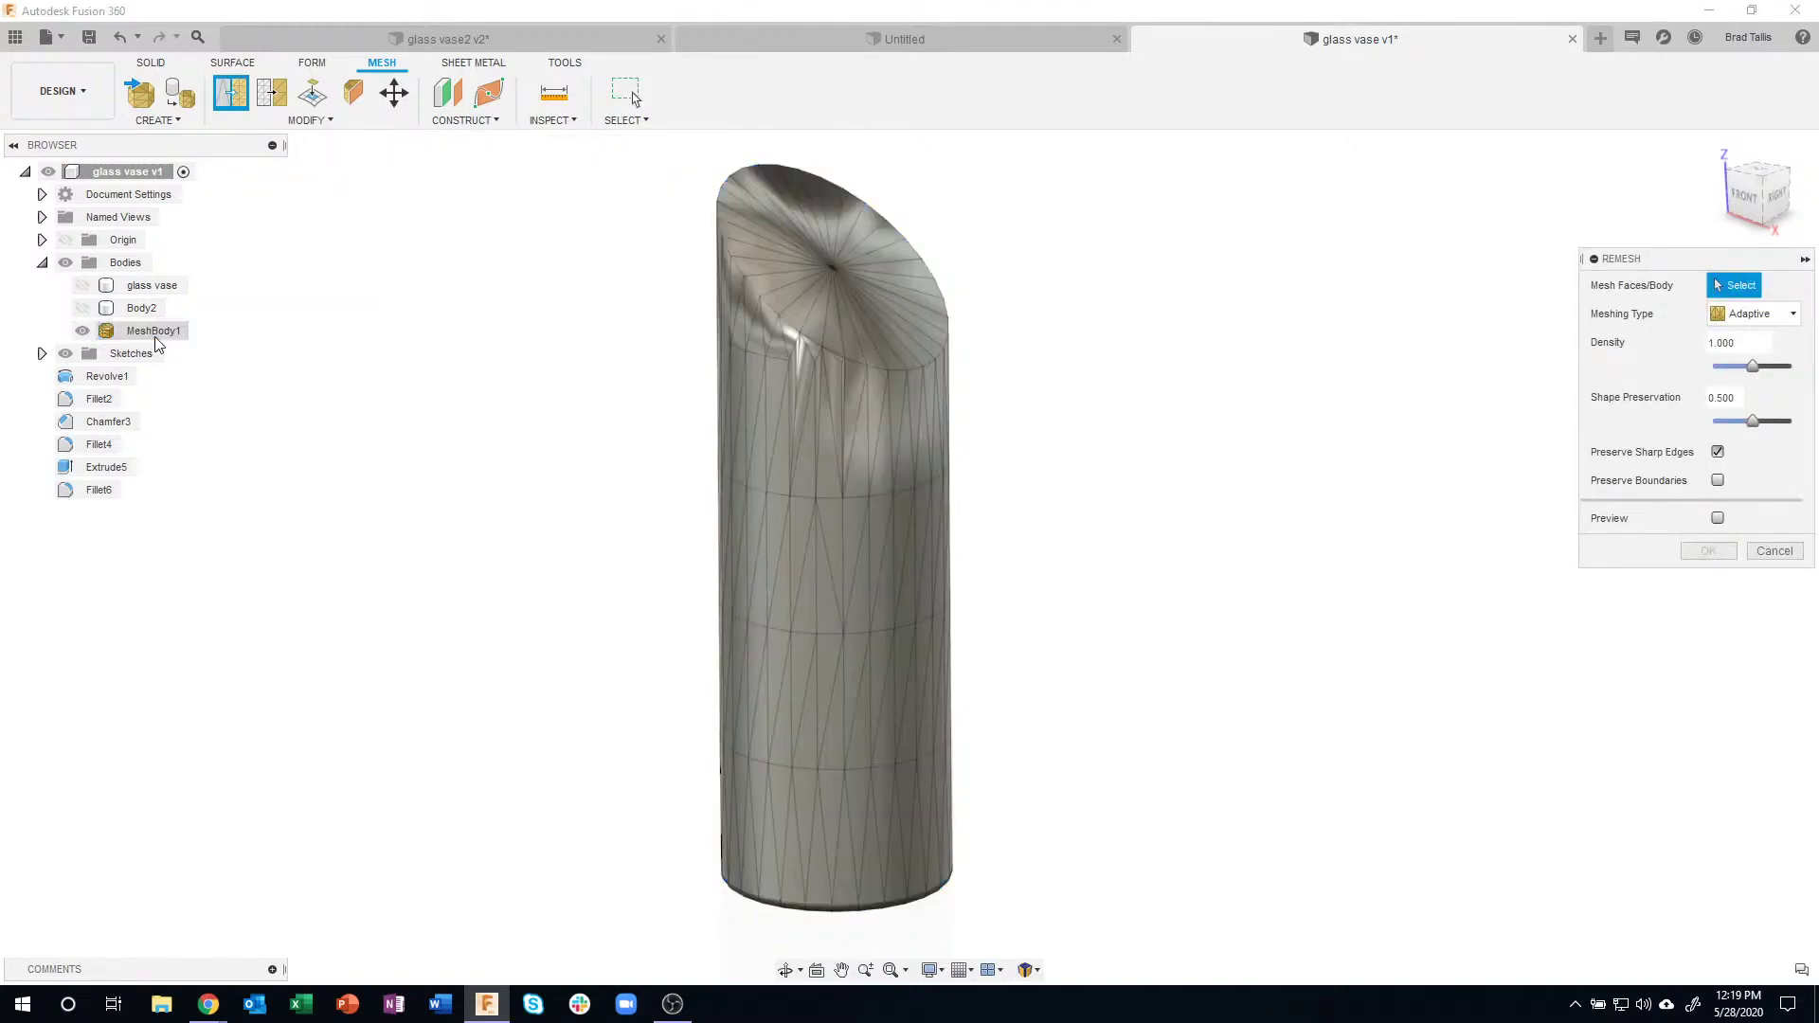
left_click(161, 332)
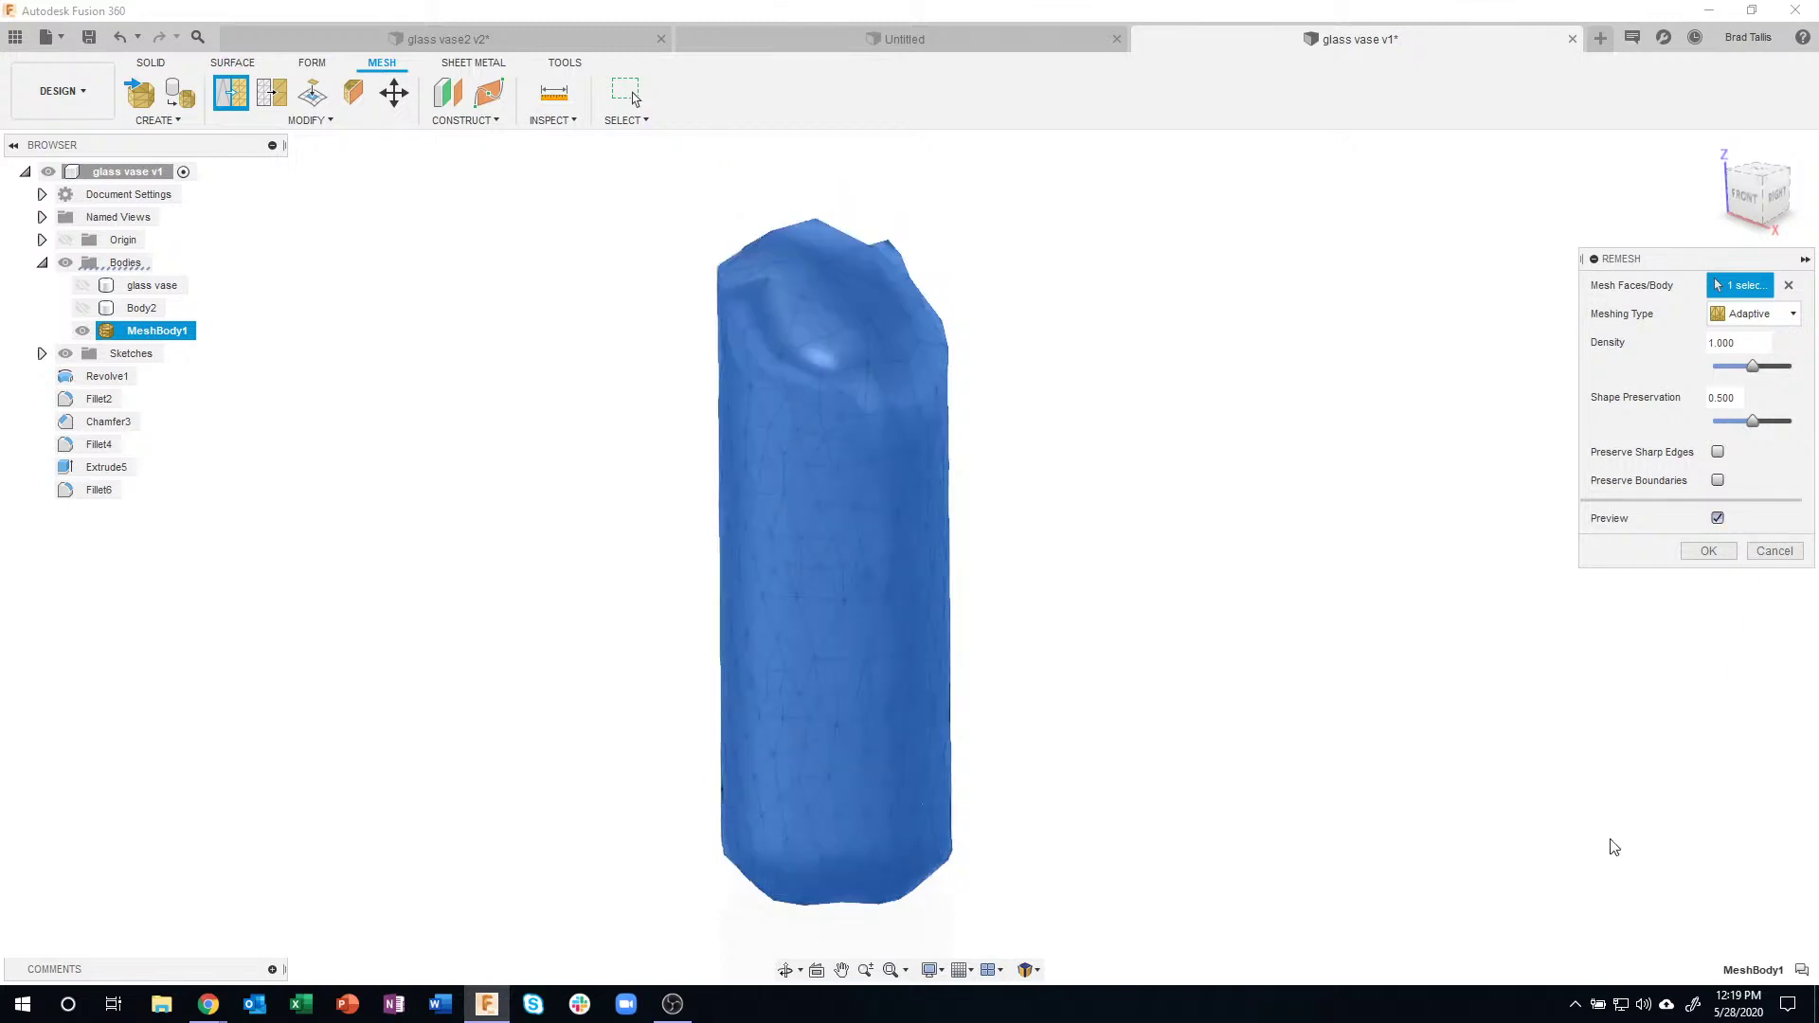
left_click(1718, 453)
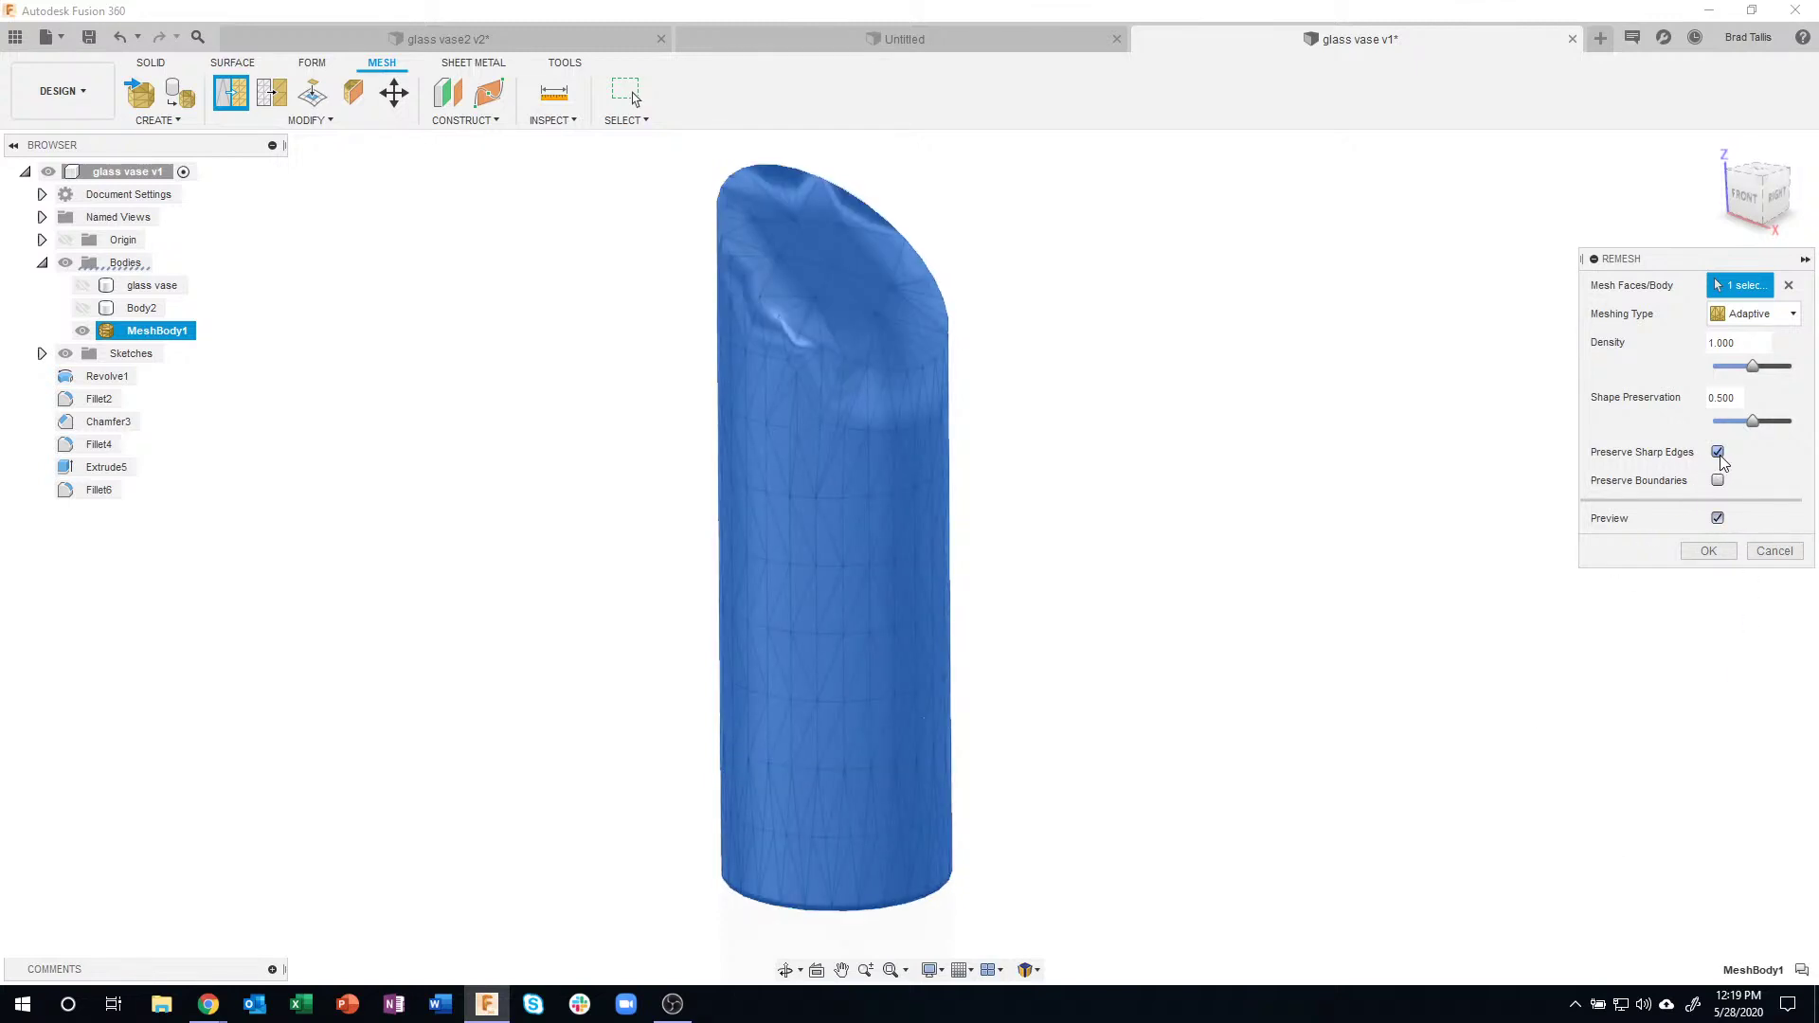
left_click(1708, 551)
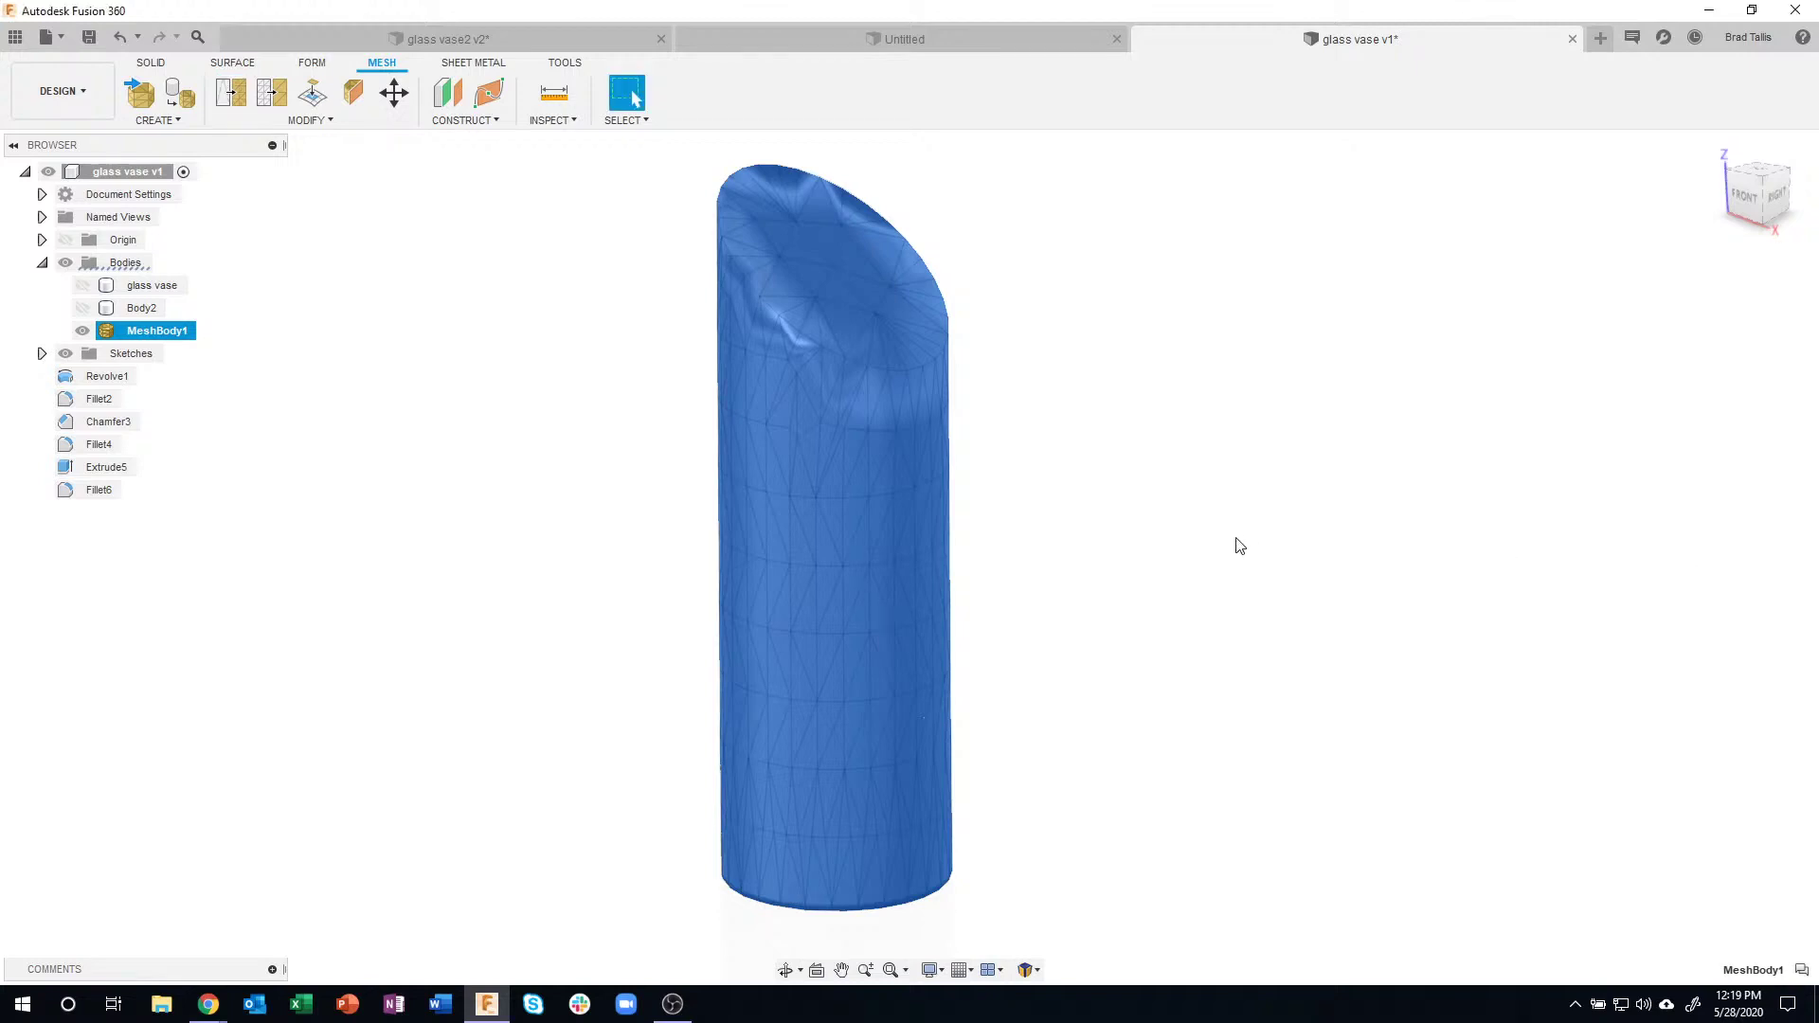
left_click(407, 548)
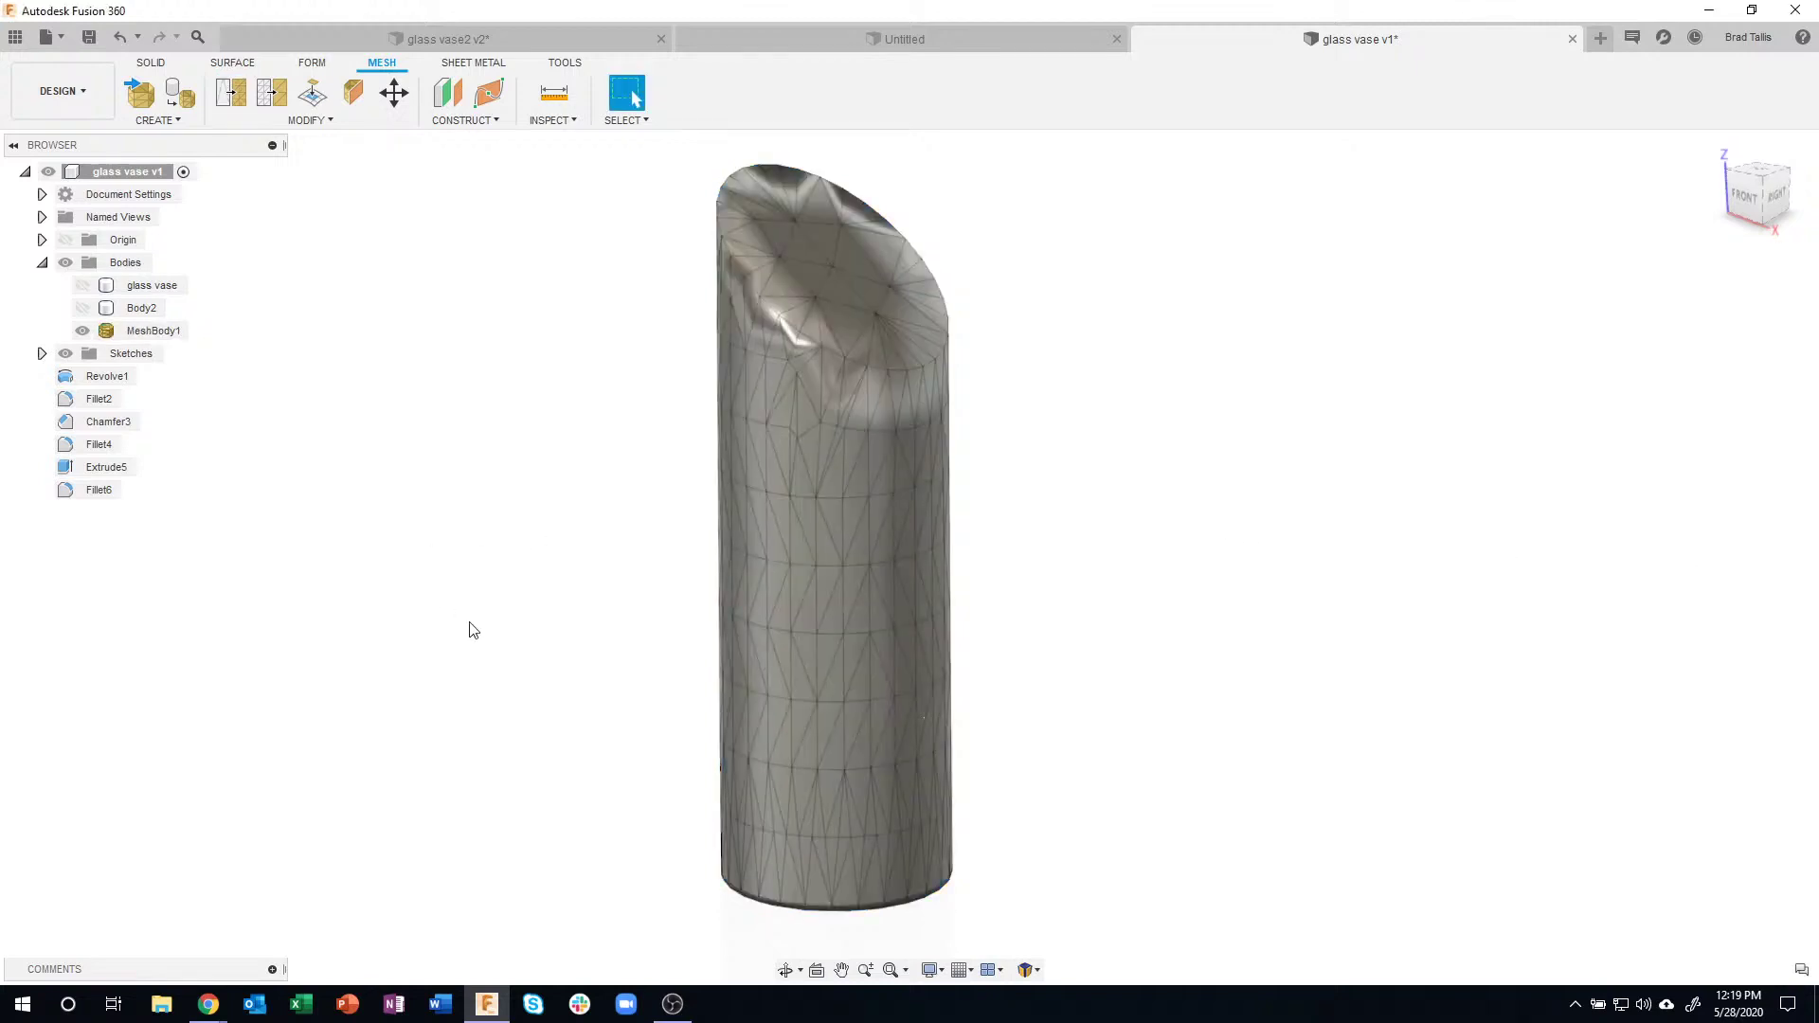
- Start a Reduce on MeshBody1 with Adaptive type and a density target of 0.150, and preview the result
middle_click_drag(560, 581, 860, 418, "shift")
left_click(861, 418)
middle_click_drag(785, 575, 458, 459, "shift")
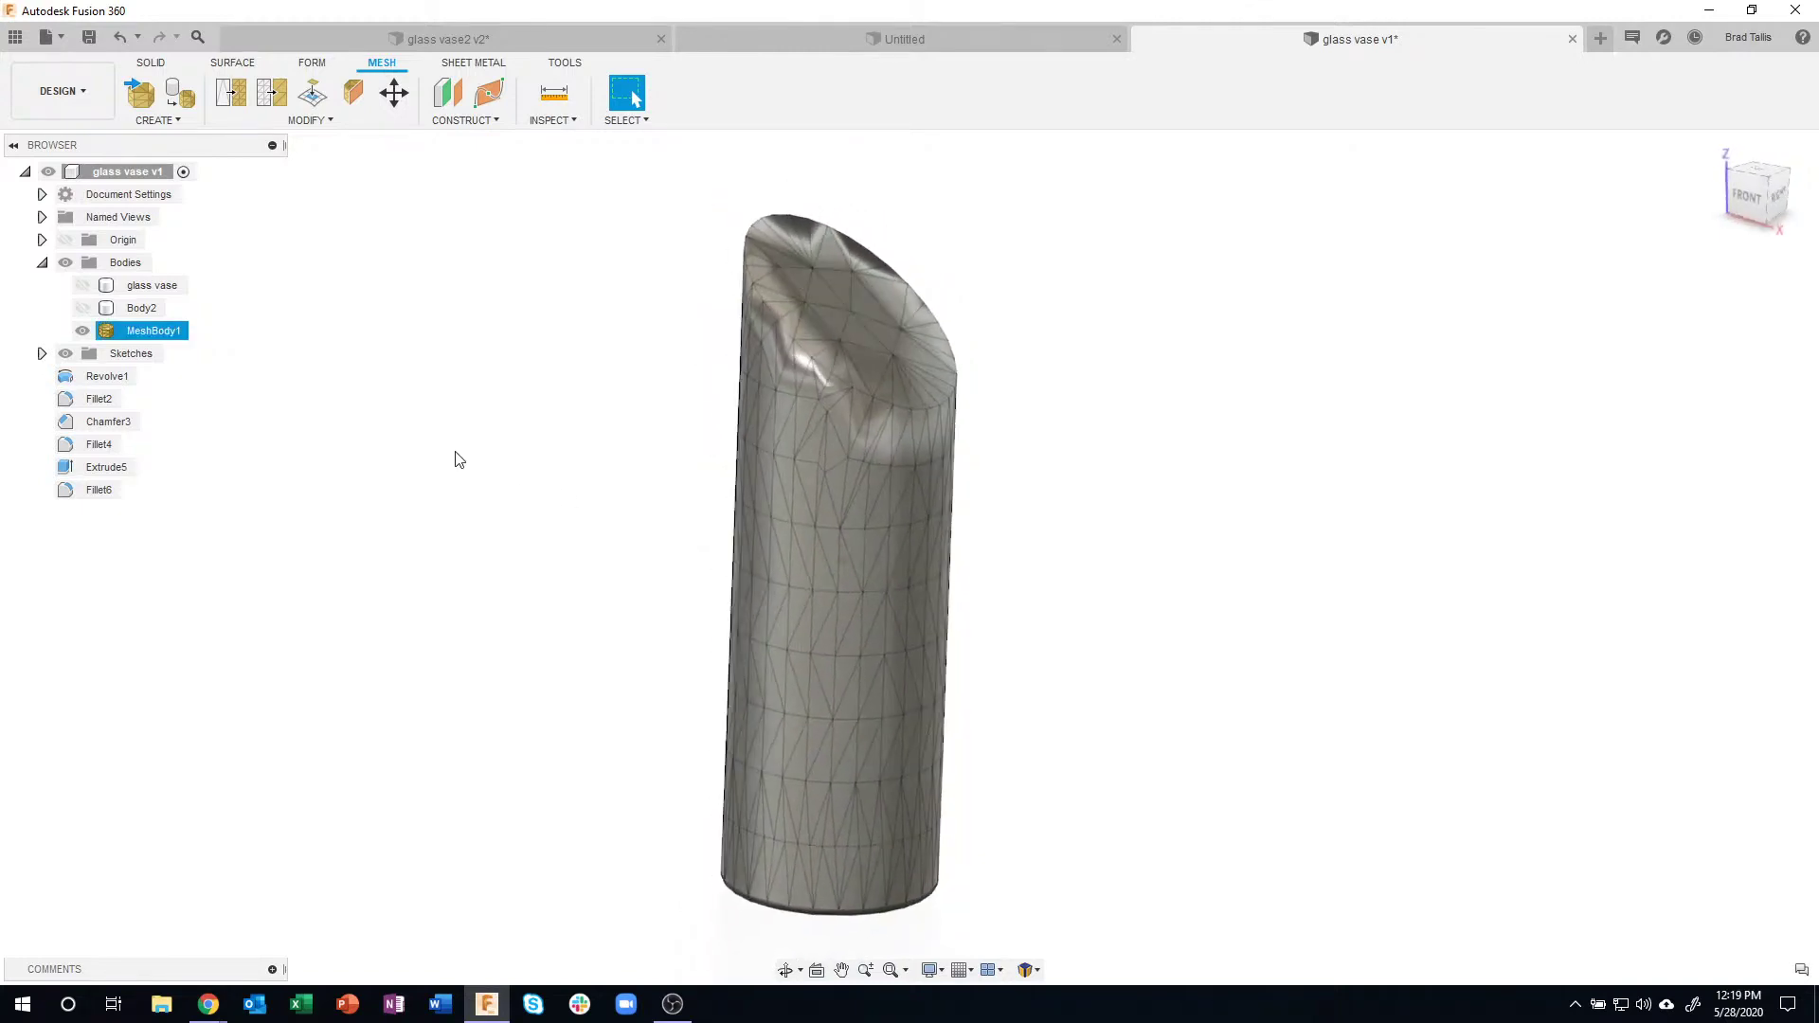
left_click(458, 459)
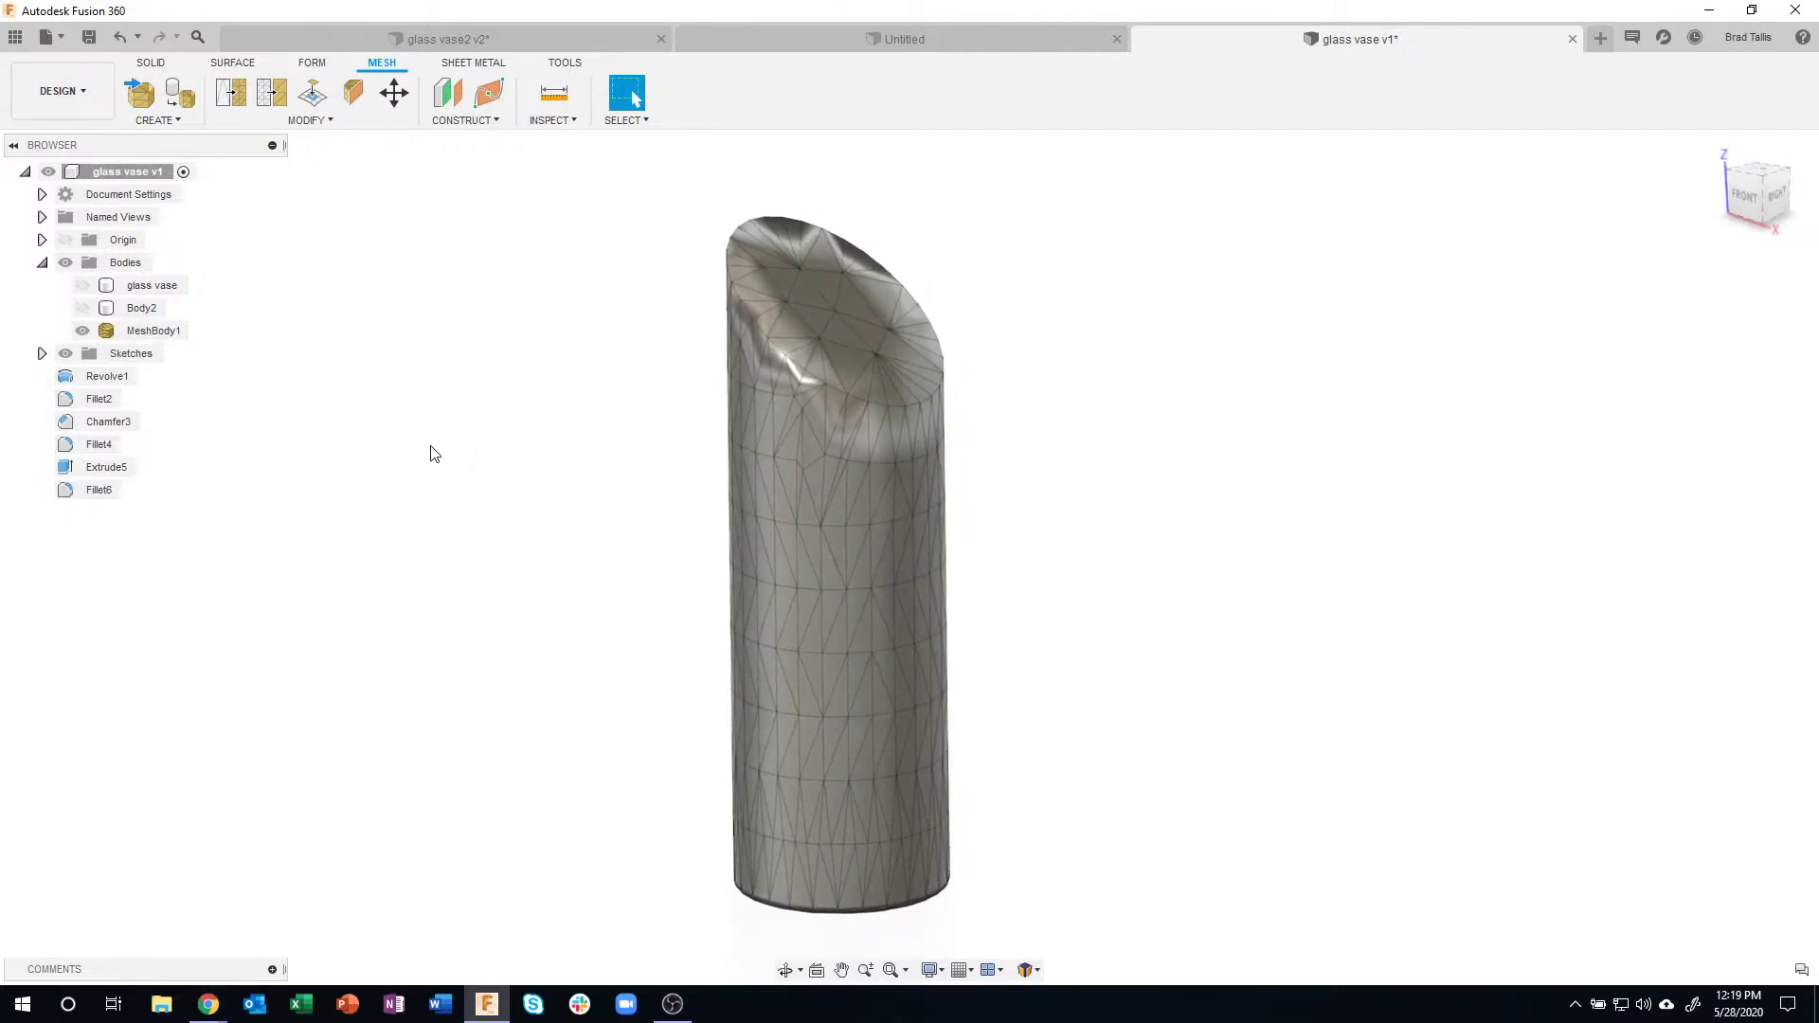
left_click(322, 121)
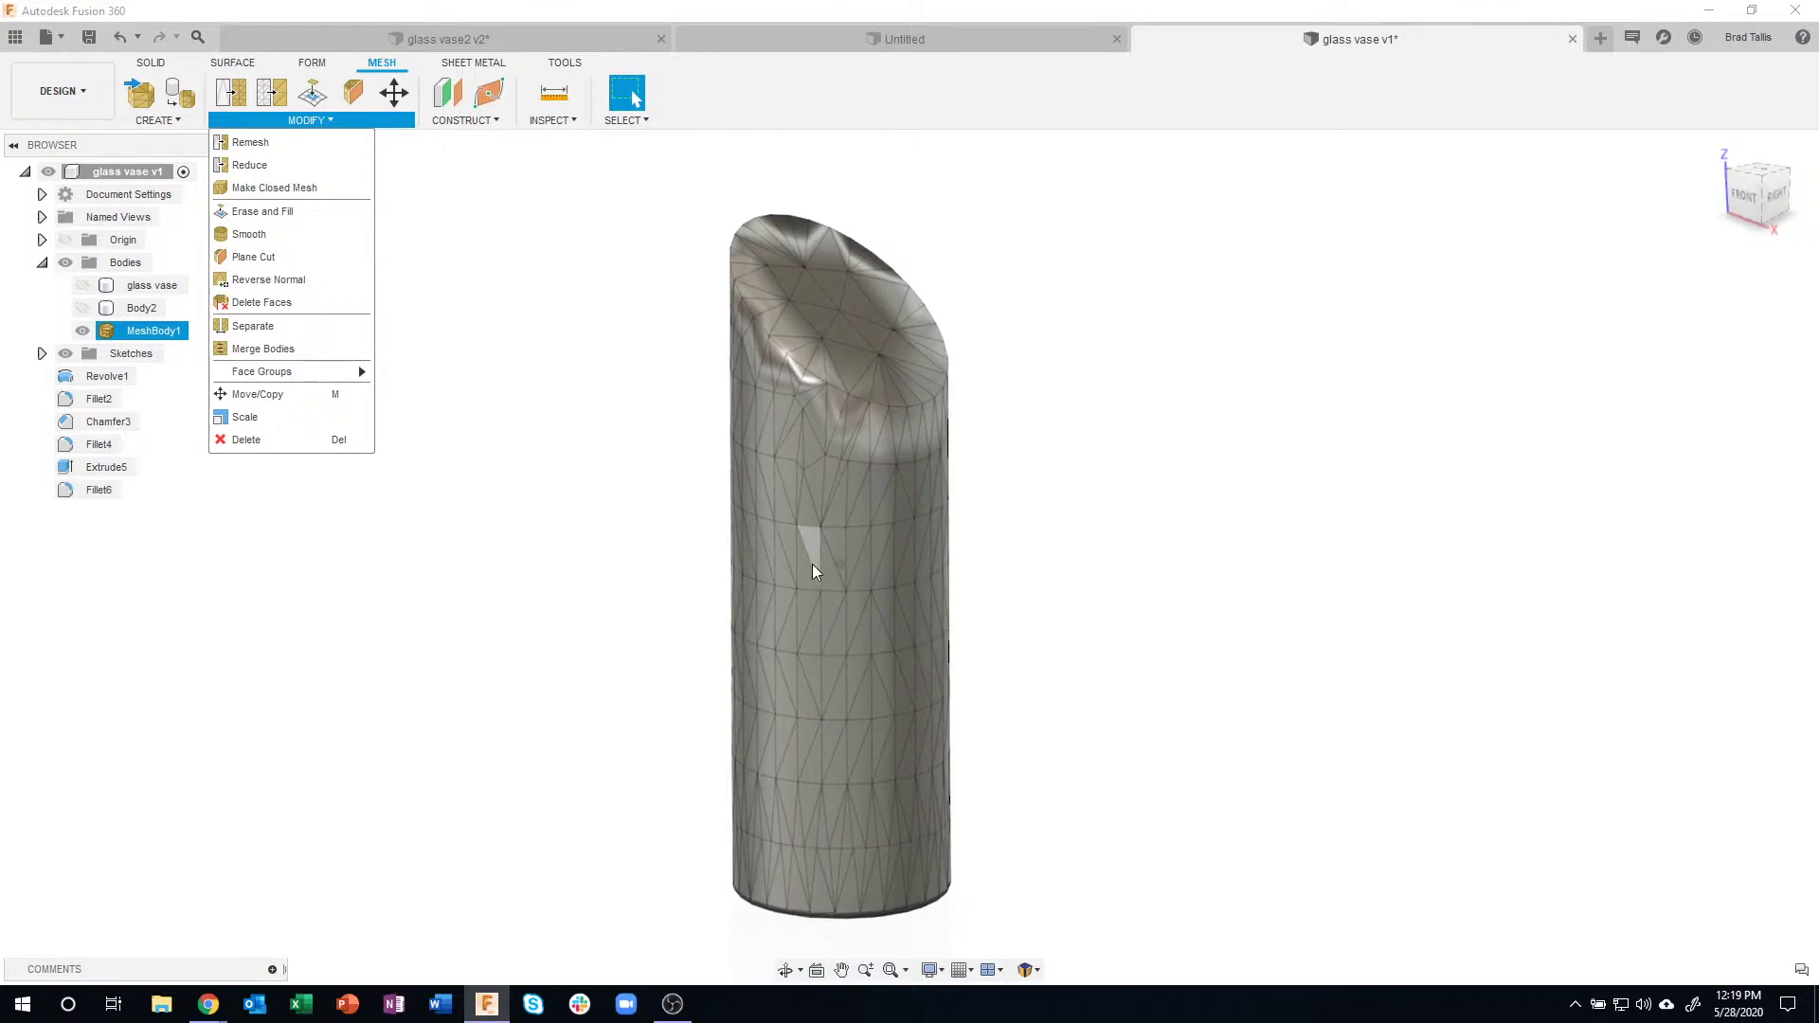
mouse_move(811, 564)
middle_mouse_down("shift")
mouse_move(743, 559)
mouse_move(504, 384)
middle_mouse_up("shift")
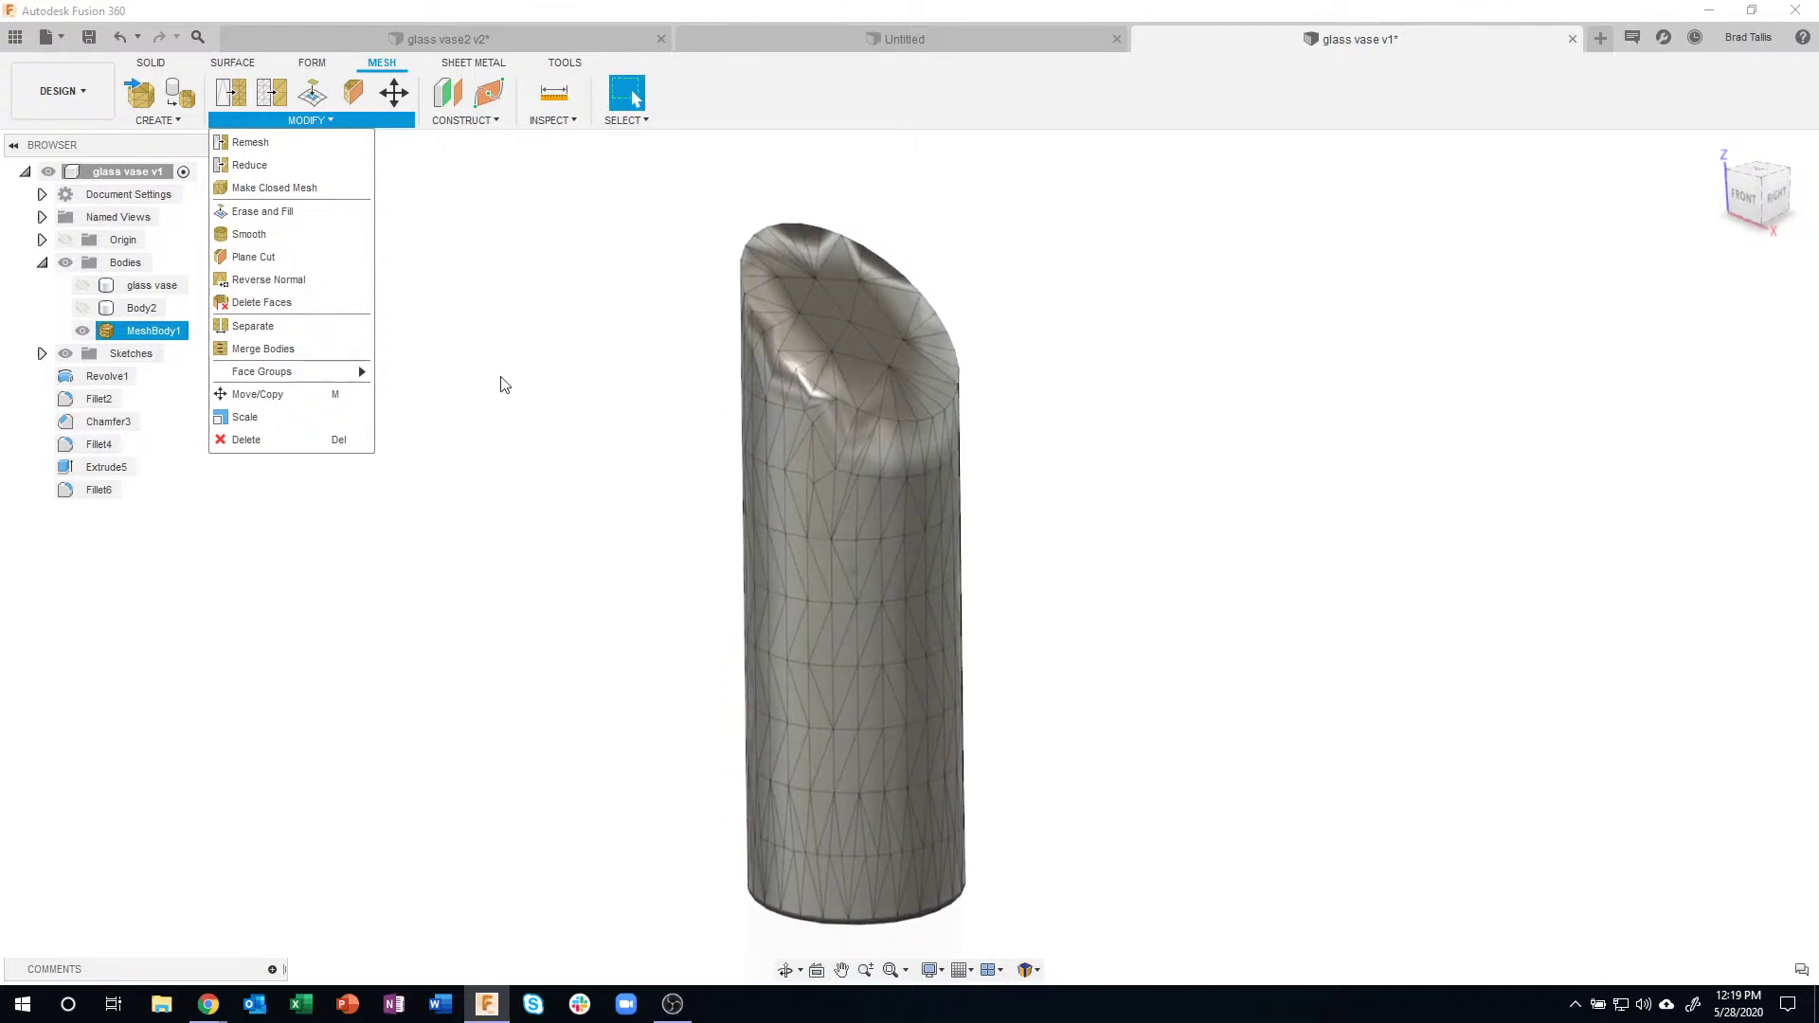
left_click(277, 166)
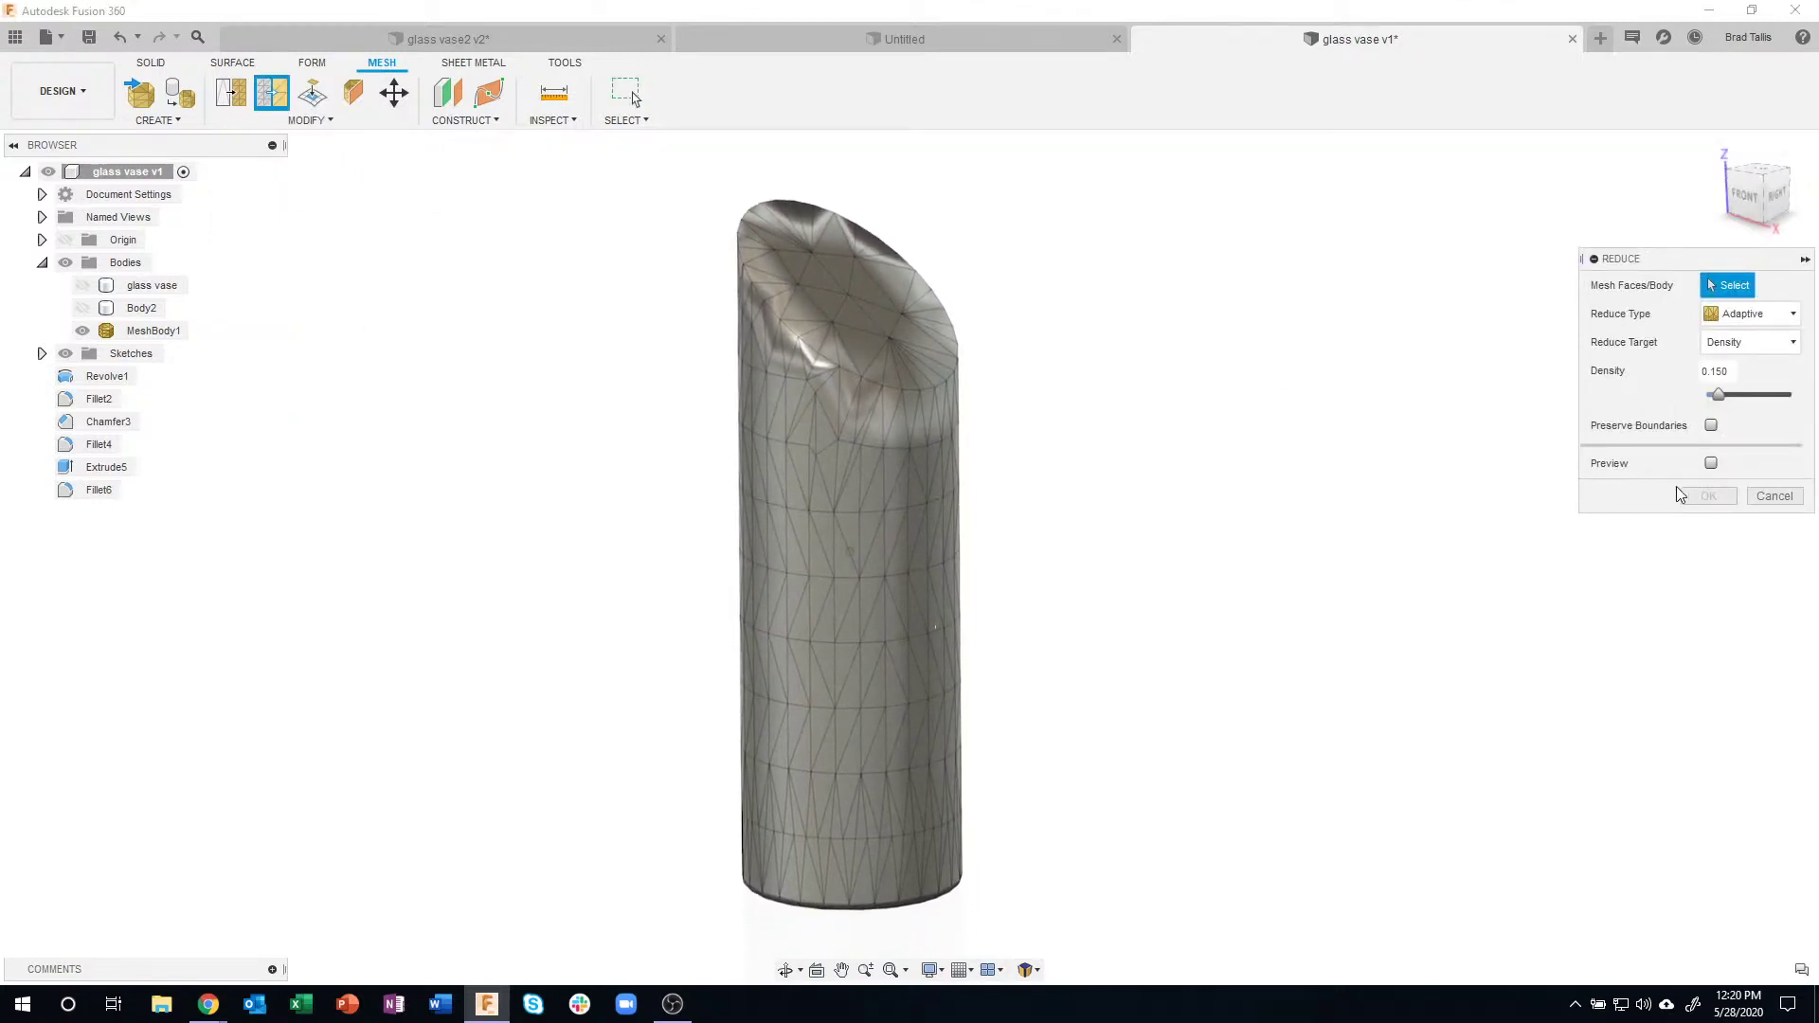
left_click(1712, 464)
left_click(148, 331)
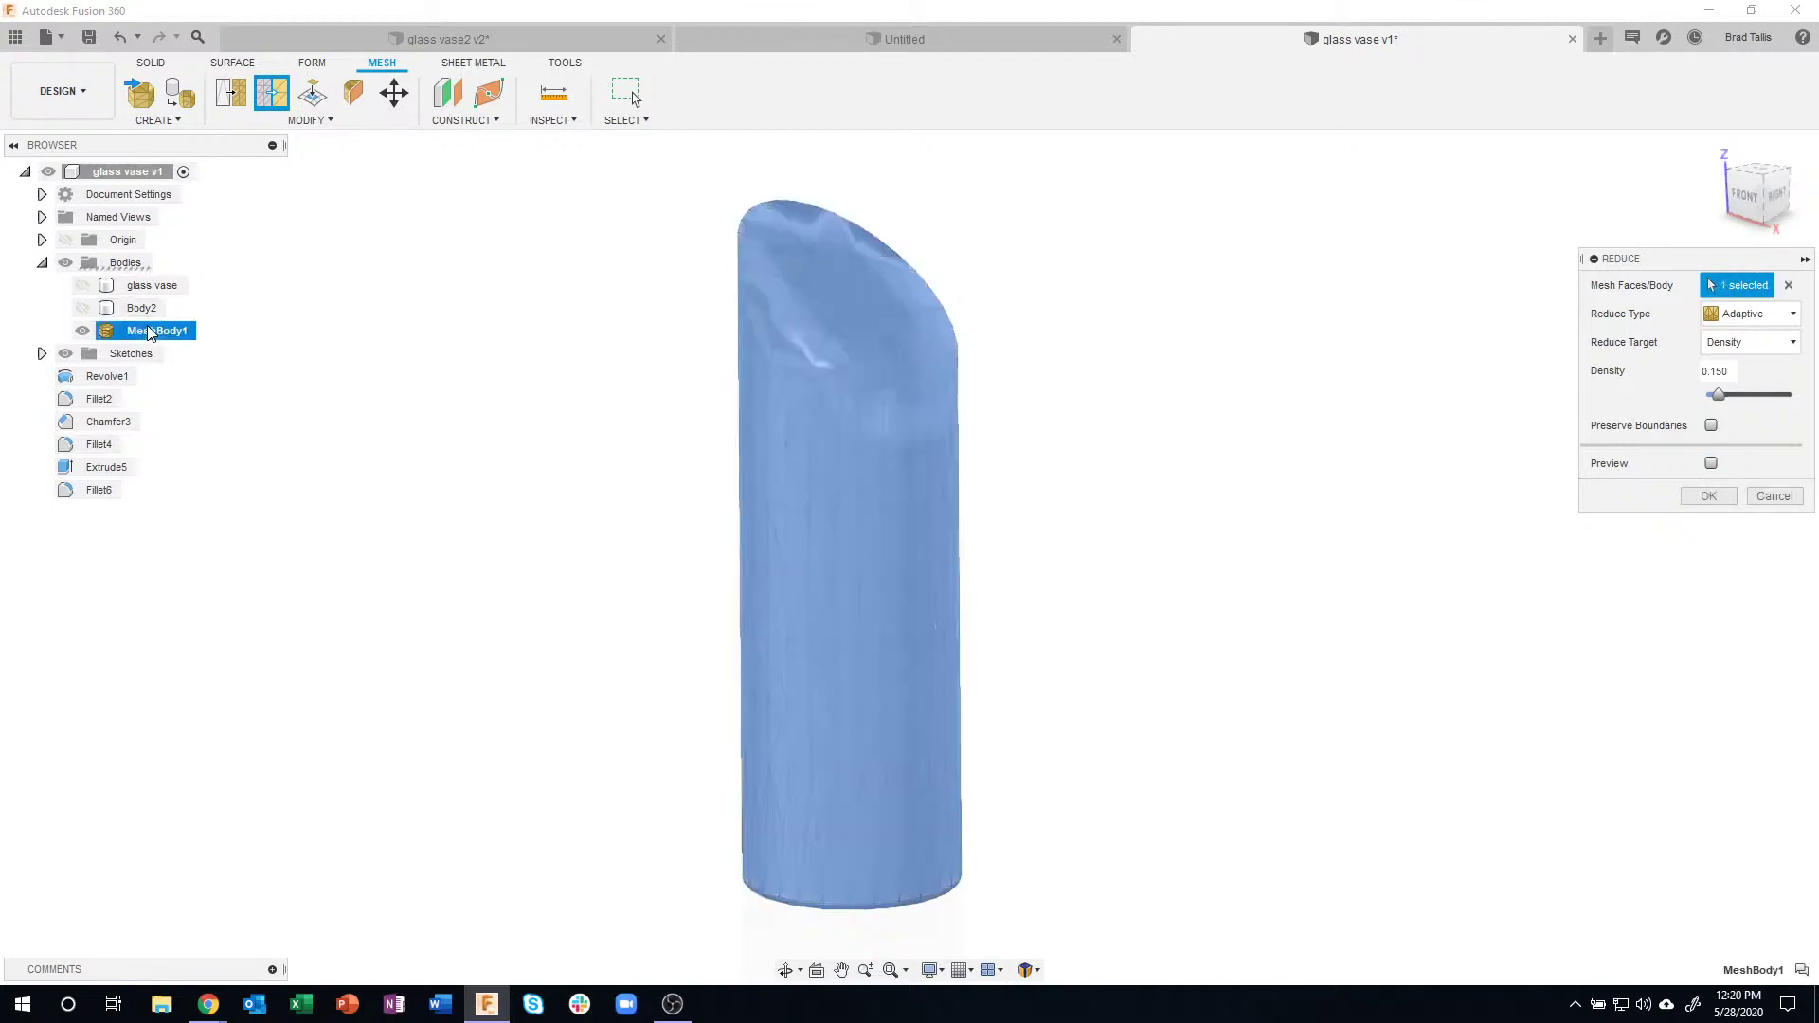
left_click(1711, 464)
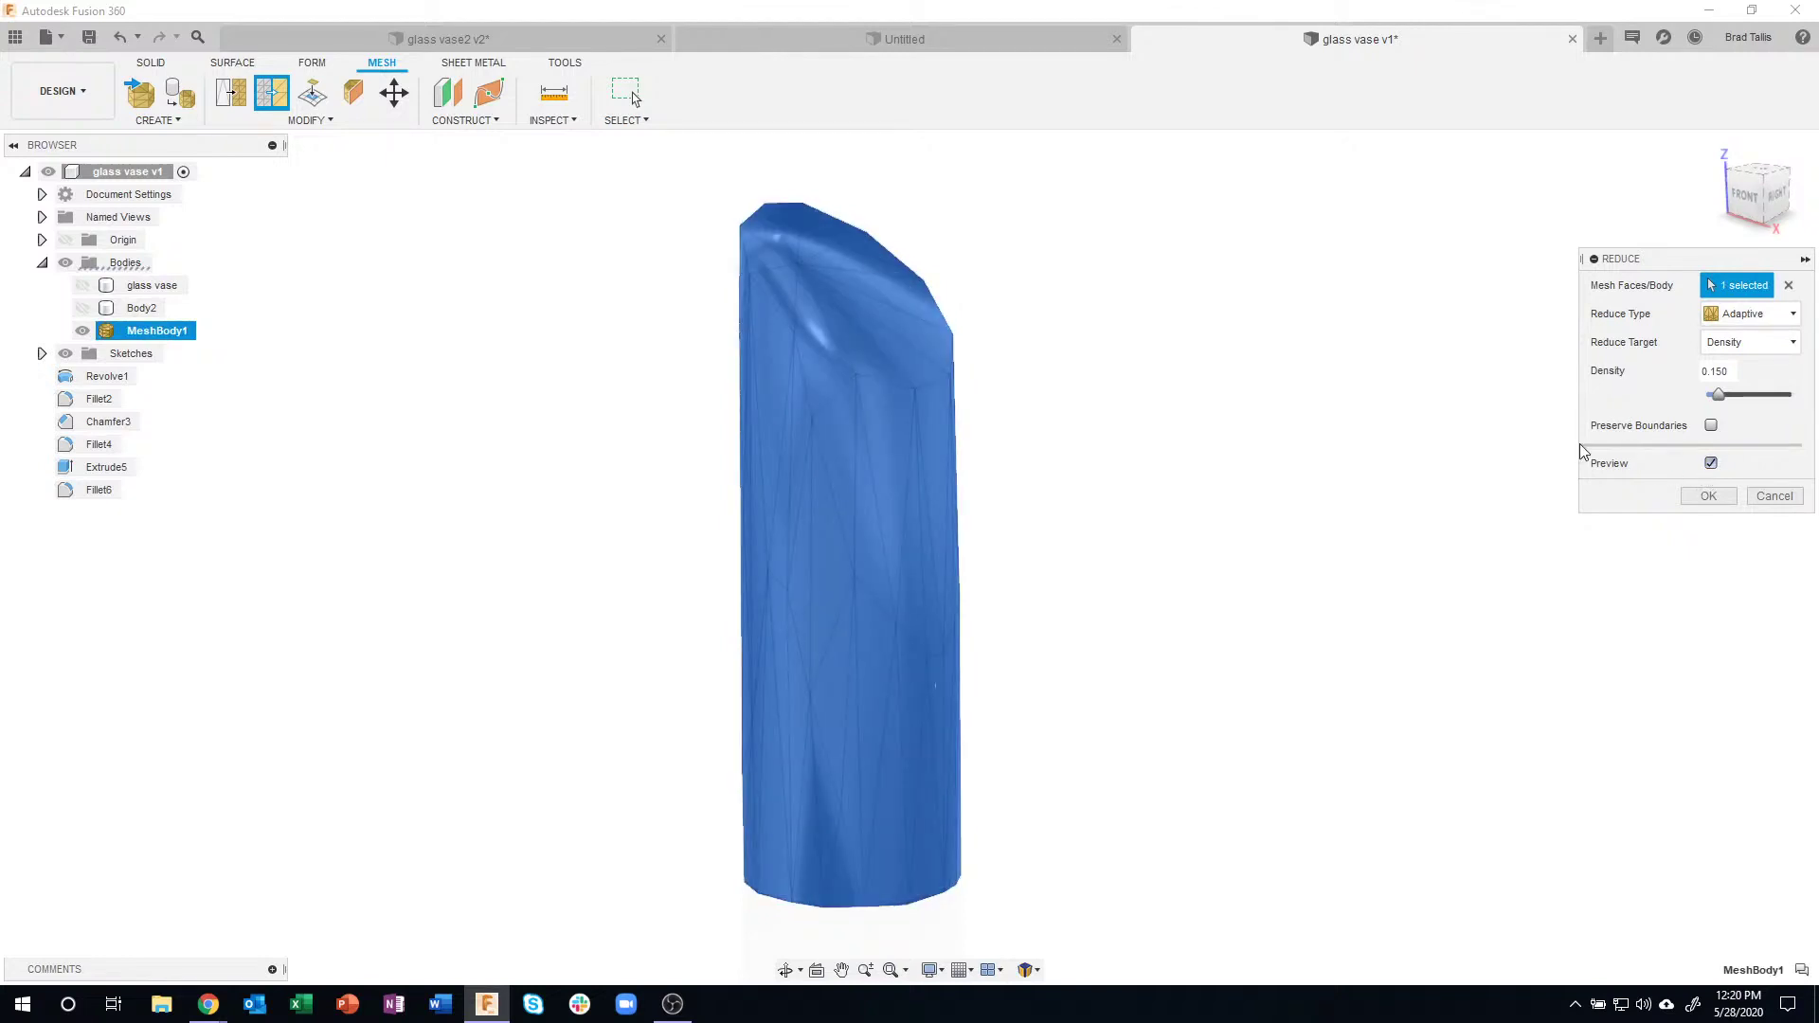
- Try a reduce density of 0.319 and inspect the previewed triangles on the top and sides
middle_click_drag(1402, 515, 1040, 463, "shift")
scroll(1020, 463, "up", 3)
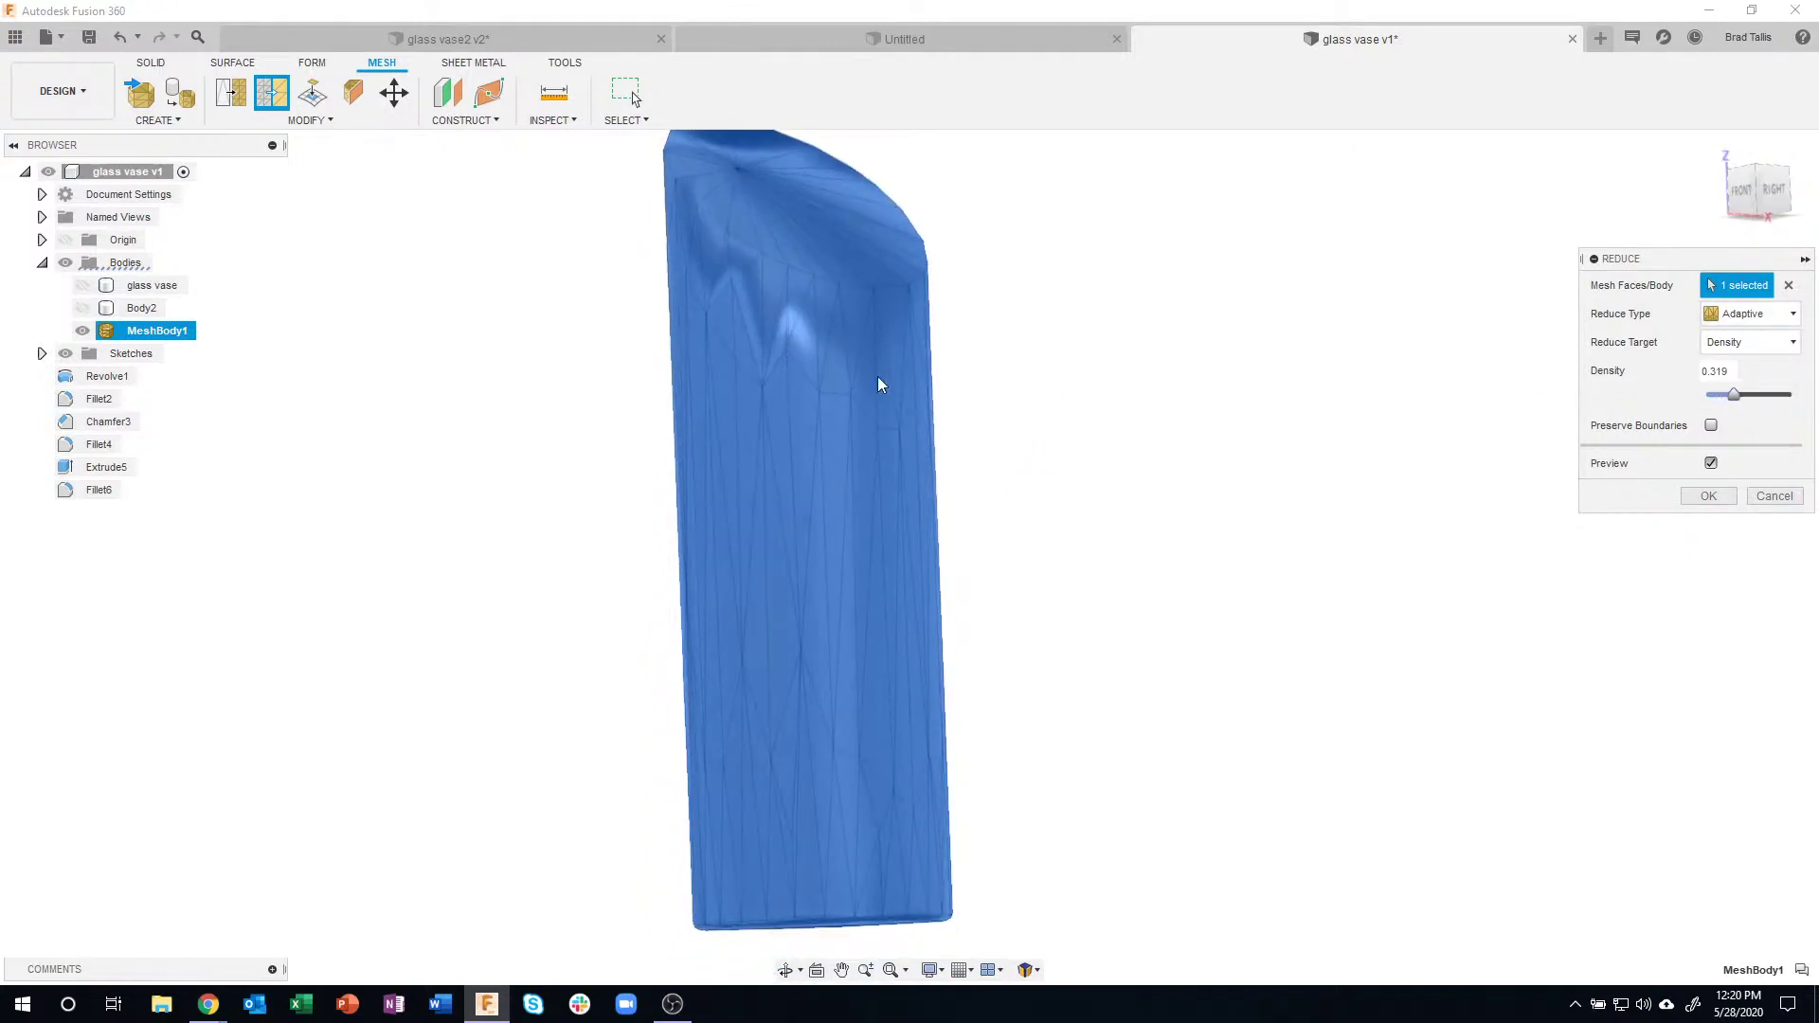
middle_click_drag(878, 381, 914, 418, "shift")
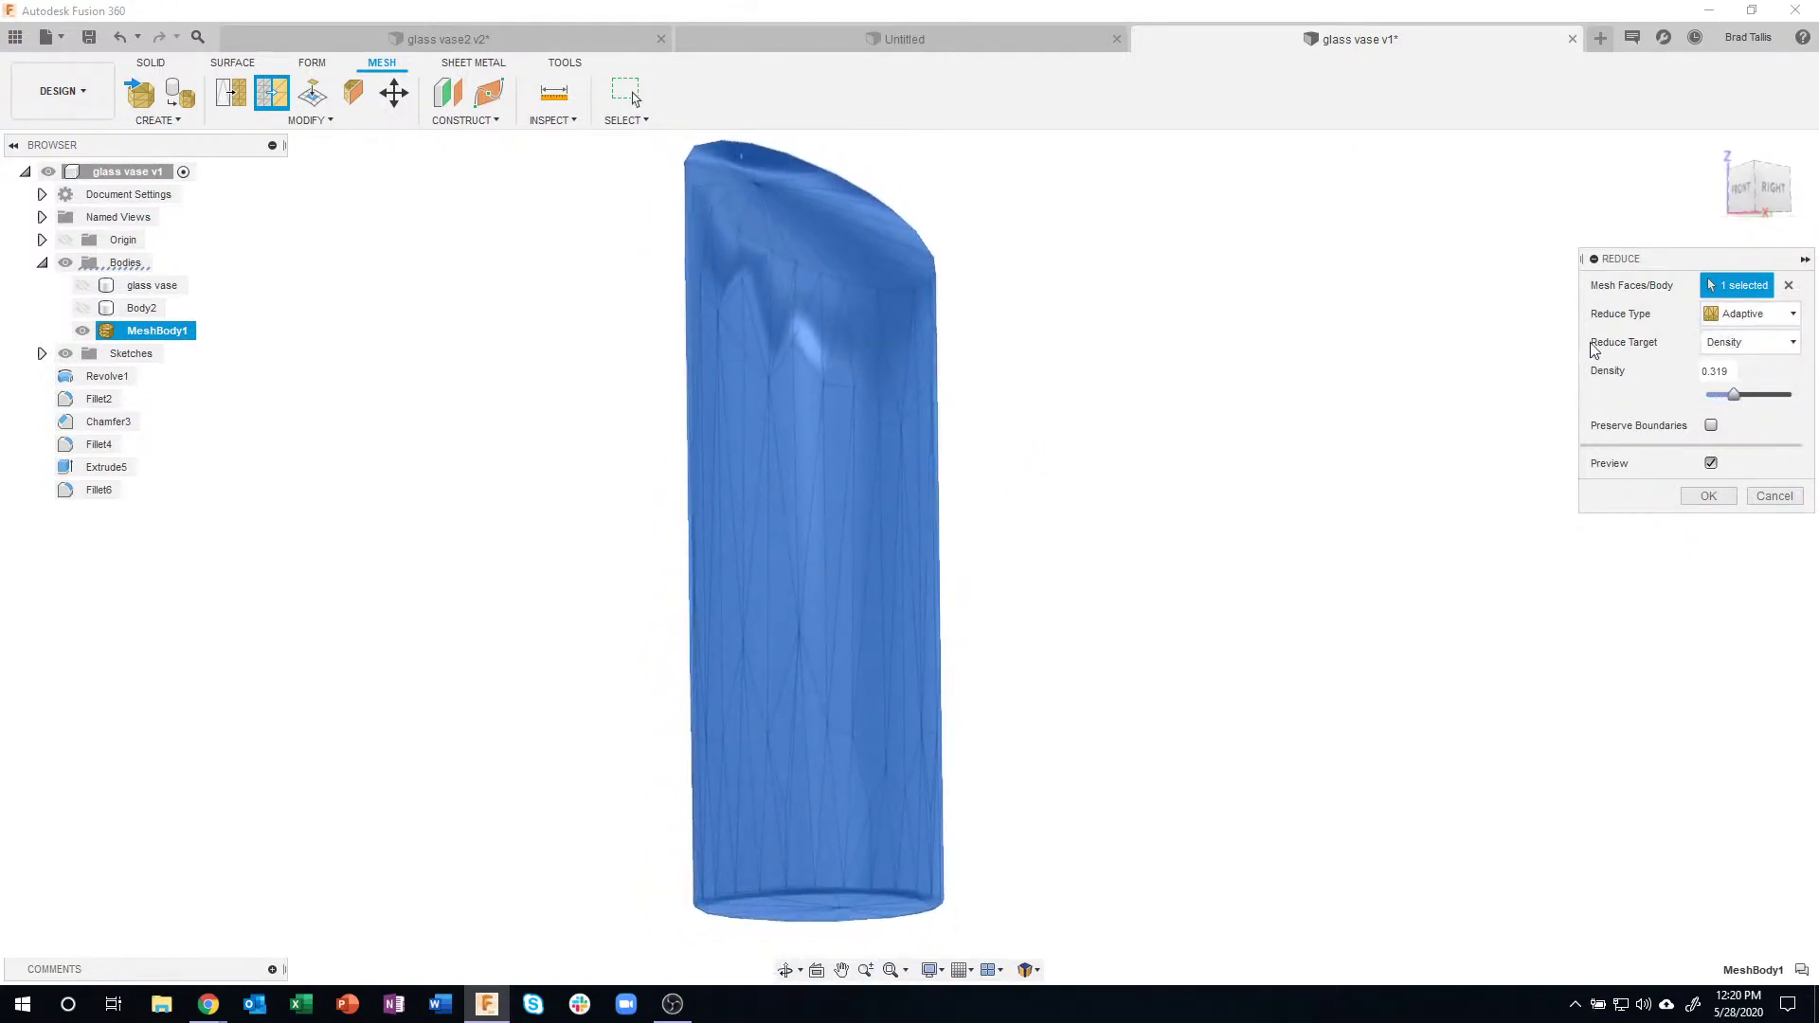
- Try Face Count as the reduce target with 406 and 212 faces, inspecting the previewed triangles
left_click(1749, 344)
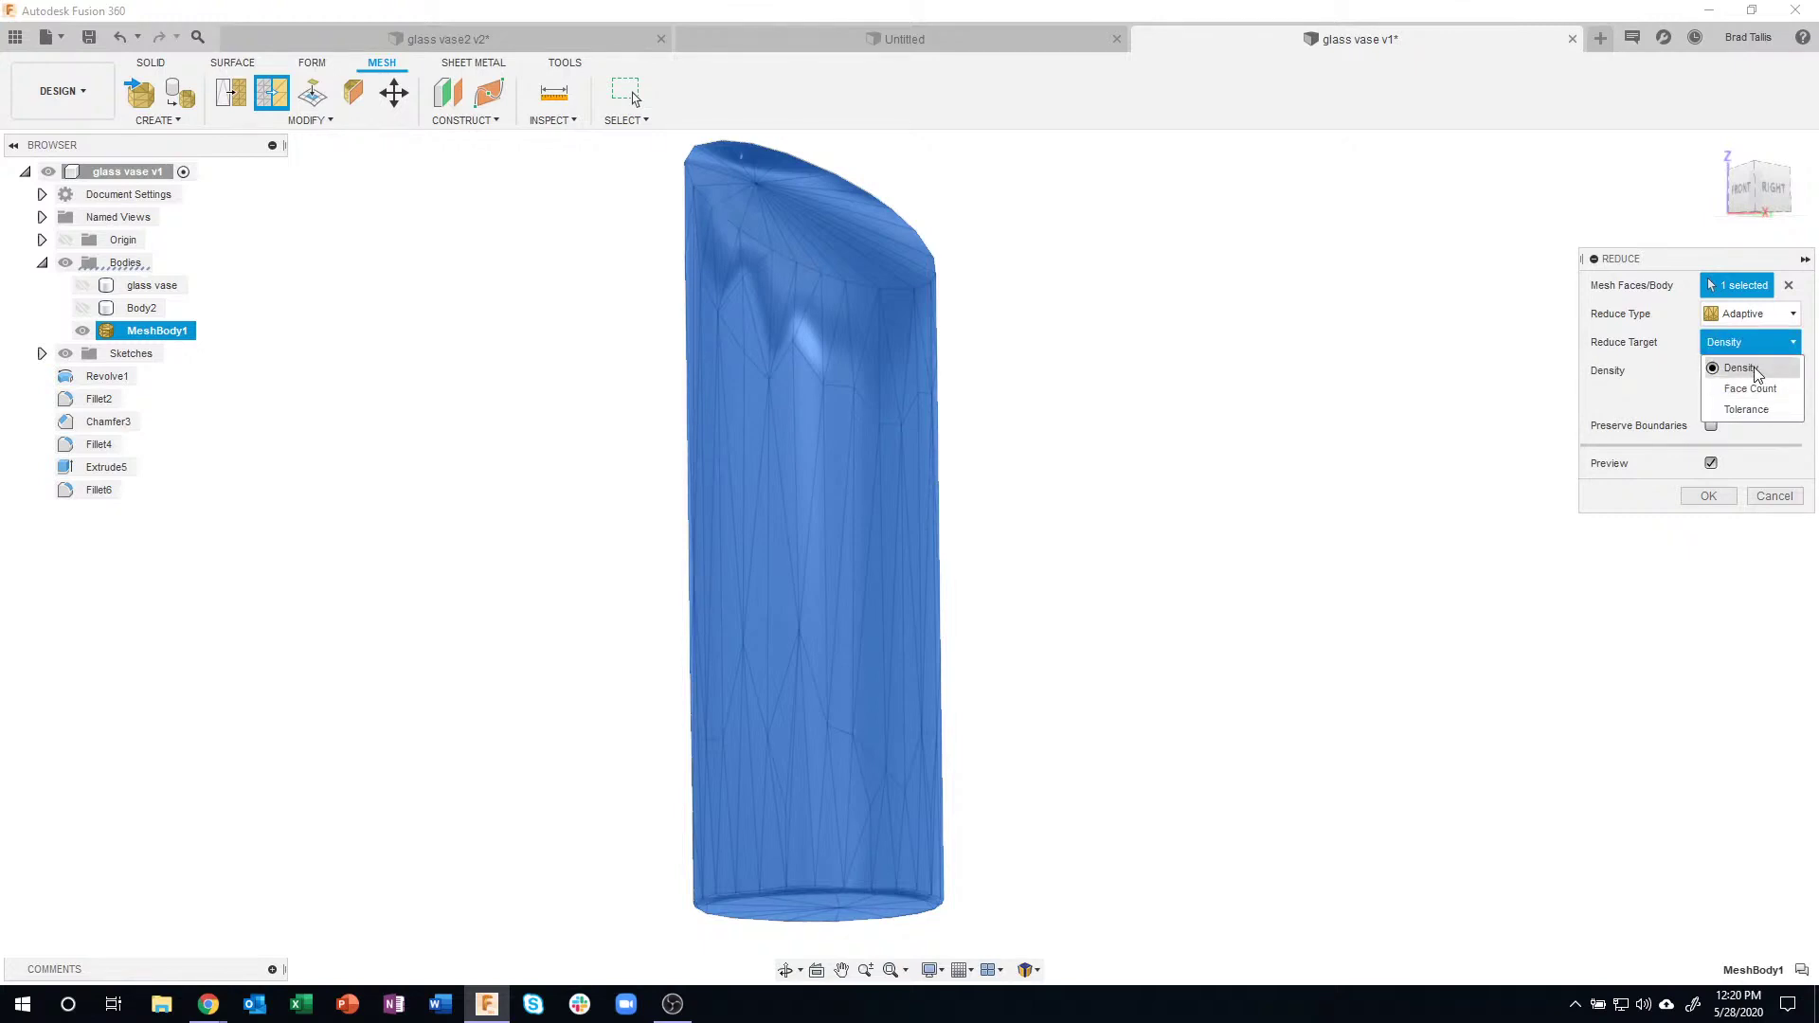
left_click(1751, 389)
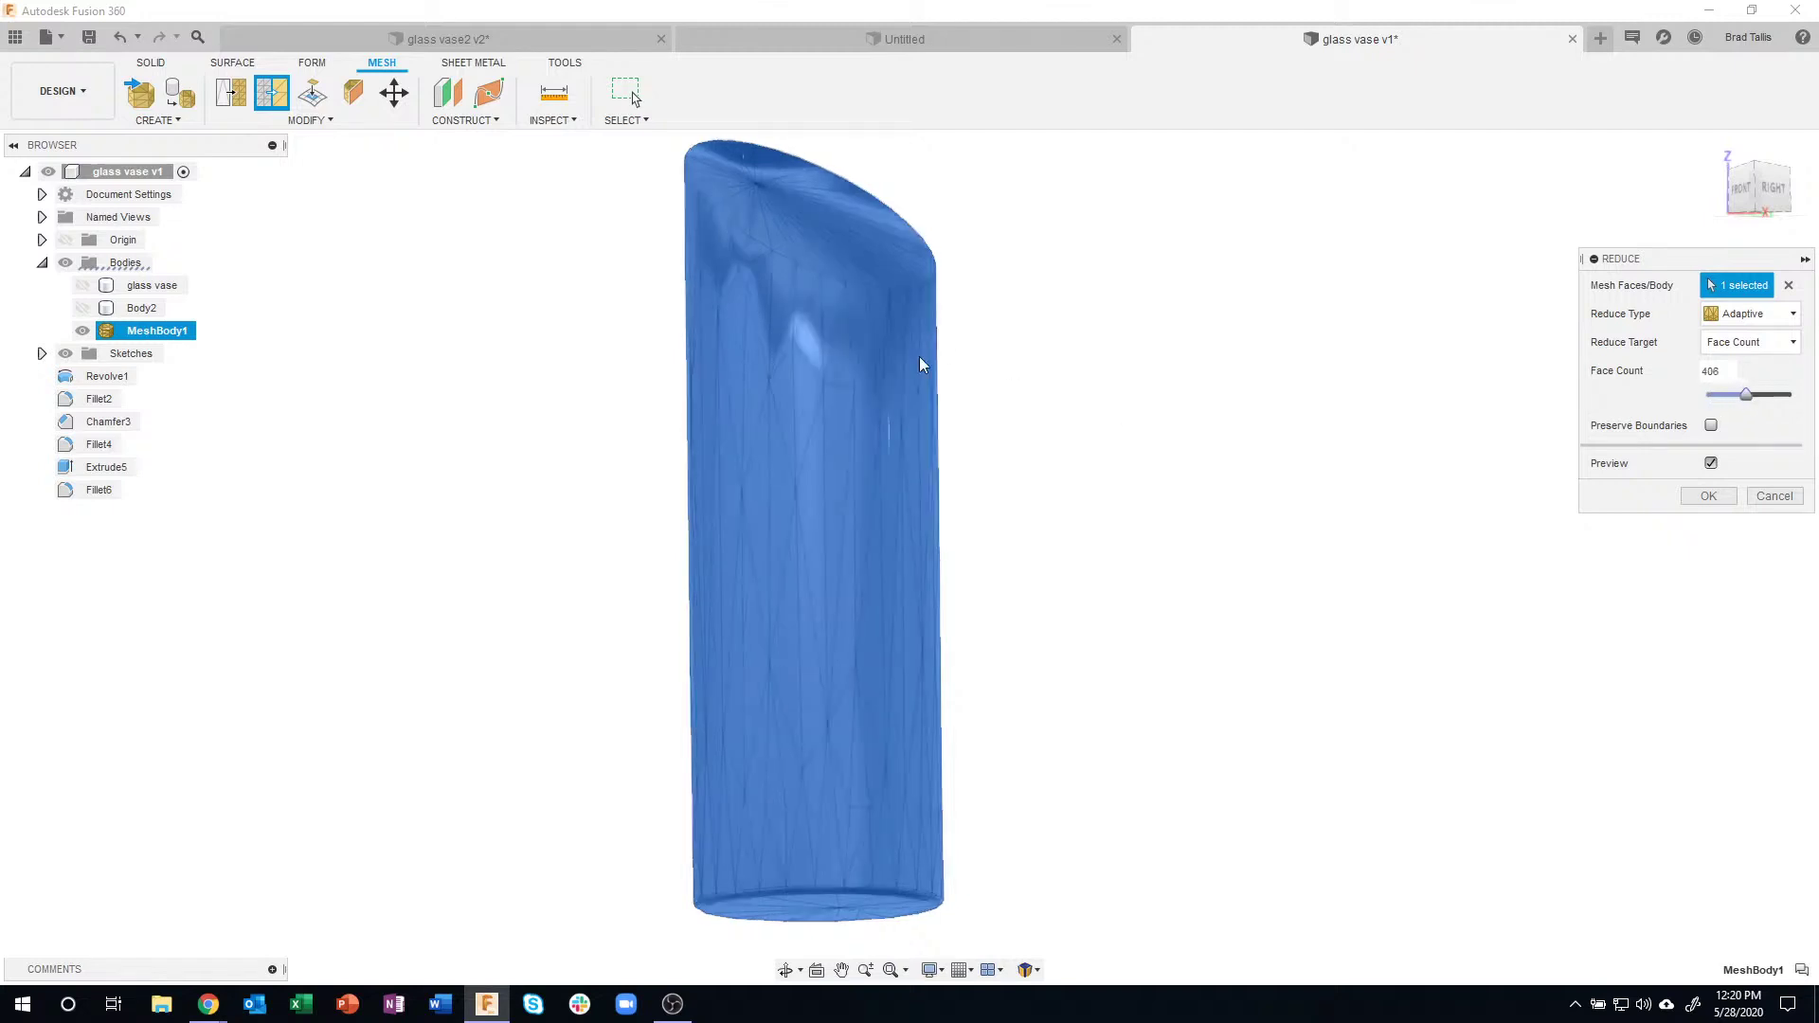
middle_click_drag(919, 364, 878, 816, "shift")
scroll(838, 794, "up", 3)
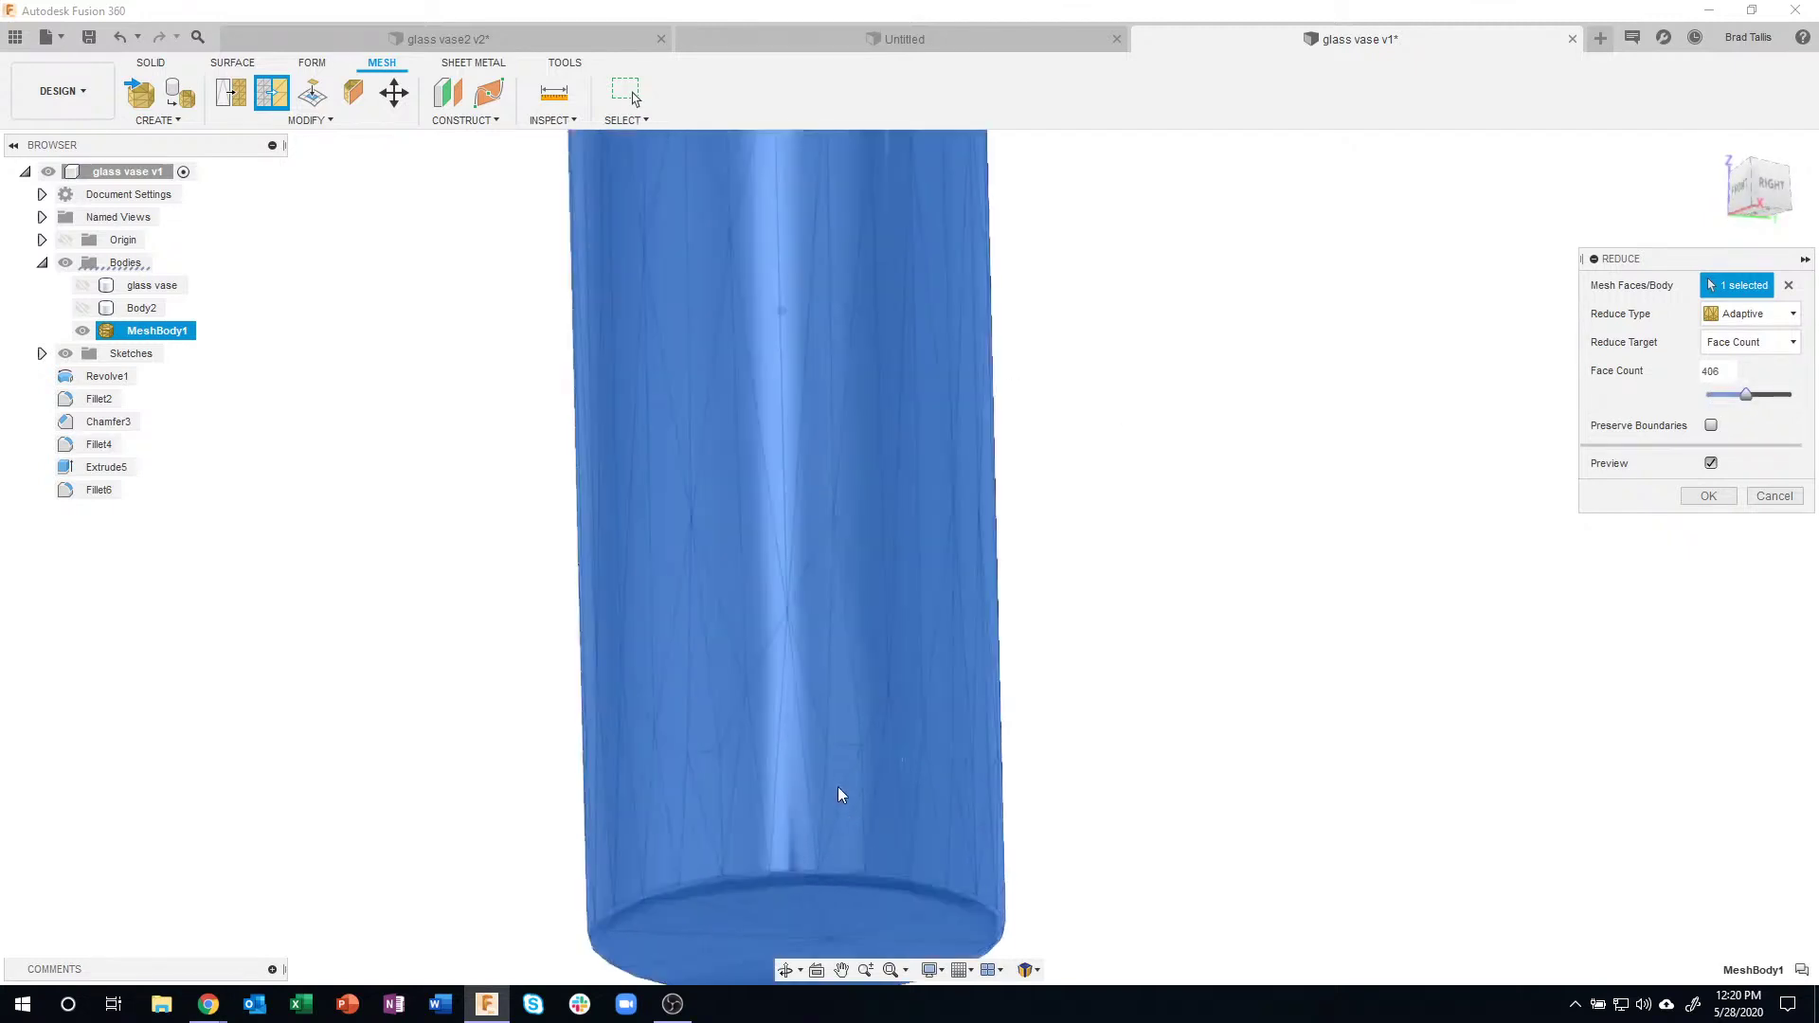
middle_click_drag(830, 637, 938, 629, "shift")
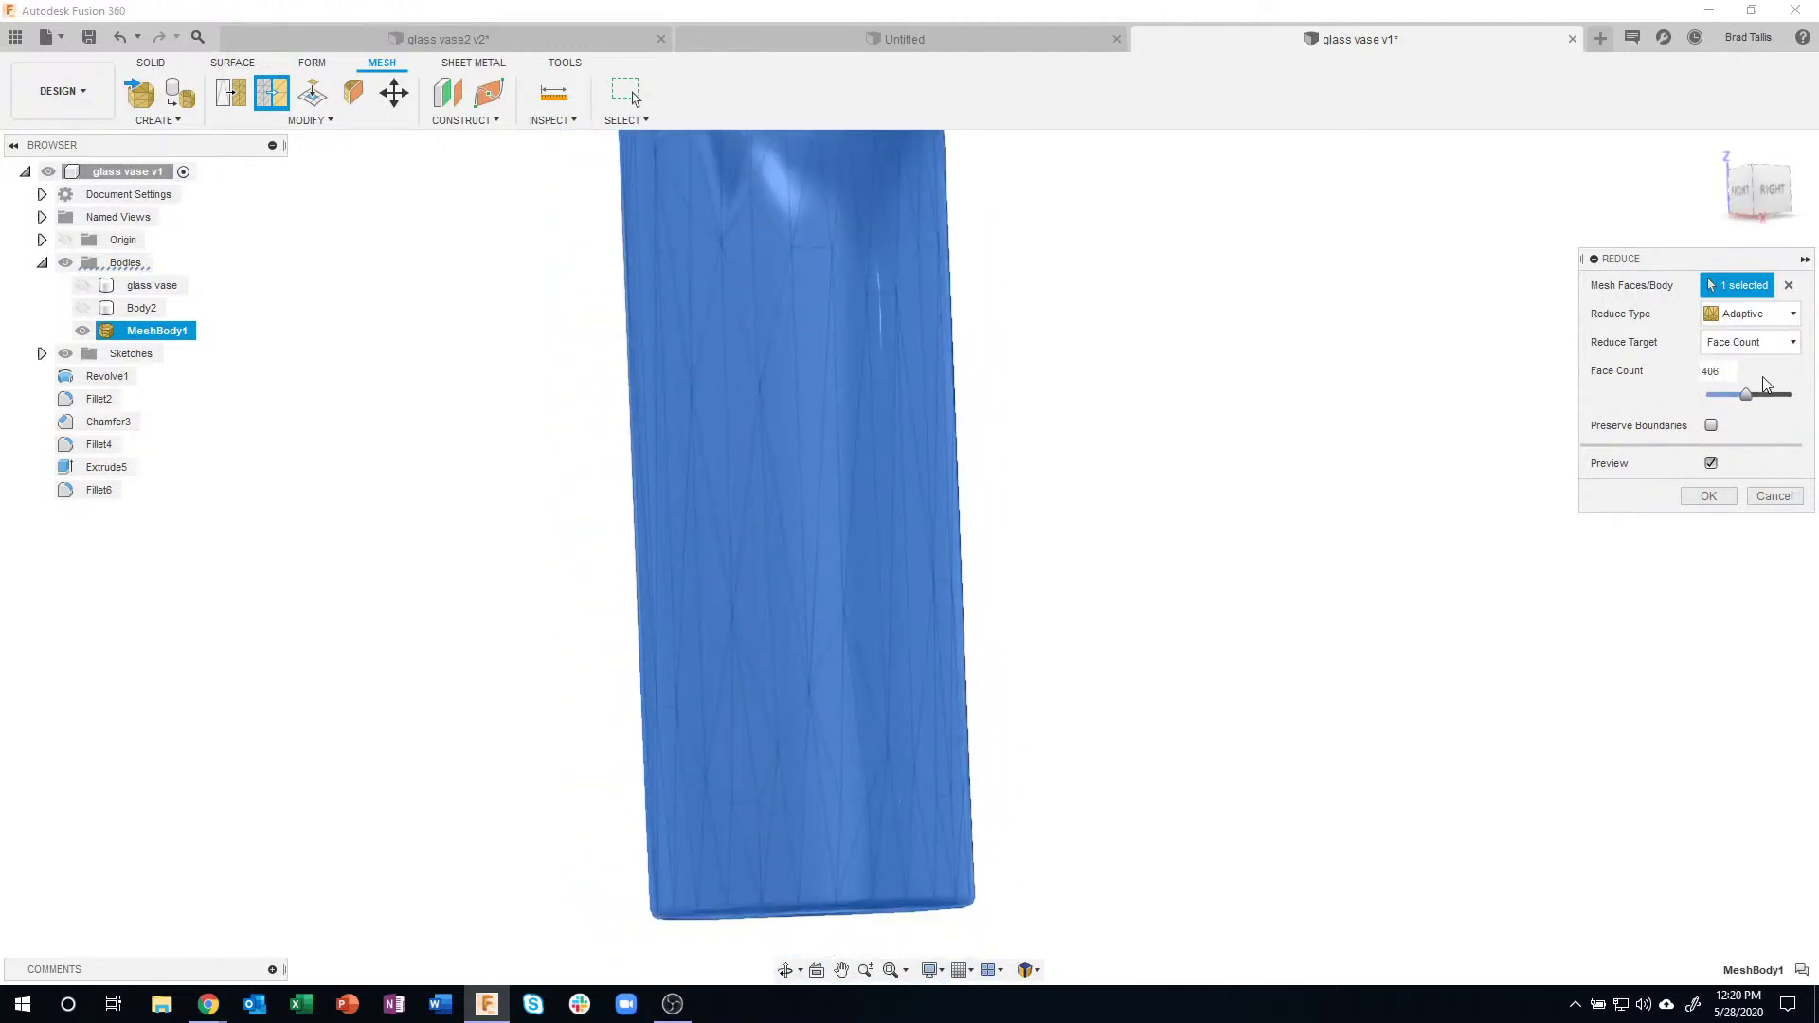
left_click_drag(1732, 397, 1728, 398)
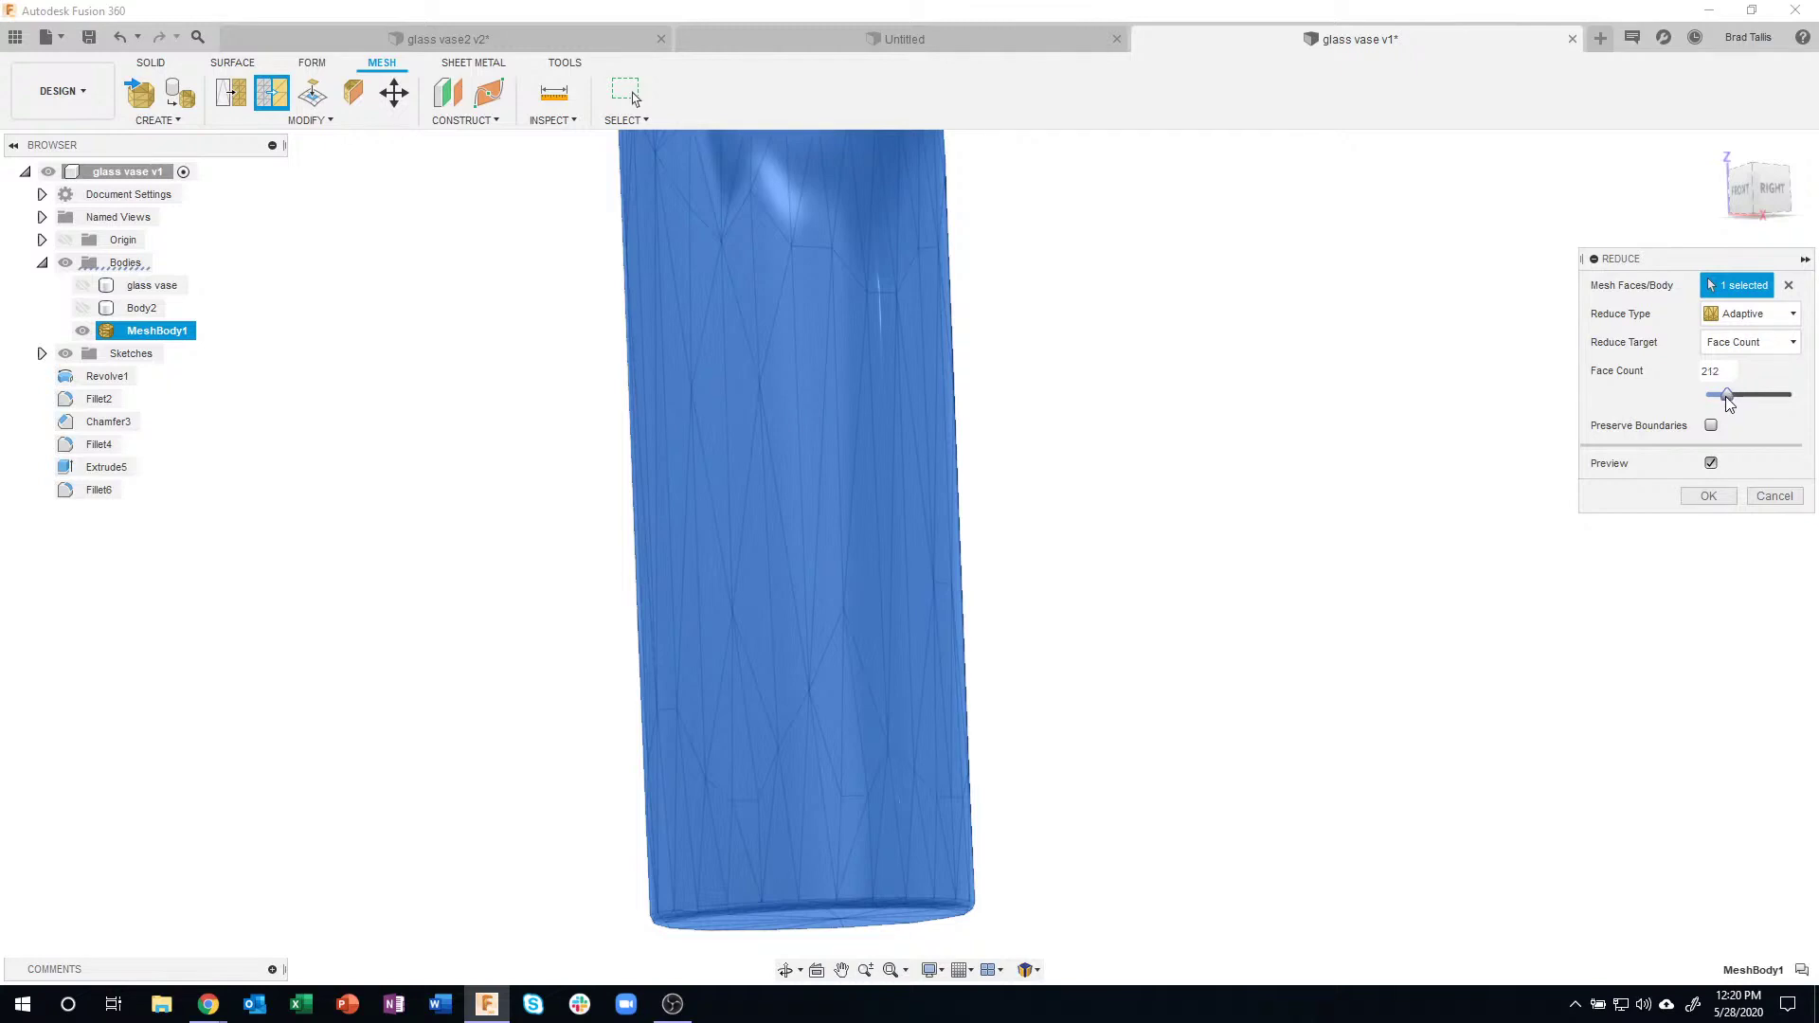
middle_click_drag(827, 804, 1565, 408, "shift")
- Return the reduce target to Density and try values of 0.495 and 0.582, inspecting the side triangles
left_click(1734, 347)
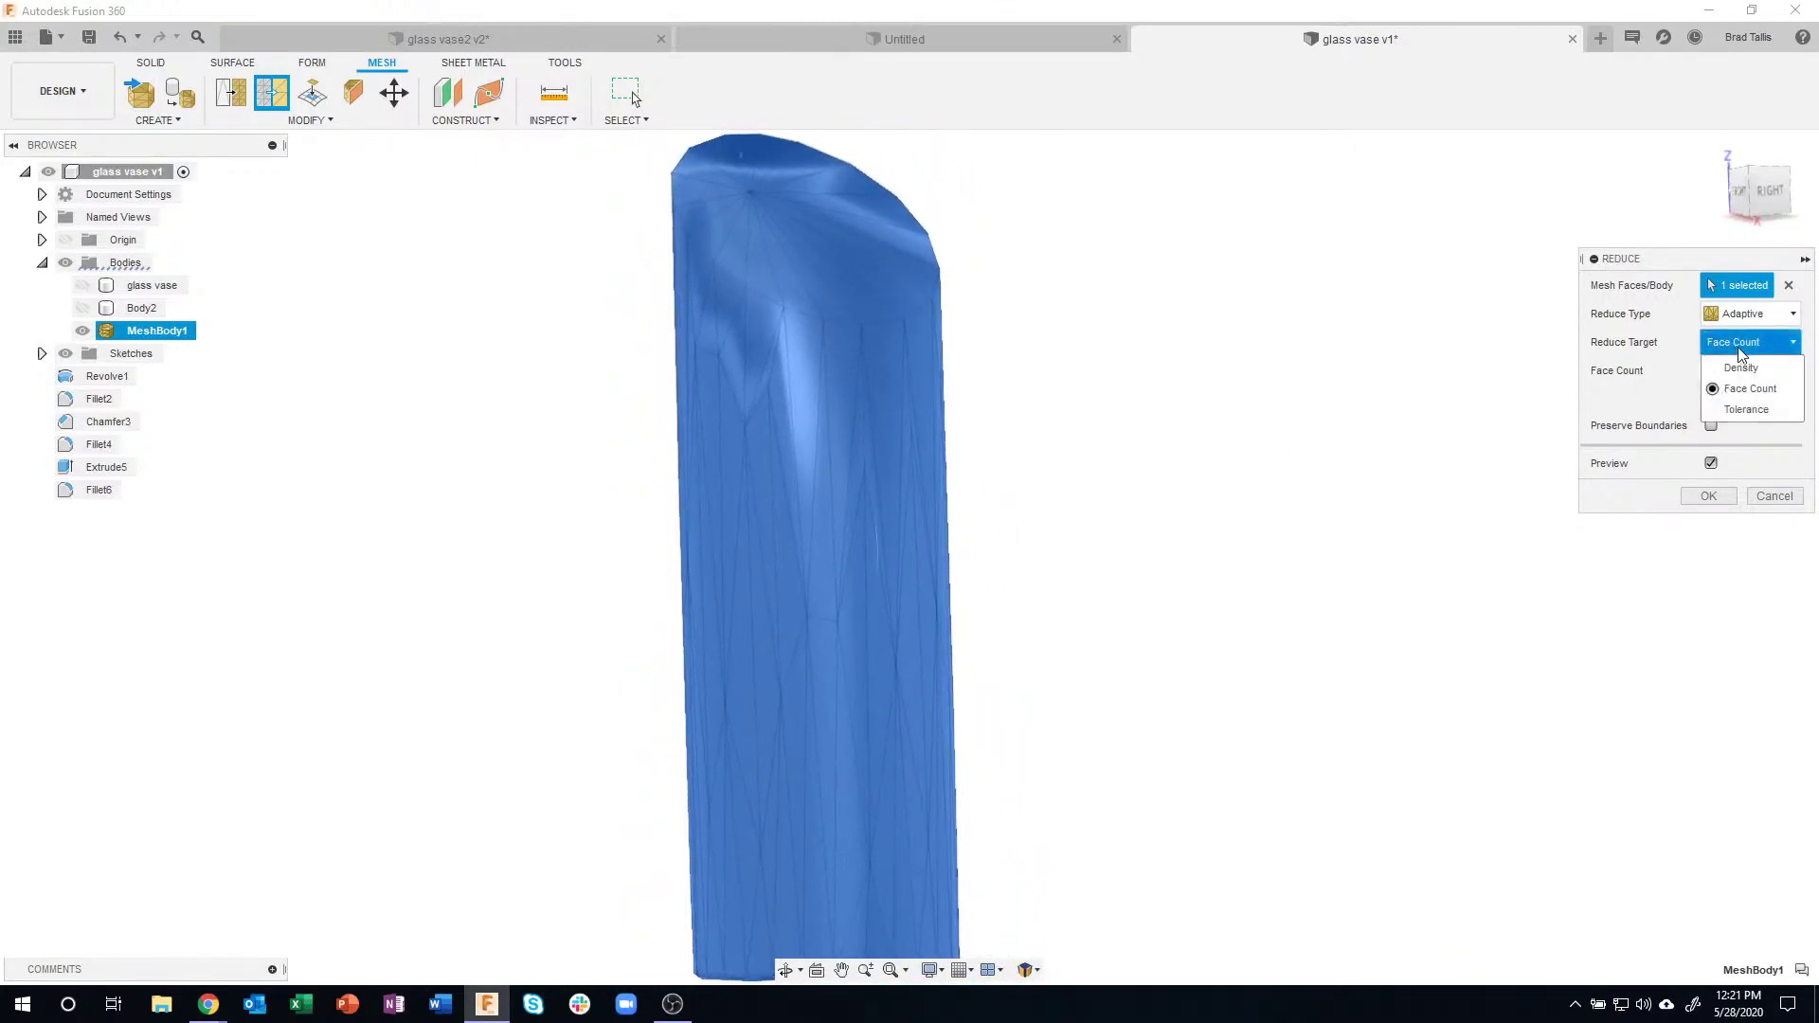
left_click(1748, 372)
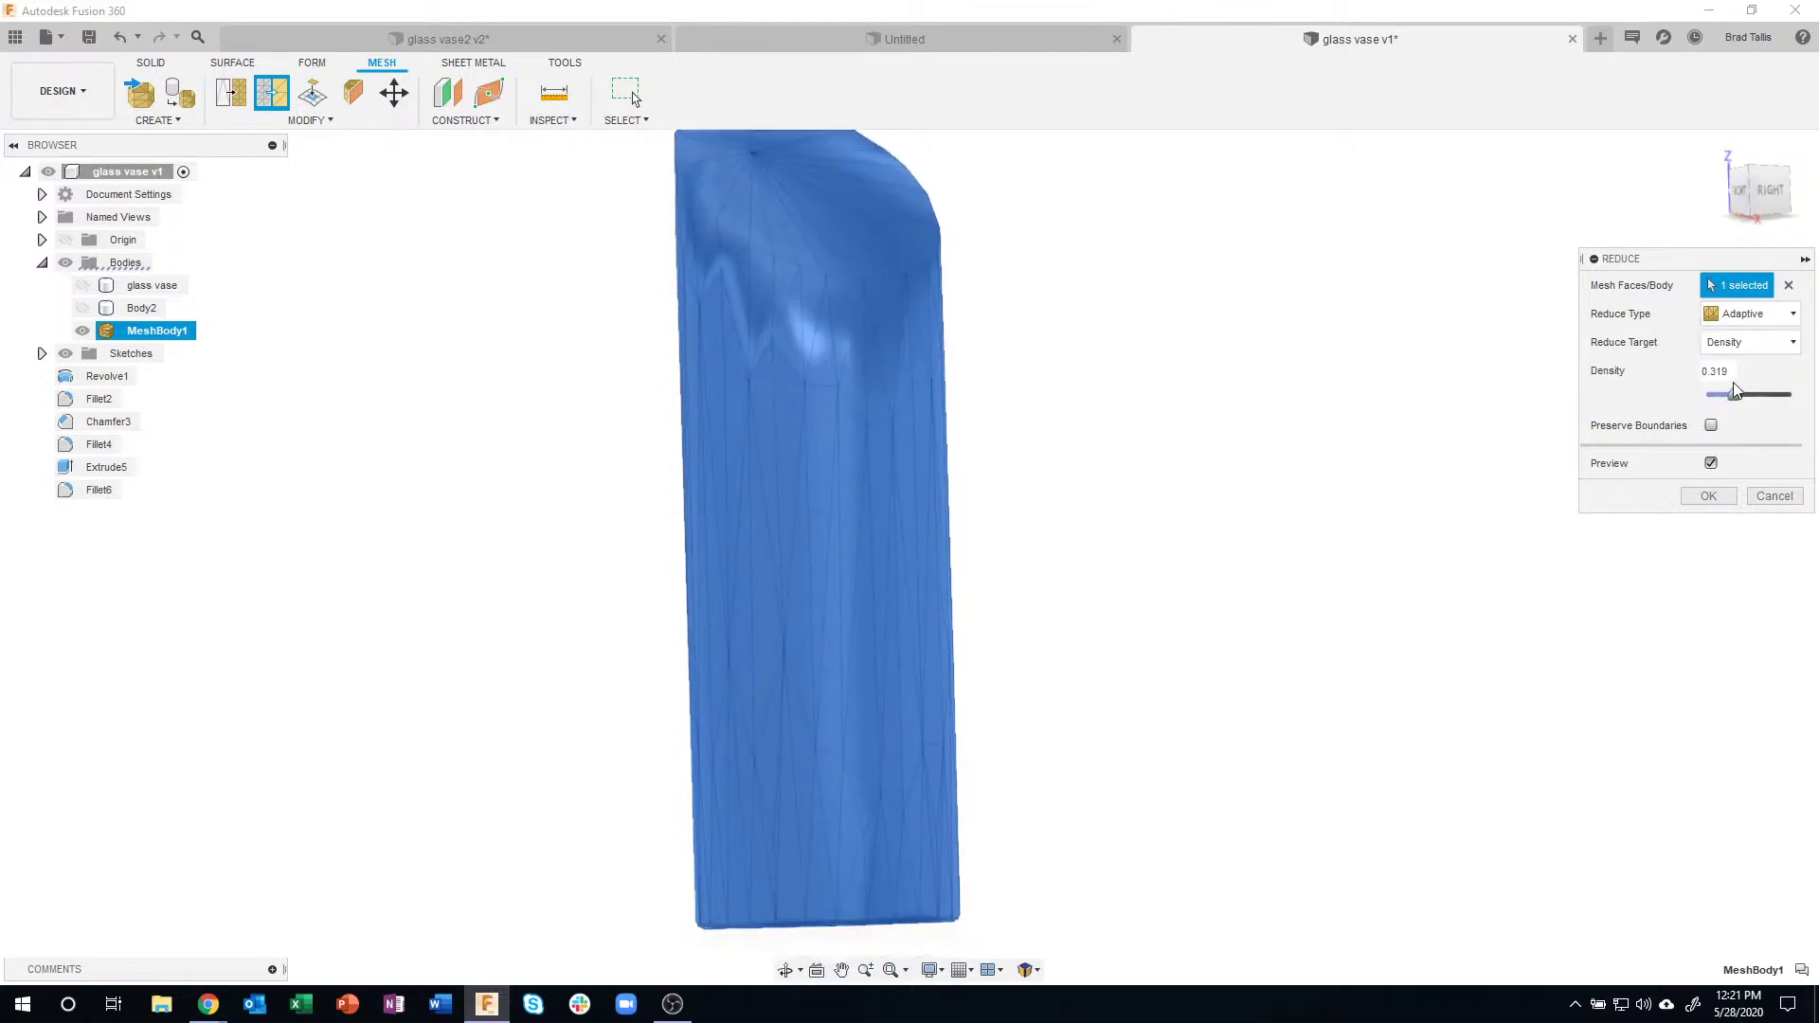
left_click_drag(1747, 397, 1753, 398)
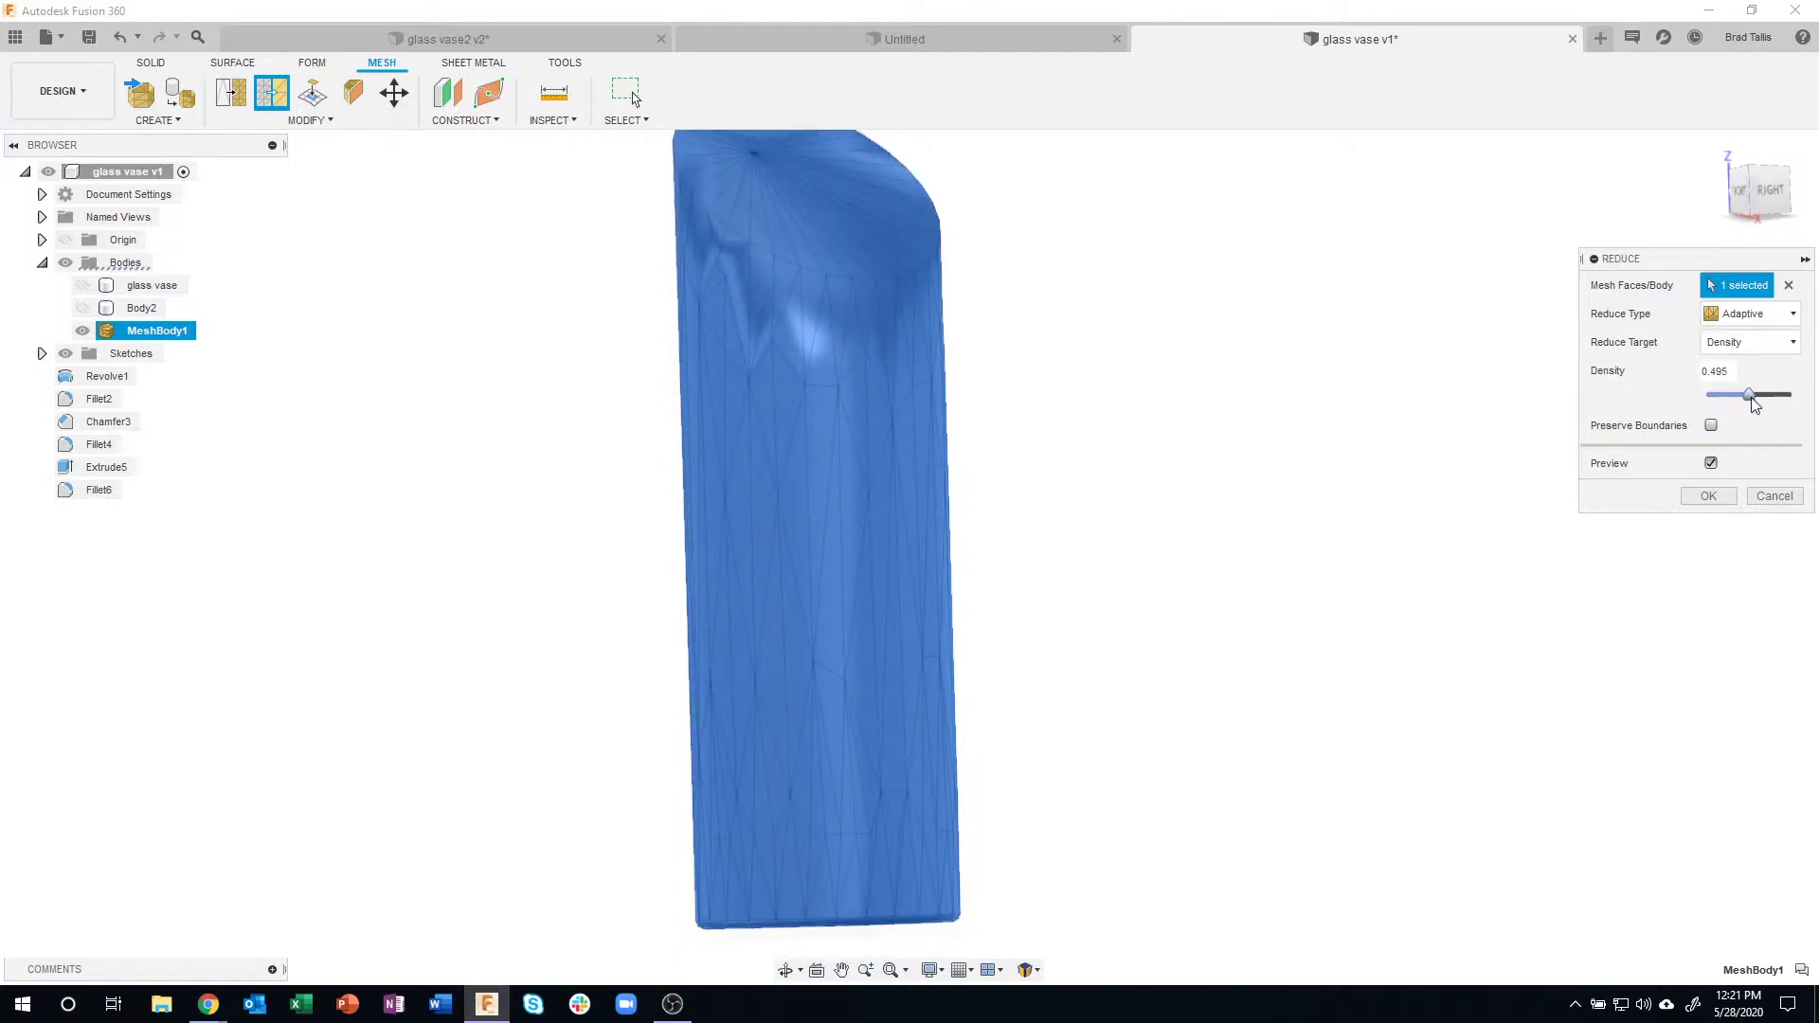
middle_click_drag(890, 398, 810, 423, "shift")
scroll(830, 530, "up", 5)
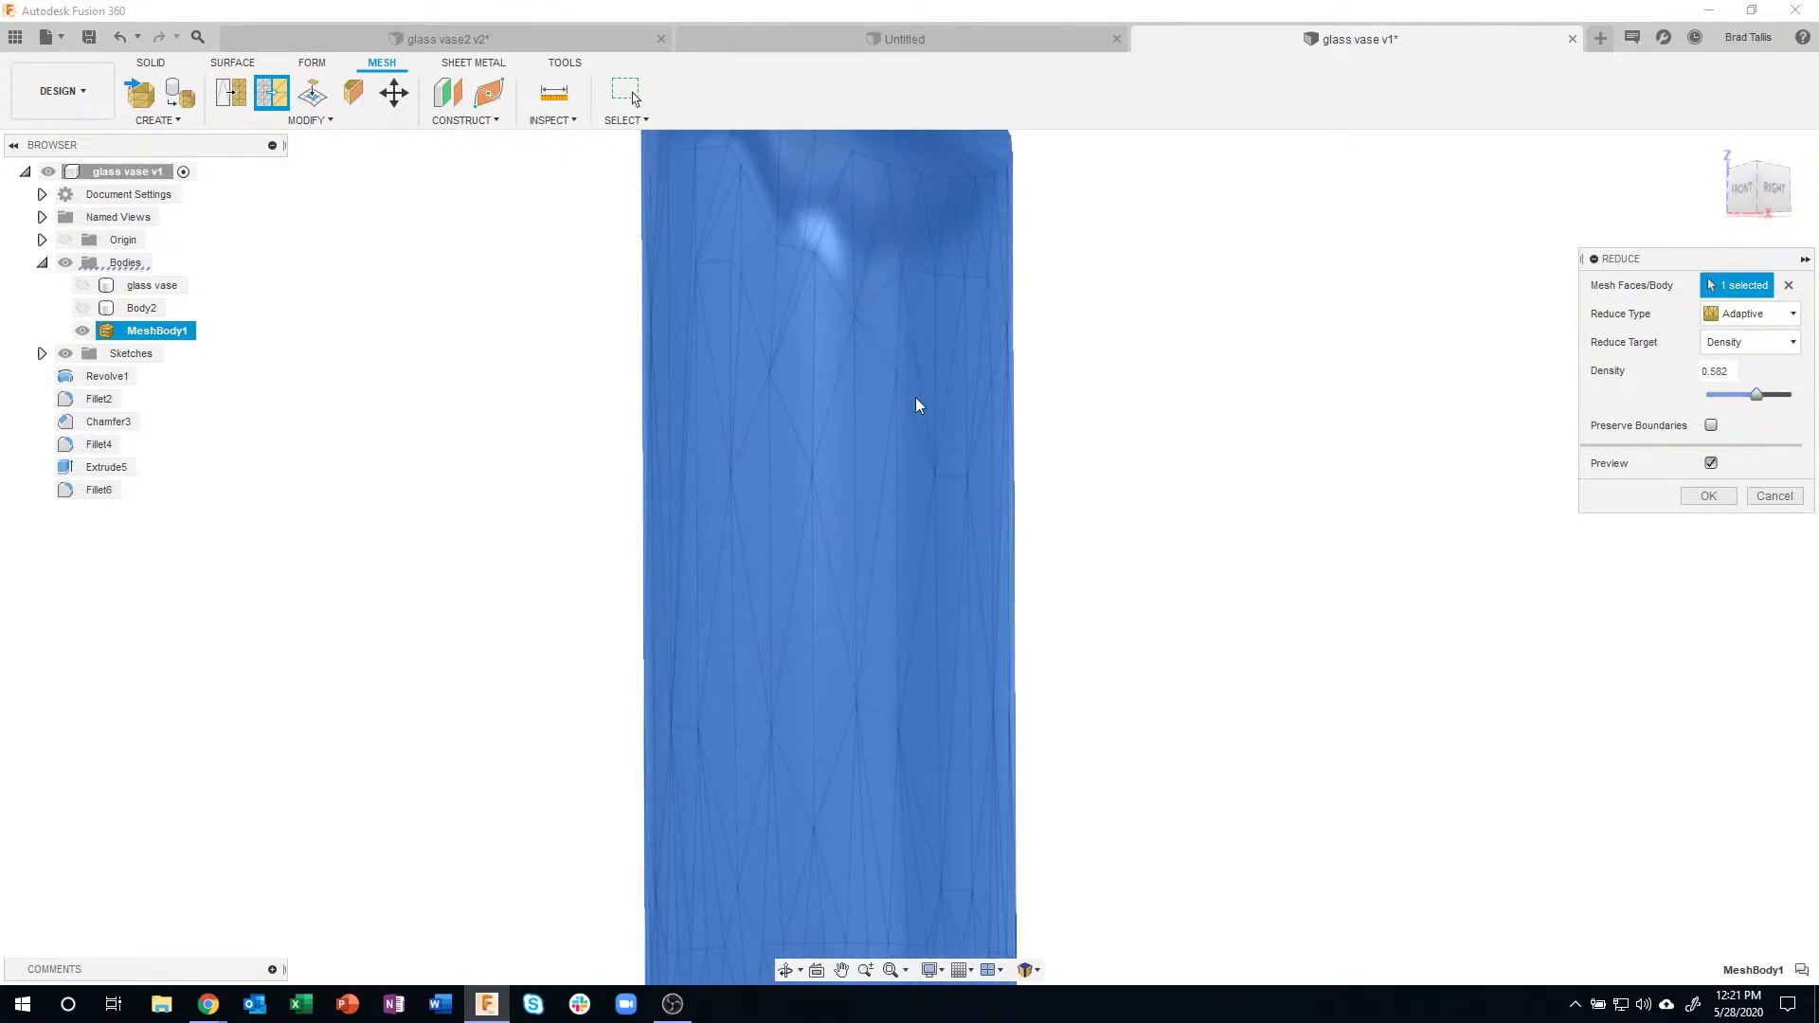
middle_click_drag(916, 399, 1004, 497, "shift")
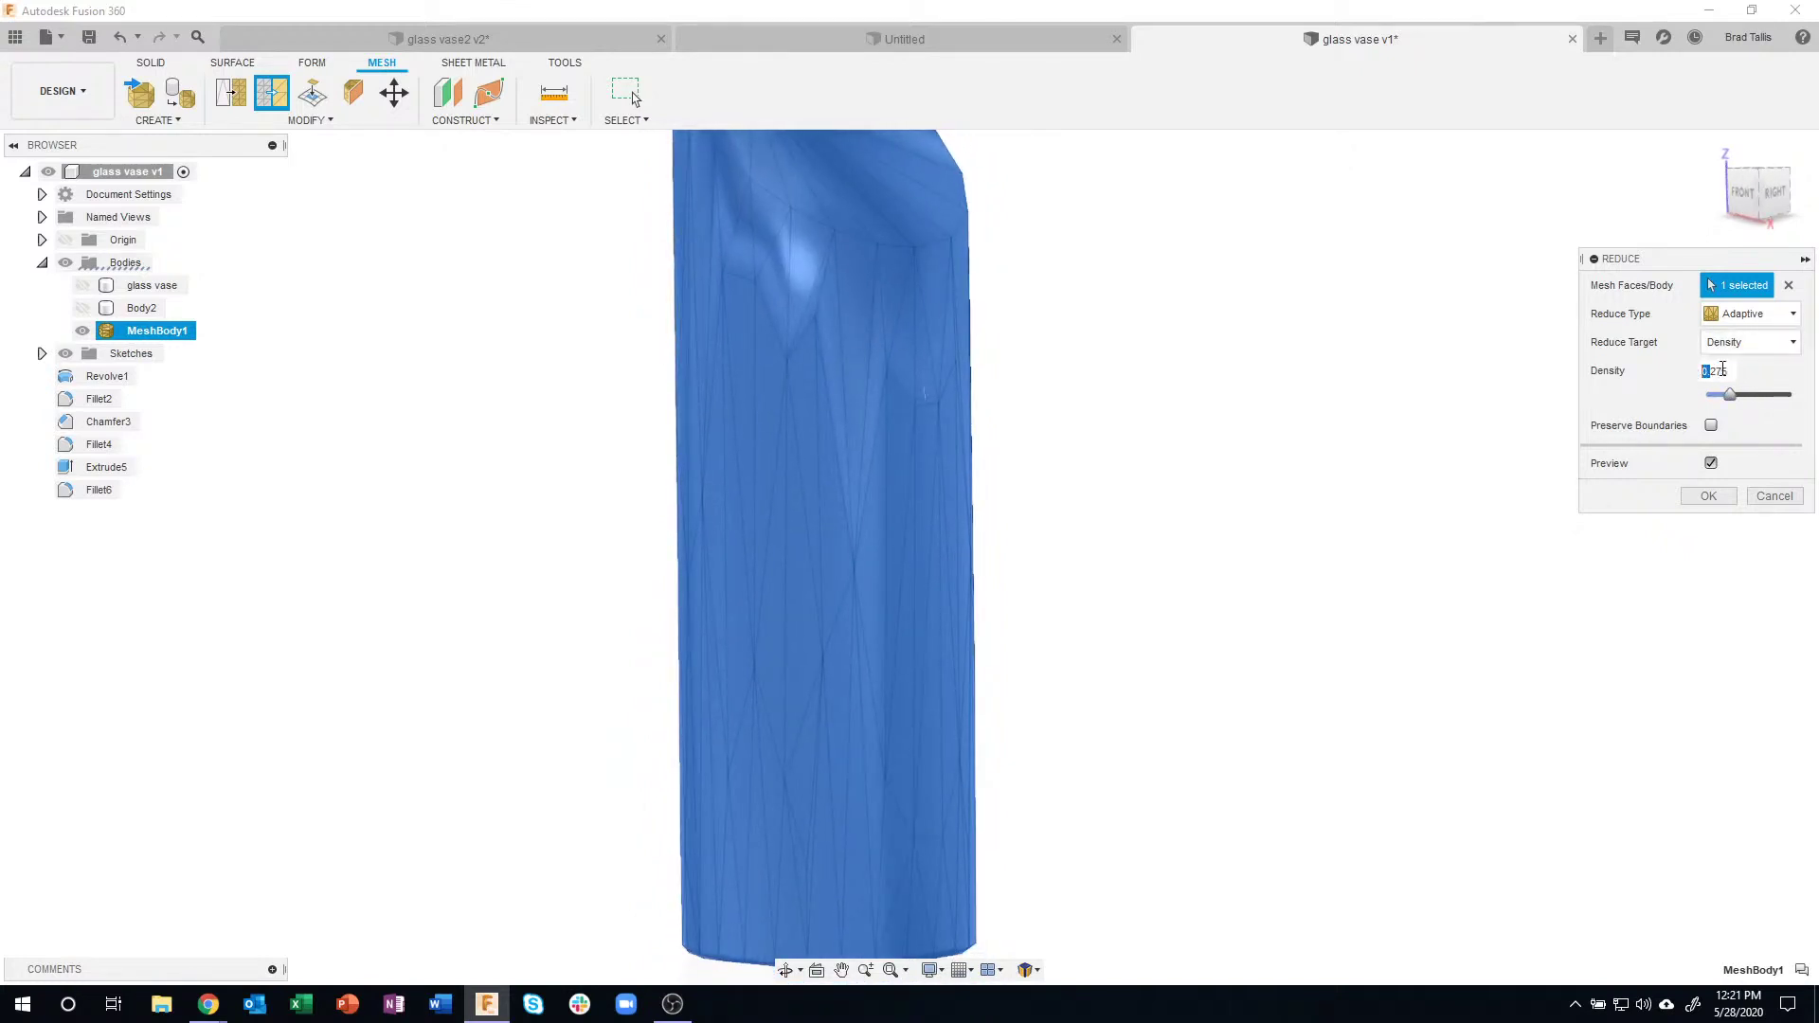
- Set the reduce density to 0.15 and inspect the previewed triangle pattern around the cylinder
left_click_drag(1719, 368, 1687, 374)
key("BackSpace")
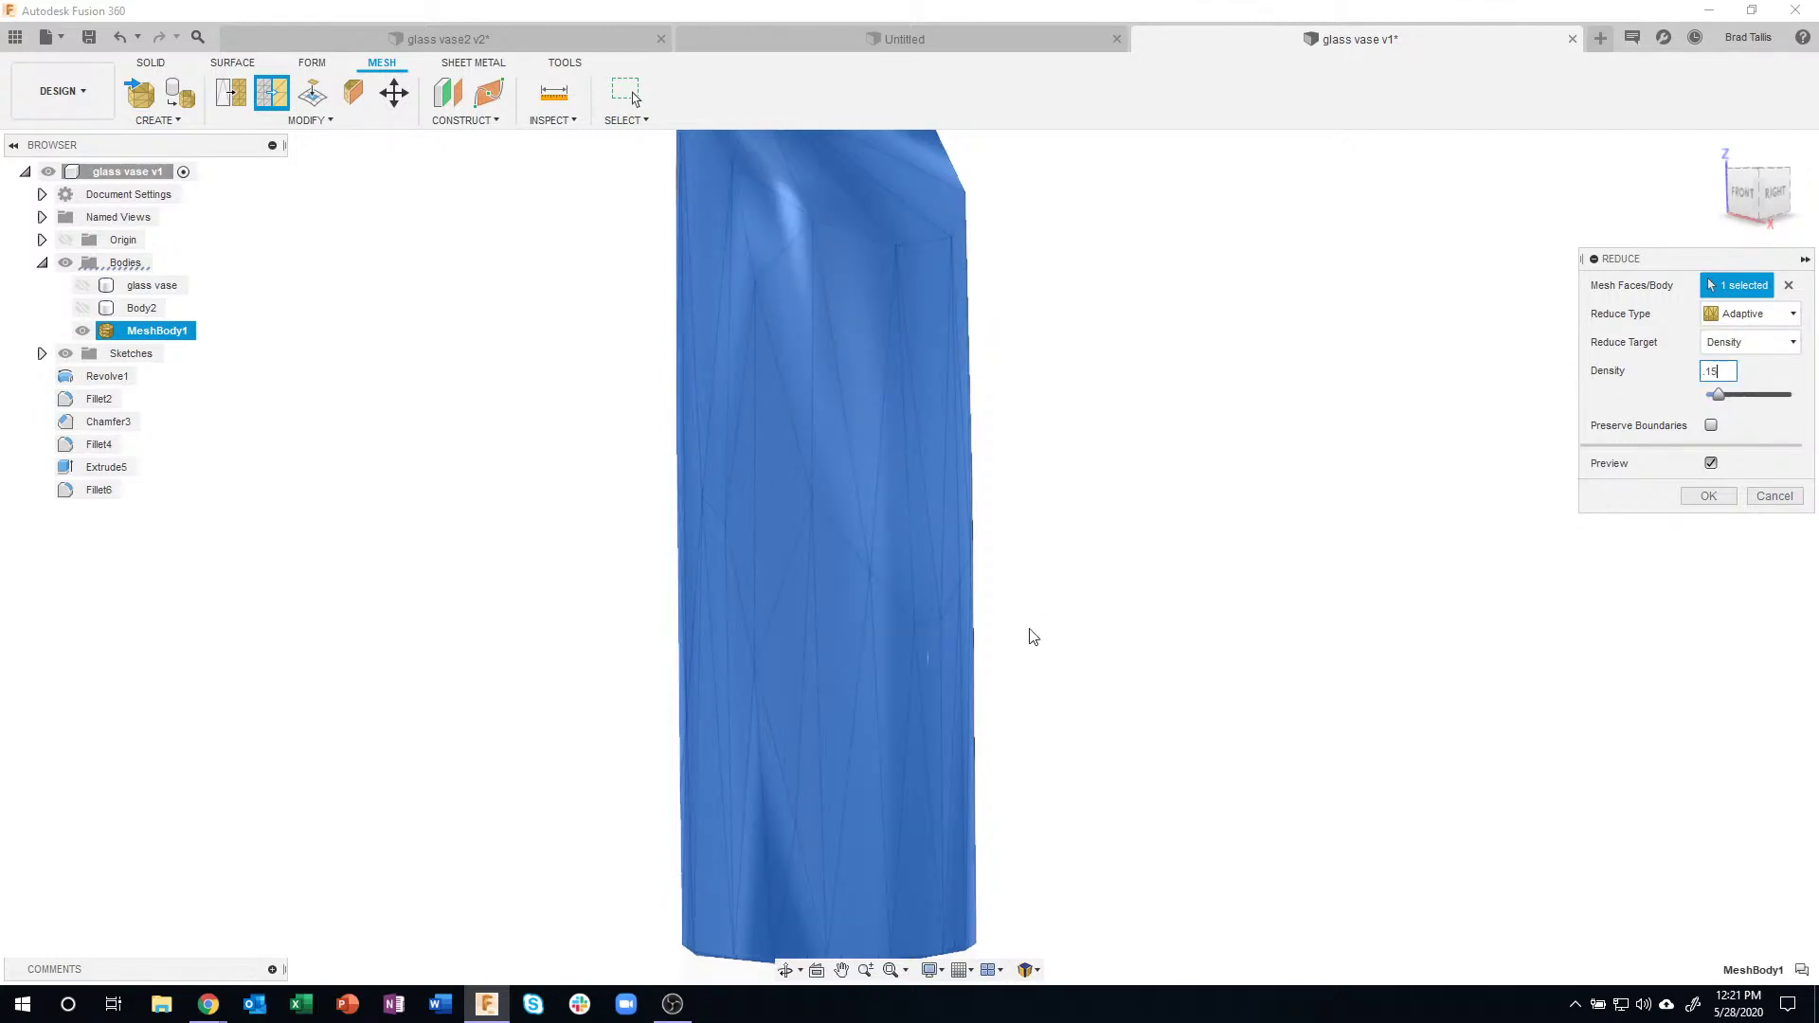
middle_click_drag(1032, 637, 736, 491, "shift")
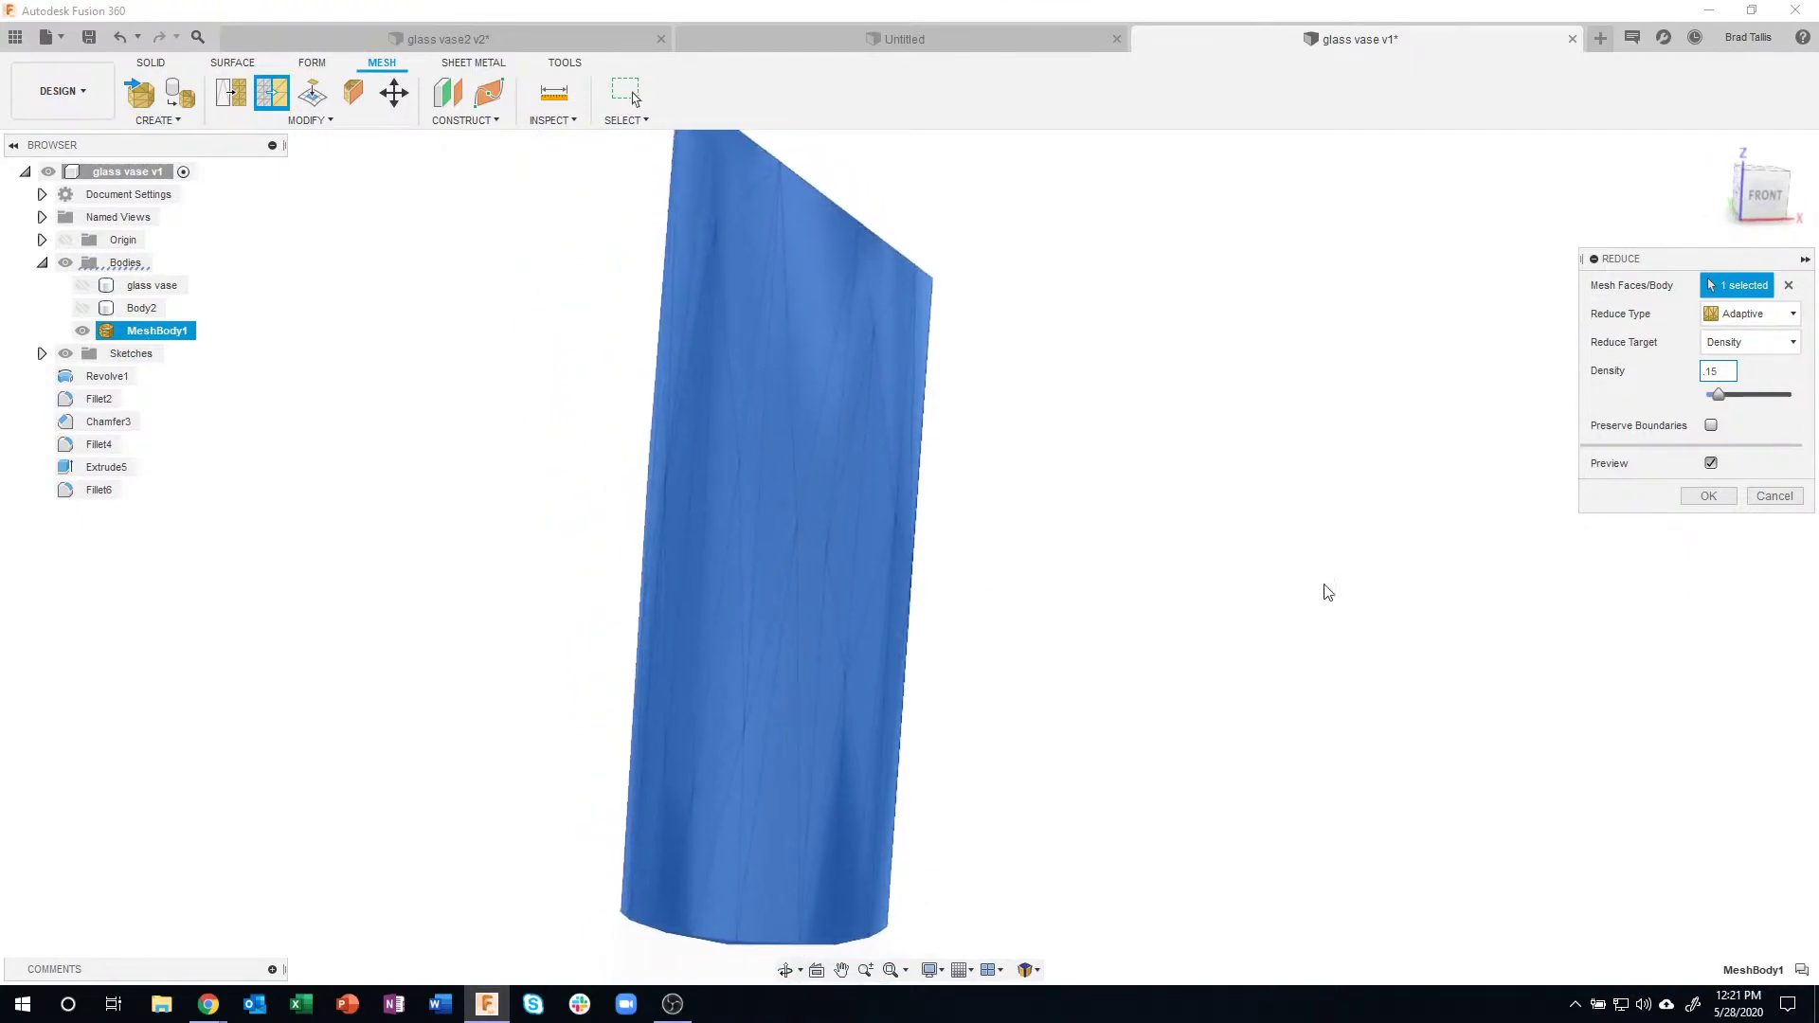
middle_click_drag(1328, 592, 1672, 496, "shift")
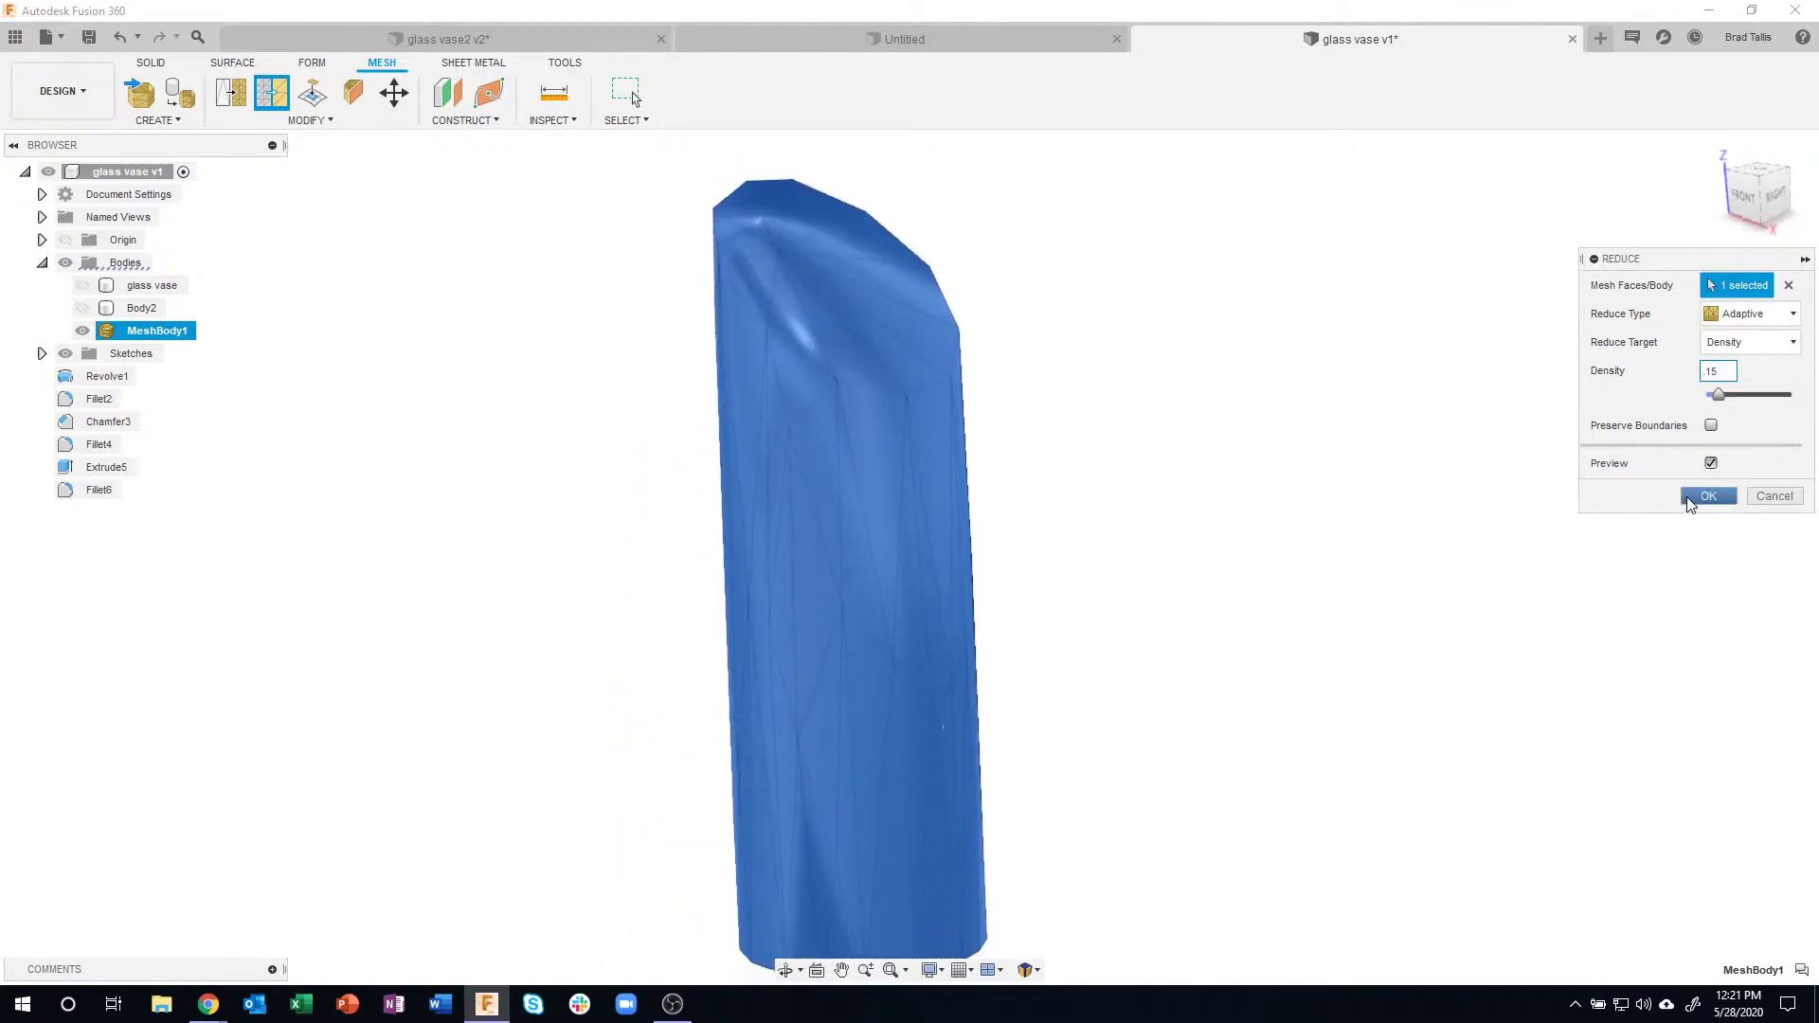
- Try the Uniform reduce type at density 0.15 and return to Adaptive for comparison
left_click(1756, 311)
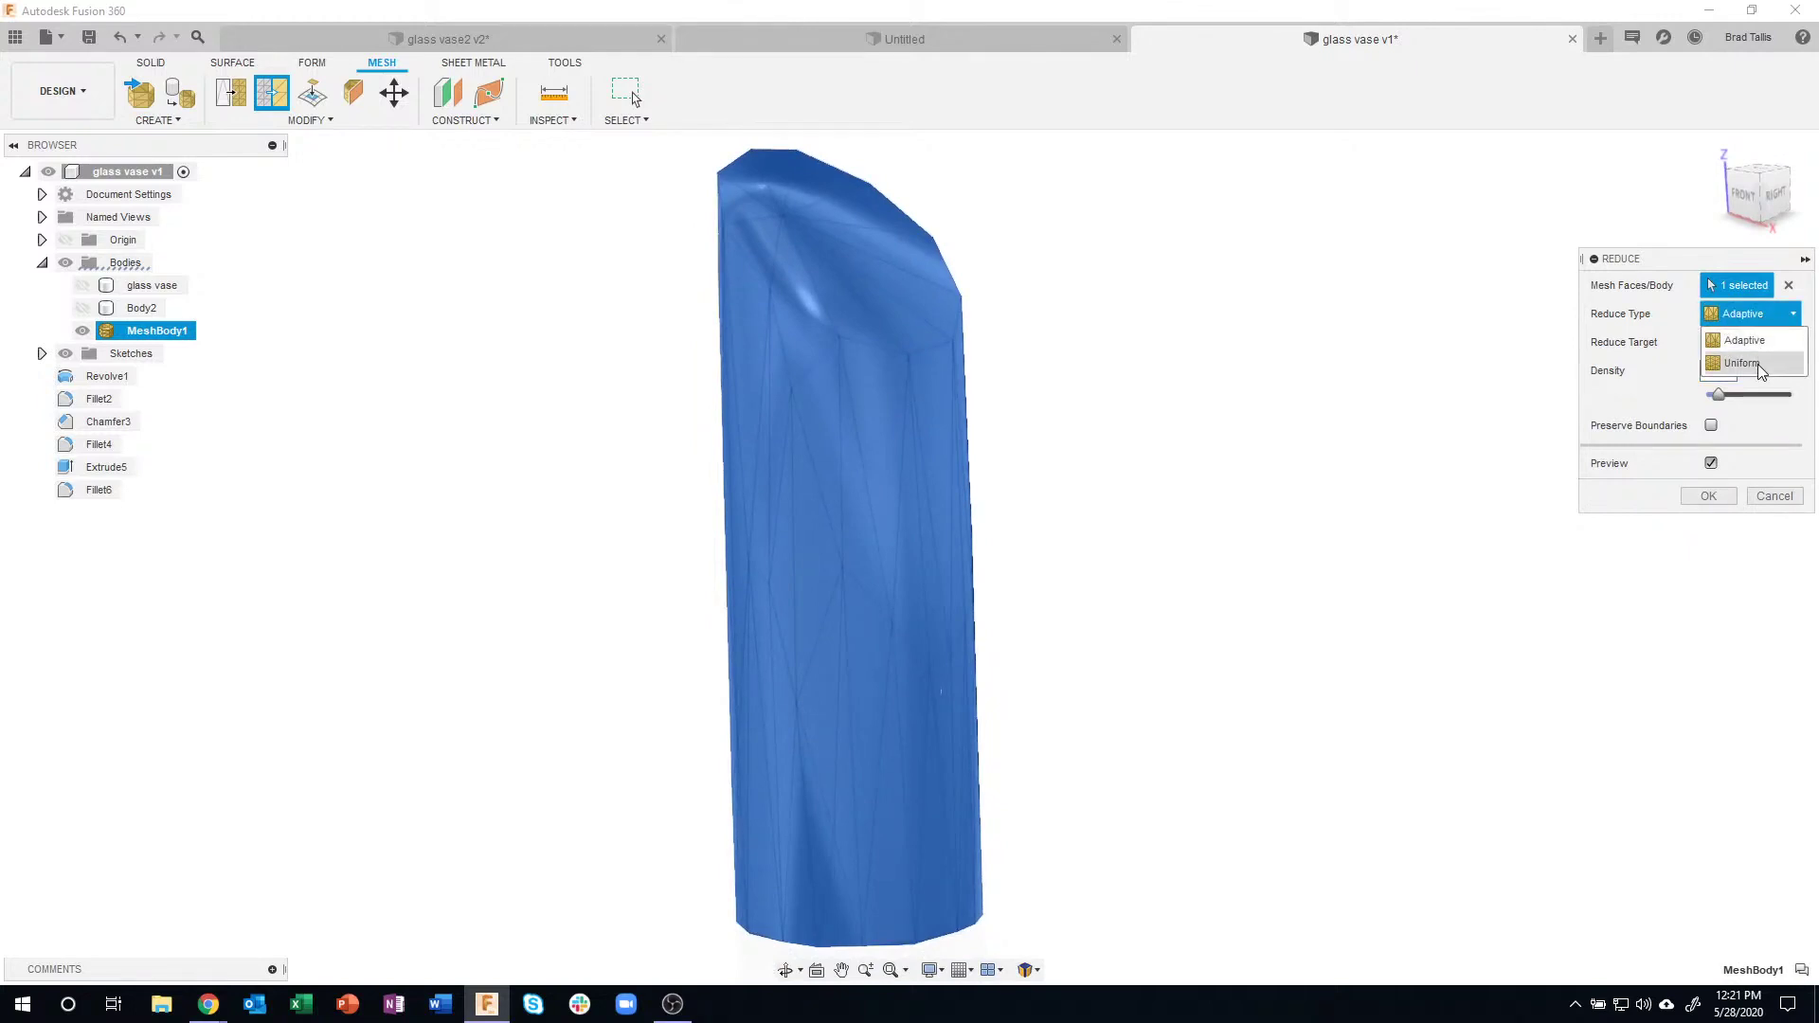
left_click(1758, 364)
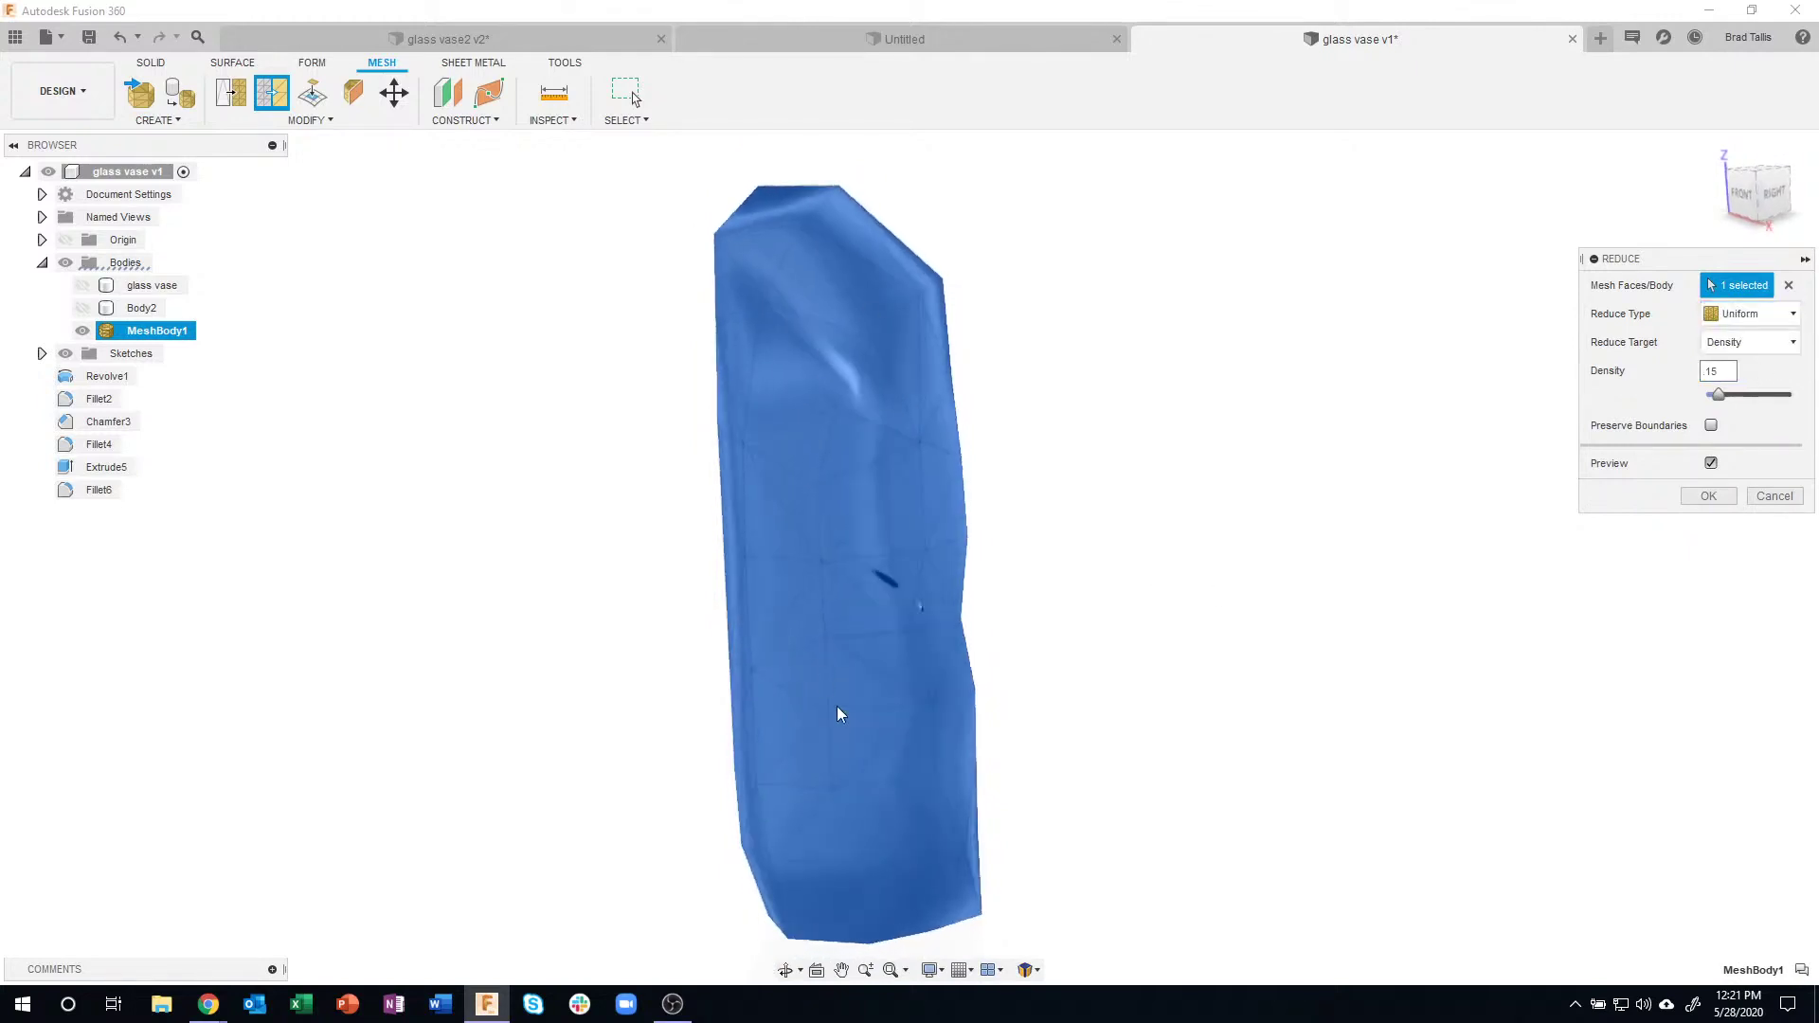
middle_click_drag(838, 713, 1185, 442, "shift")
left_click(1748, 320)
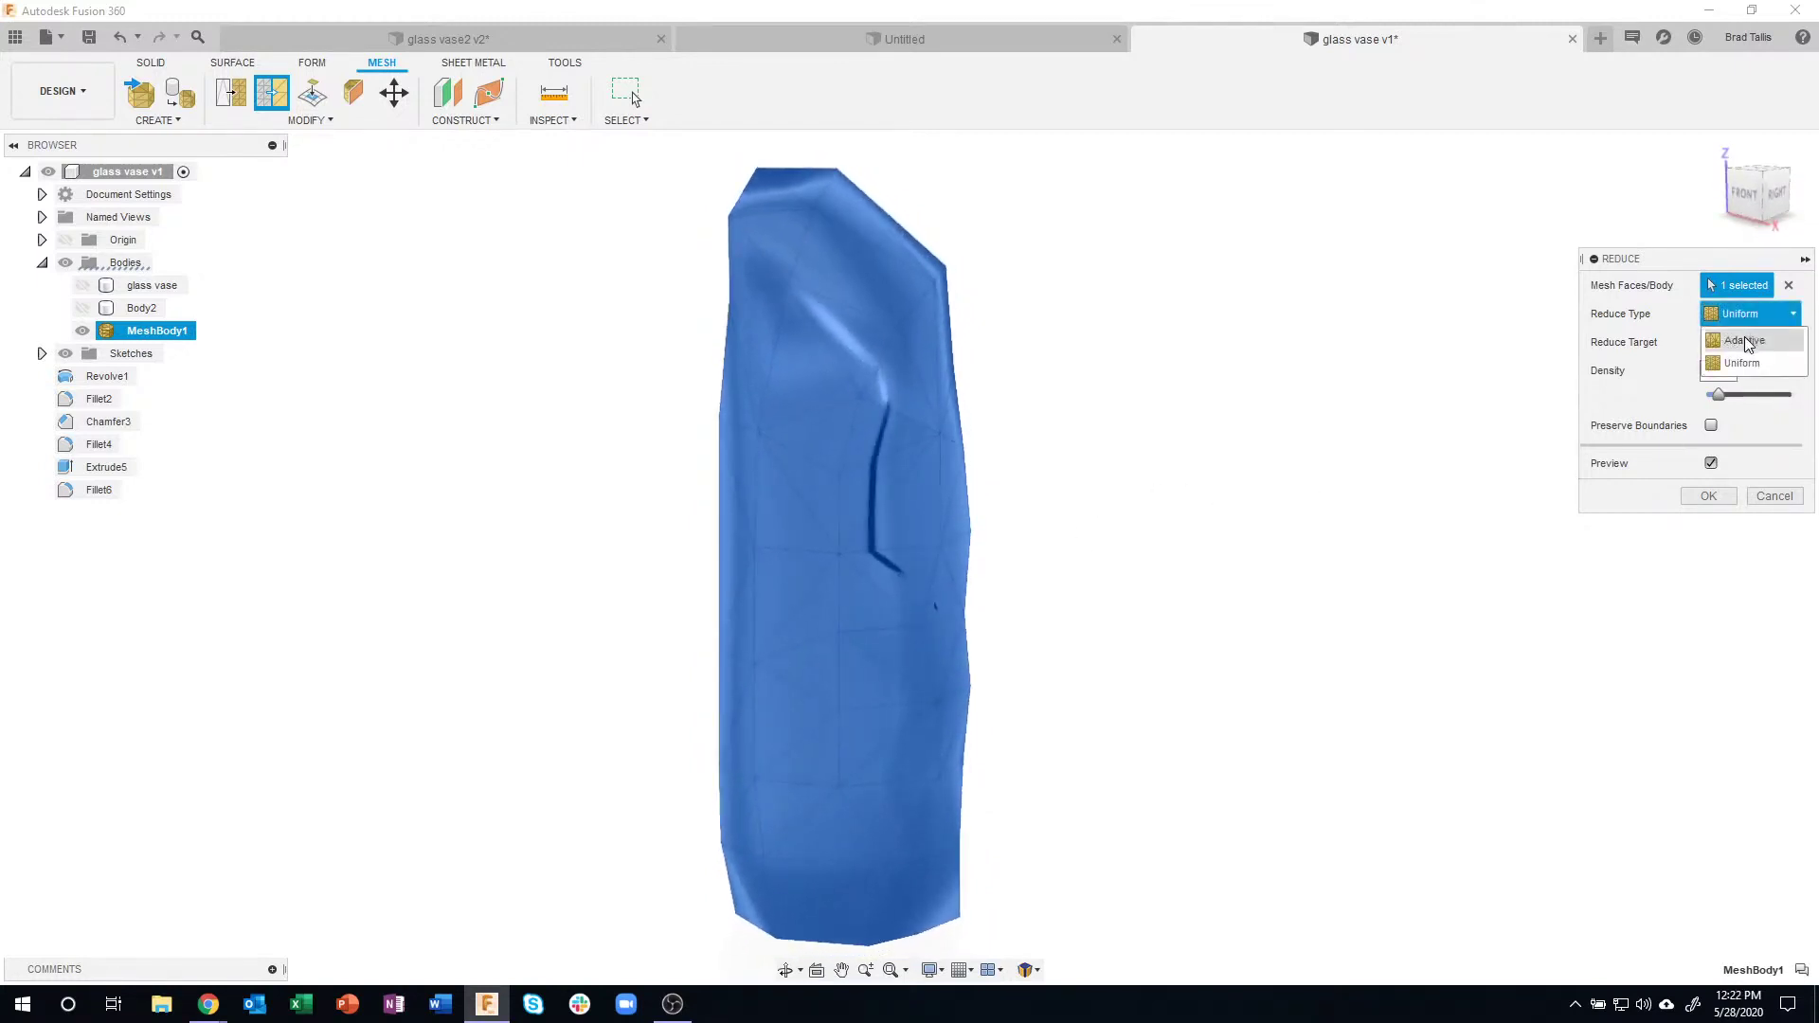
left_click(1746, 337)
- Apply the Adaptive reduction at density 0.15 to the mesh body and clear the selection
middle_click_drag(1073, 542, 843, 372, "shift")
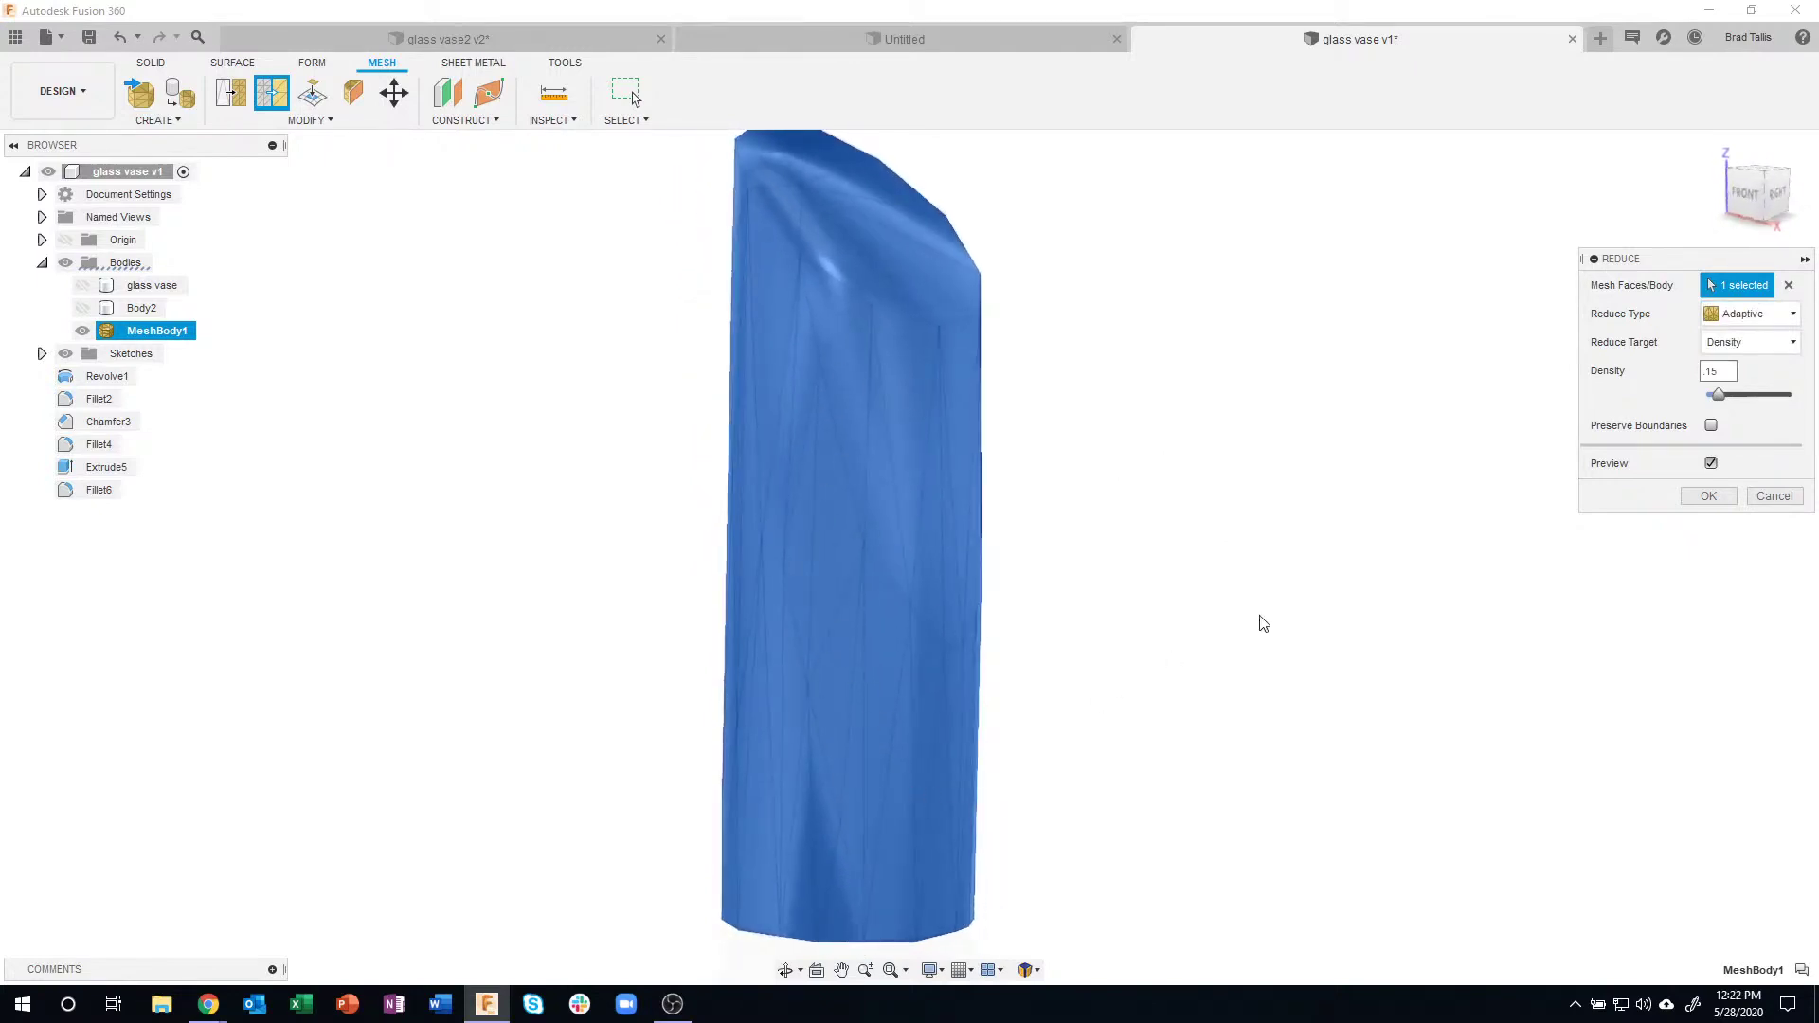
left_click(1708, 495)
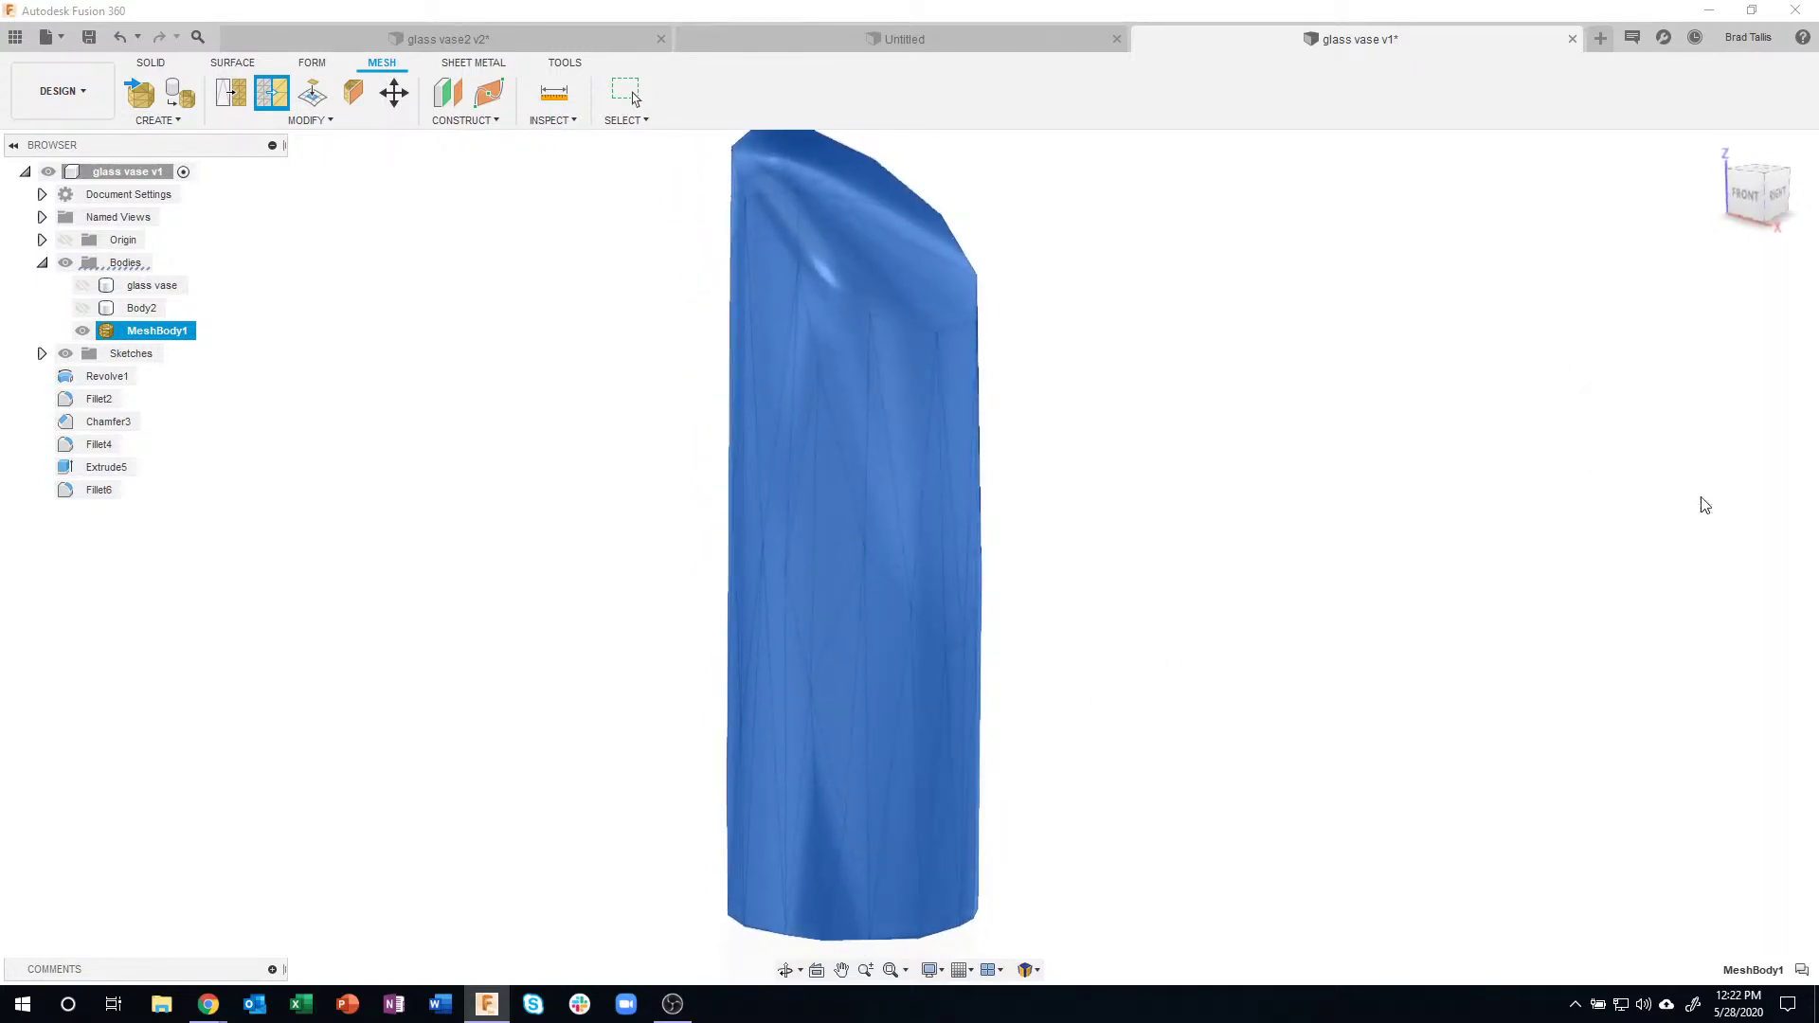
left_click(1244, 582)
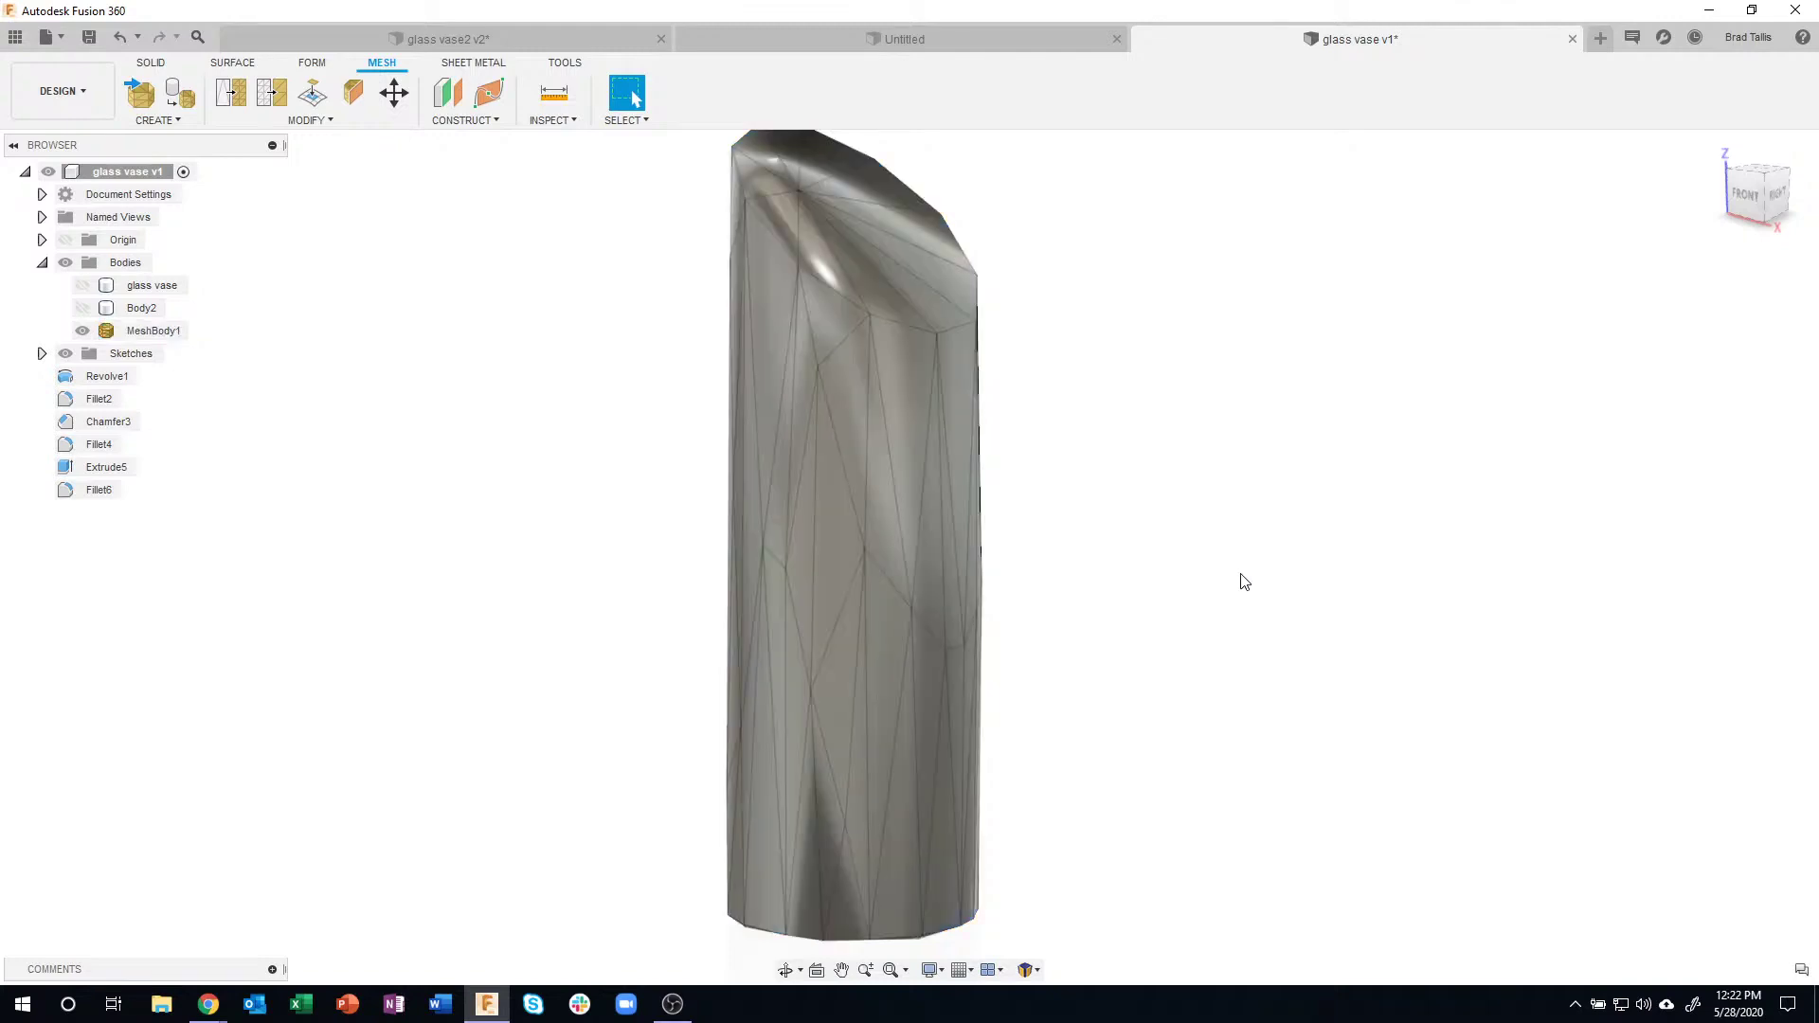
- Examine the reduced mesh's side, slanted top and base from several angles, checking its triangle pattern
middle_click_drag(1242, 580, 540, 650, "shift")
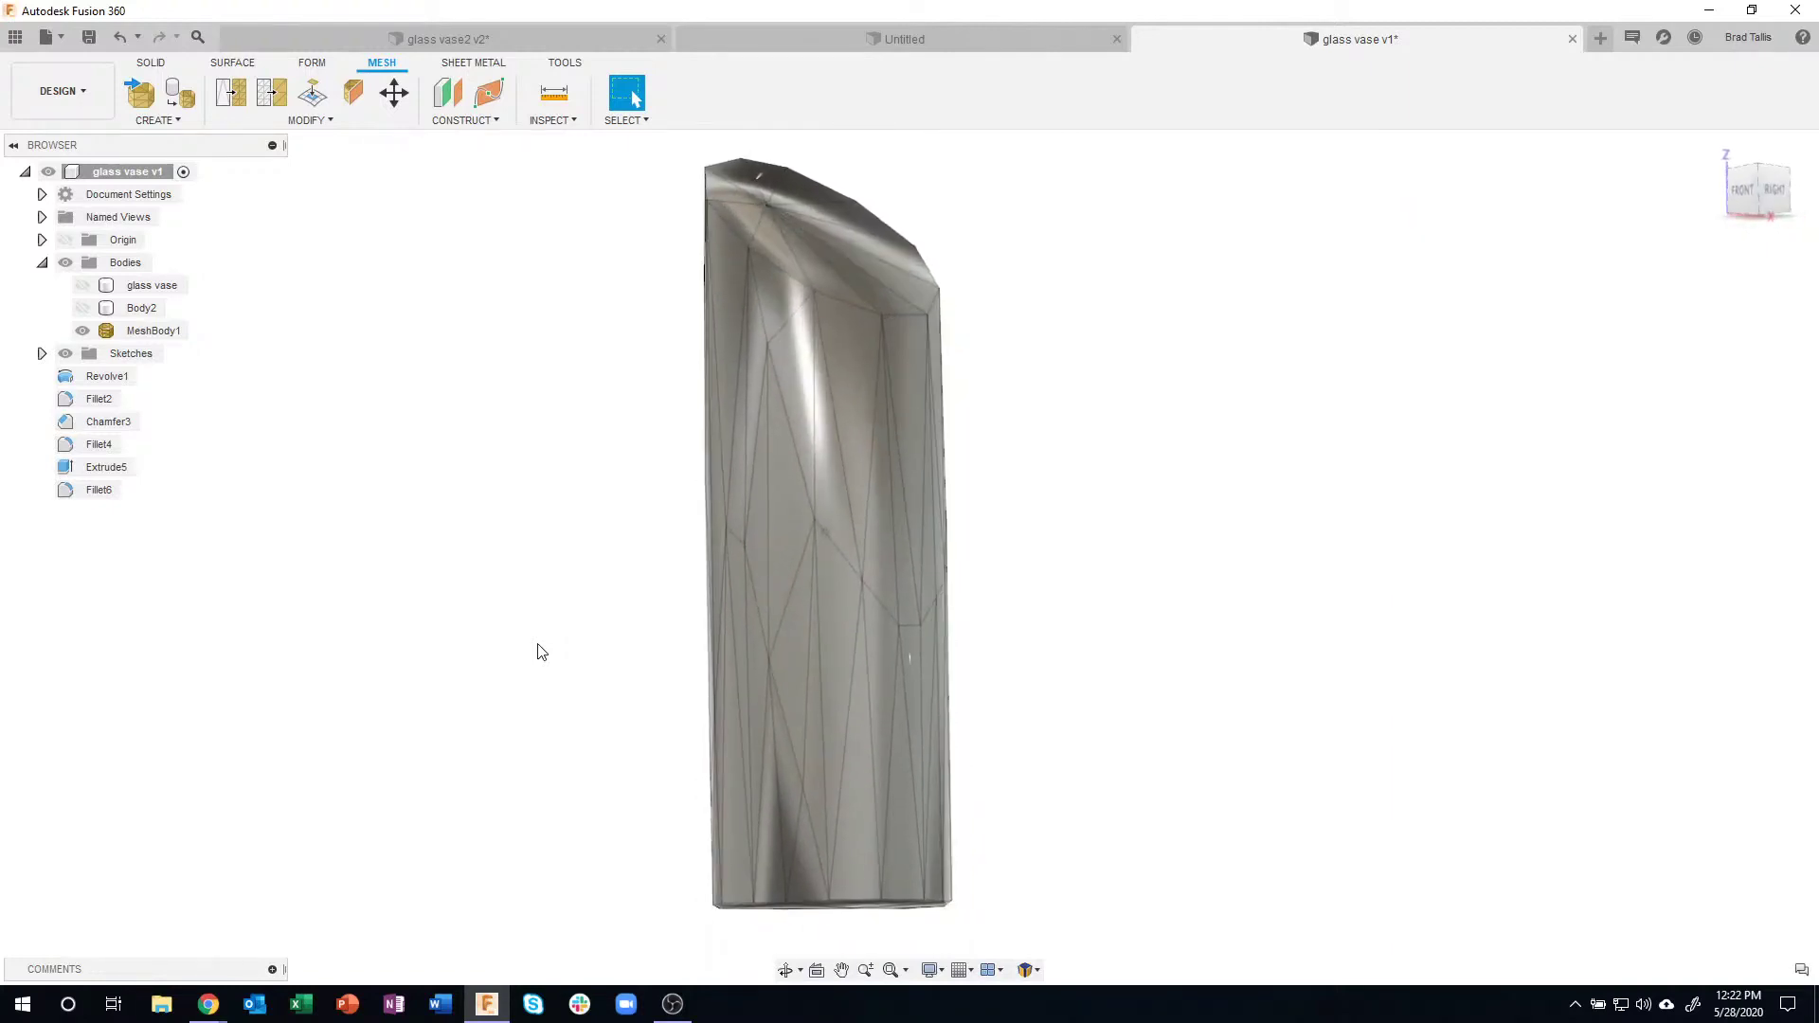
middle_click_drag(540, 645, 1031, 818, "shift")
scroll(1004, 813, "up", 3)
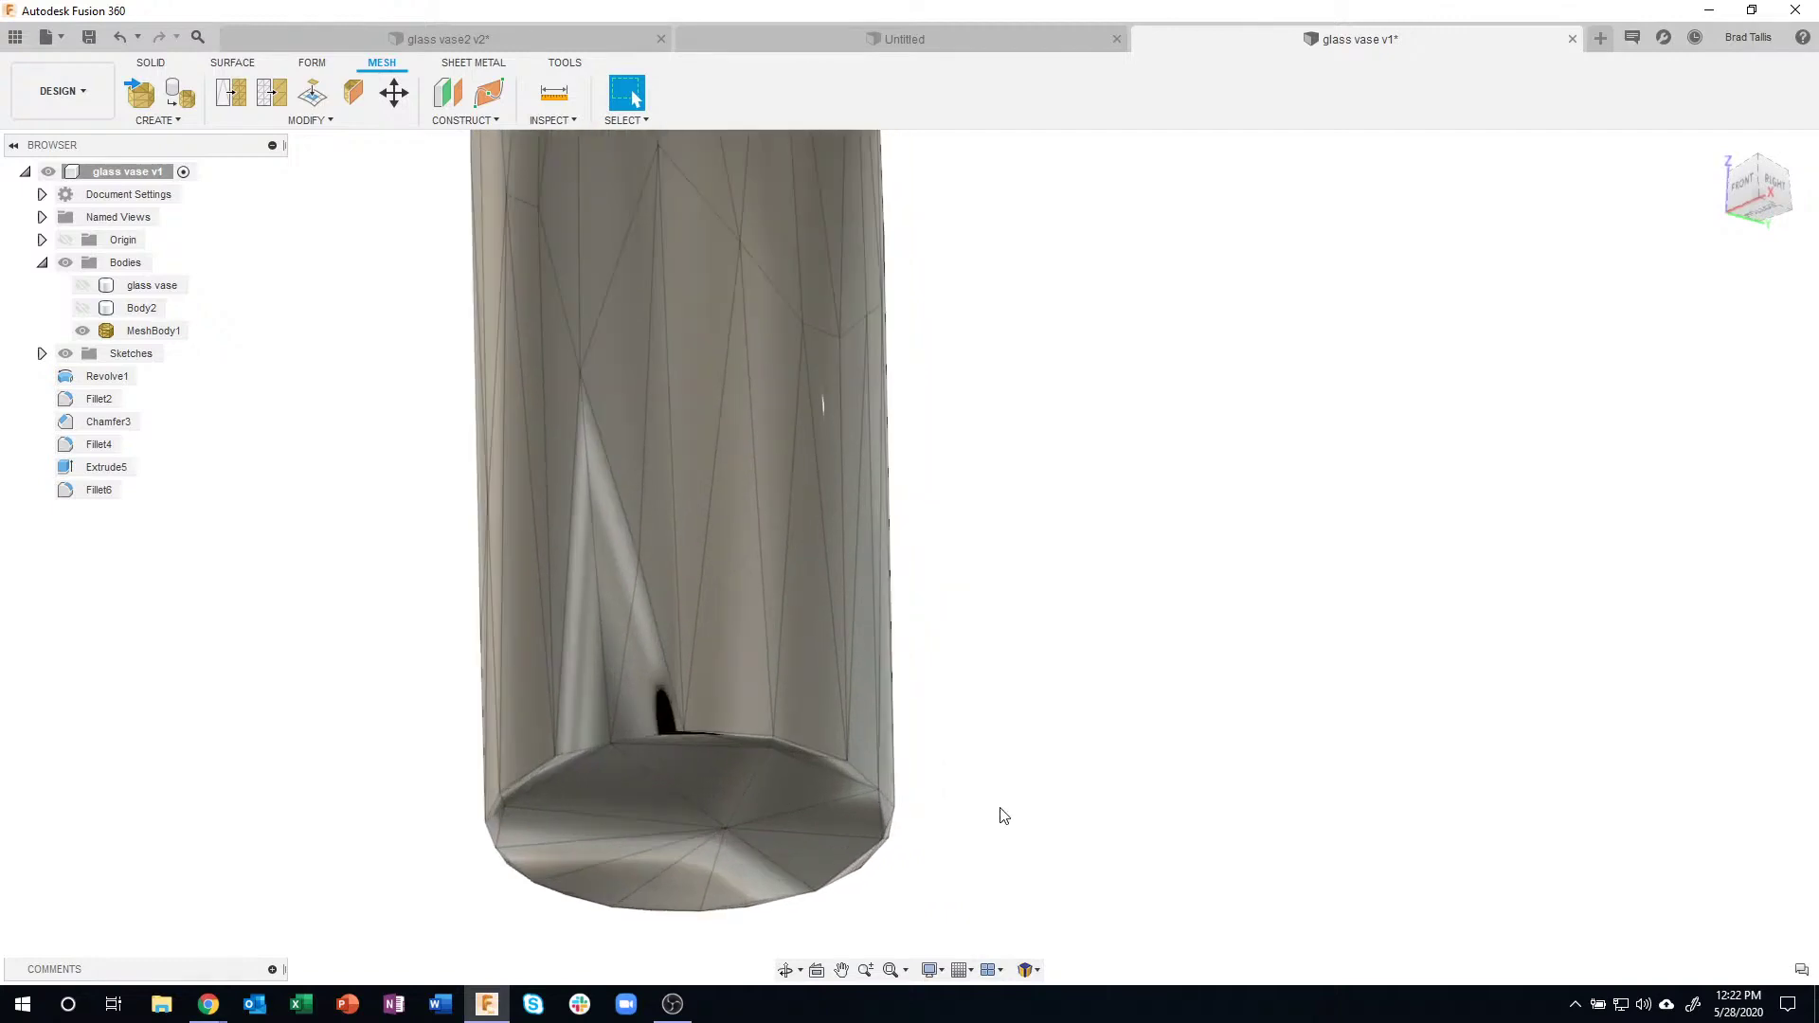
middle_click_drag(999, 812, 798, 722, "shift")
left_click(799, 722)
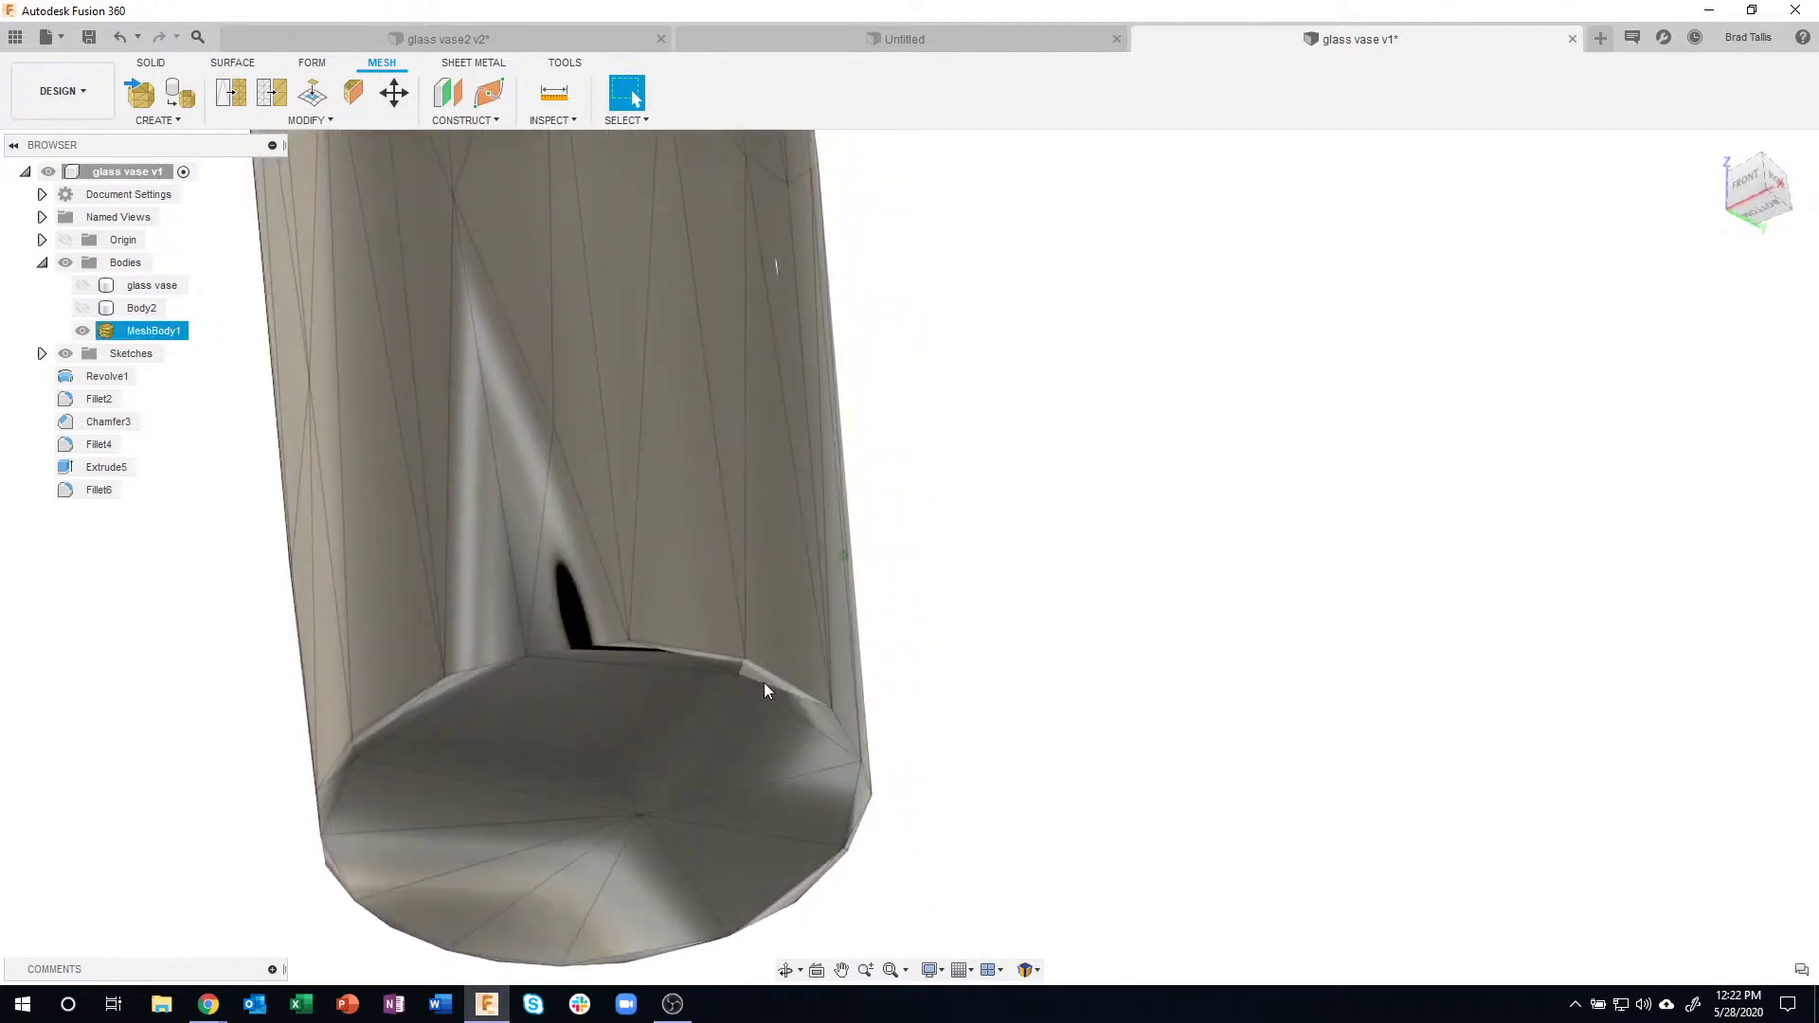
middle_click_drag(601, 656, 1207, 706, "shift")
scroll(1247, 694, "down", 4)
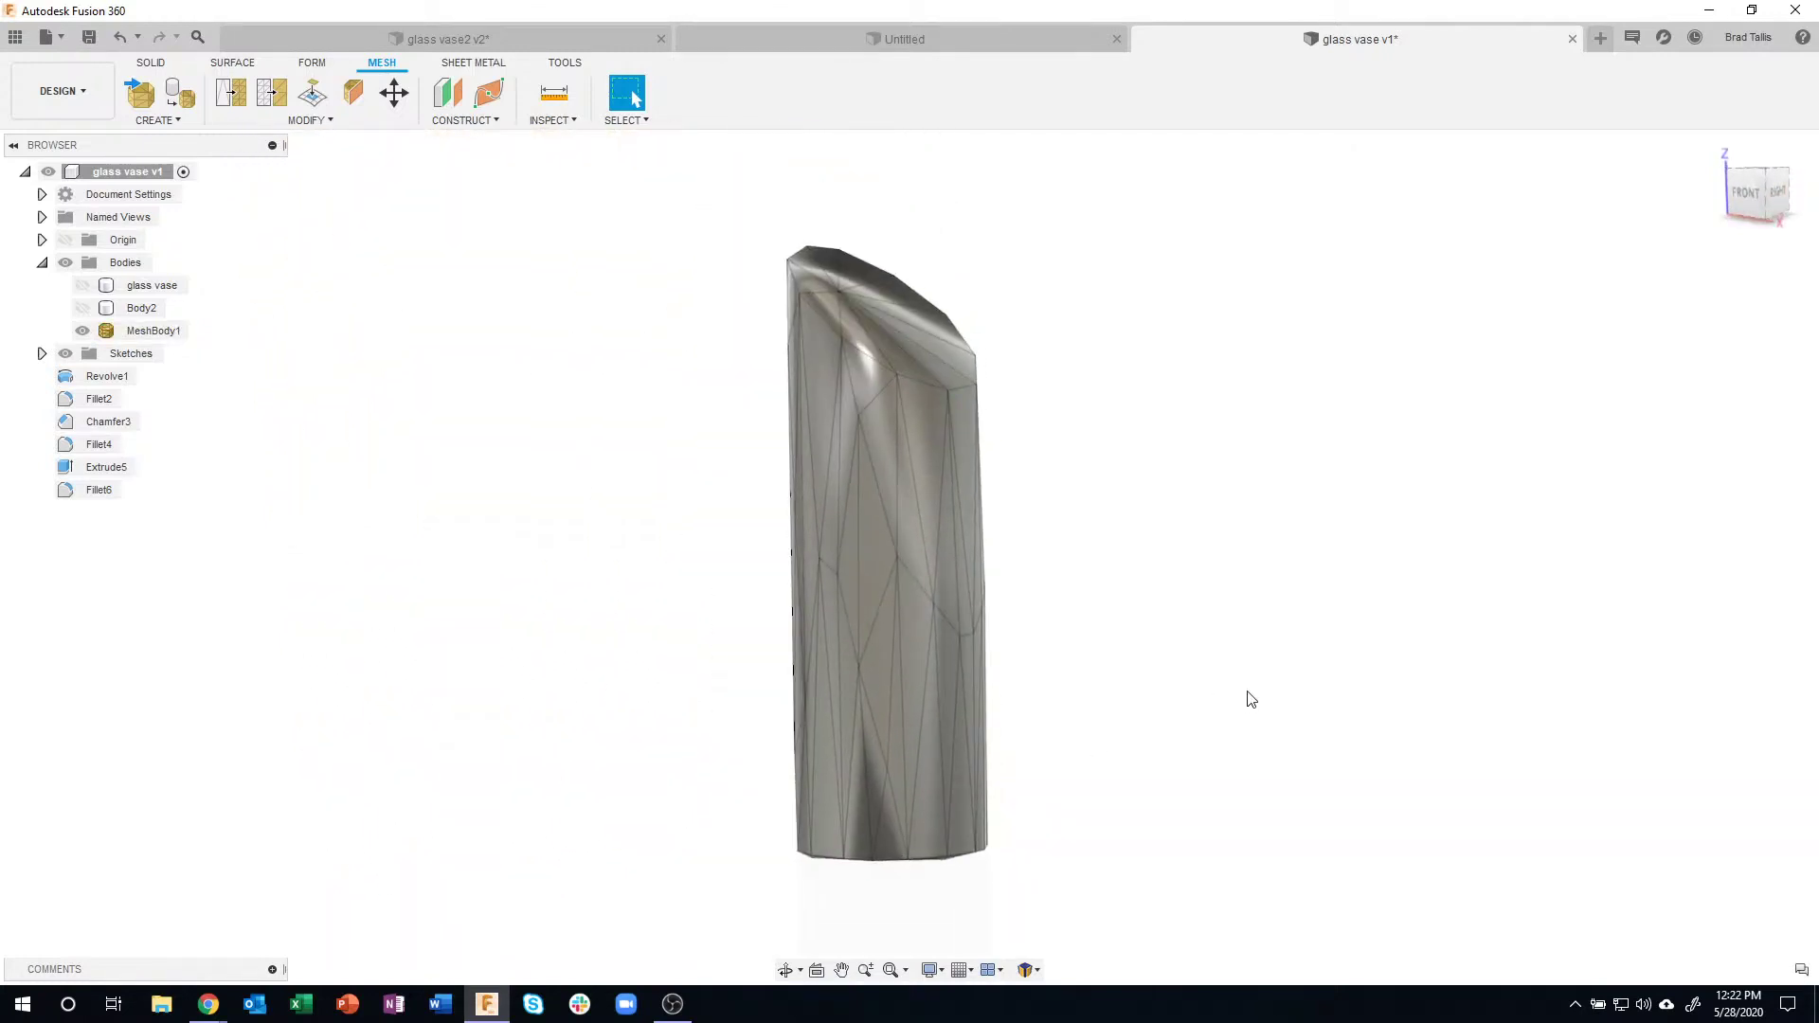
mouse_move(1231, 670)
middle_mouse_down("shift")
mouse_move(936, 417)
mouse_move(589, 426)
mouse_move(644, 519)
mouse_move(589, 471)
middle_mouse_up("shift")
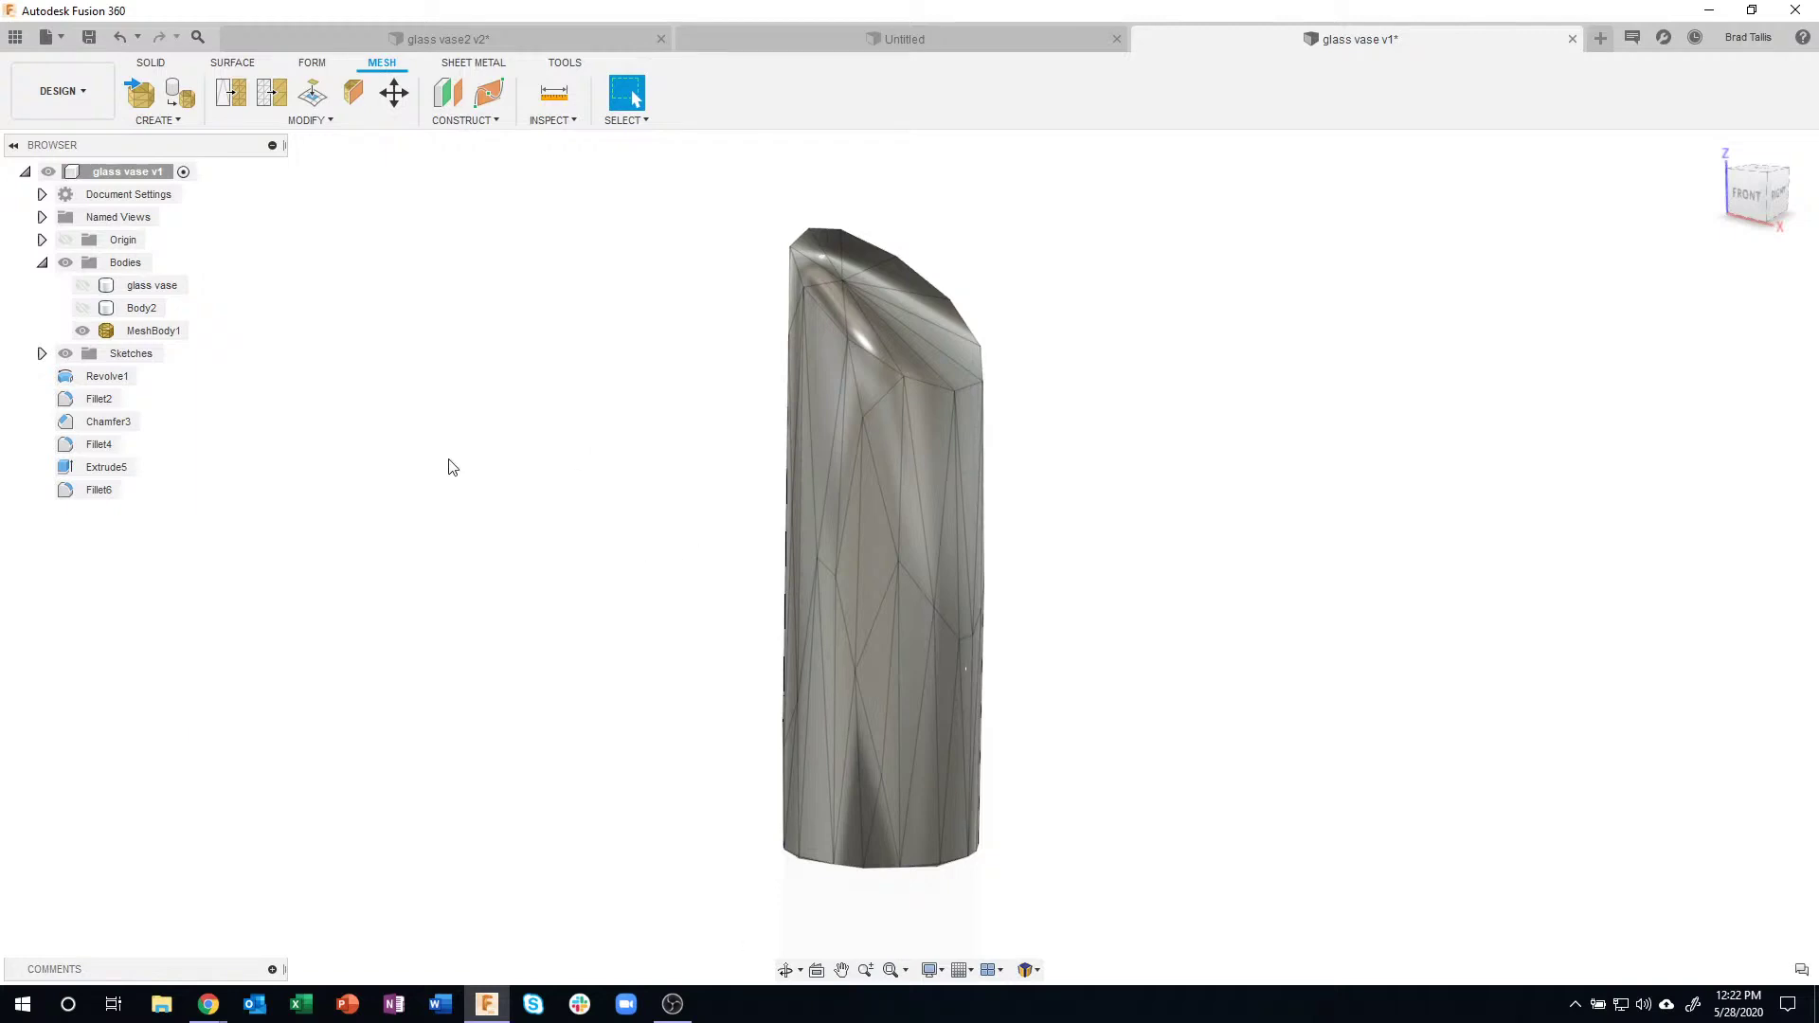
right_click(154, 339)
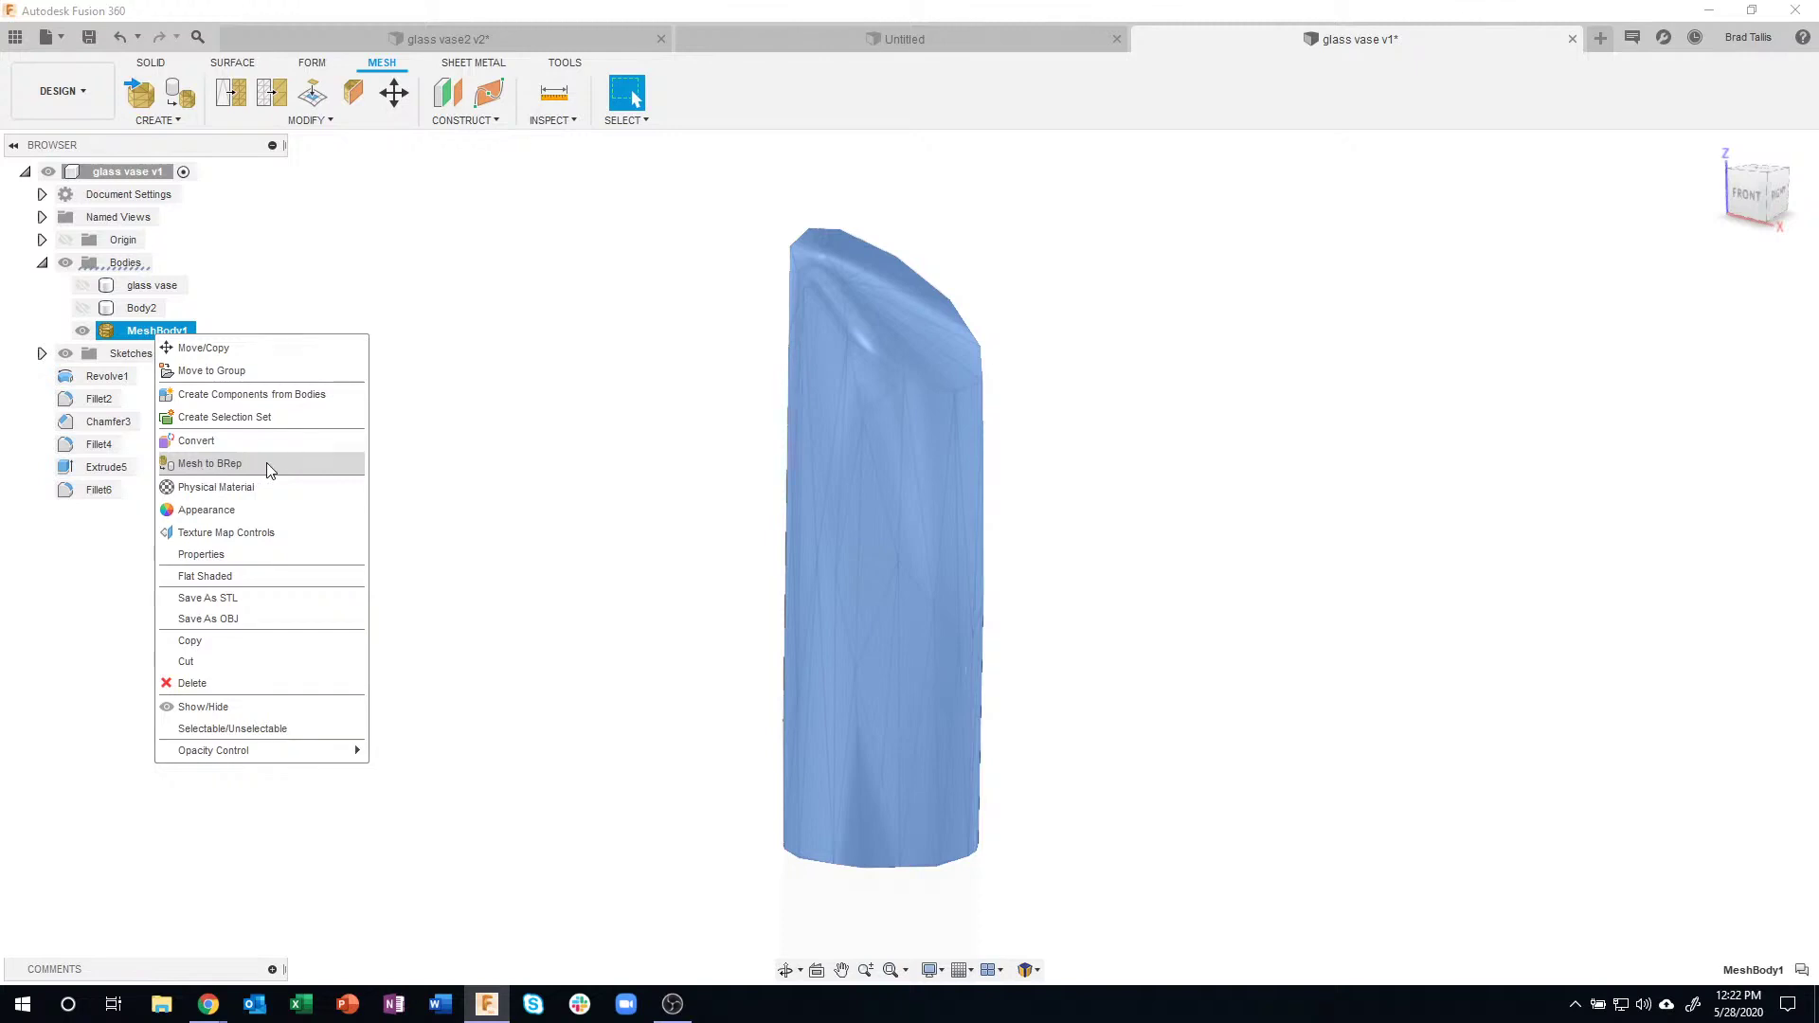
left_click(478, 460)
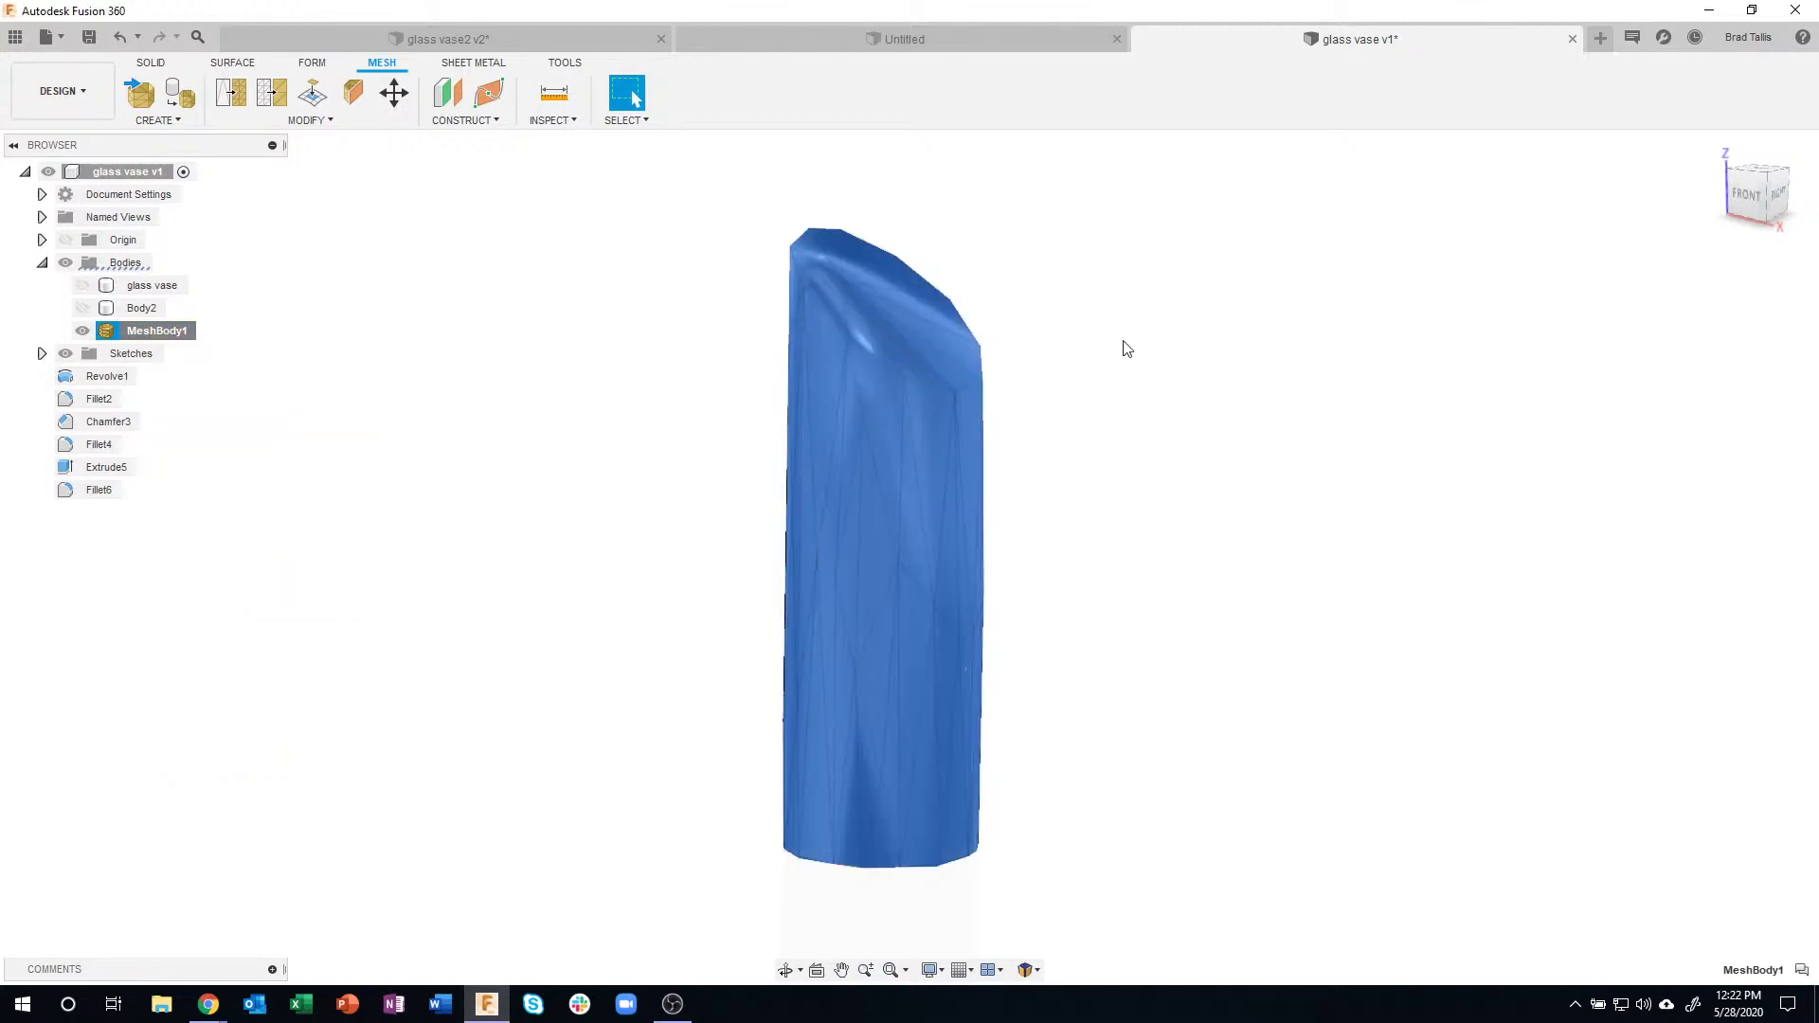
left_click(315, 73)
left_click(248, 121)
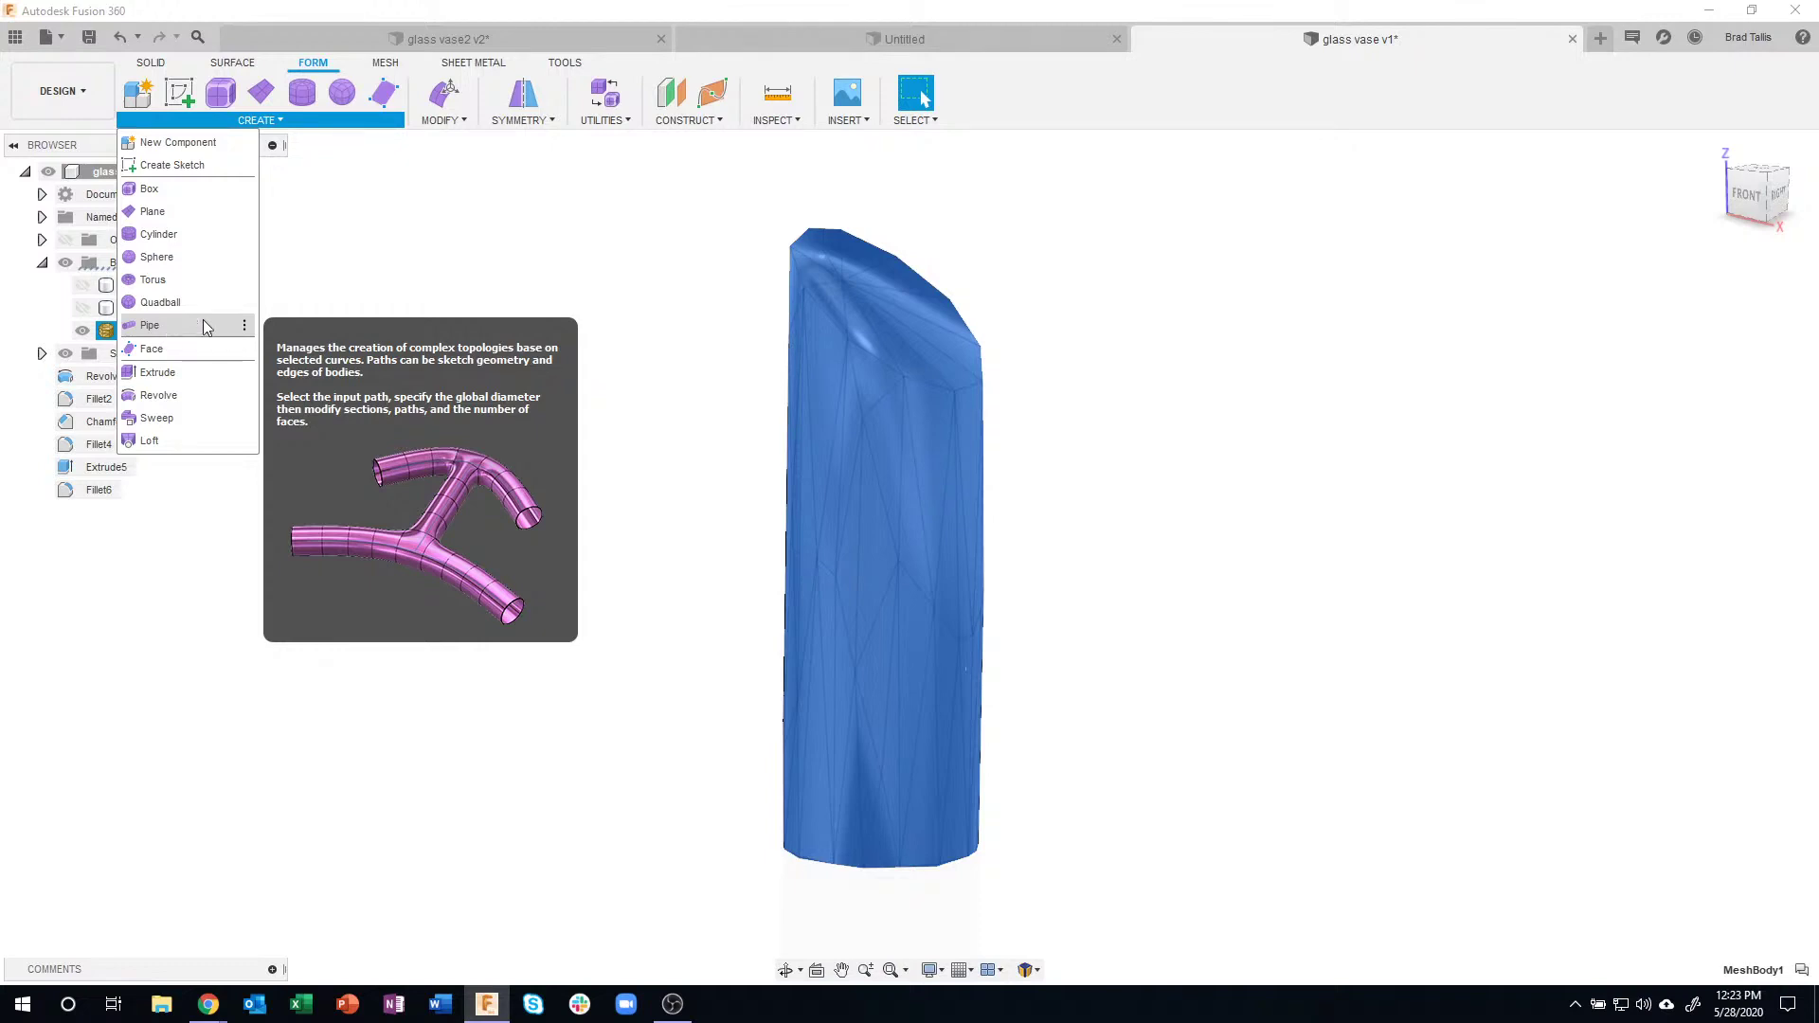
left_click(447, 288)
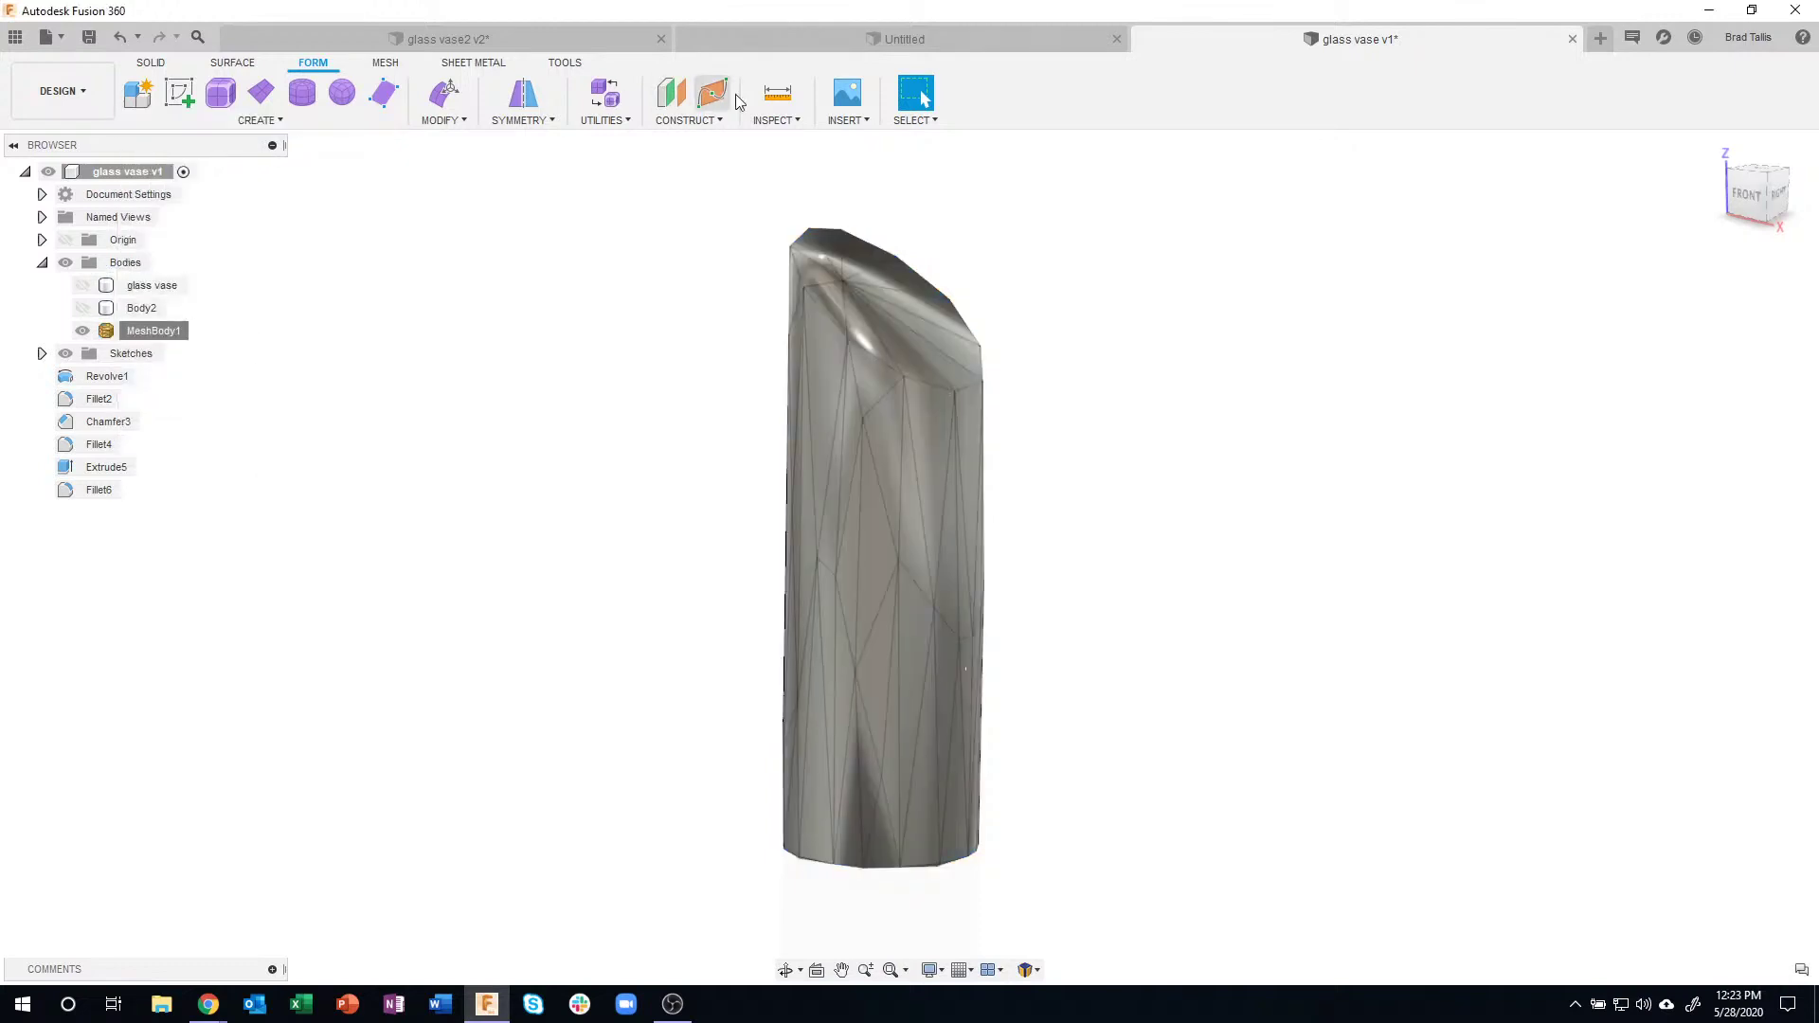
left_click(400, 61)
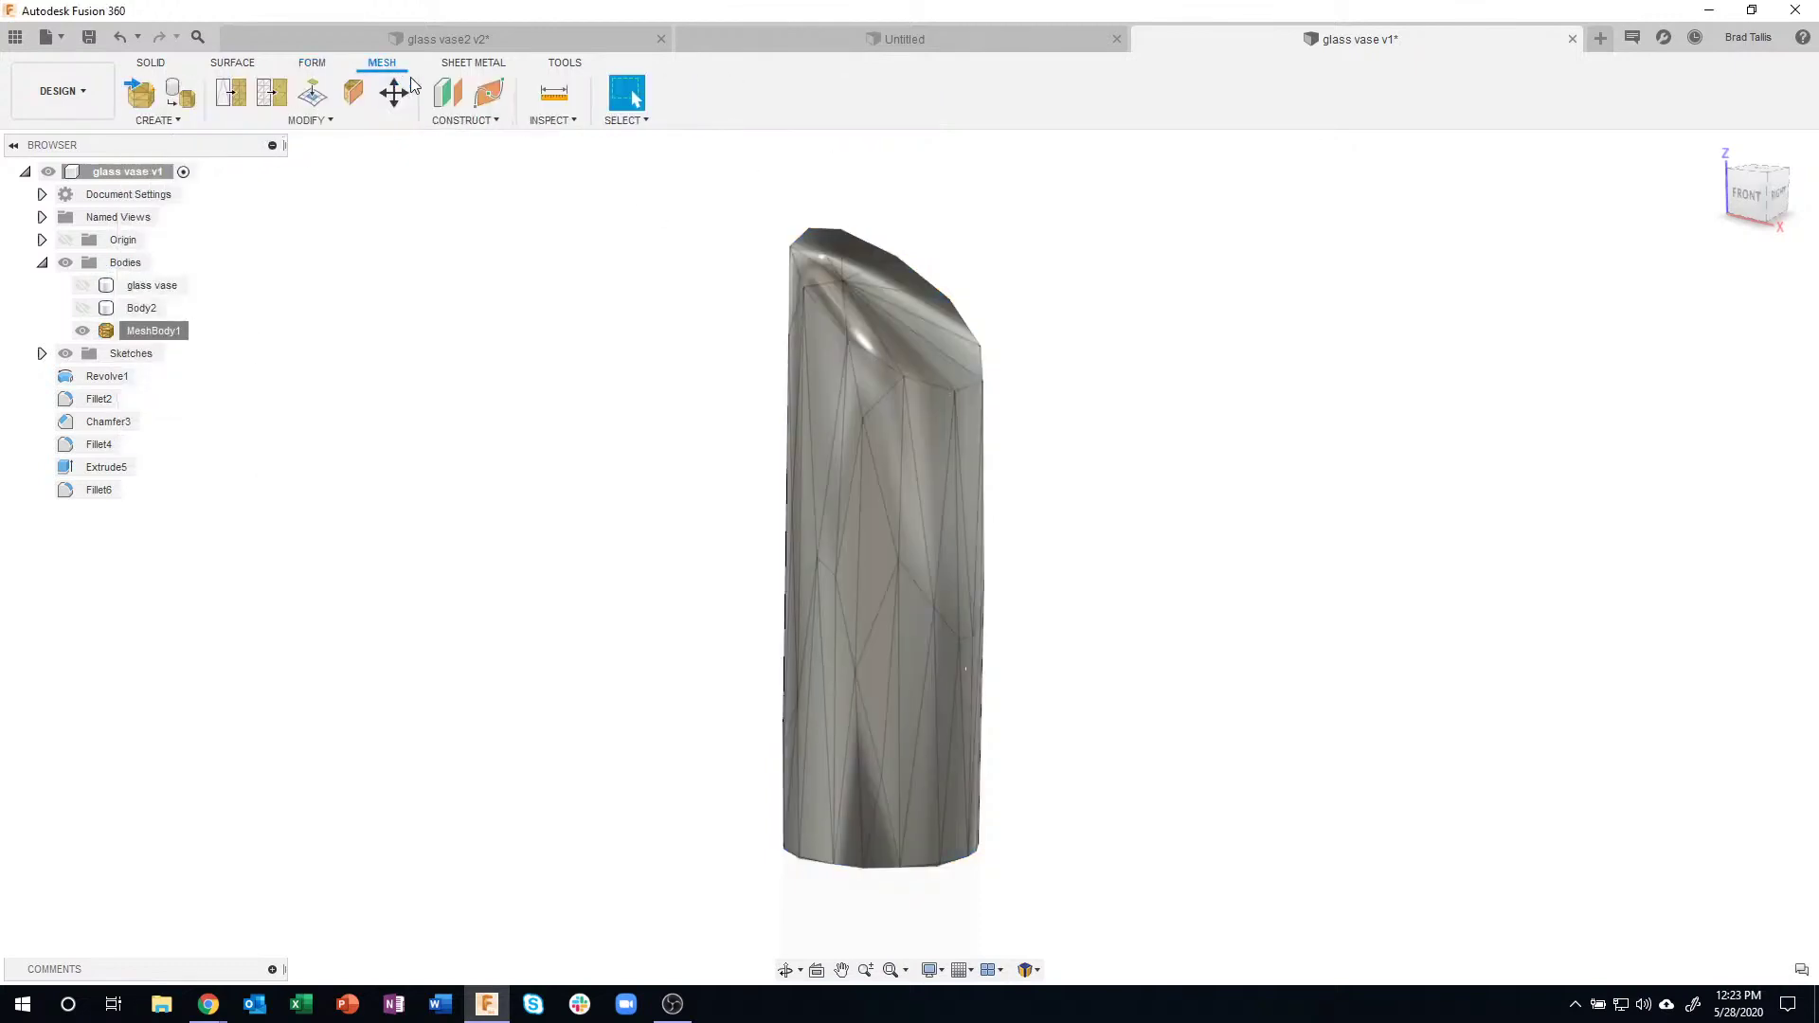
- Convert the reduced mesh body to a BRep as a new body and check its faceted faces
right_click(137, 331)
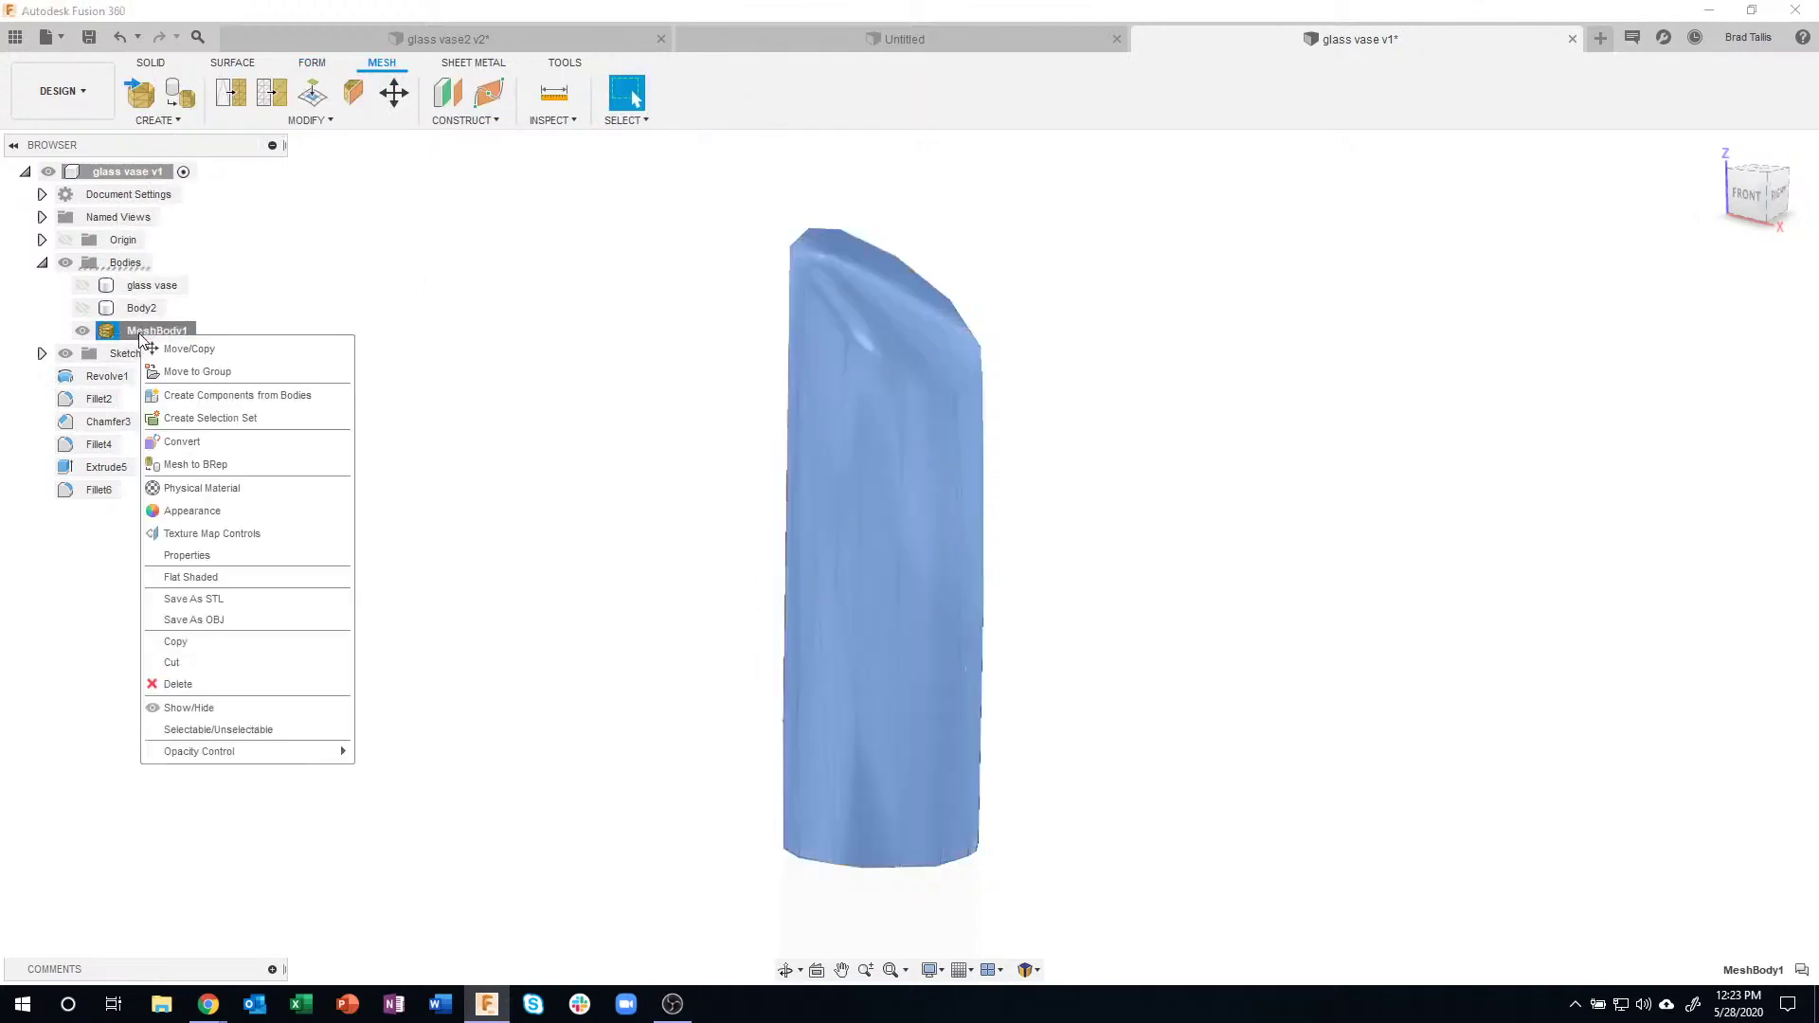
left_click(243, 471)
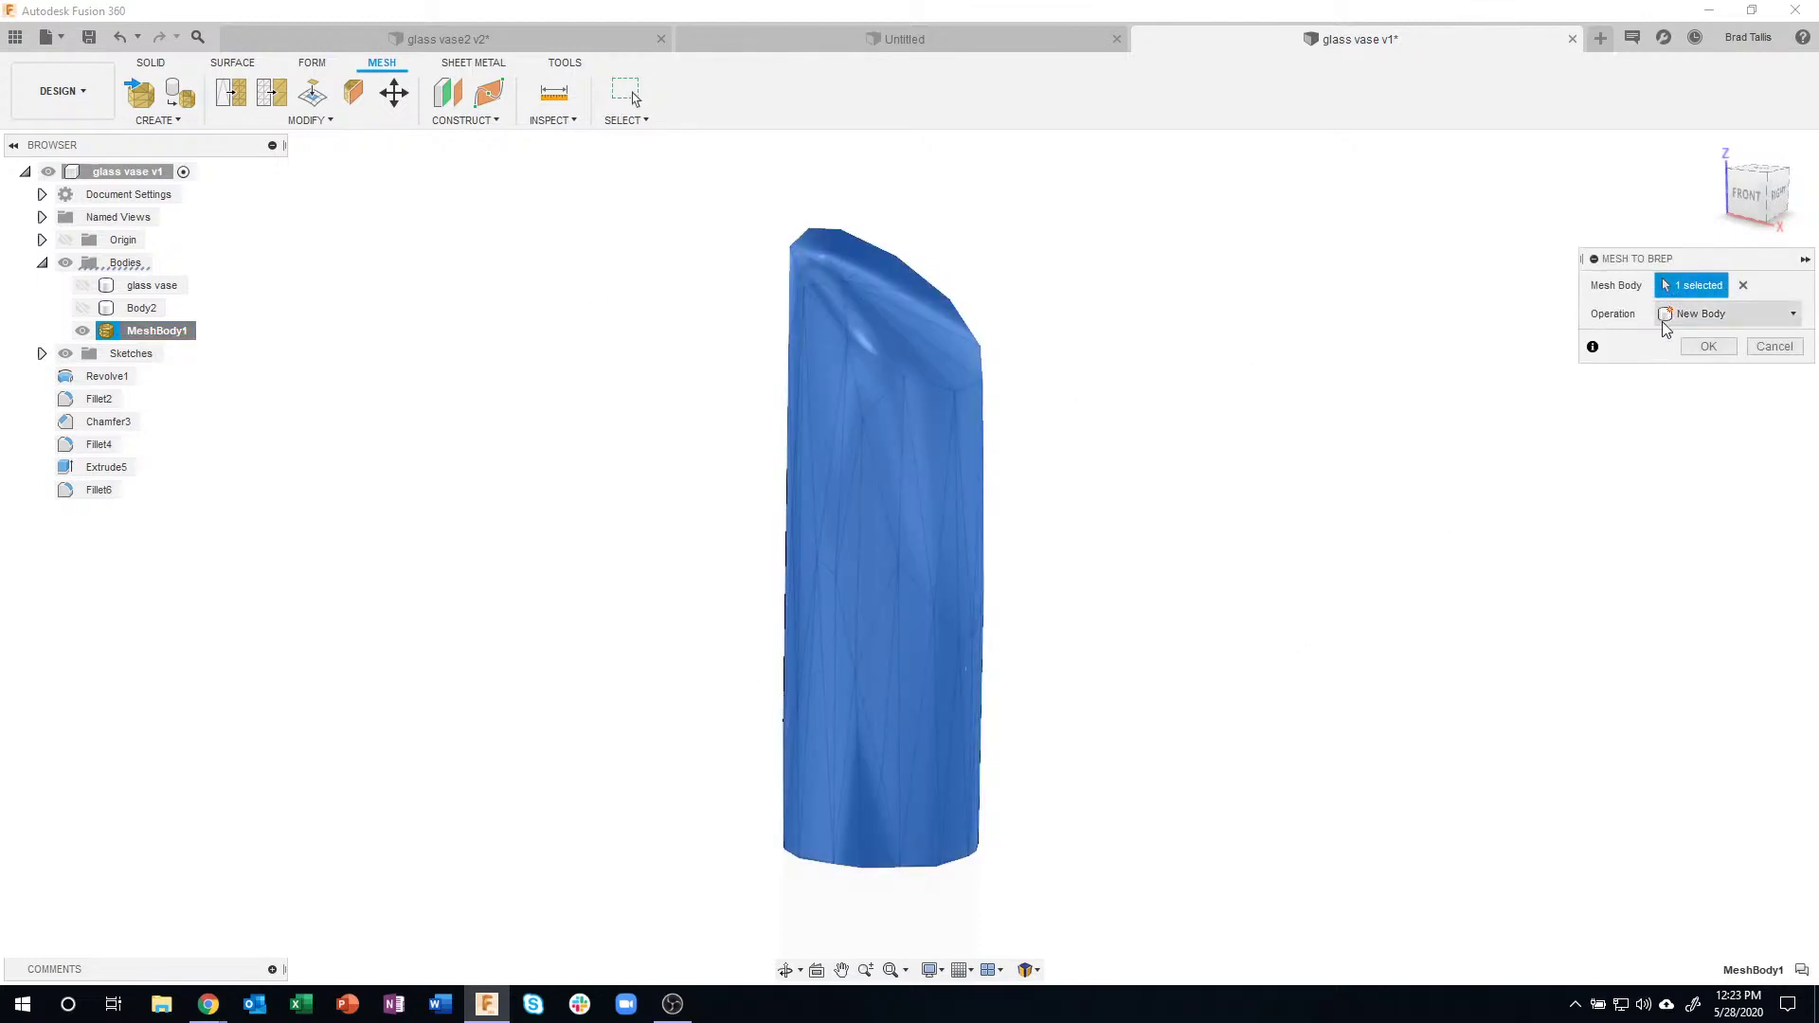
left_click(1706, 349)
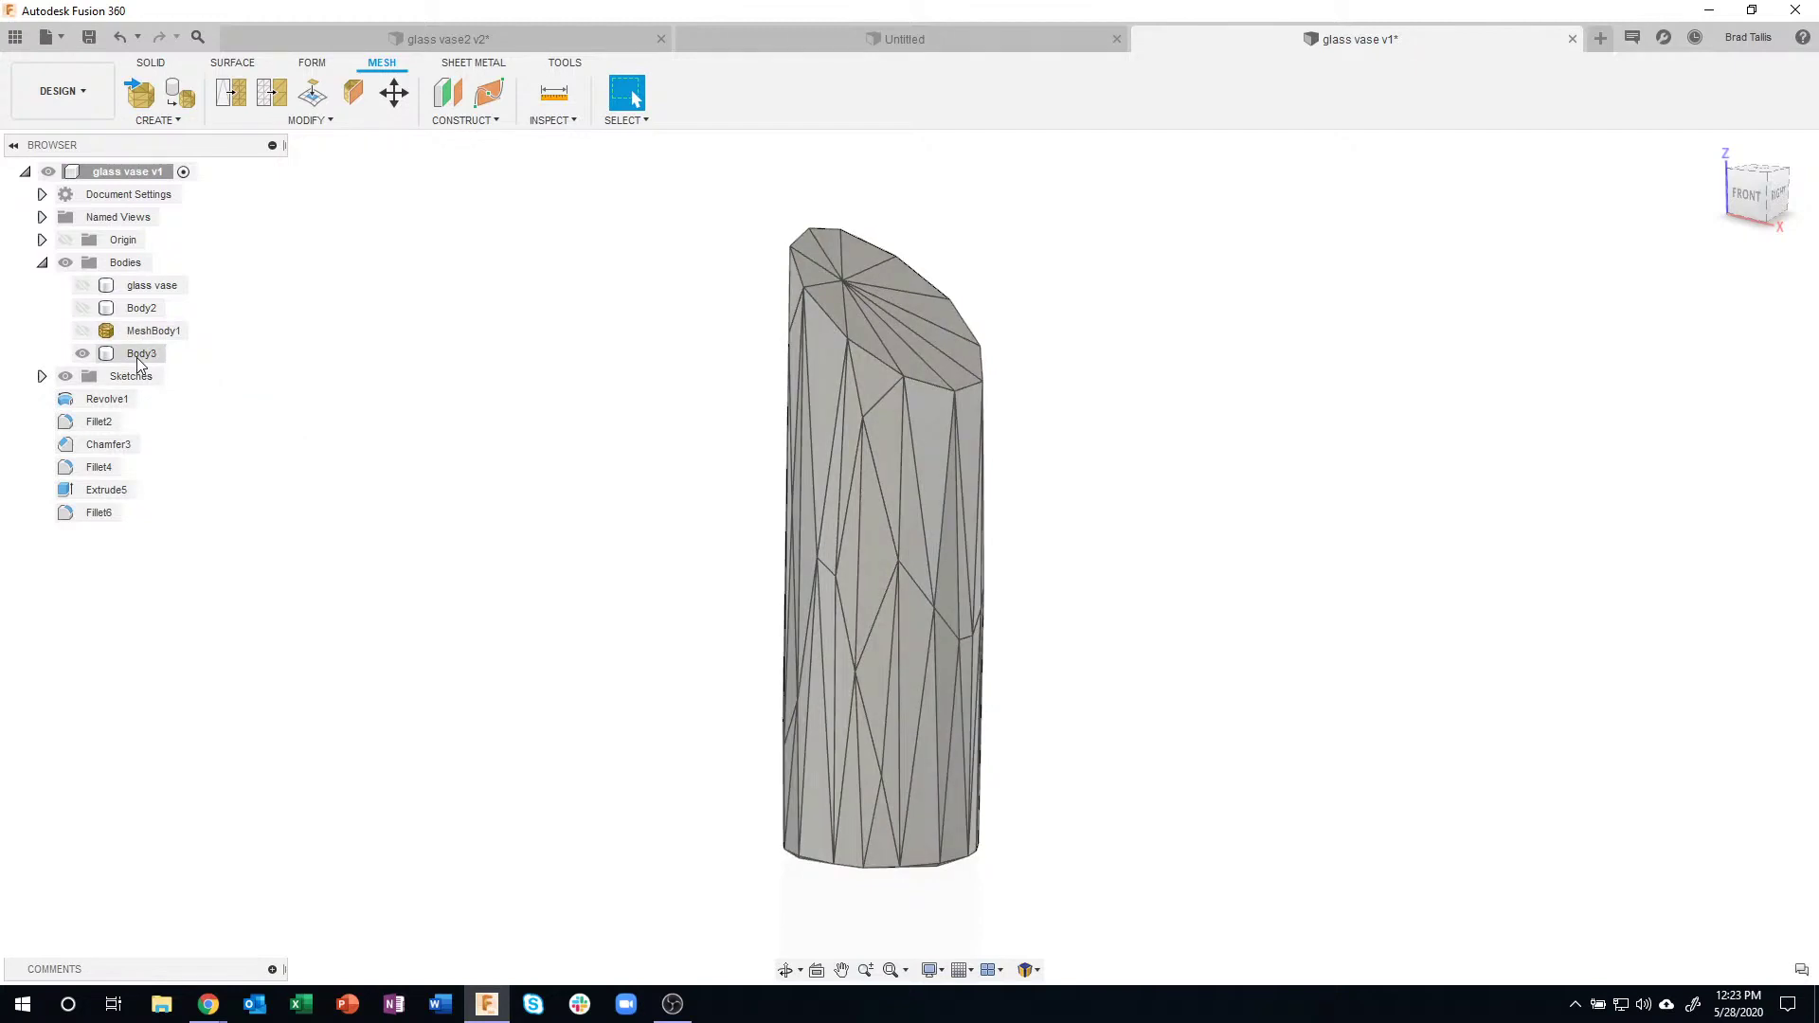
middle_click_drag(1206, 514, 913, 491, "shift")
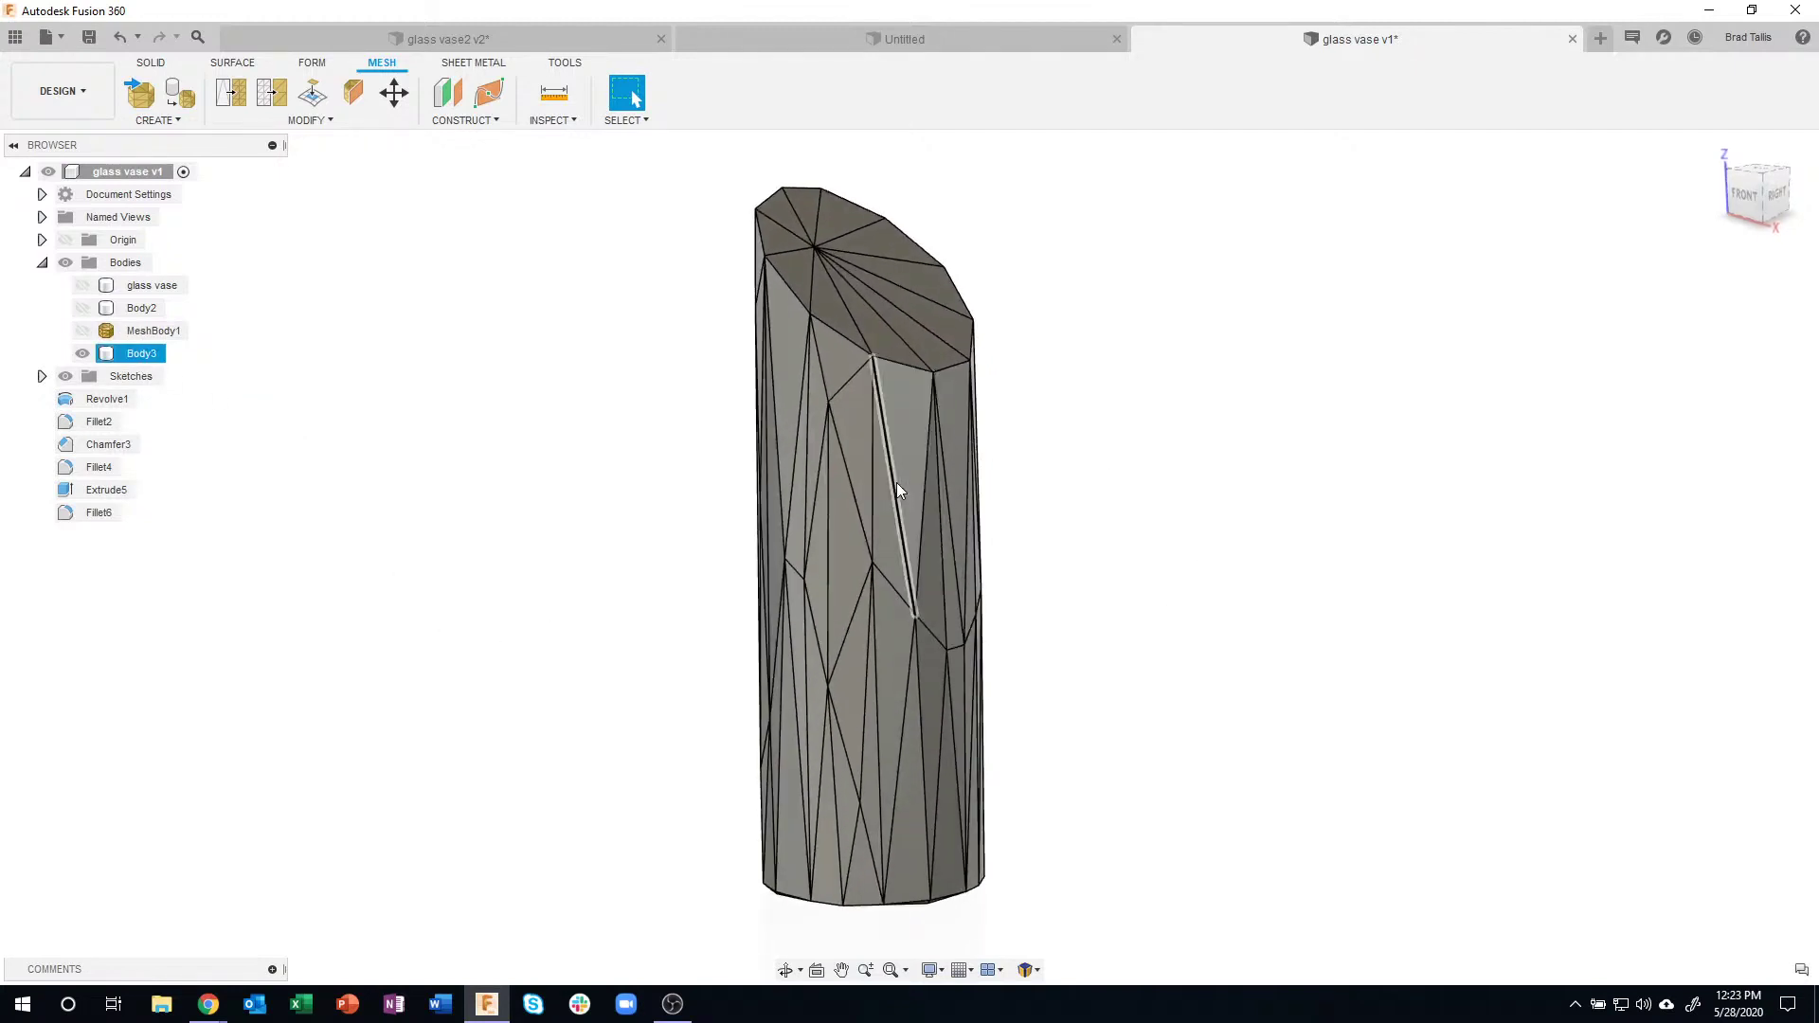
left_click(1165, 491)
middle_click_drag(1165, 491, 114, 365, "shift")
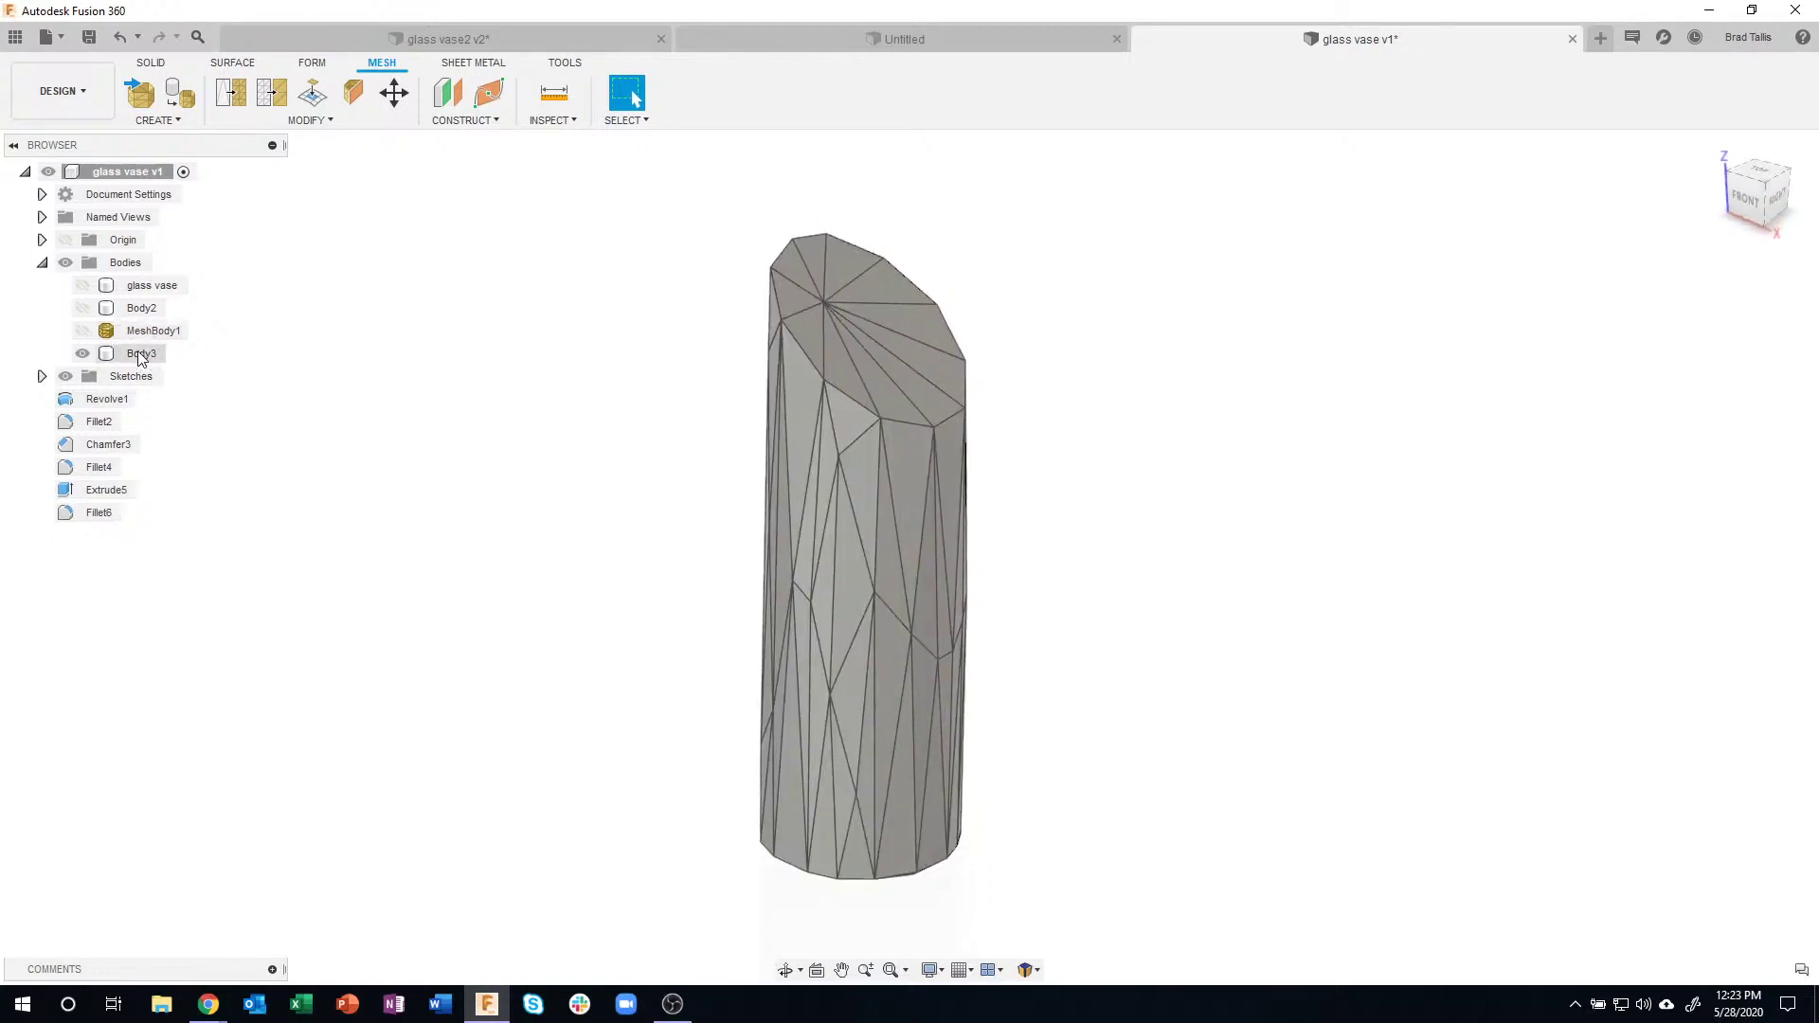
- Inspect the converted body's interior with a section analysis from a side face, offset about -1.122 in, and discard the section
left_click(552, 121)
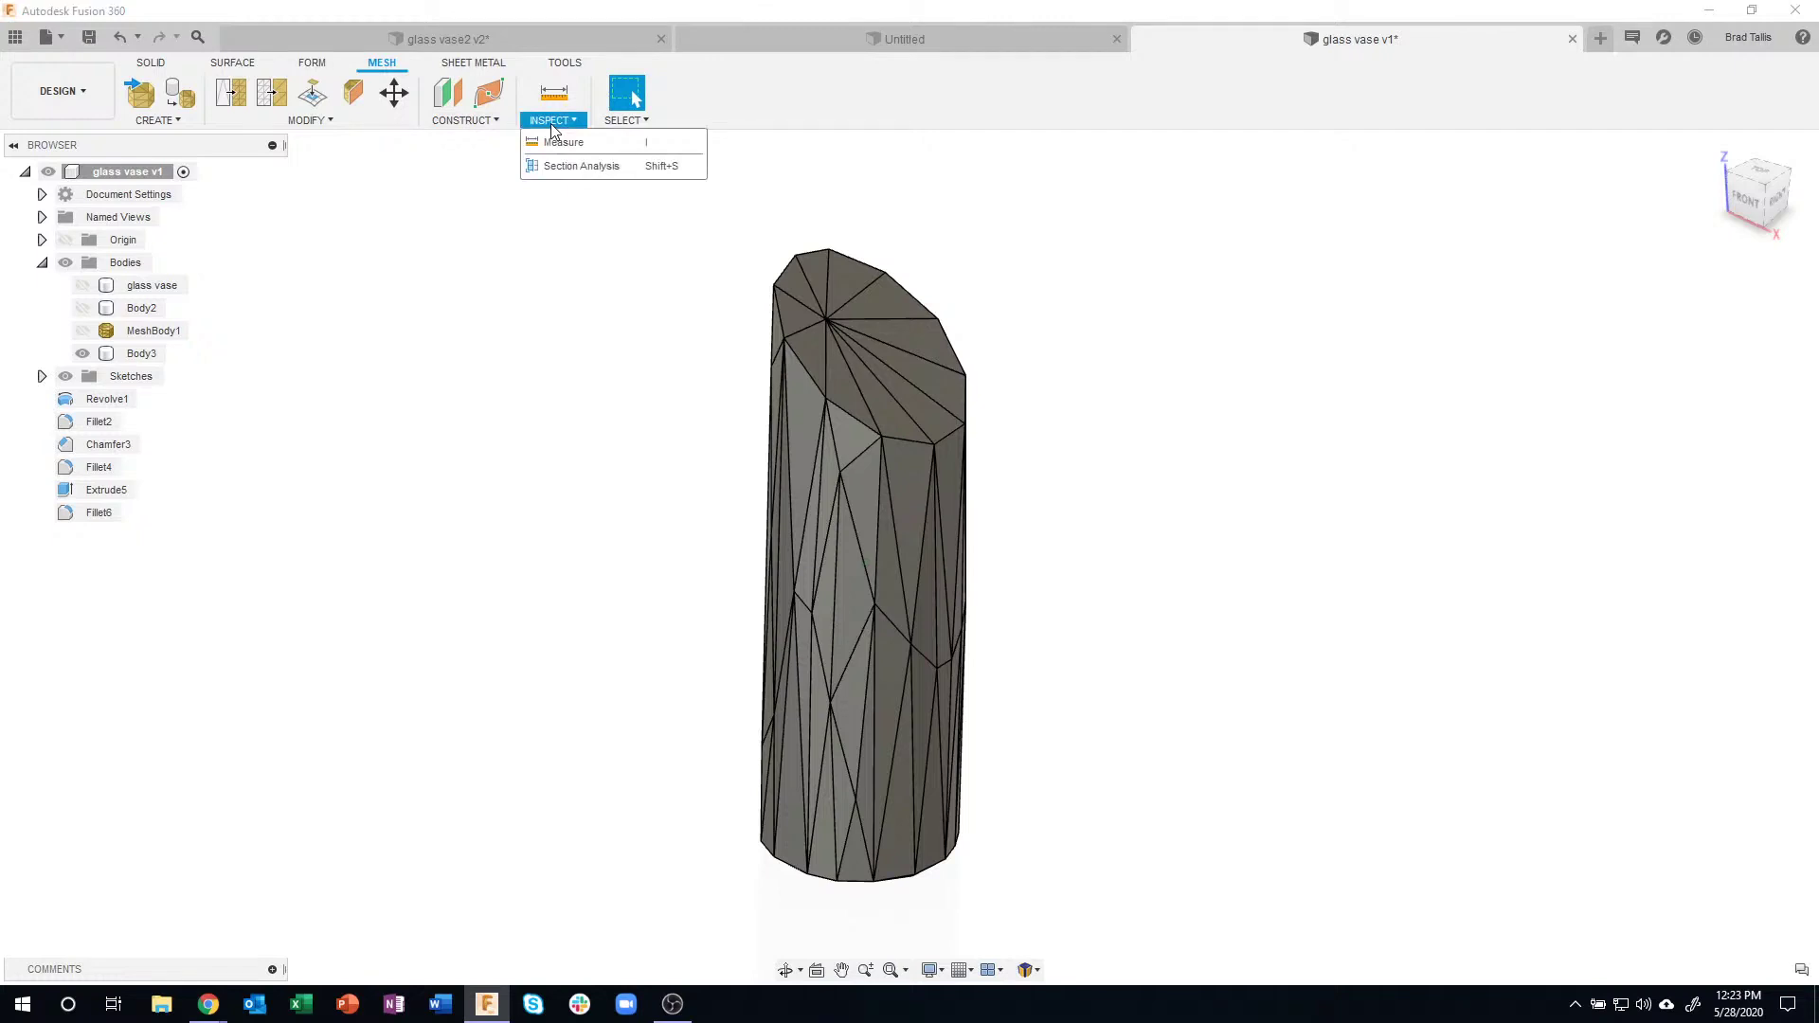
left_click(564, 166)
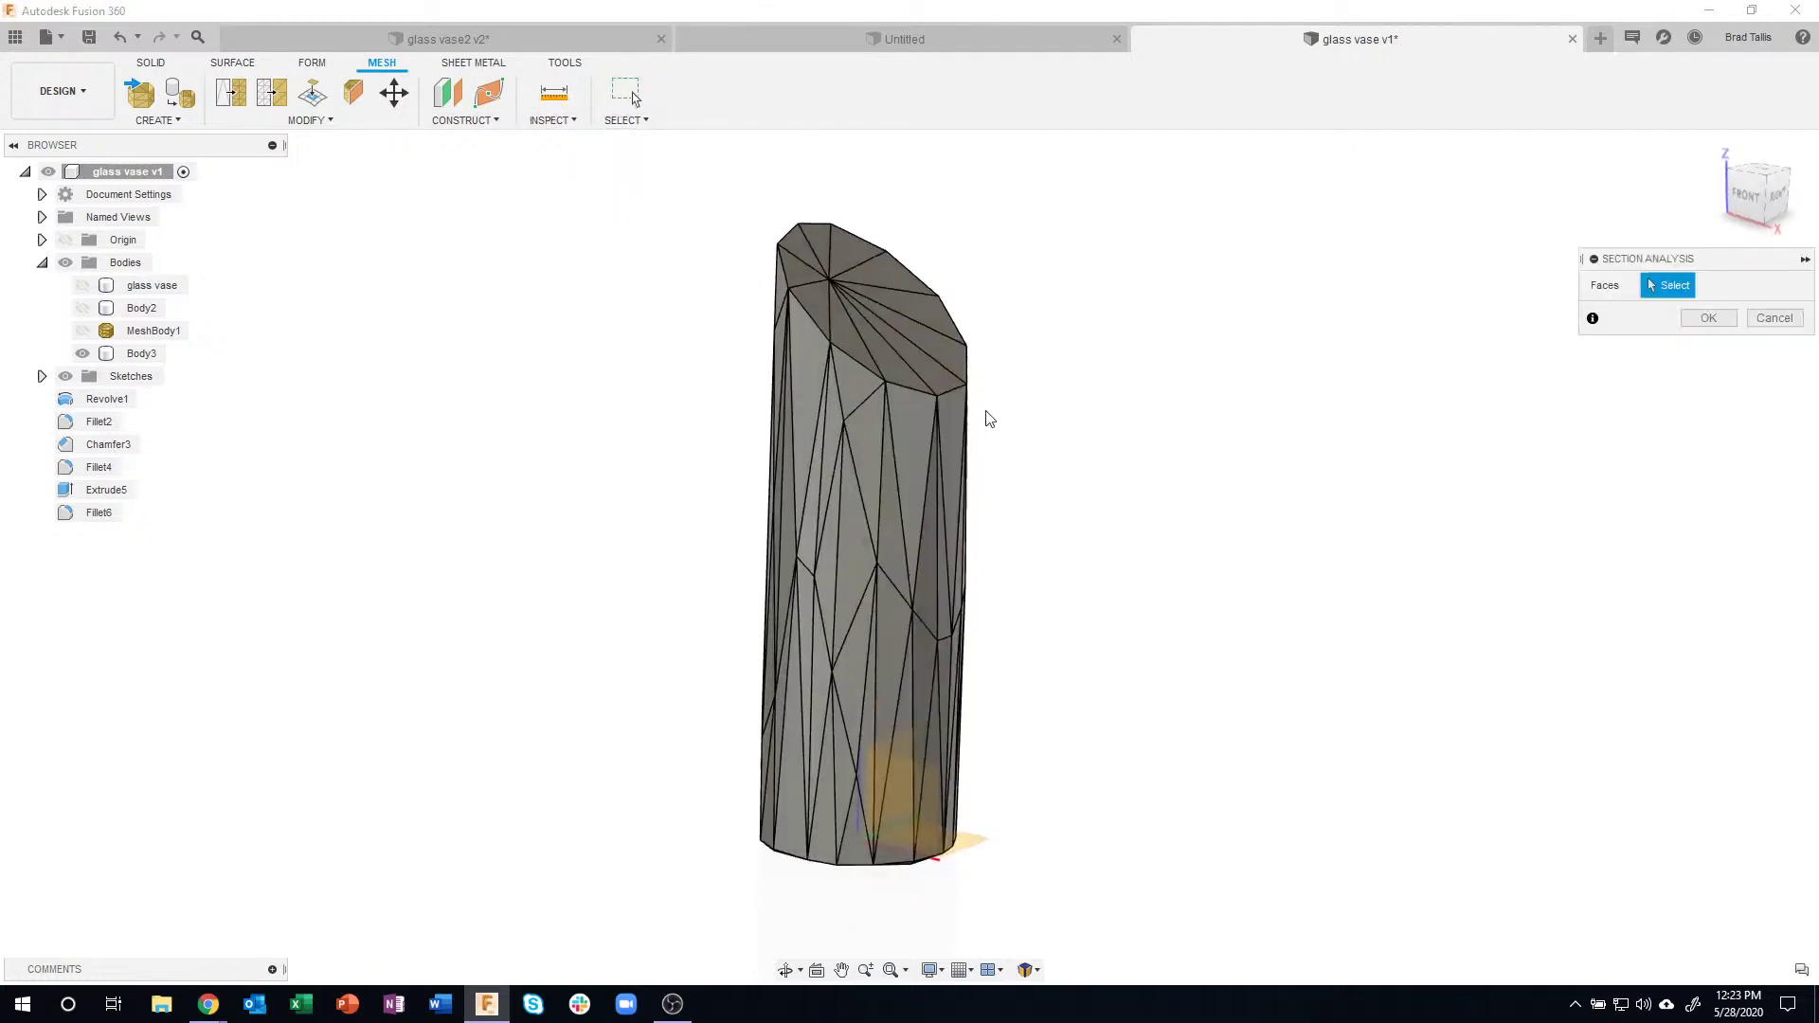
left_click(888, 457)
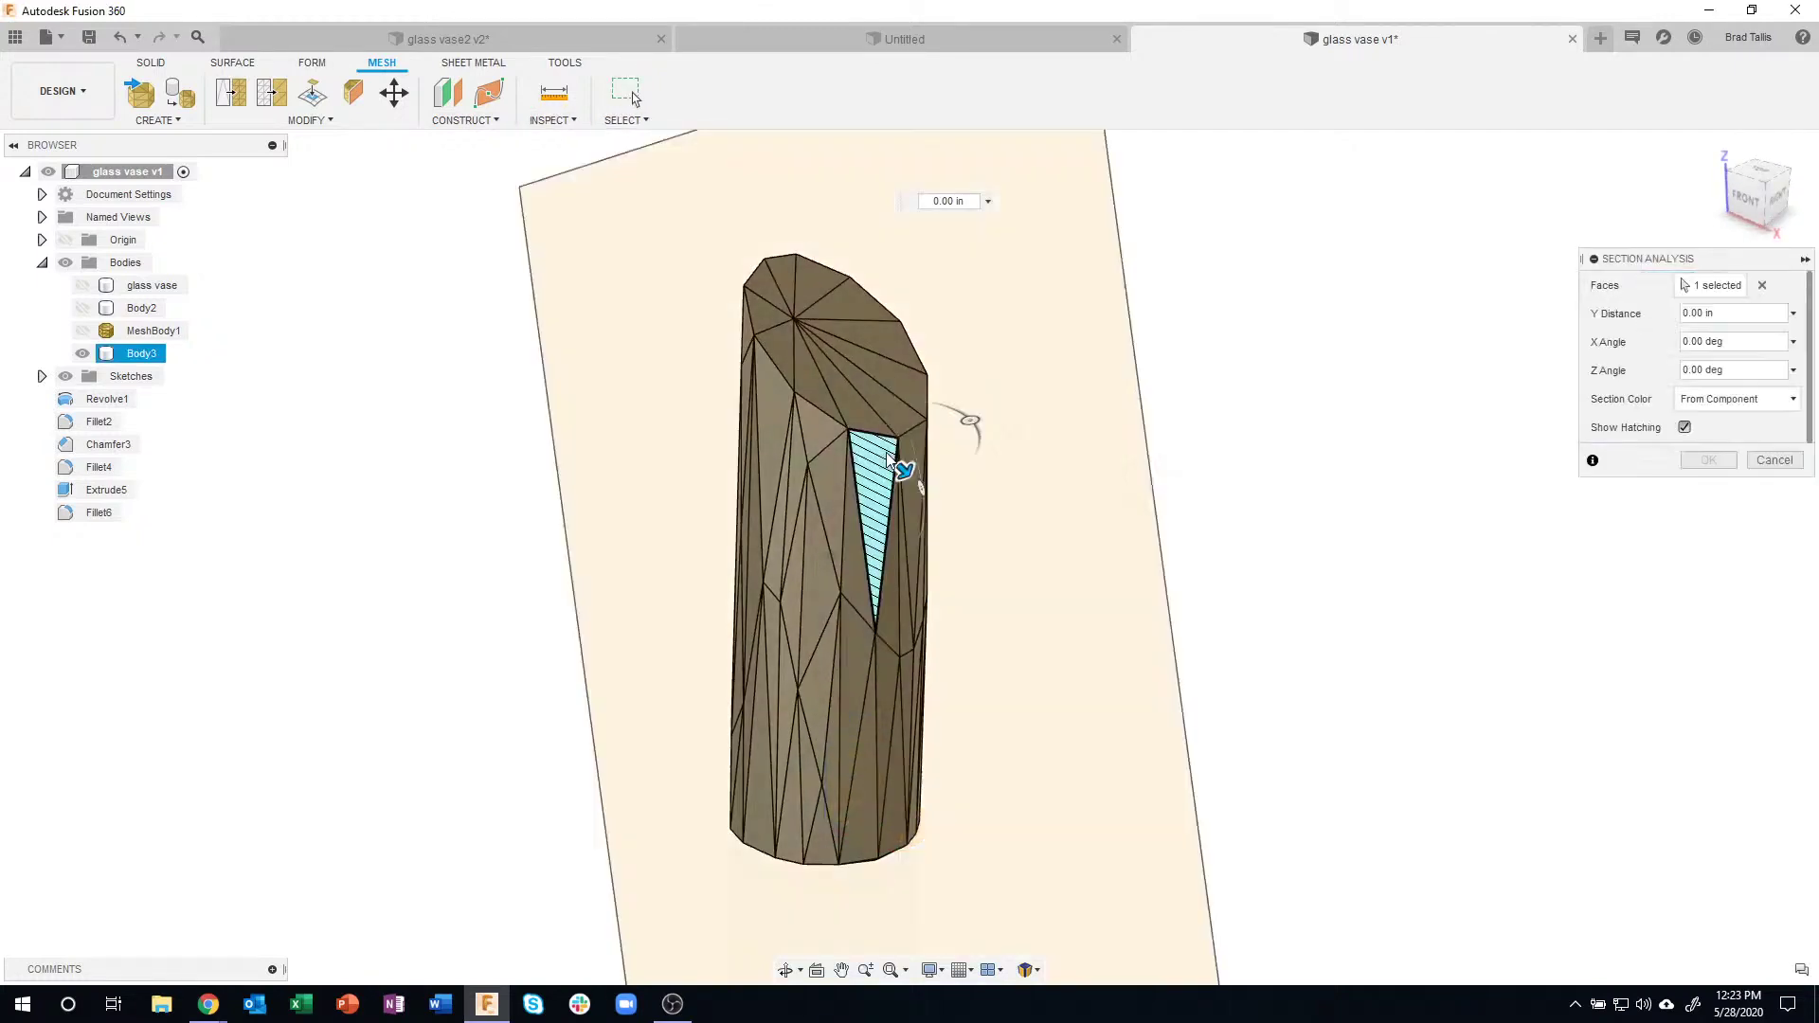
mouse_move(885, 452)
left_mouse_down()
mouse_move(905, 485)
mouse_move(867, 336)
left_mouse_up()
middle_click_drag(834, 662, 862, 595, "shift")
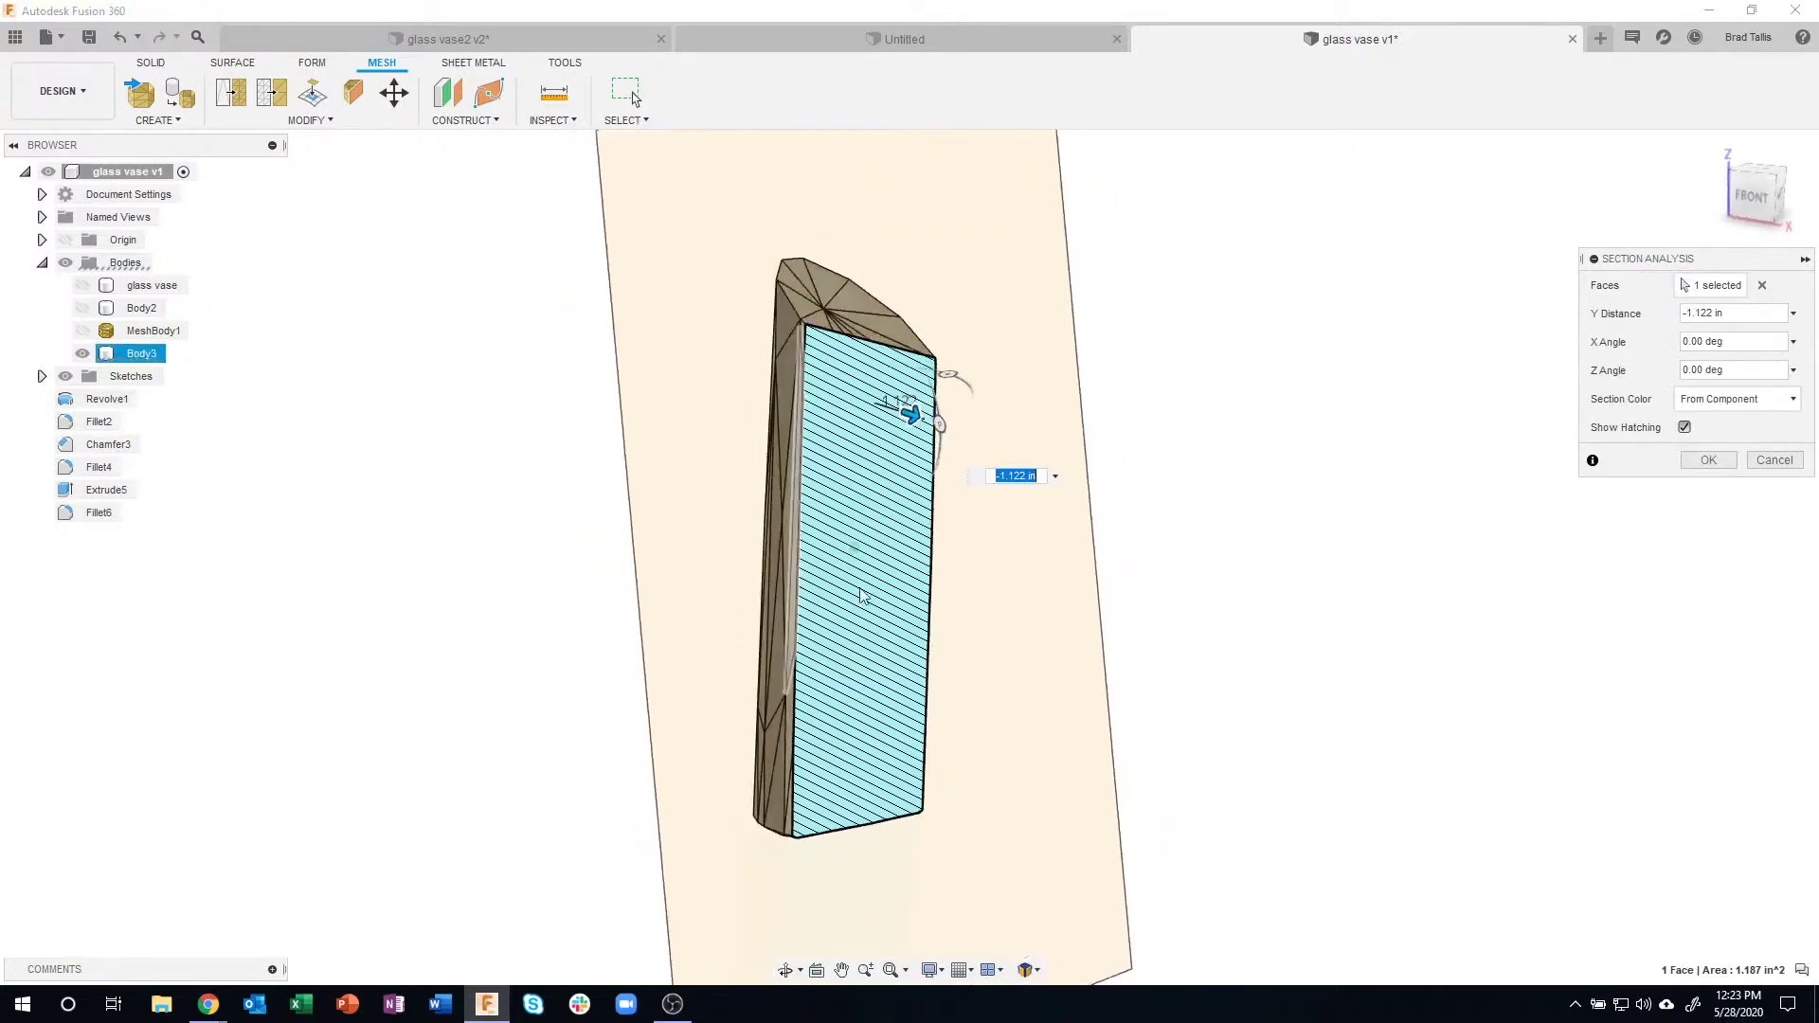
left_click(1764, 462)
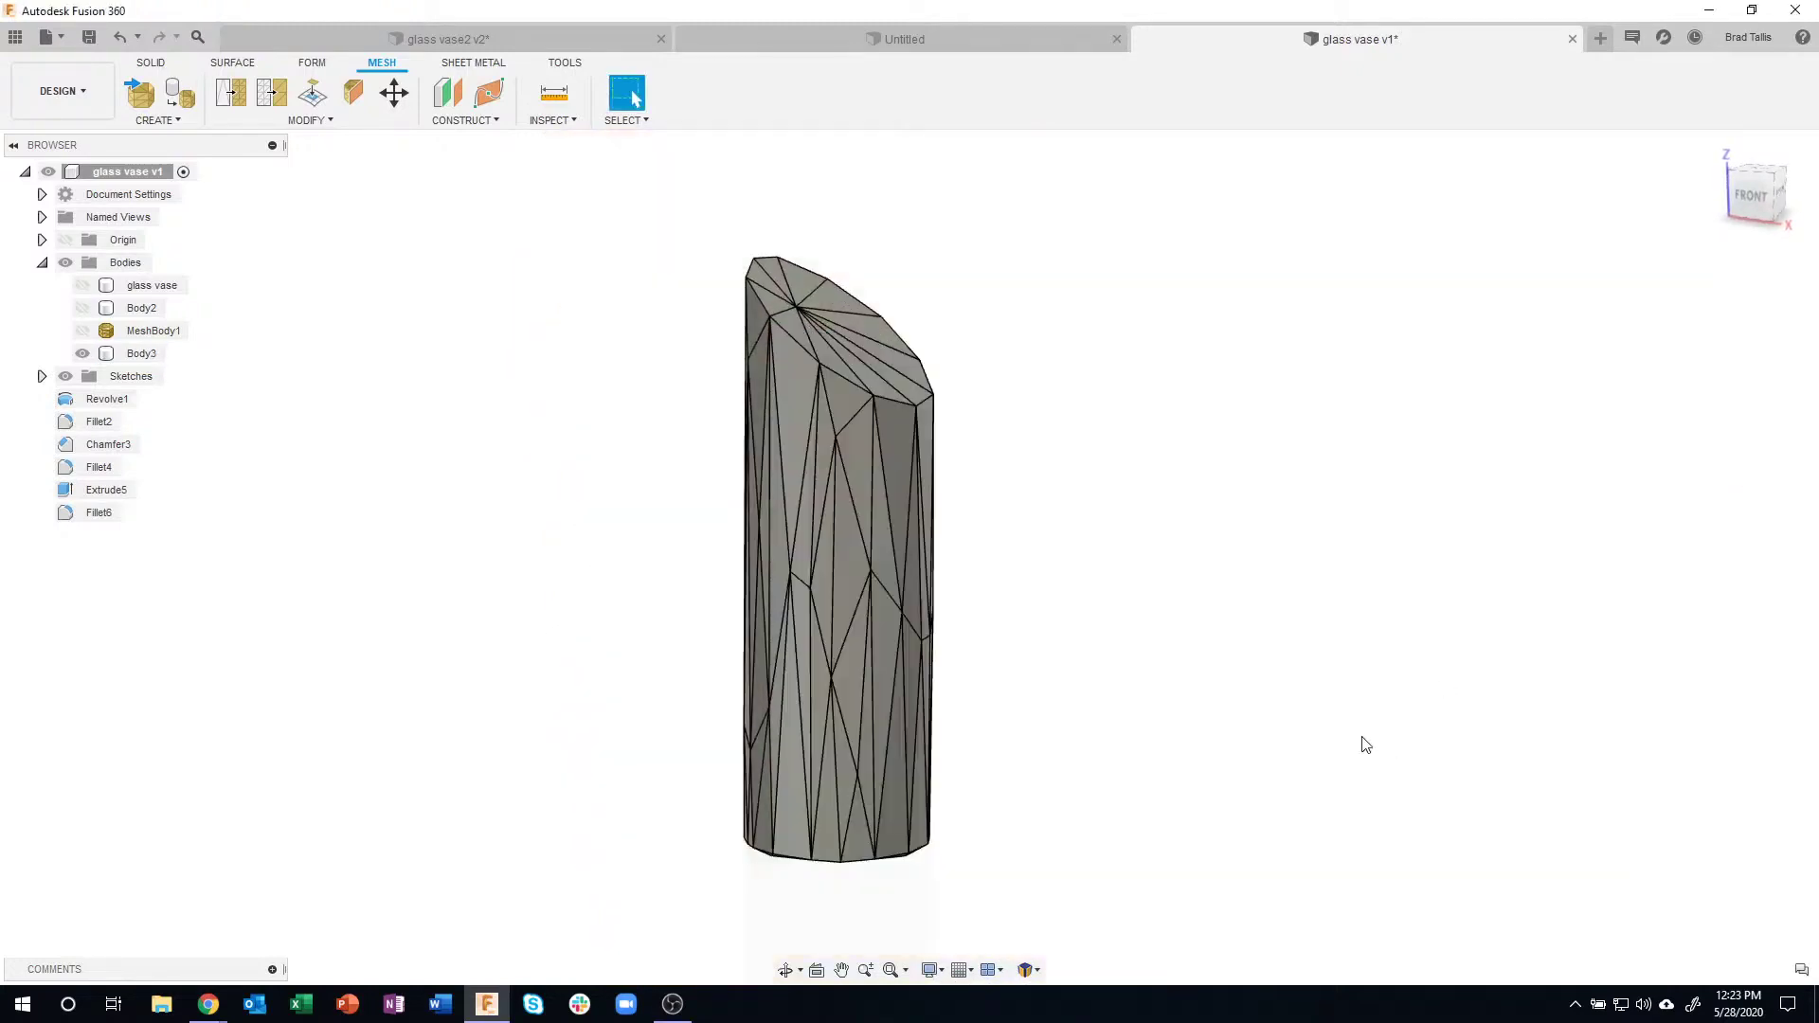
middle_click_drag(1364, 744, 599, 546, "shift")
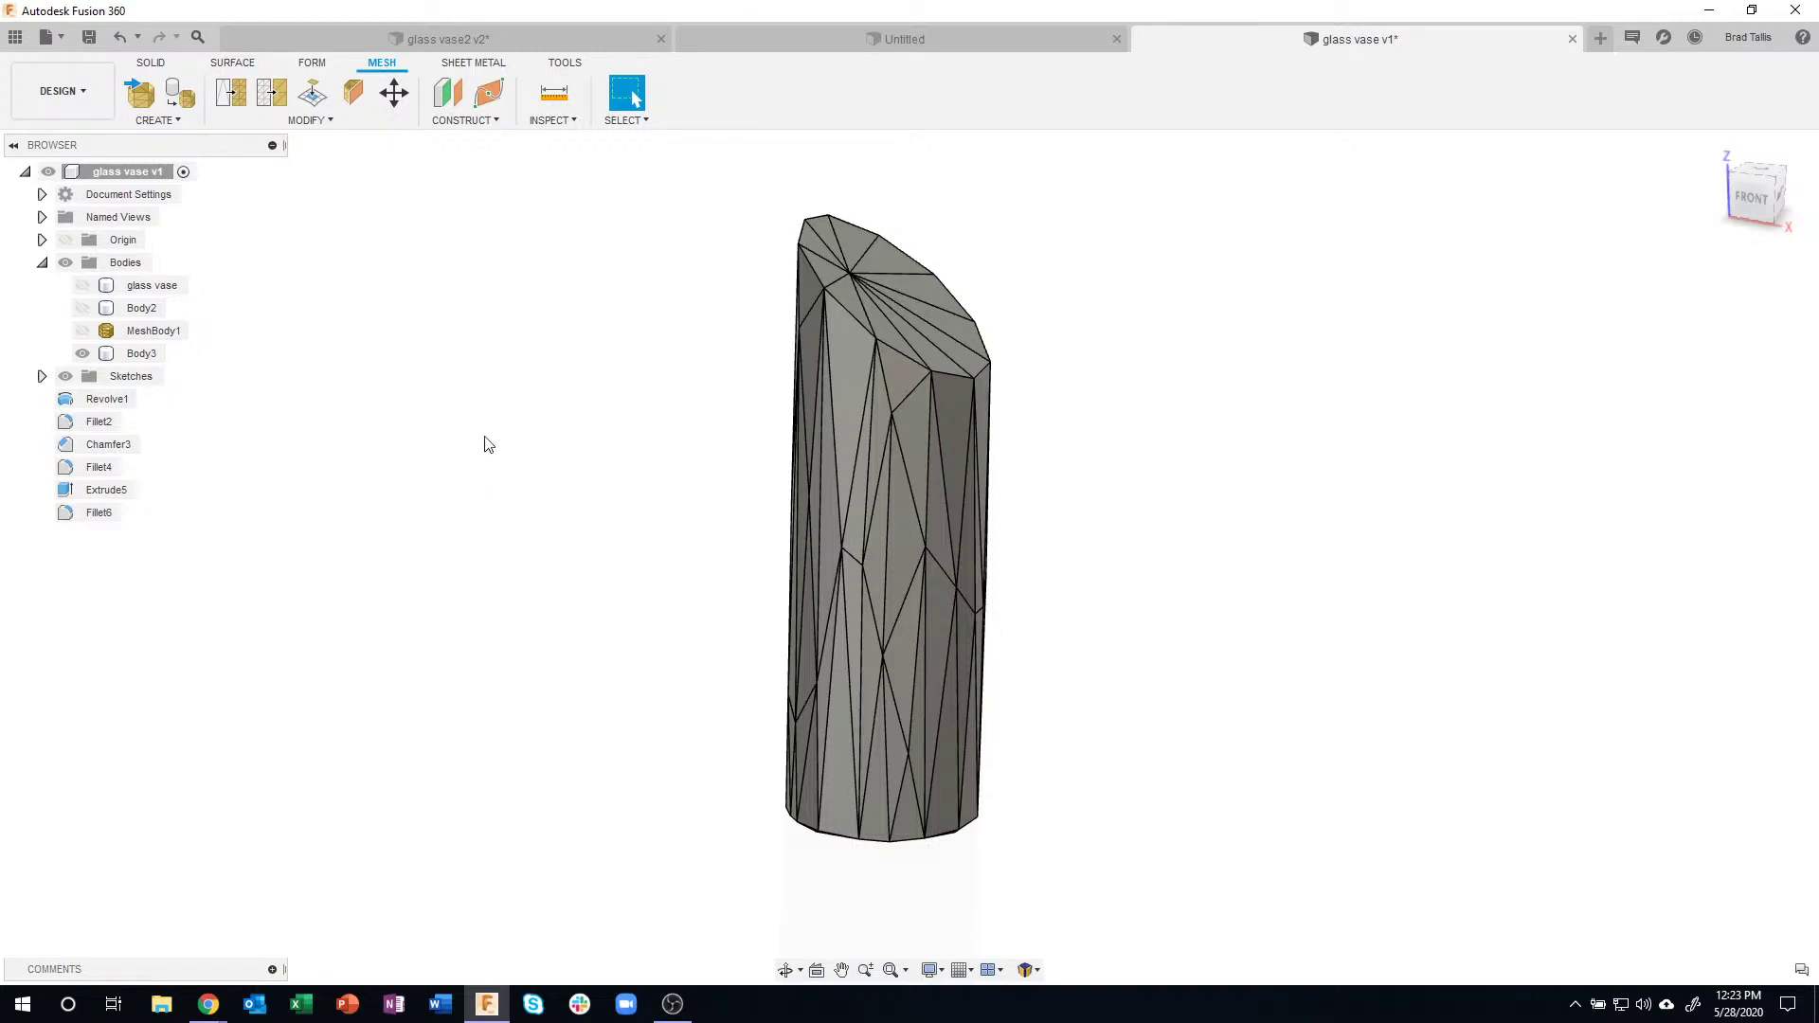
left_click(313, 62)
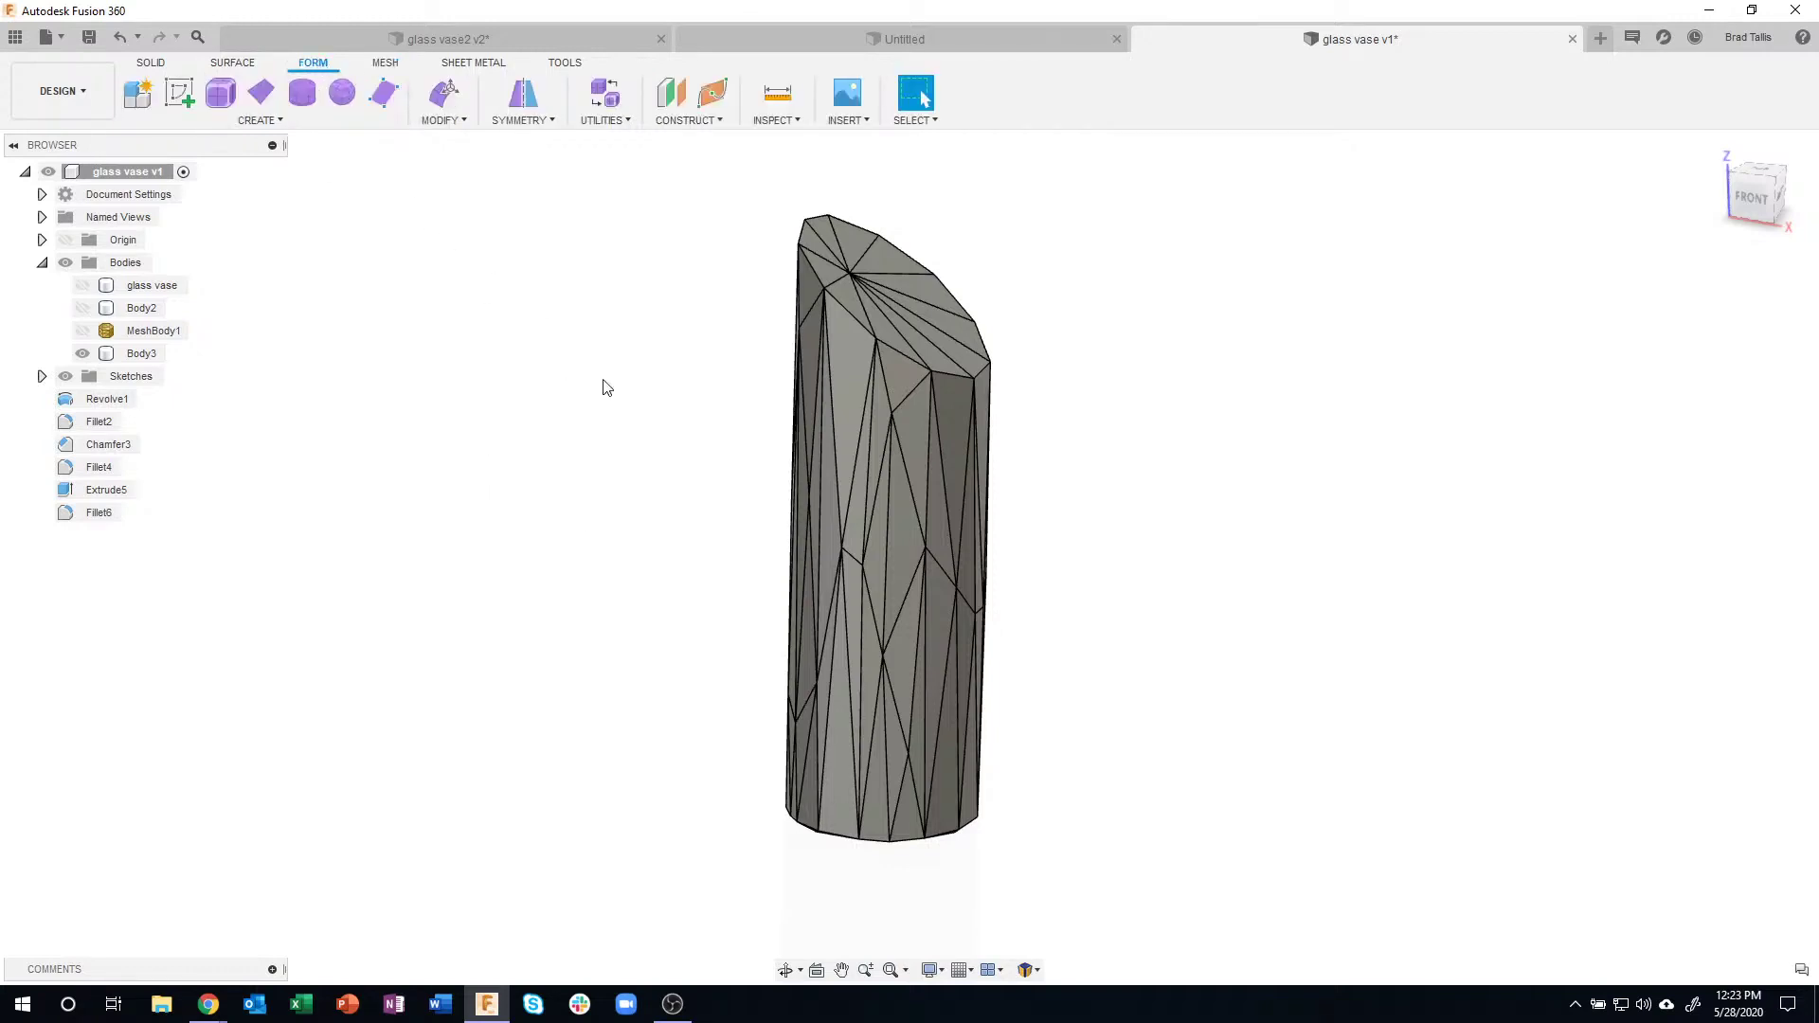
middle_click_drag(601, 385, 487, 345, "shift")
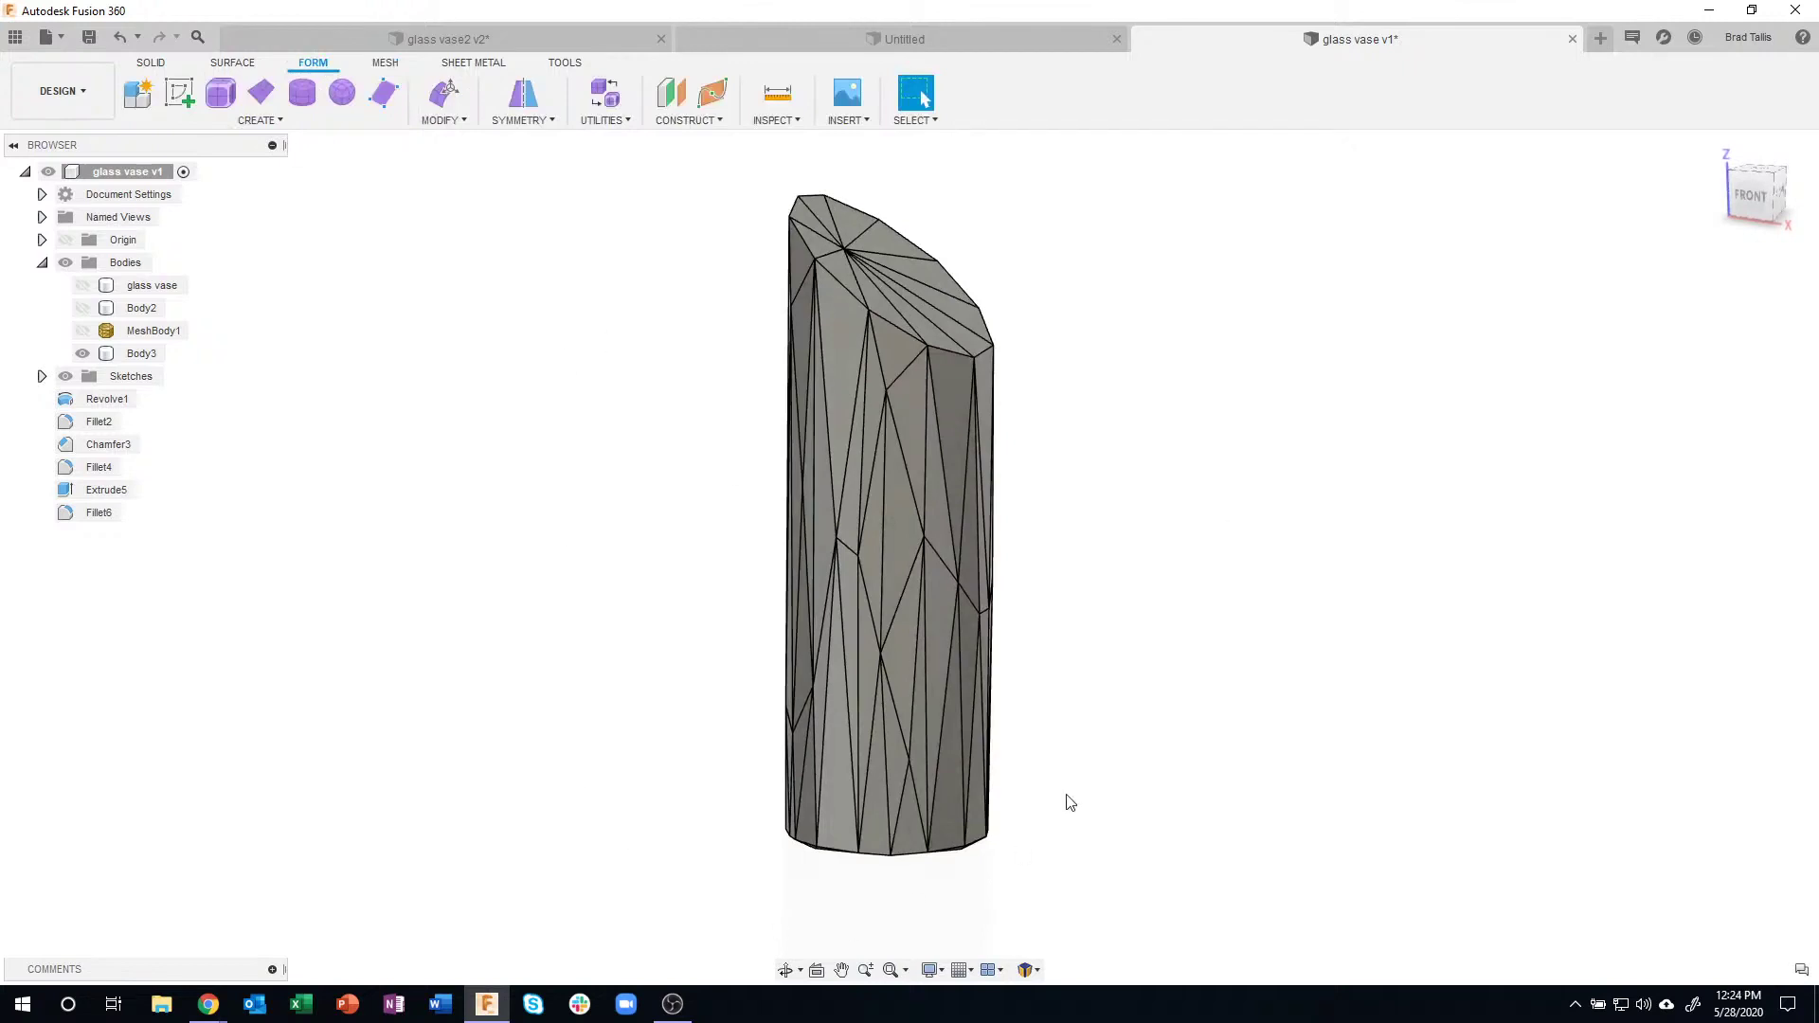
middle_click_drag(1068, 800, 711, 565, "shift")
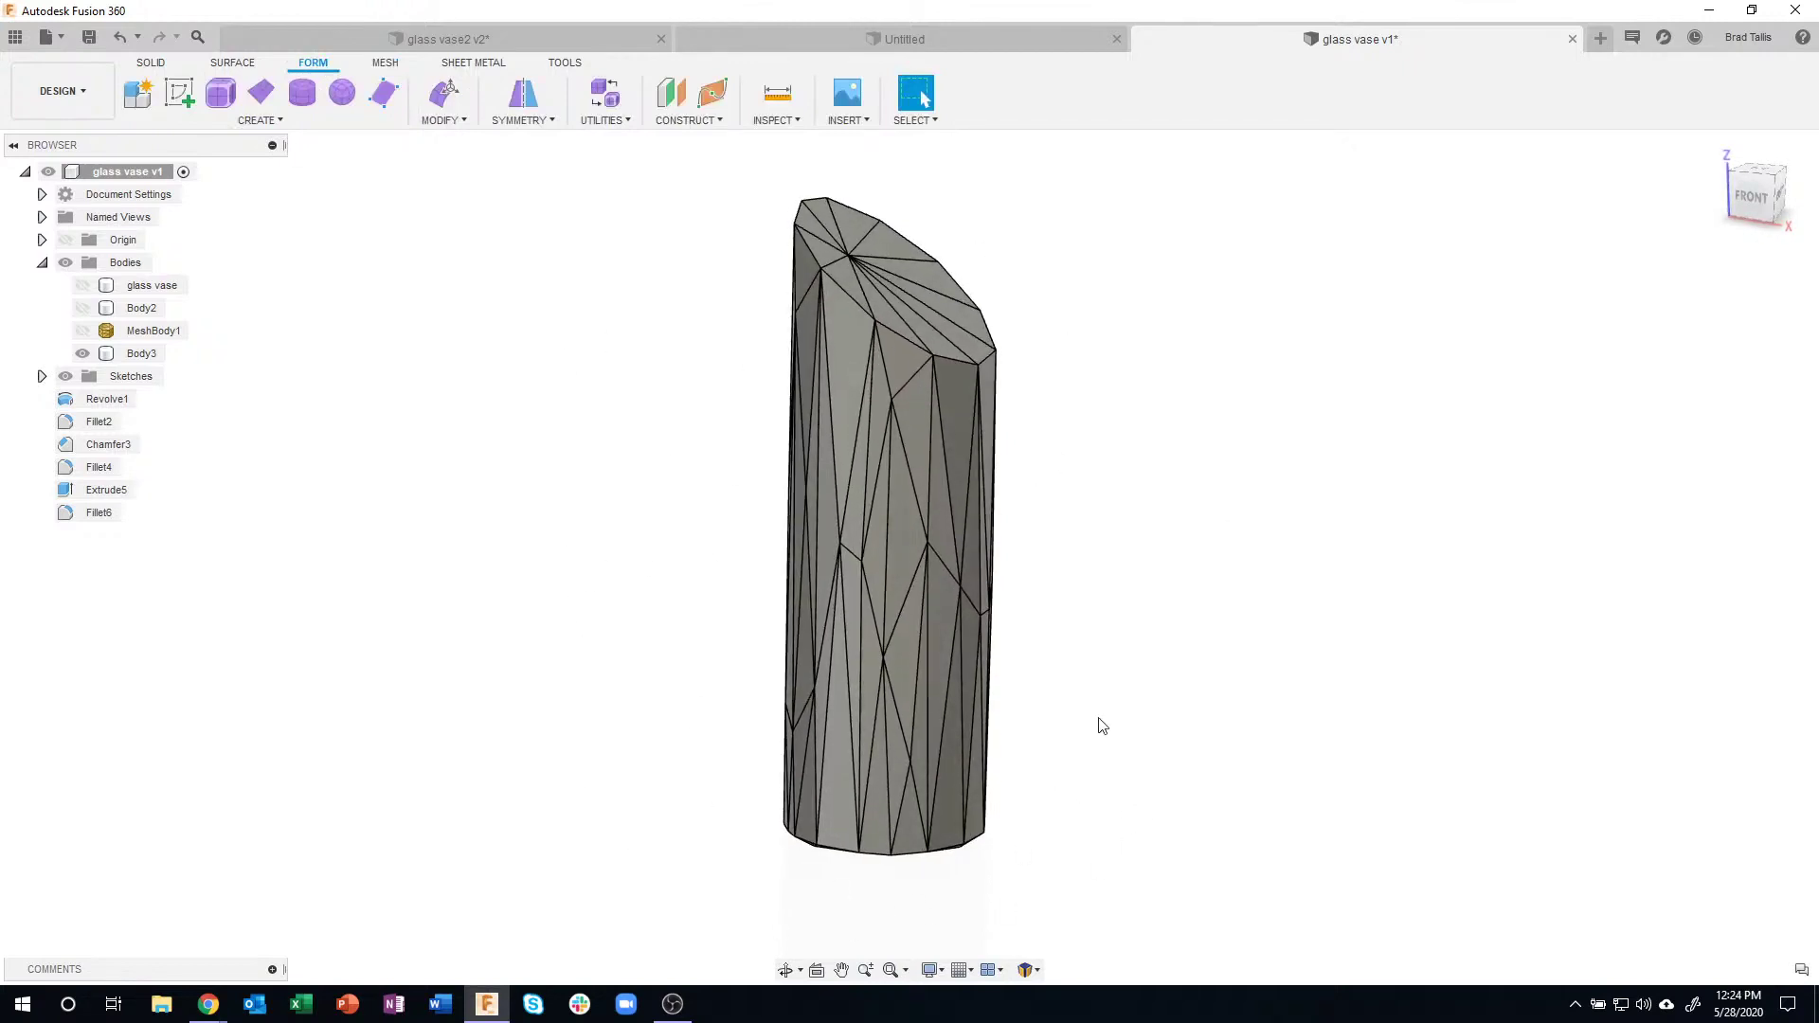
left_click(224, 120)
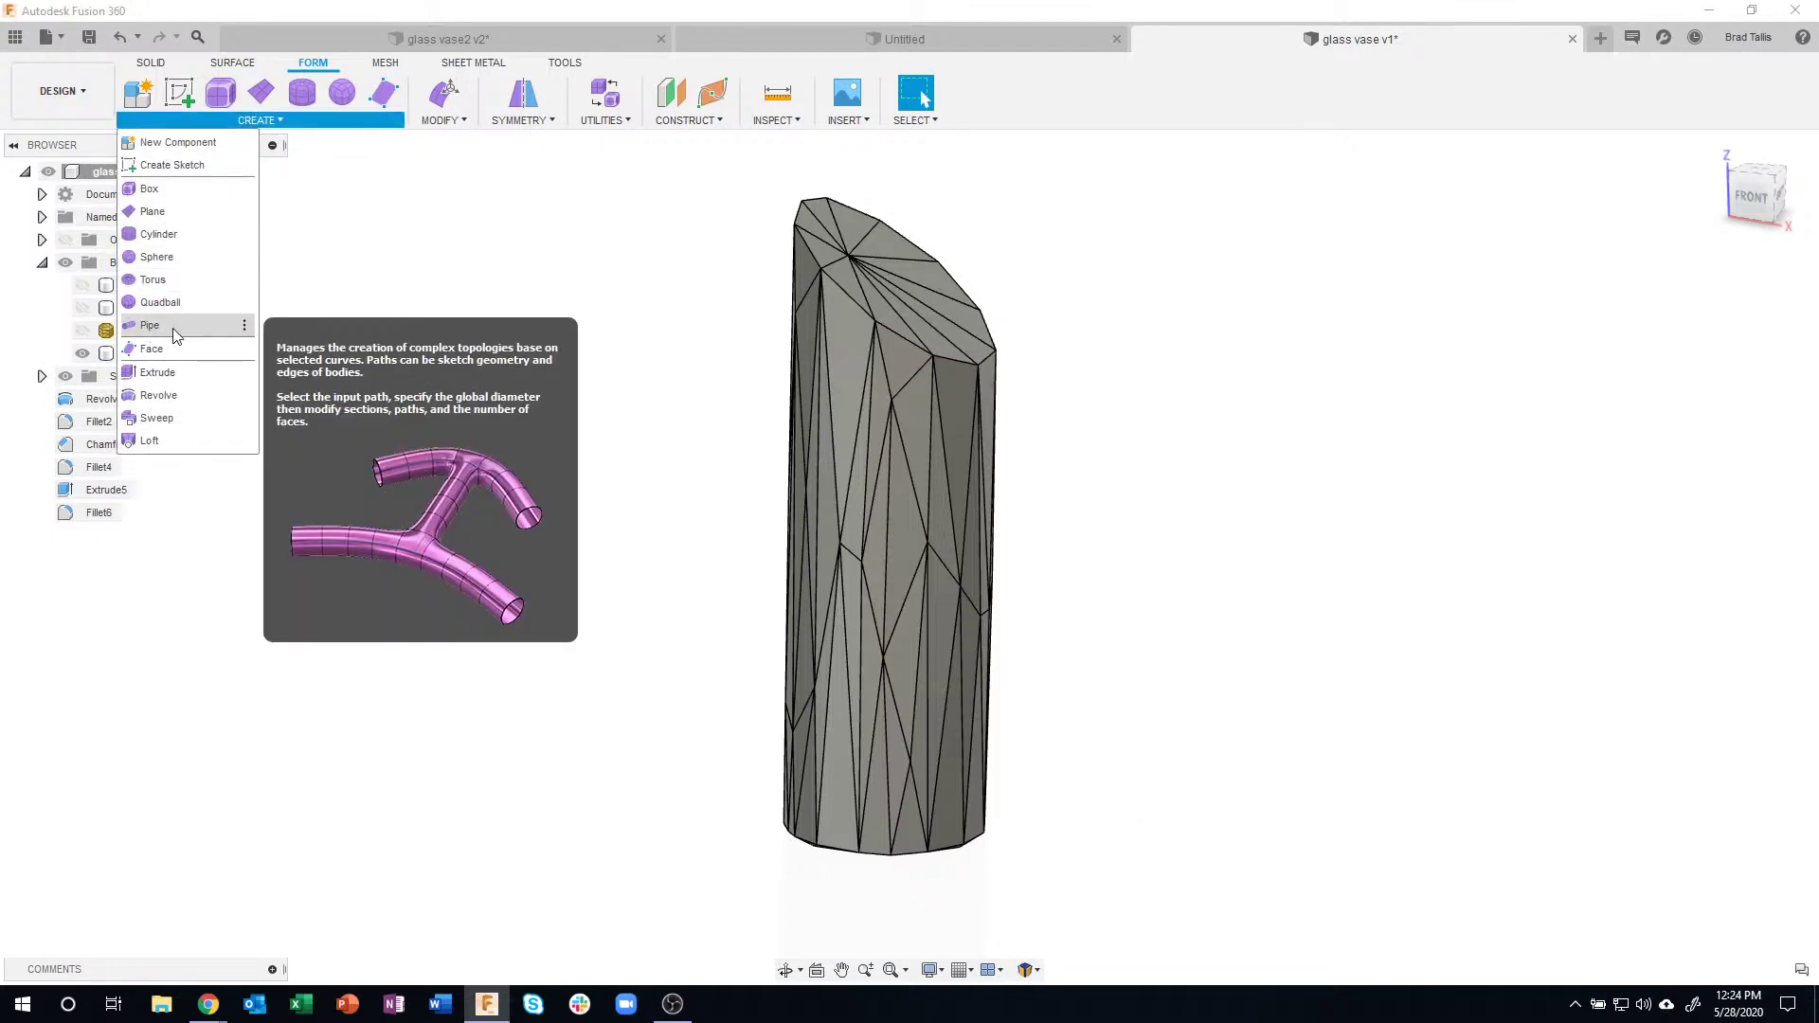
left_click(1192, 396)
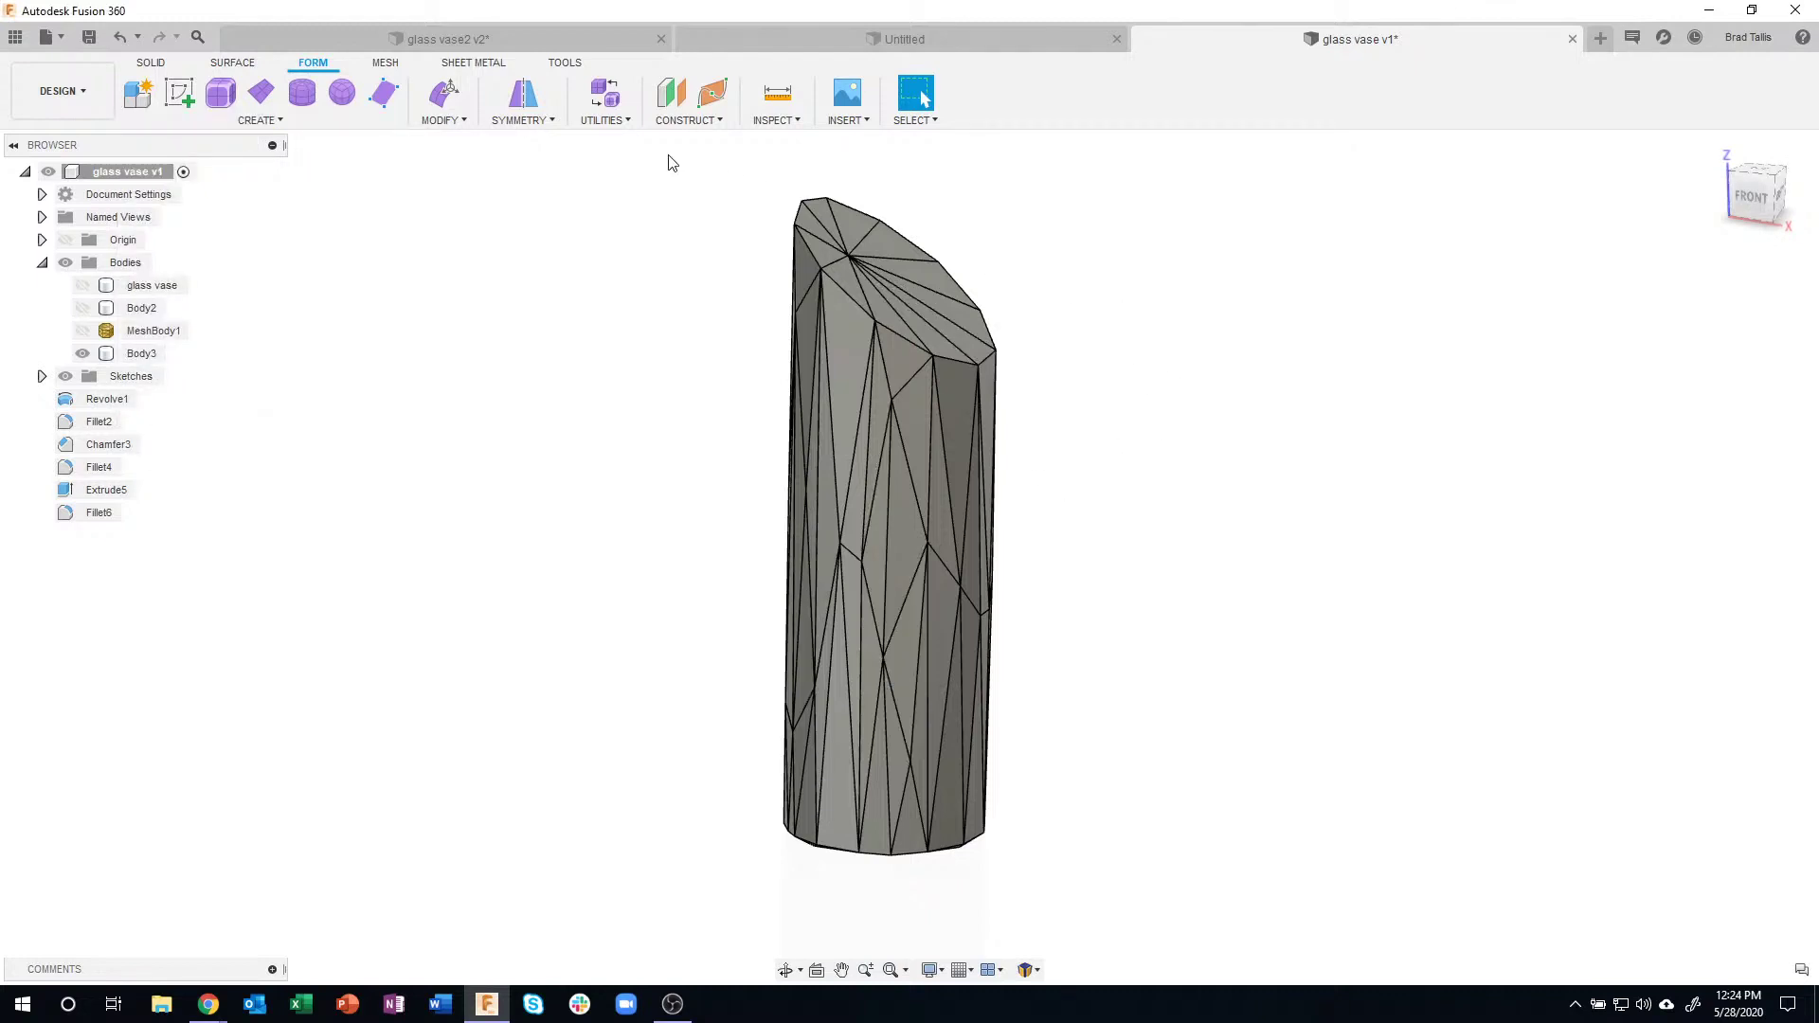
- Try window-selecting the whole faceted body and individually picking three side edges, clearing each selection
left_click_drag(665, 154, 1126, 915)
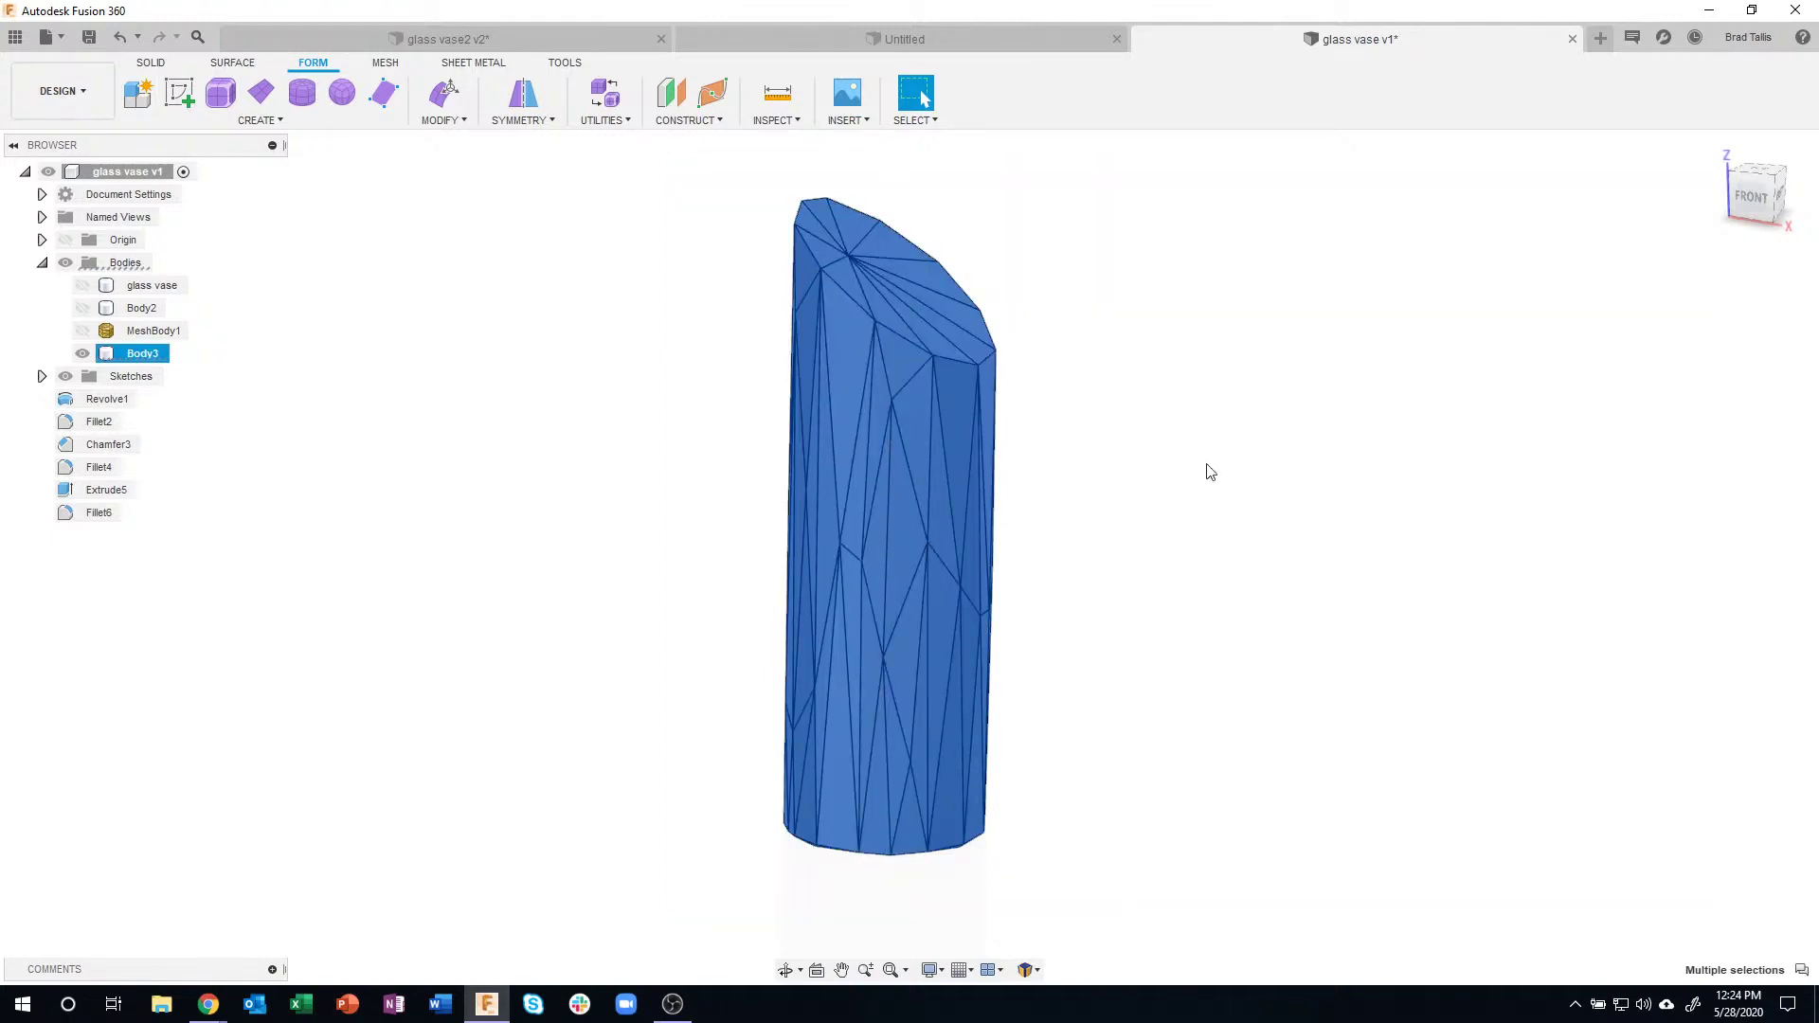
left_click(1196, 320)
left_click(257, 120)
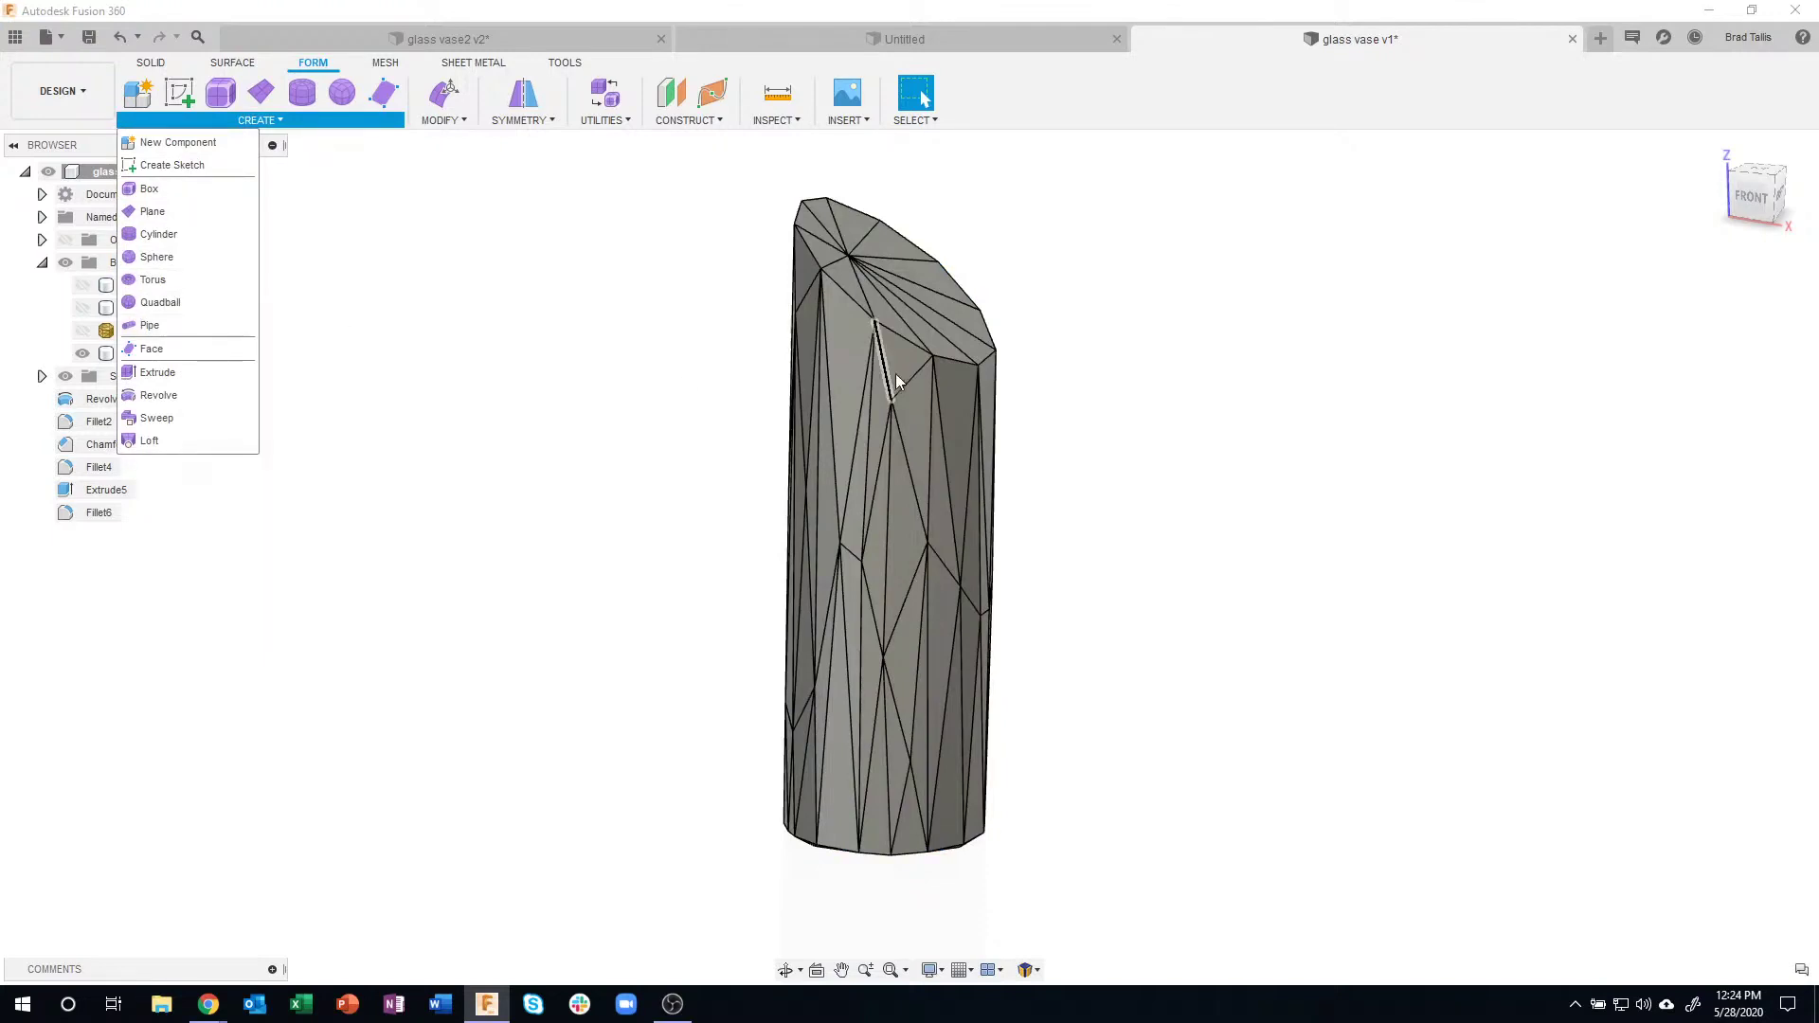
left_click(870, 383)
left_click(868, 377)
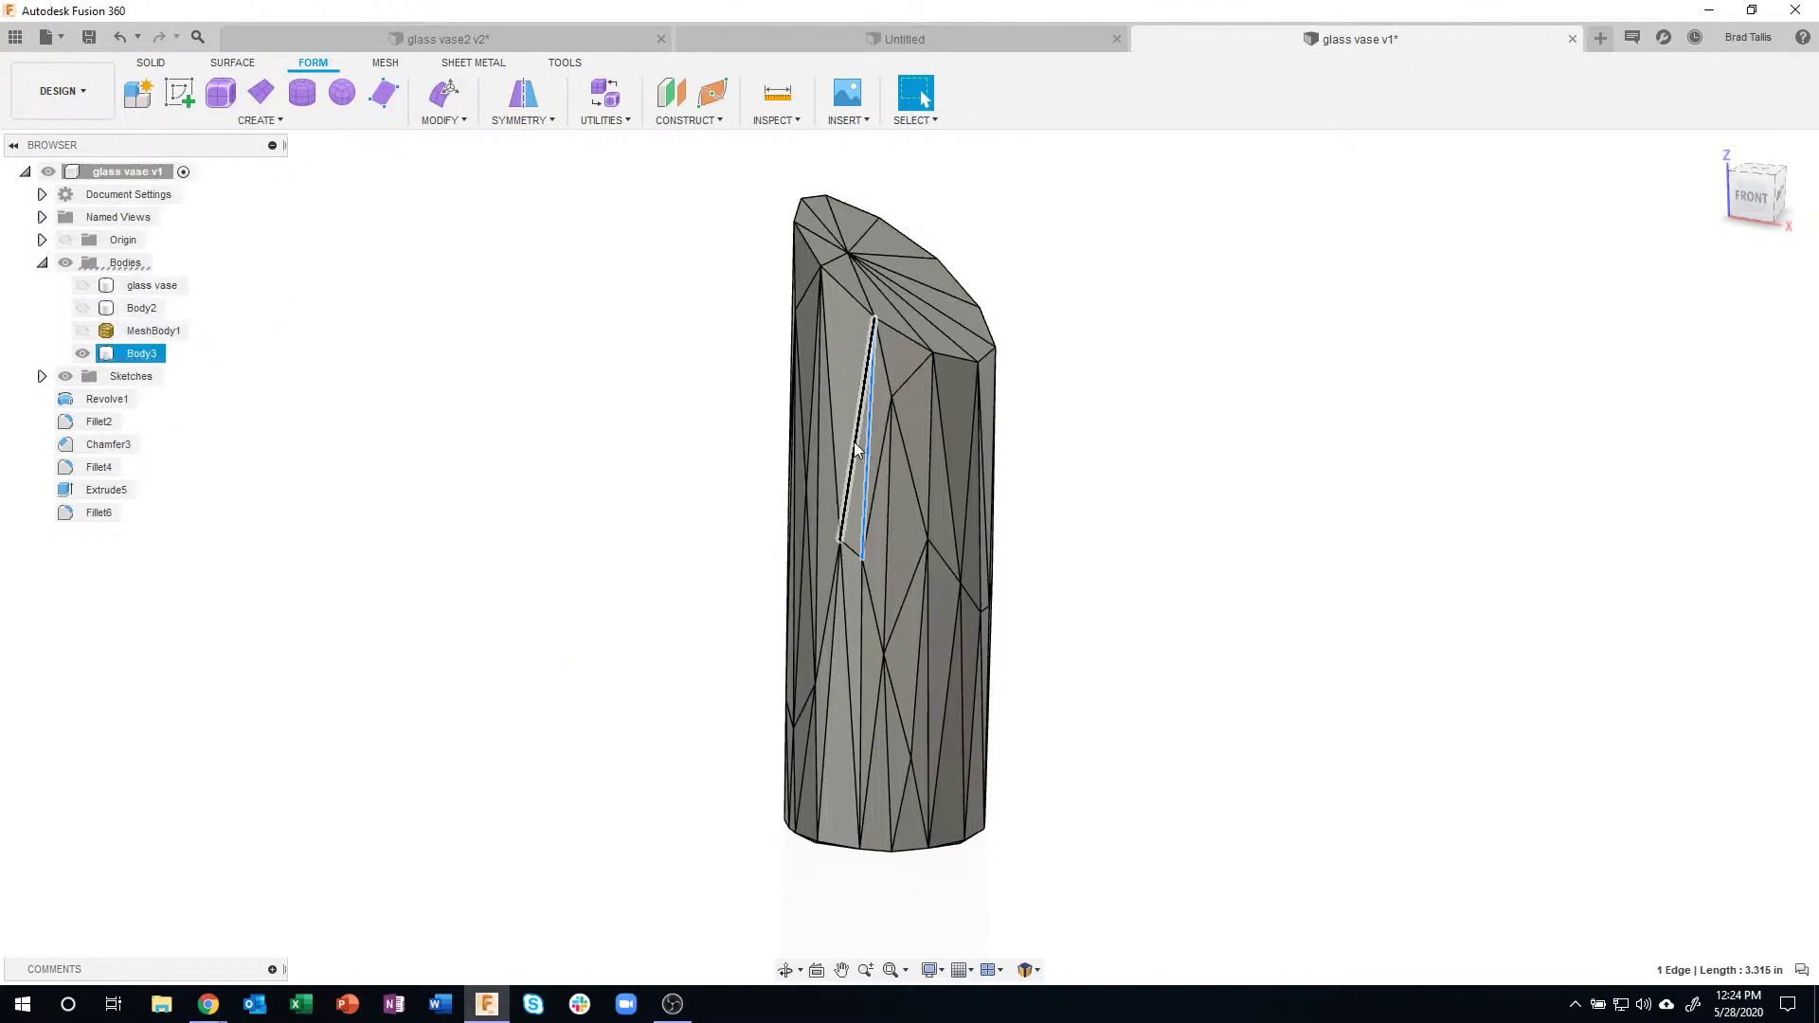
left_click(859, 441, "ctrl")
left_click(881, 428, "ctrl")
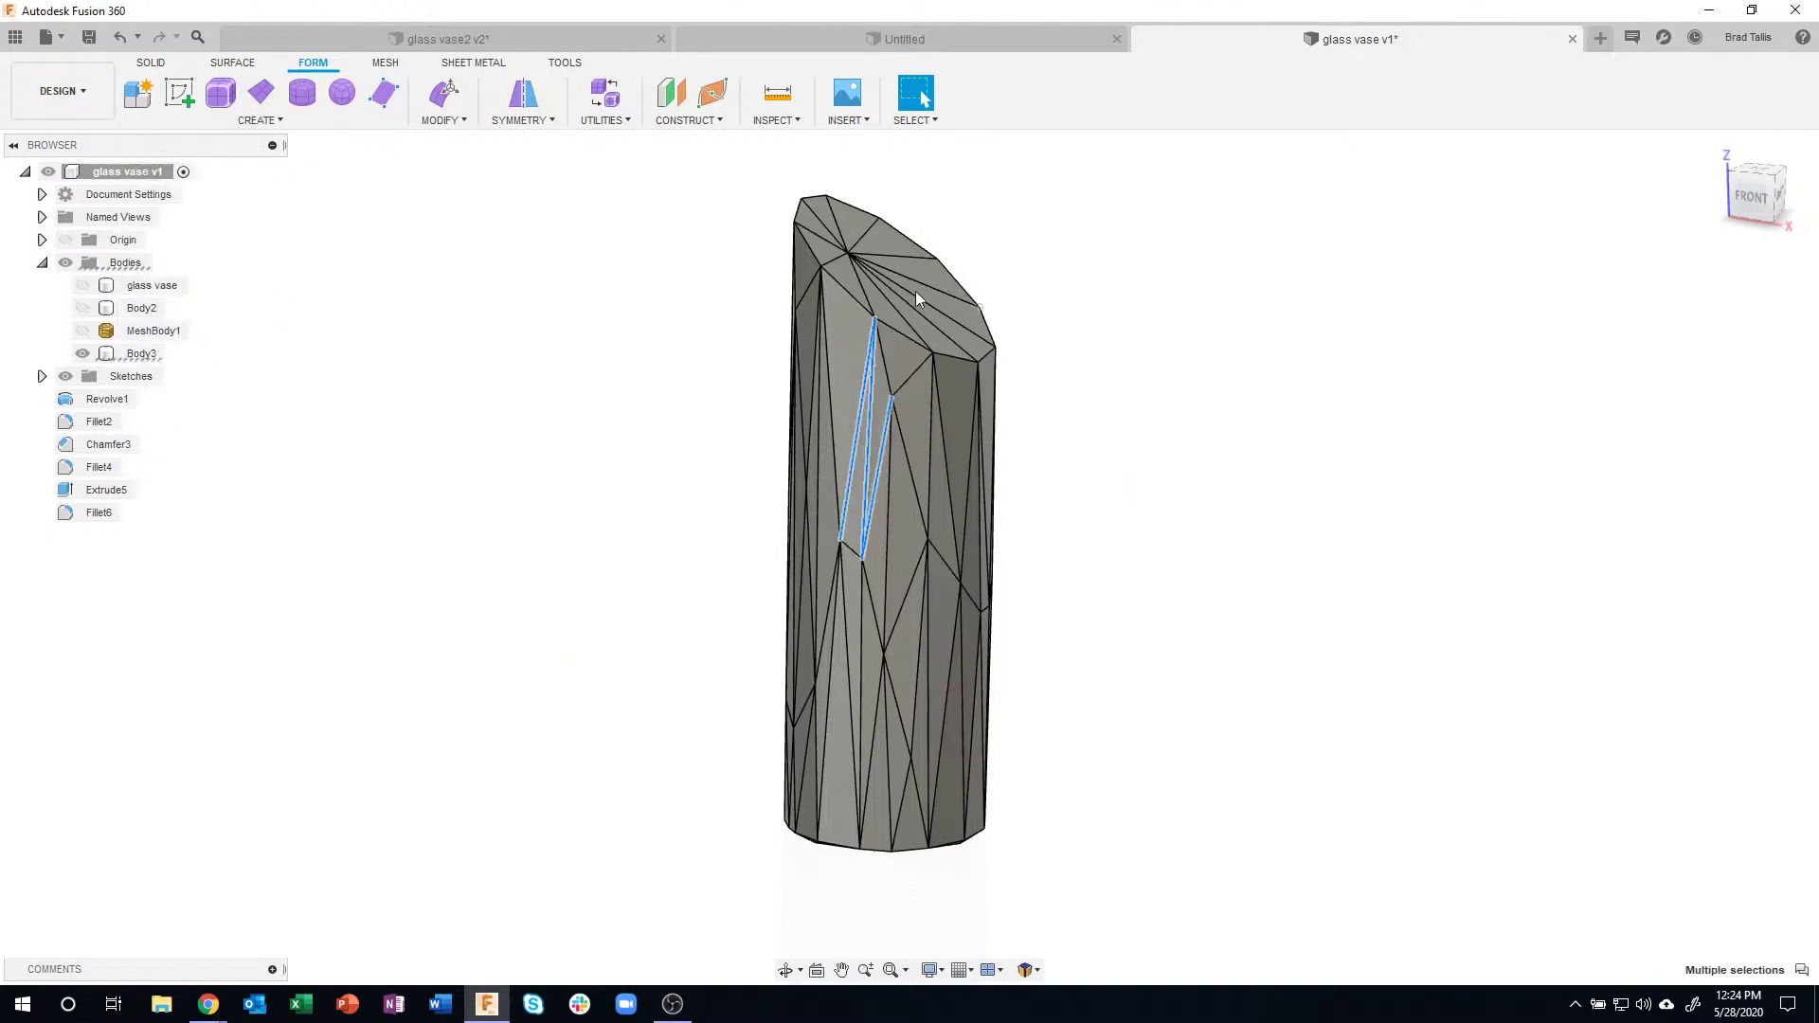
left_click(1156, 469)
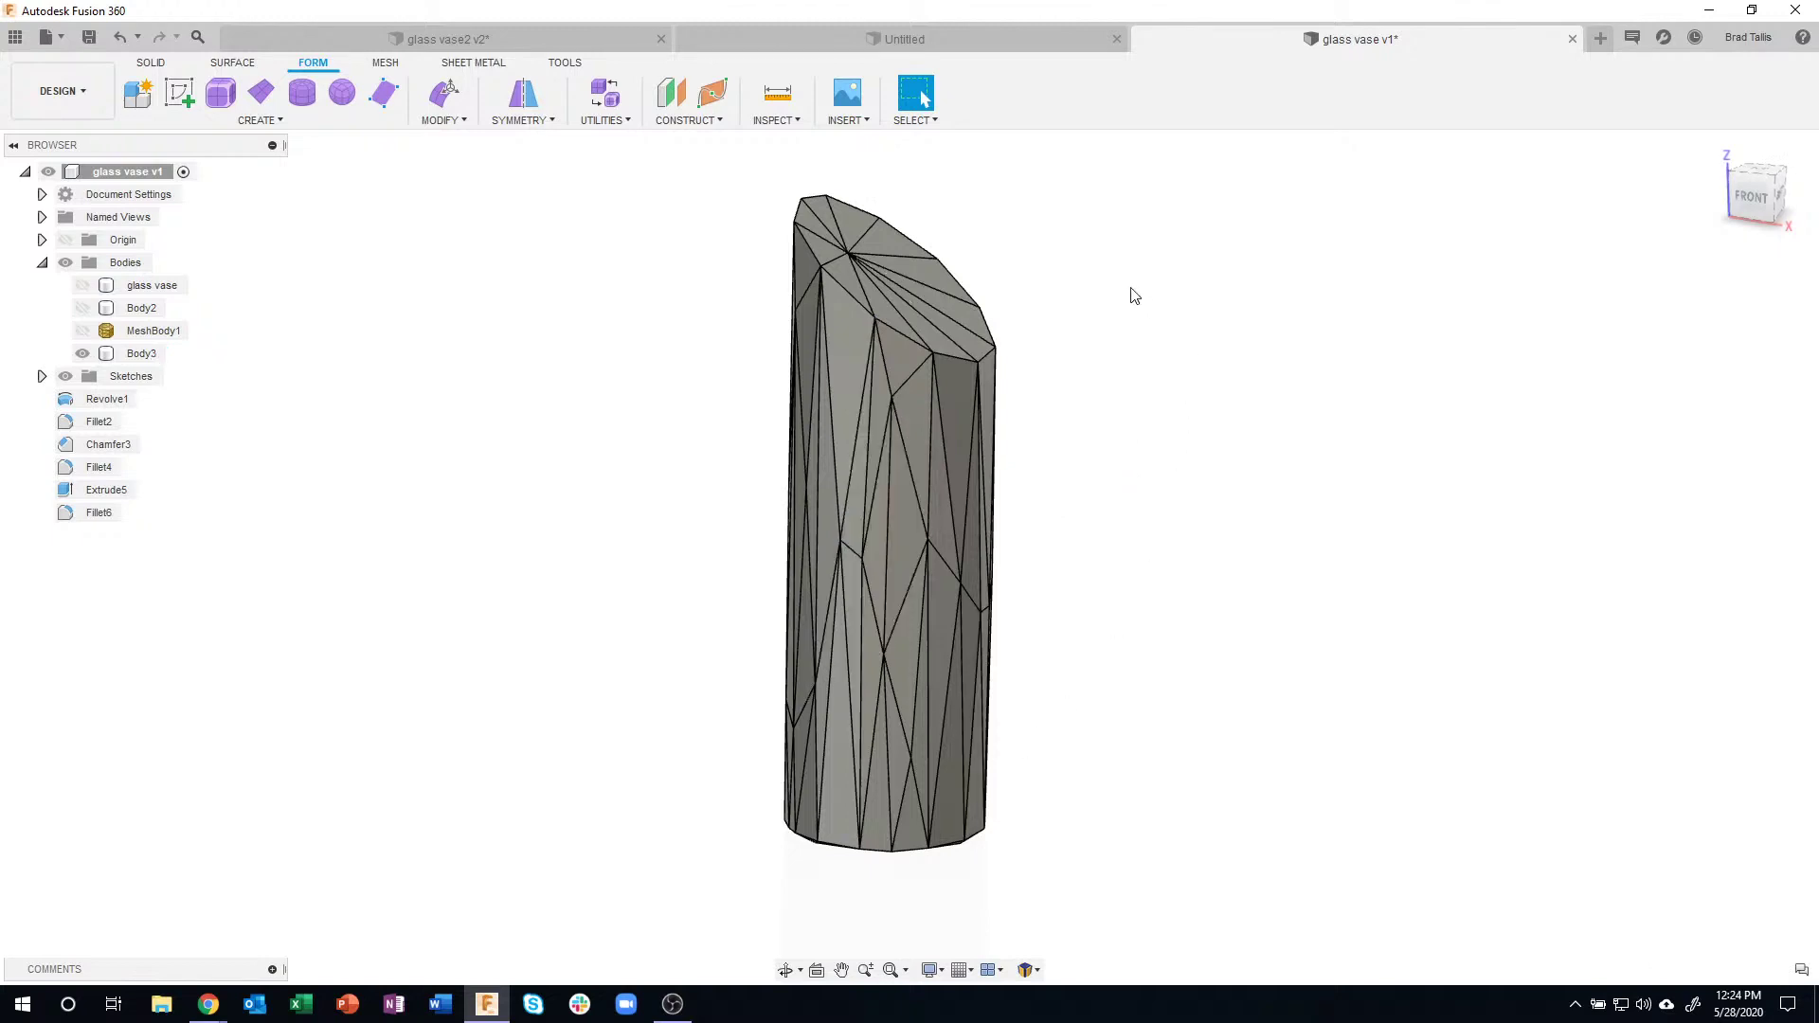
- Set the selection priority to edges for picking the faceted body's triangle edges
middle_click_drag(1084, 296, 995, 227, "shift")
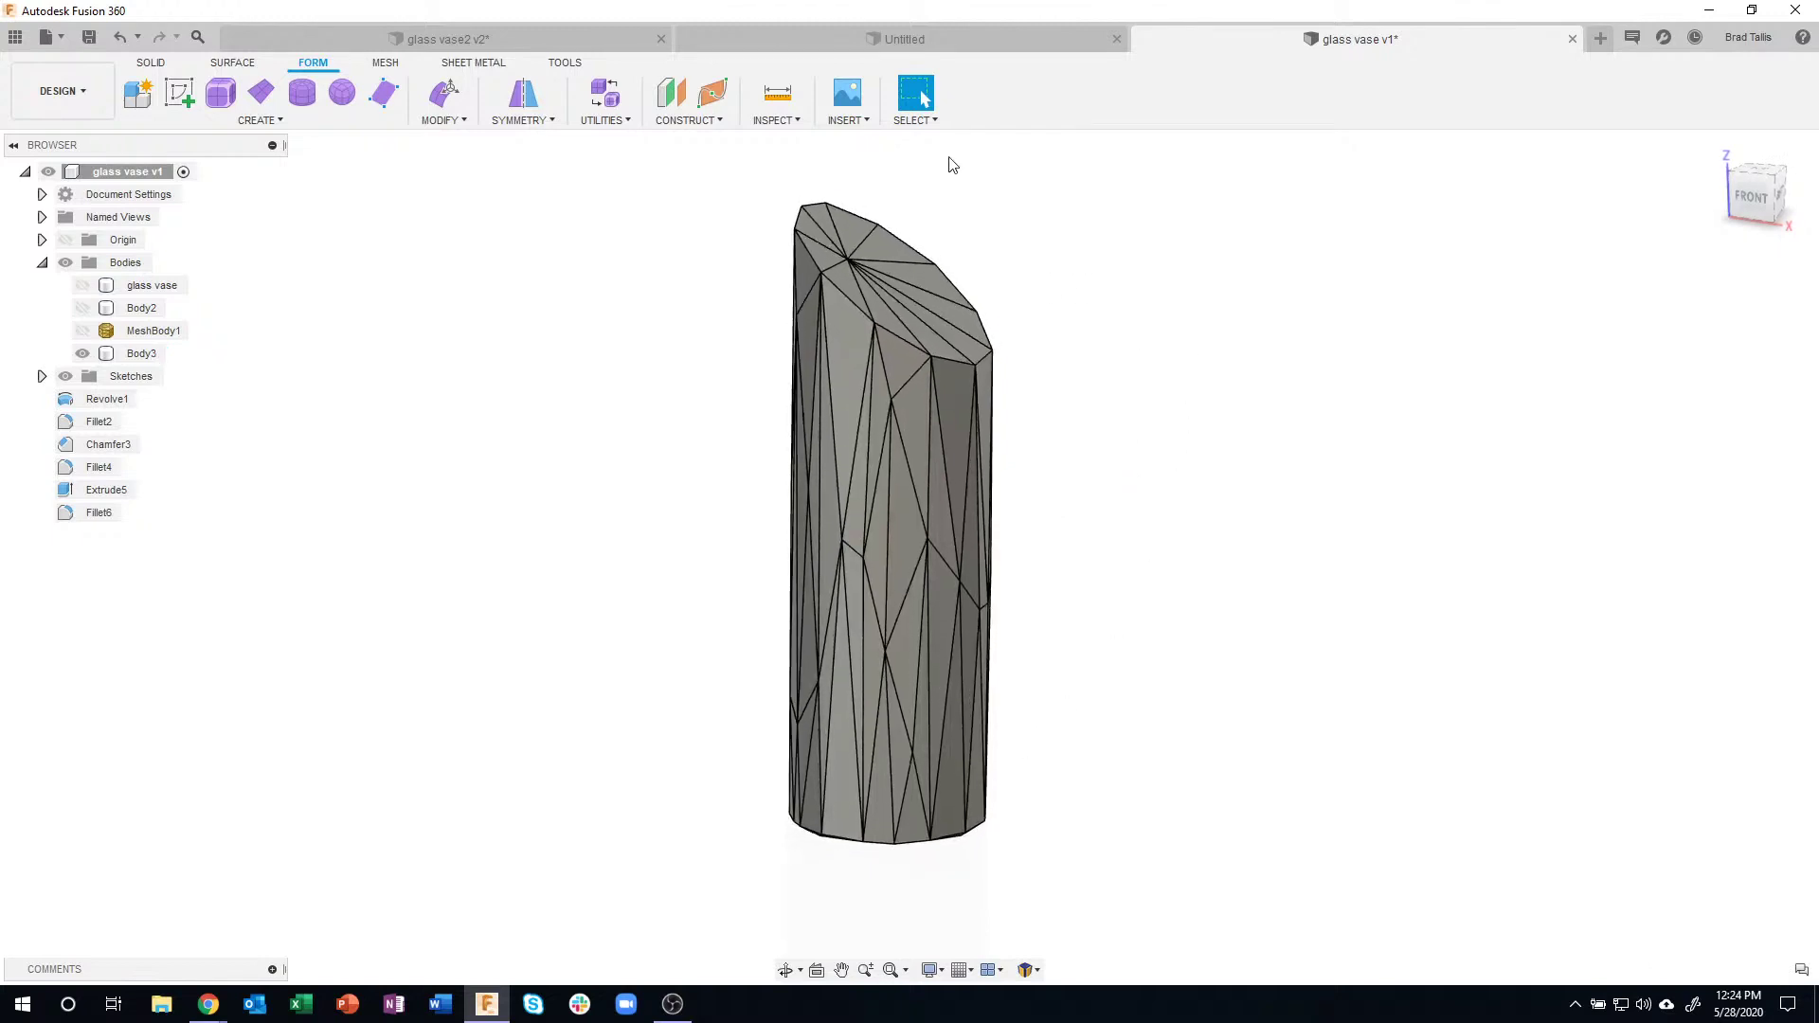
left_click(914, 121)
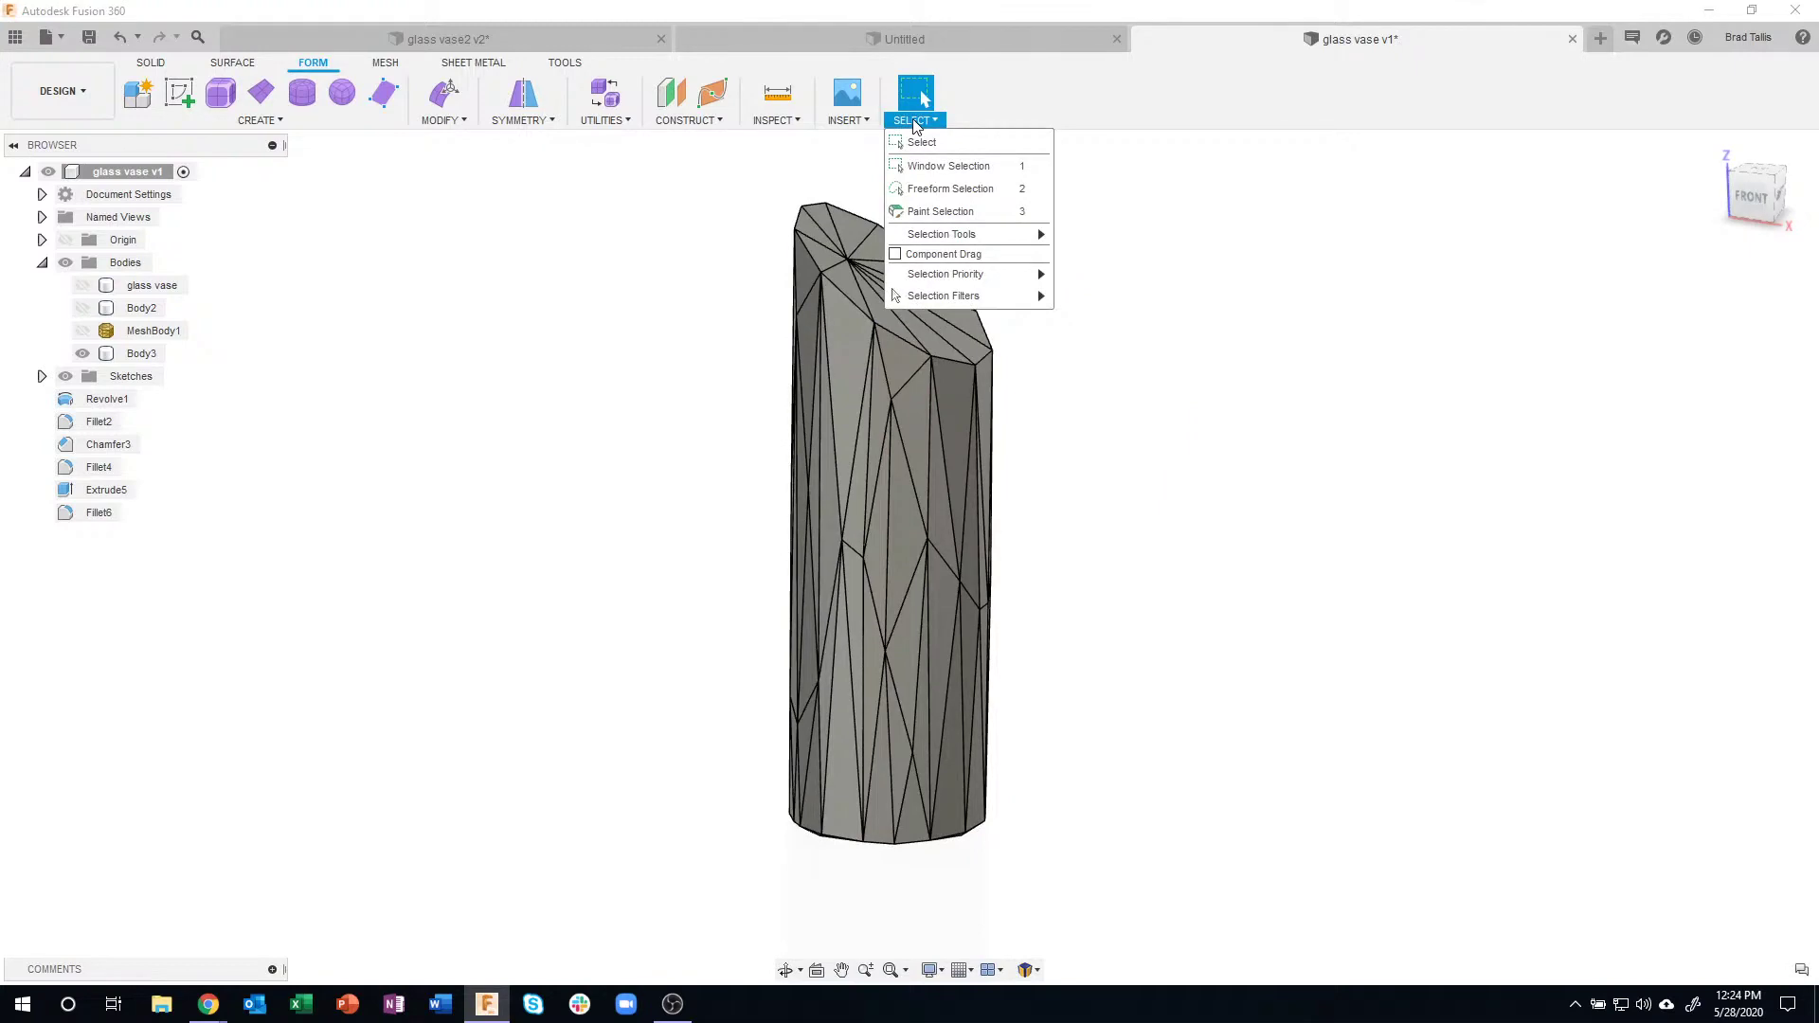
mouse_move(966, 275)
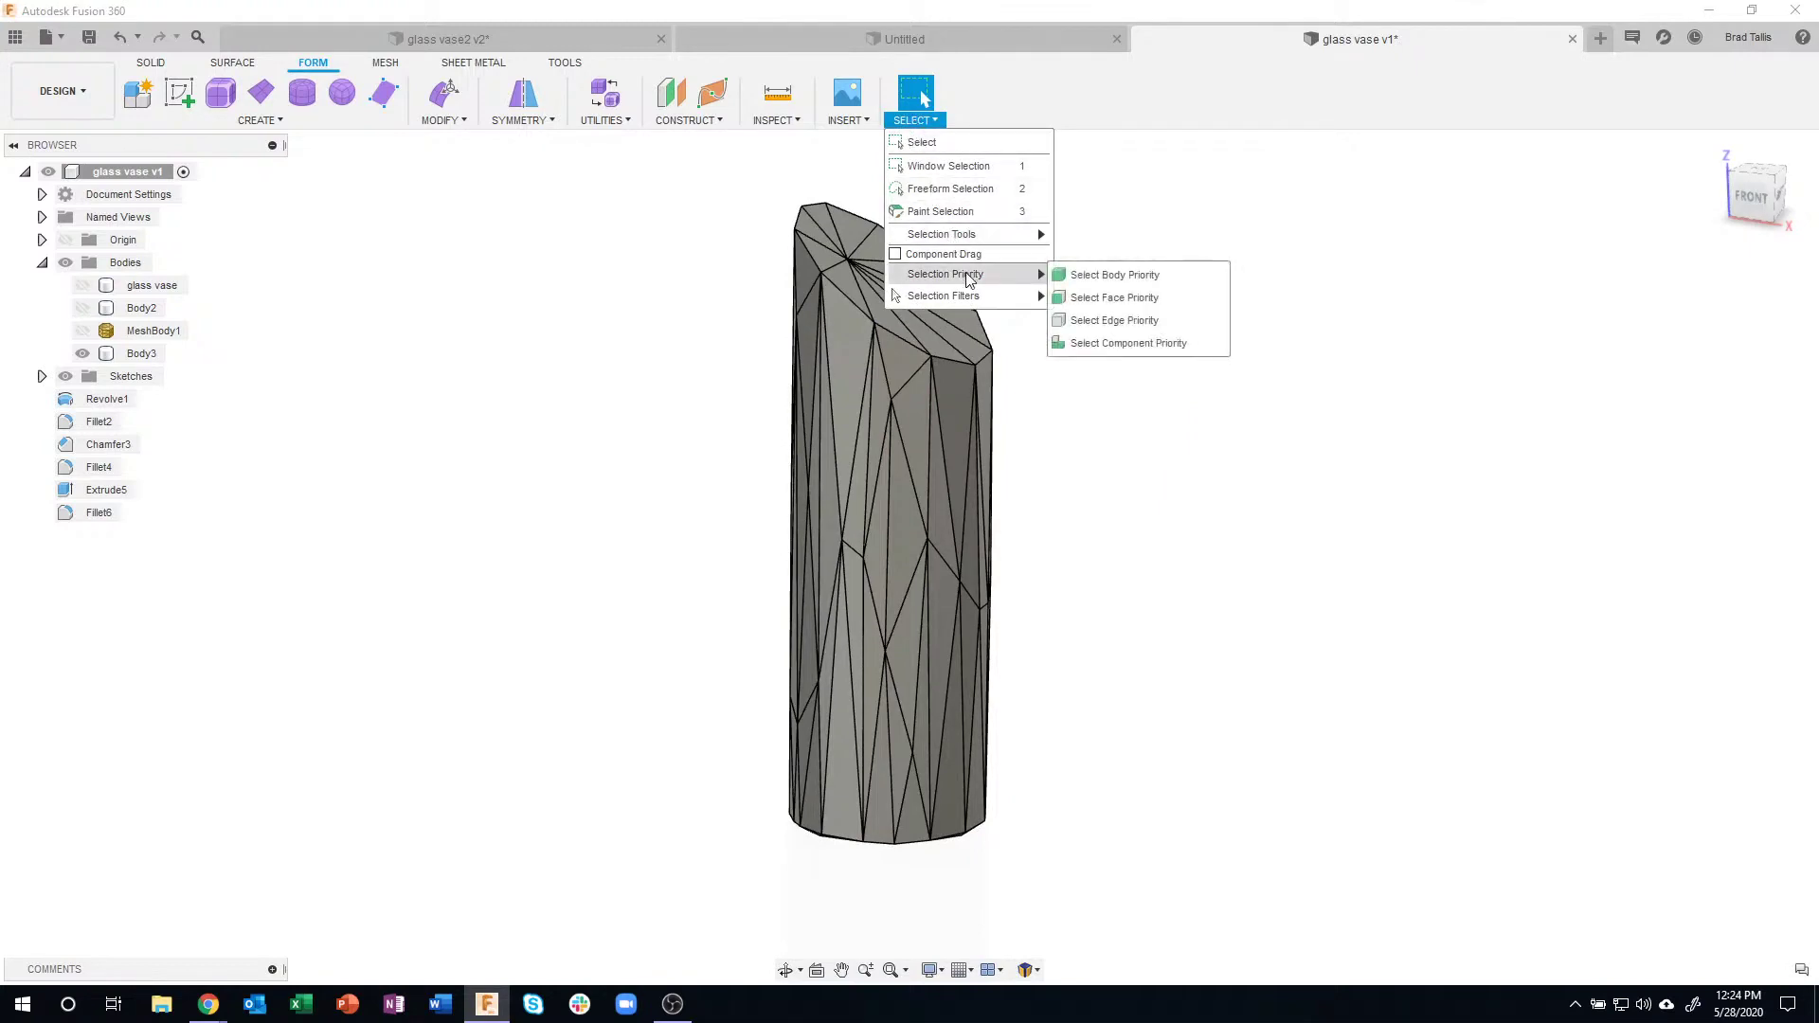
left_click(1124, 326)
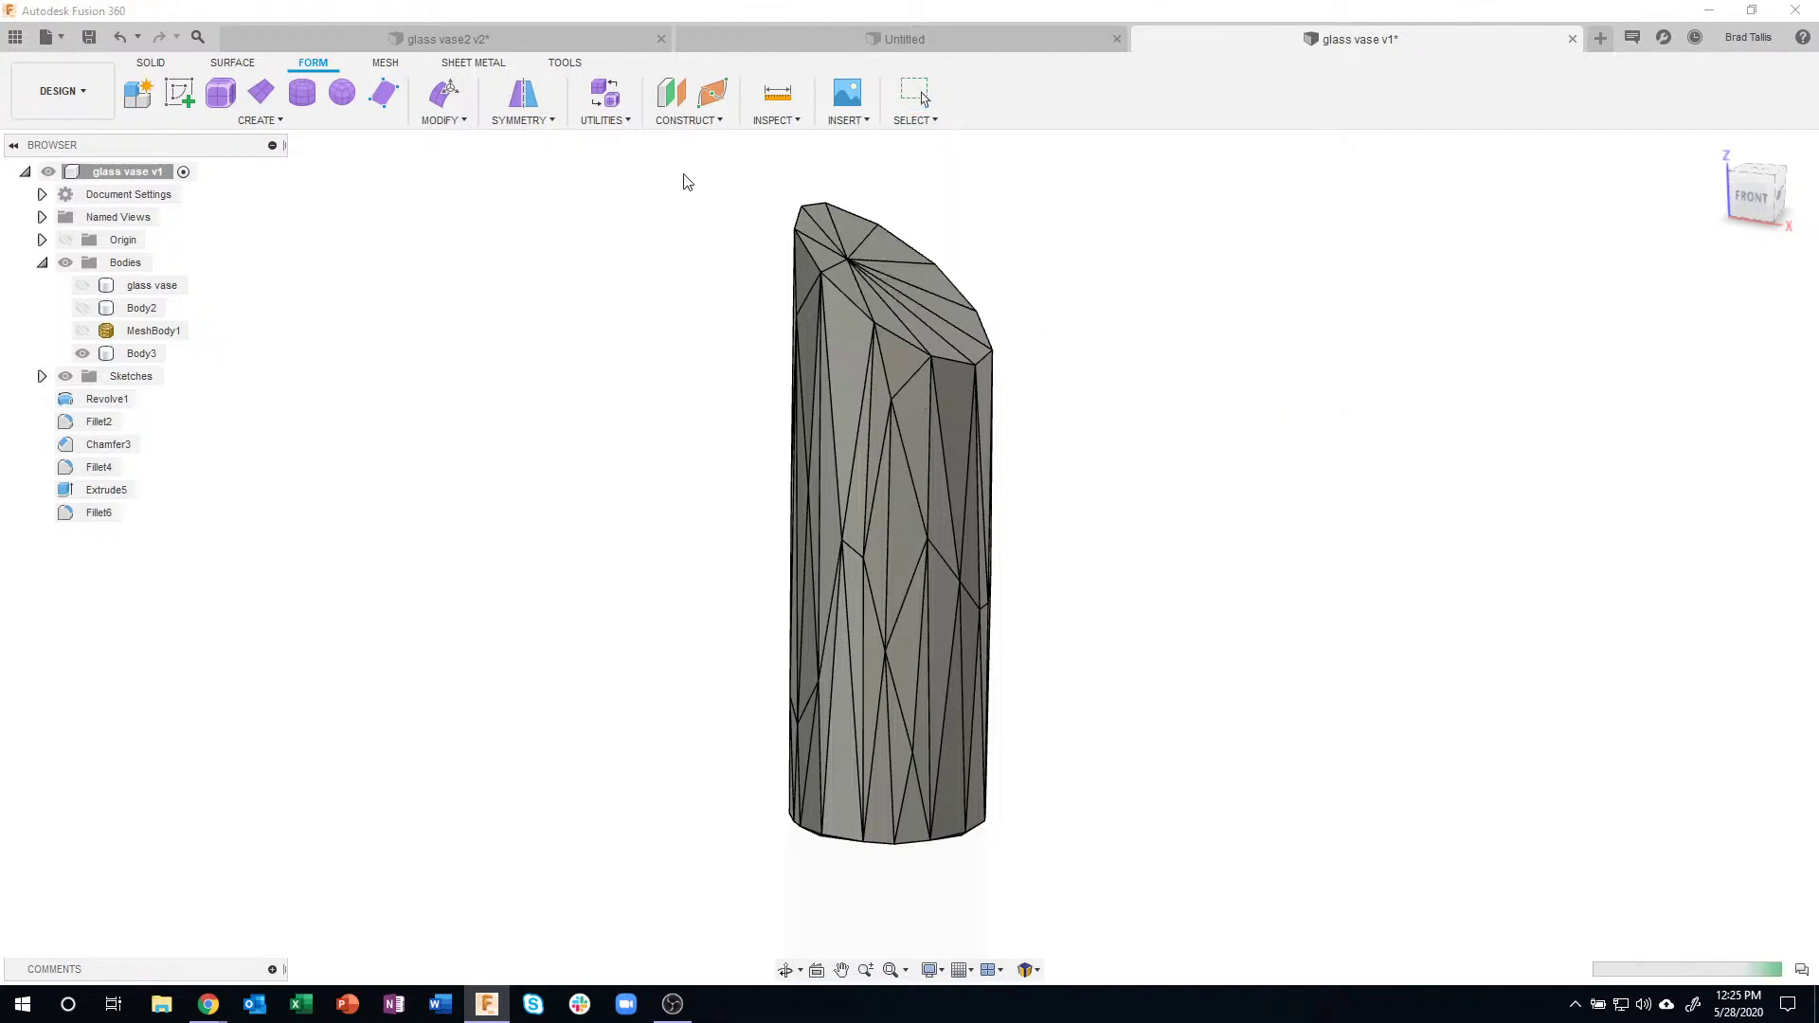
- Window-select all edges of the faceted body and check that the selection filters include Select Through and Body Edges
left_click_drag(683, 173, 1122, 912)
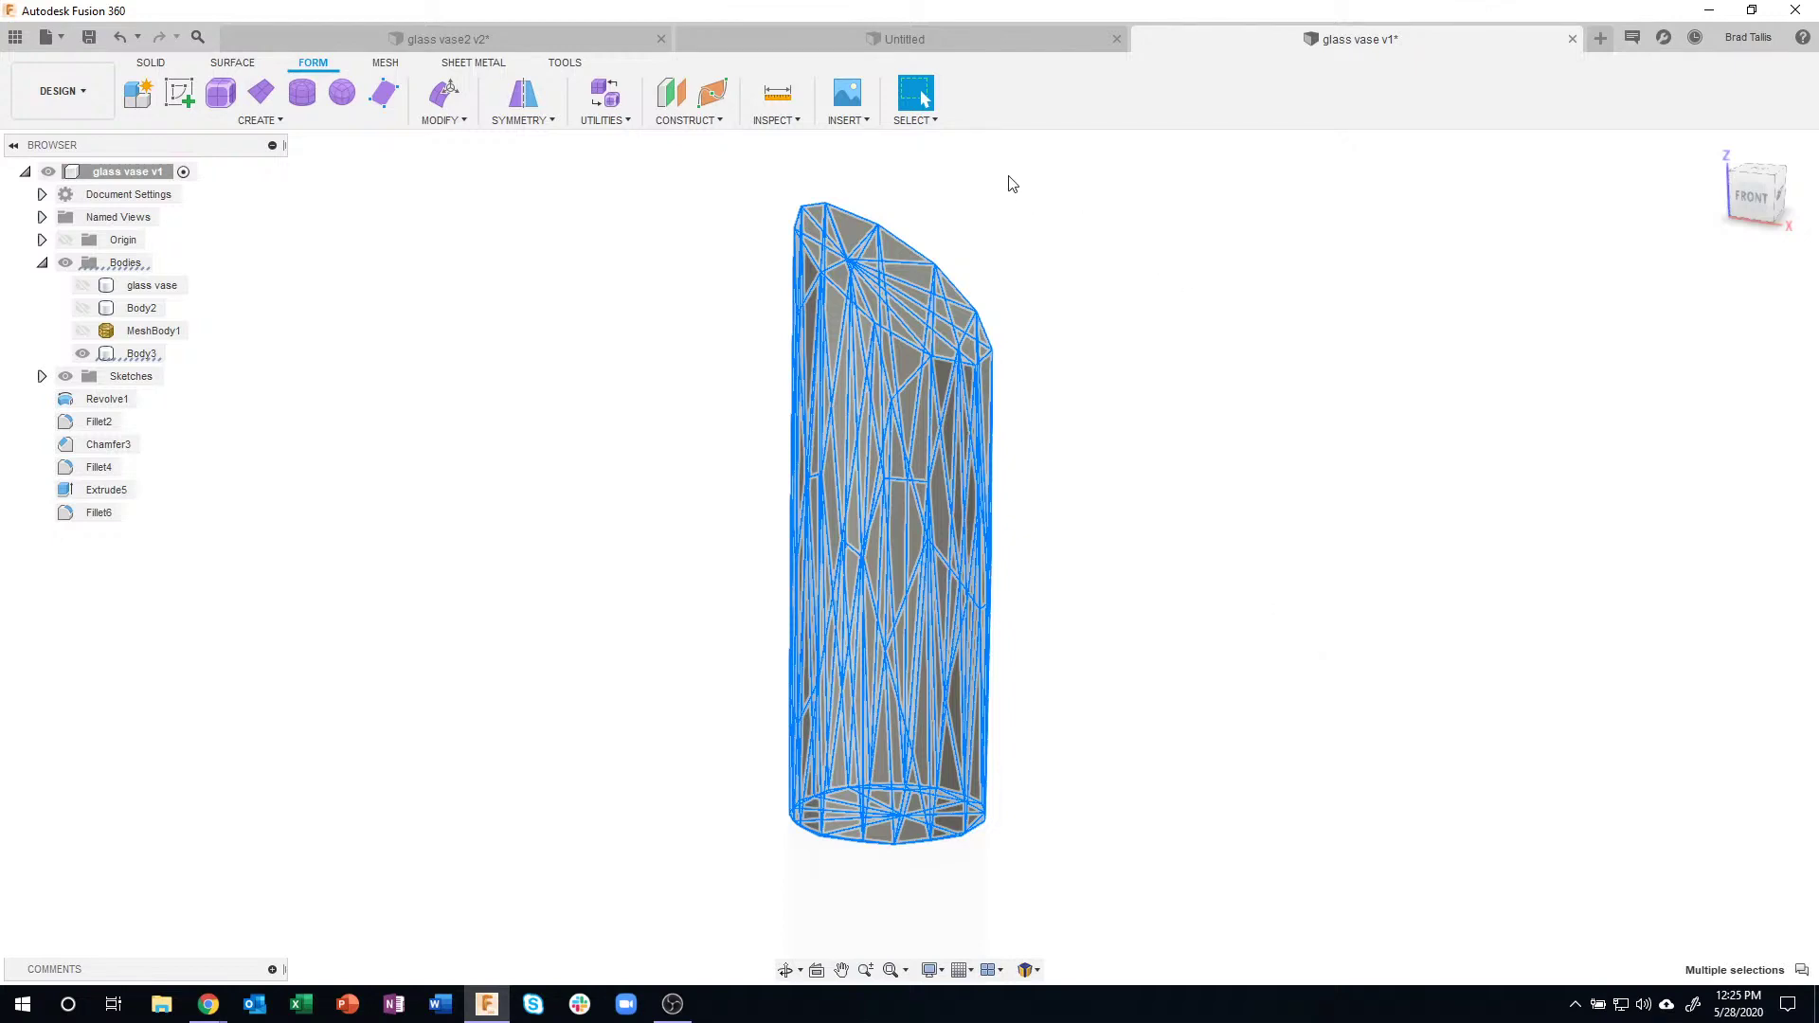
left_click(934, 124)
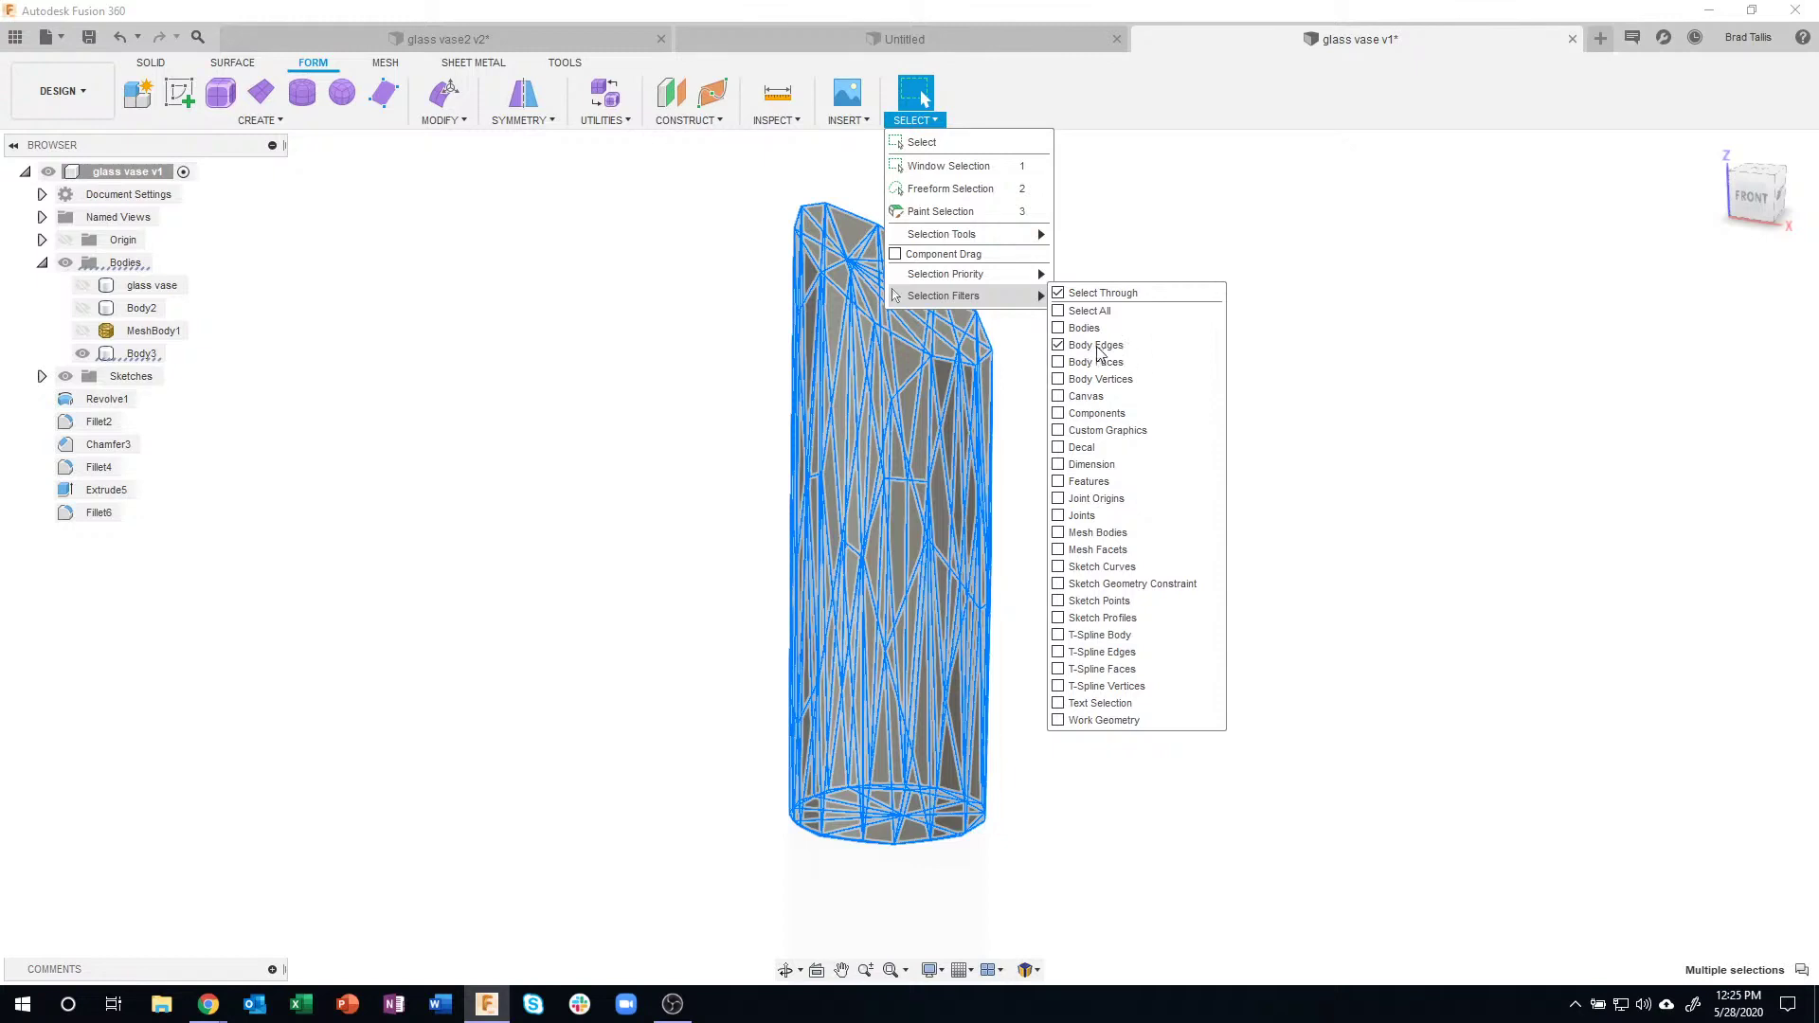
left_click(1112, 89)
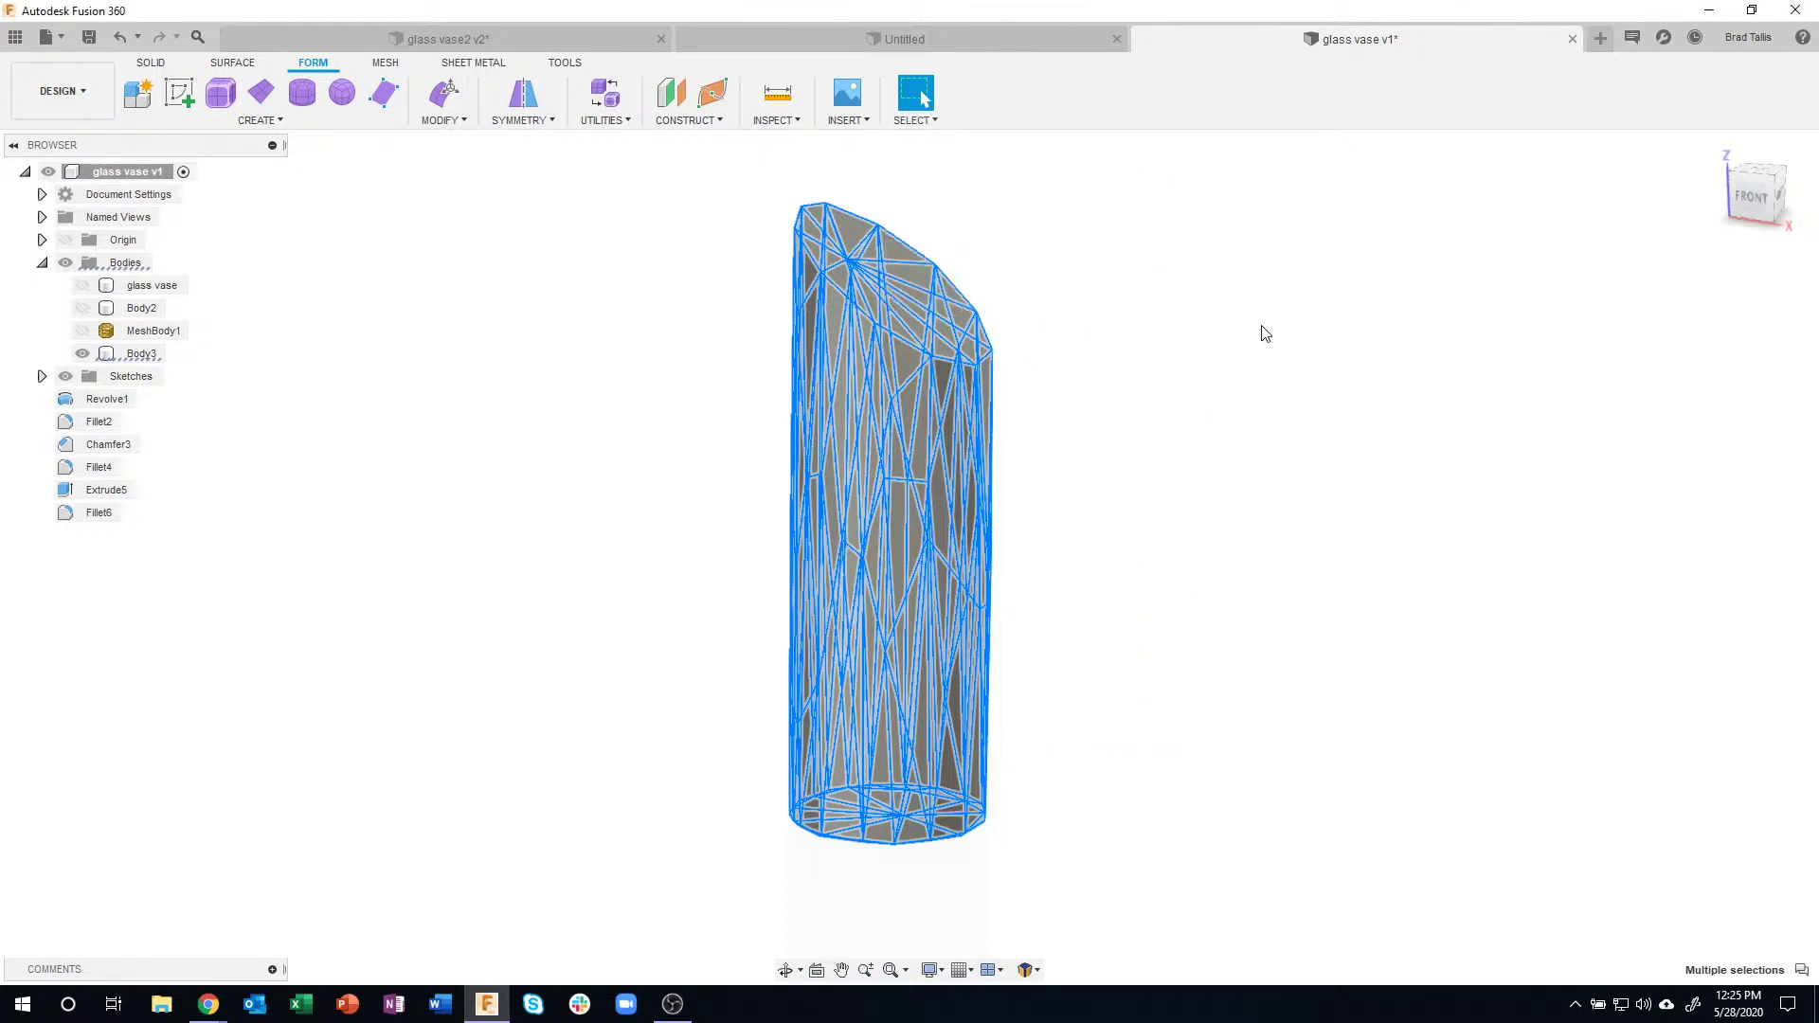
- Deselect all the radial edges that meet at the inner point of the faceted body's slanted top
middle_click_drag(1266, 334, 896, 384, "shift")
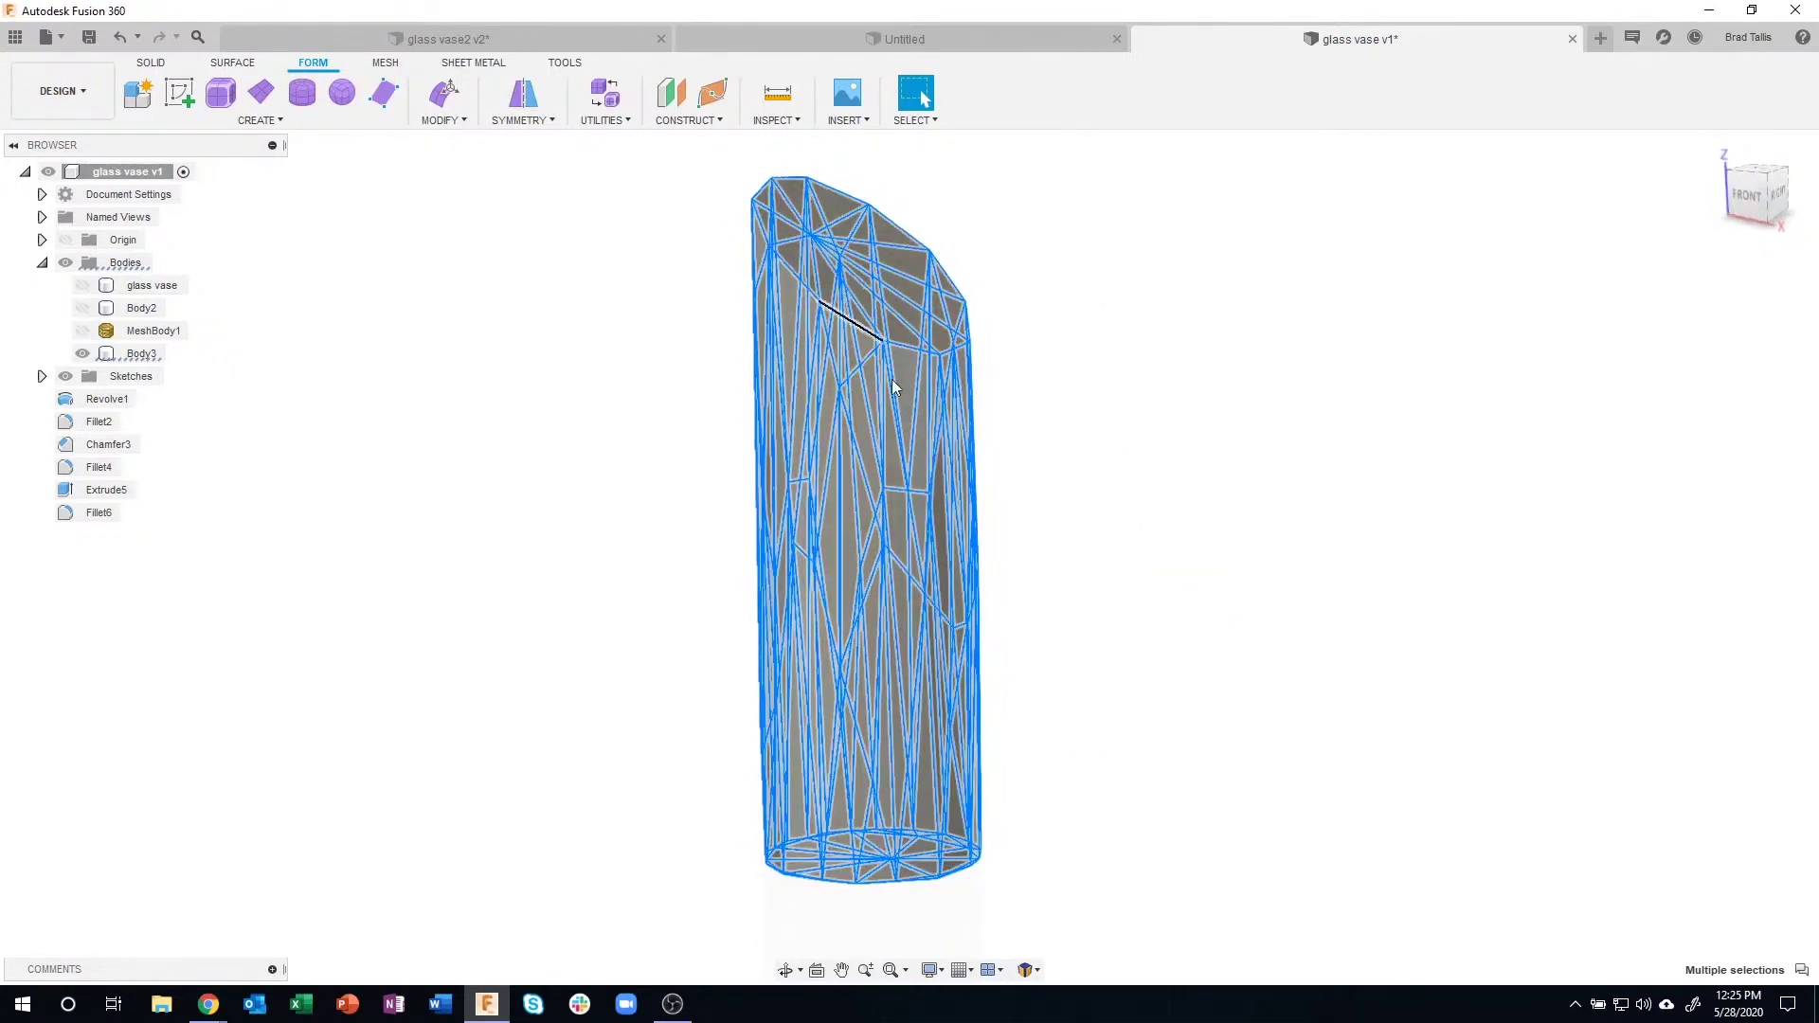
middle_click_drag(1172, 746, 901, 309, "shift")
scroll(946, 251, "up", 3)
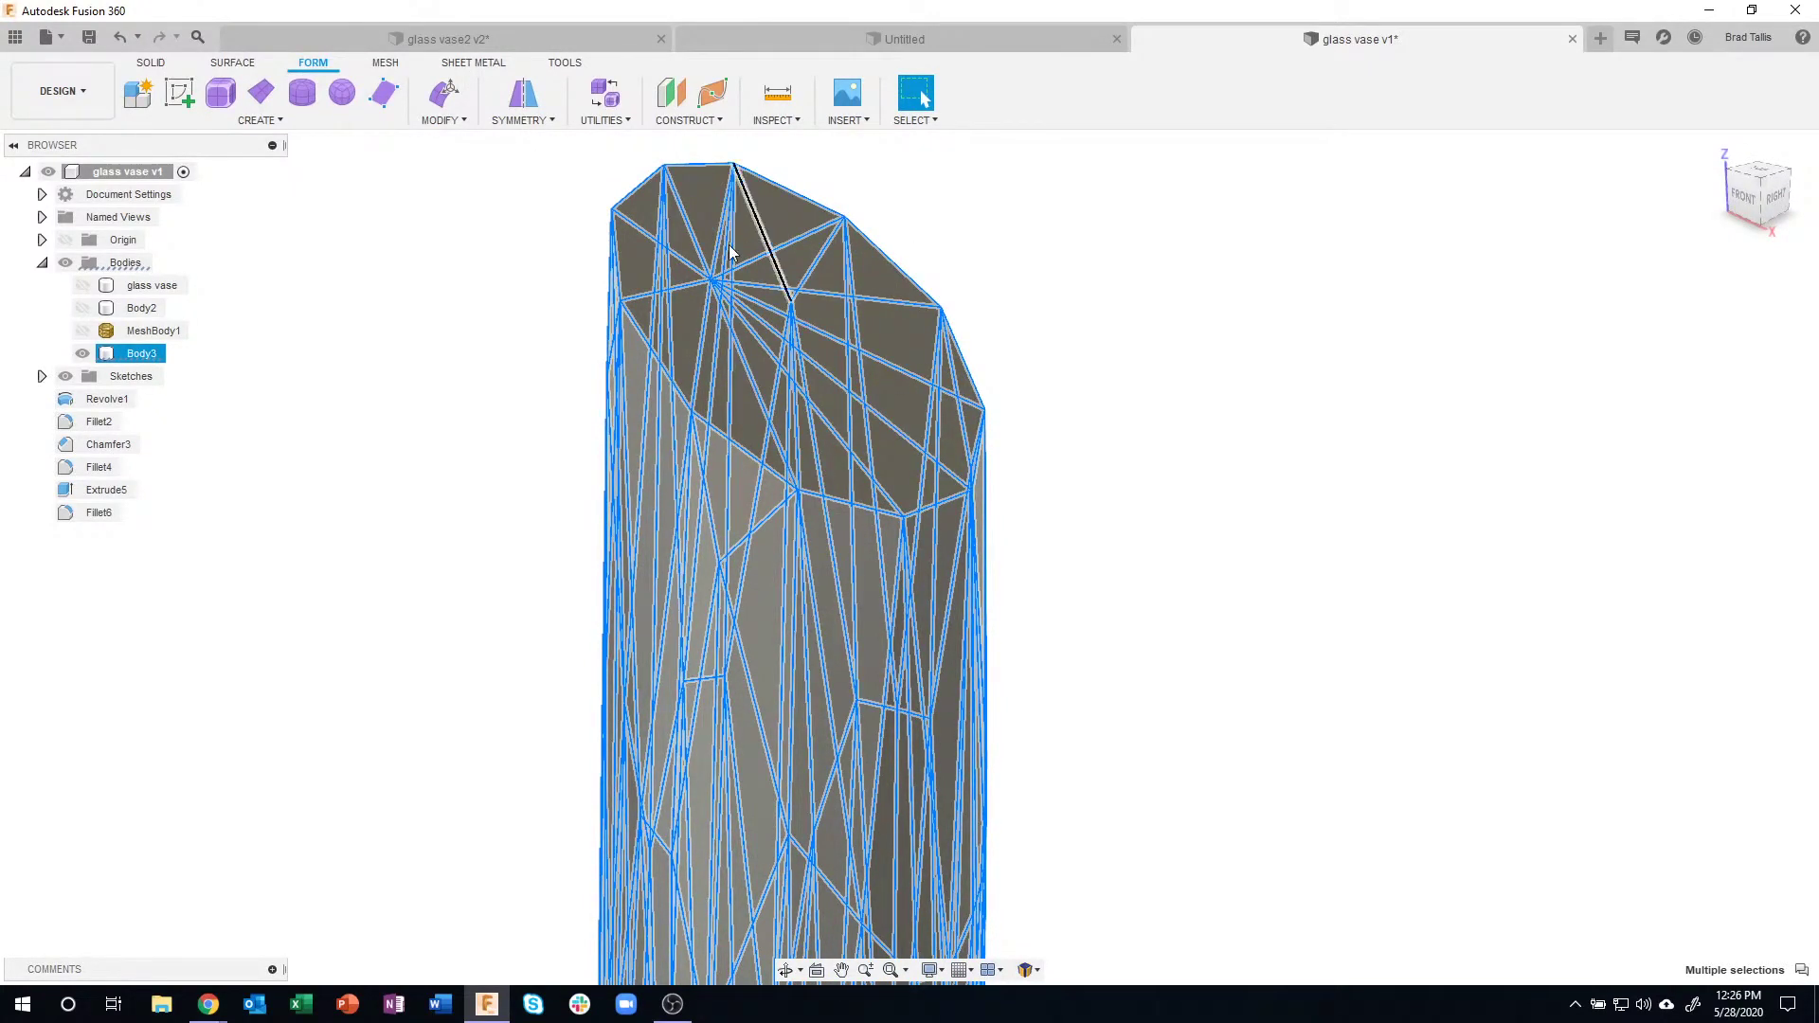
left_click(1112, 298)
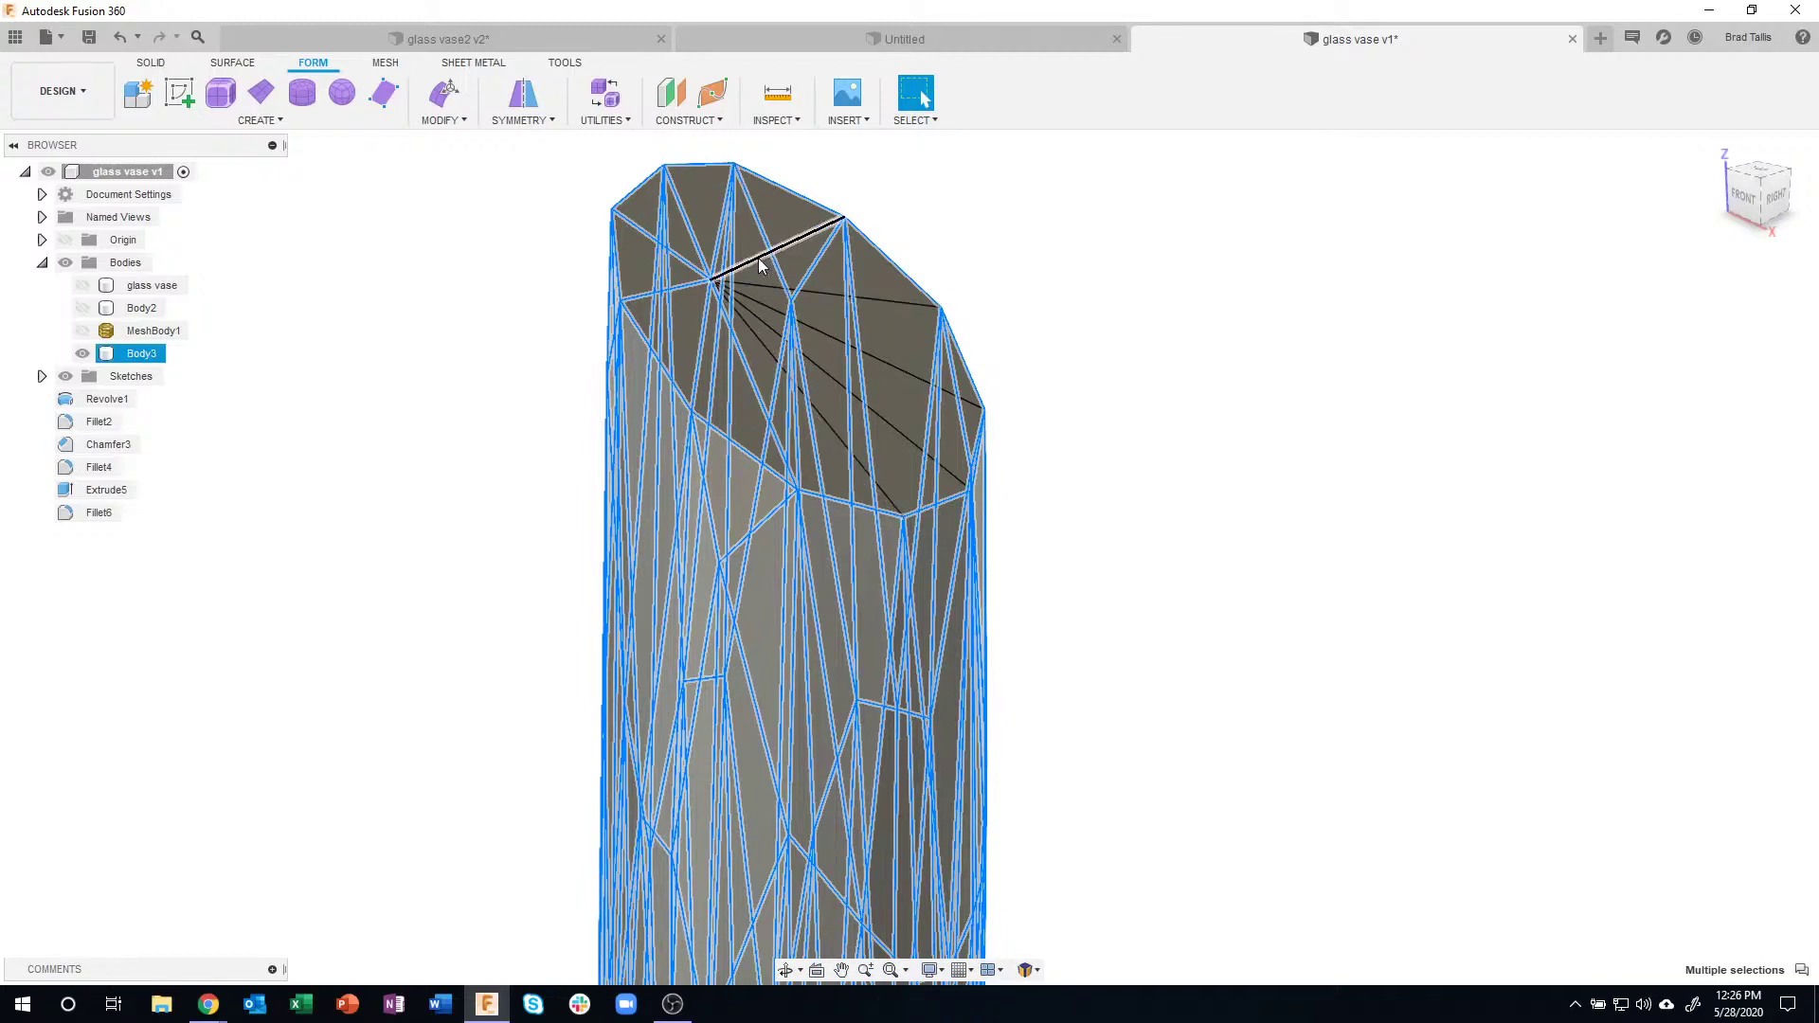
mouse_move(1124, 325)
middle_mouse_down("shift")
mouse_move(1100, 317)
mouse_move(1118, 317)
middle_mouse_up("shift")
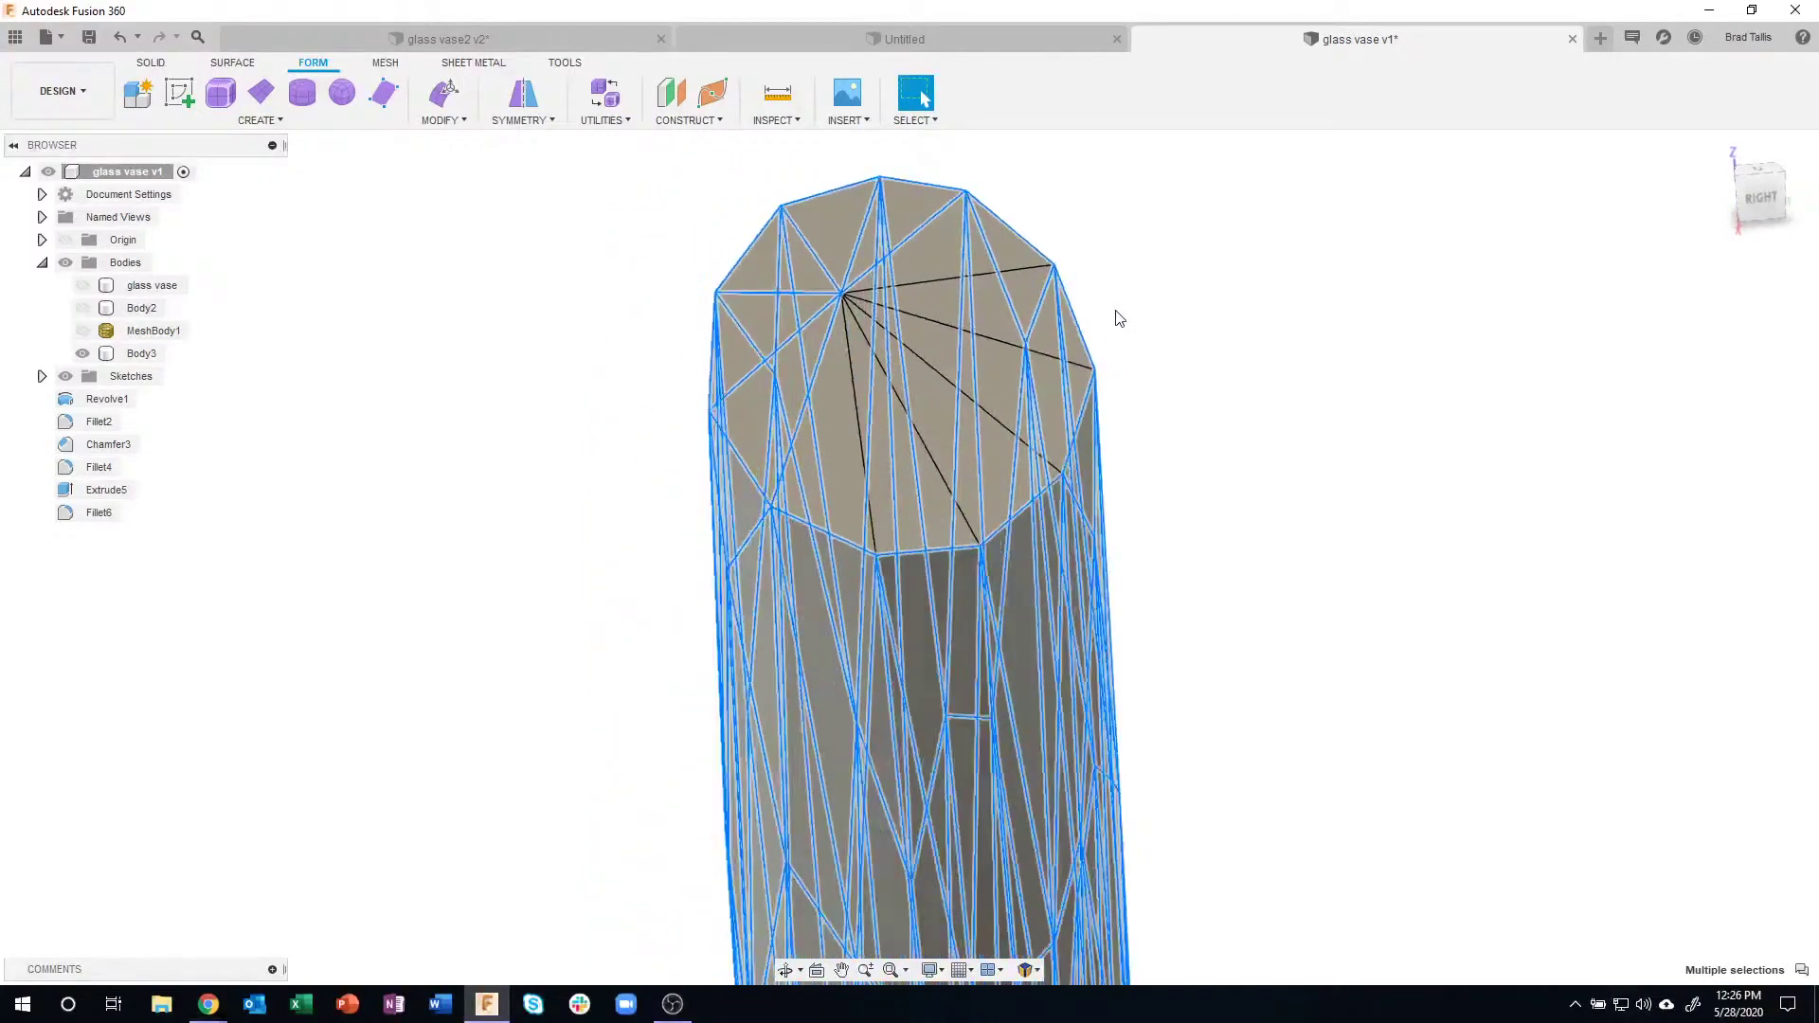
scroll(980, 315, "up", 2)
scroll(858, 284, "up", 2)
scroll(894, 366, "up", 2)
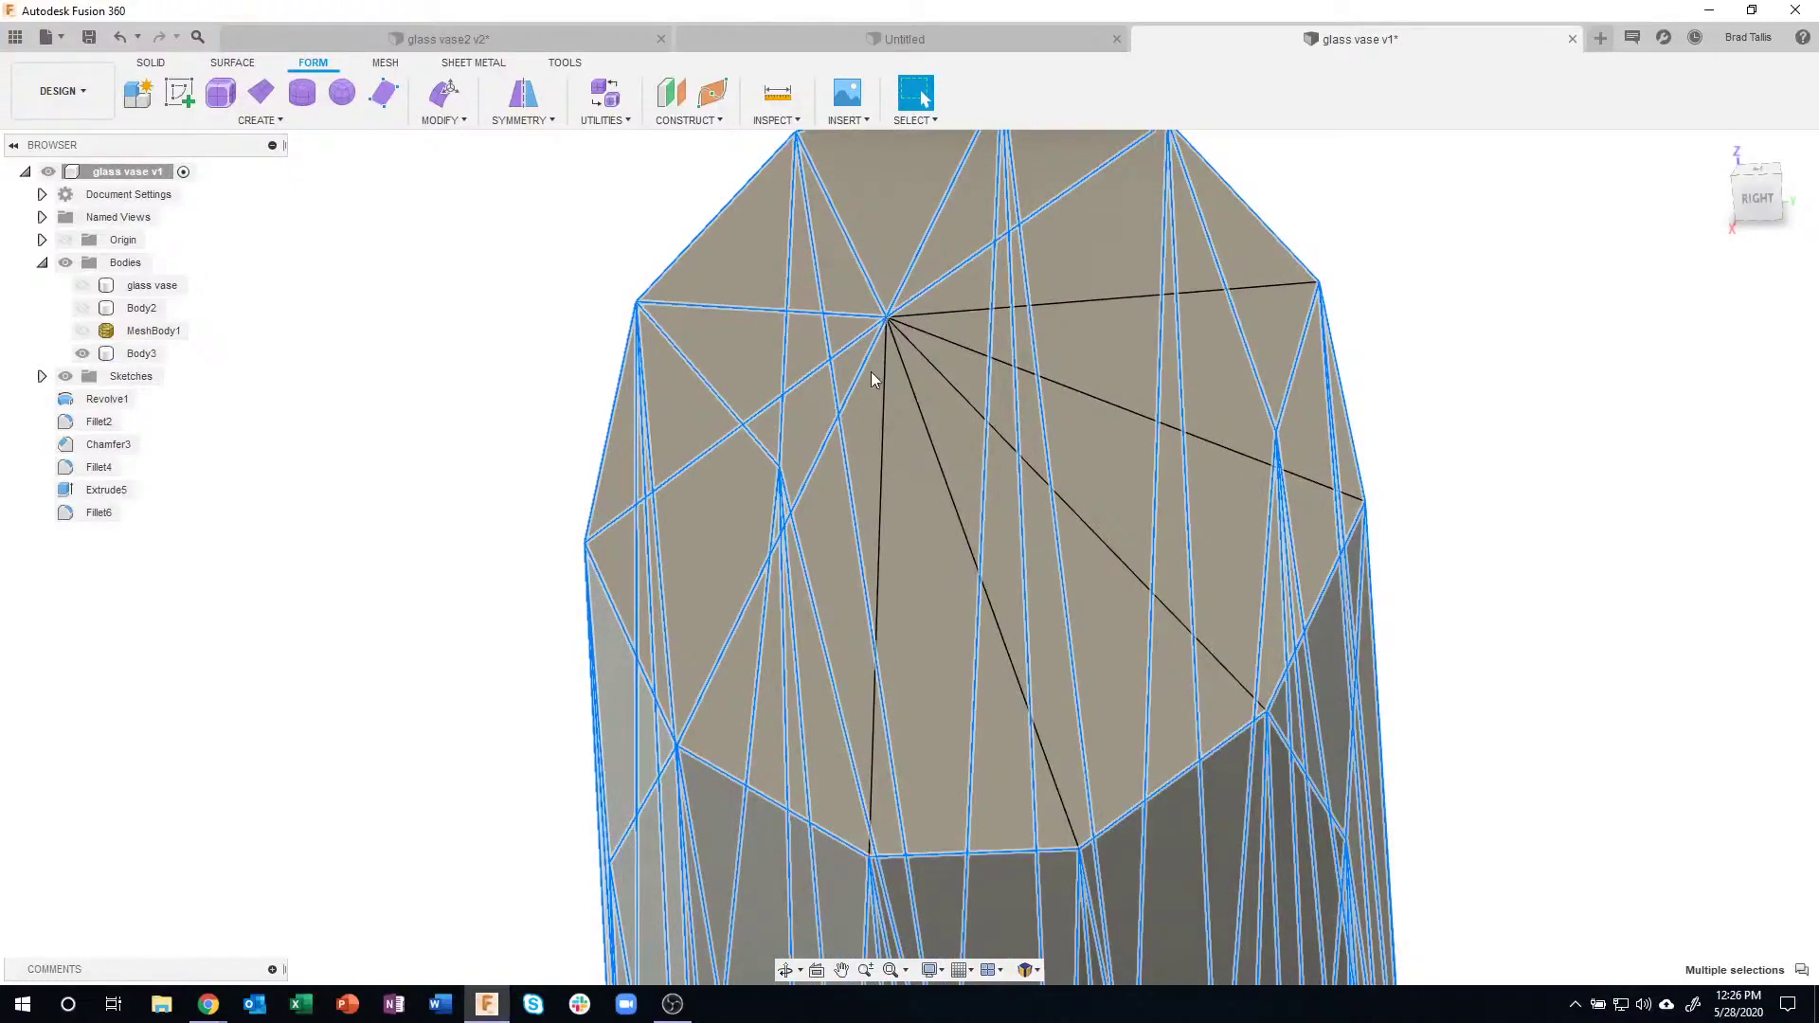
left_click(867, 372, "ctrl")
left_click(862, 360, "ctrl")
left_click(858, 343, "ctrl")
left_click(853, 332, "ctrl")
left_click(858, 305, "ctrl")
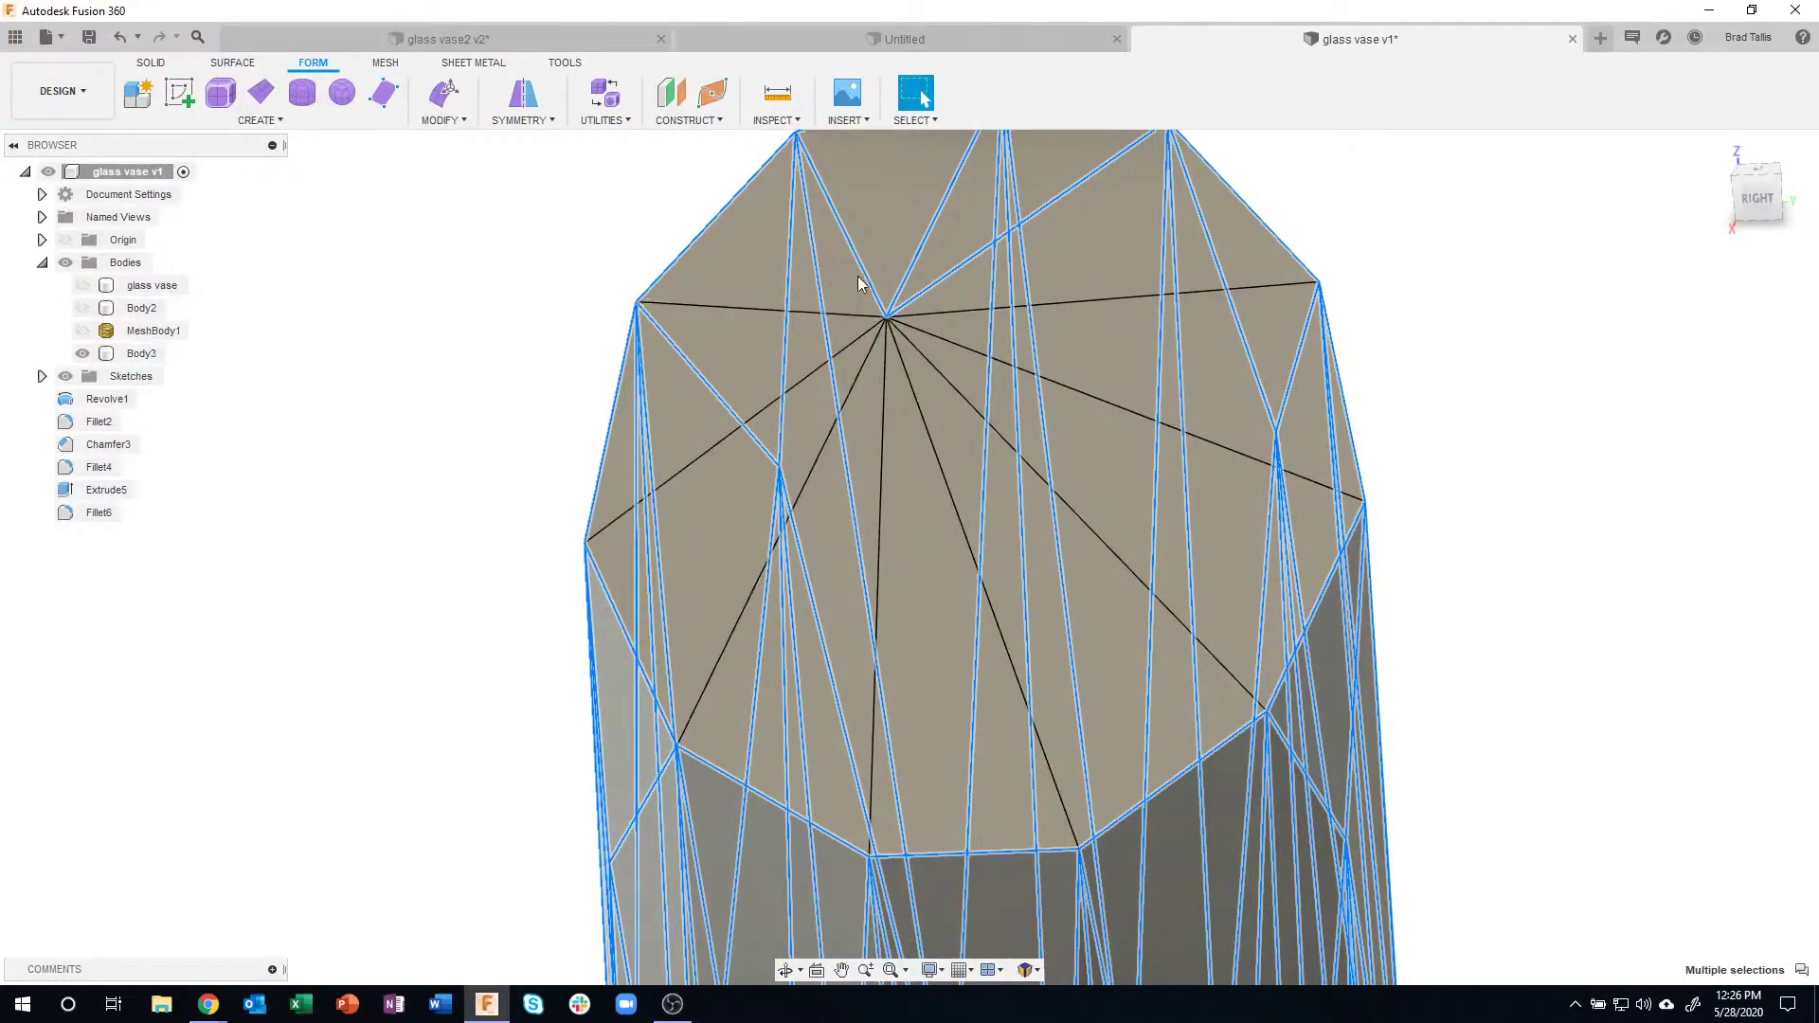
left_click(861, 282, "ctrl")
left_click(909, 269, "ctrl")
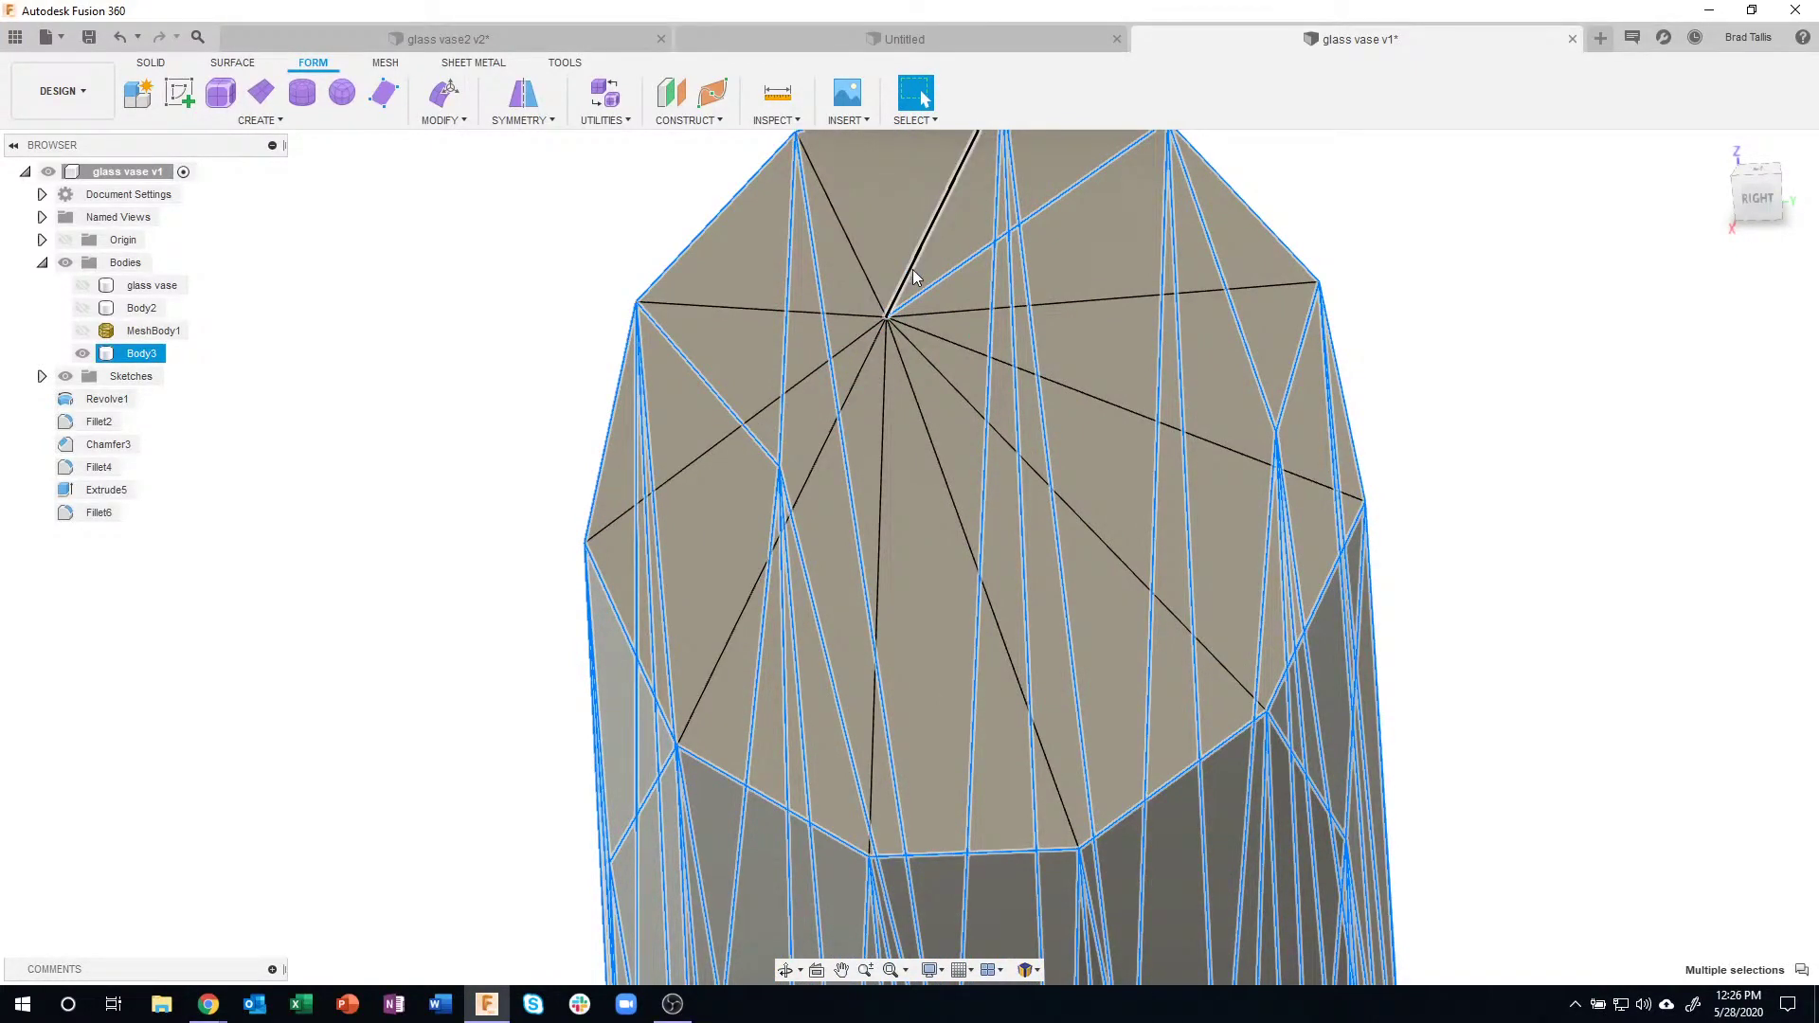
left_click(929, 292, "ctrl")
- Deselect one long side edge running down to the base on the body's front side
middle_click_drag(1422, 350, 868, 725, "shift")
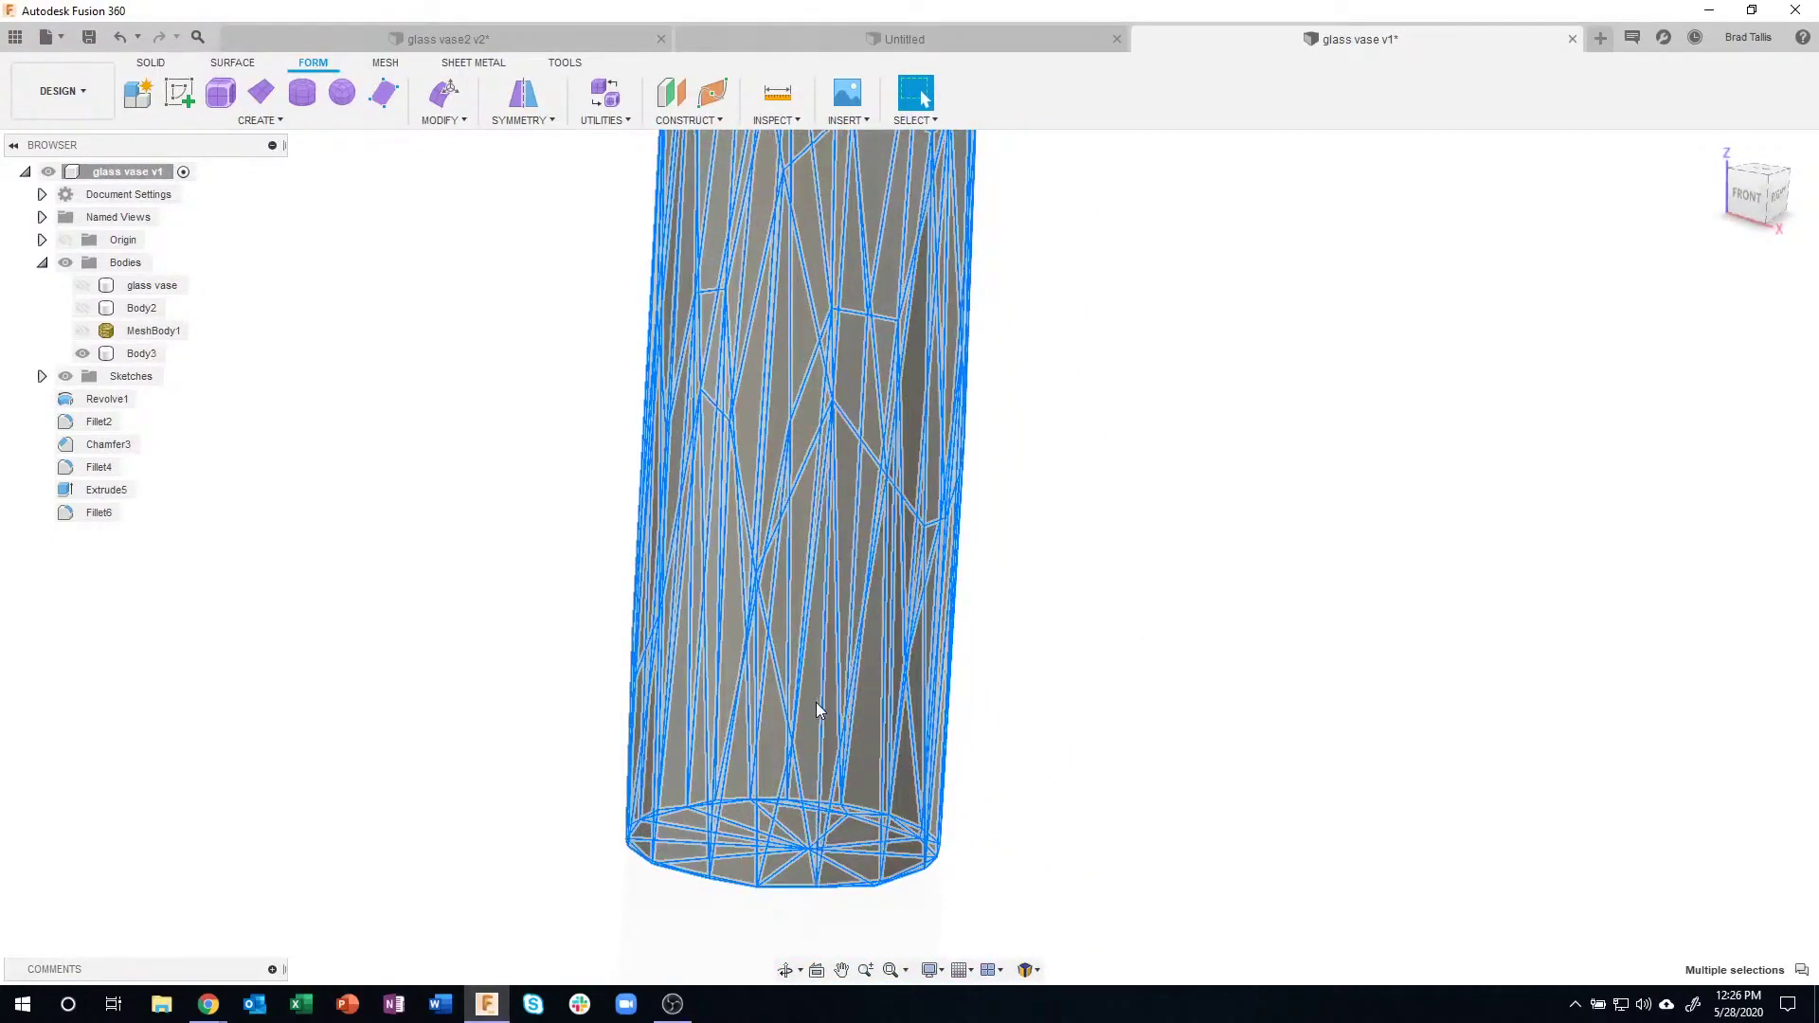
left_click(822, 712)
left_click(1346, 687)
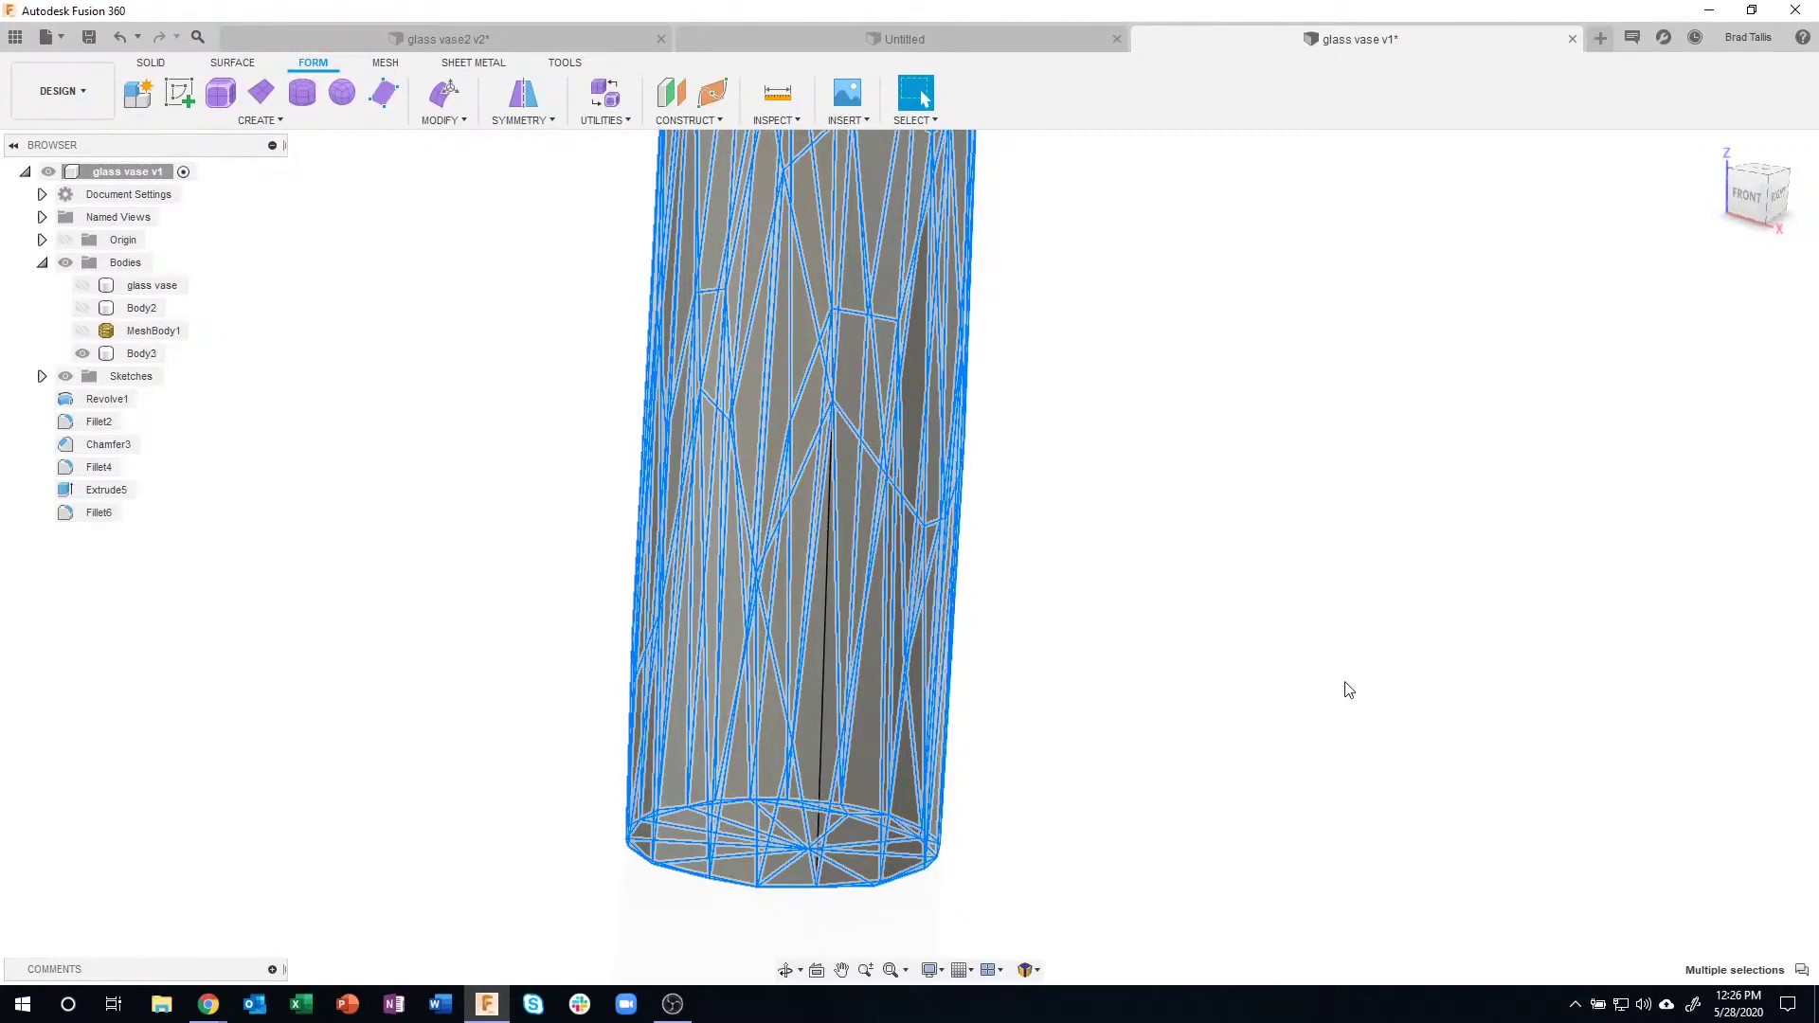
- Start a T-spline Pipe along the remaining selected edges and set its global diameter to .1 in
middle_click_drag(1346, 687, 388, 235, "shift")
left_click(674, 680)
left_click(231, 117)
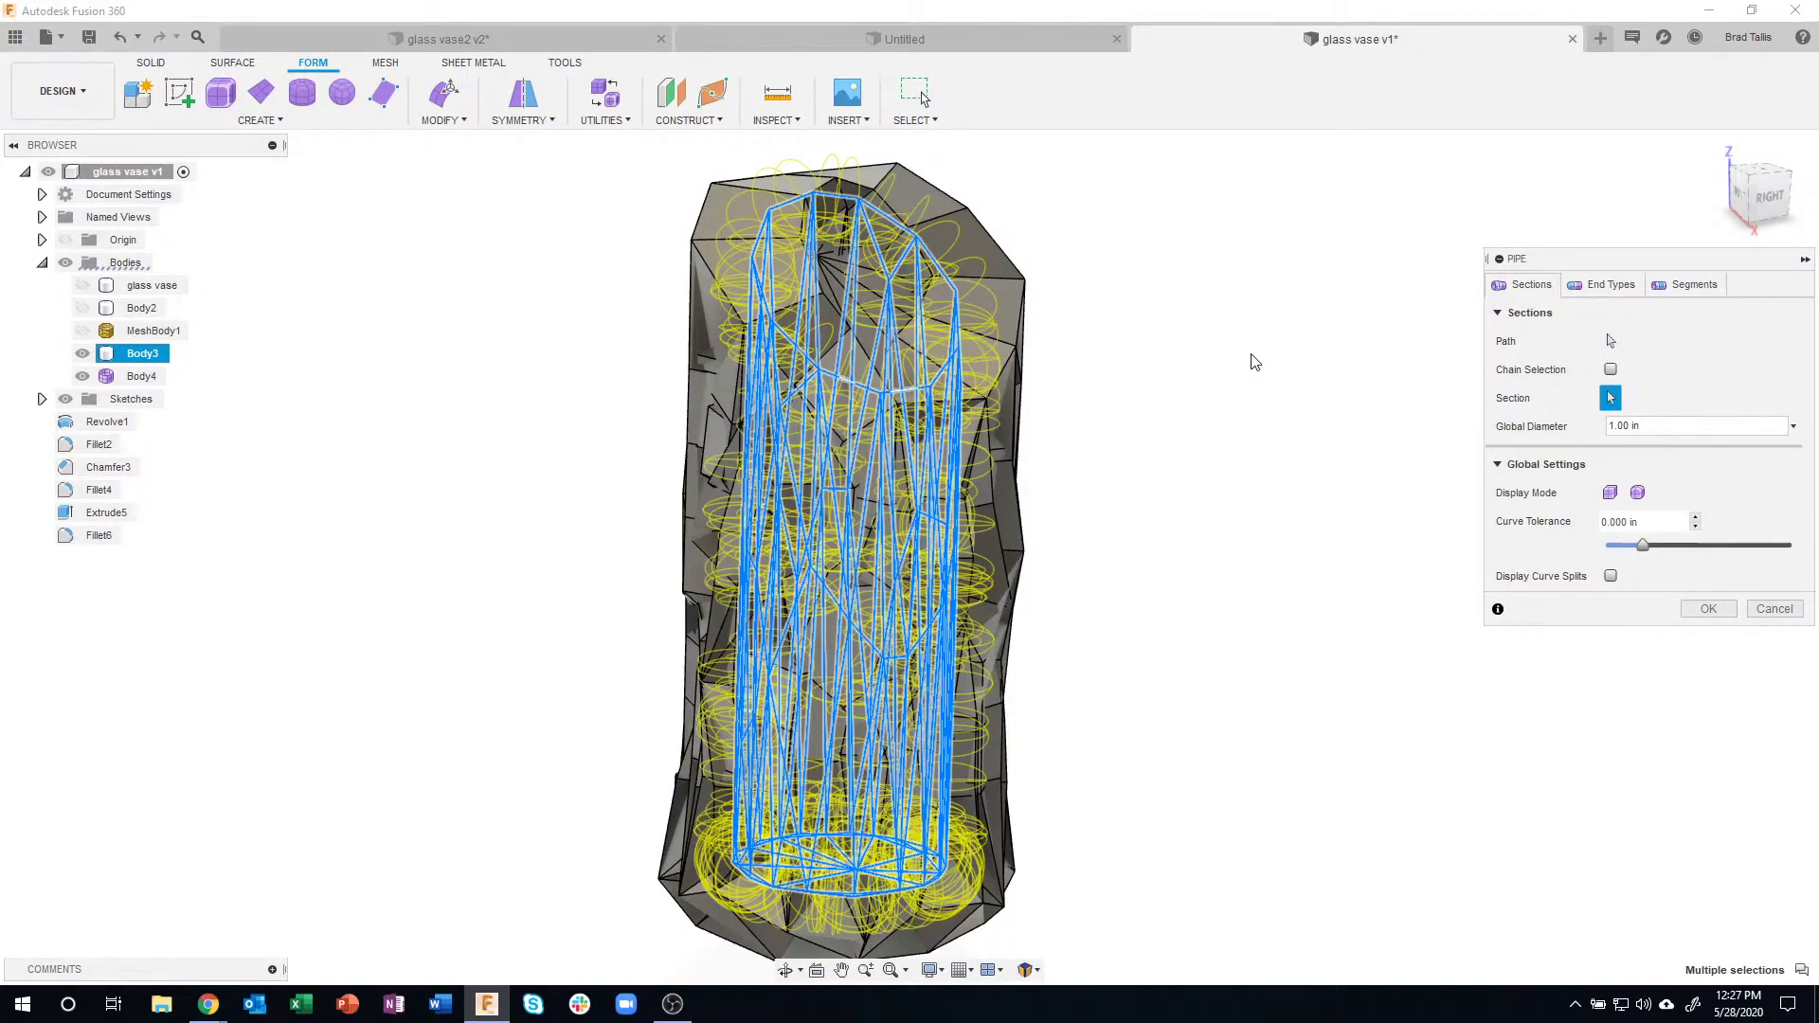
middle_click_drag(1250, 358, 1253, 394, "shift")
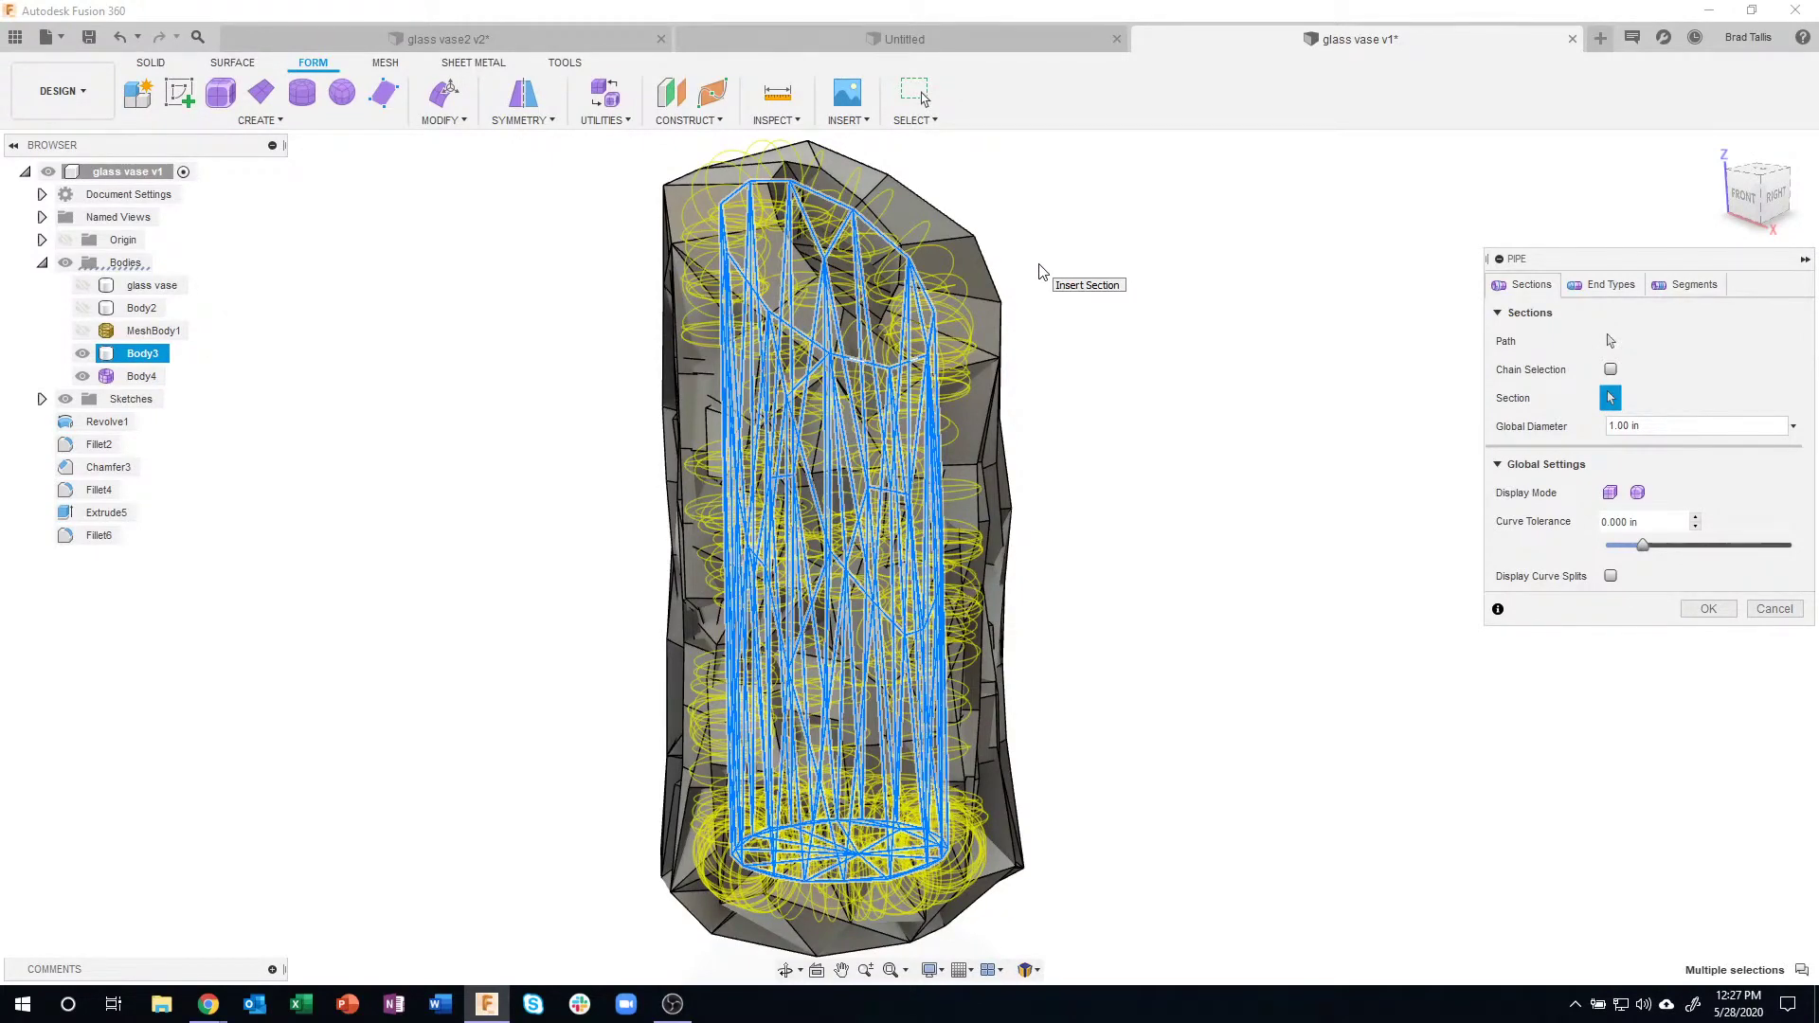
middle_click_drag(1042, 275, 1060, 313, "shift")
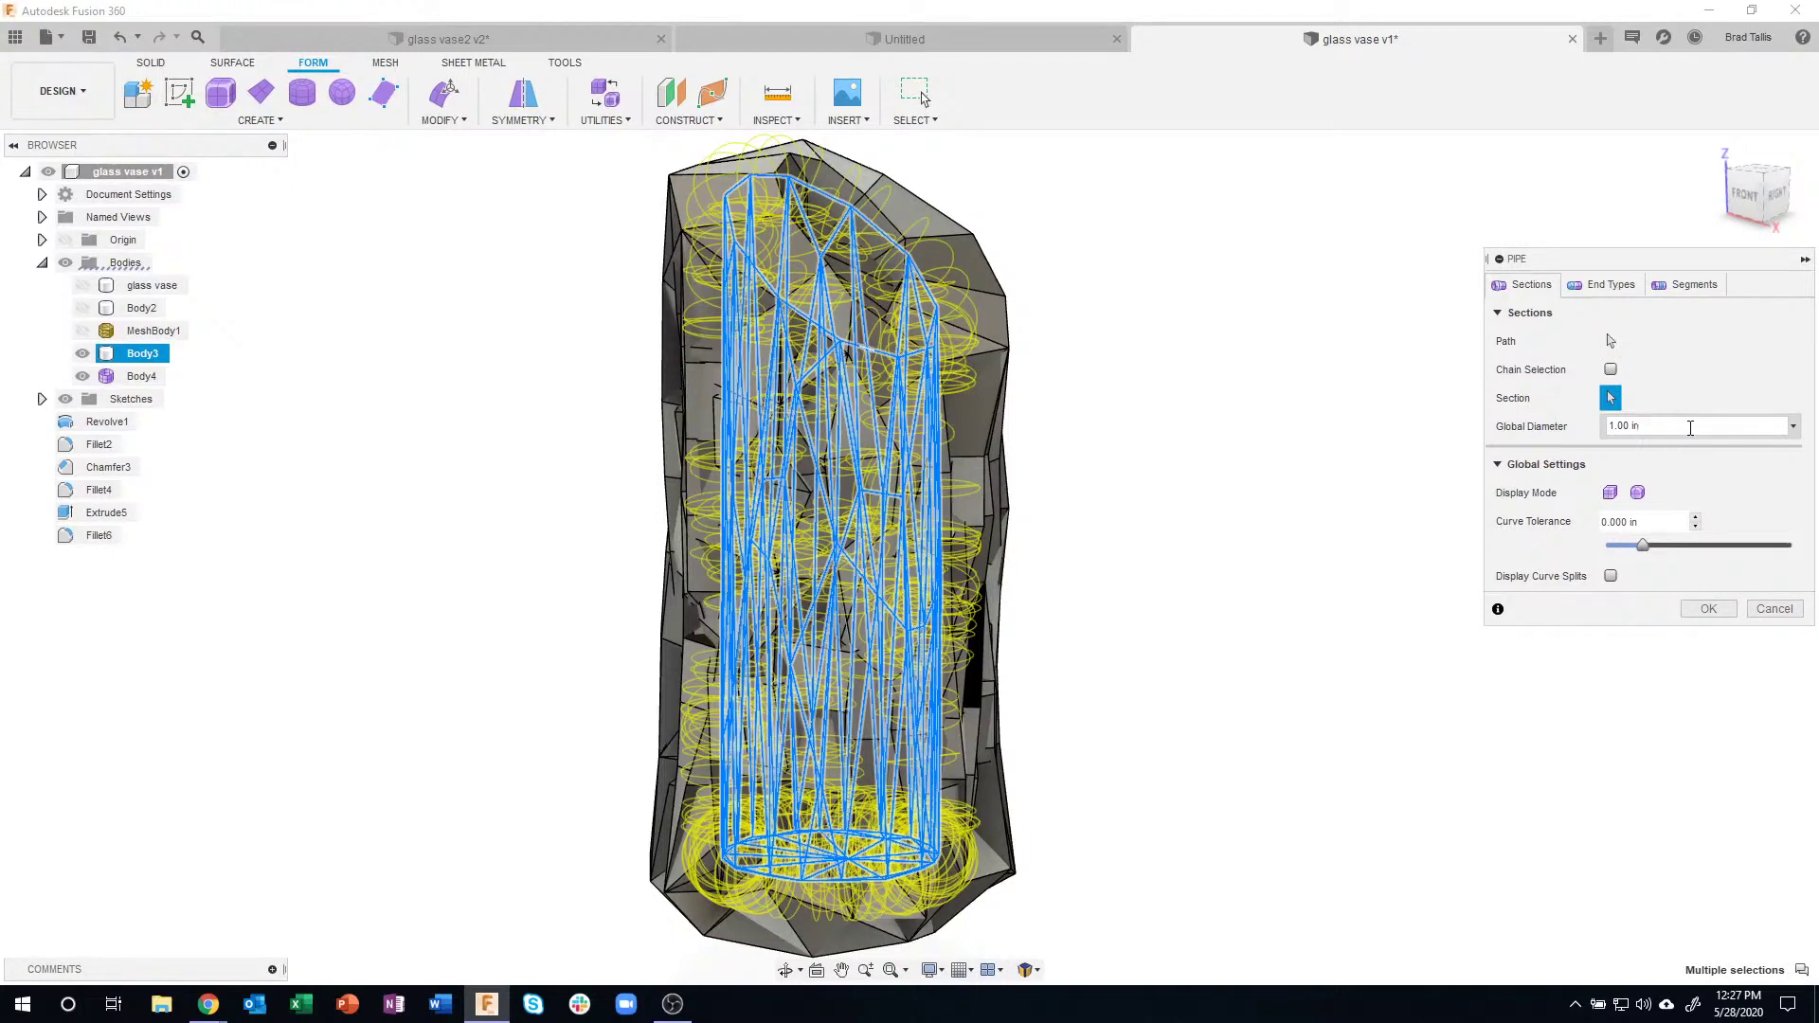
double_click(1629, 426)
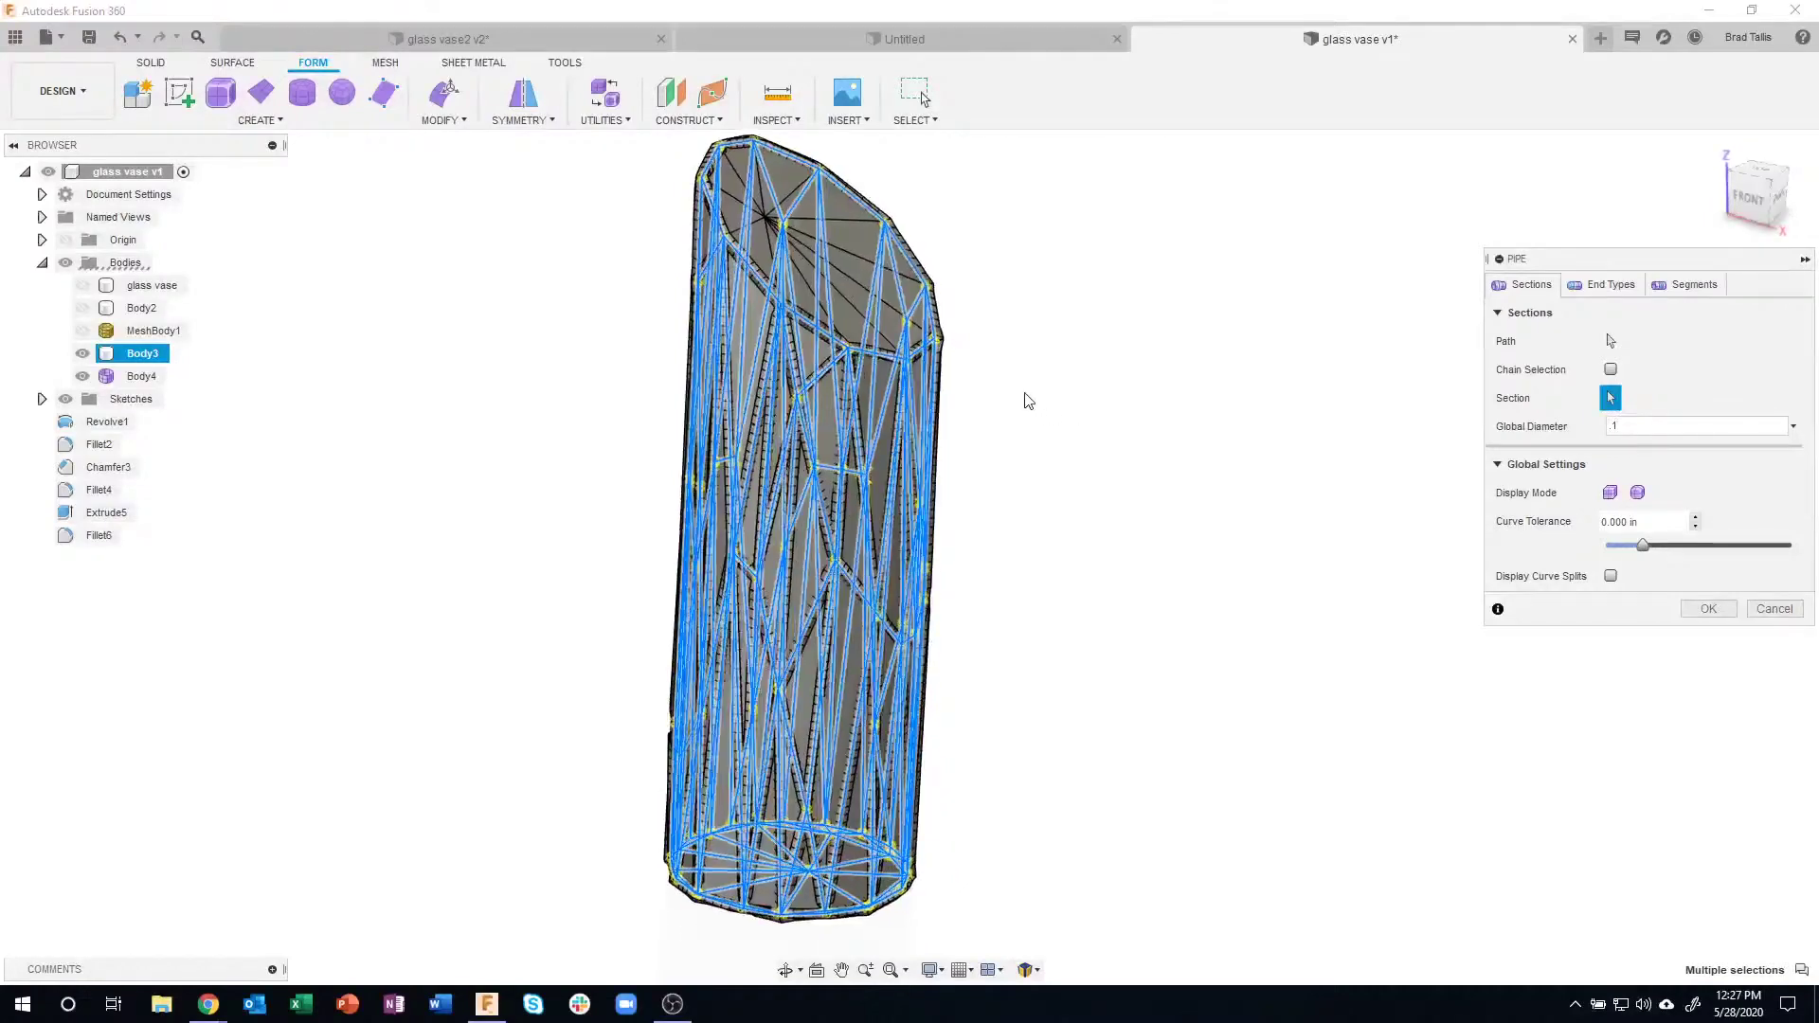
- Examine the pipe preview's segments and junctions up close around the slanted top rim and upper side
scroll(955, 337, "up", 3)
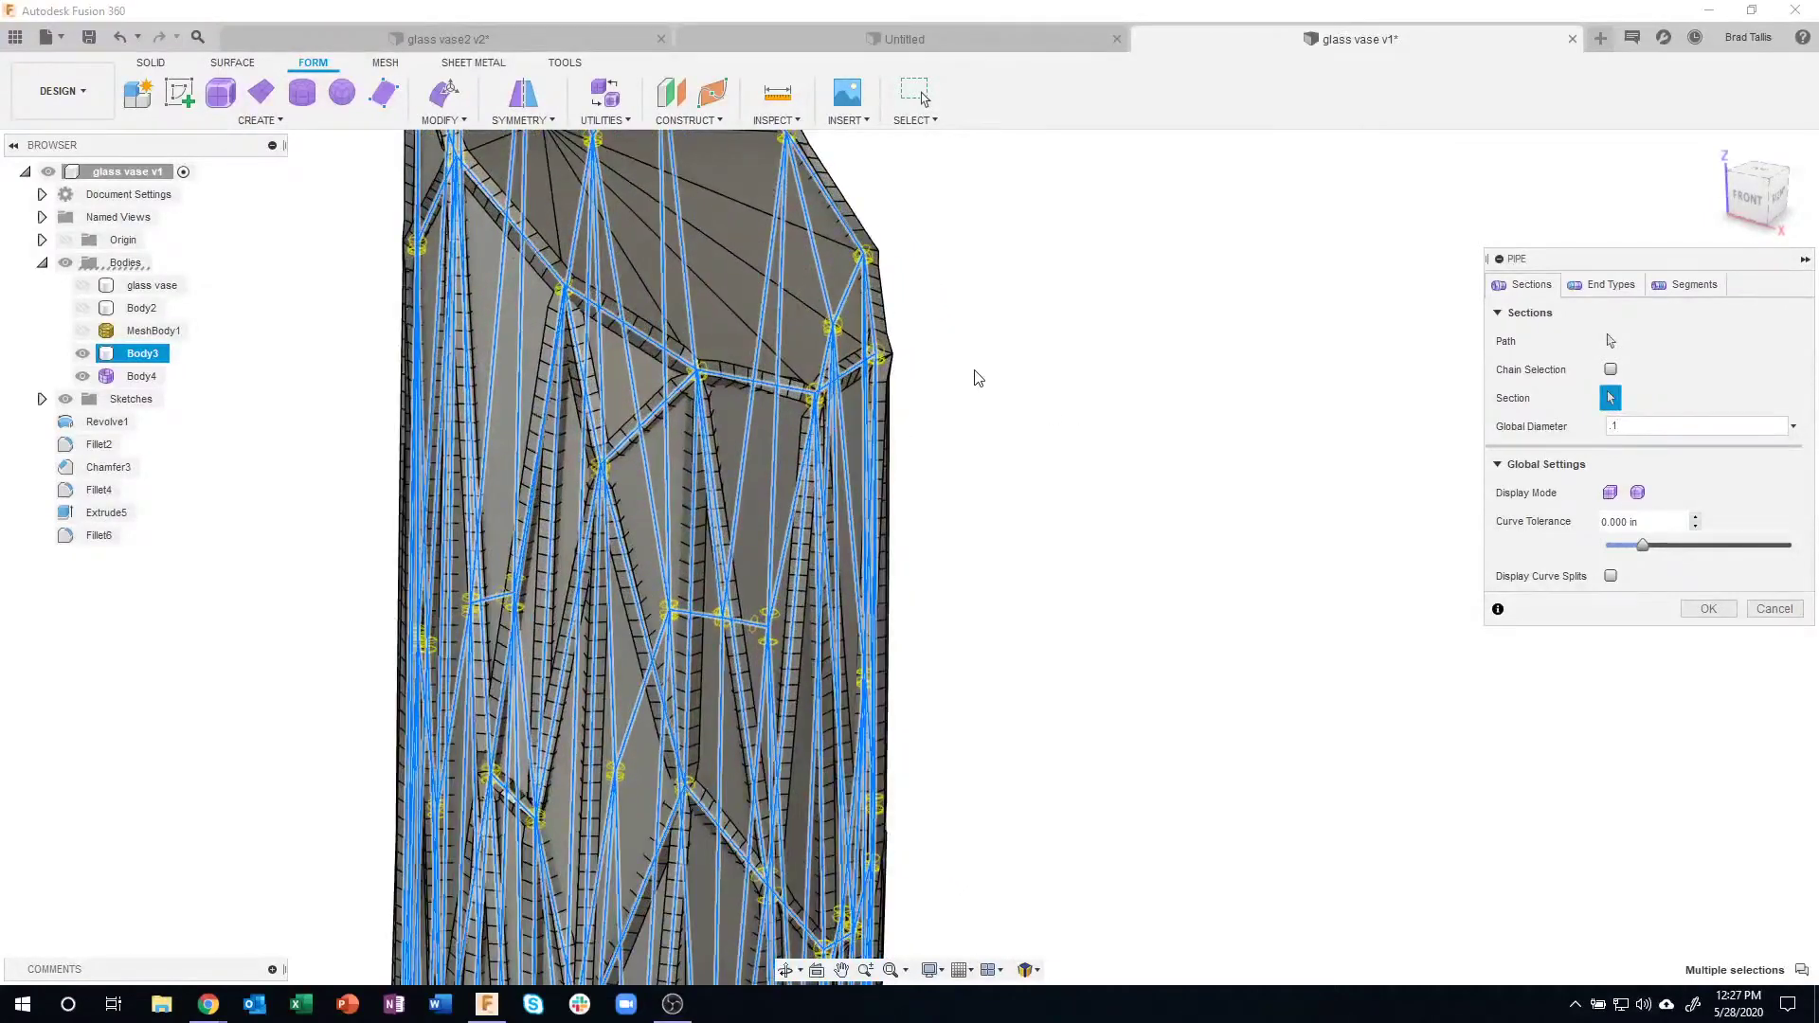
scroll(943, 362, "up", 5)
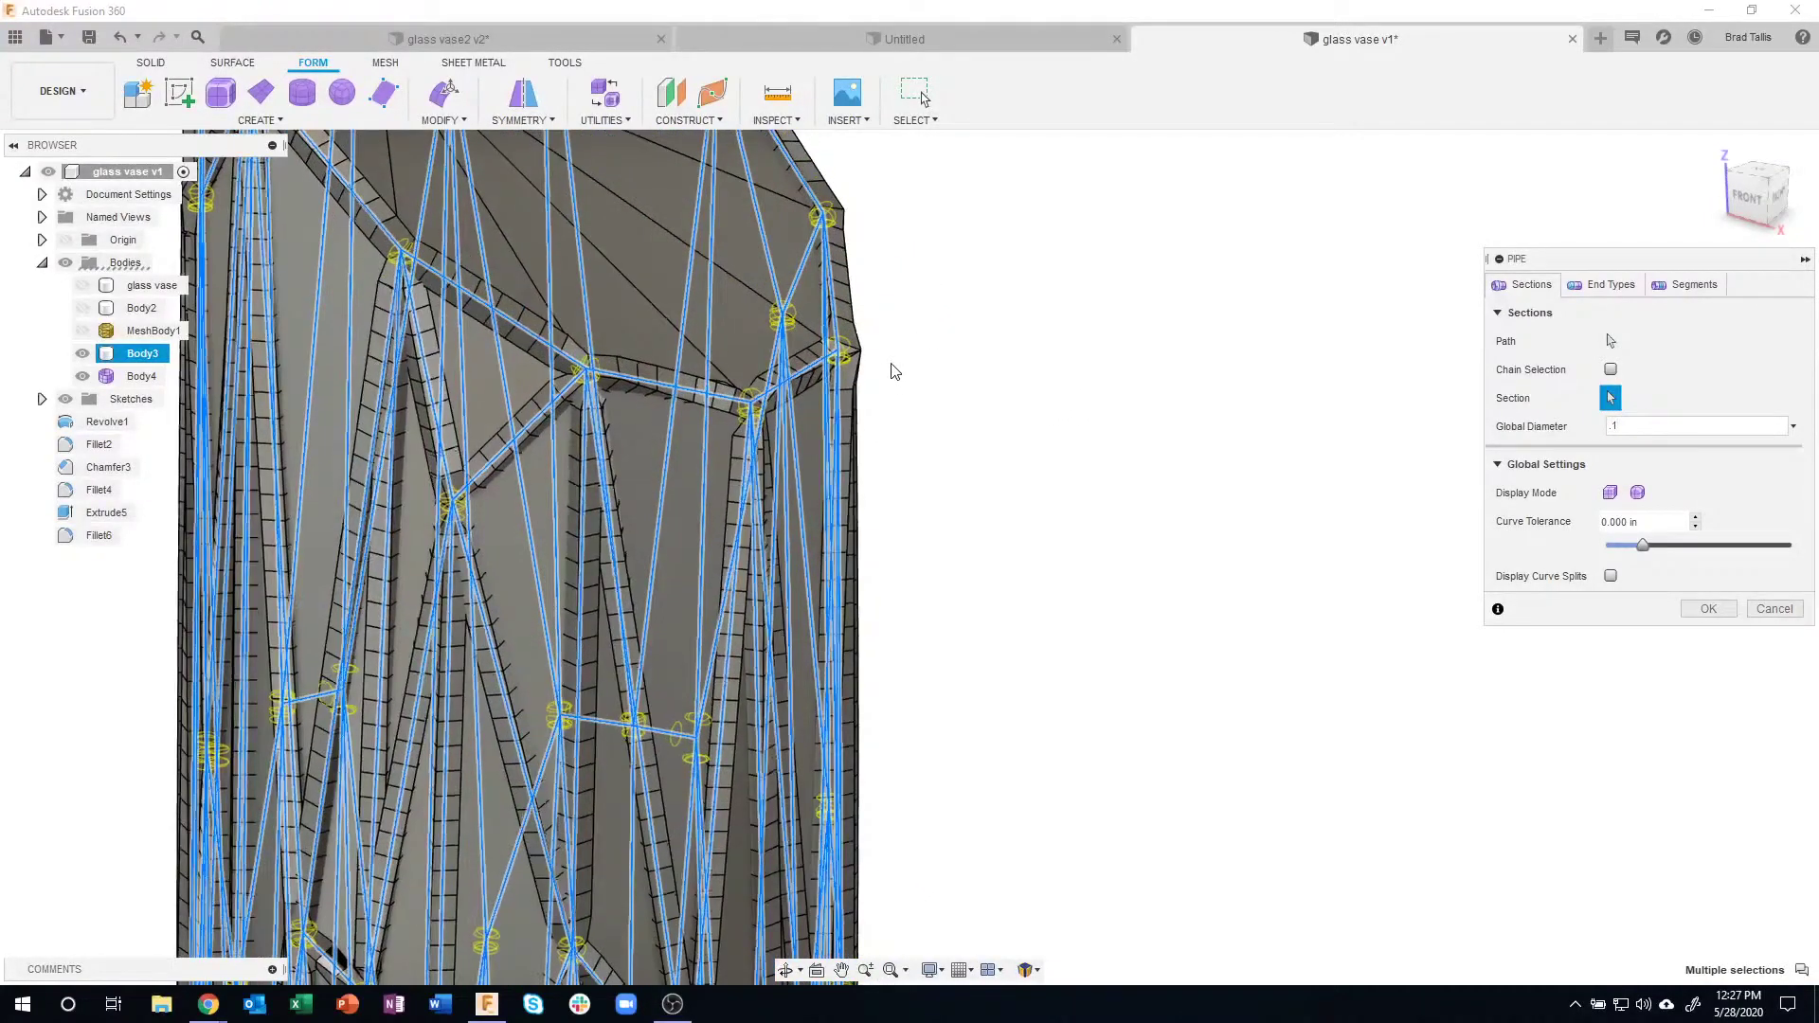
scroll(625, 343, "up", 3)
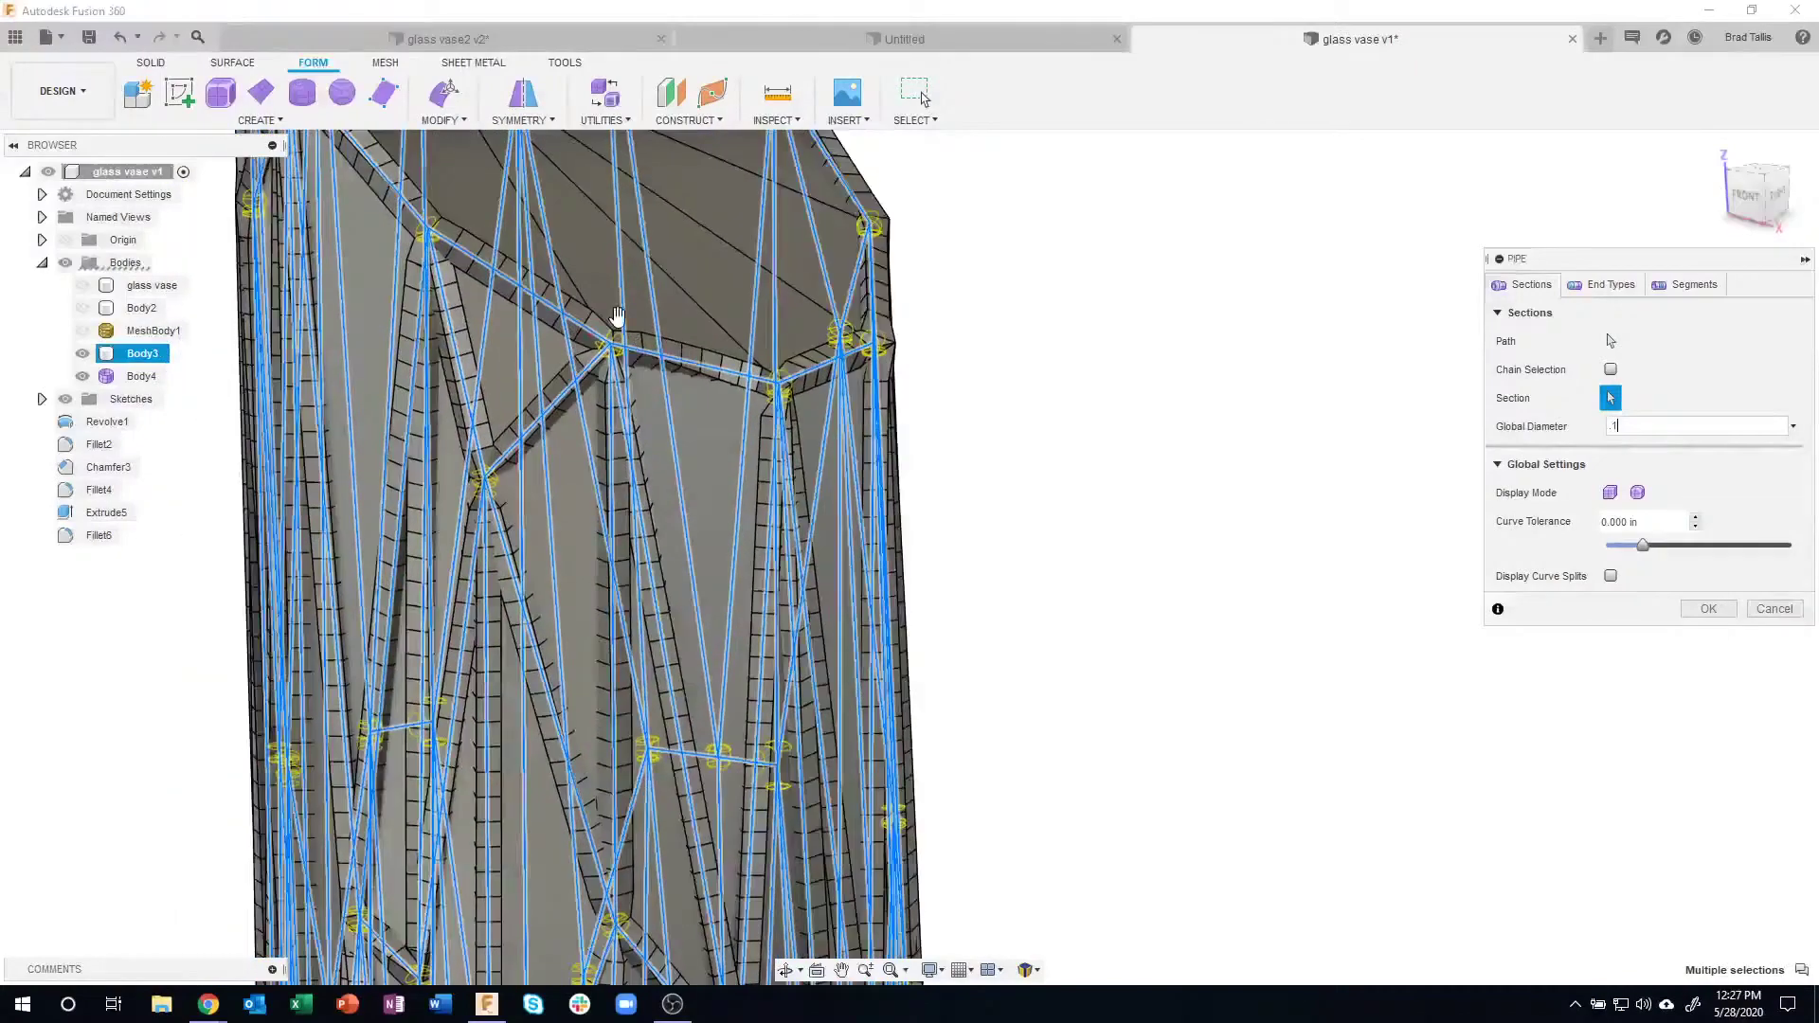
scroll(608, 345, "up", 2)
middle_click_drag(607, 344, 684, 625, "shift")
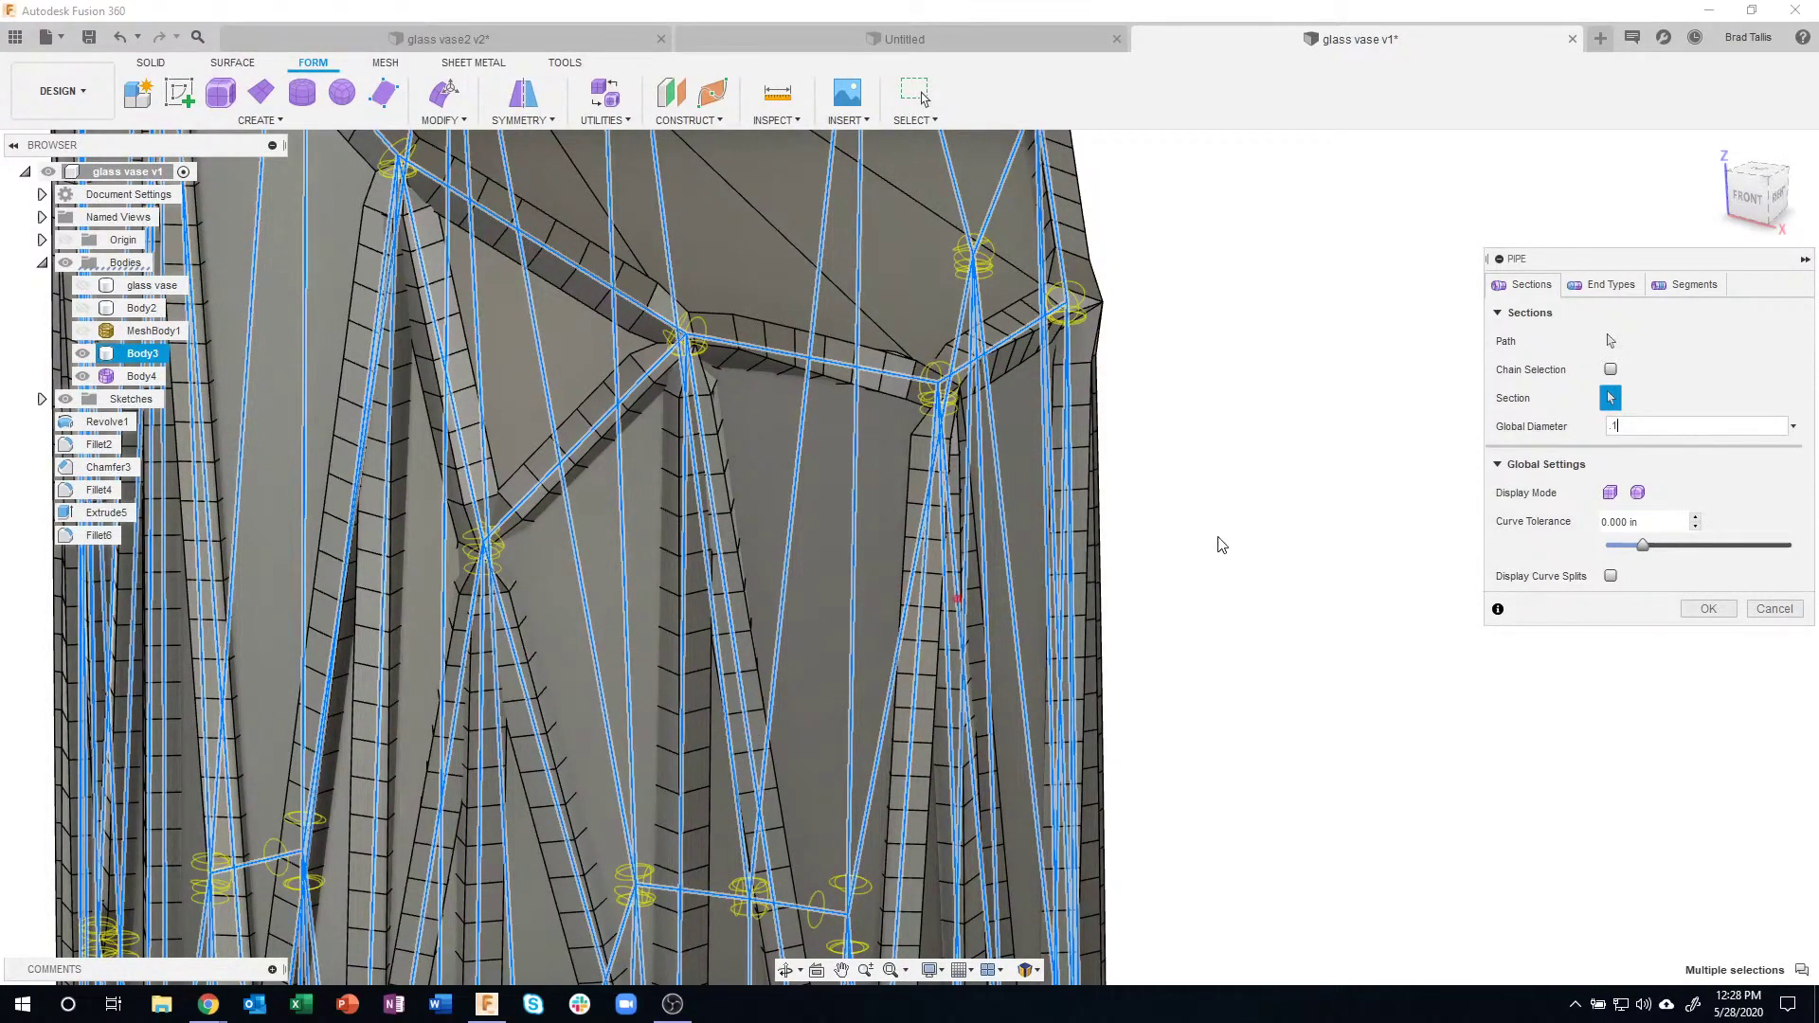
scroll(1314, 505, "down", 2)
scroll(1314, 505, "down", 3)
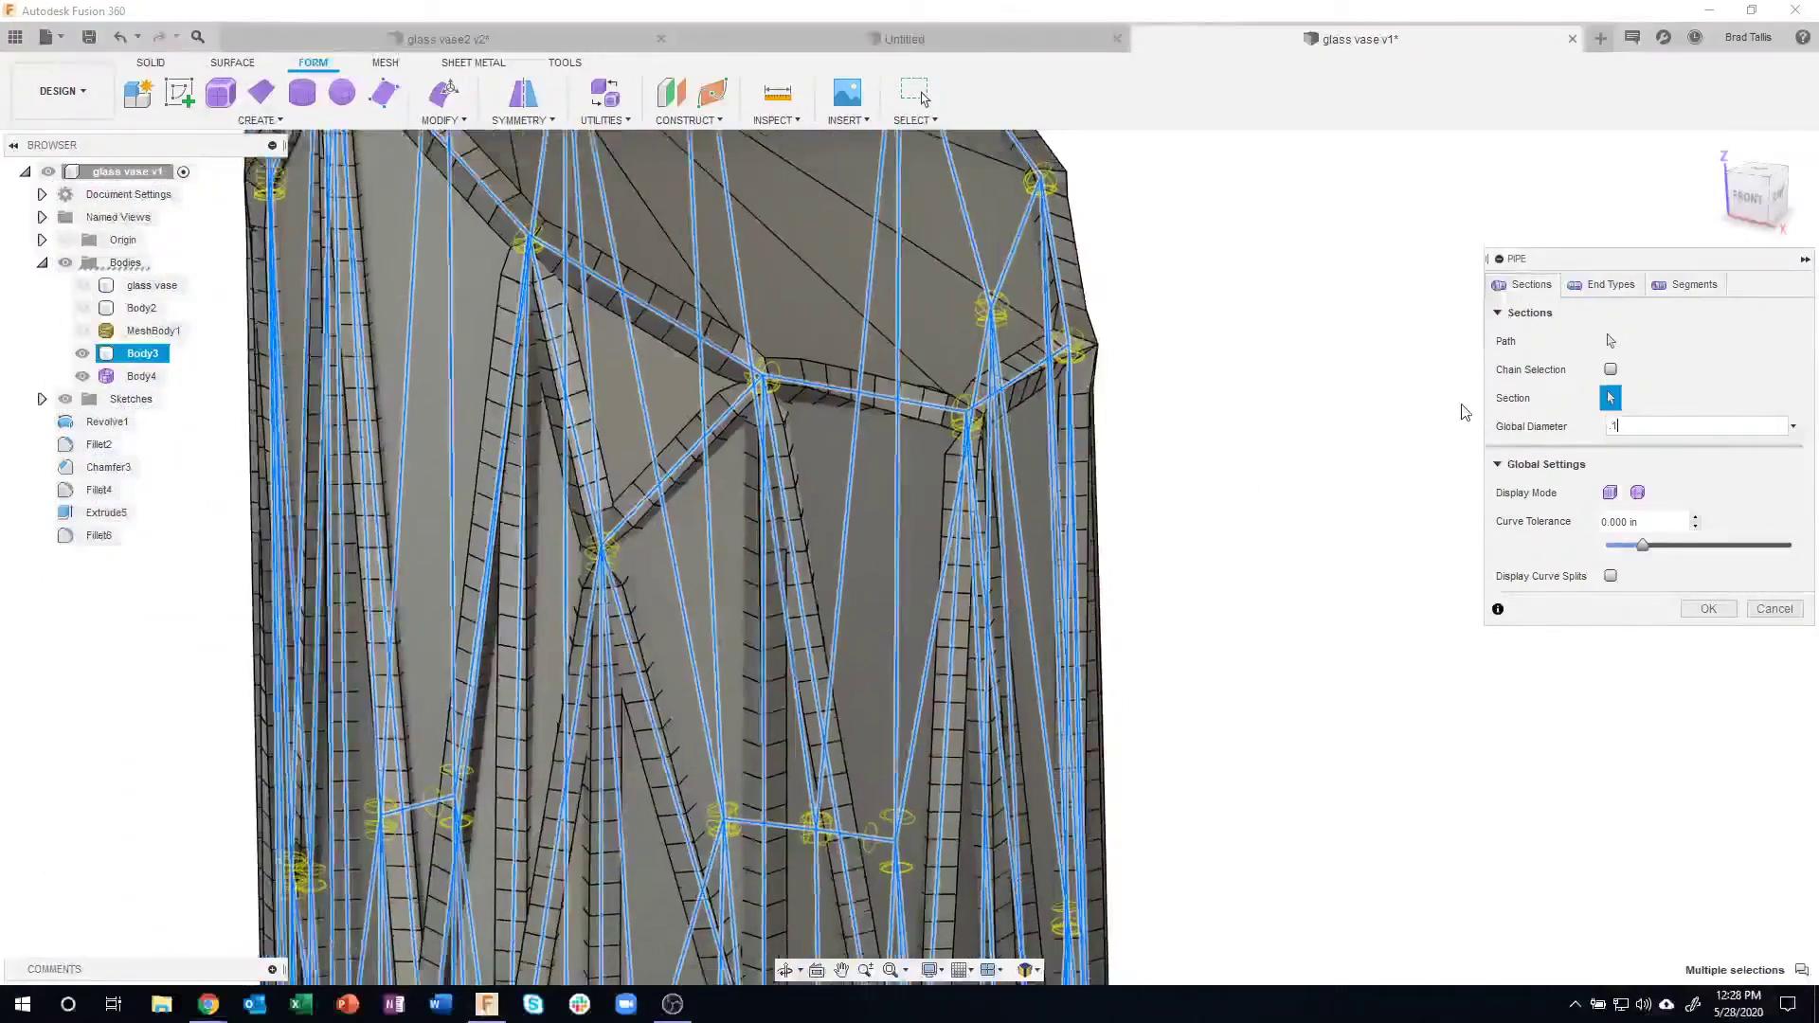
left_click(1666, 424)
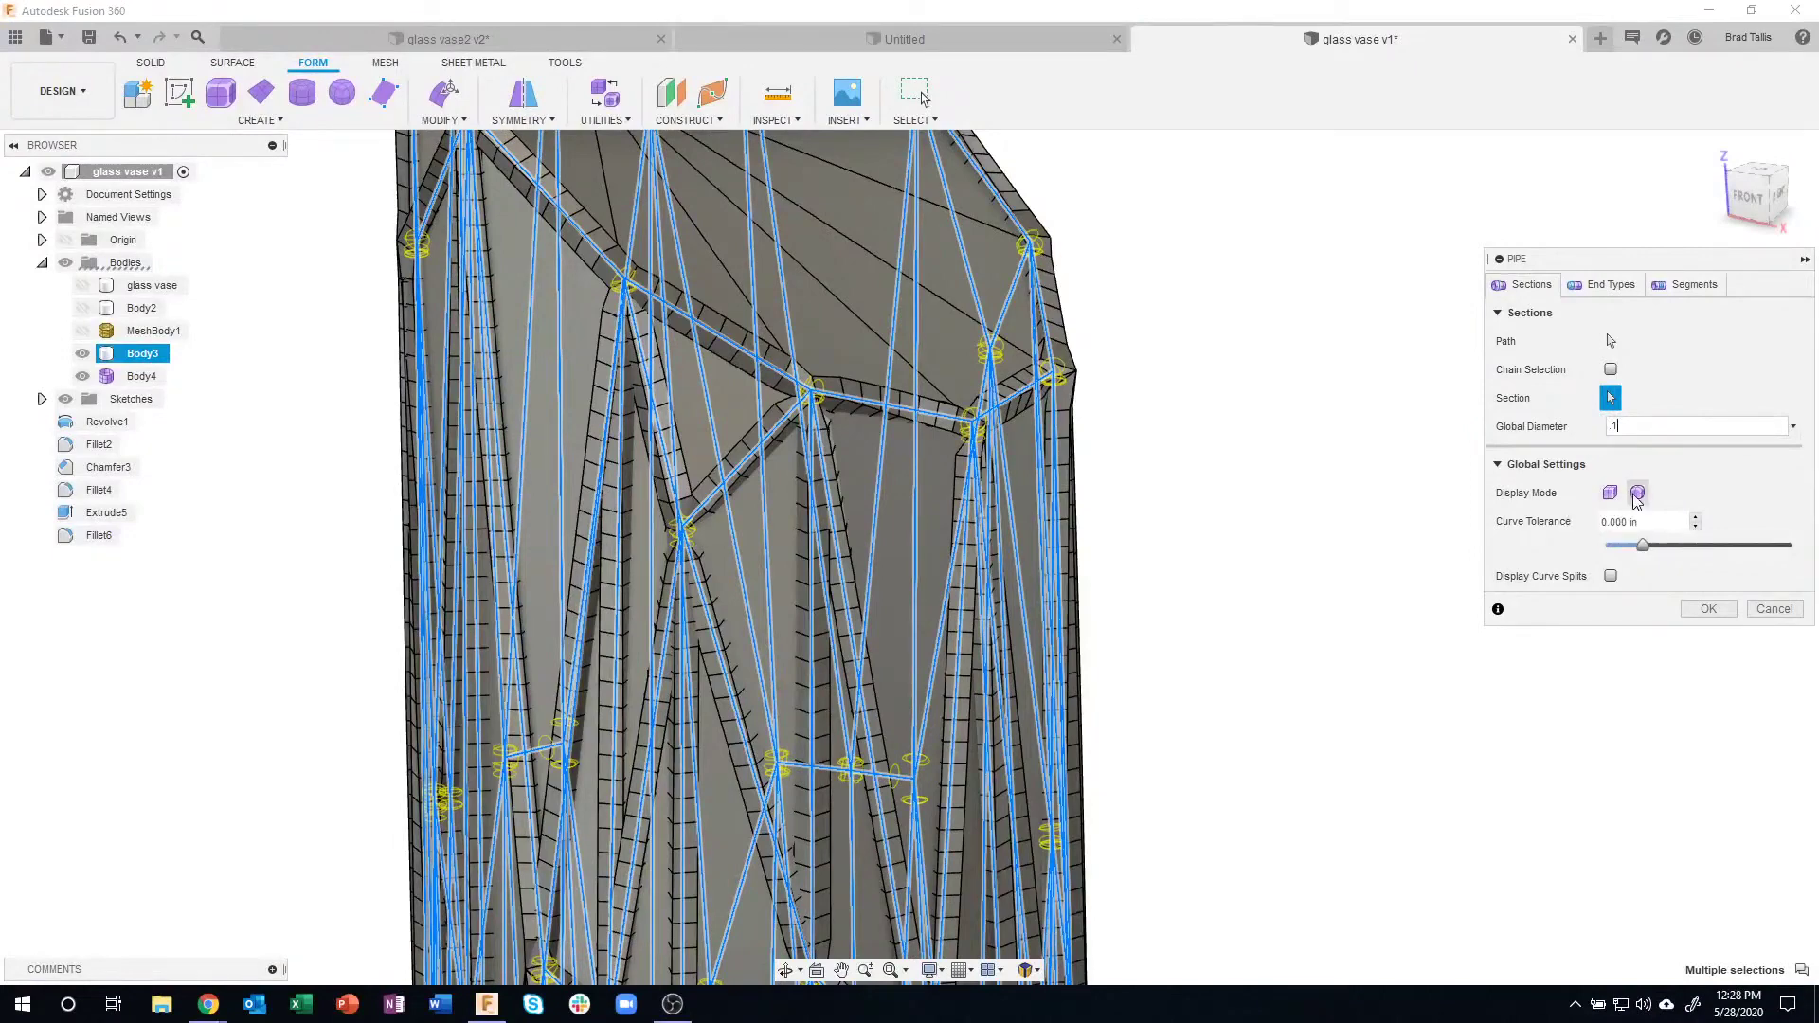
- Switch the pipe preview on the faceted vase to smooth display mode
scroll(963, 355, "up", 2)
scroll(834, 368, "up", 3)
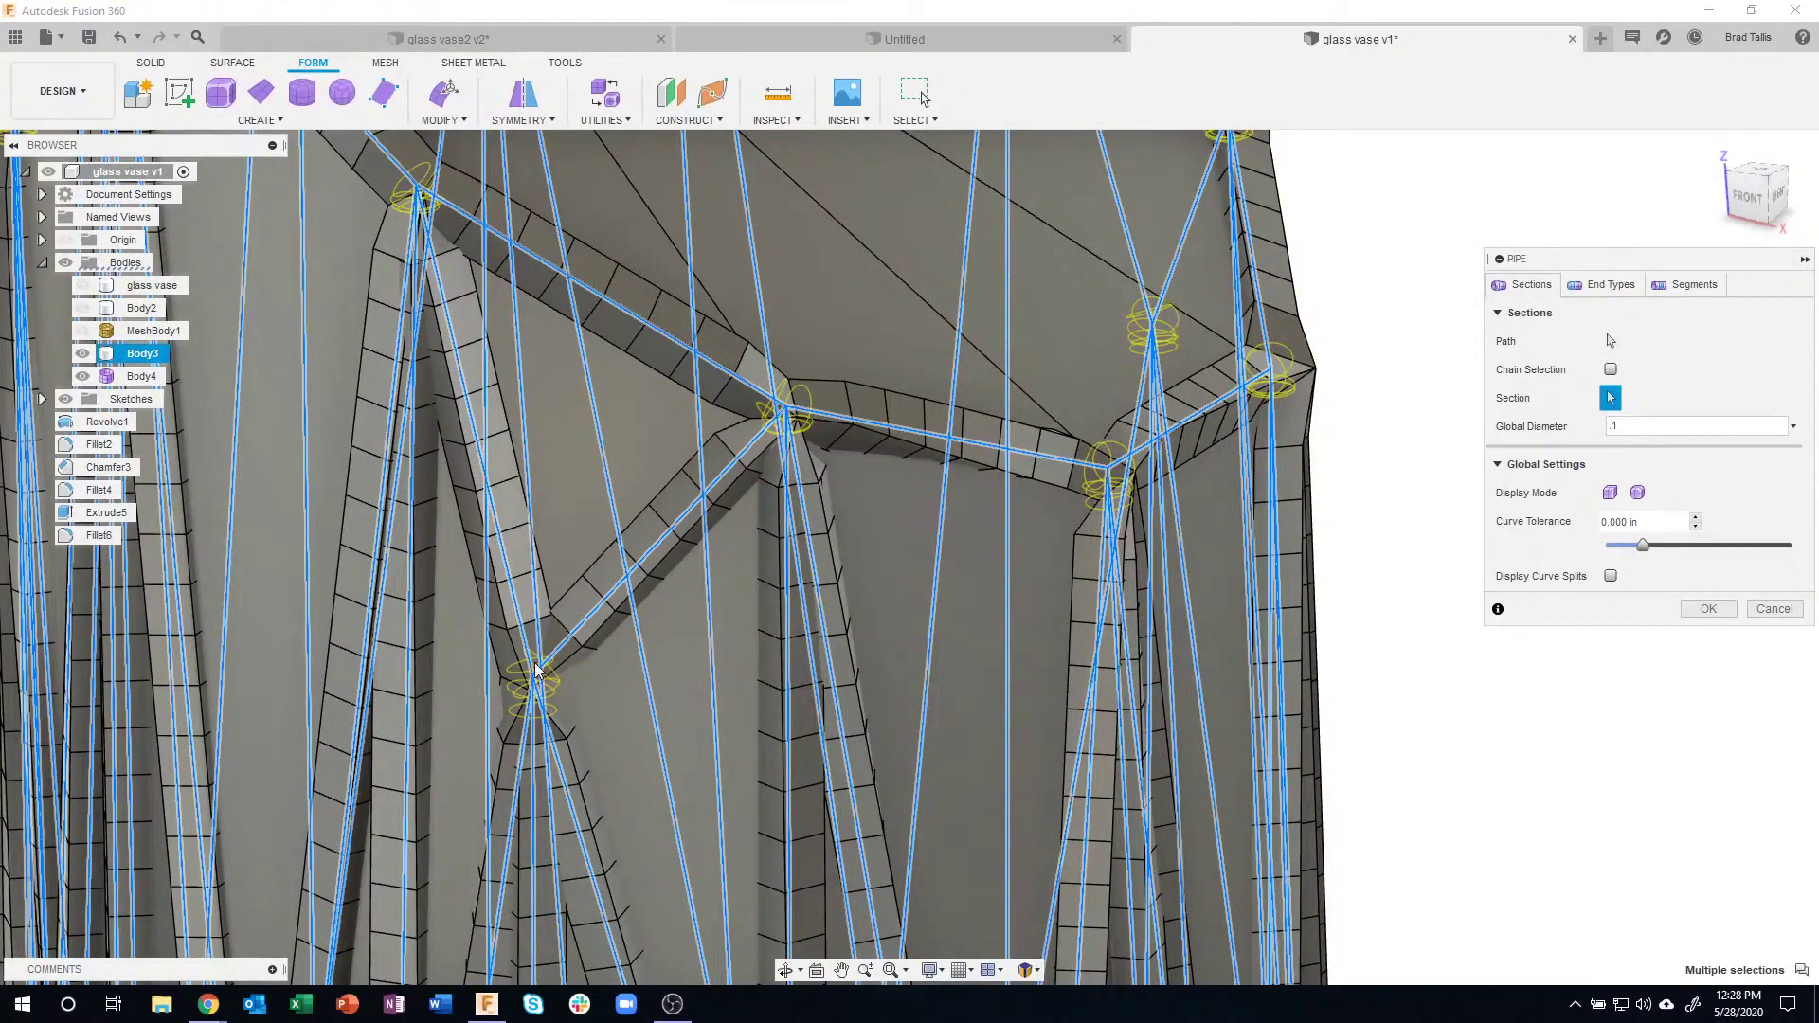
left_click(1638, 494)
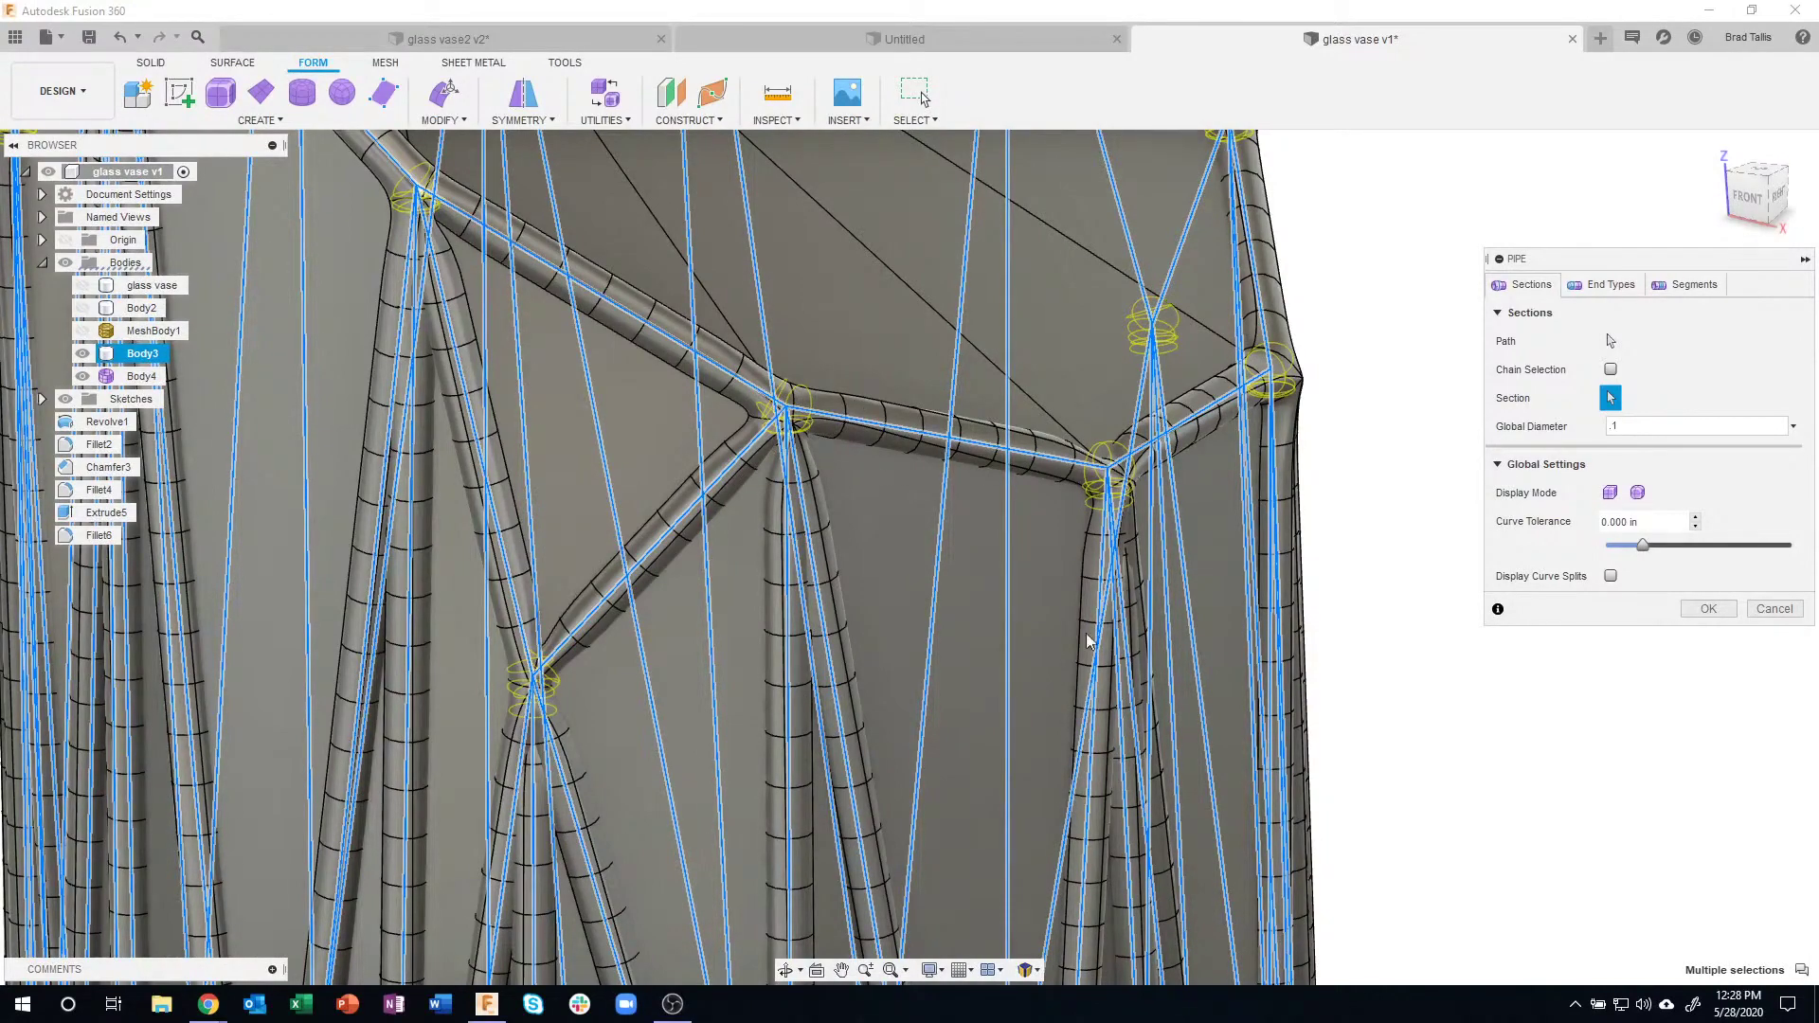
- Examine the smoothed pipe joints up close along the vase's side
scroll(1059, 638, "down", 5)
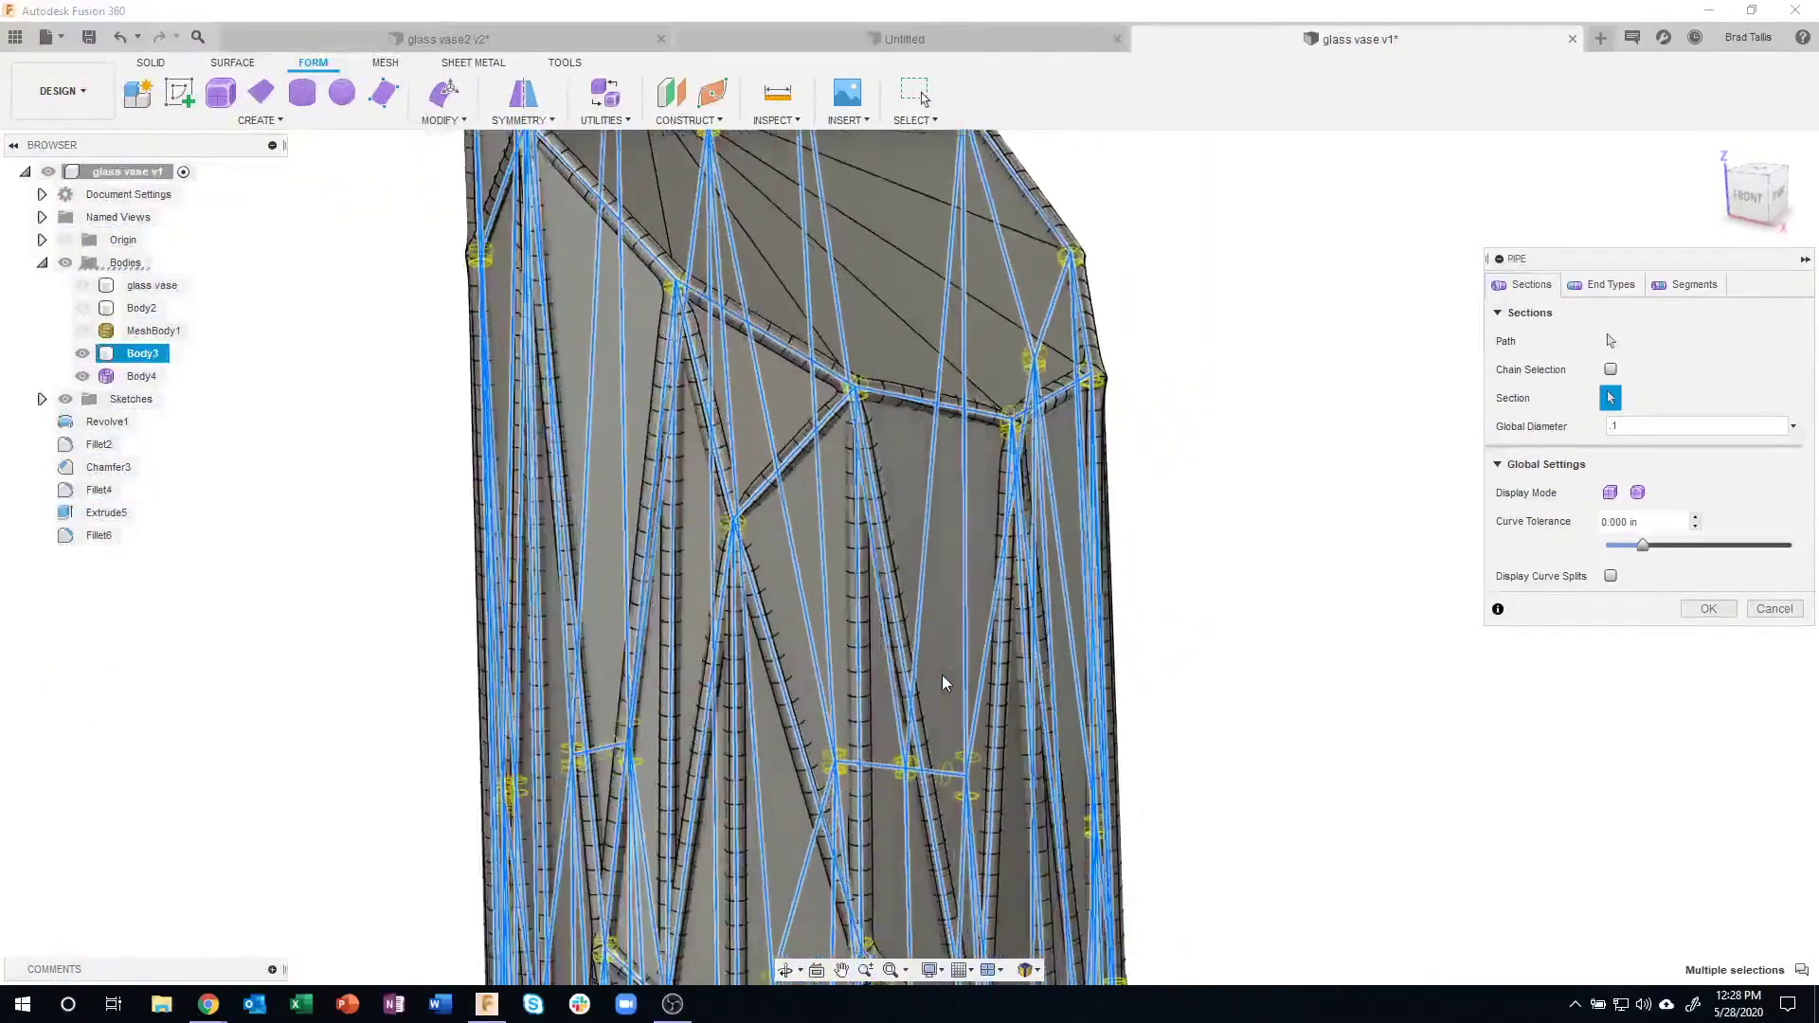
scroll(862, 784, "up", 4)
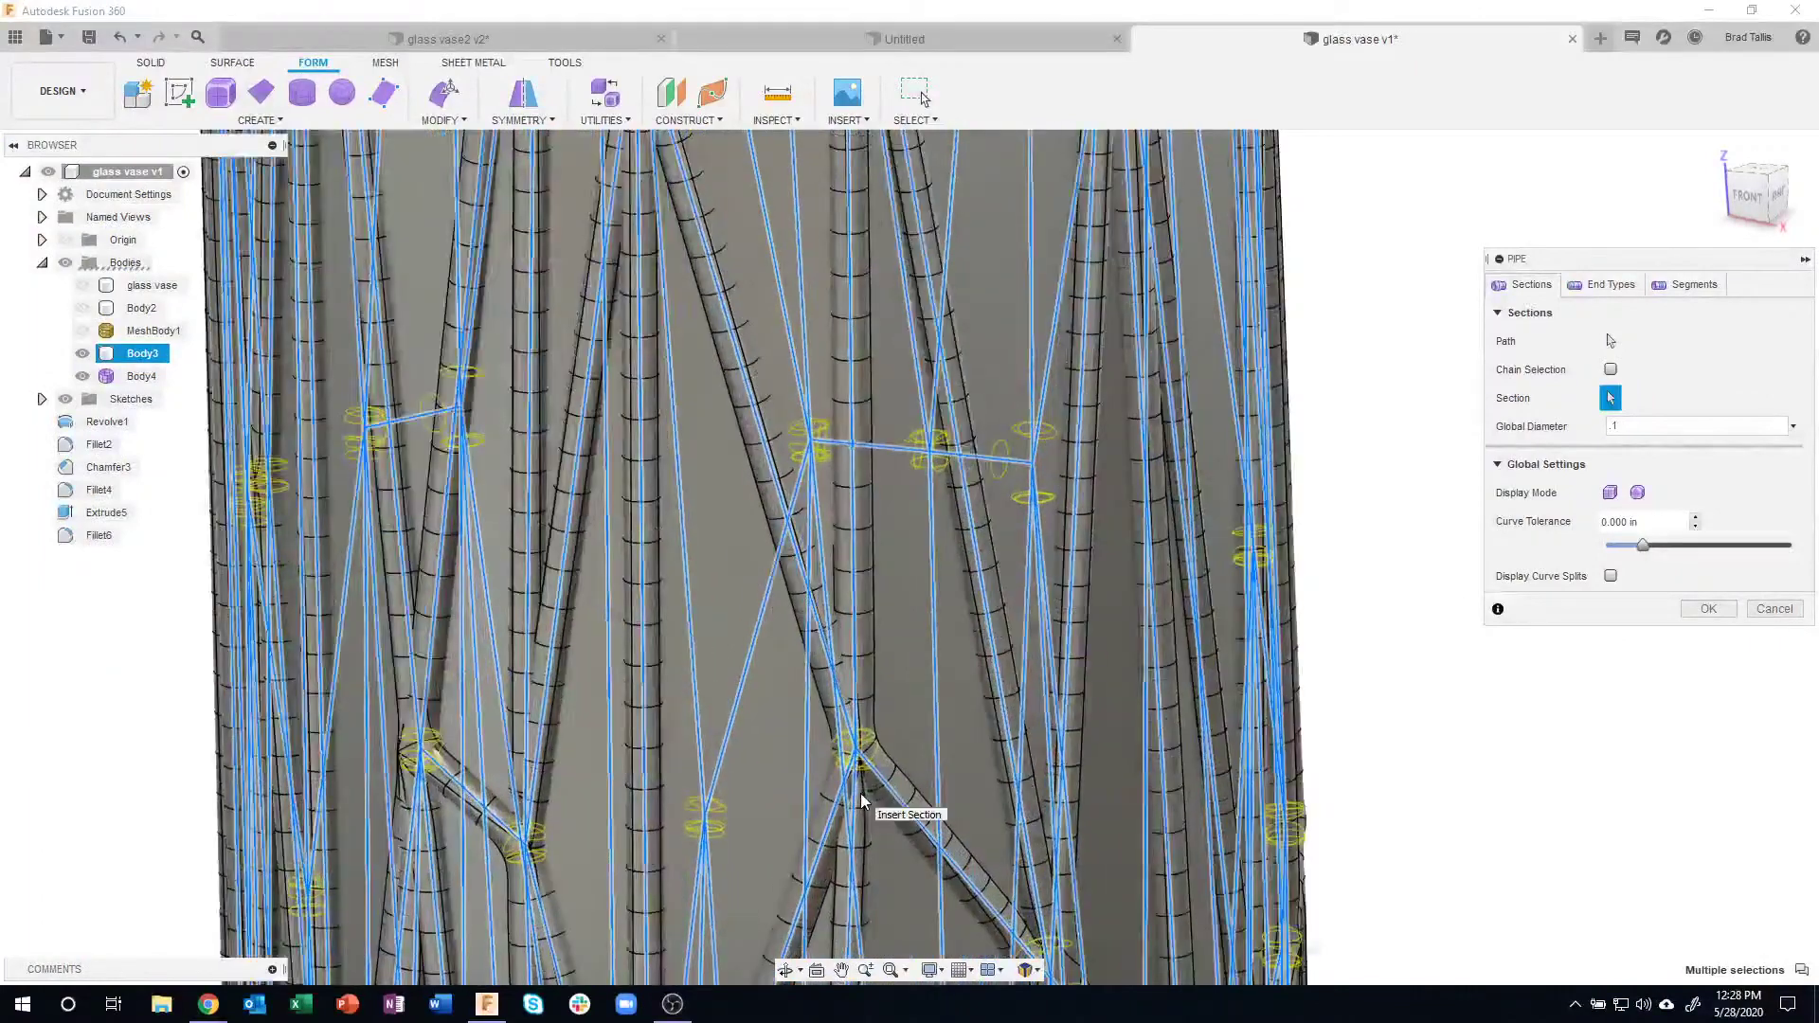
scroll(861, 800, "up", 5)
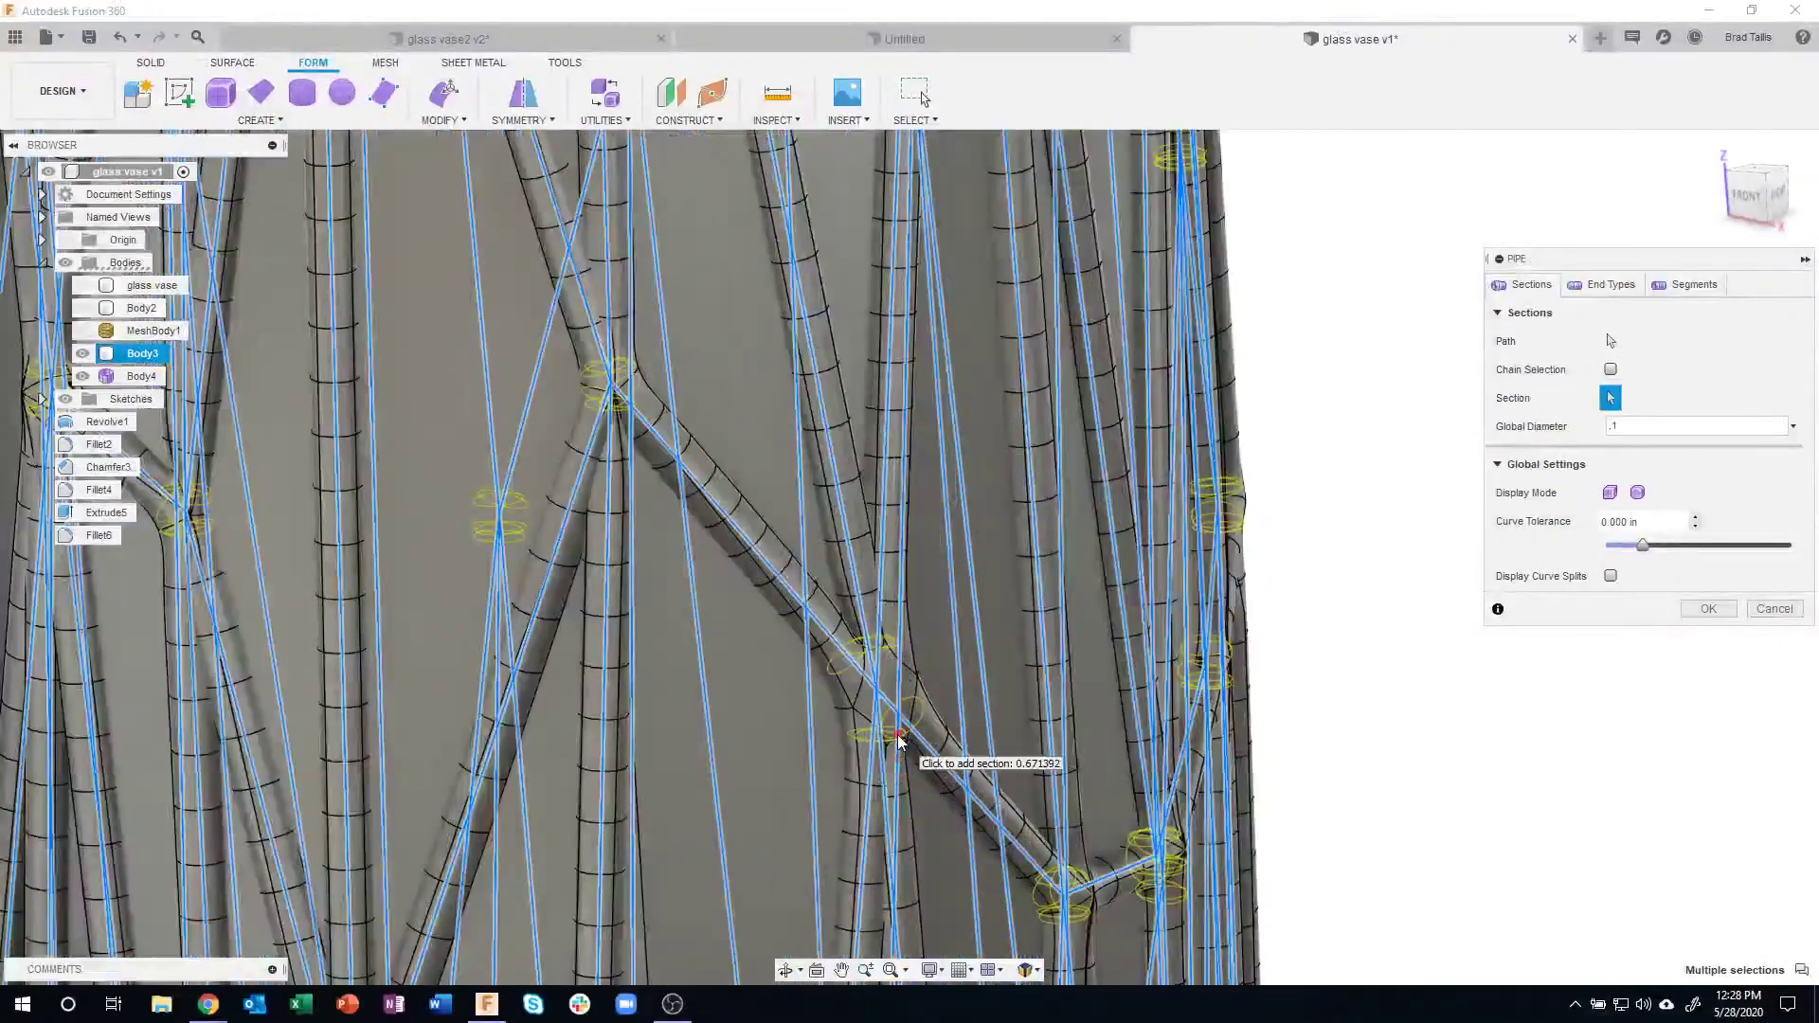
scroll(899, 741, "down", 2)
scroll(626, 552, "up", 4)
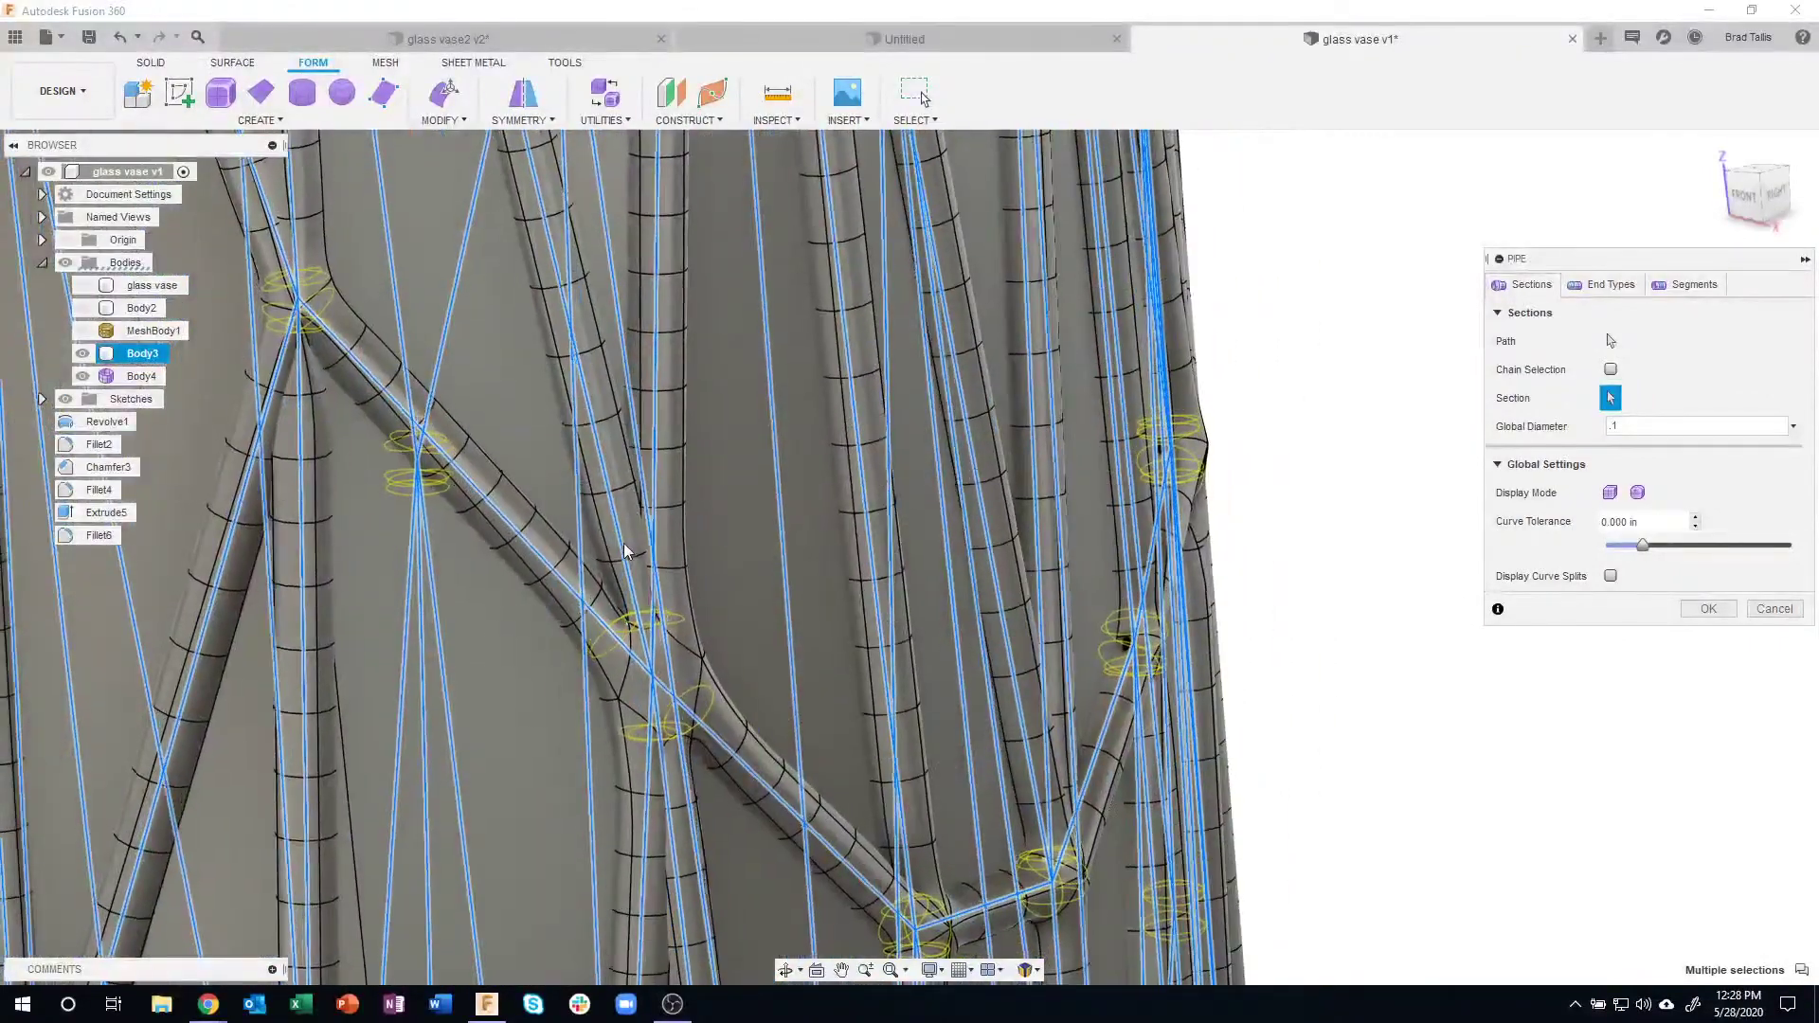
middle_click_drag(625, 551, 776, 440, "shift")
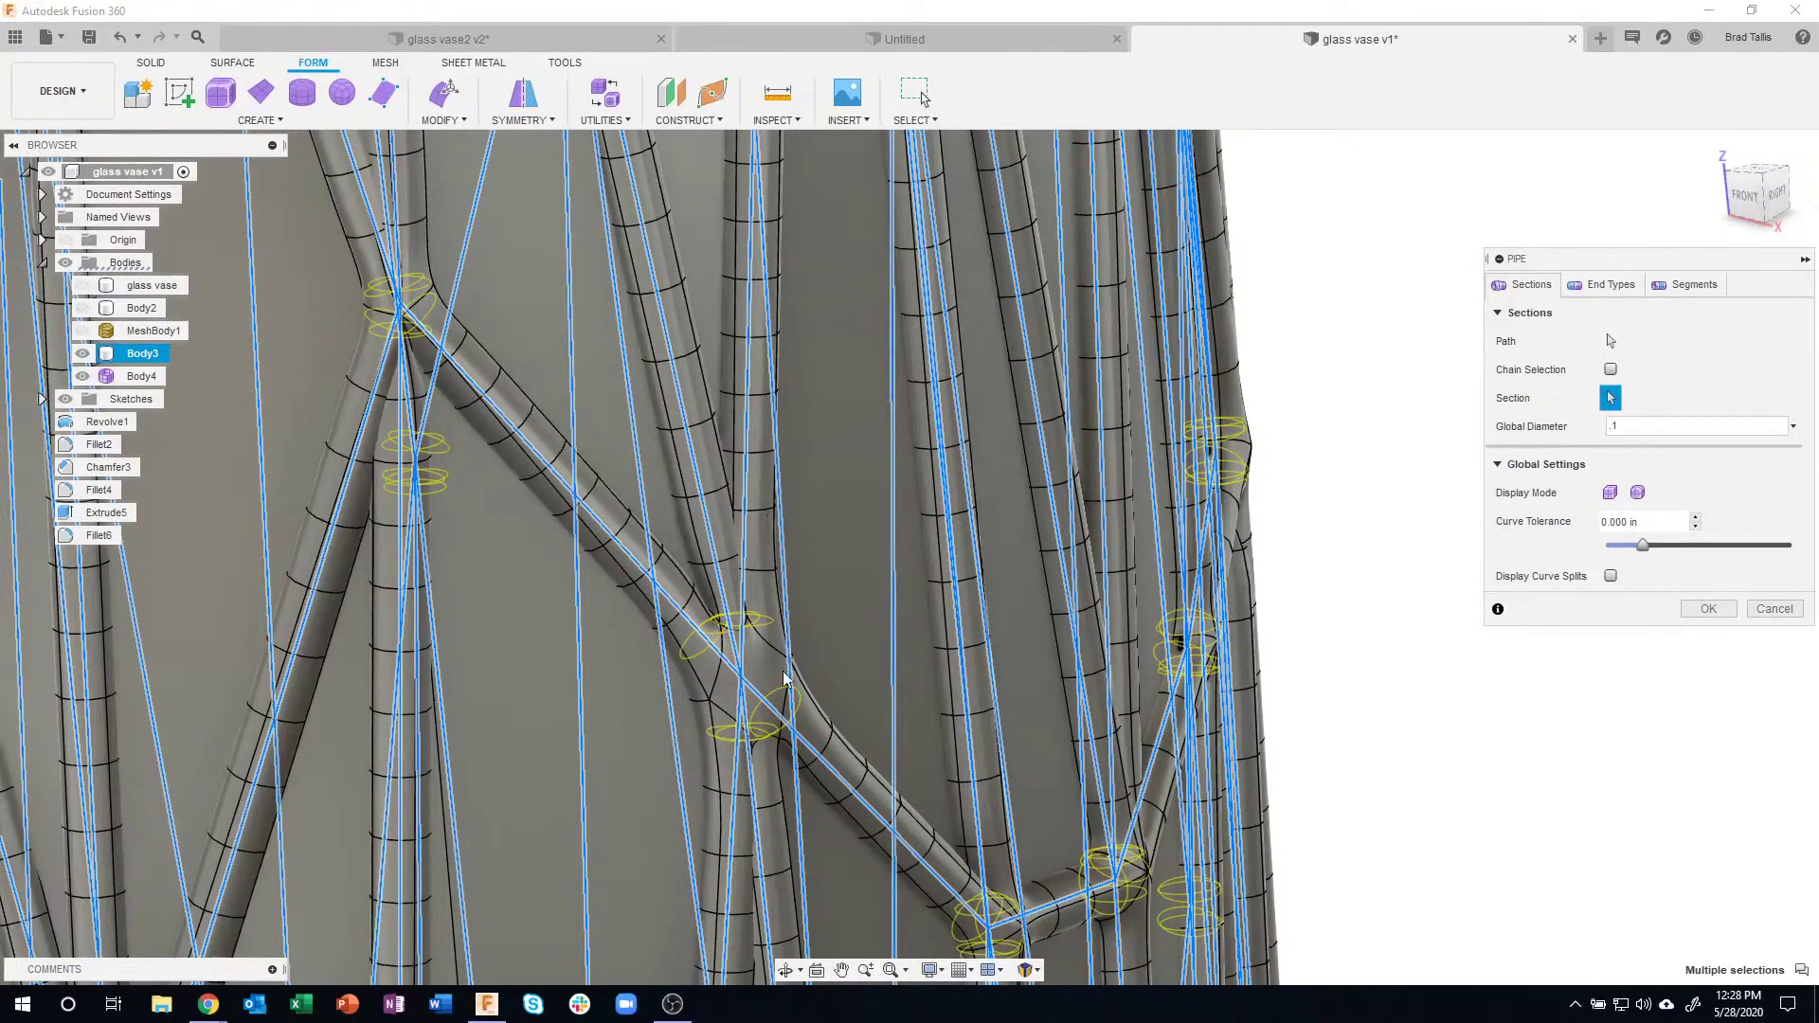
scroll(838, 691, "down", 1)
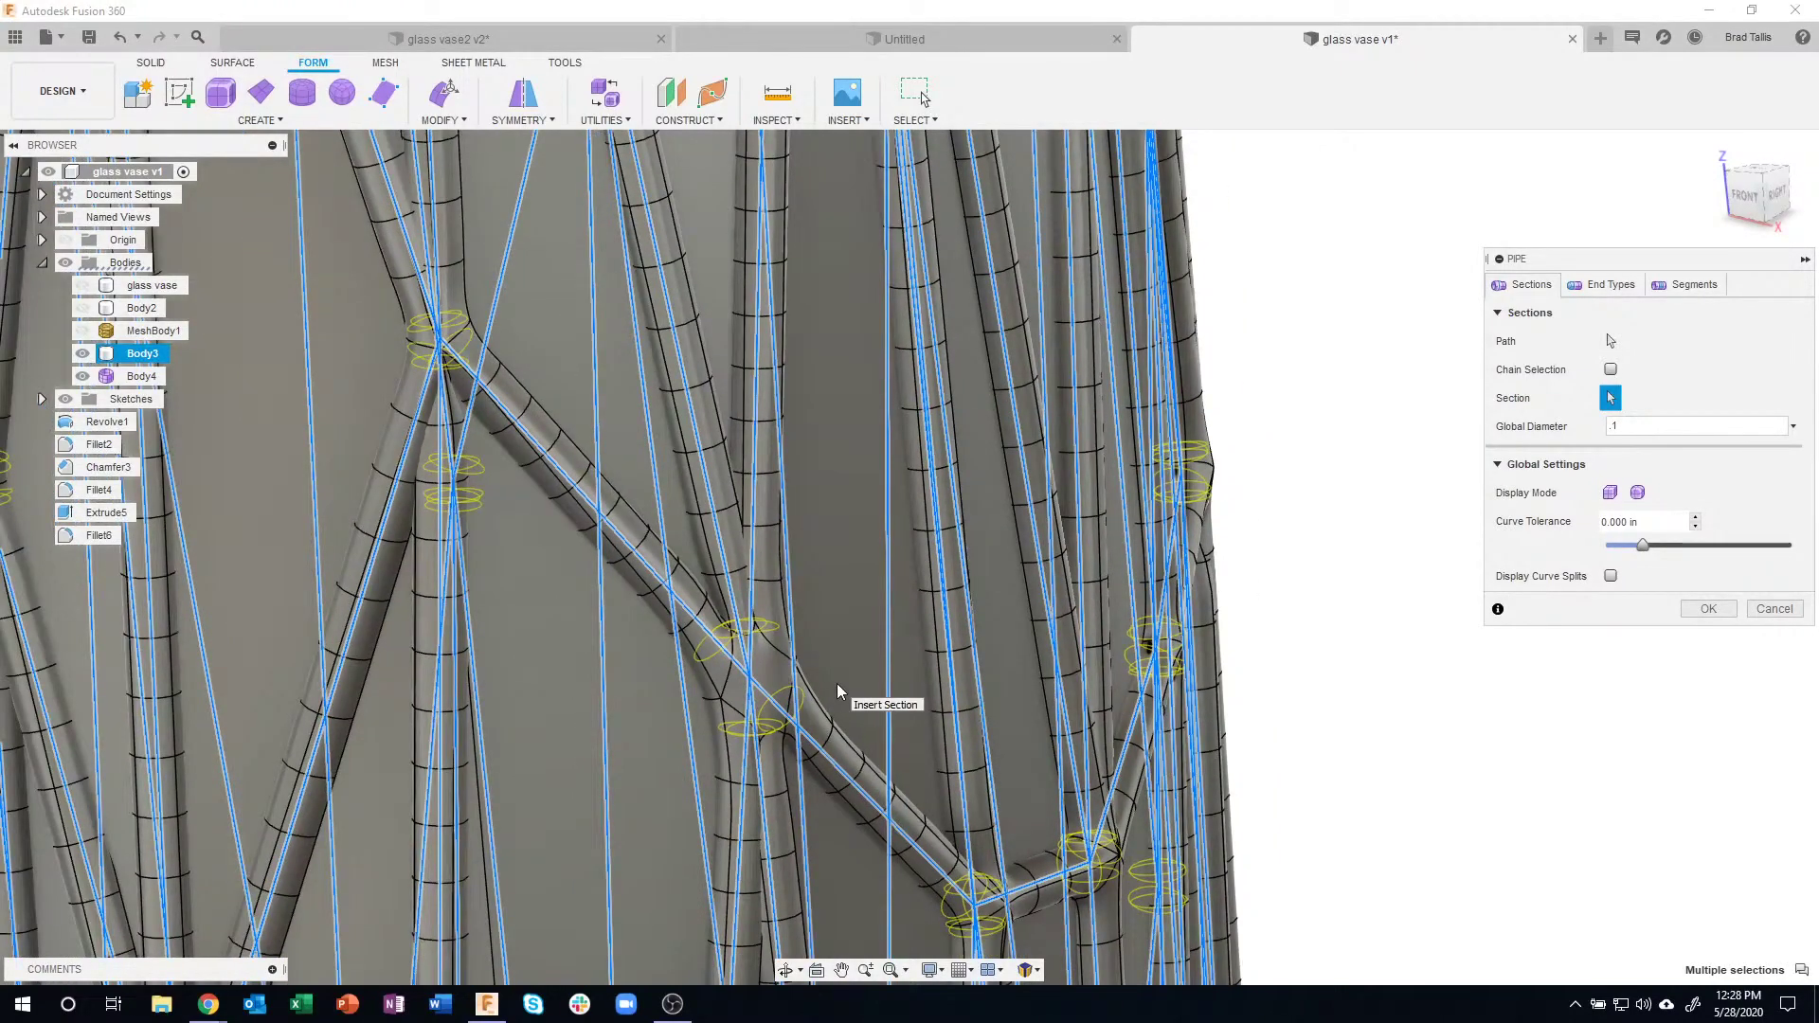
scroll(837, 691, "down", 2)
middle_click_drag(837, 684, 1656, 504, "shift")
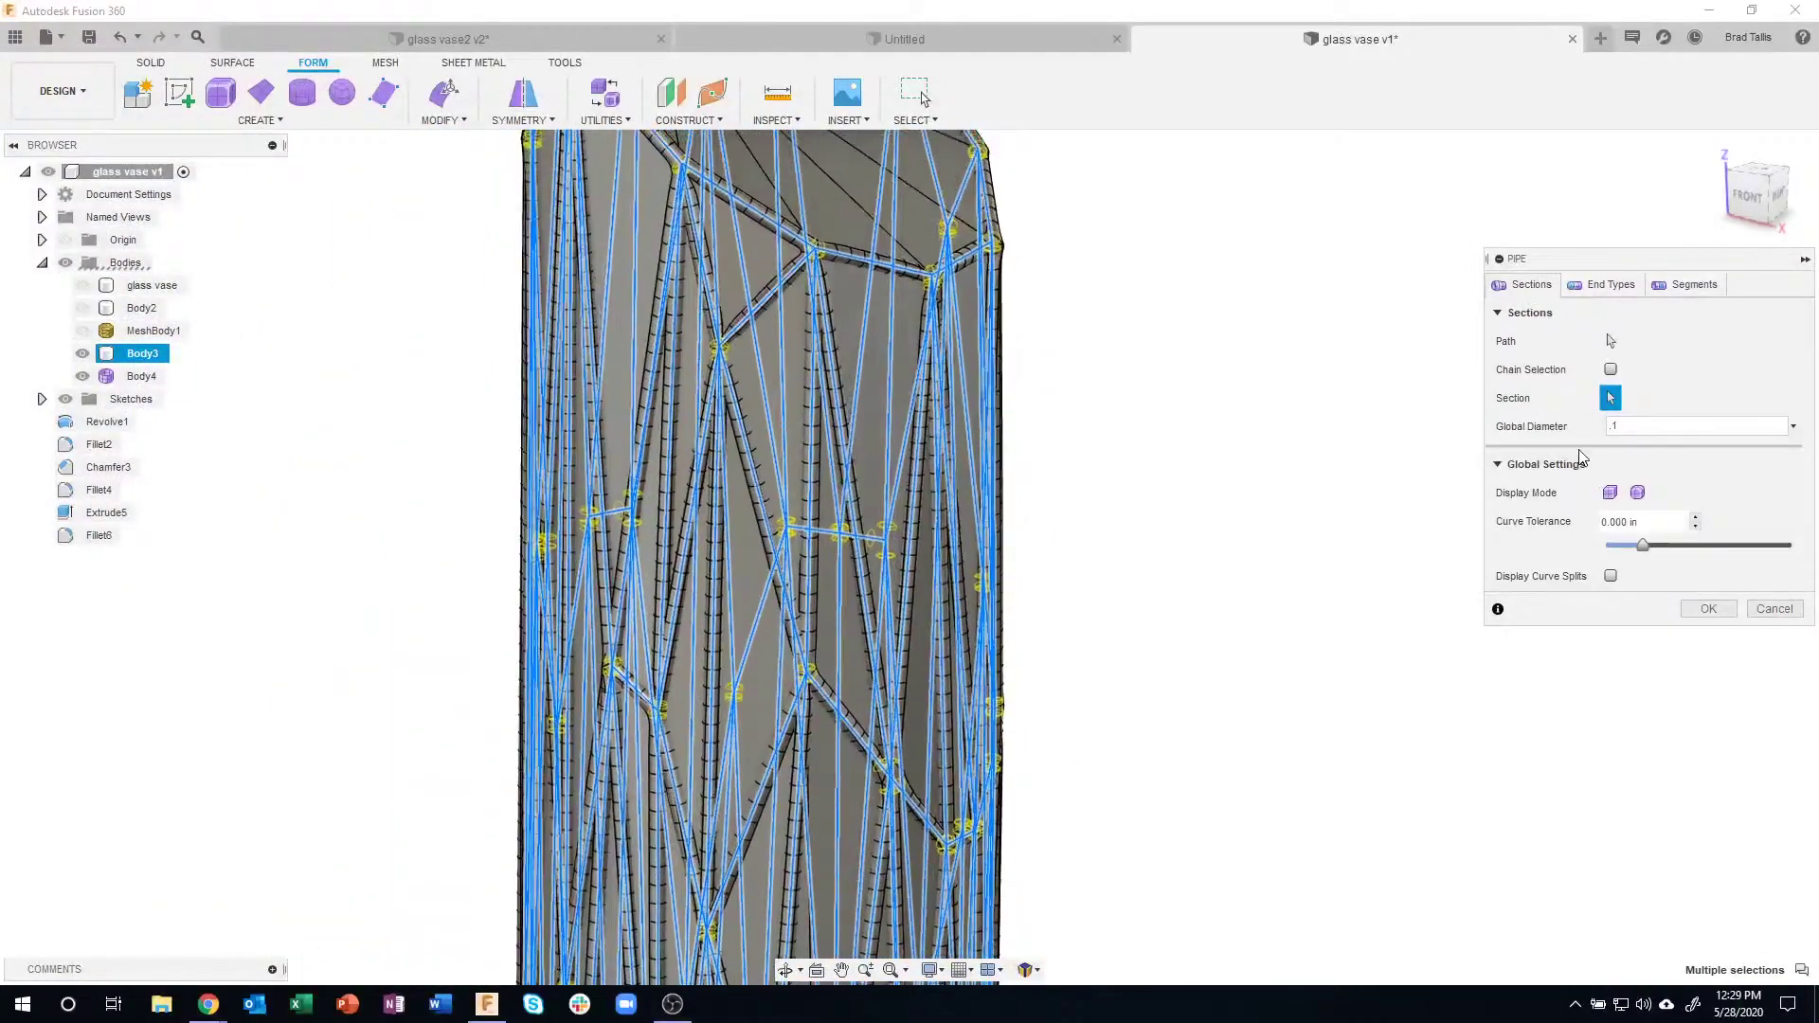
- Open the pipe's segment settings and get a close view of the joints on the vase's side
left_click(1681, 283)
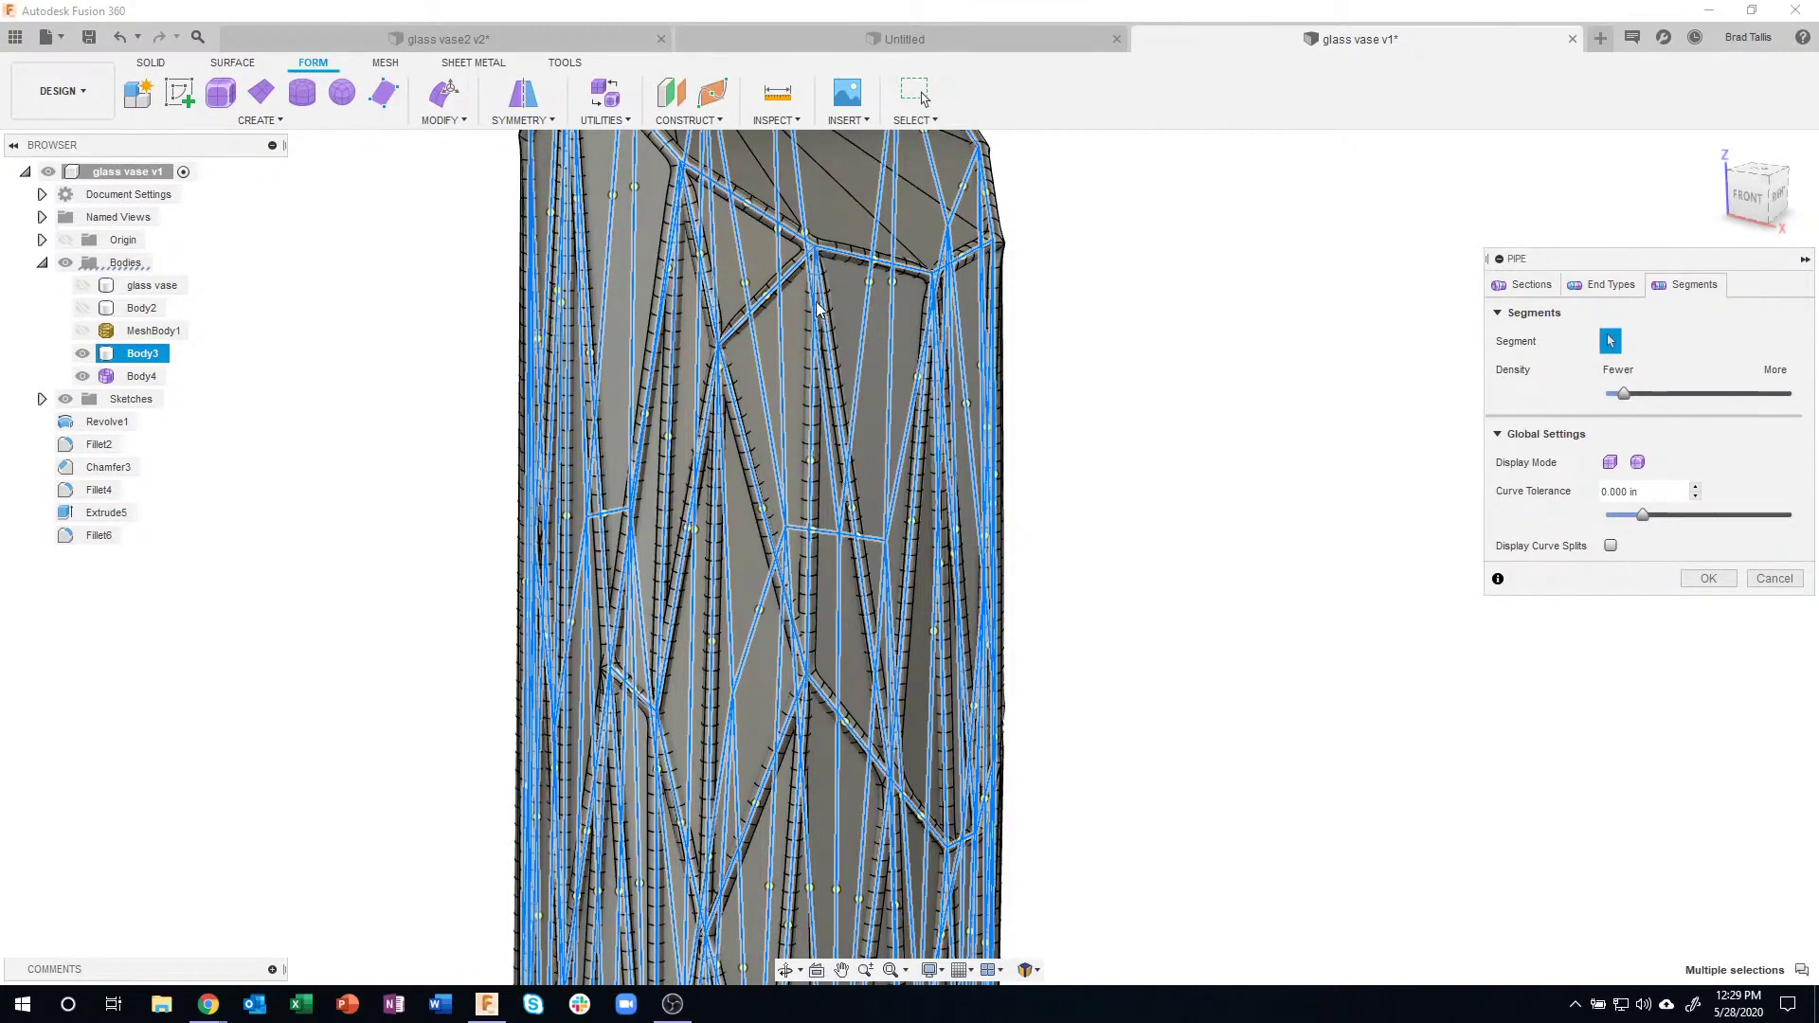
scroll(815, 752, "up", 5)
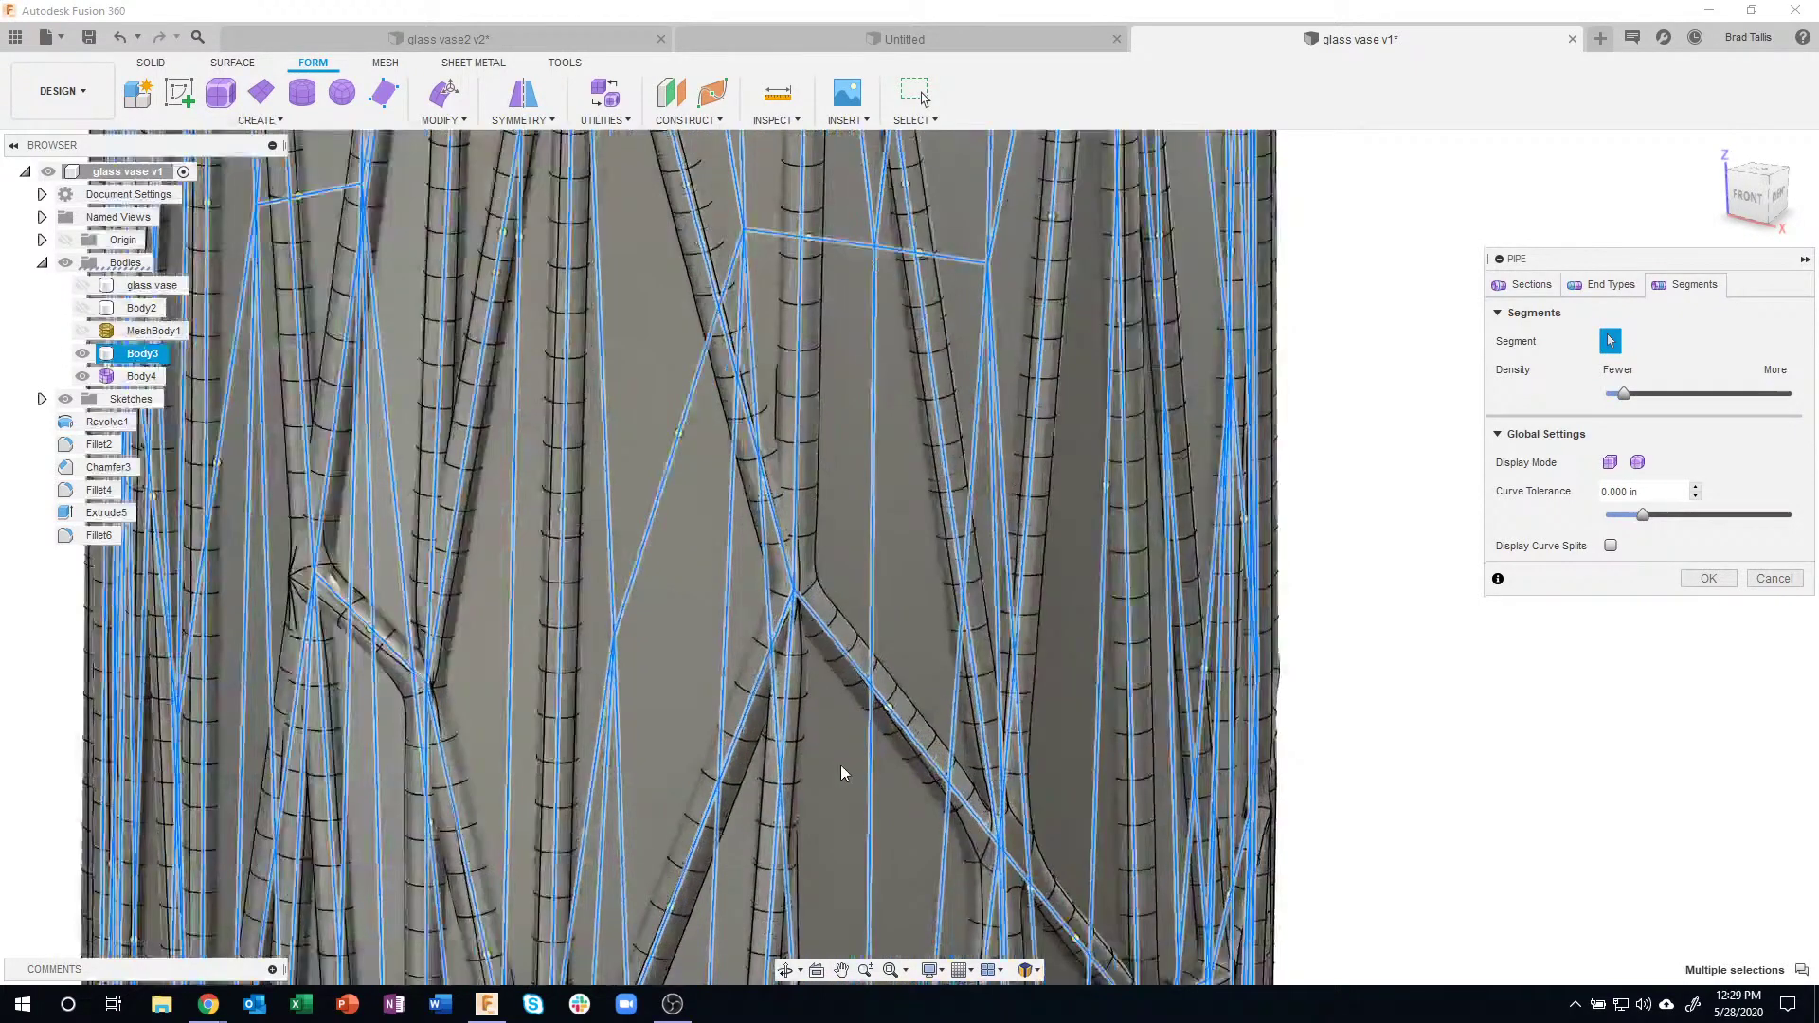
scroll(1059, 828, "up", 5)
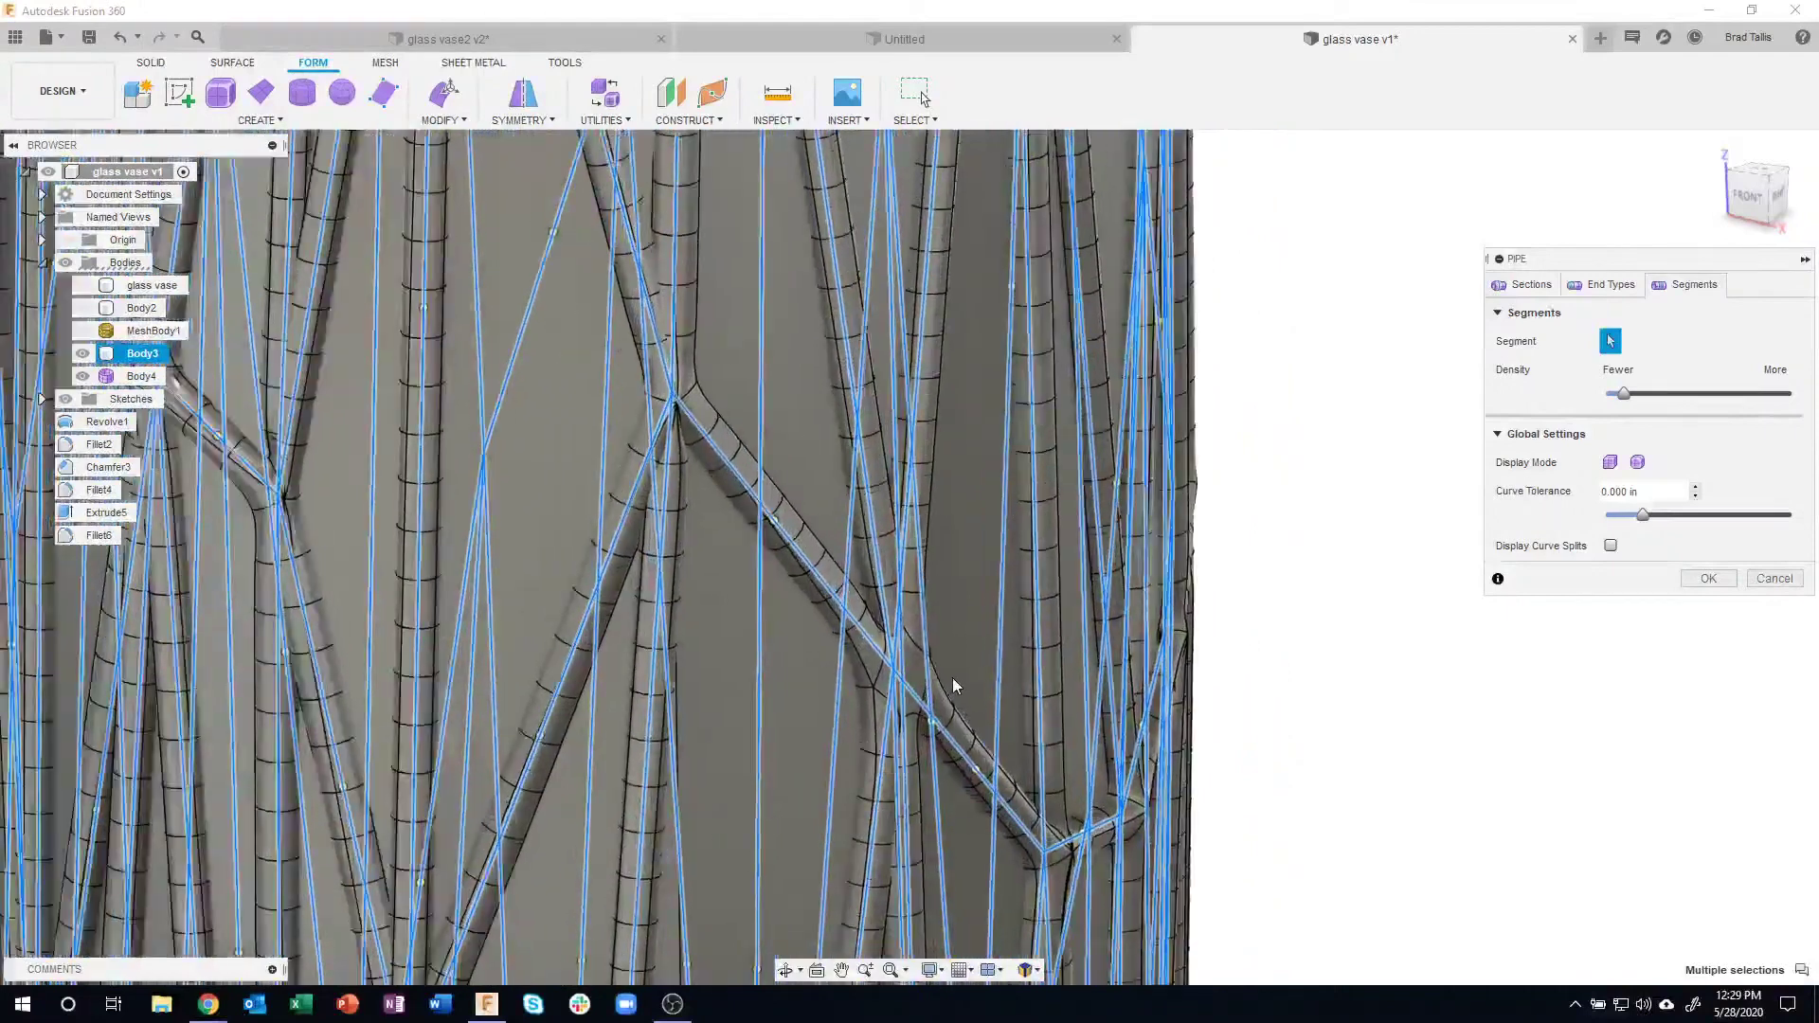
scroll(965, 697, "up", 2)
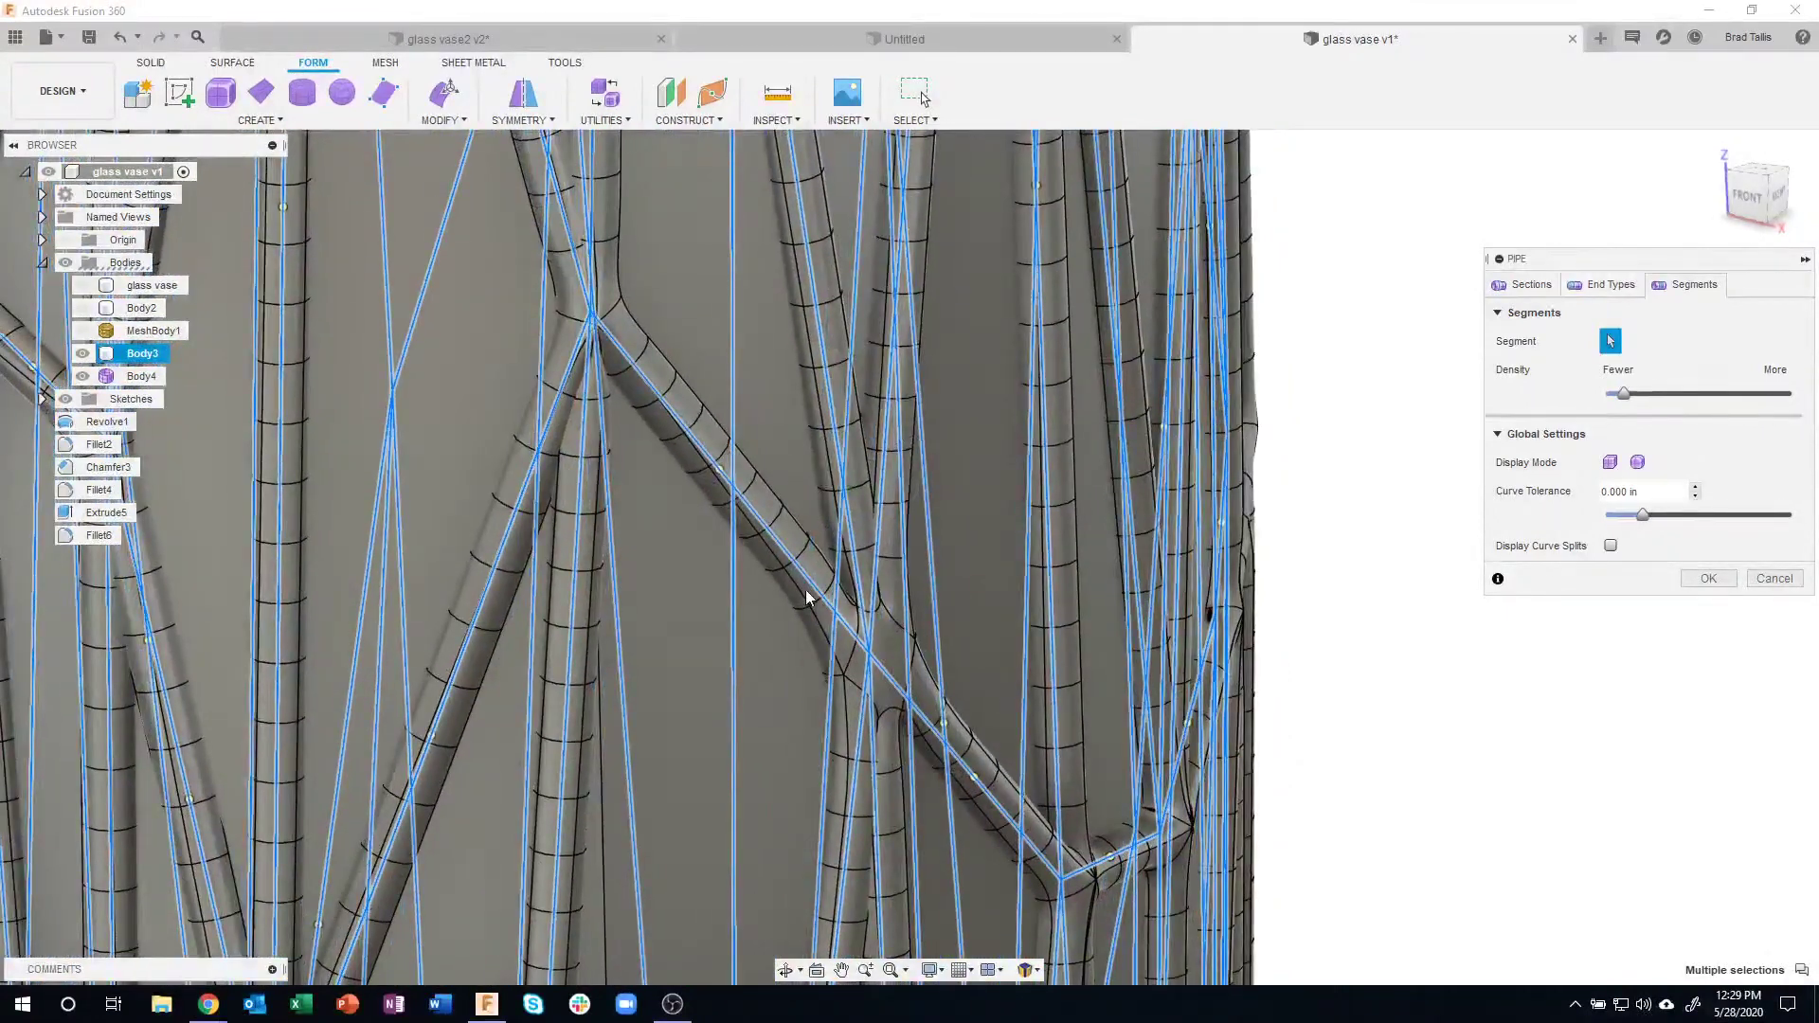
- Try a higher segment density for the pipes and wait for the program to respond
left_click(1661, 394)
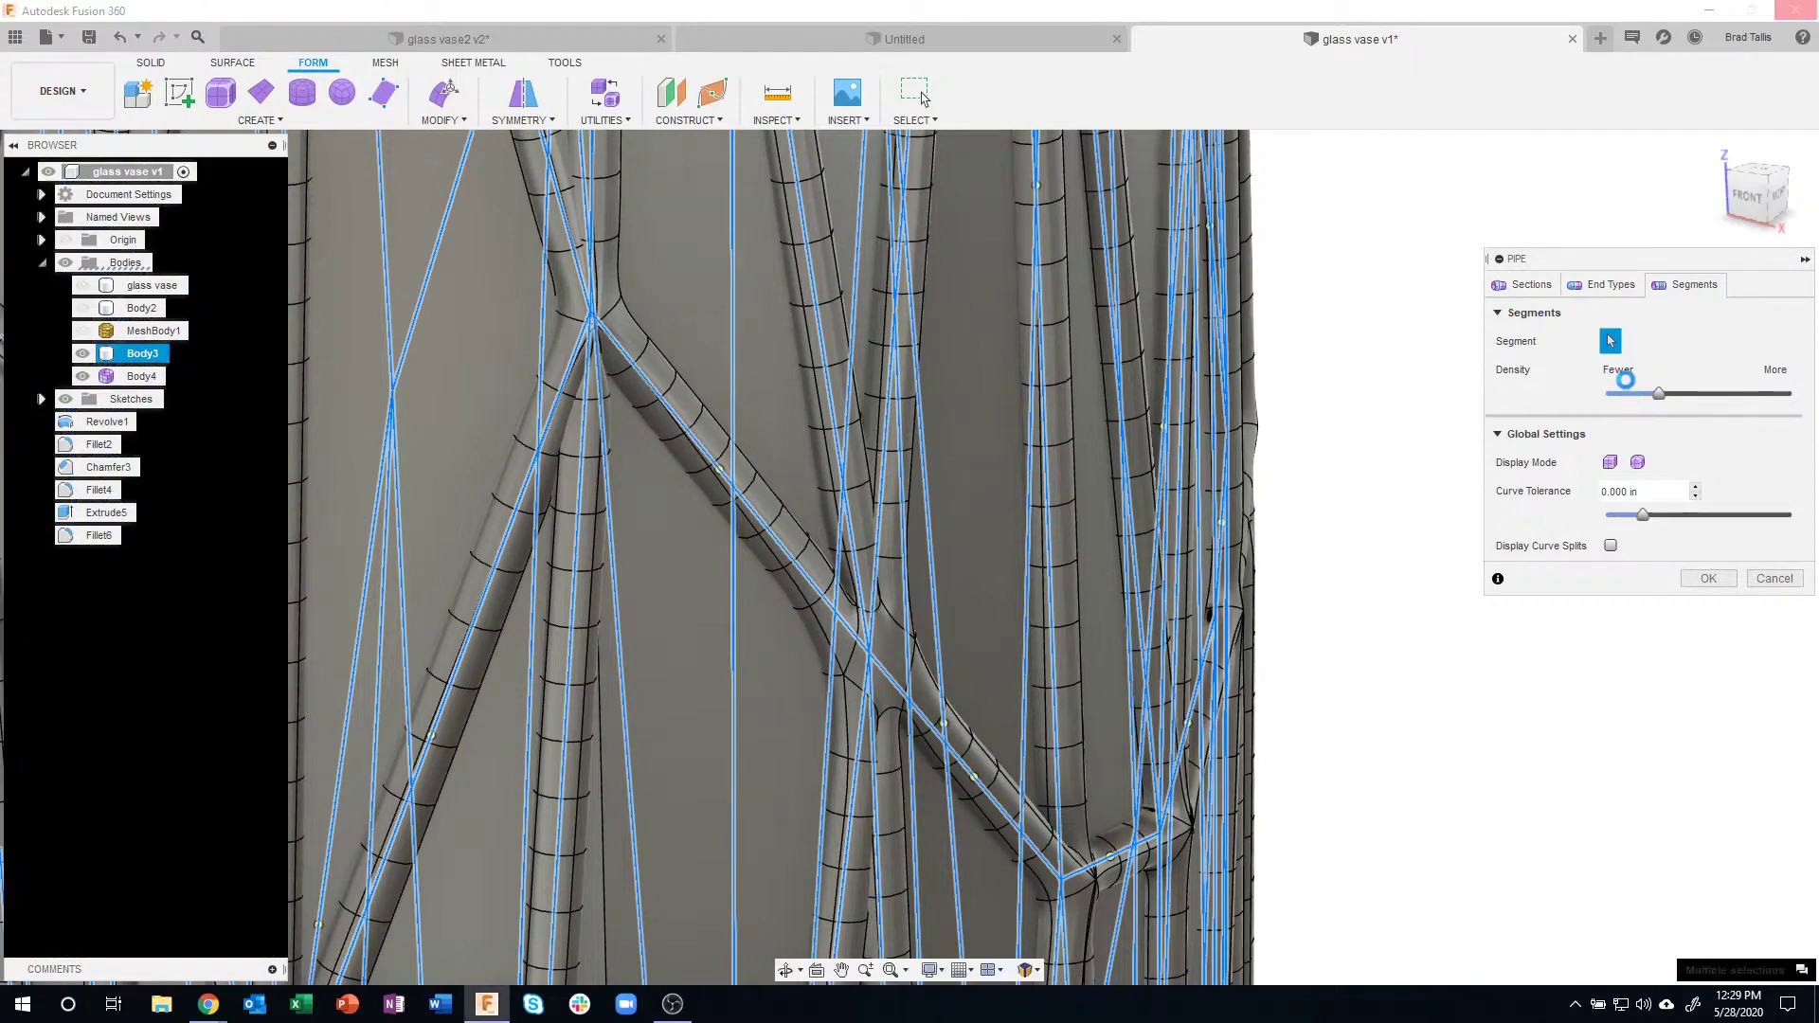
mouse_move(1658, 394)
left_mouse_down()
mouse_move(1687, 393)
mouse_move(1627, 394)
left_mouse_up()
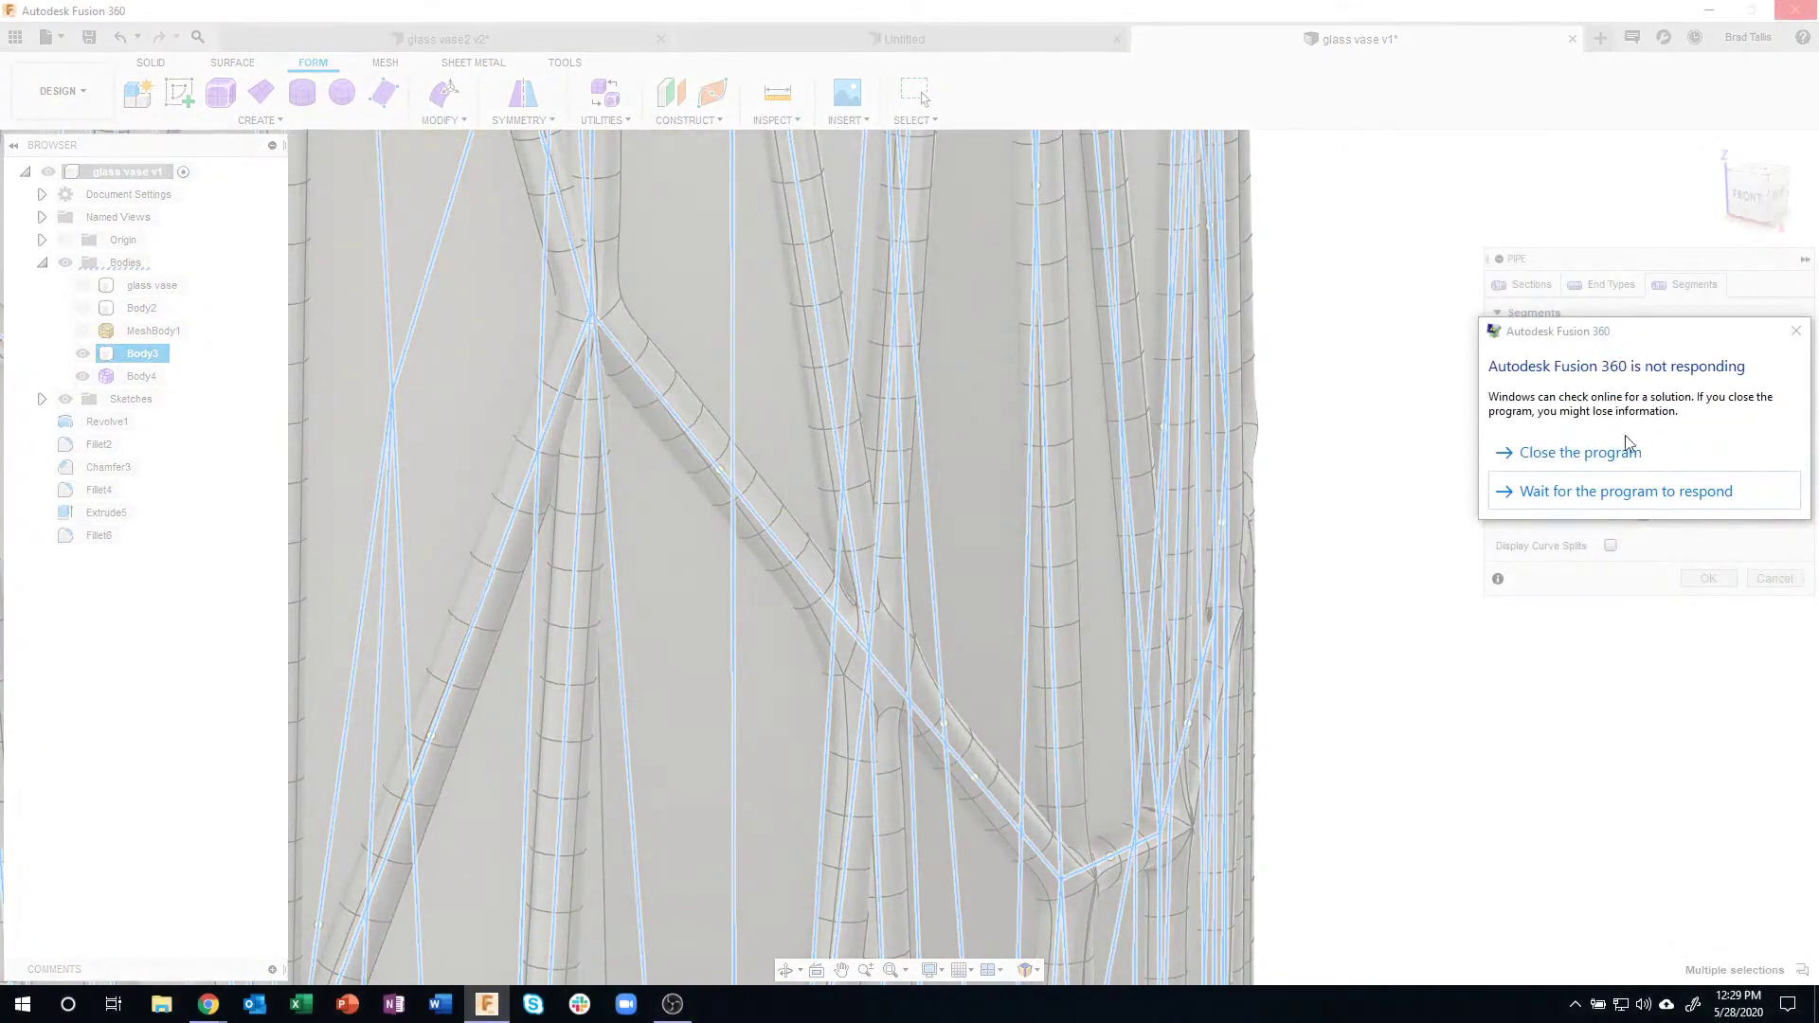
left_click(1626, 491)
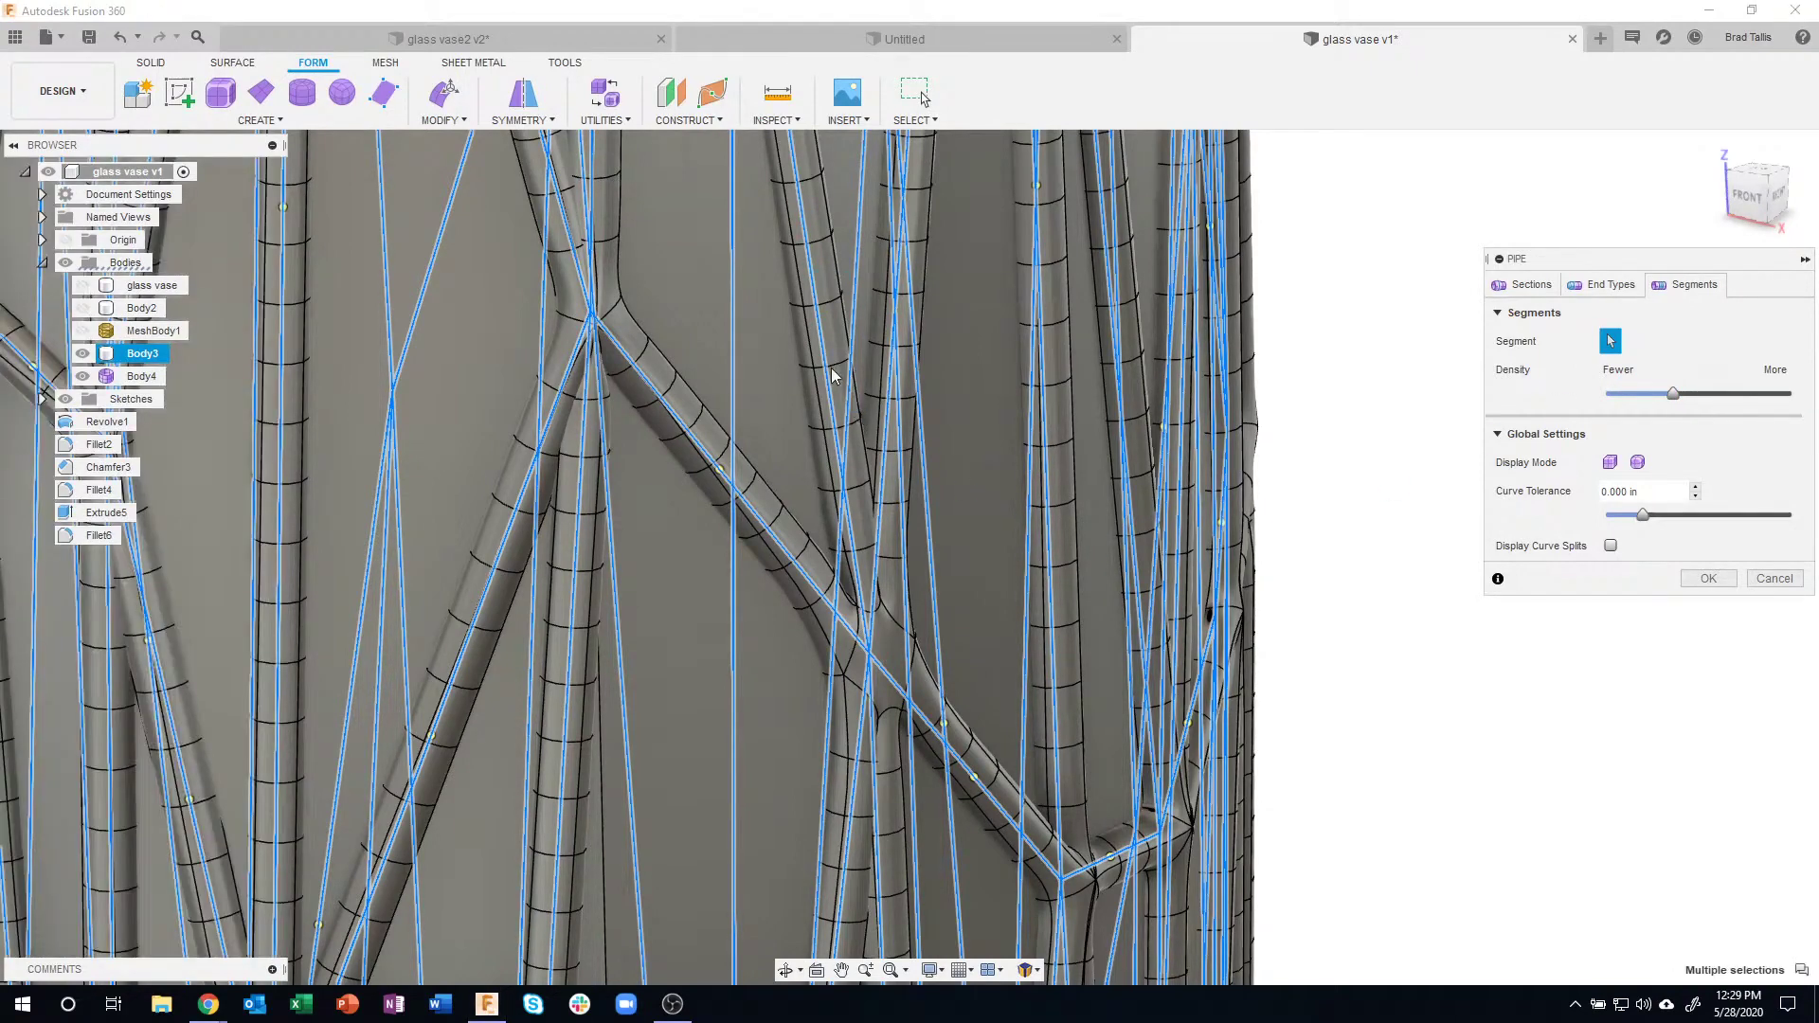
- Lower the pipe's segment density to just above the fewest and create the pipe network
left_click(1621, 392)
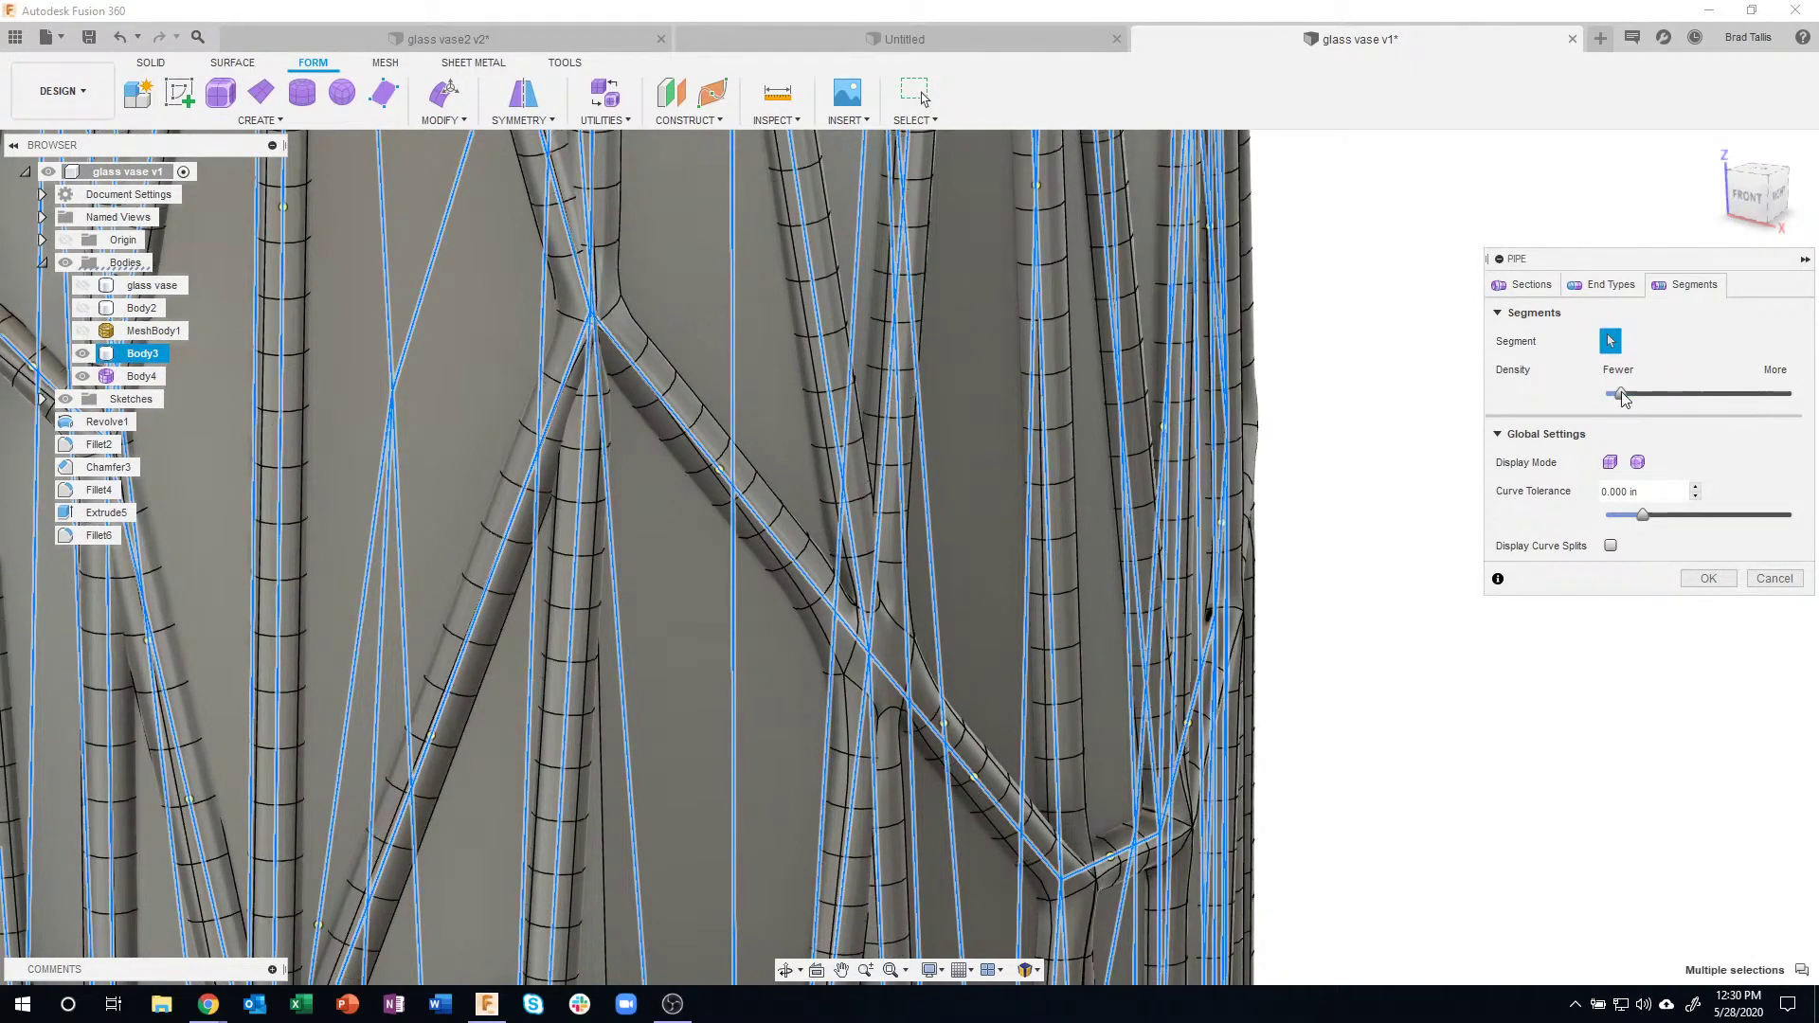
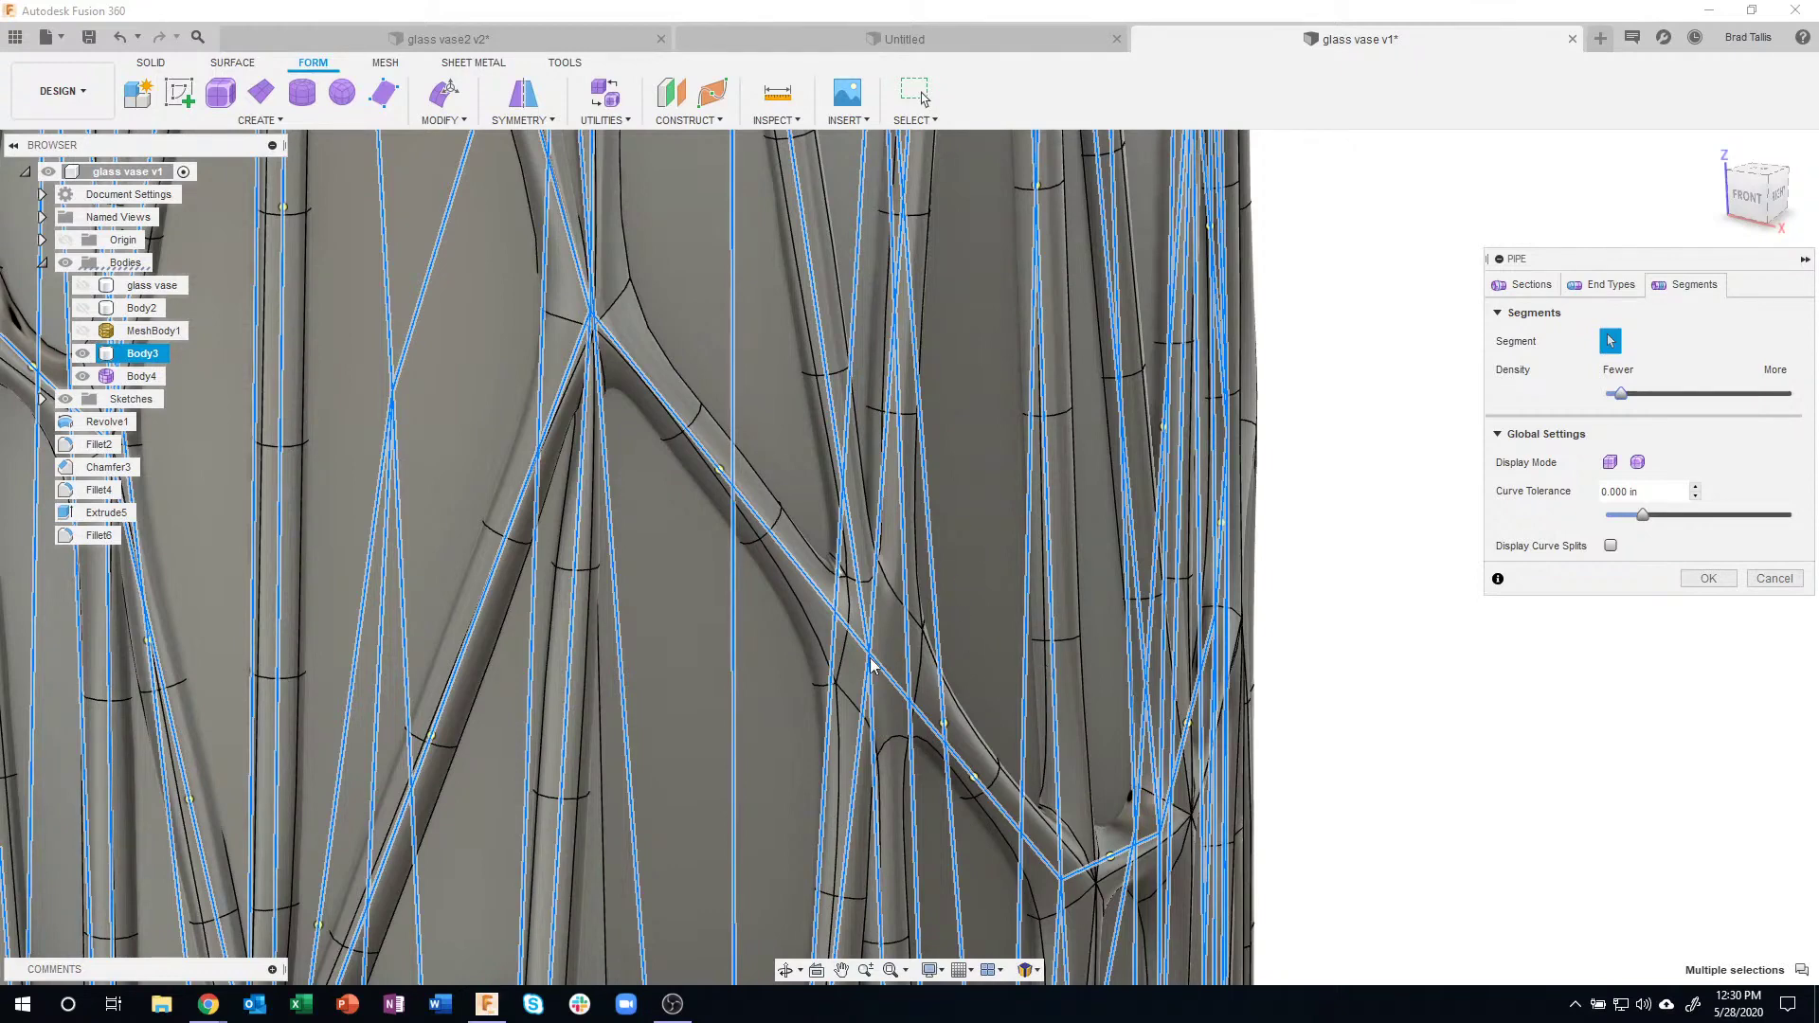
scroll(872, 635, "down", 2)
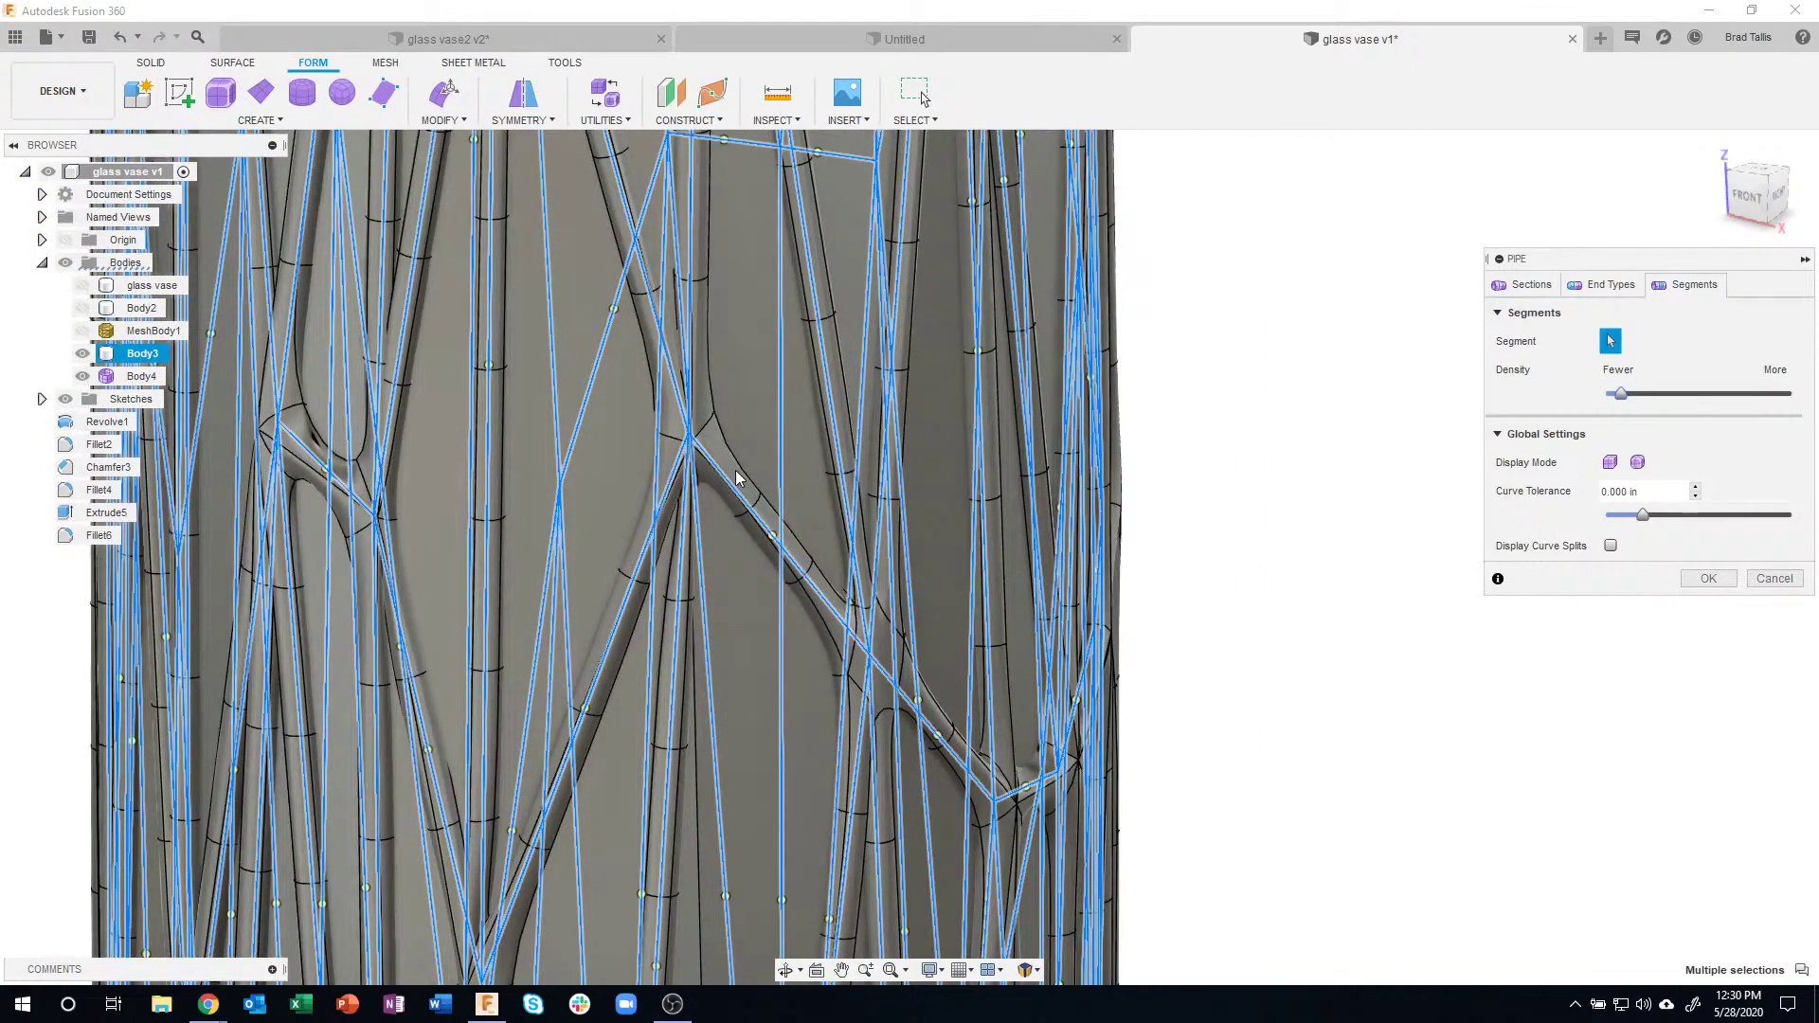
scroll(737, 477, "down", 2)
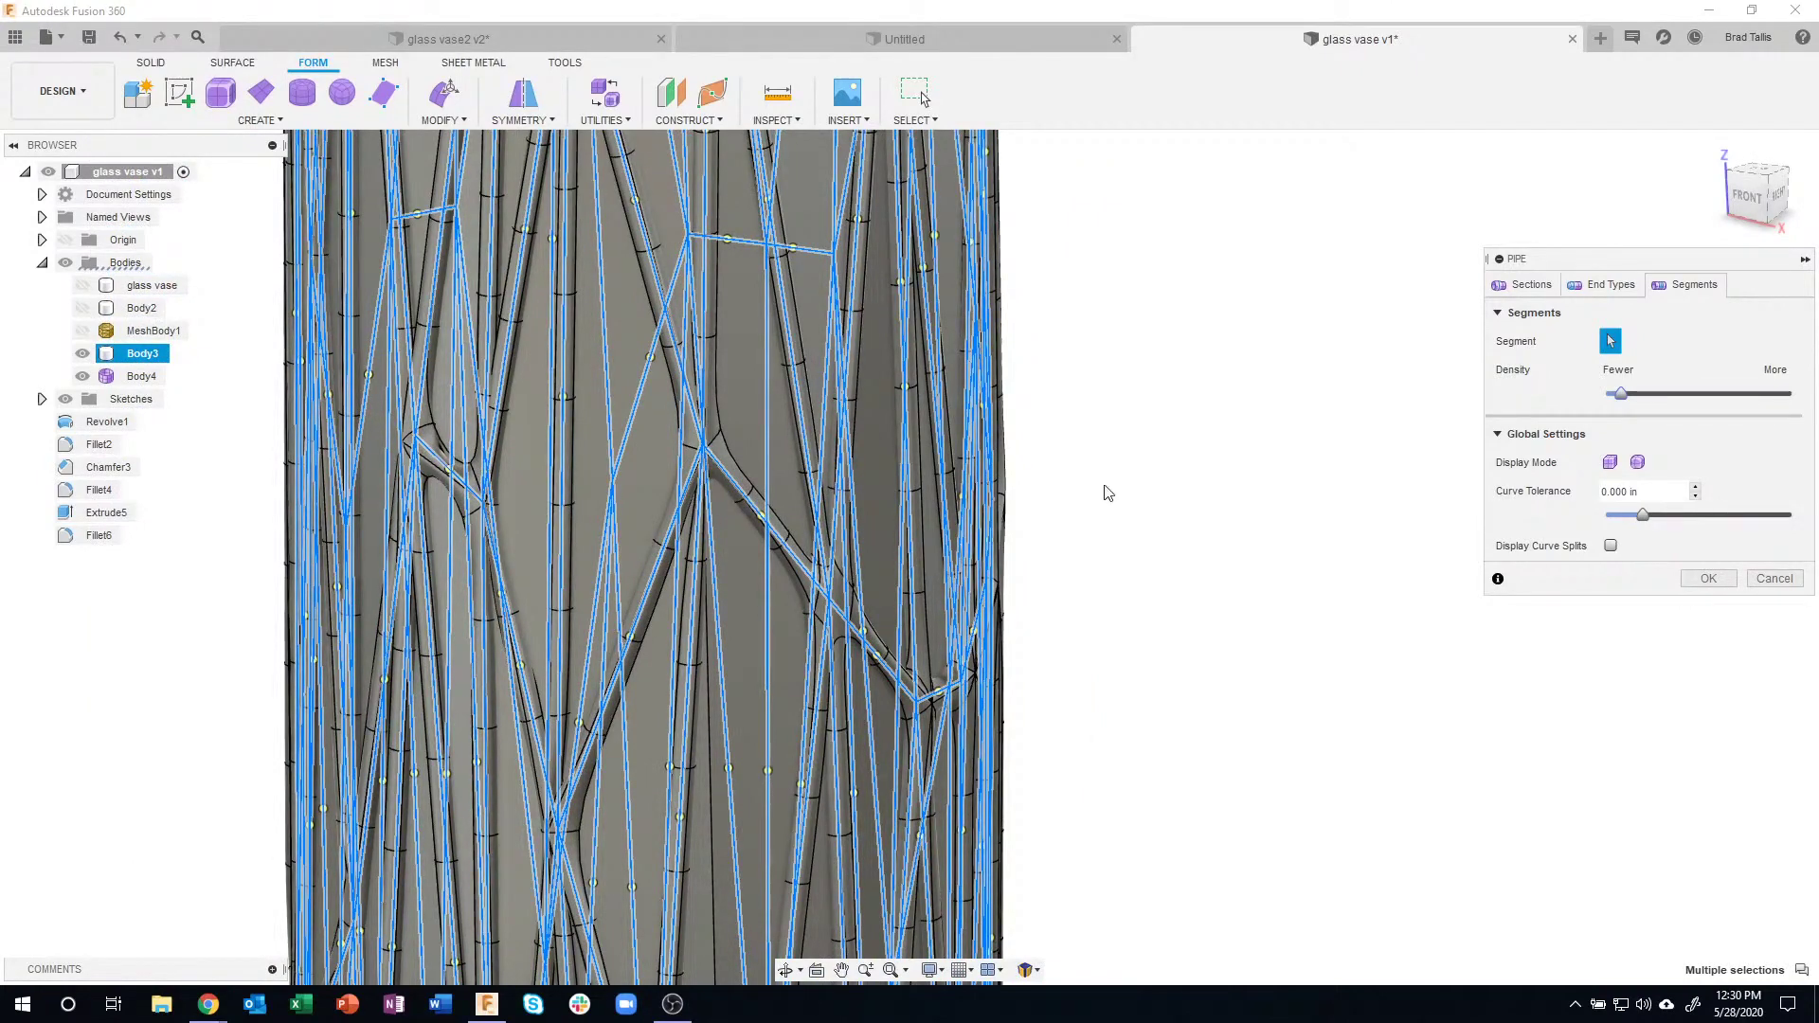
middle_click_drag(1104, 490, 1226, 472)
scroll(1113, 529, "down", 5)
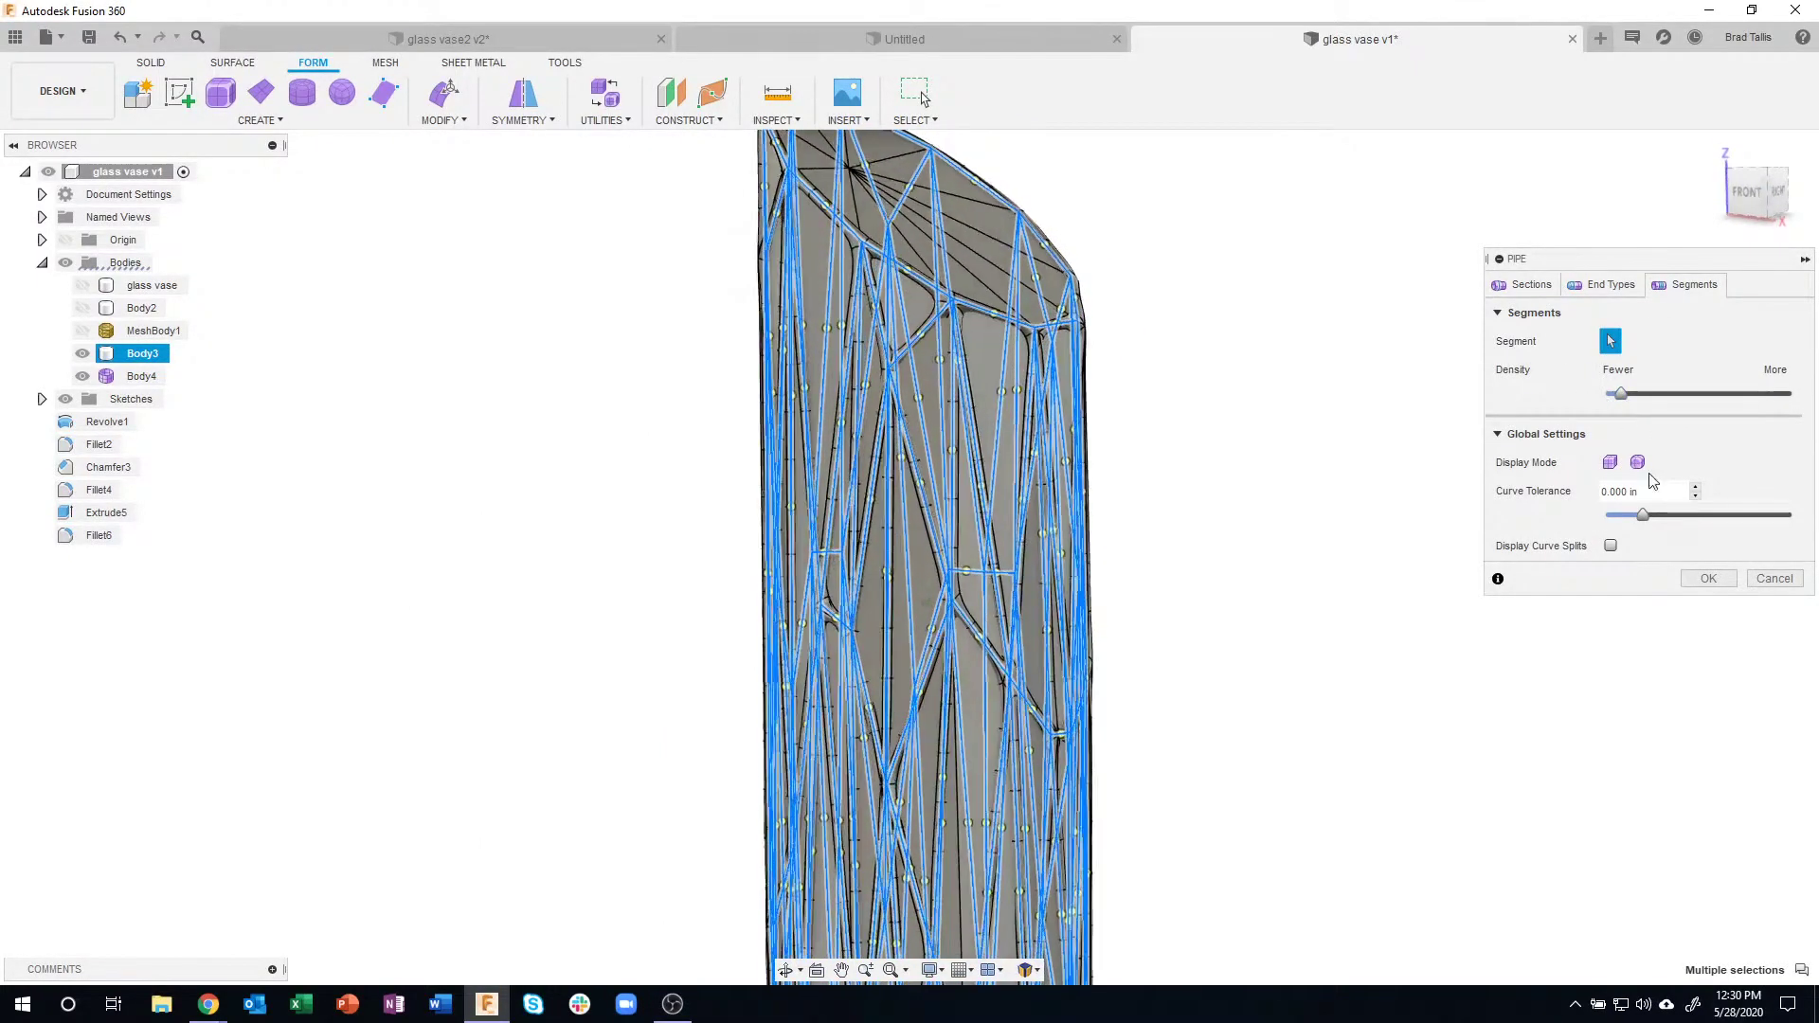
left_click(1708, 580)
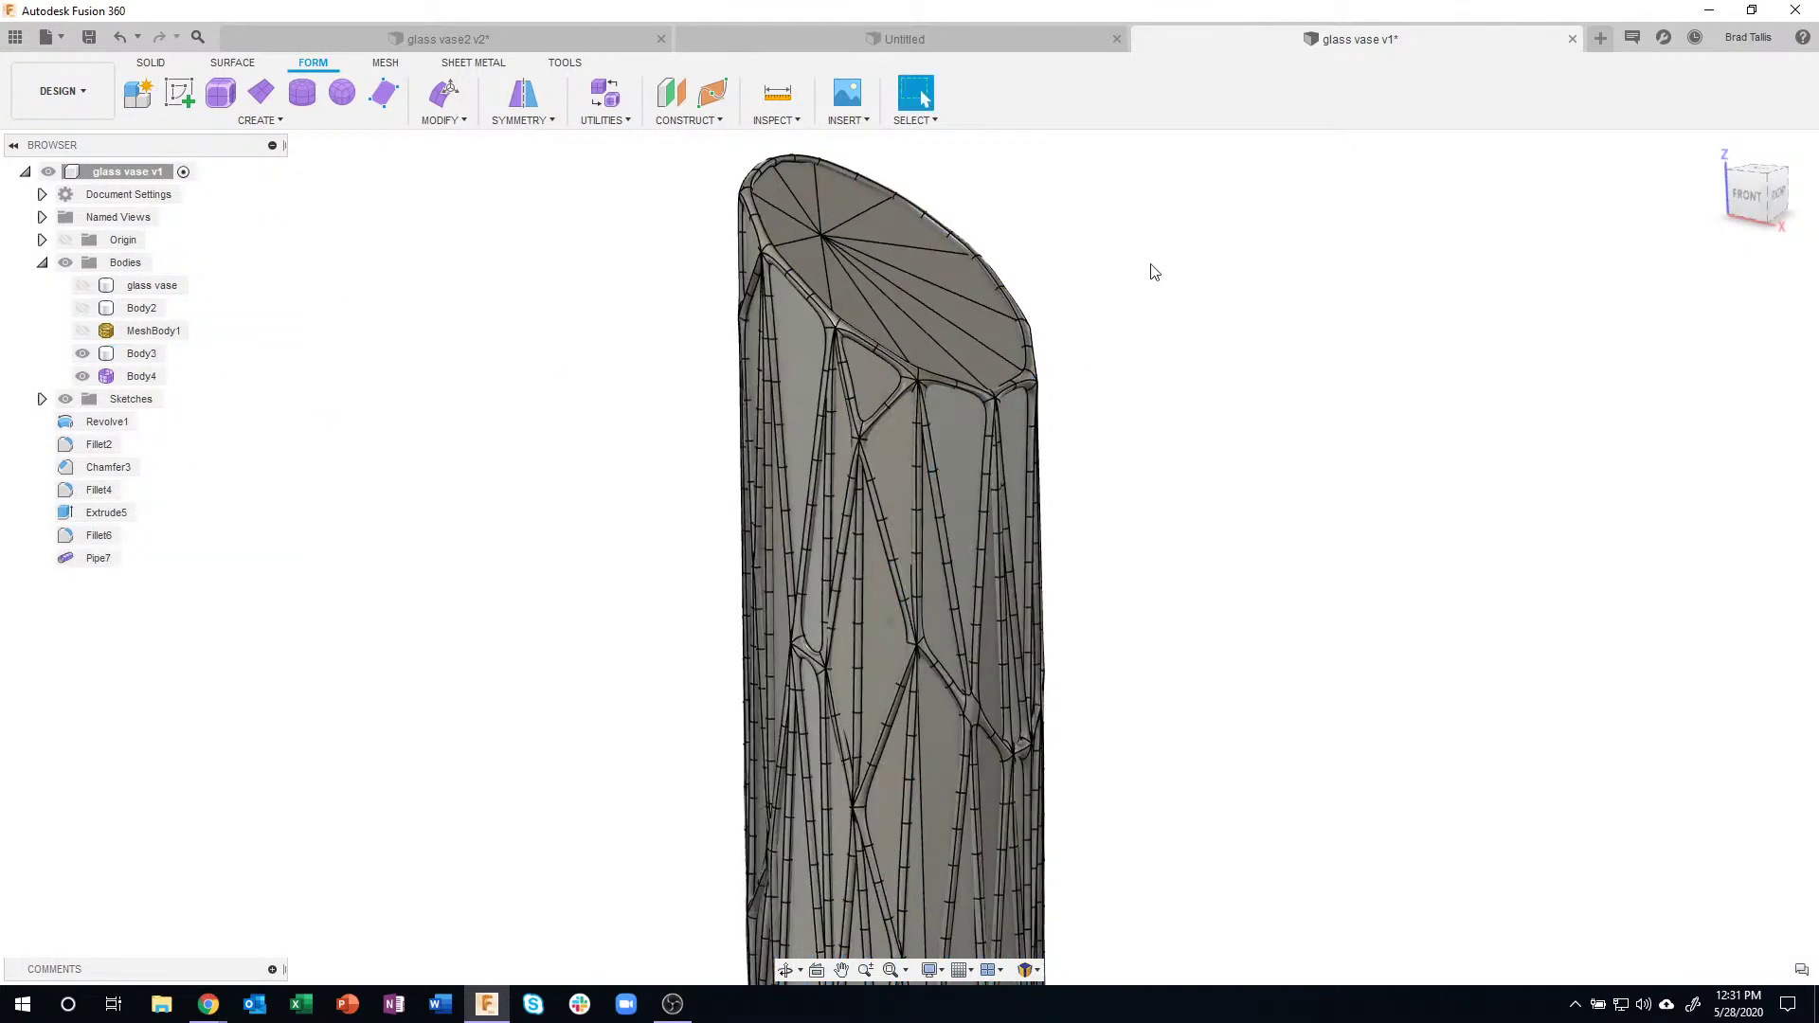
- Hide the solid Body3 so only the pipe lattice Body4 is displayed
scroll(1203, 447, "down", 3)
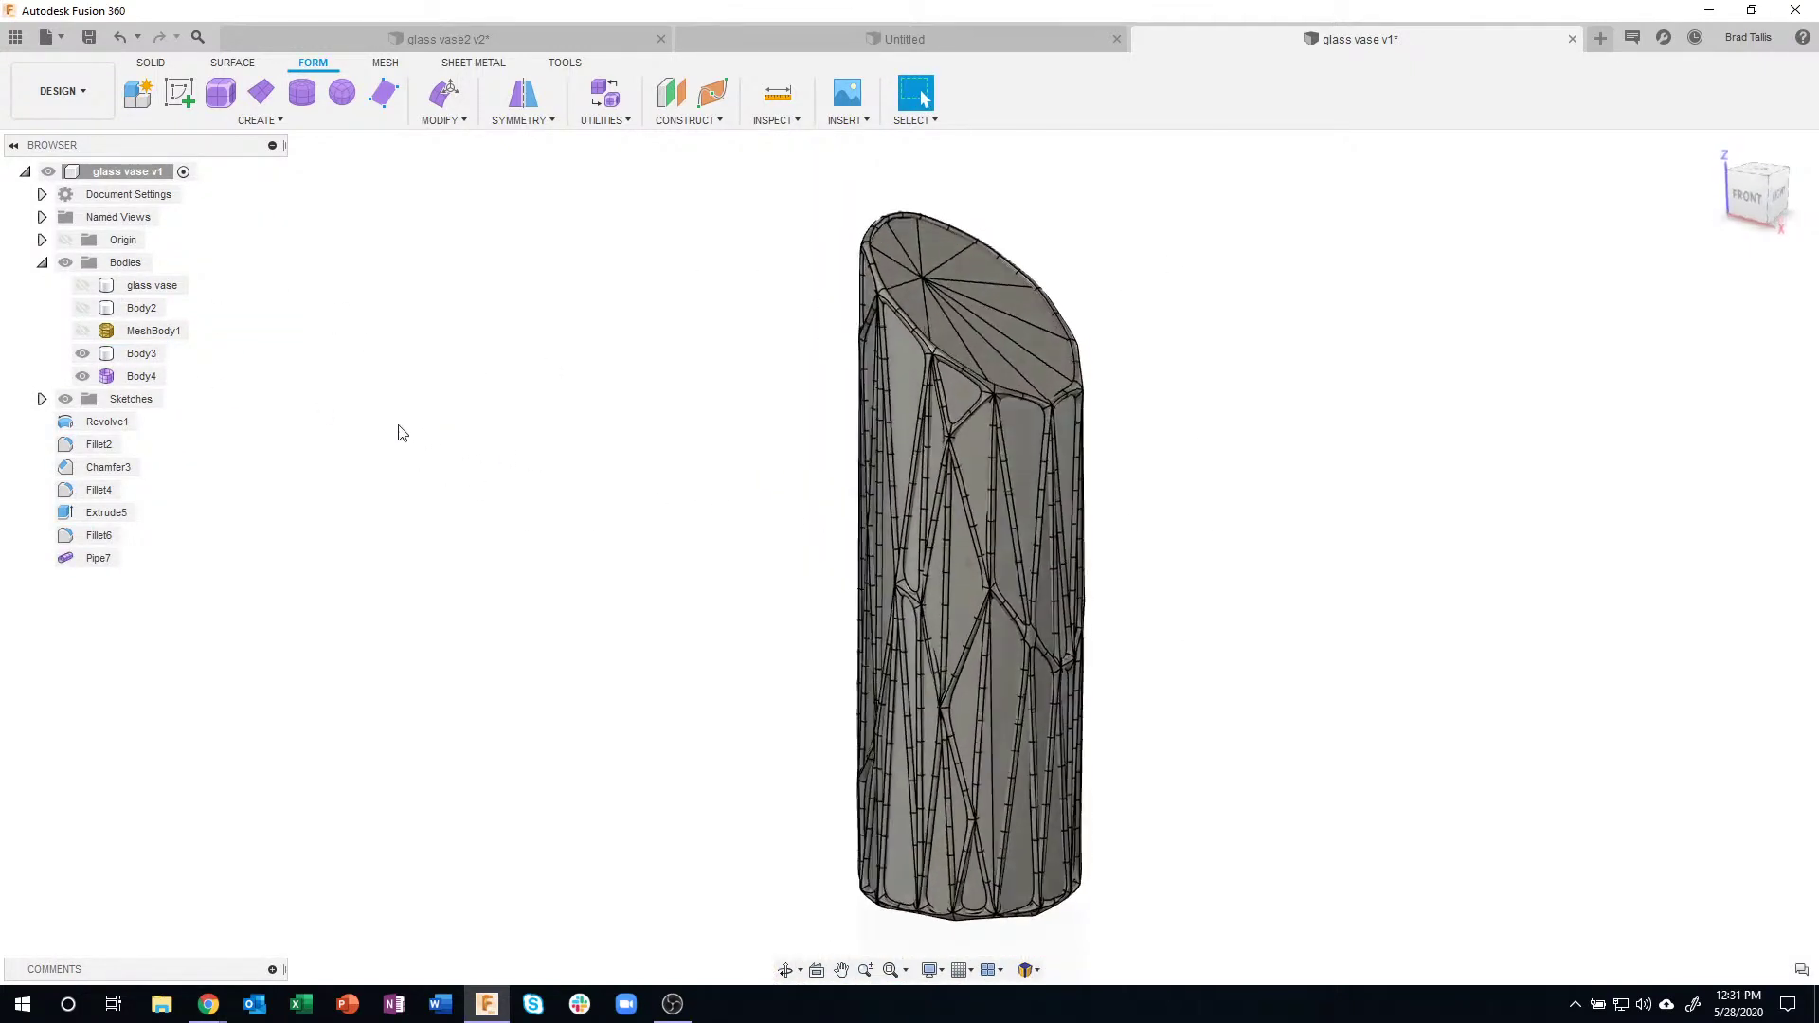
left_click(84, 355)
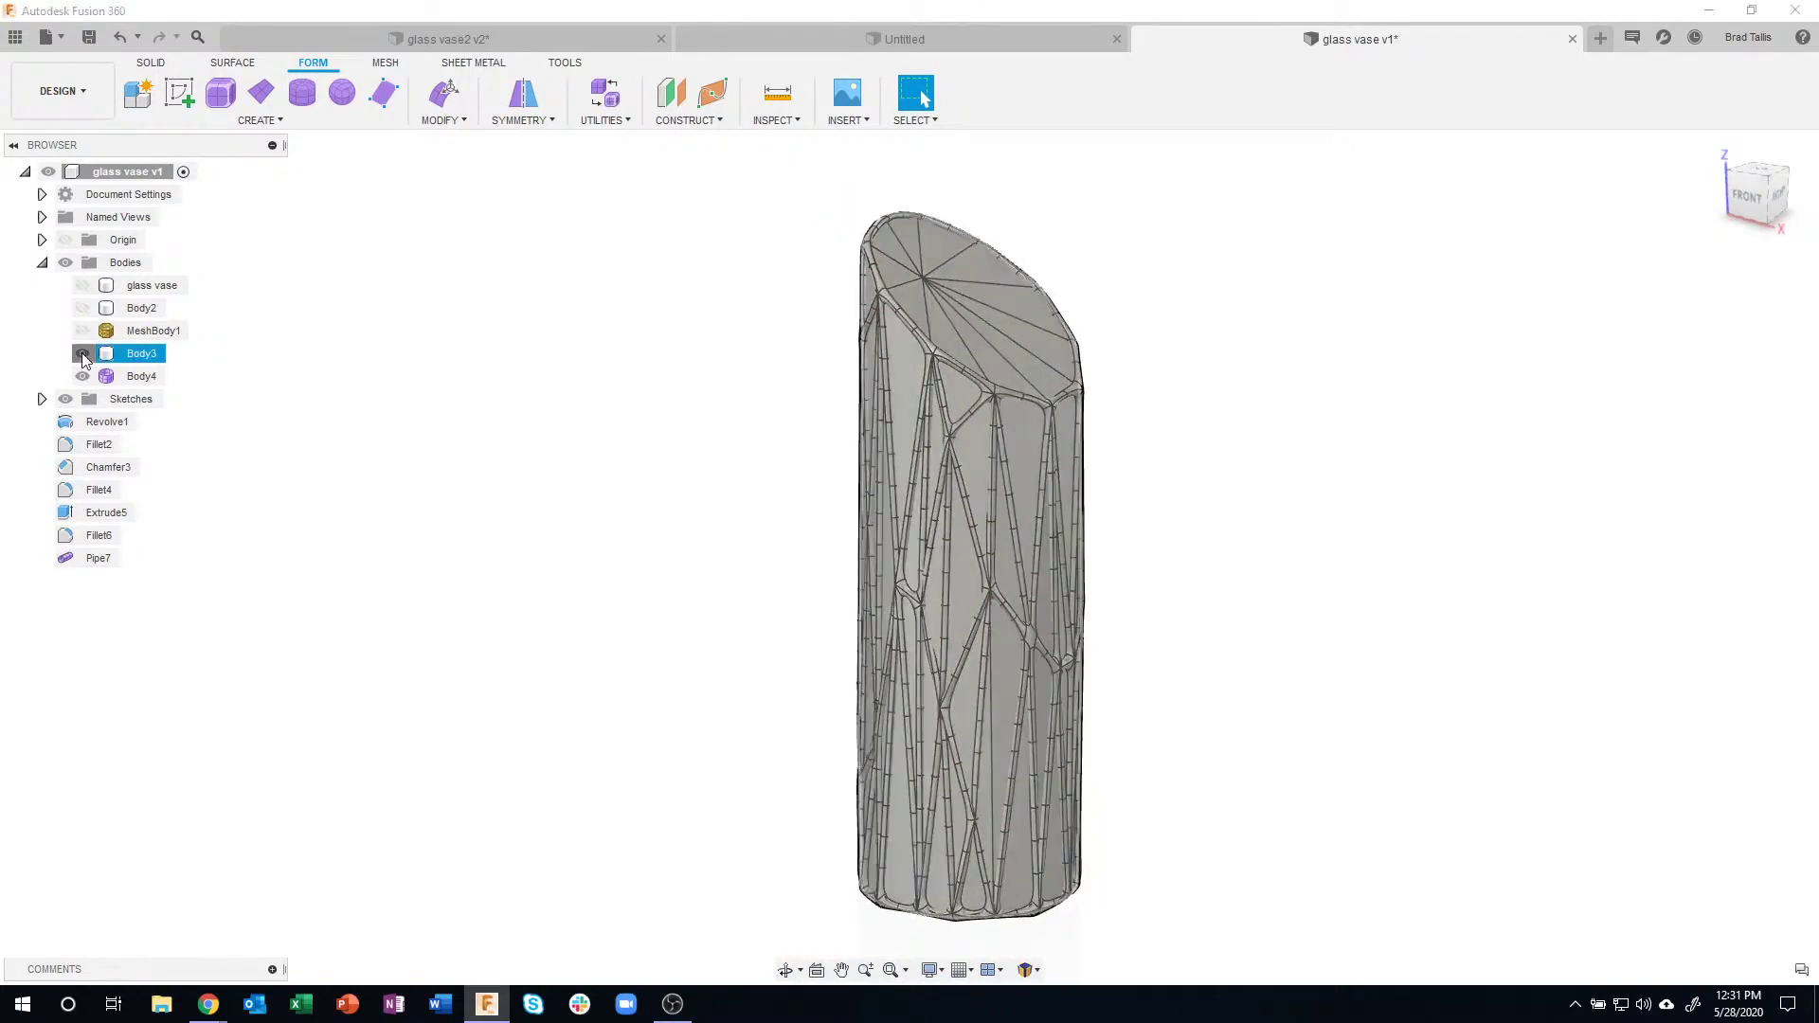
left_click(82, 355)
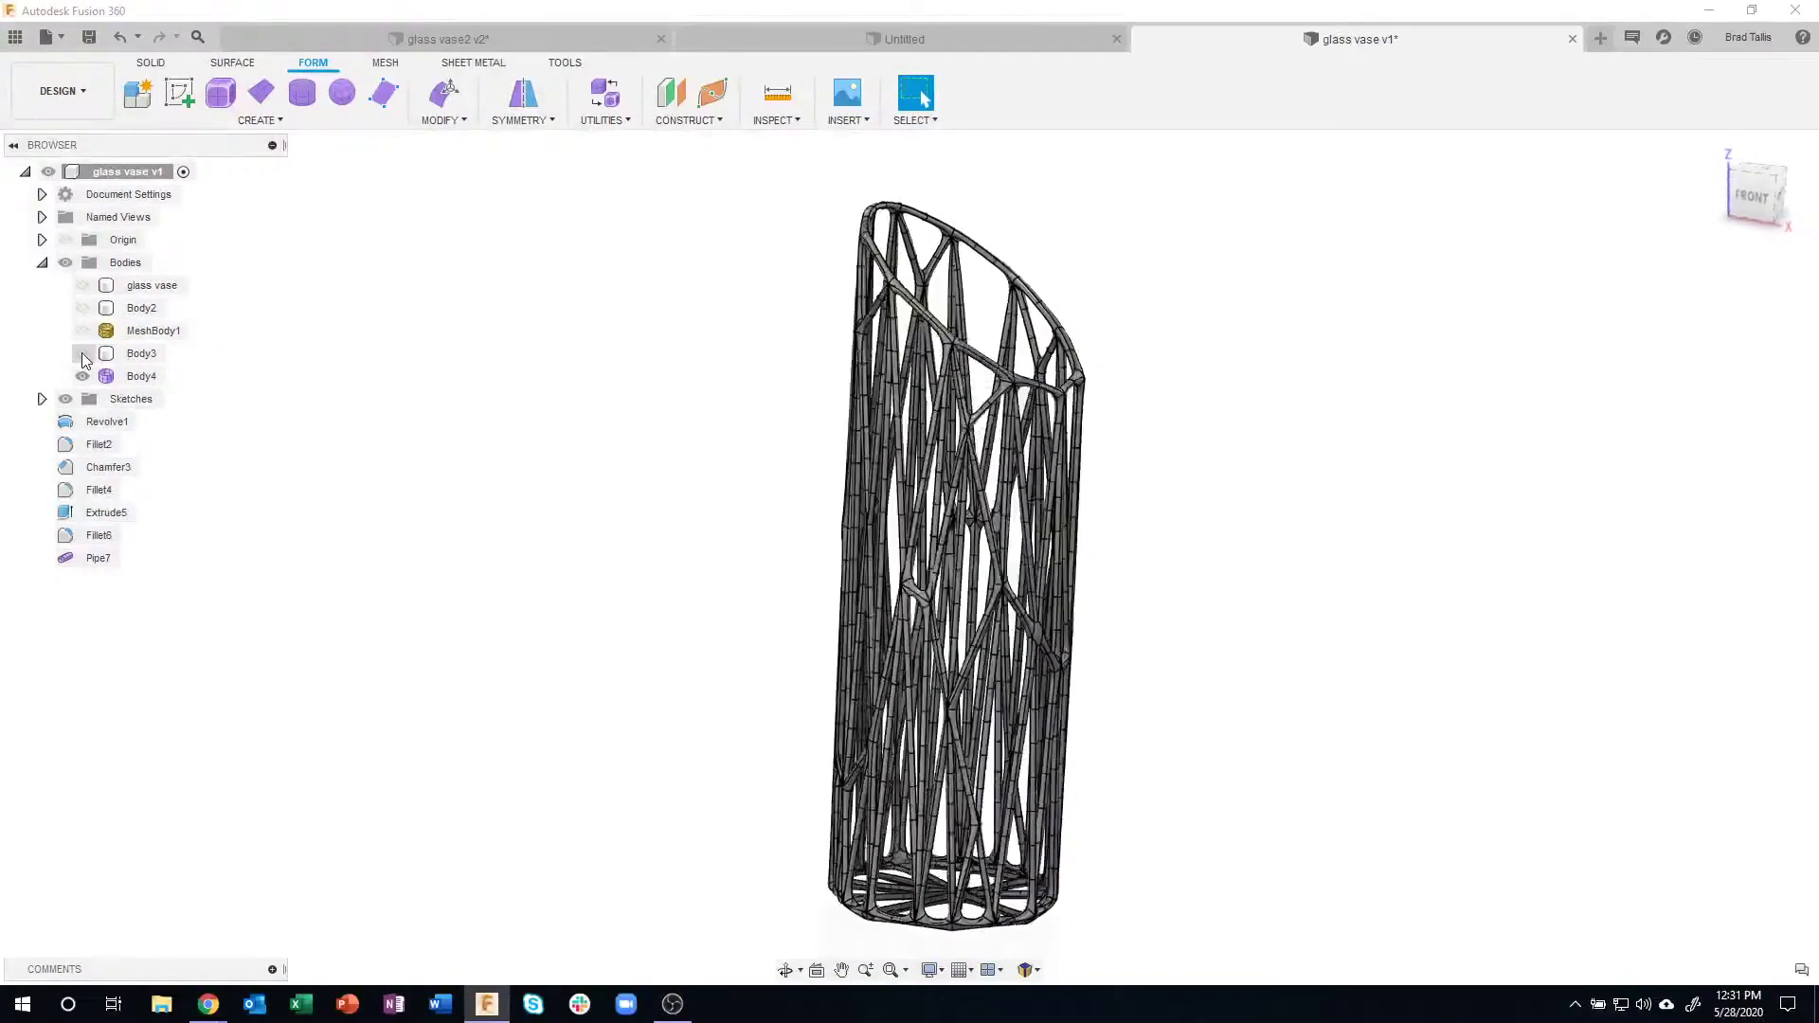
- Display Body3 without the lattice to look at its facet edges, and switch back to showing only Body4
left_click(83, 355)
left_click(82, 376)
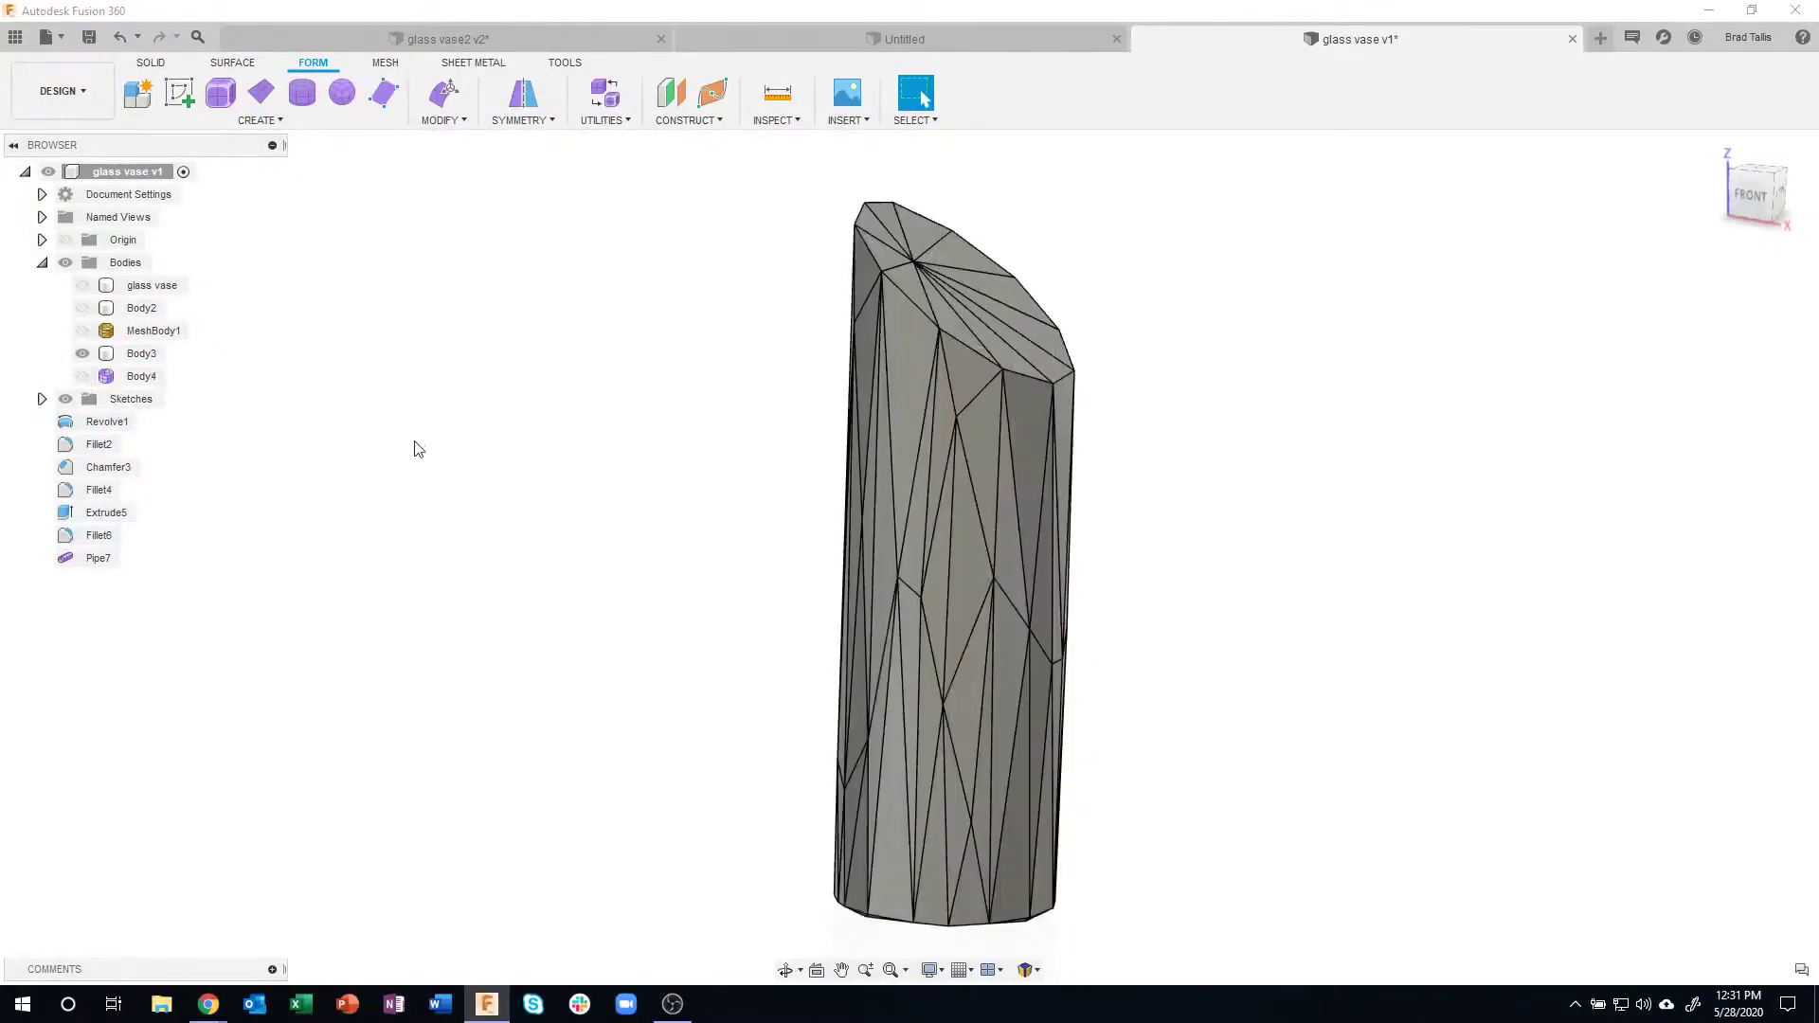
left_click(938, 517)
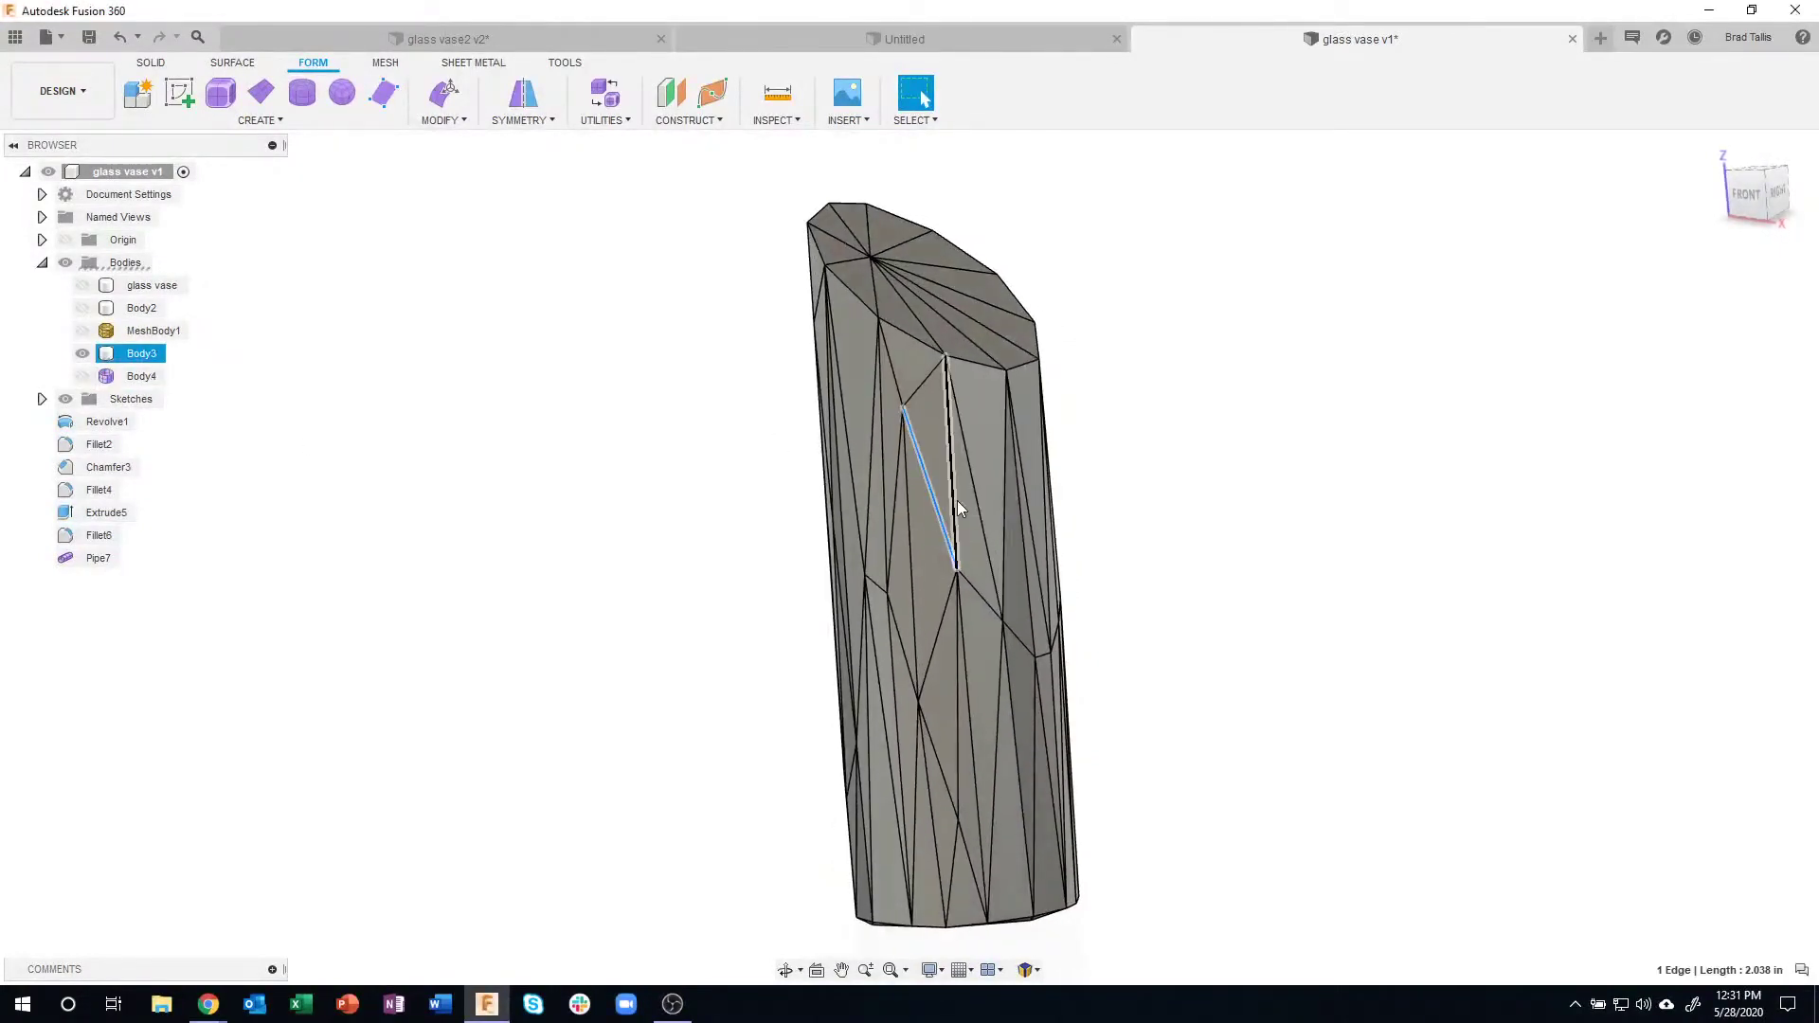
left_click(1113, 479)
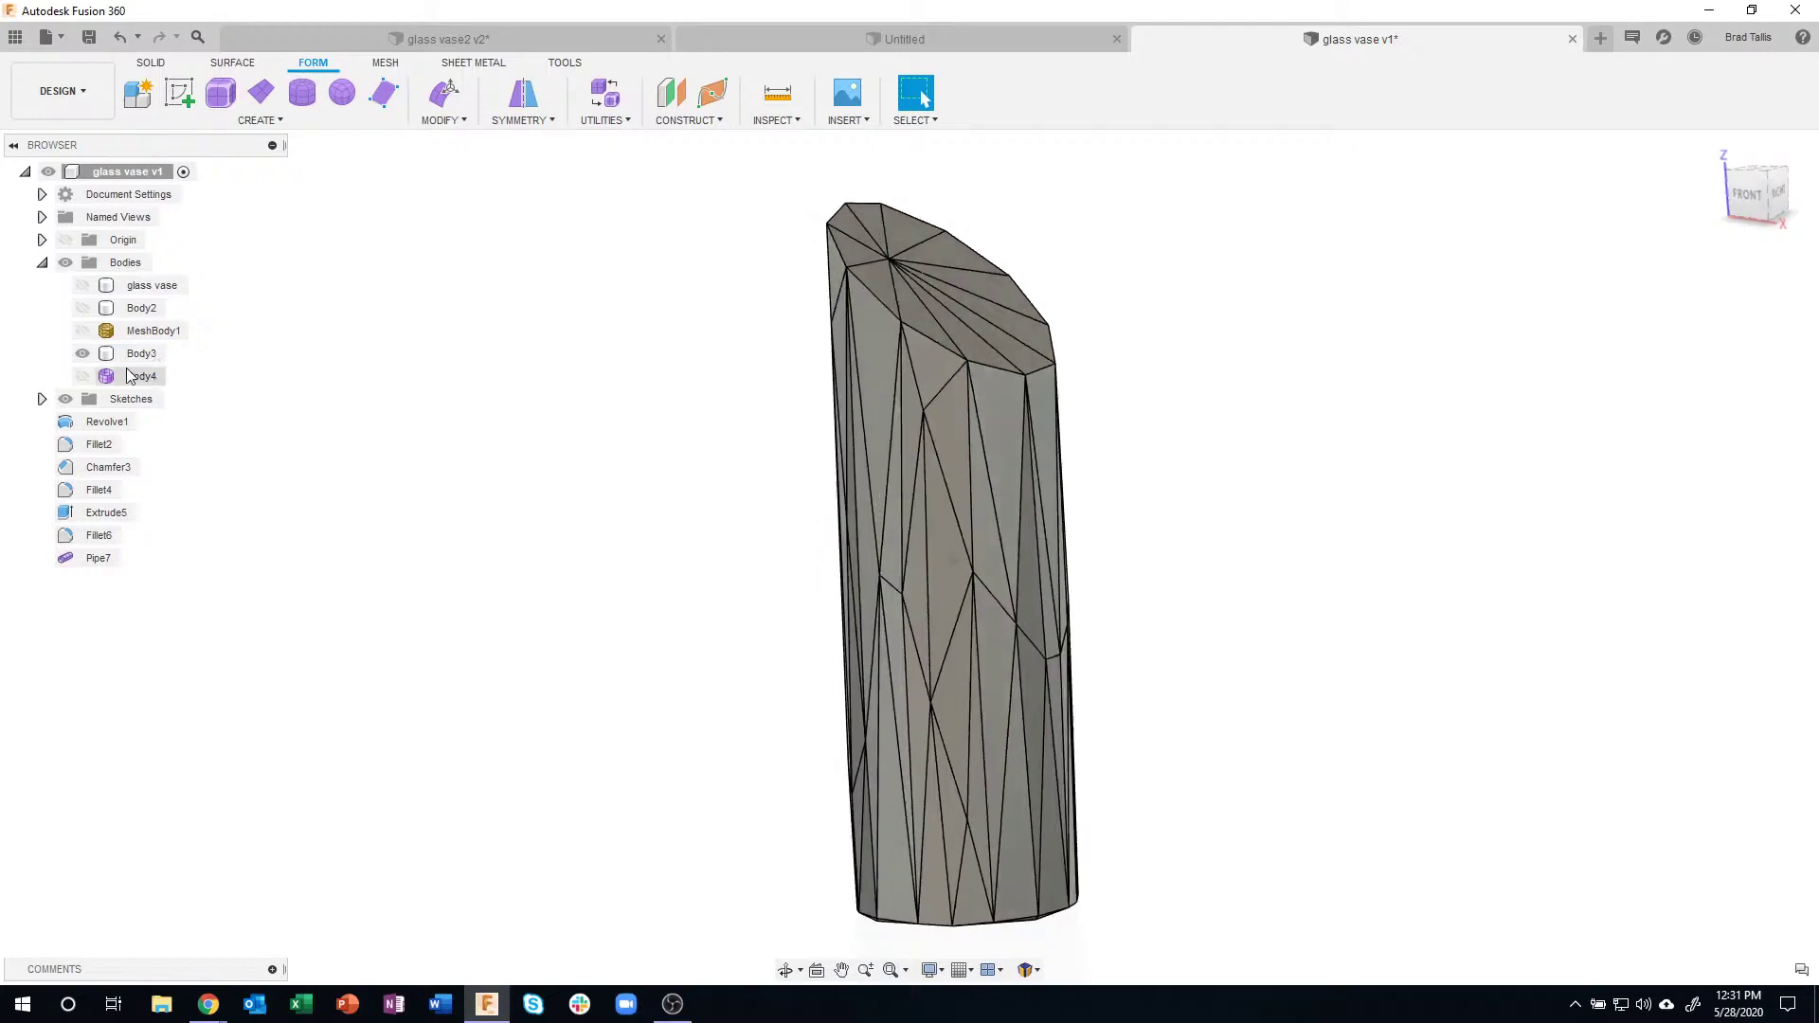
left_click(82, 354)
left_click(82, 376)
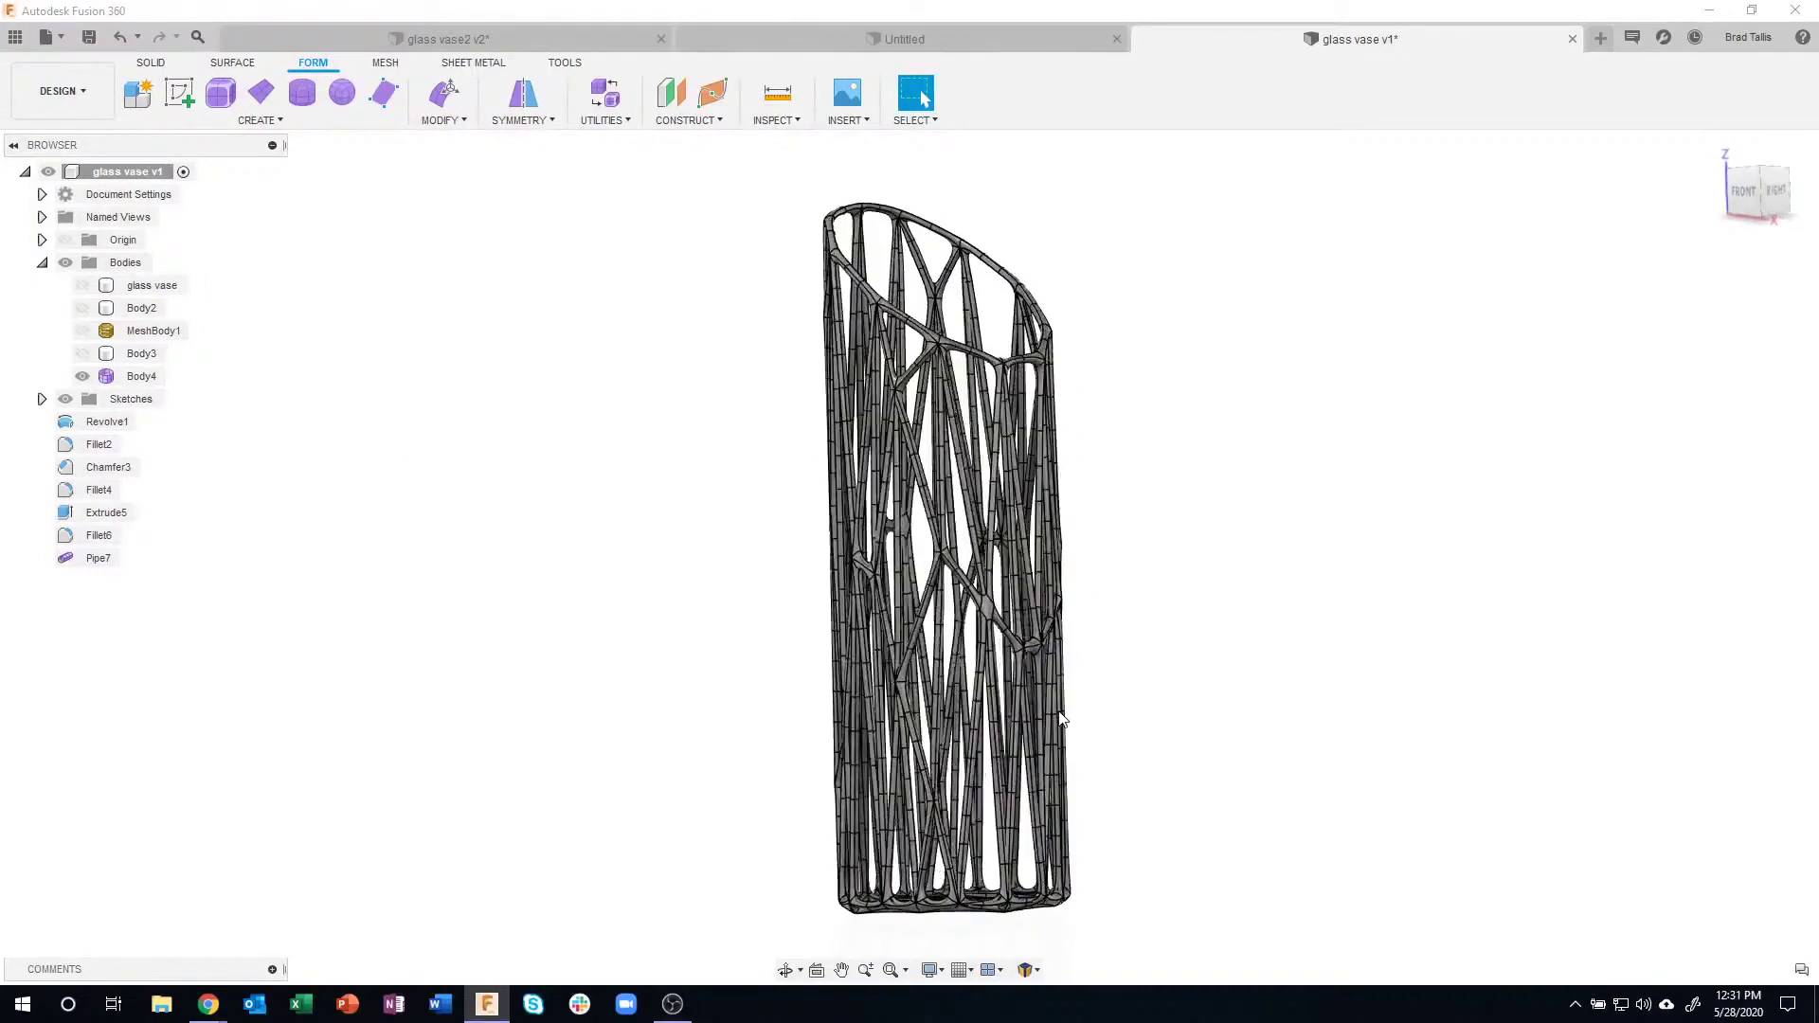
- Try to convert the pipe lattice Body4 from T-Splines to BRep as a new body
middle_click_drag(1052, 679, 1118, 516, "shift")
scroll(983, 243, "up", 5)
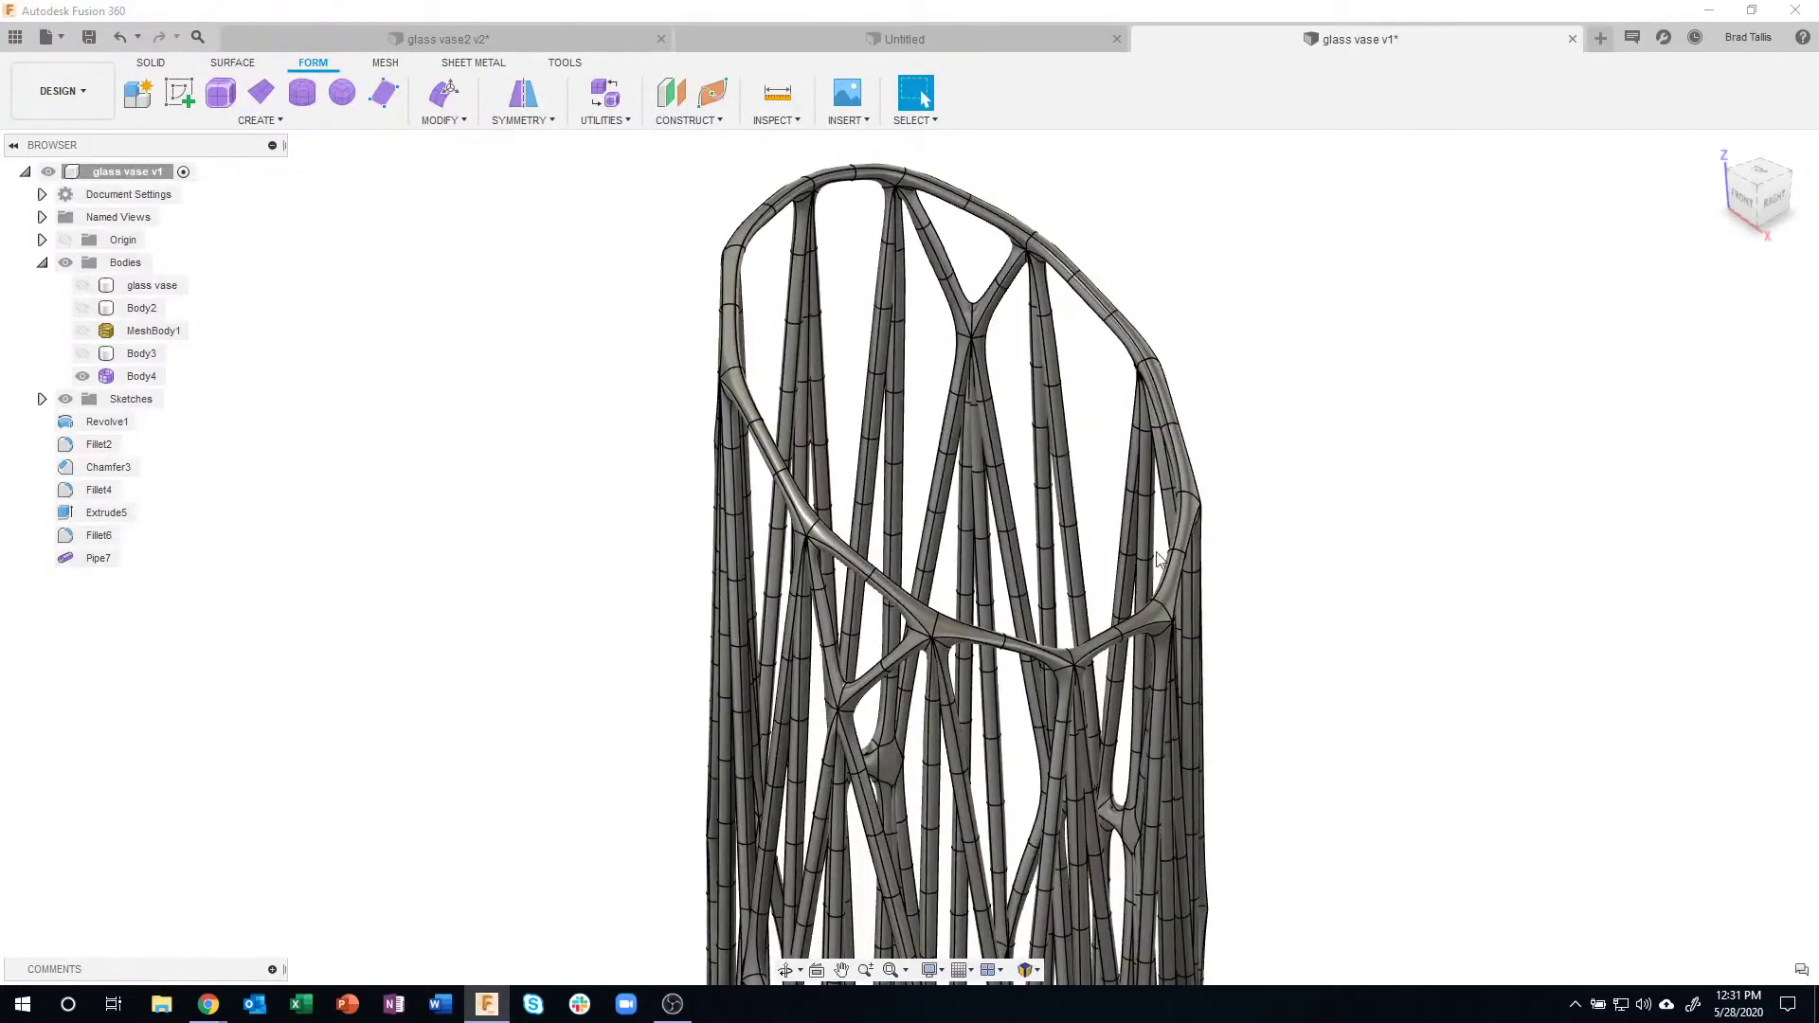
middle_click_drag(861, 583, 1008, 446, "shift")
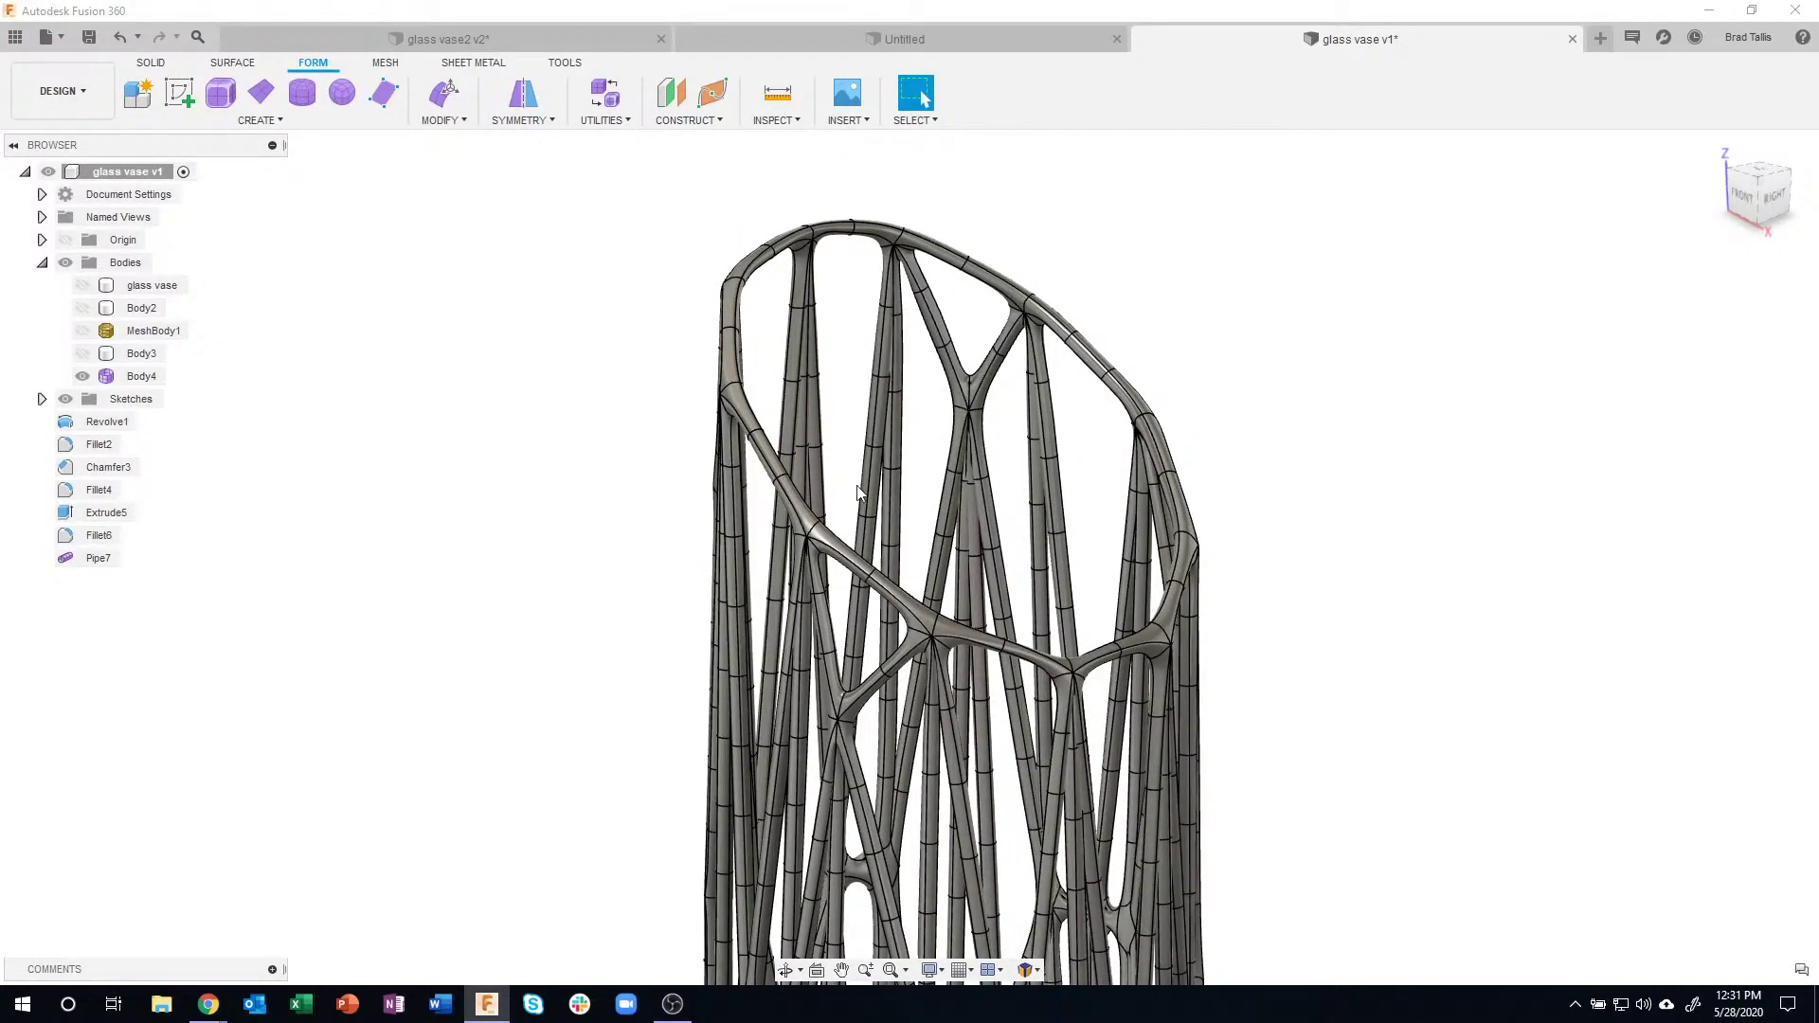
middle_click_drag(860, 493, 990, 240, "shift")
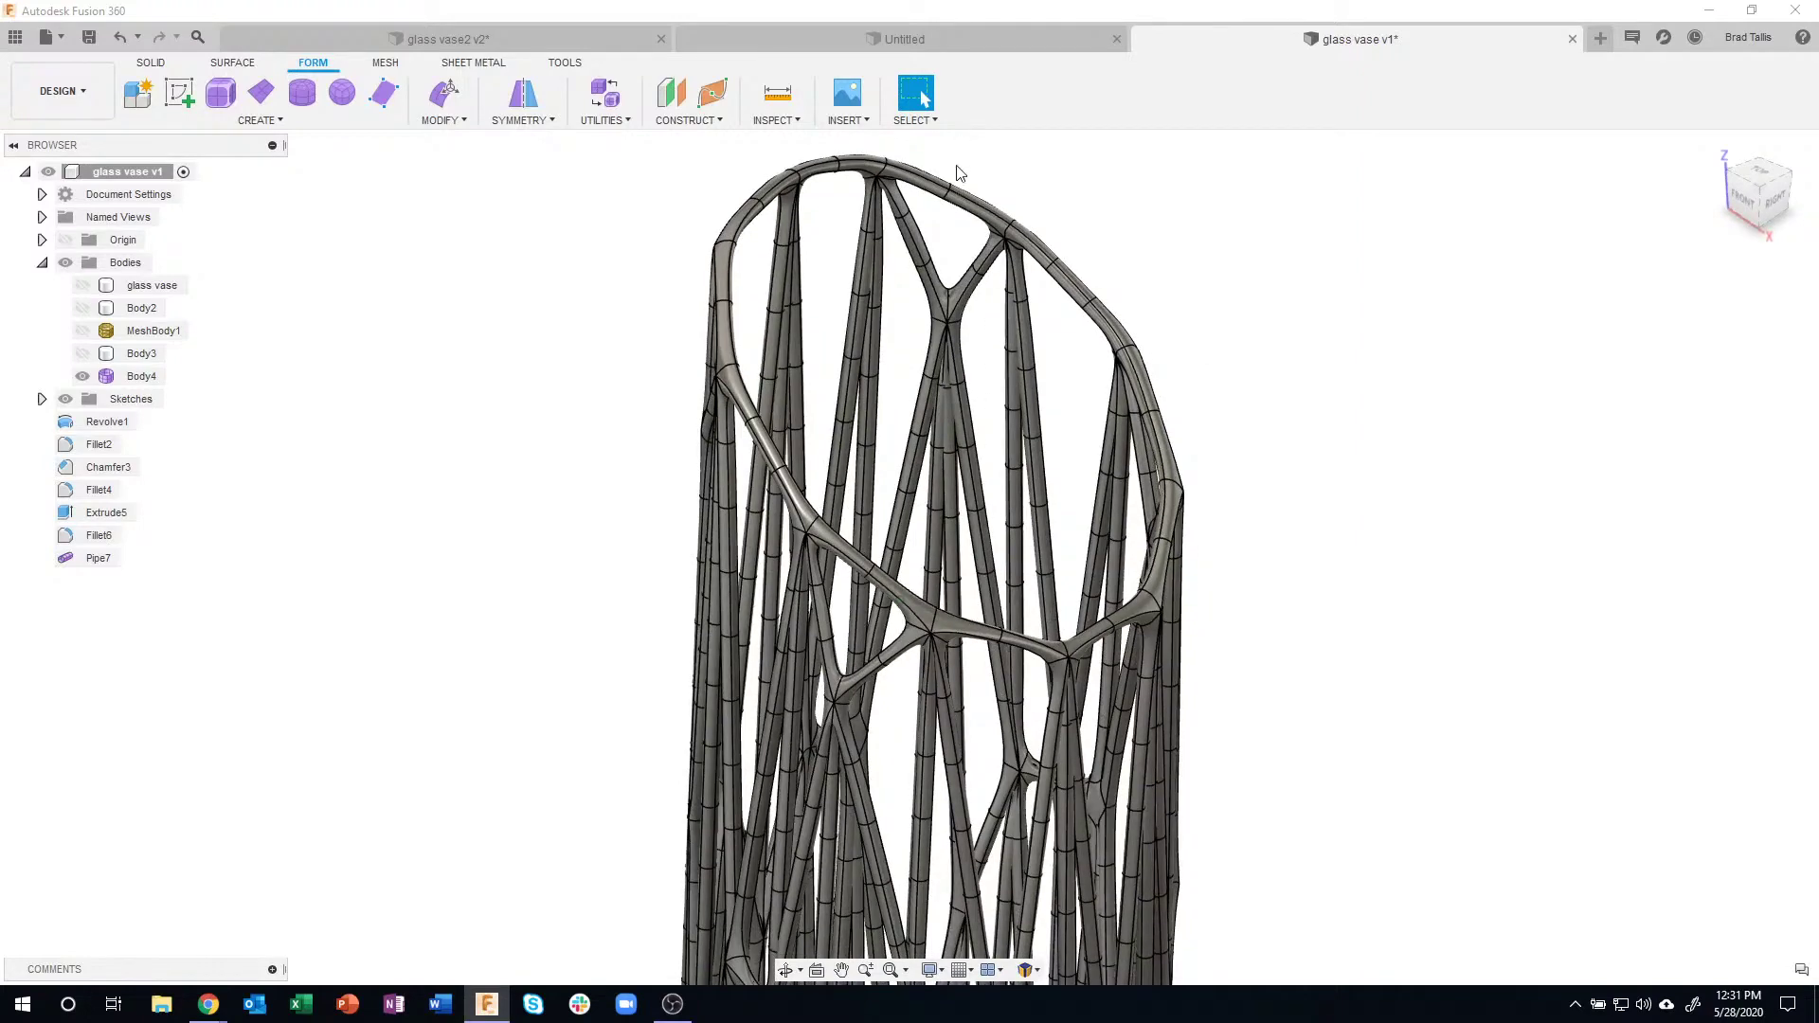
scroll(1272, 540, "down", 10)
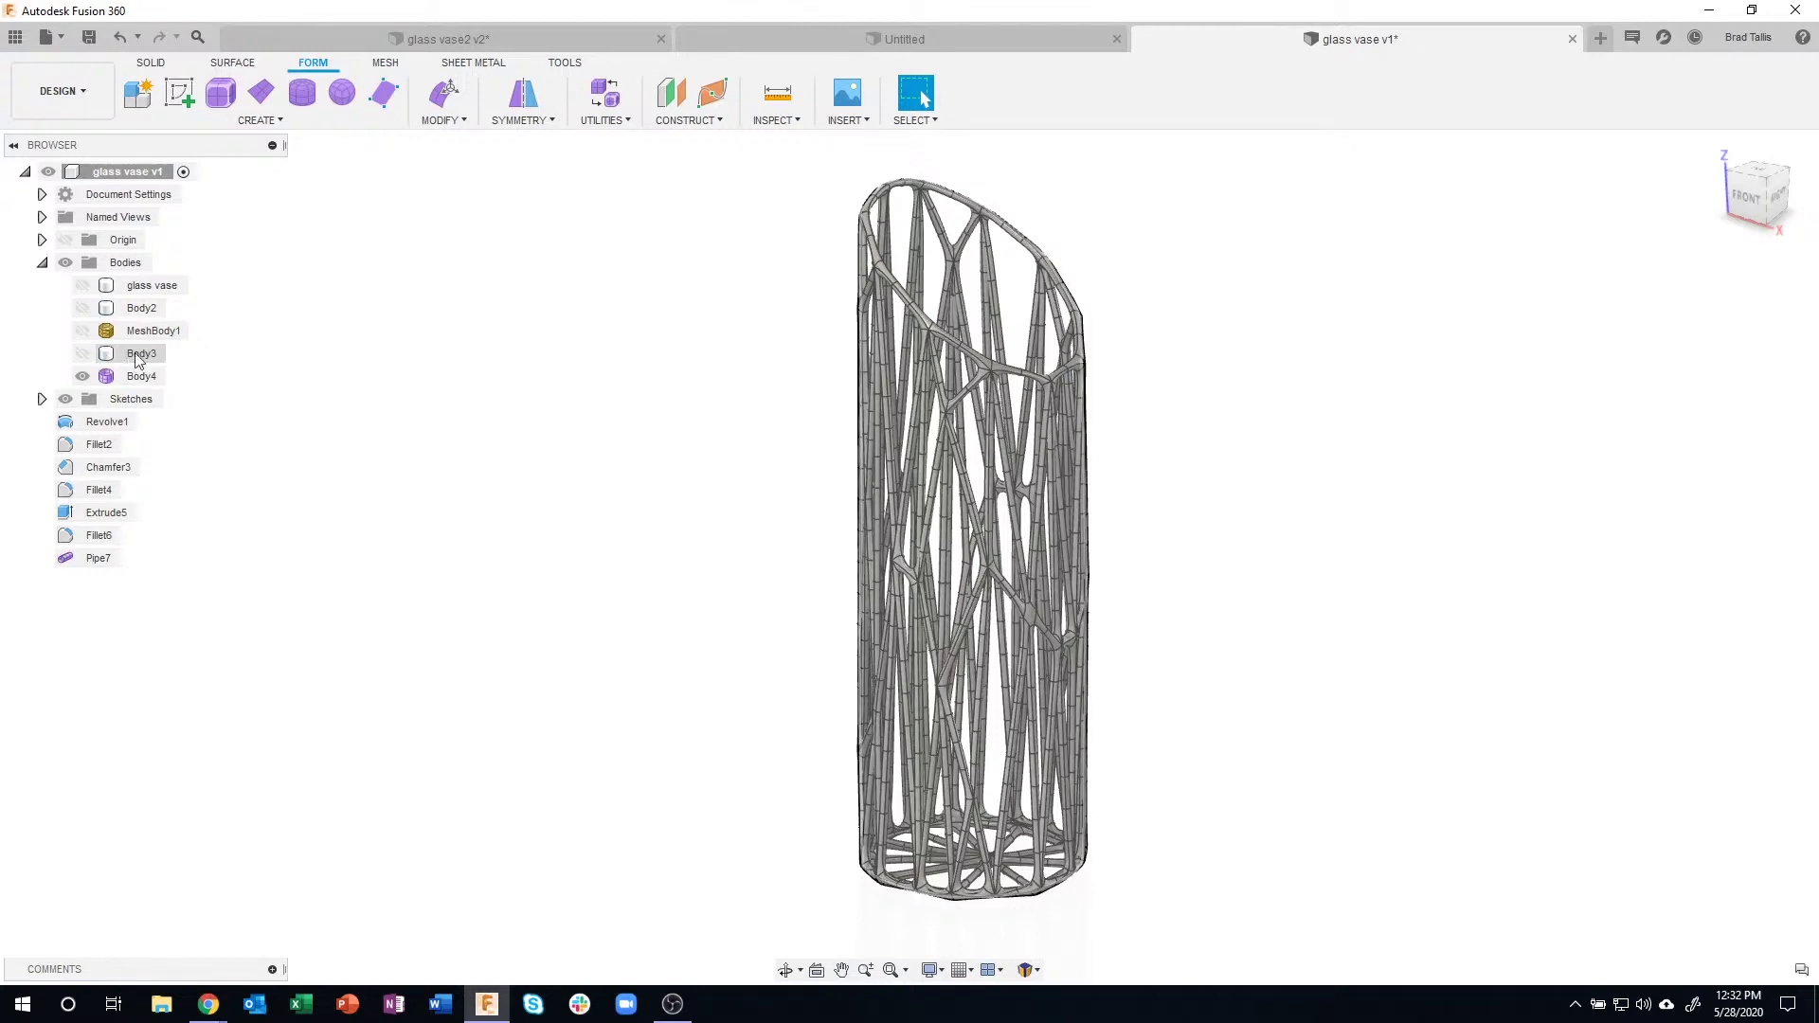
right_click(146, 379)
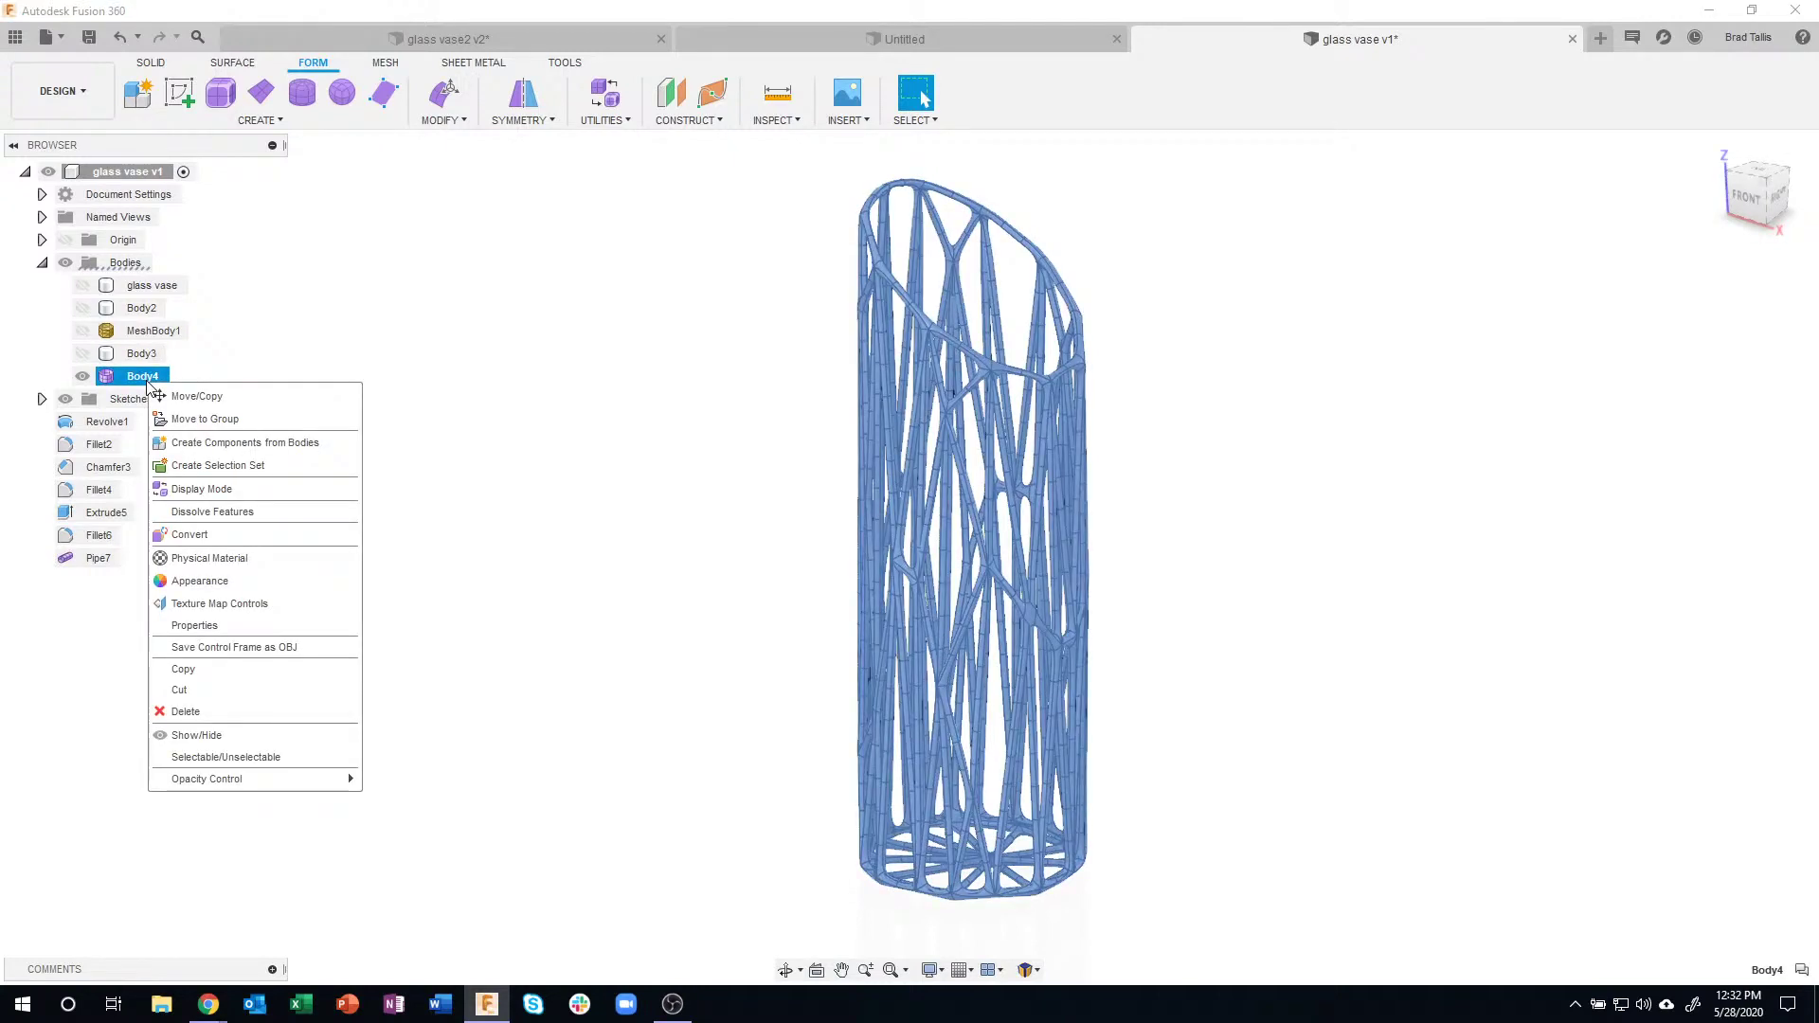
left_click(228, 537)
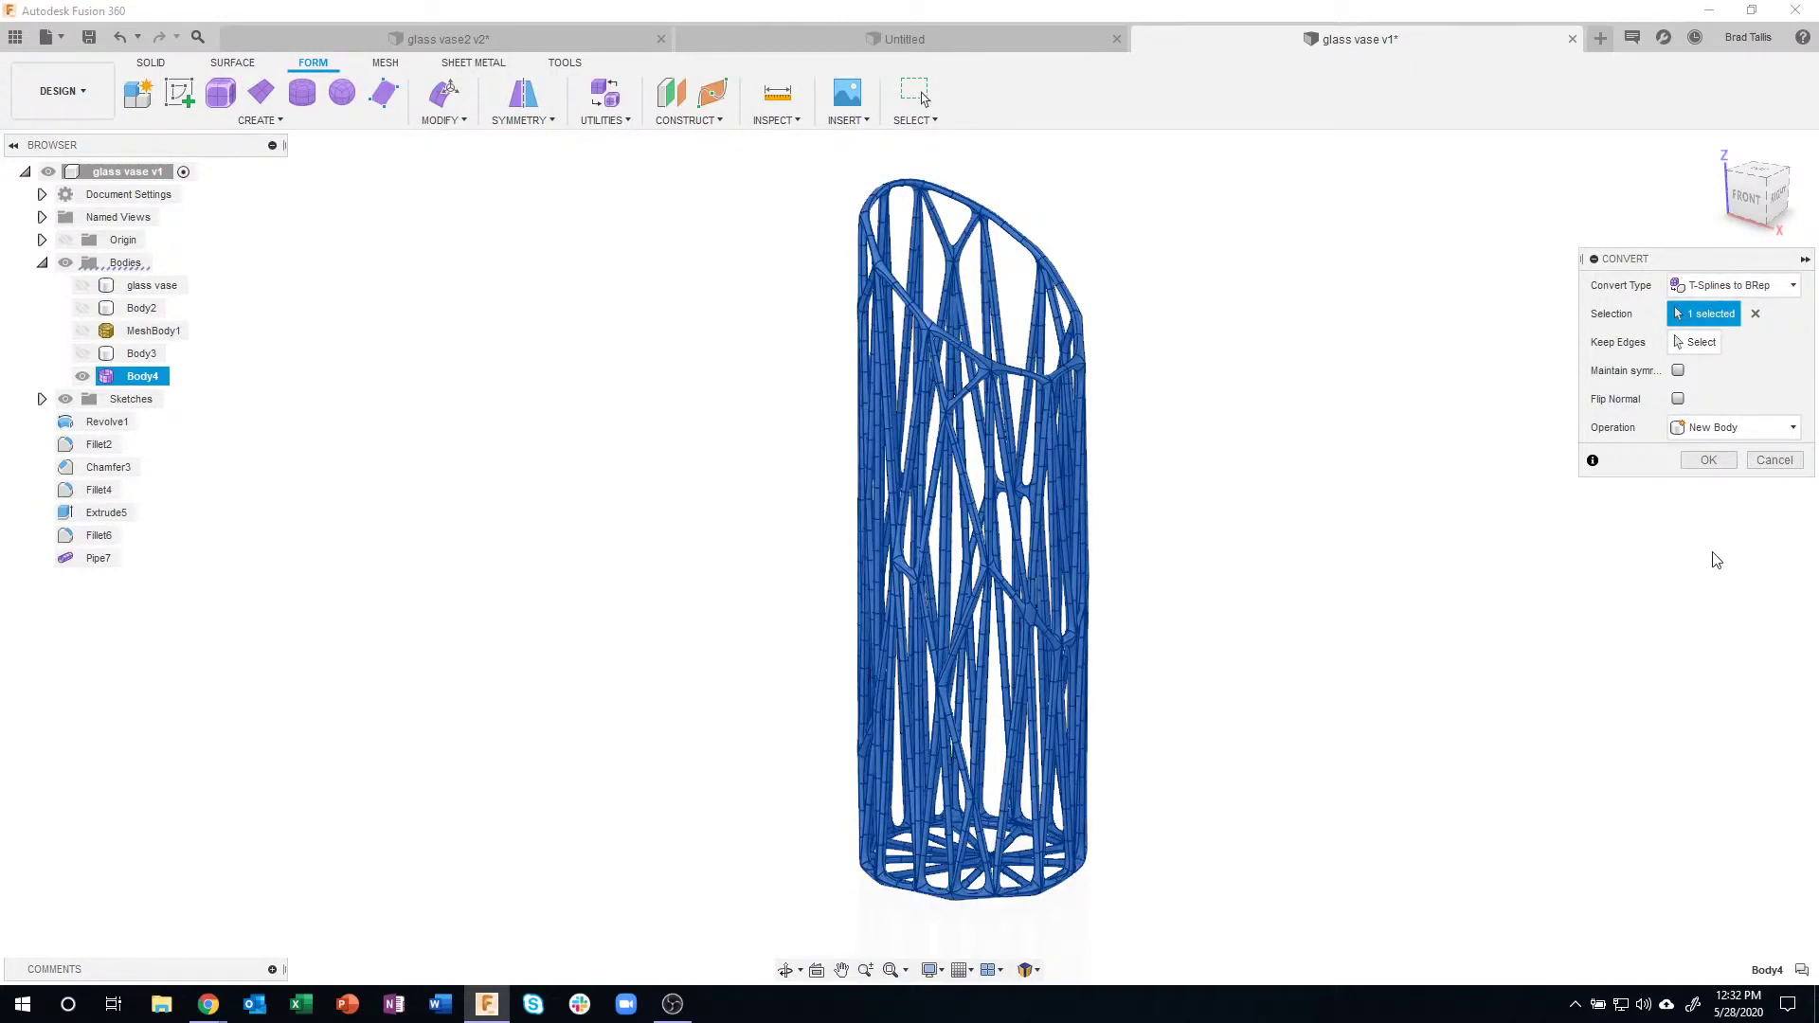
left_click(1708, 459)
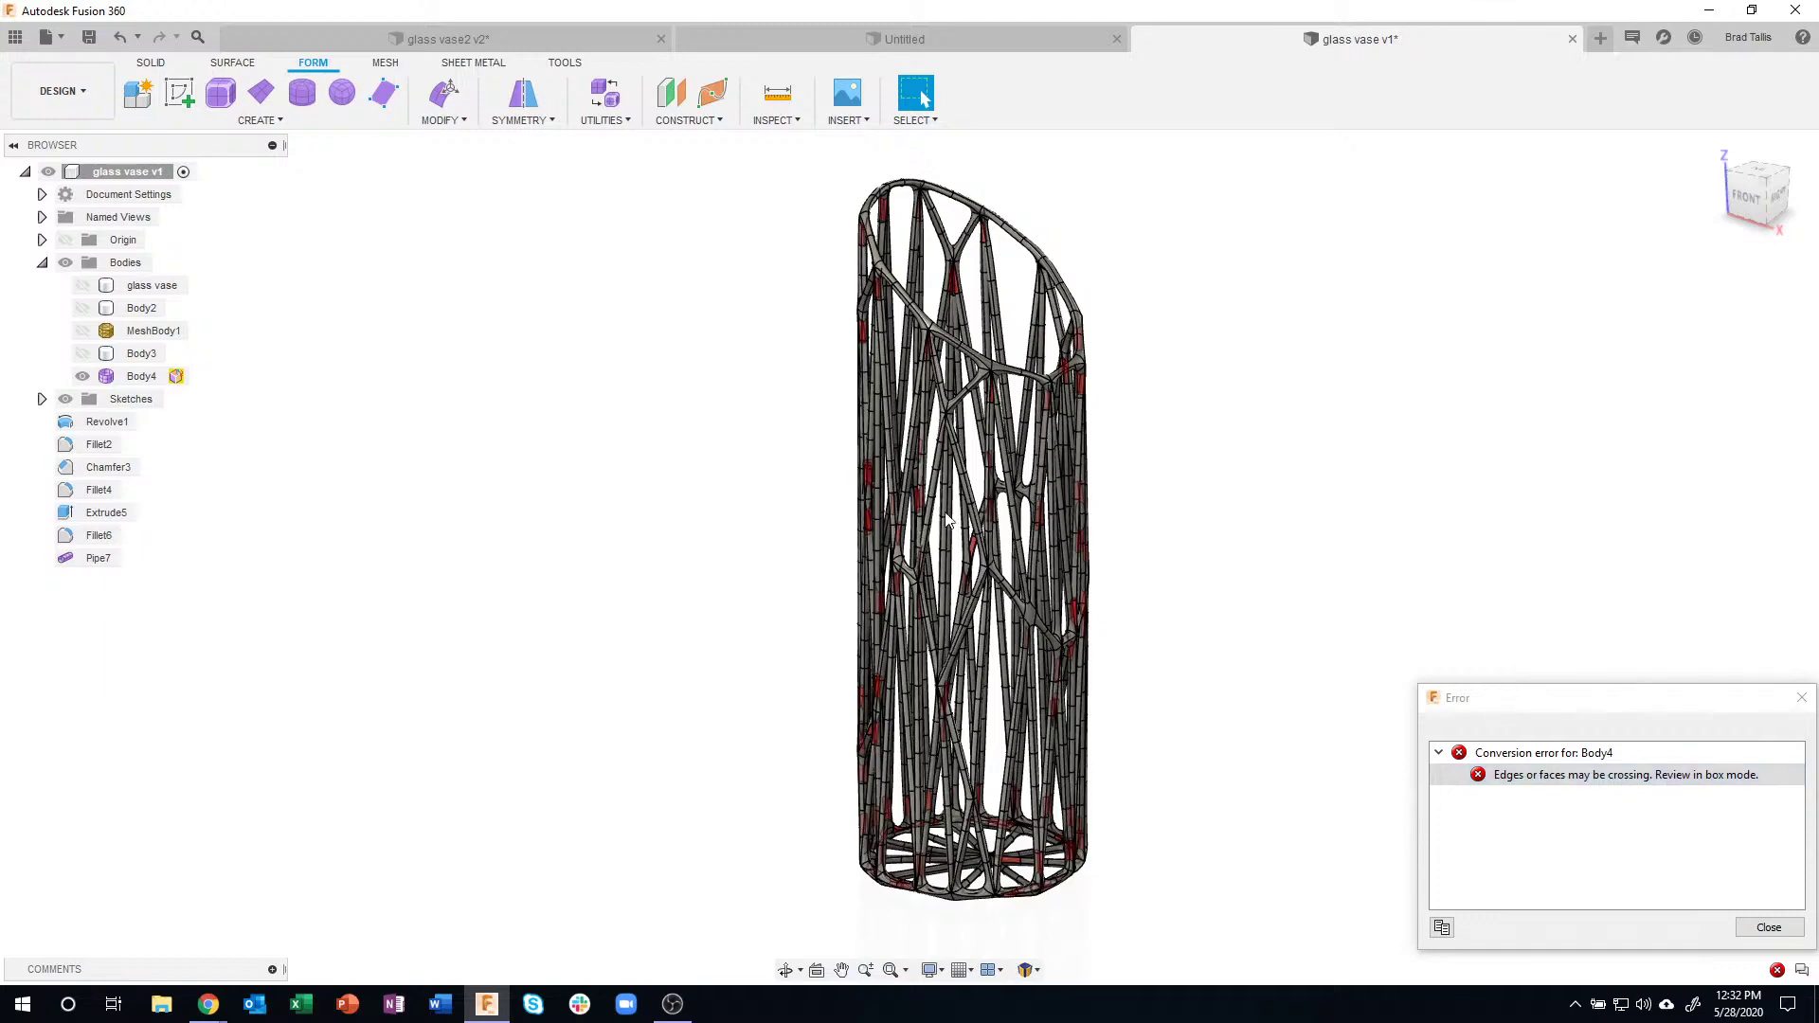
- Inspect the faces flagged in red along the lattice pipes and joints, and dismiss the conversion error
scroll(941, 510, "up", 1)
scroll(941, 509, "up", 5)
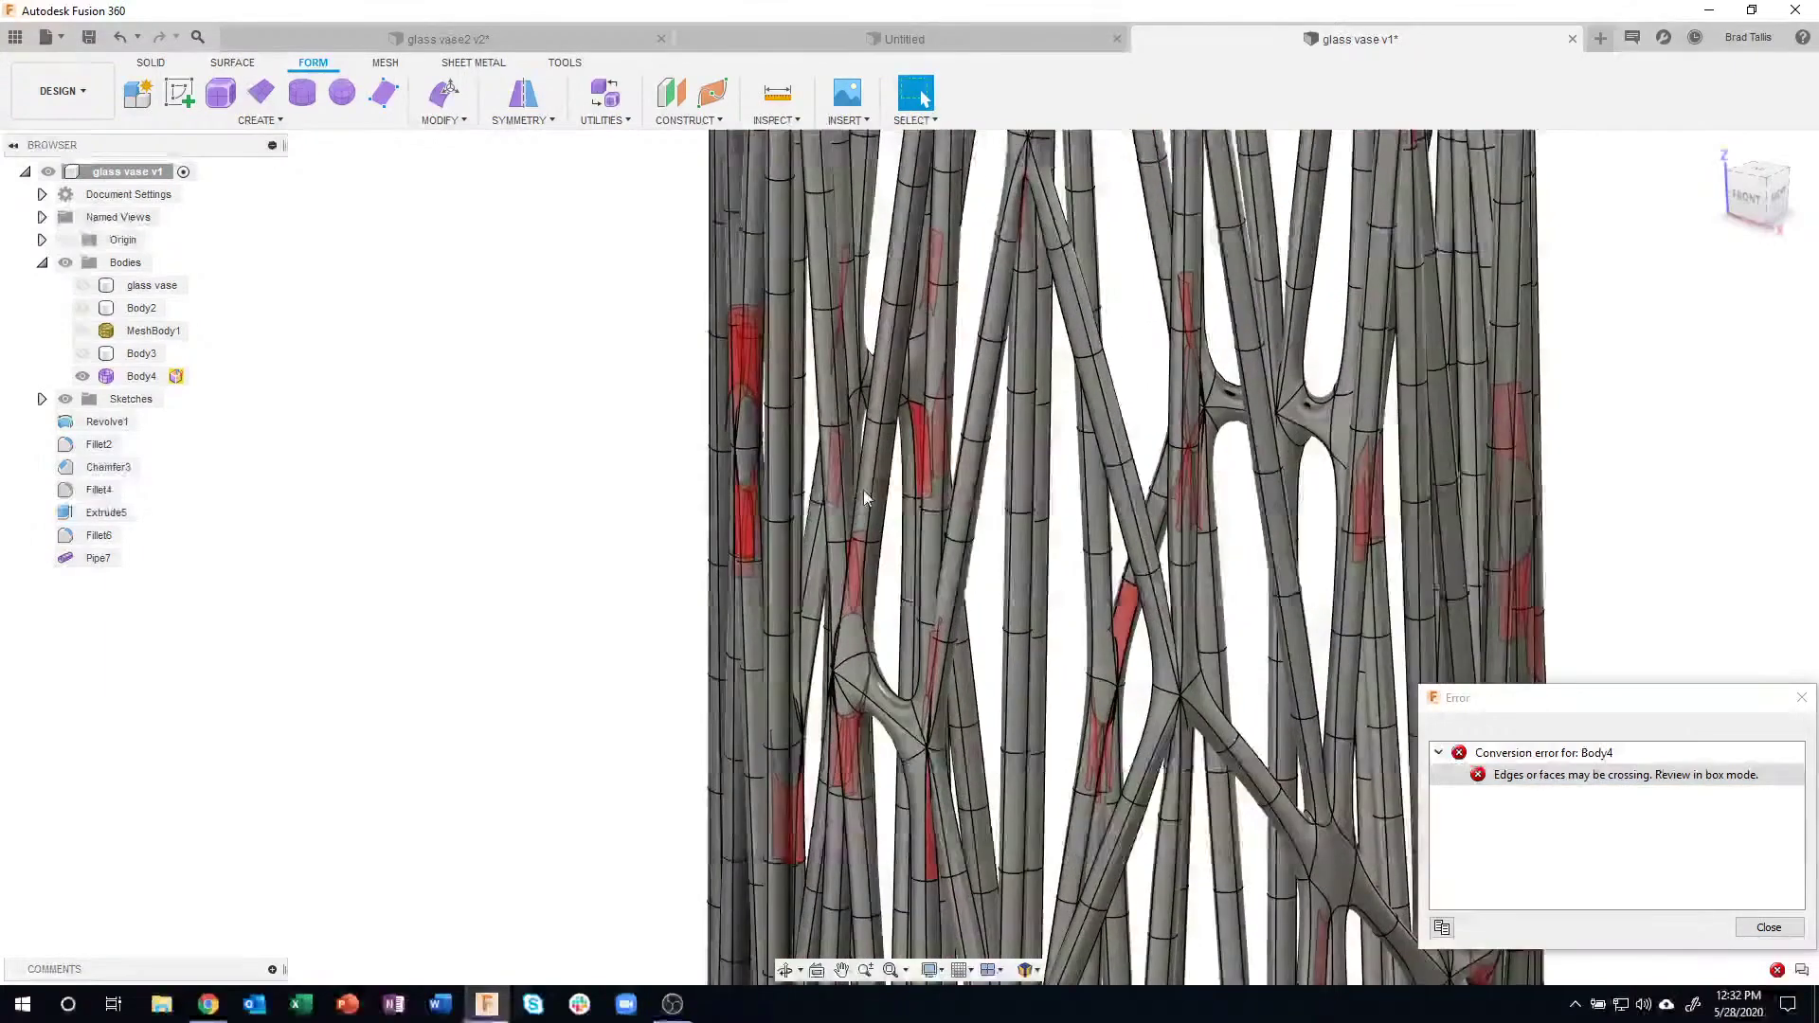
middle_click_drag(862, 491, 850, 628, "shift")
middle_click_drag(891, 737, 956, 668, "shift")
scroll(956, 662, "up", 5)
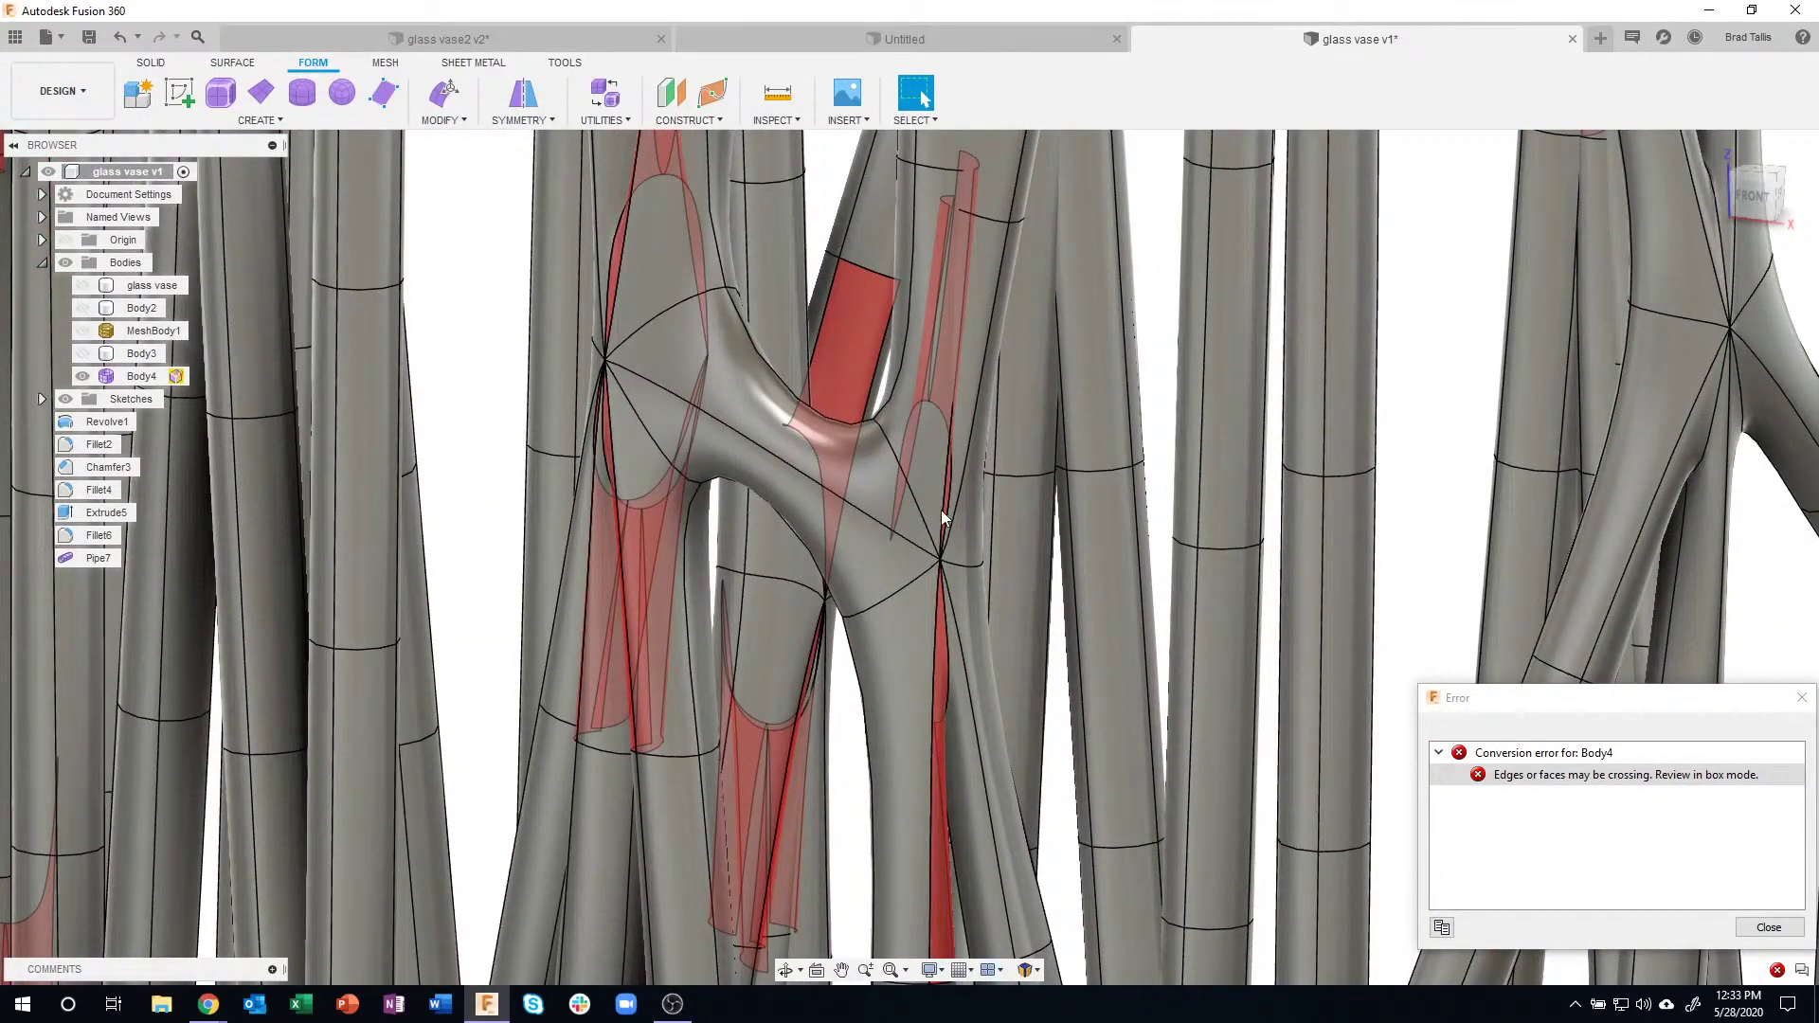
middle_click_drag(921, 413, 925, 288, "shift")
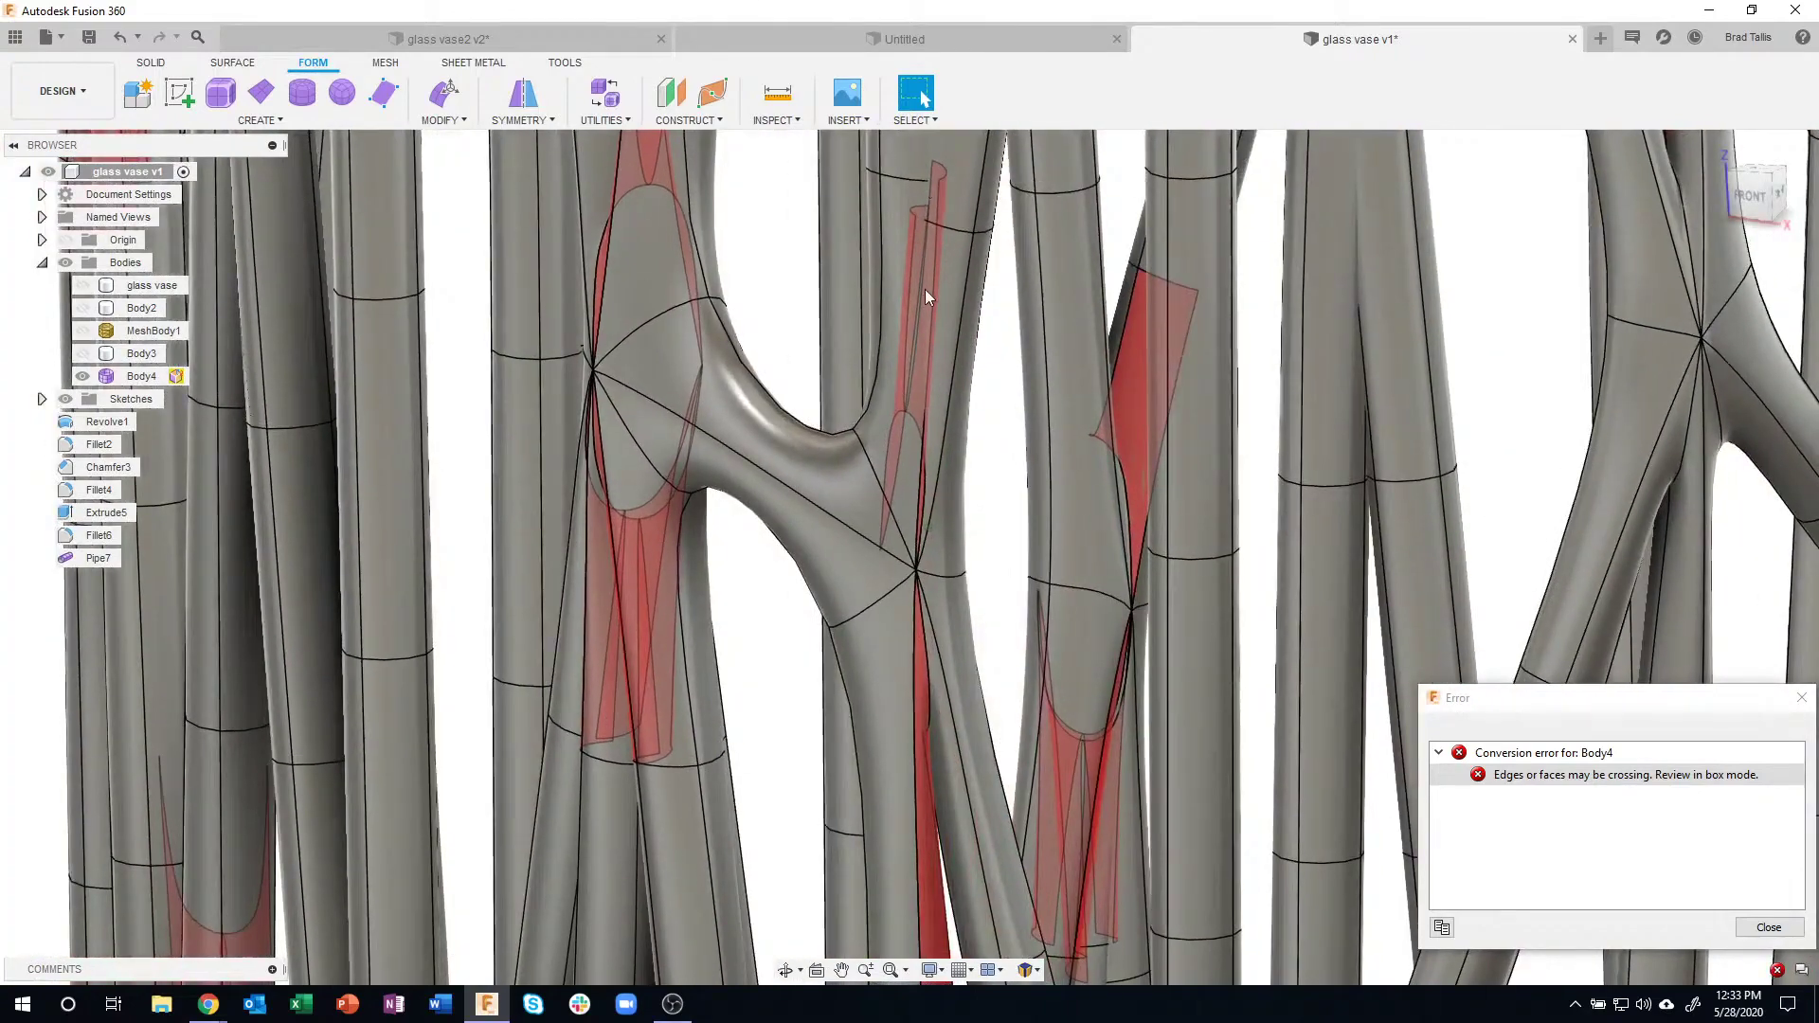
scroll(899, 629, "down", 10)
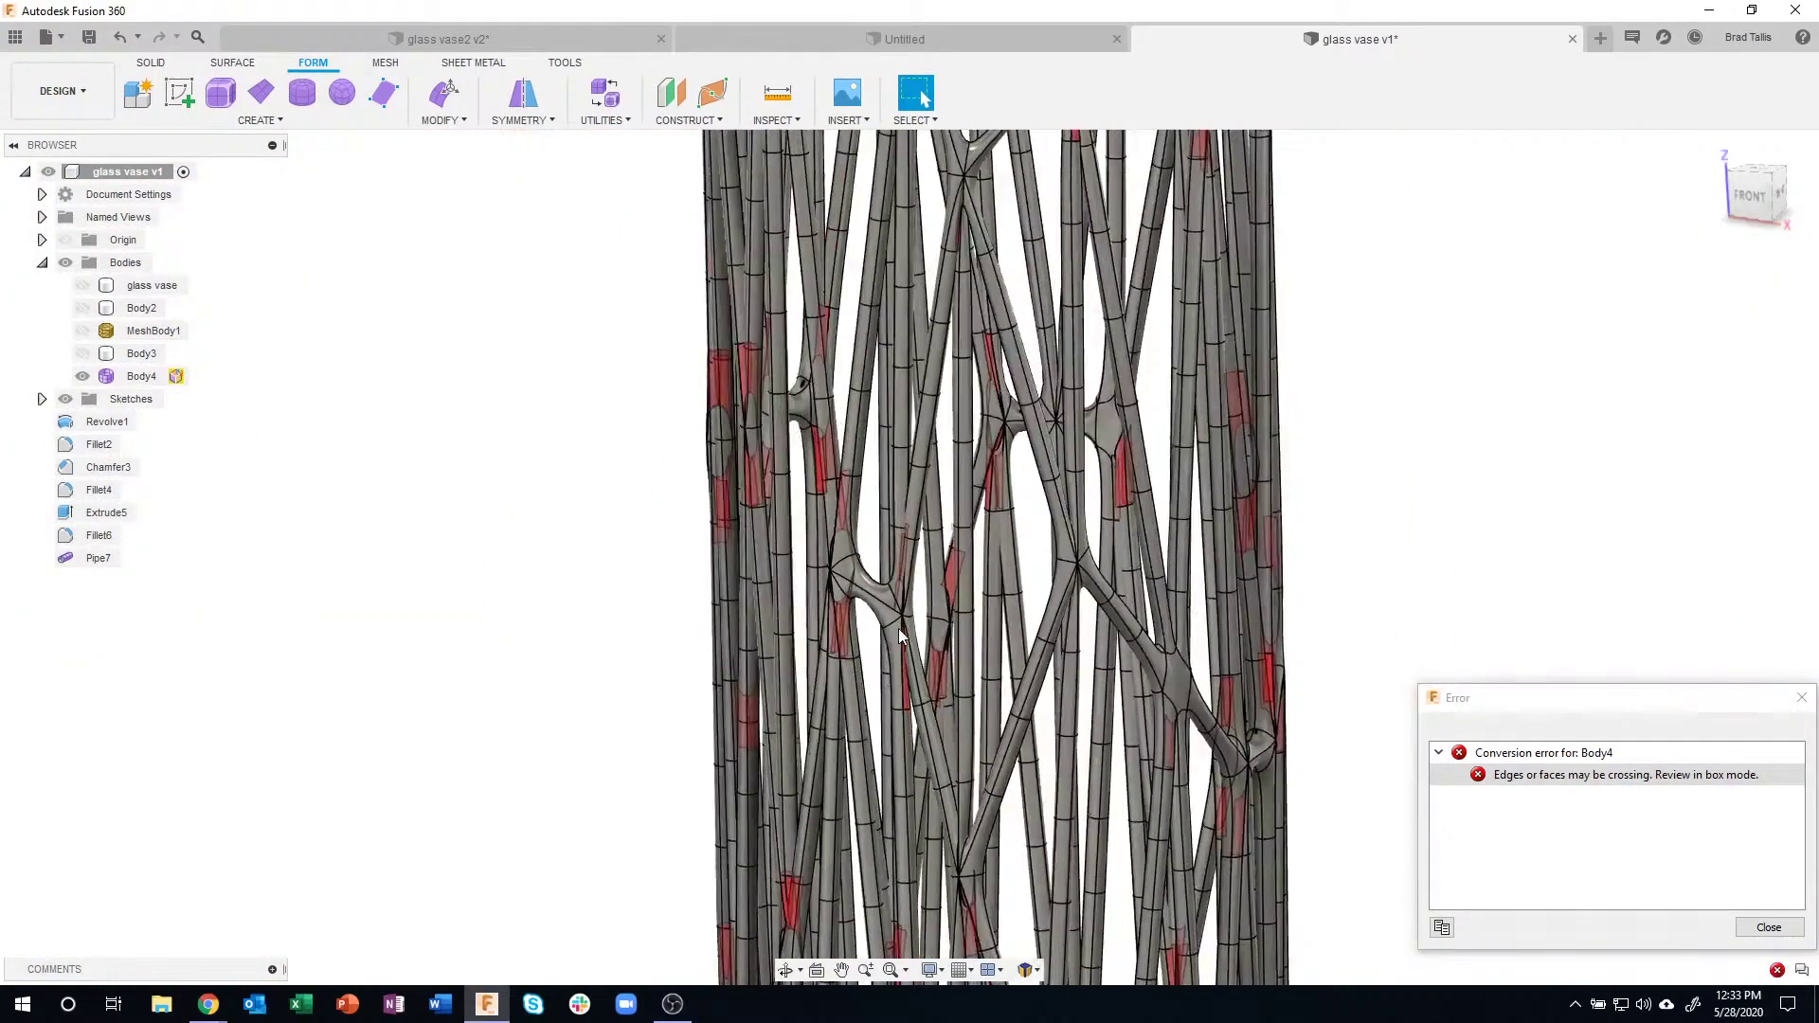
middle_click_drag(898, 628, 973, 239, "shift")
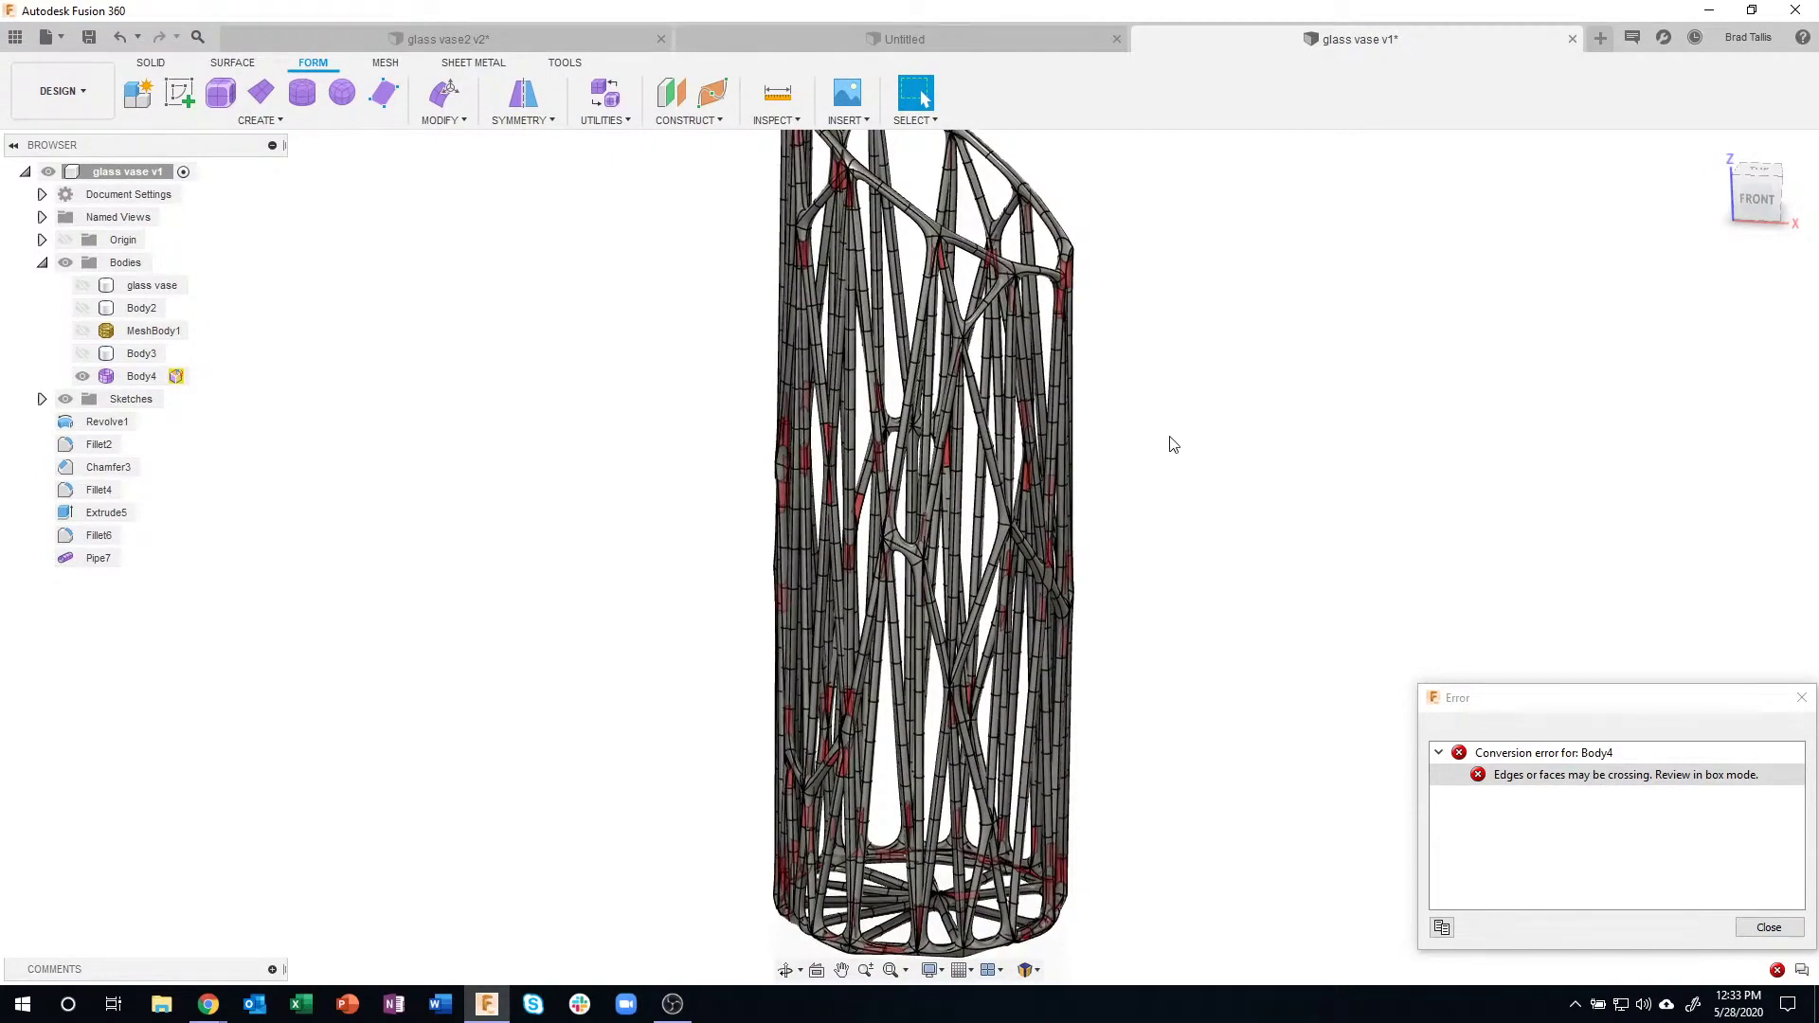
scroll(957, 525, "up", 6)
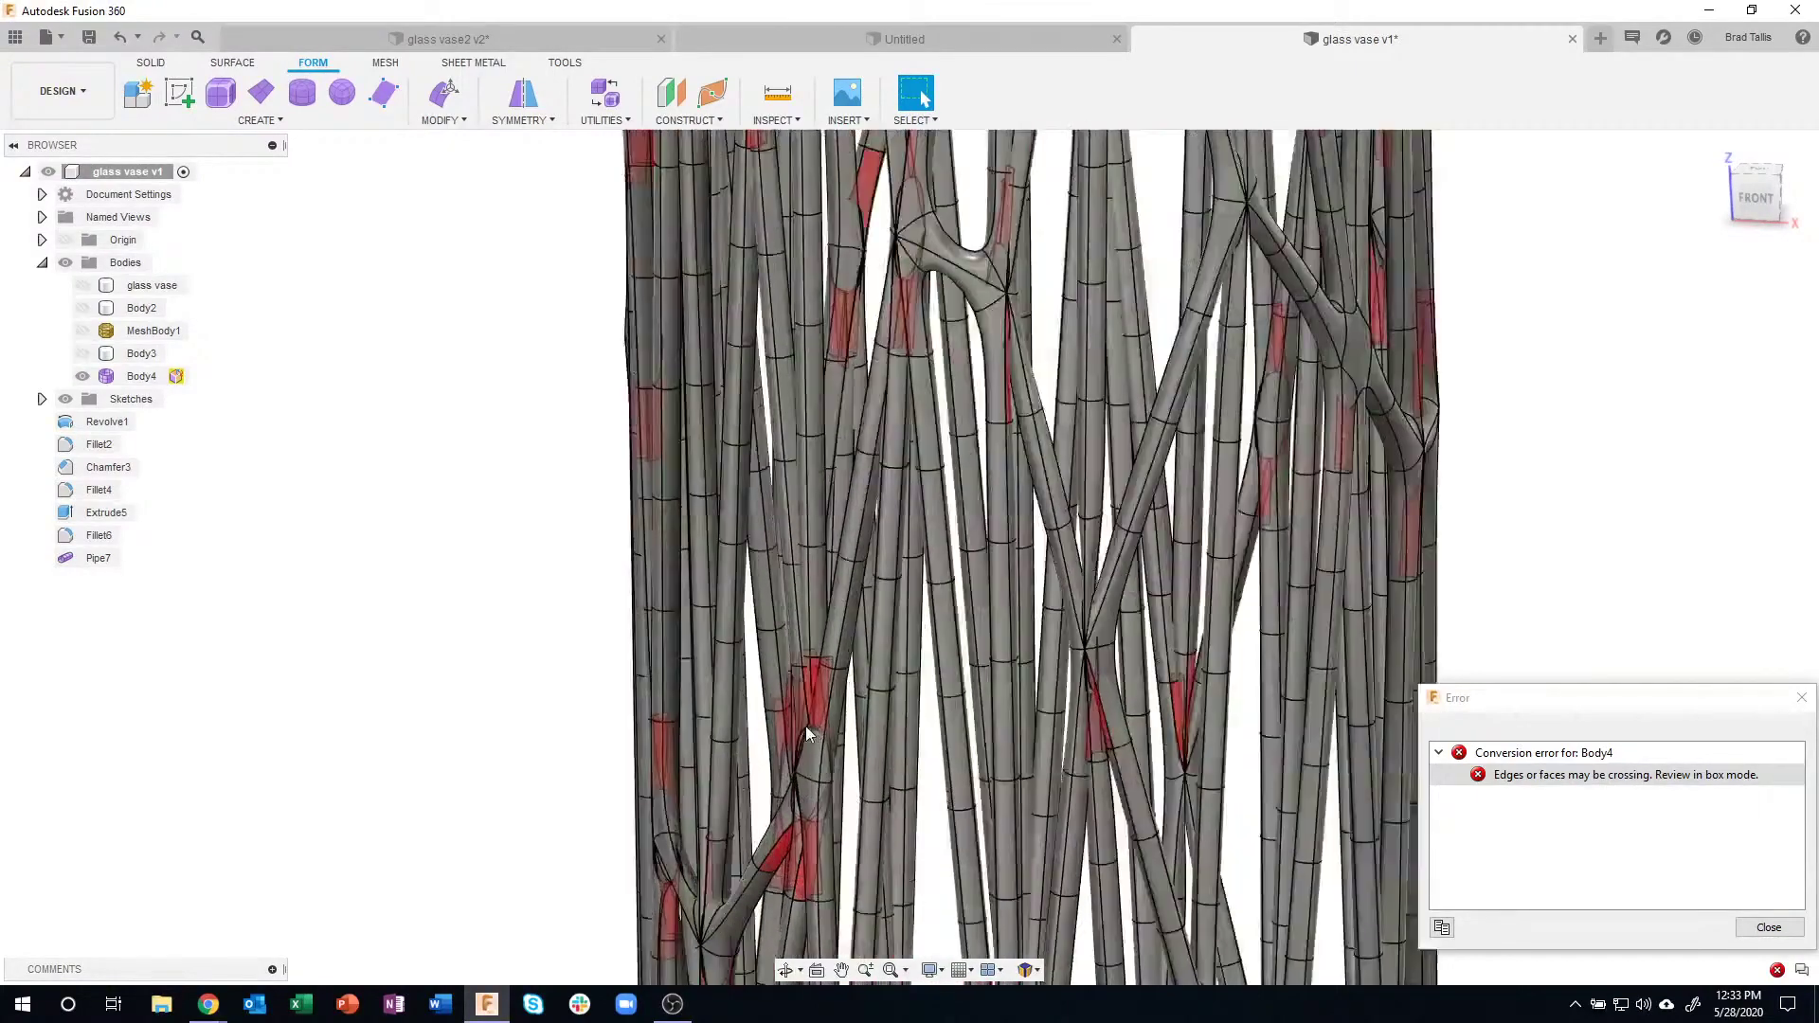
scroll(810, 720, "up", 6)
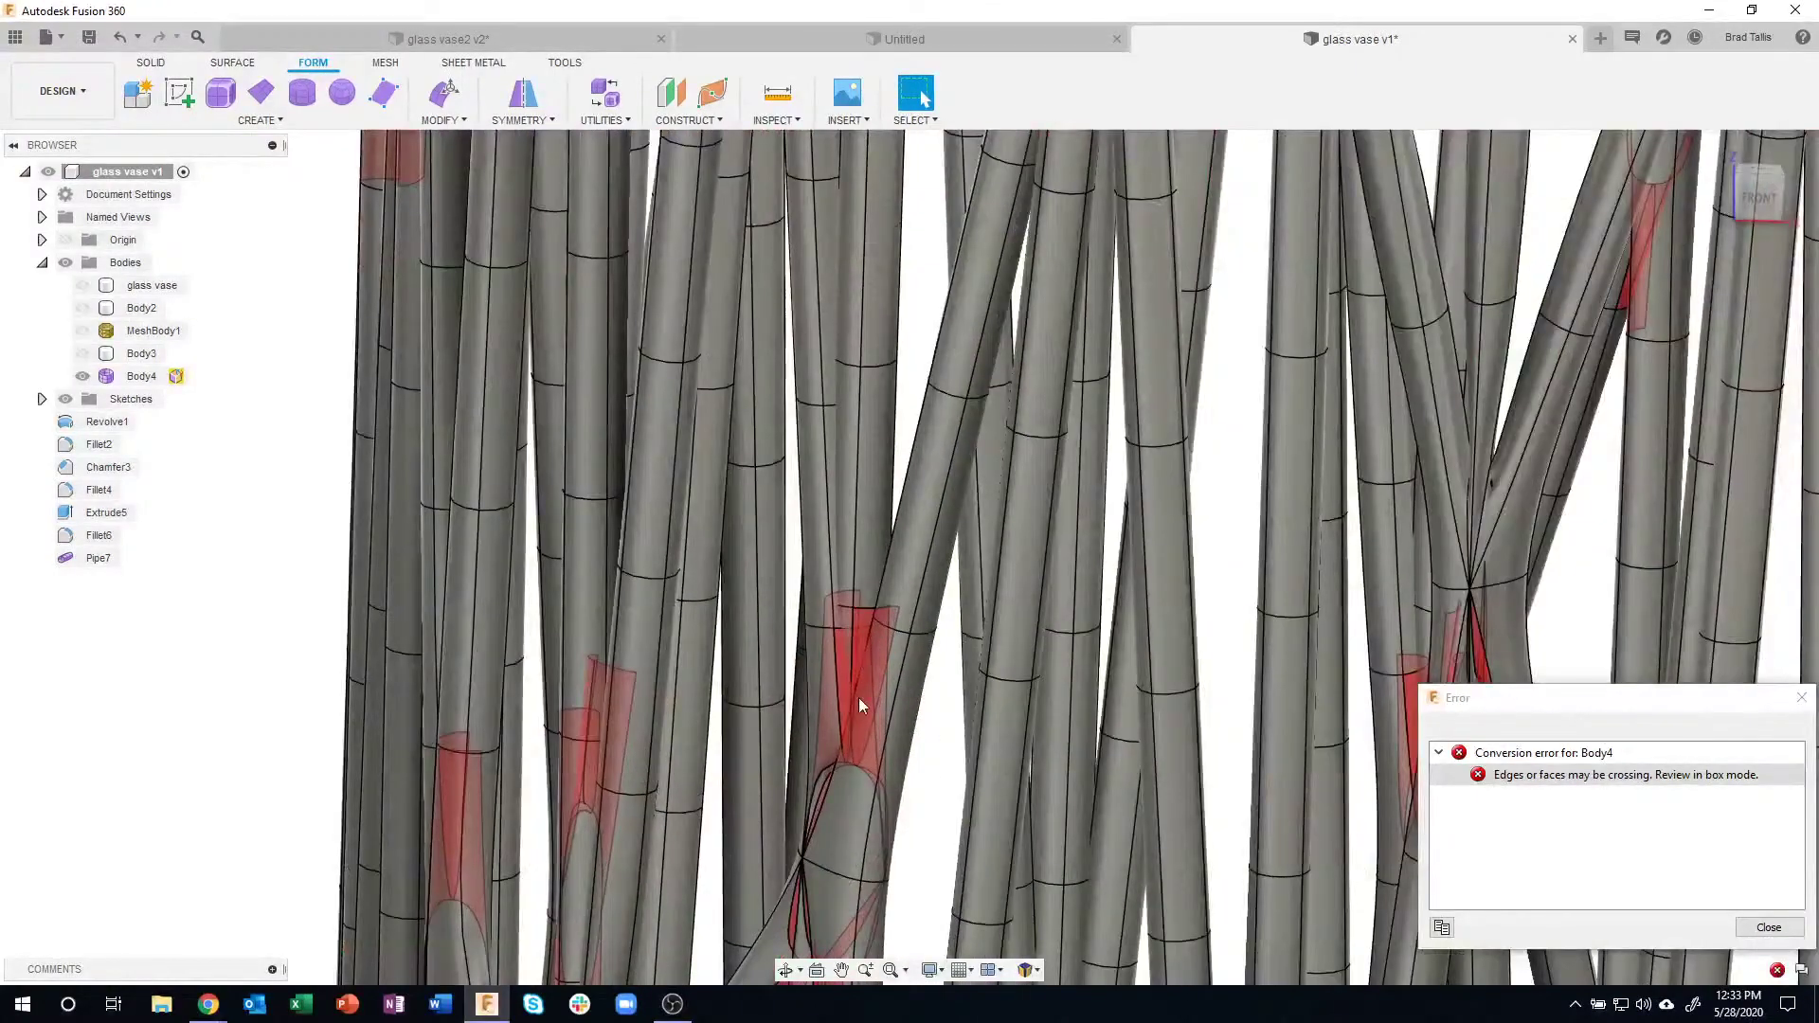
scroll(845, 673, "down", 5)
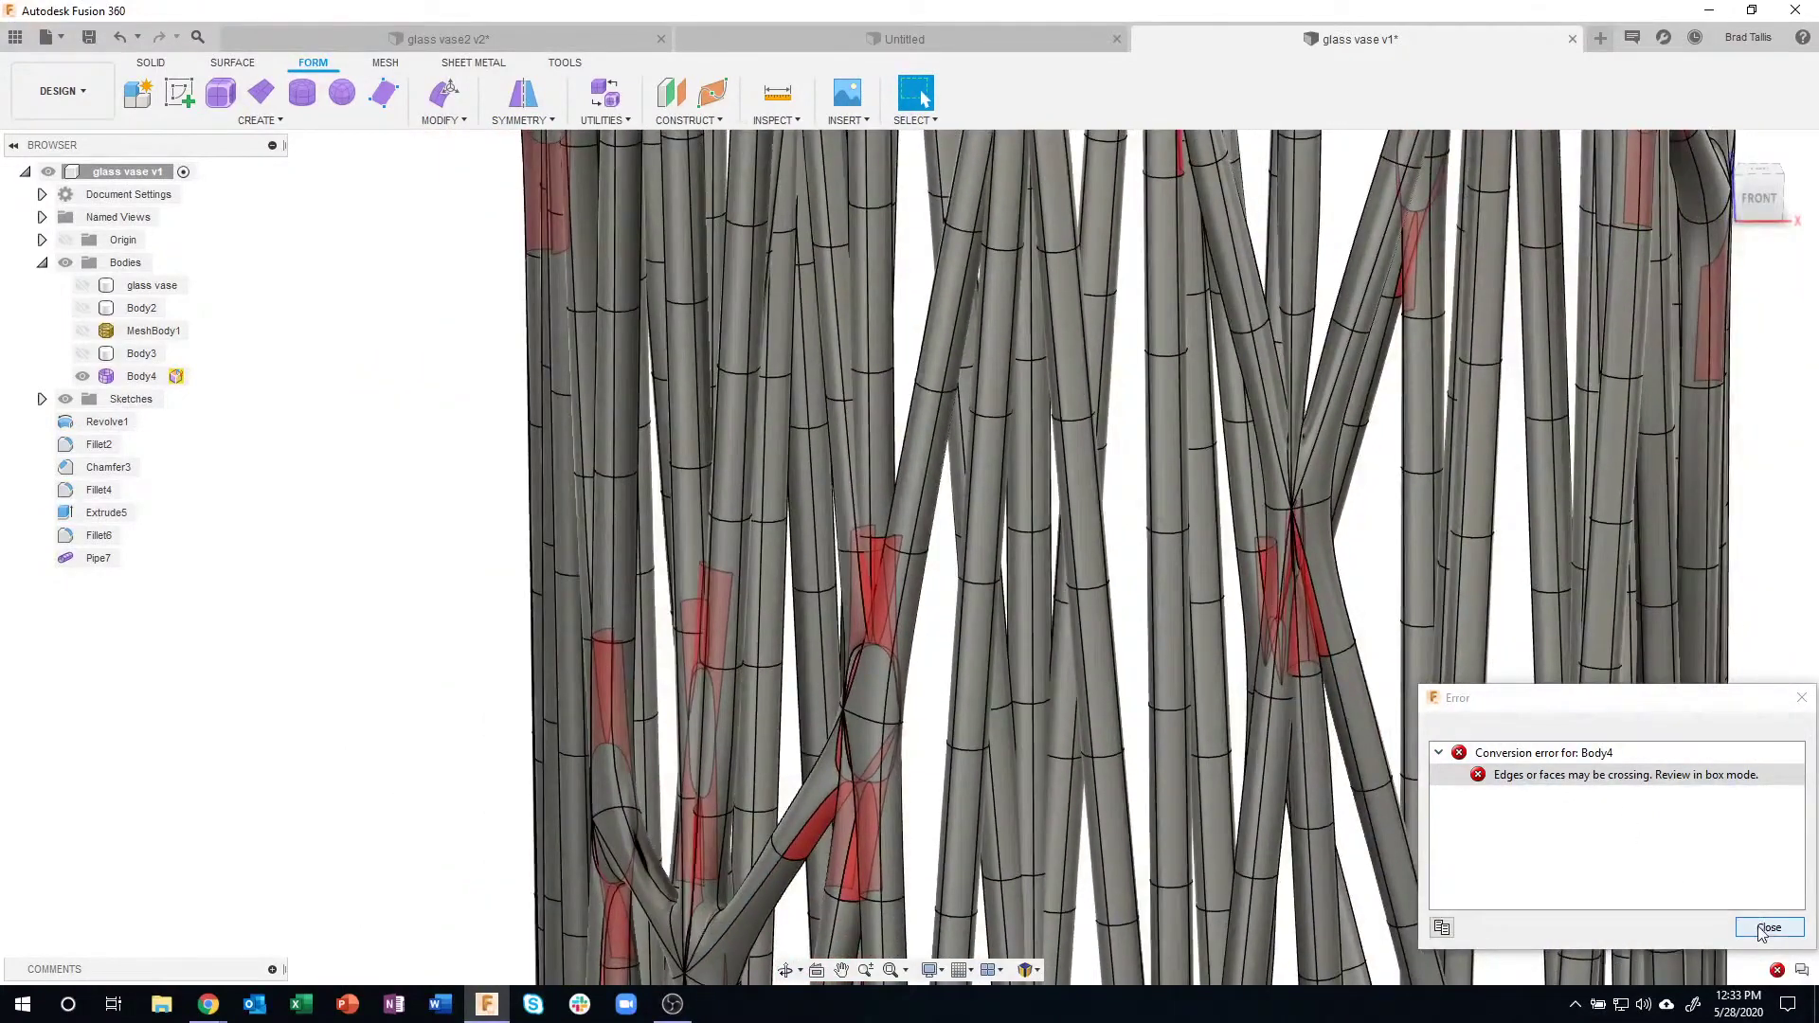
scroll(1303, 521, "down", 3)
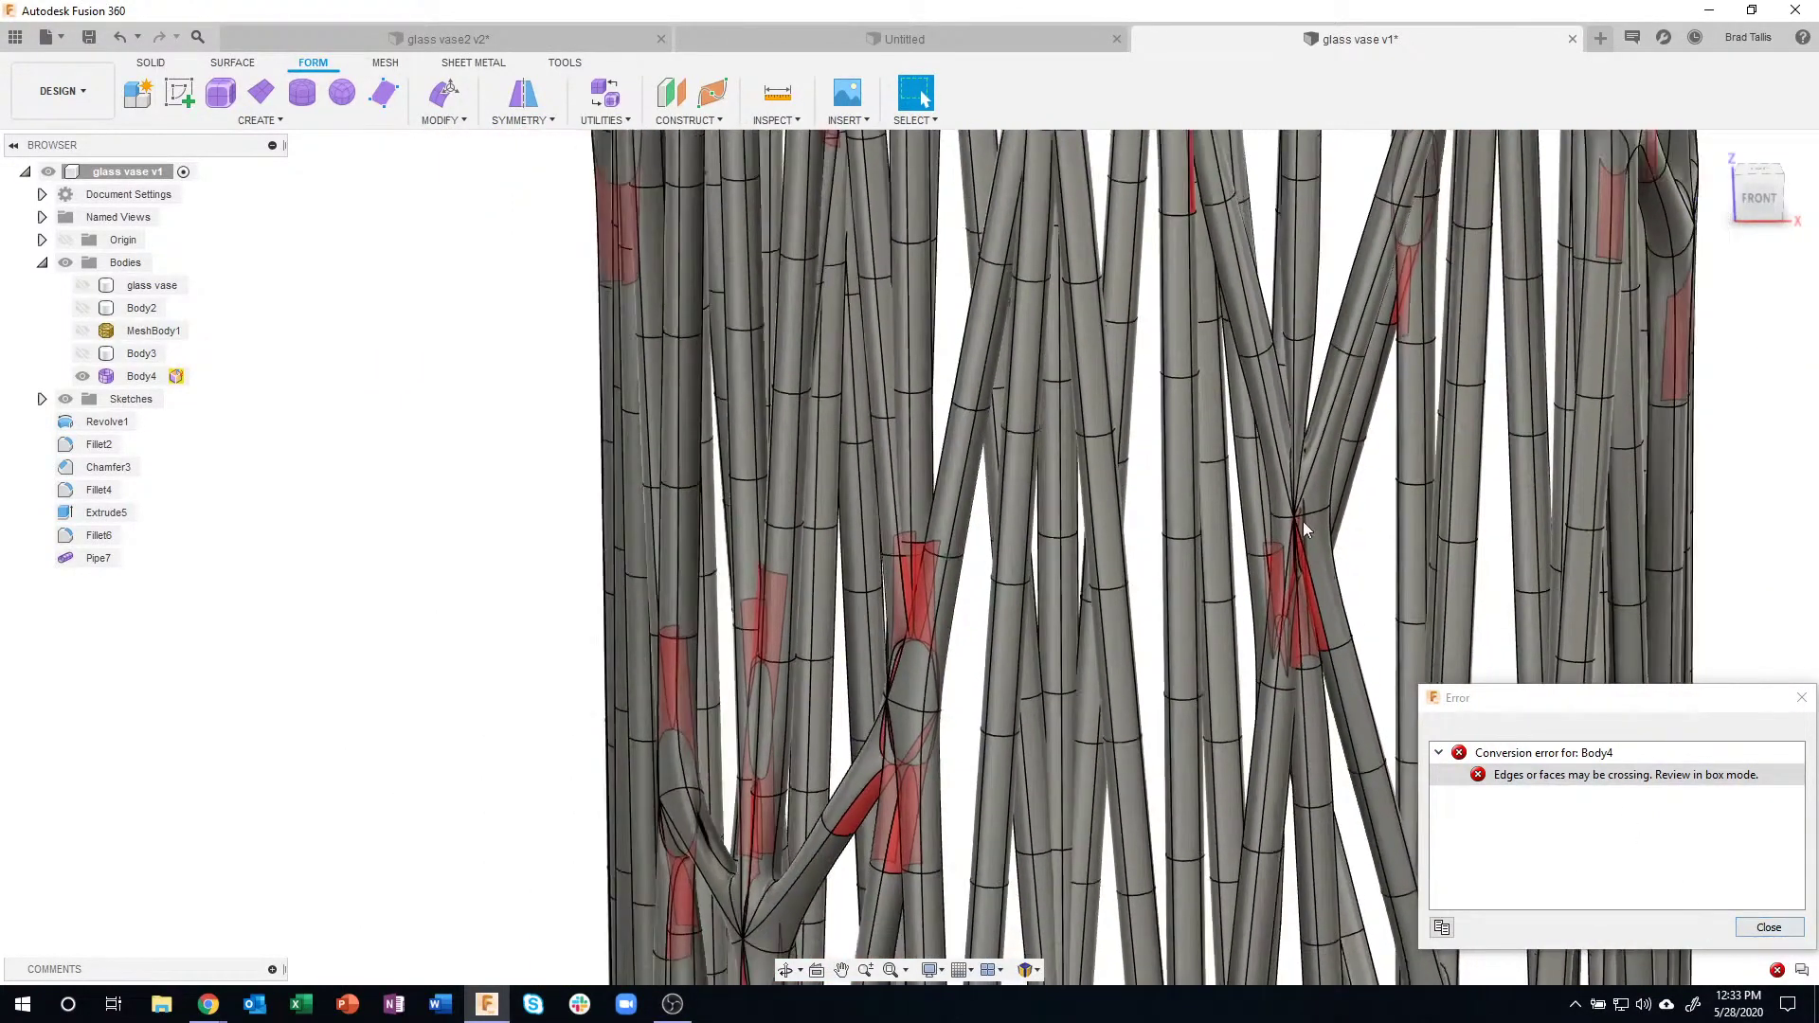
scroll(1274, 386, "up", 6)
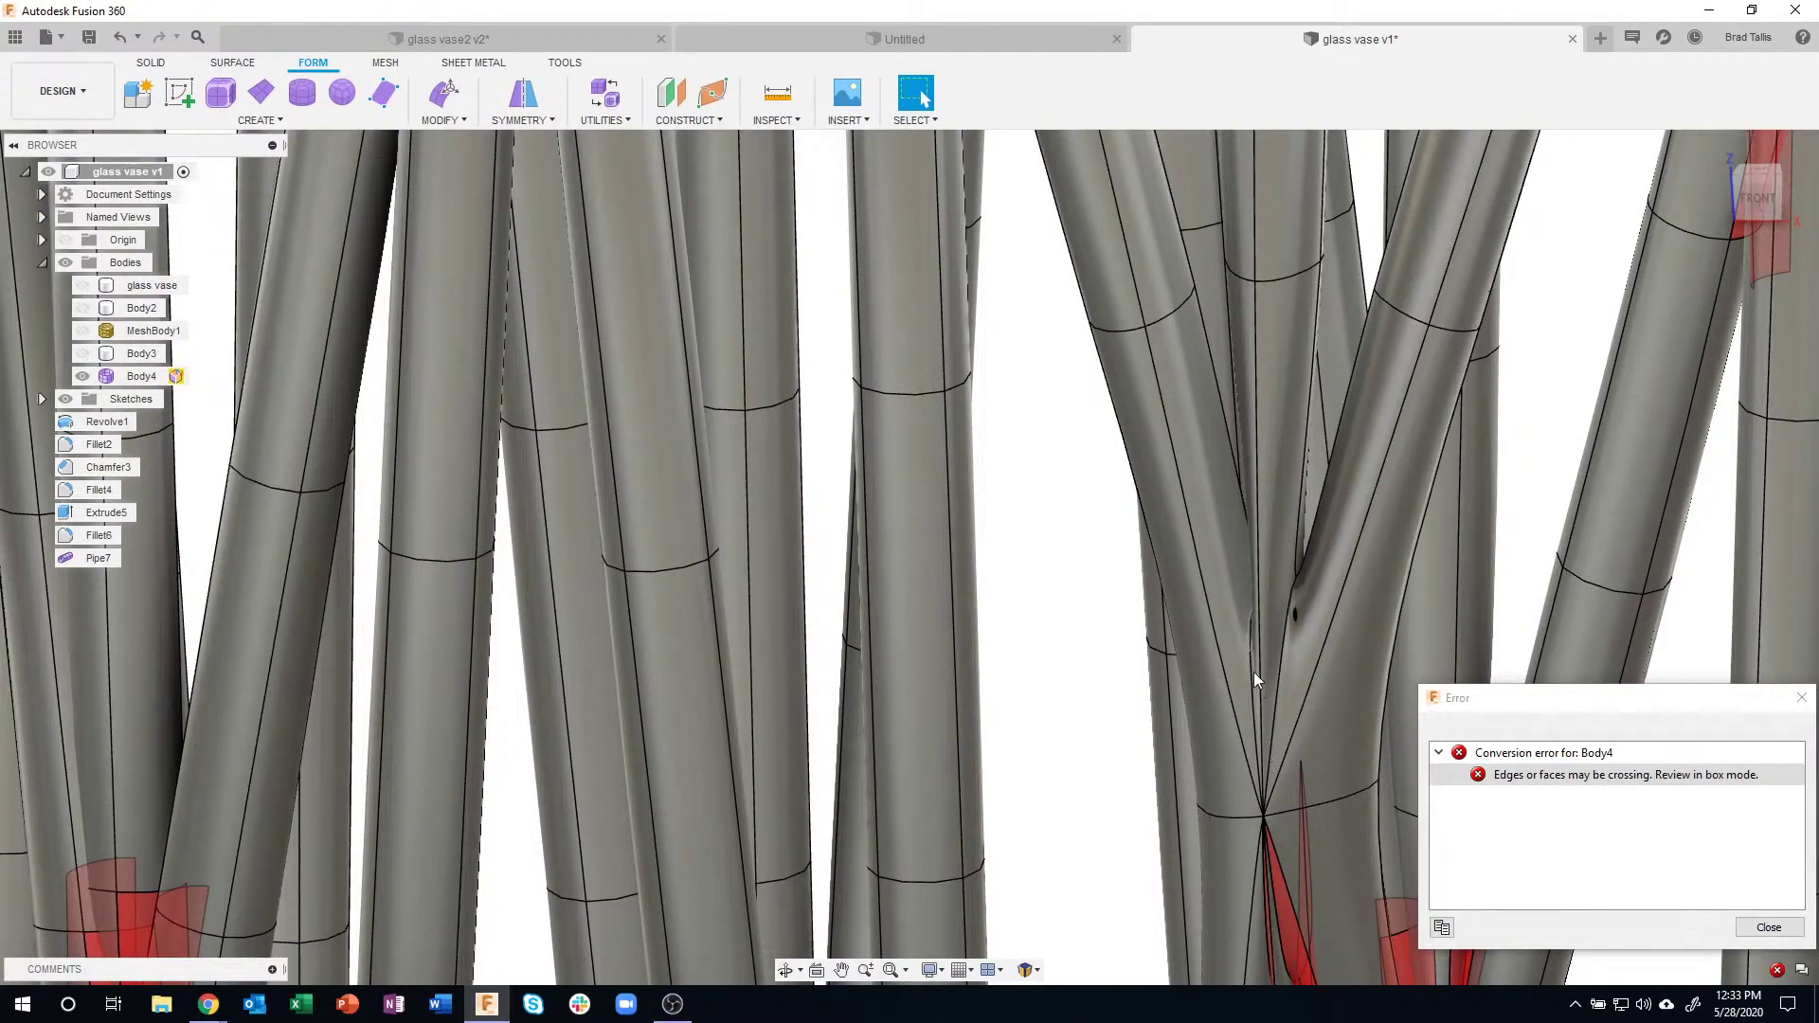
scroll(1272, 625, "down", 8)
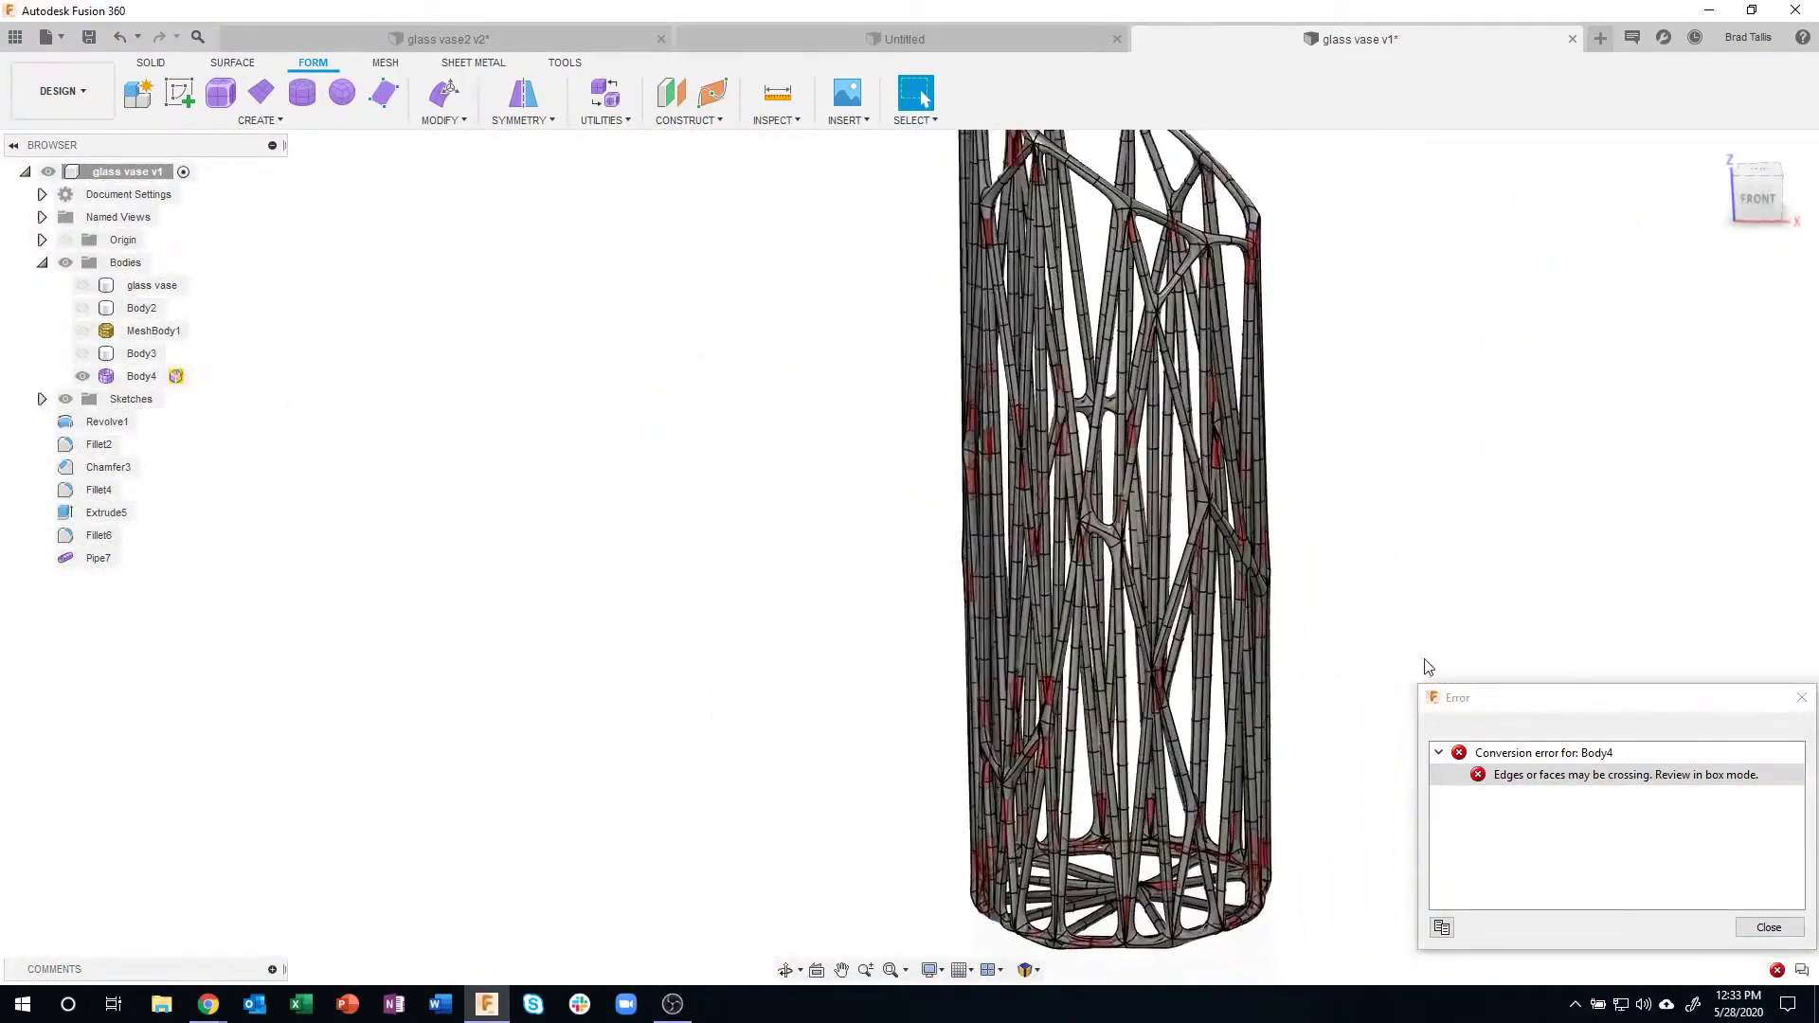
left_click(1756, 934)
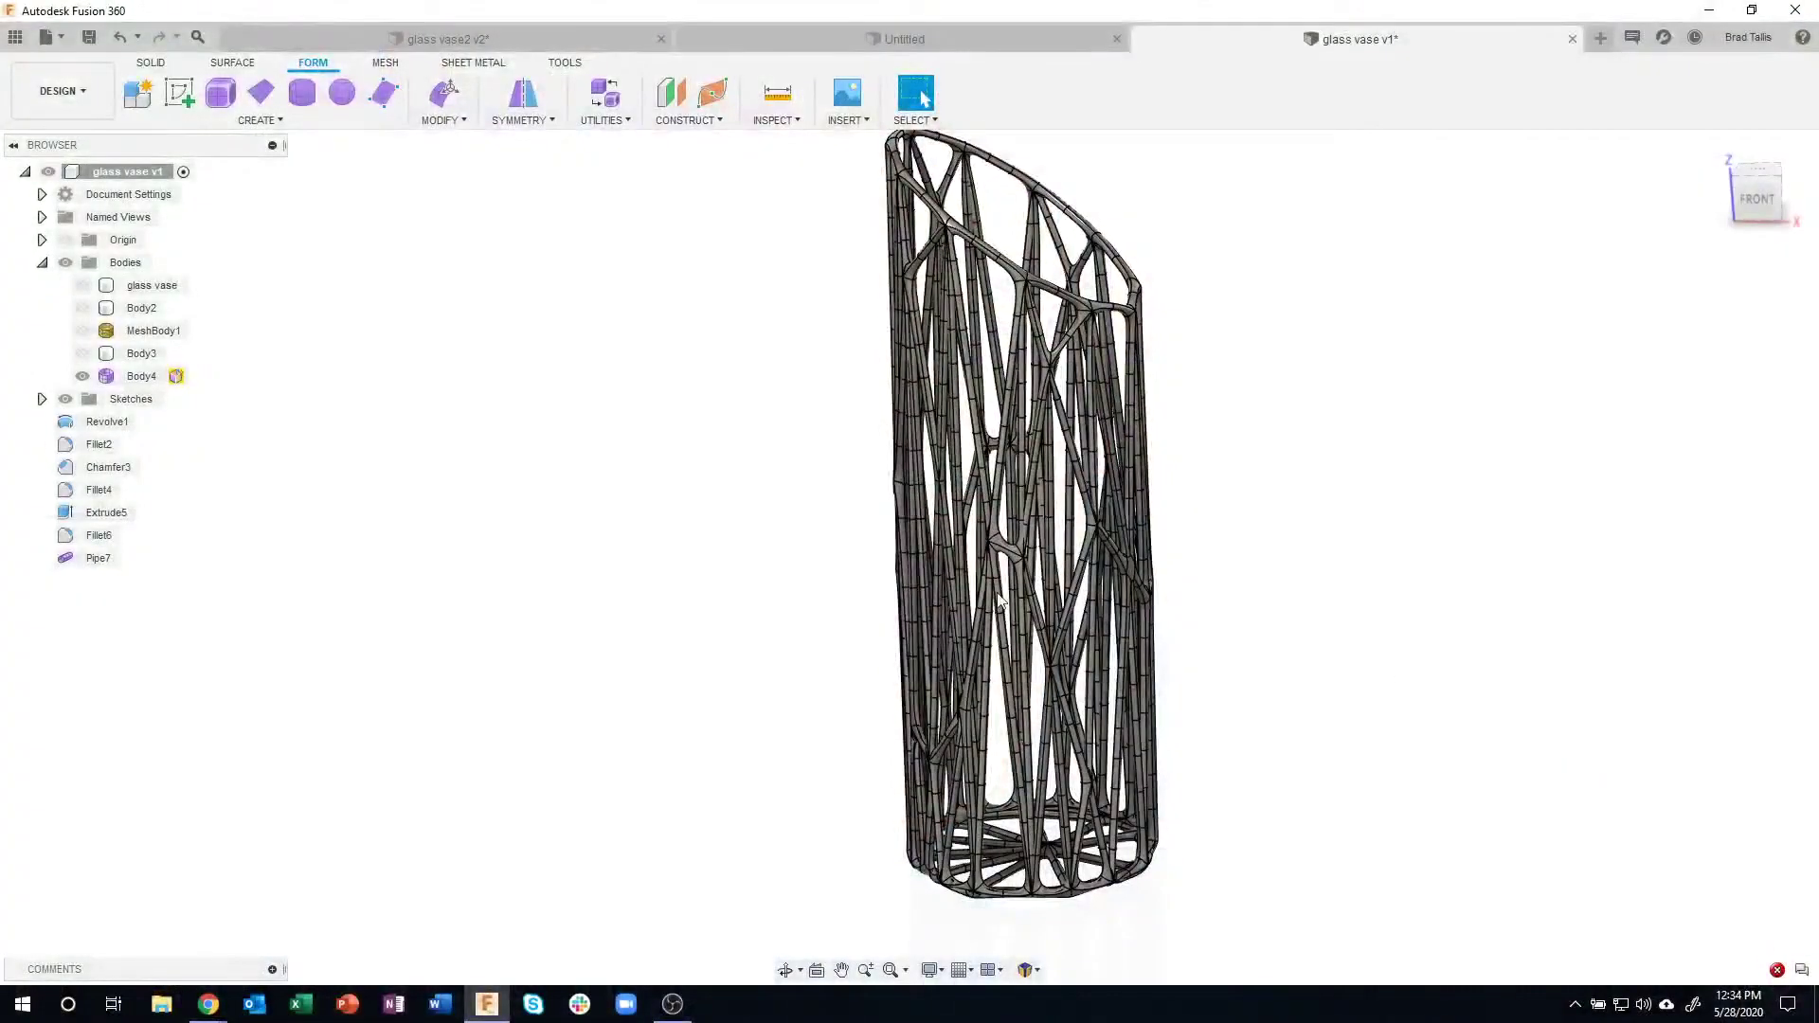
- Start a solid cylinder on the horizontal plane, centred at the lattice's base, with a diameter of about 6.52 in
left_click(150, 62)
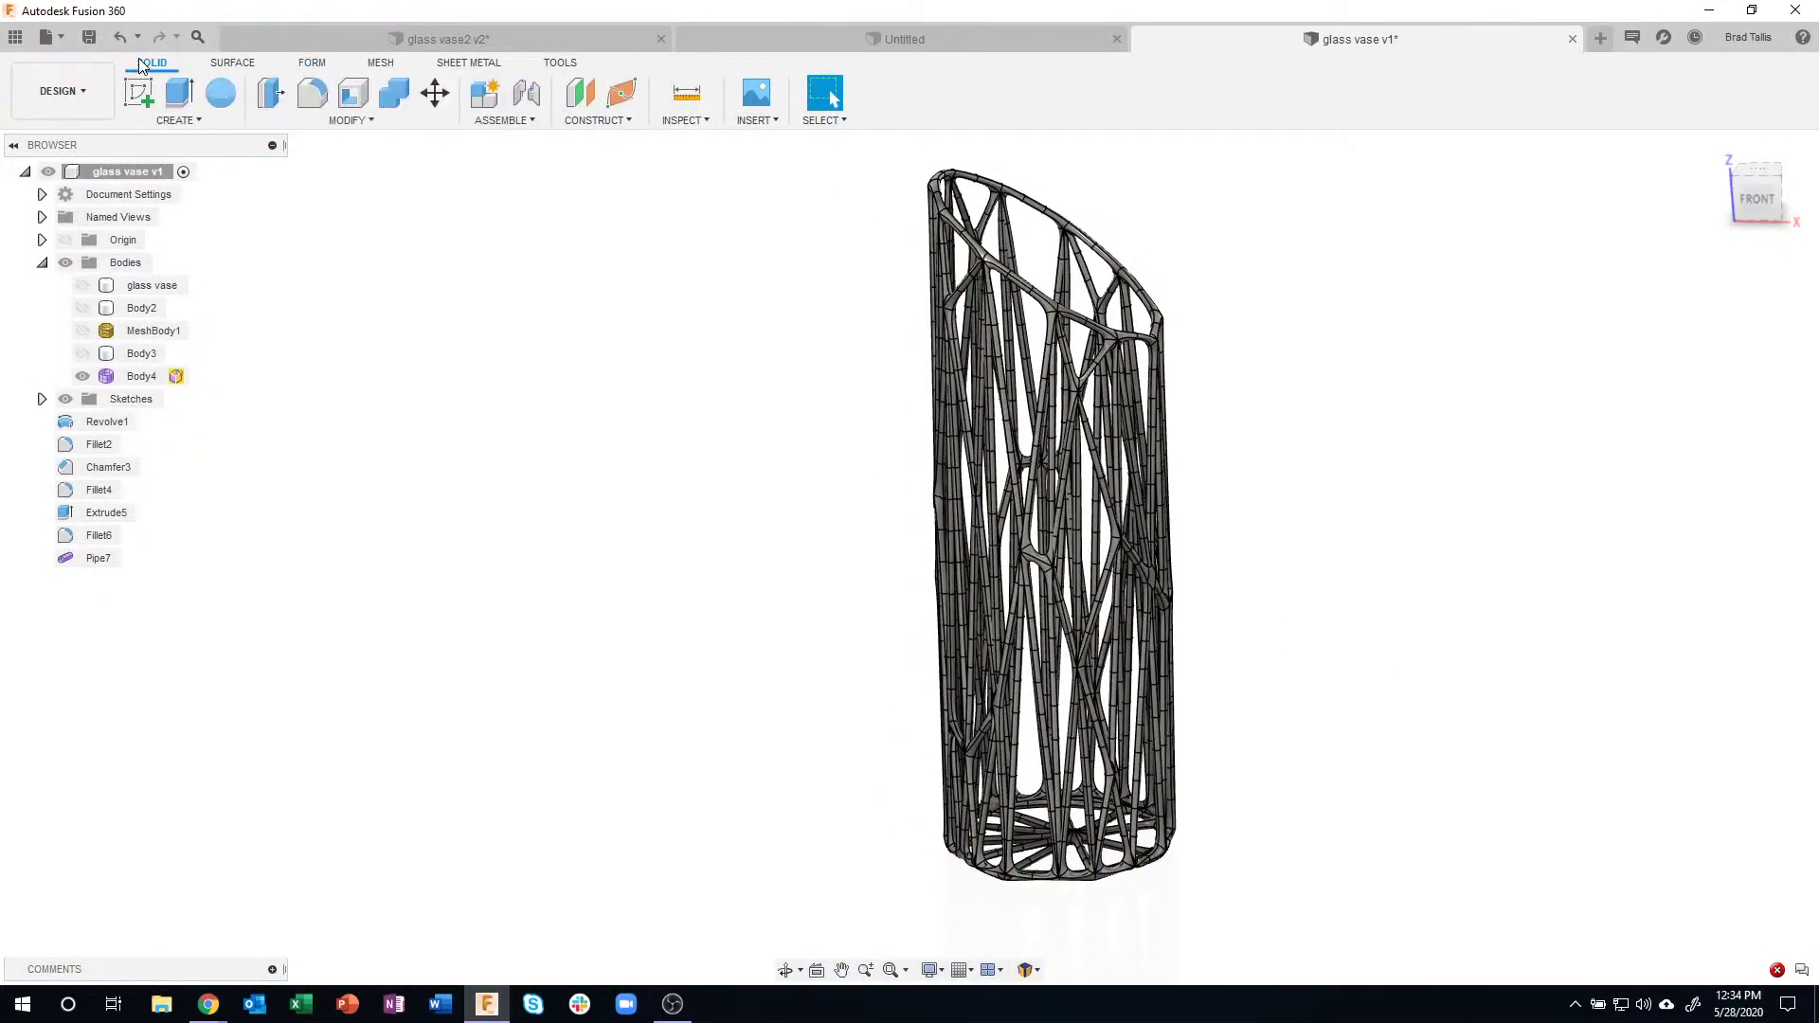
left_click(202, 121)
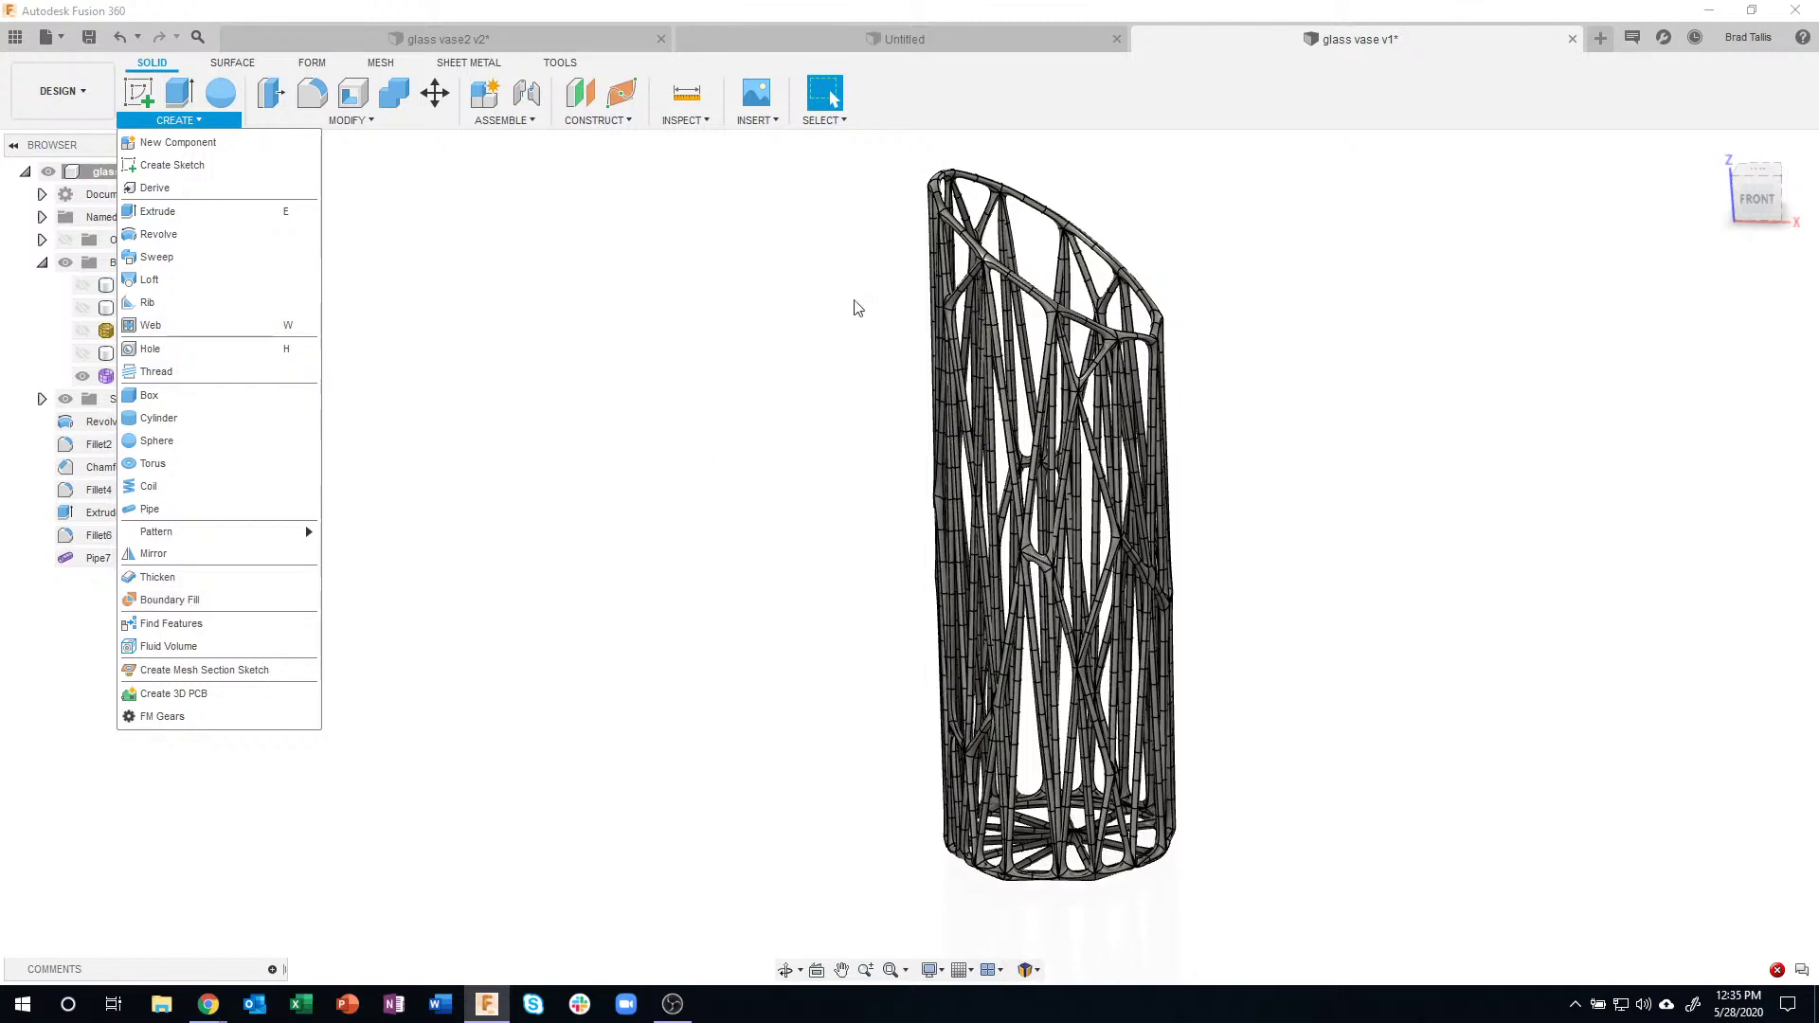
left_click(1232, 398)
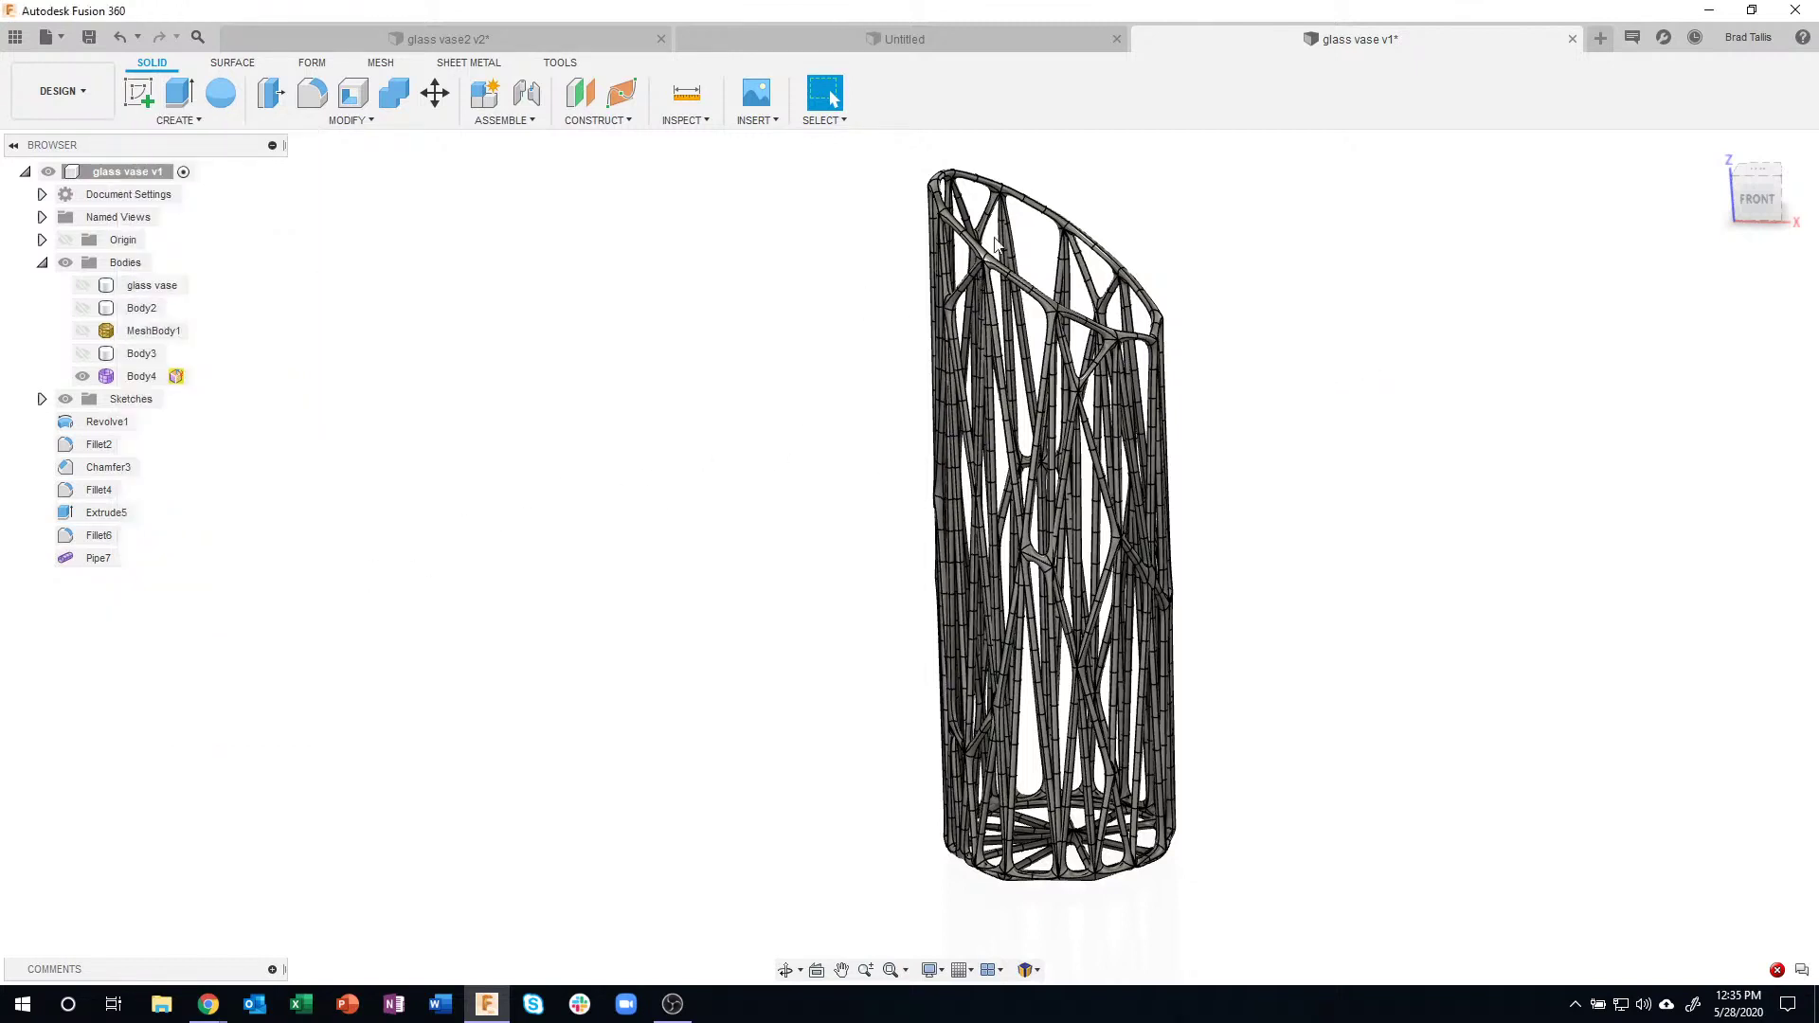
middle_click_drag(997, 245, 985, 787, "shift")
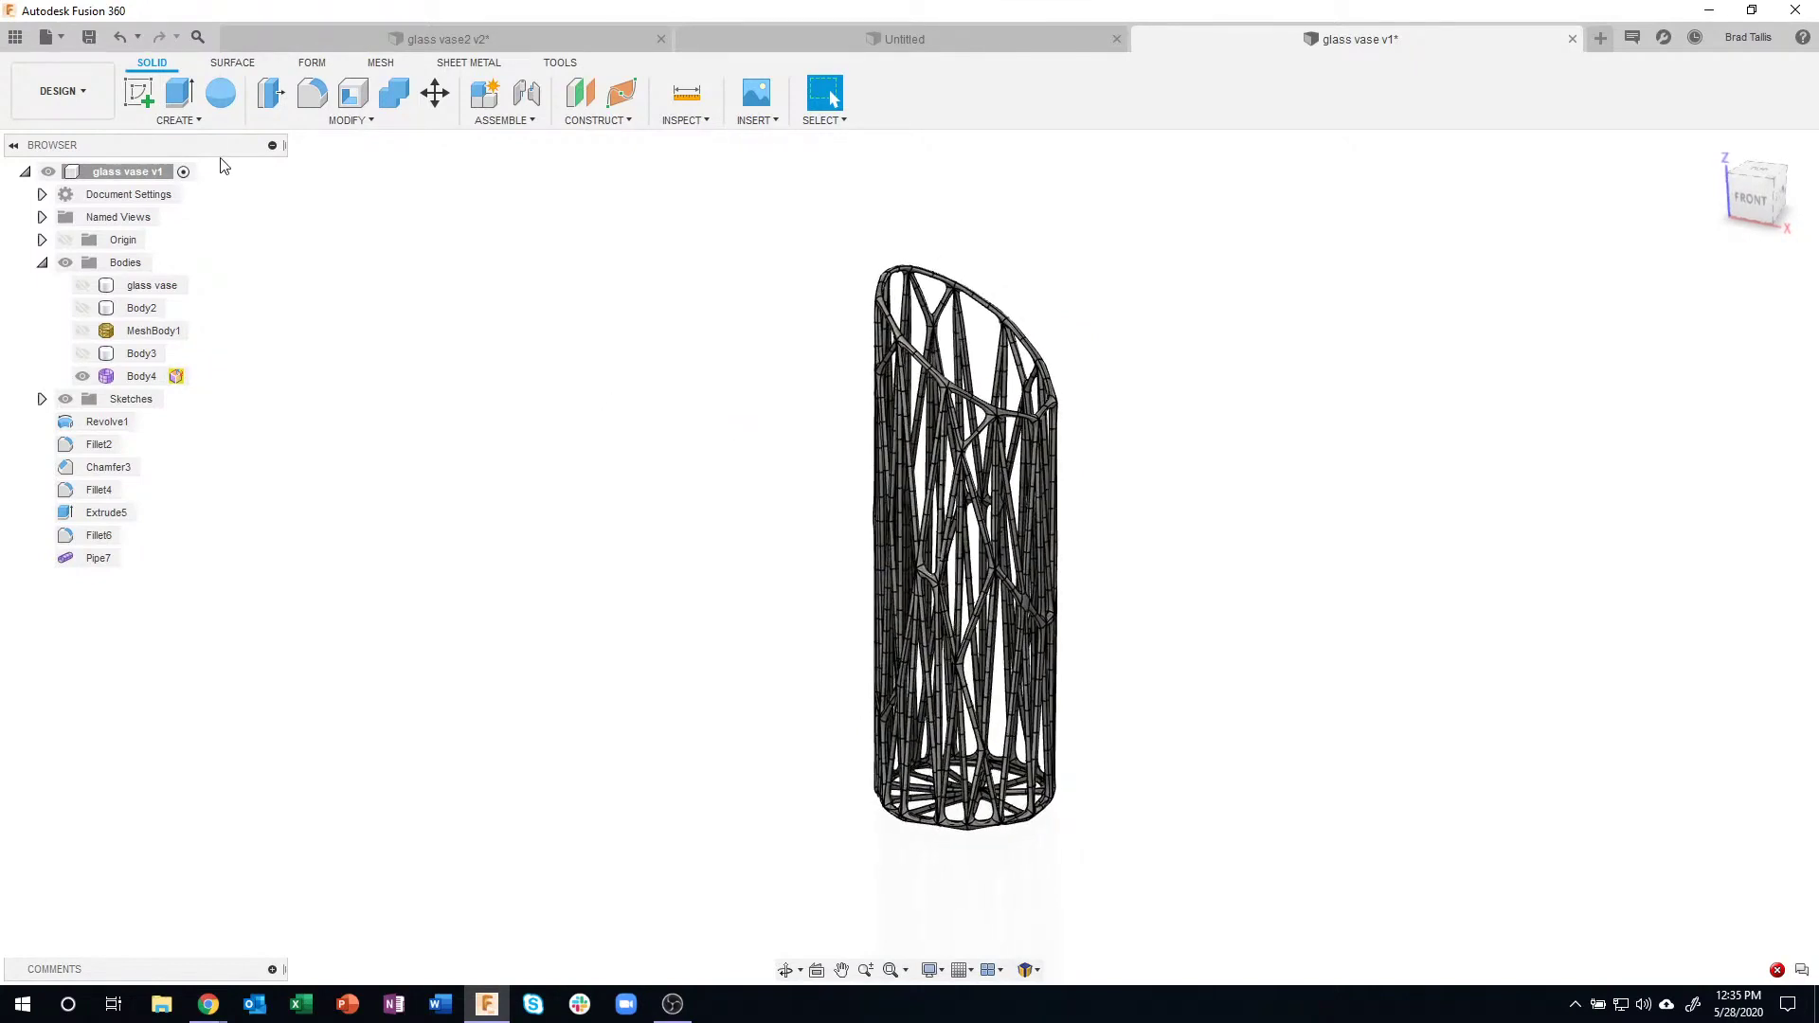
left_click(197, 123)
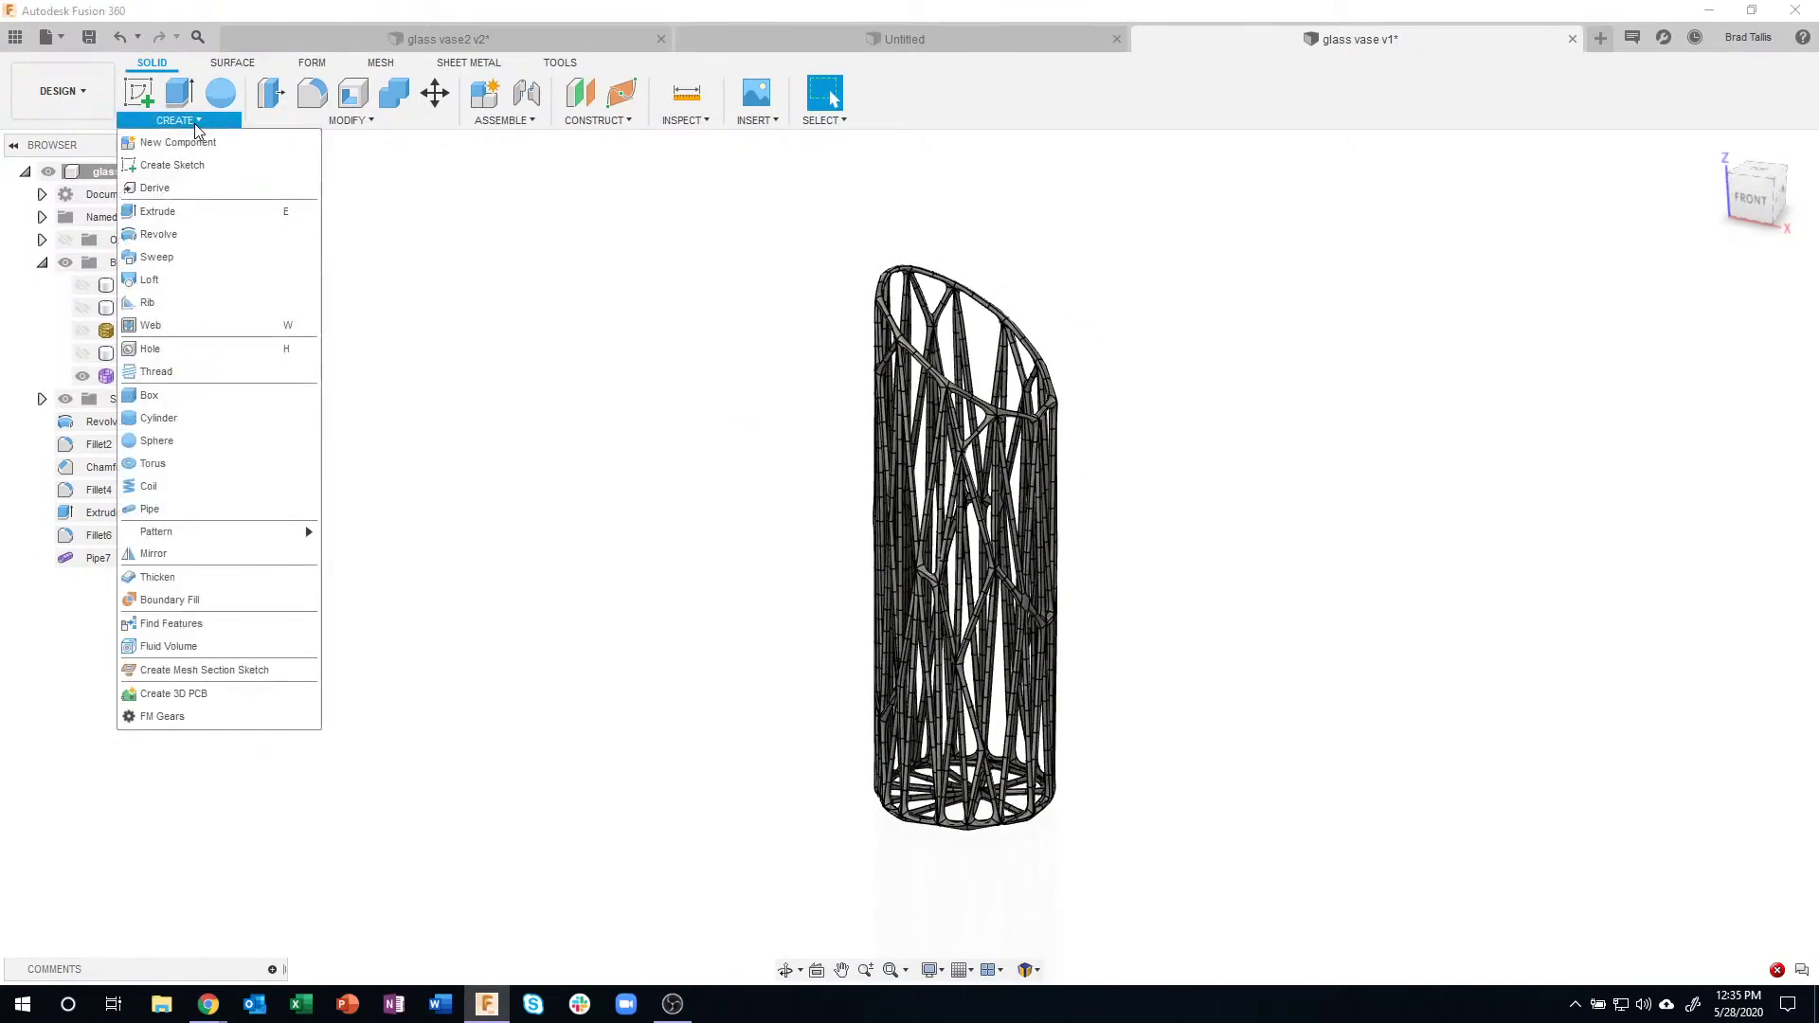
left_click(212, 418)
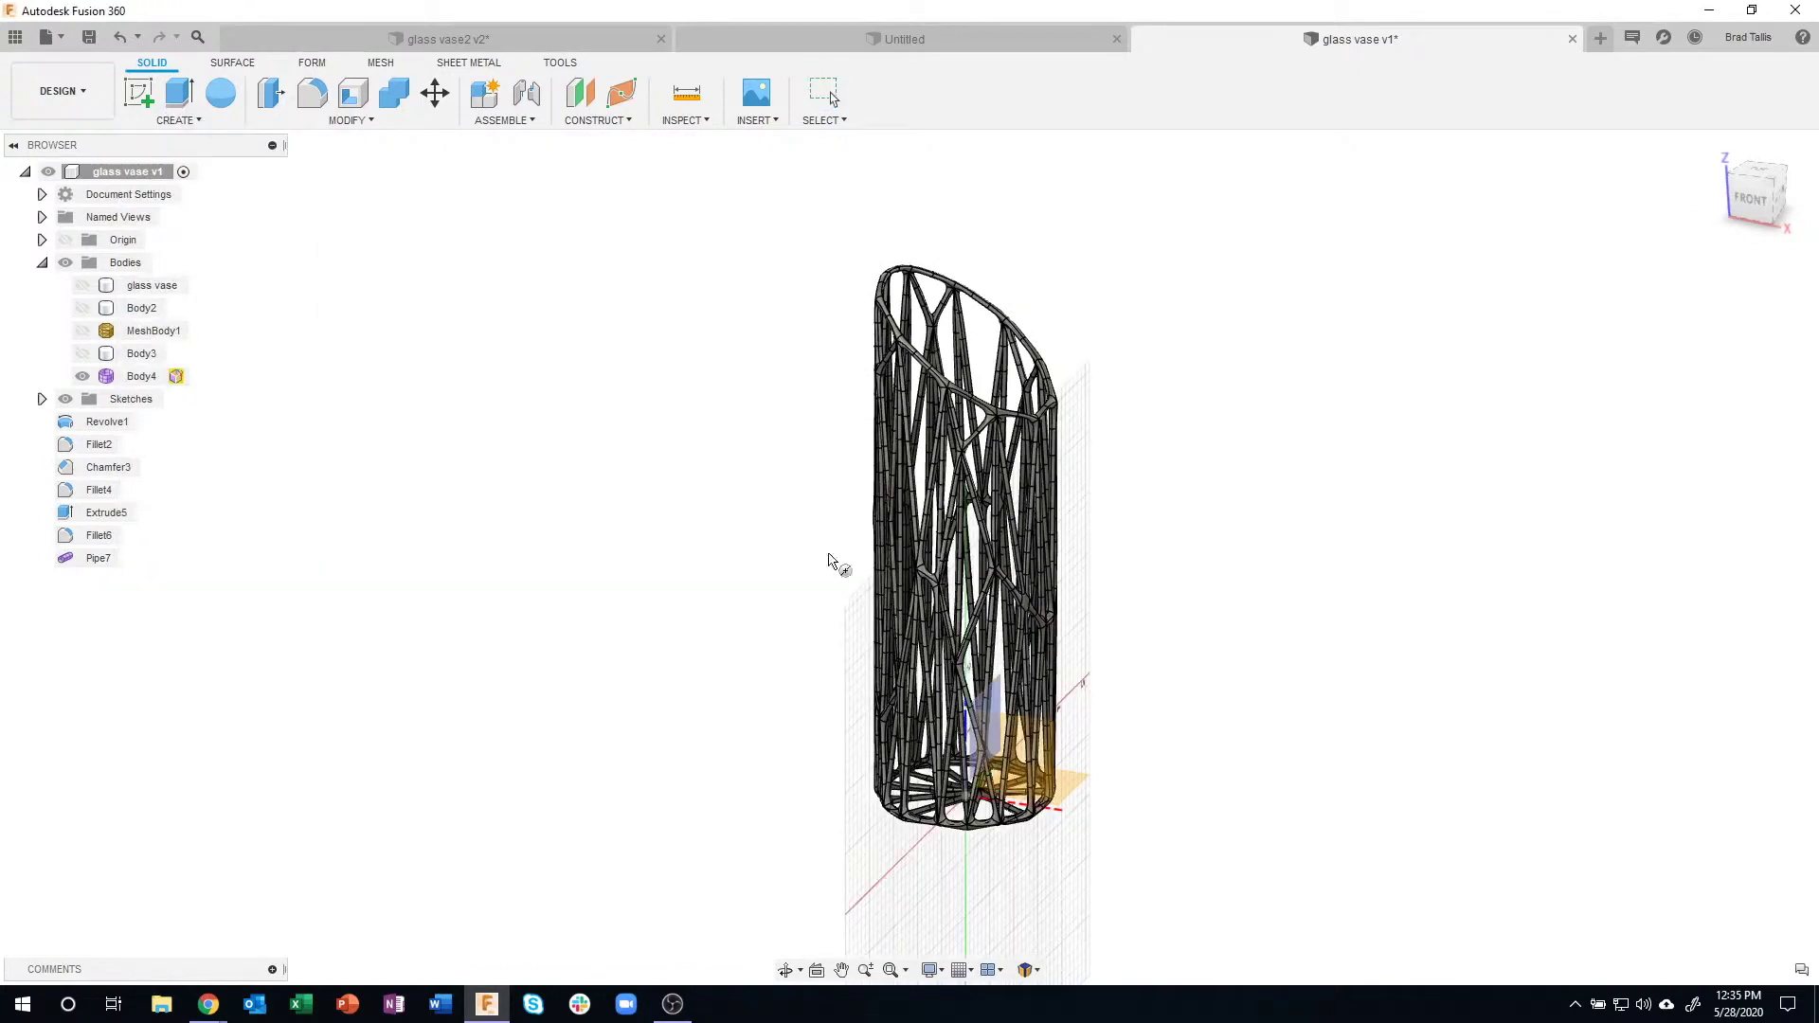
left_click(1046, 823)
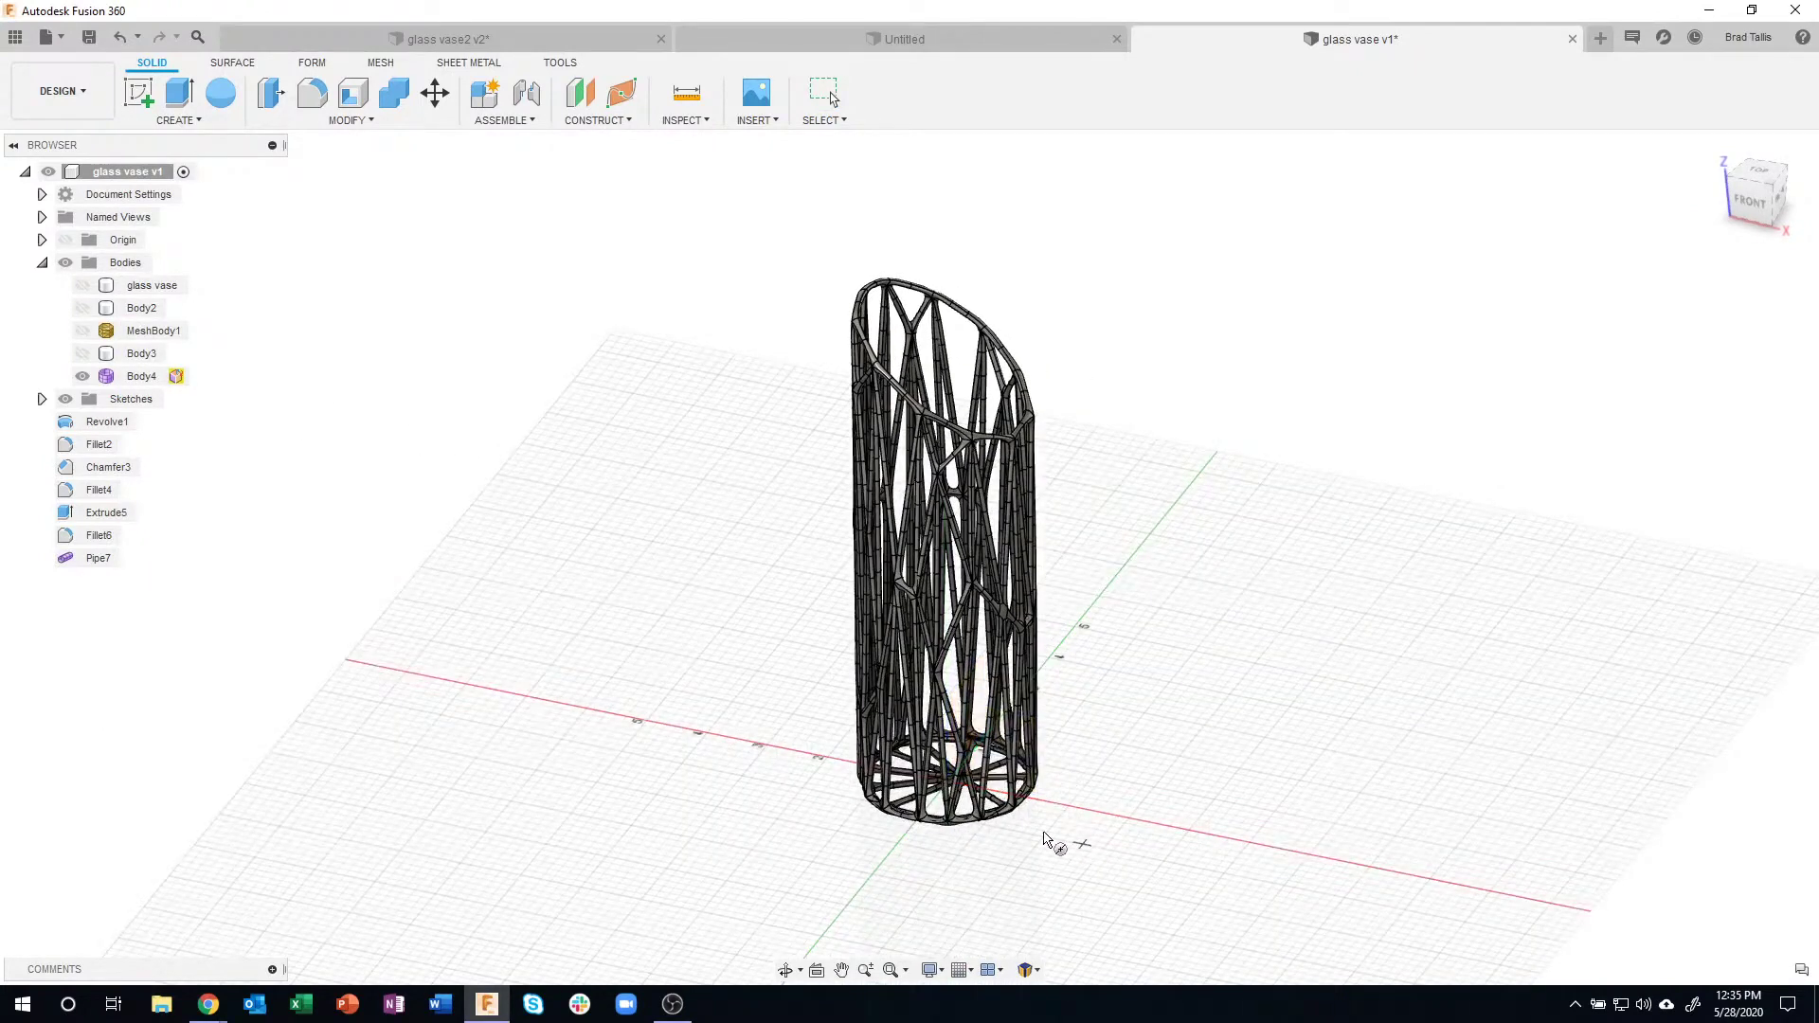
left_click(949, 783)
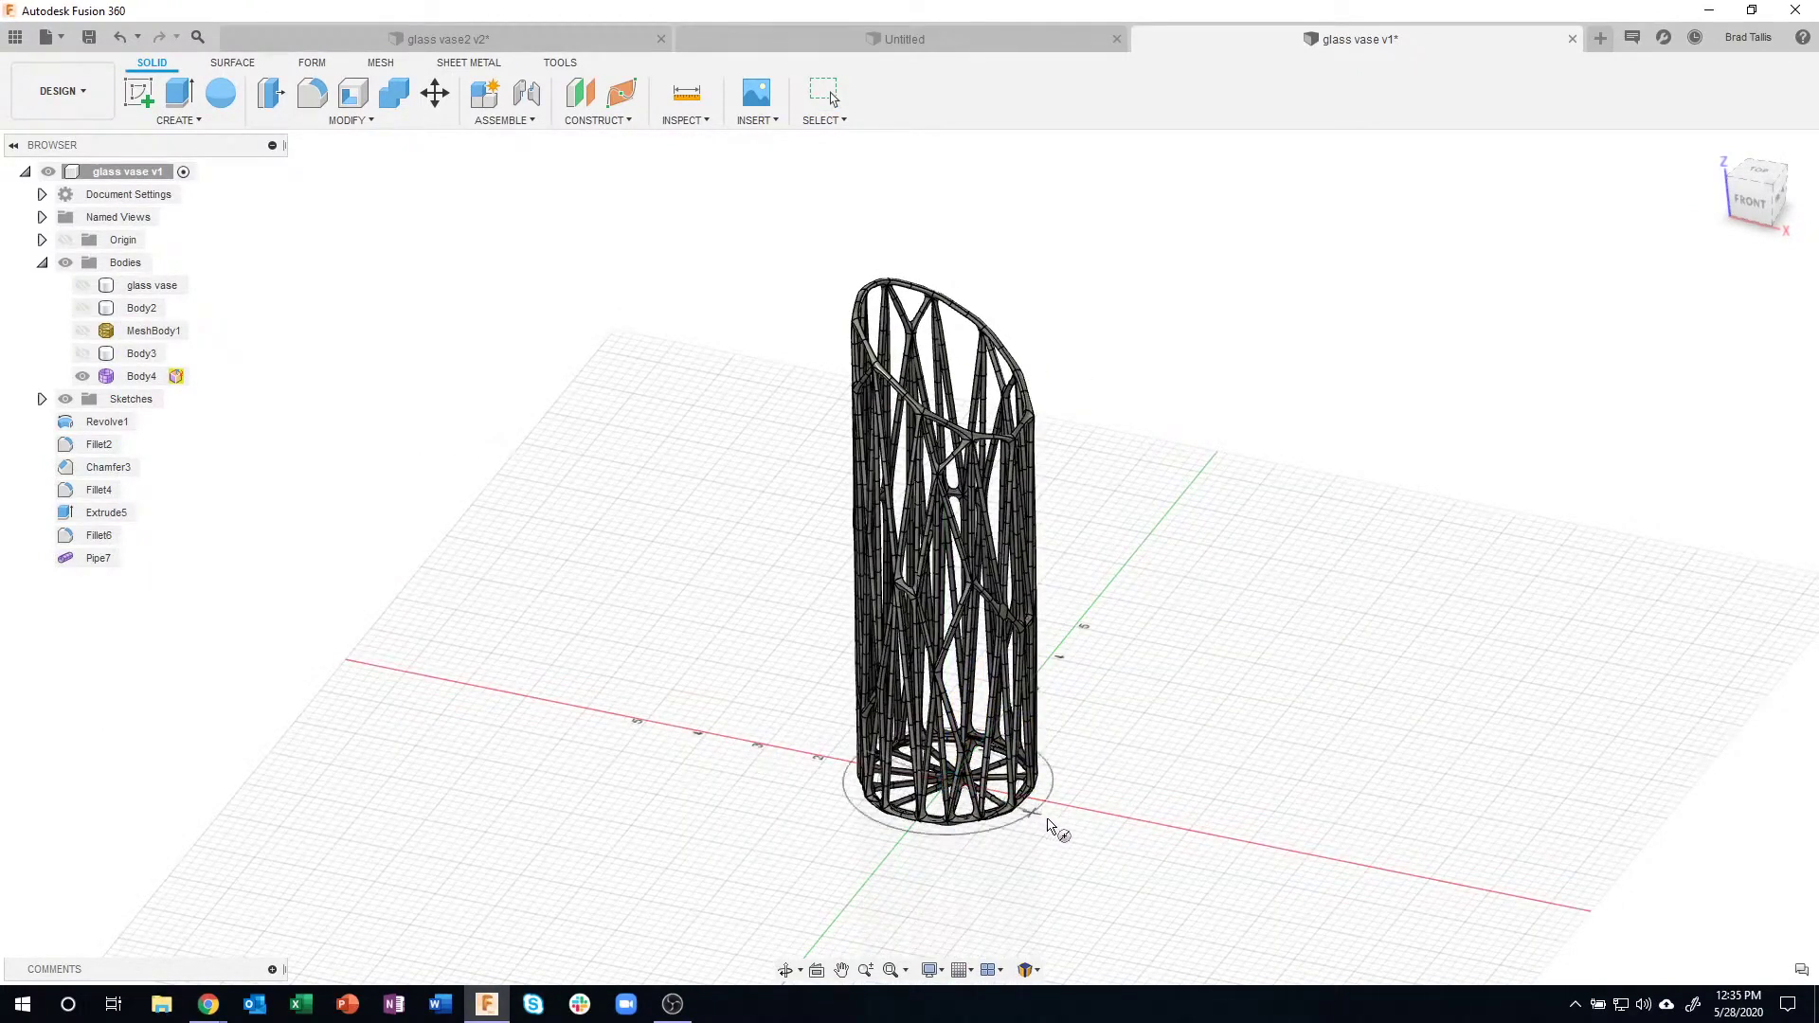
left_click(1123, 782)
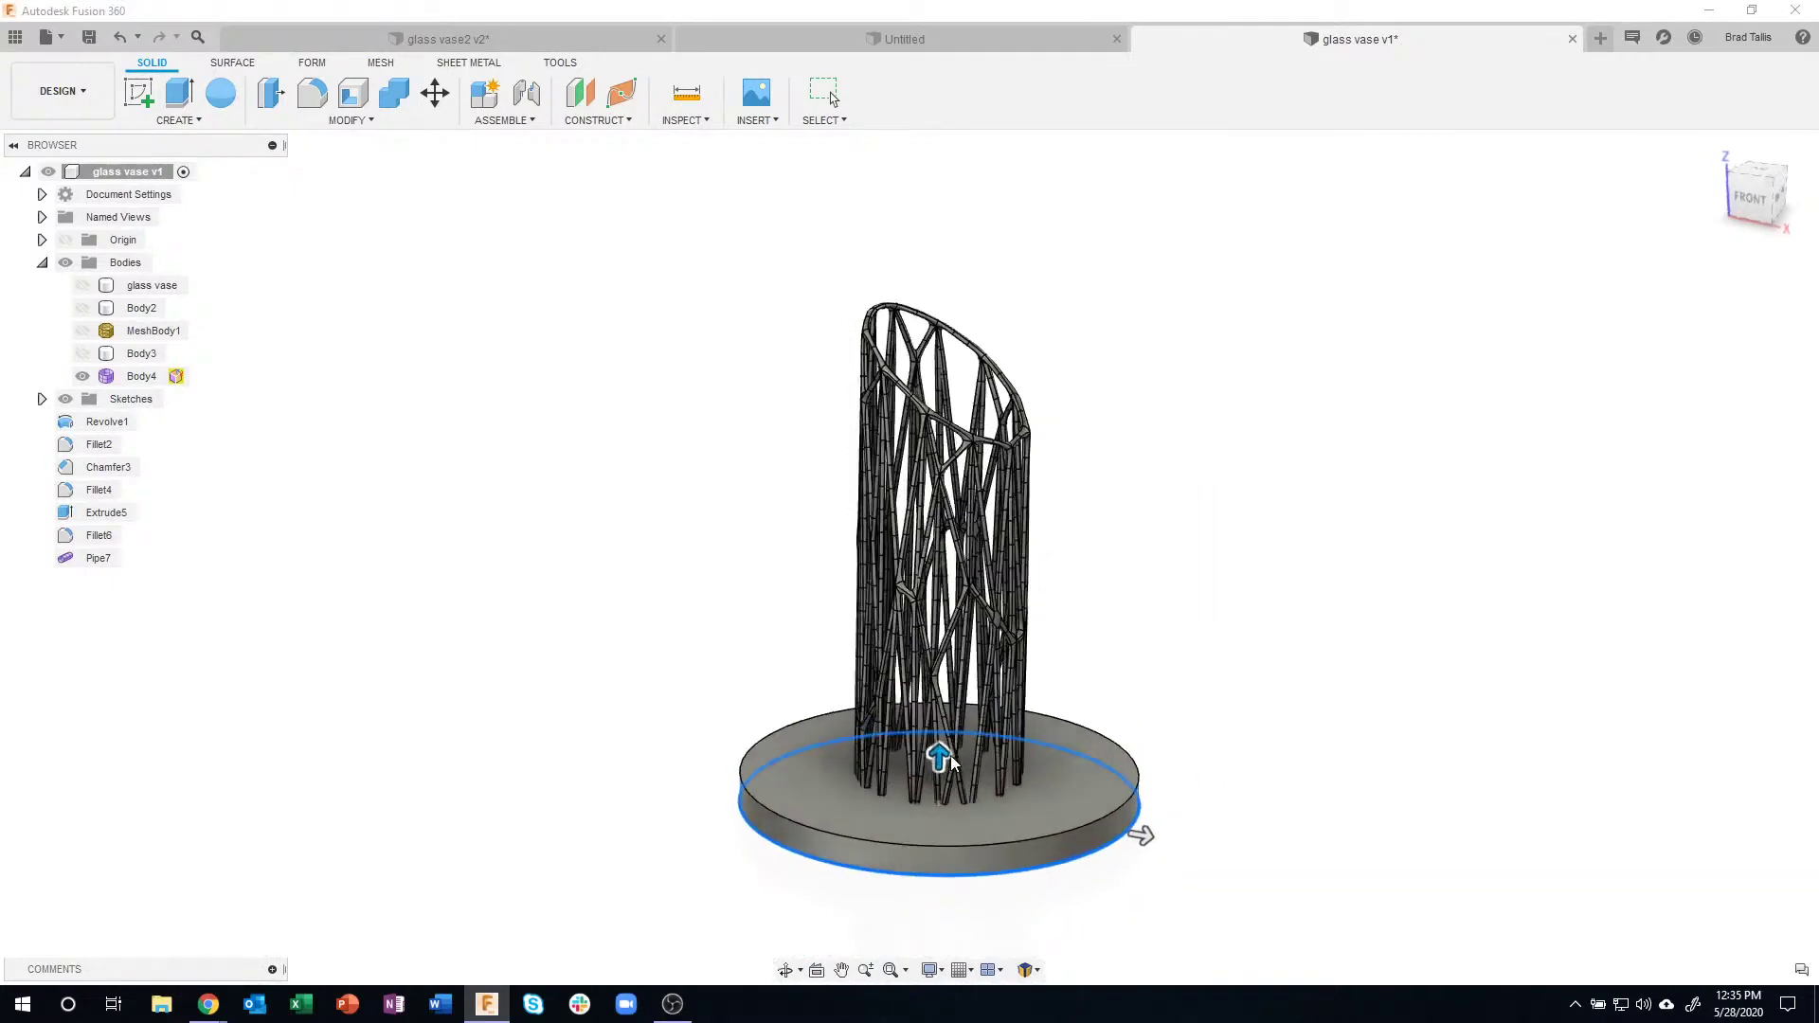
- Extend the cylinder to a height of about 10.71 in so it encloses the lattice, and create it as a new body
left_click_drag(952, 762, 948, 175)
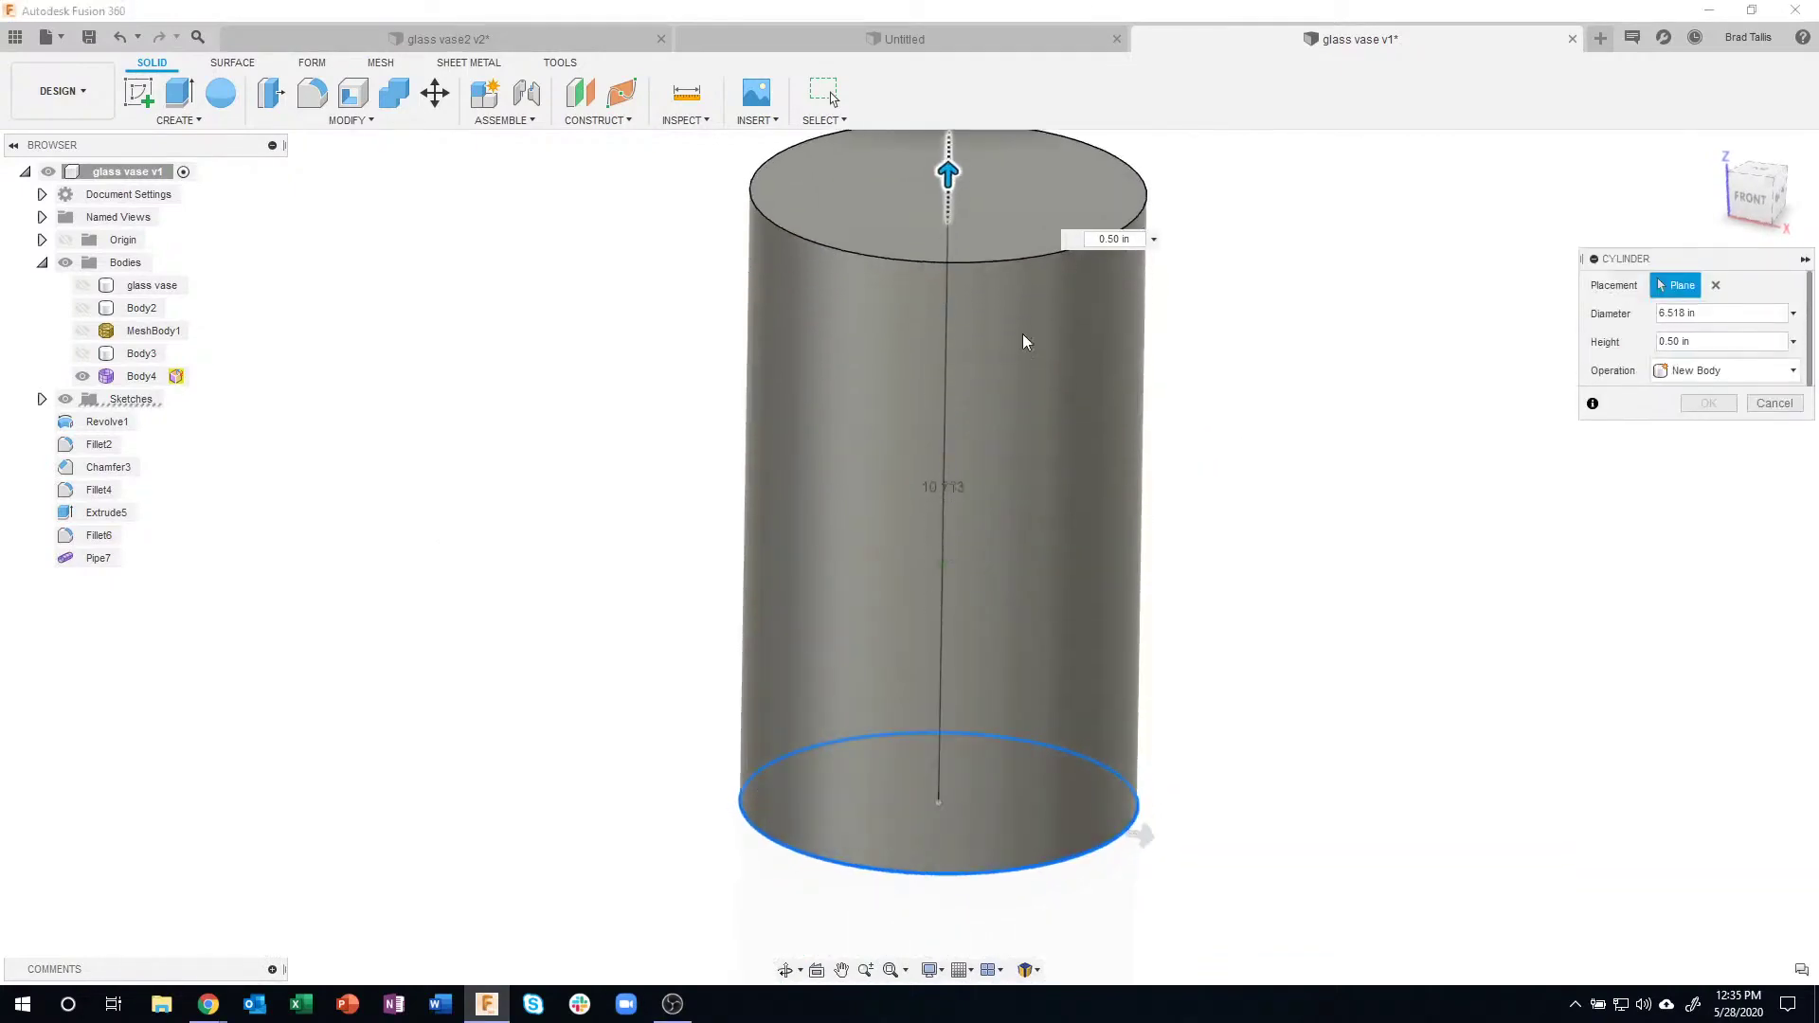
mouse_move(1023, 341)
middle_mouse_down("shift")
mouse_move(1112, 610)
mouse_move(1071, 650)
middle_mouse_up("shift")
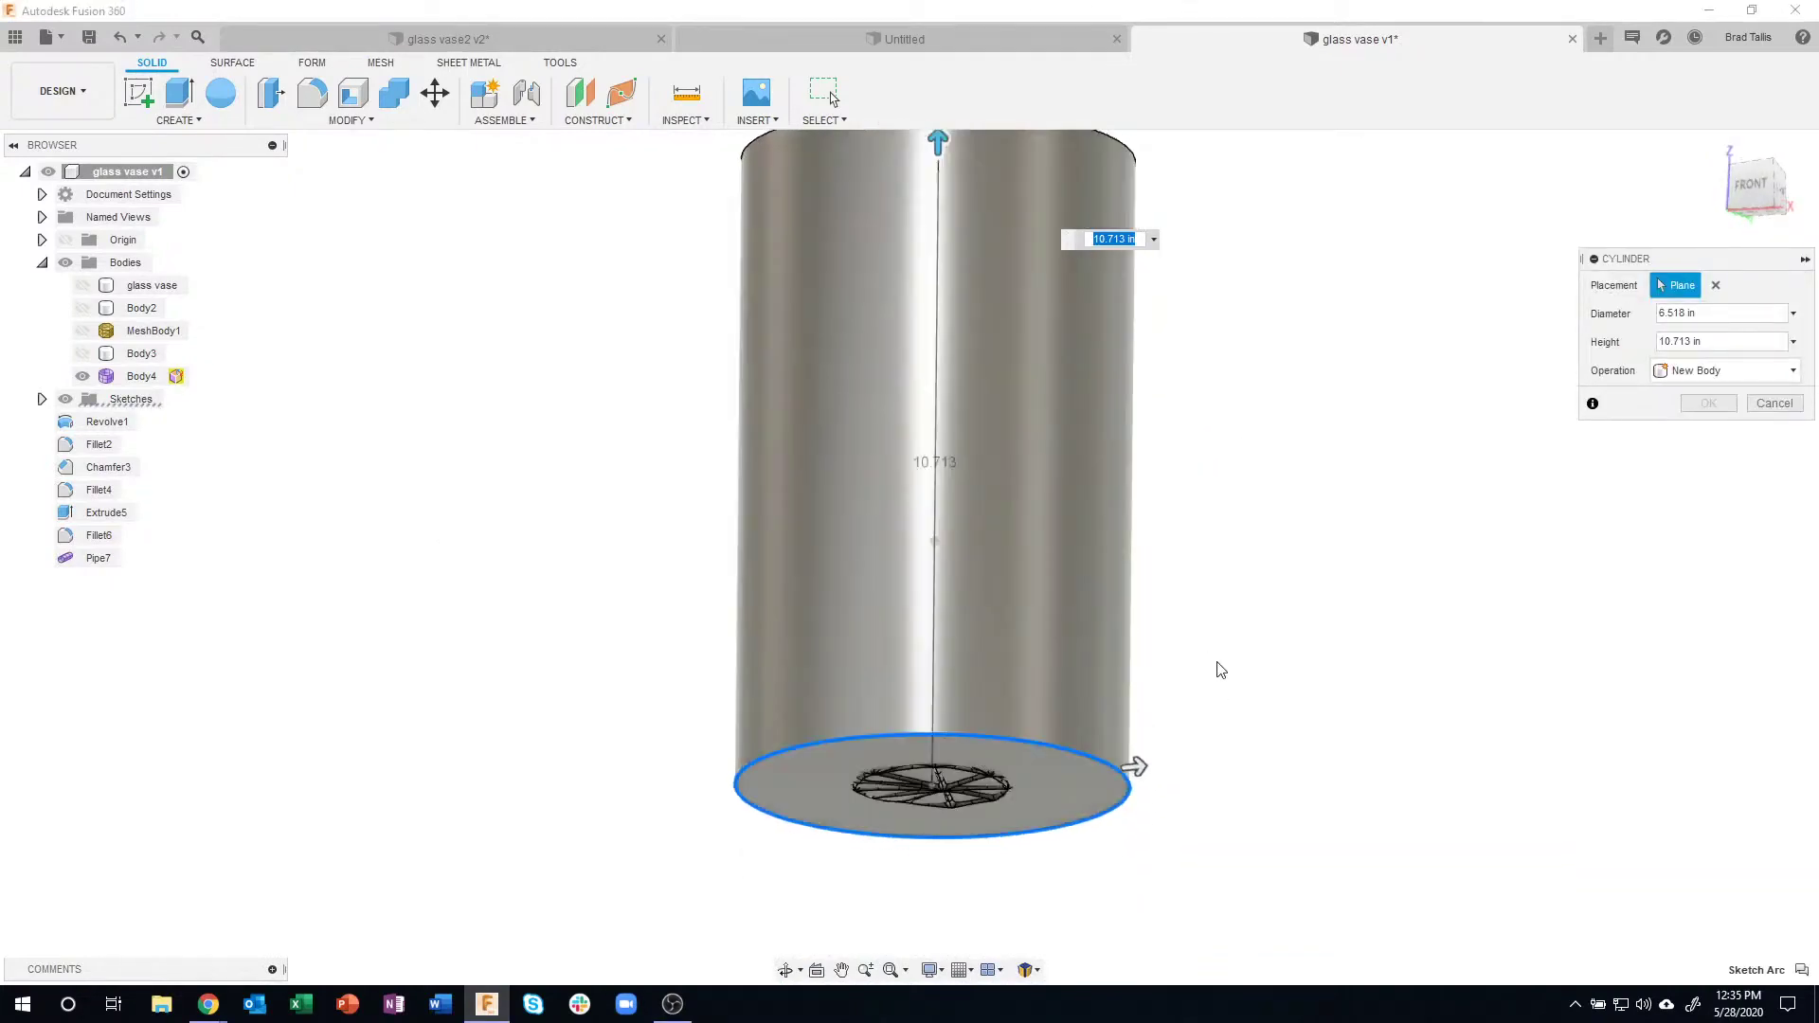
middle_click_drag(1222, 670, 1320, 753, "shift")
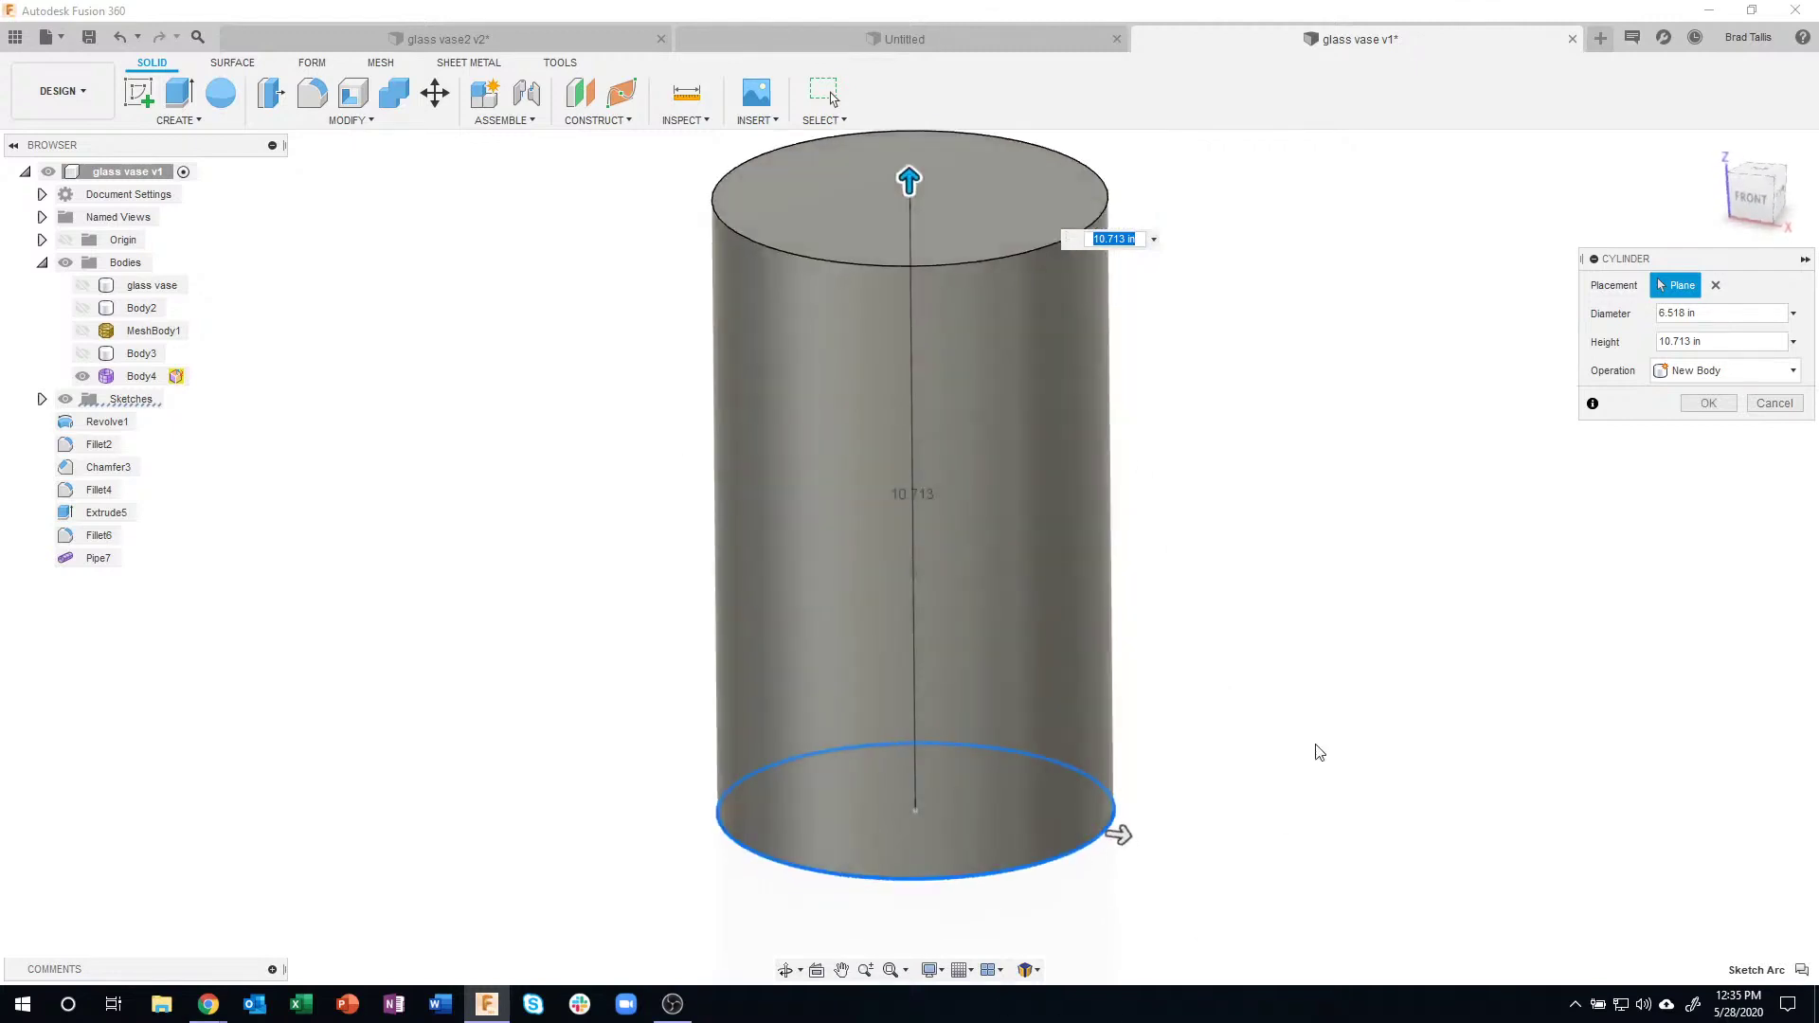
middle_click_drag(991, 686, 1592, 305, "shift")
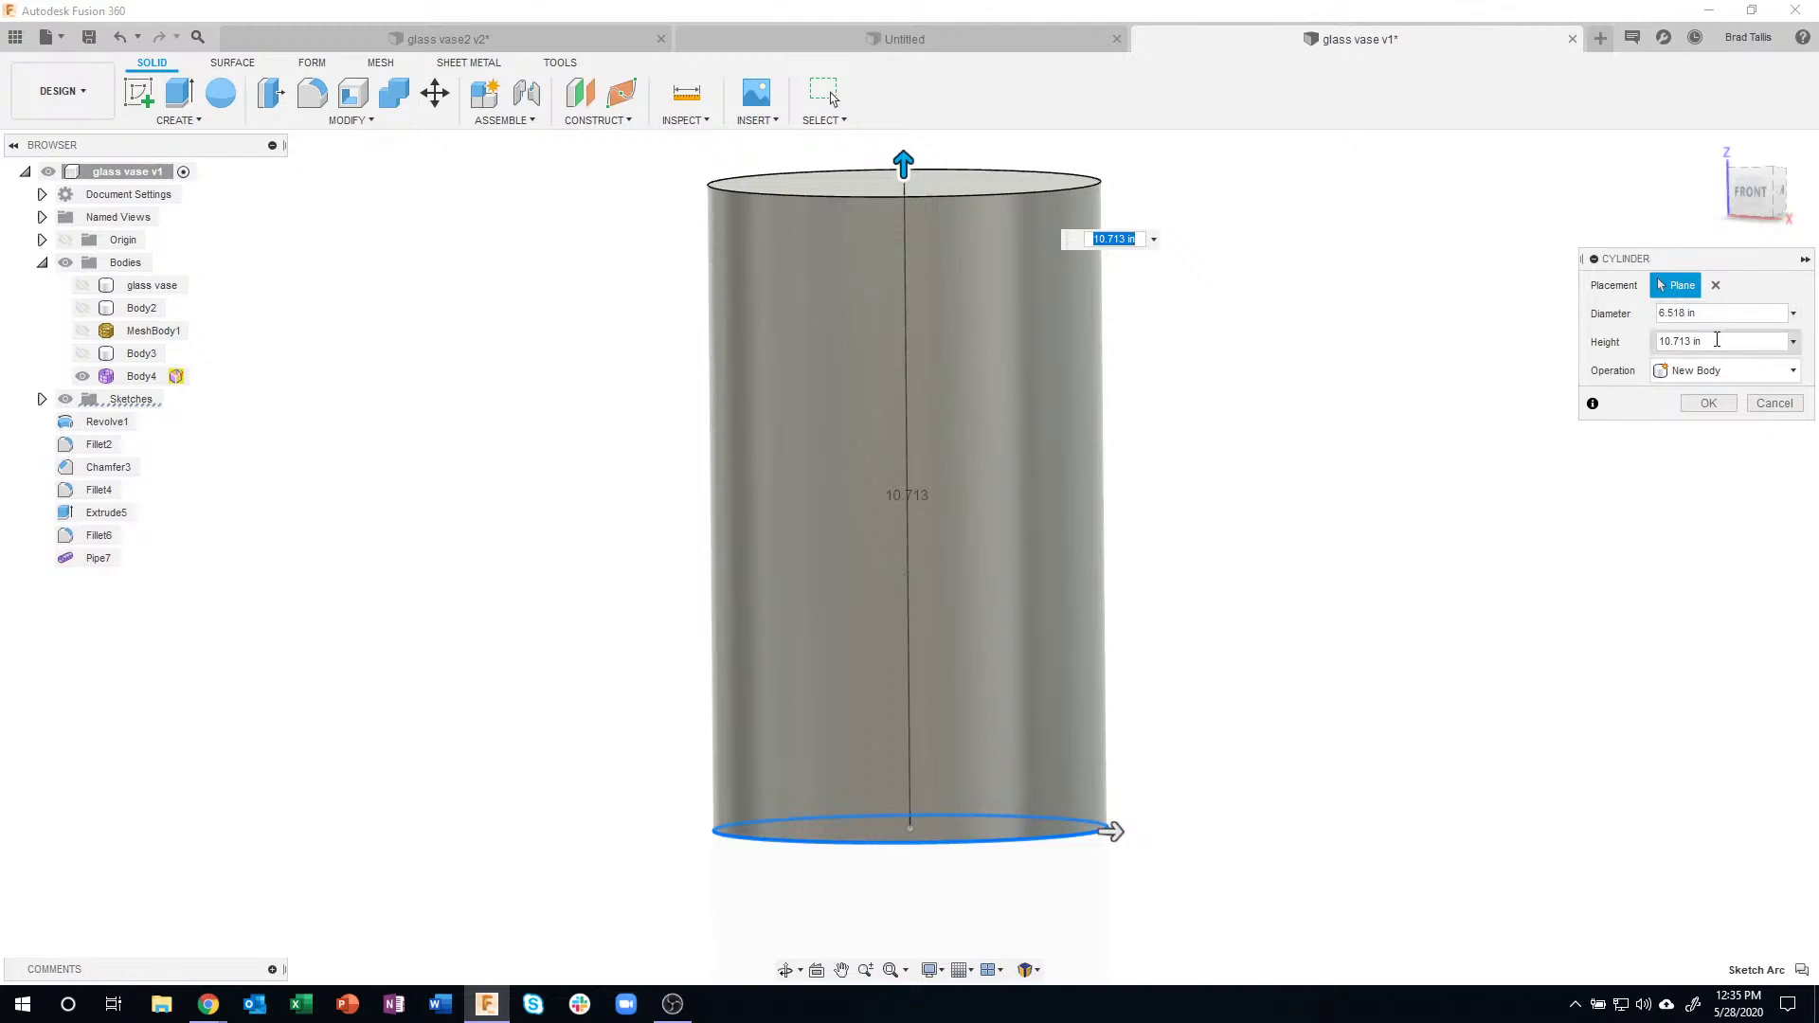
left_click(1709, 403)
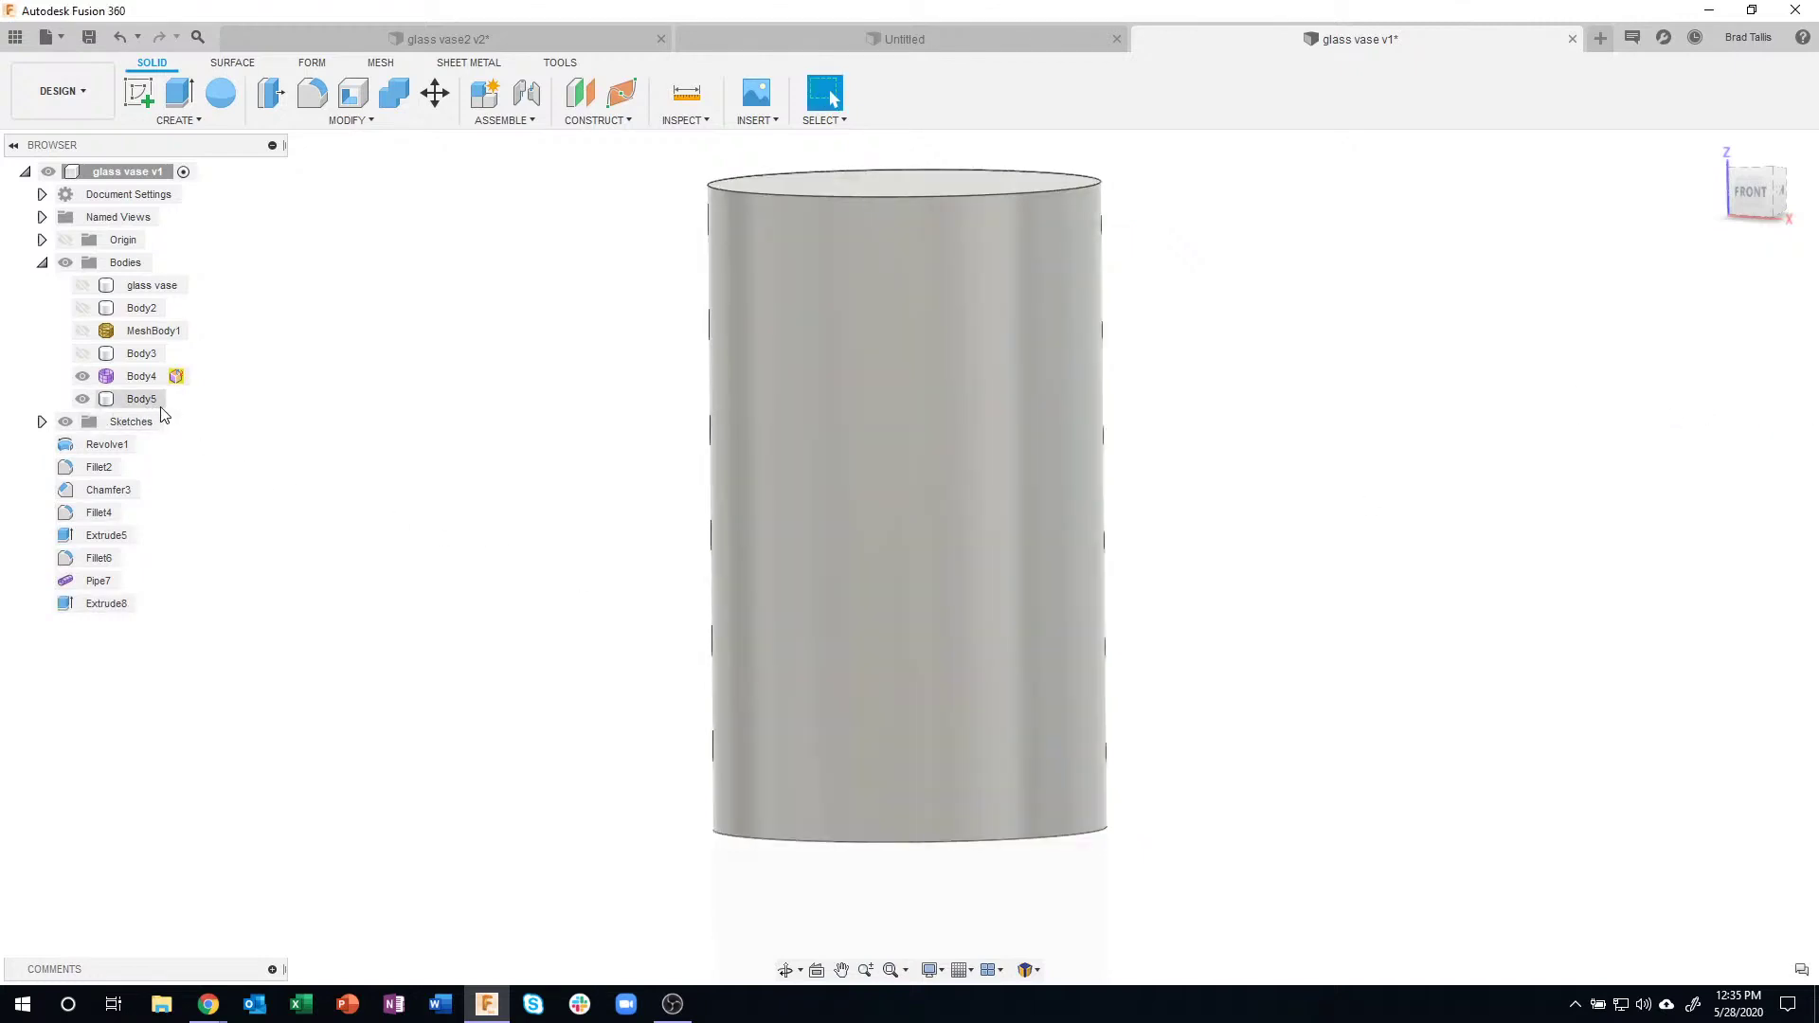
- Move the cylinder Body5 down about 0.41 in so it fully encloses the lattice's base, and check that Body4 sits inside it
mouse_move(144, 408)
middle_mouse_down("shift")
mouse_move(275, 492)
mouse_move(856, 698)
mouse_move(870, 813)
middle_mouse_up("shift")
left_click(144, 399)
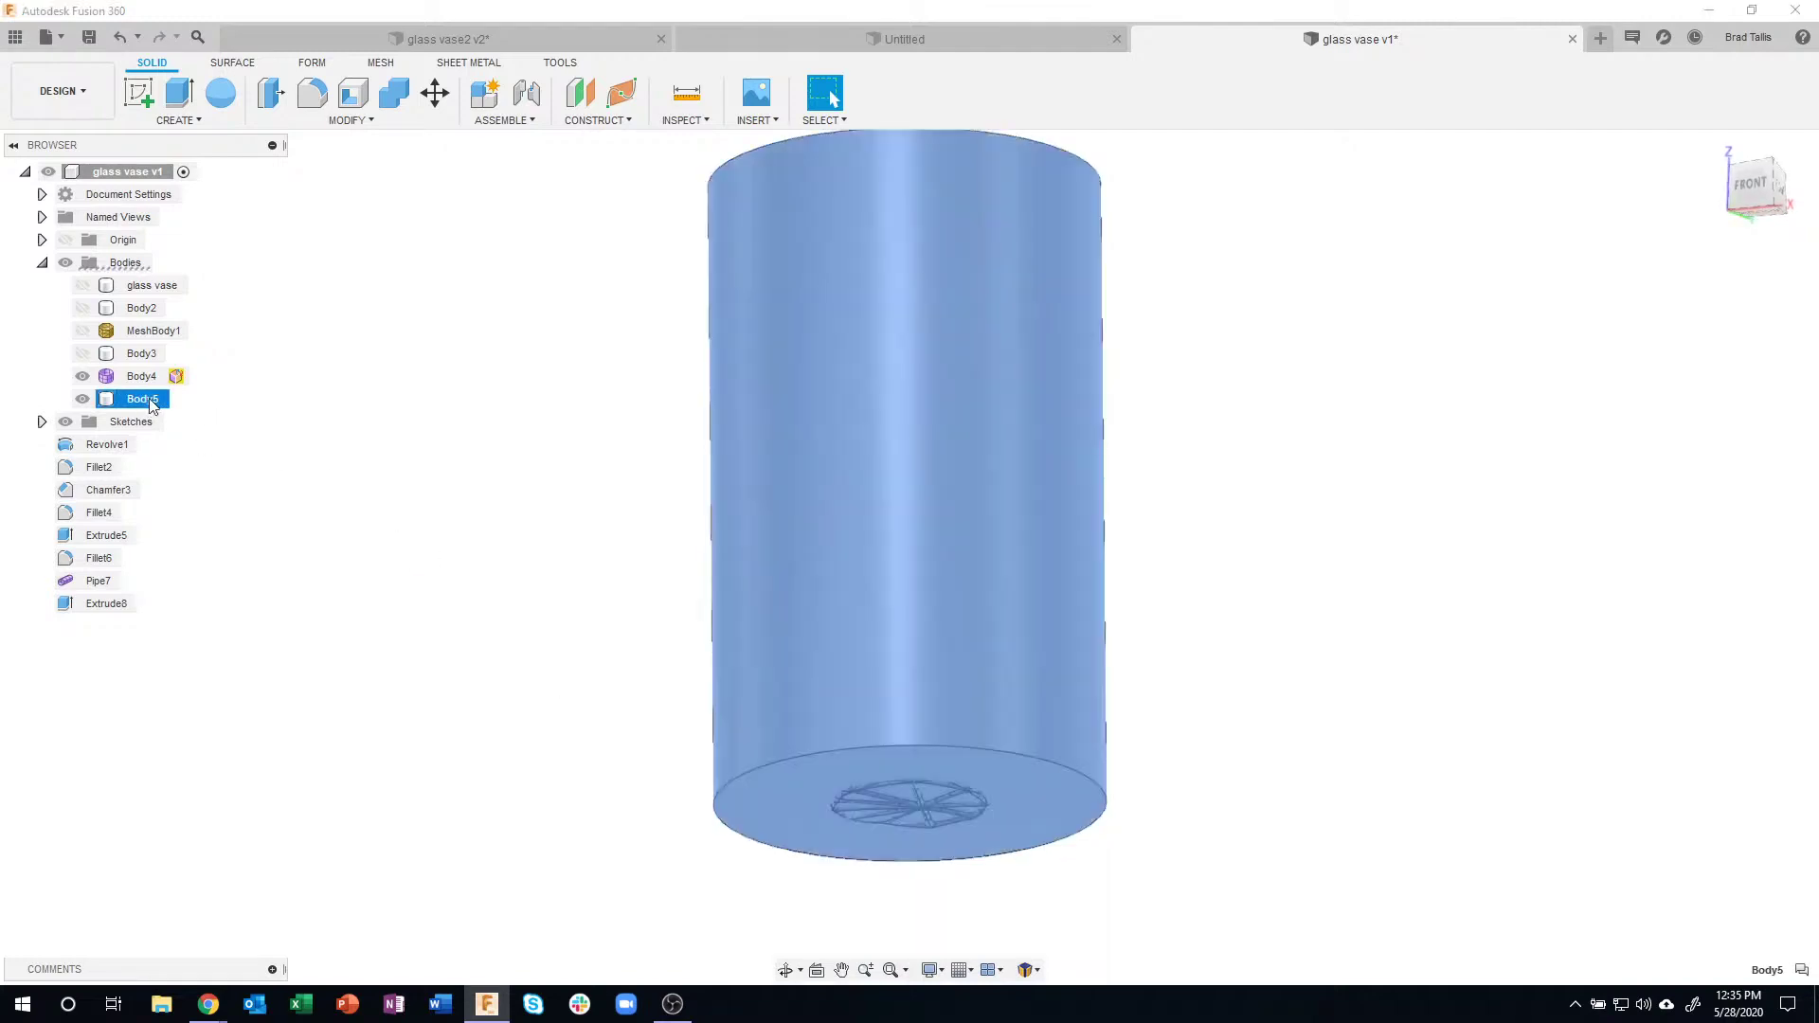
right_click(150, 400)
left_click(197, 417)
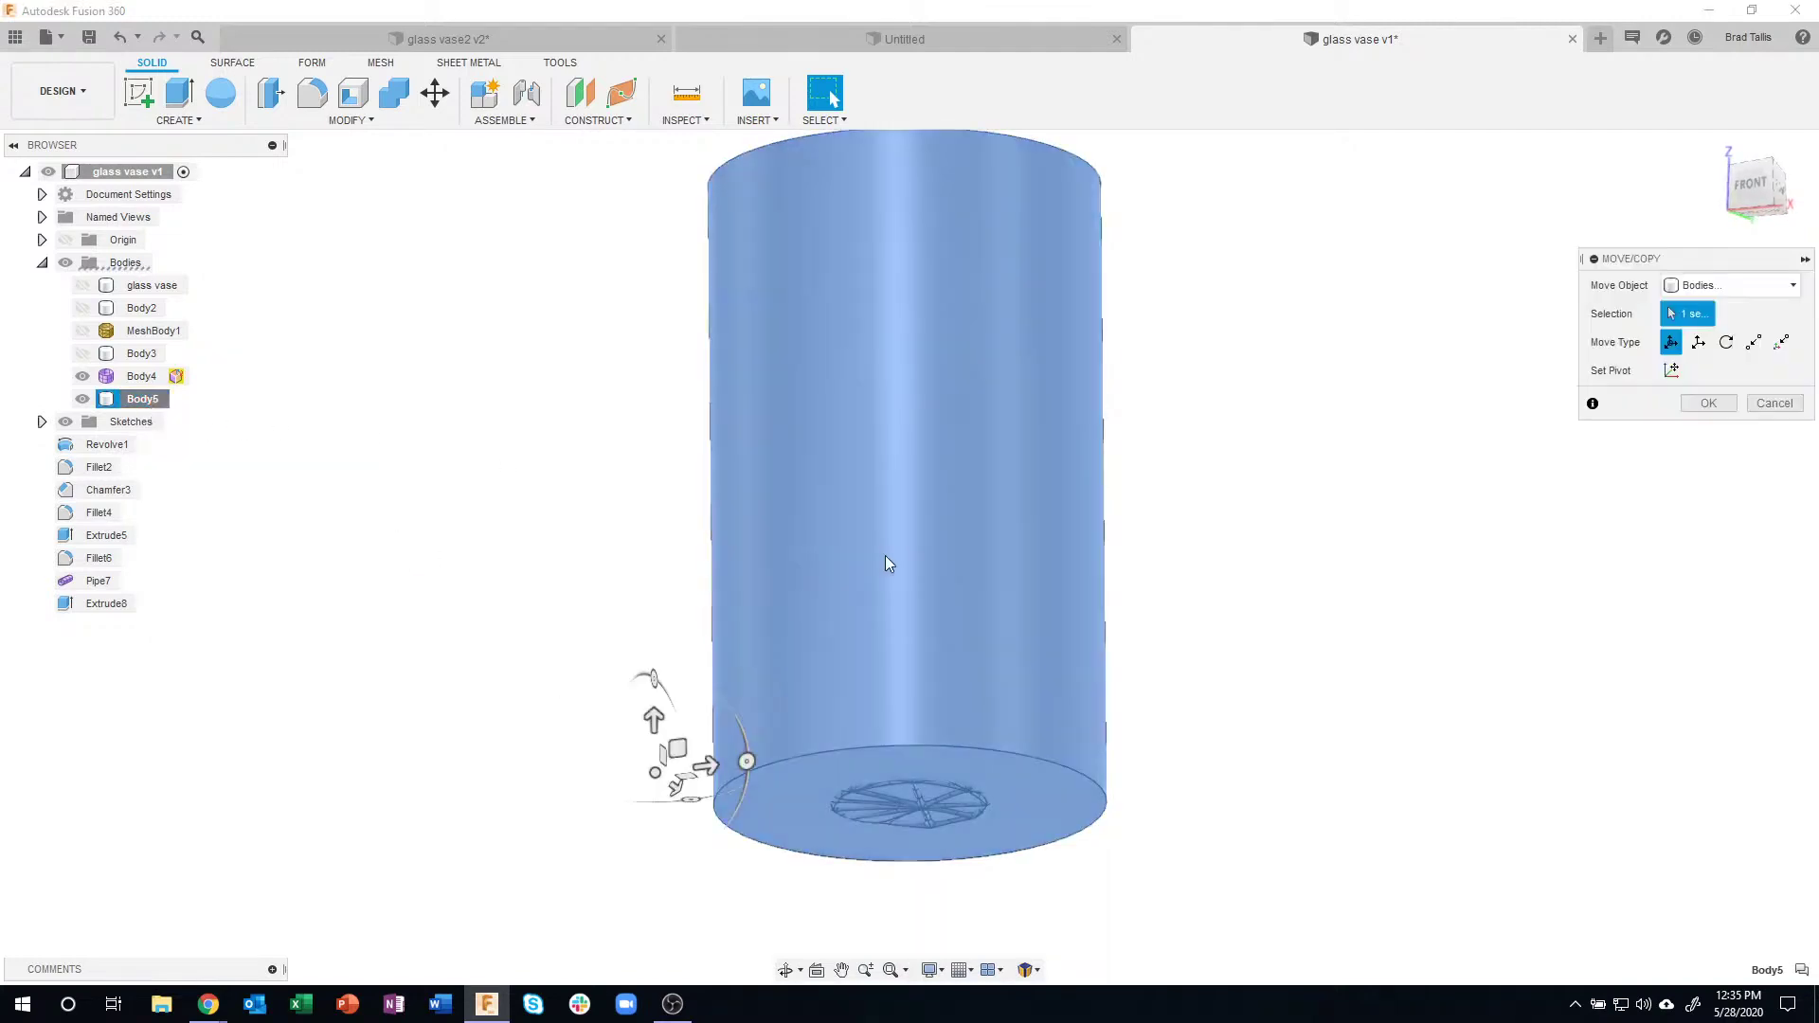
left_click_drag(654, 717, 646, 820)
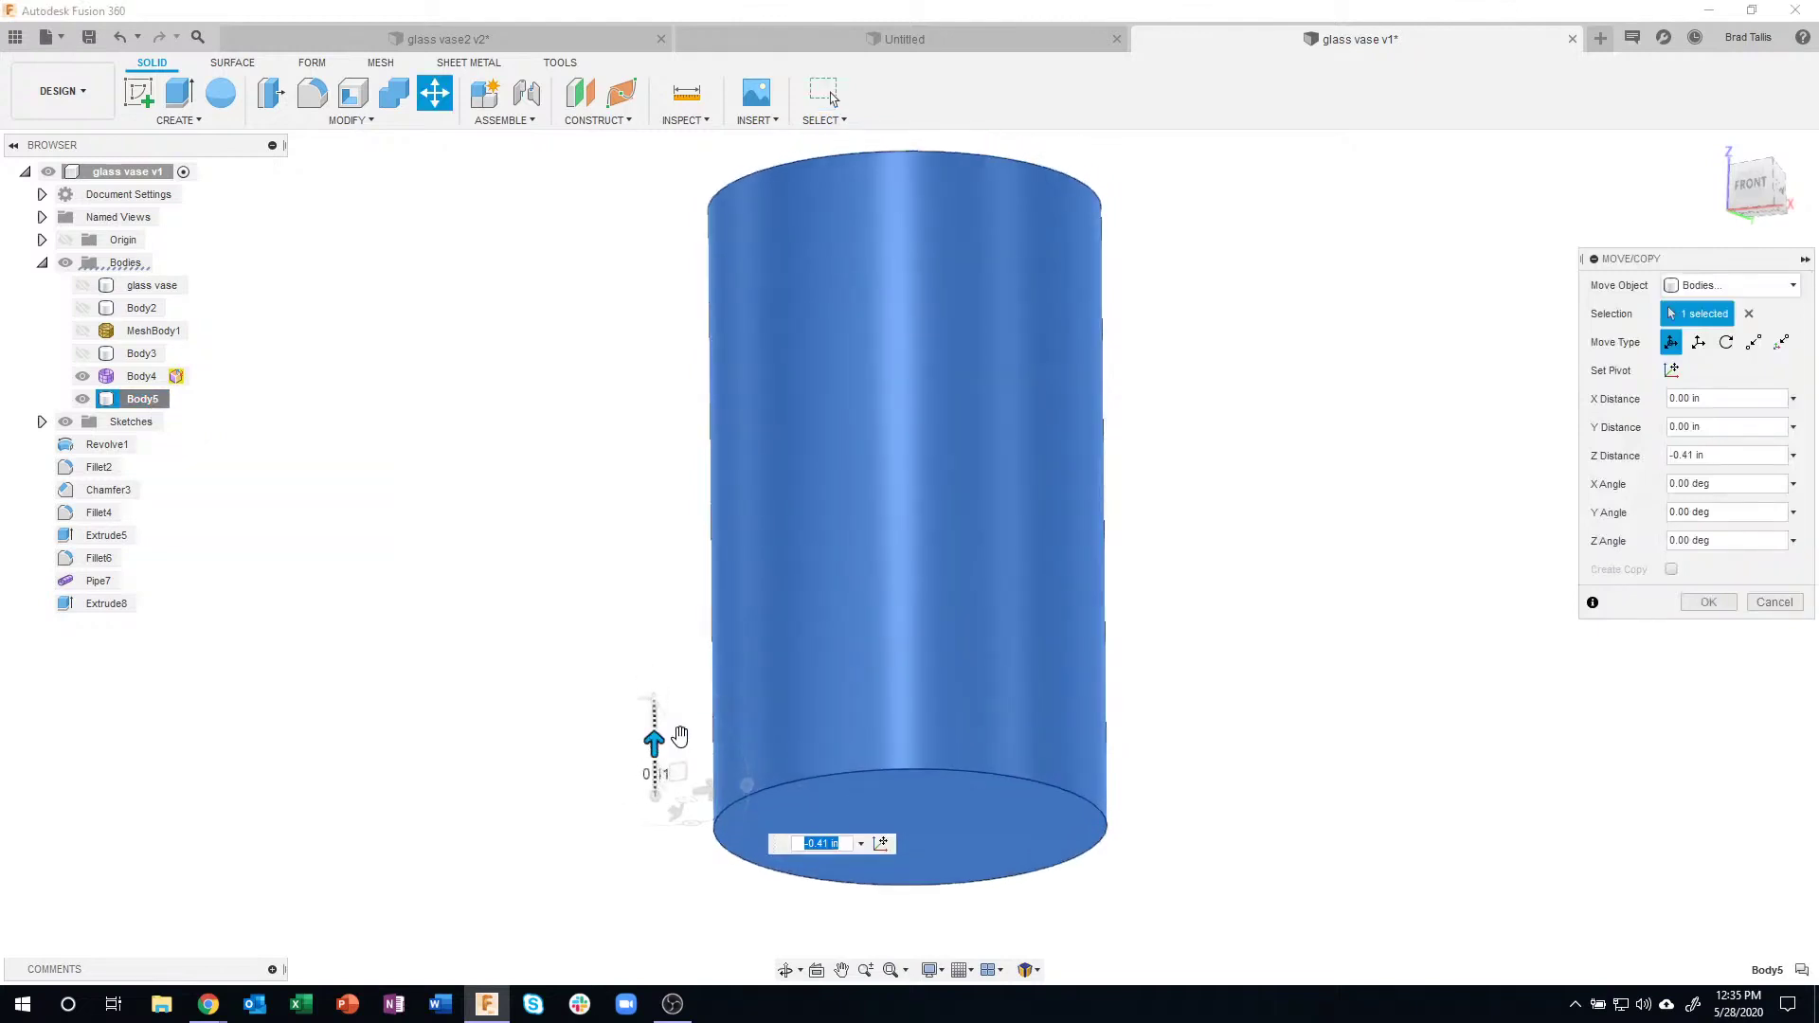
left_click(1708, 604)
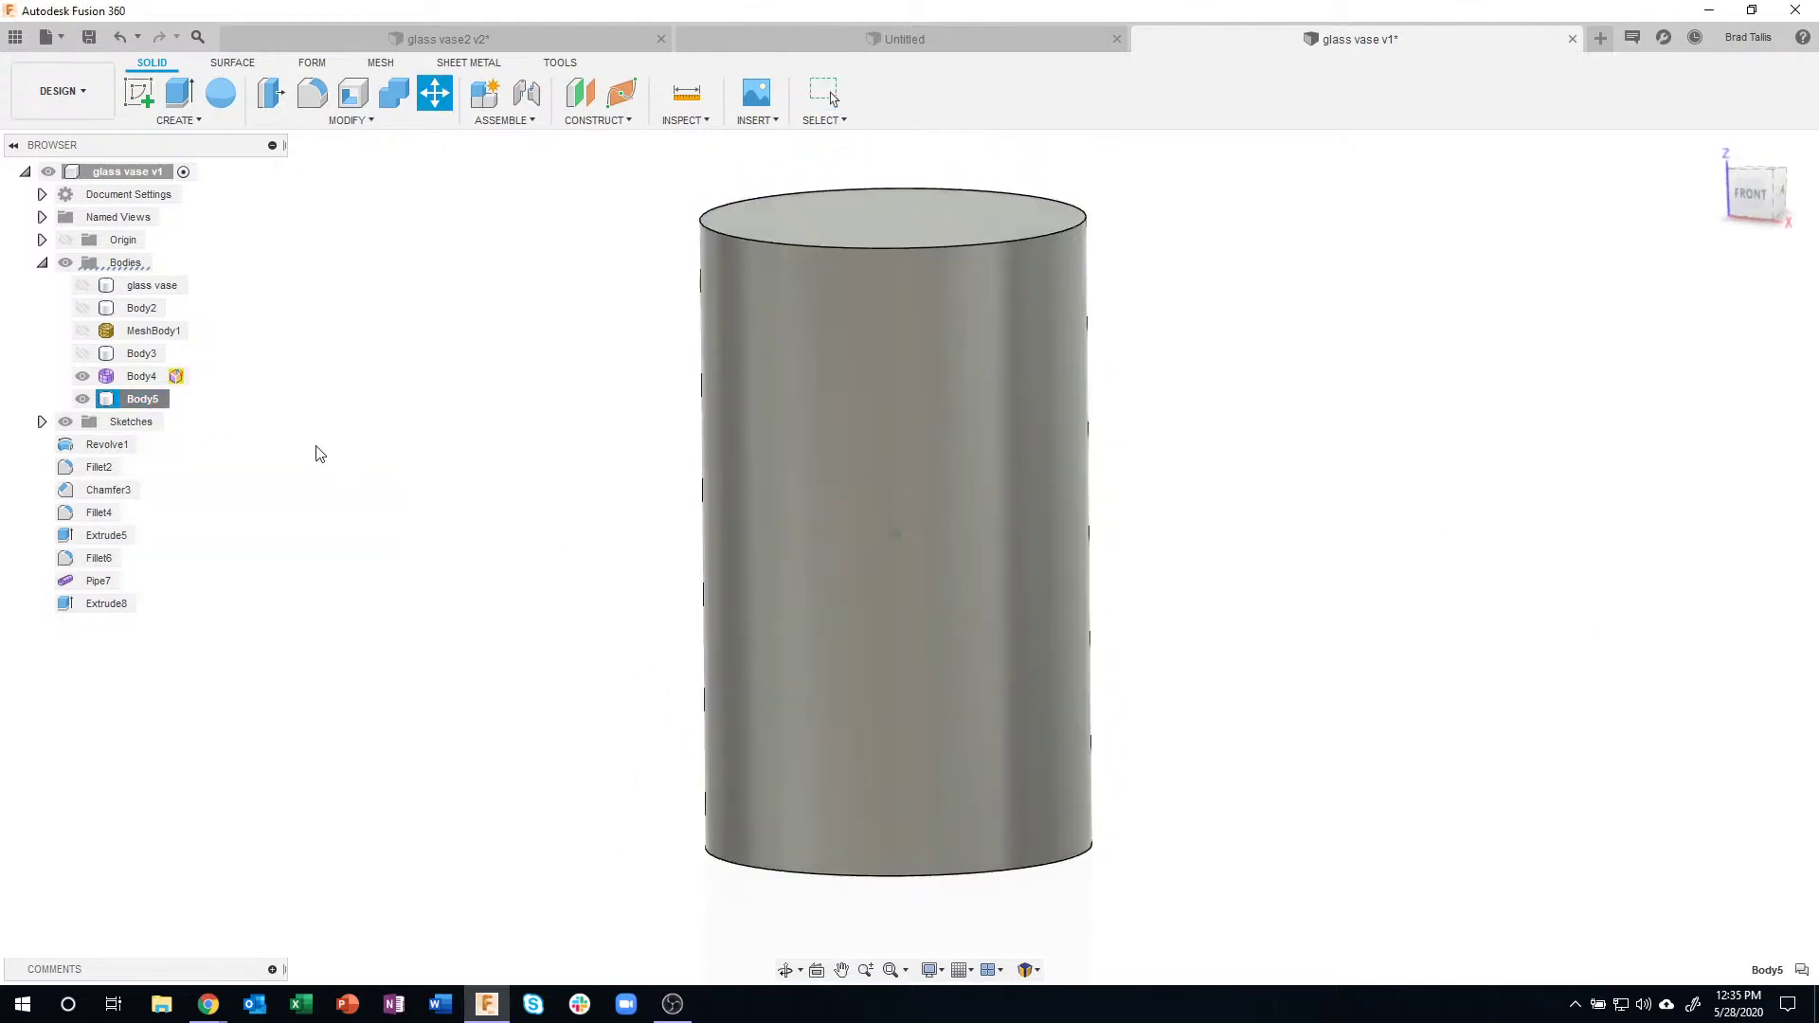
left_click(133, 379)
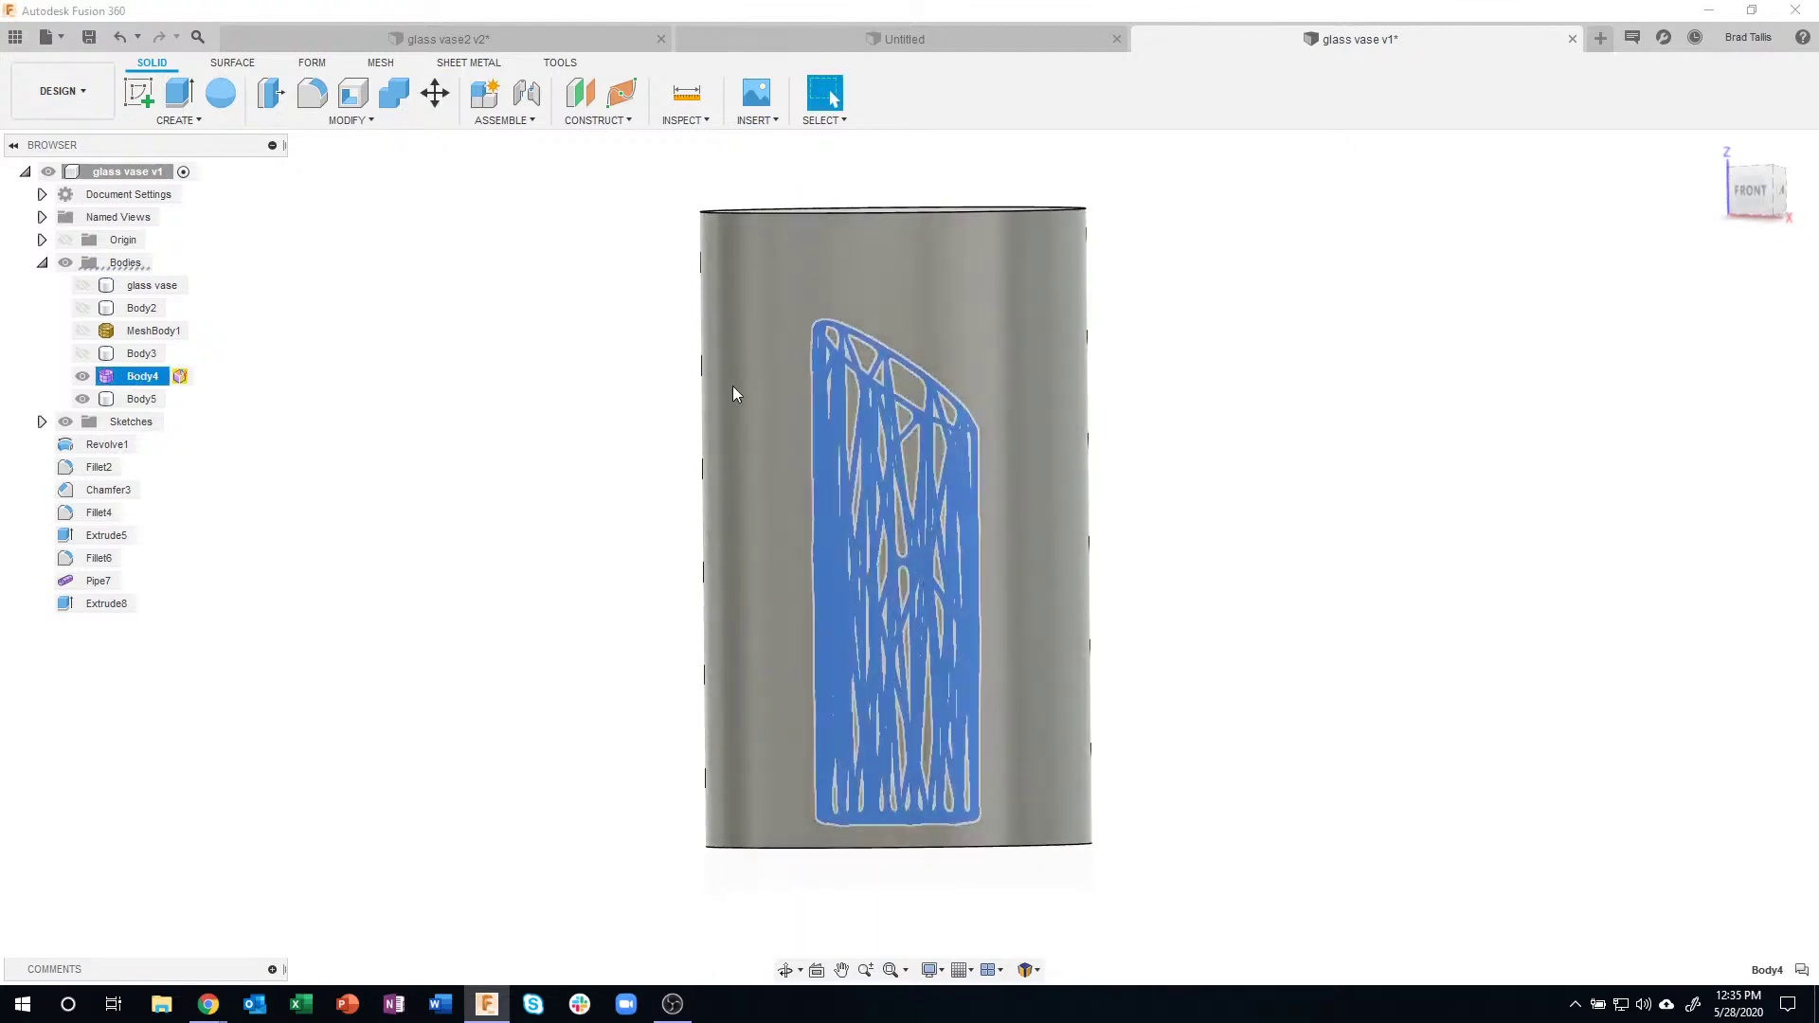
middle_click_drag(933, 254, 571, 389, "shift")
left_click(573, 388)
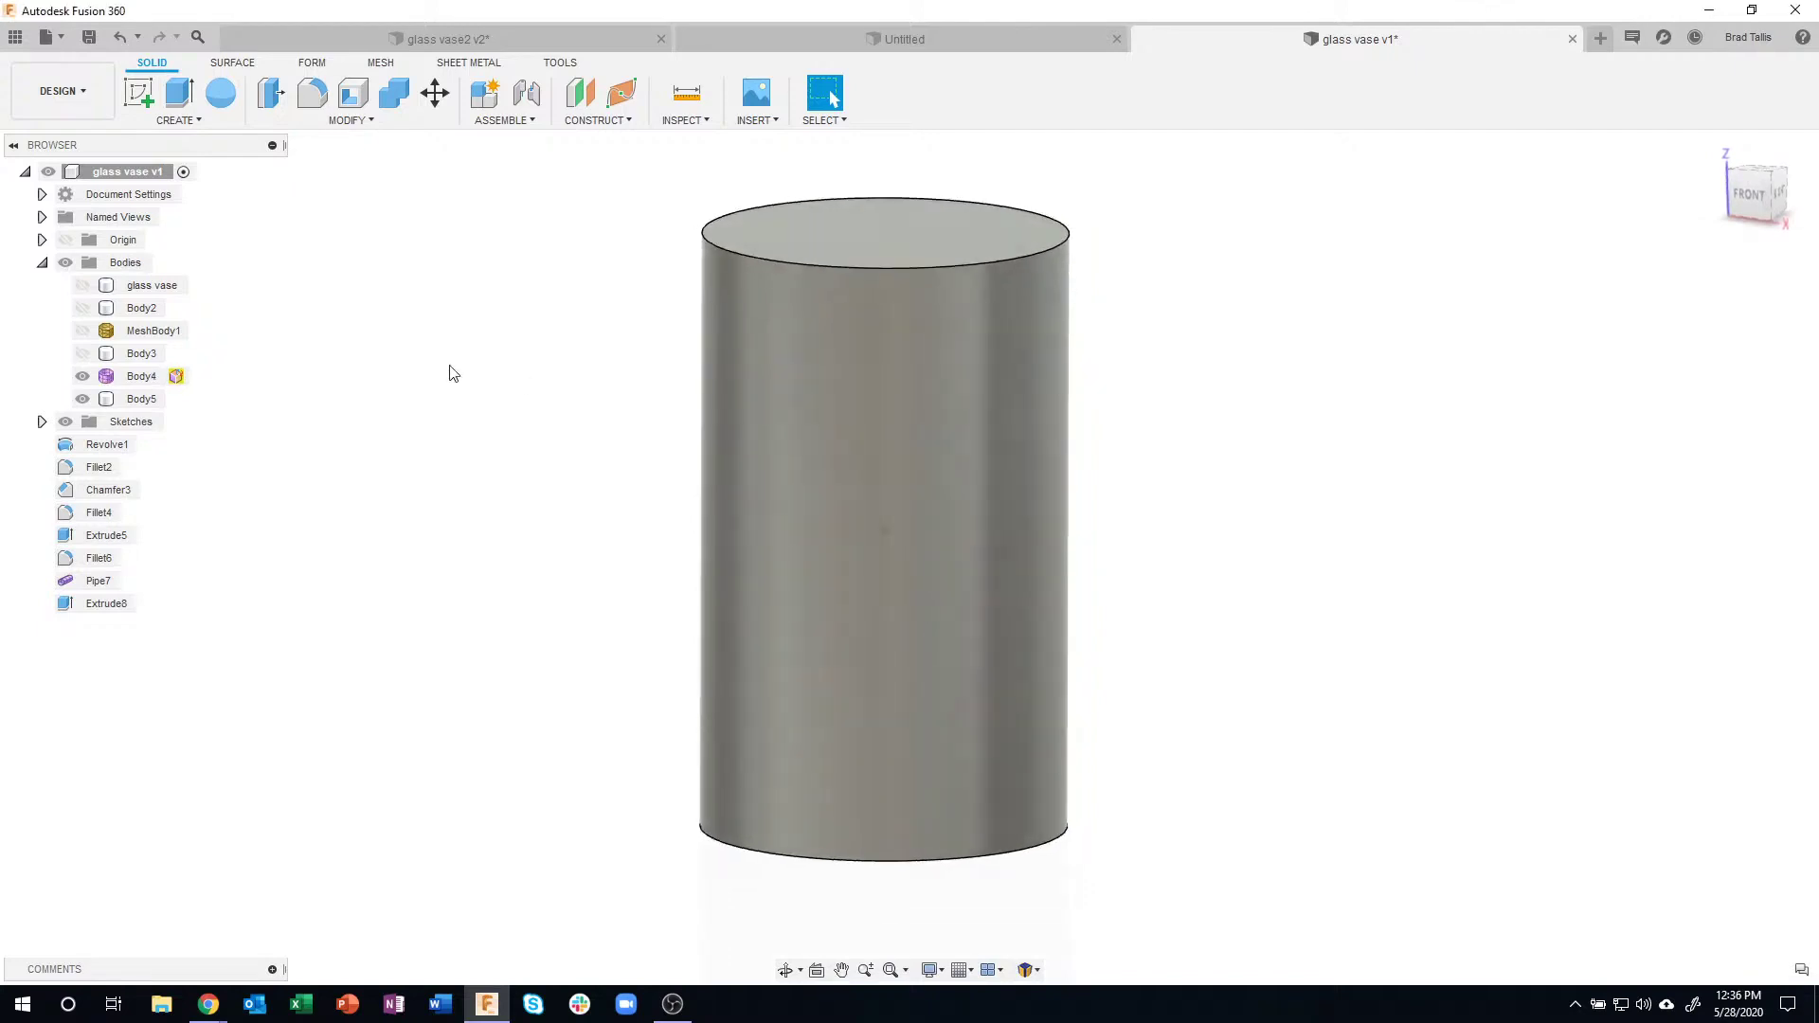
- Start a Boundary Fill with the lattice Body4 and the cylinder Body5 as its tools
left_click(194, 123)
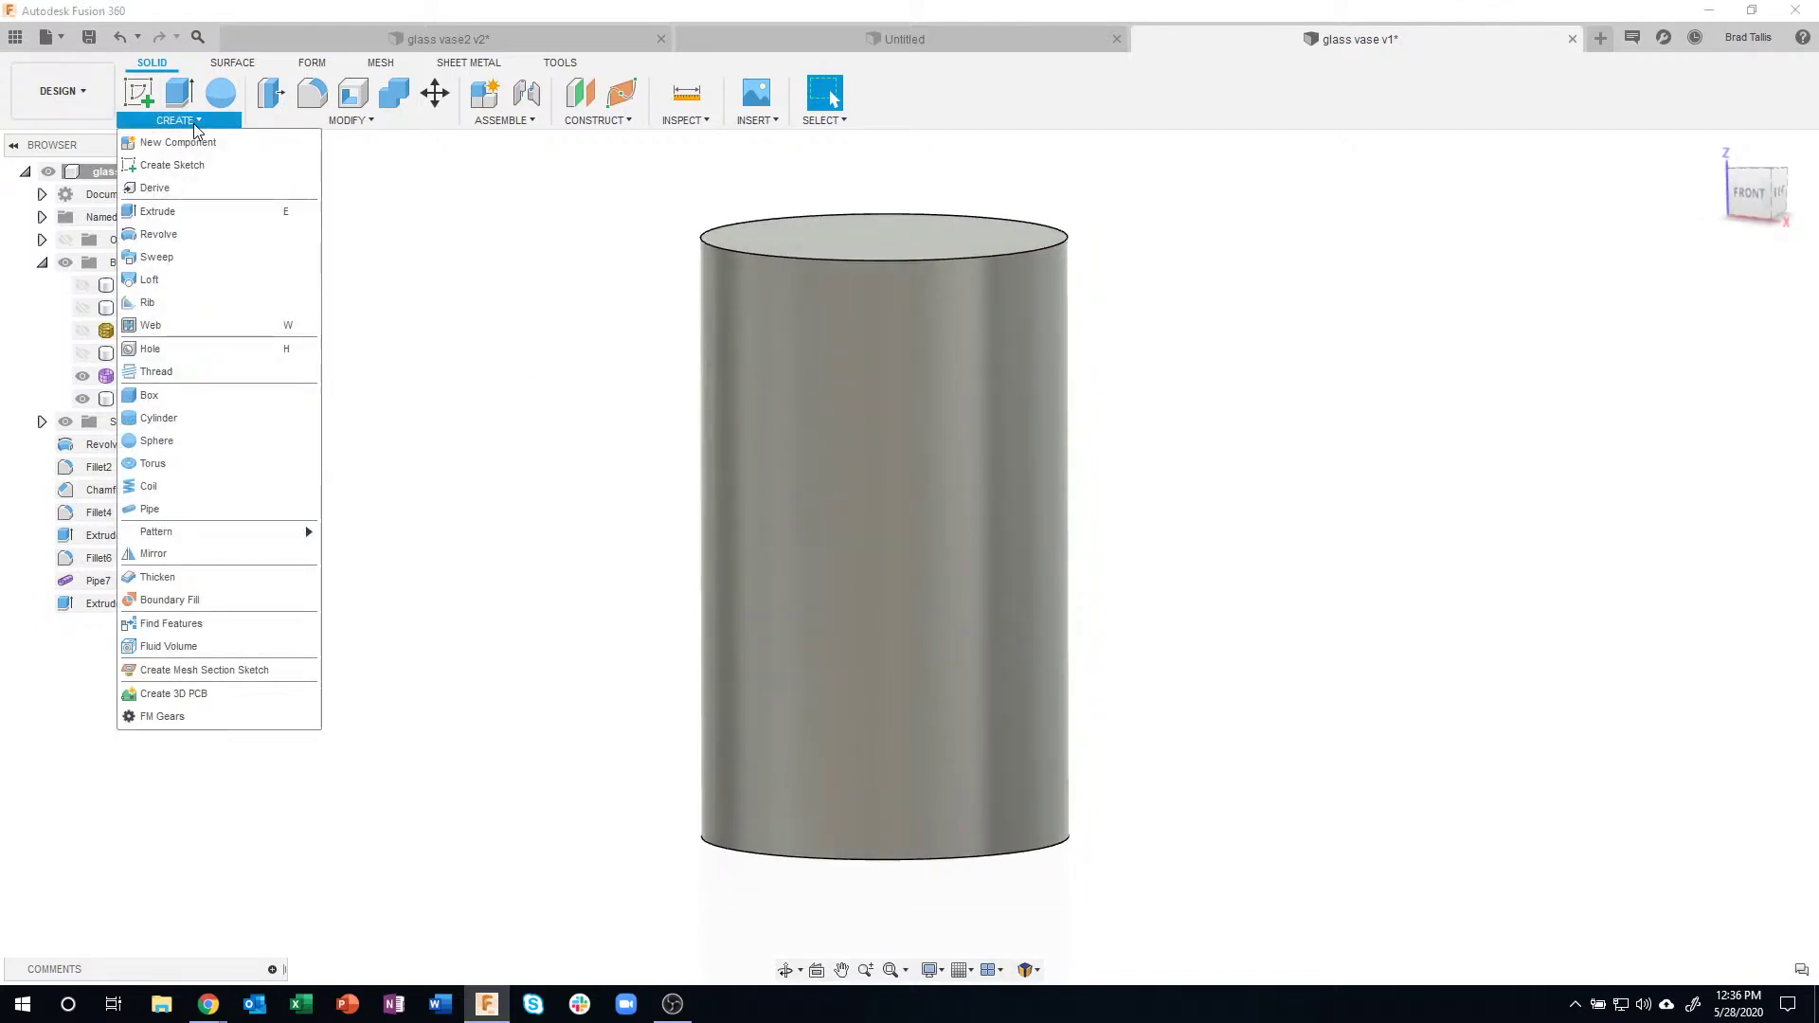
left_click(218, 601)
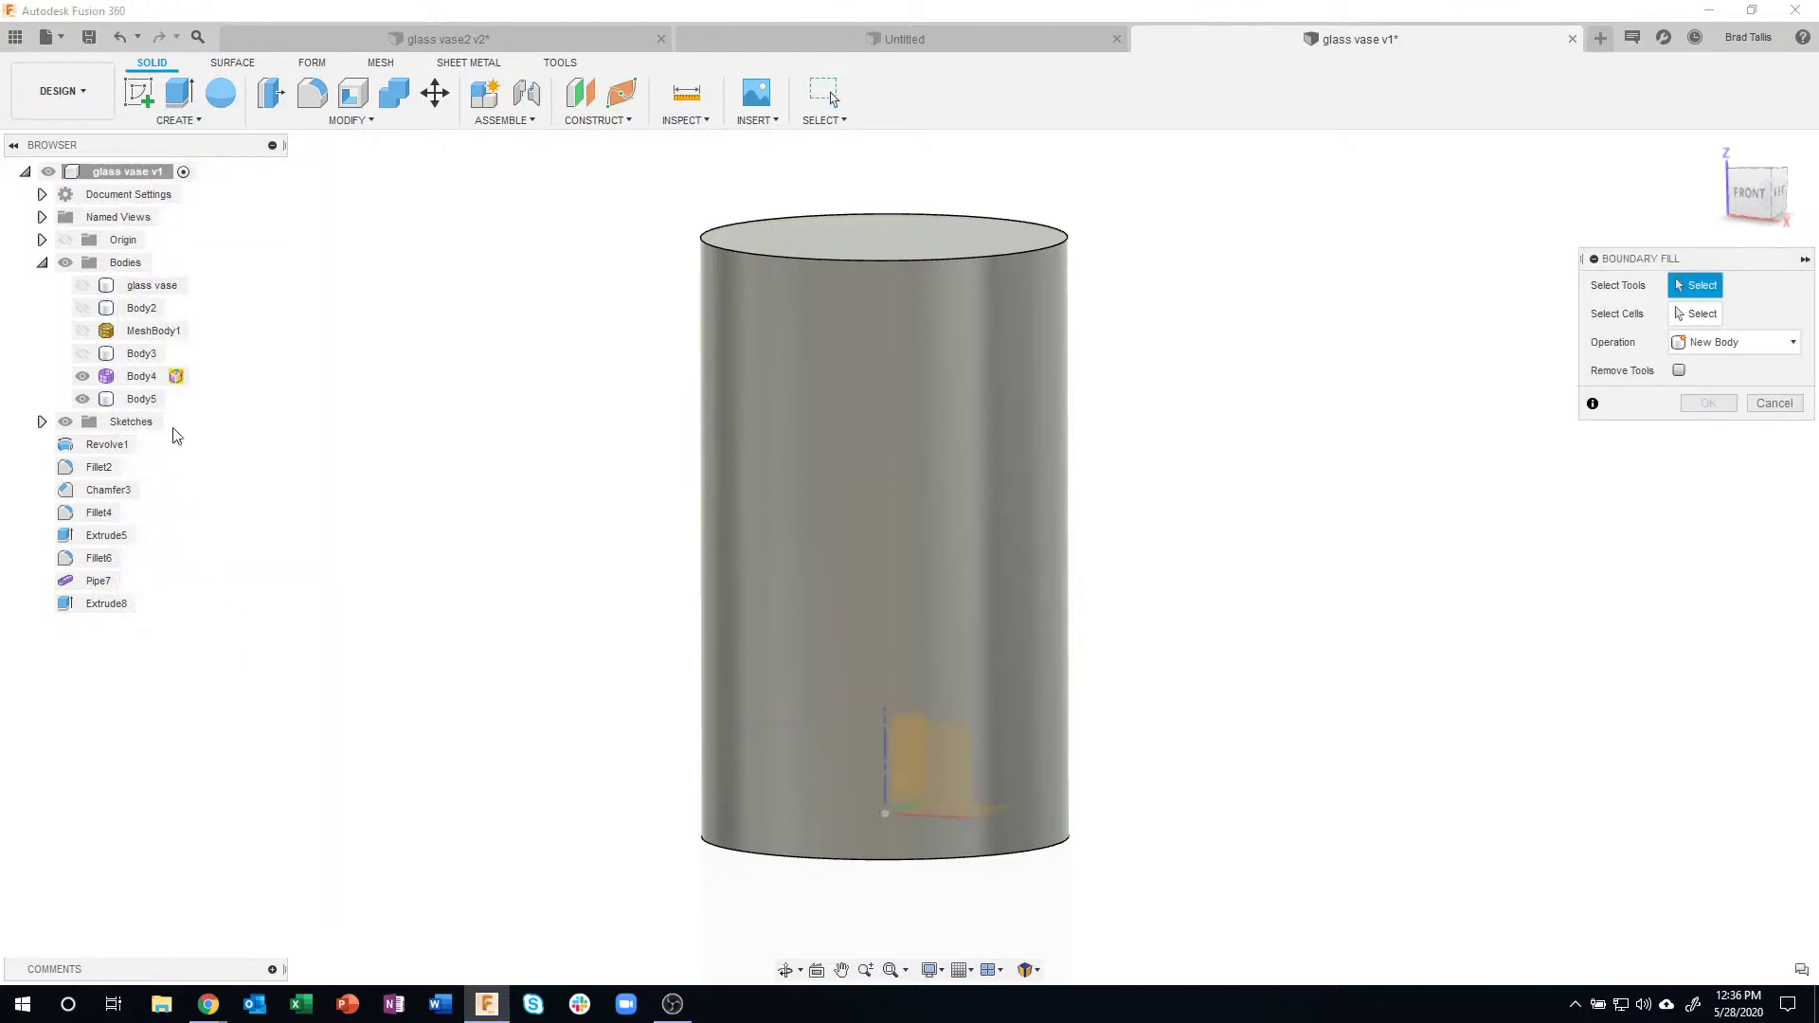
left_click(142, 379)
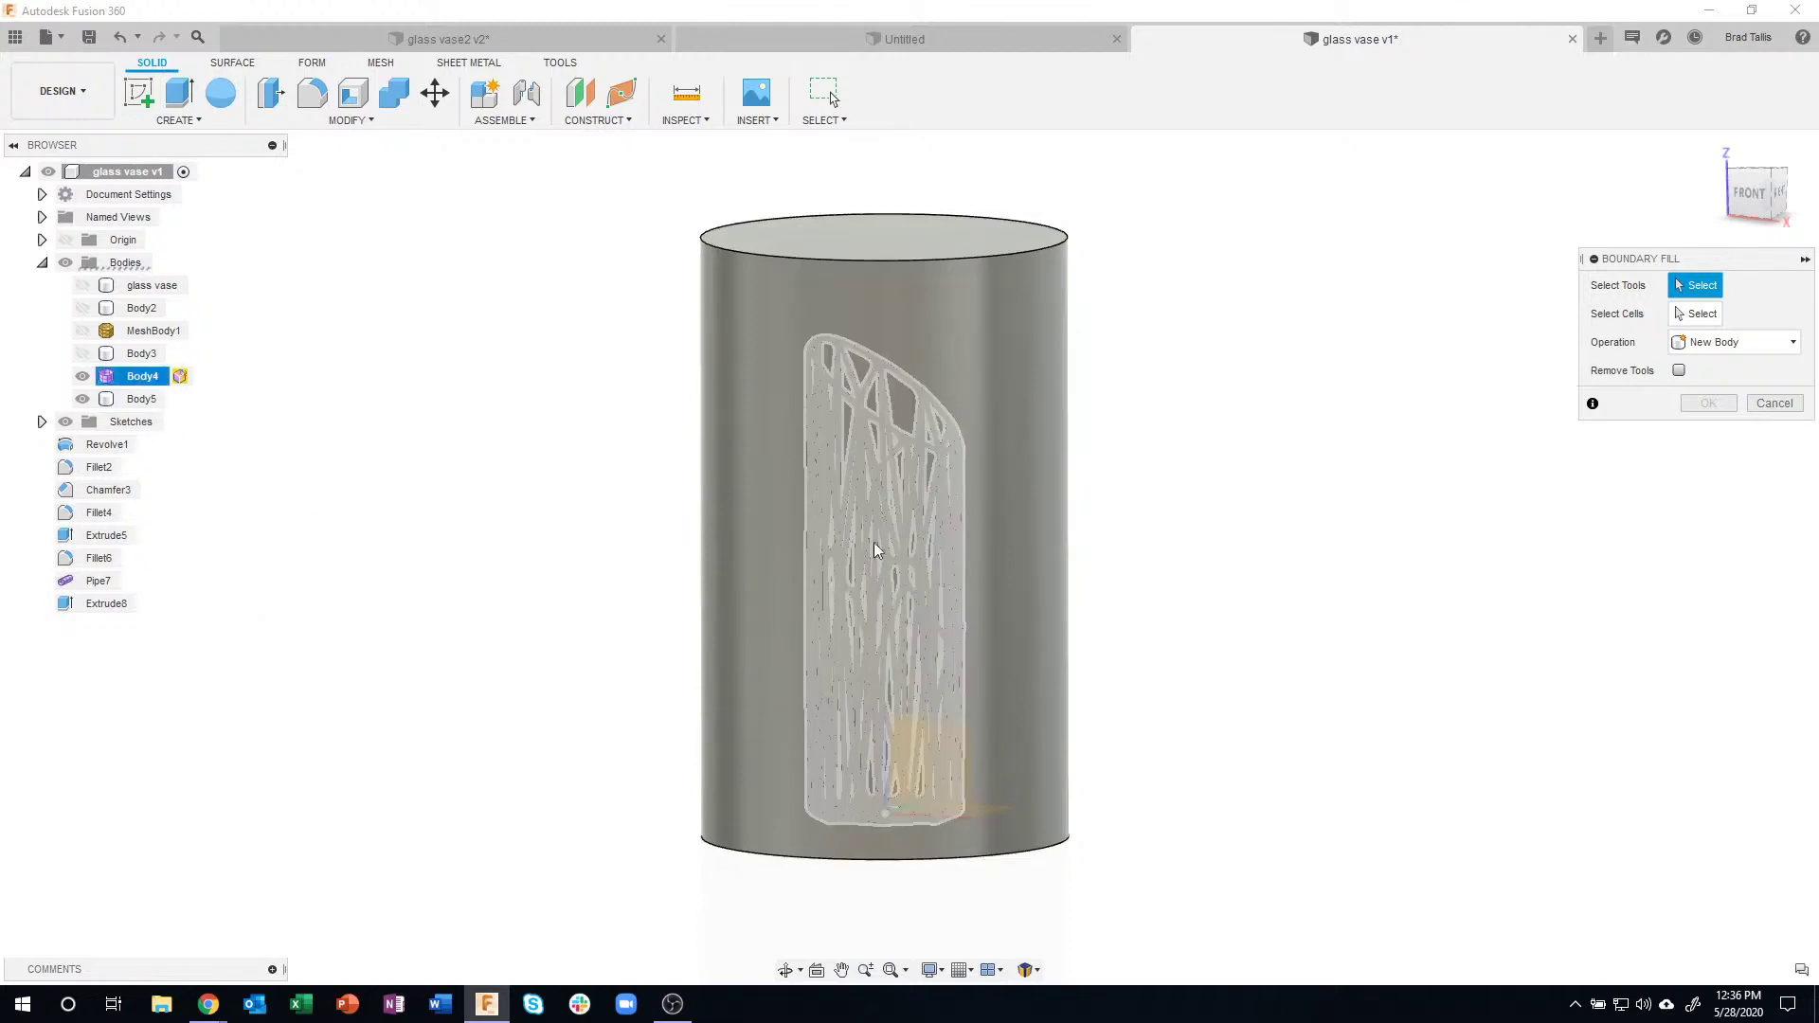
left_click(877, 623)
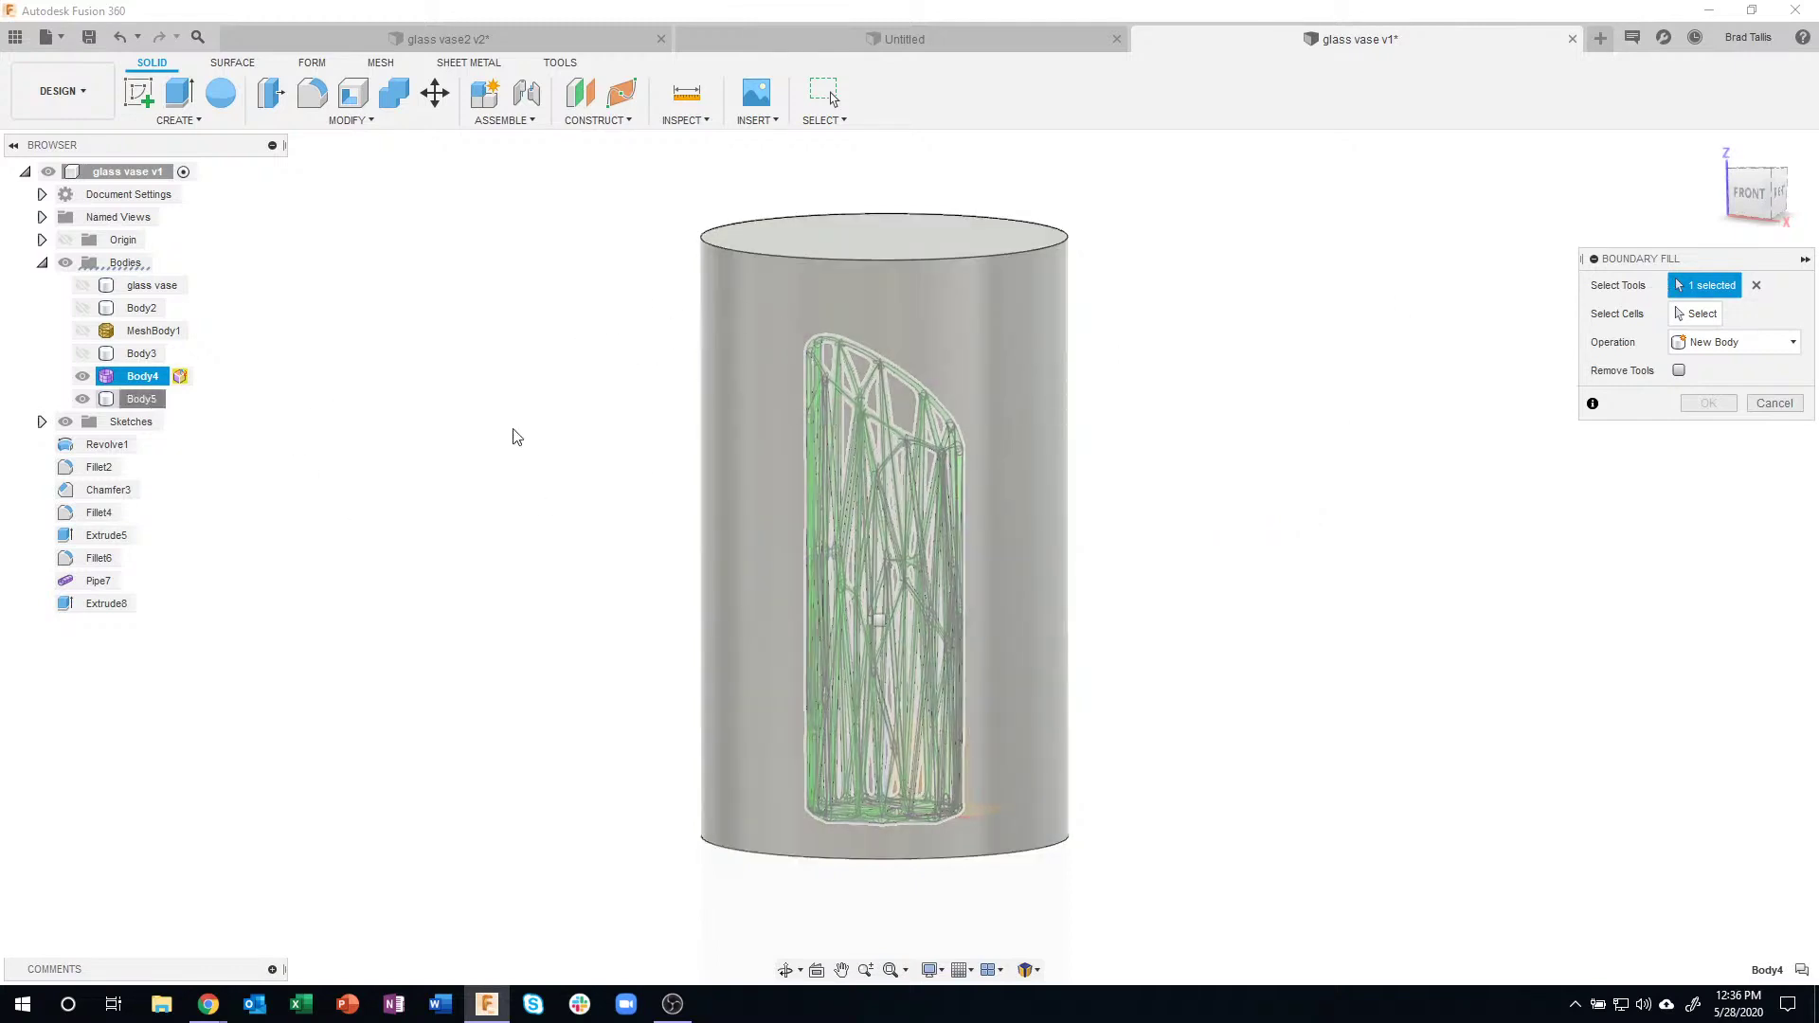
left_click(891, 546)
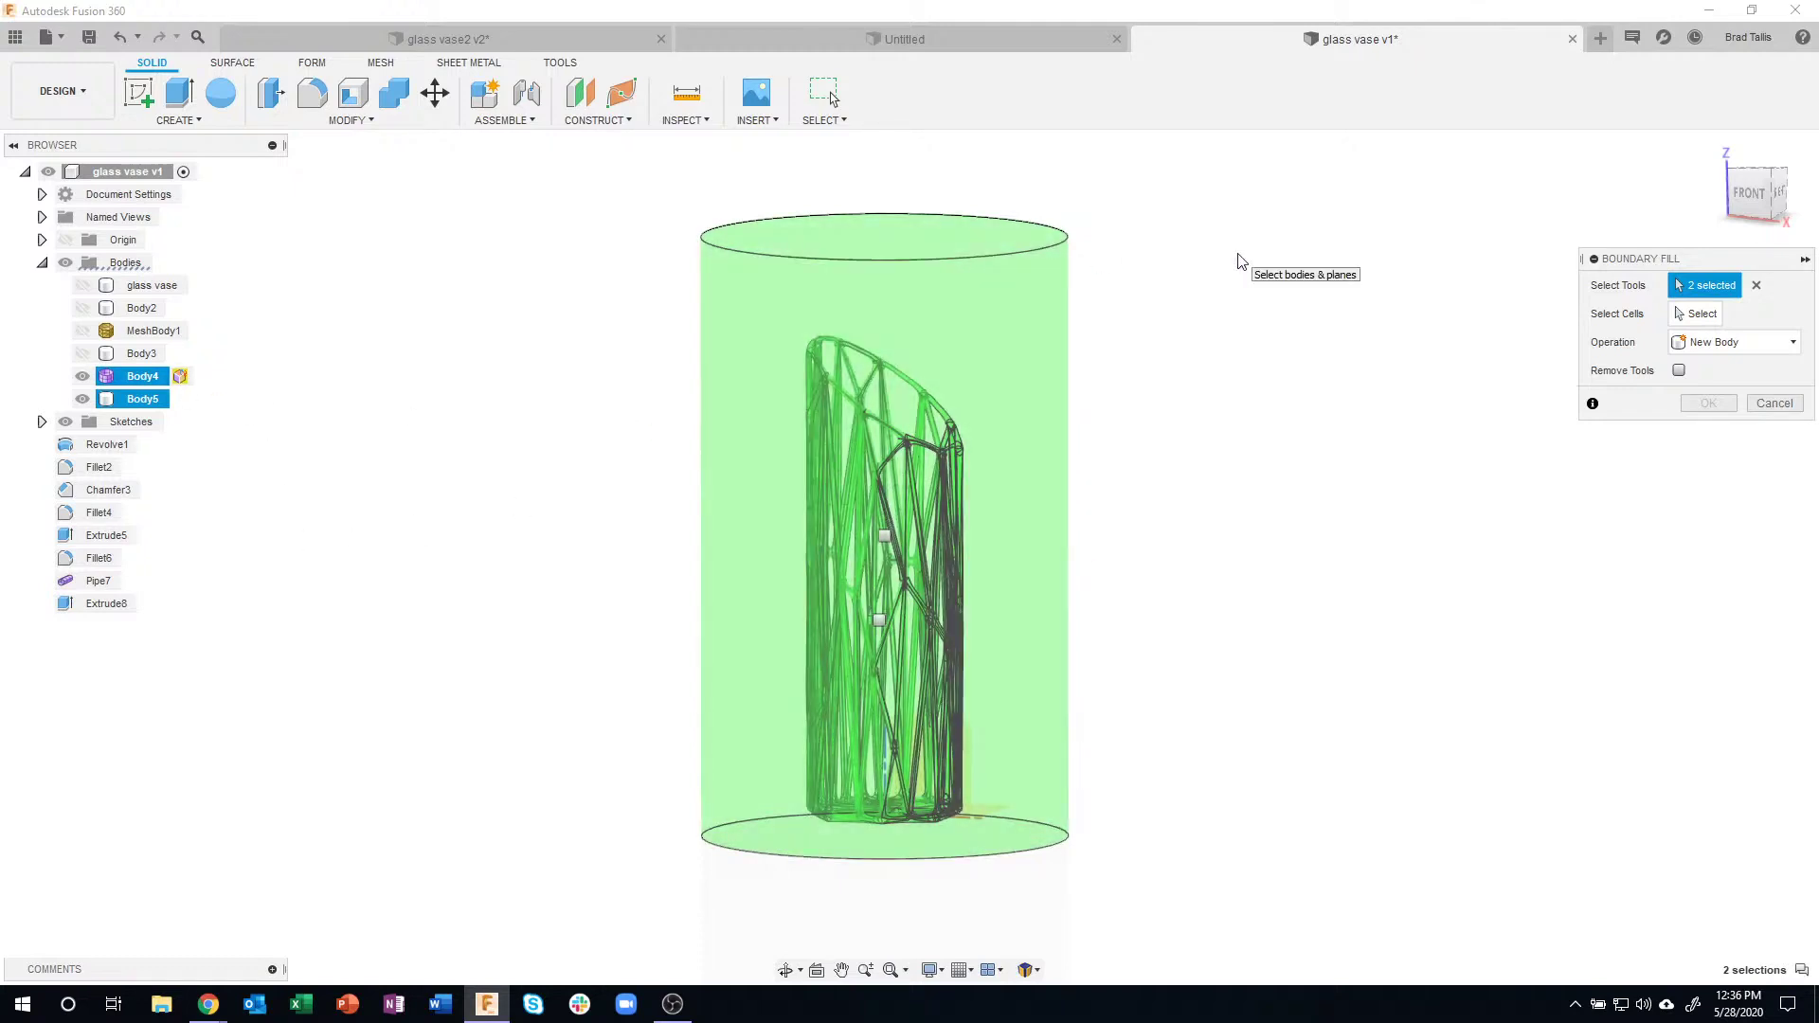
- Choose the cylinder cell surrounding the lattice and complete the Boundary Fill as a Cut, keeping the tools
left_click(1693, 318)
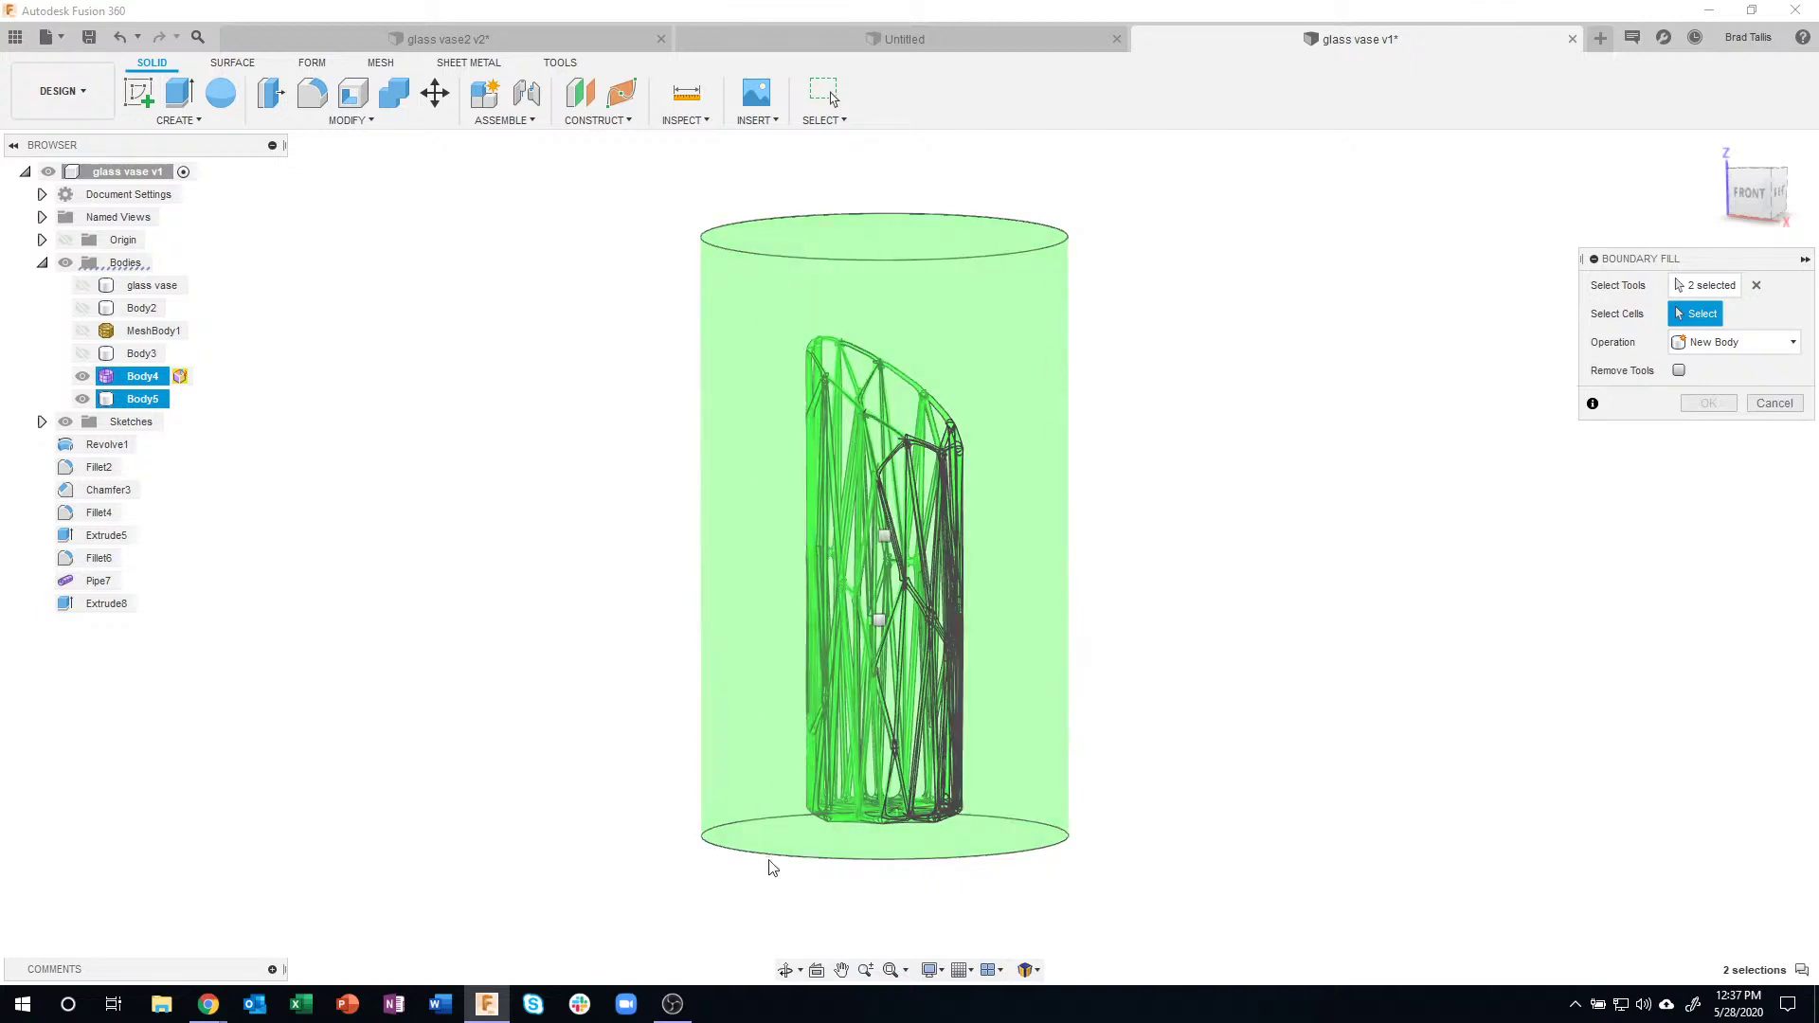
left_click(885, 536)
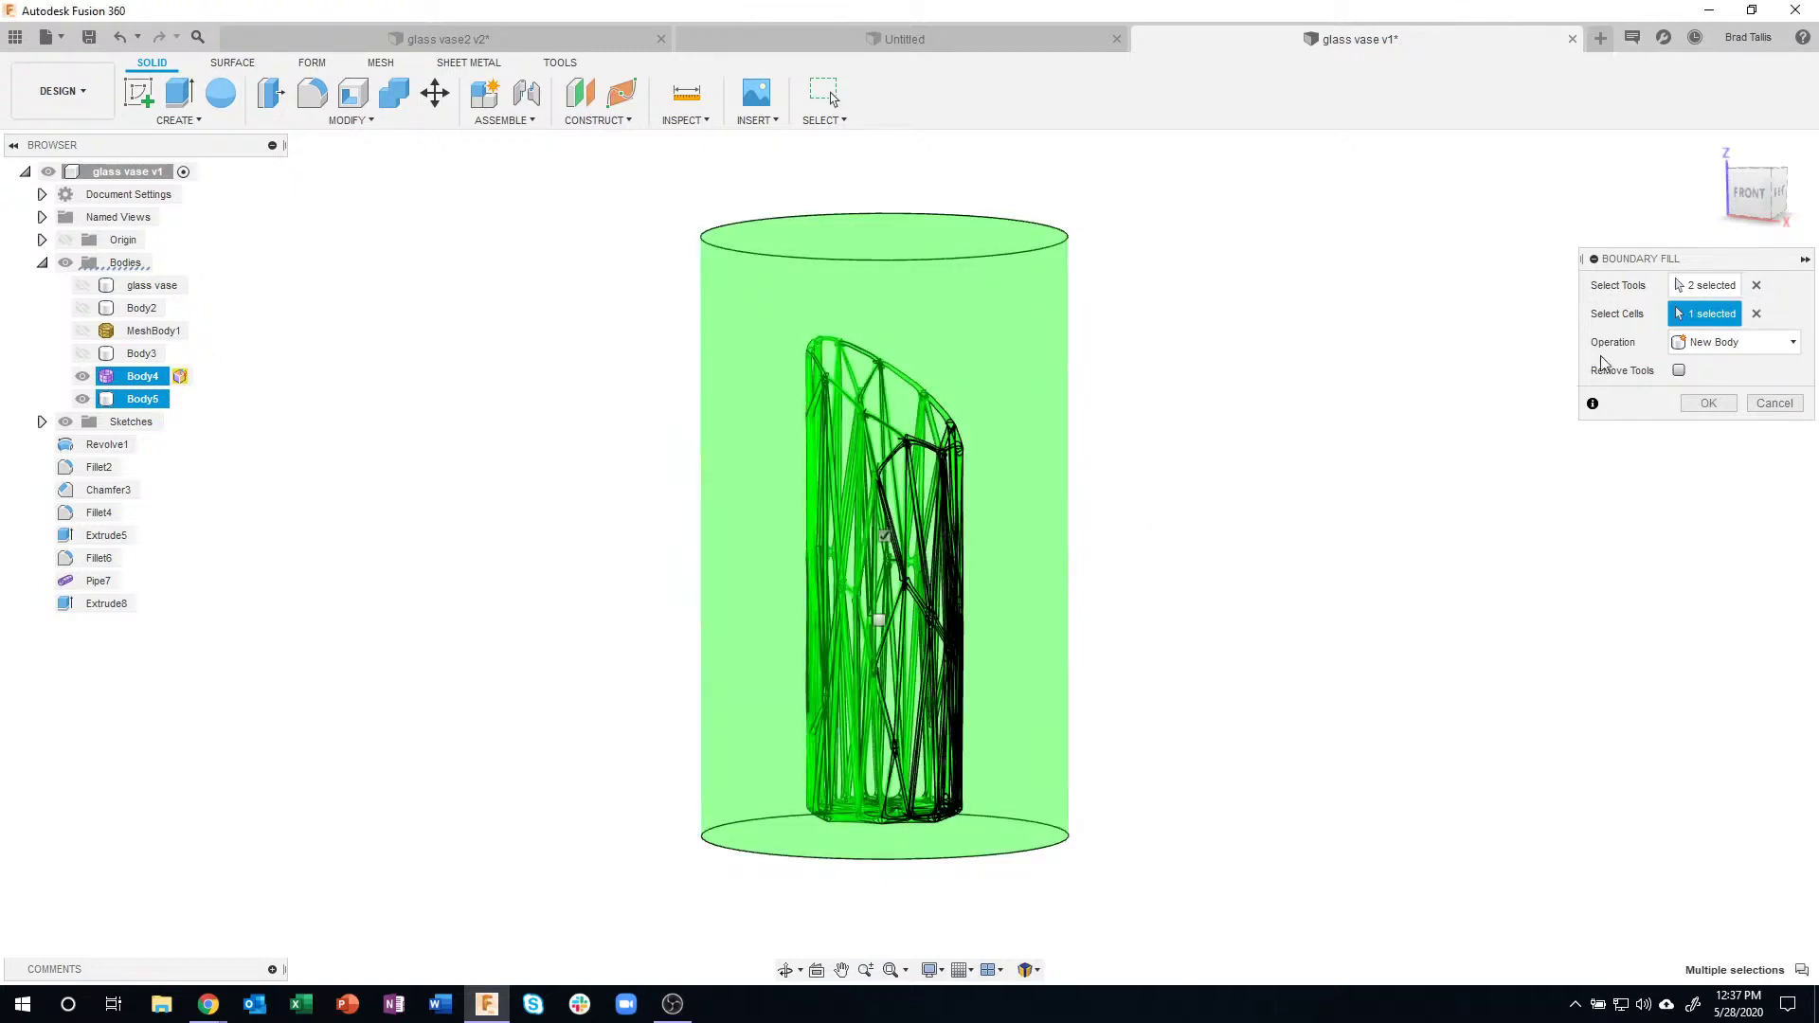
left_click(1726, 351)
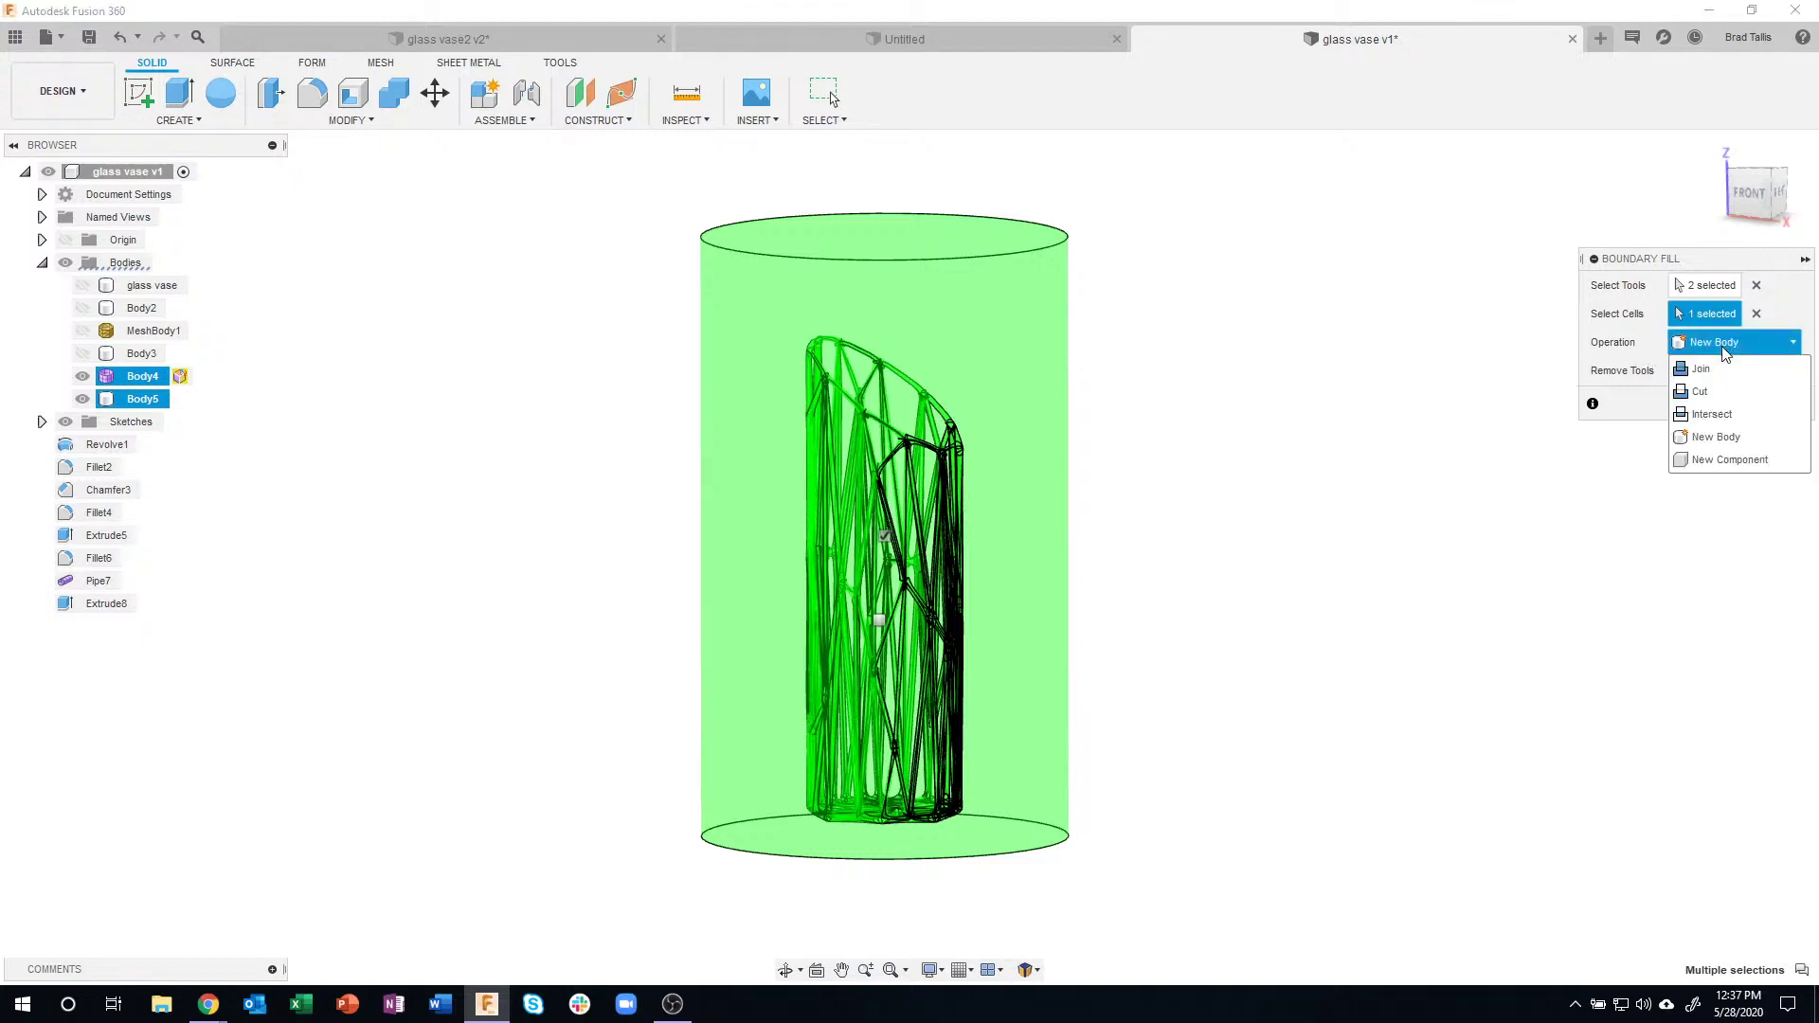
left_click(1709, 394)
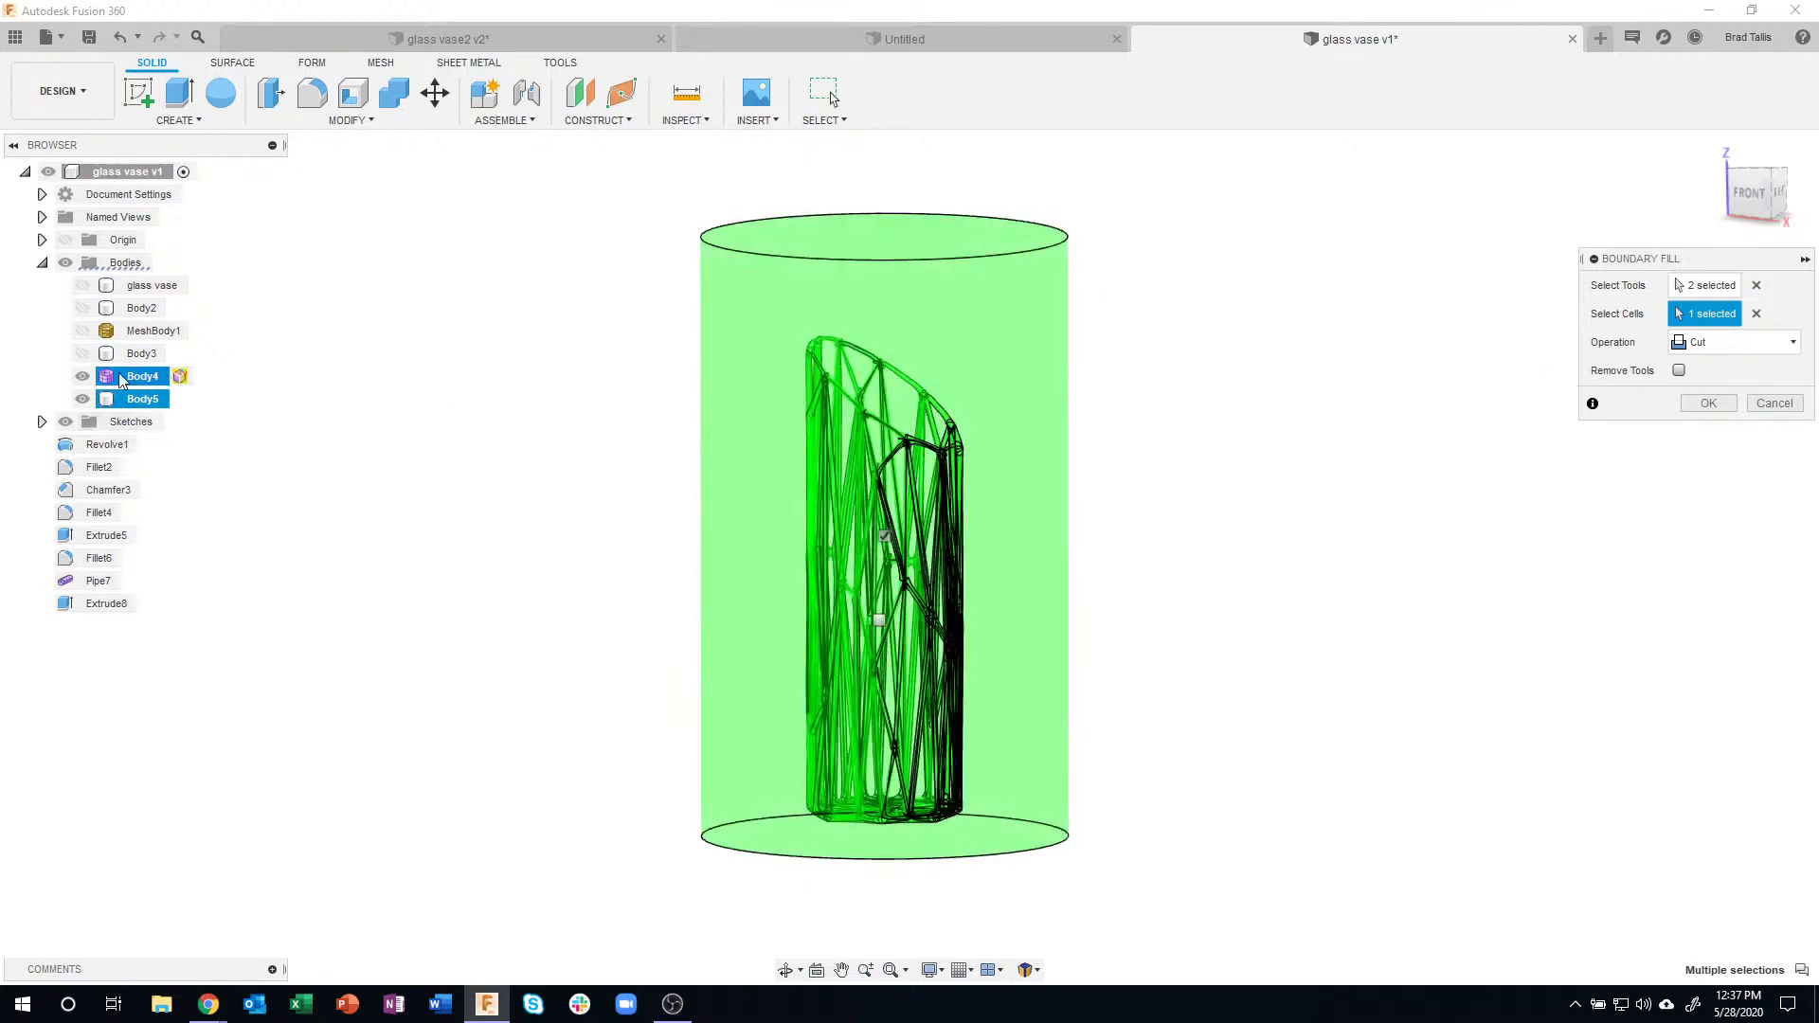
left_click(1708, 404)
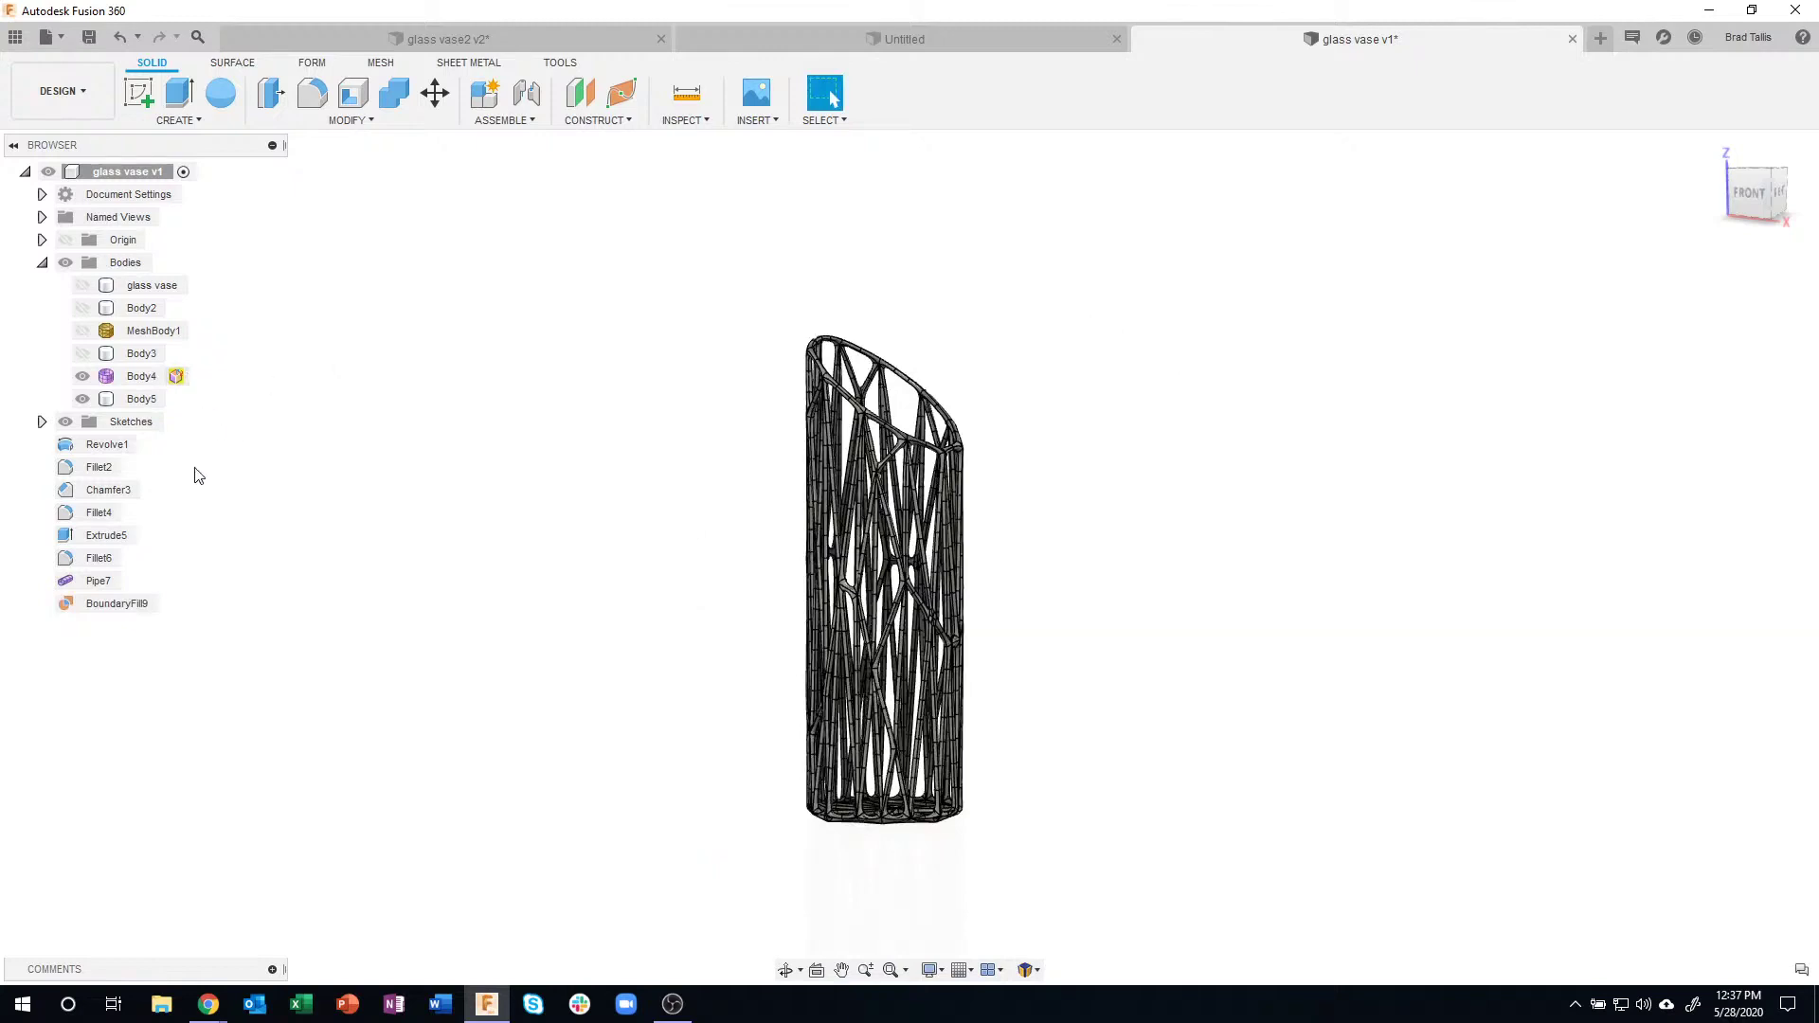
- Hide the T-spline lattice Body4 and examine the pipes and joints of the solid lattice Body5
scroll(676, 537, "up", 5)
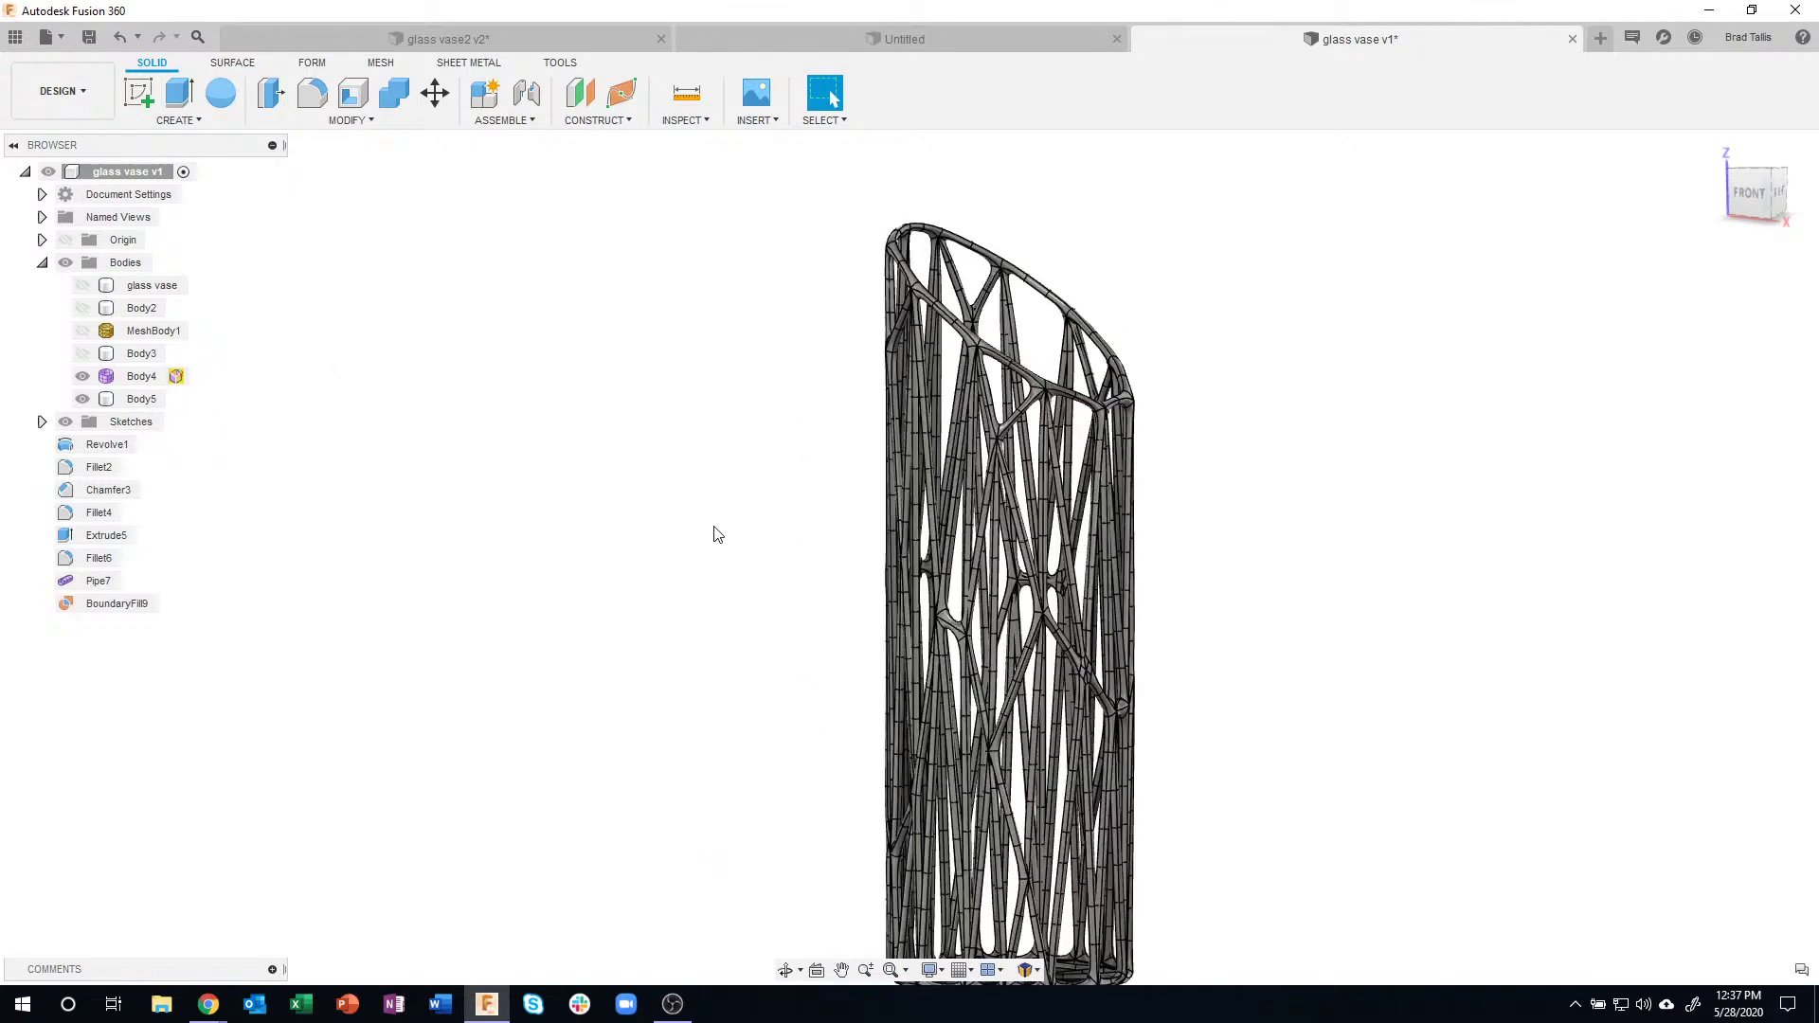
left_click(88, 381)
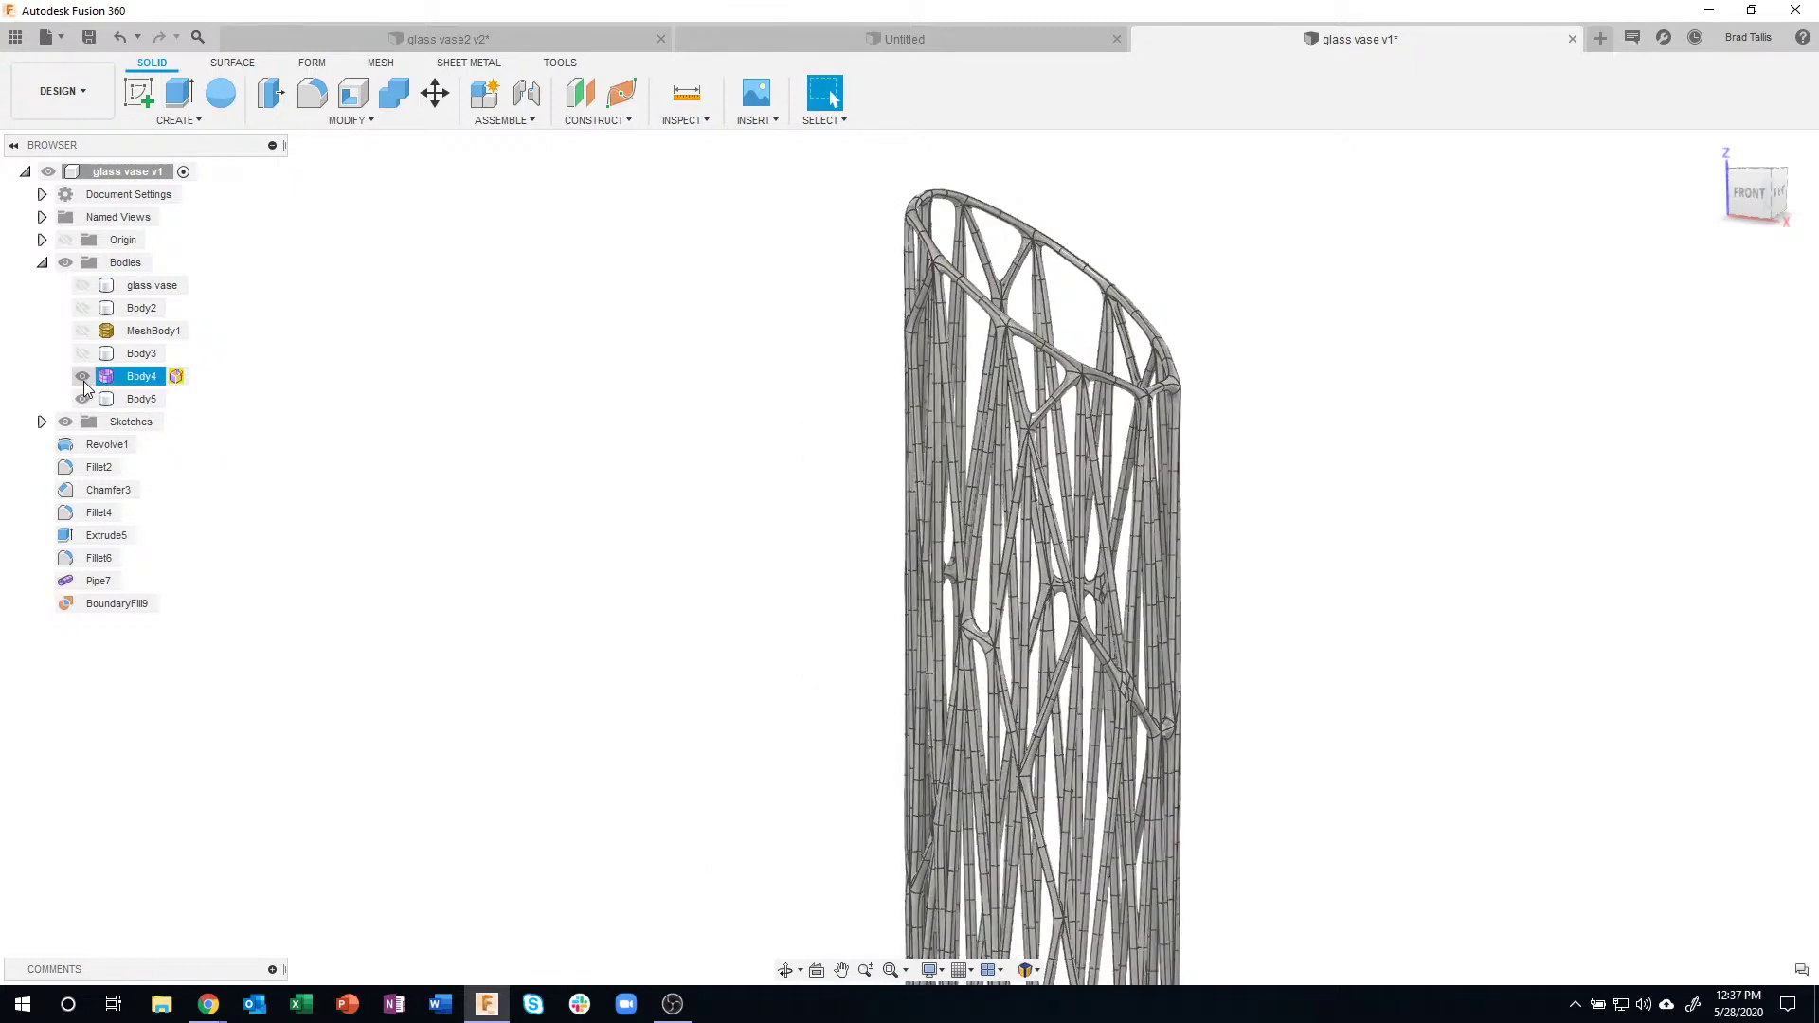
left_click(83, 376)
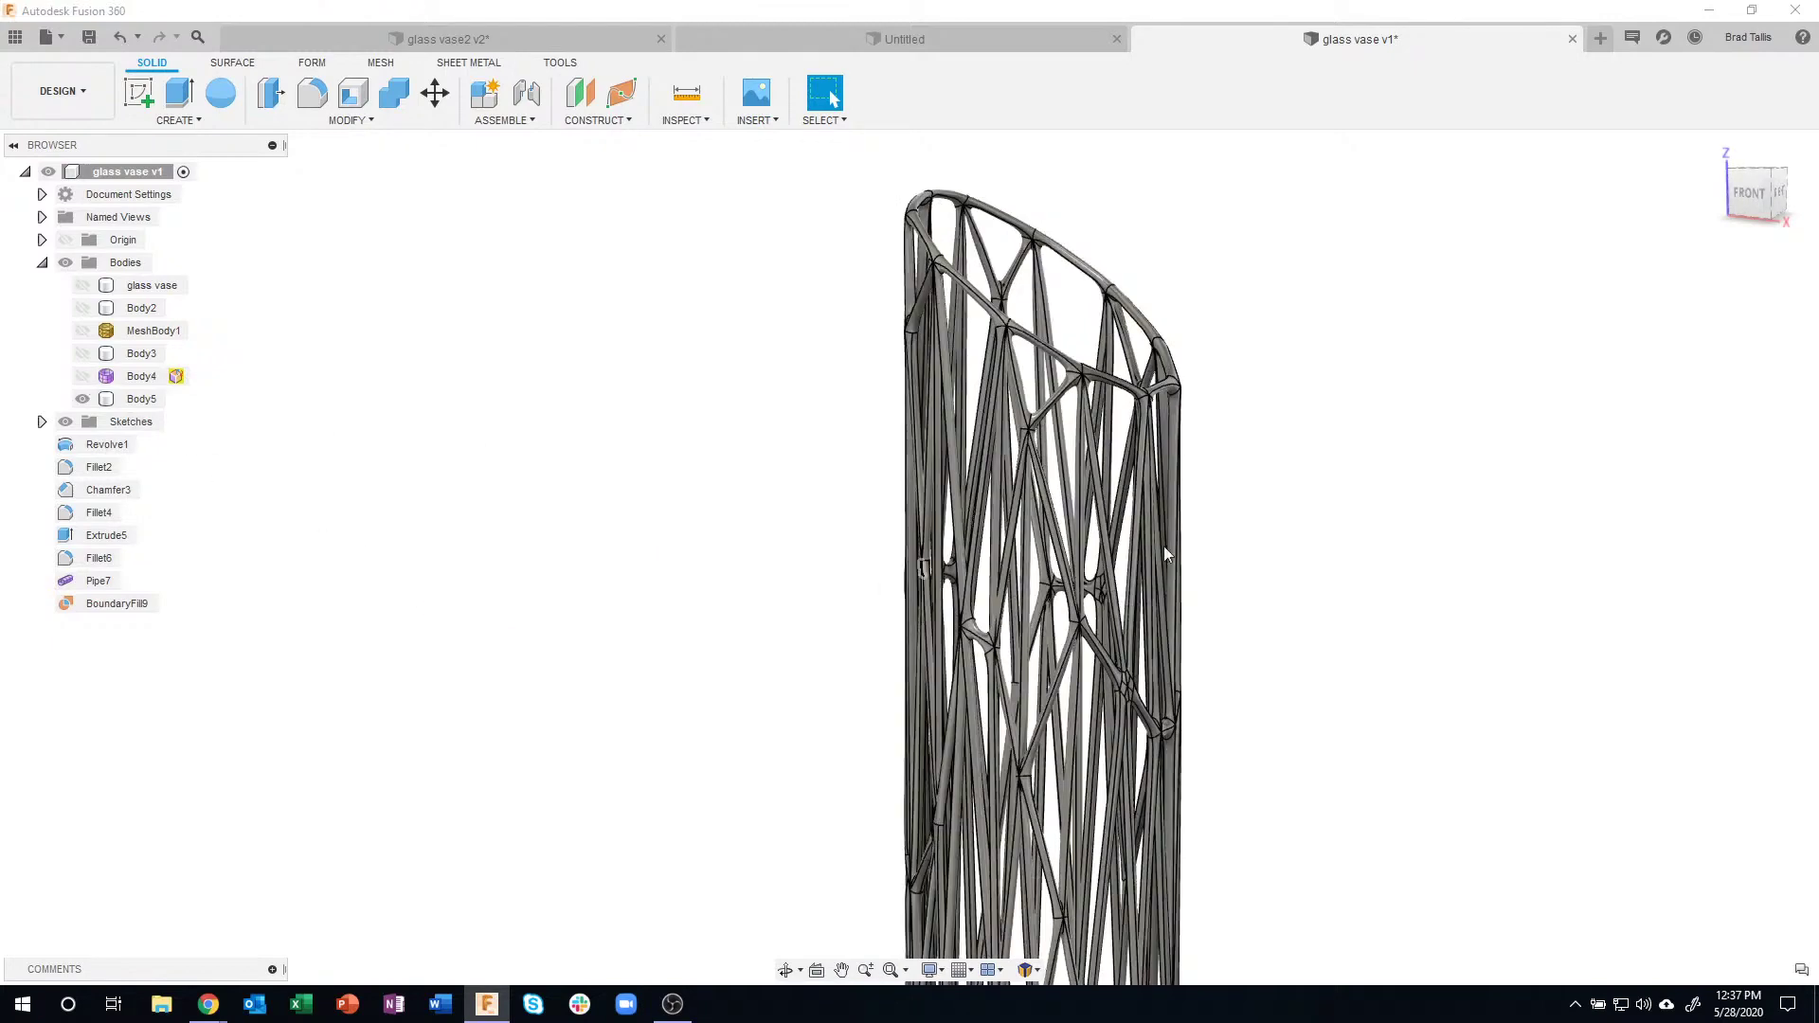
middle_click_drag(1255, 512, 1311, 446, "shift")
scroll(1311, 446, "up", 5)
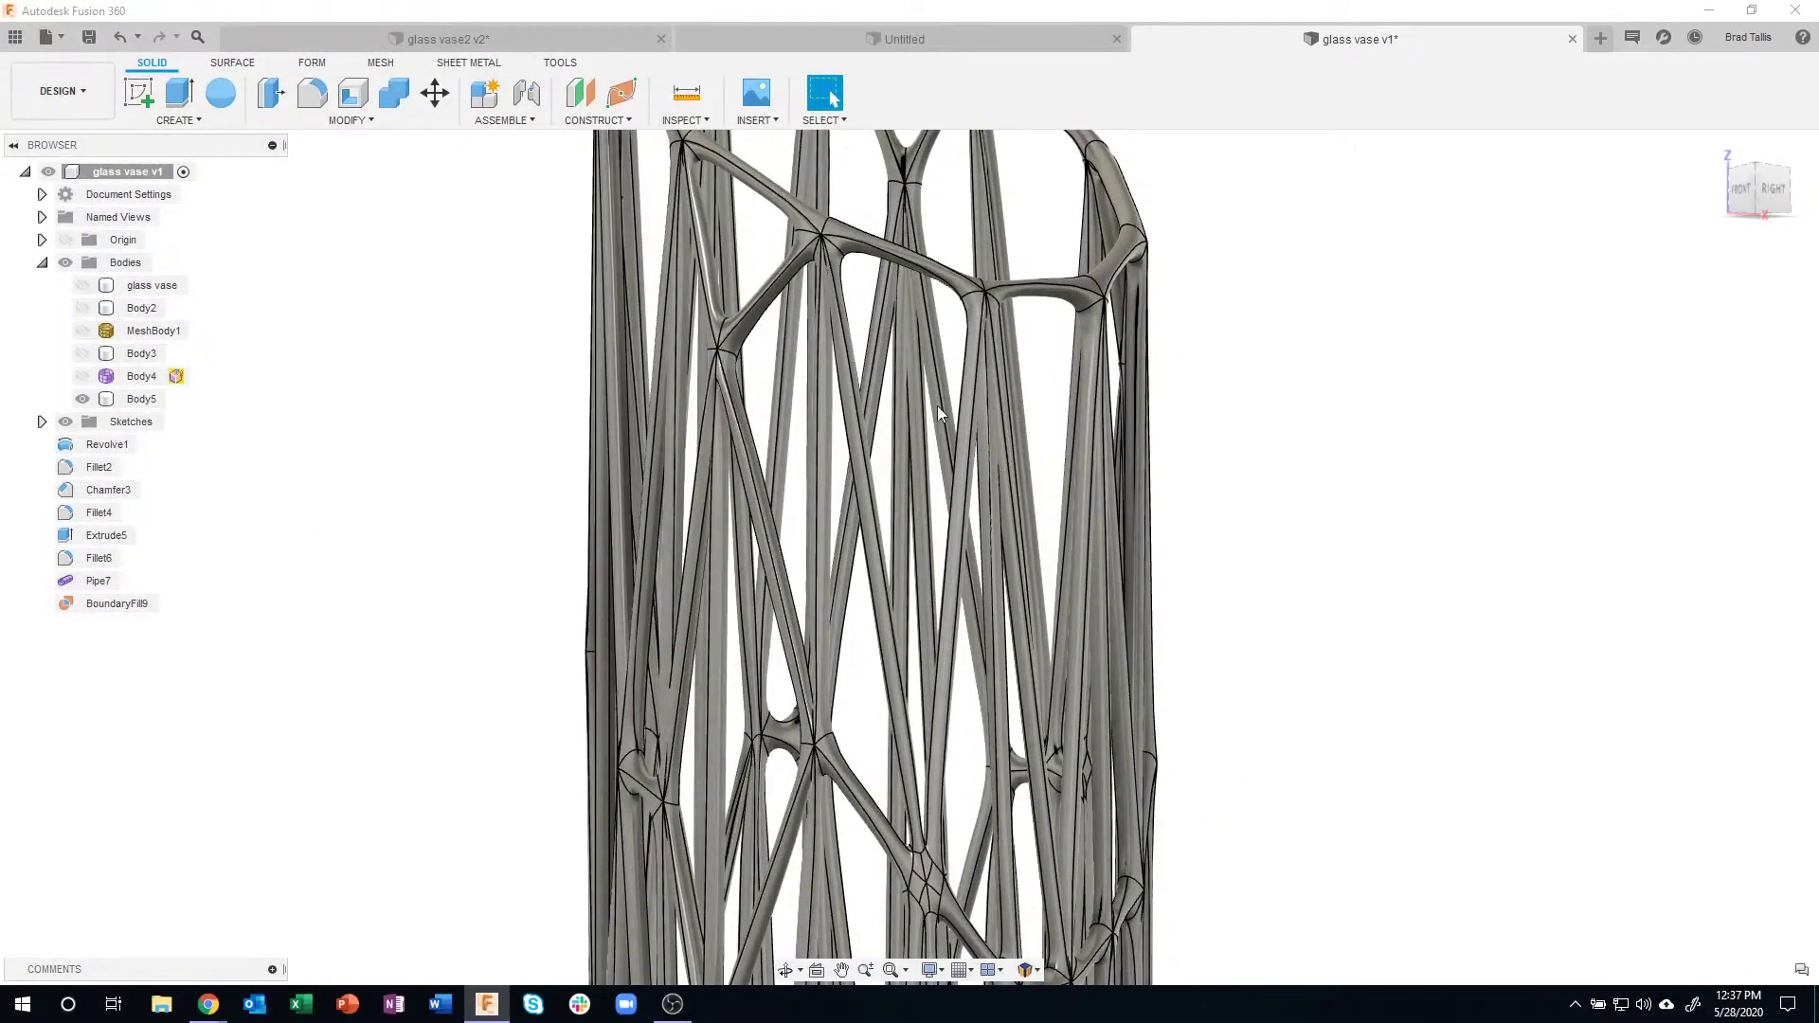
middle_click_drag(941, 559, 1173, 633, "shift")
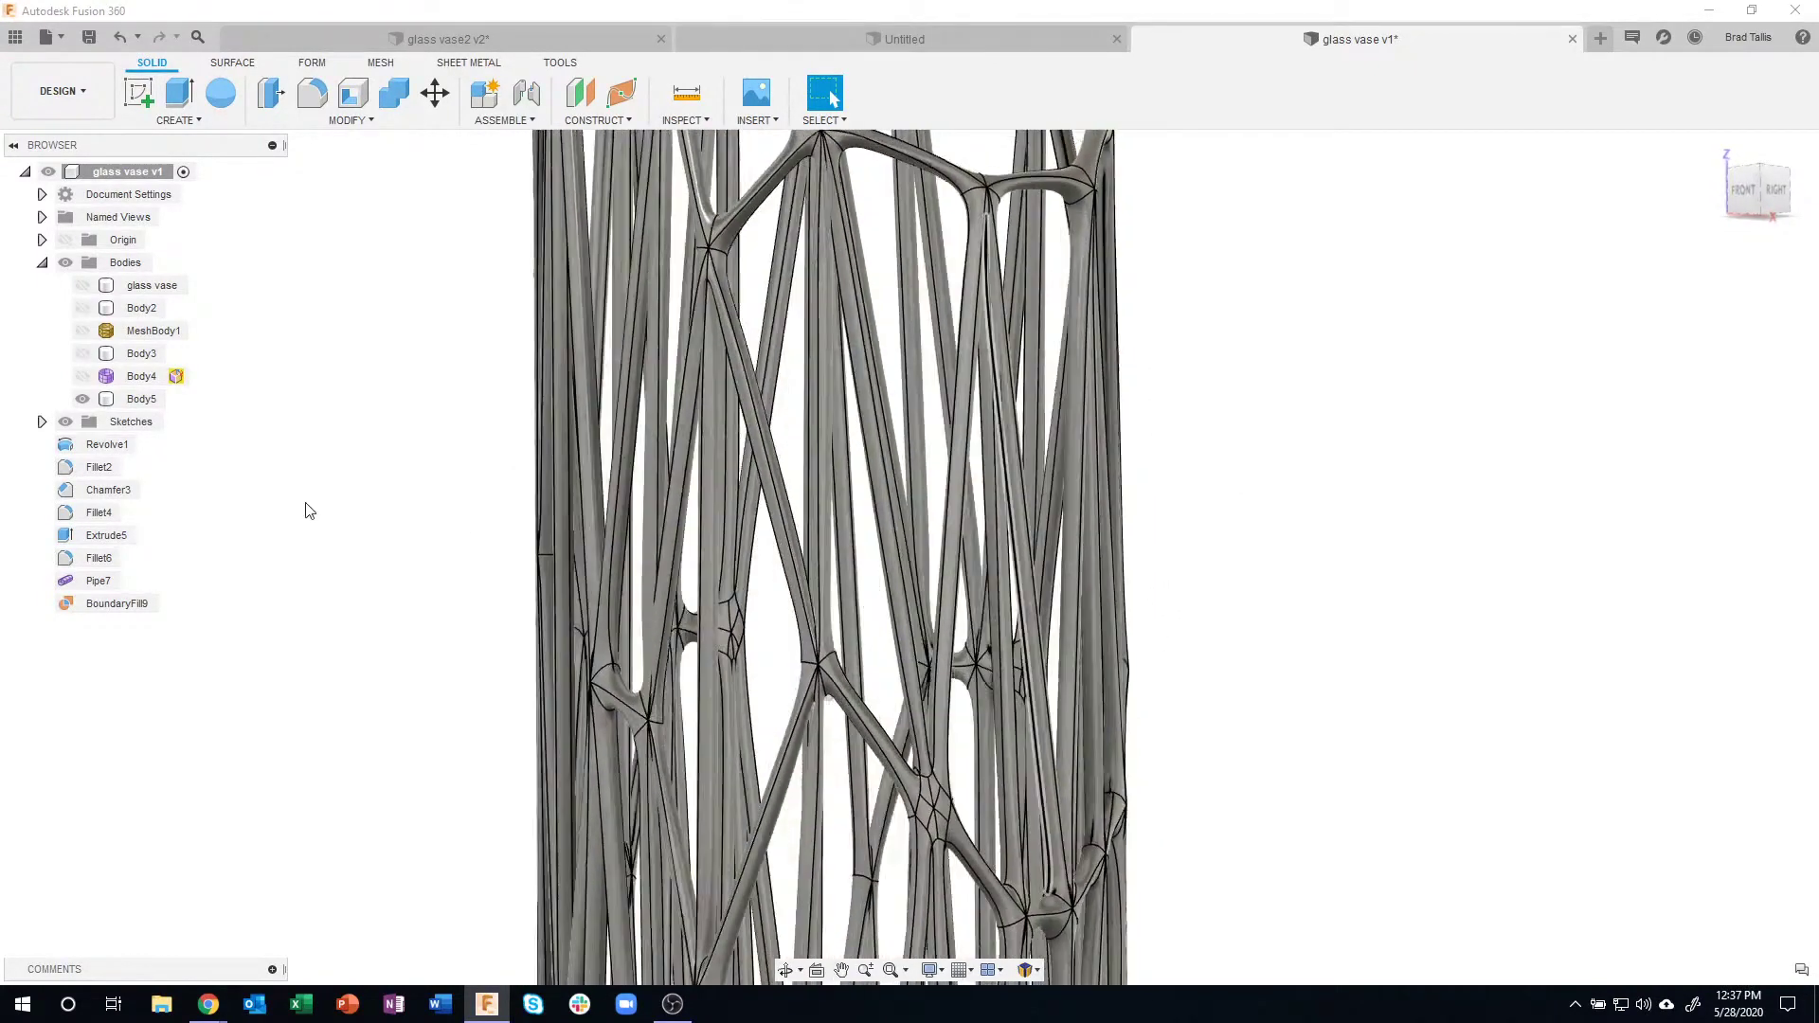
left_click(135, 399)
scroll(385, 609, "down", 5)
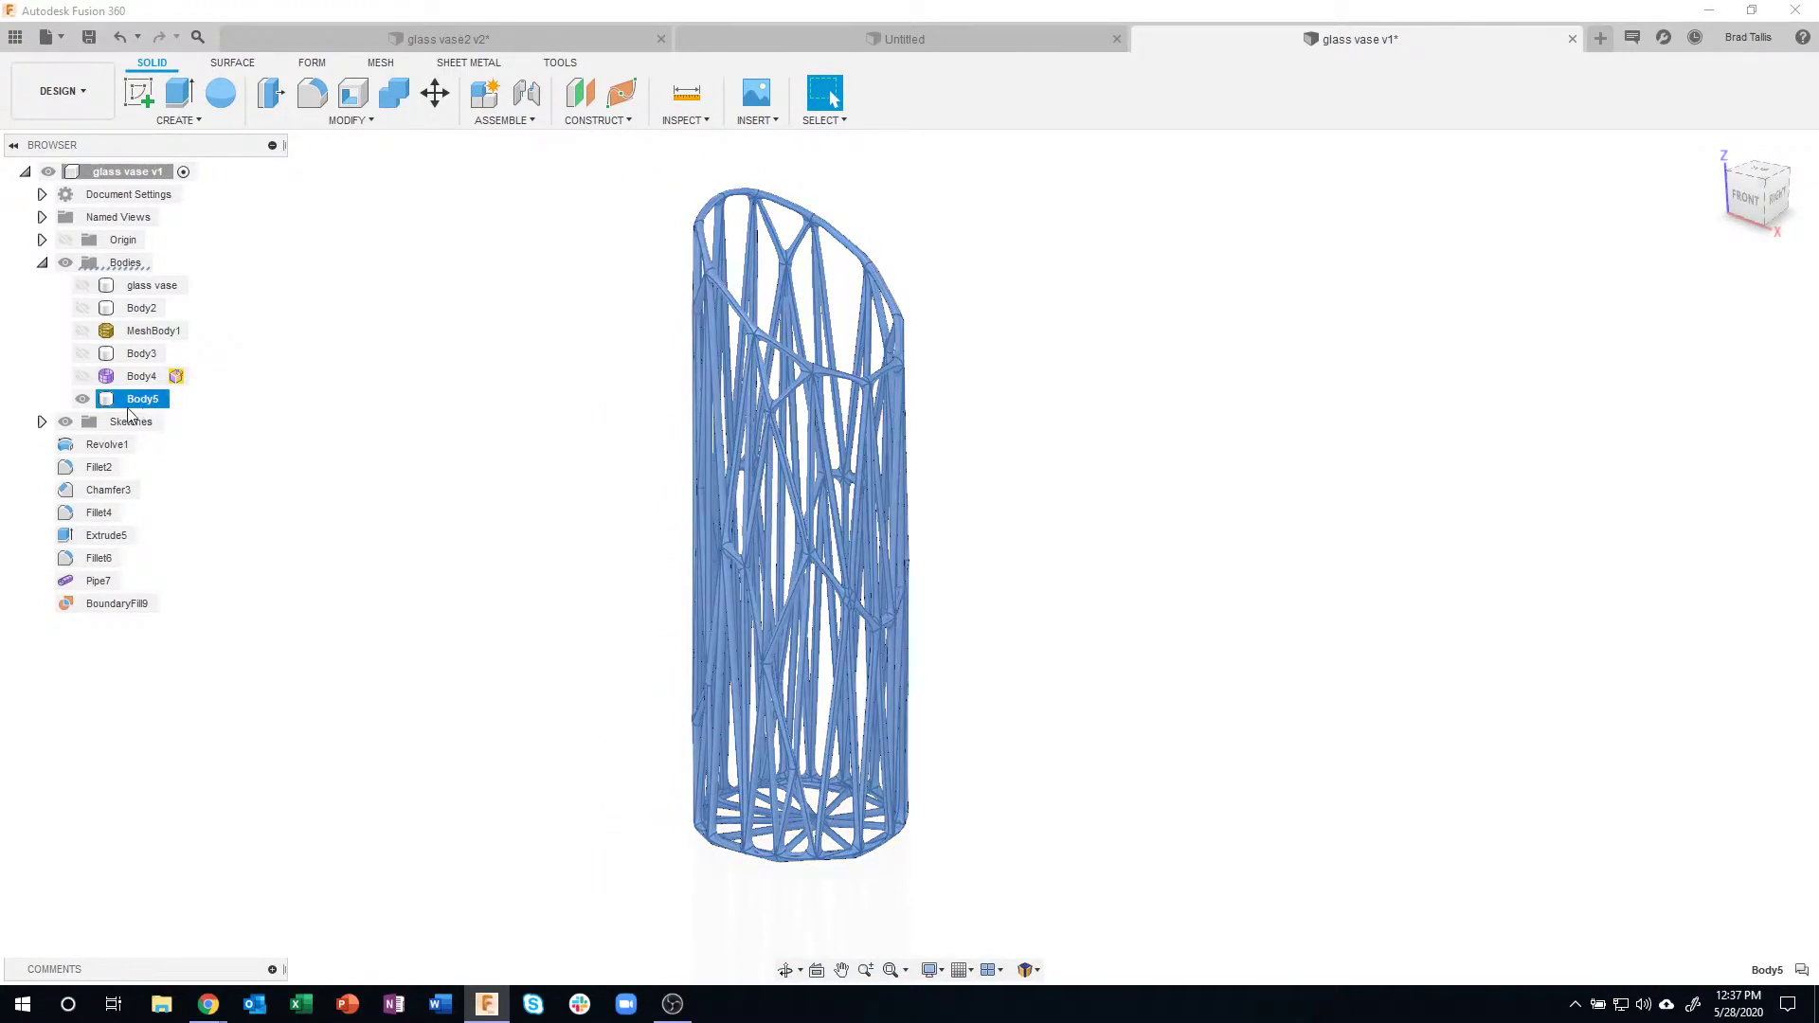
left_click(396, 482)
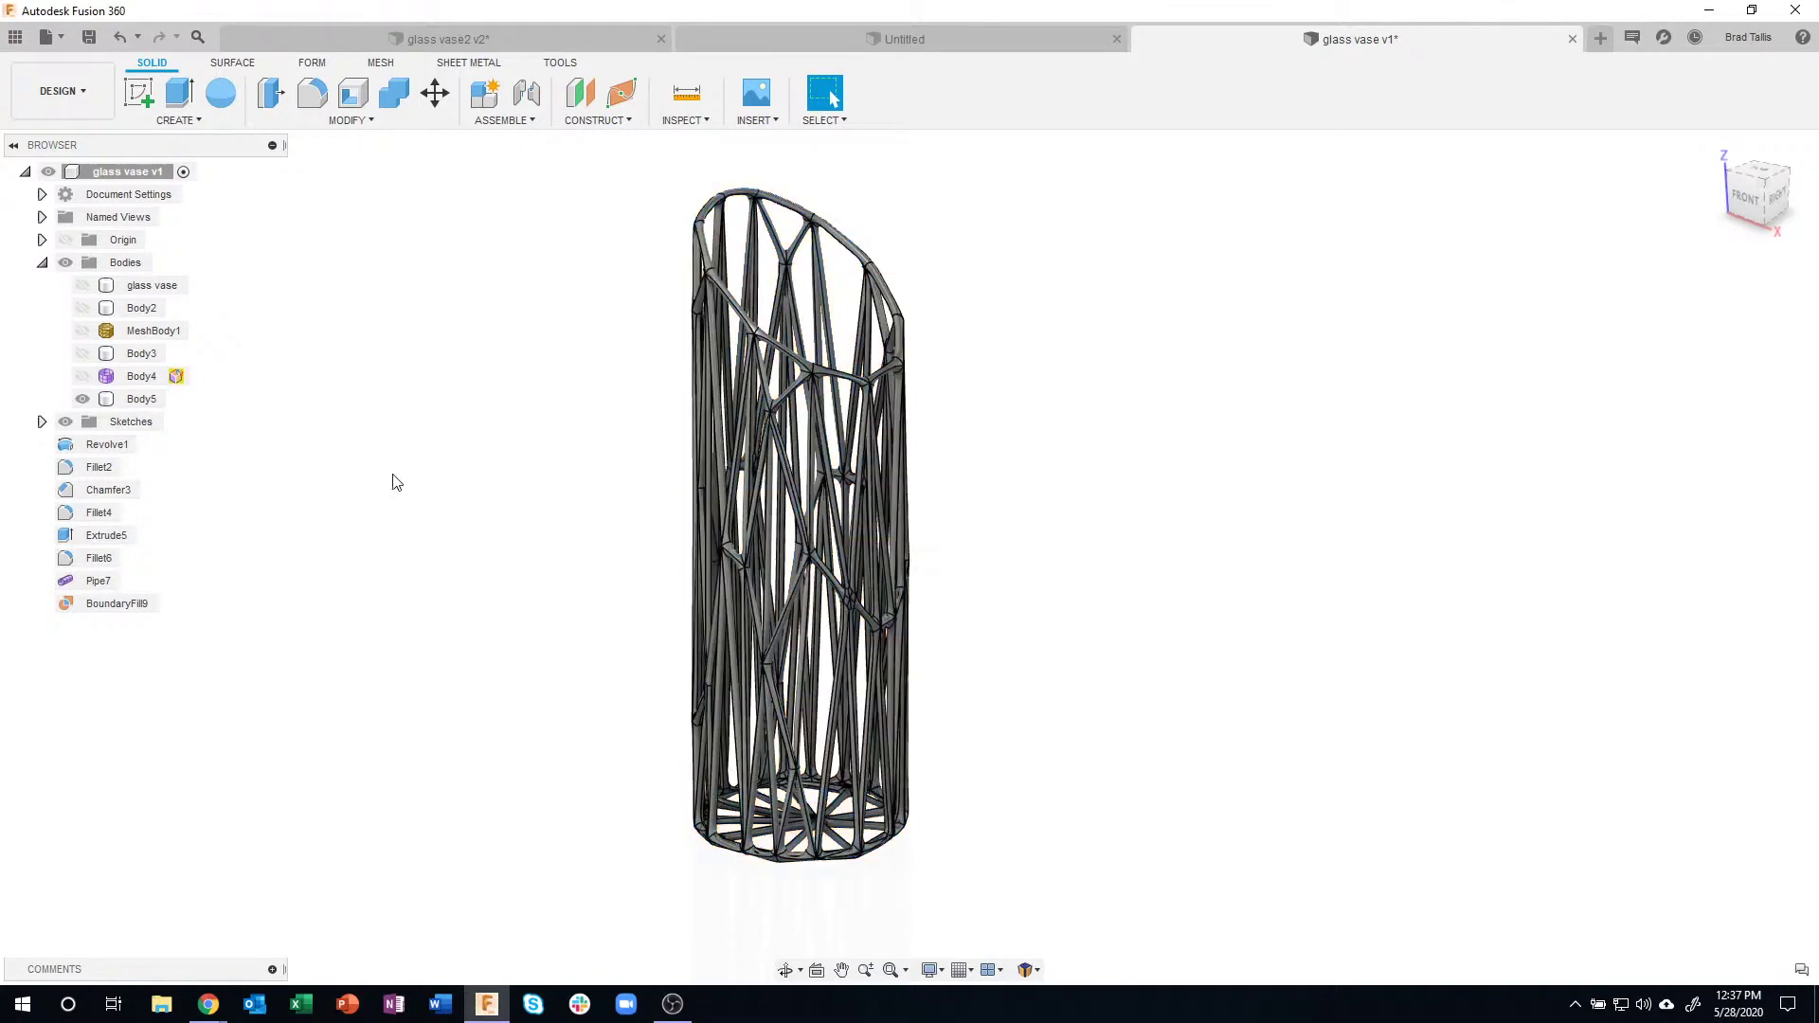
- Show the glass vase and start a section analysis from its top rim face, lowered to about -3.259 in
left_click(685, 119)
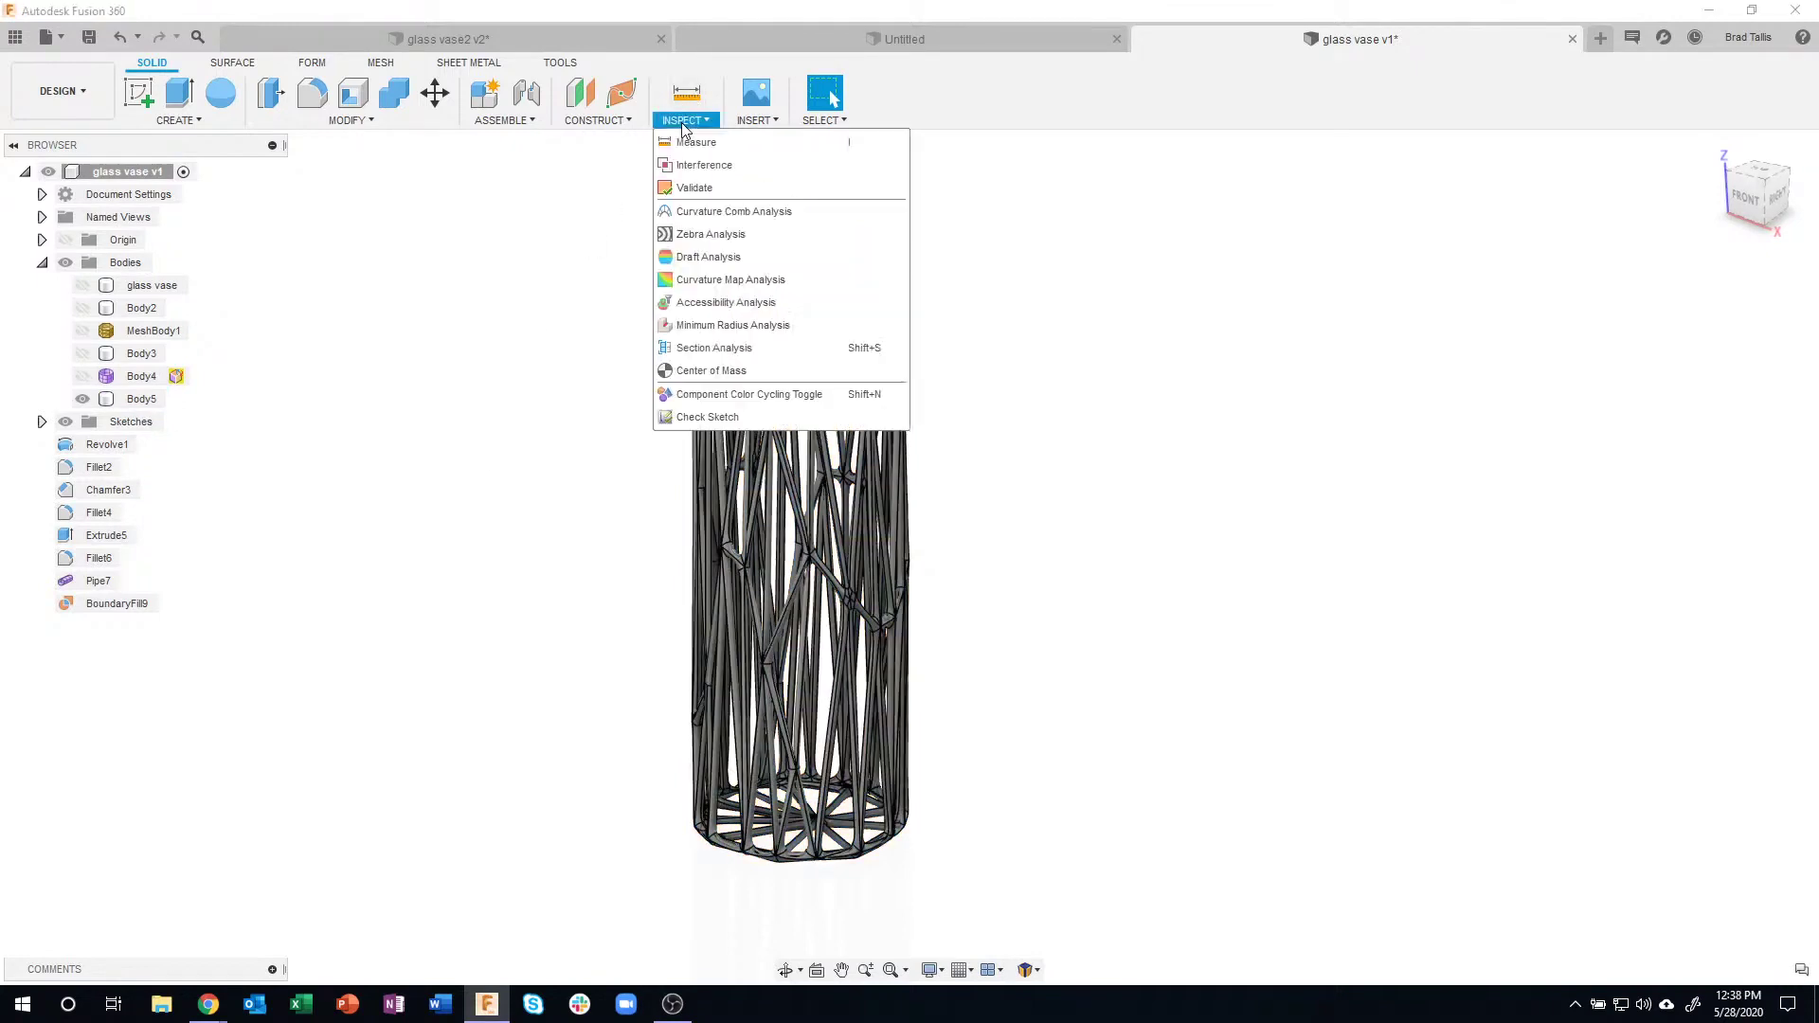
left_click(696, 349)
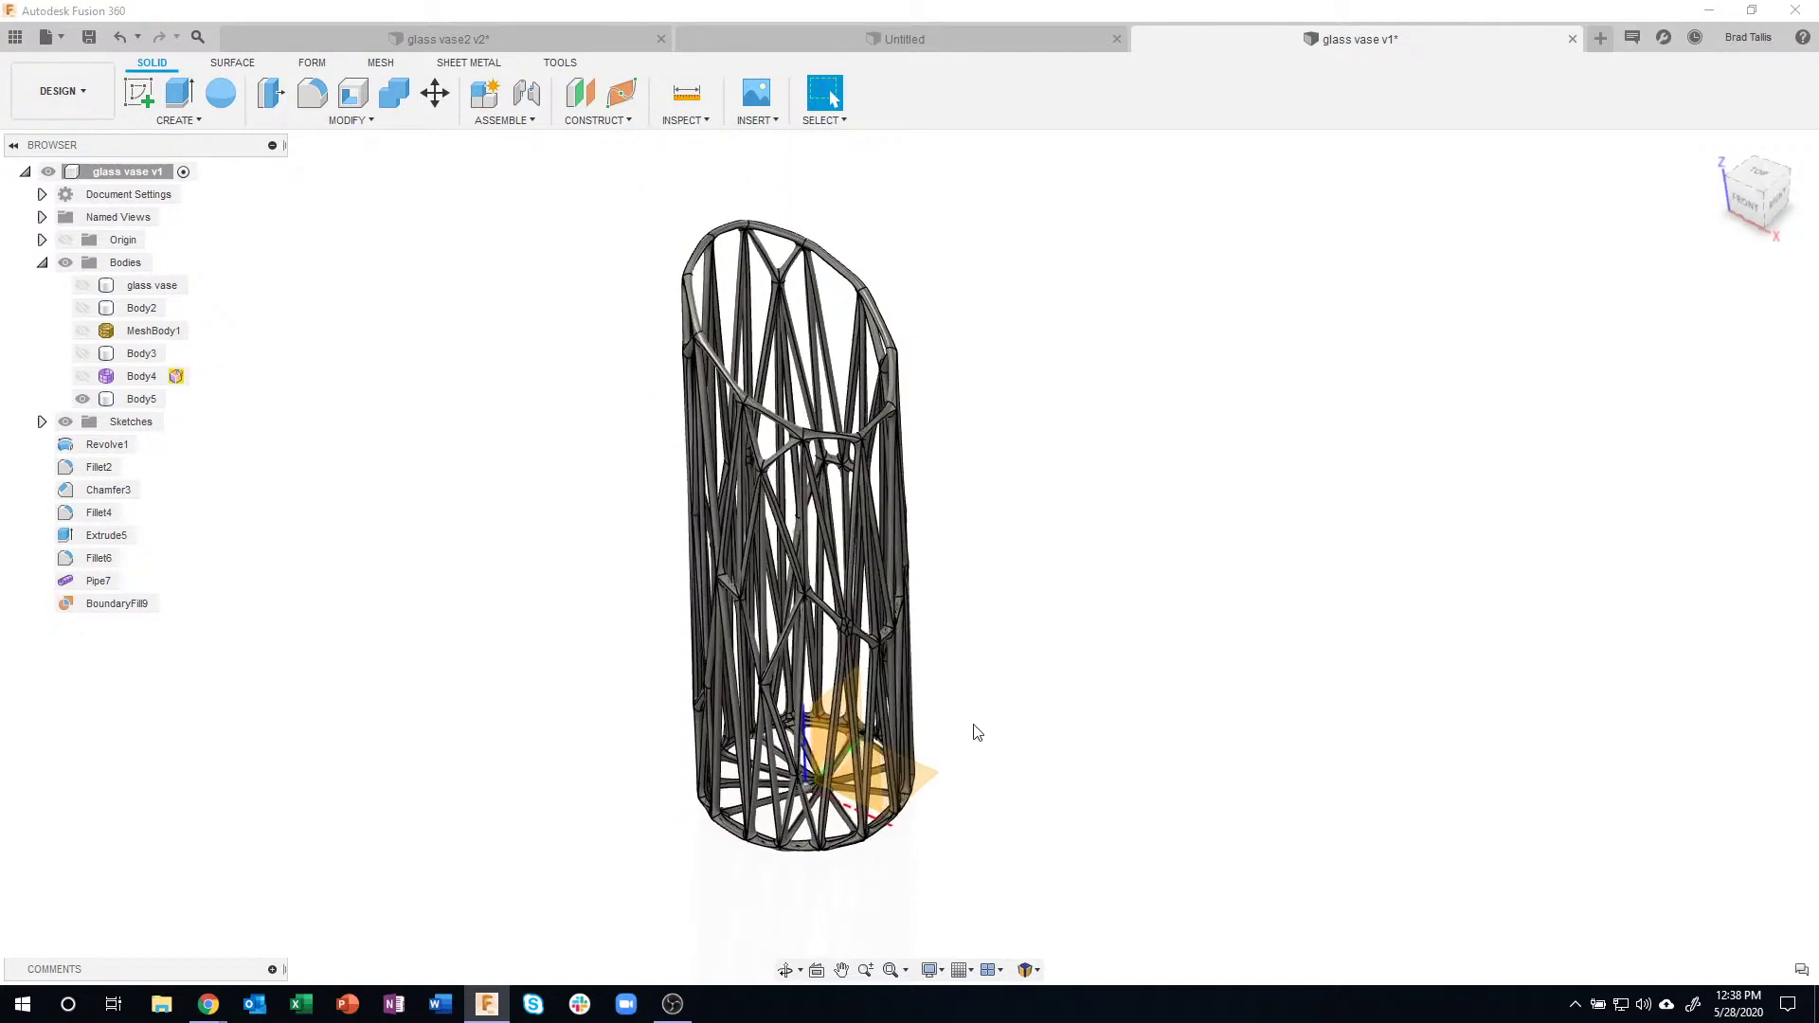
left_click(82, 284)
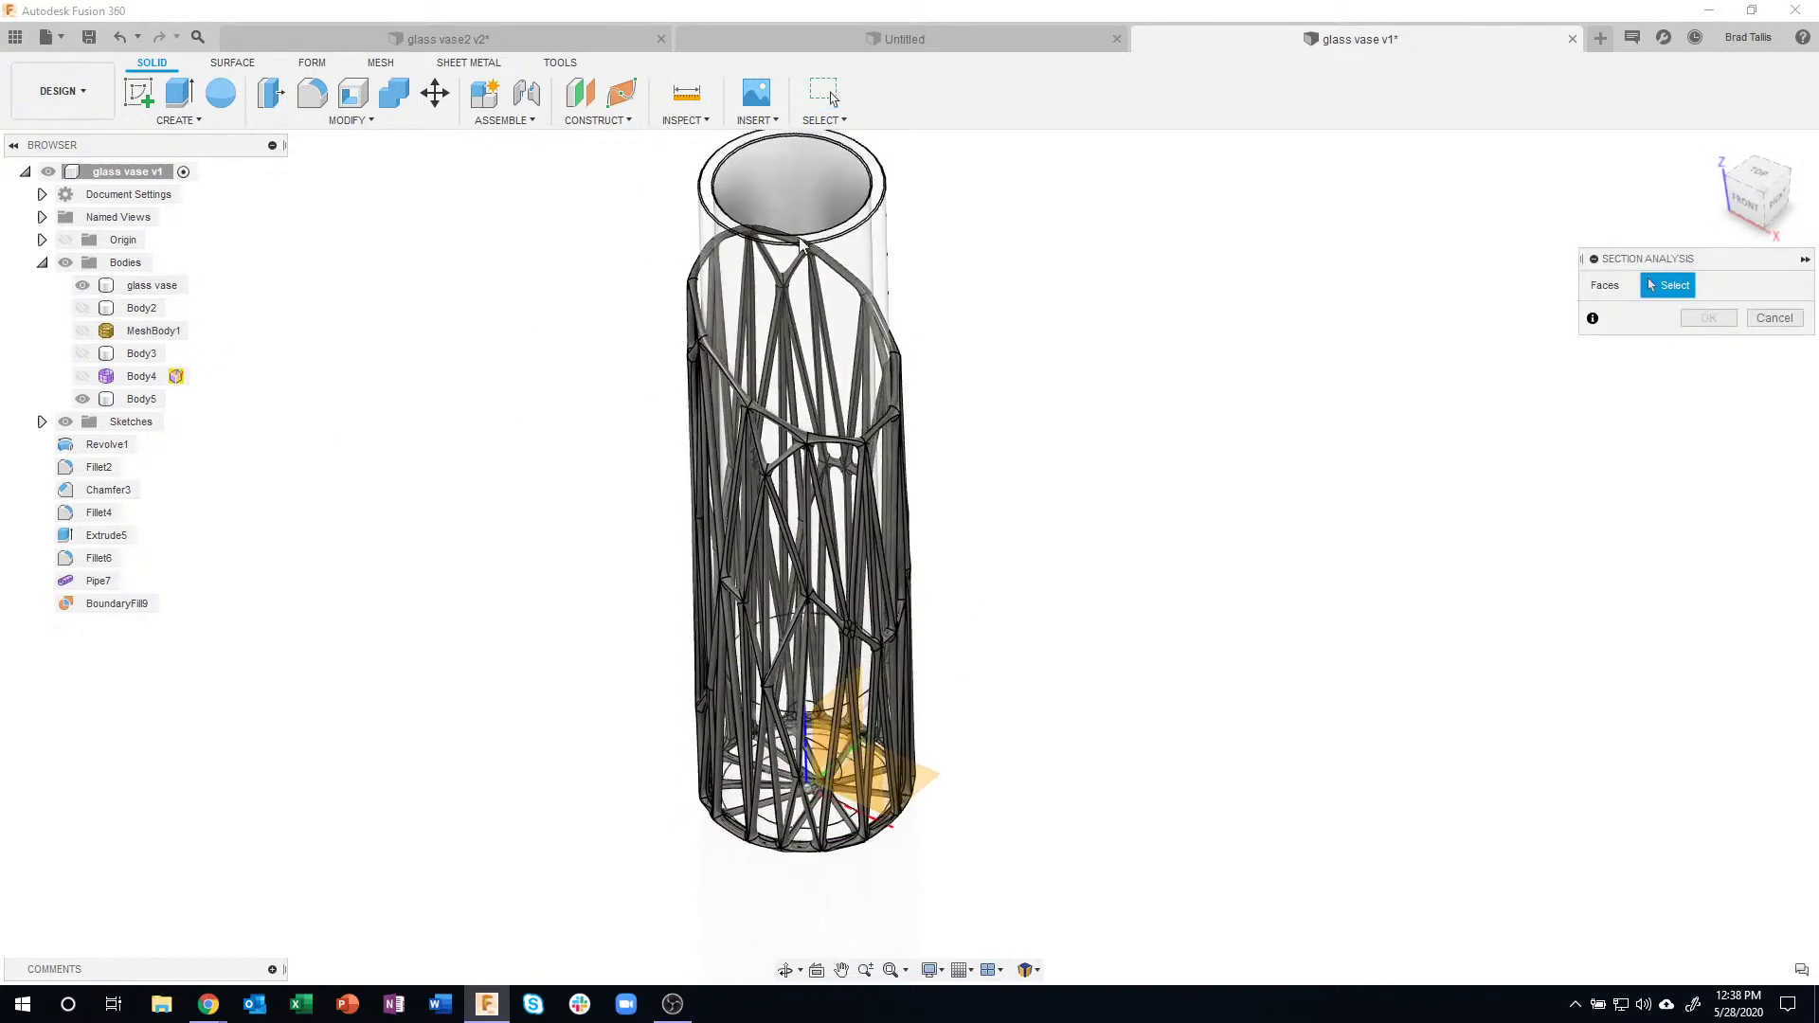
left_click(706, 184)
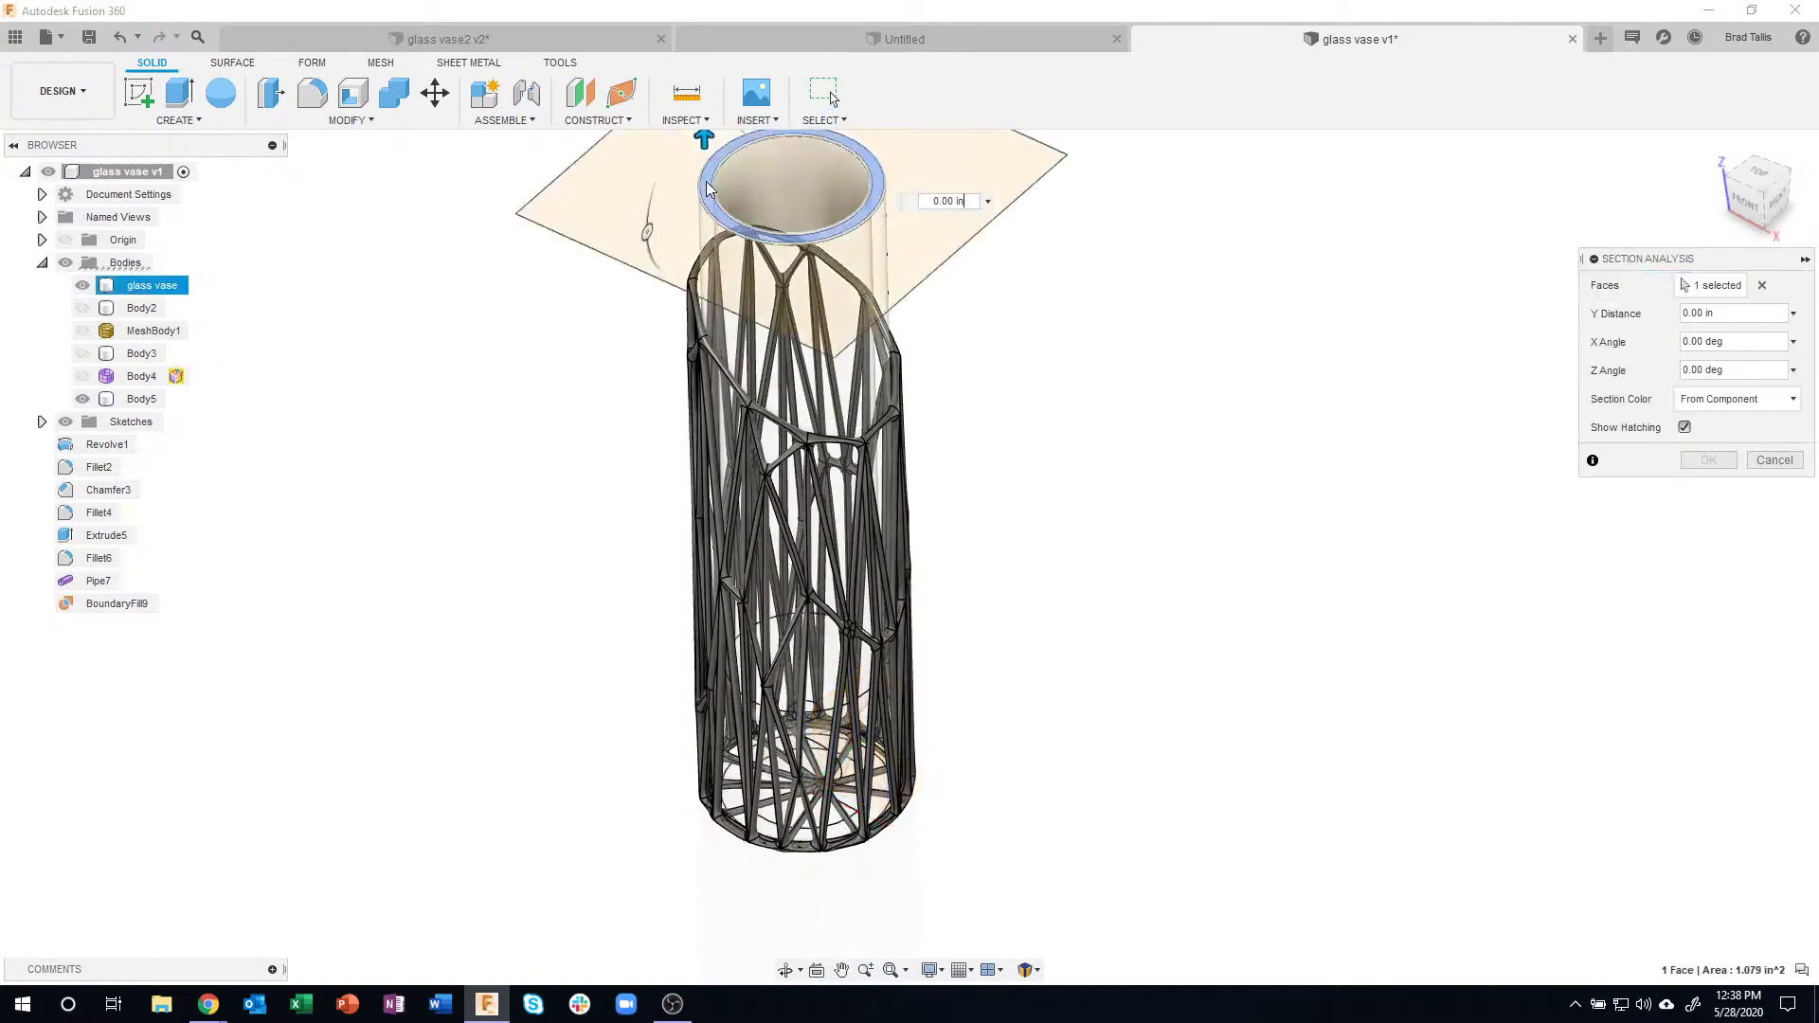
left_click_drag(709, 139, 719, 353)
- Examine the sectioned pipes around the vase wall, lower the section to about -3.406 in, and cancel the analysis
scroll(822, 384, "up", 3)
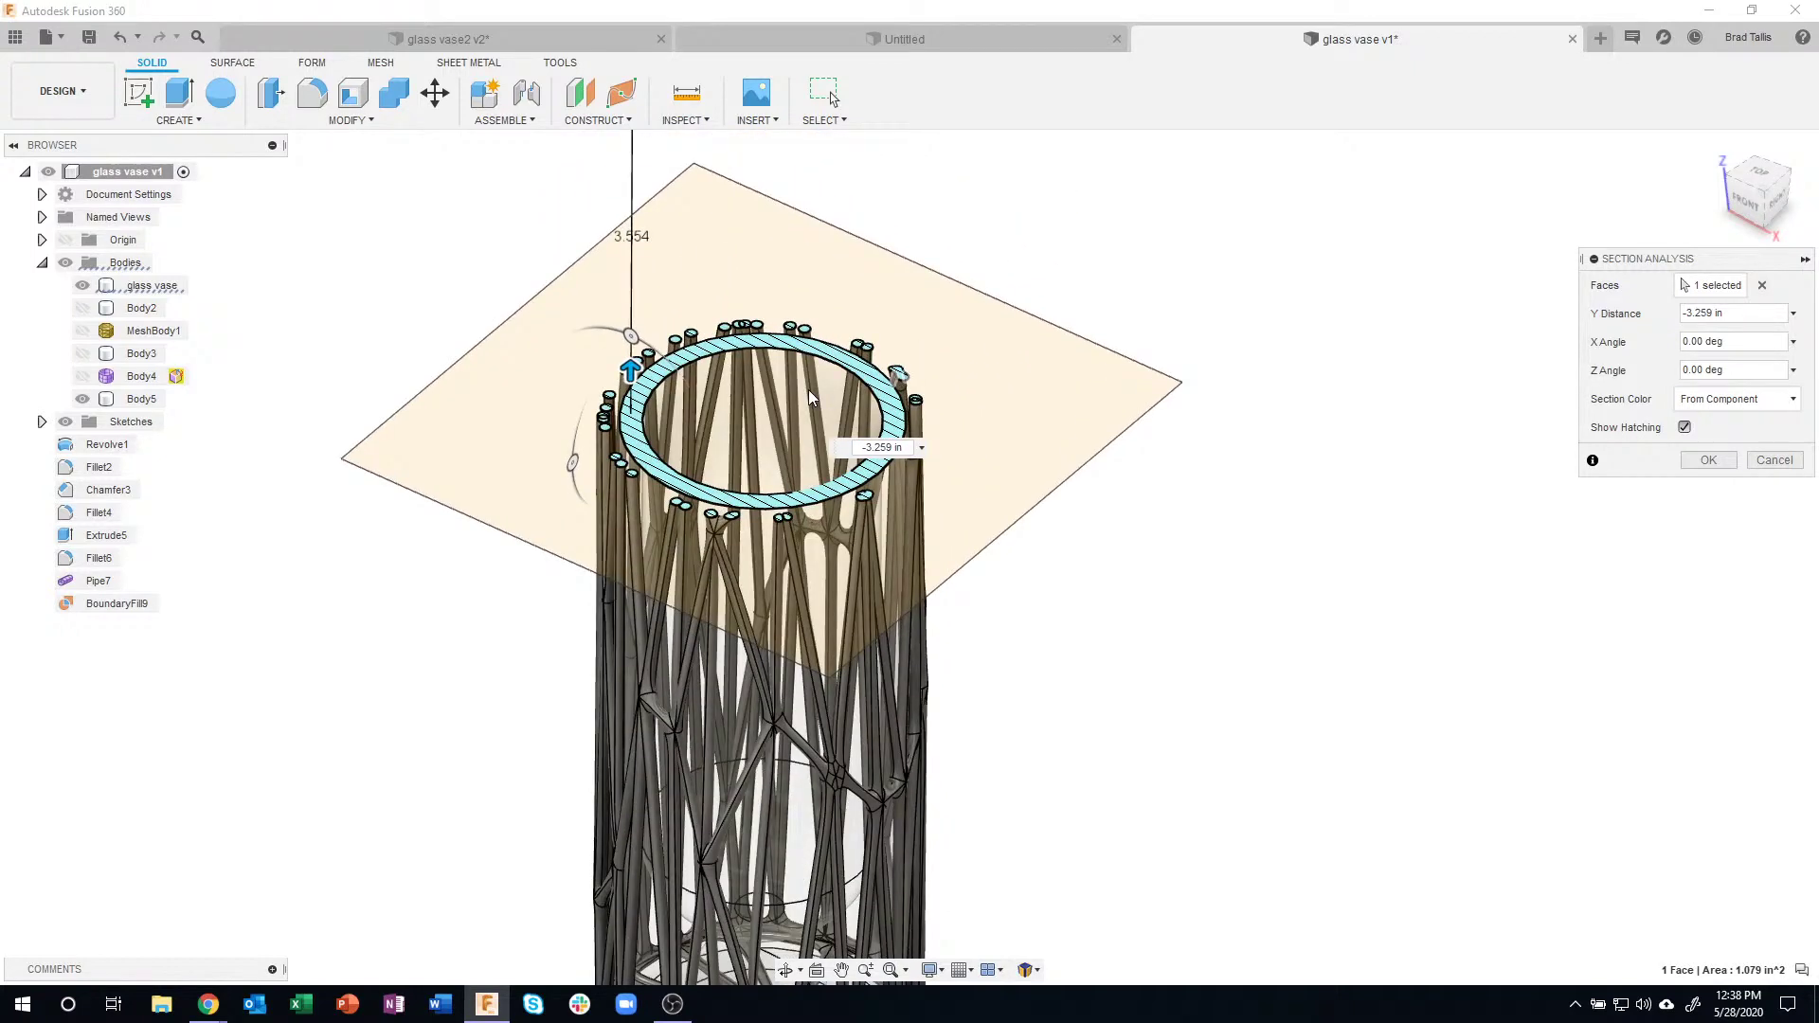
scroll(815, 389, "up", 2)
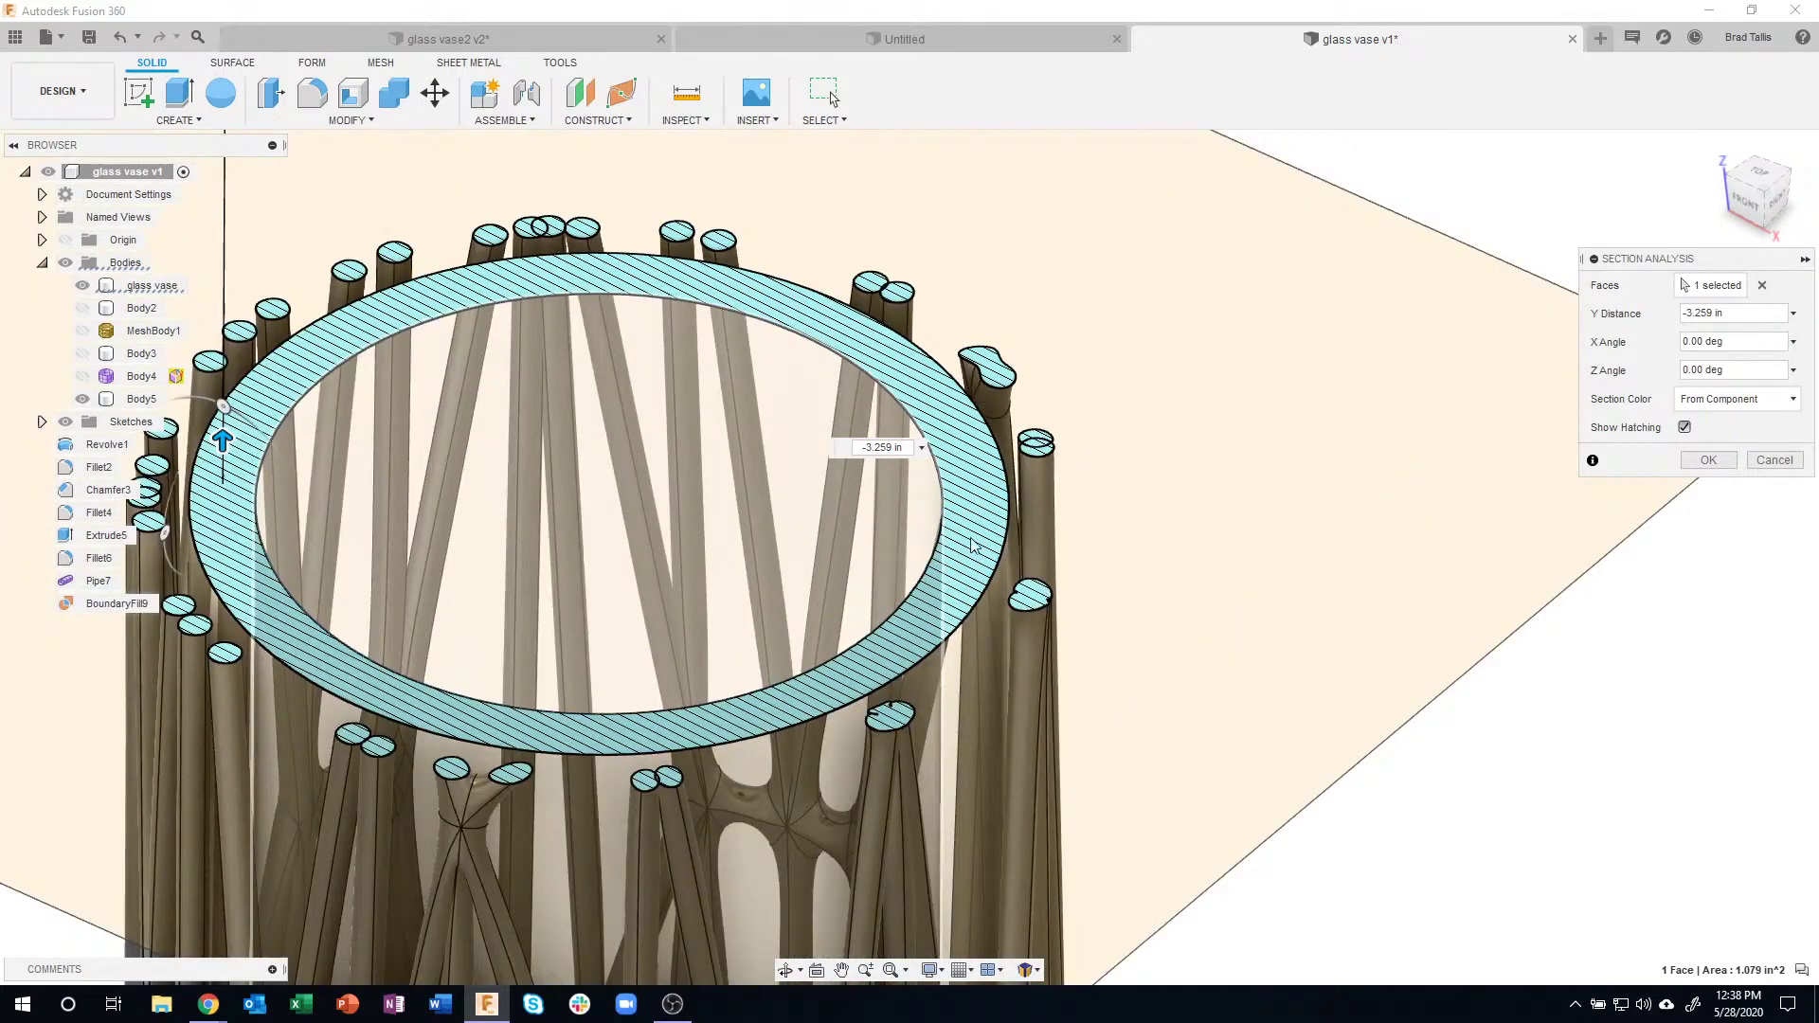
scroll(622, 487, "up", 2)
scroll(601, 496, "down", 1)
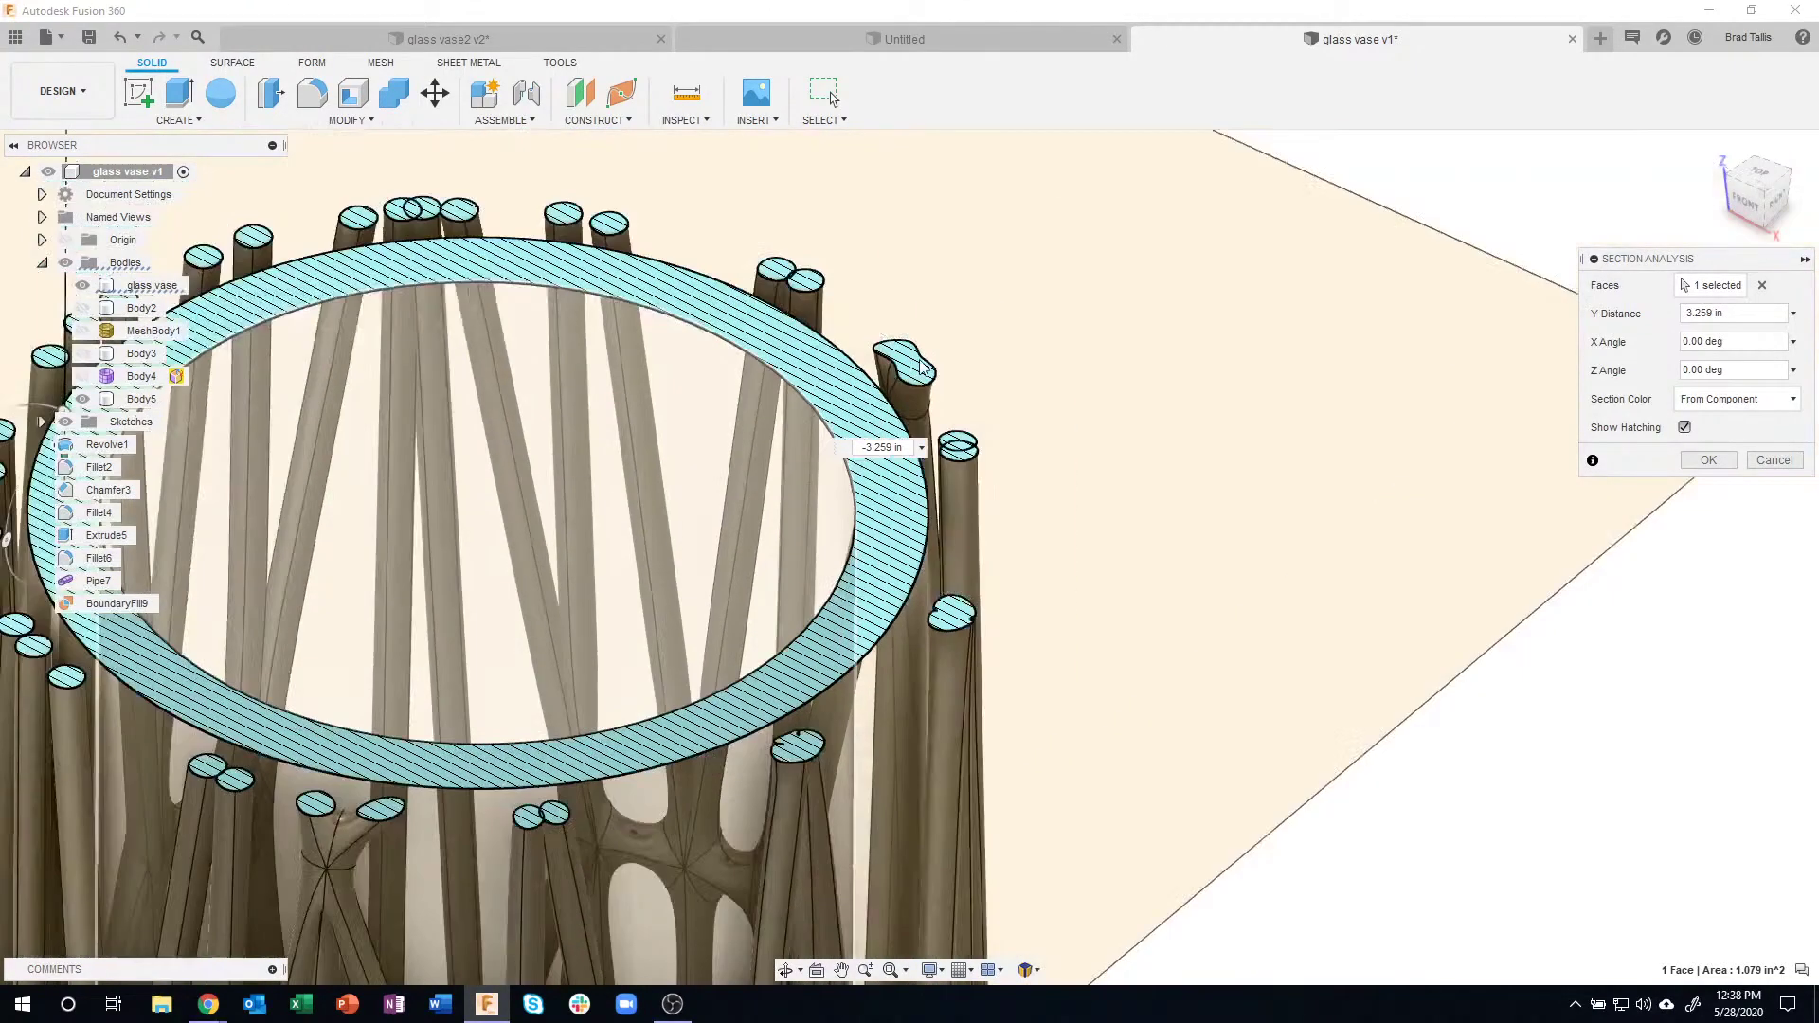
middle_click_drag(957, 420, 431, 440)
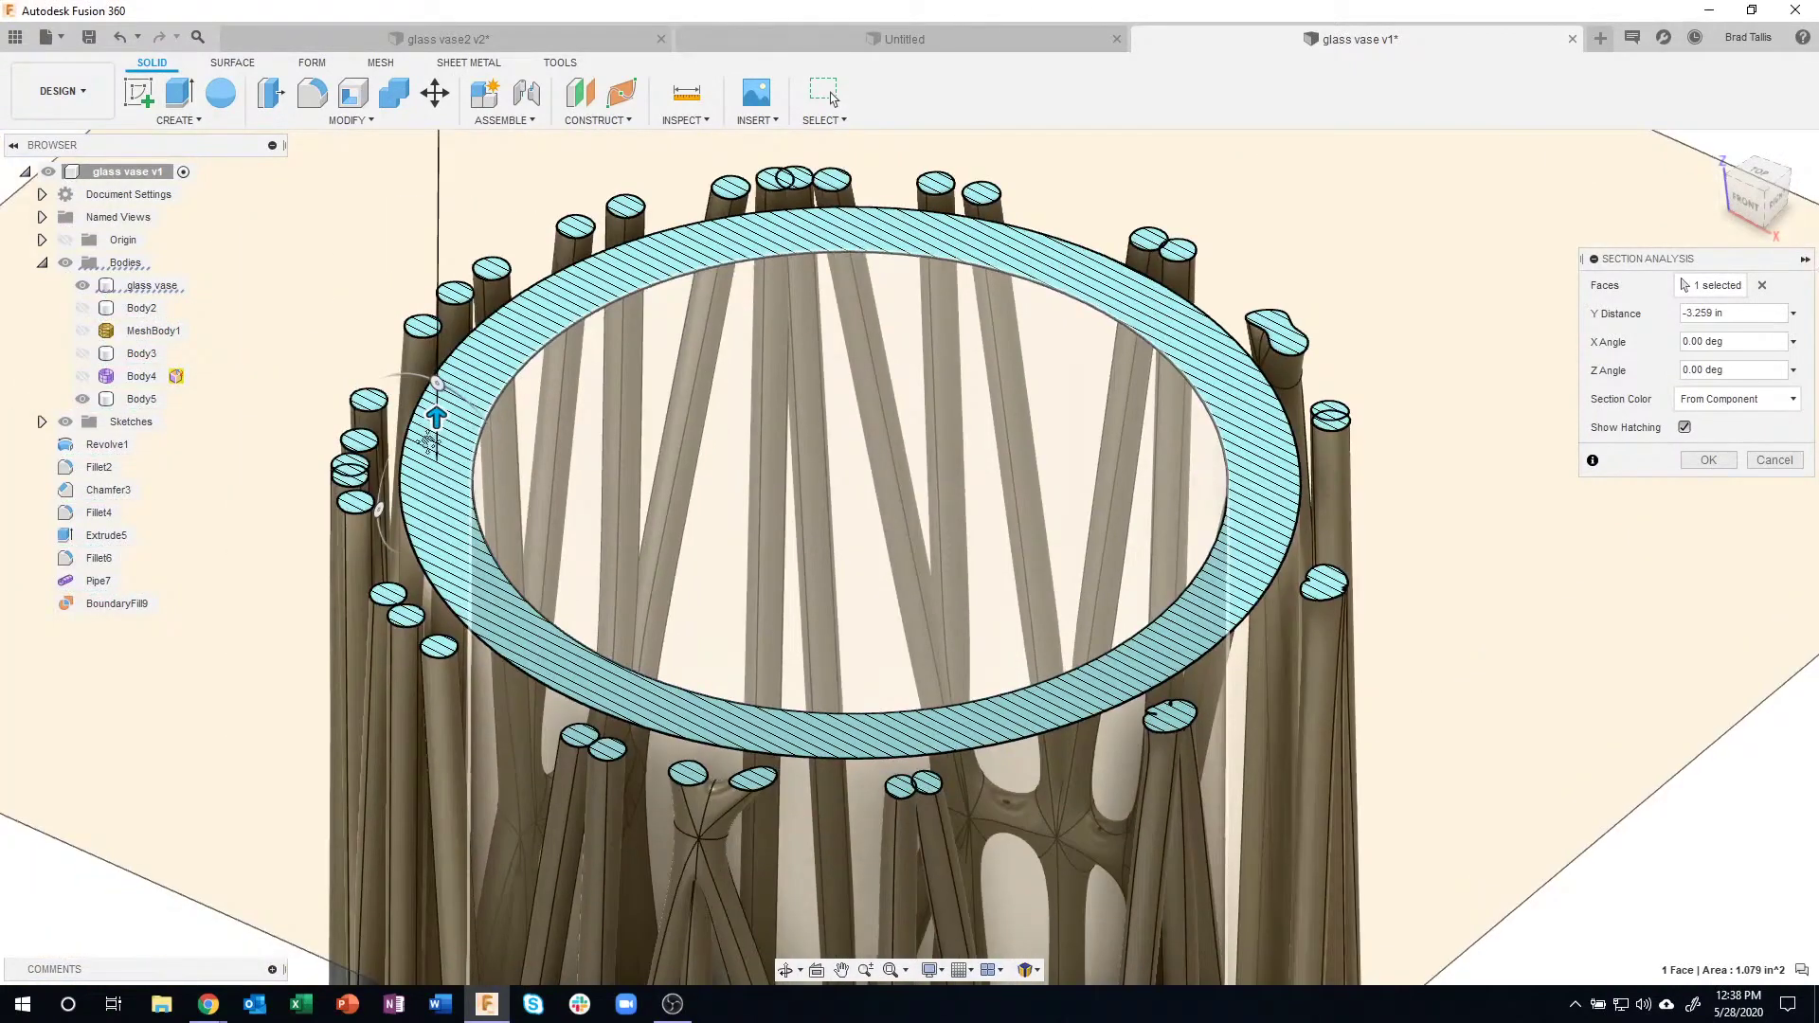
left_click_drag(437, 417, 445, 380)
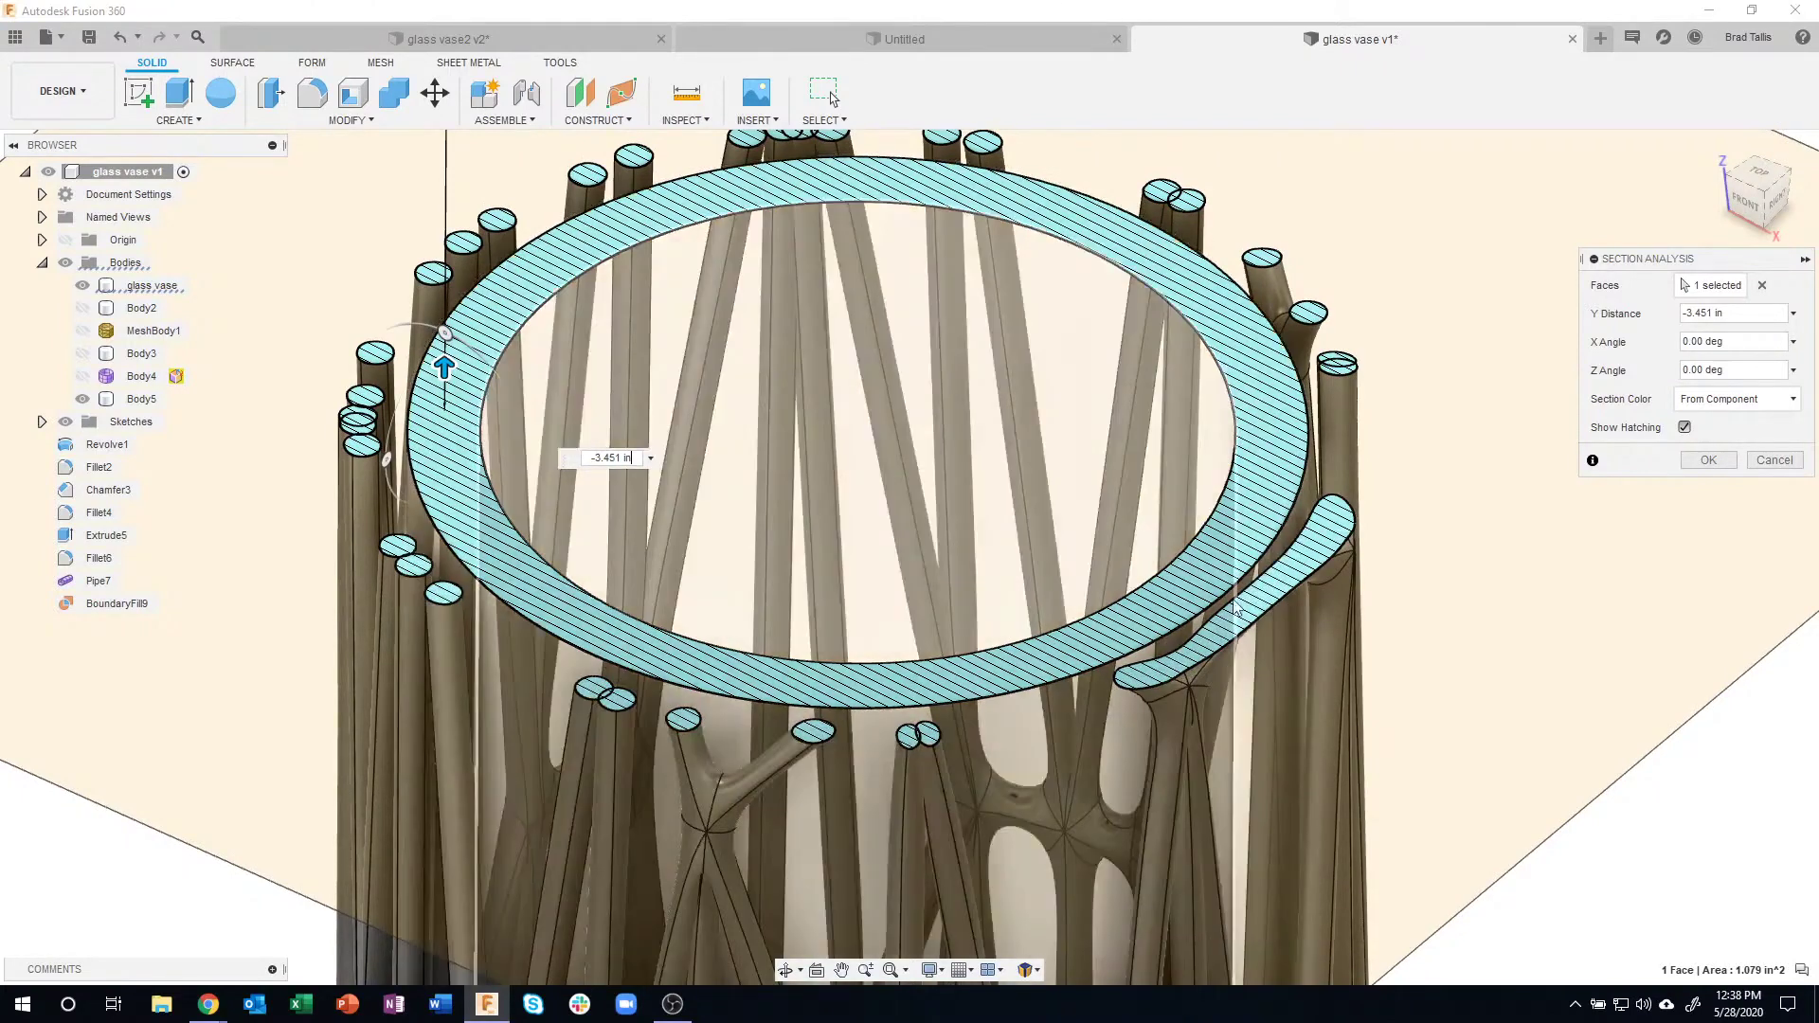
middle_click_drag(1237, 609, 1315, 566, "shift")
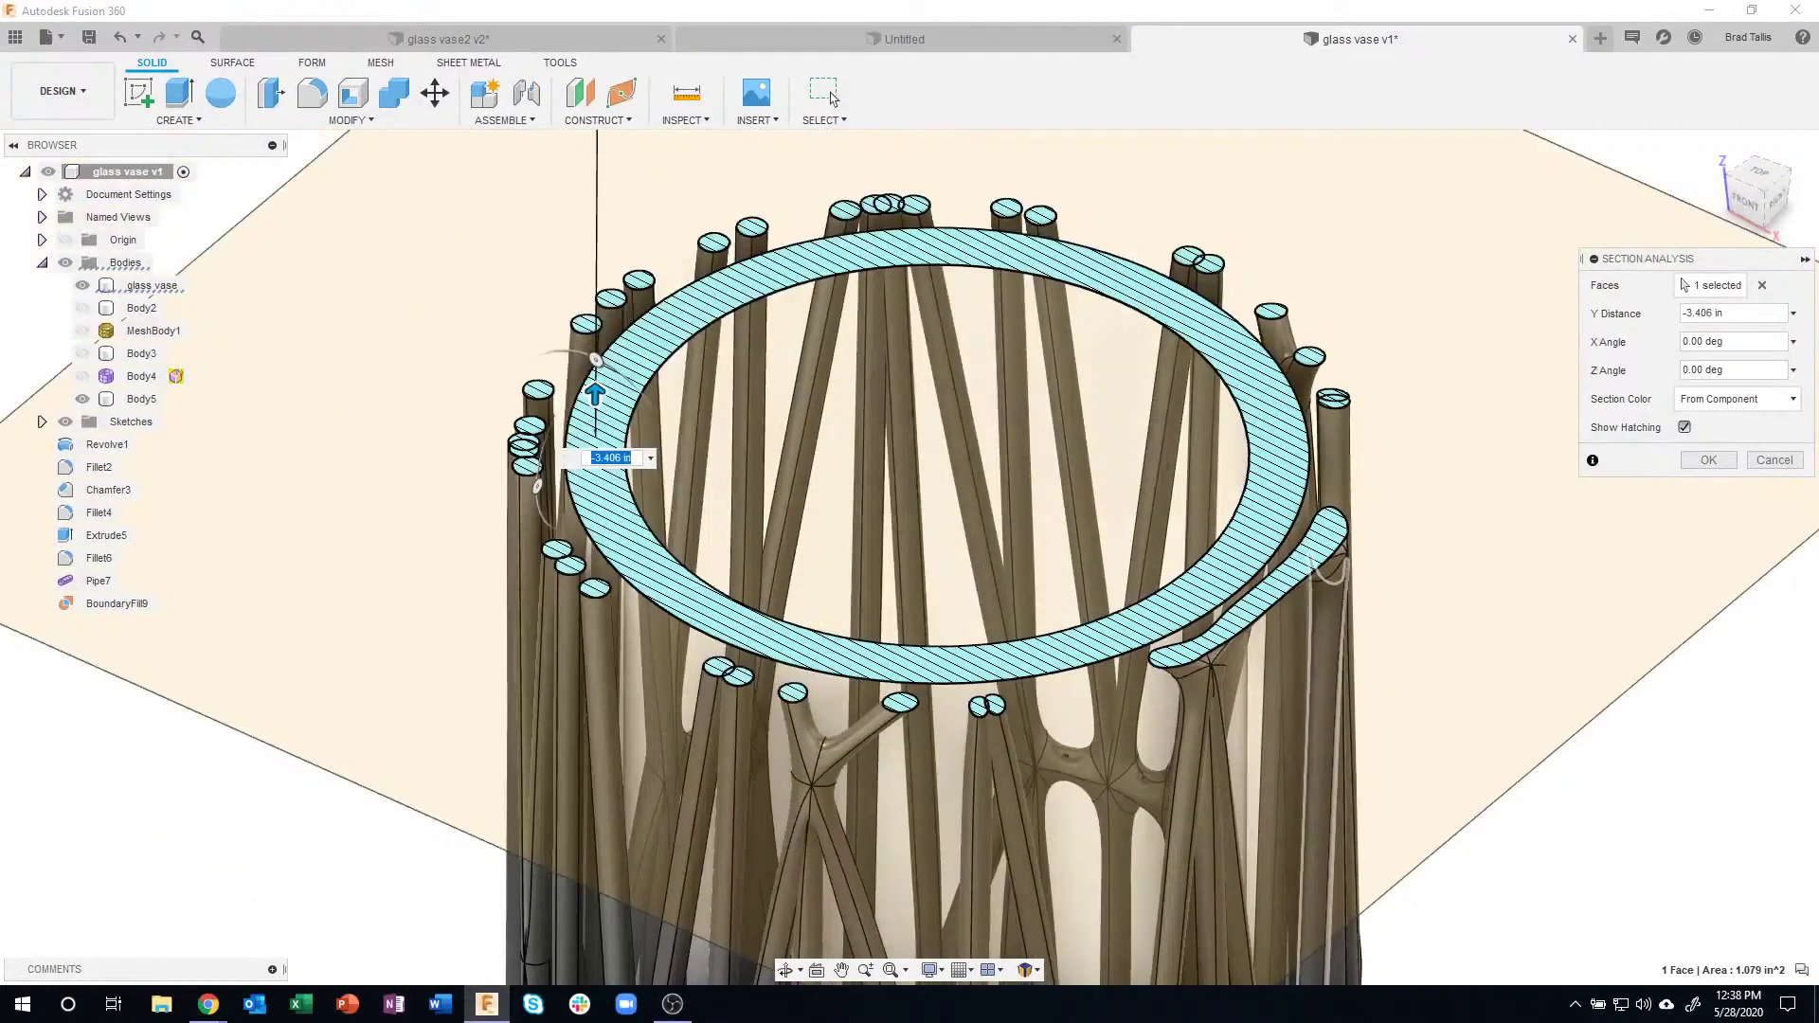
left_click(1773, 461)
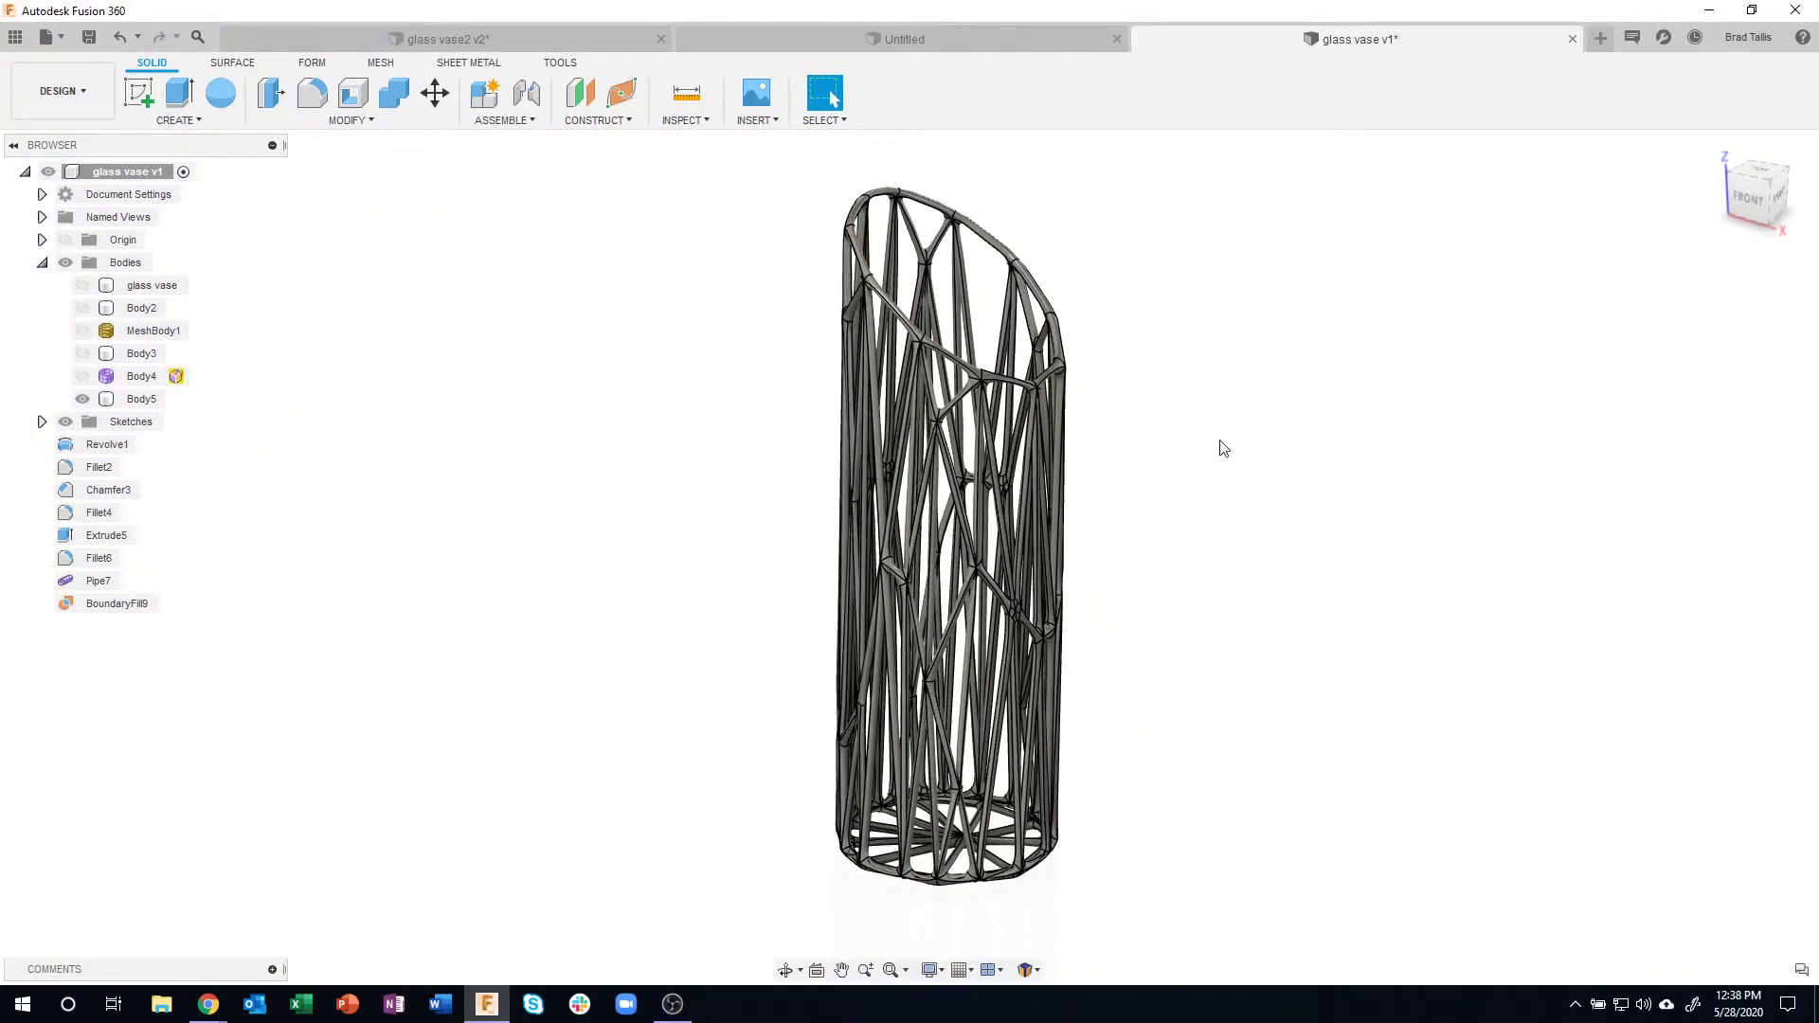
- Apply the Gold - Polished appearance from the metal library to the solid lattice body
key("a")
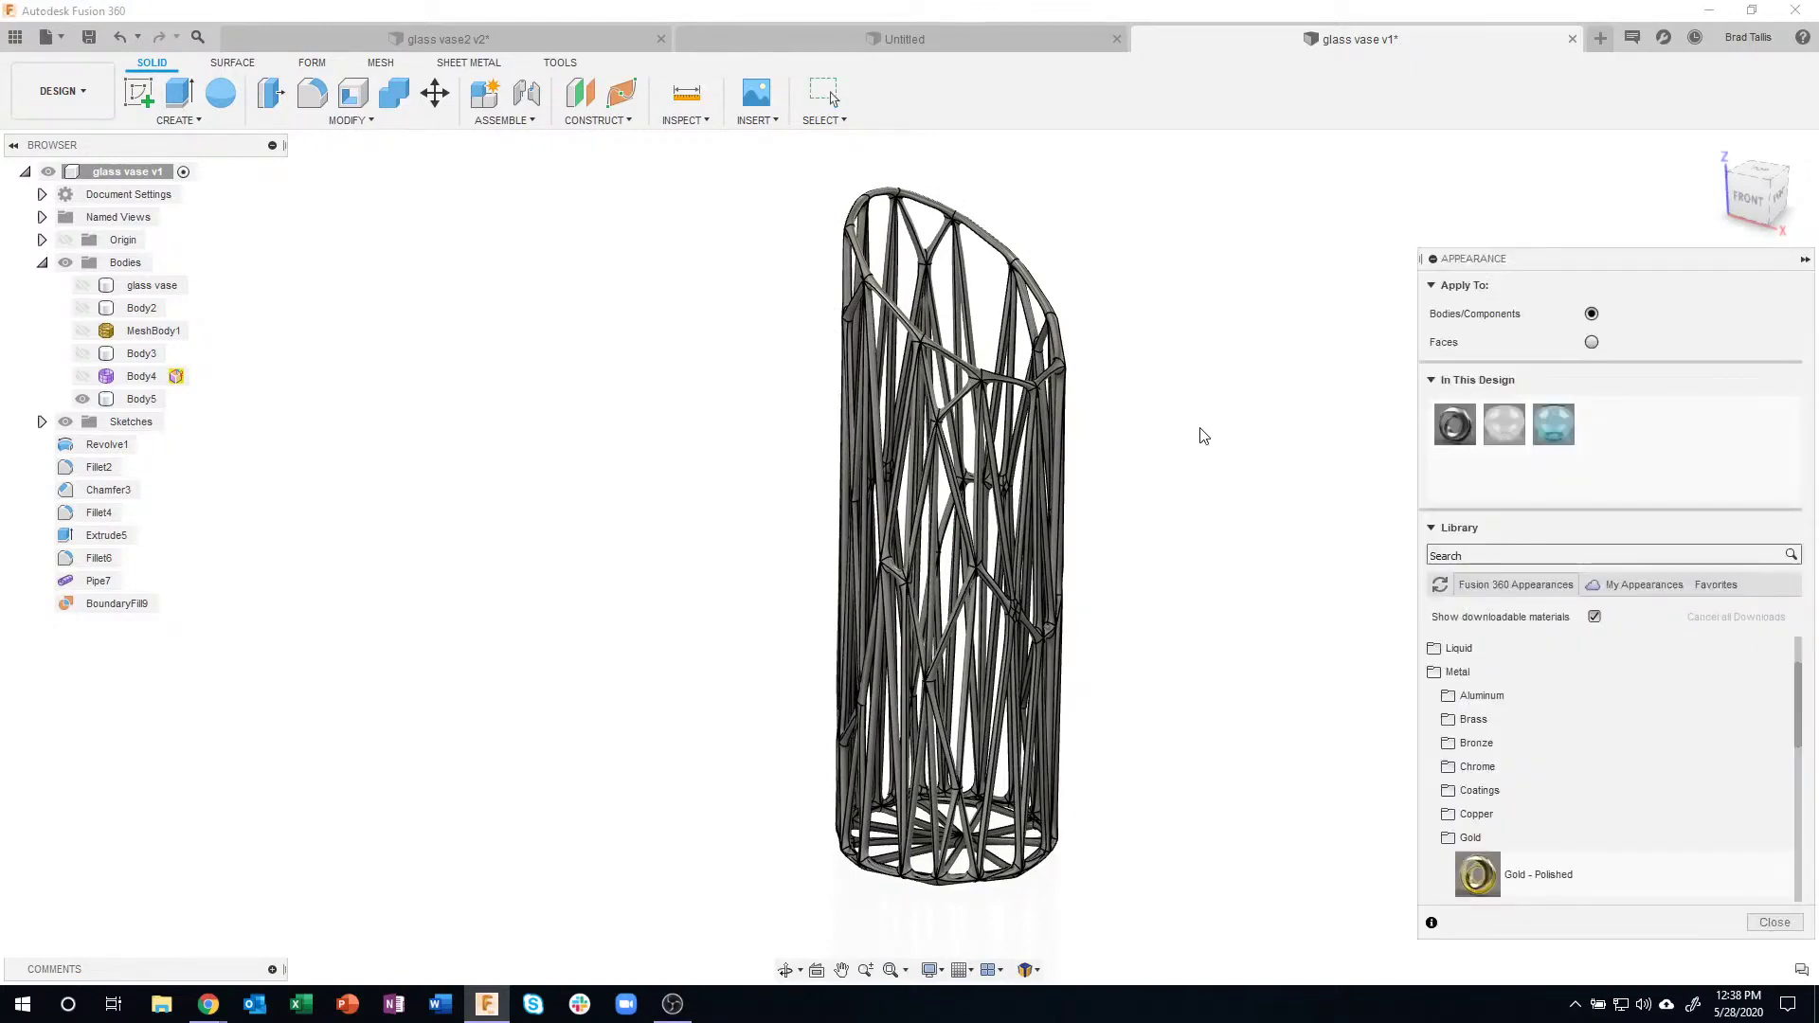
left_click(1468, 839)
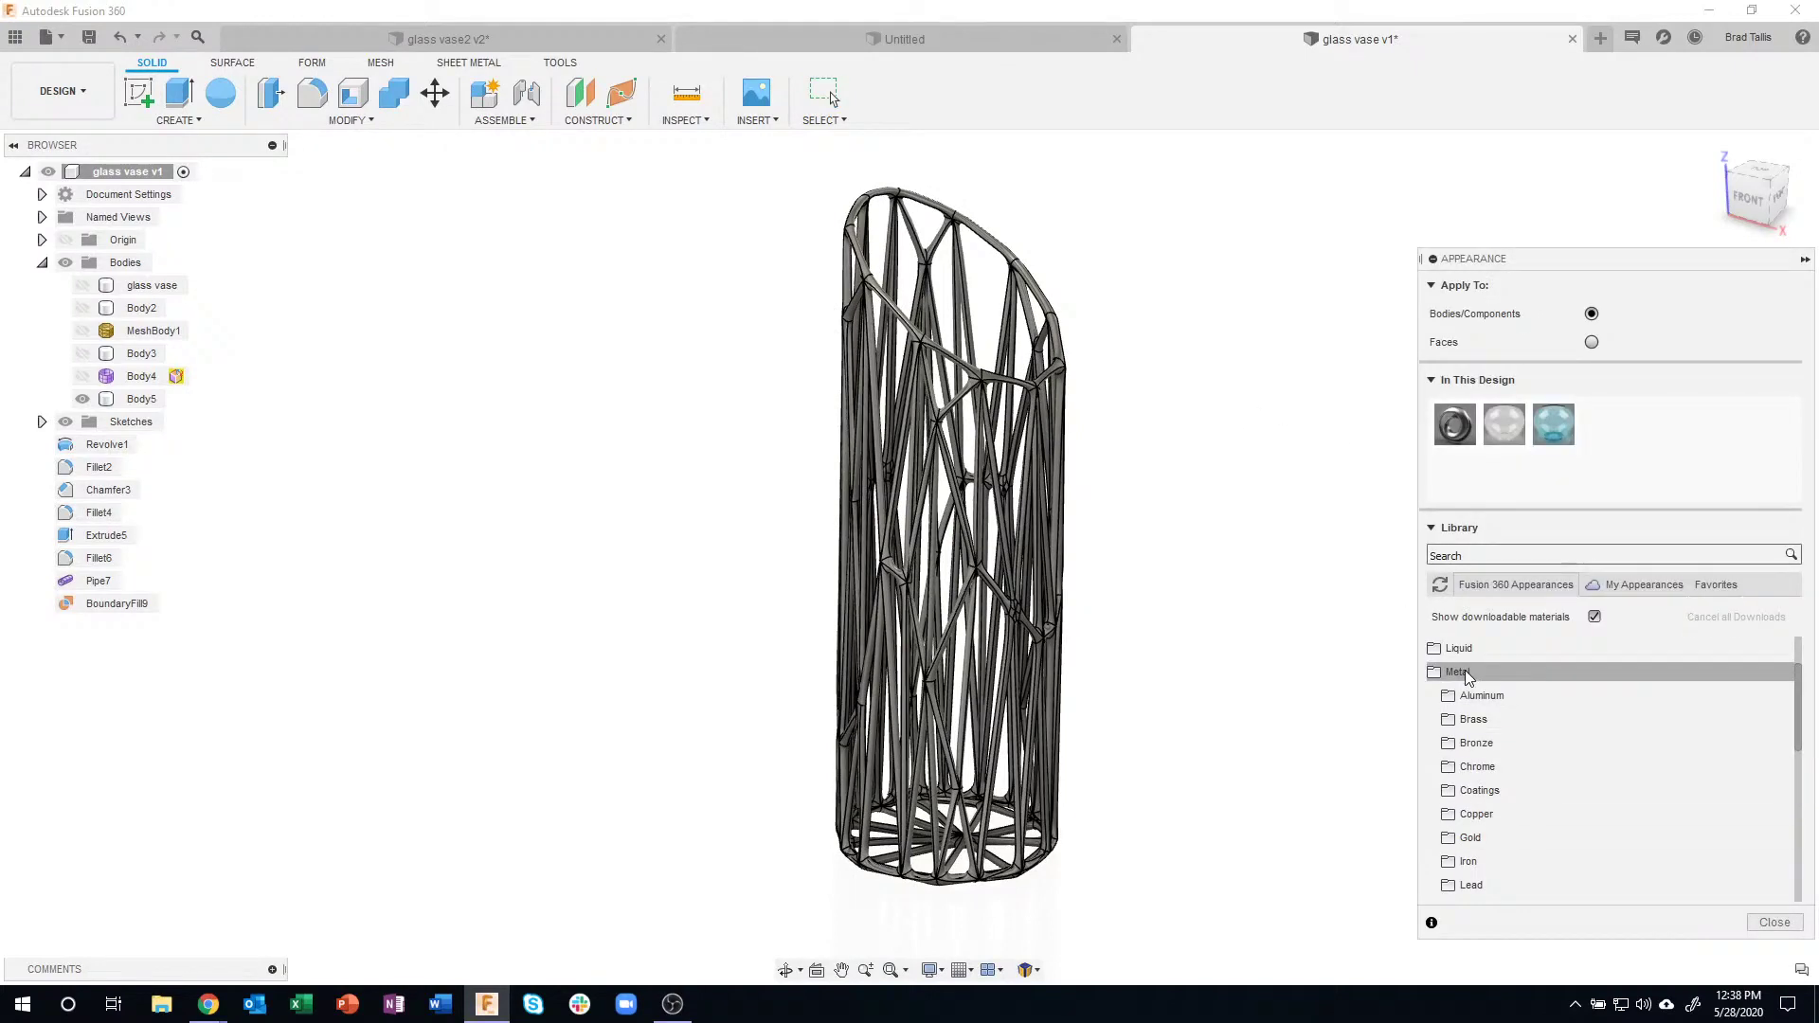
left_click(1467, 674)
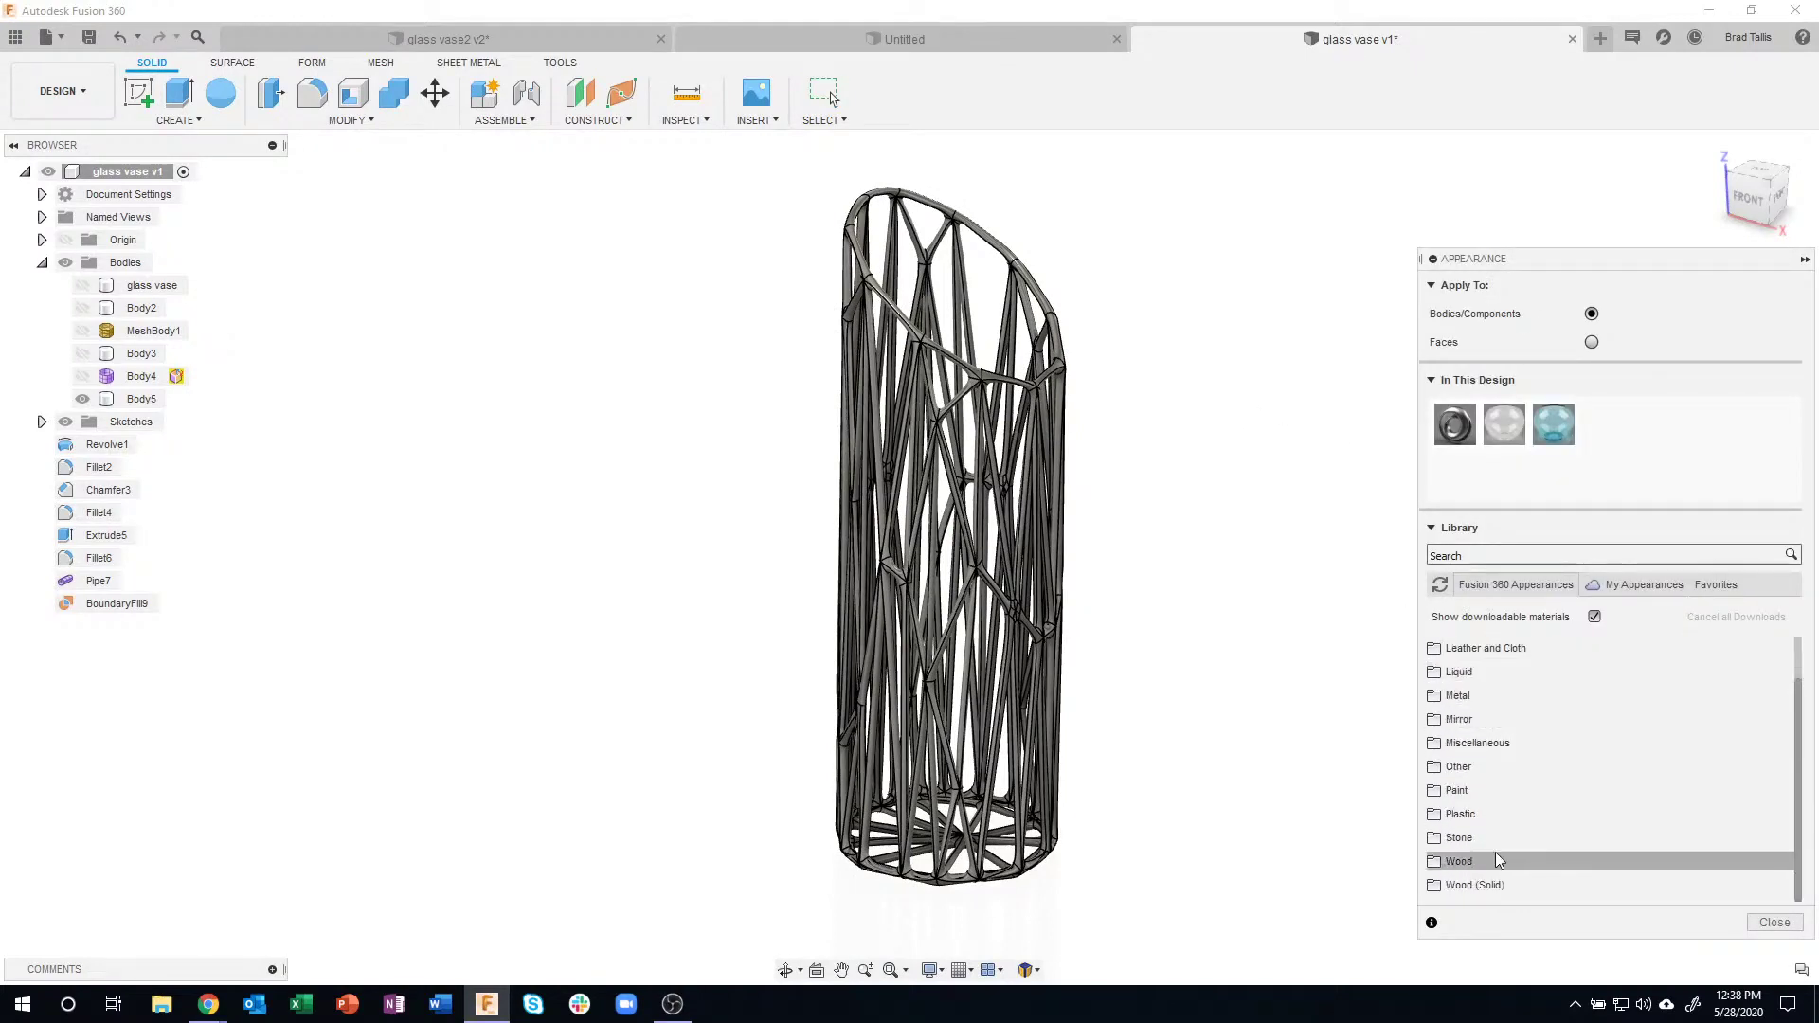
left_click(1503, 695)
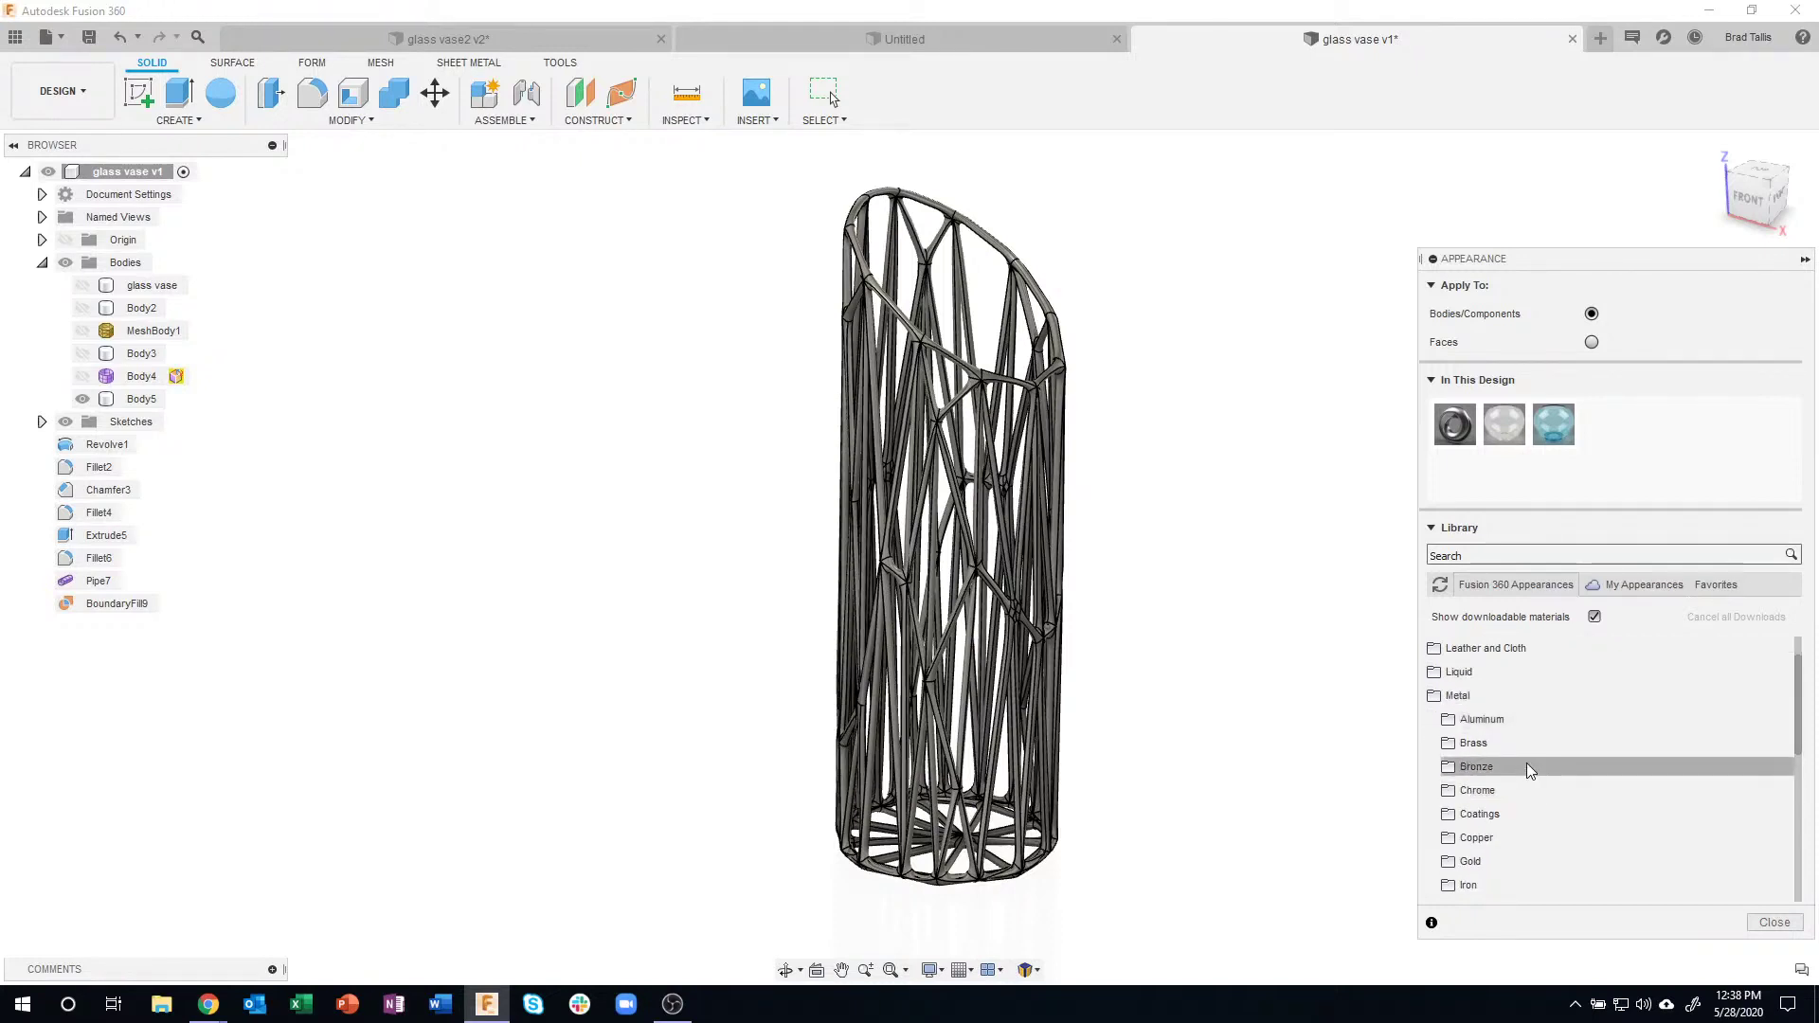
scroll(1526, 768, "down", 1)
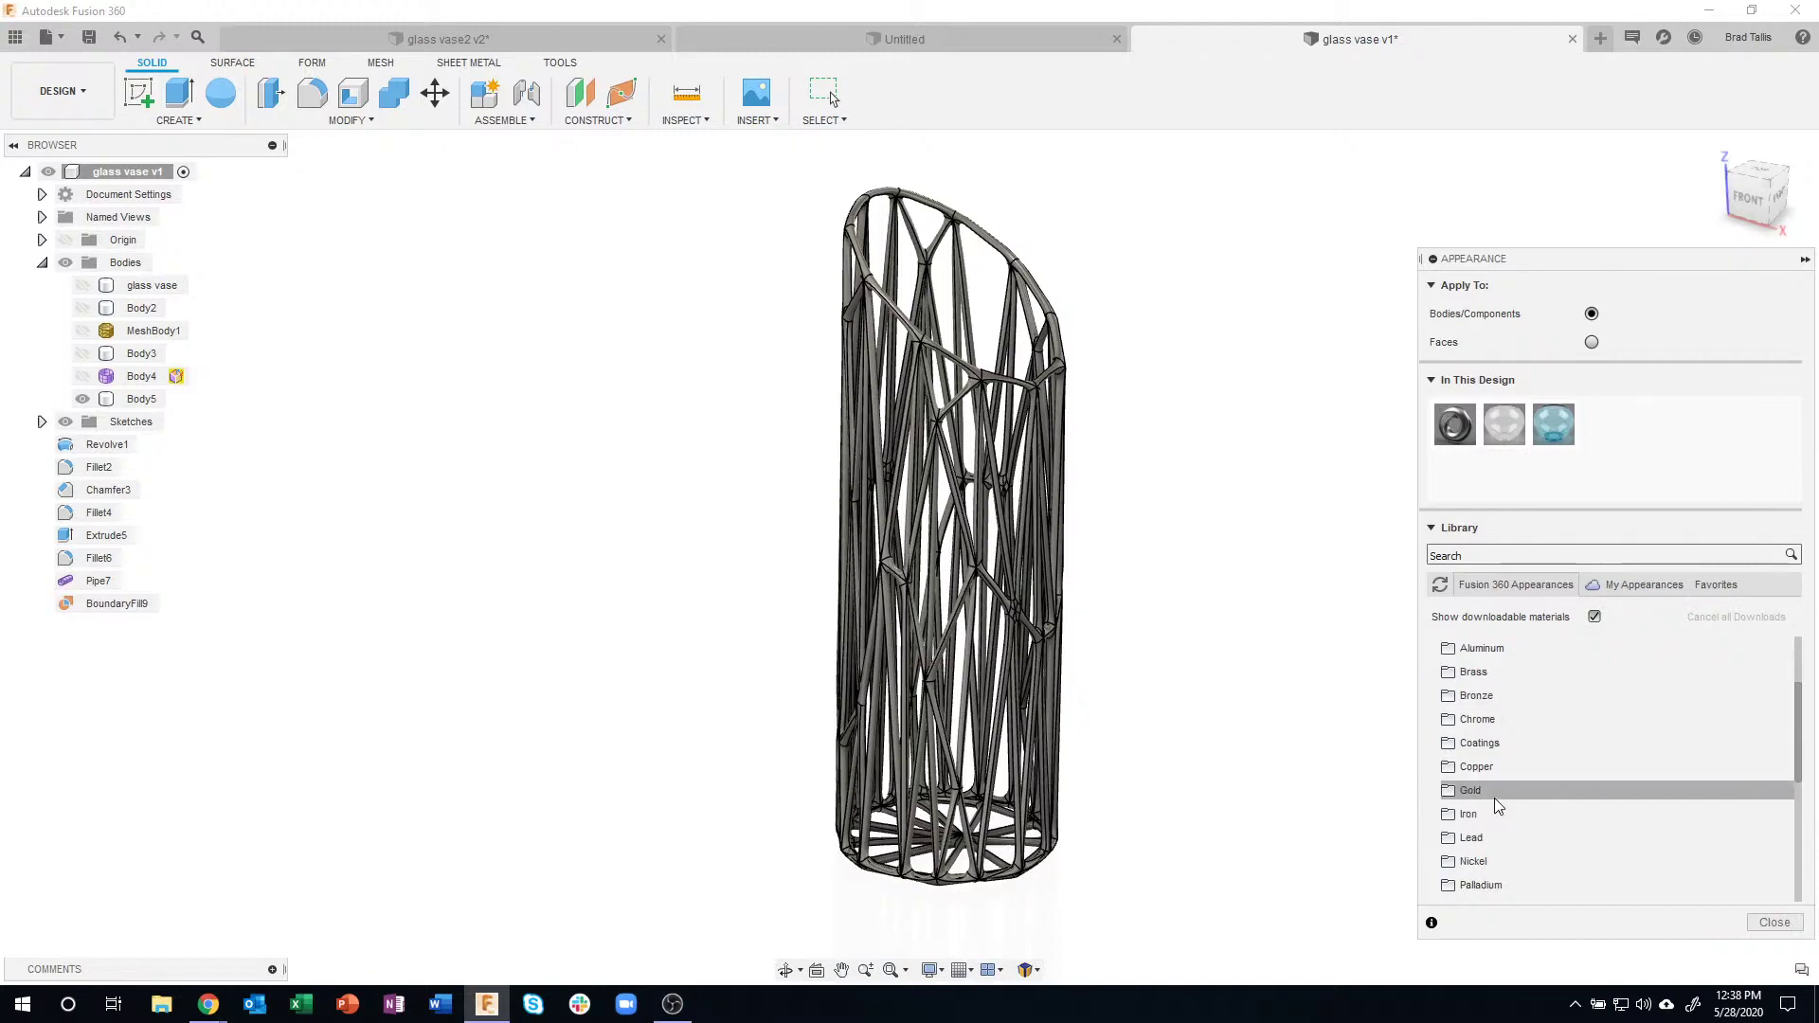
left_click(1493, 794)
left_click_drag(1478, 827, 993, 550)
left_click(1760, 924)
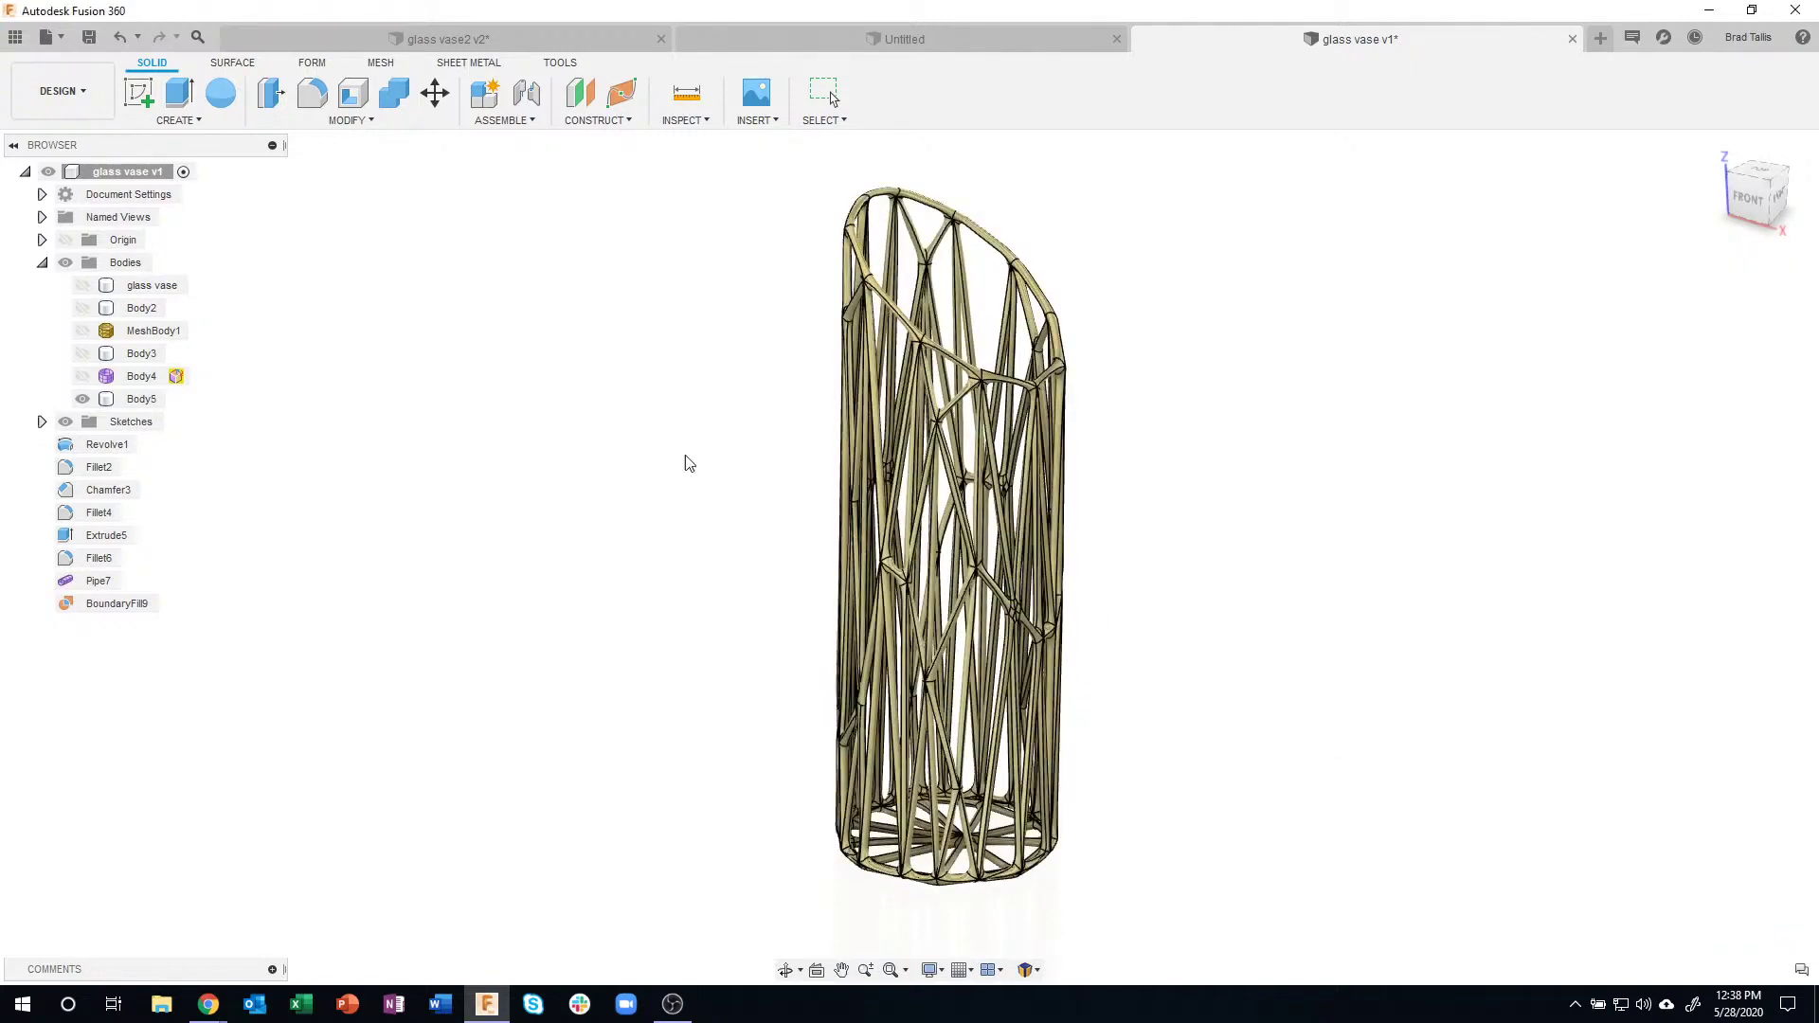
- Show the glass vase with the lattice, switch to the Render workspace, and start an in-canvas render with the vase standing on the bathroom counter
left_click(82, 286)
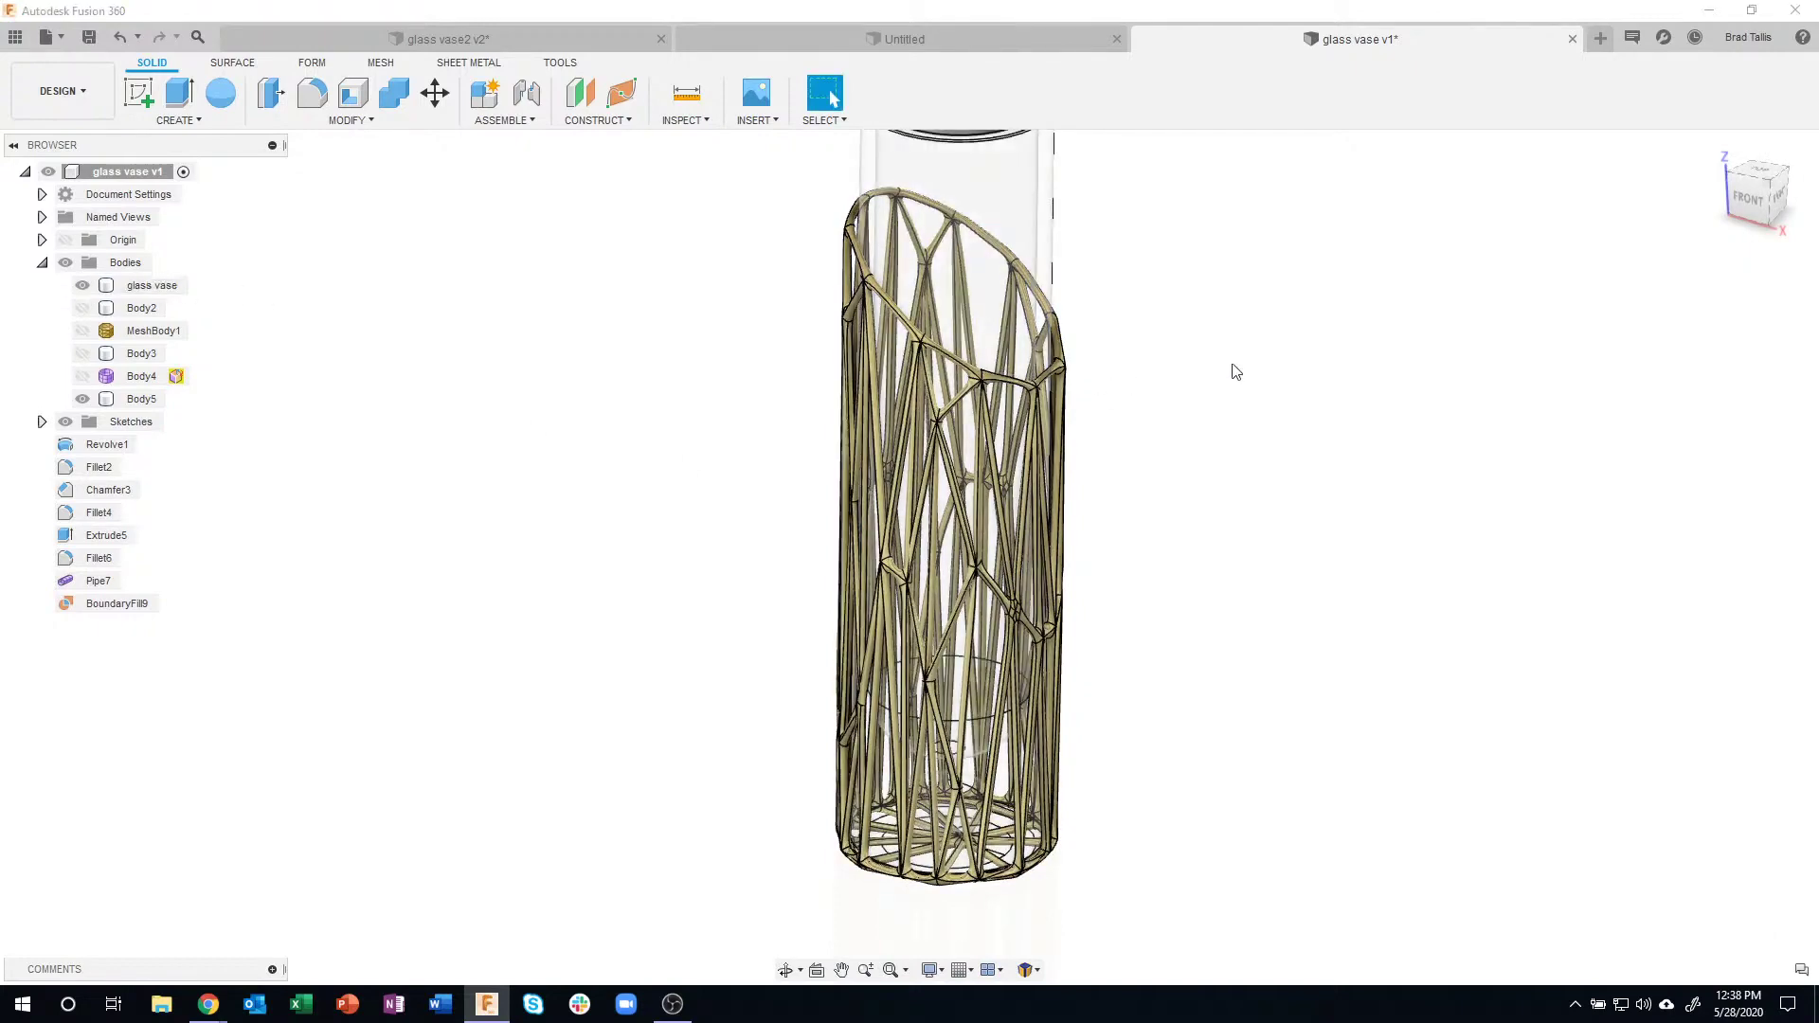
key("F6")
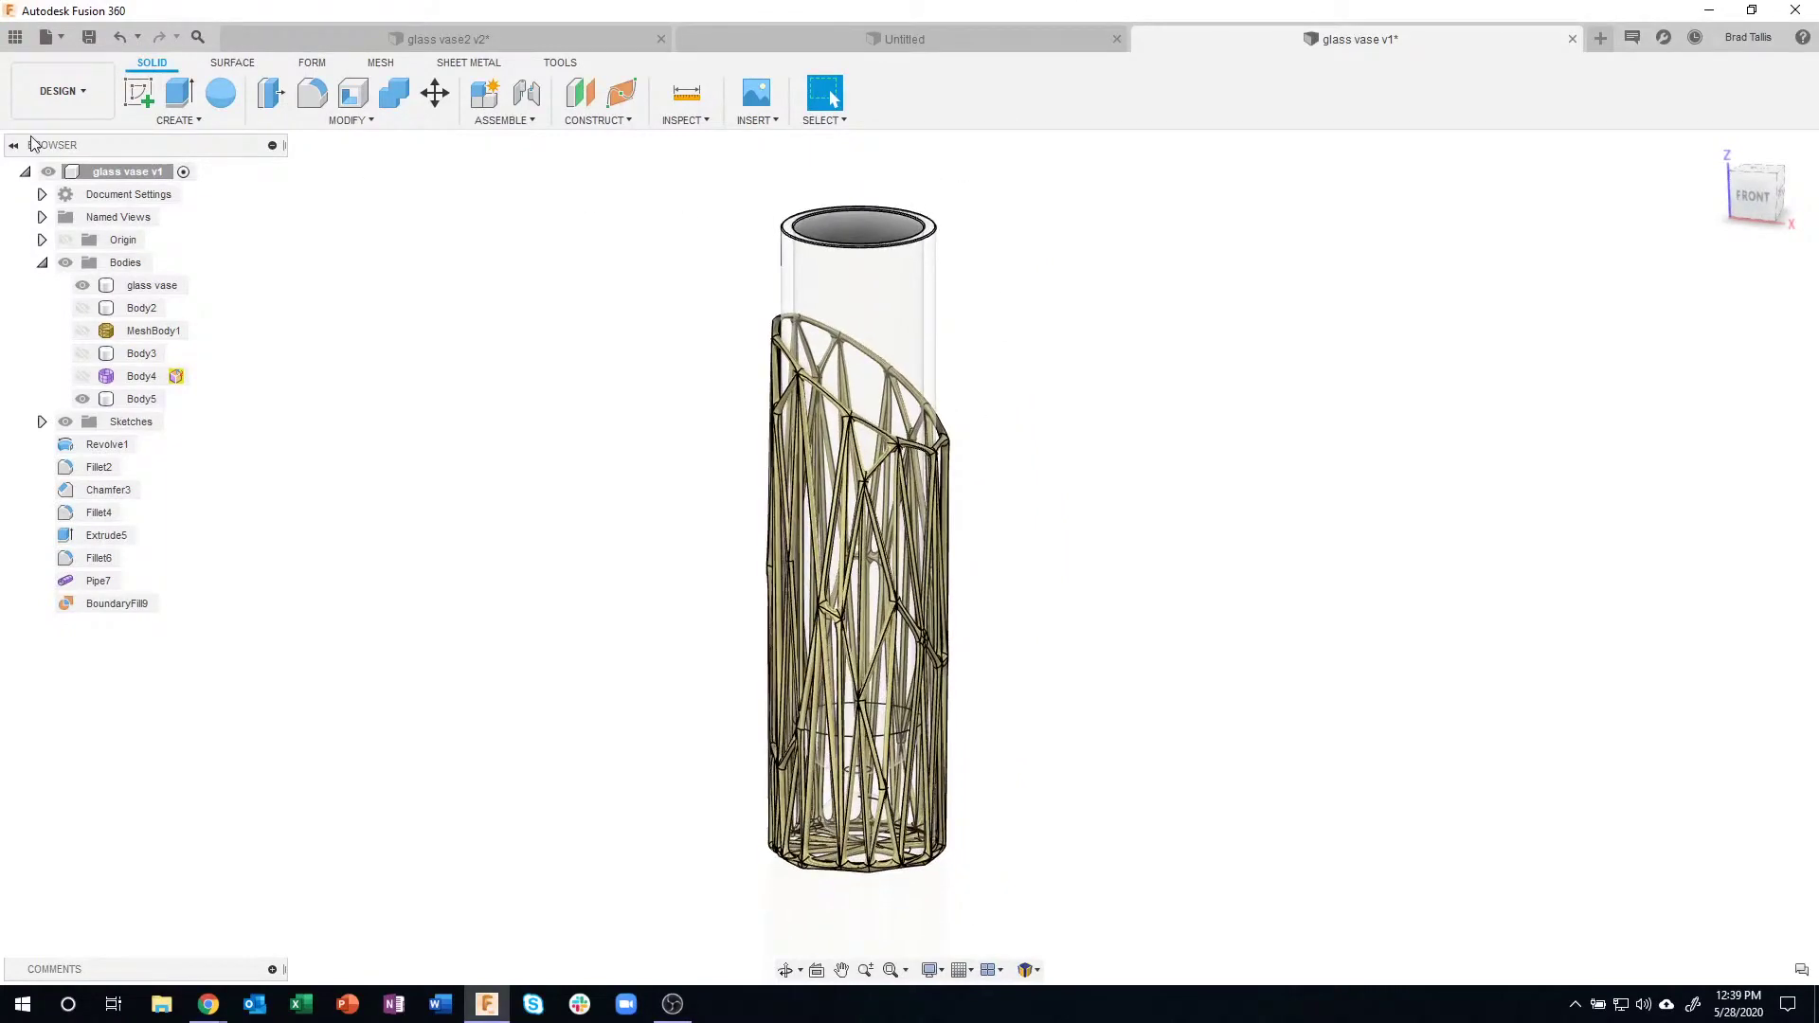
left_click(60, 95)
left_click(61, 203)
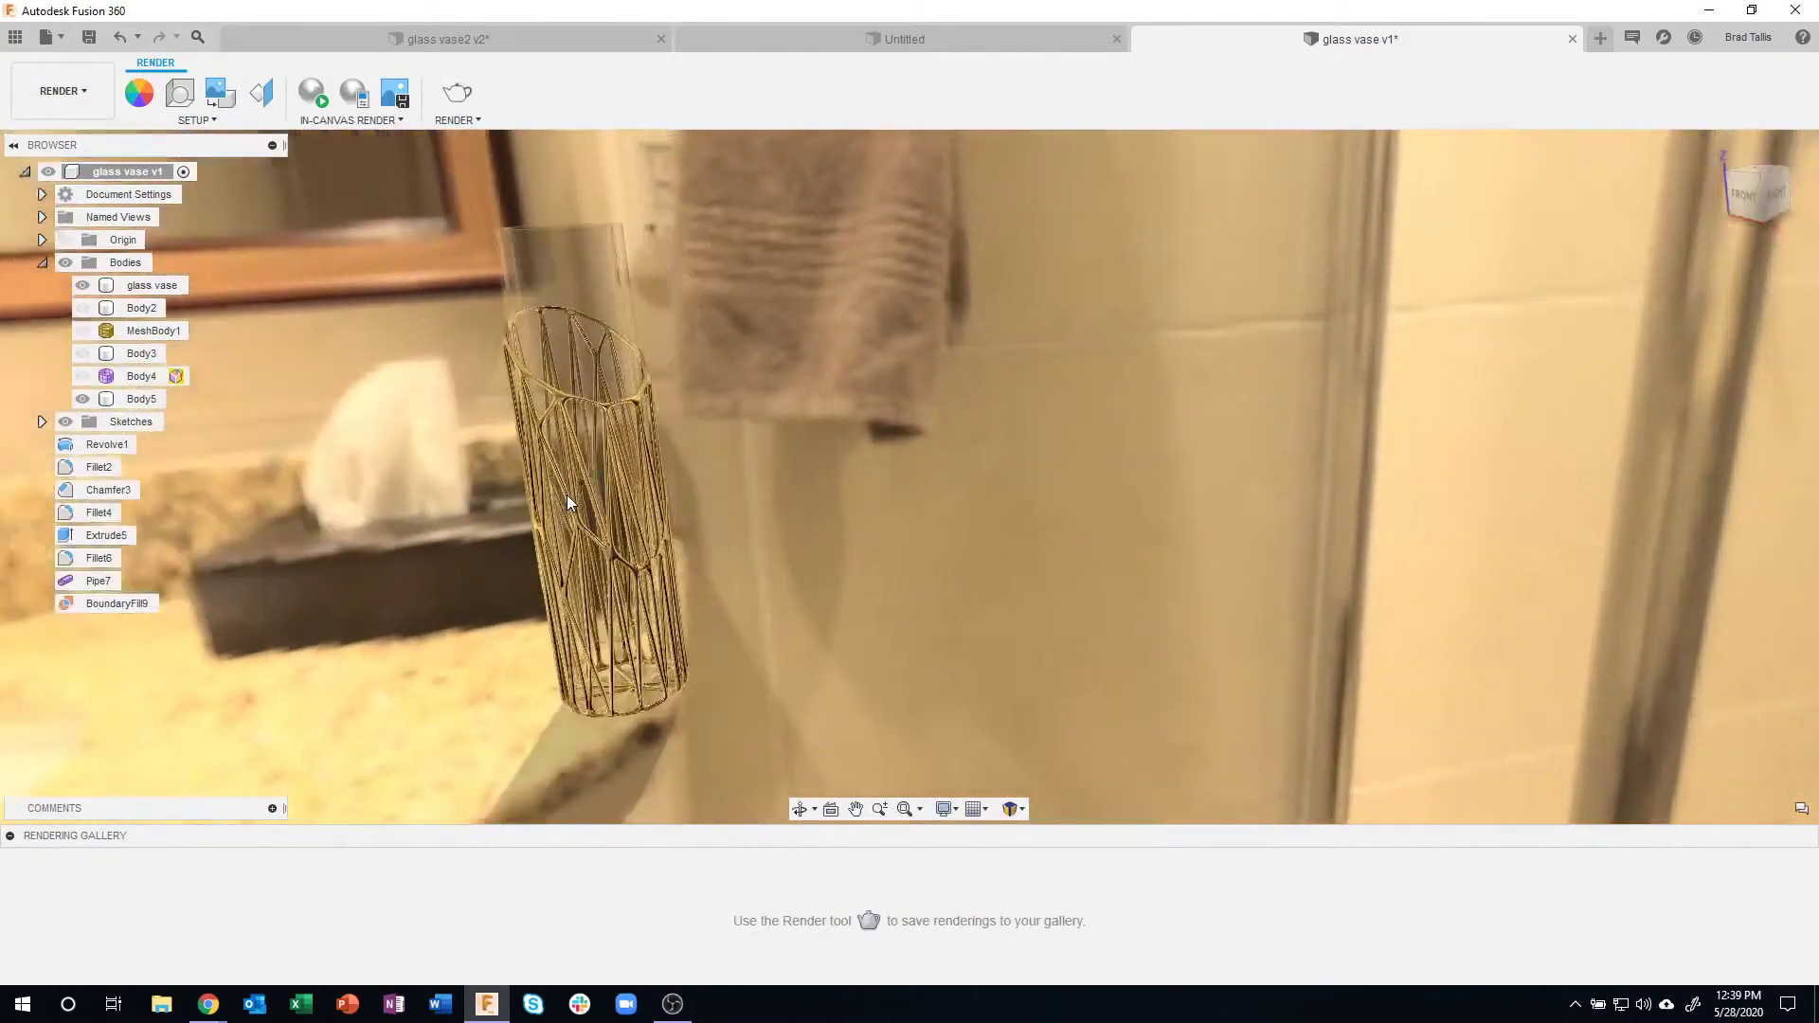
middle_click_drag(567, 494, 582, 588, "shift")
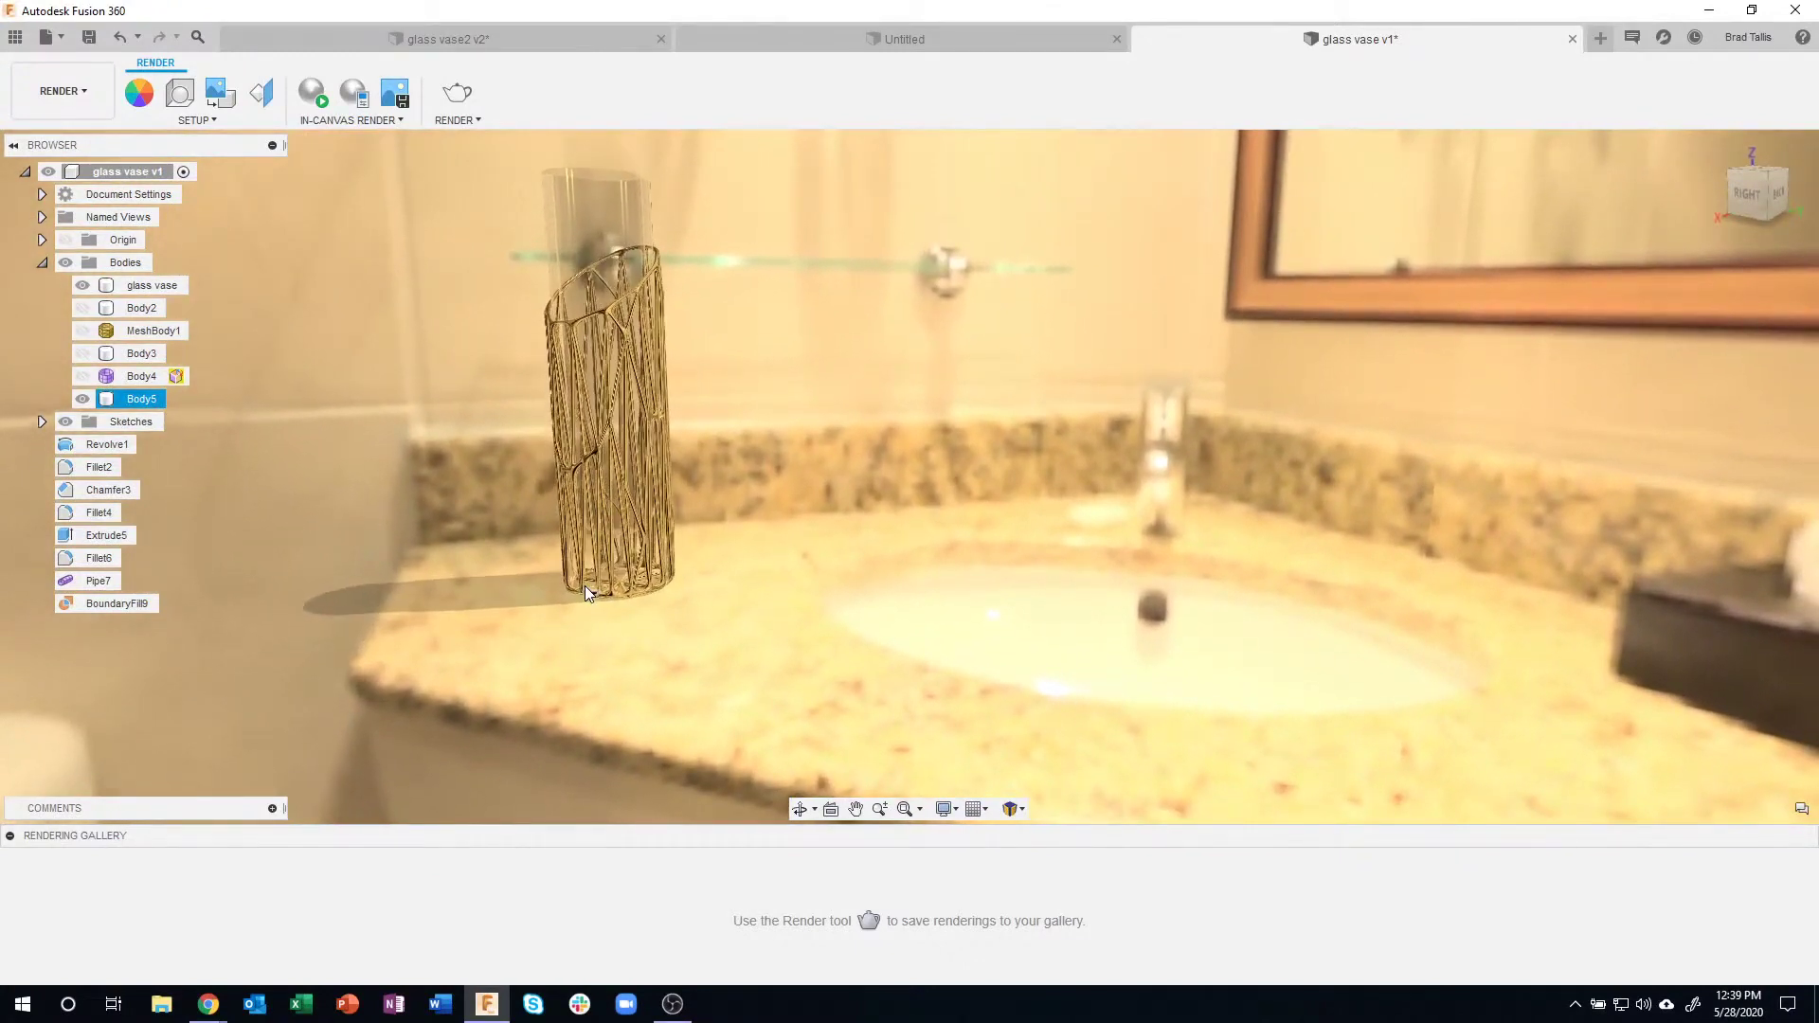
left_click(313, 94)
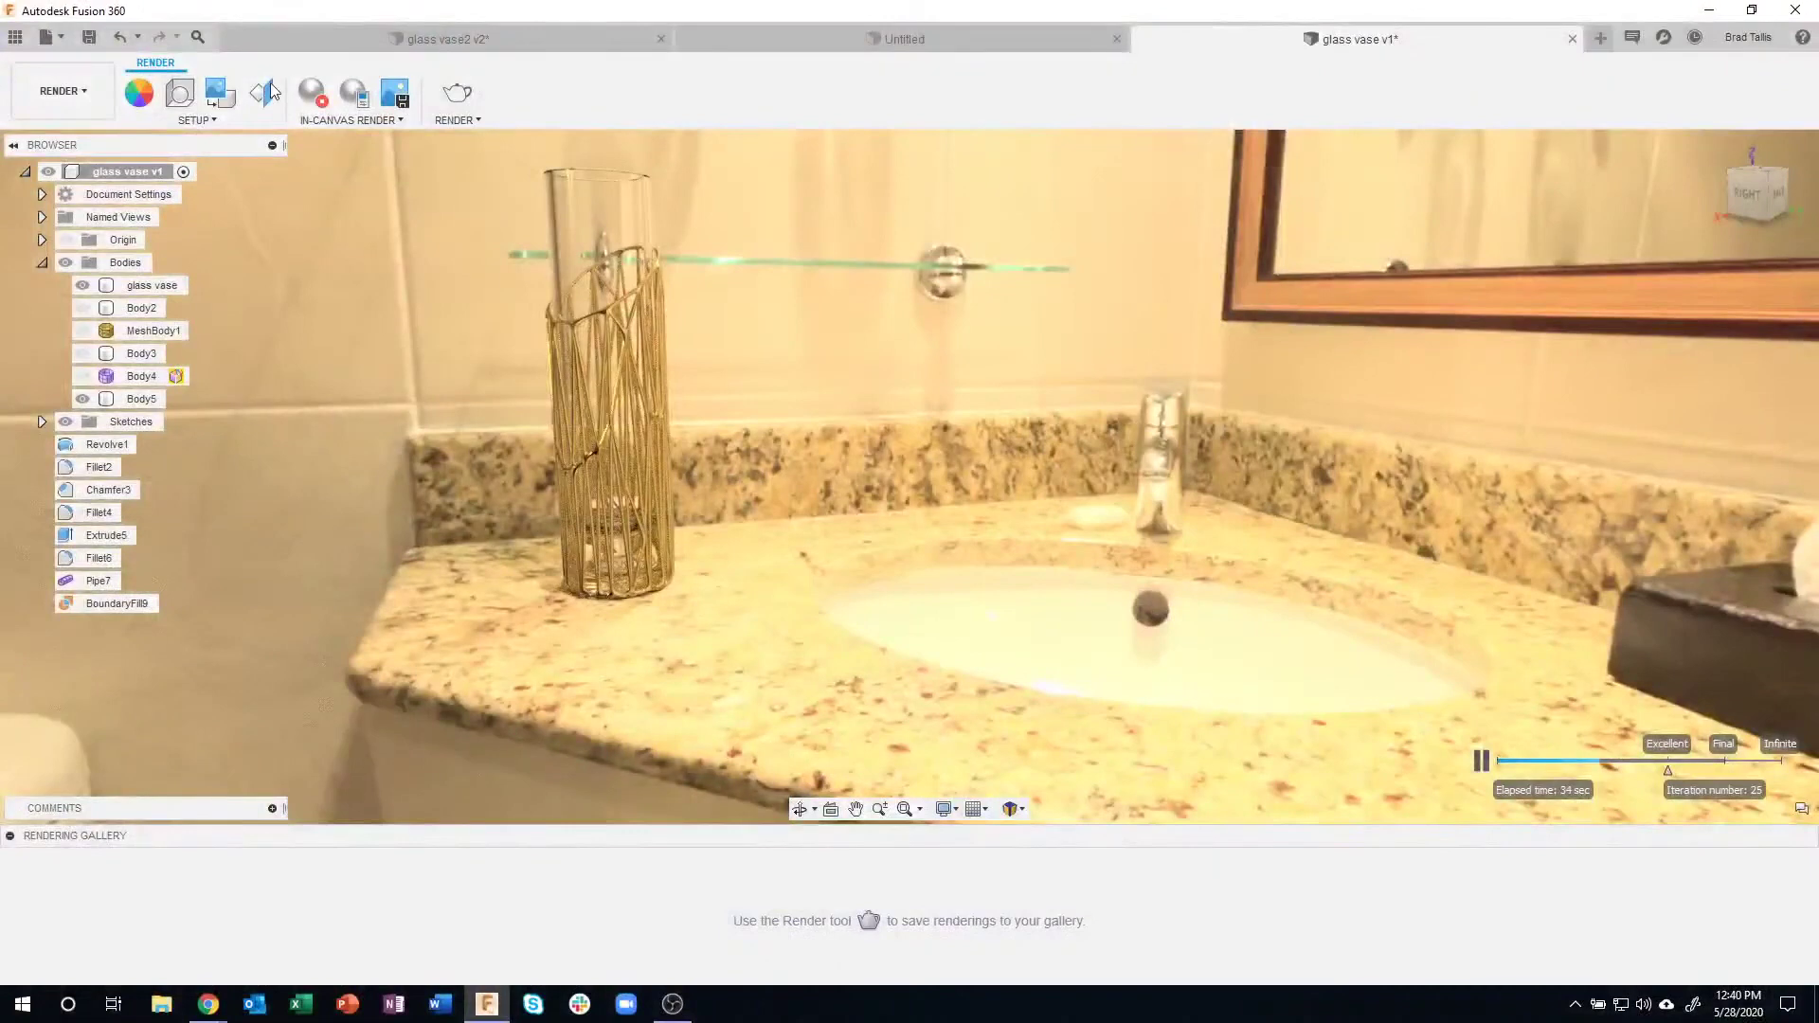
- Stop the in-canvas render, leave its settings unchanged, and return to the Design workspace
left_click(353, 92)
left_click(310, 93)
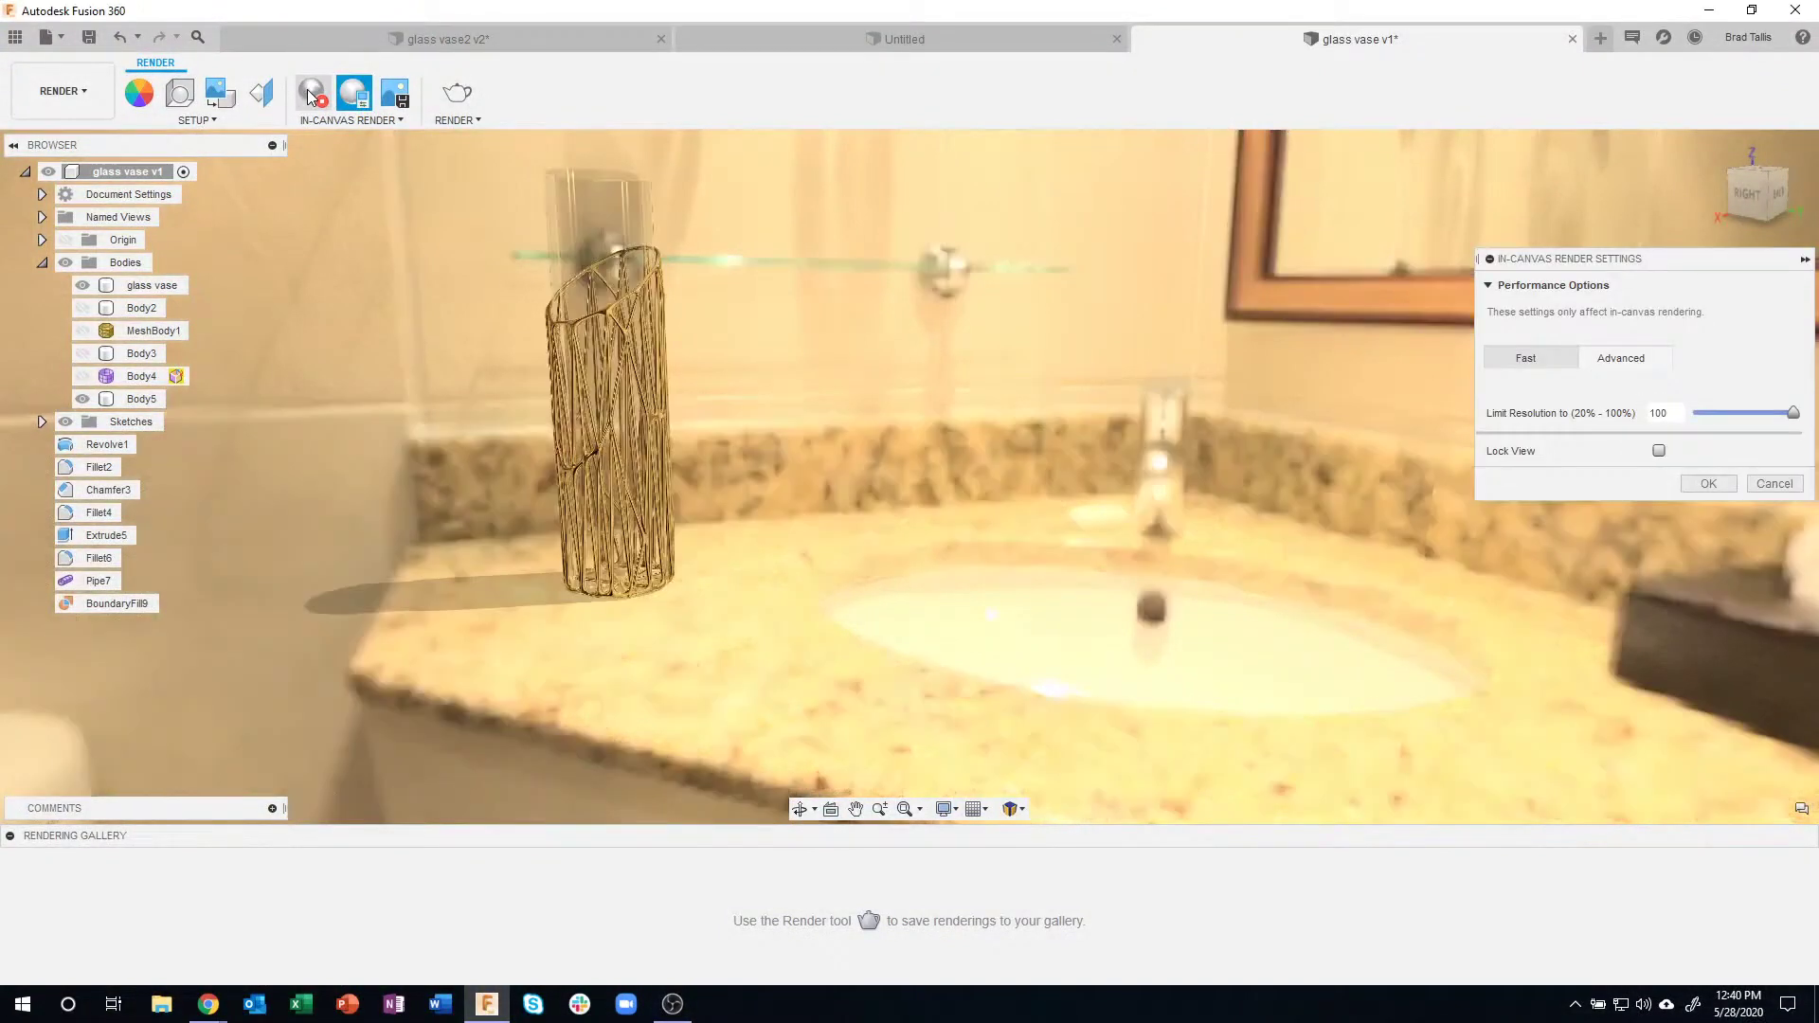
left_click(1772, 485)
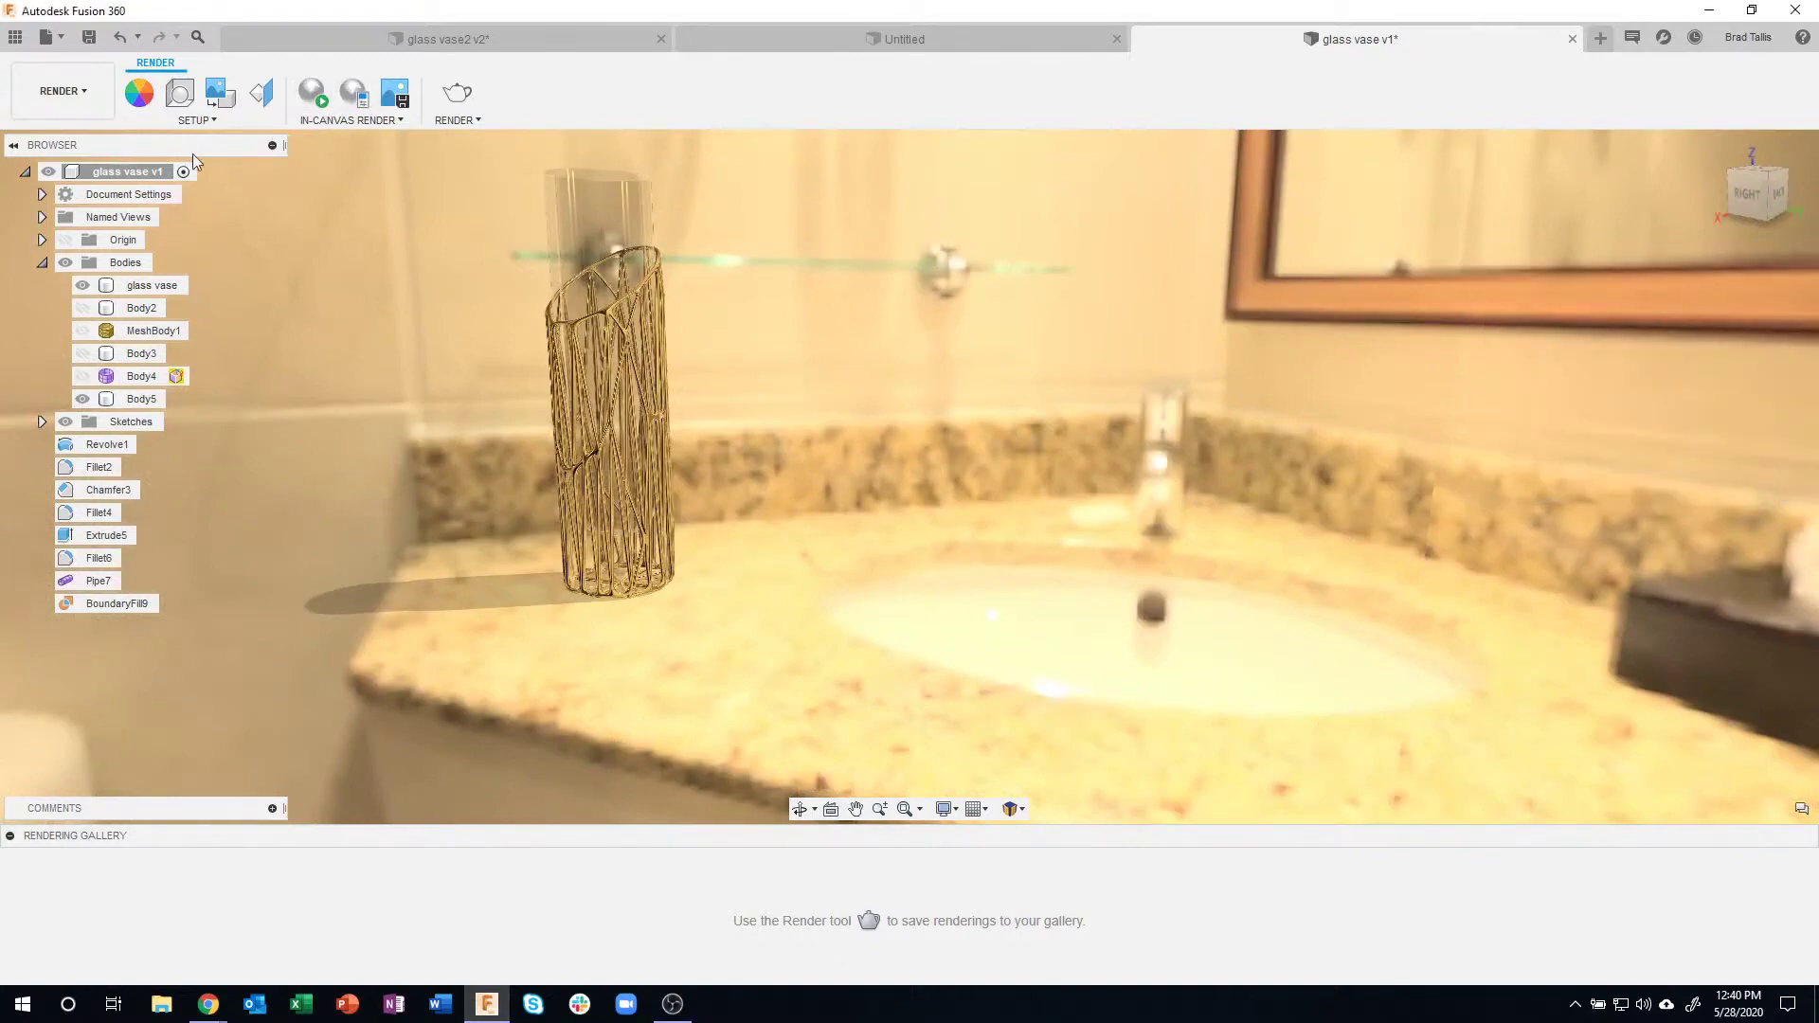
left_click(52, 102)
left_click(43, 138)
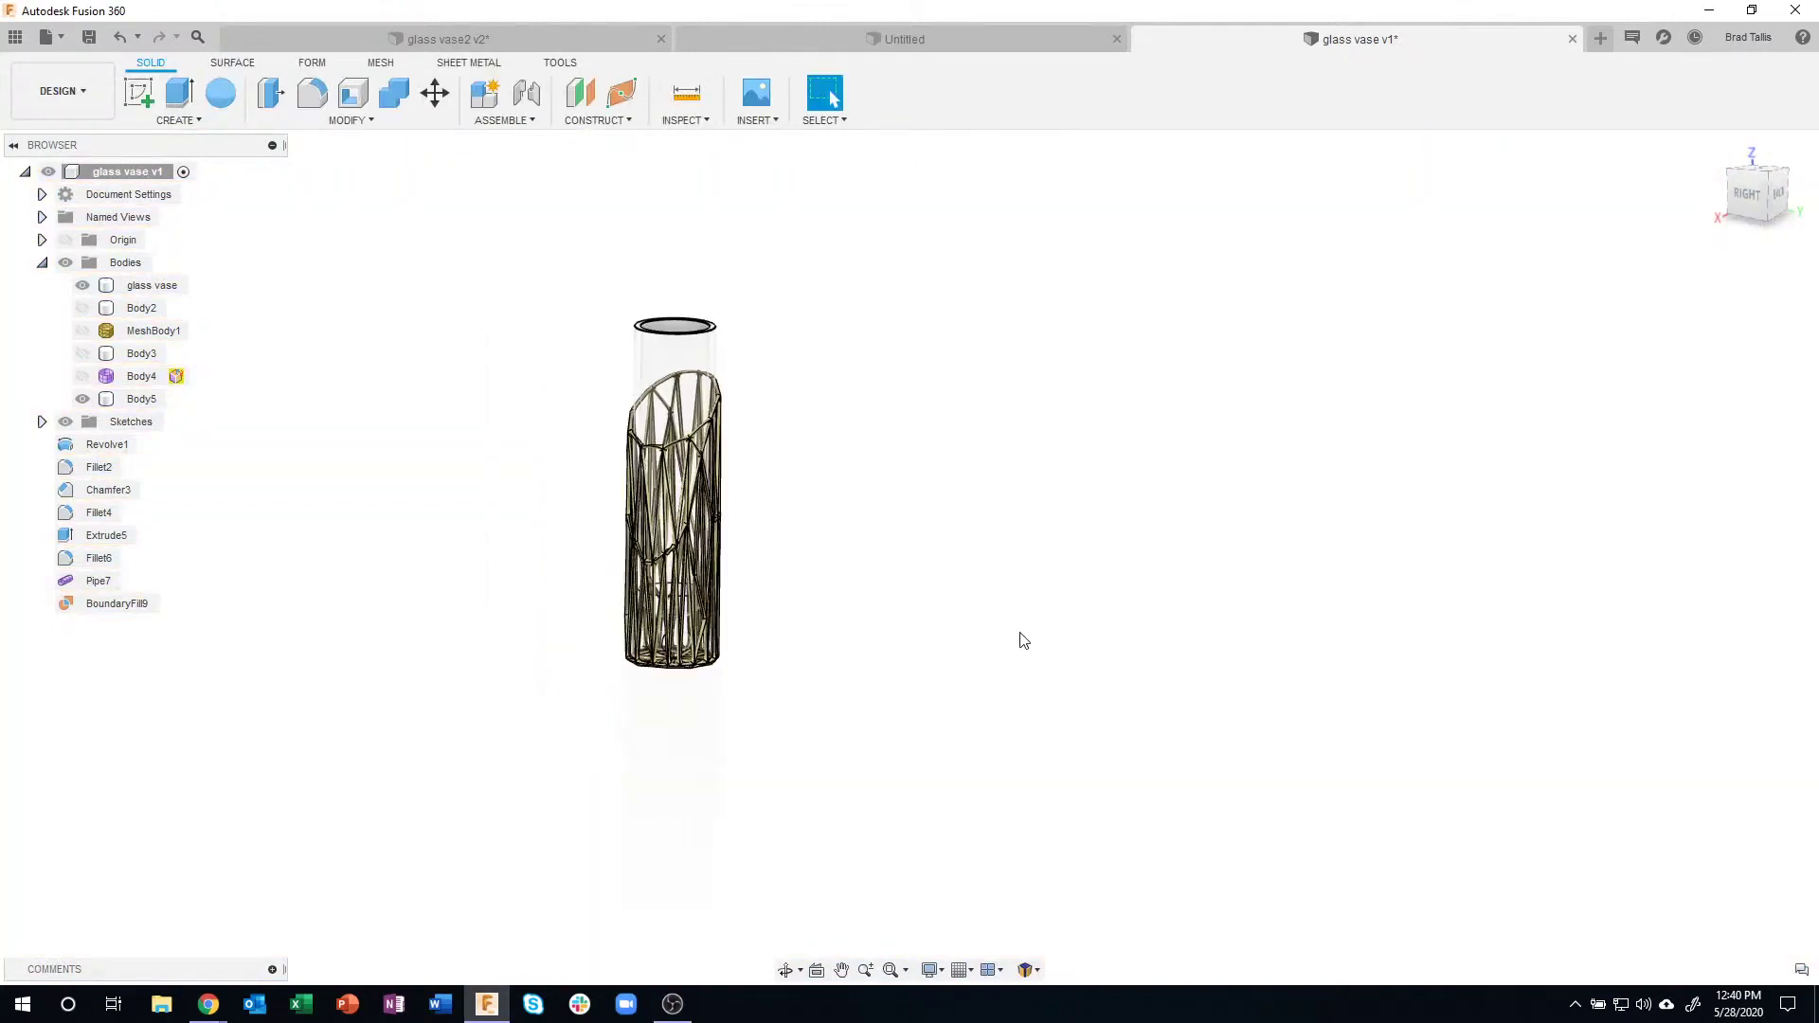
- Create a new design and start a sketch on the front XZ origin plane
left_click(1599, 40)
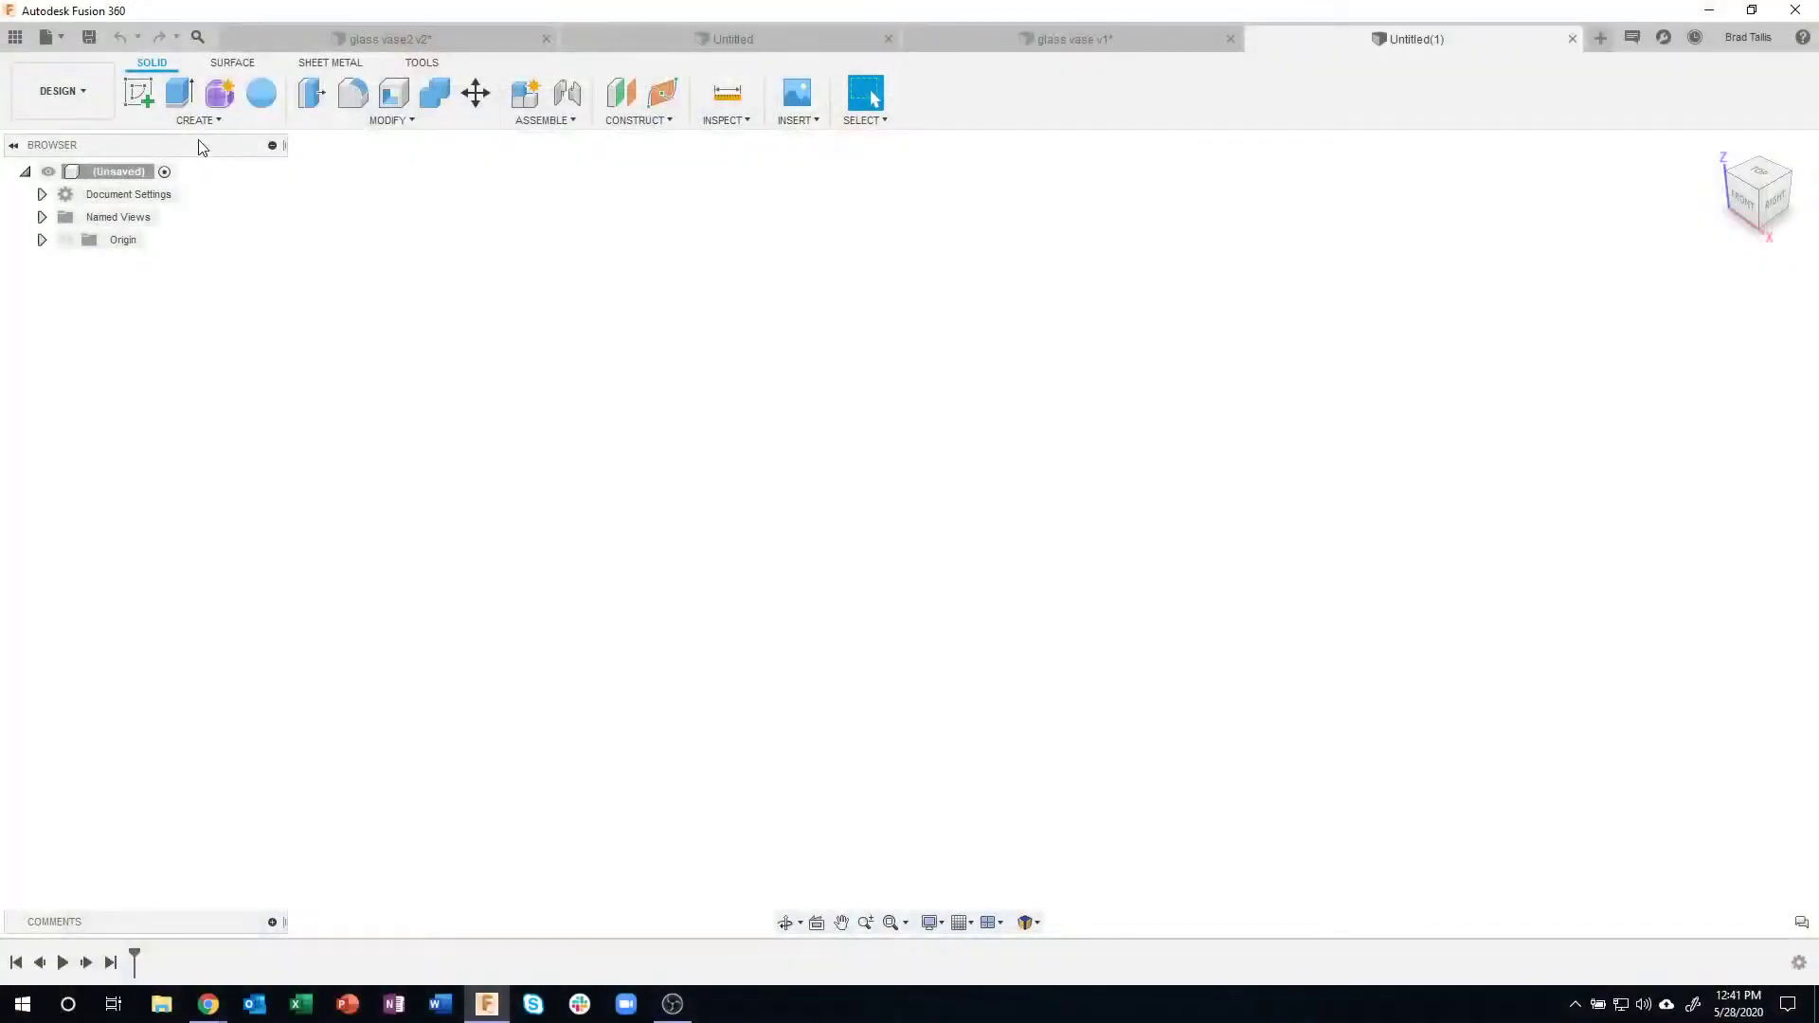
left_click(138, 92)
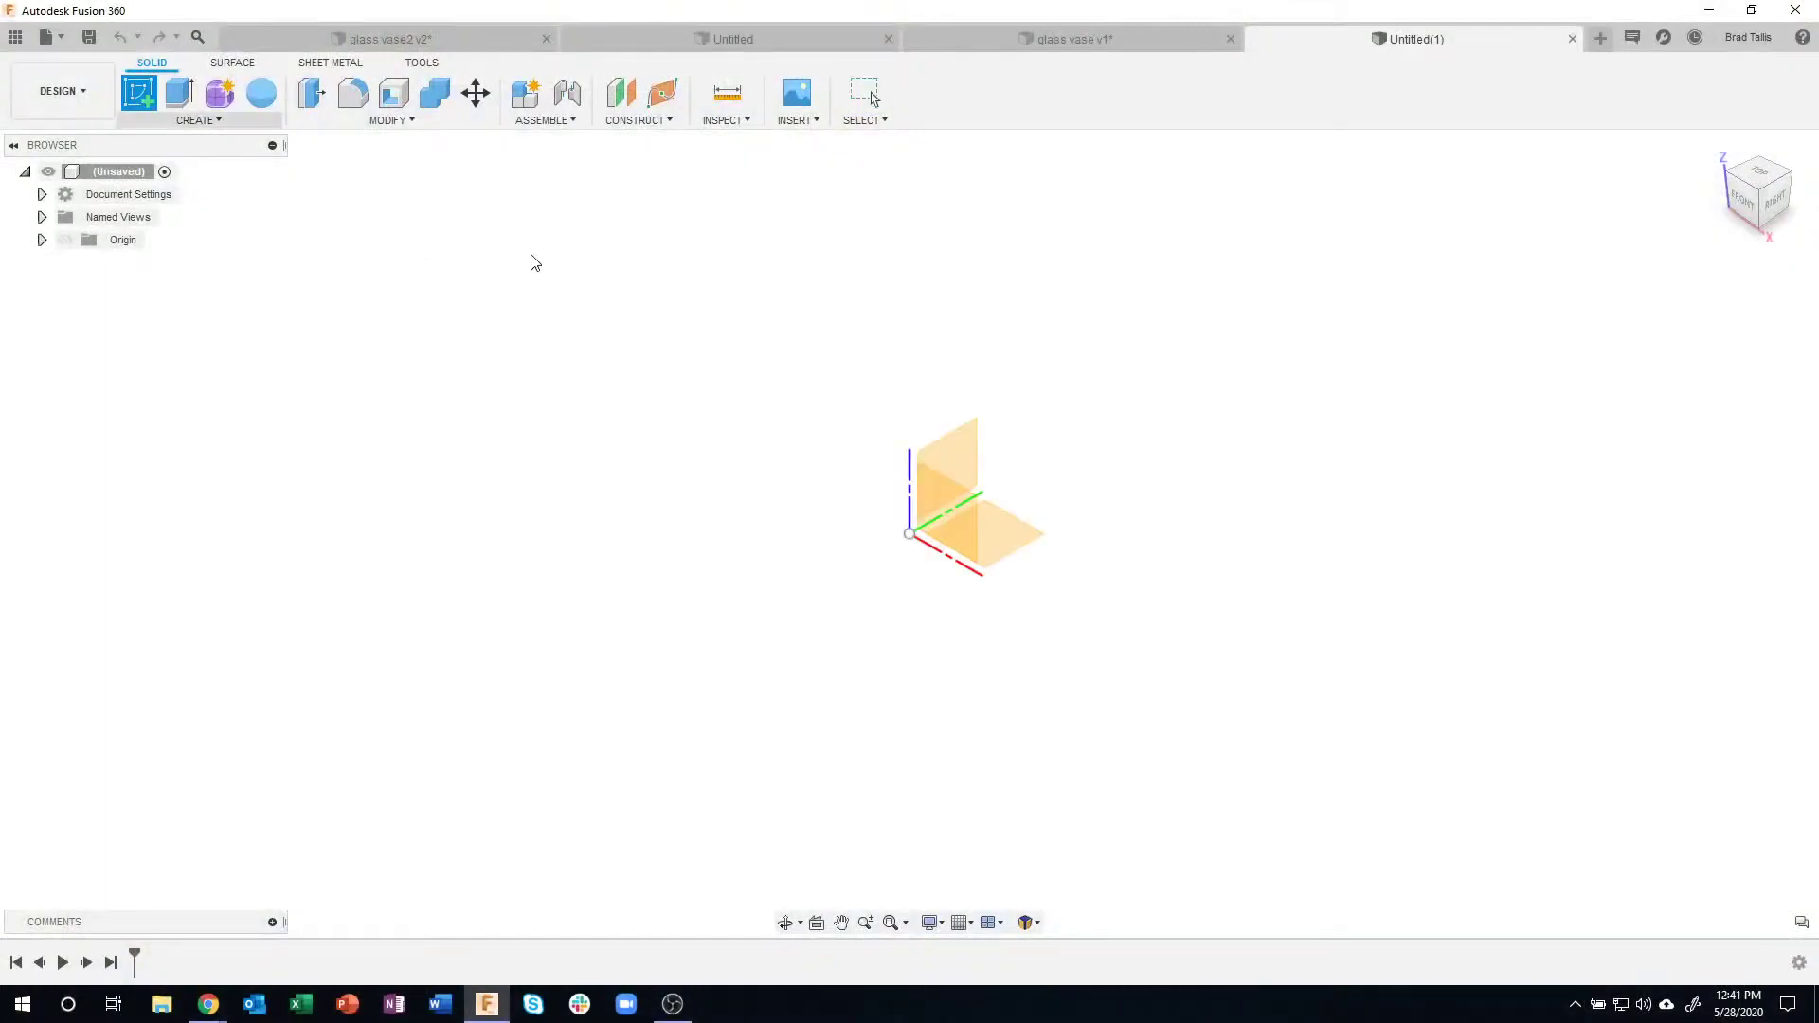
left_click(937, 524)
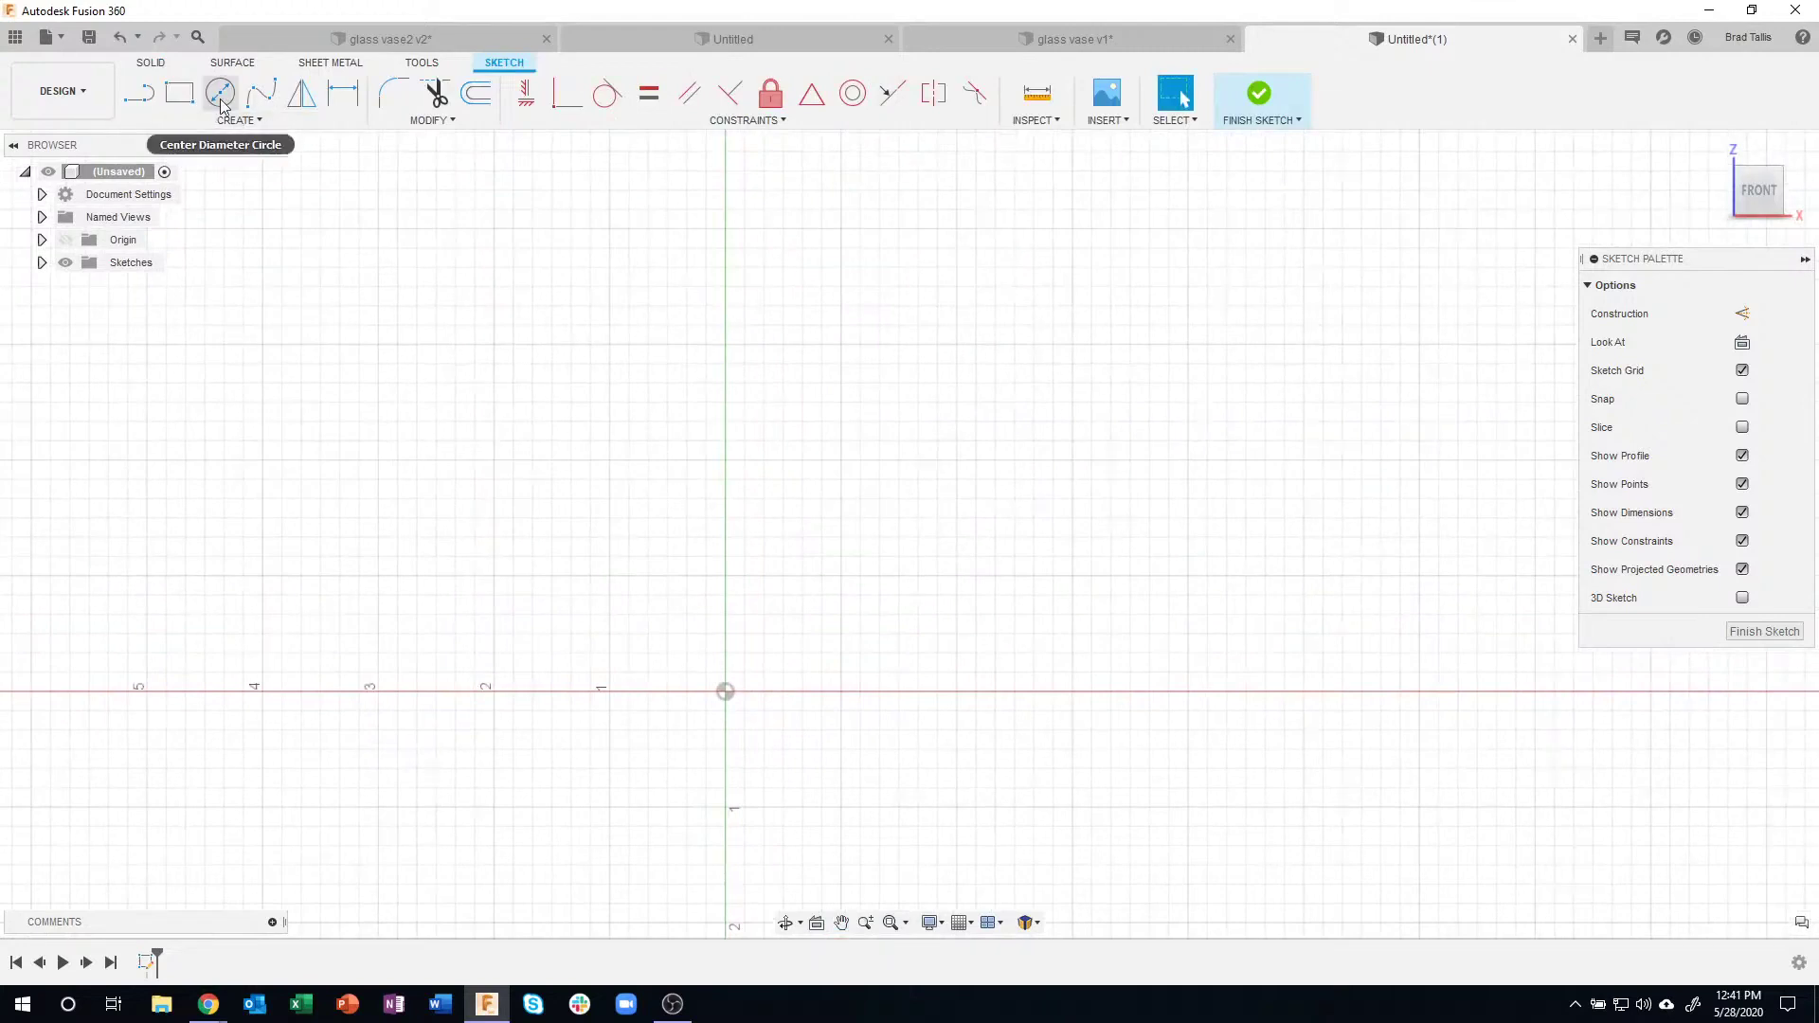
- Sketch a seven-point fit point spline from the origin as a bulging vase profile with a narrow neck, about 6.5 in tall
left_click(261, 93)
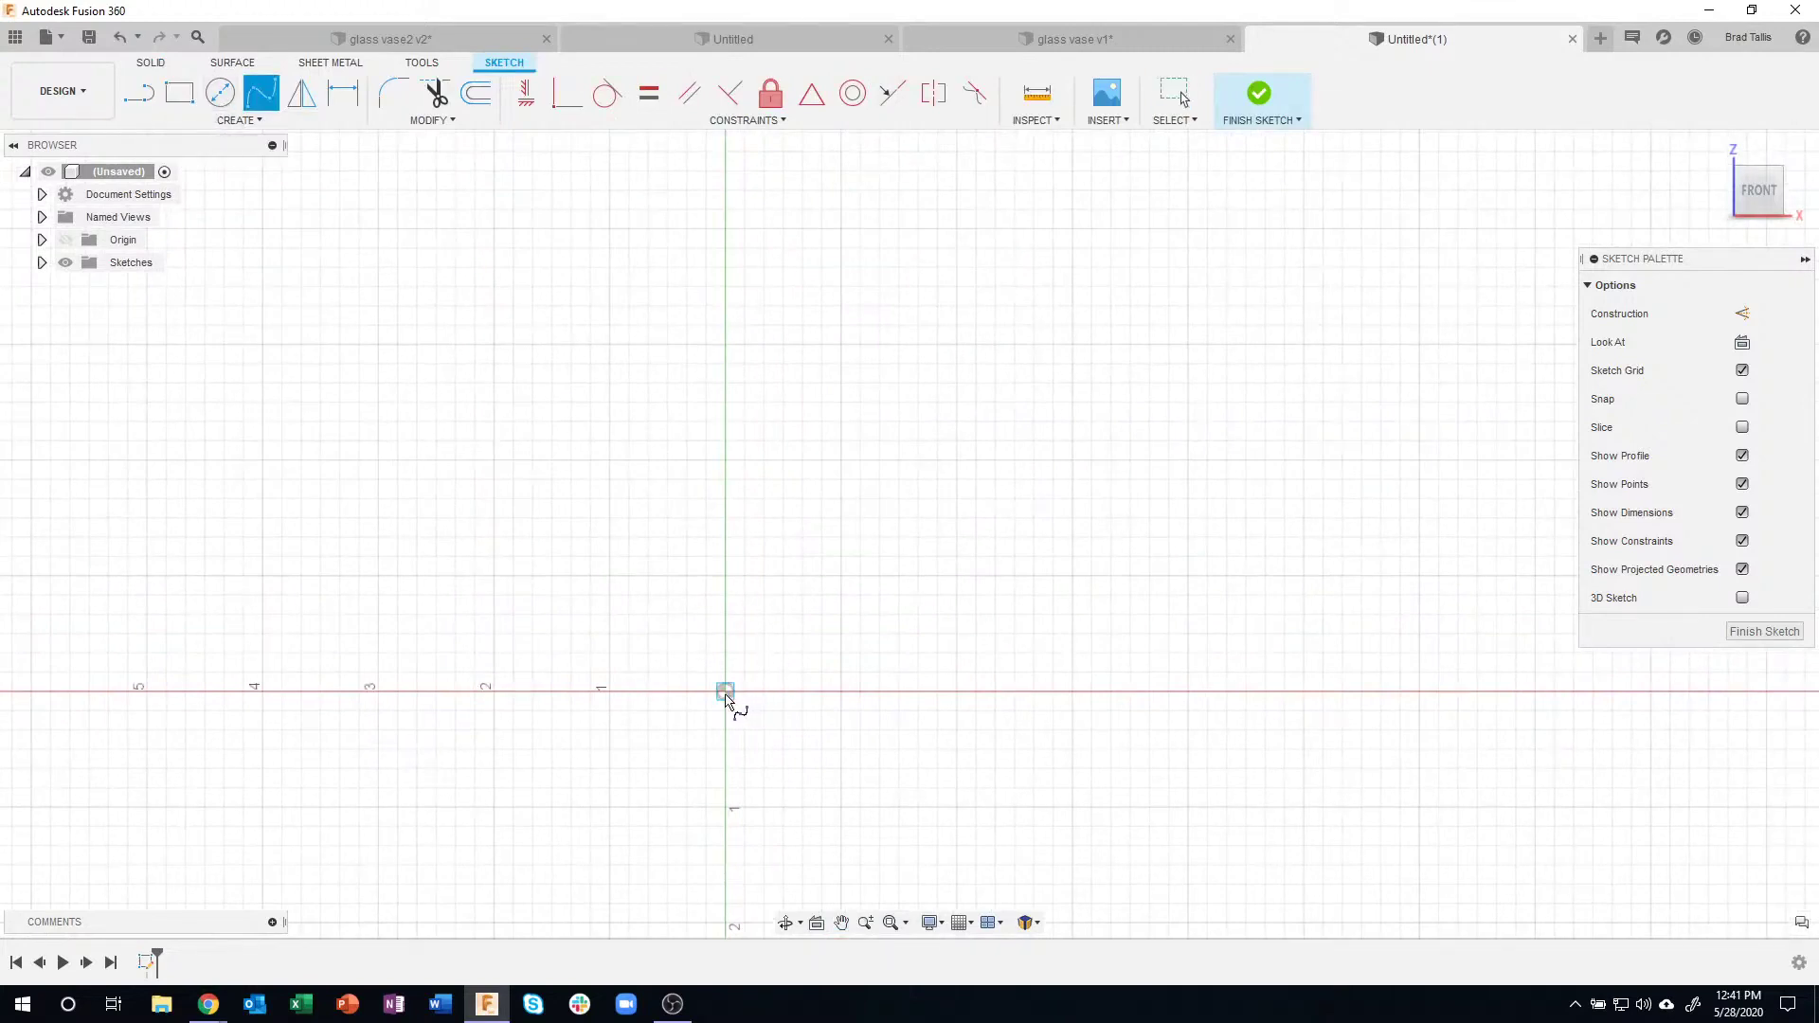
left_click(726, 692)
left_click(936, 683)
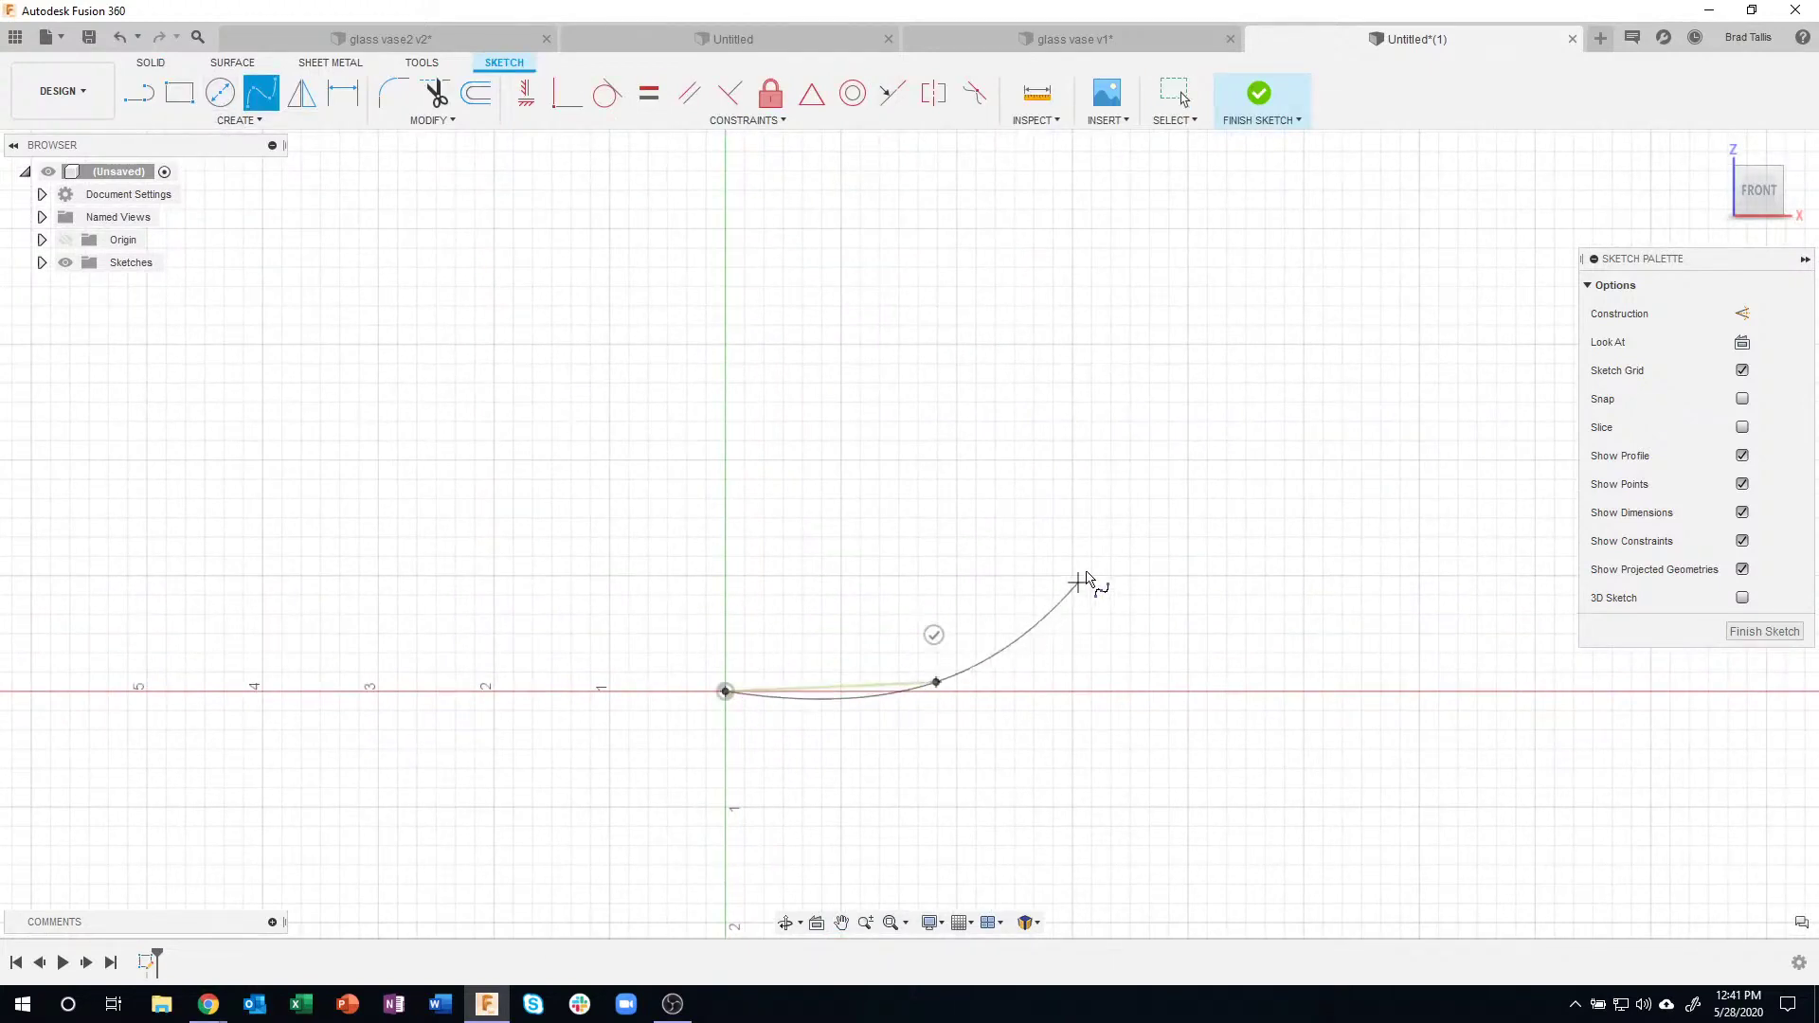
left_click(1102, 551)
left_click(1084, 358)
middle_click_drag(1028, 372, 991, 510)
left_click(924, 368)
left_click(852, 238)
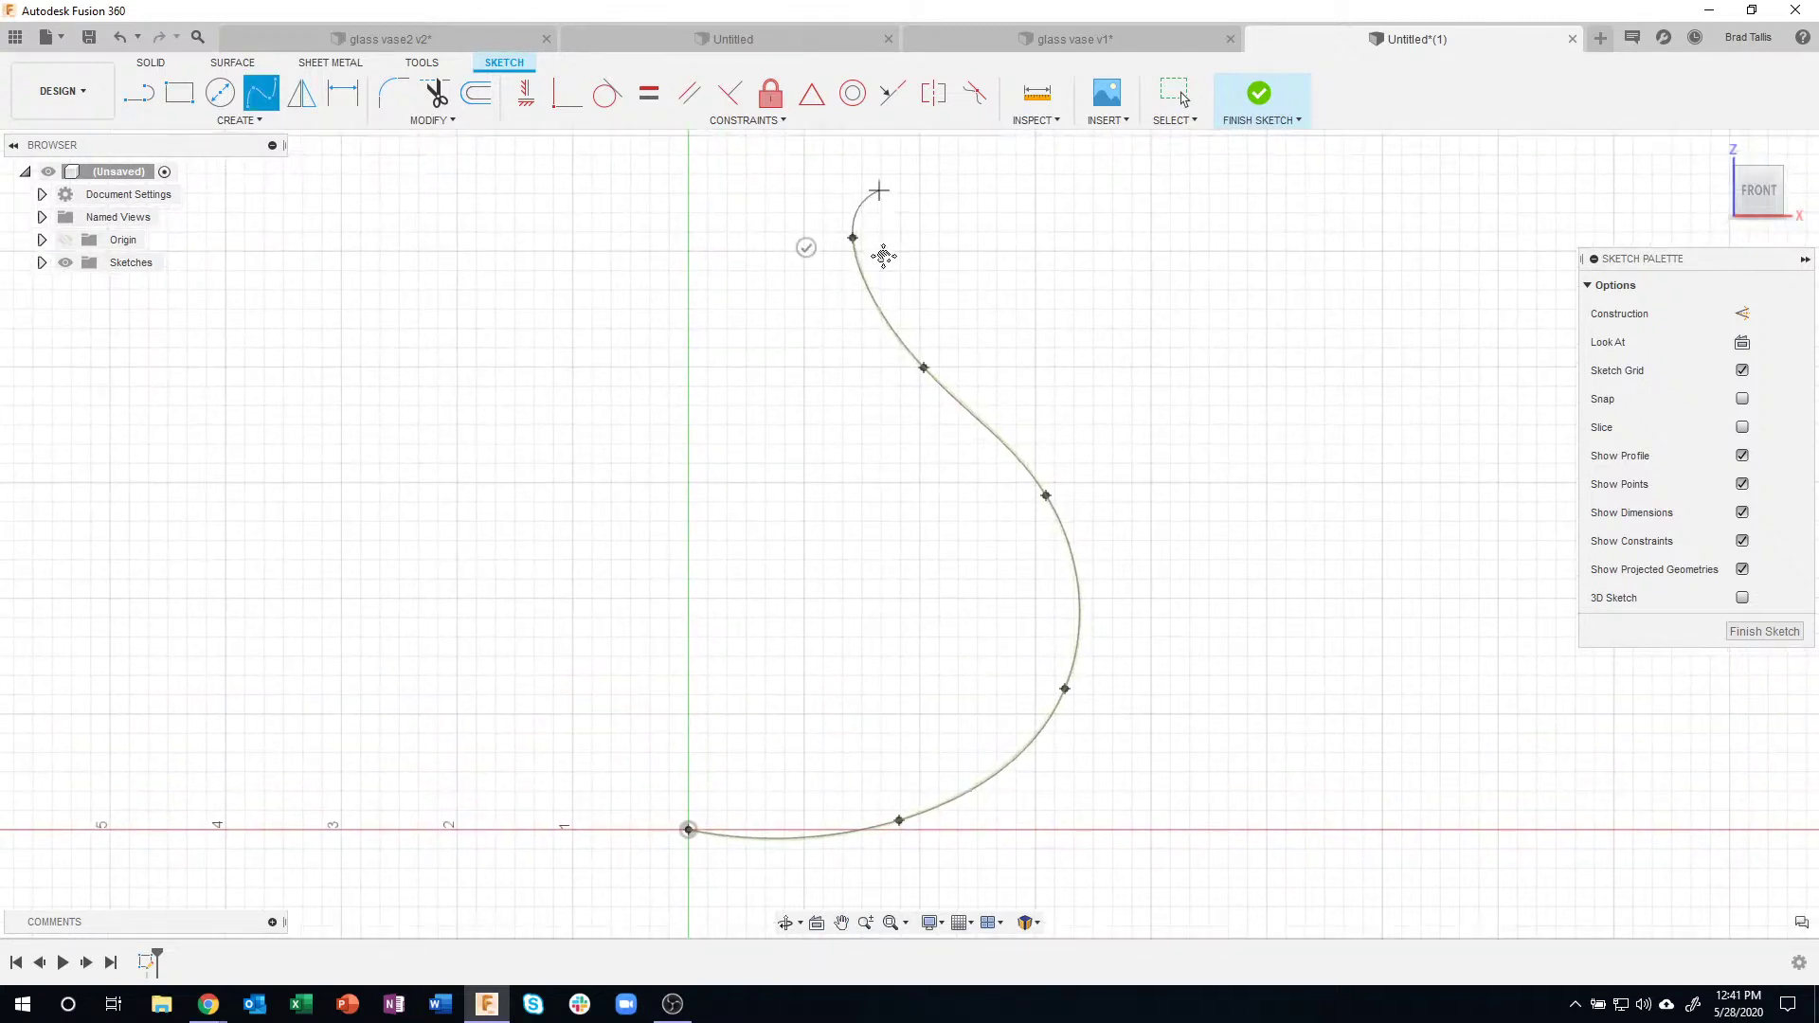
middle_click_drag(879, 192, 874, 335)
left_click(893, 208)
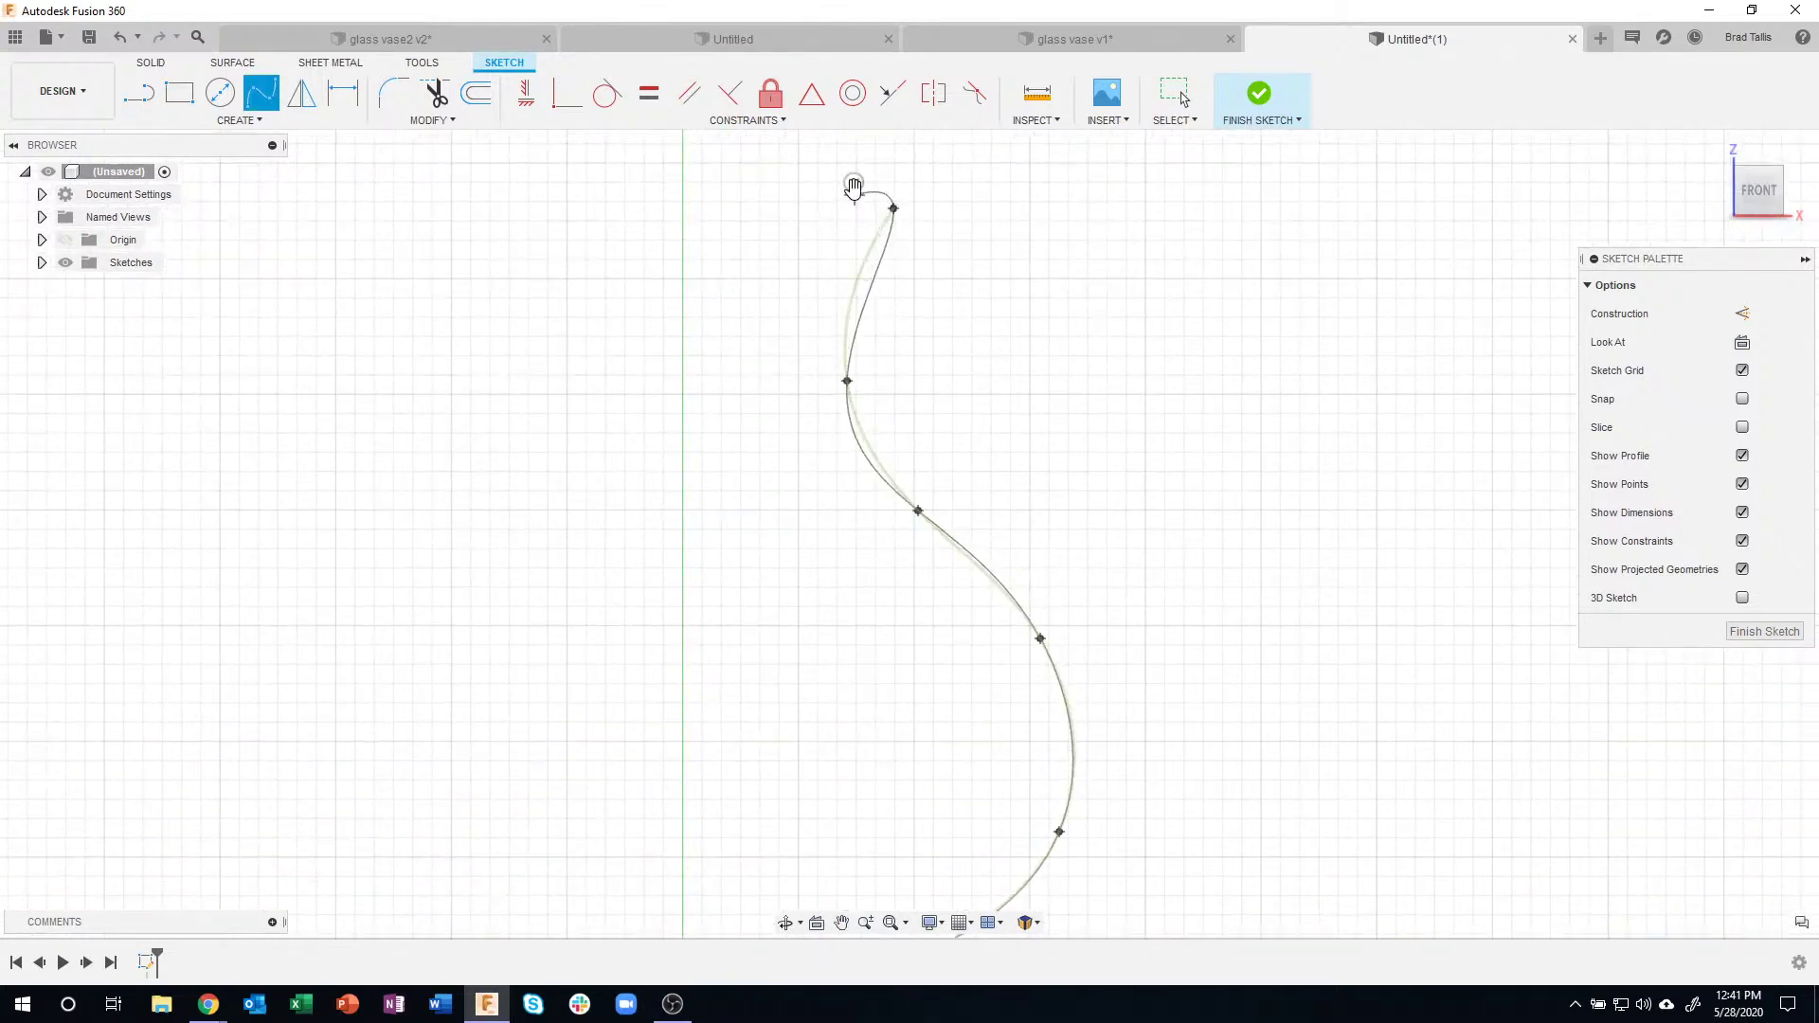
double_click(853, 187)
scroll(719, 666, "down", 4)
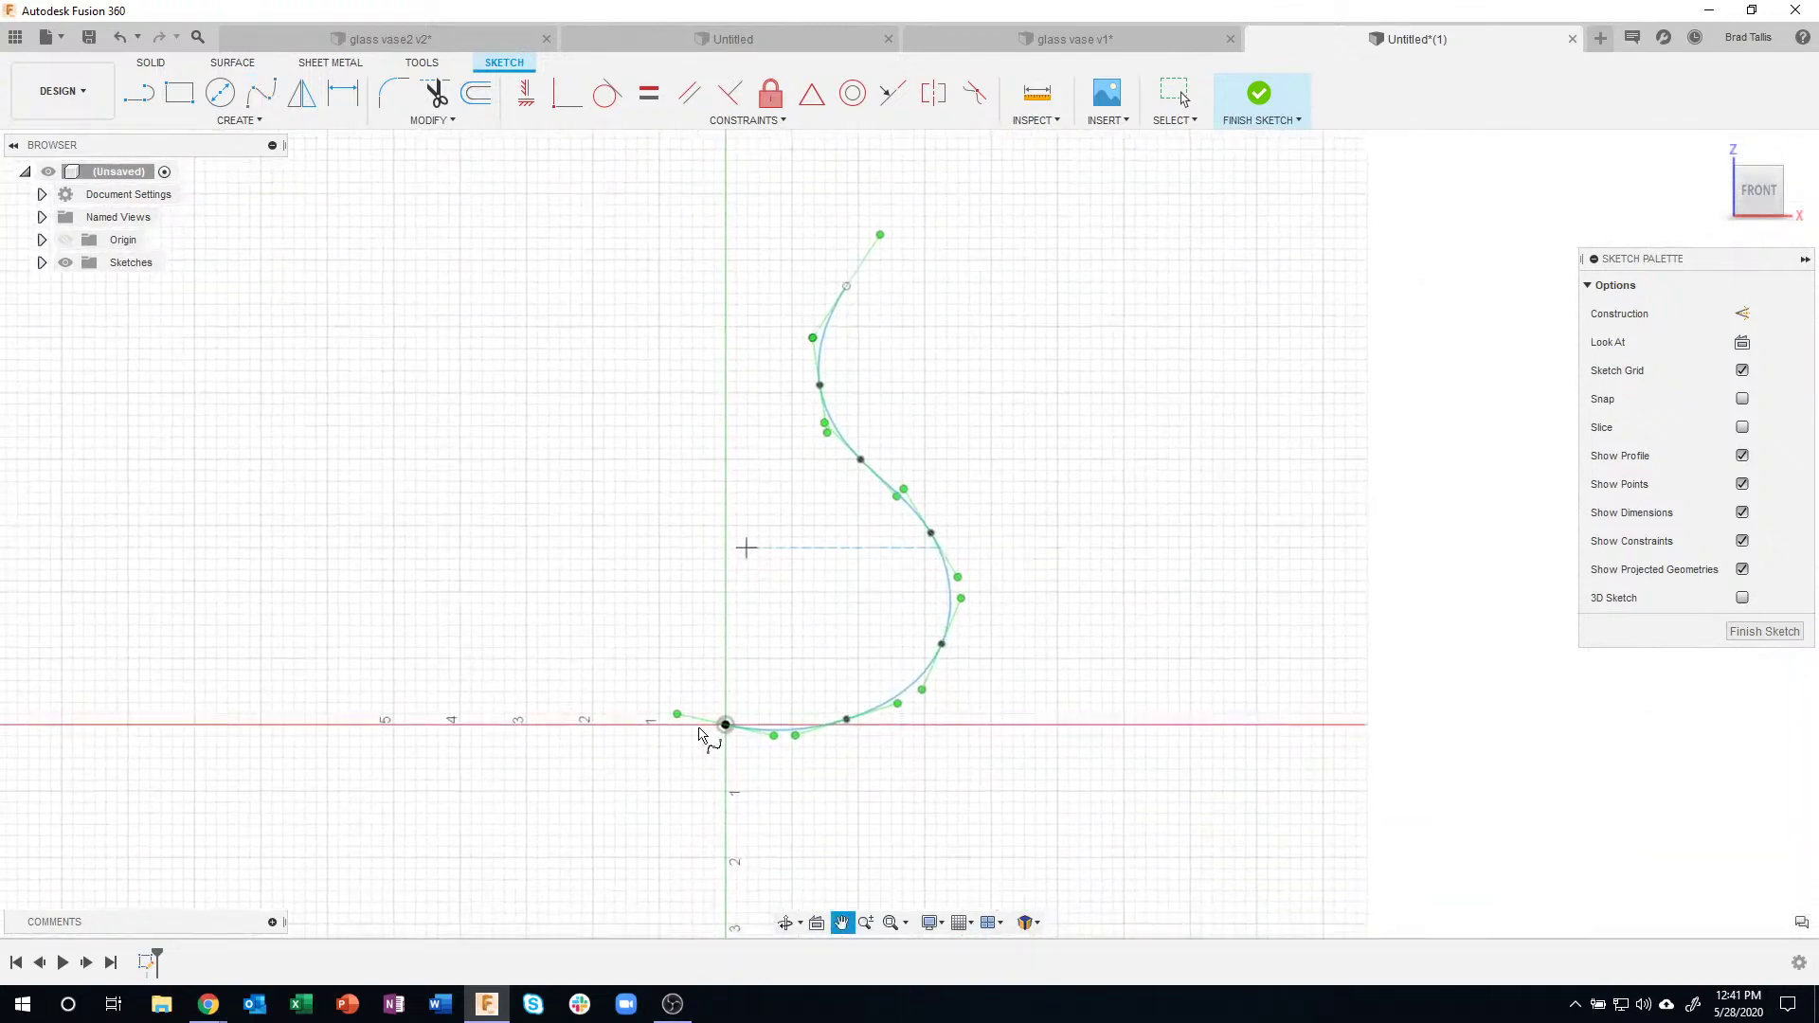
- Constrain the spline's tangent handle at the origin to be horizontal
scroll(706, 743, "up", 5)
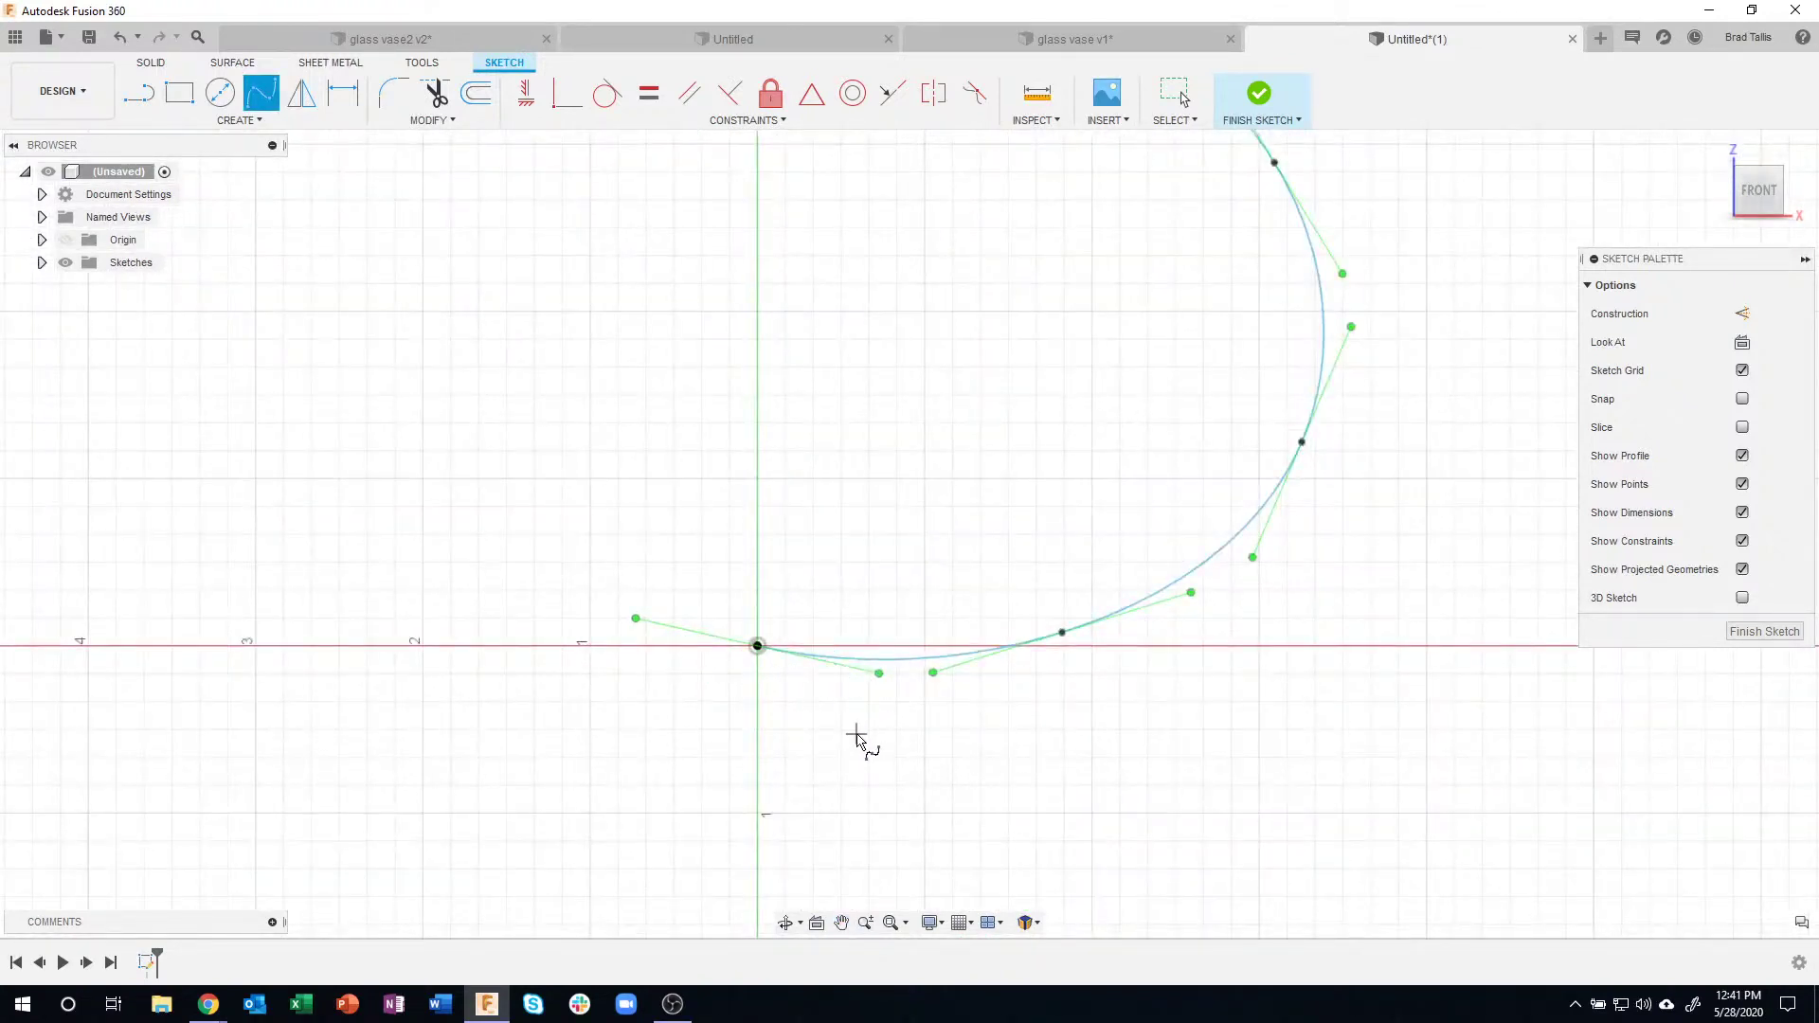
key("Escape")
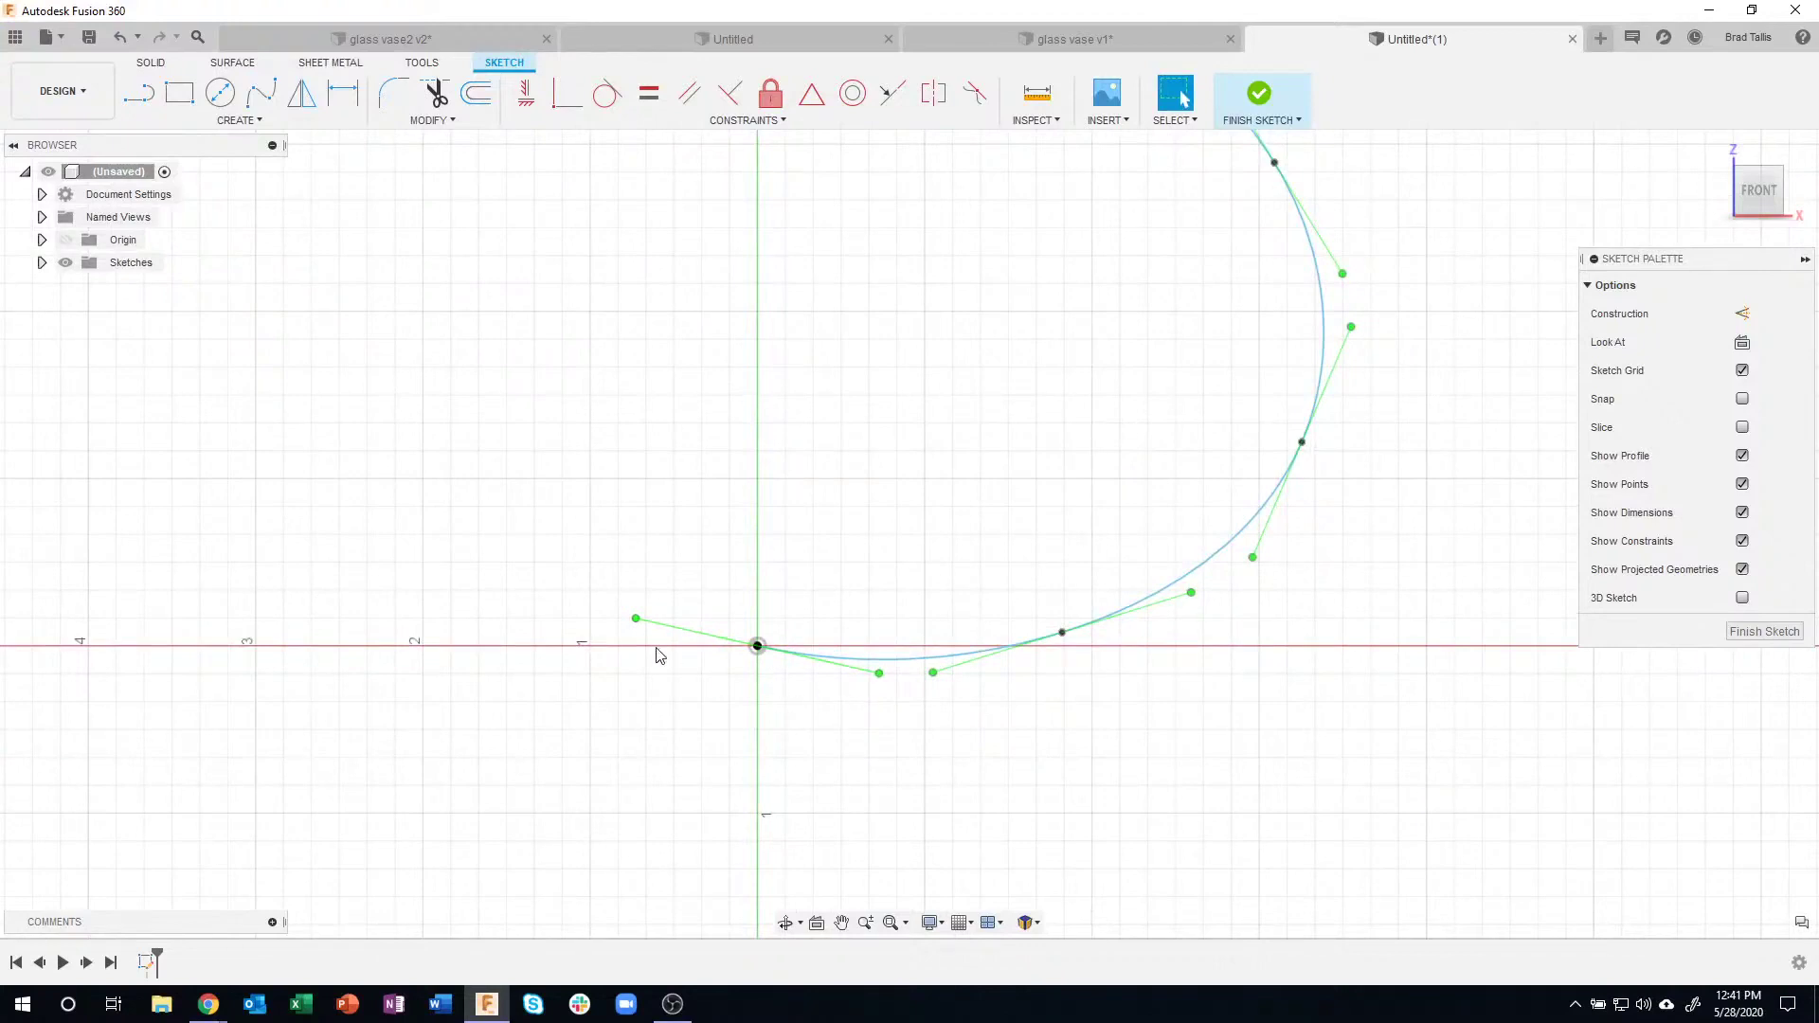
left_click(682, 629)
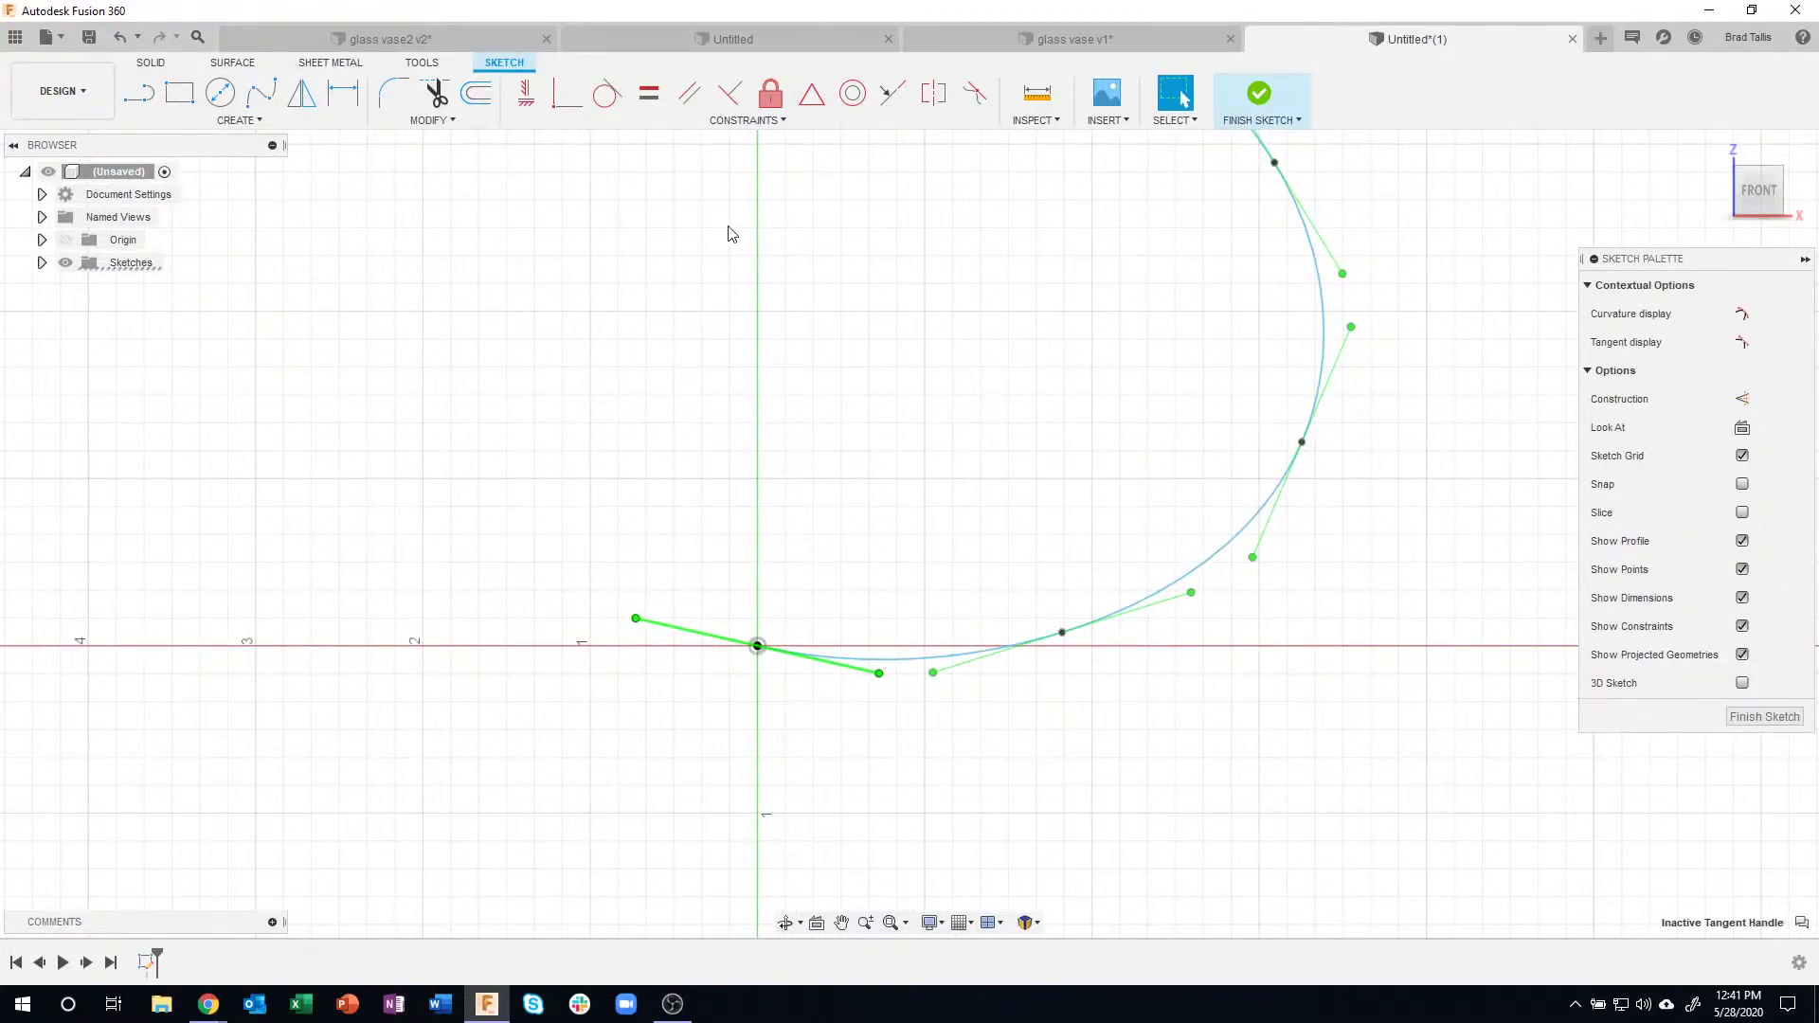
left_click(536, 102)
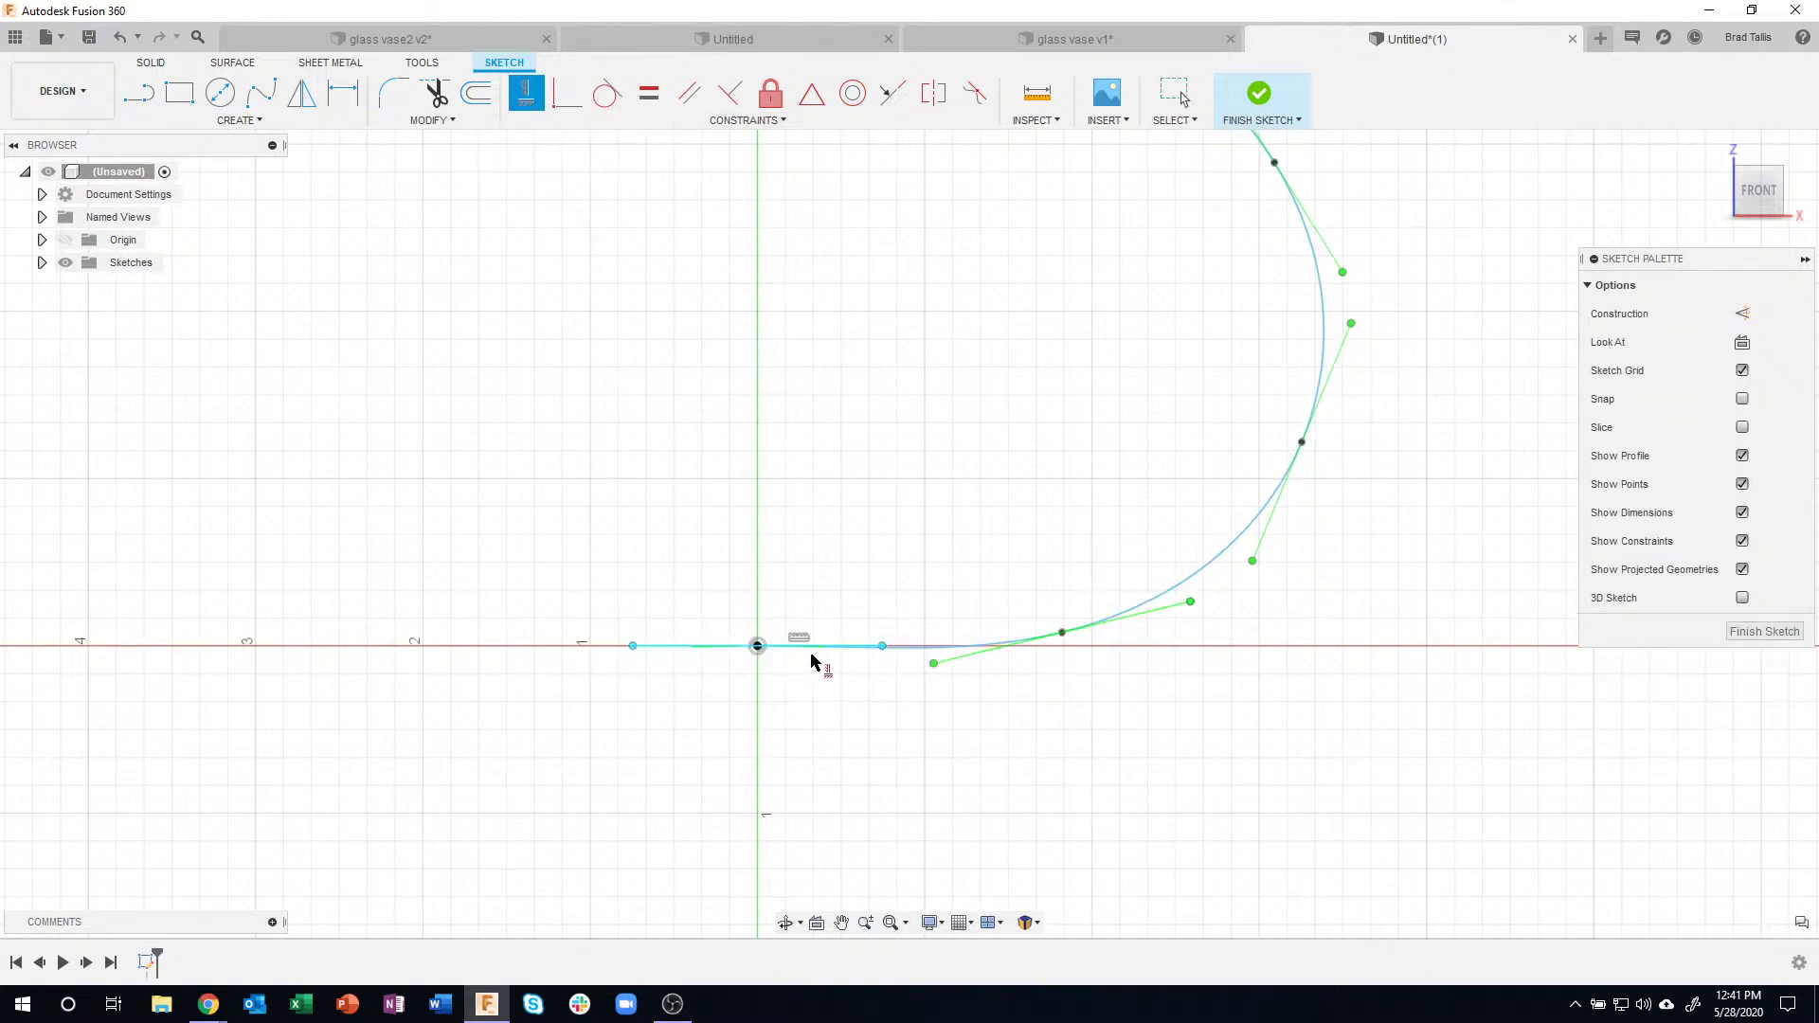
key("Escape")
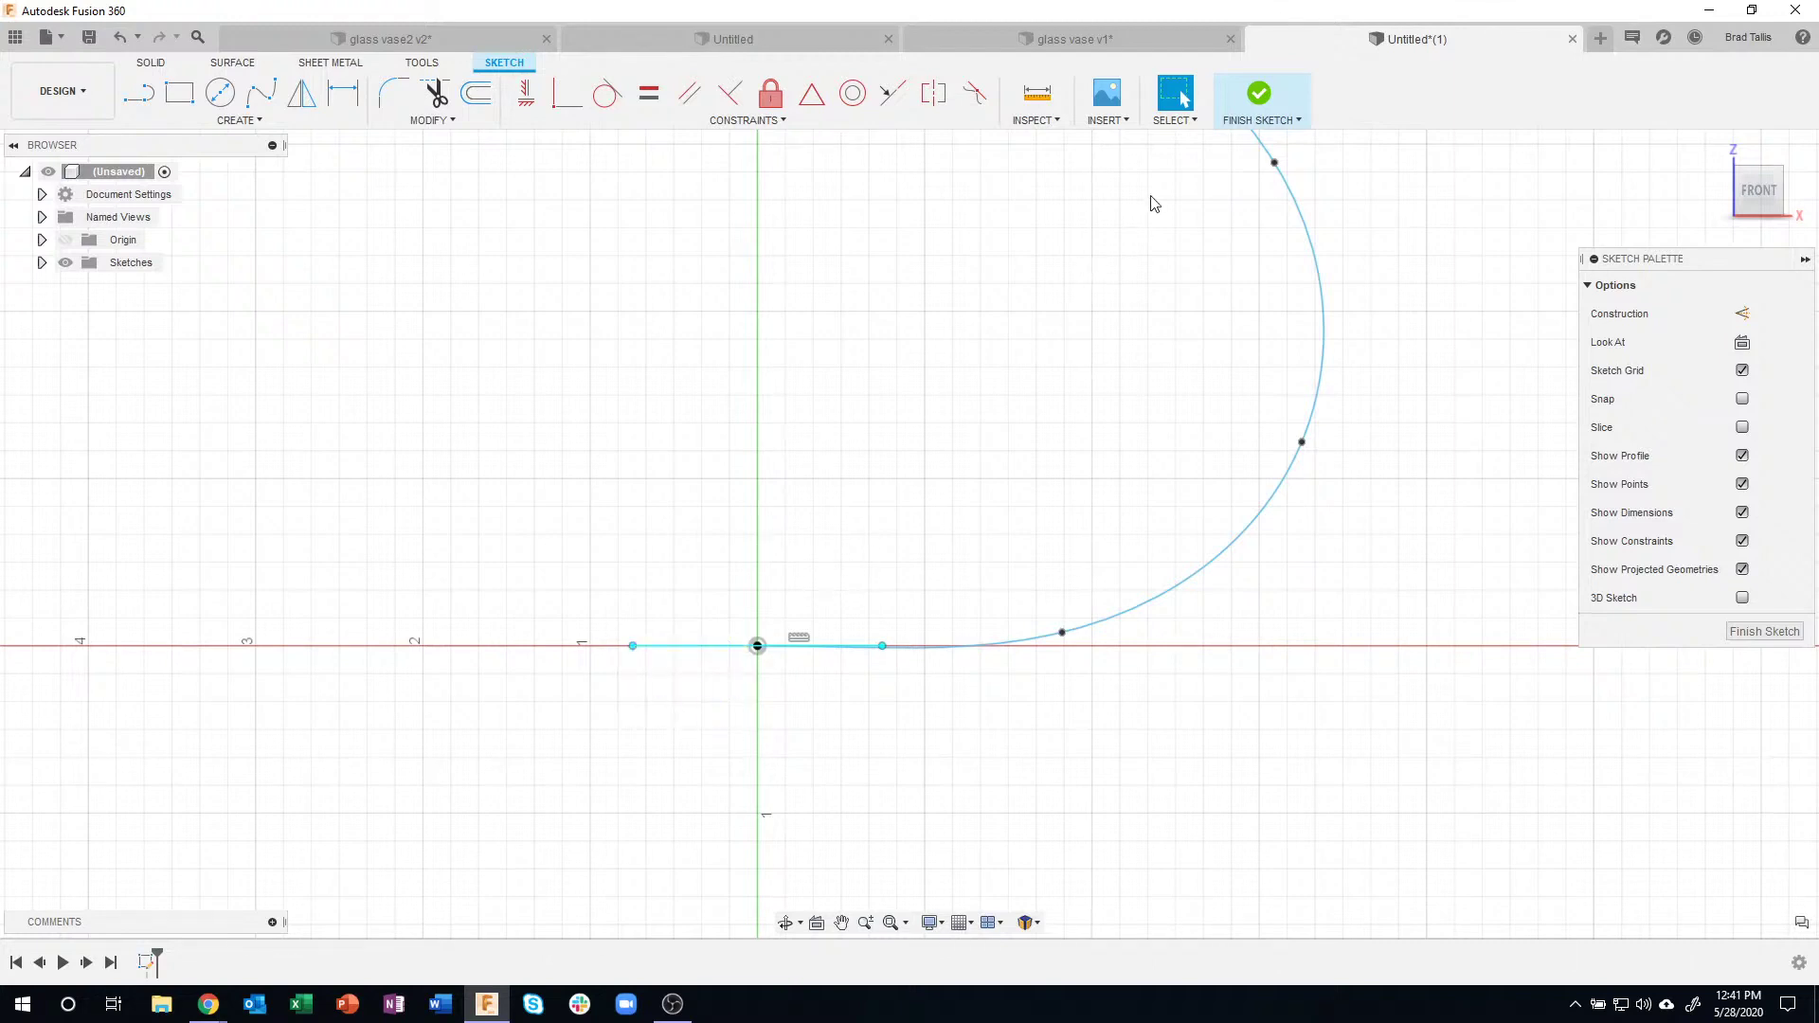
left_click(1175, 119)
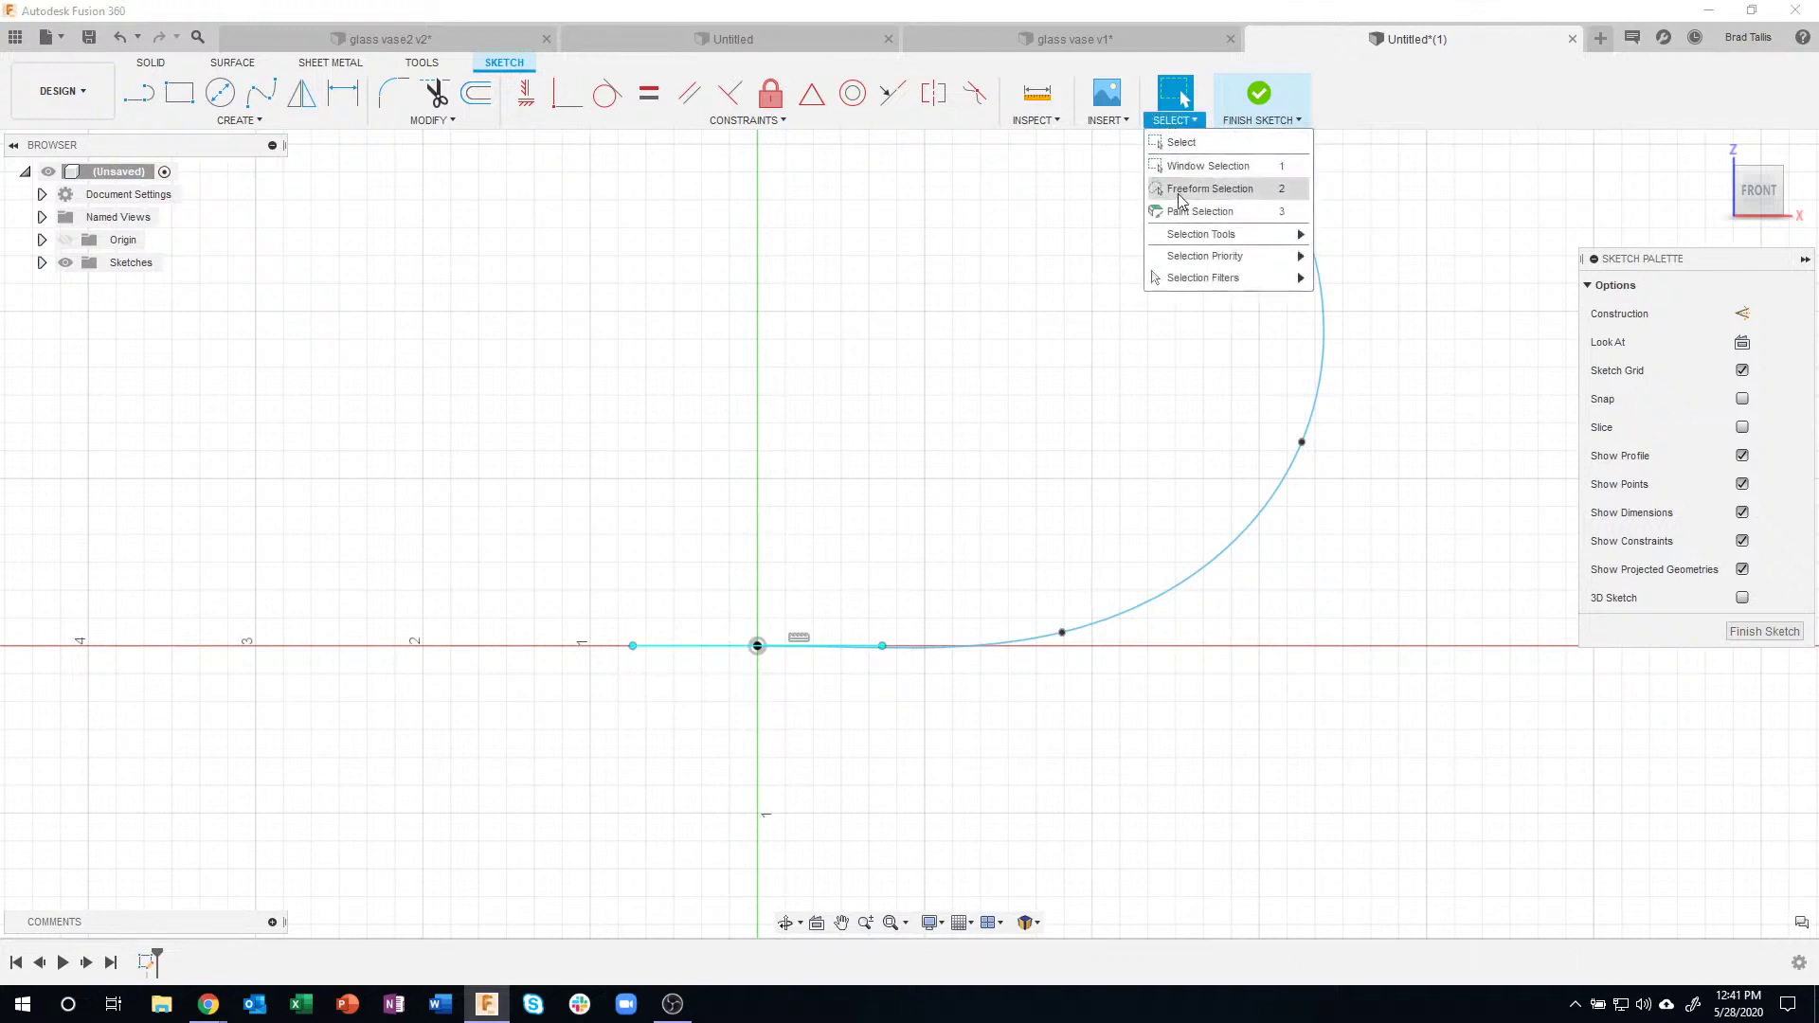
mouse_move(1206, 265)
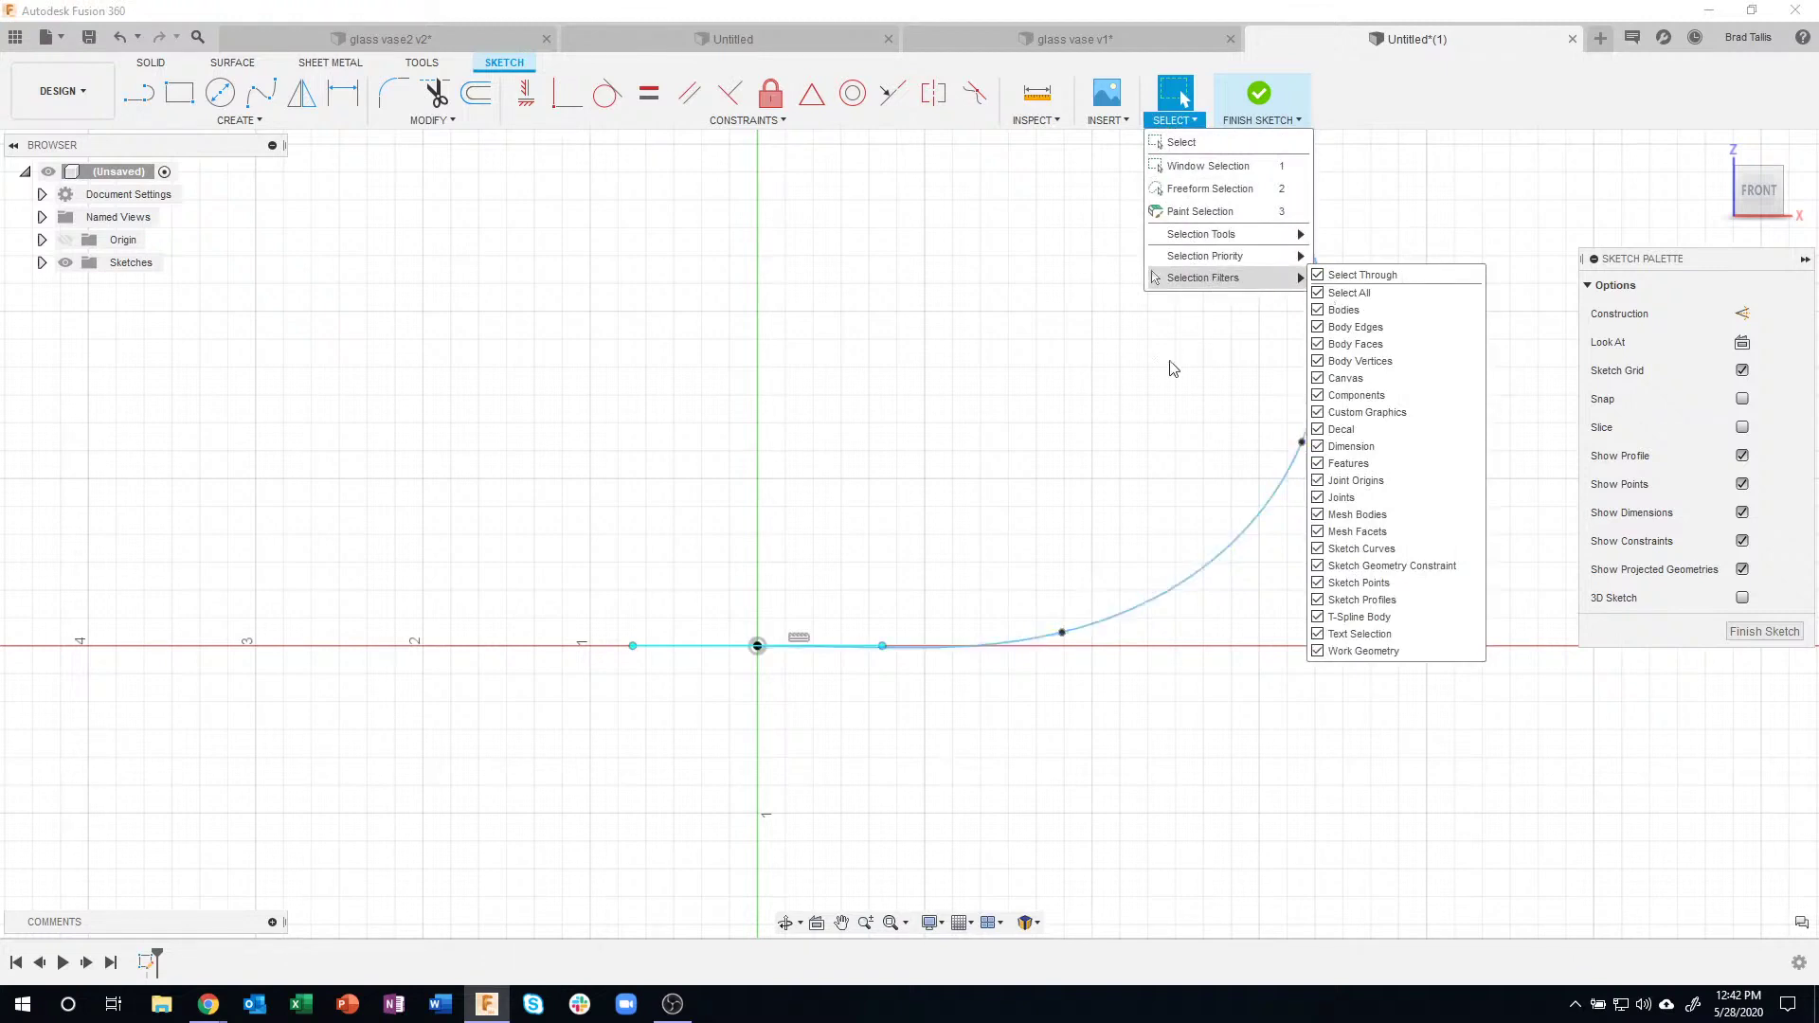
left_click(960, 439)
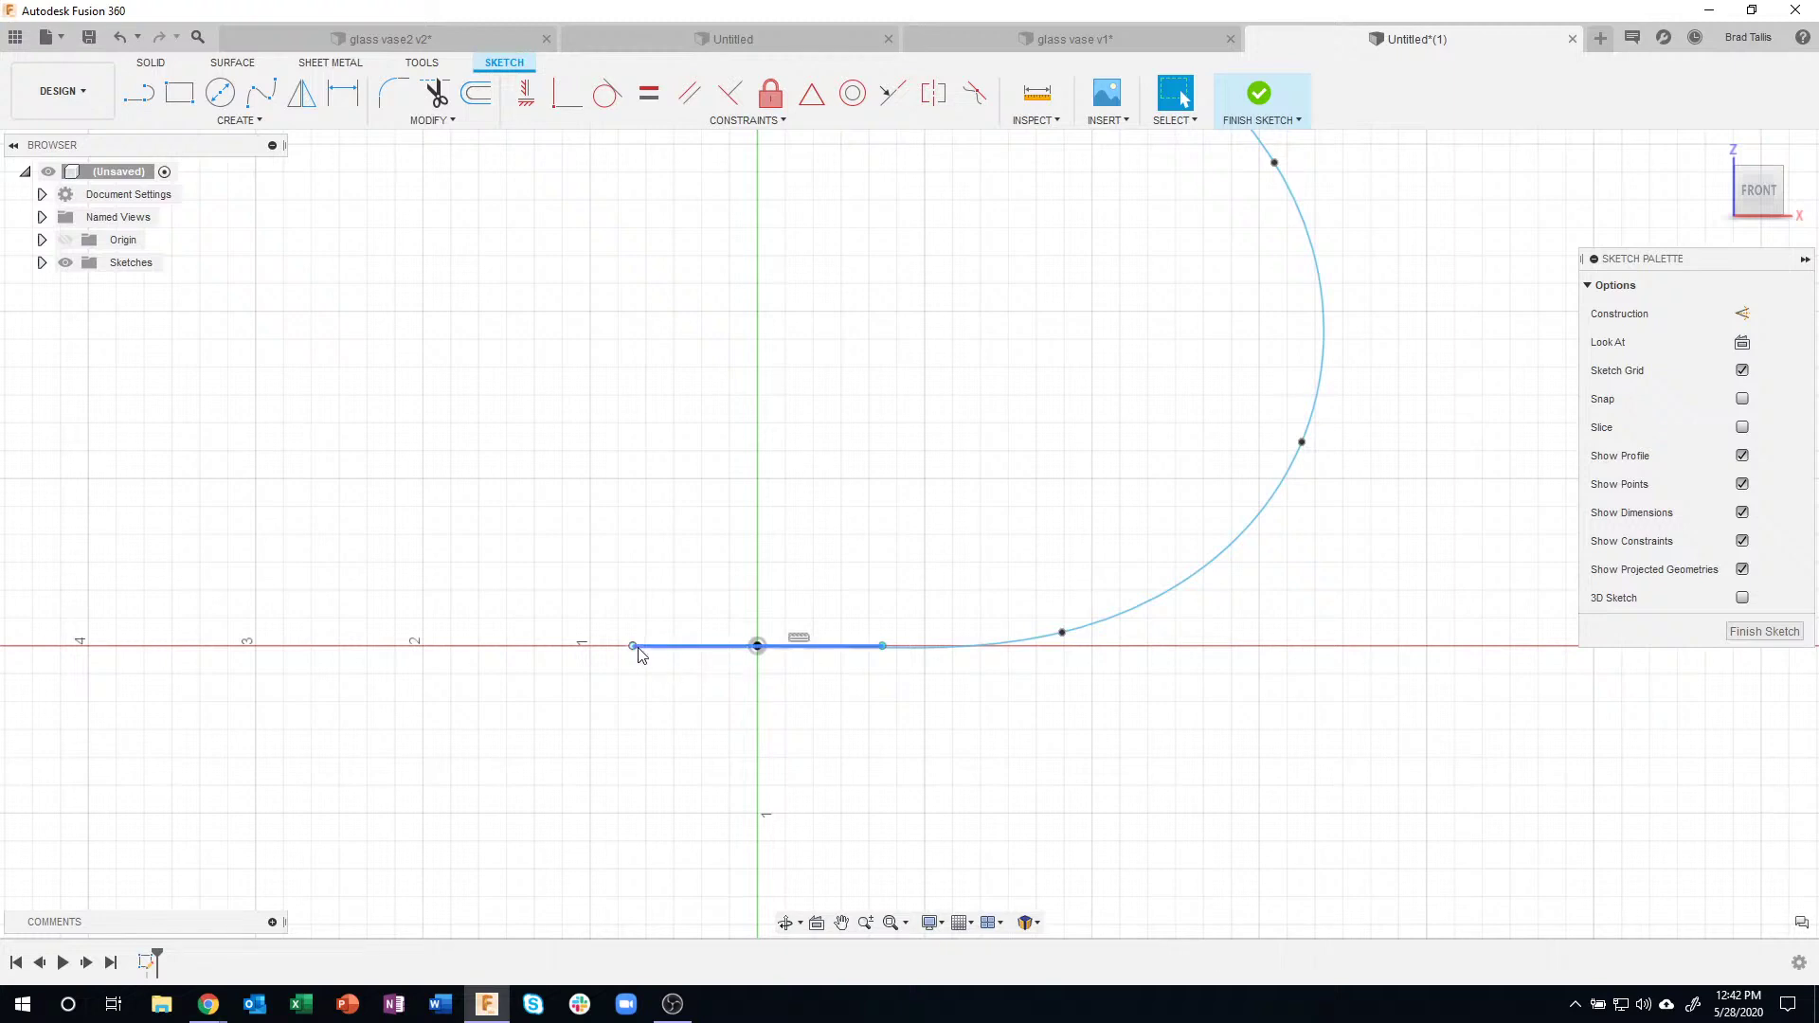
- Shorten the origin tangent handle to about 1.24 in and adjust the tangent handle at the spline's third fit point
mouse_move(633, 645)
left_mouse_down()
mouse_move(676, 654)
mouse_move(633, 650)
mouse_move(652, 653)
left_mouse_up()
left_click(1303, 443)
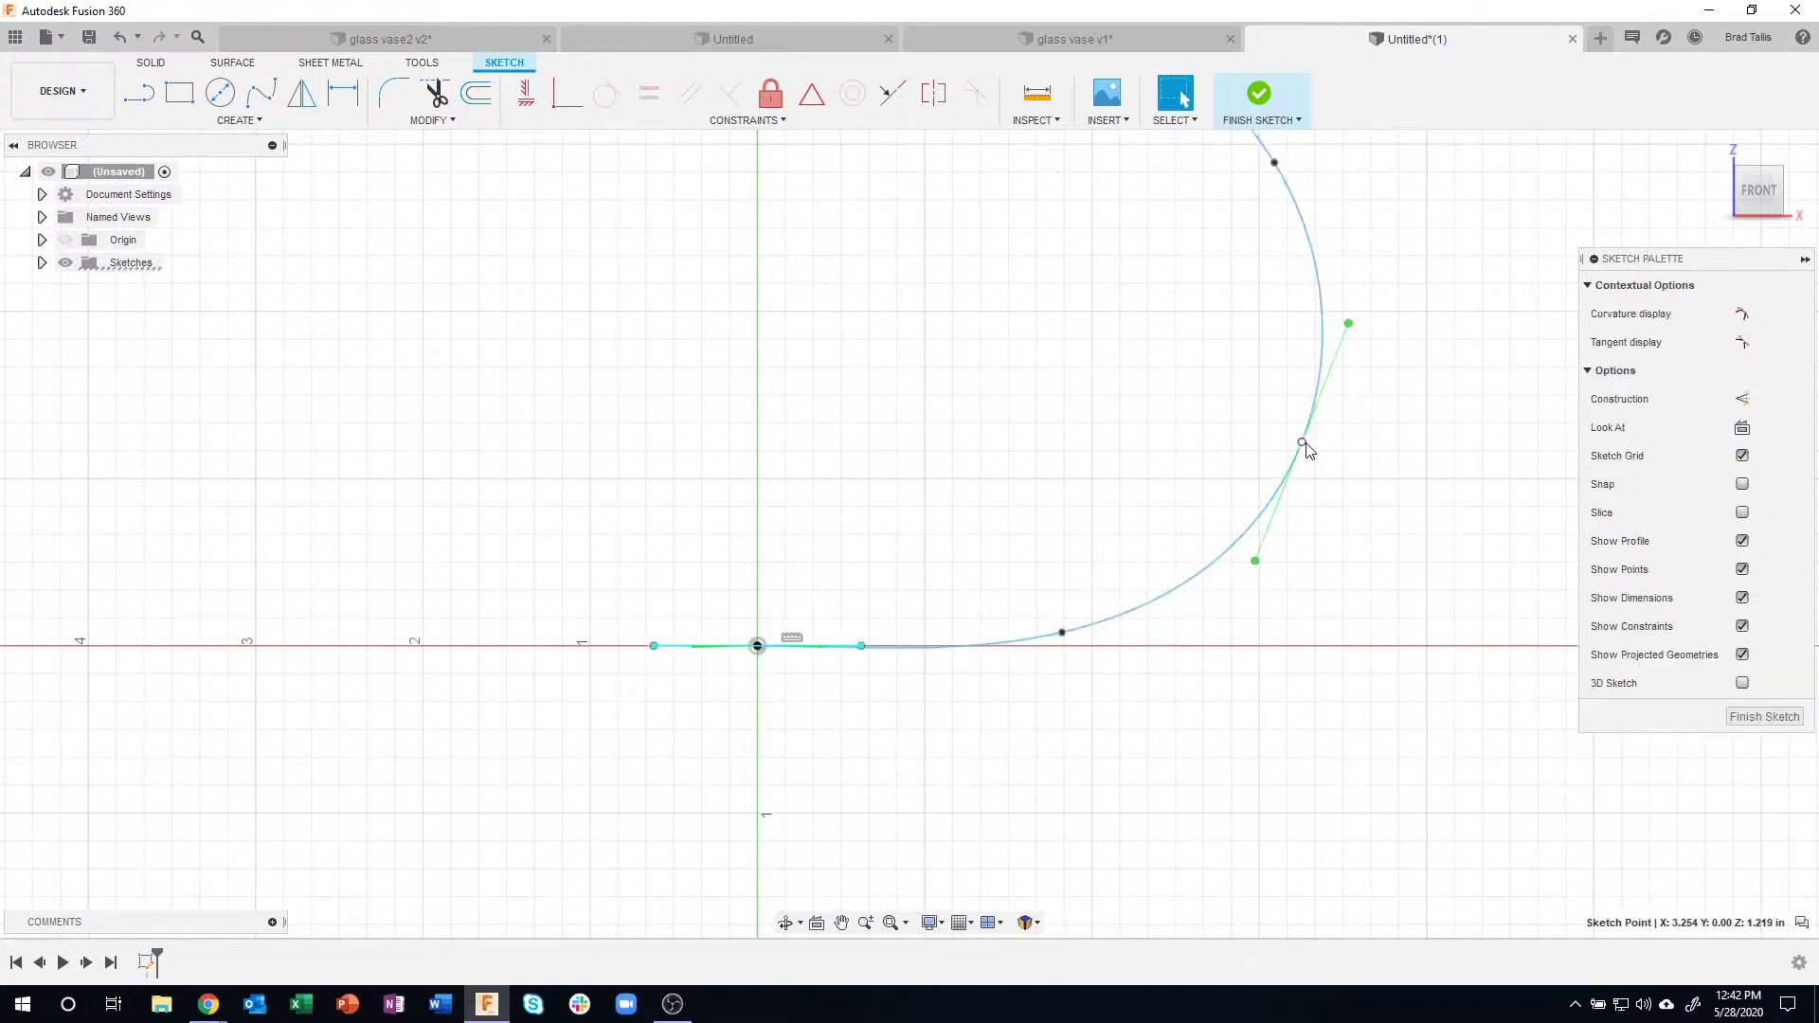
left_click_drag(1349, 323, 1343, 360)
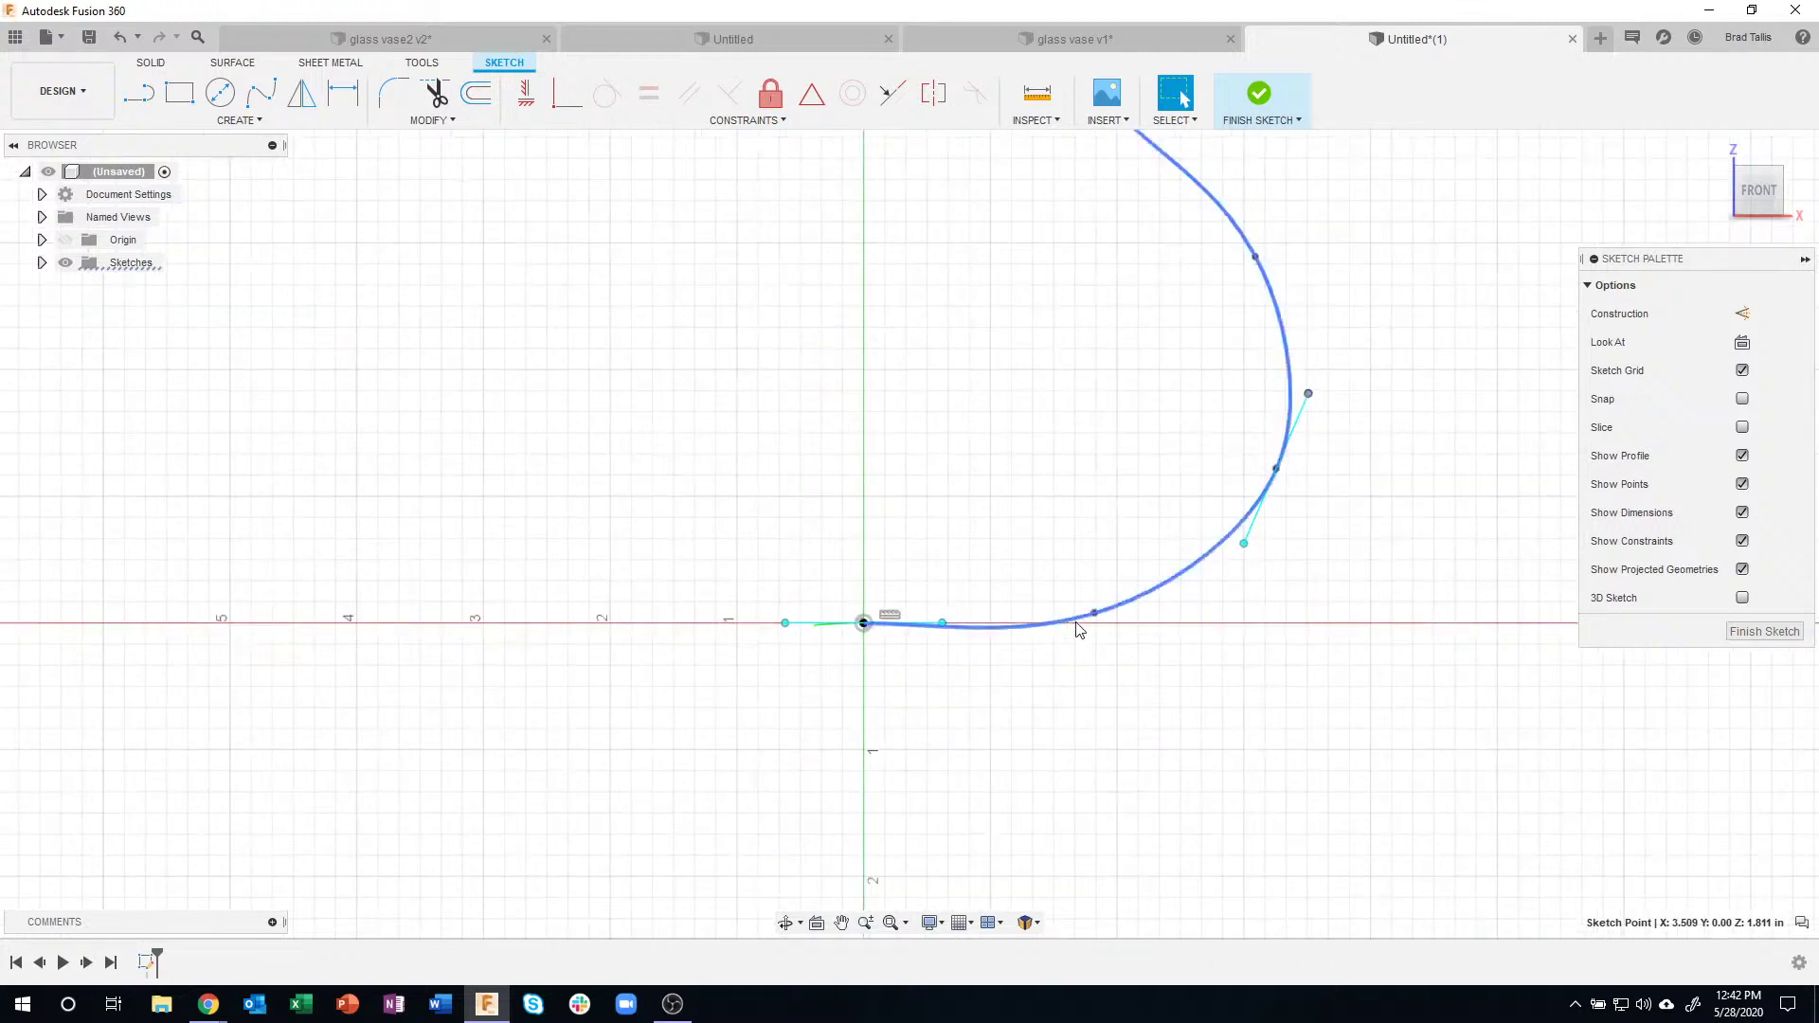
- Raise the spline's second fit point to about X 1.908, Z 0.19 in to flatten the curve leaving the origin
scroll(974, 617, "up", 3)
left_click(702, 640)
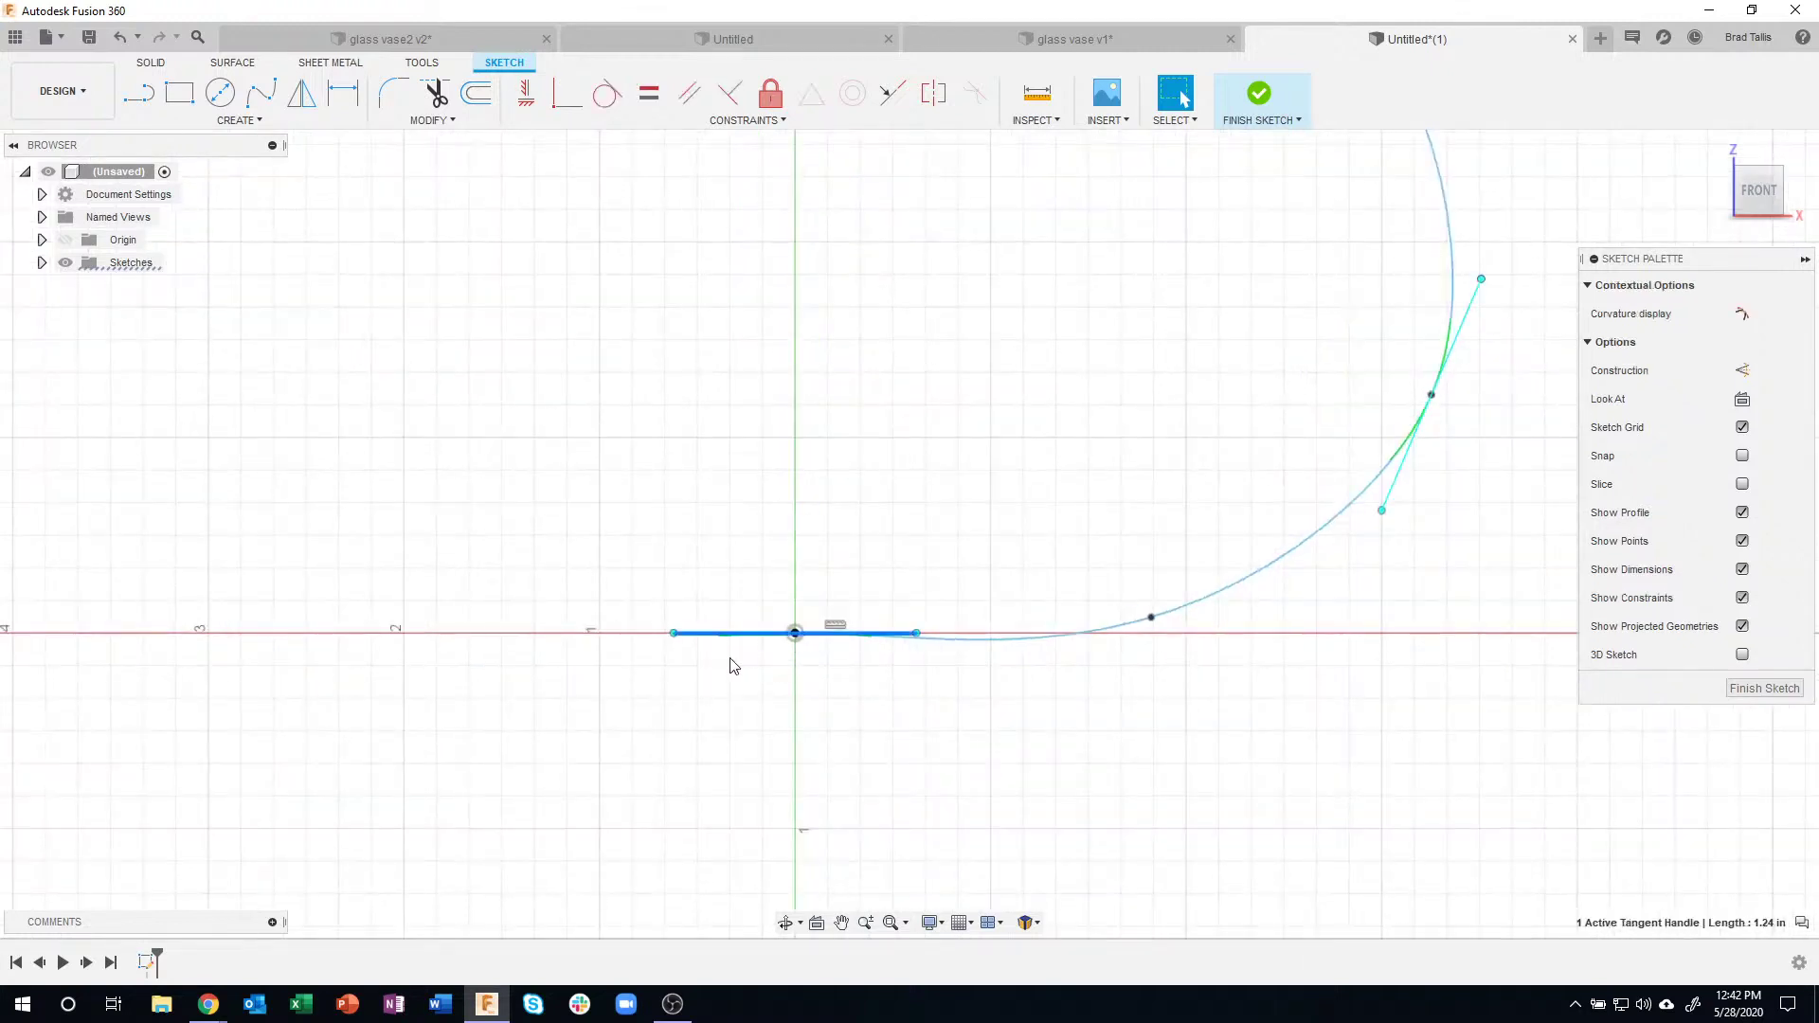
left_click(1085, 537)
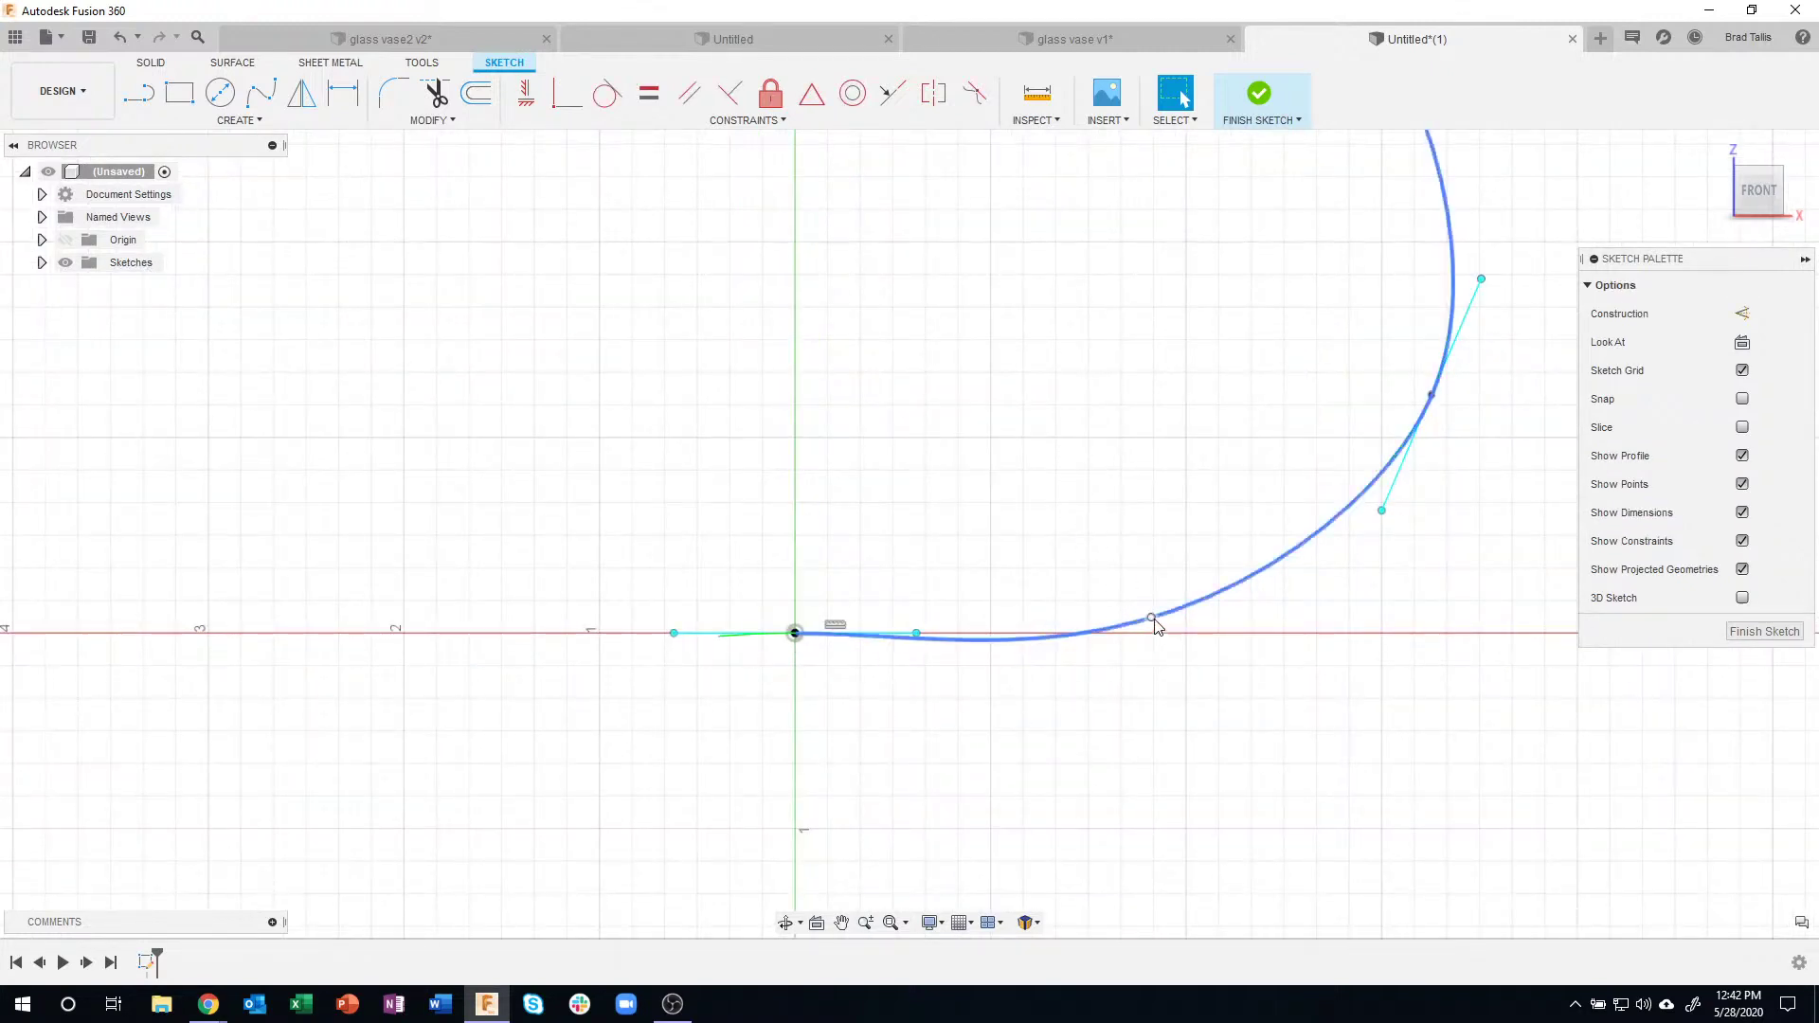
left_click(1152, 620)
left_click_drag(1152, 620, 1169, 596)
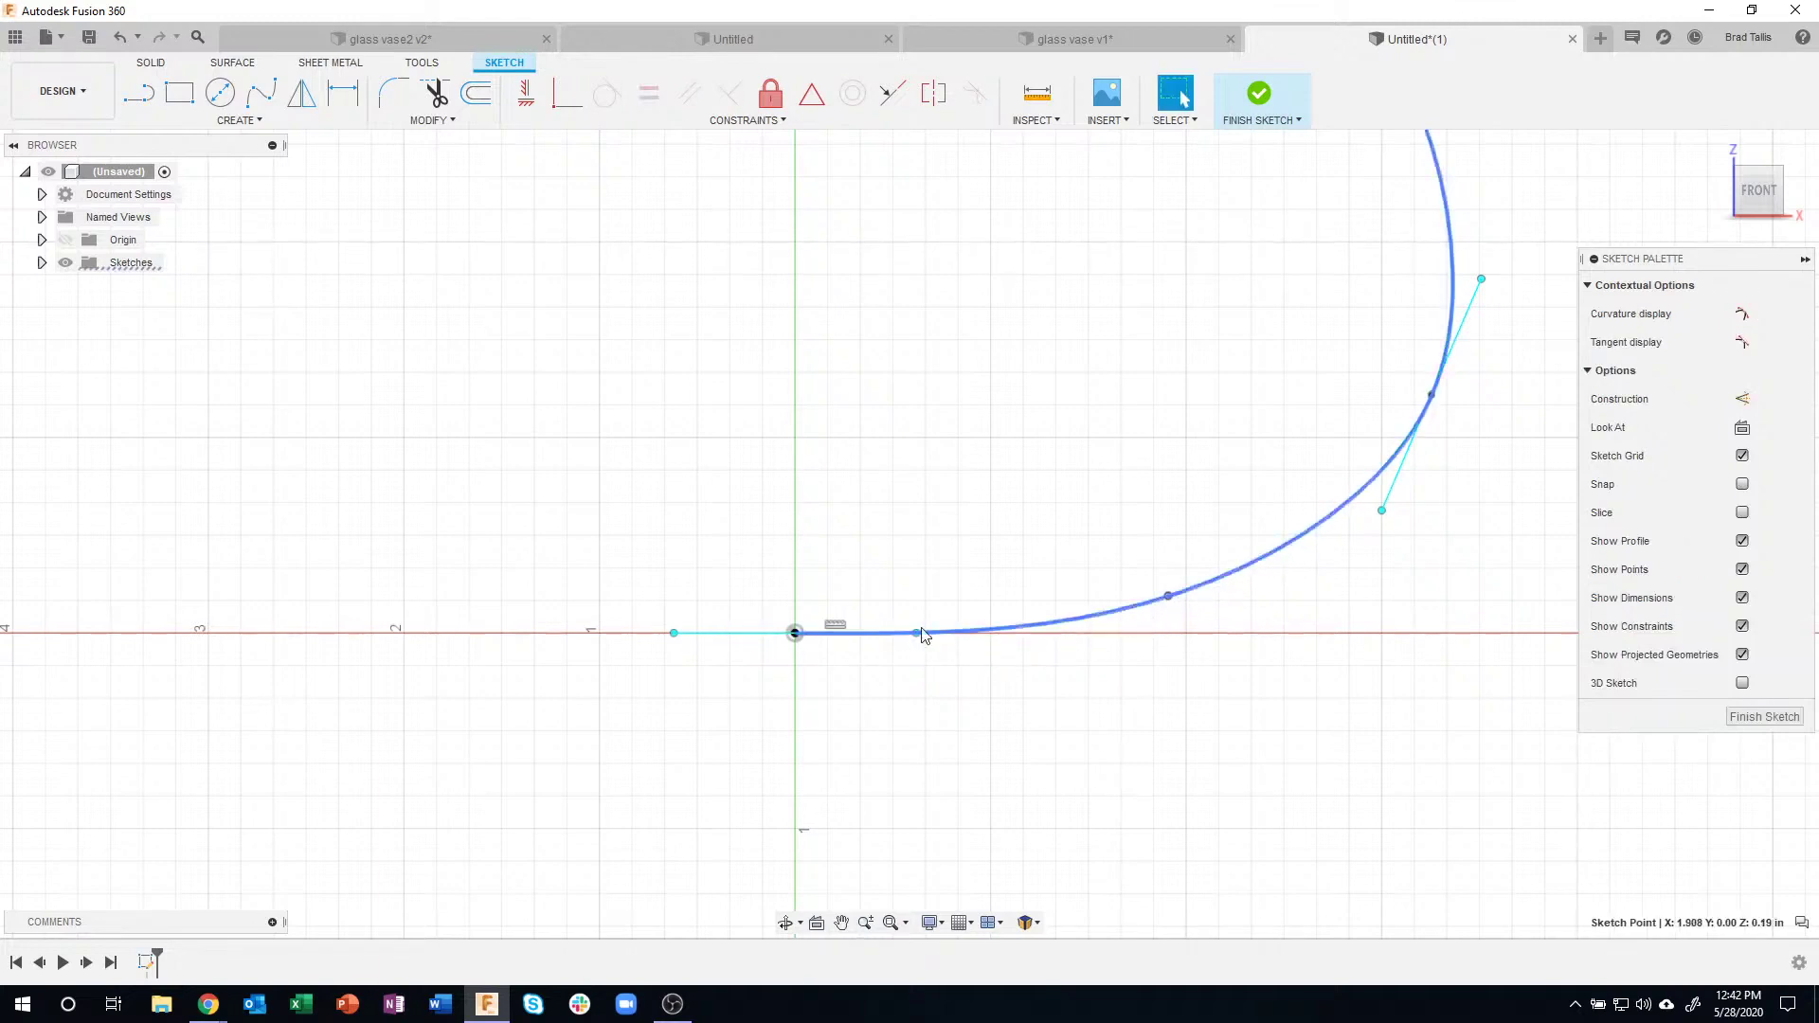
- Close the vase profile with a vertical line from the origin and a horizontal line to the spline's upper end, and finish the sketch
left_click(1076, 459)
scroll(1074, 458, "down", 5)
middle_click_drag(1072, 456, 1065, 596)
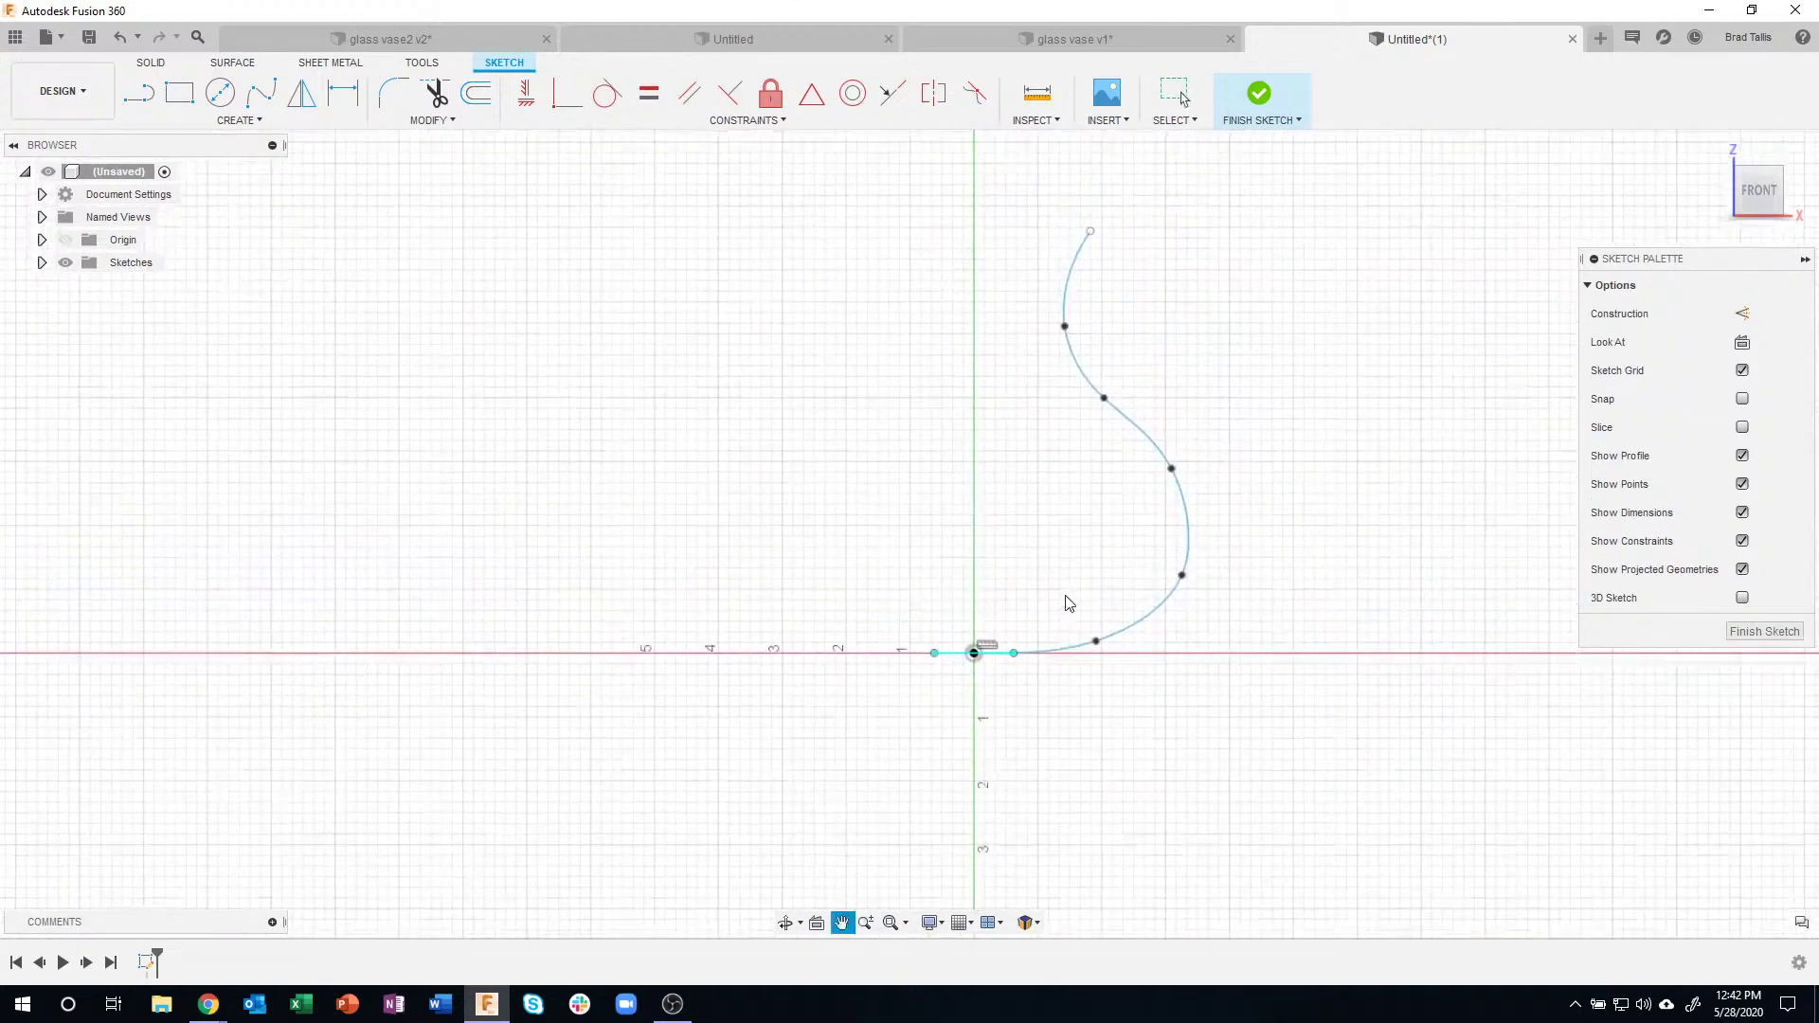
left_click(139, 93)
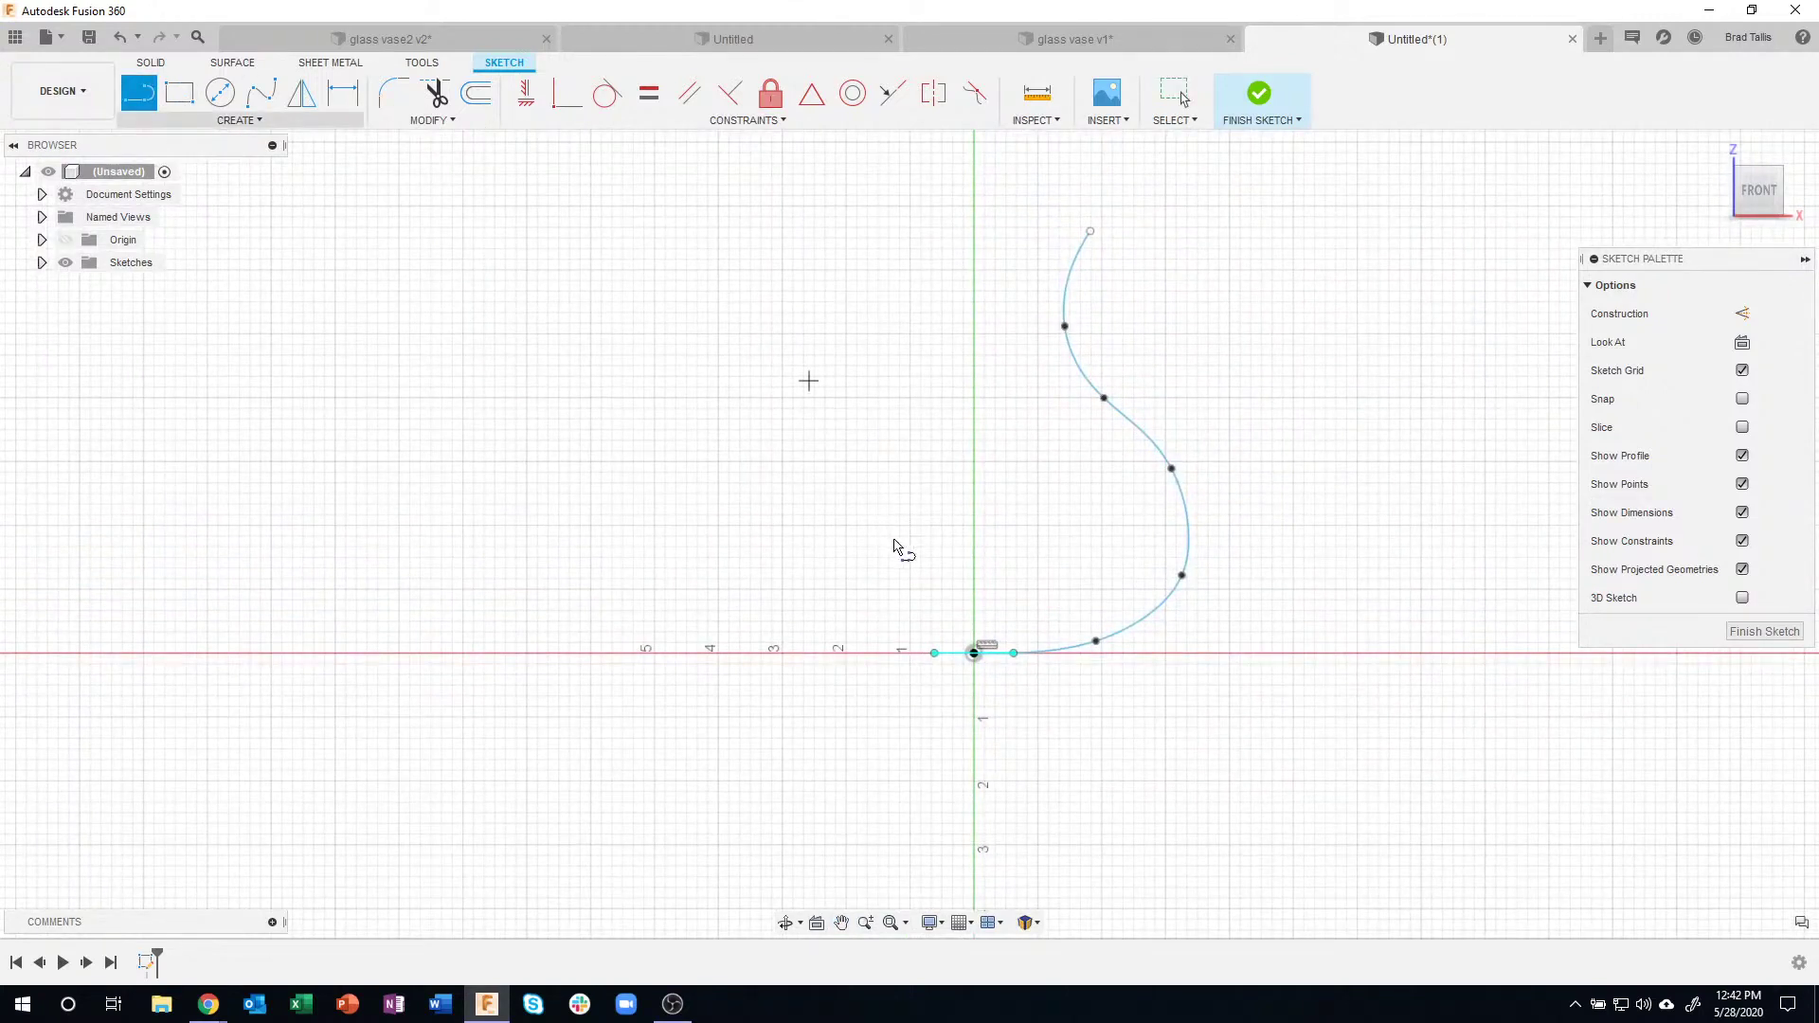
left_click(974, 652)
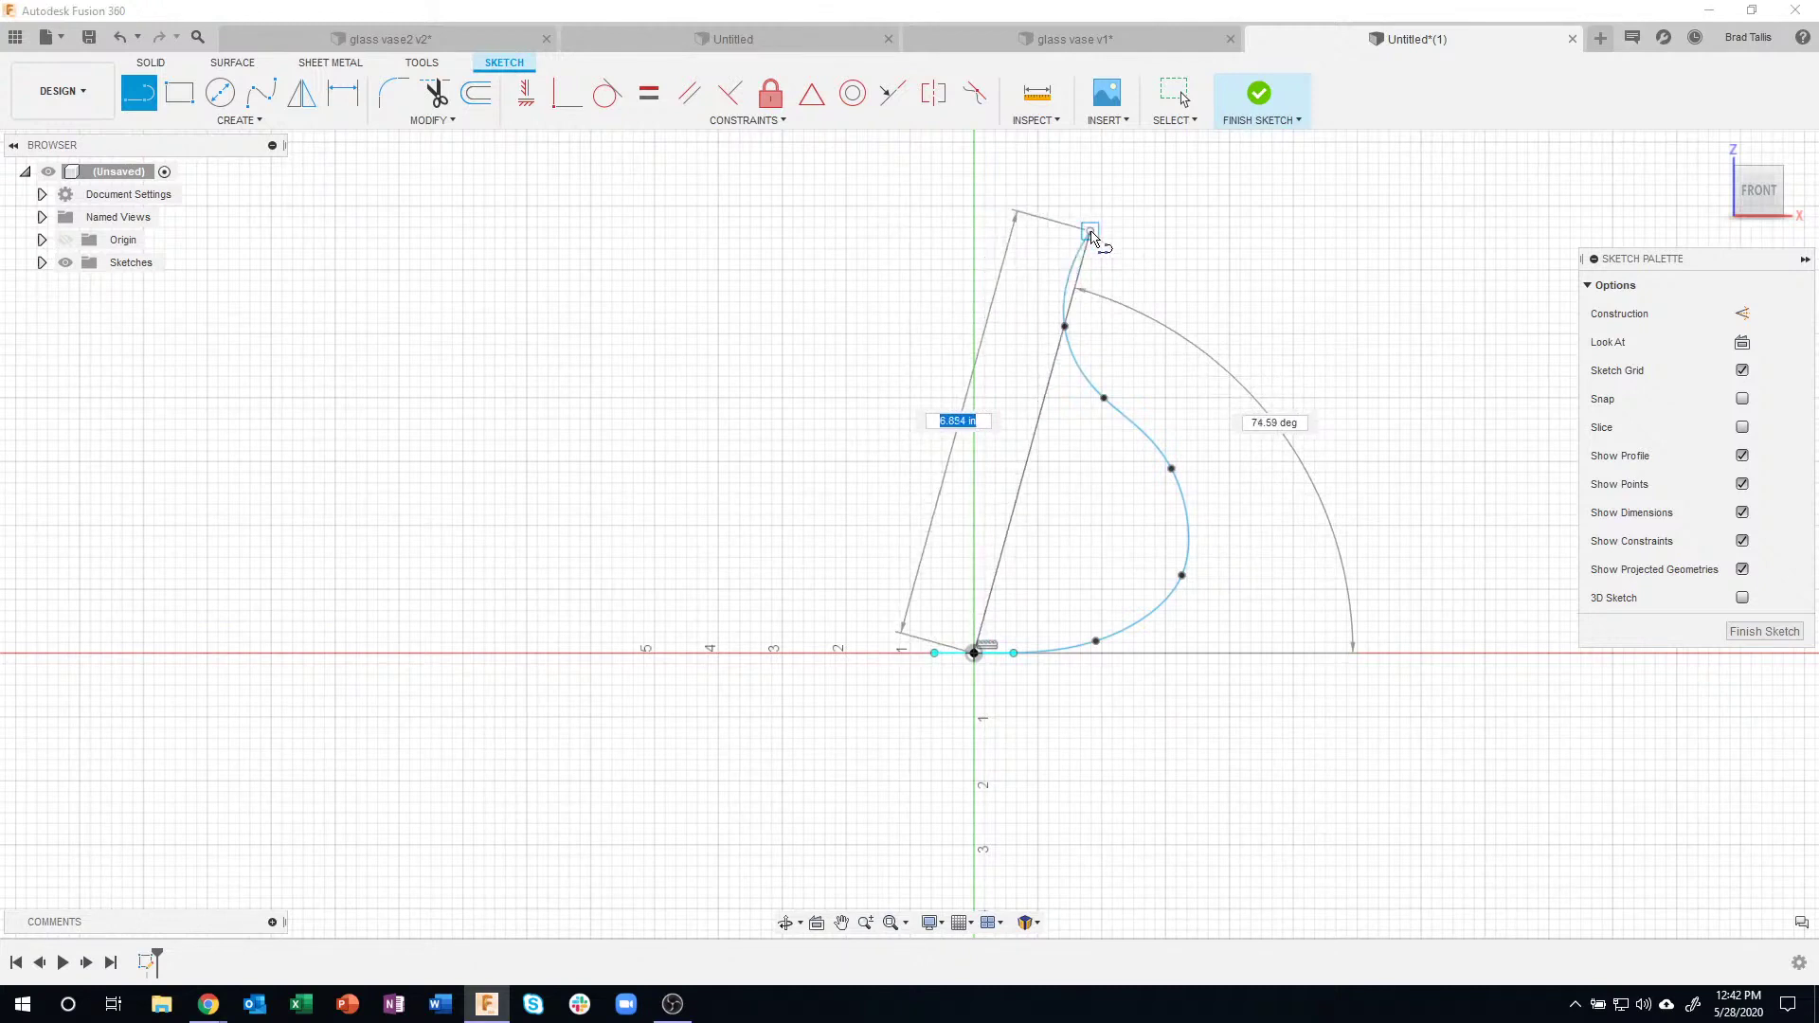
left_click(976, 233)
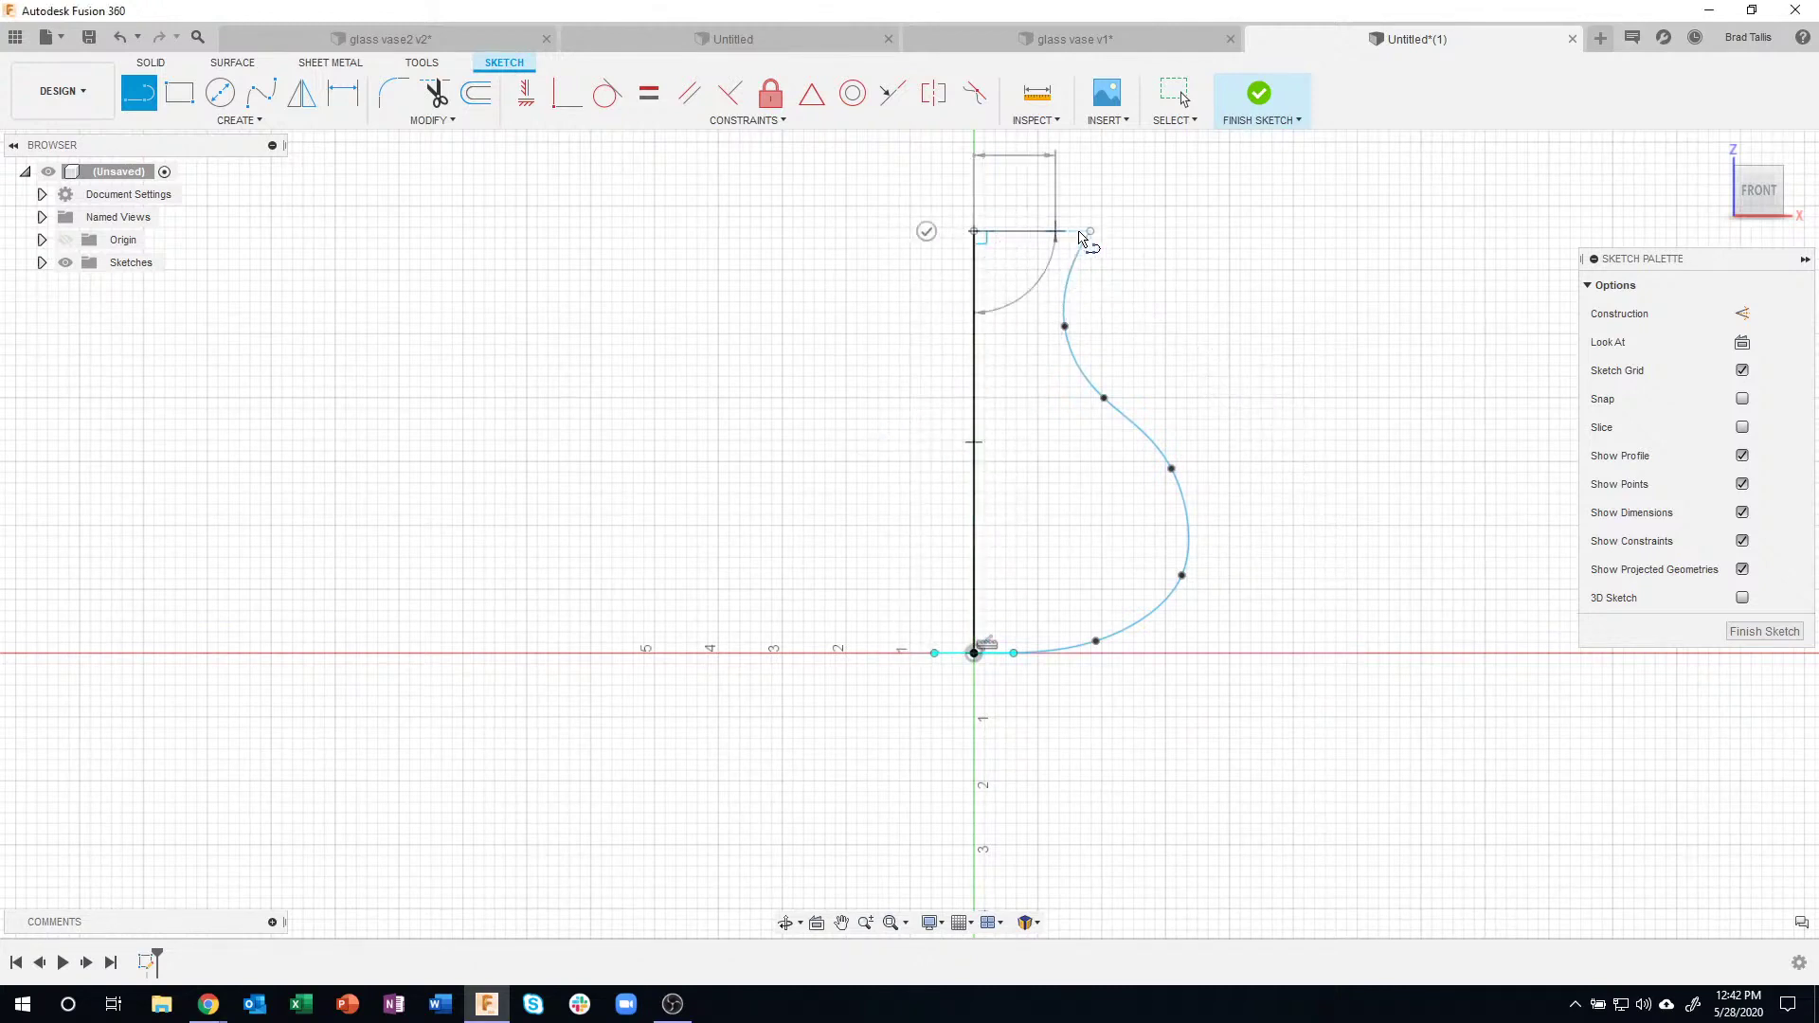
left_click(1090, 231)
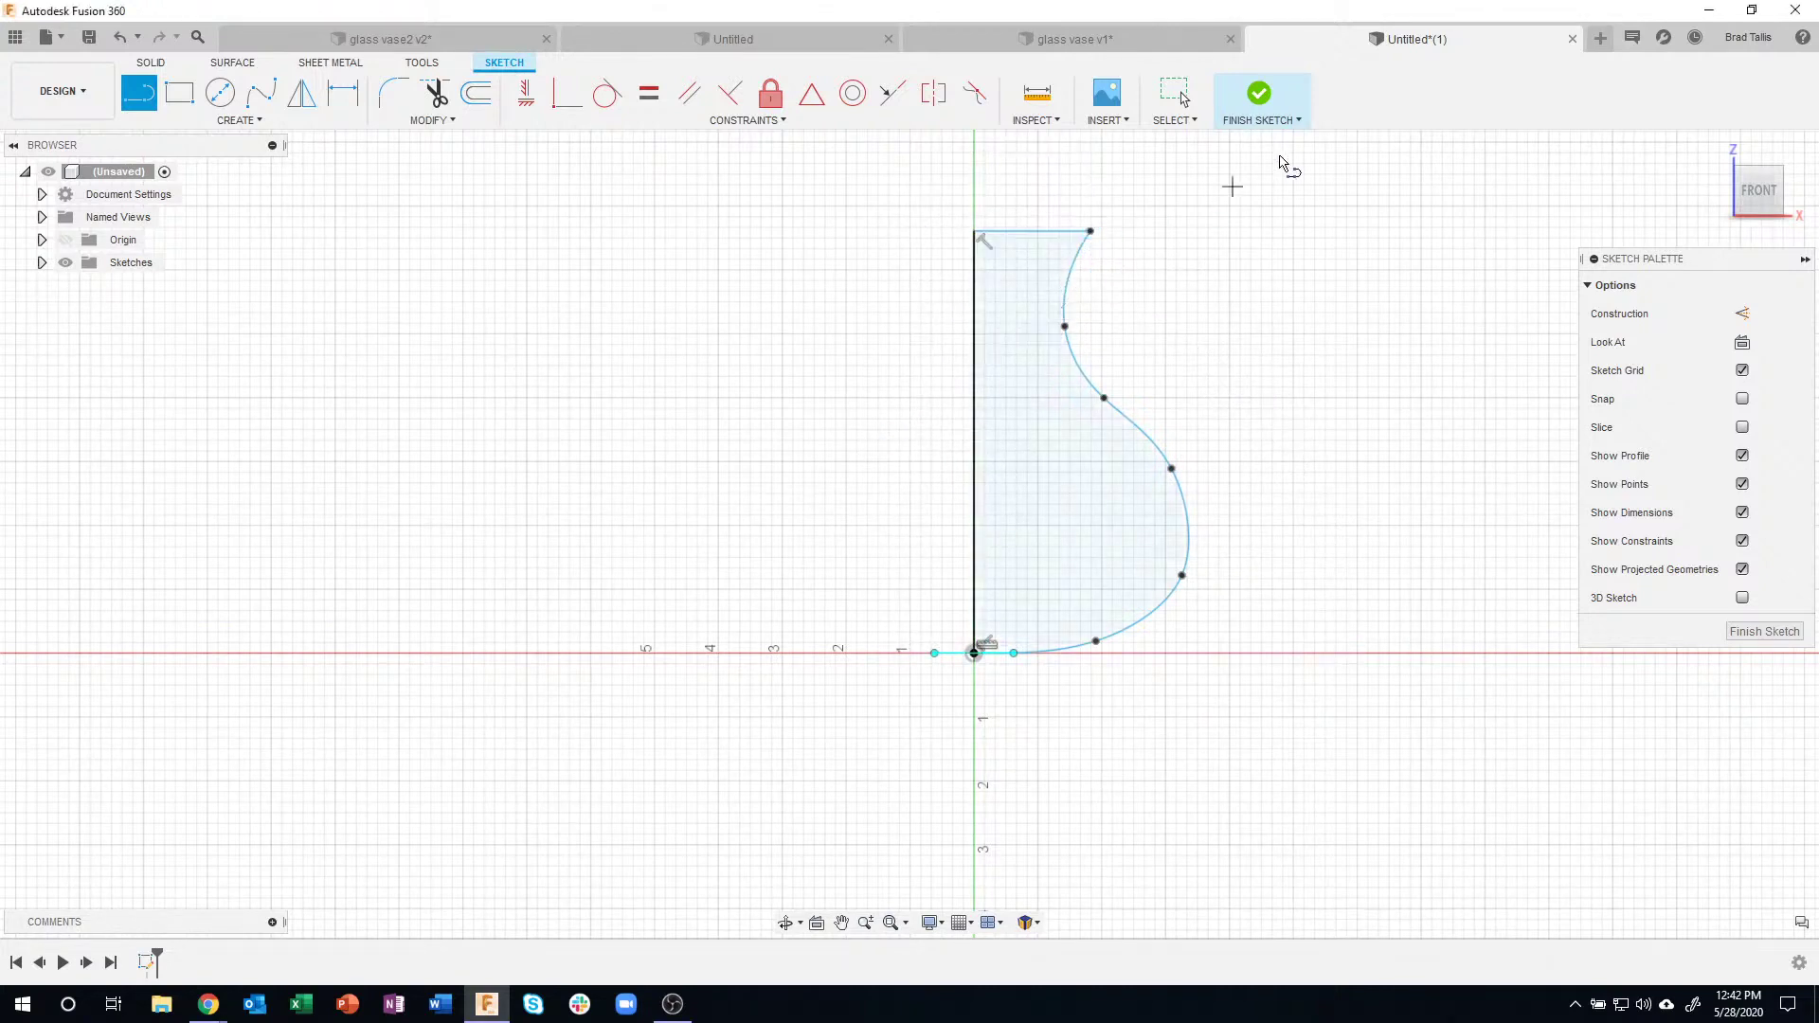
left_click(1260, 100)
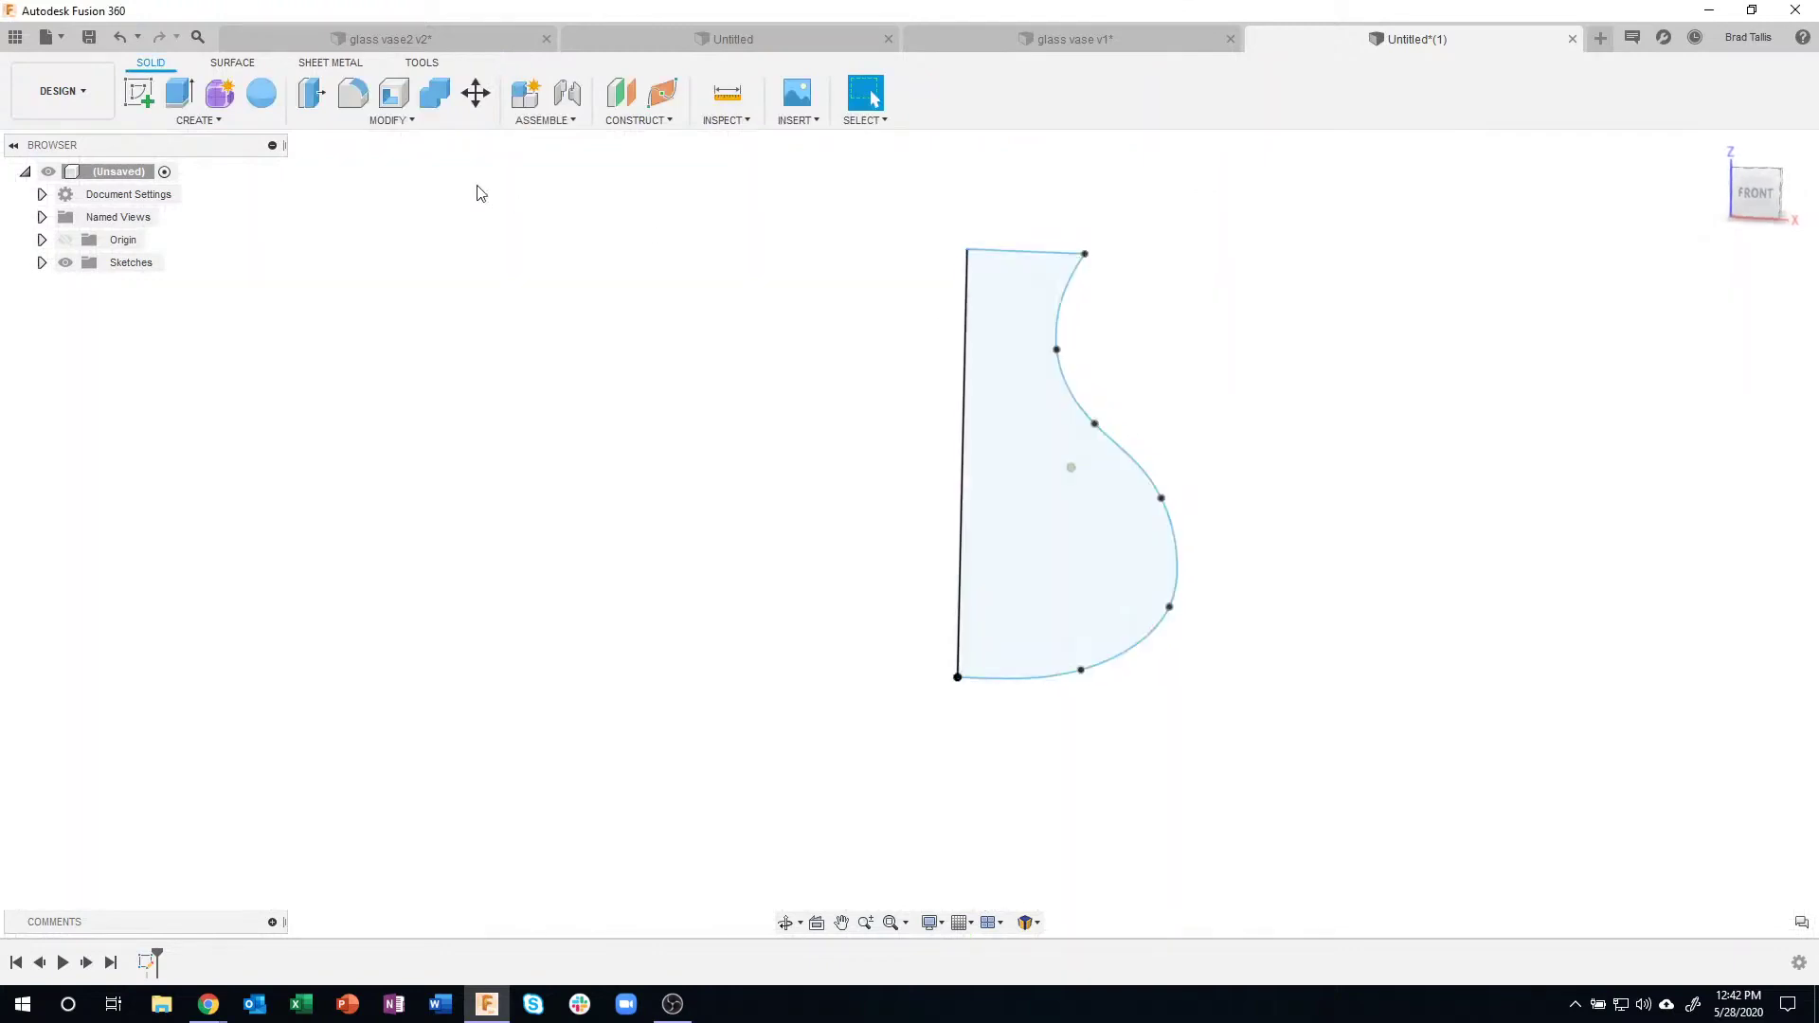
- Revolve the closed profile 360 degrees around the vertical line as a new body
left_click(210, 122)
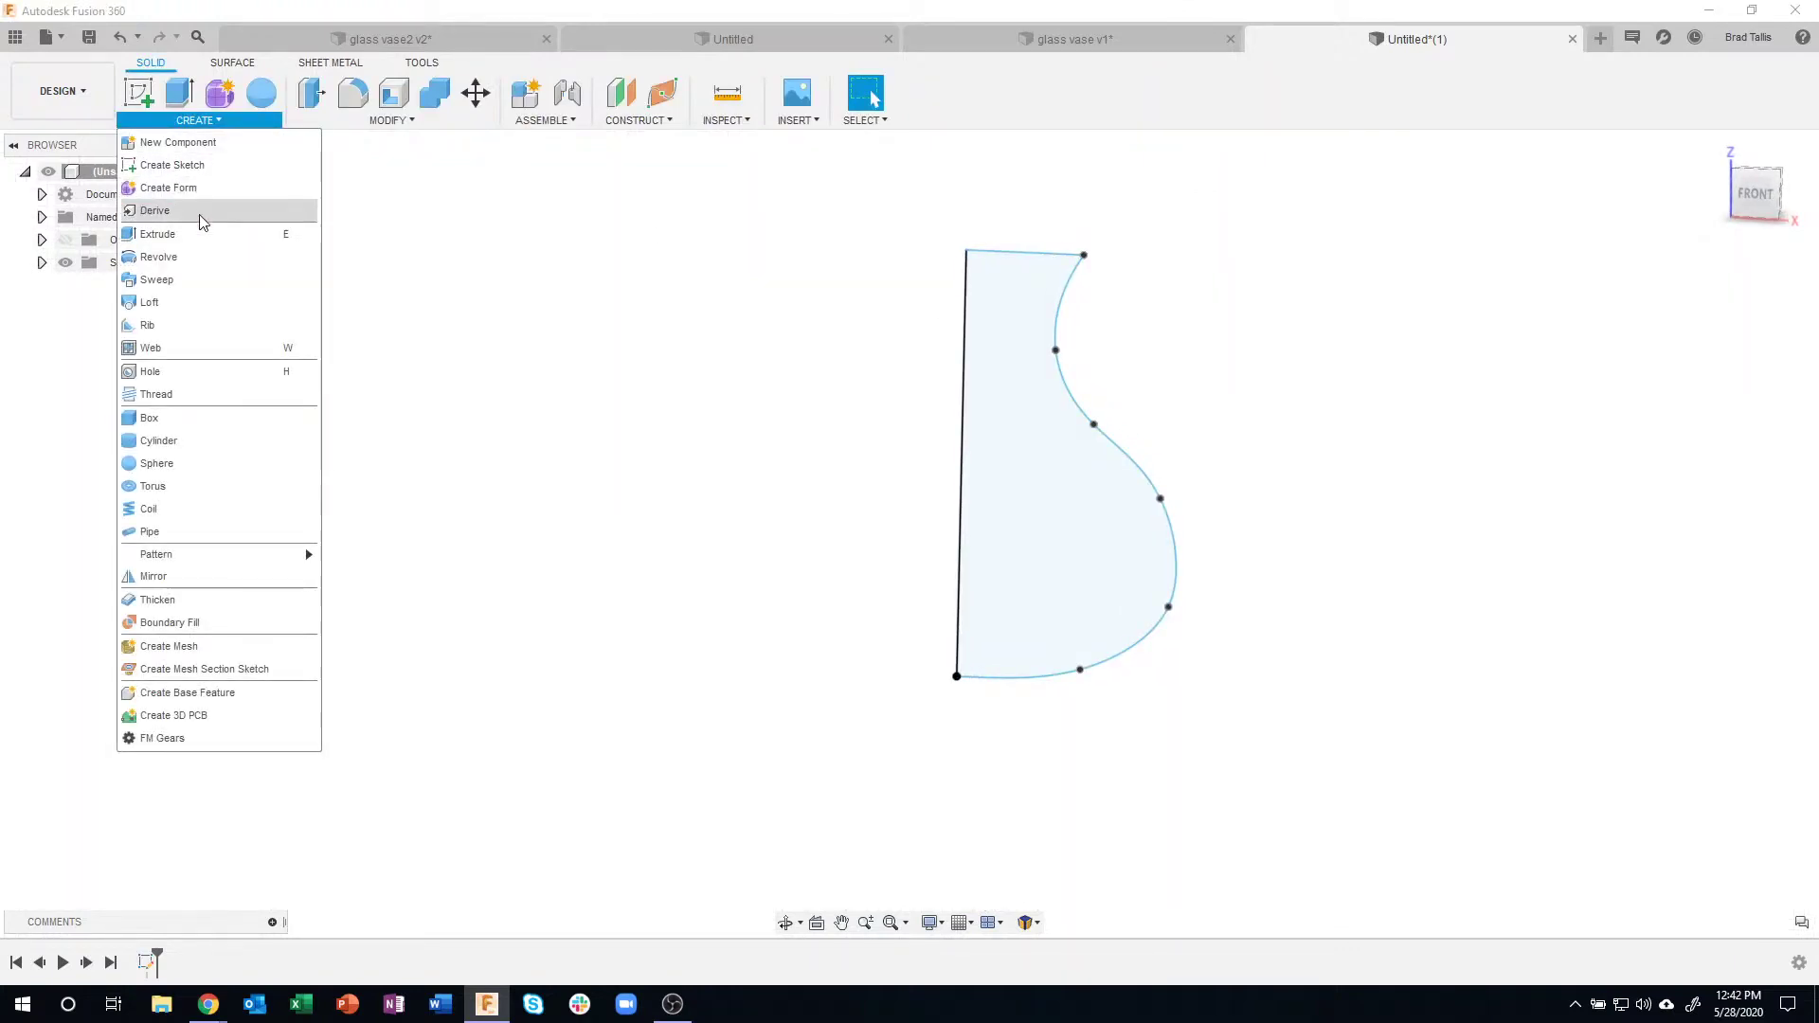
left_click(211, 256)
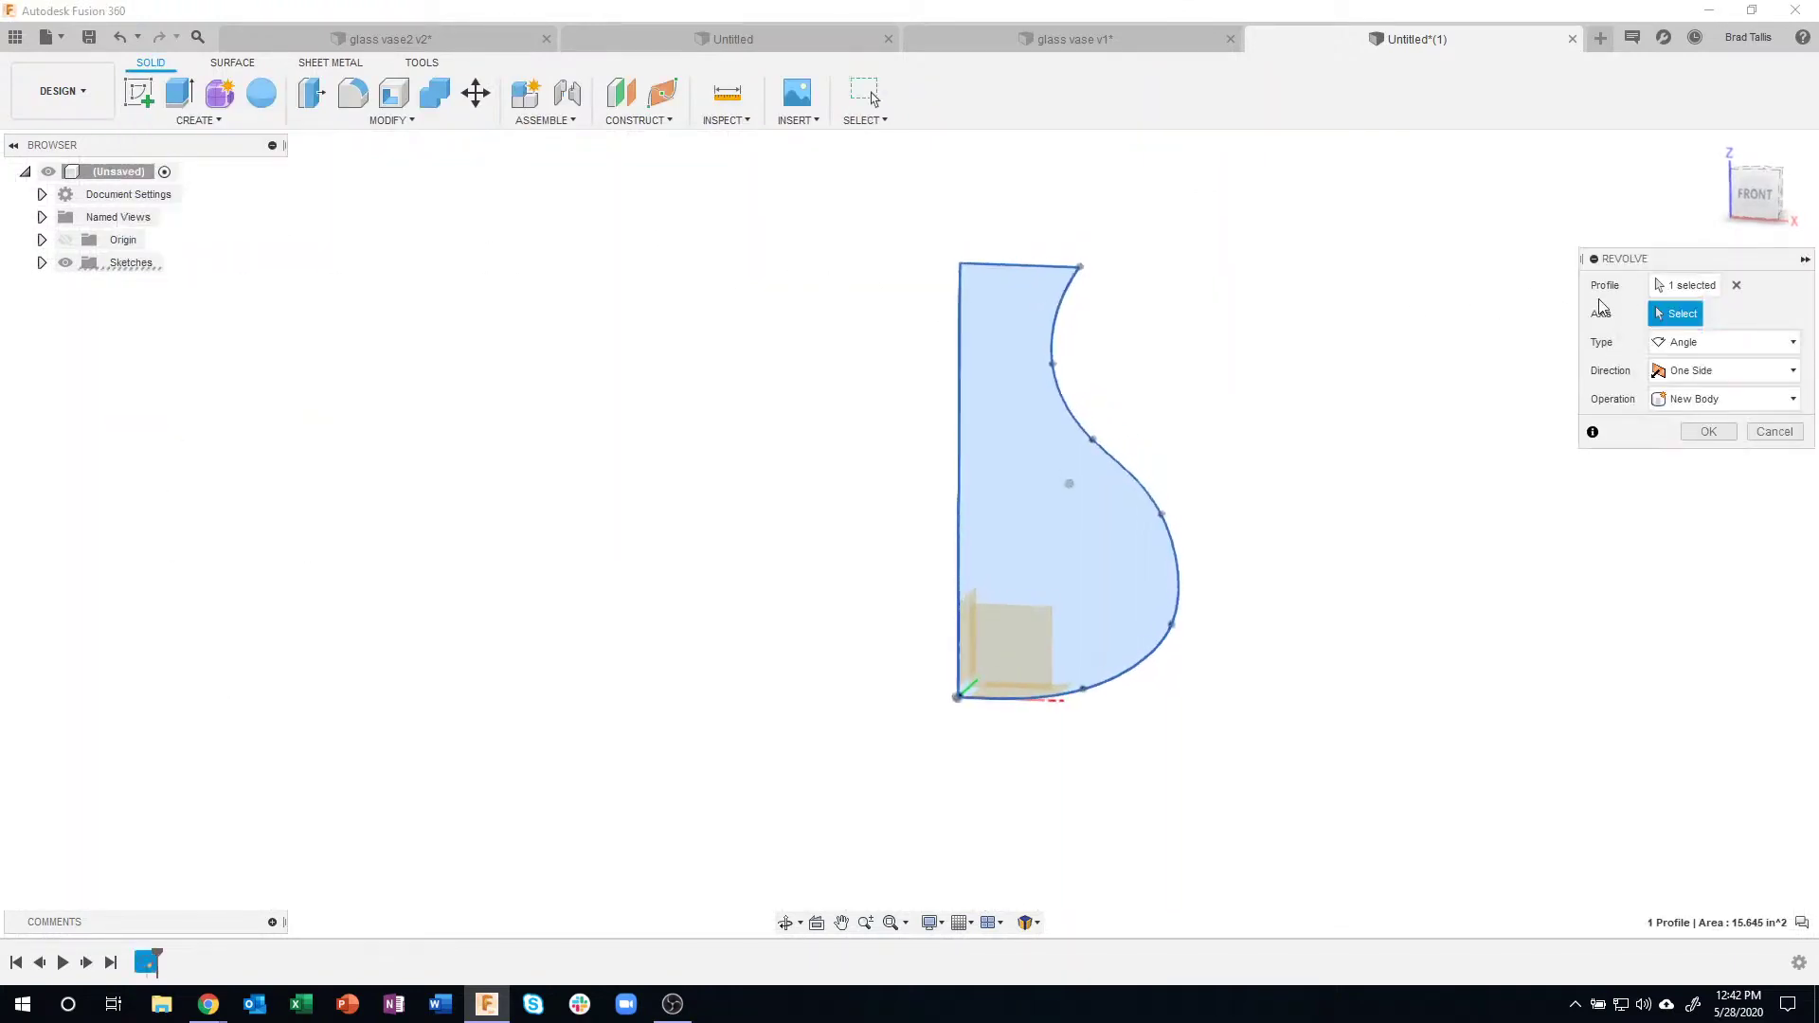
left_click(960, 390)
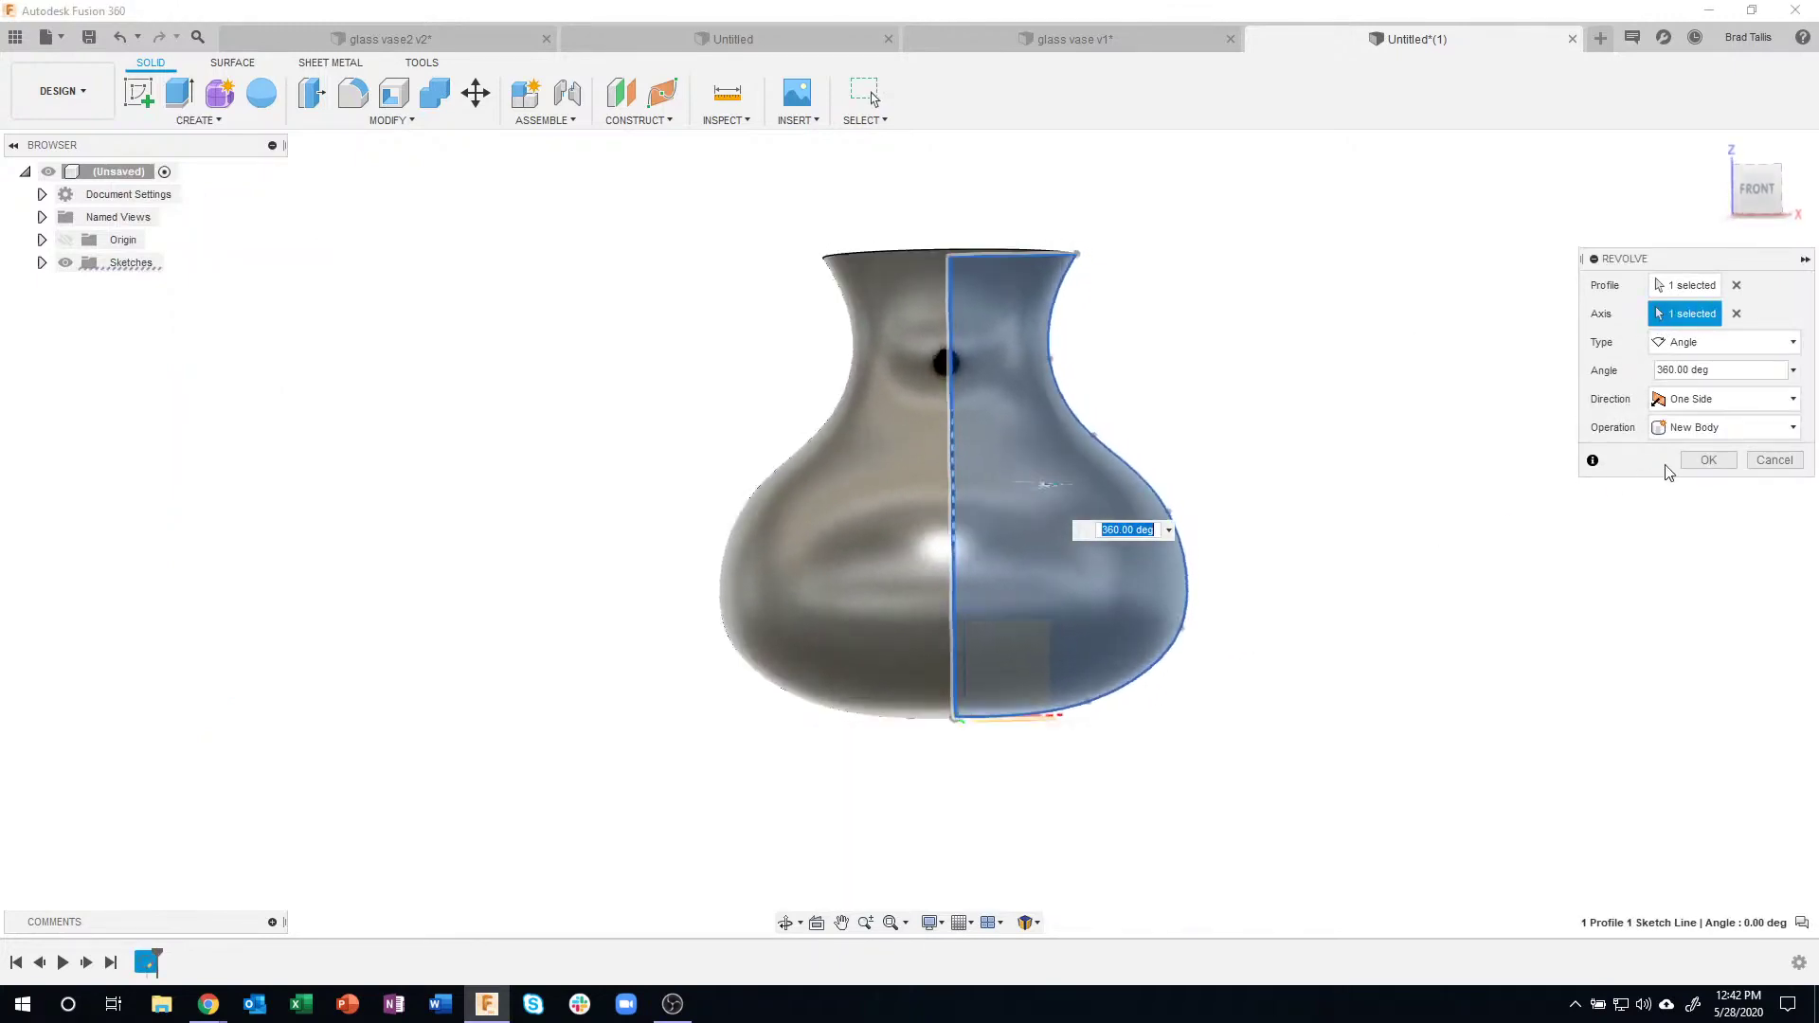
left_click(1708, 459)
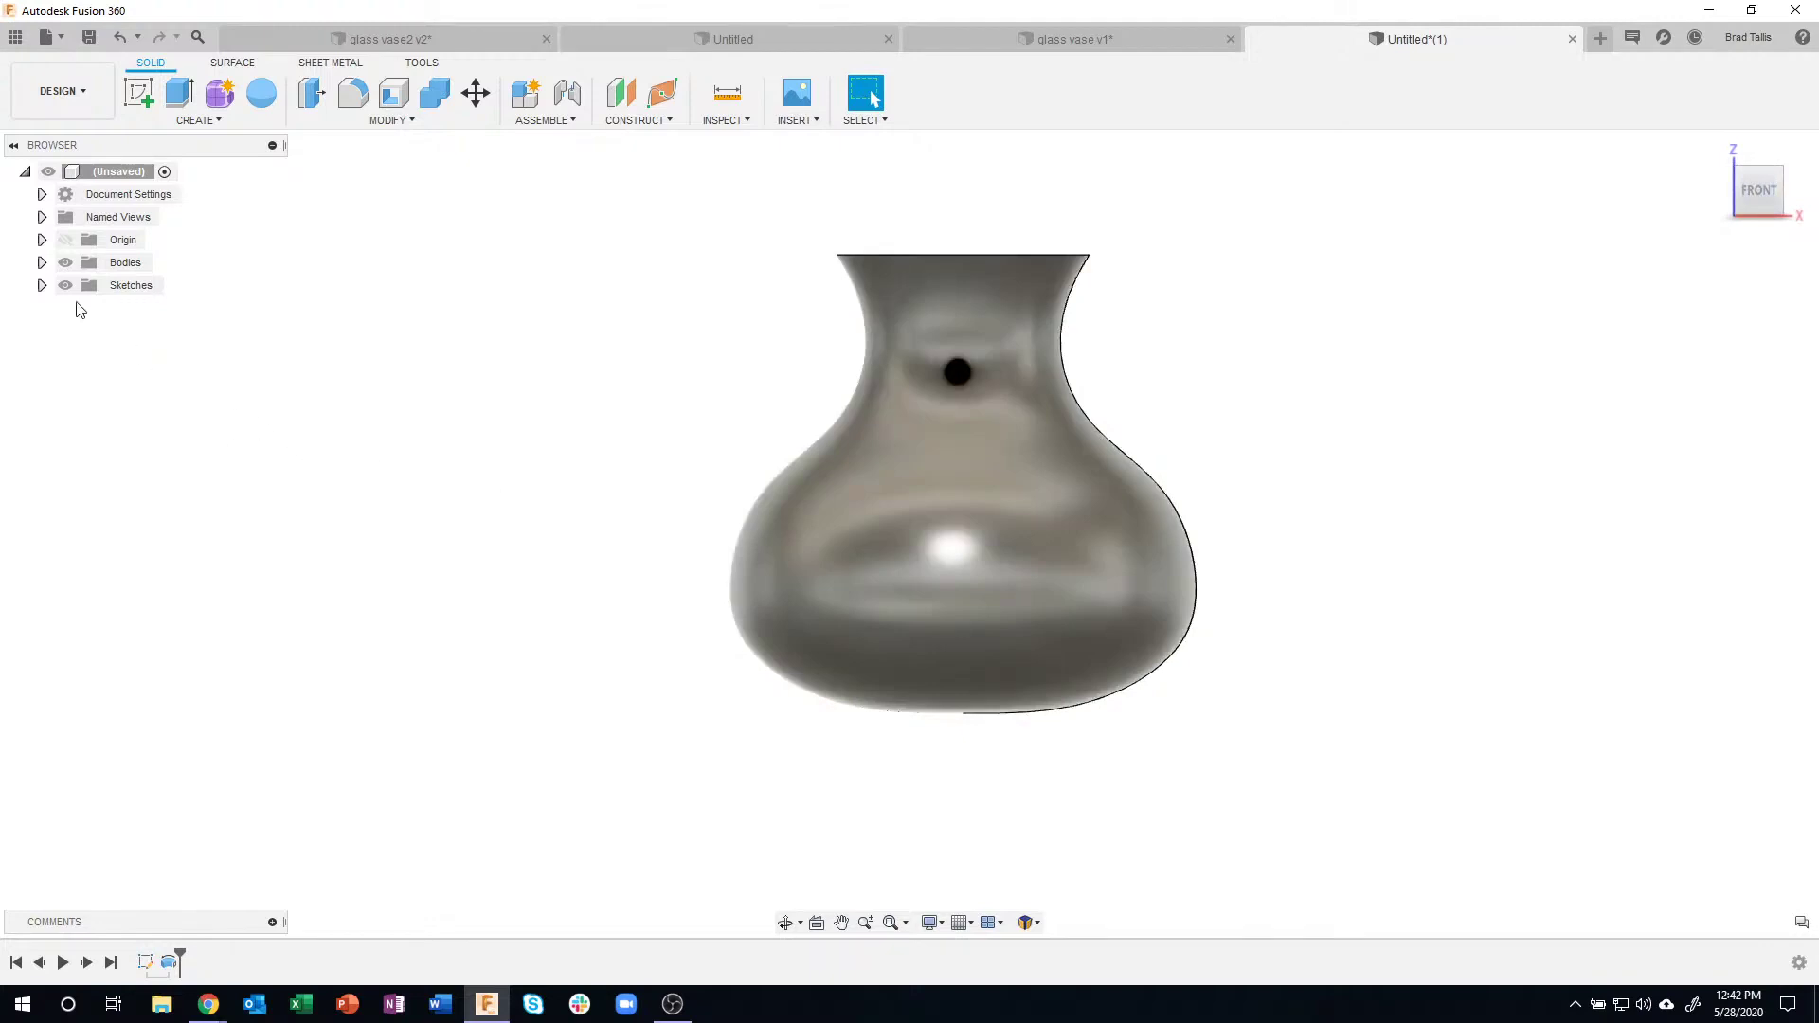
- Show the profile sketch and slim the belly by moving the fourth, third and second fit points to about X 2.781, 2.693 and 1.785 in
left_click(41, 286)
left_click(83, 308)
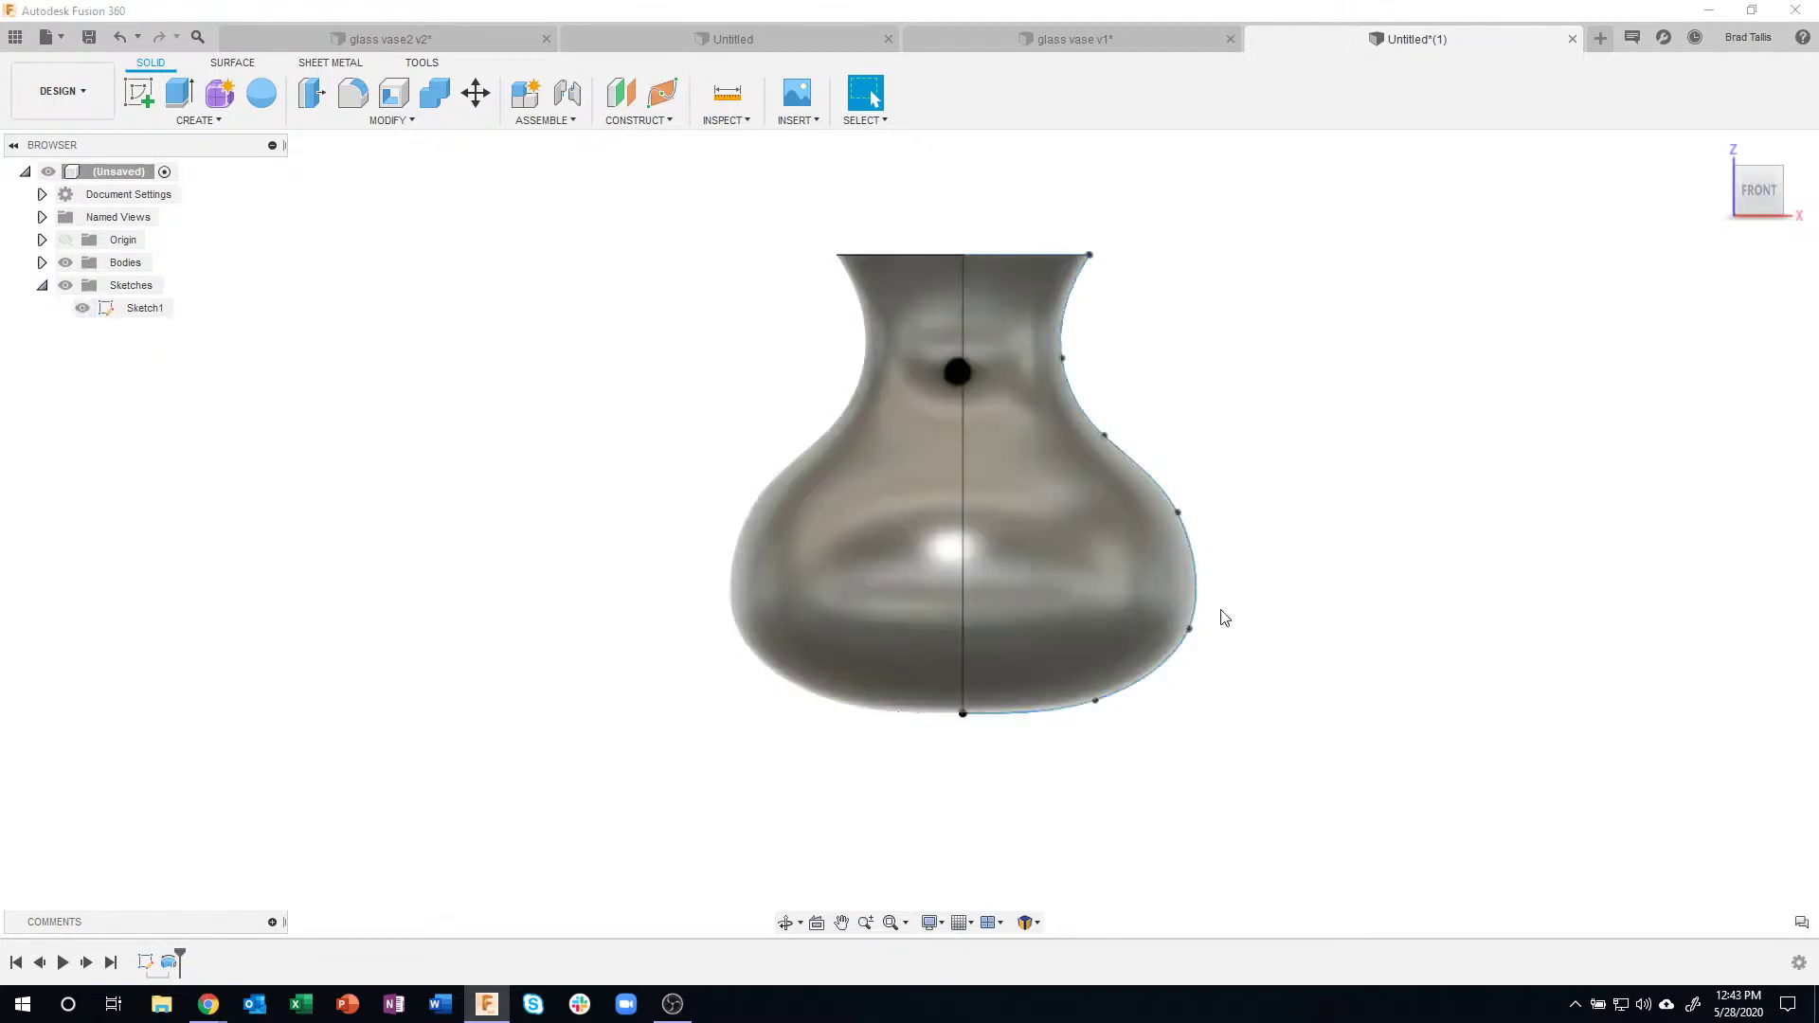
scroll(1217, 588, "up", 3)
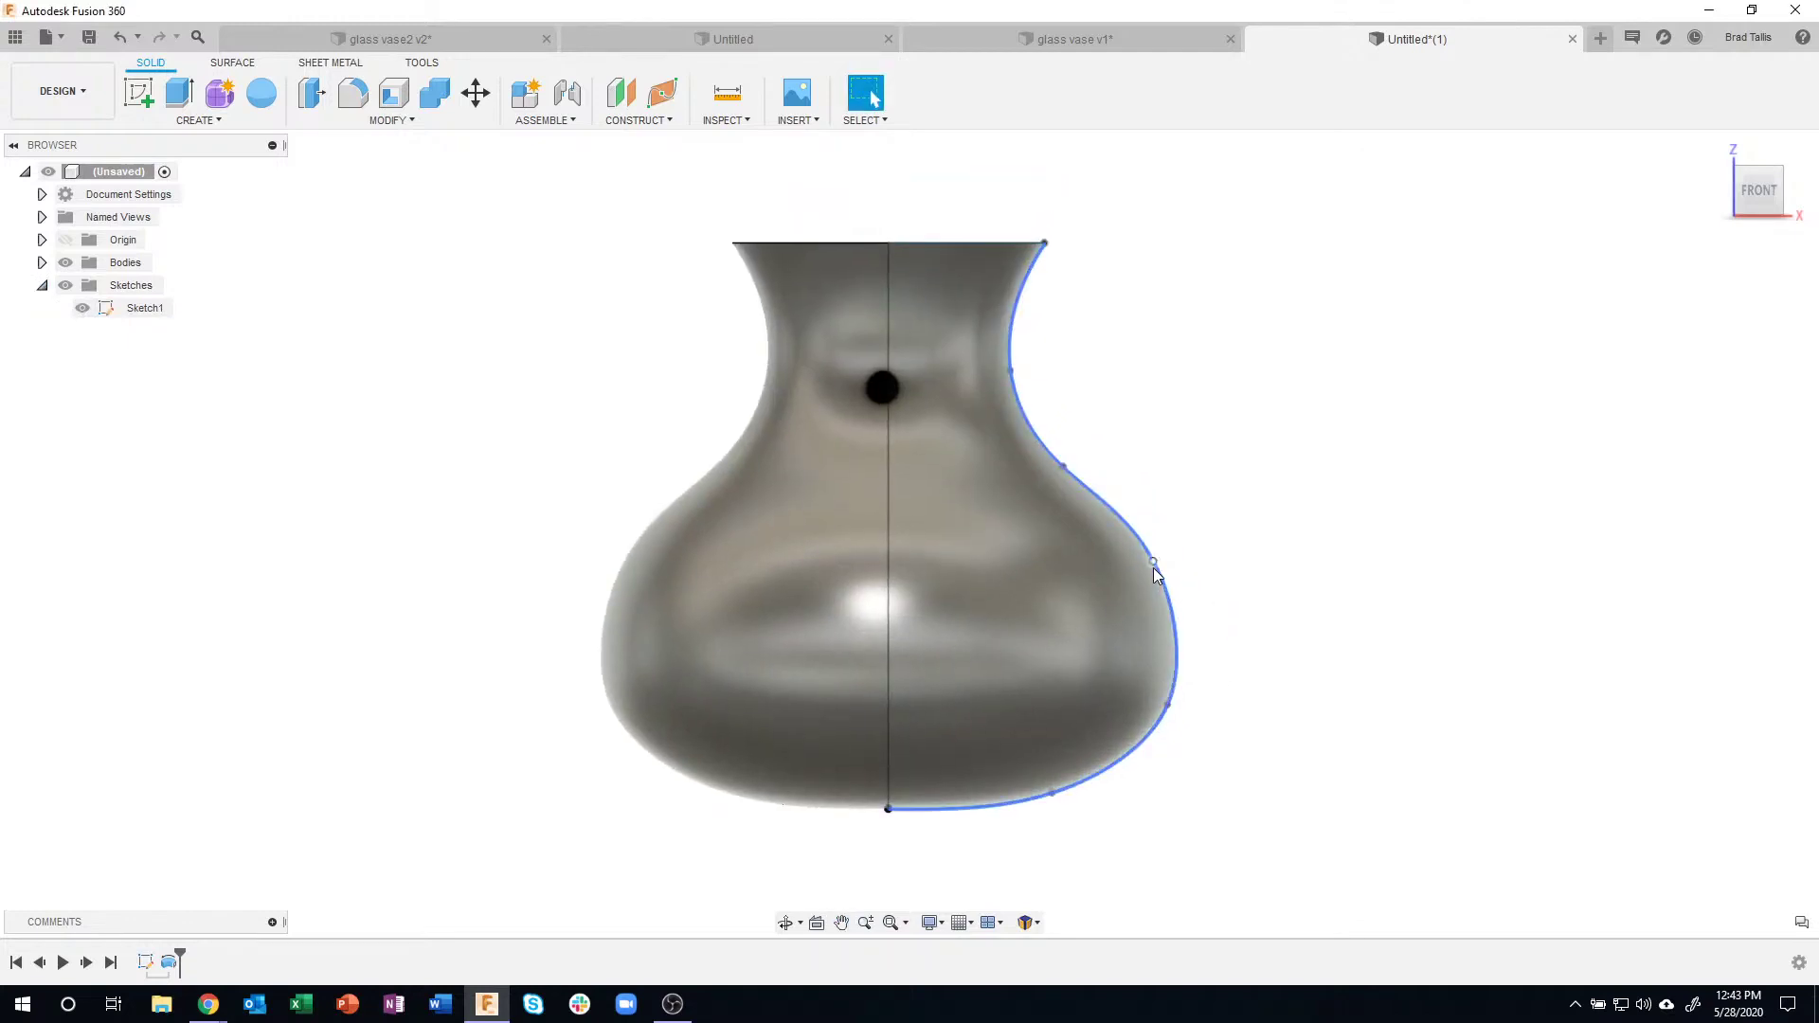
left_click_drag(1153, 562, 1127, 582)
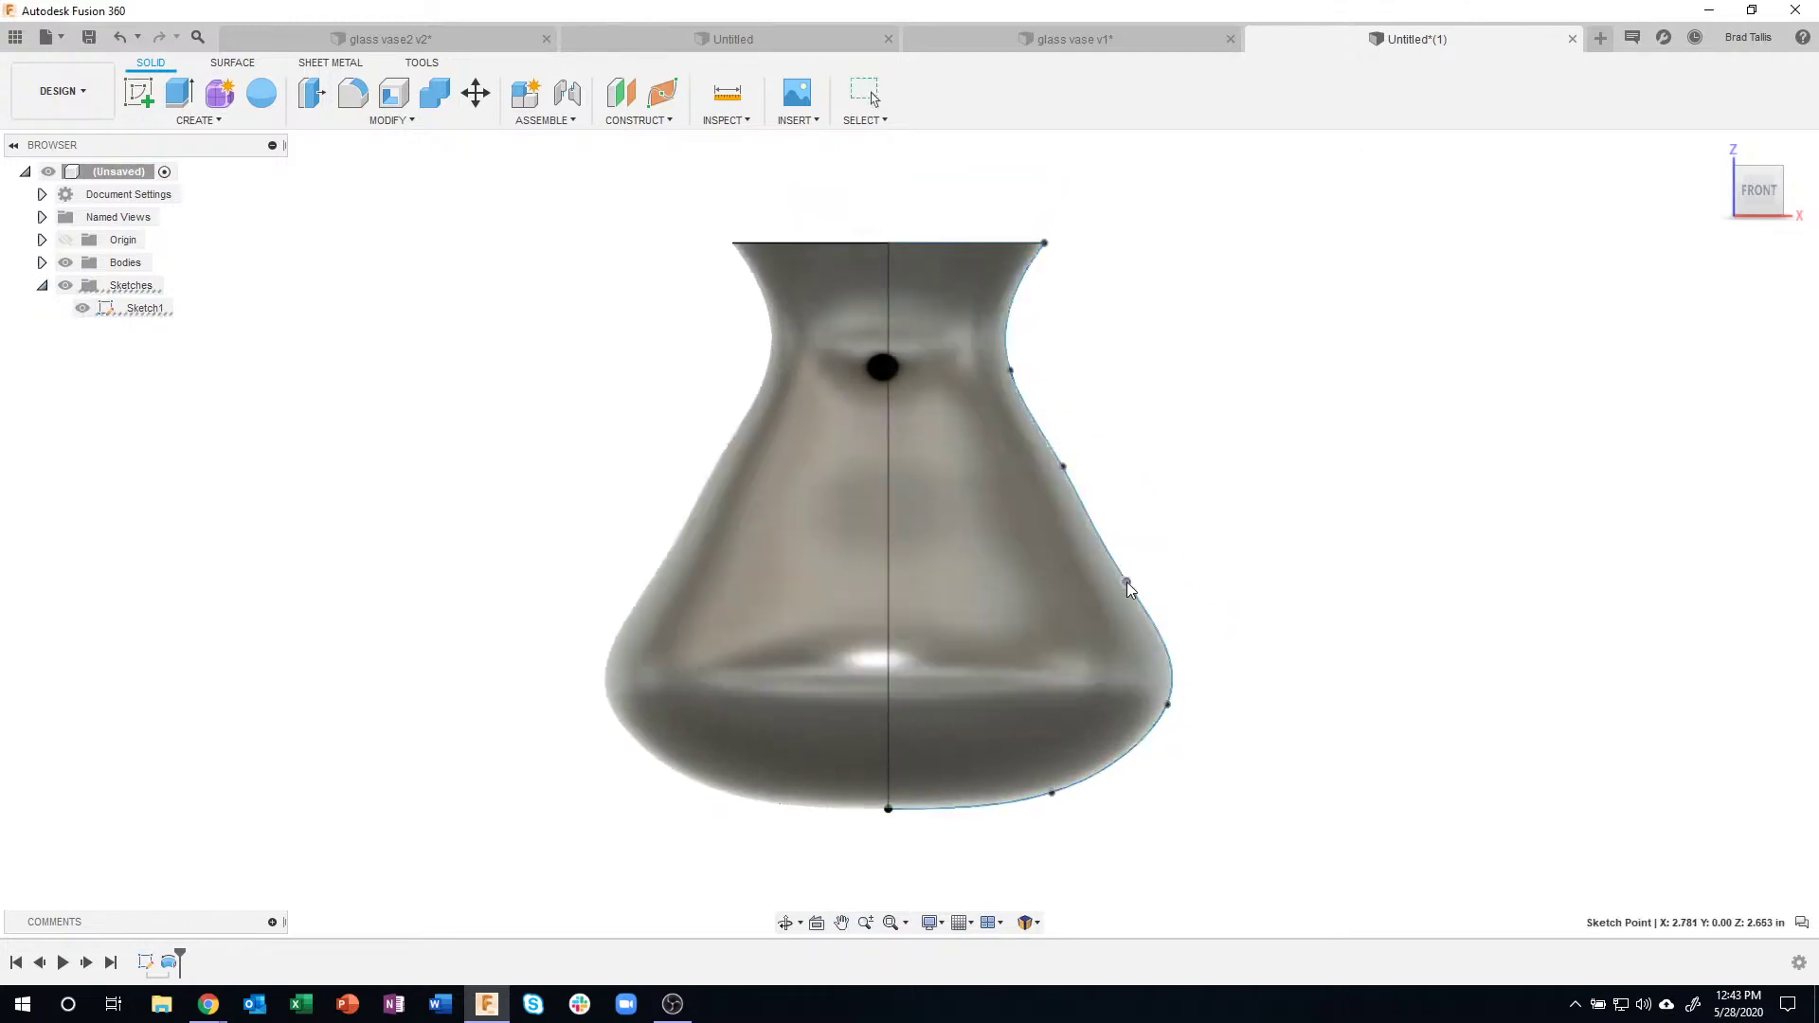
left_click_drag(1168, 705, 1119, 712)
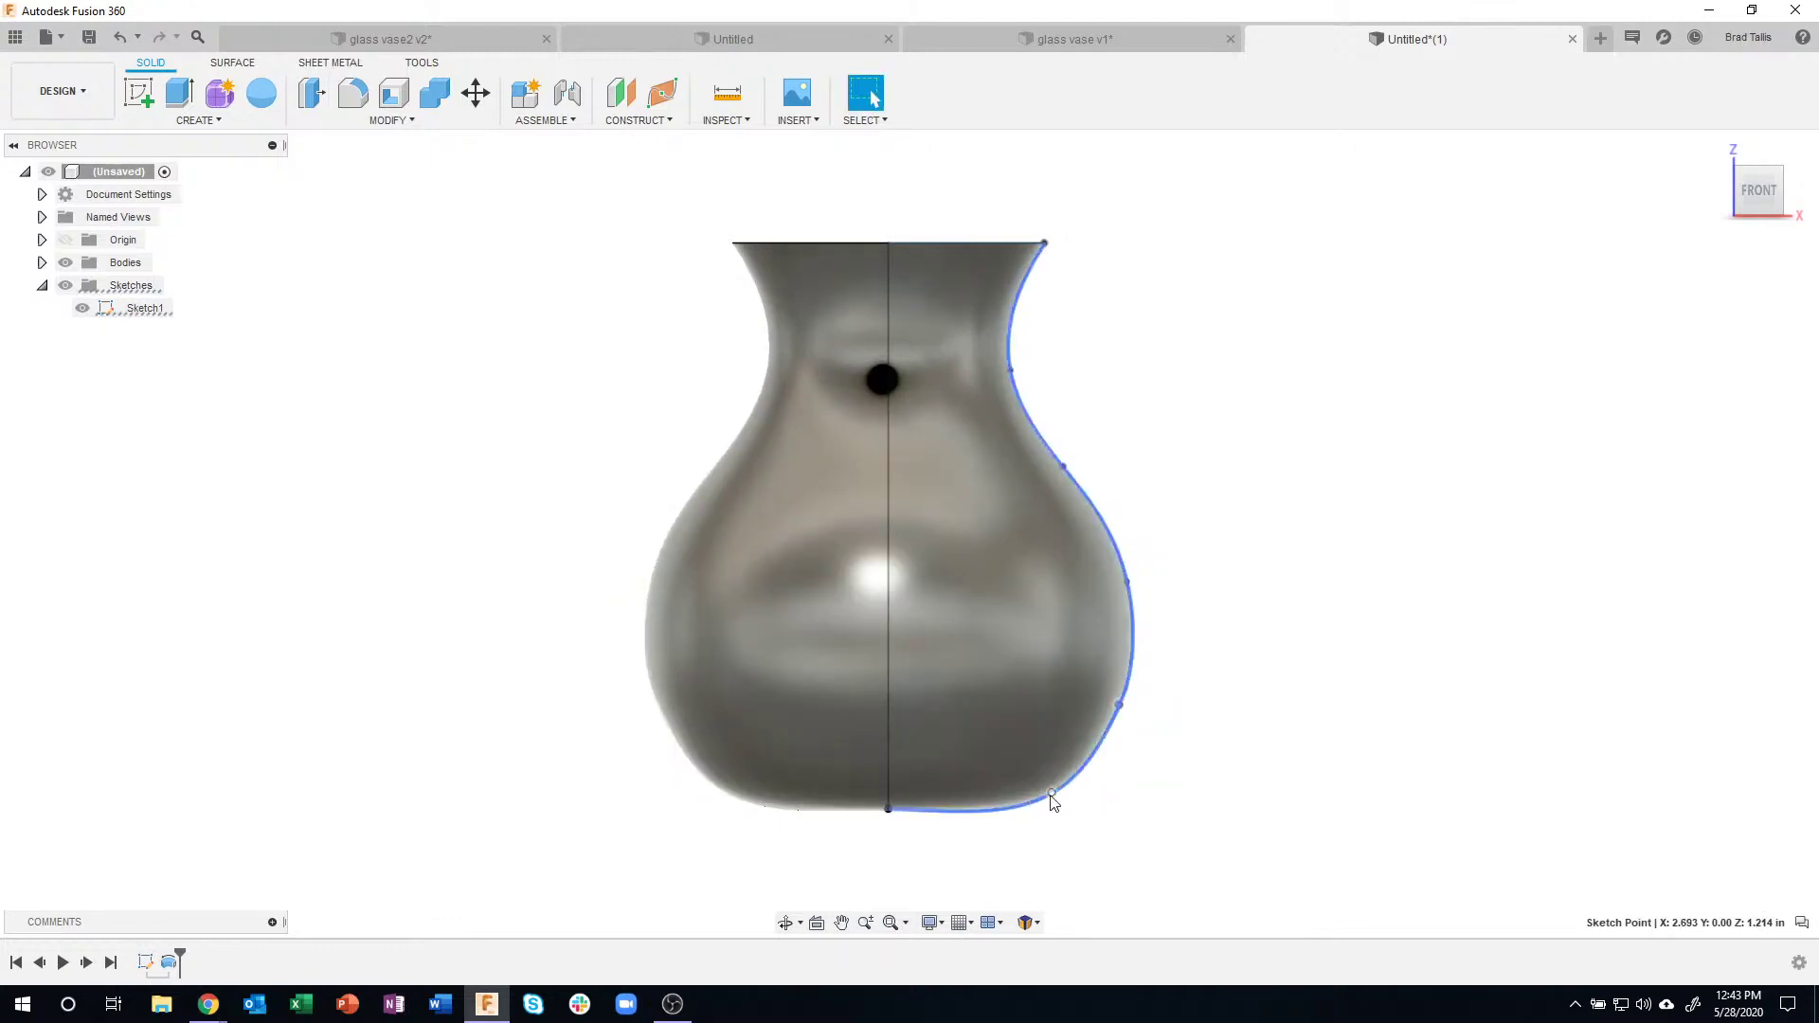
left_click_drag(1050, 796, 1042, 783)
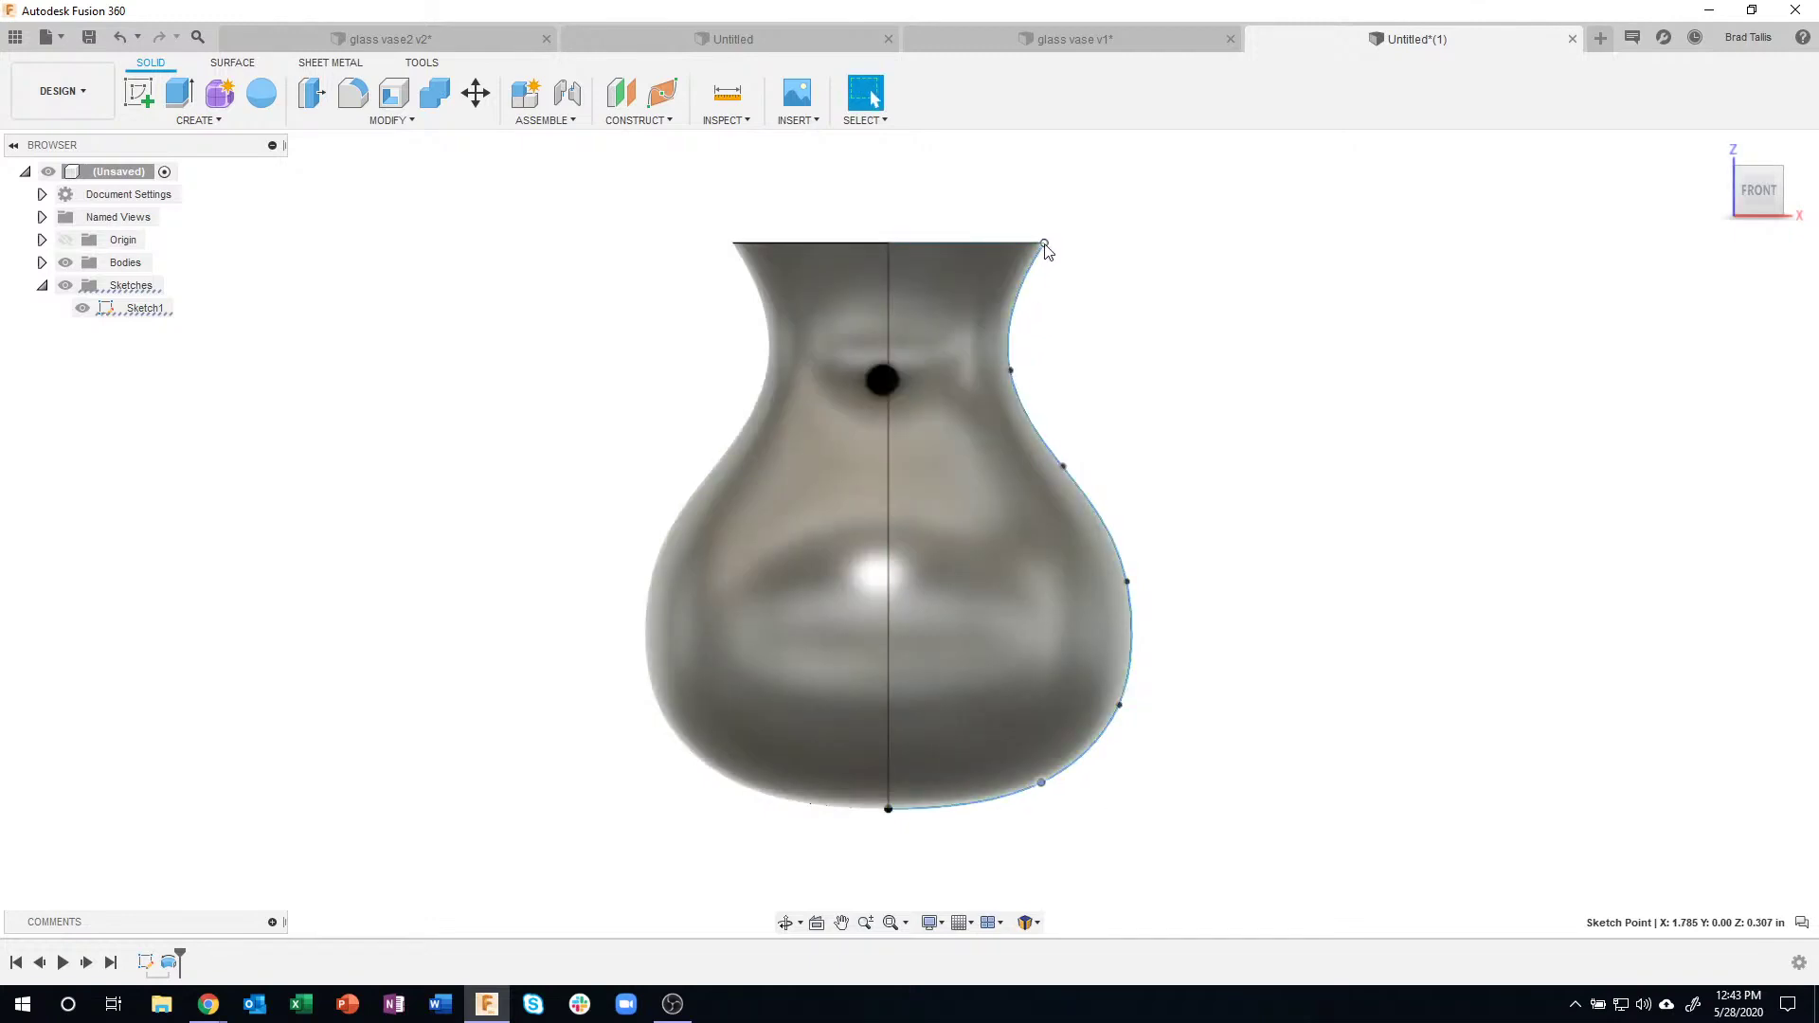
- Raise the rim point to about Z 7.189 in, narrow the neck point to X 1.166 in, and shift the shoulder point to X 2.073 in
left_click_drag(1044, 243, 1037, 193)
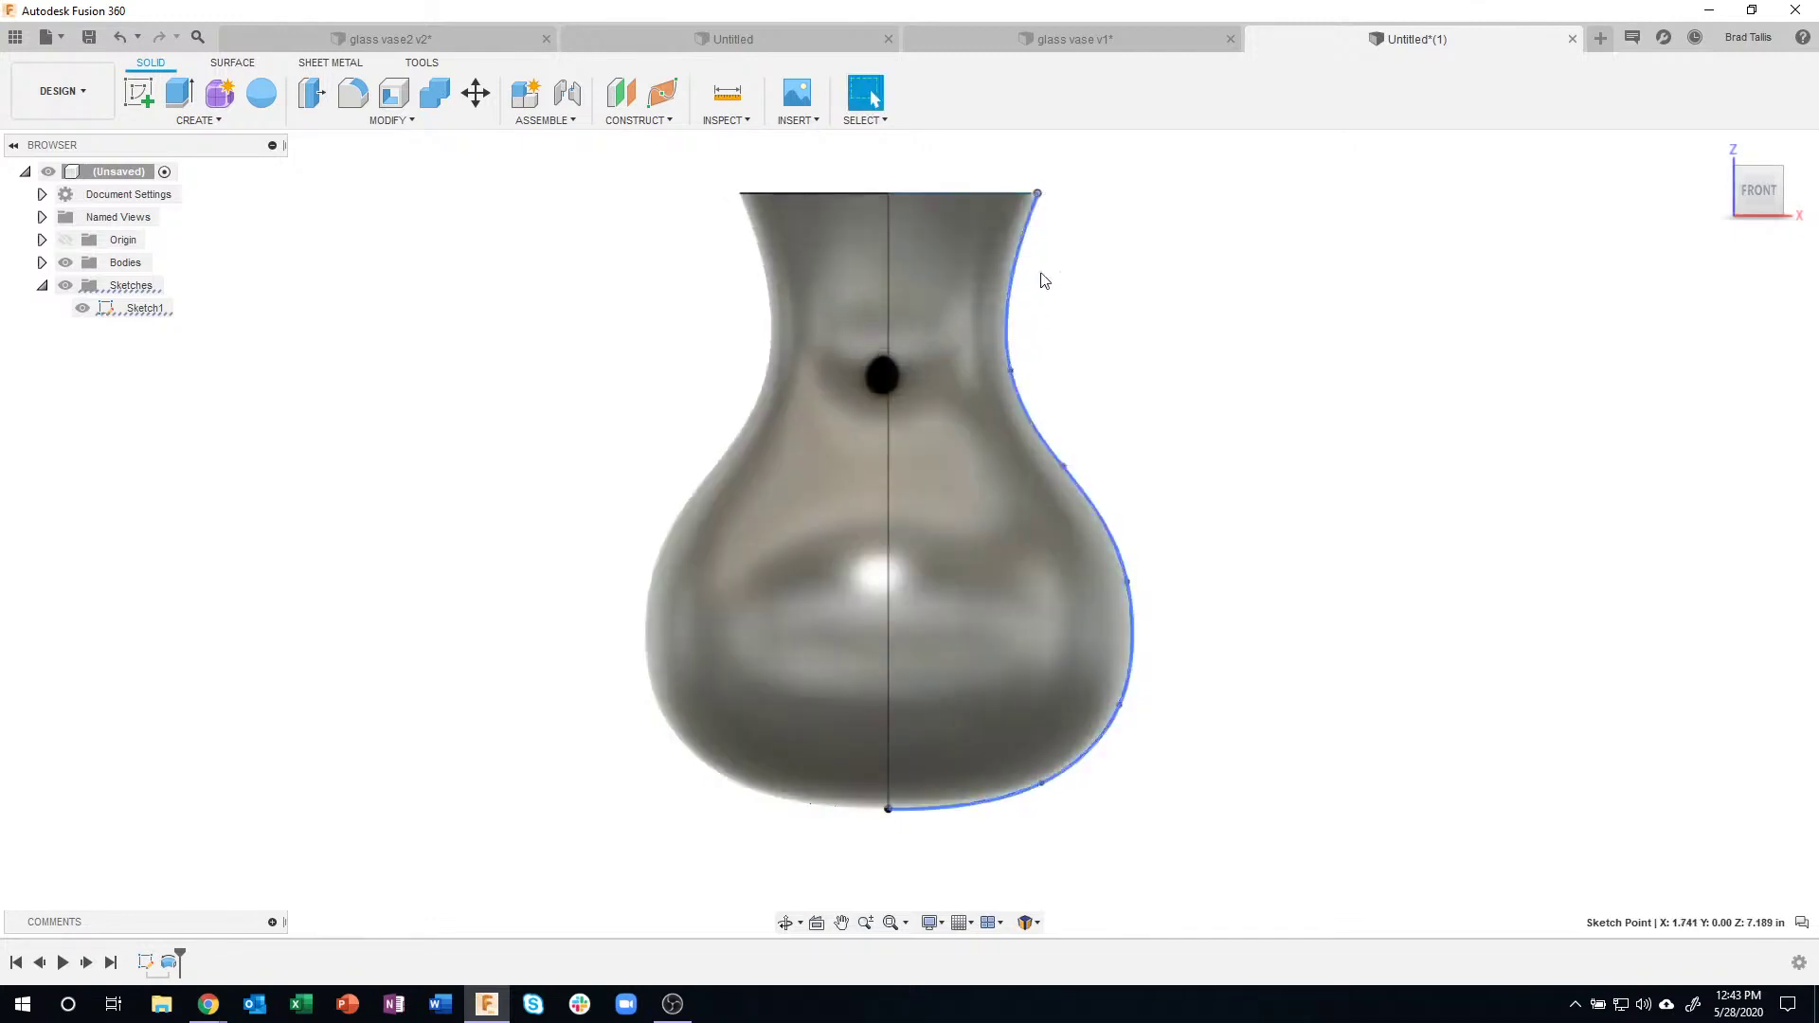
left_click(1008, 362)
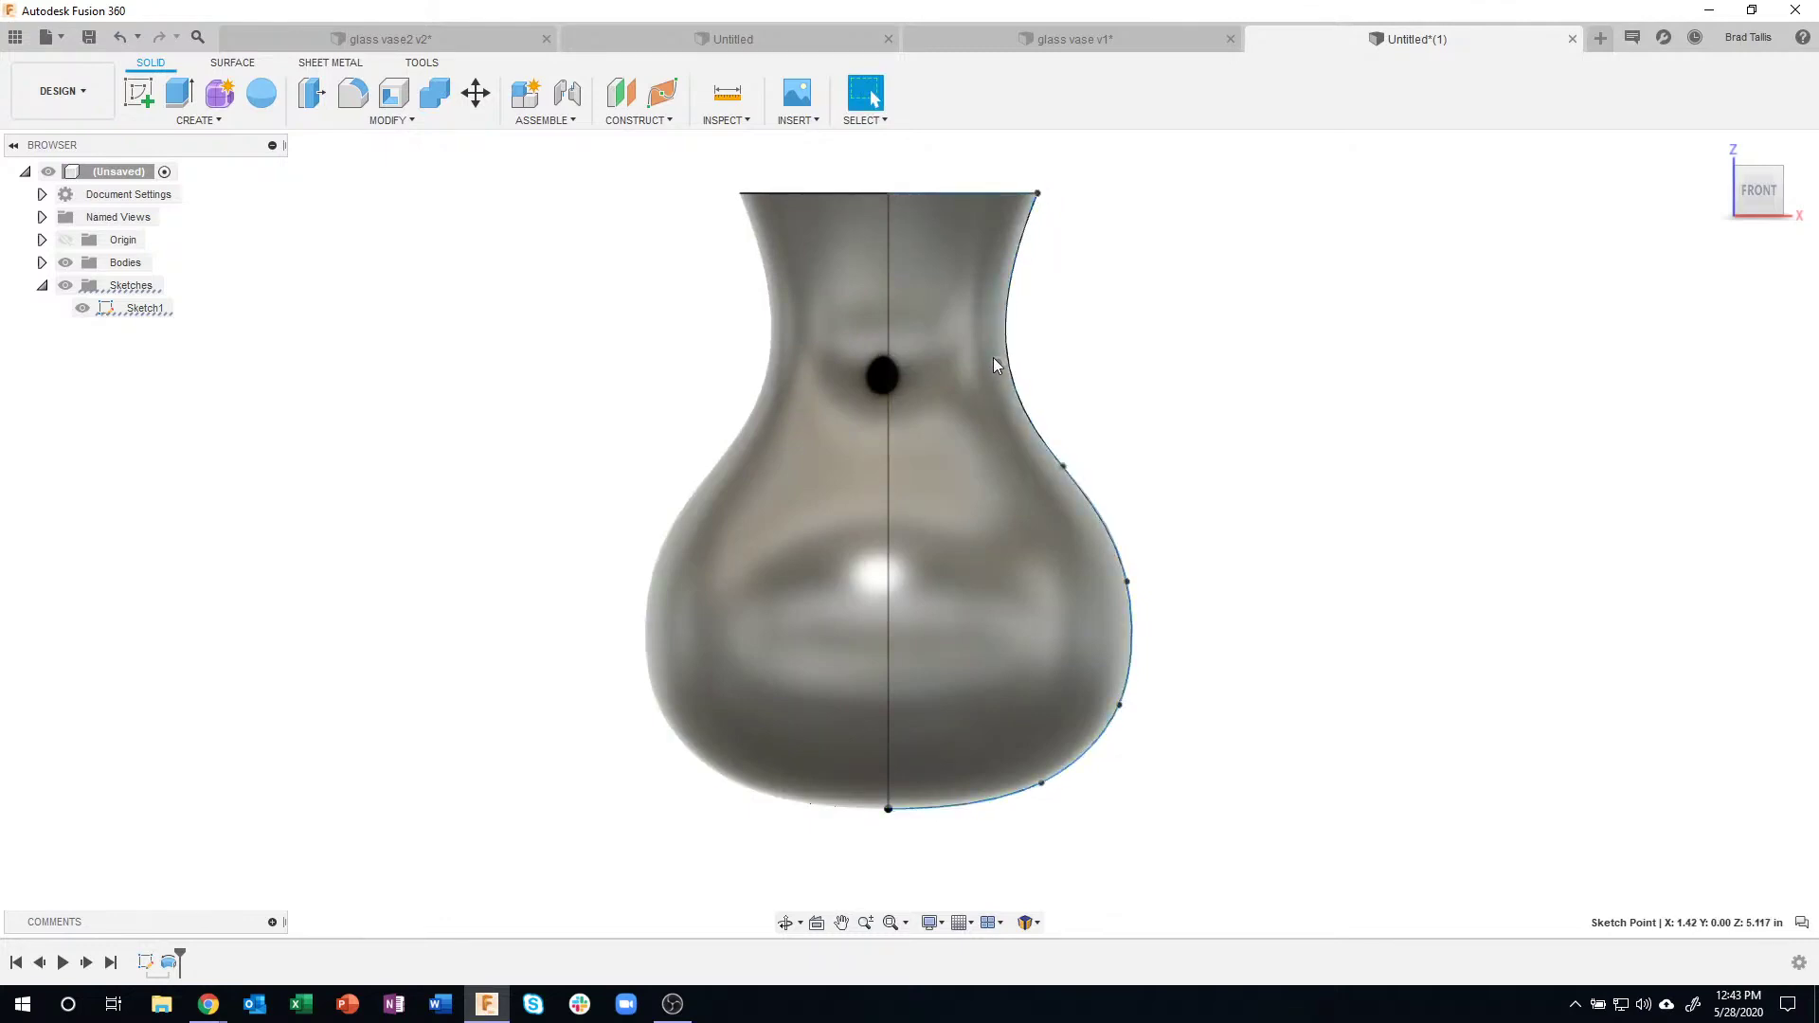
left_click_drag(994, 360, 987, 351)
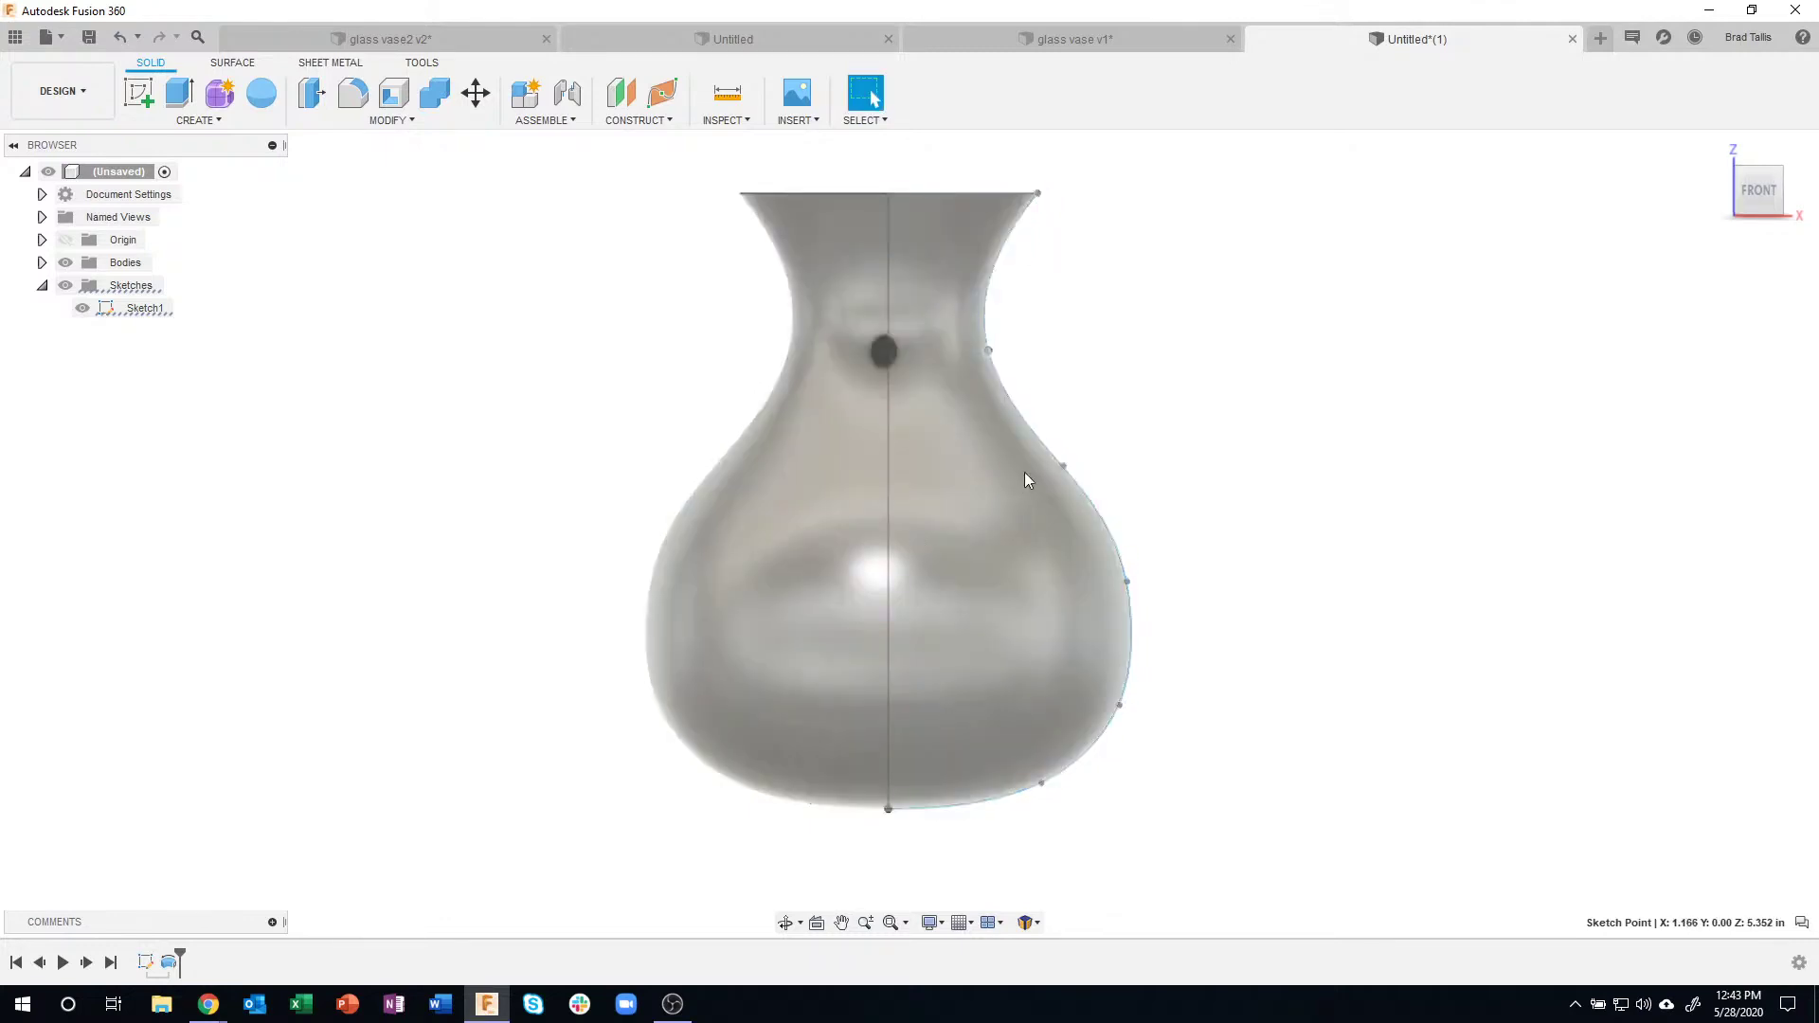
left_click_drag(1063, 467, 1065, 478)
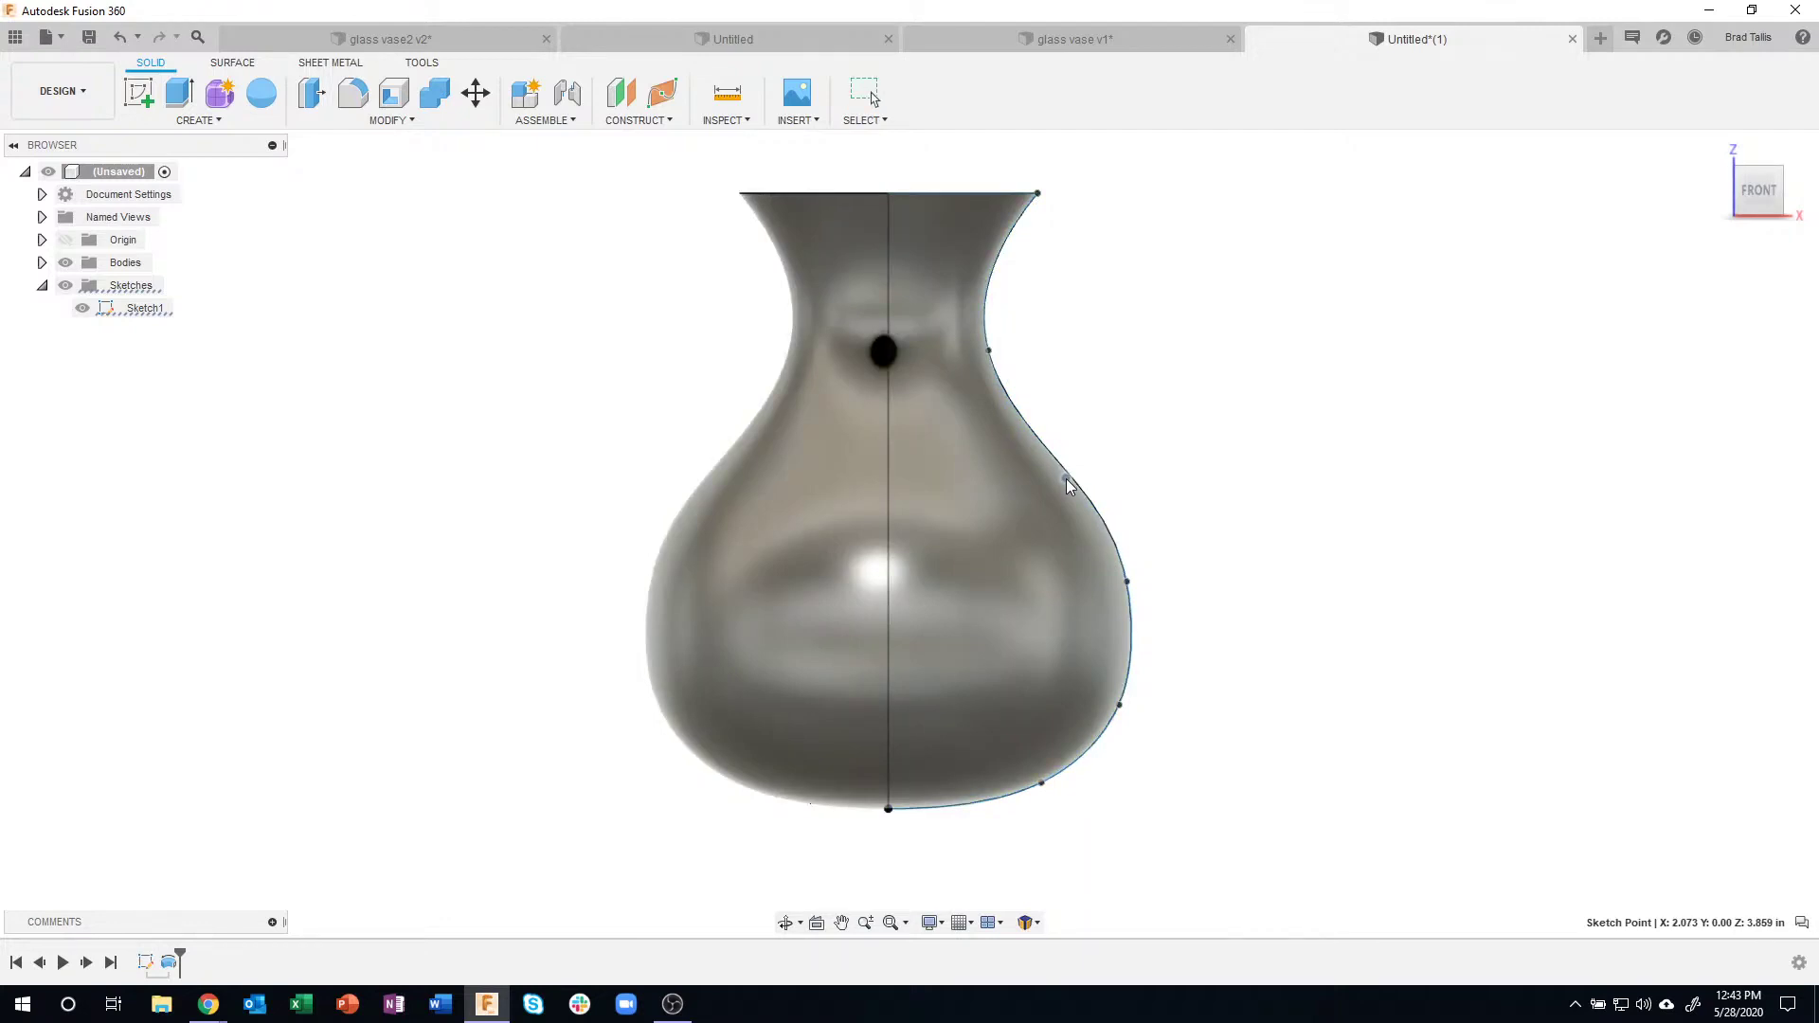
scroll(1159, 545, "down", 1)
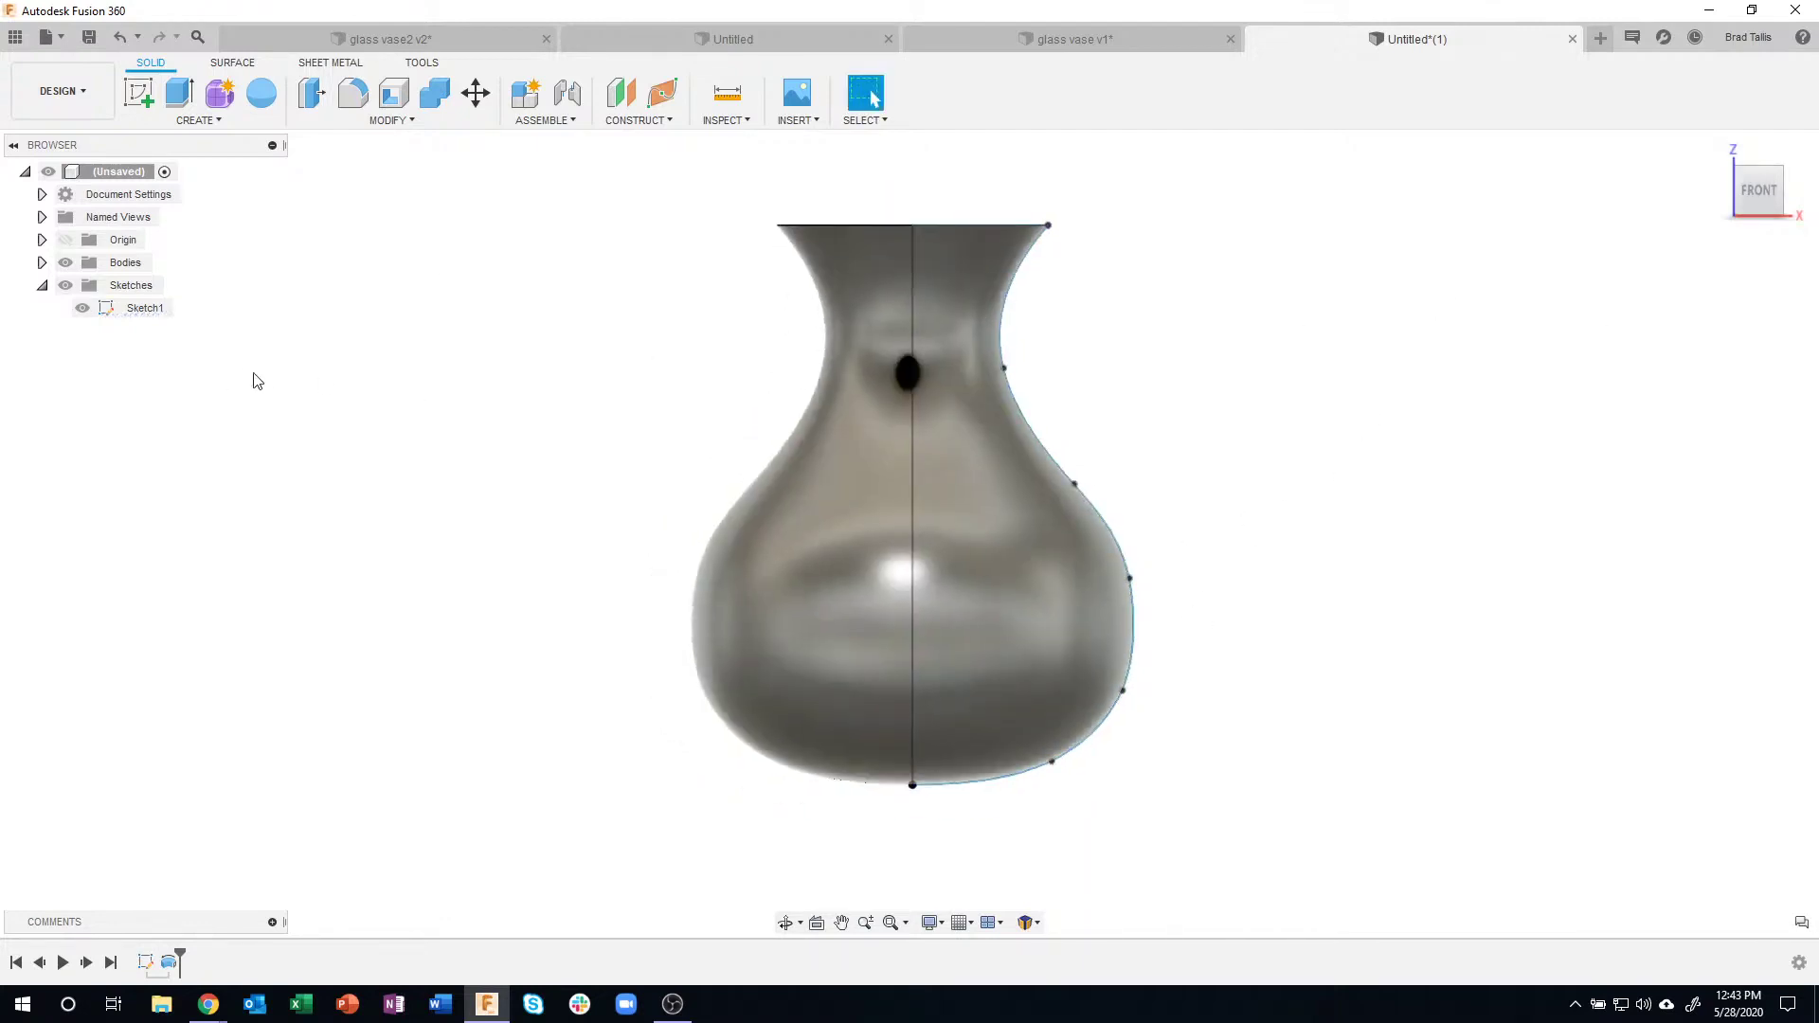
- Hide the profile sketch so that only the revolved vase body is displayed
left_click(112, 311)
left_click(1306, 473)
left_click(82, 308)
middle_click_drag(361, 520, 366, 528, "shift")
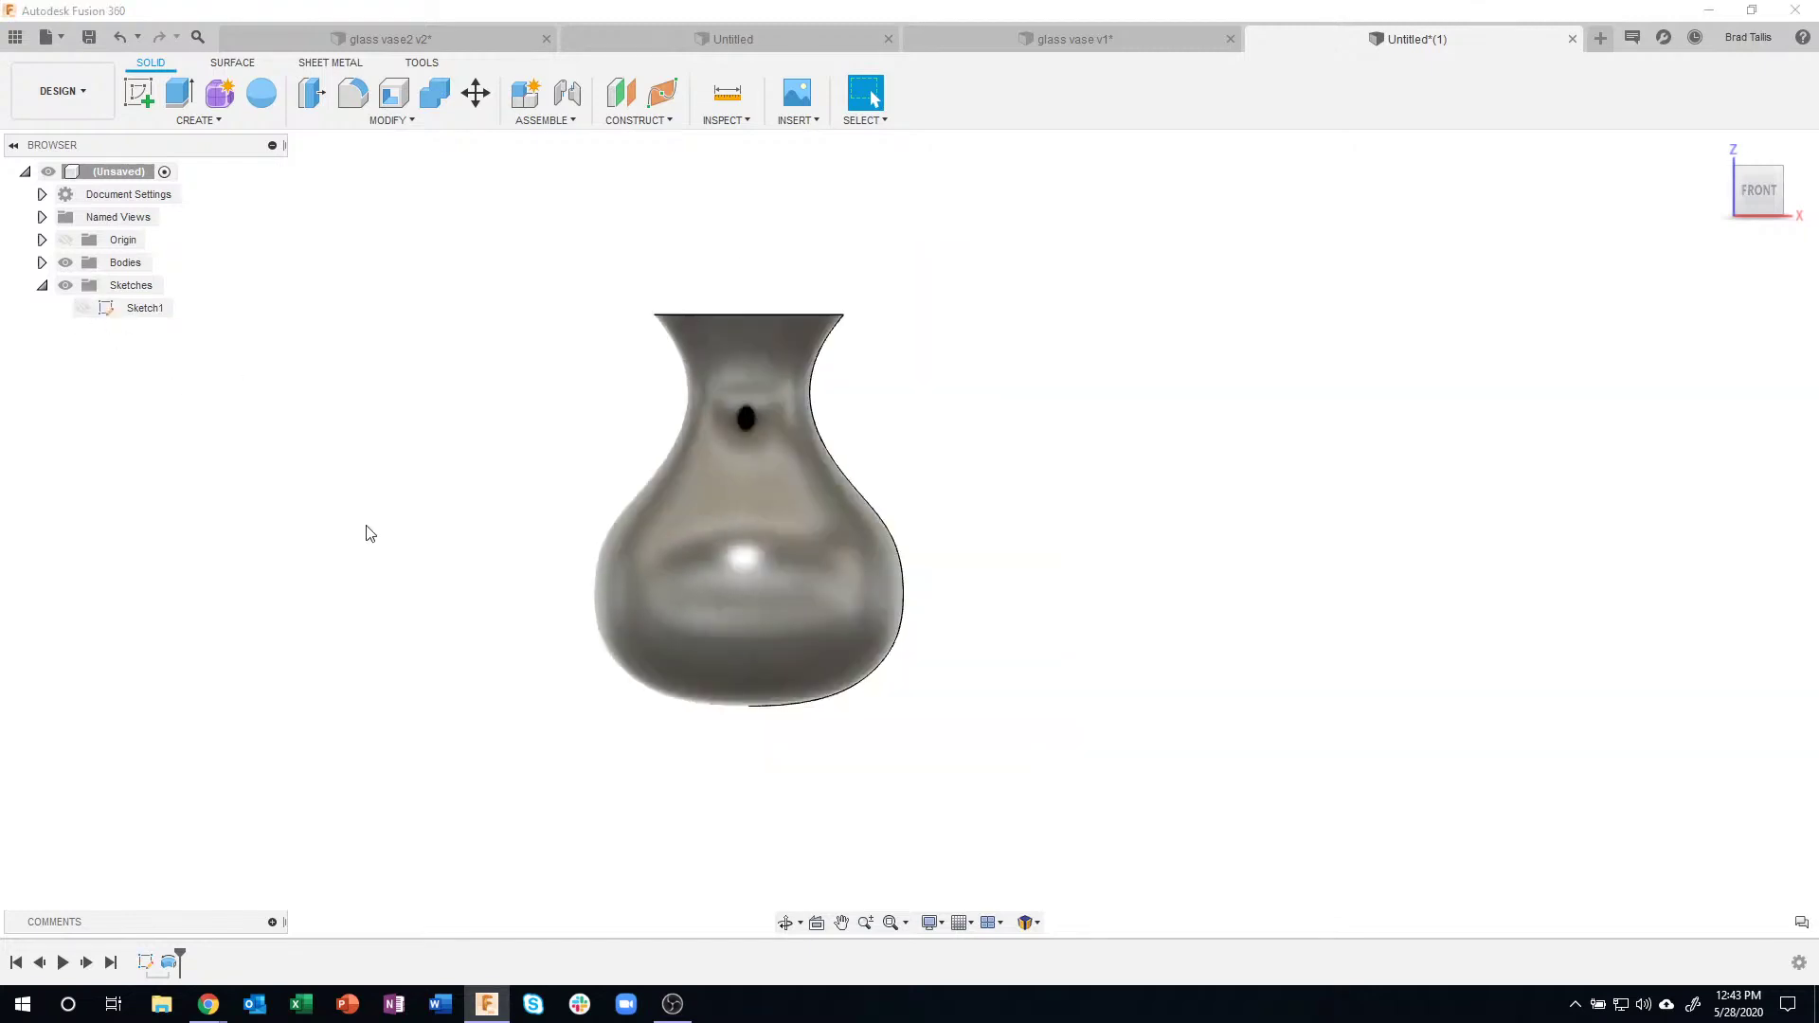
- Turn off design history capture for the whole design and accept removing the timeline
right_click(116, 170)
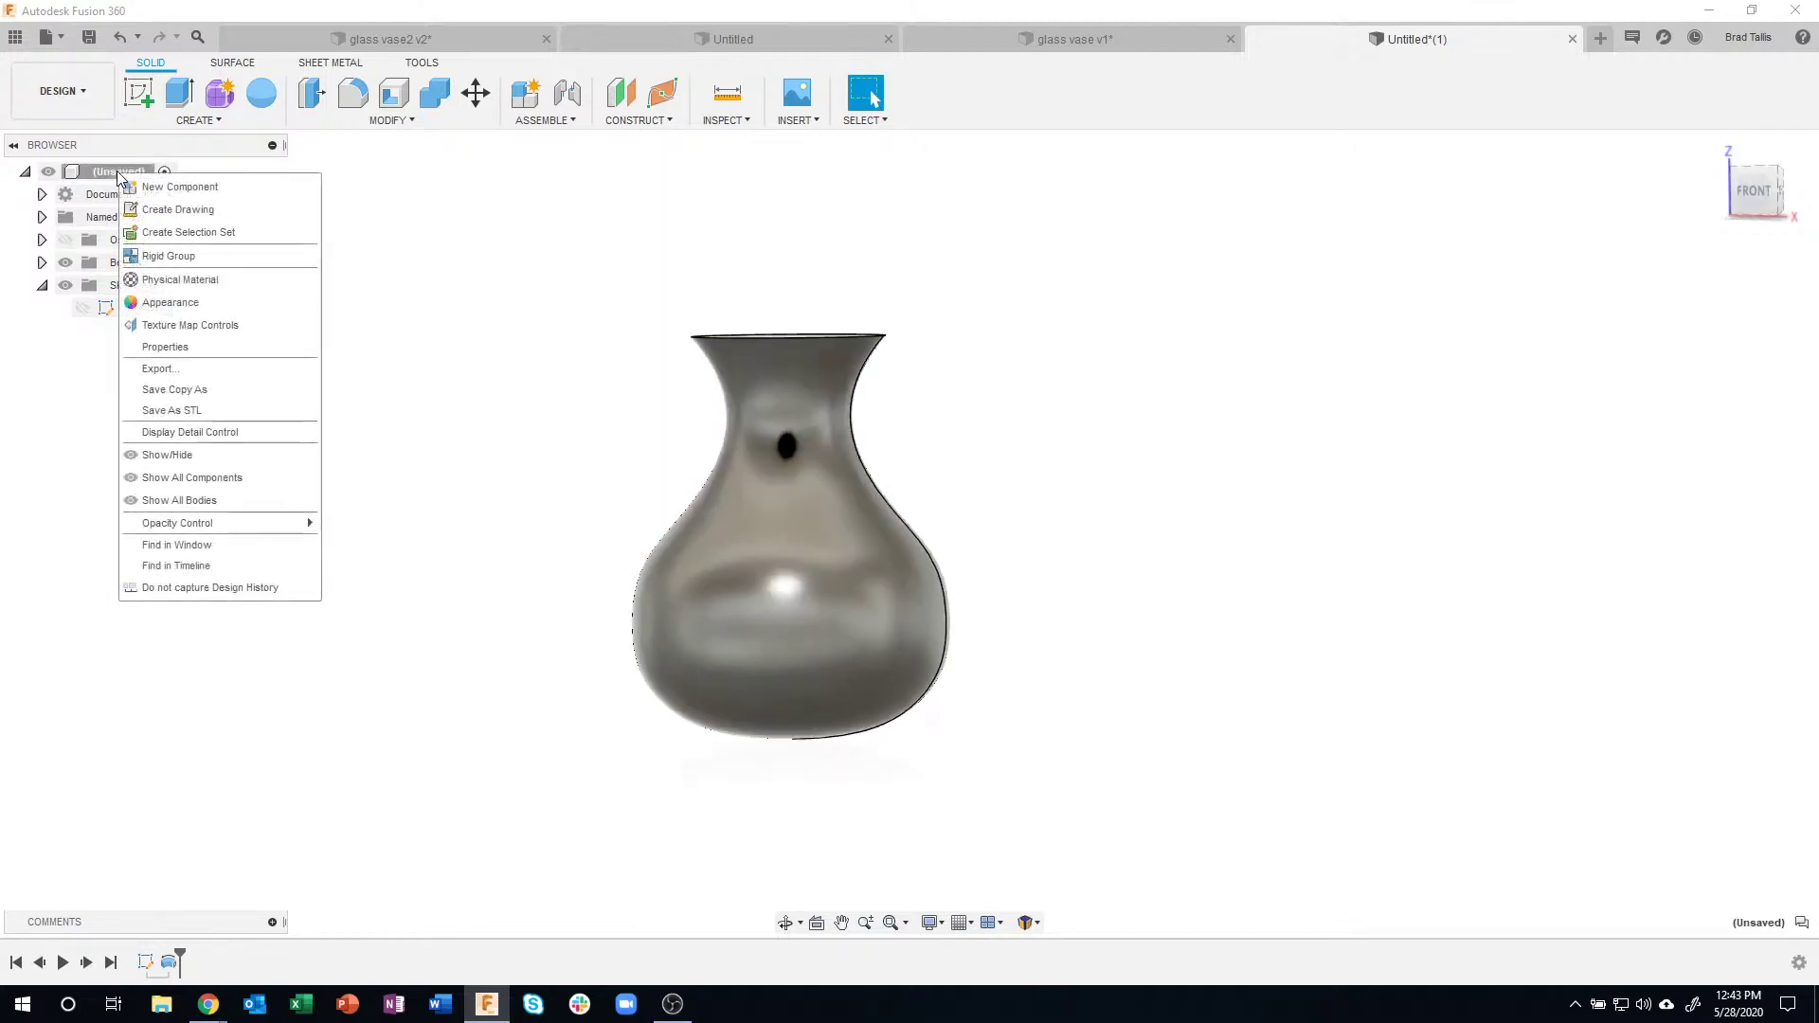
left_click(175, 585)
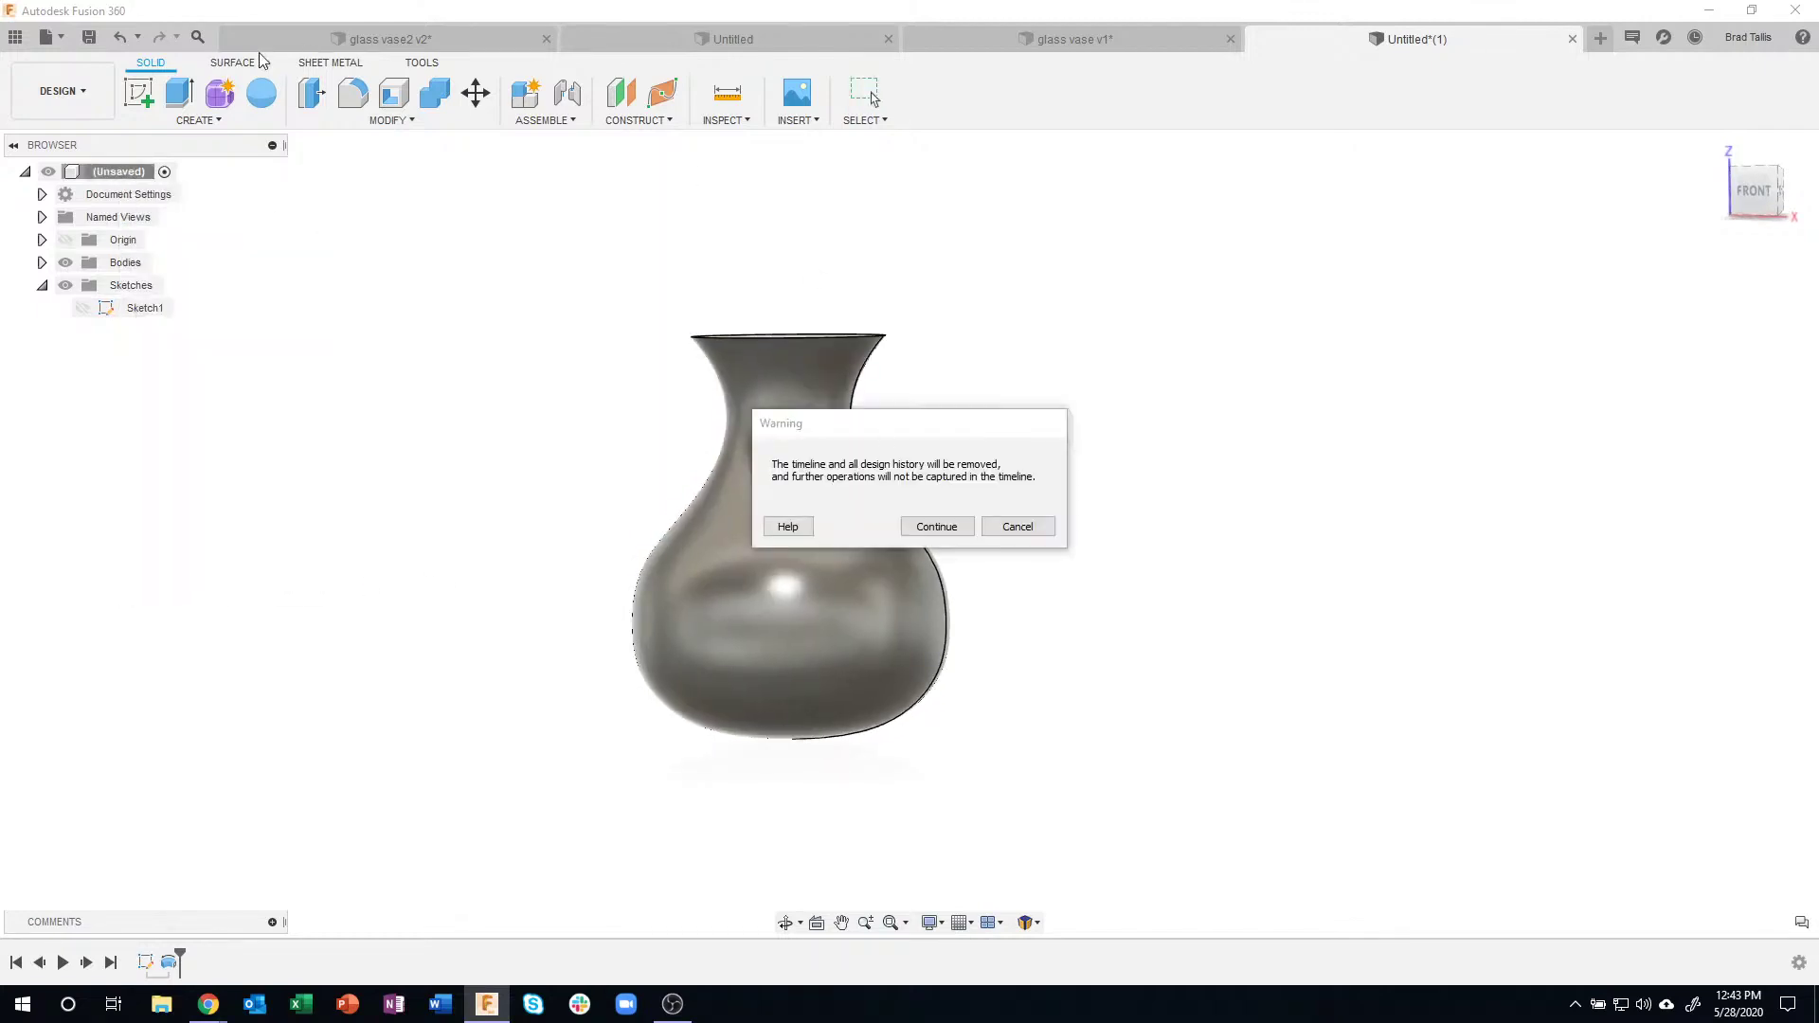
left_click(917, 521)
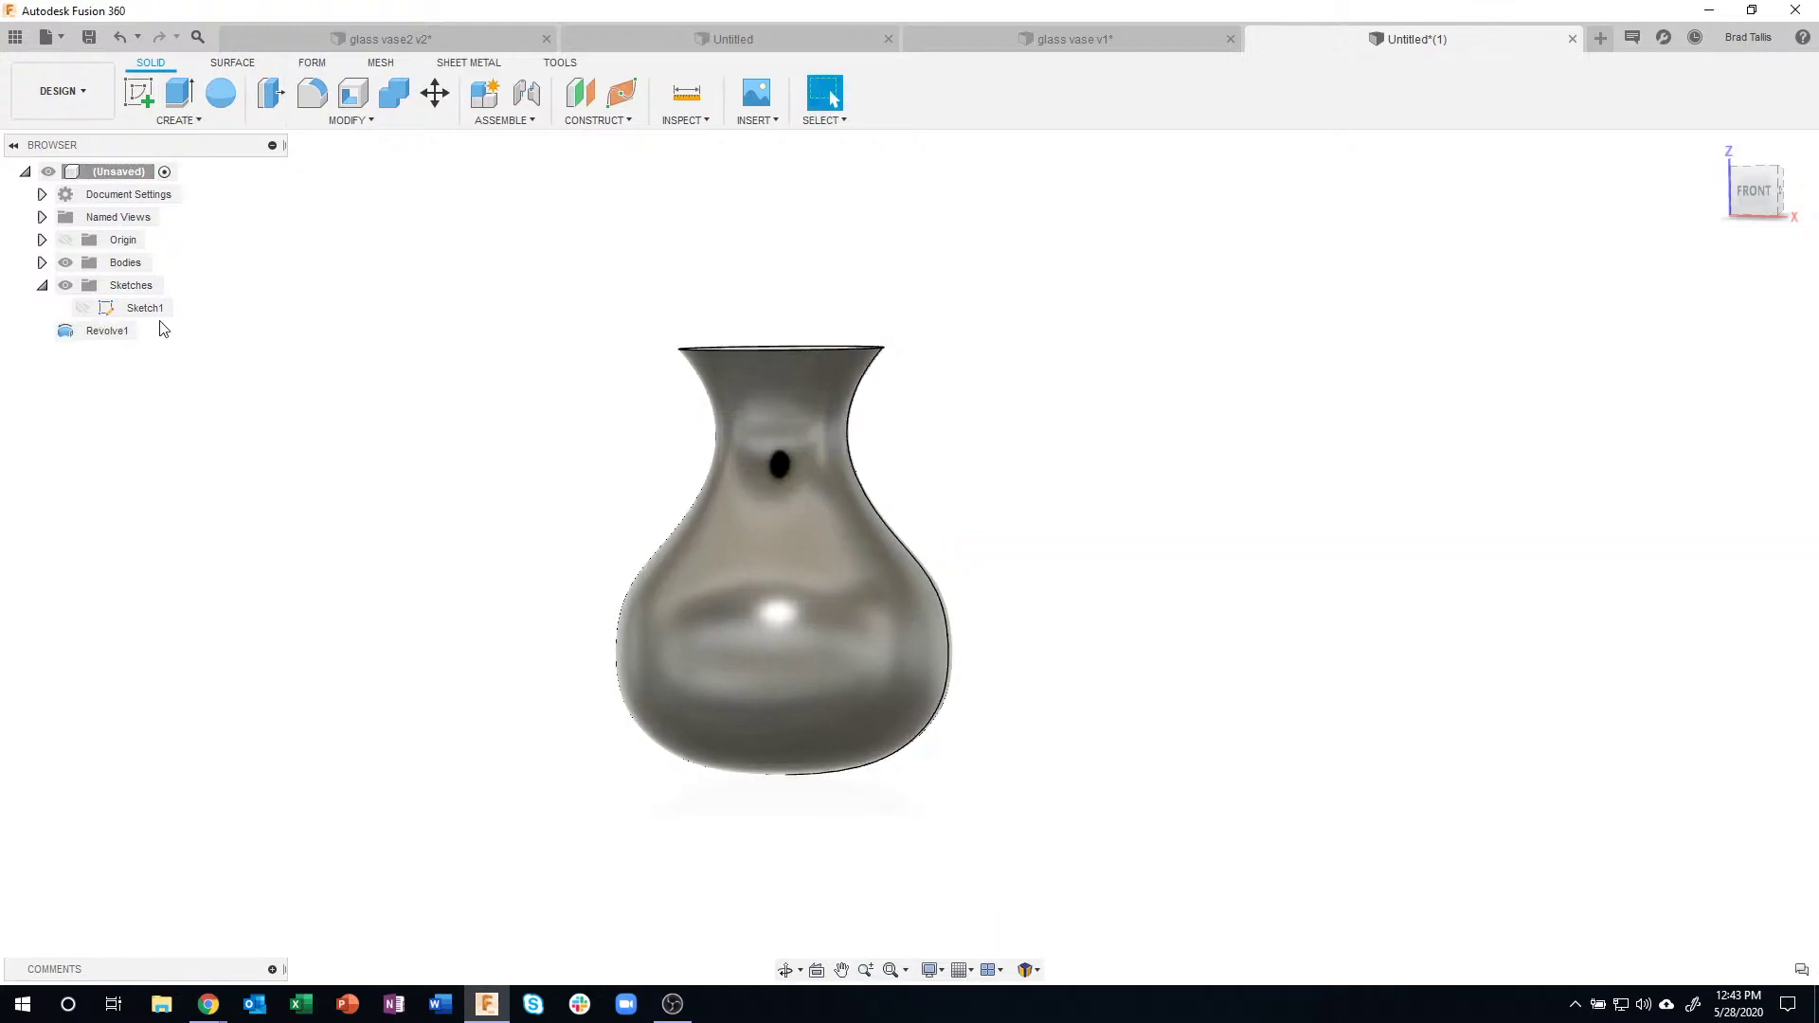
- Convert the vase body to a new mesh body with BRep to Mesh, using a coarse surface deviation of 0.010798 in
left_click(41, 262)
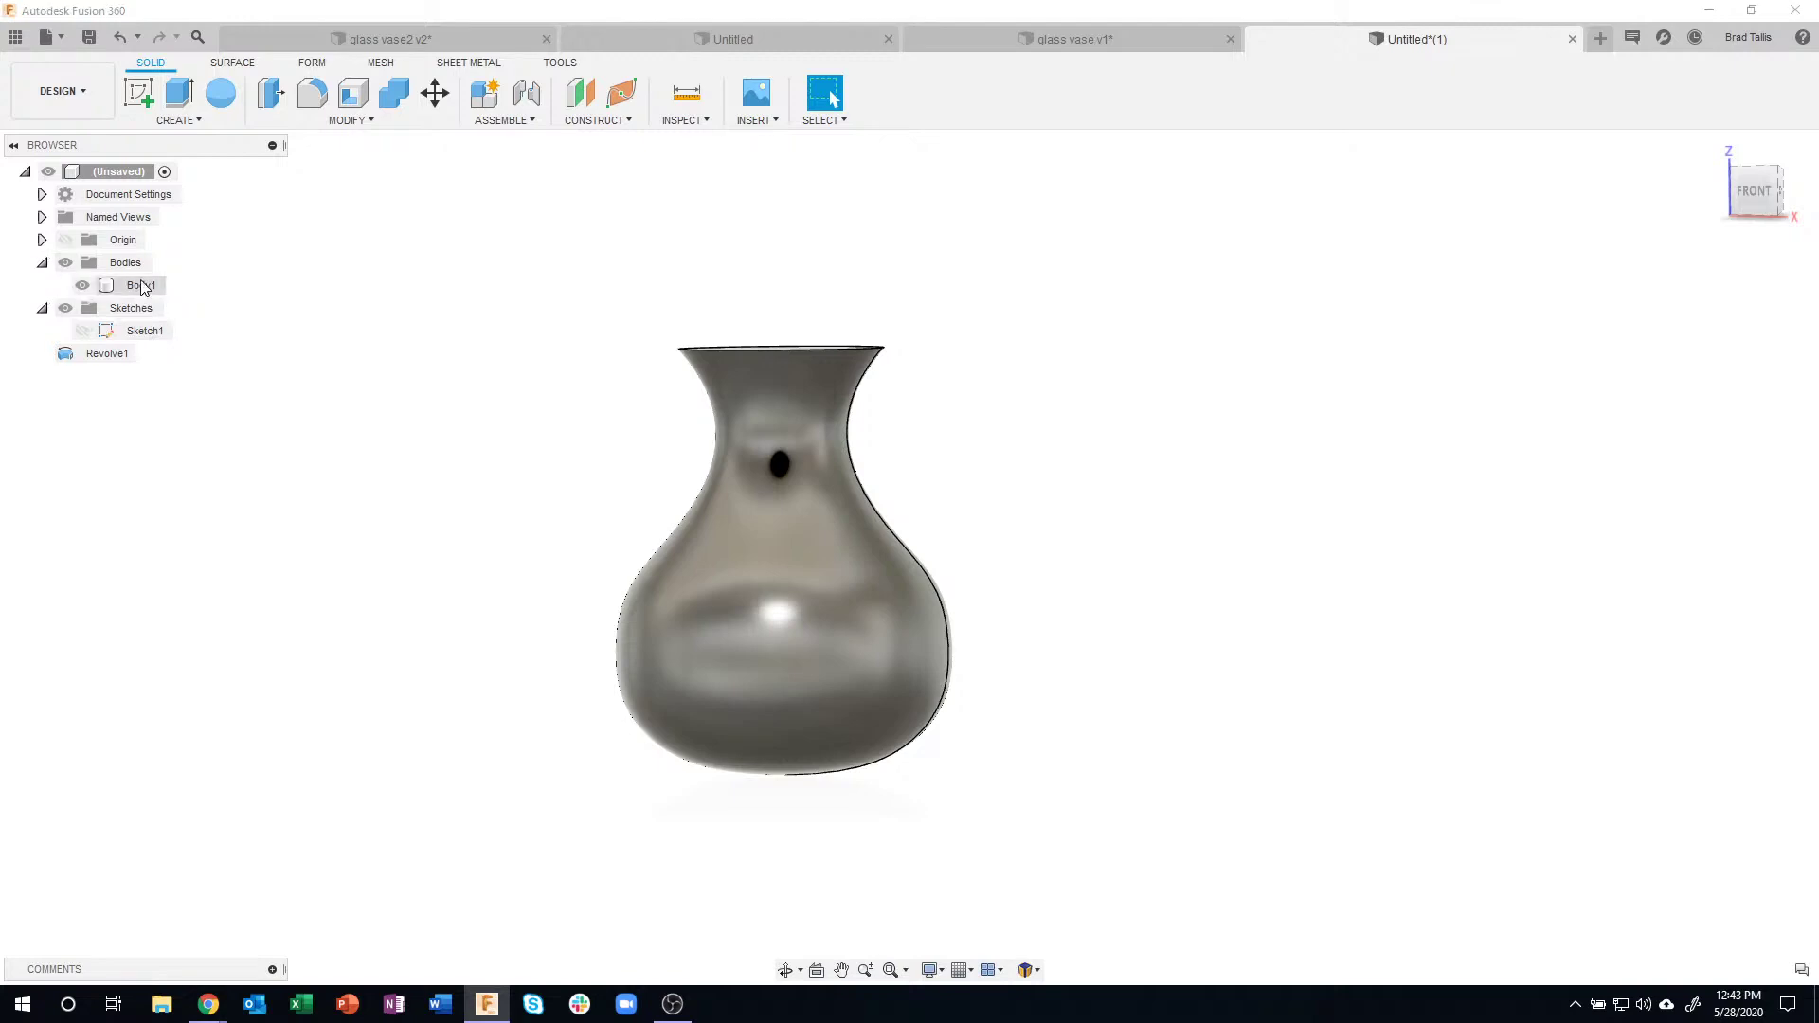
right_click(147, 286)
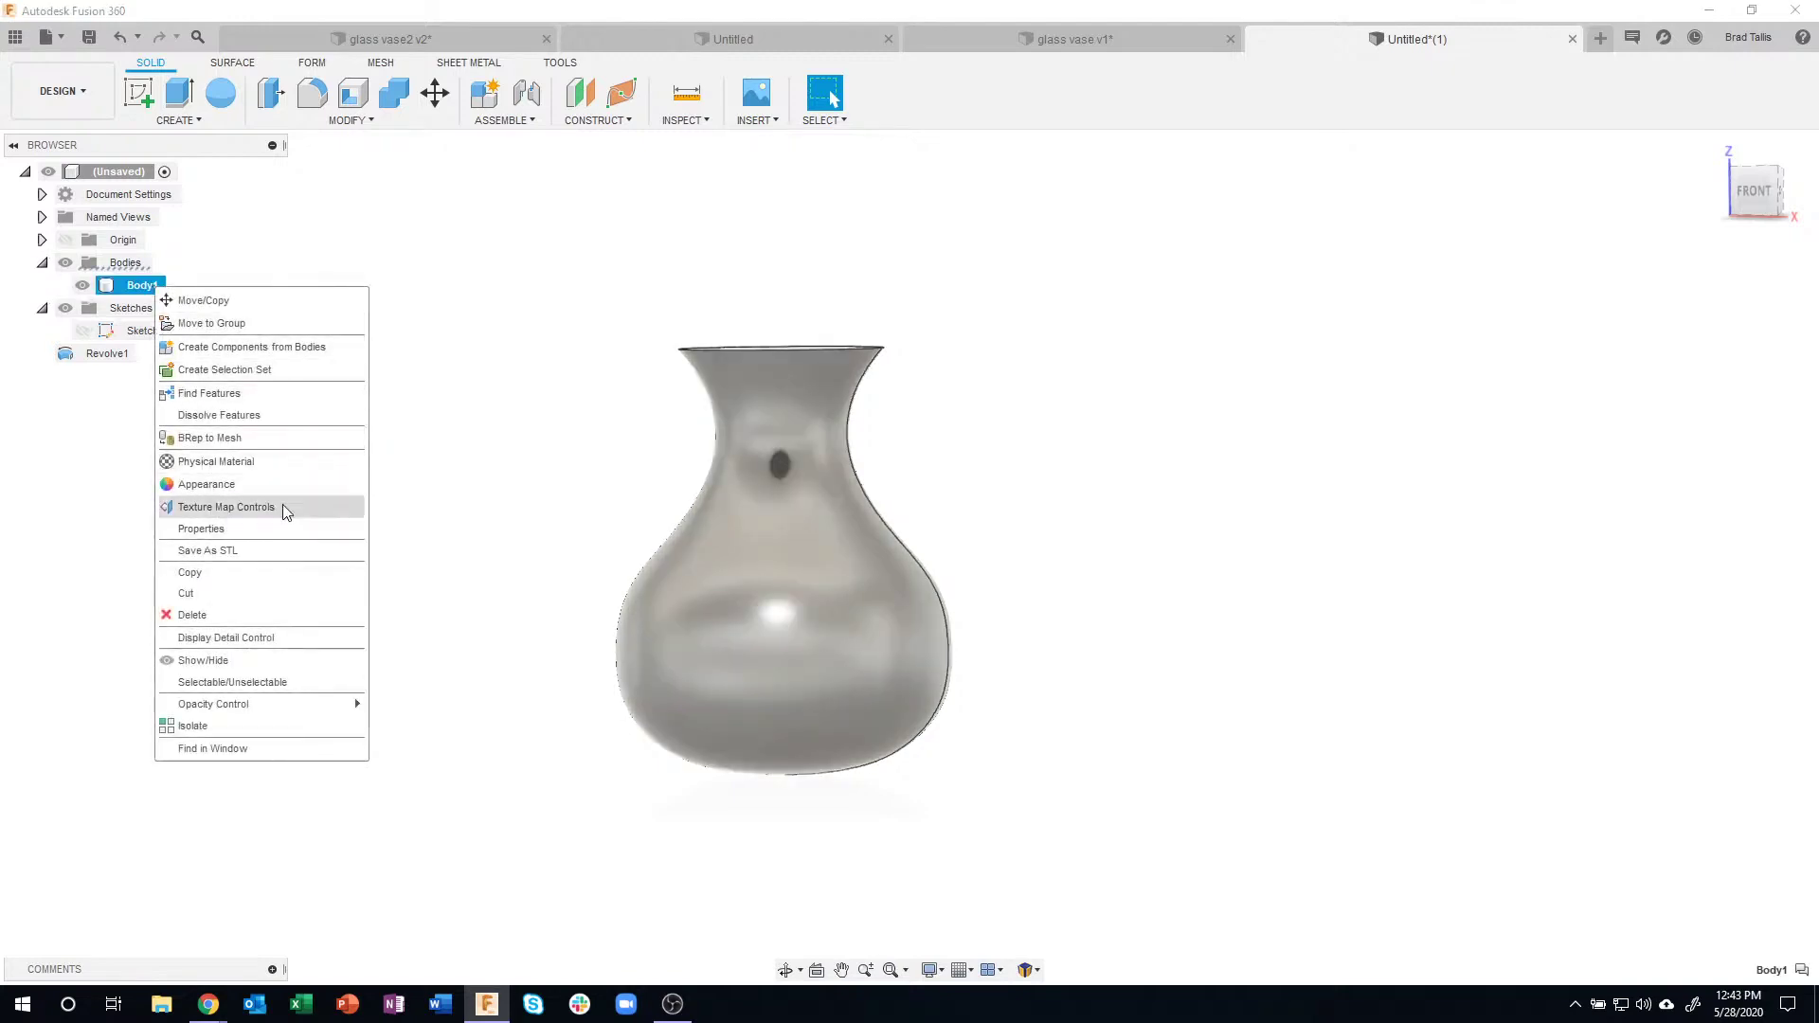
left_click(234, 442)
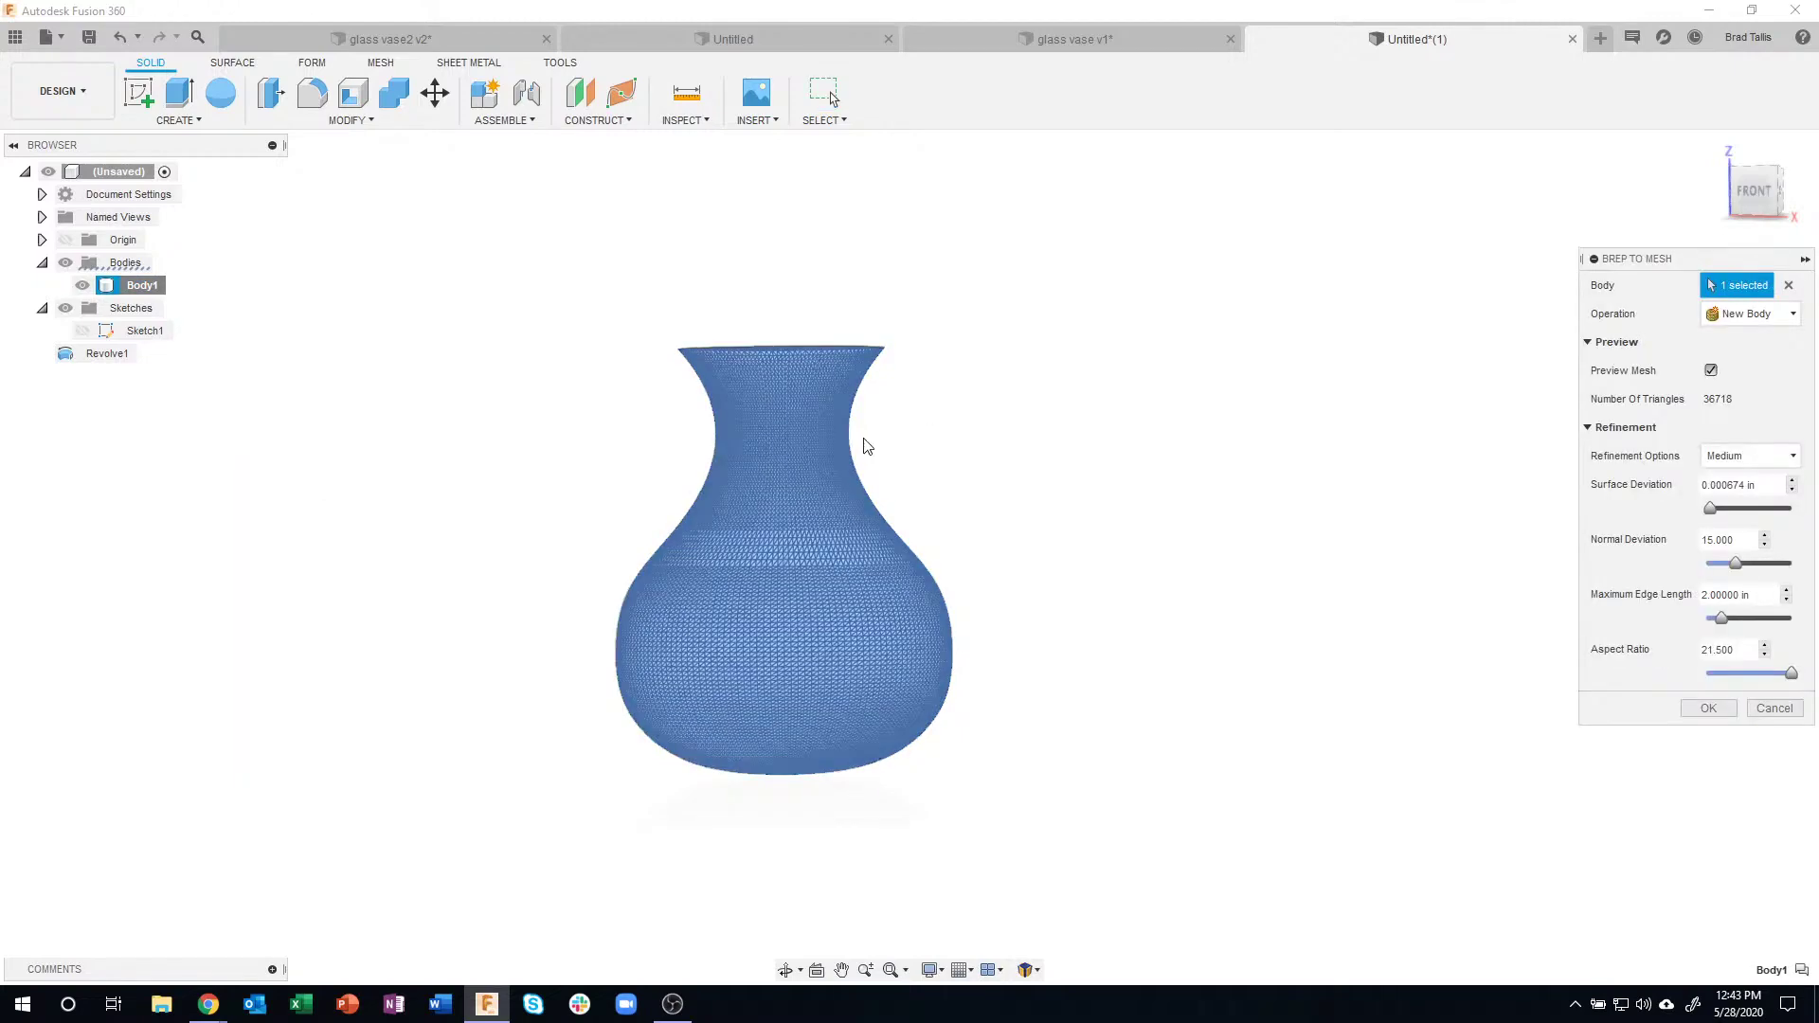
scroll(865, 447, "up", 4)
middle_click_drag(874, 471, 830, 463, "shift")
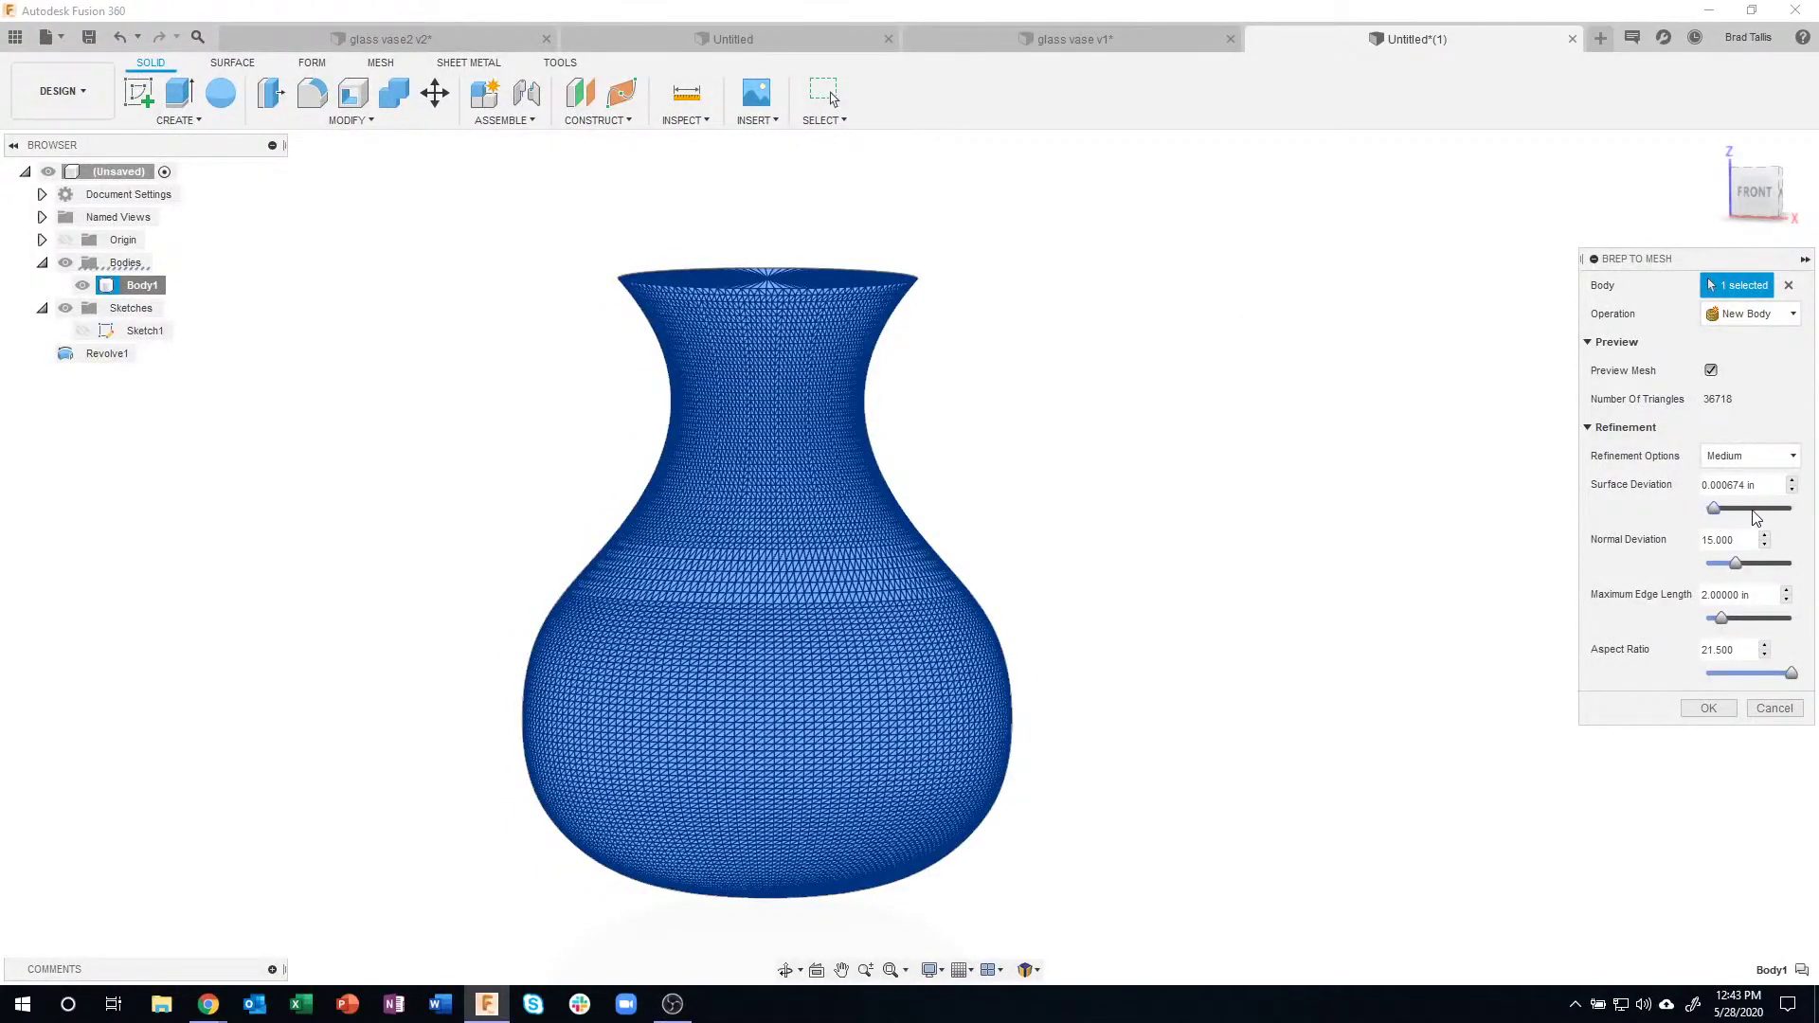
left_click_drag(1767, 516, 1812, 516)
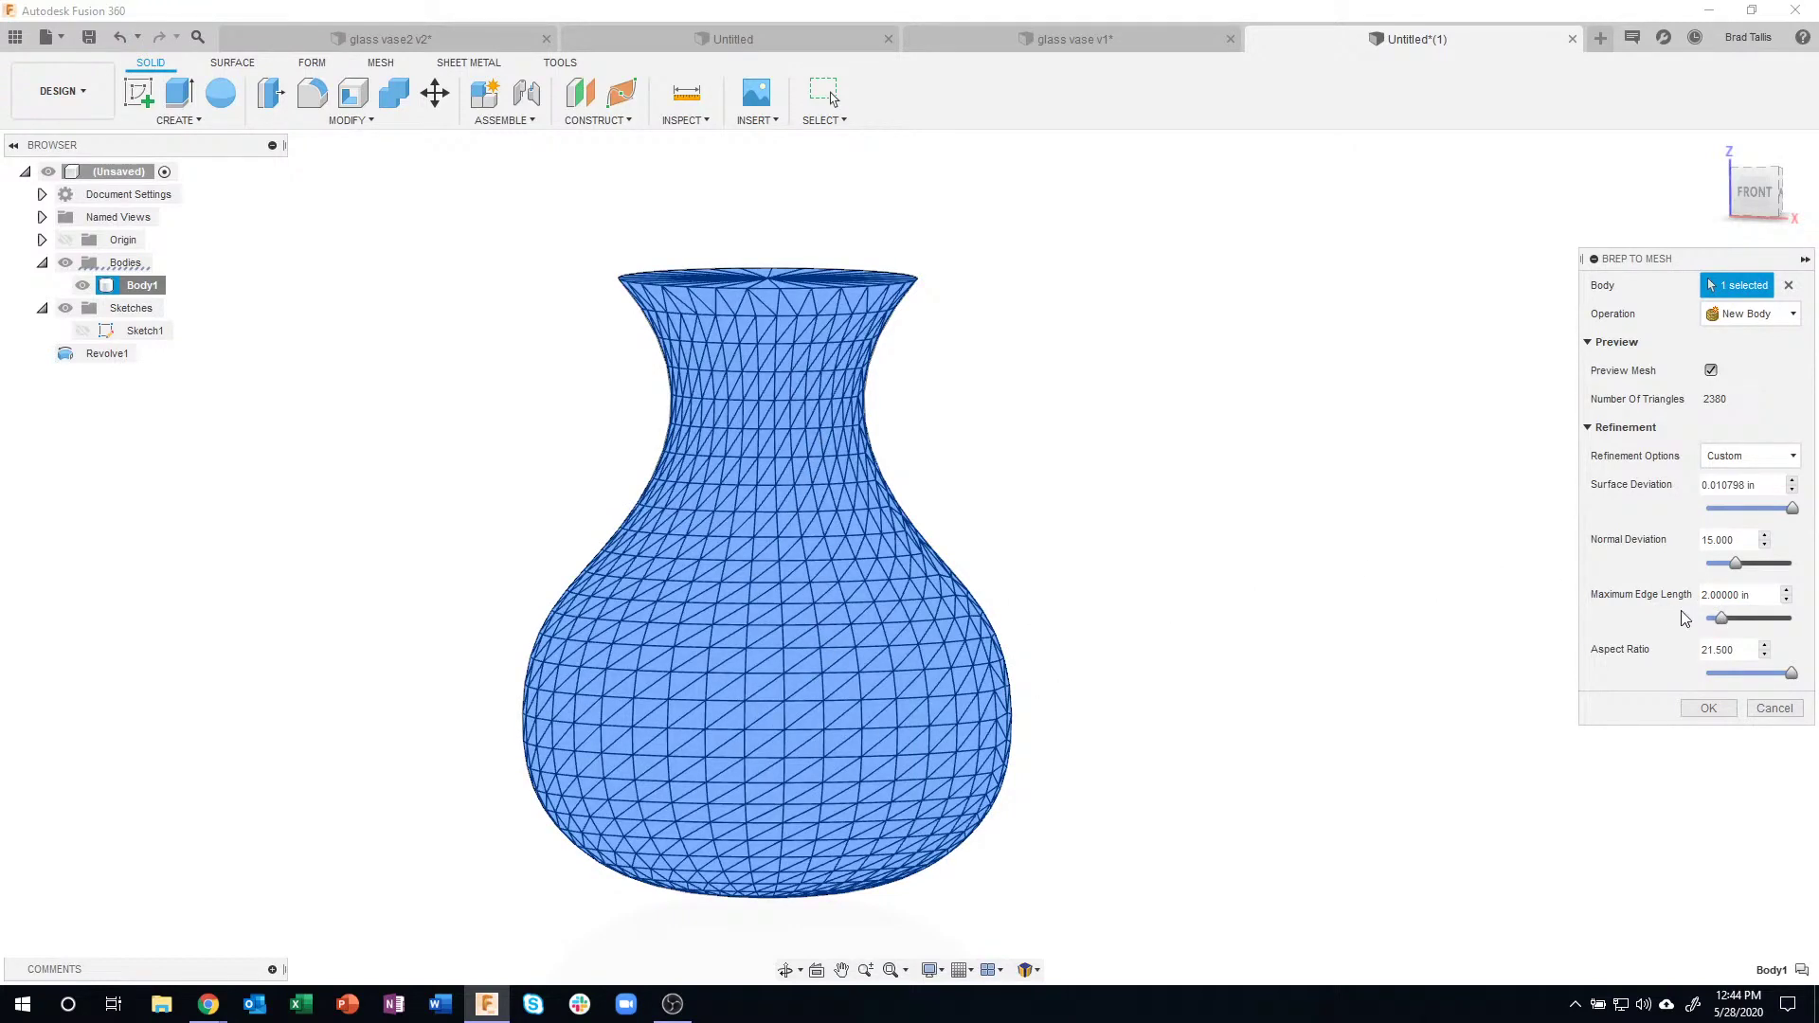
left_click(1711, 712)
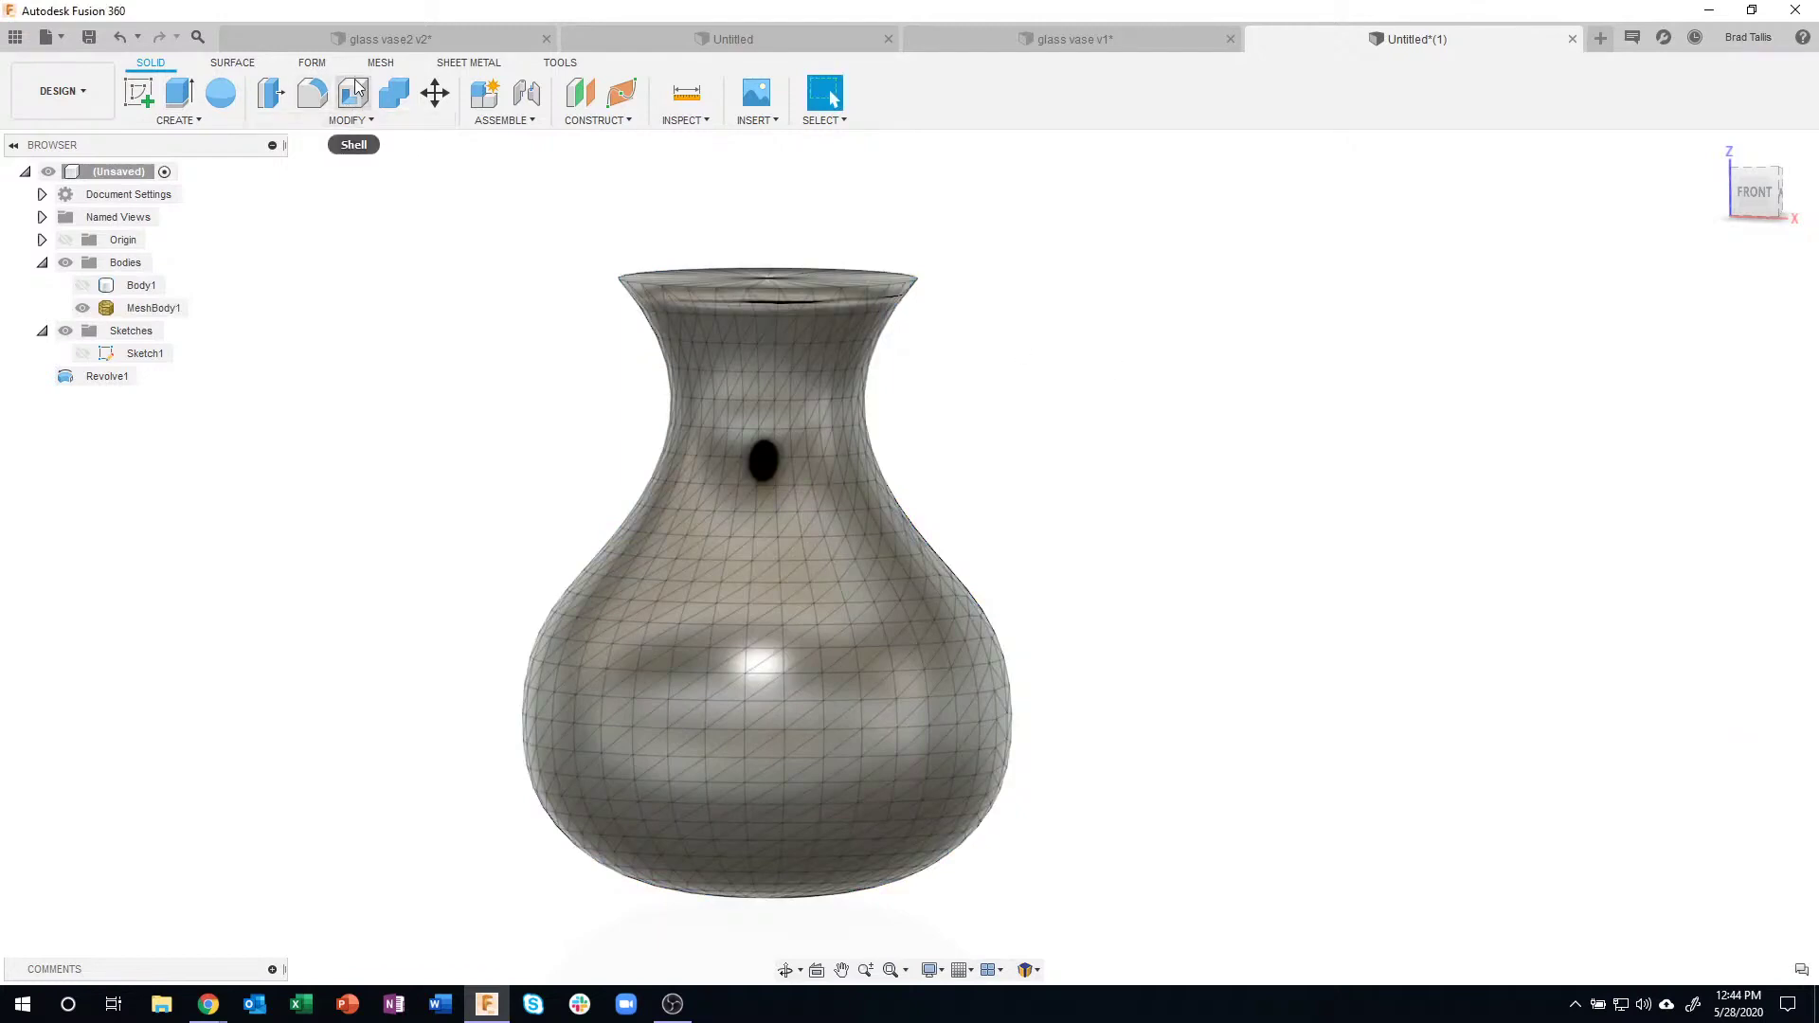
- Remesh the vase mesh body with adaptive meshing, density 1.000, shape preservation 0.500 and sharp edges preserved, checking the preview before applying
left_click(380, 62)
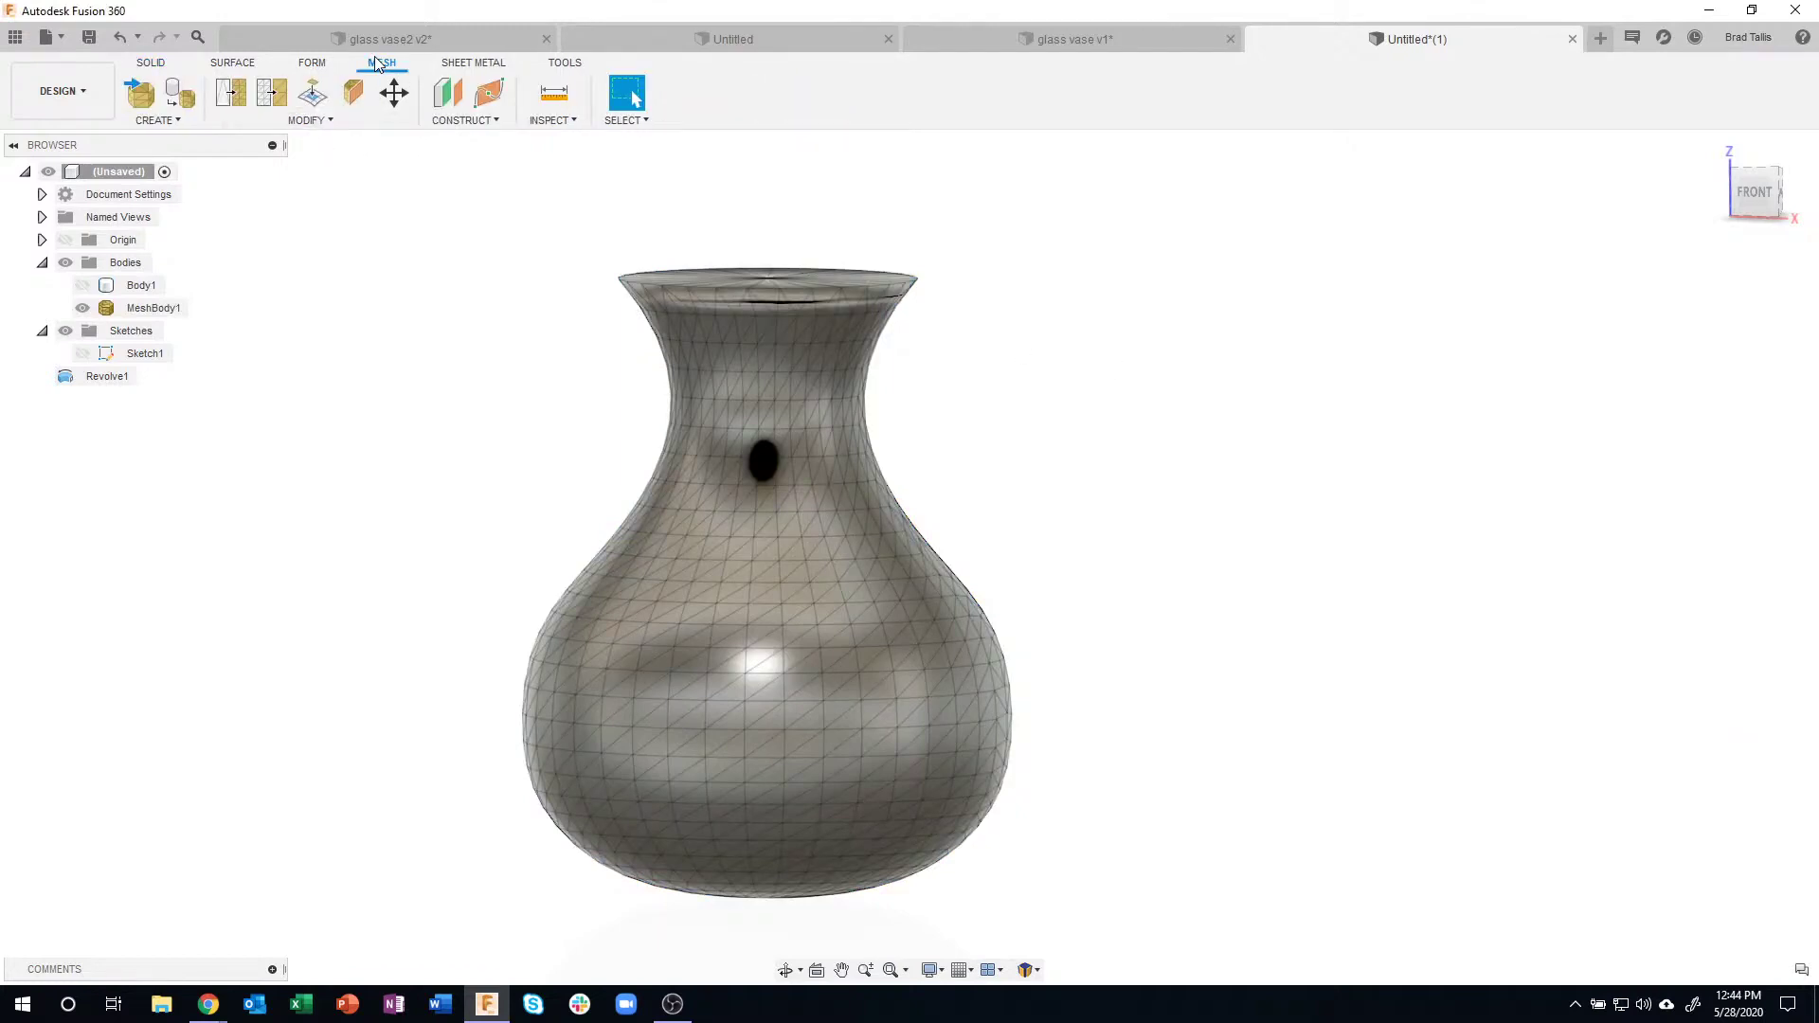
left_click(312, 120)
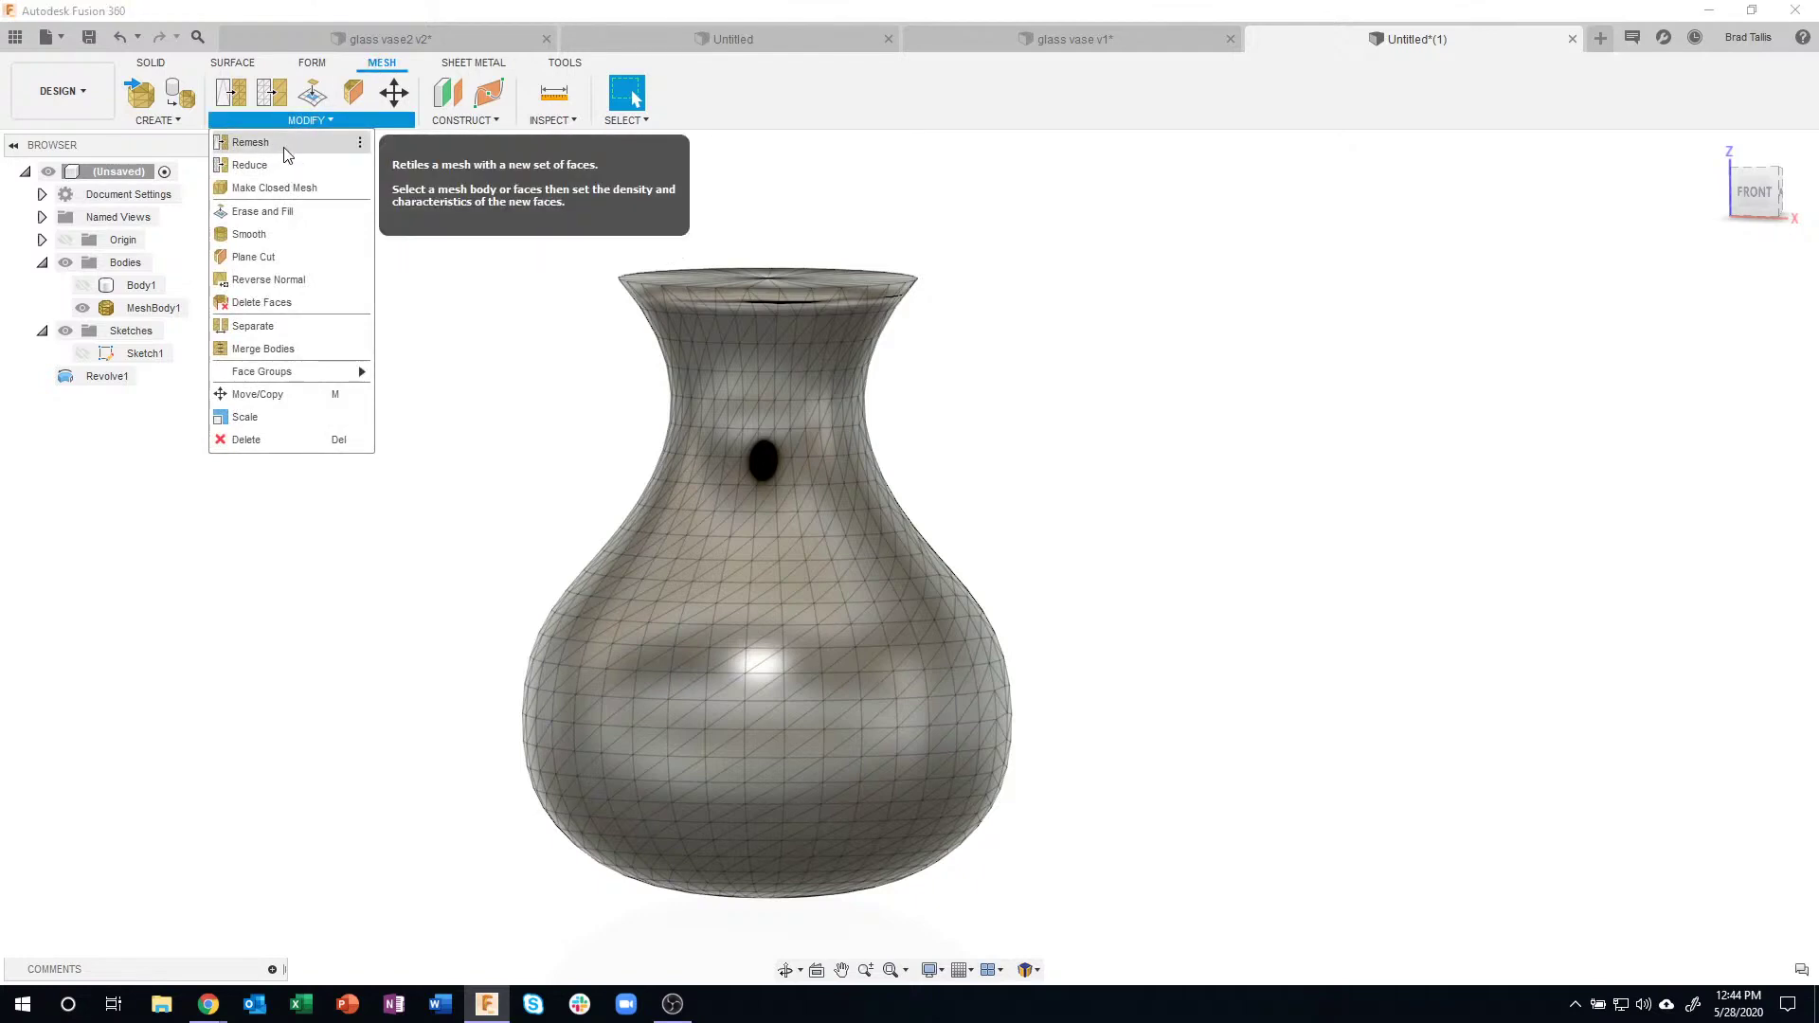
left_click(250, 143)
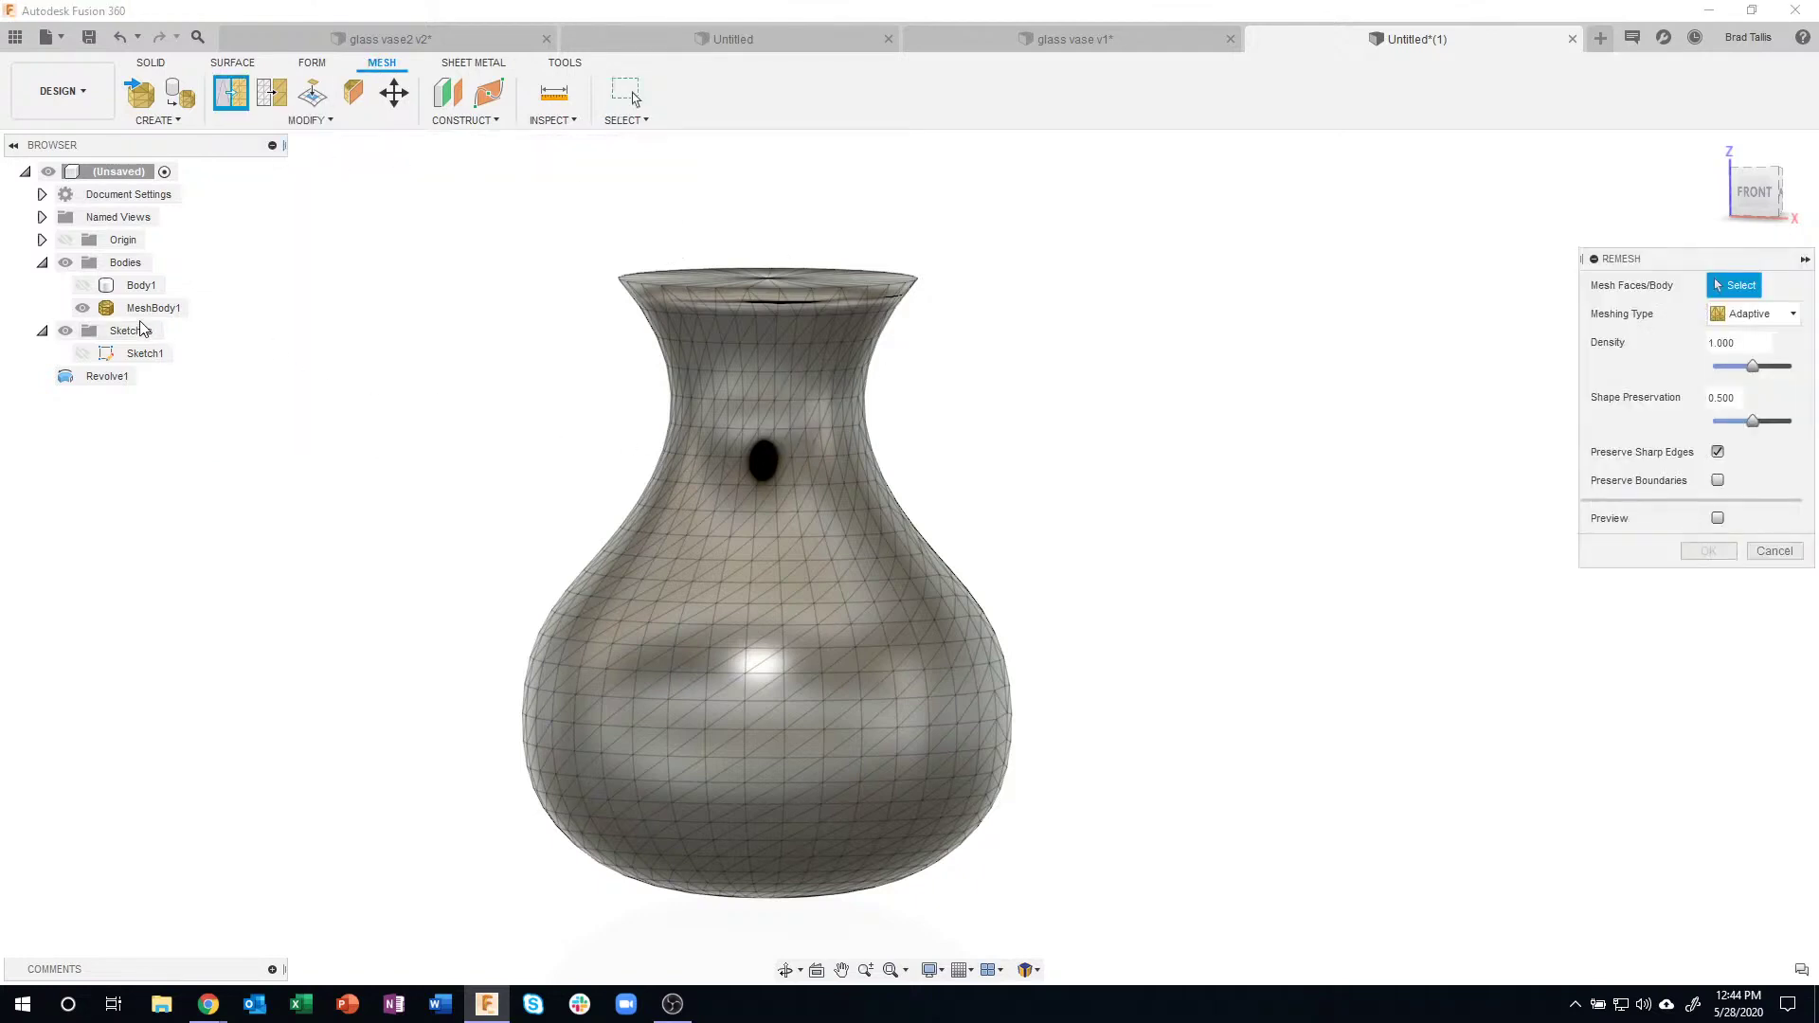
left_click(152, 308)
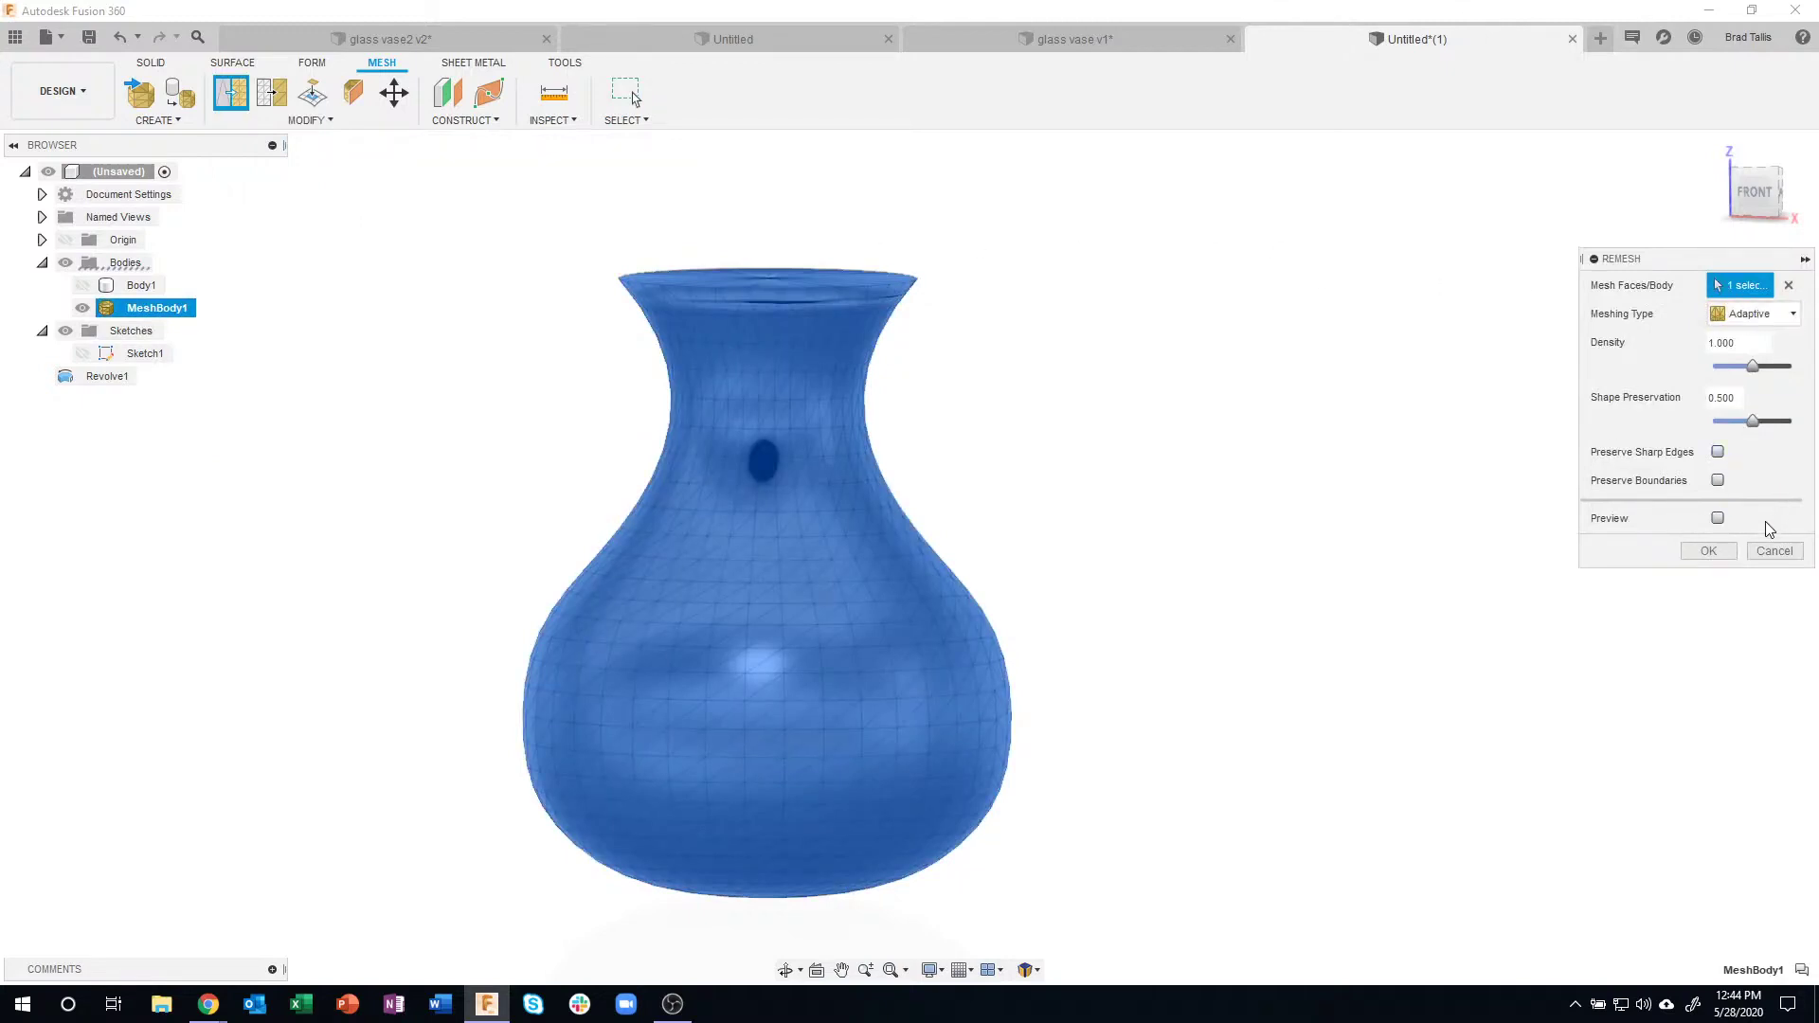
left_click(1718, 519)
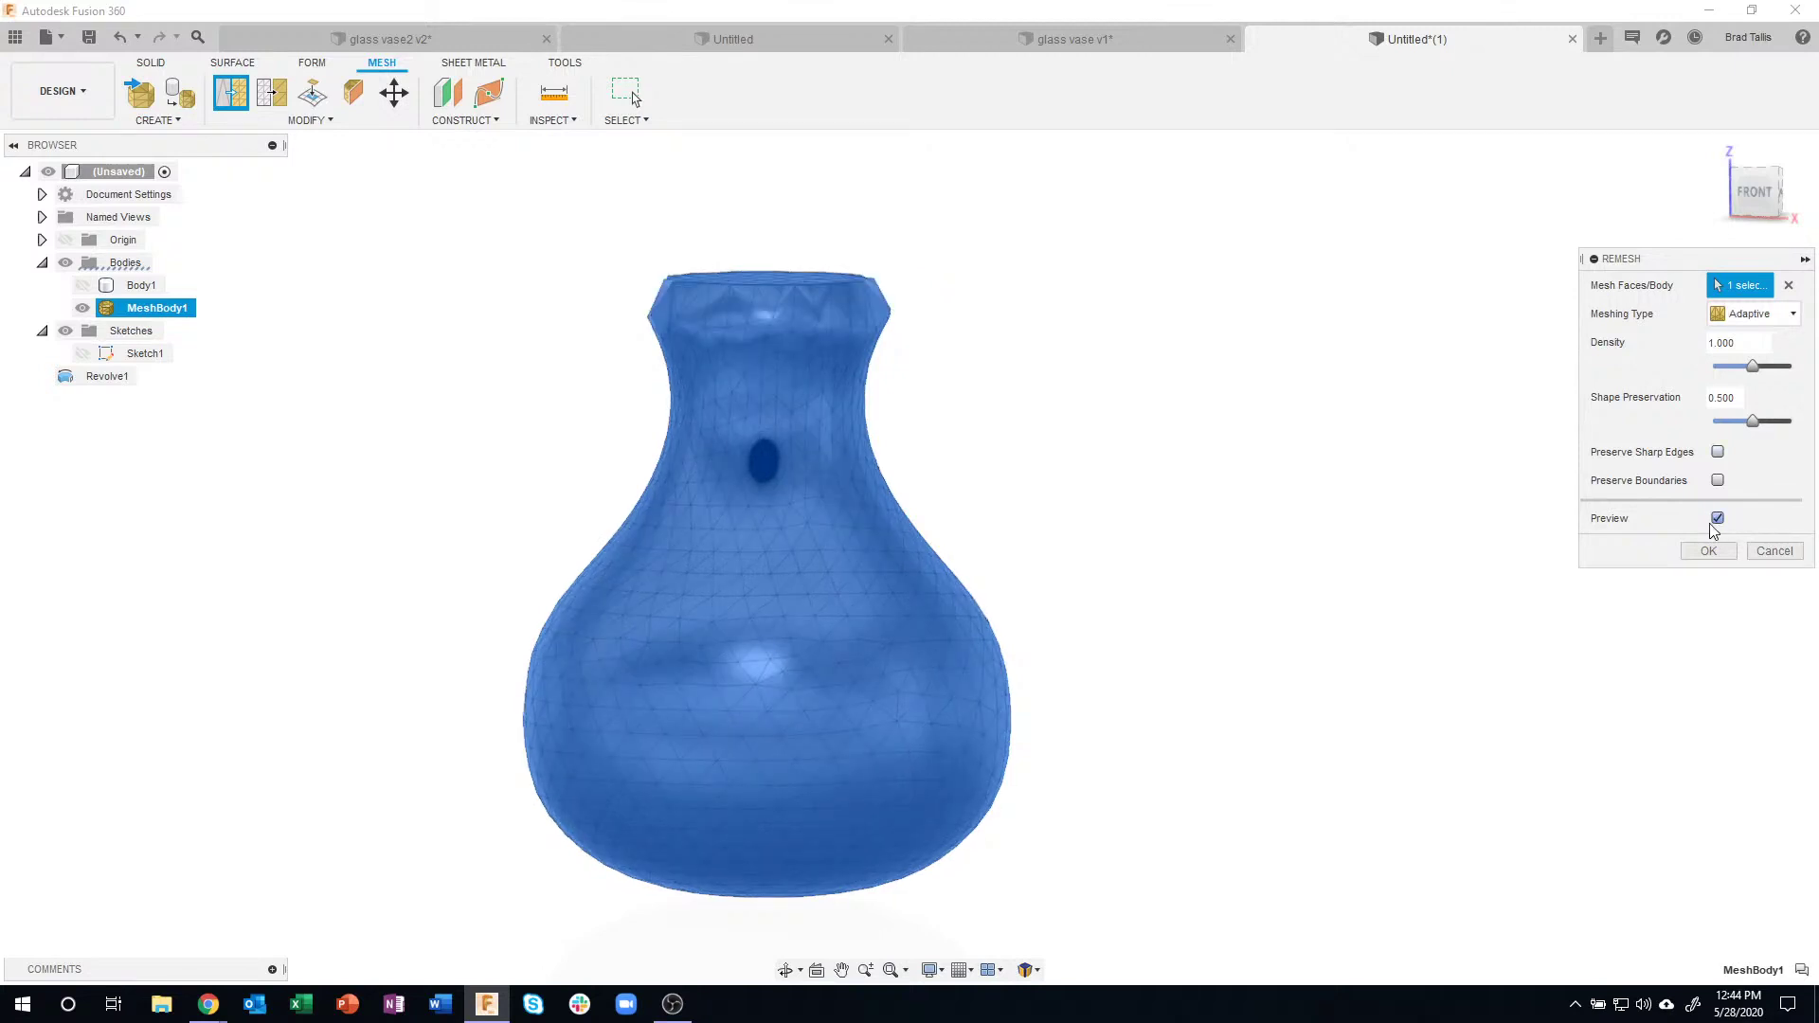
middle_click_drag(720, 369, 946, 636, "shift")
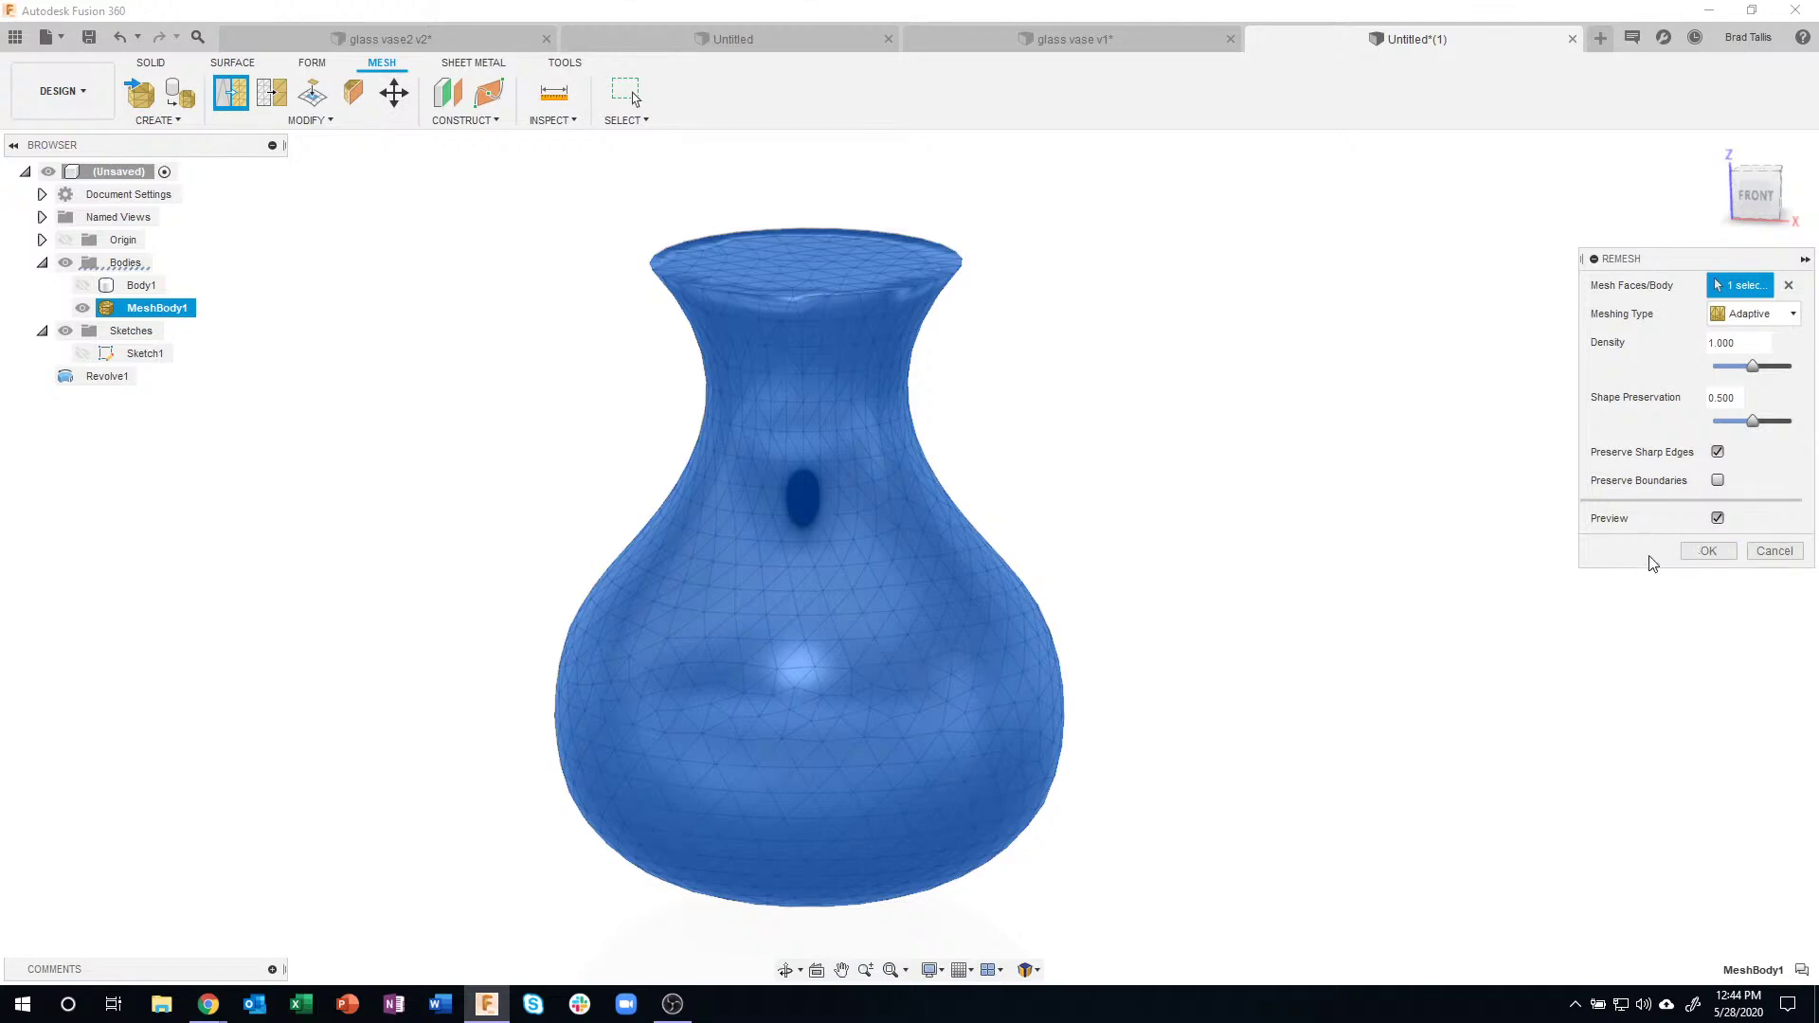
left_click(1705, 551)
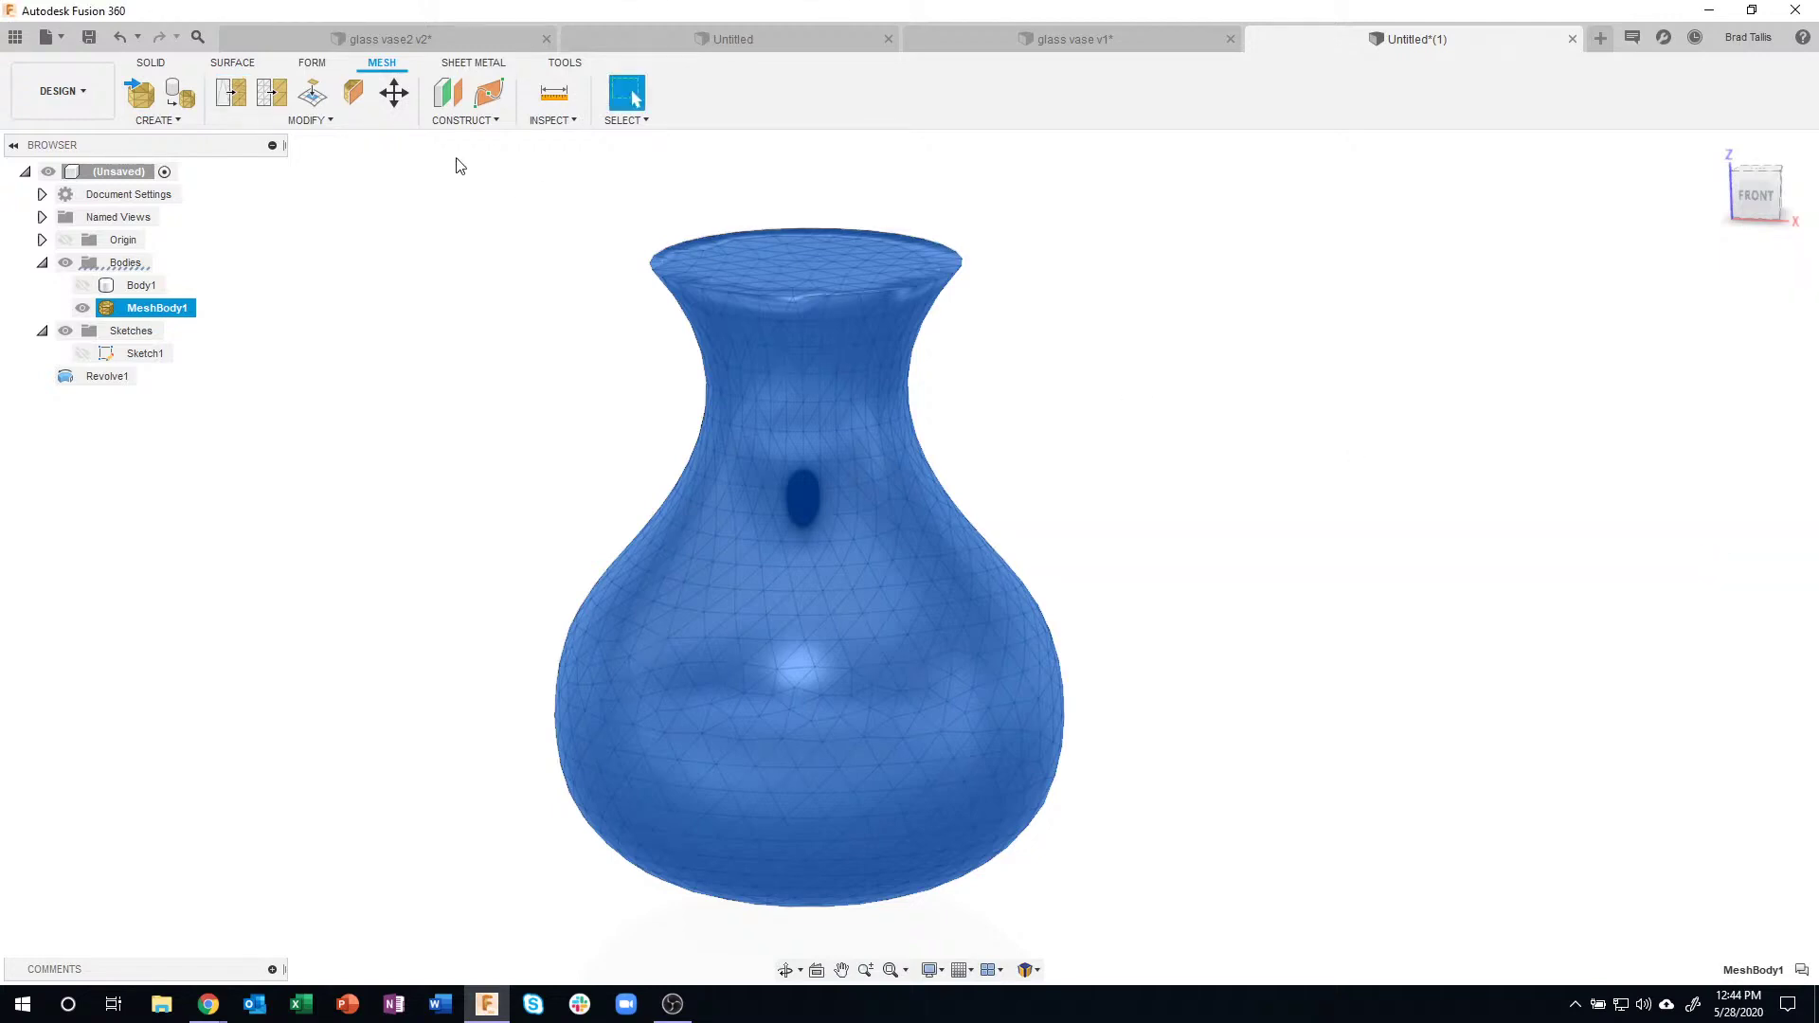
- Start an adaptive Reduce of the vase mesh with a density target of 0.150 and preview it, dismissing the calendar reminder
left_click(299, 123)
left_click(276, 162)
middle_click_drag(1188, 351, 880, 333, "shift")
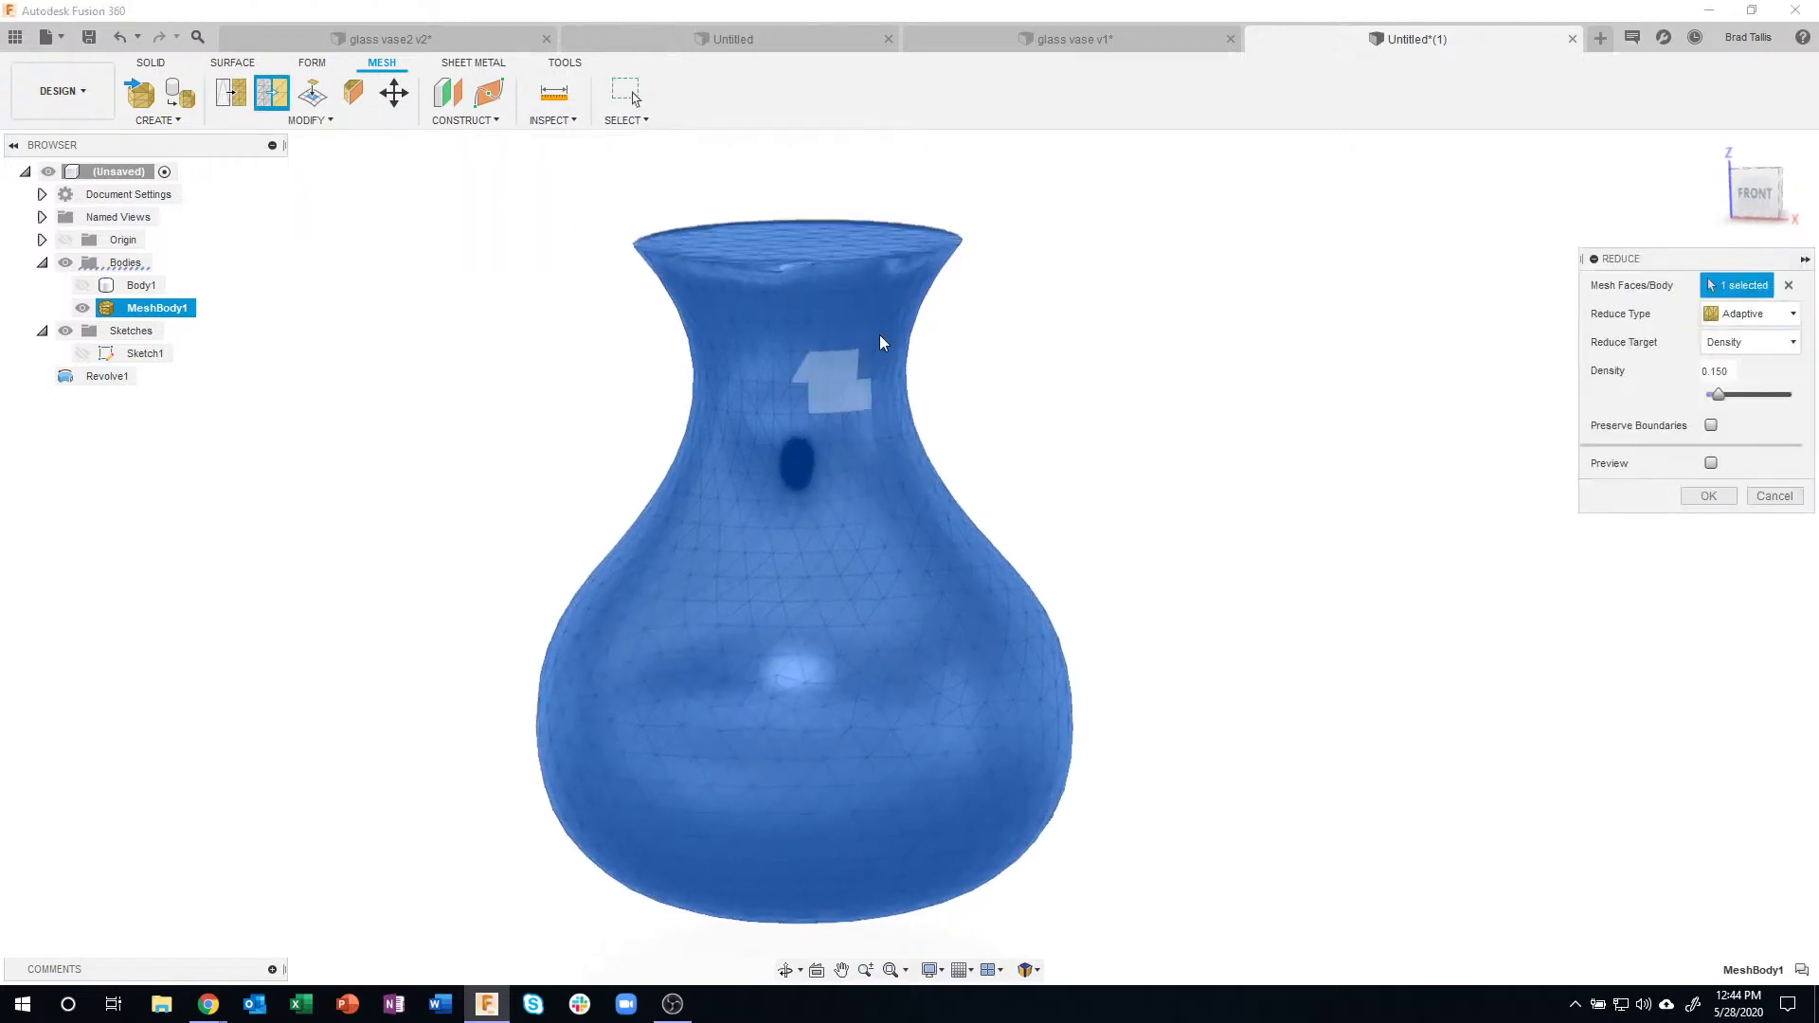
left_click(1711, 463)
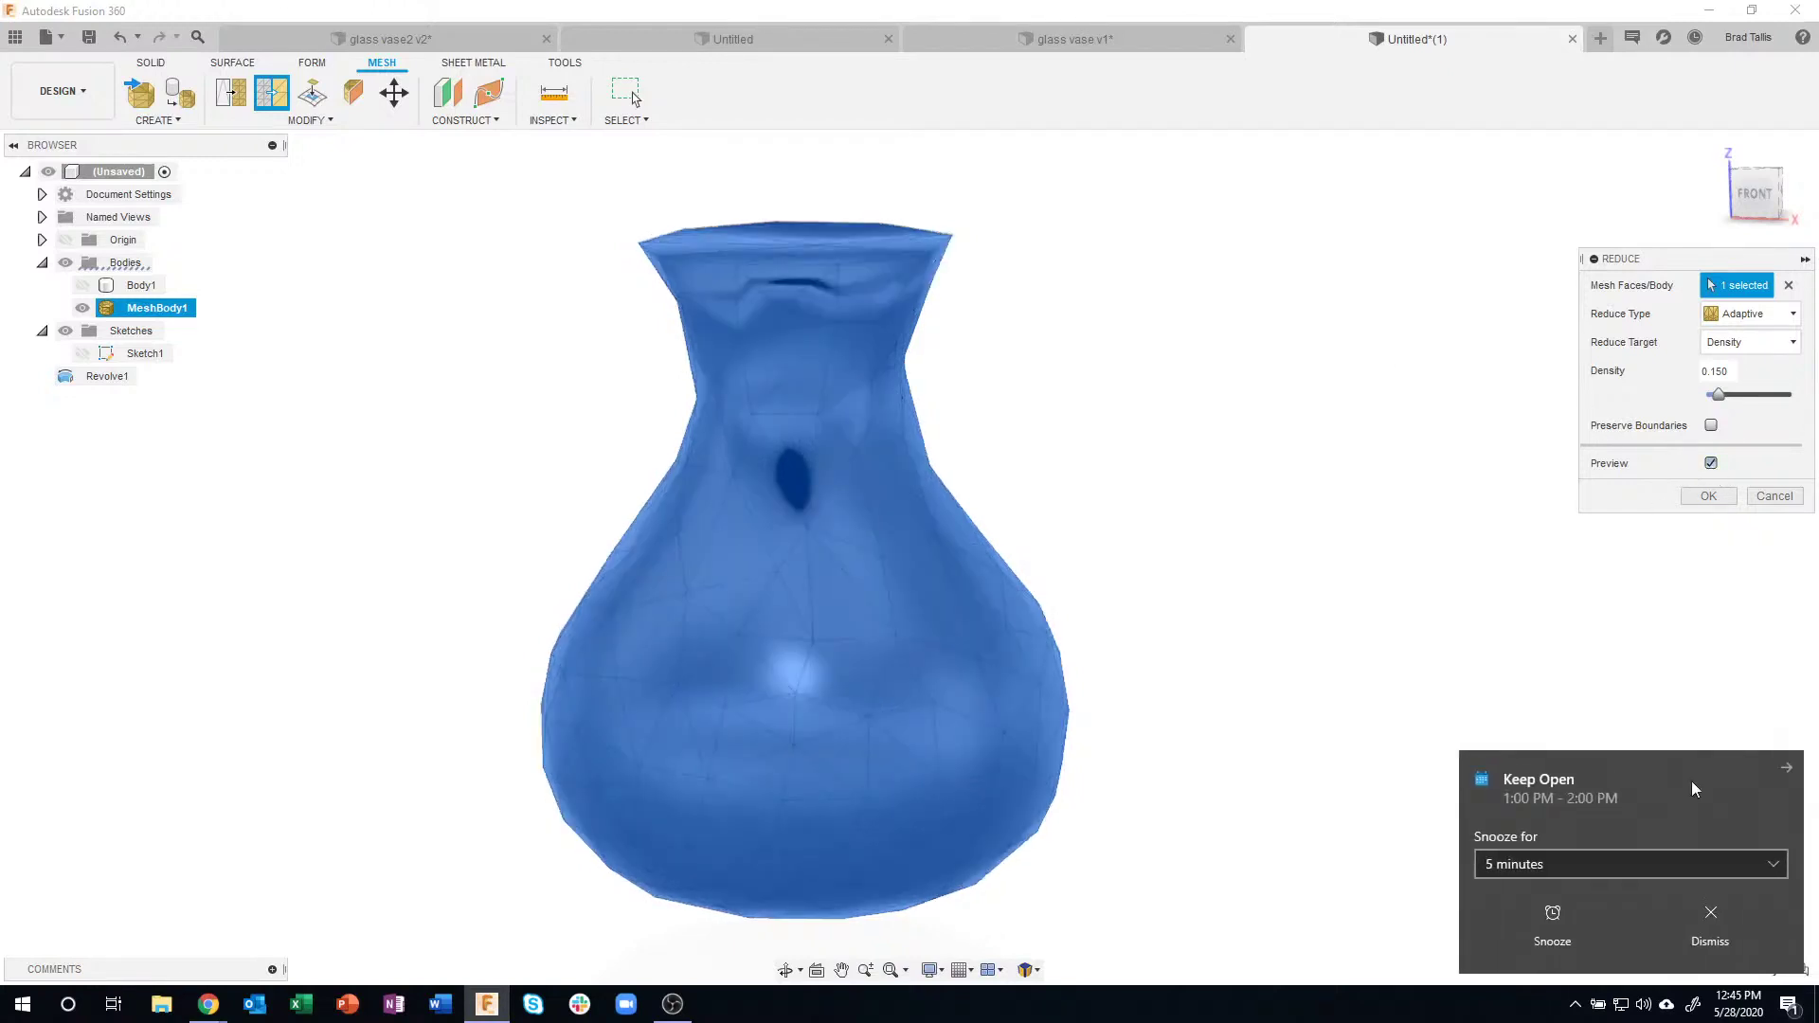
left_click(1710, 915)
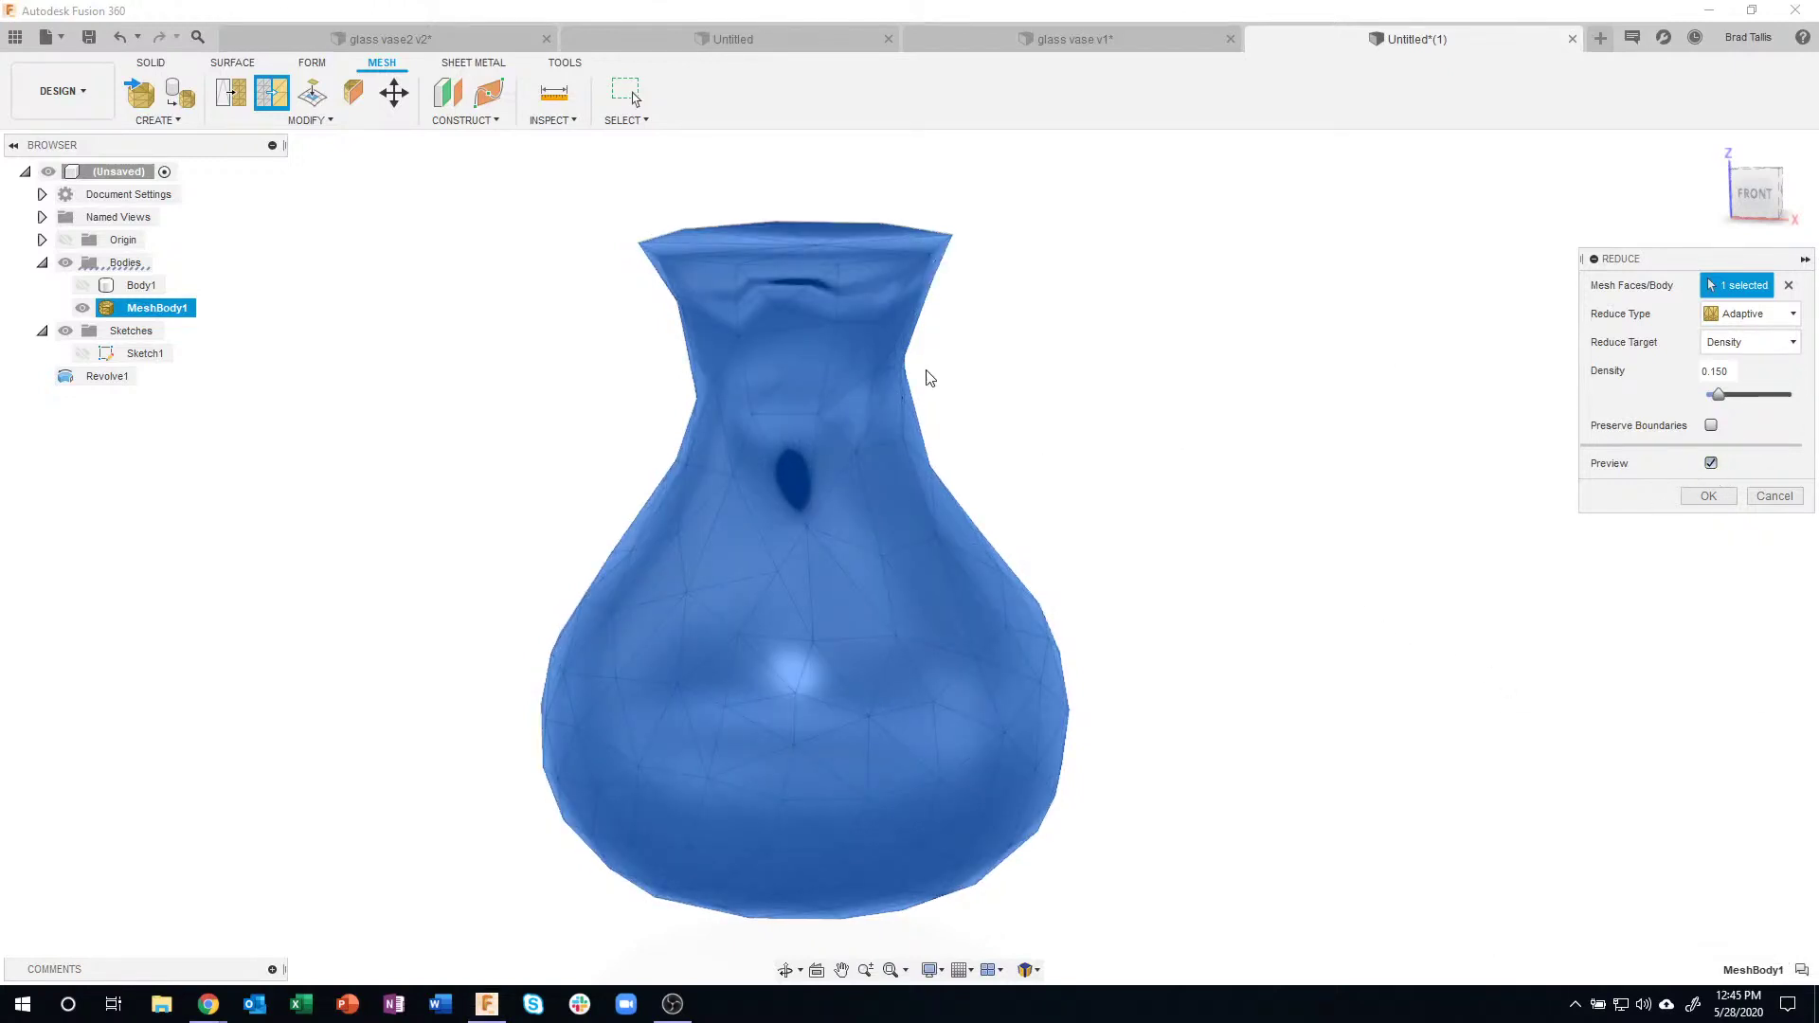
middle_click_drag(879, 302, 889, 515, "shift")
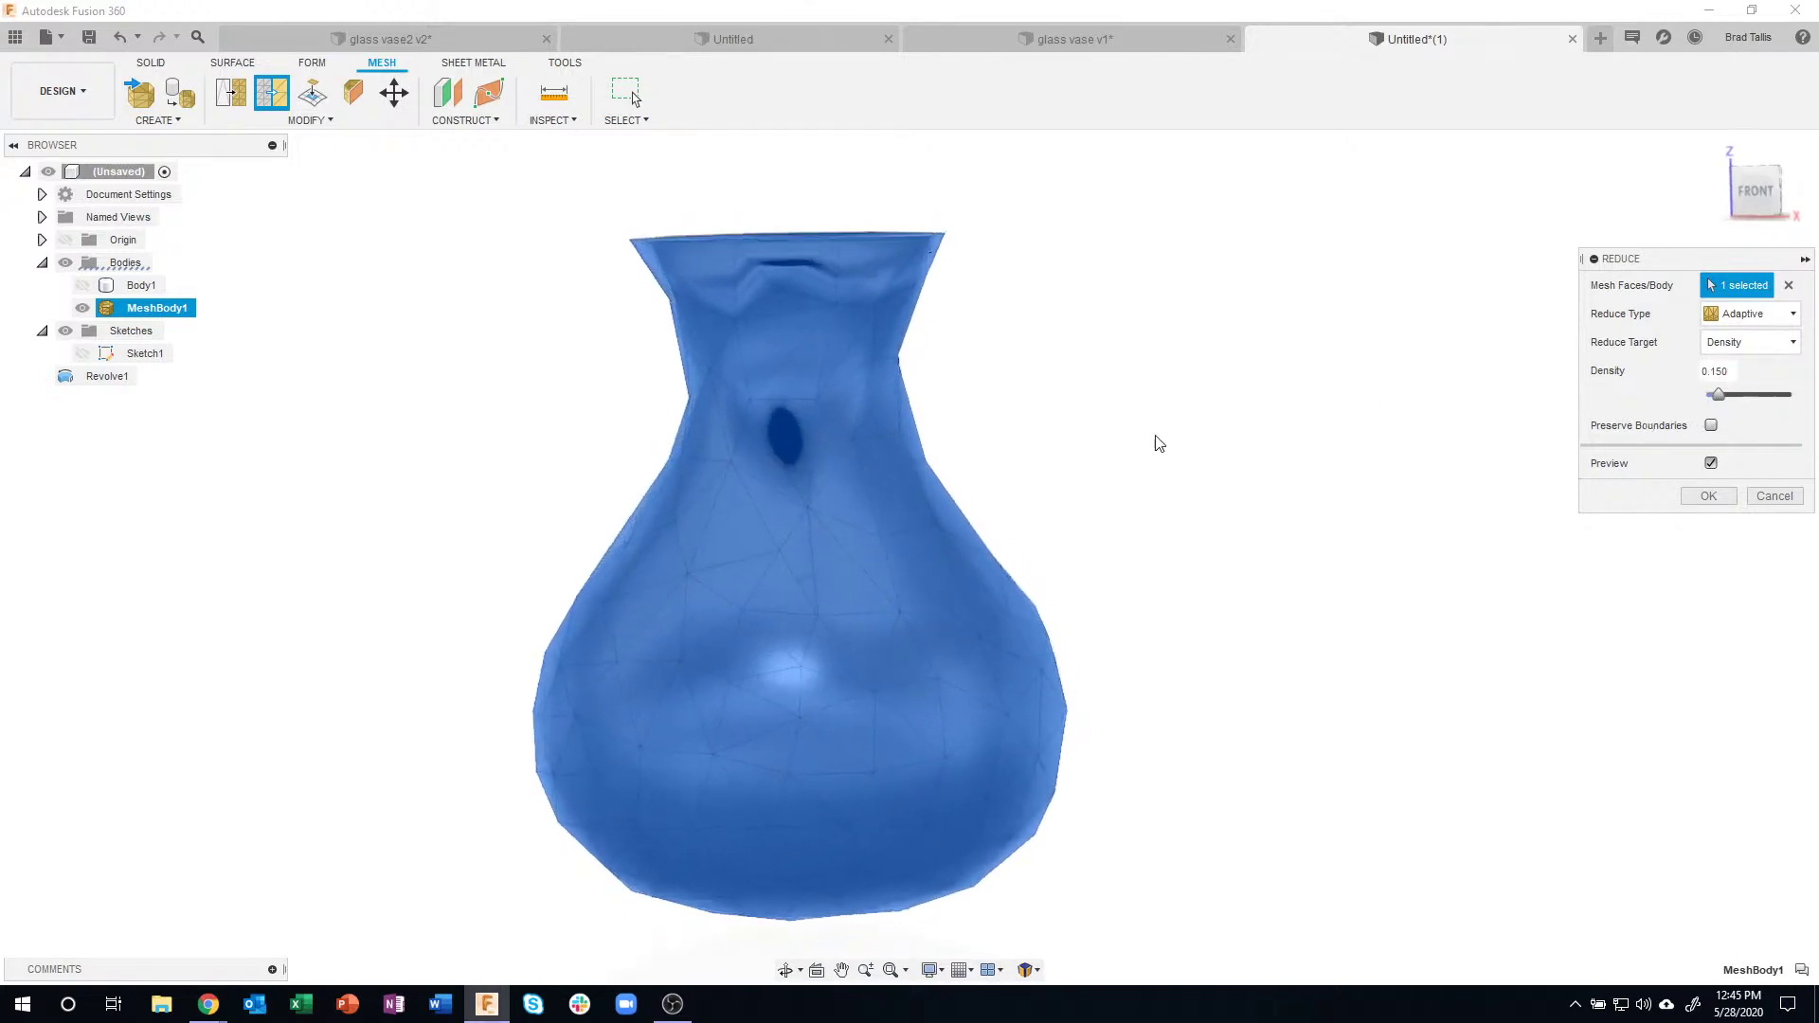
middle_click_drag(1153, 438, 881, 483, "shift")
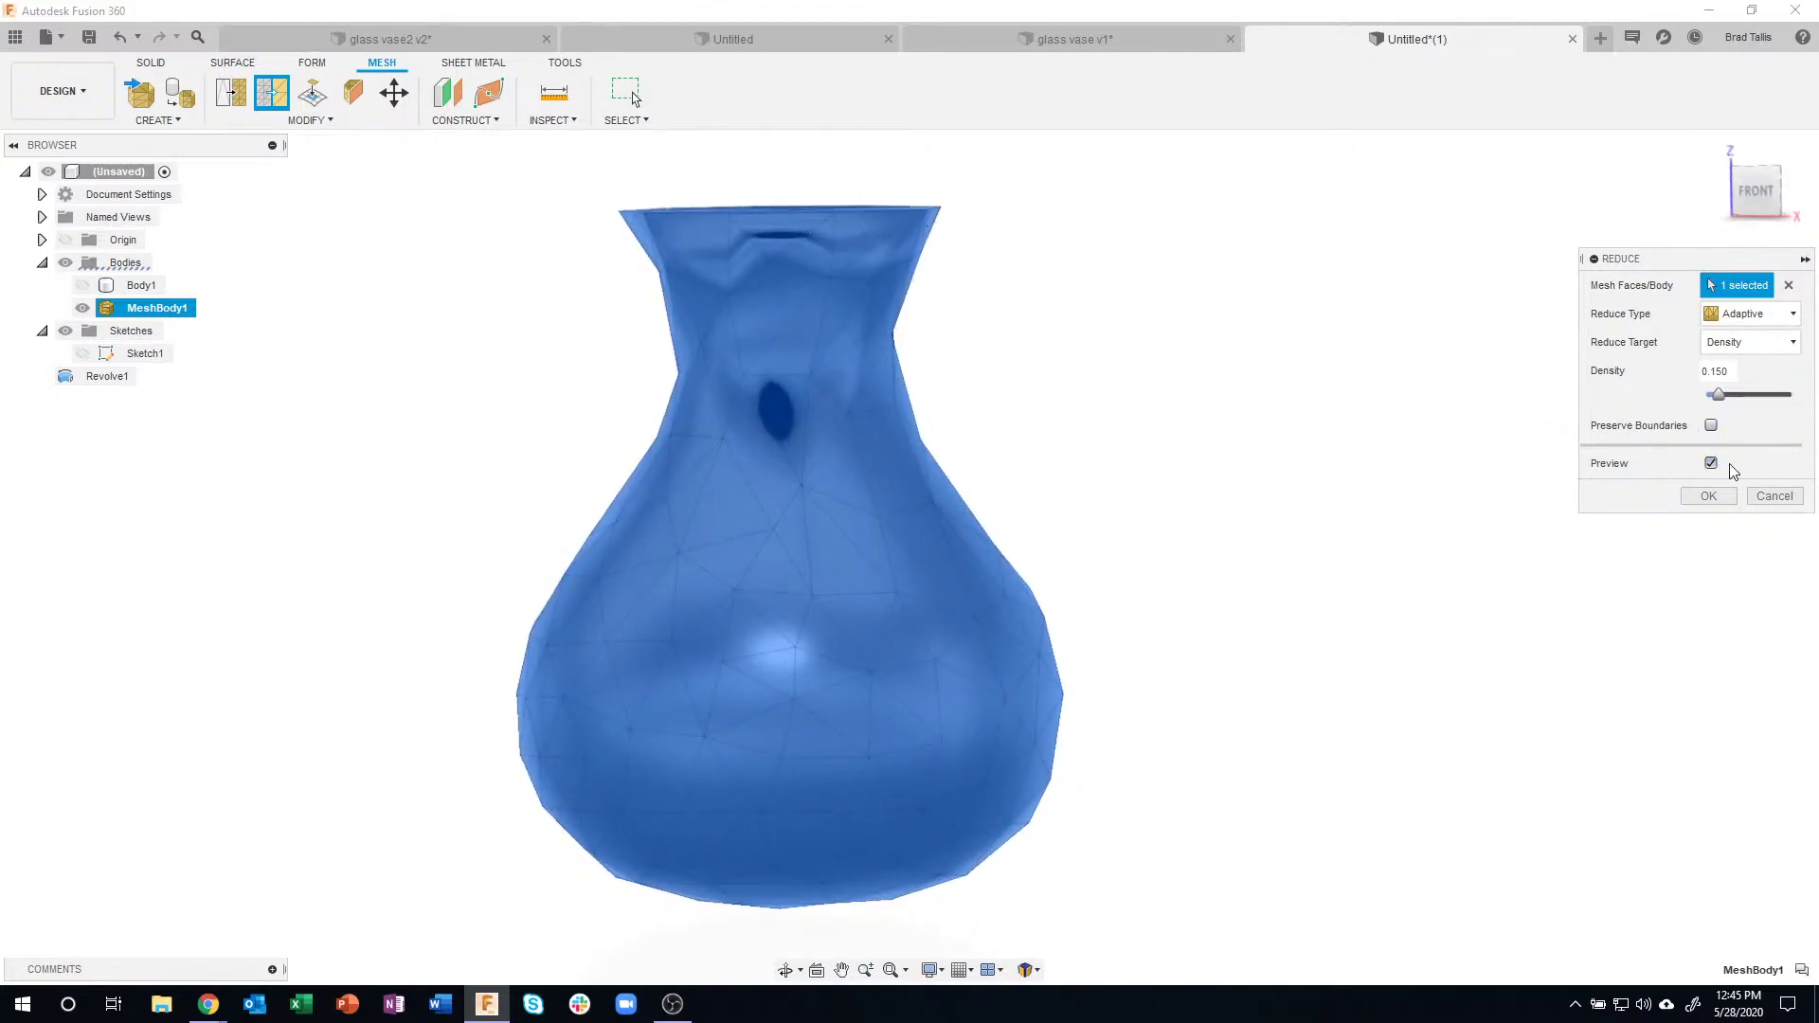
- Try other reduction densities in the preview, a higher one of about 0.595 and a very coarse .05
left_click_drag(1723, 402, 1738, 402)
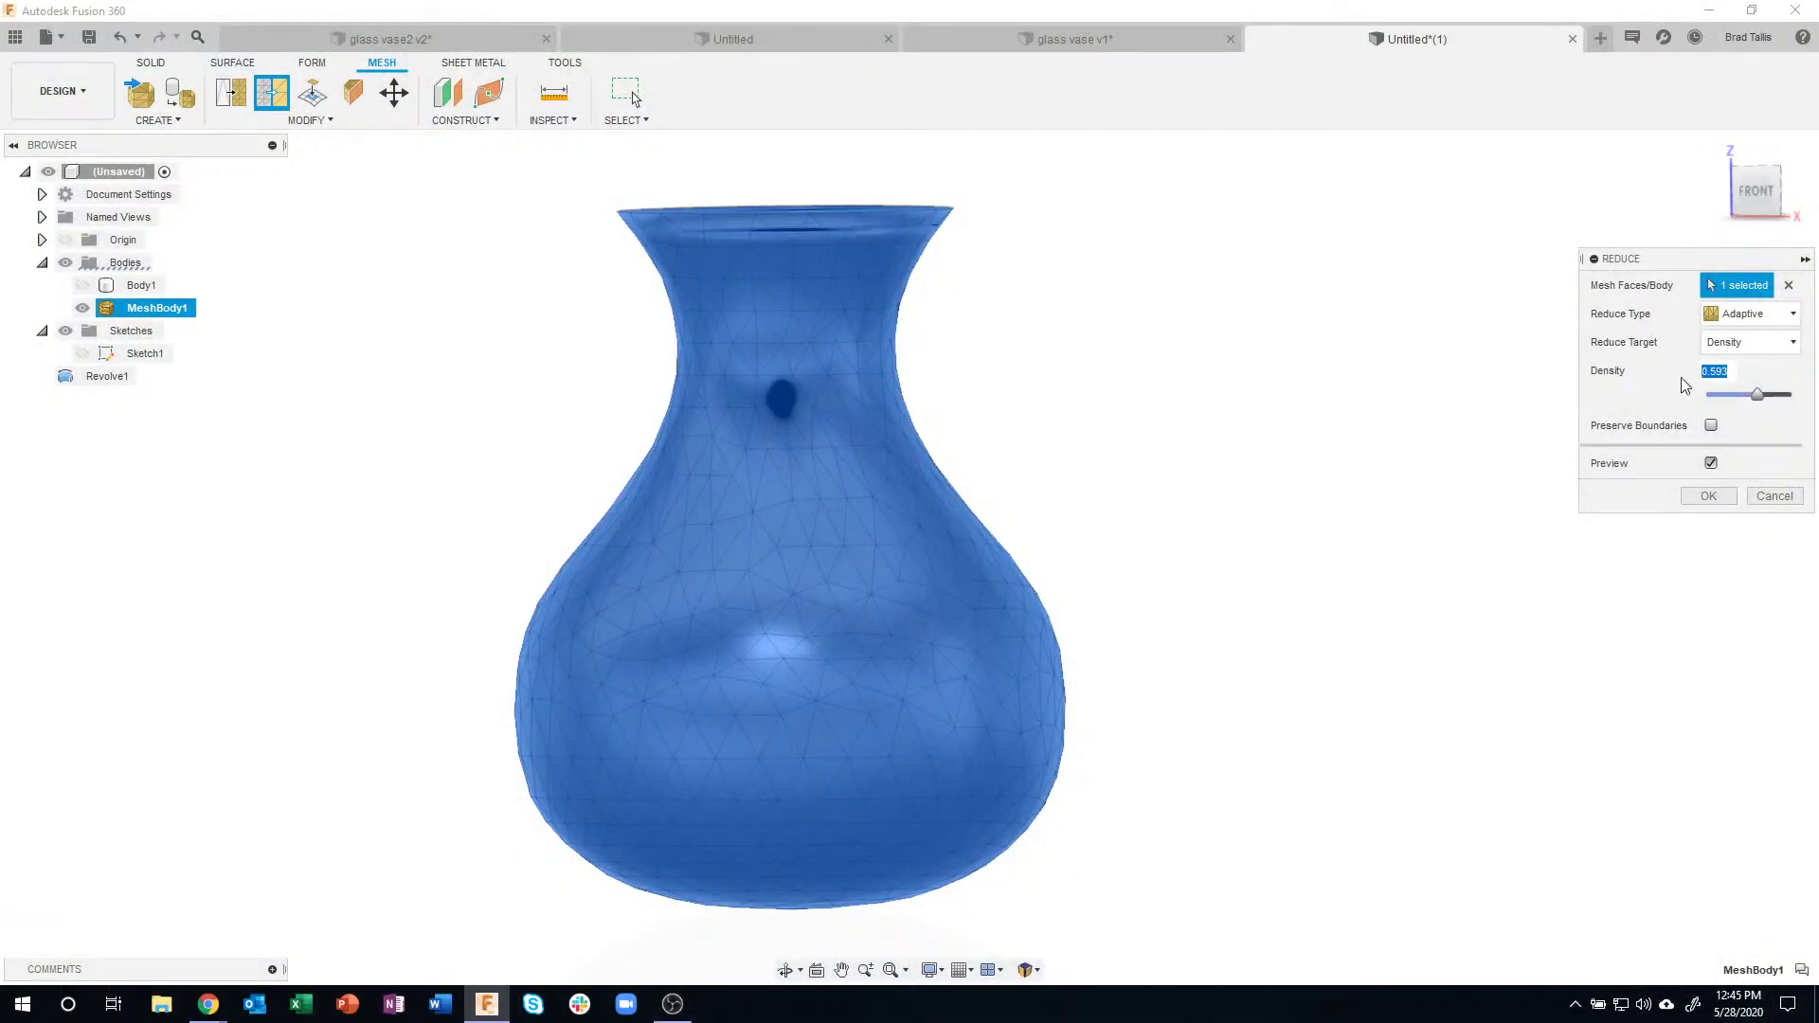
key("Return")
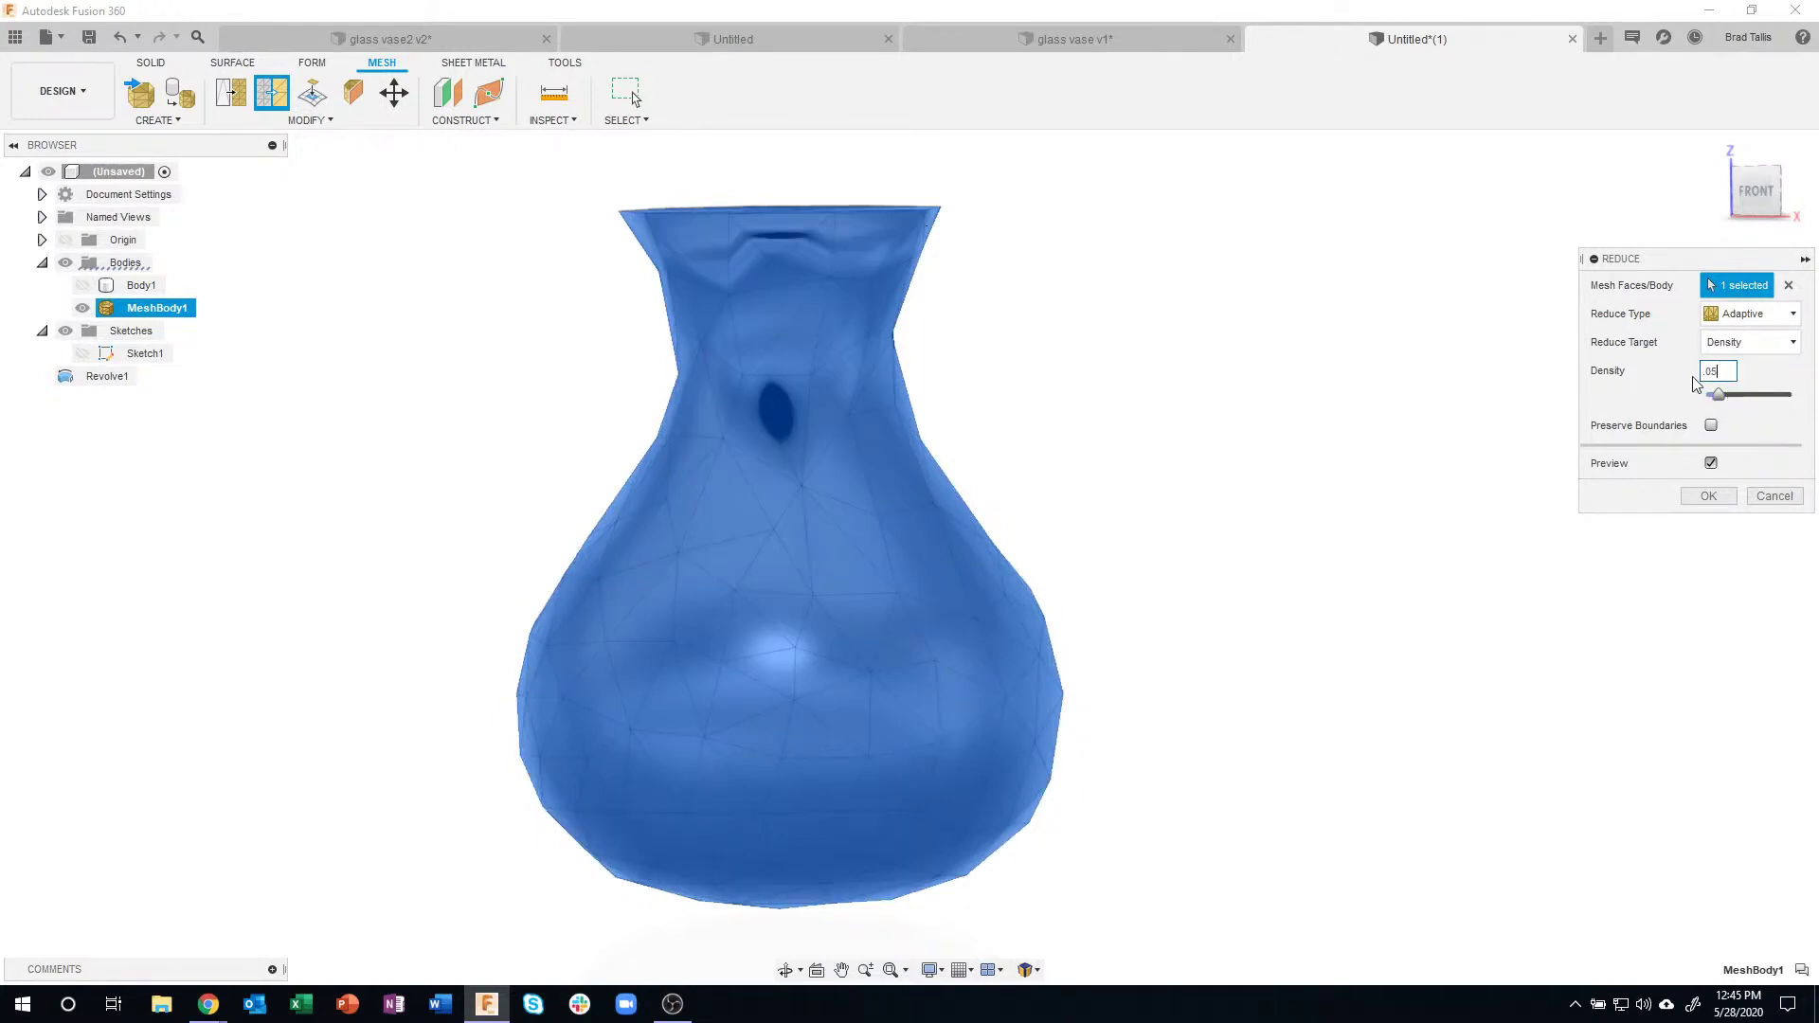
key("Return")
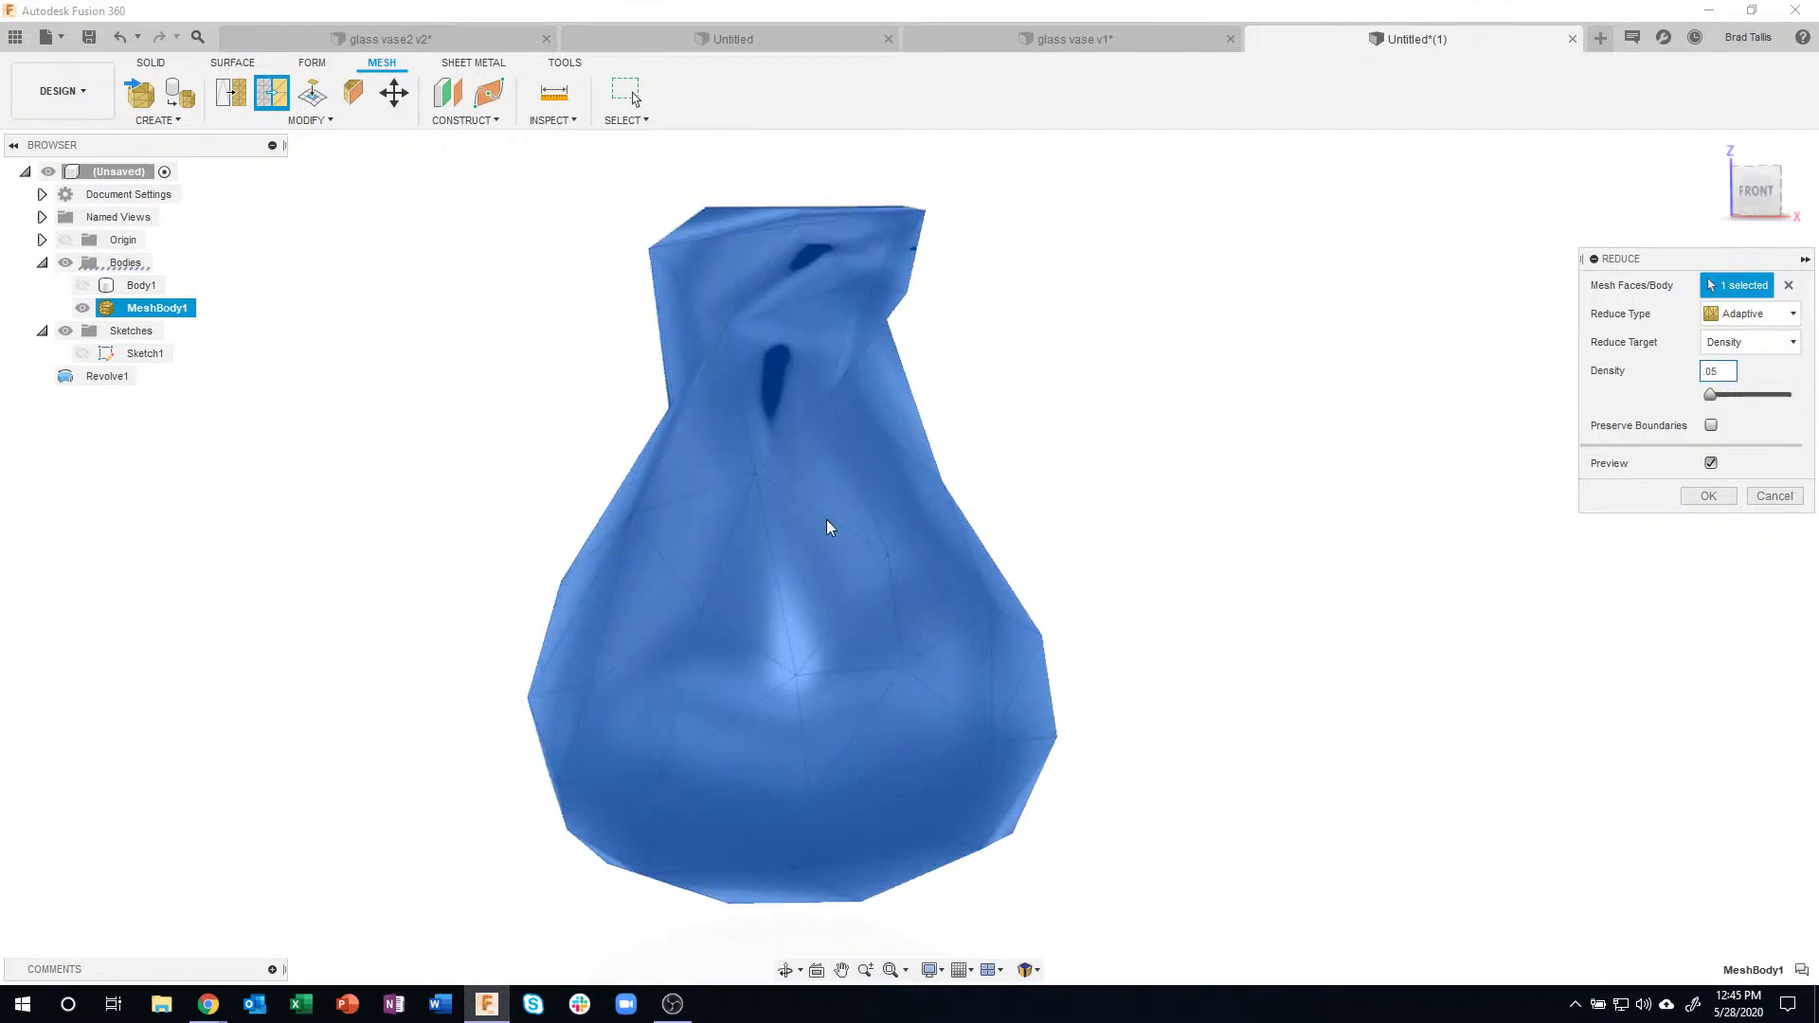
- Set the reduction density to .15, apply the Reduce to the vase mesh and clear the selection
double_click(1720, 372)
key("Return")
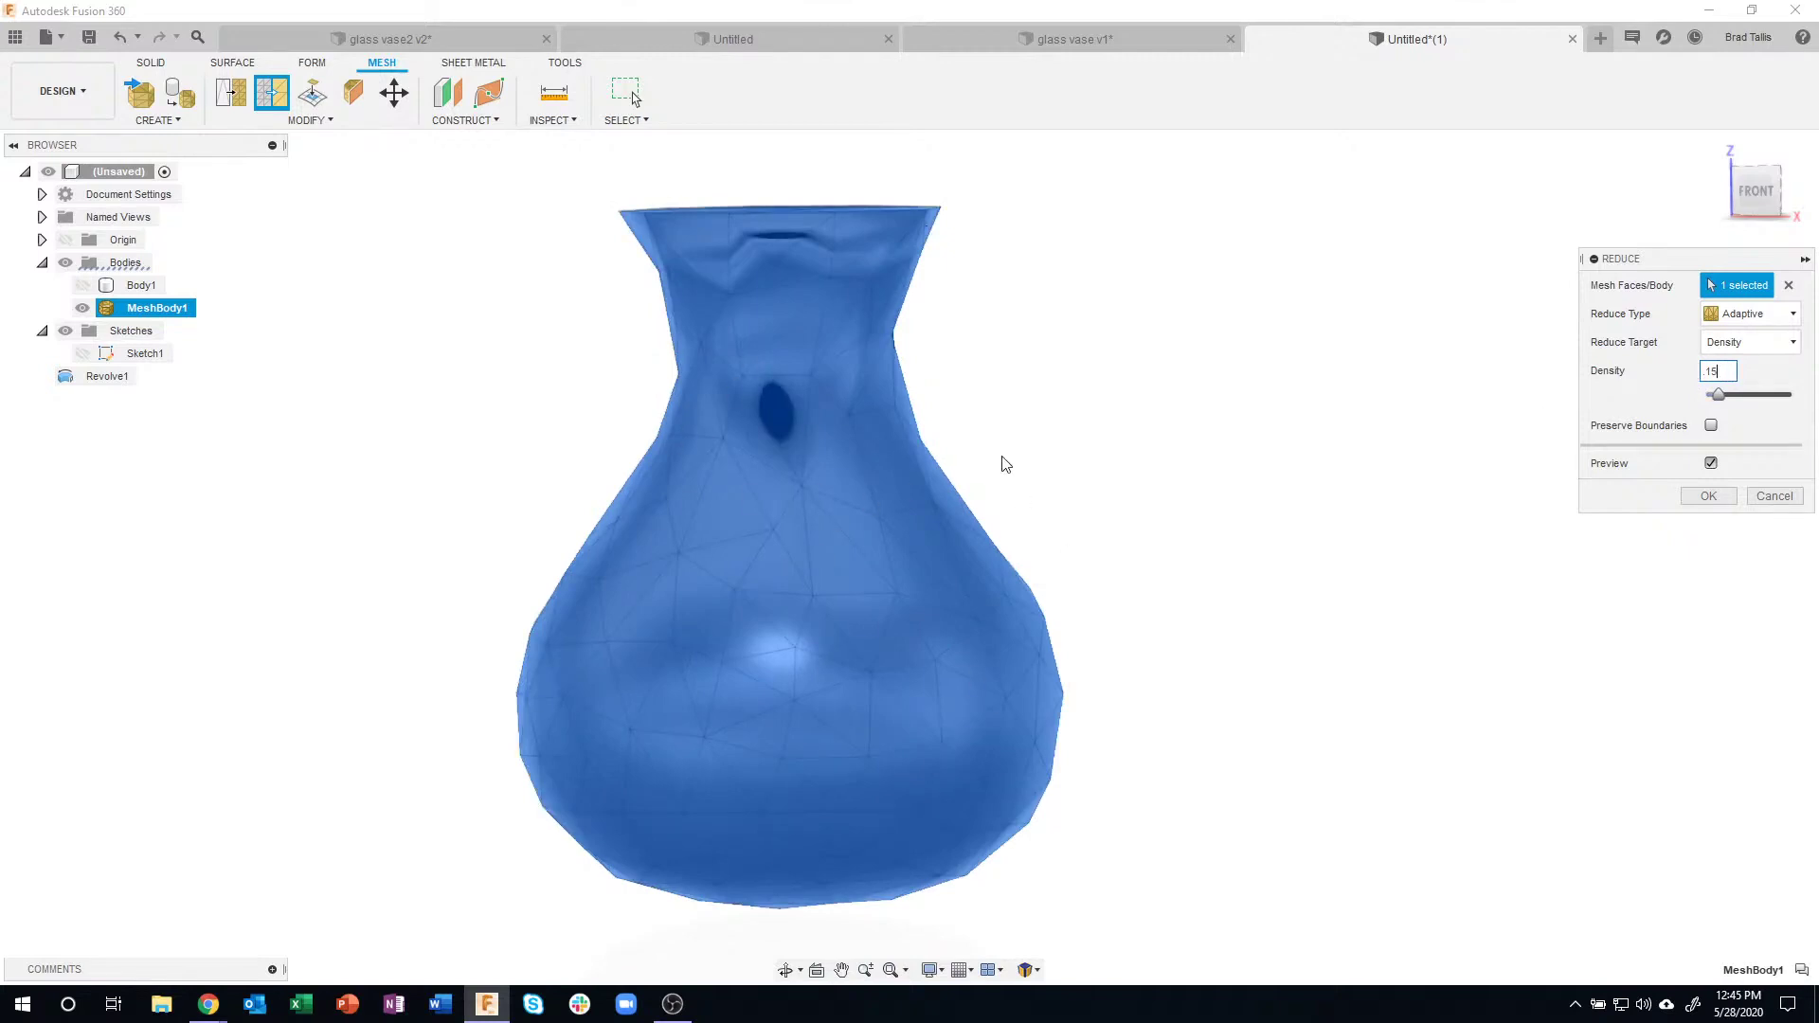
left_click(1707, 495)
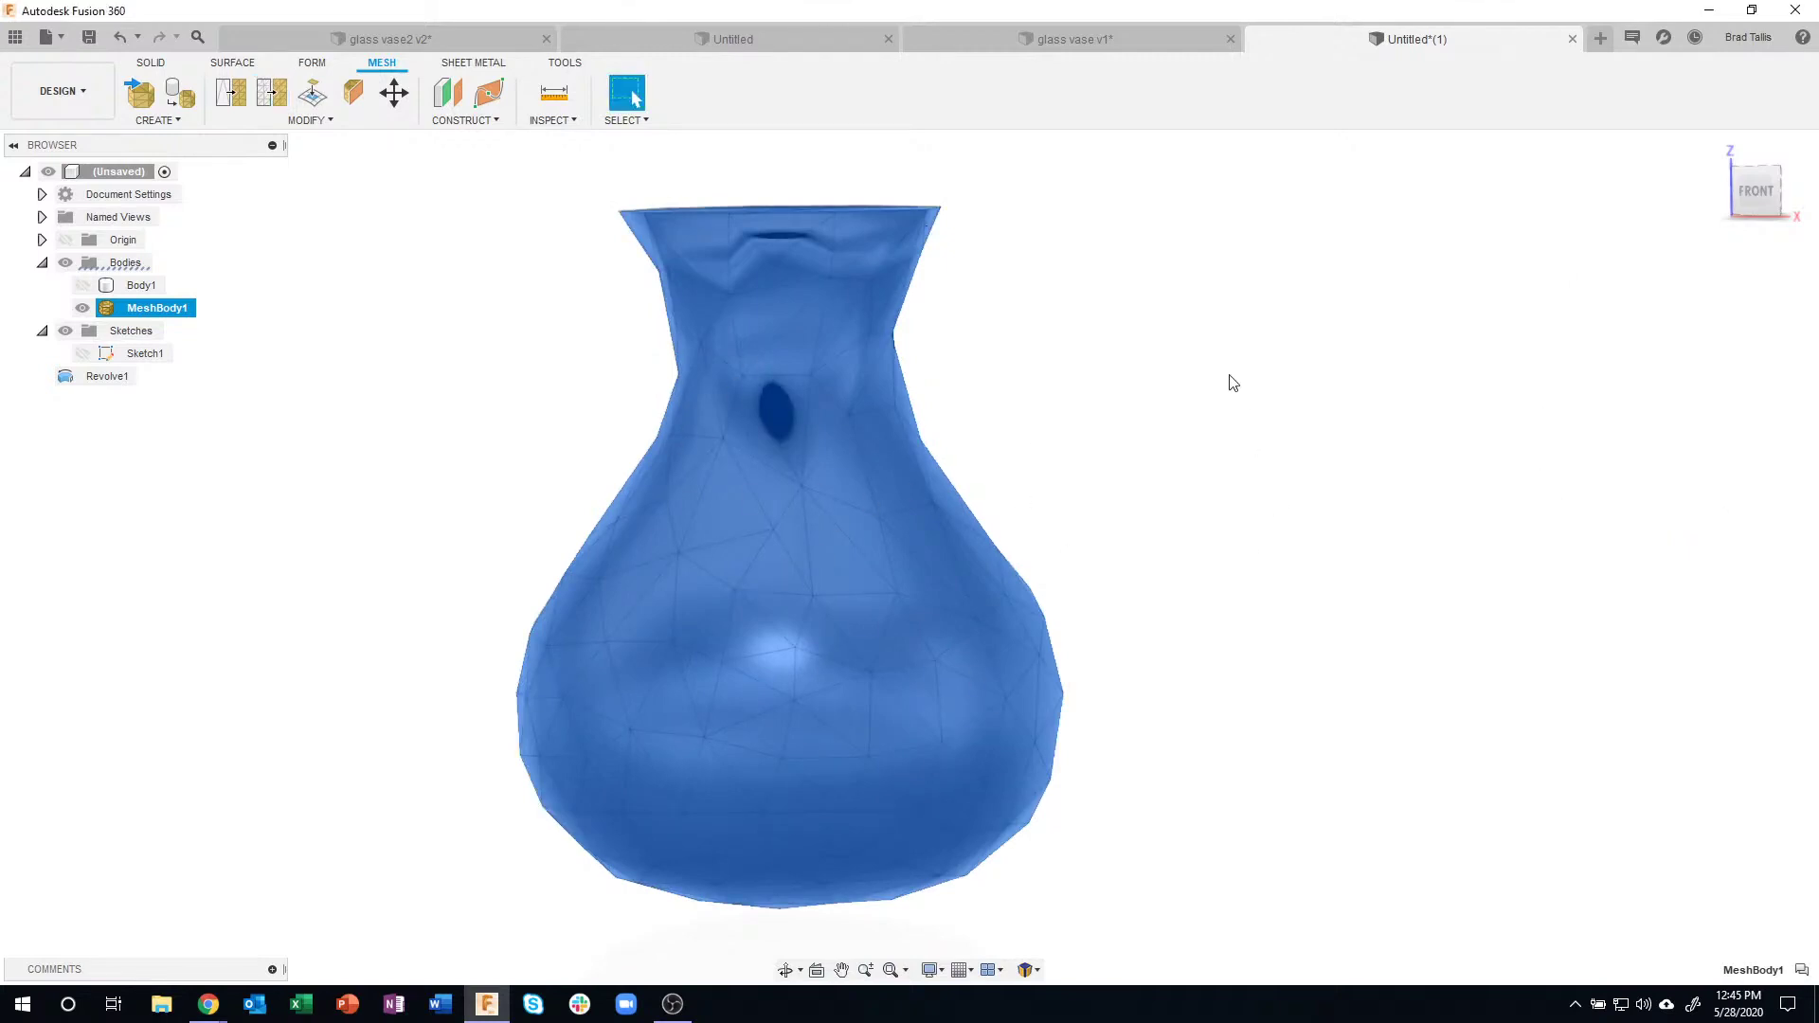
left_click(483, 394)
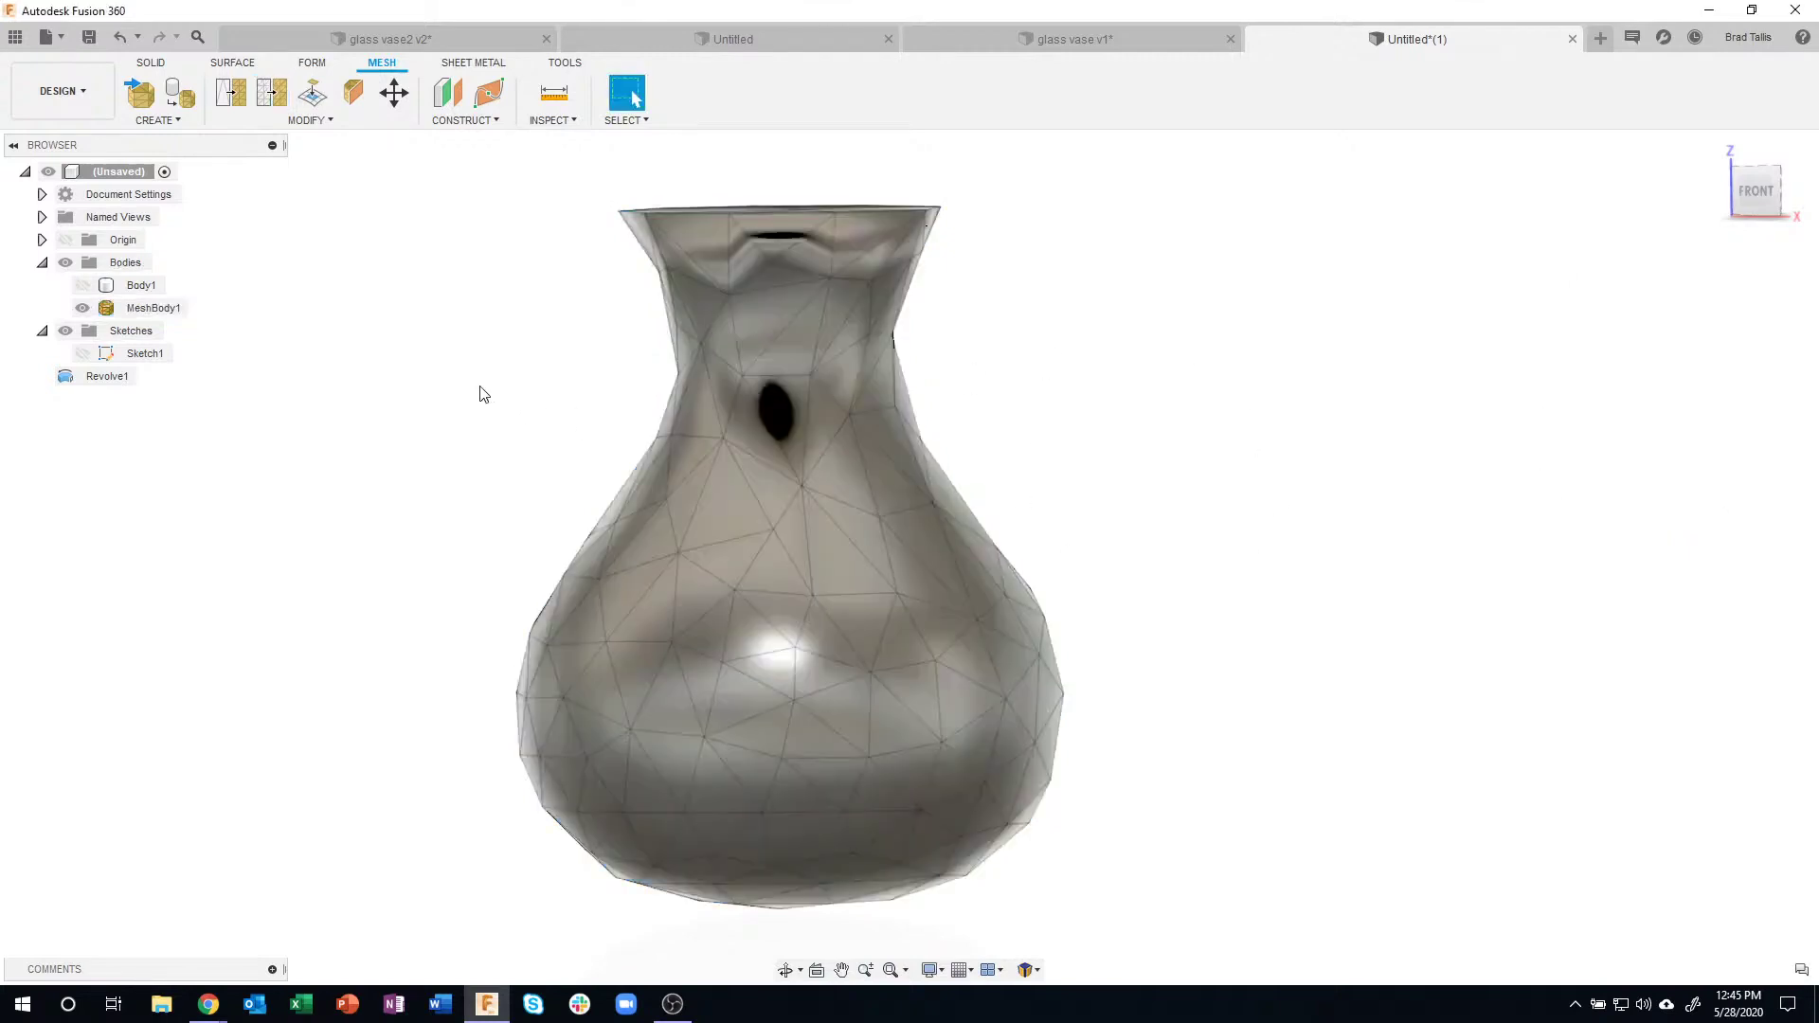
- Convert the reduced vase mesh into a new solid body with Mesh to BRep and leave nothing selected
right_click(144, 309)
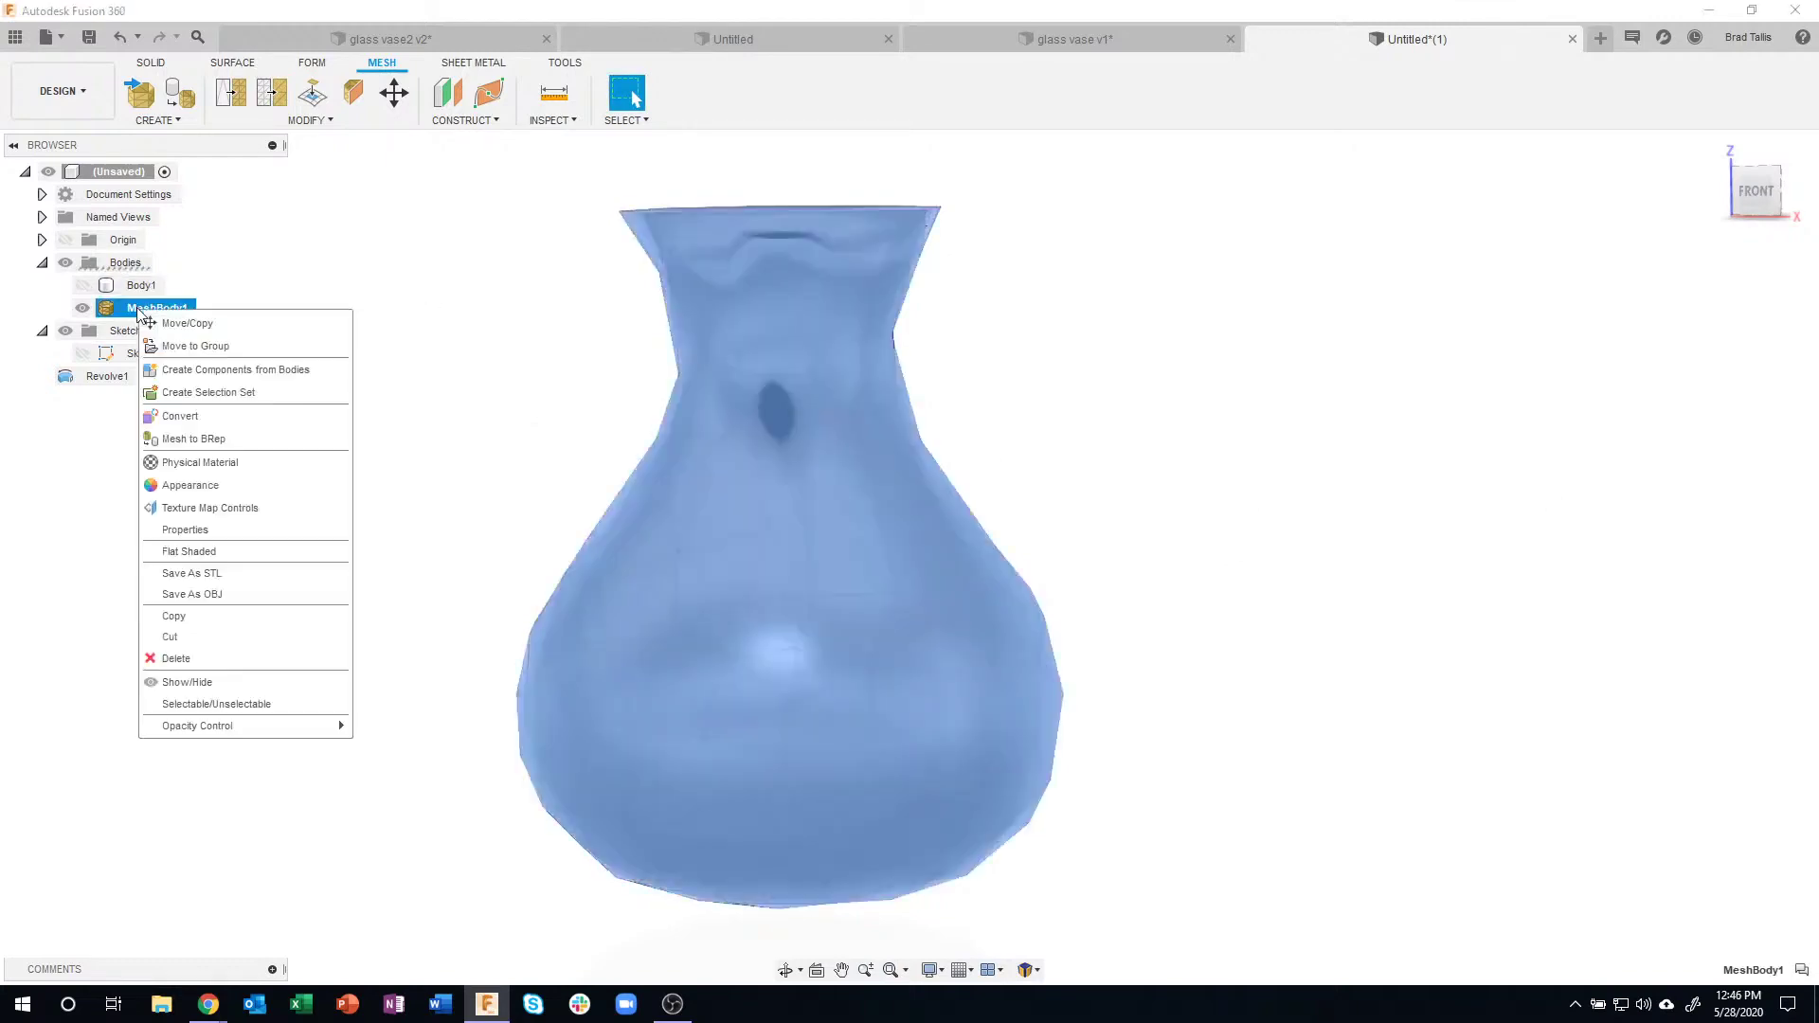
left_click(194, 440)
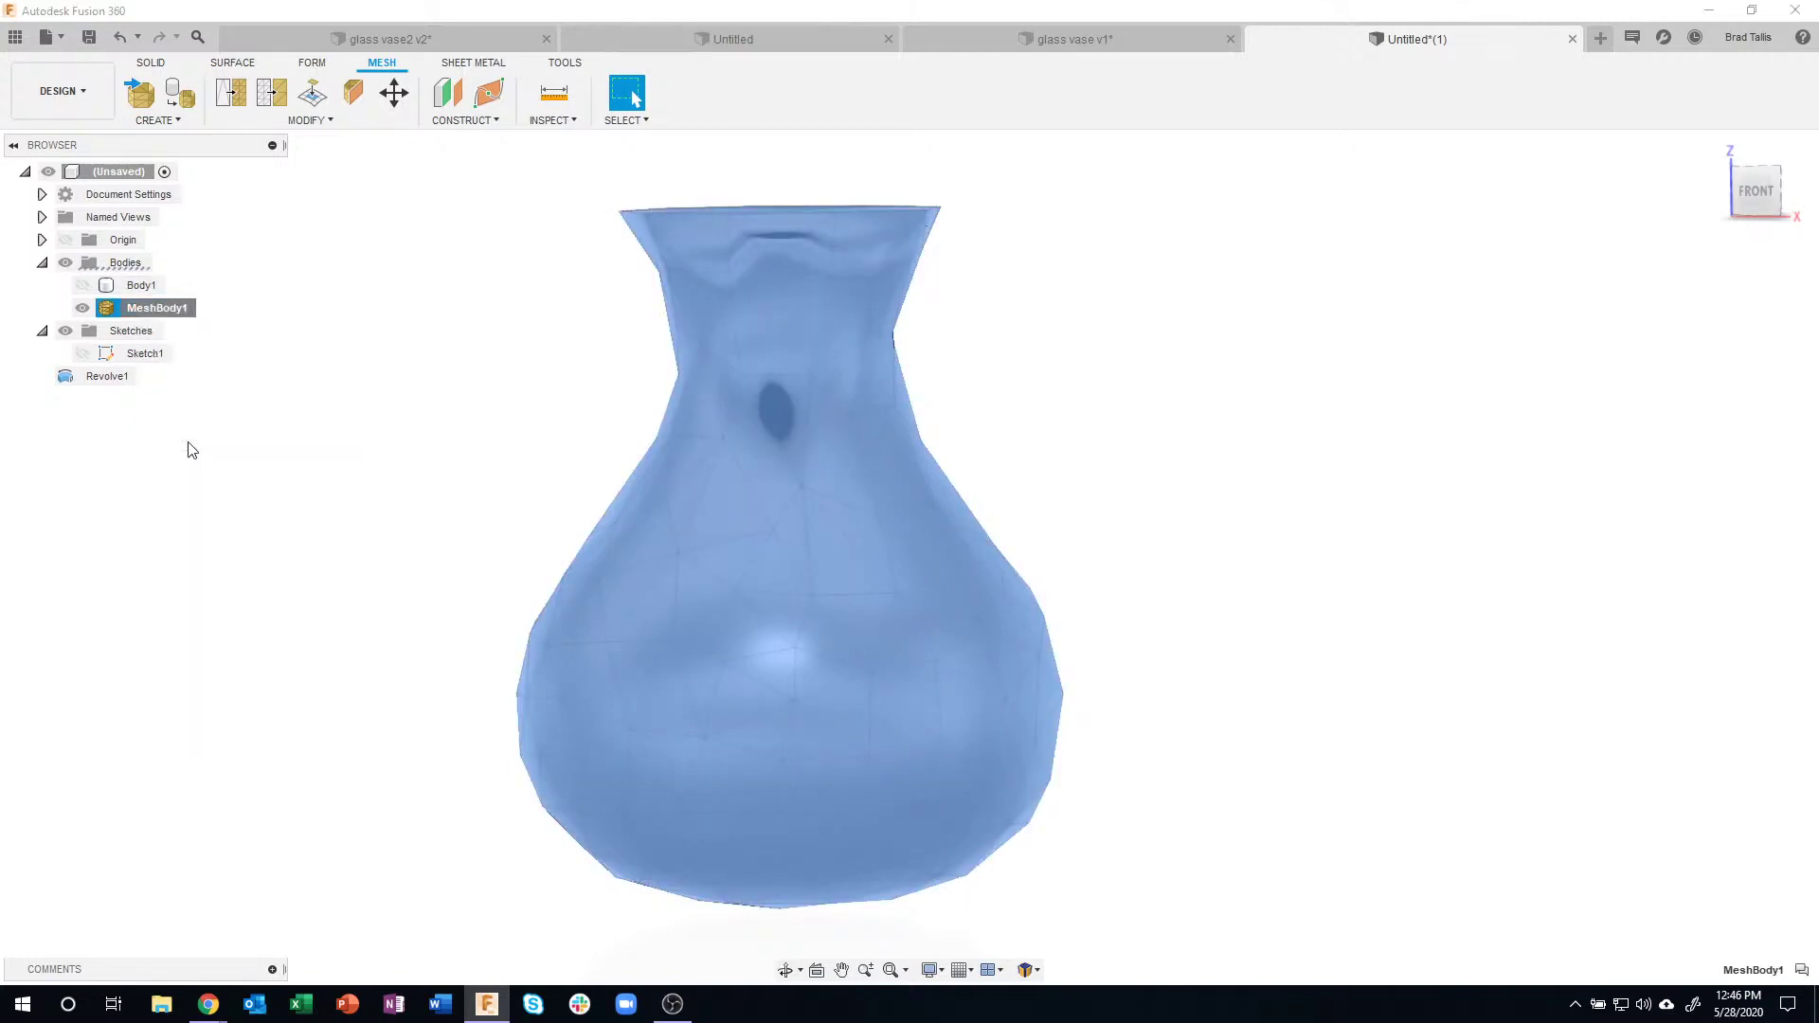
left_click(1708, 346)
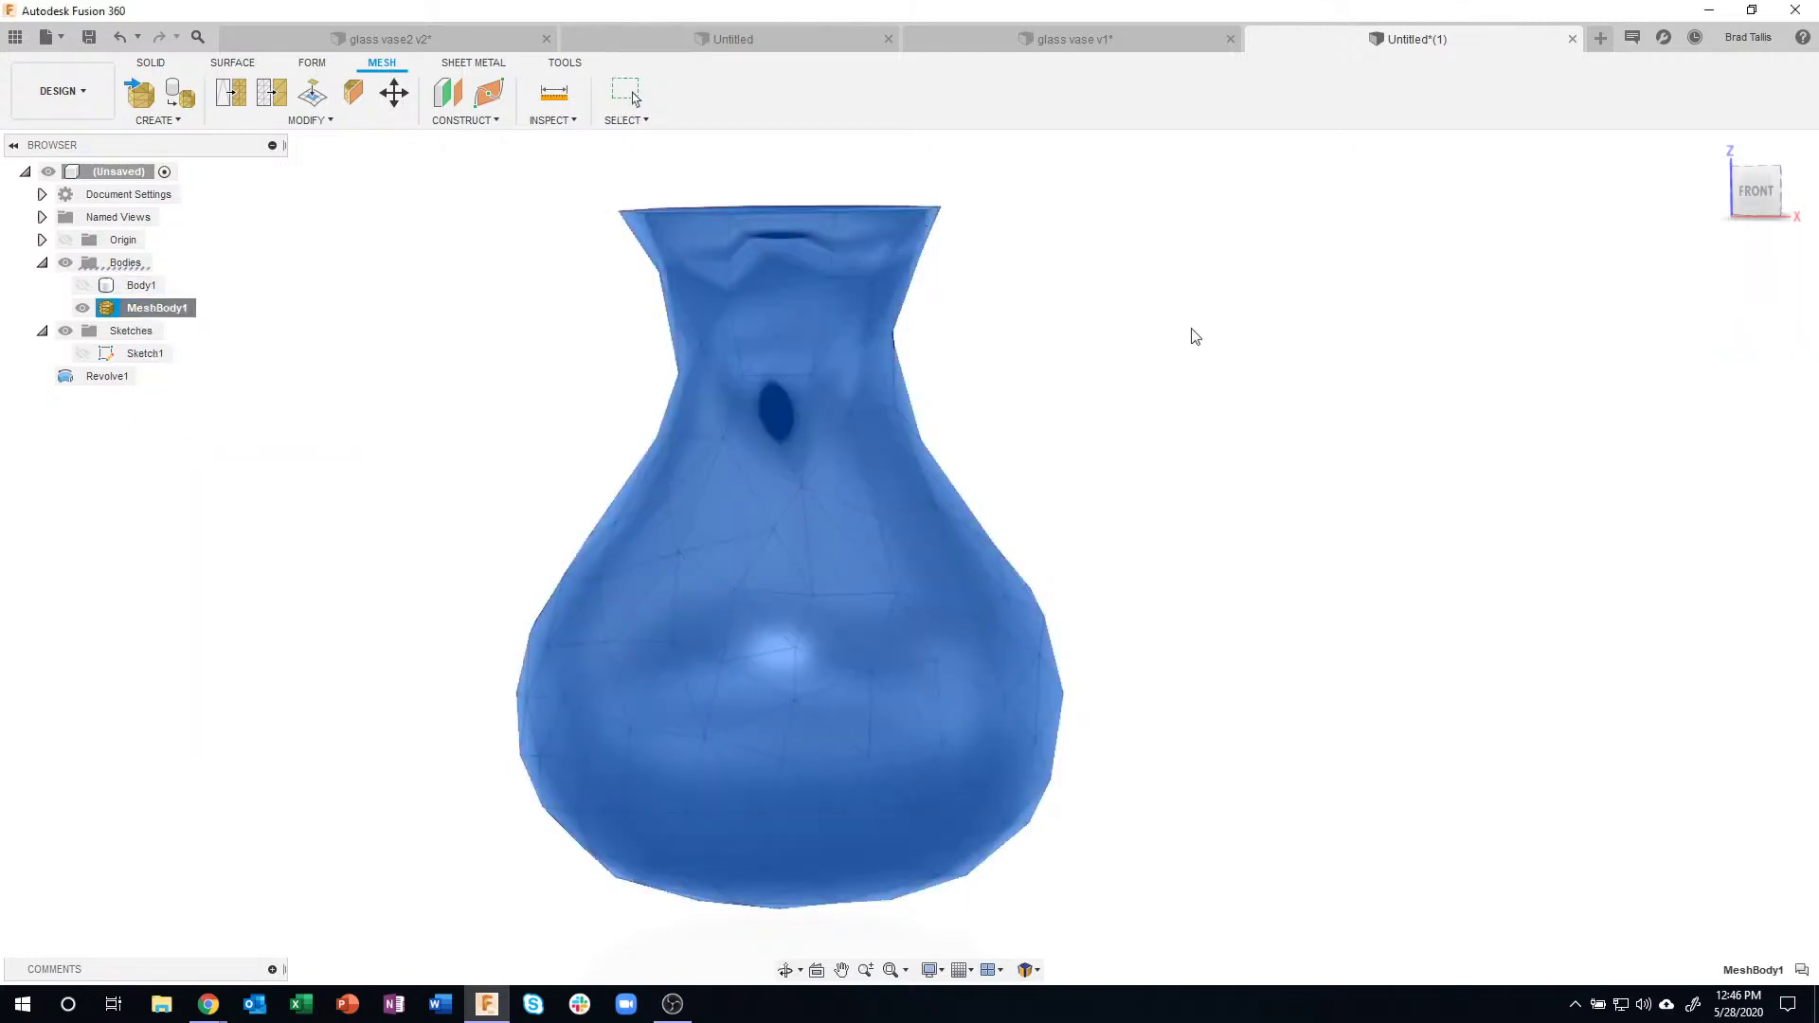
left_click(142, 331)
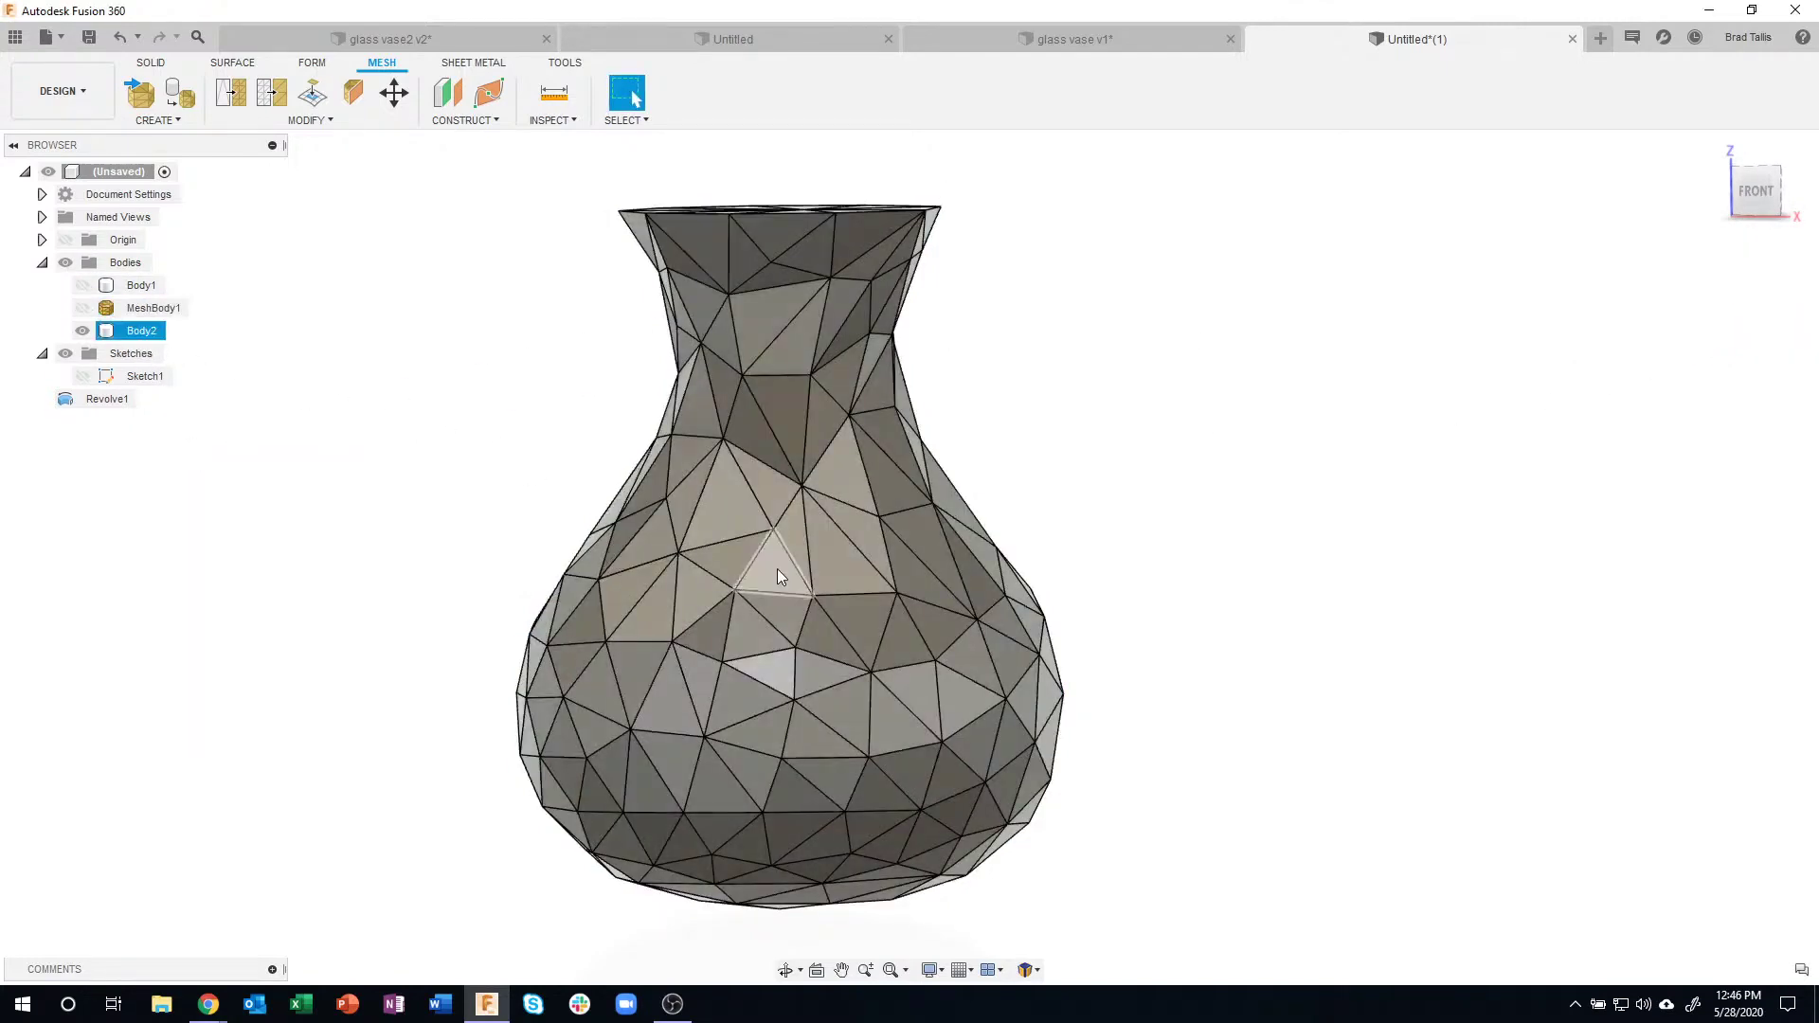
key("Escape")
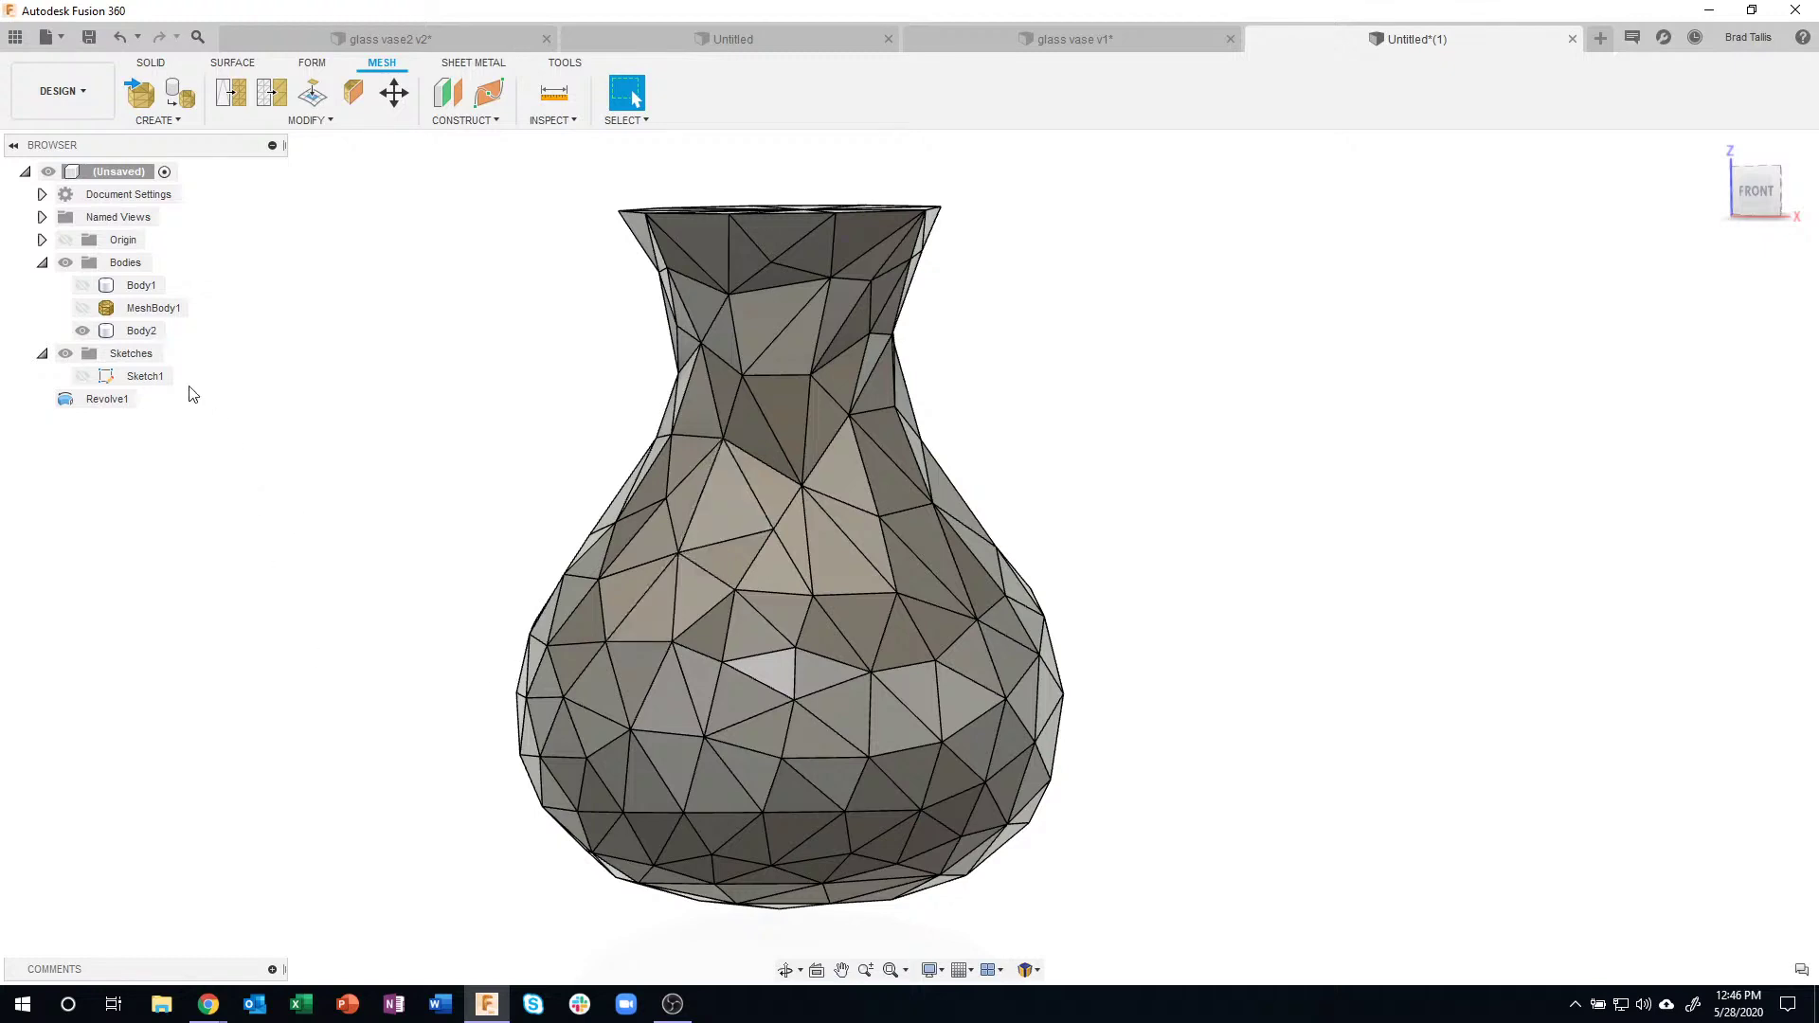
left_click(142, 331)
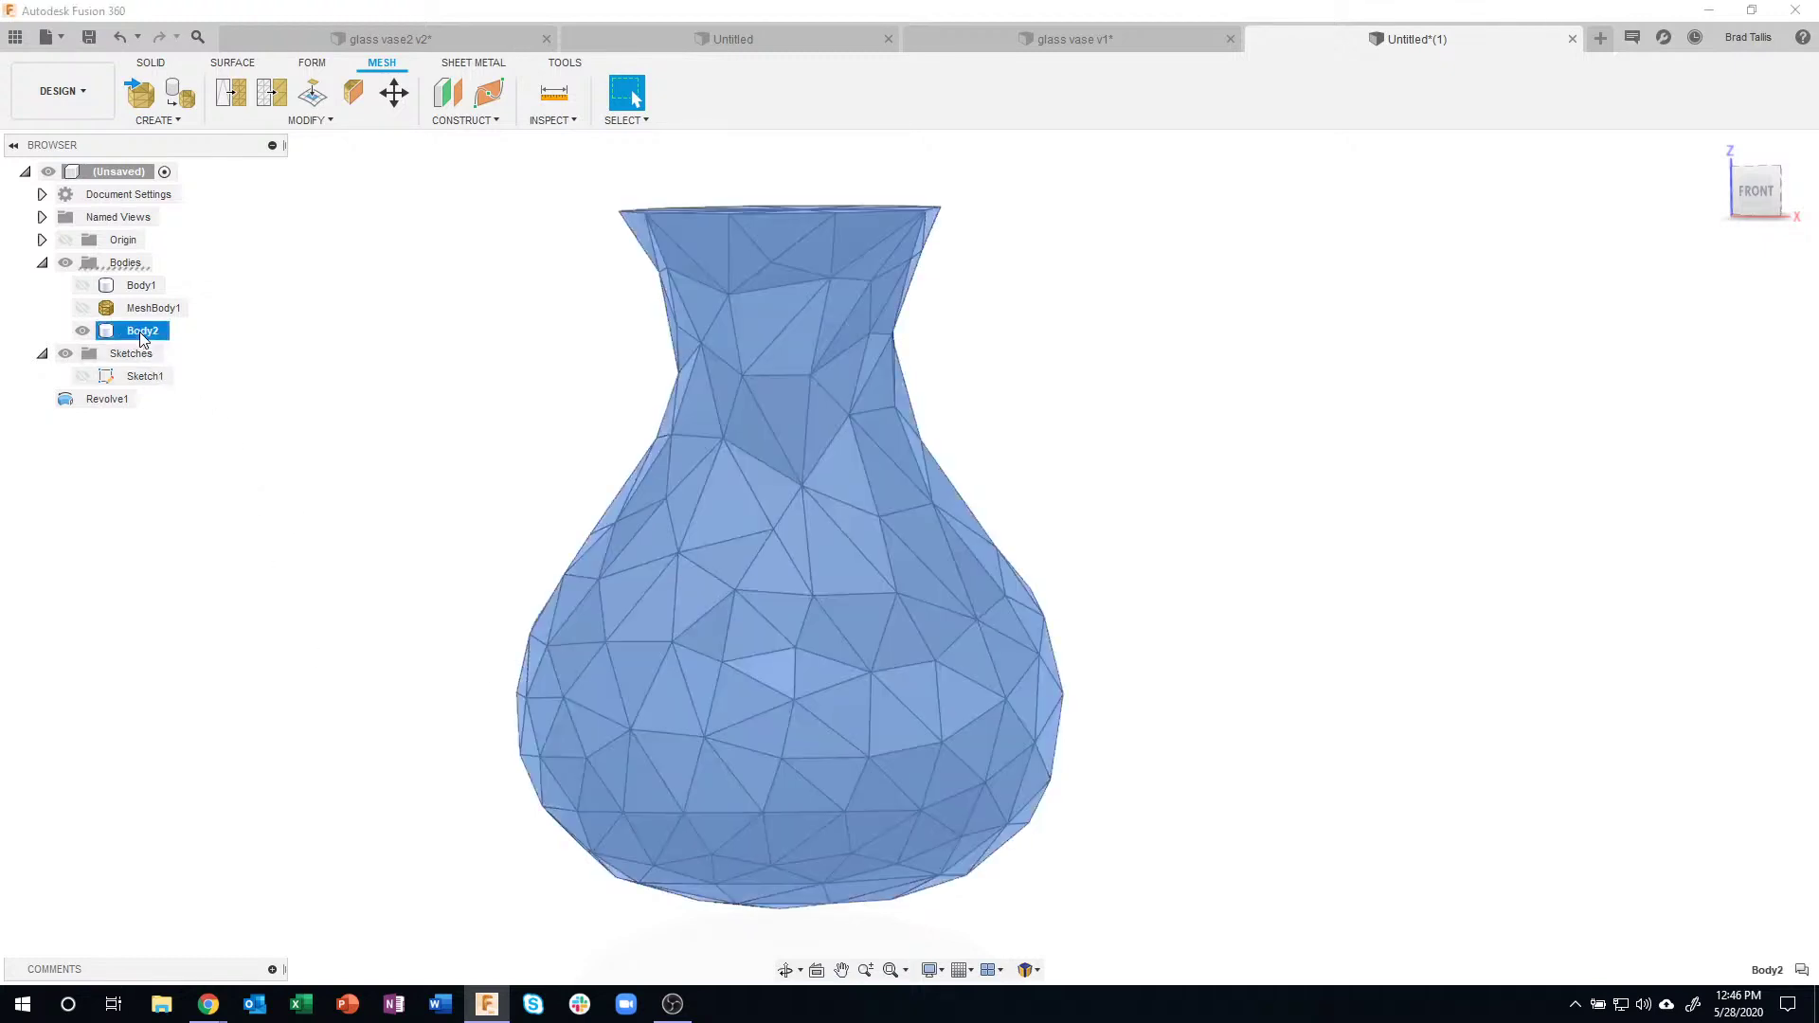
left_click(384, 436)
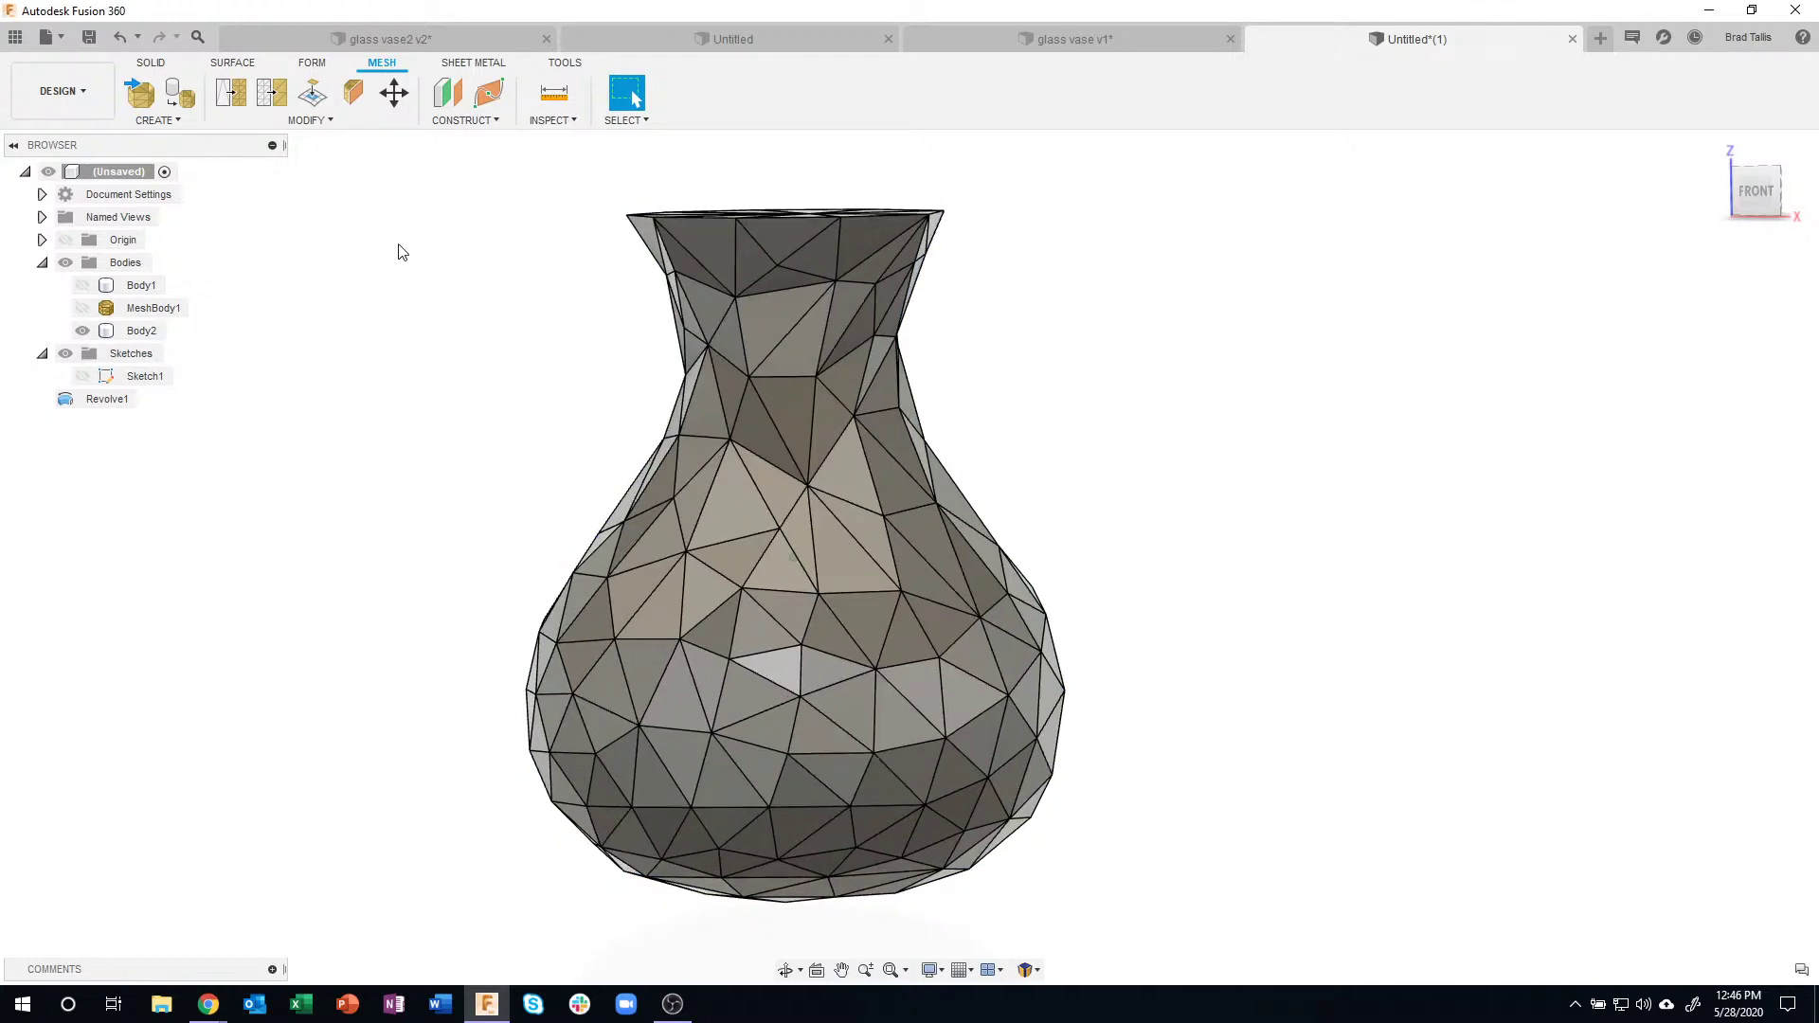
- Set the selection priority to edges and window-select all edges of the faceted vase body
left_click(624, 121)
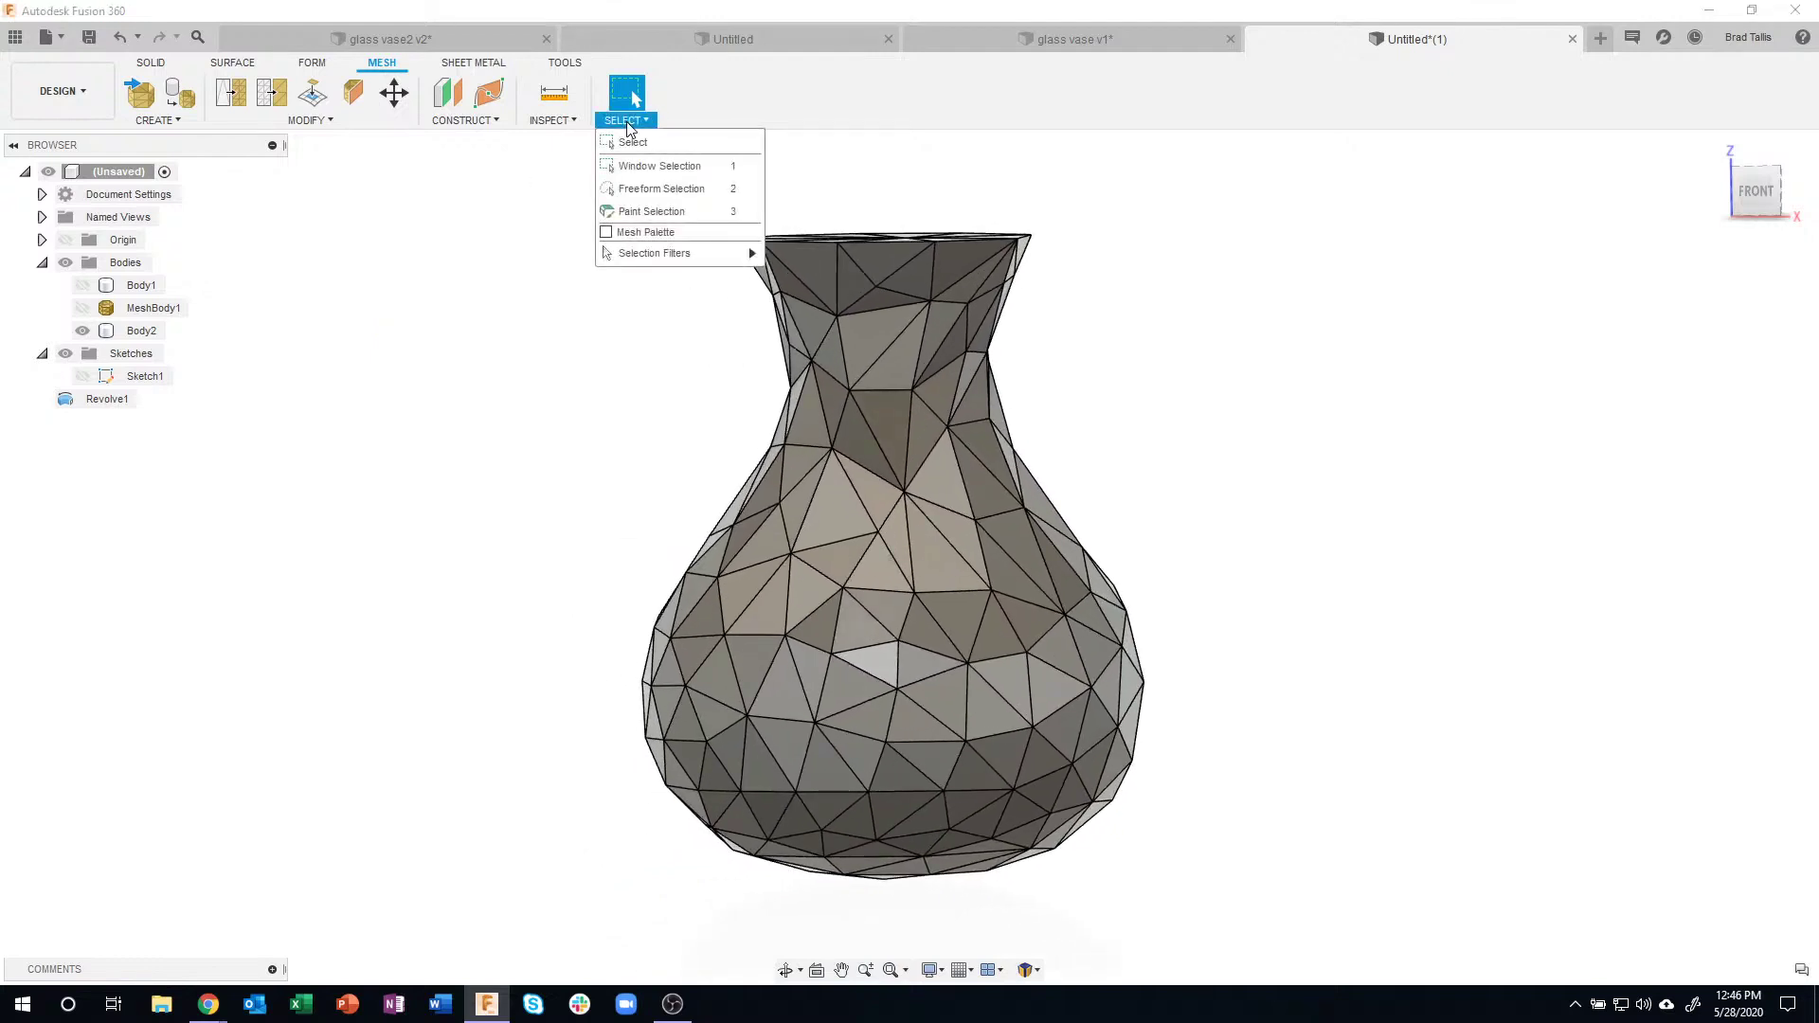
left_click(310, 121)
left_click(311, 61)
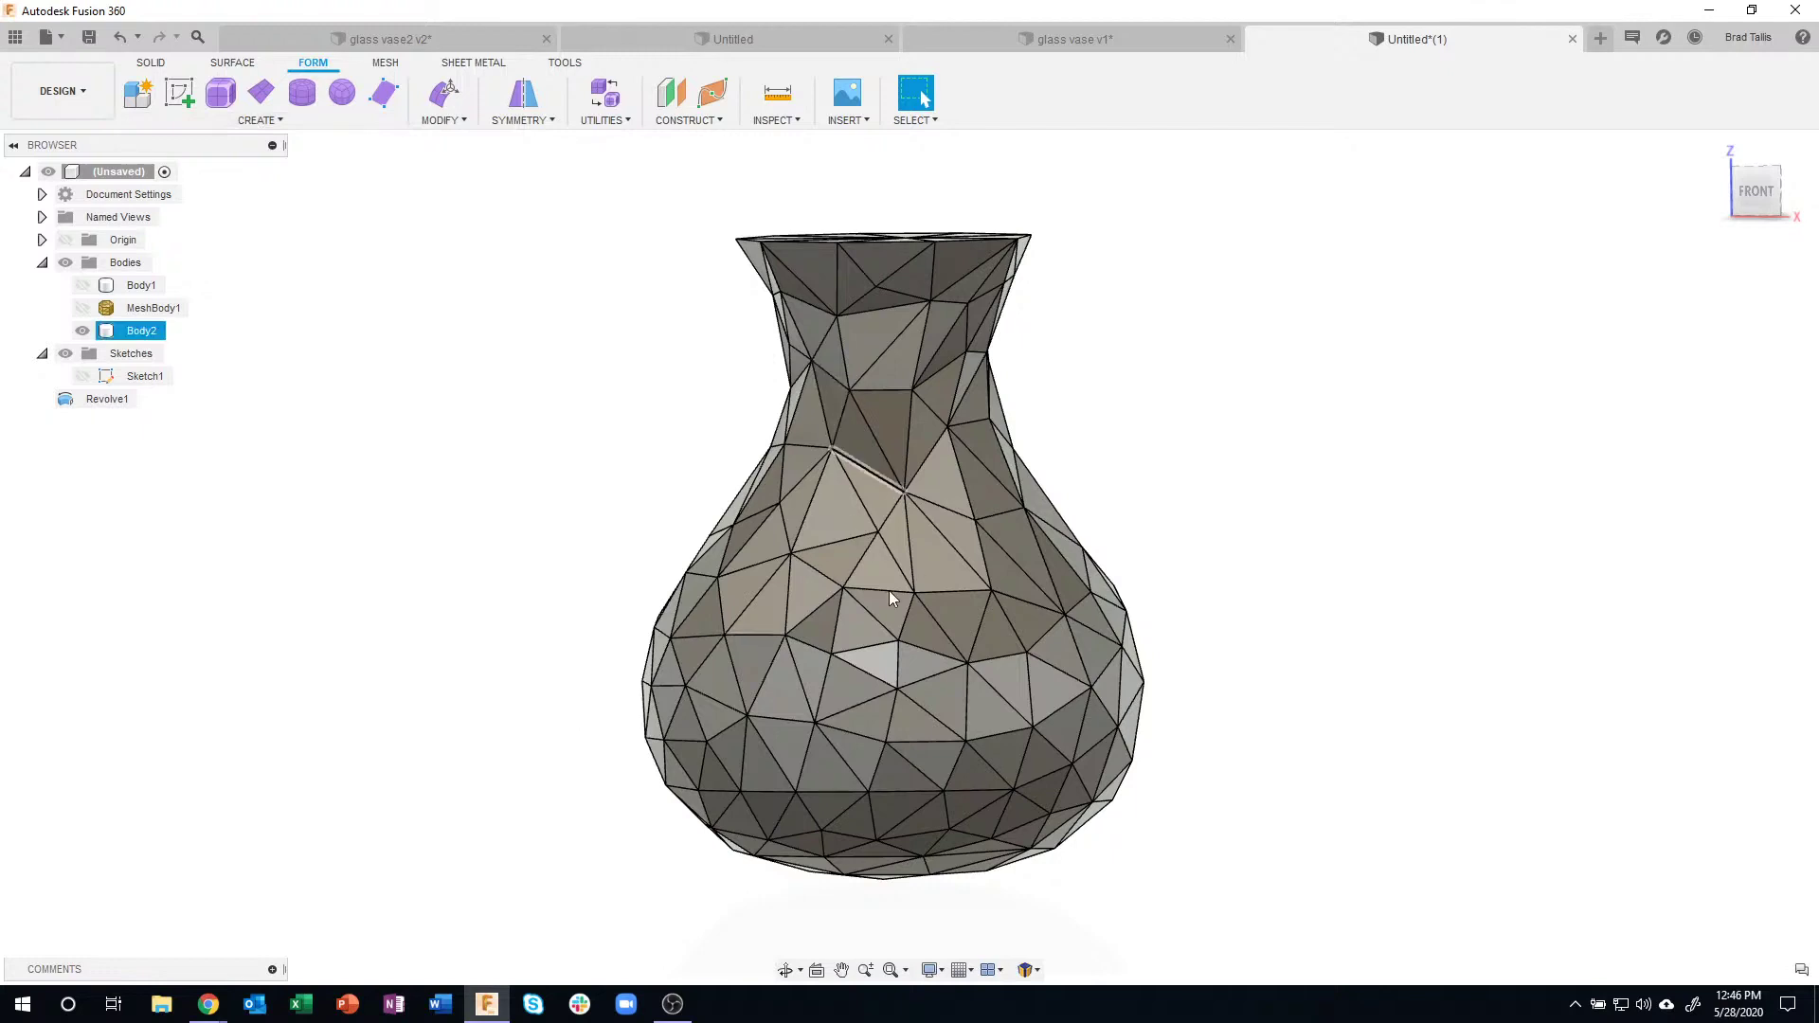
left_click(915, 119)
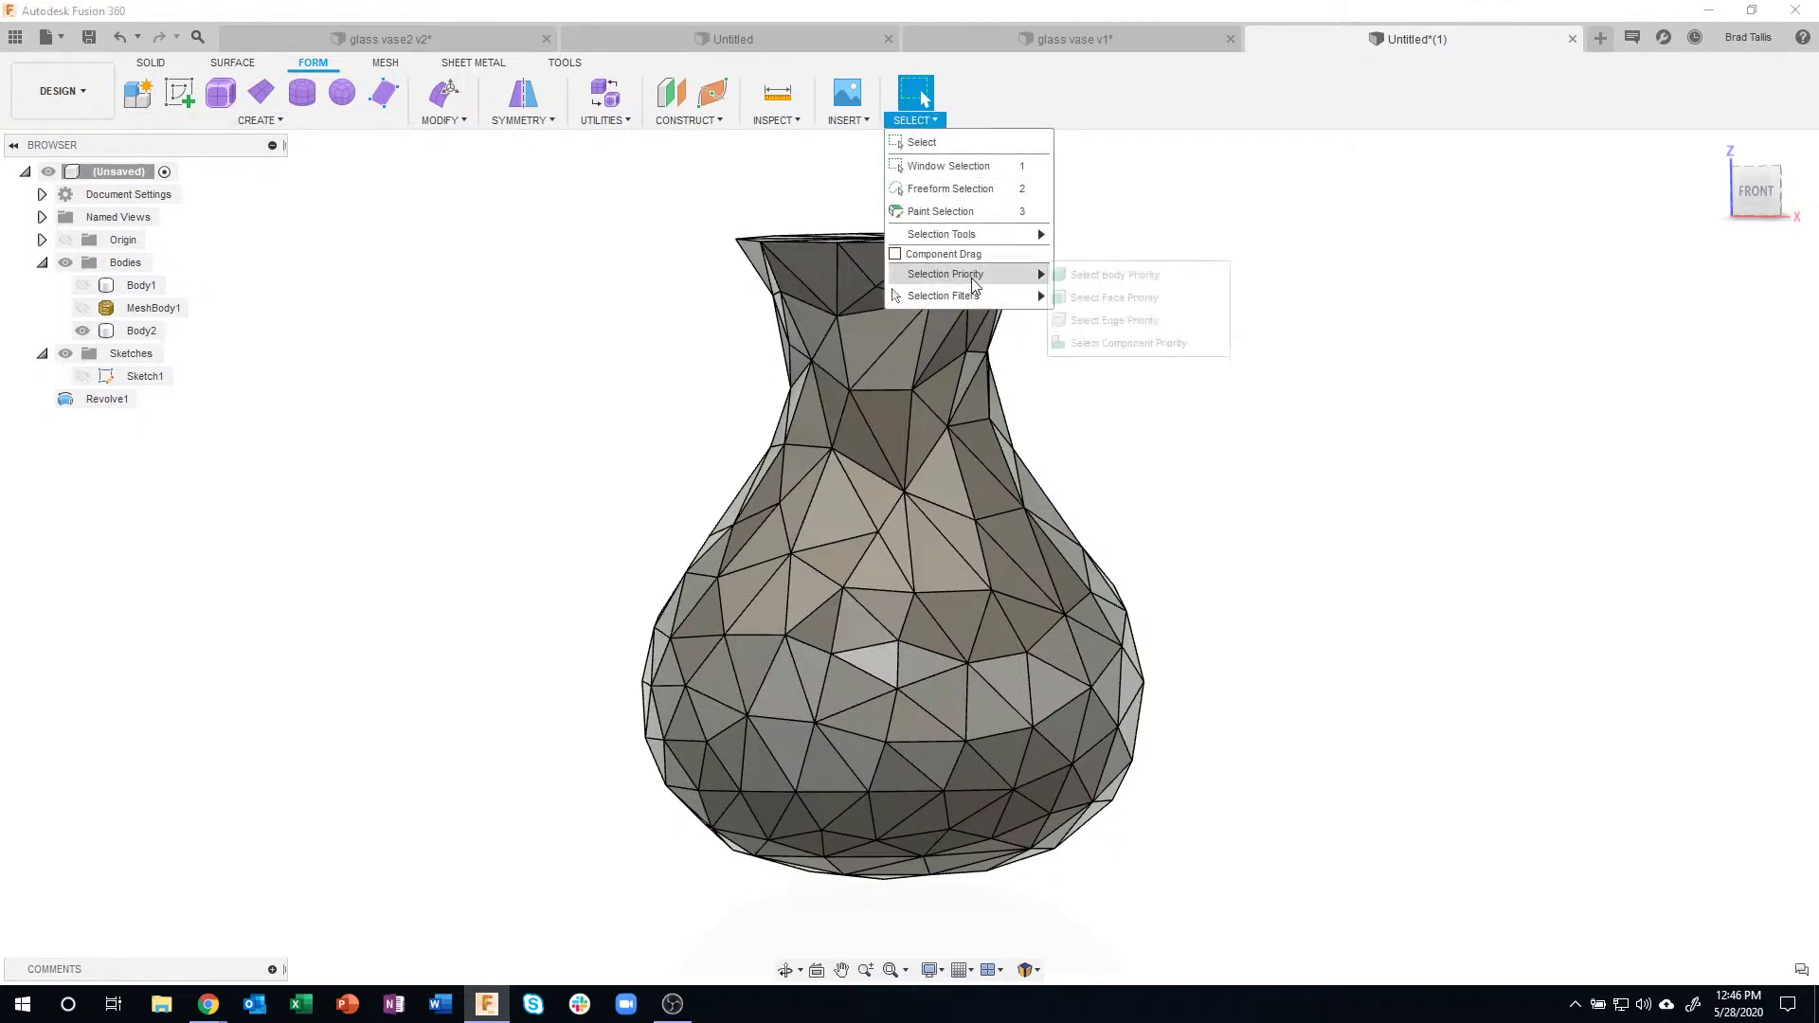
left_click(1137, 323)
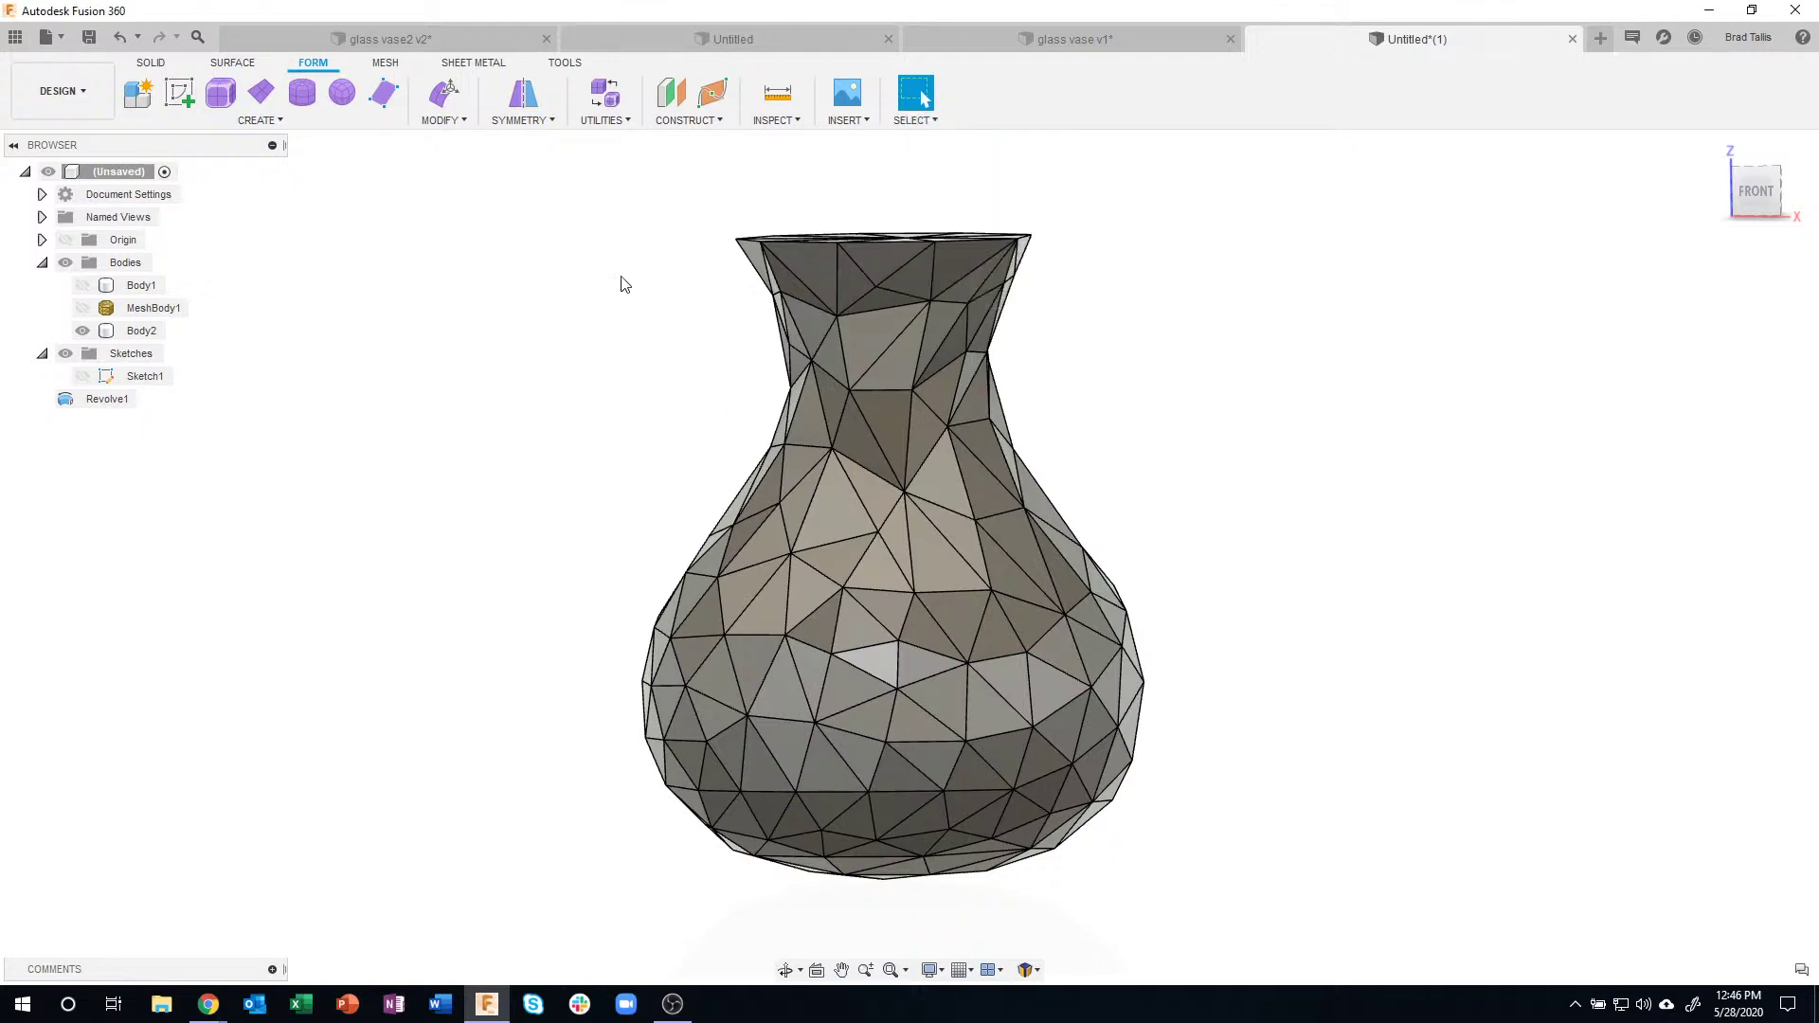
left_click_drag(482, 168, 1304, 918)
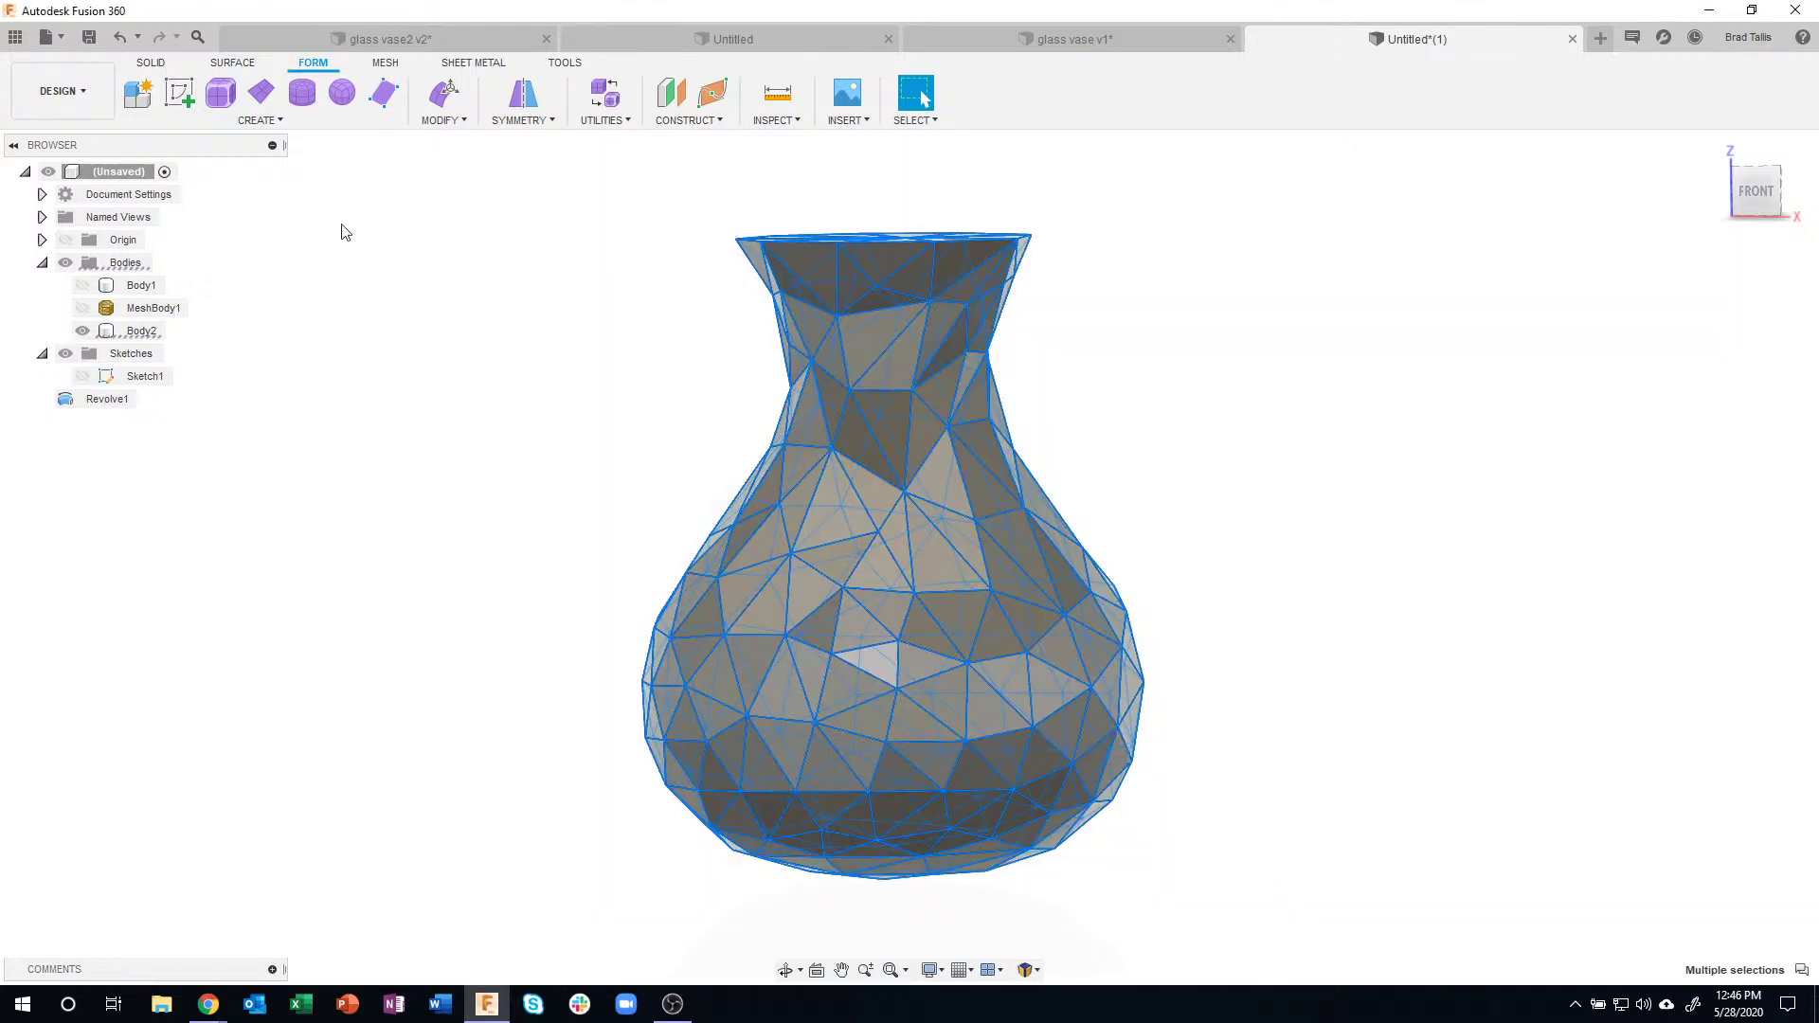
- Remove the radial edges across the vase's flat top face from the selection, keeping the rim edges selected
middle_click_drag(597, 276, 847, 242, "shift")
scroll(847, 241, "up", 4)
scroll(847, 237, "up", 2)
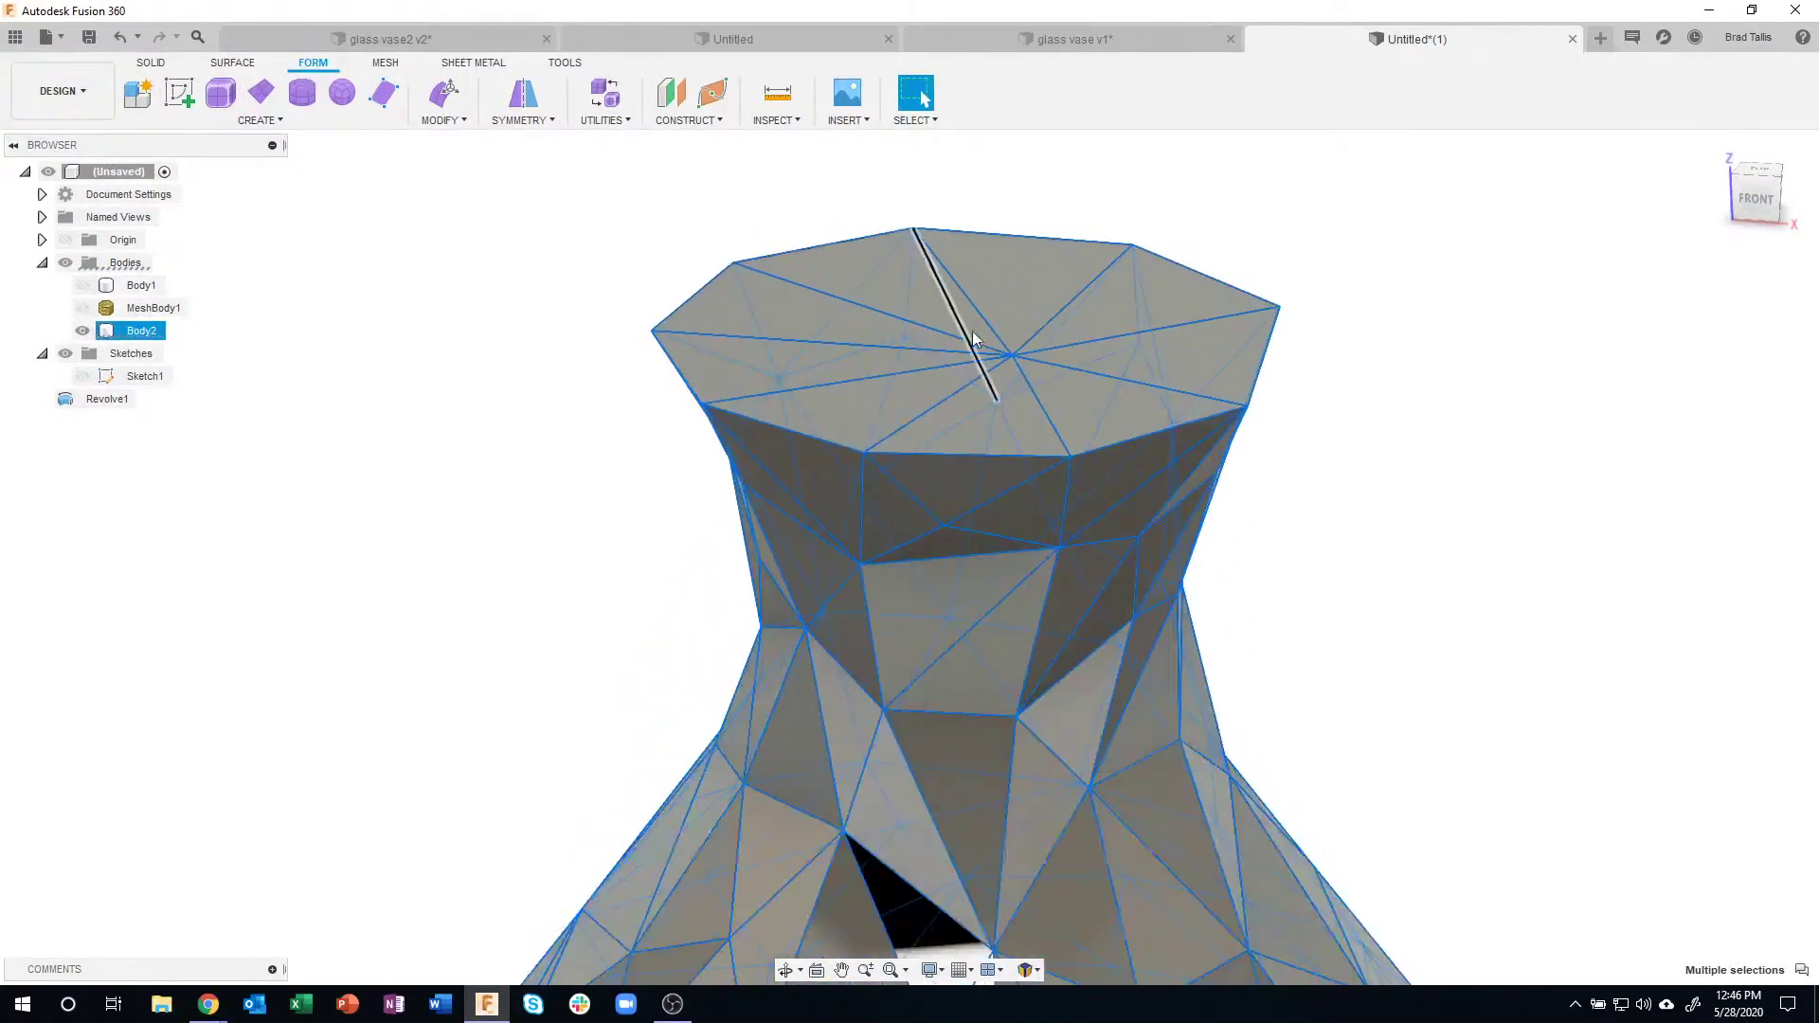
left_click(1037, 305, "ctrl")
left_click(974, 300, "ctrl")
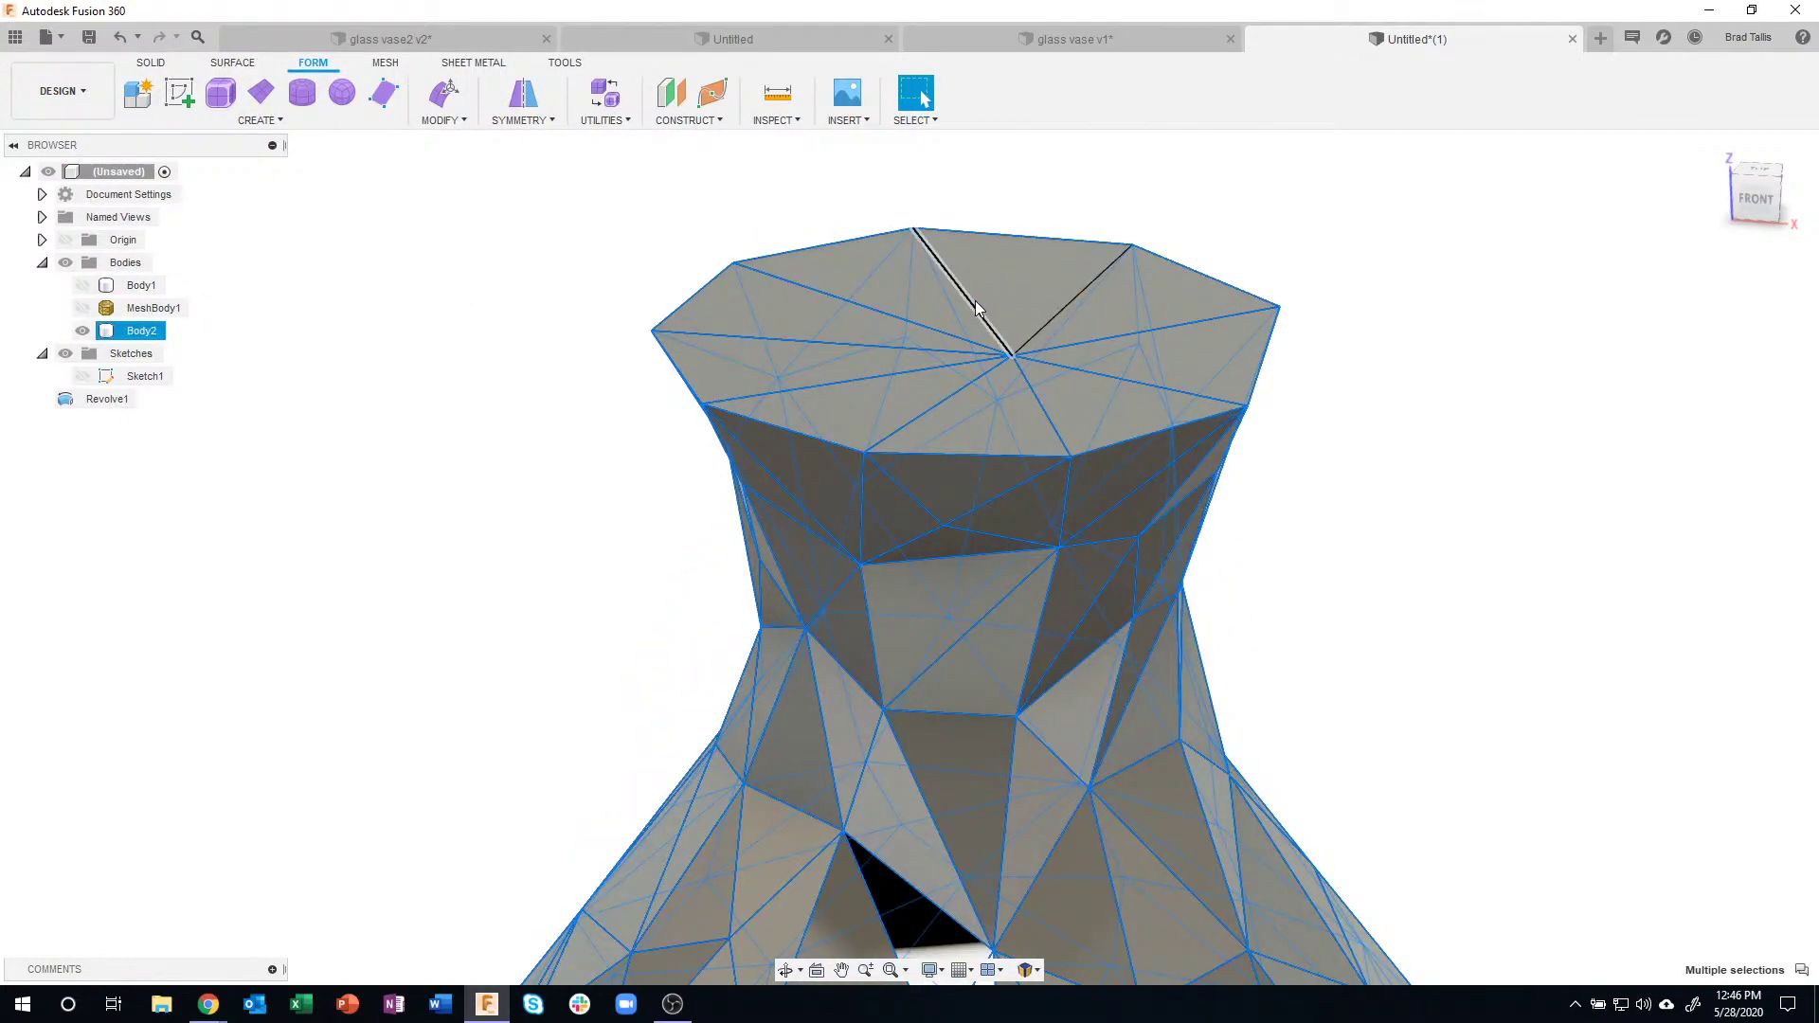
left_click(839, 344, "ctrl")
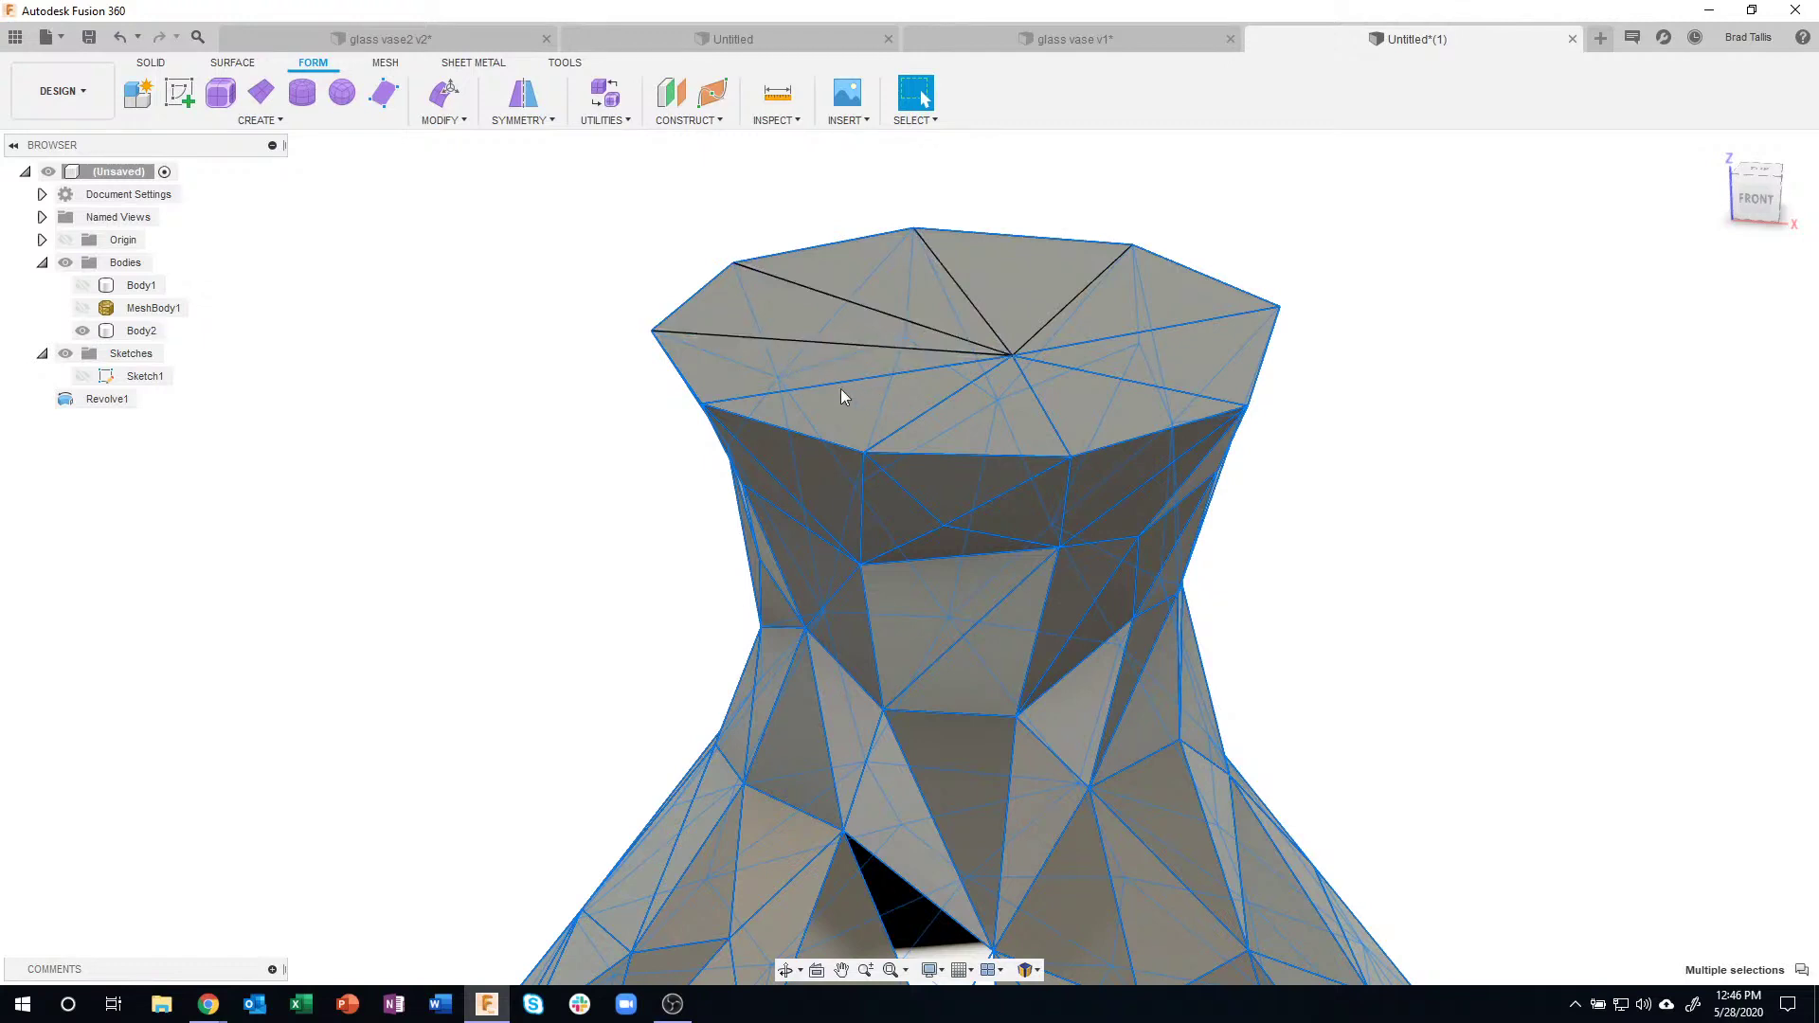
left_click(849, 388, "ctrl")
left_click(912, 424, "ctrl")
left_click(1050, 414, "ctrl")
left_click(1099, 373, "ctrl")
left_click(1109, 336, "ctrl")
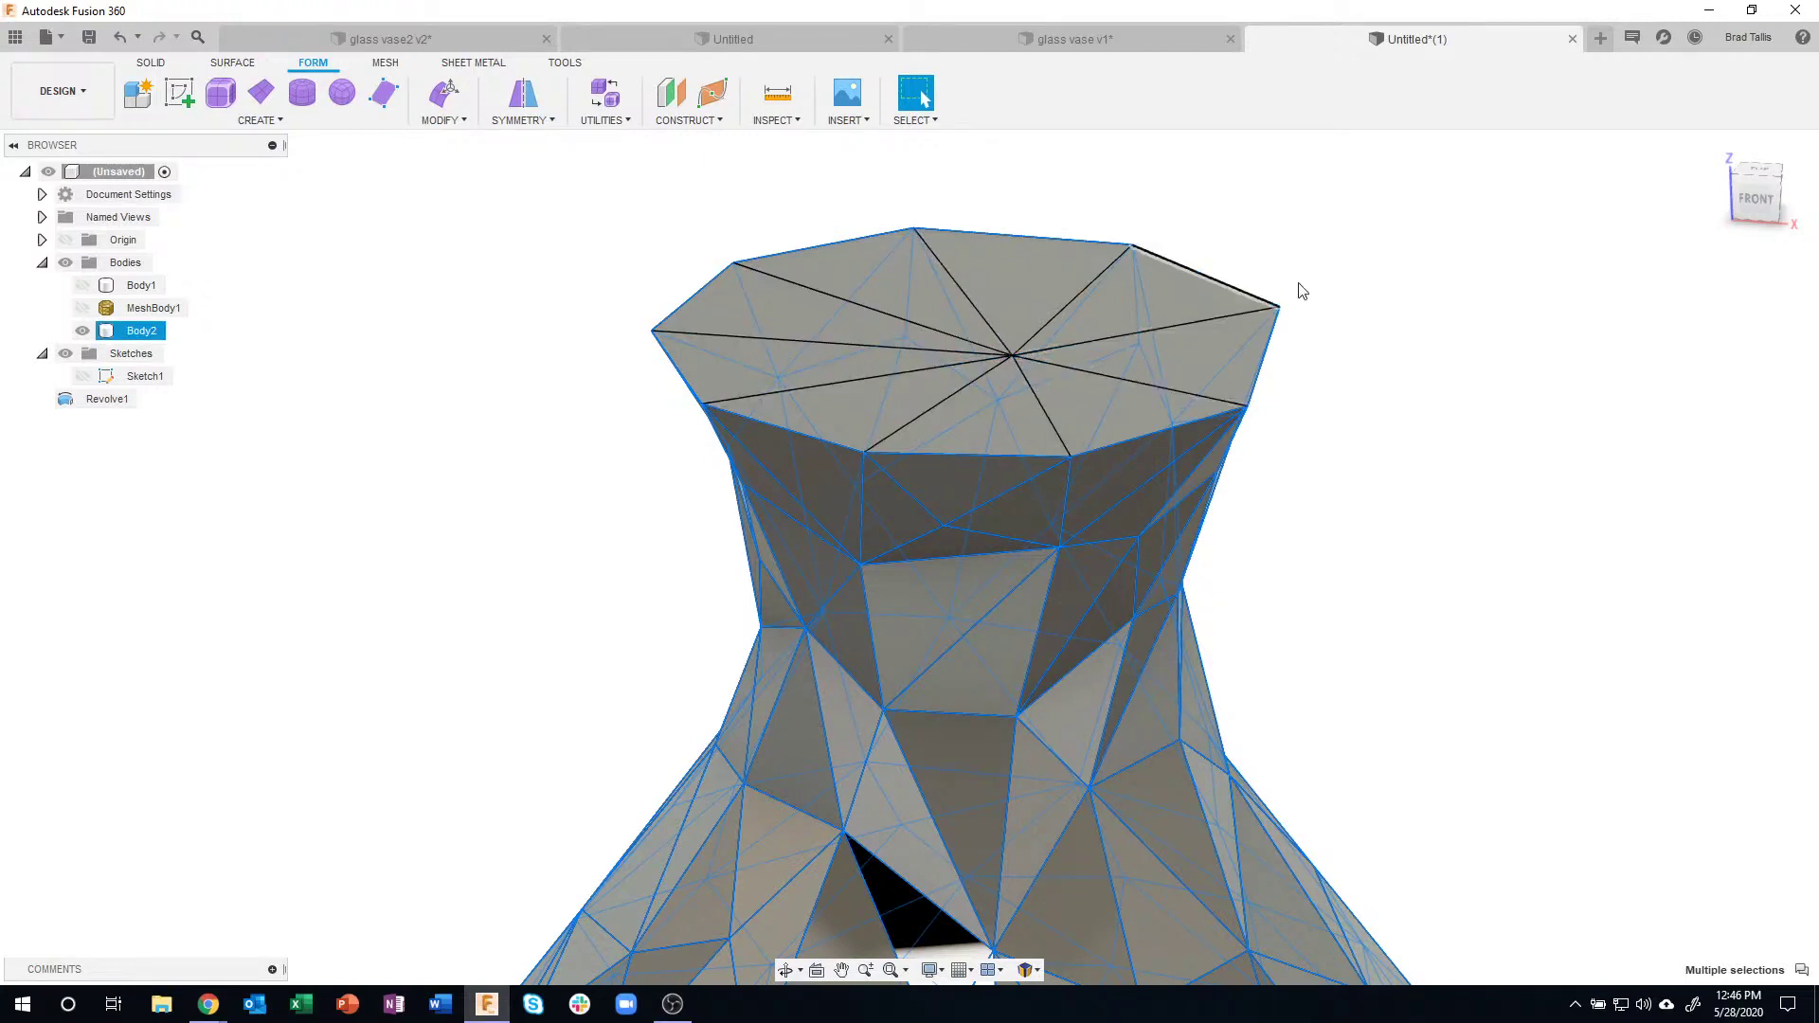
scroll(1308, 427, "down", 5)
middle_click_drag(1307, 426, 925, 737, "shift")
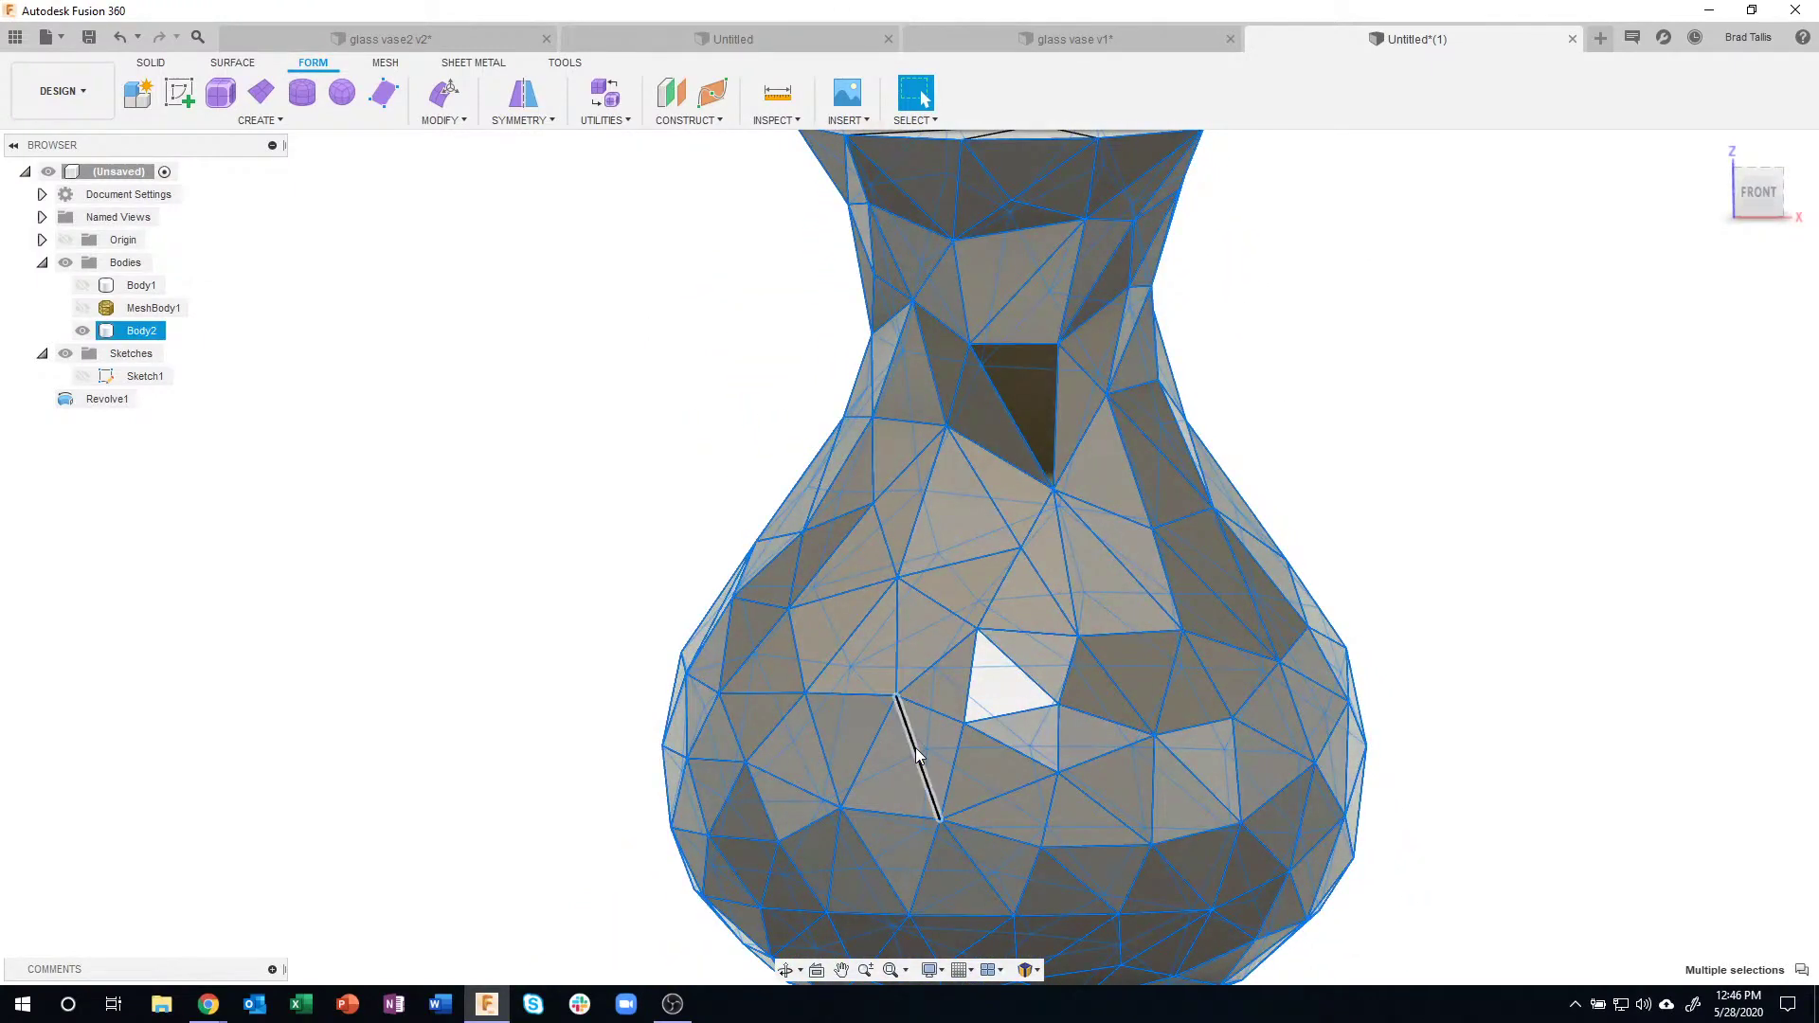
- Remove a few neighbouring edges on the lower front of the faceted vase from the edge selection
left_click(916, 753, "ctrl")
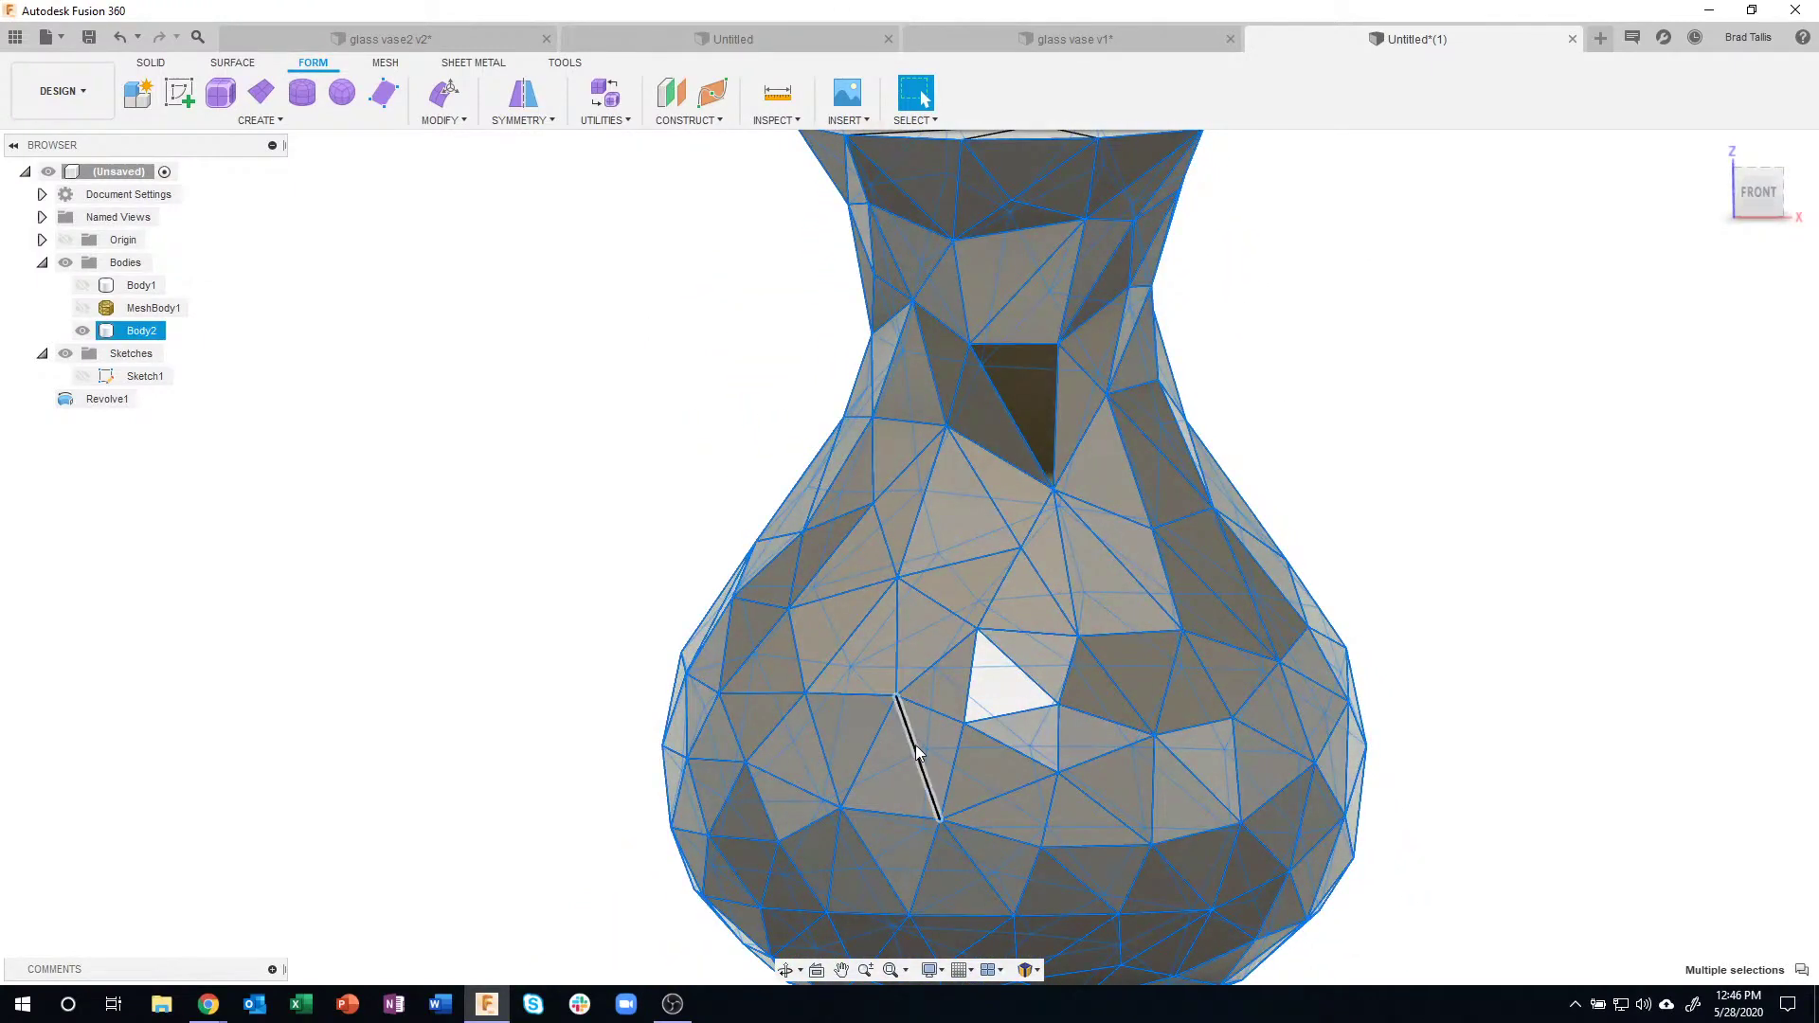
left_click(889, 815, "ctrl")
middle_click_drag(934, 751, 867, 822, "shift")
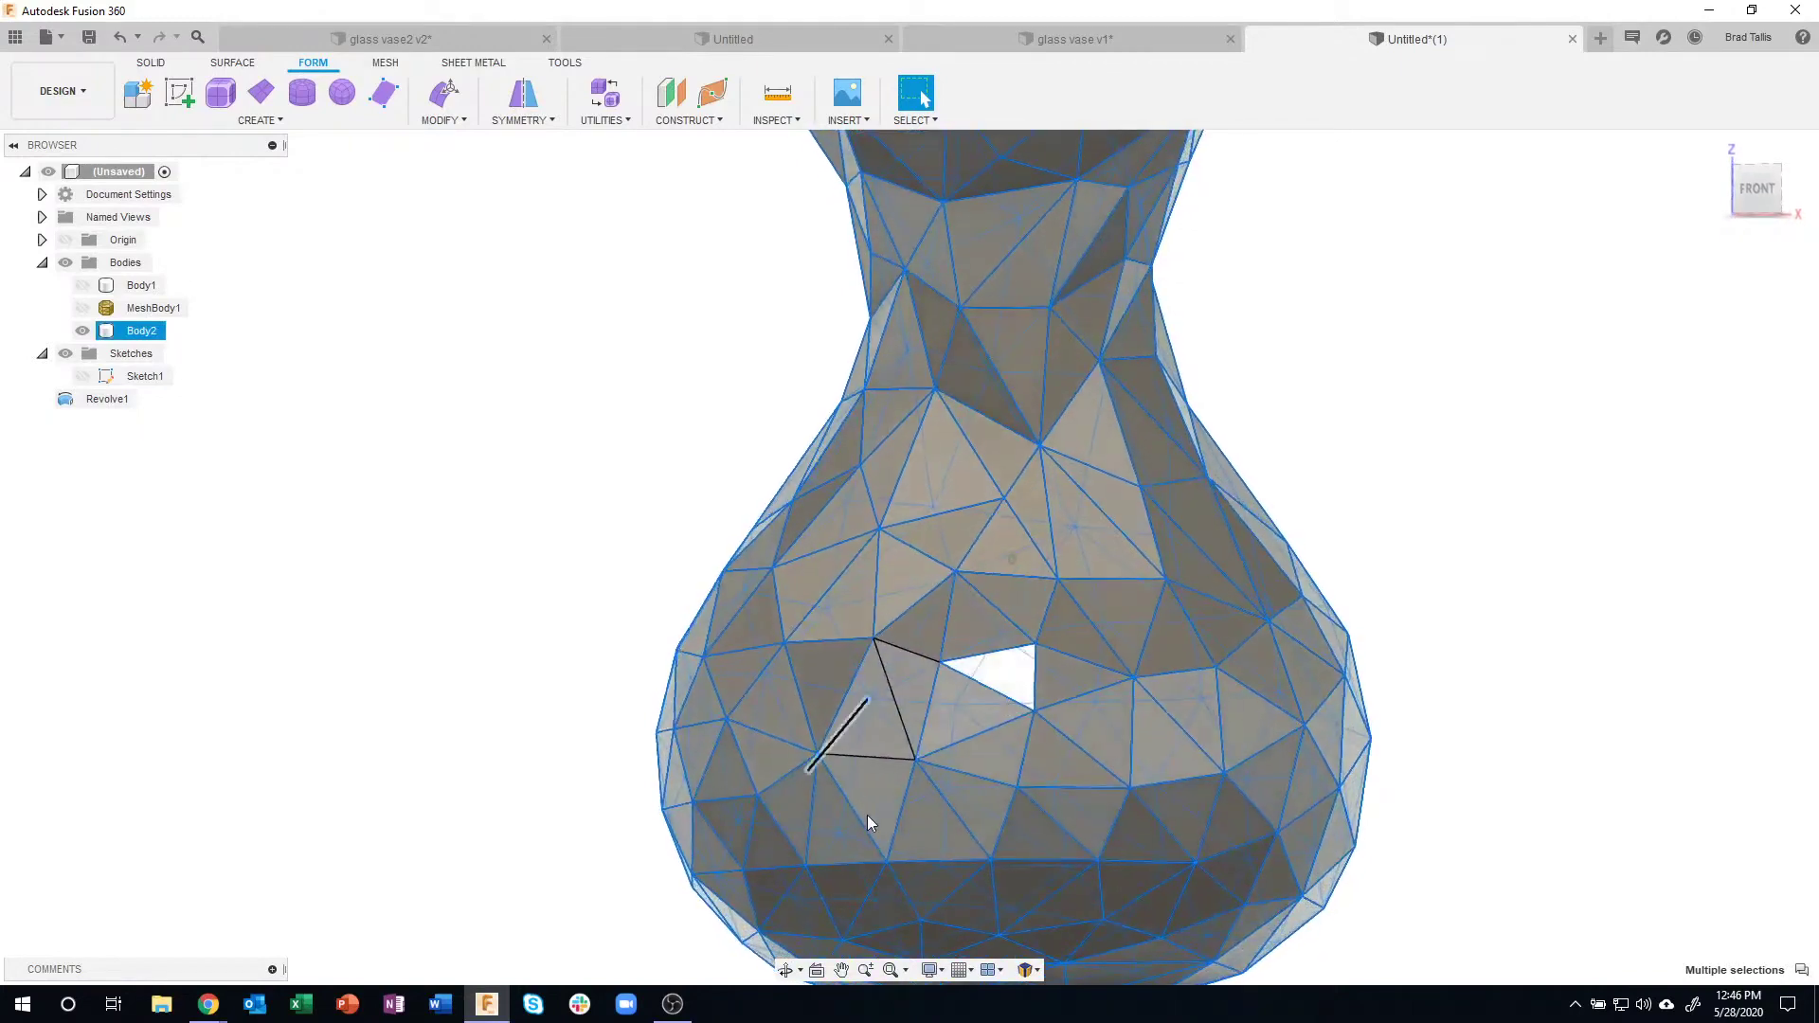
middle_click_drag(934, 629, 881, 834, "shift")
middle_click_drag(992, 640, 1348, 609, "shift")
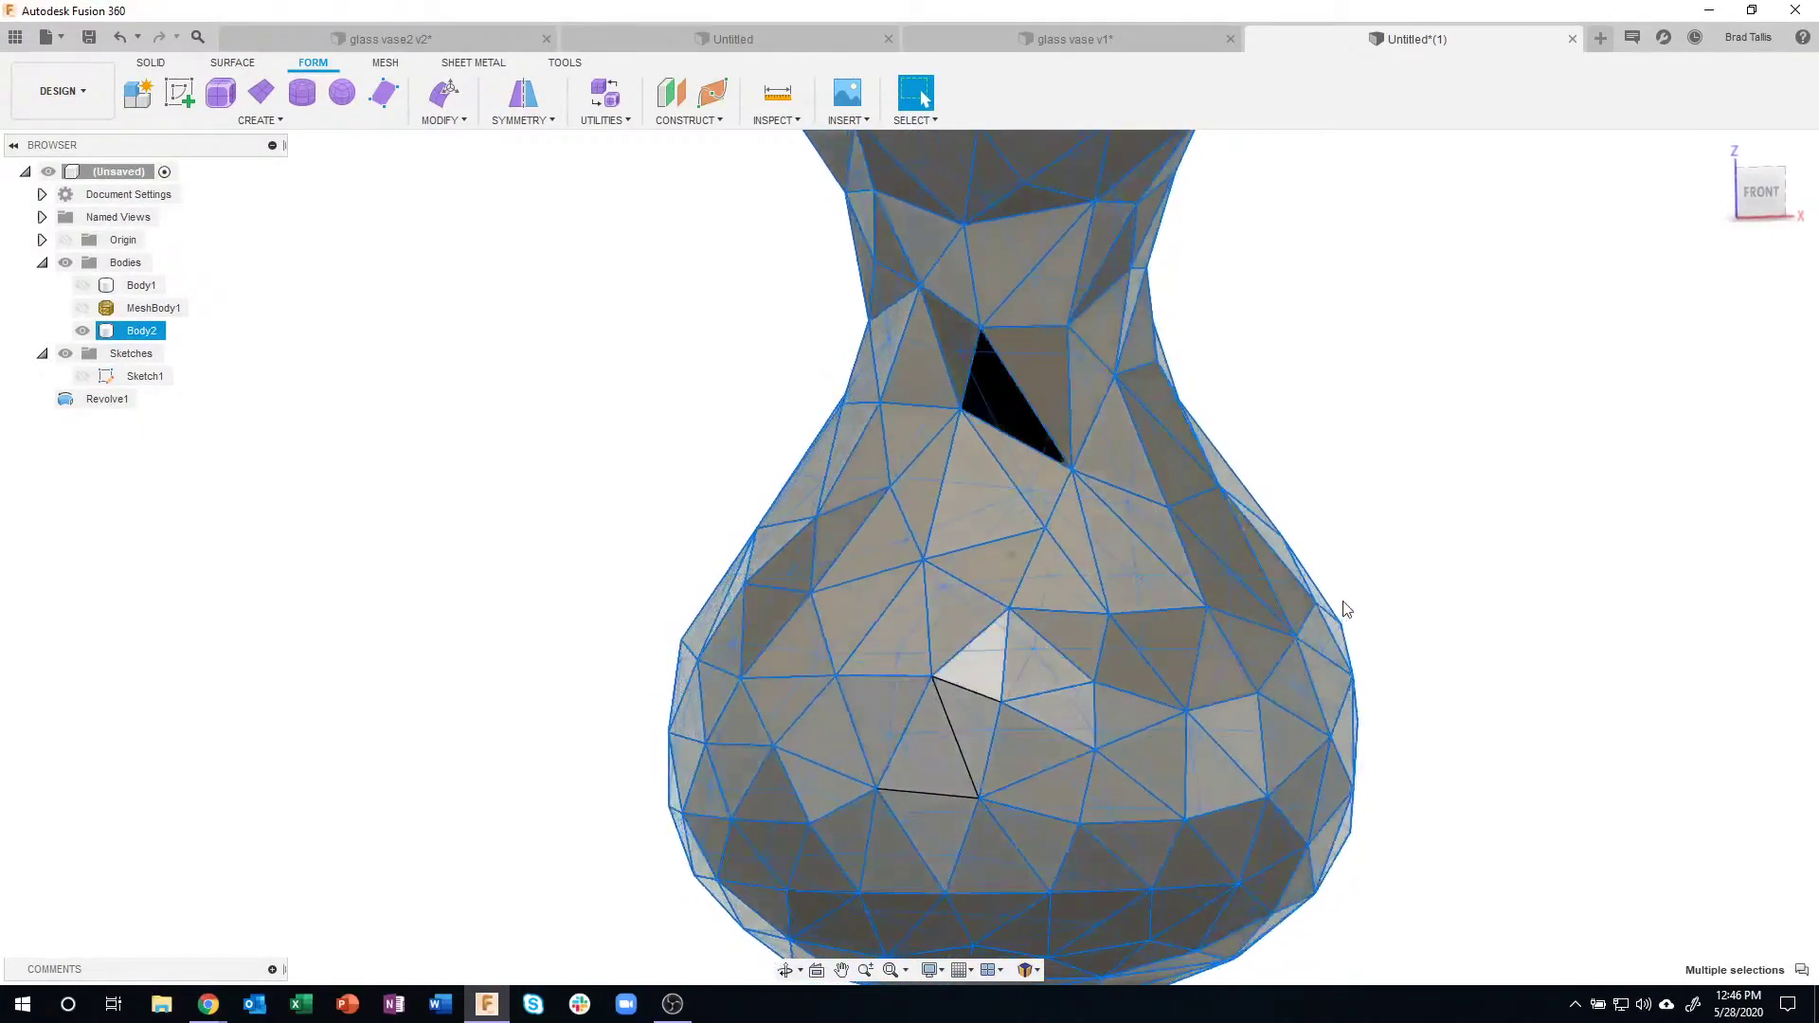
key("F6")
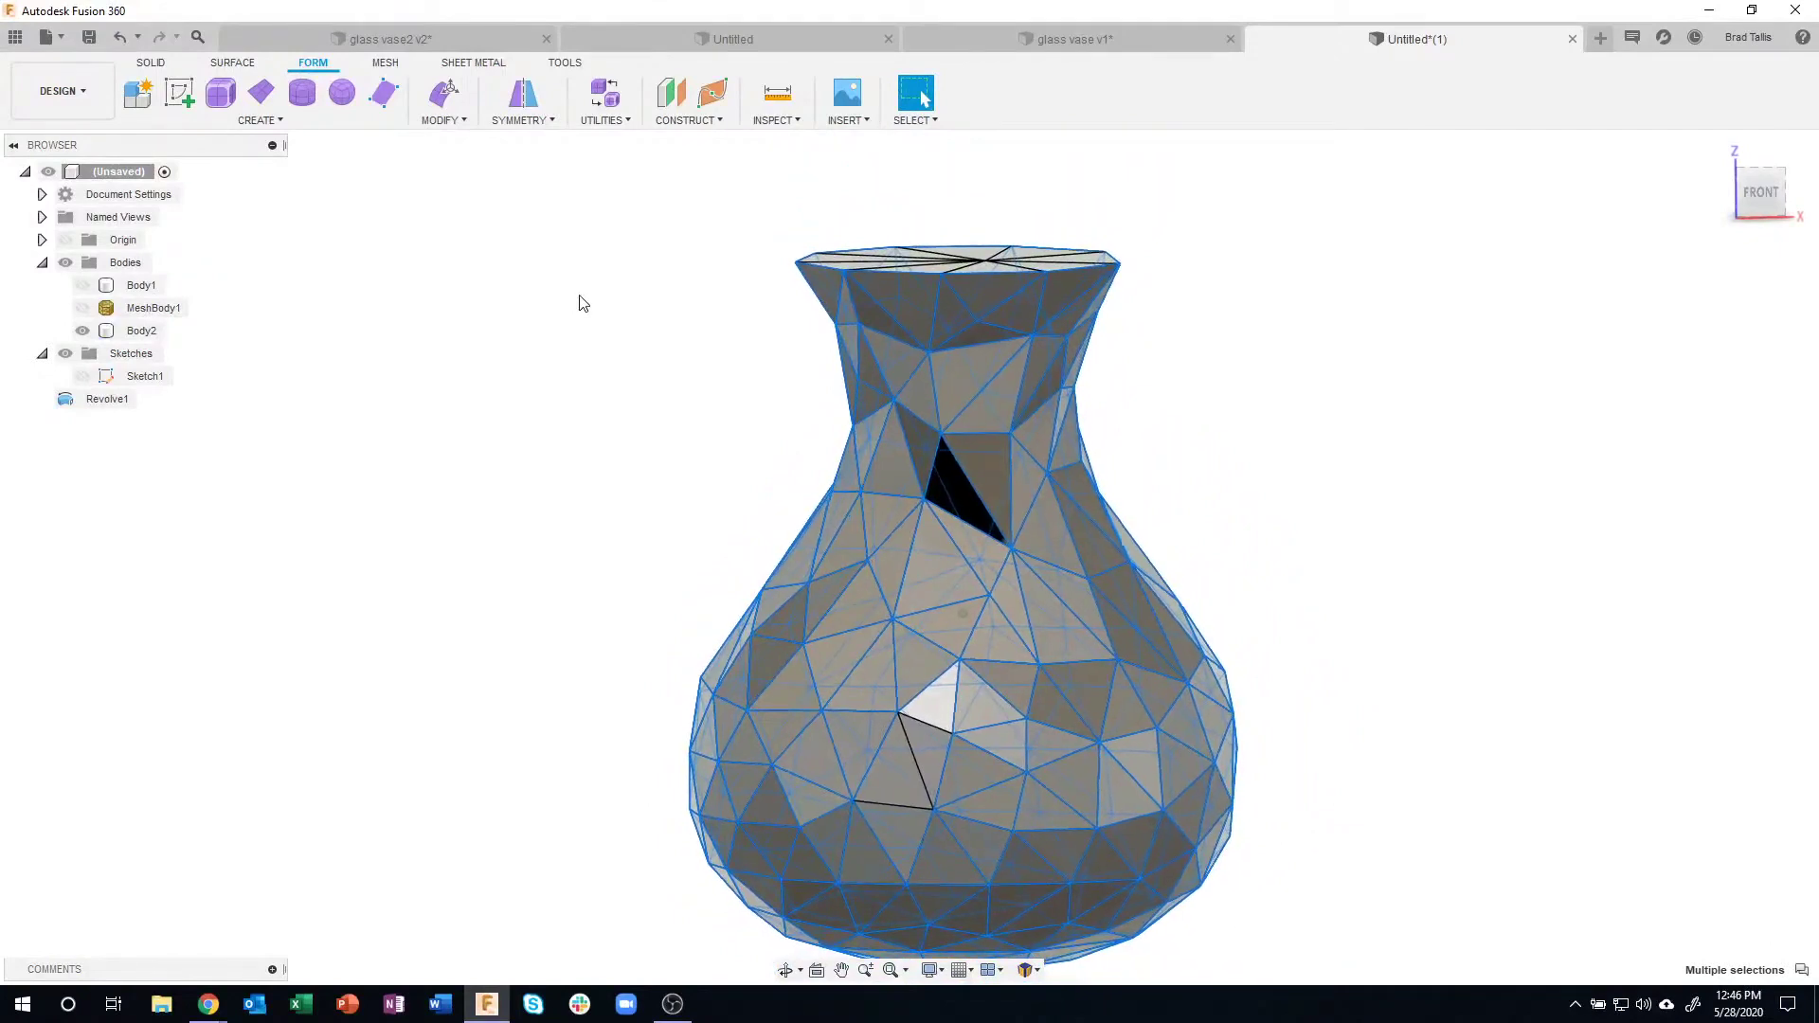
- Start a Pipe along the selected vase edges with a 0.10 in global diameter and smooth display mode
left_click(251, 118)
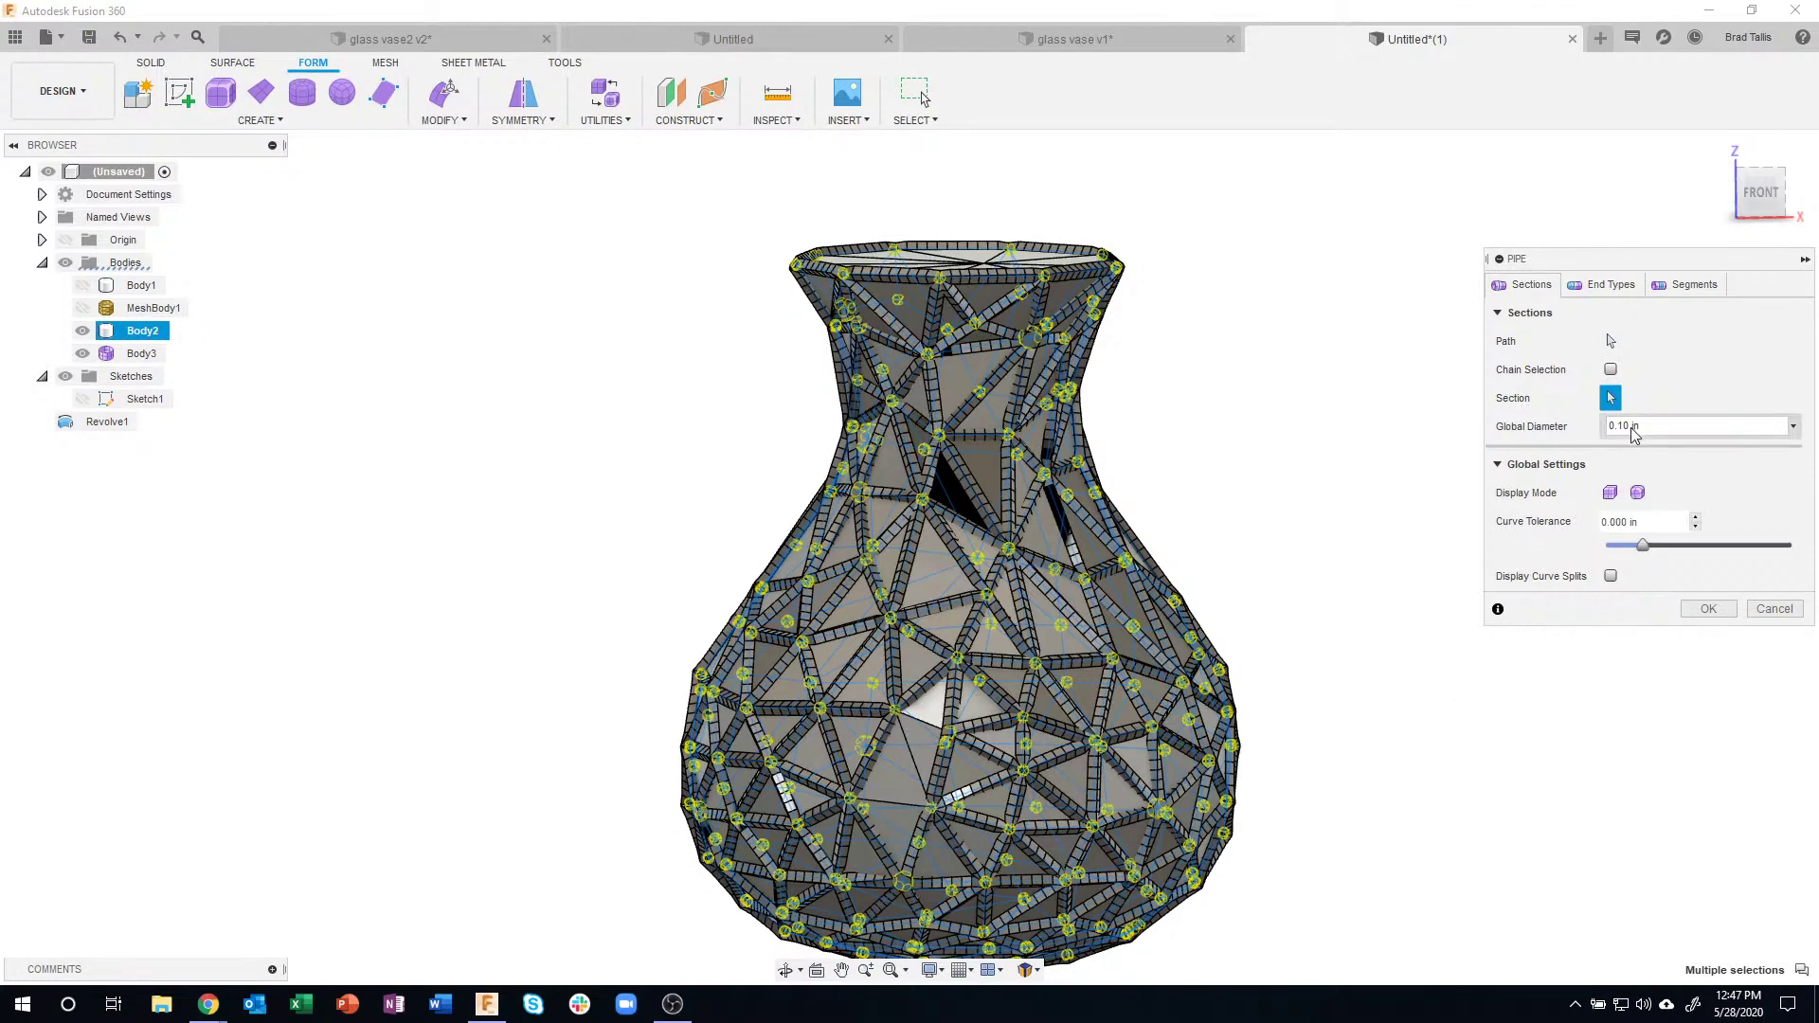
left_click(1639, 494)
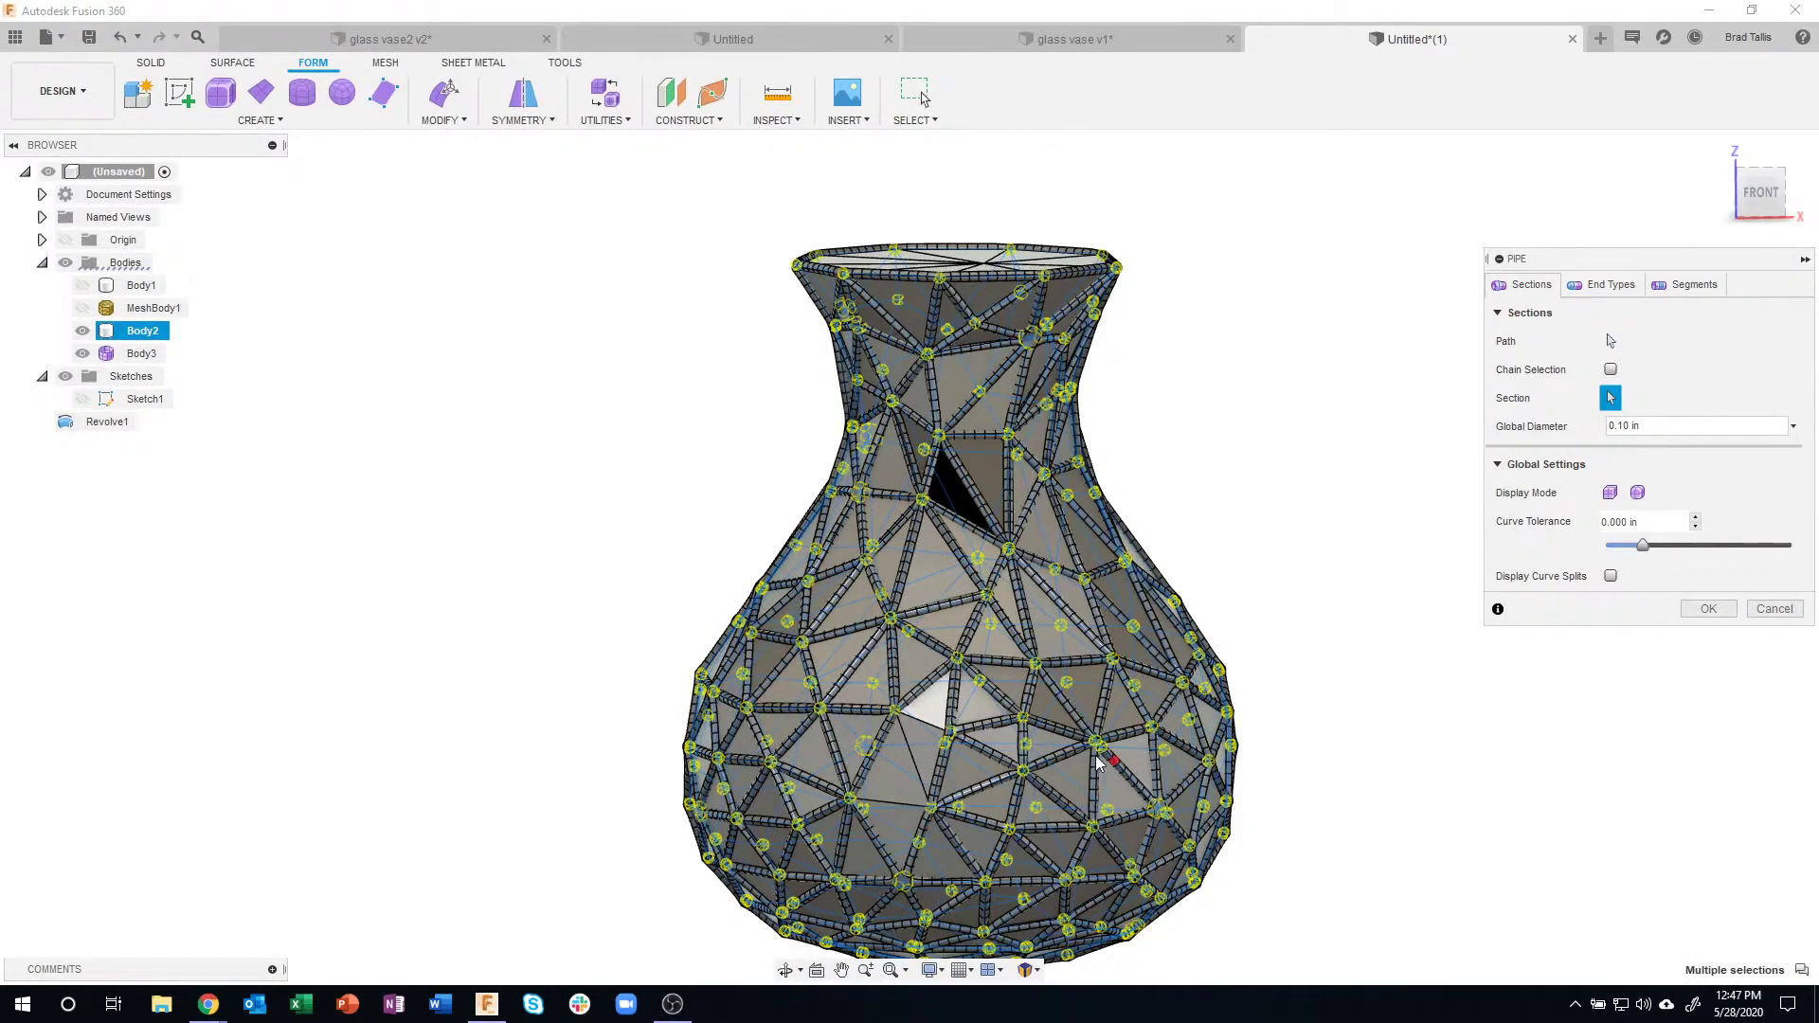
scroll(1099, 762, "up", 3)
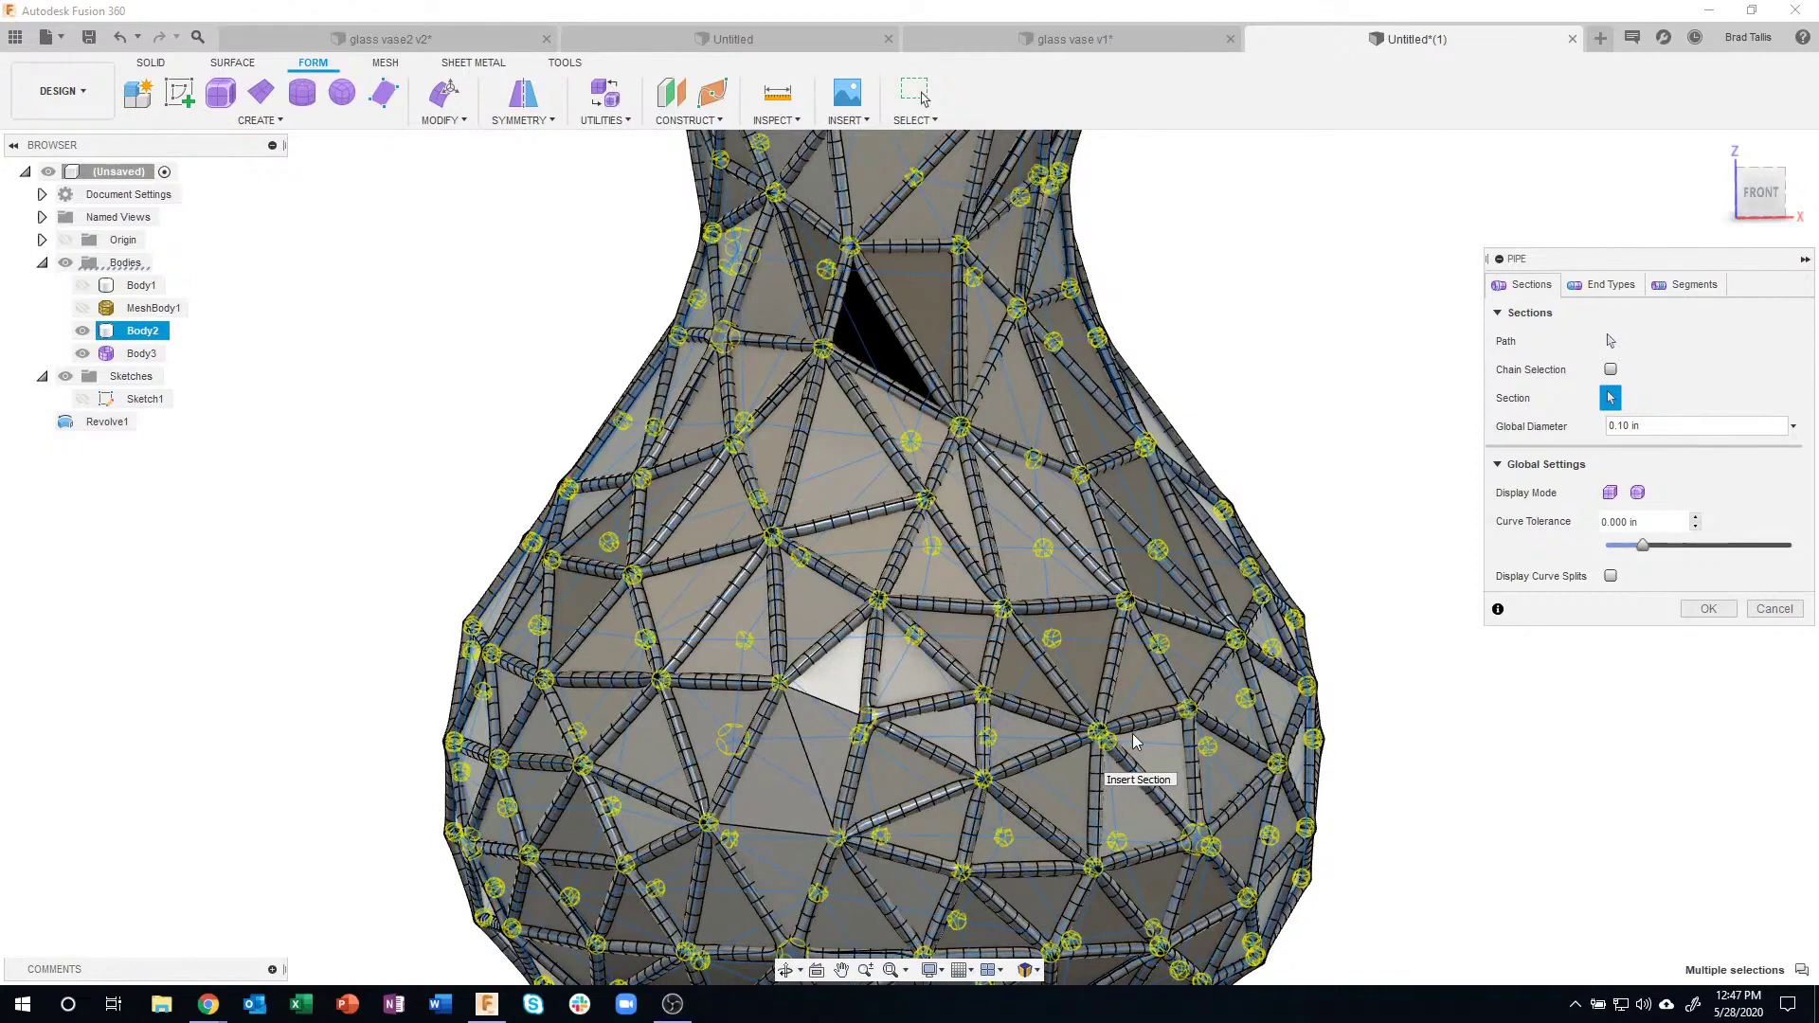
scroll(1113, 749, "up", 5)
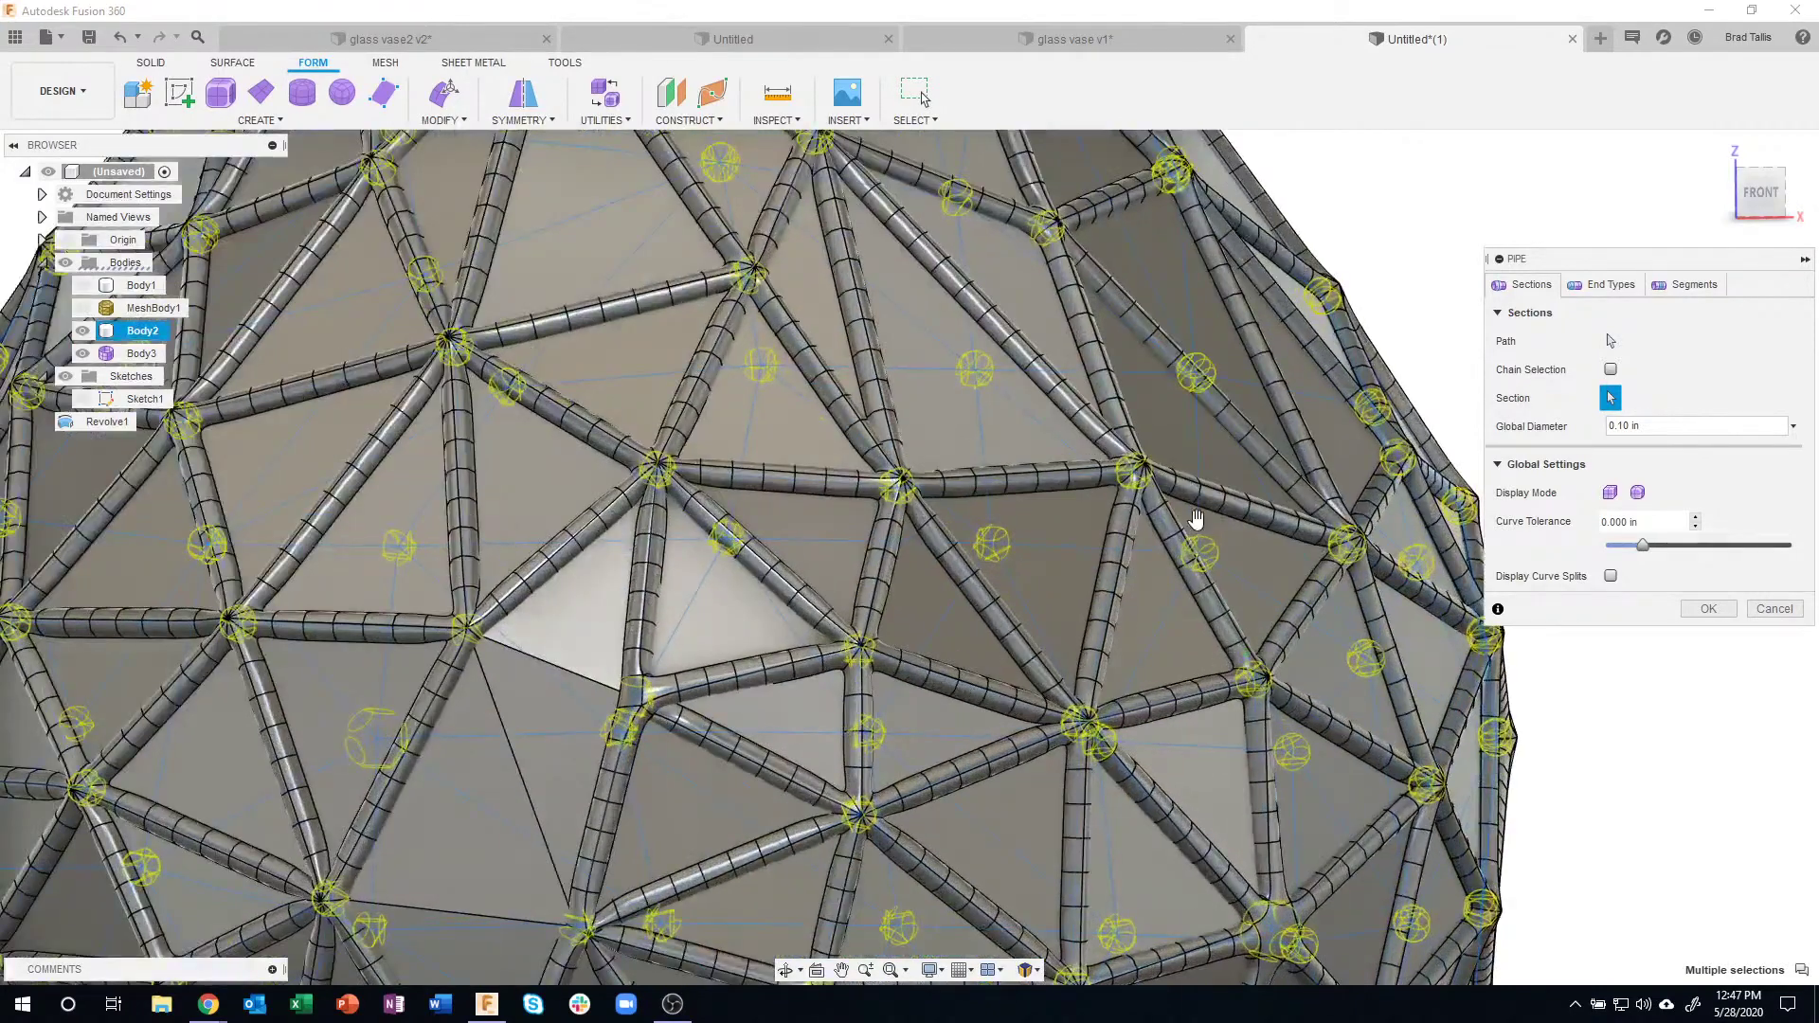
- Lower the segment density of the vase pipes to near the fewest setting
left_click(1682, 286)
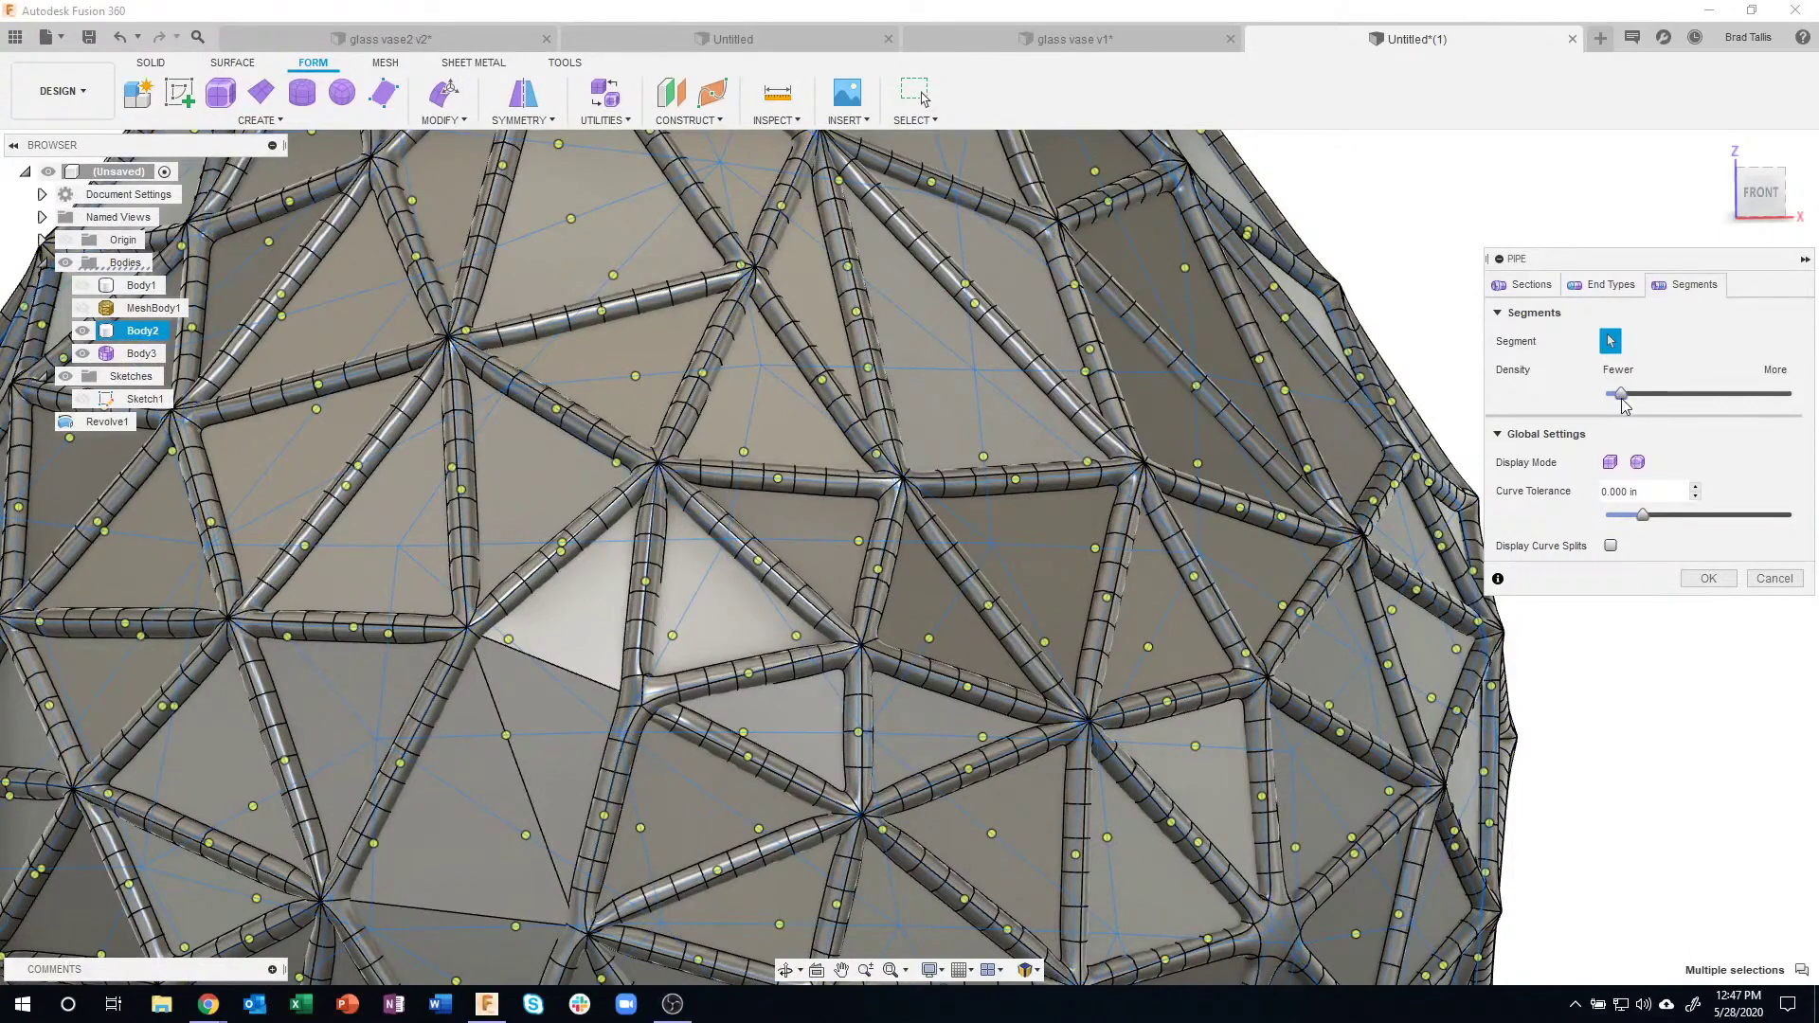
left_click_drag(1621, 394, 1616, 394)
left_click(1682, 395)
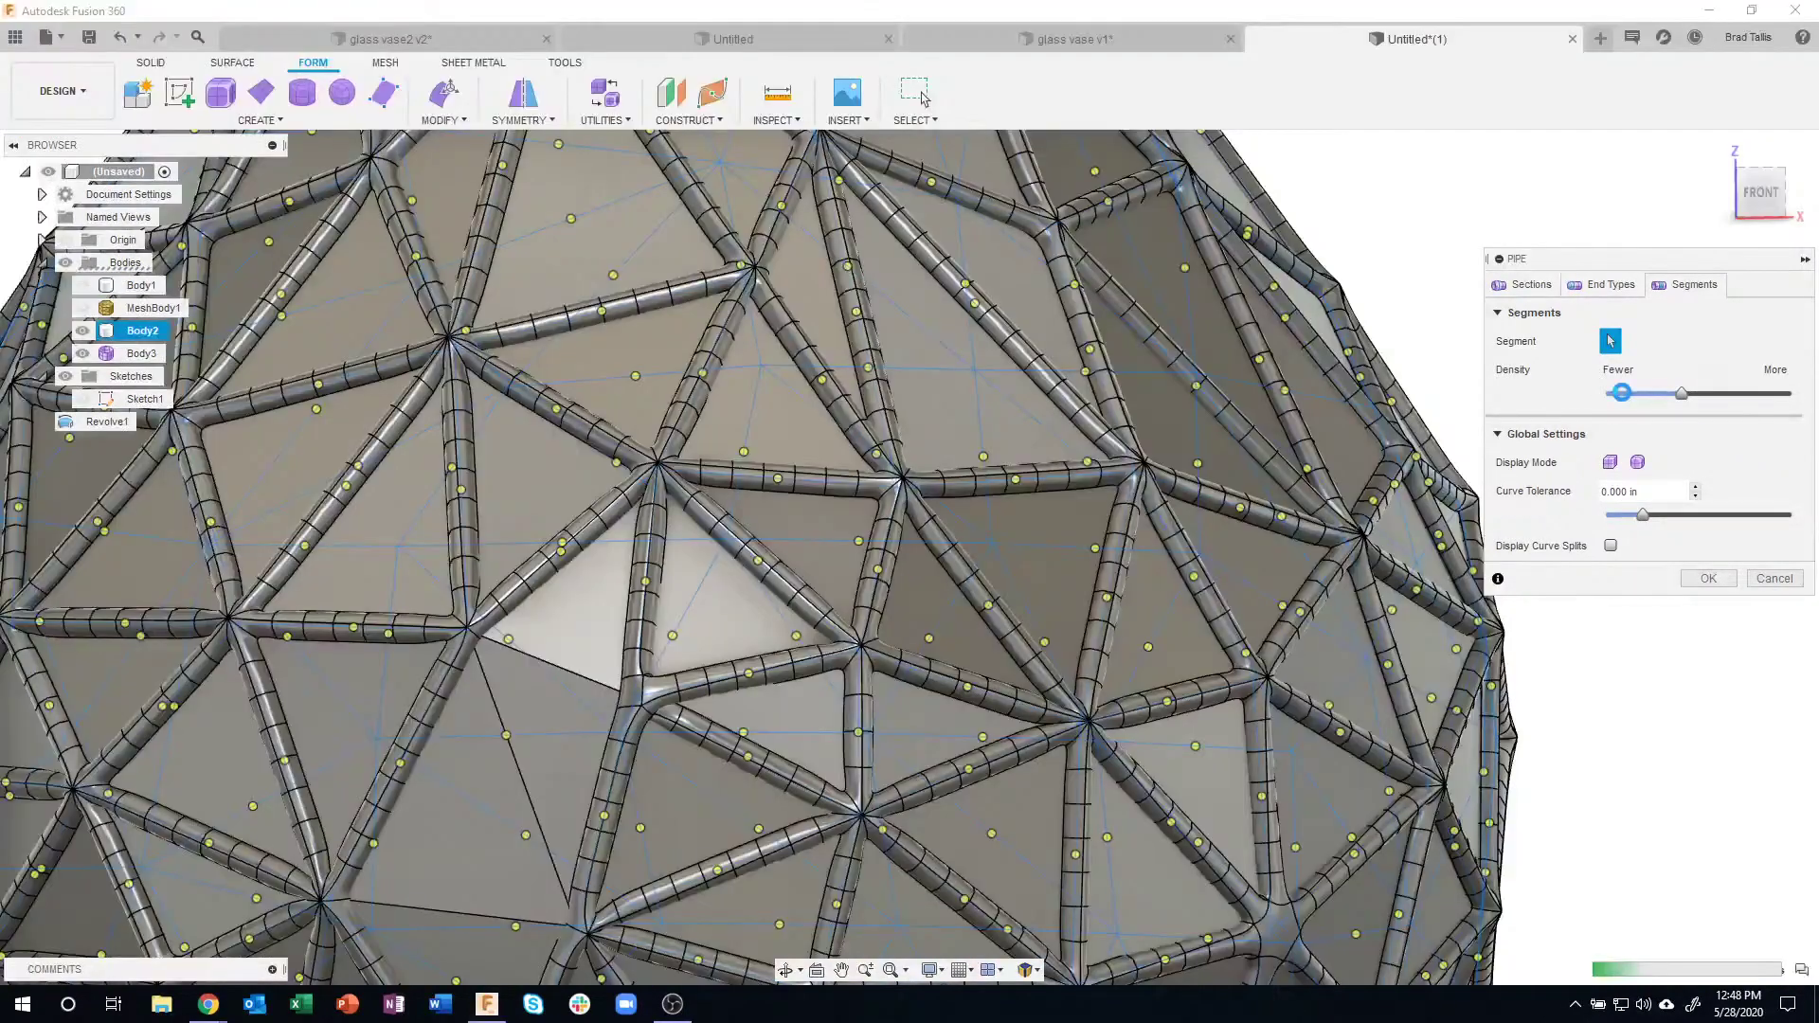
left_click(1625, 394)
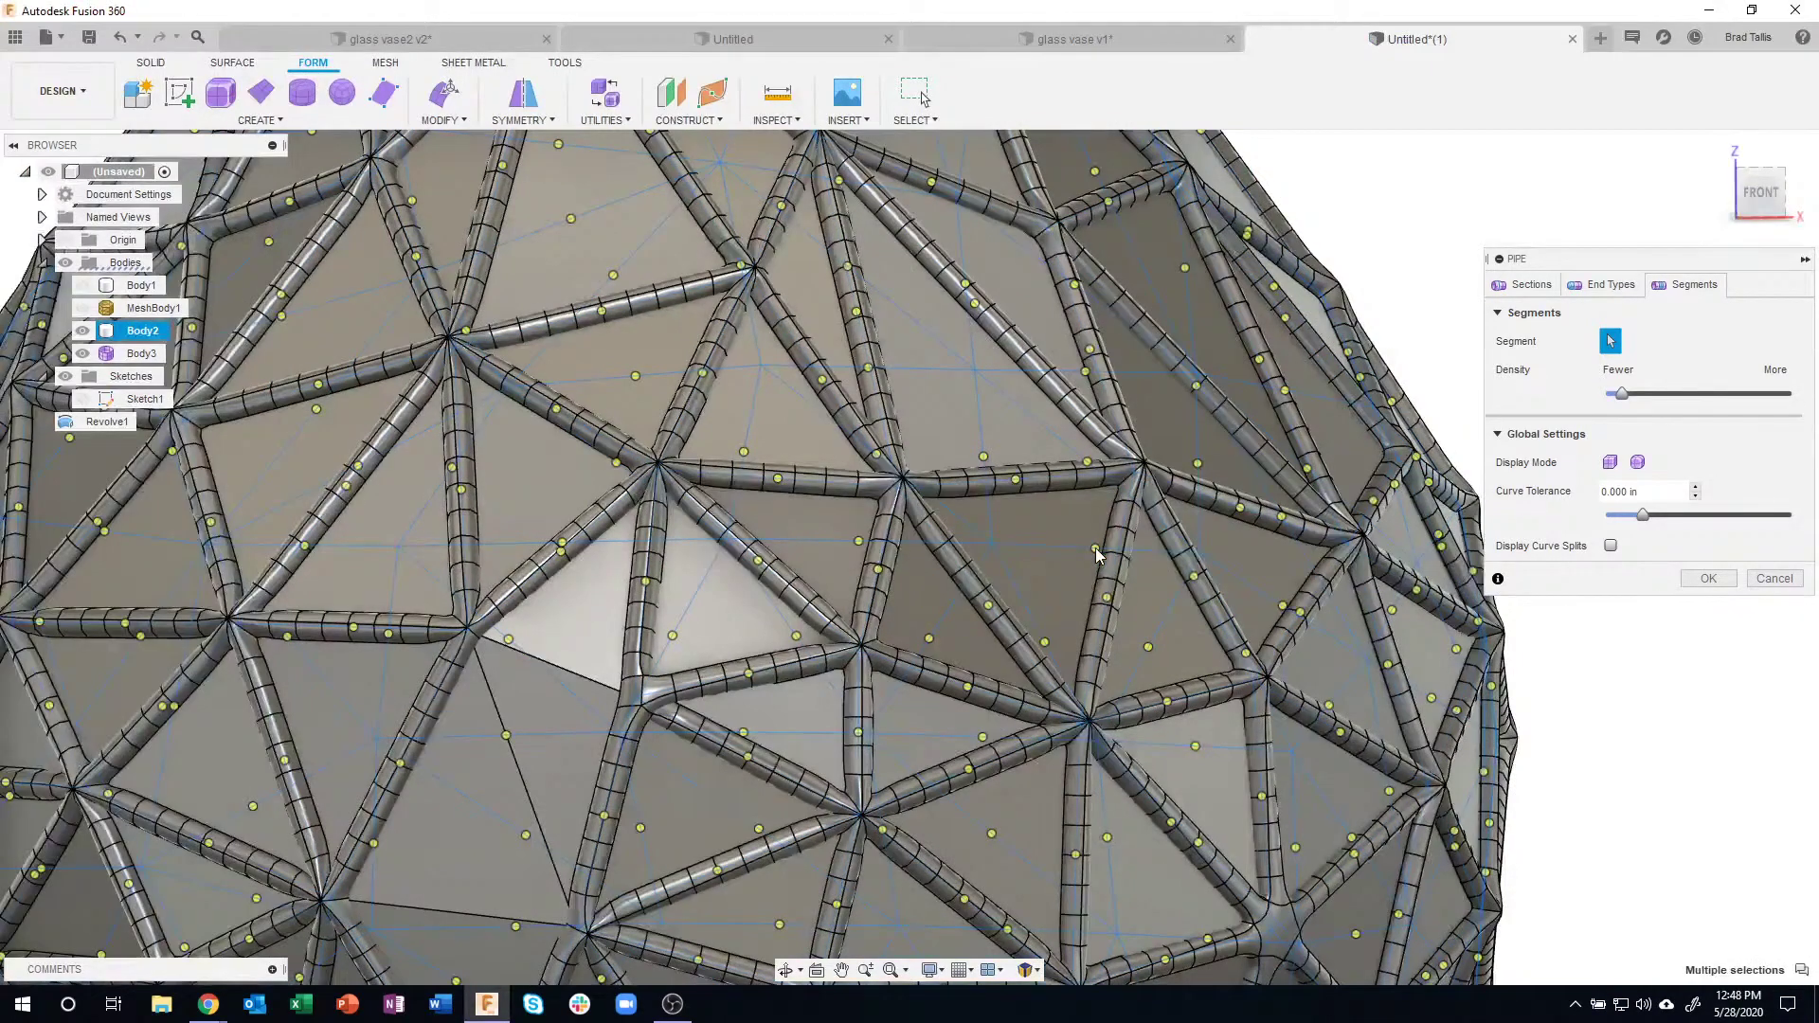
left_click(942, 576)
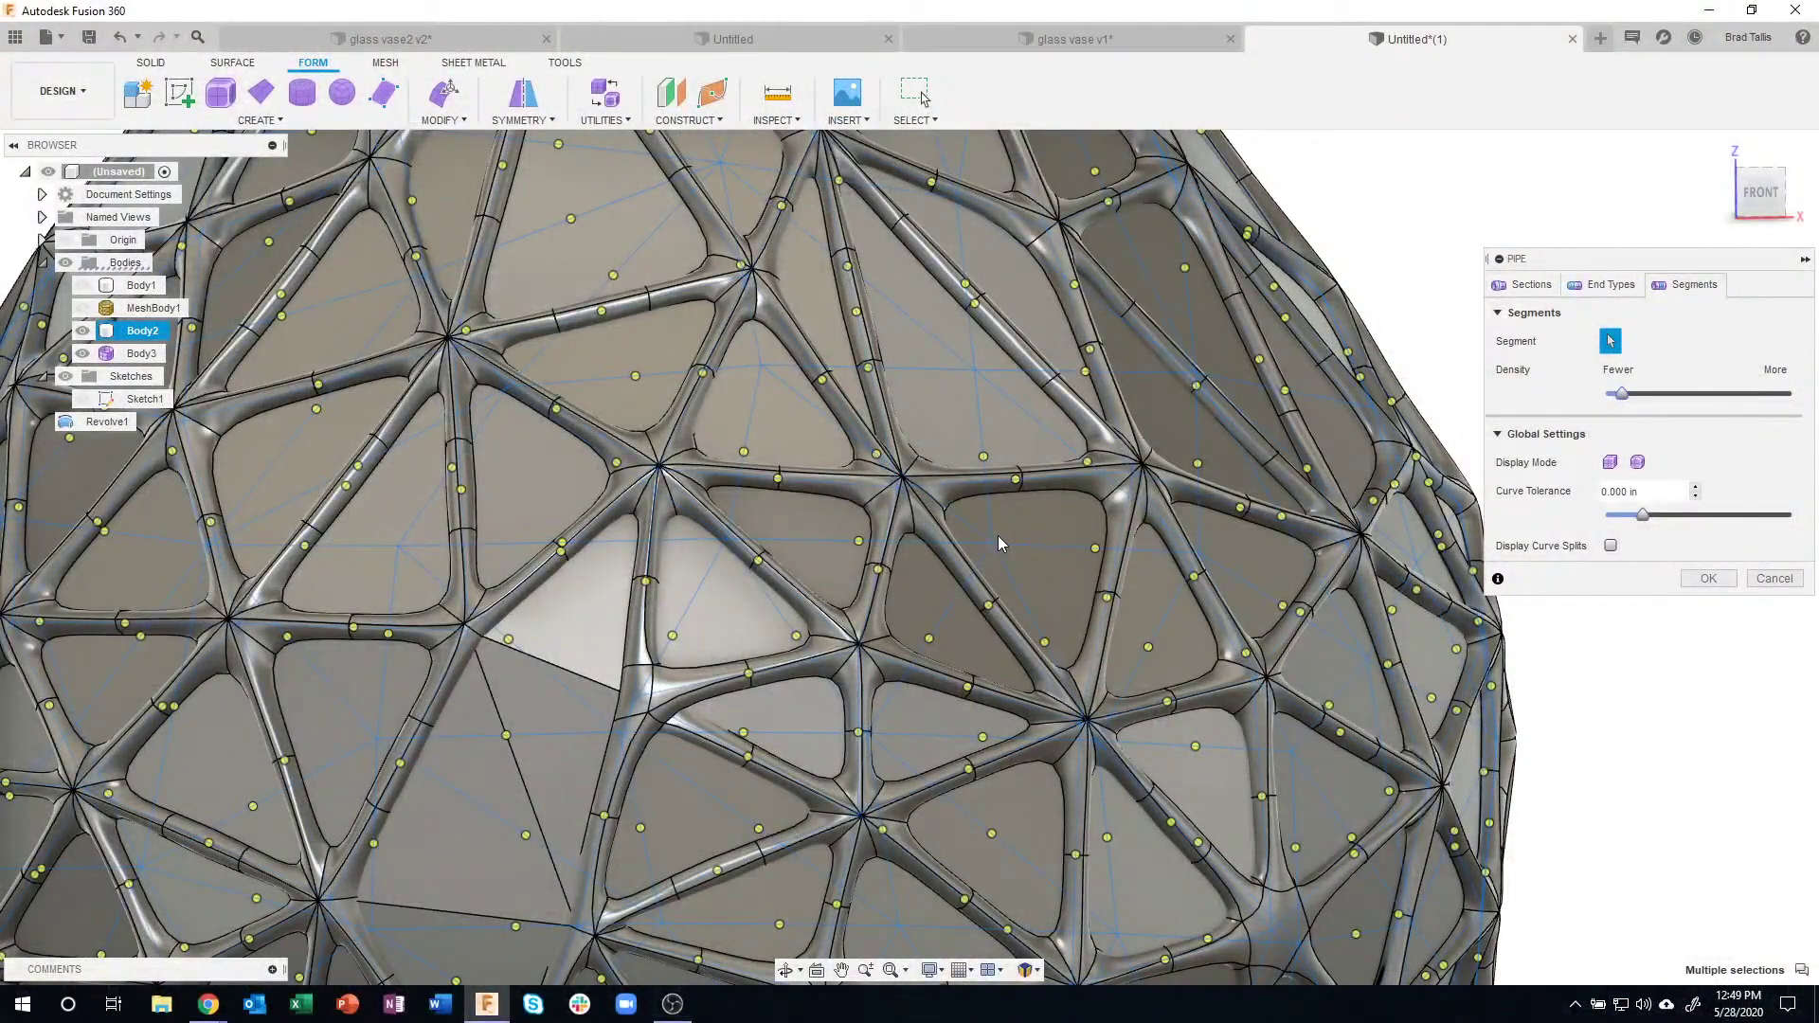
- Examine the pipe preview's struts and junctions around the vase's neck and belly
scroll(1216, 670, "down", 5)
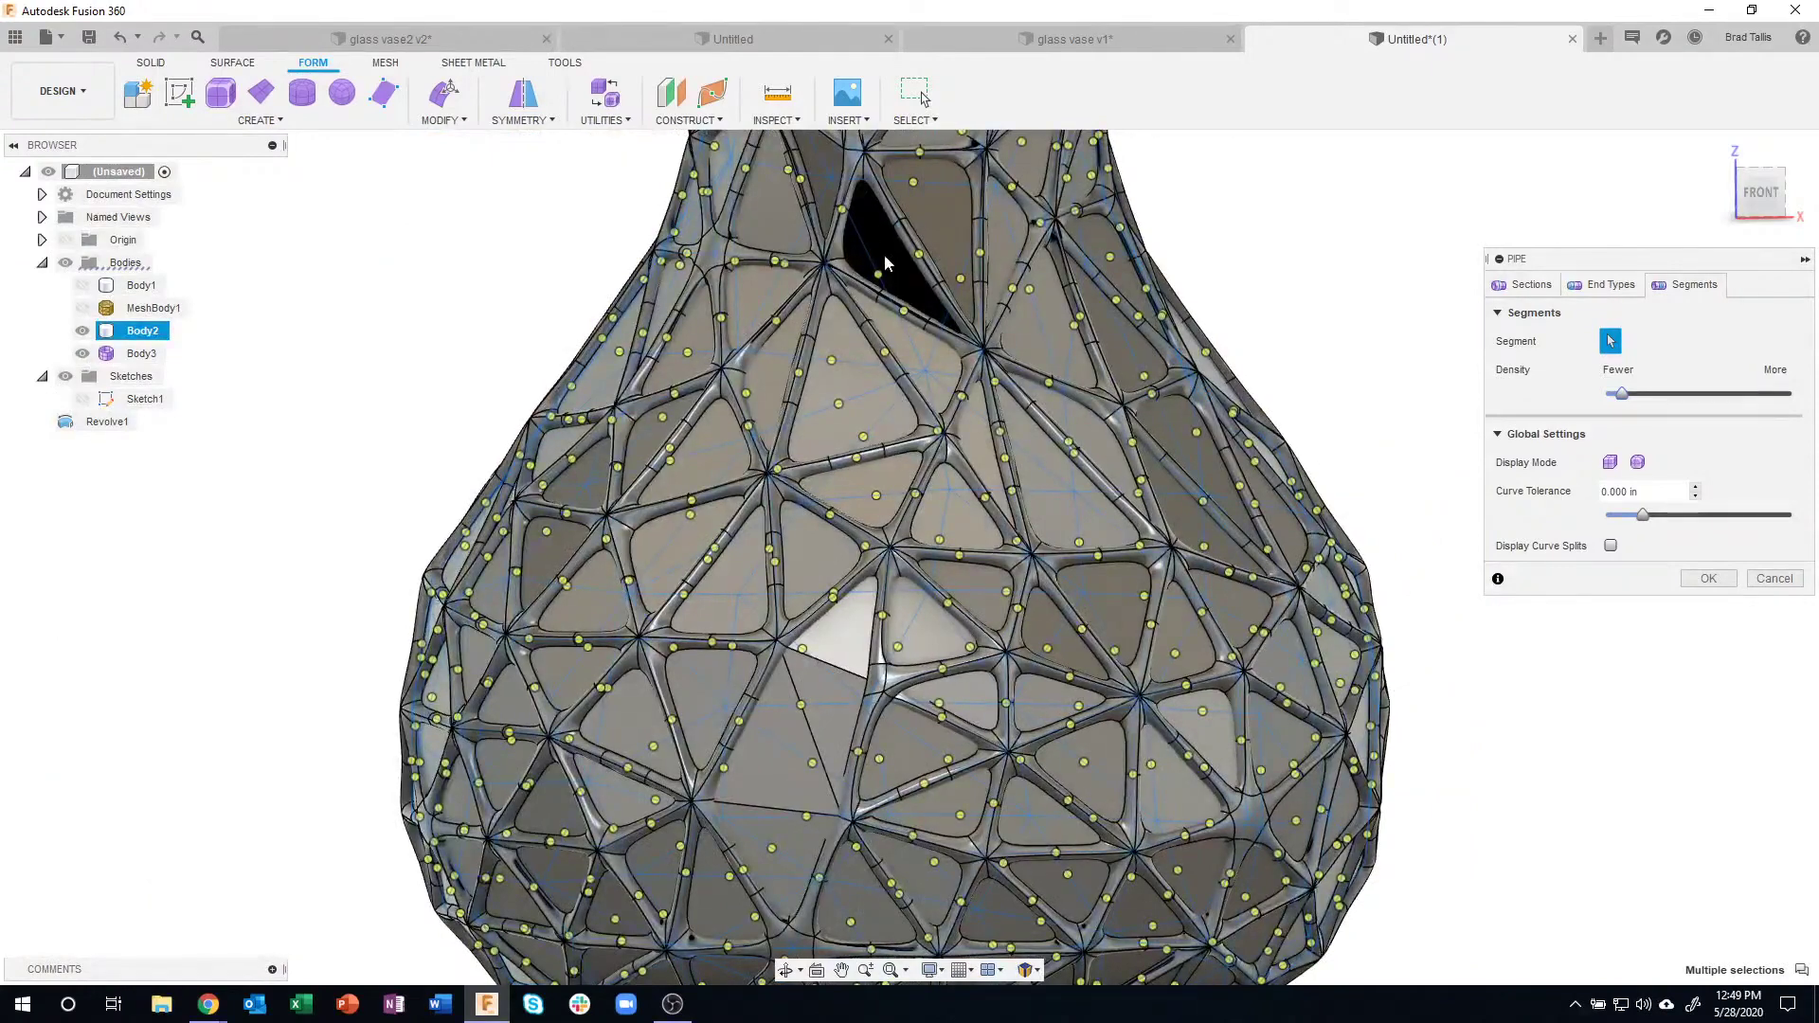
middle_click_drag(1026, 327, 922, 628, "shift")
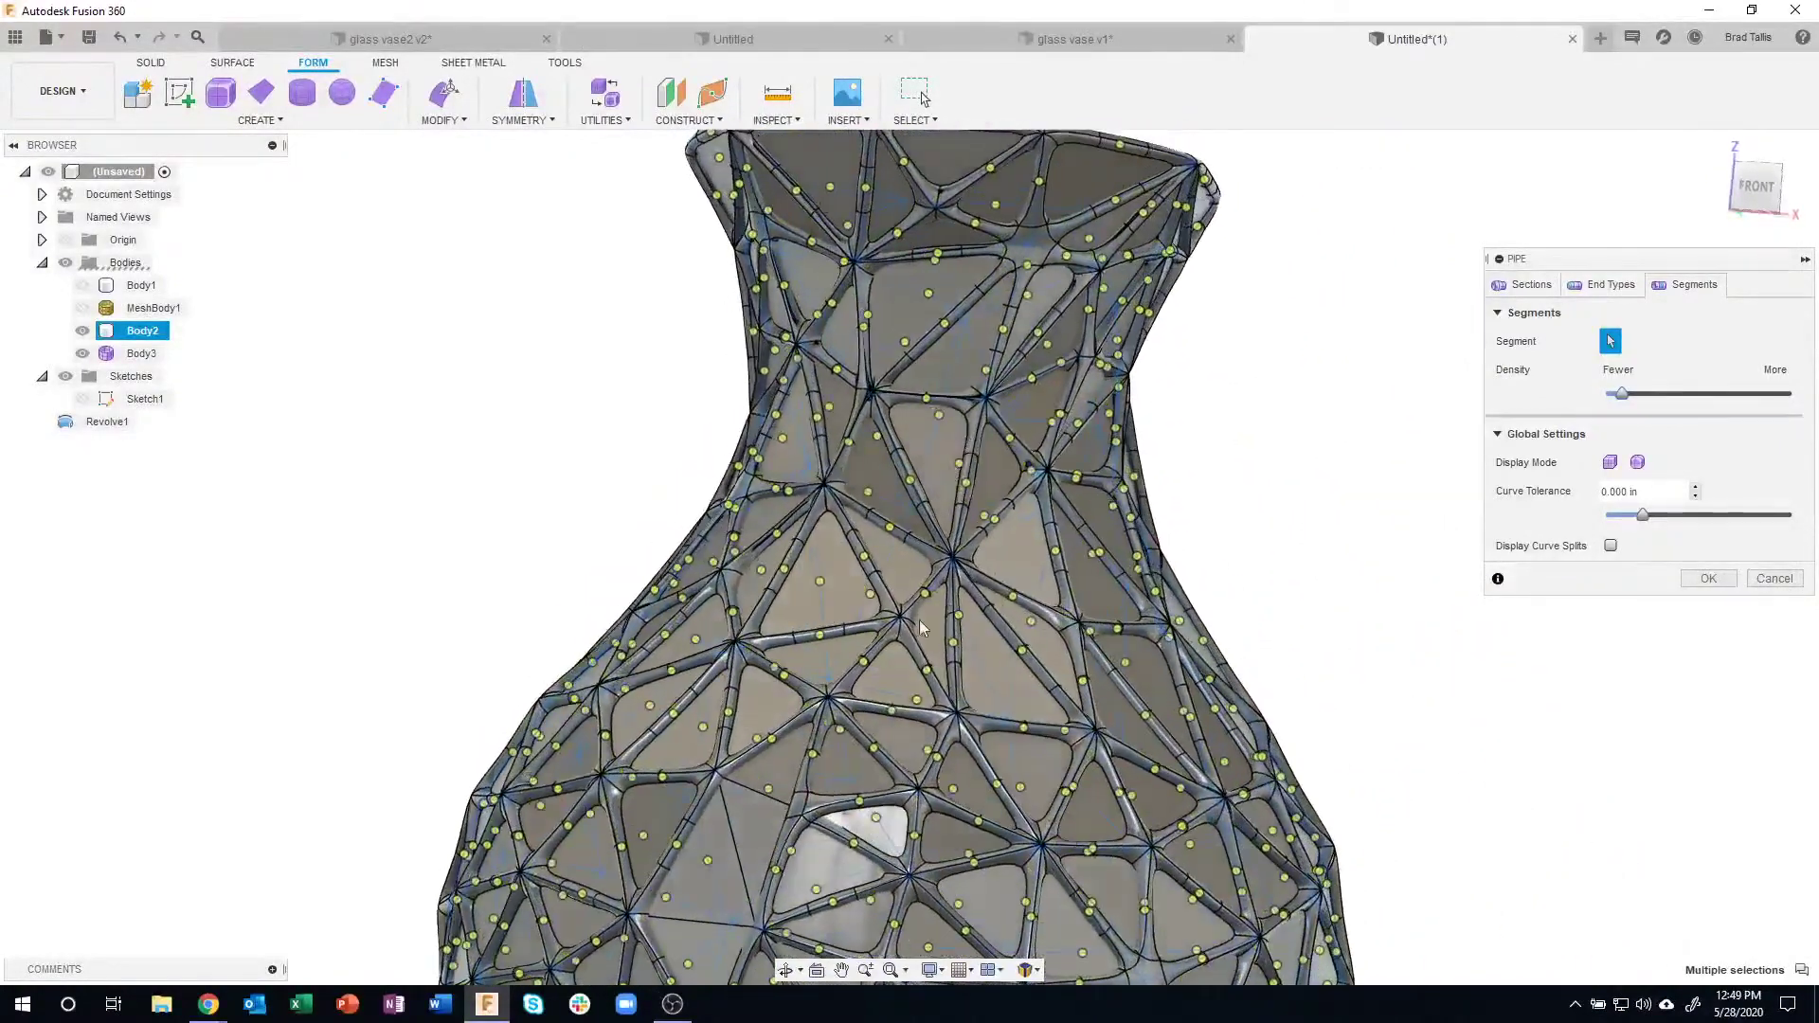
scroll(916, 511, "up", 6)
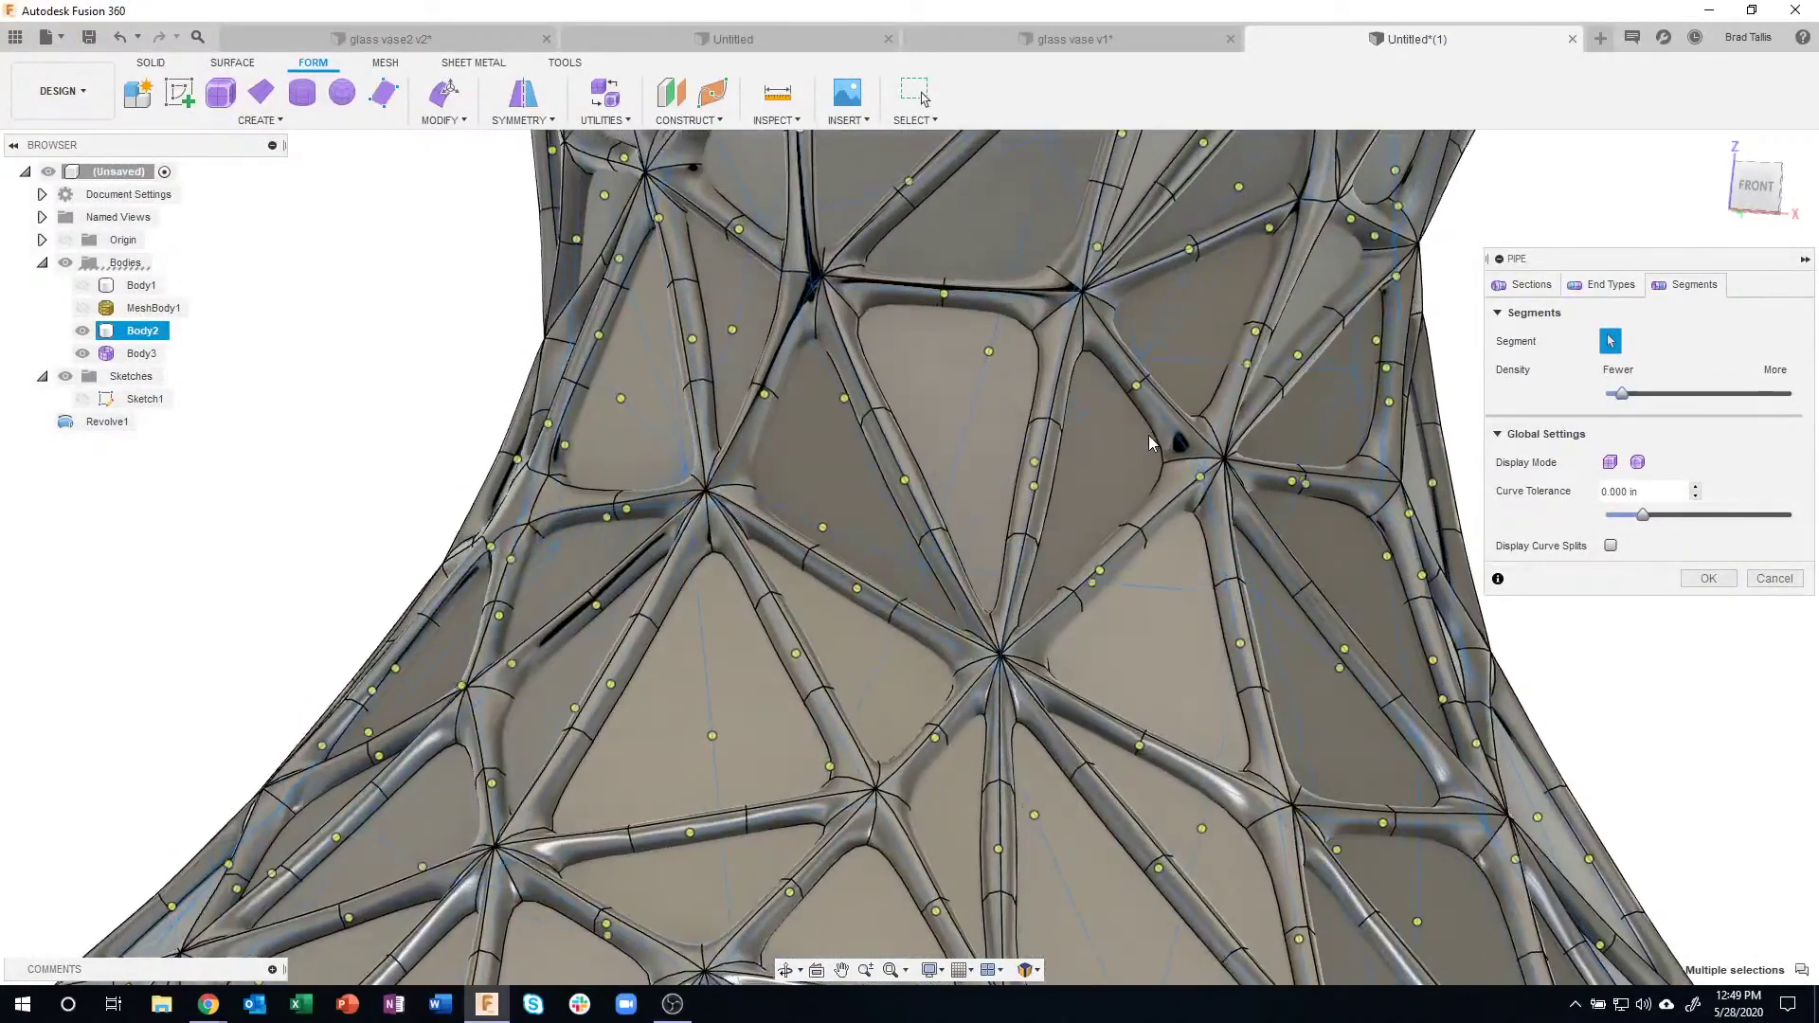
middle_click_drag(1174, 443, 947, 580, "shift")
scroll(1020, 567, "down", 5)
scroll(947, 580, "up", 4)
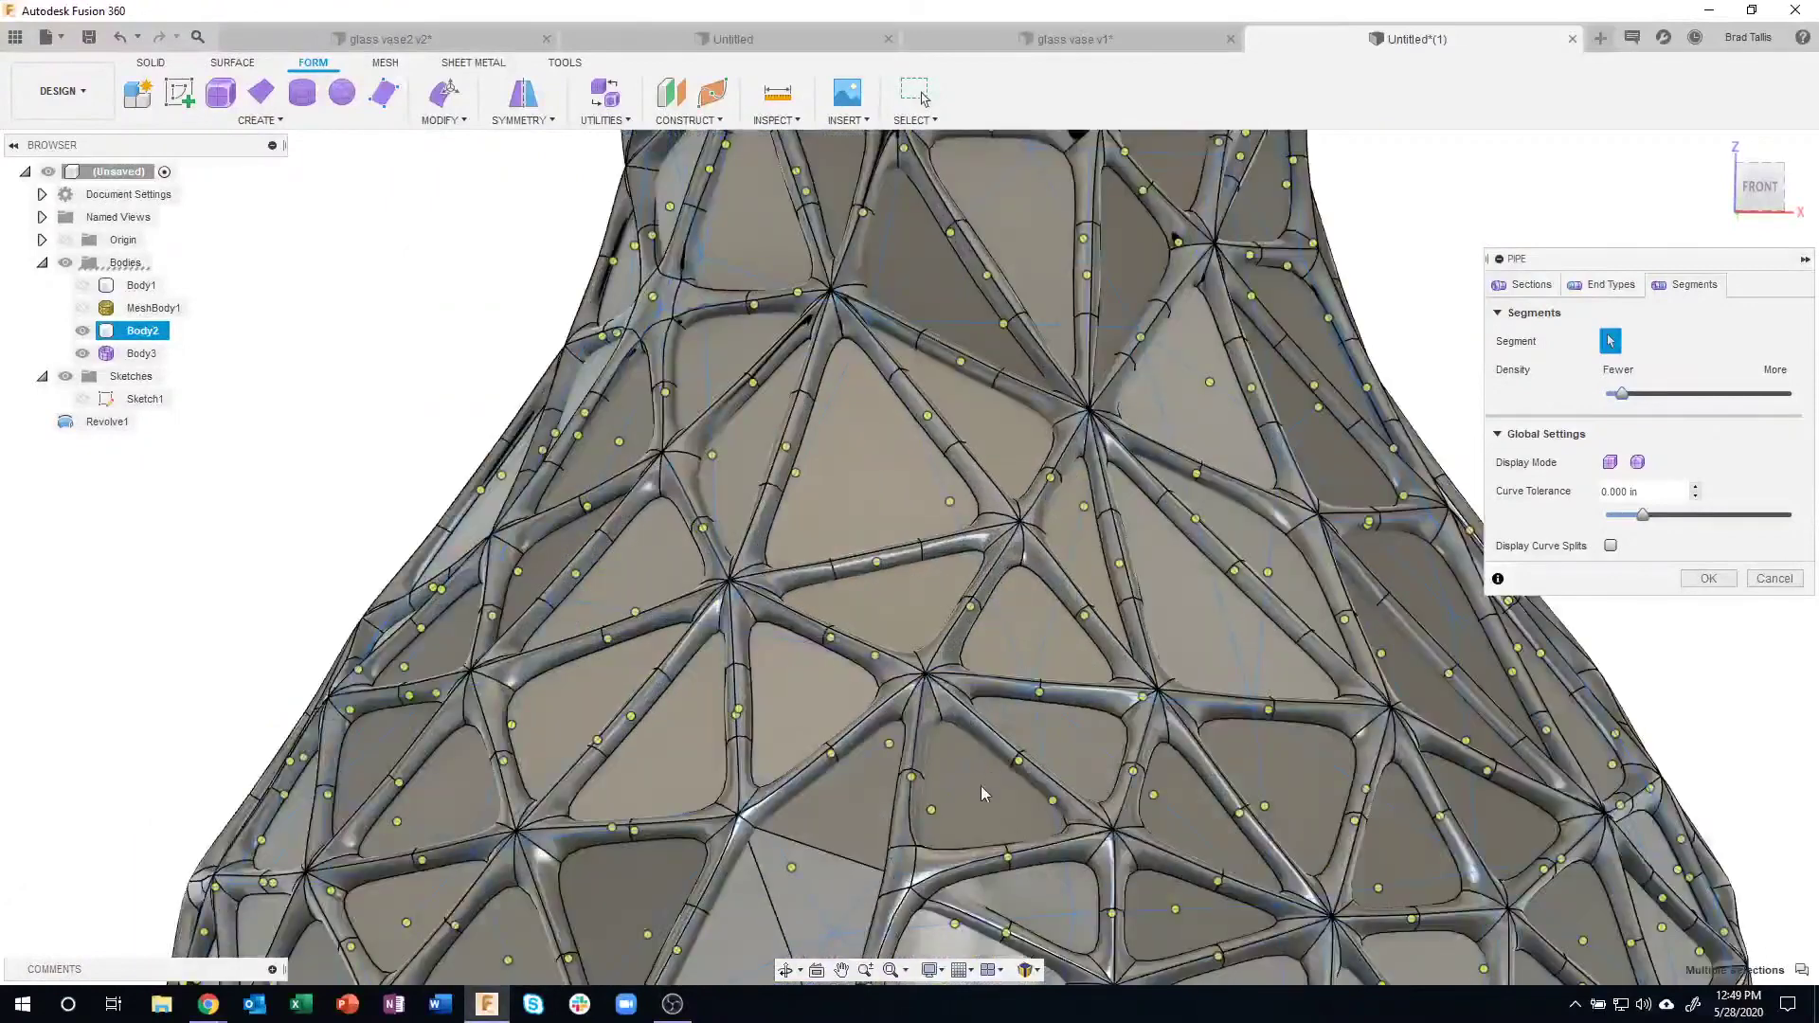
scroll(987, 794, "up", 2)
middle_click_drag(1019, 799, 1001, 717, "shift")
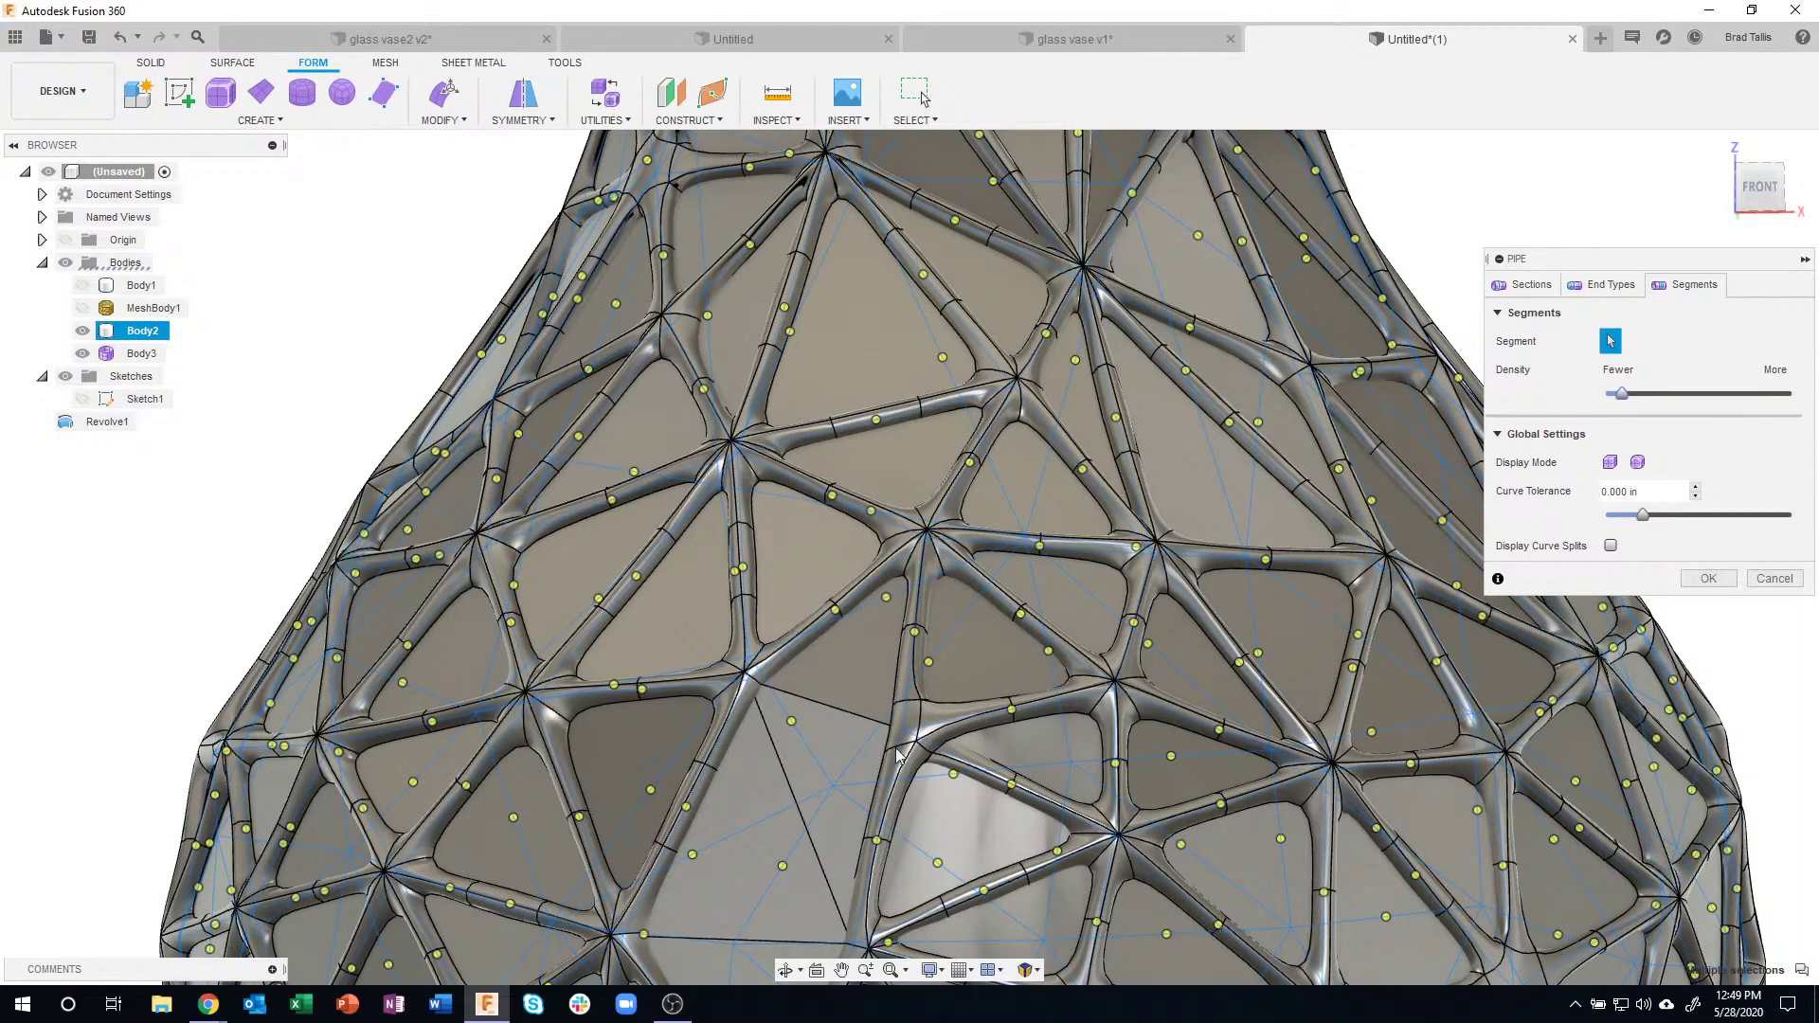
- Accept the Pipe and hide the faceted solid vase so only the pipe lattice is displayed
left_click(1696, 580)
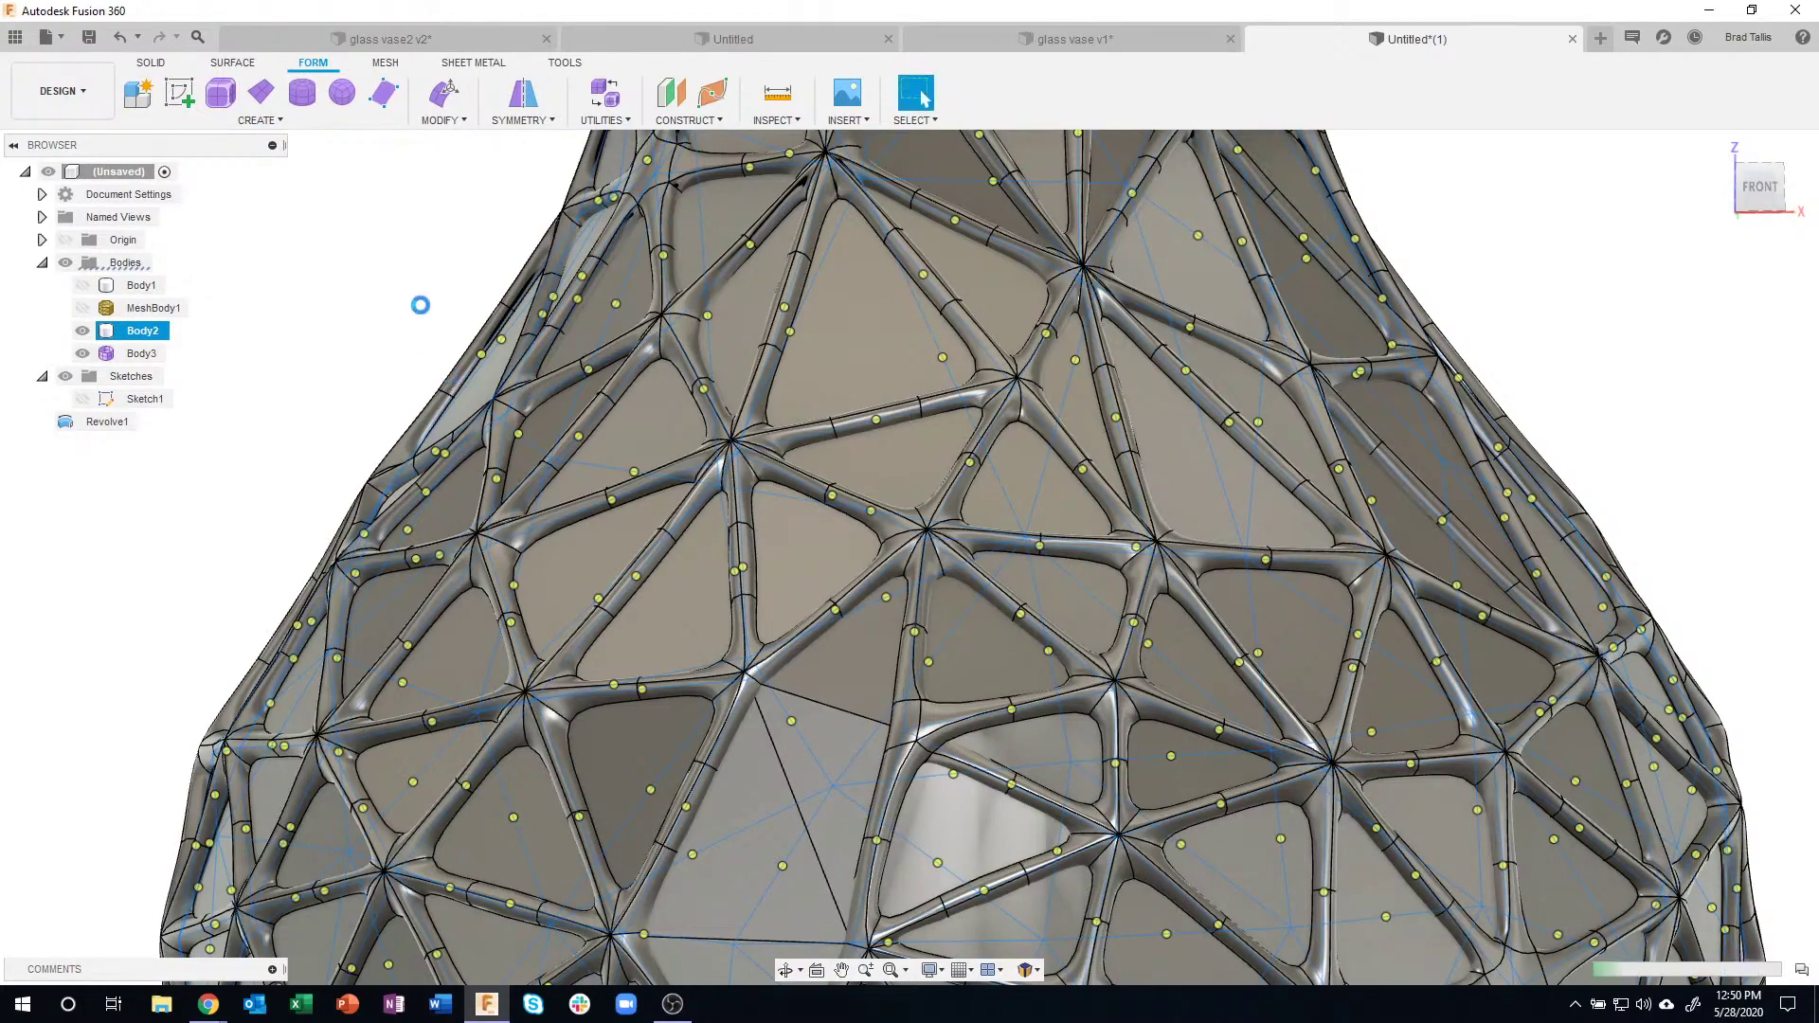
scroll(399, 312, "down", 5)
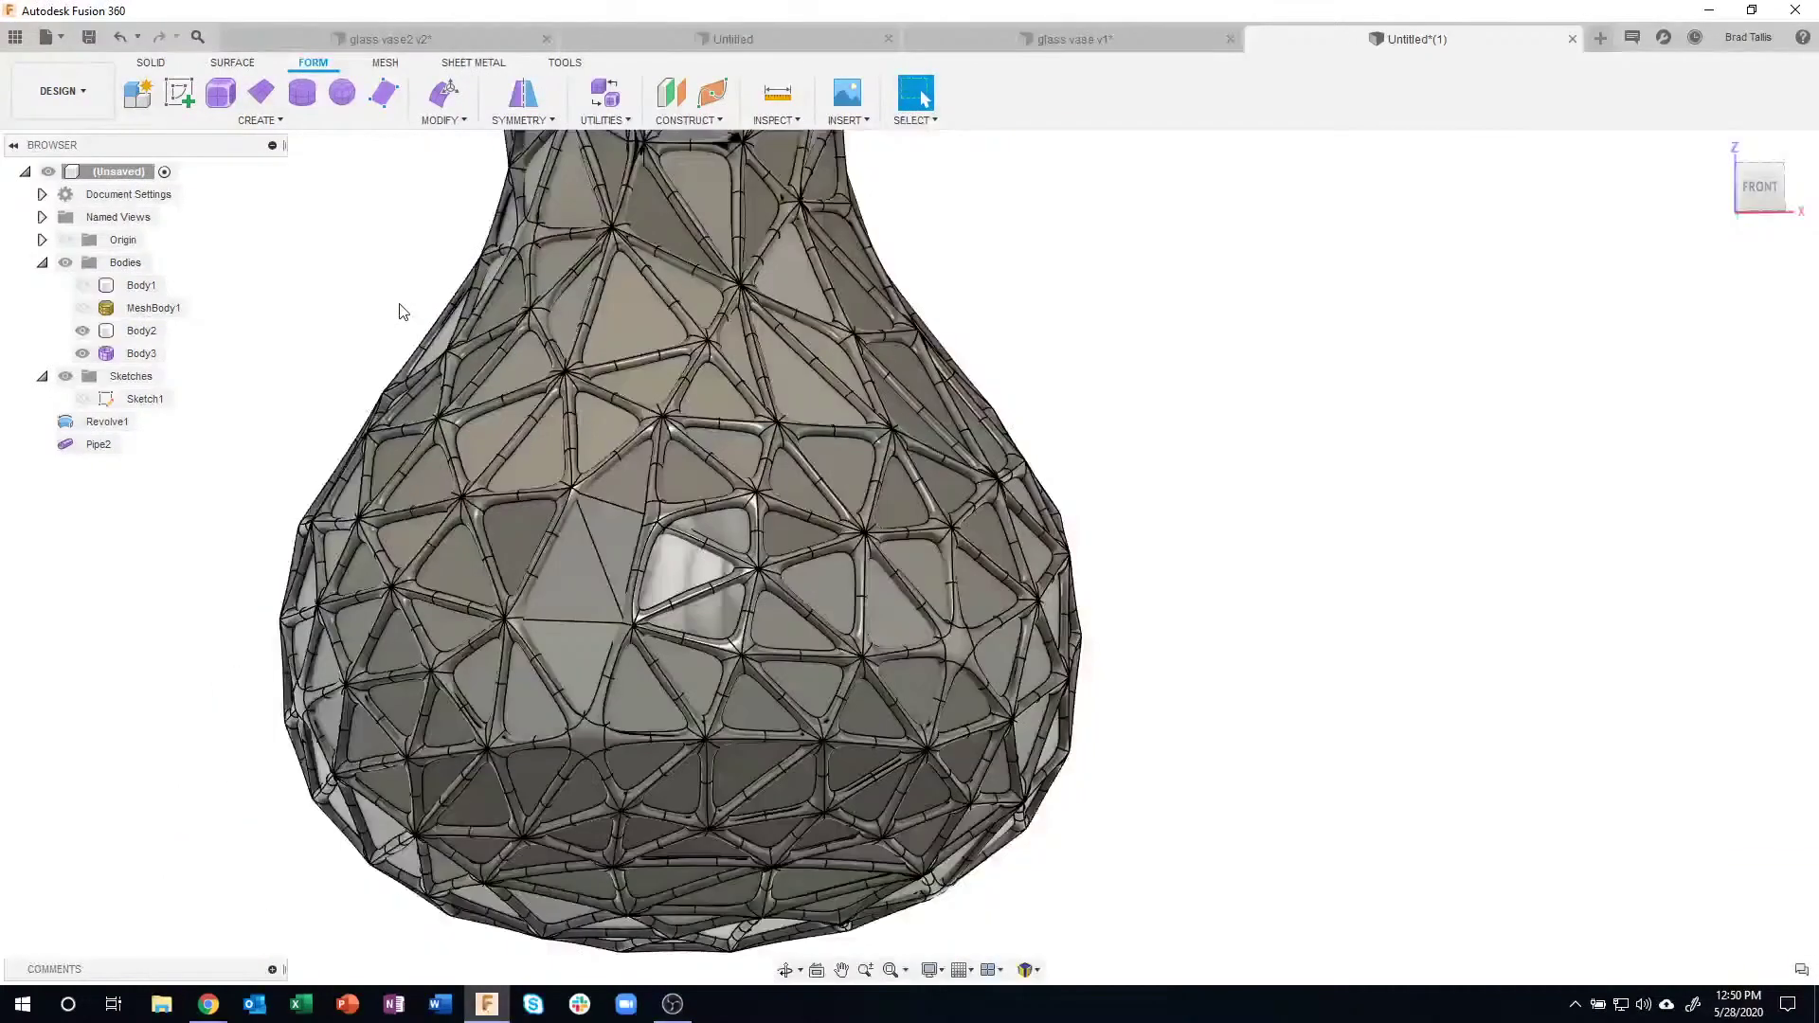
middle_click_drag(595, 349, 885, 336)
scroll(885, 336, "down", 5)
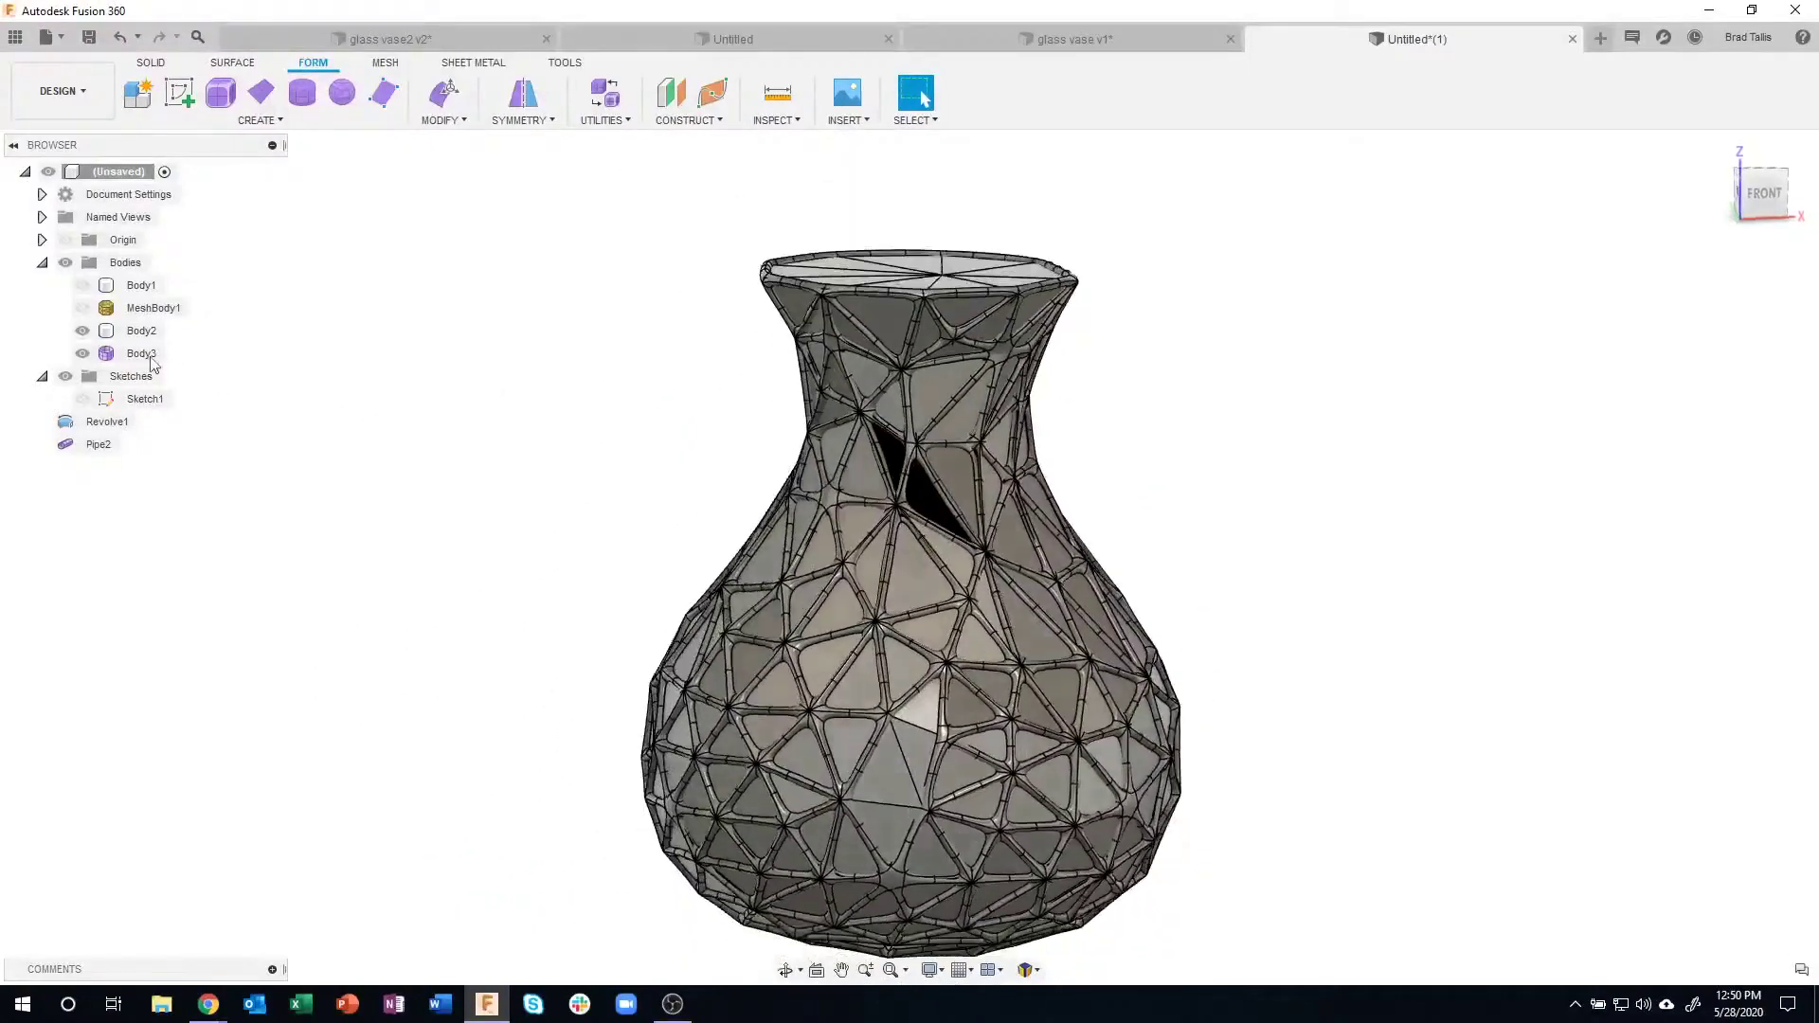
left_click(83, 331)
- Examine the pipe lattice vase from several sides, including the underside and rim
middle_click_drag(346, 412, 746, 465, "shift")
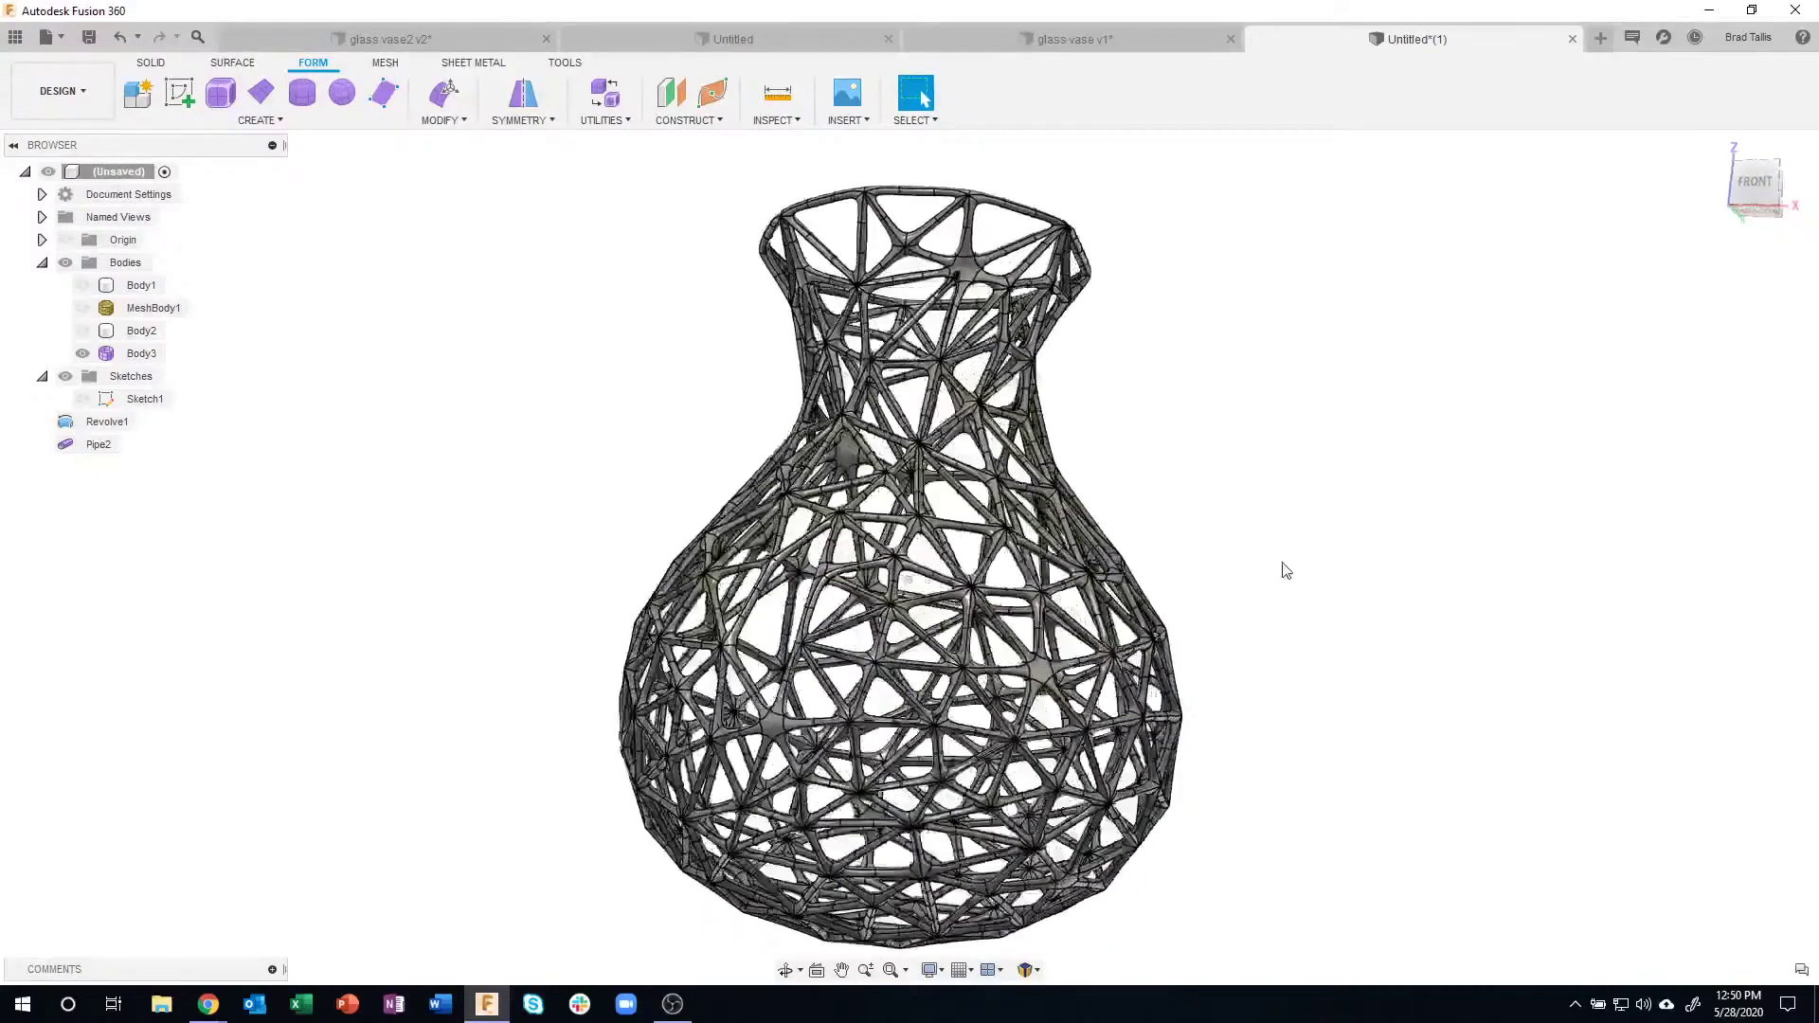
scroll(1259, 552, "up", 6)
middle_click_drag(534, 640, 498, 695, "shift")
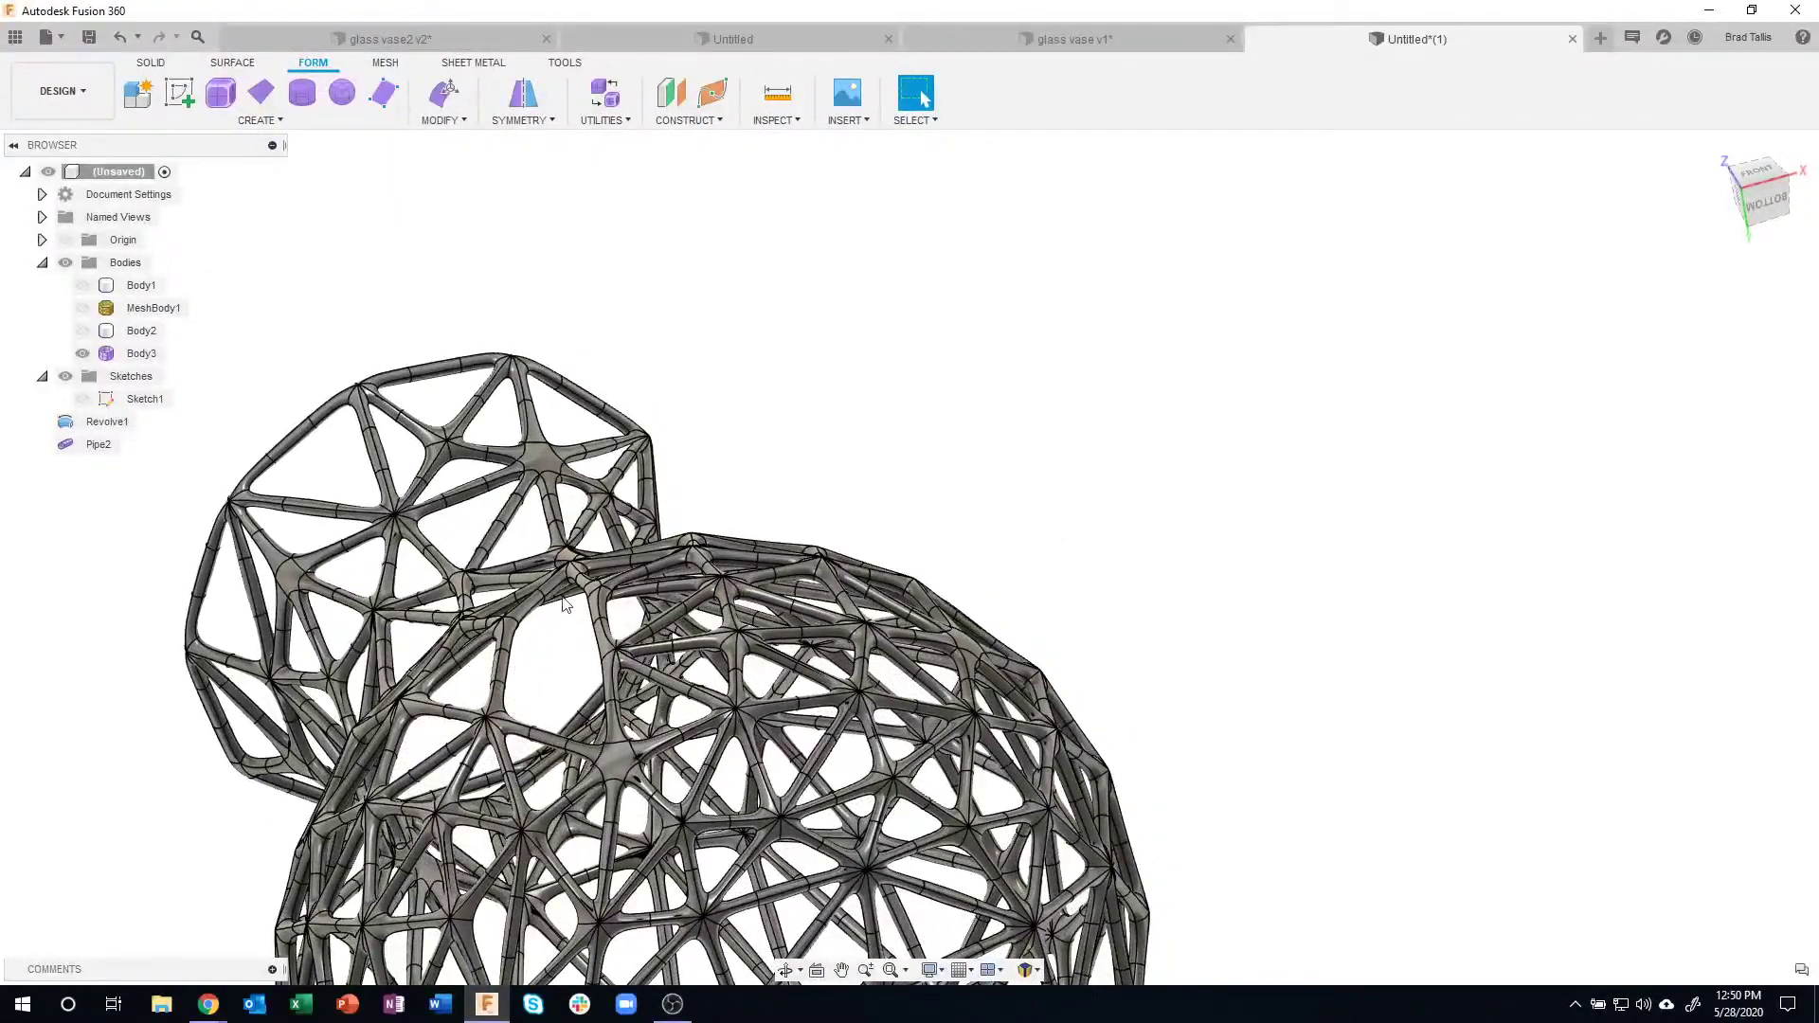
middle_click_drag(578, 620, 1084, 573, "shift")
scroll(1084, 572, "down", 5)
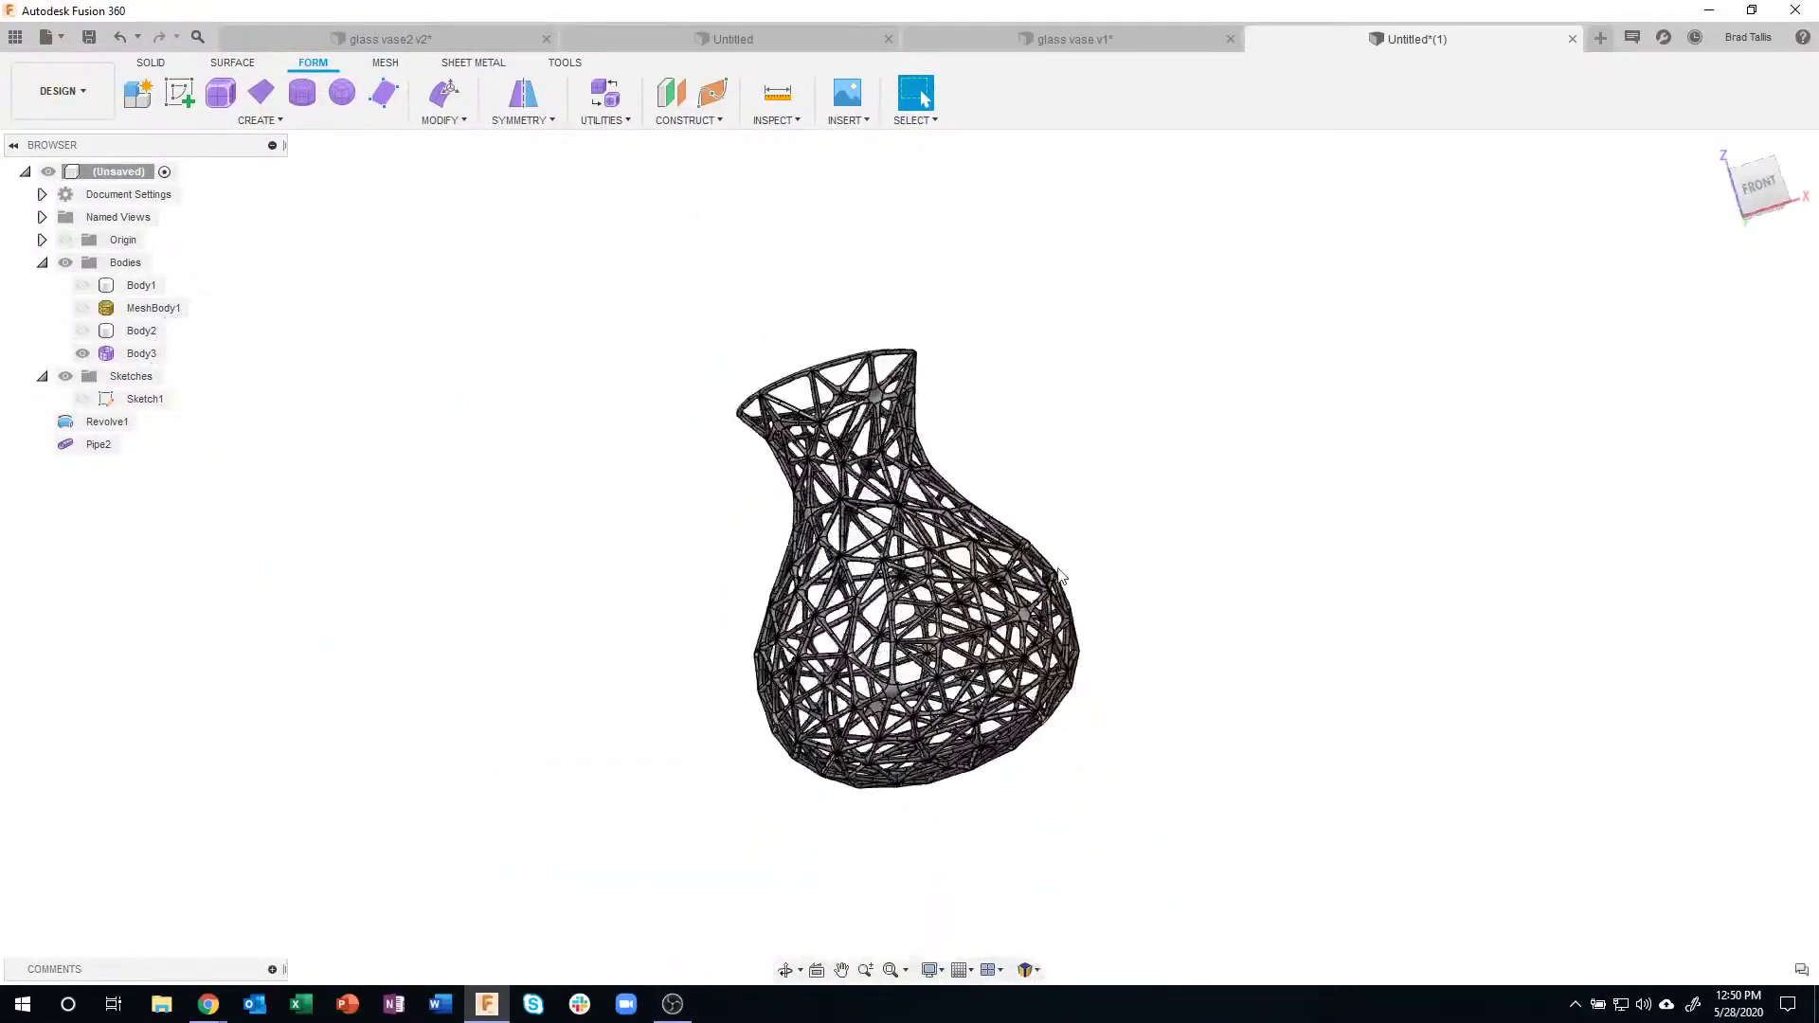
middle_click_drag(841, 572, 1163, 376, "shift")
scroll(1171, 415, "up", 5)
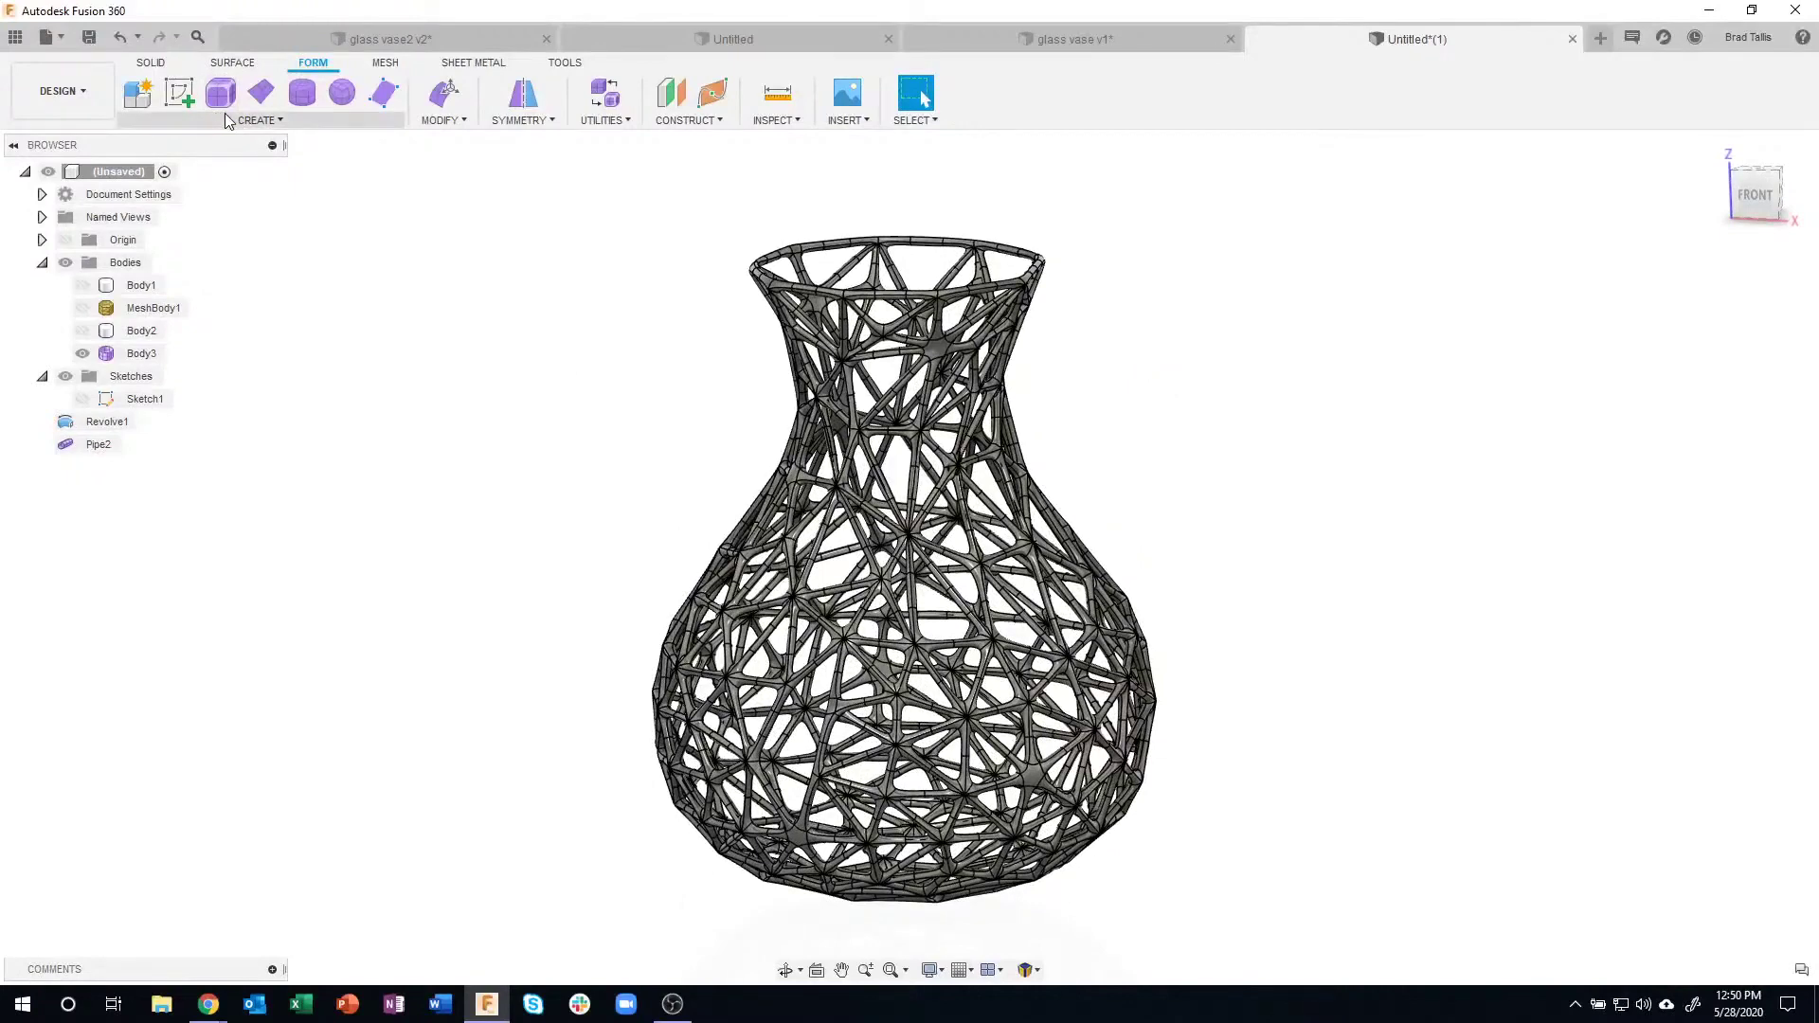
- Create a new cylinder body centred on the origin in the horizontal plane, about 8.2 in in diameter and 8.8 in high, enclosing the lattice
left_click(159, 64)
left_click(207, 122)
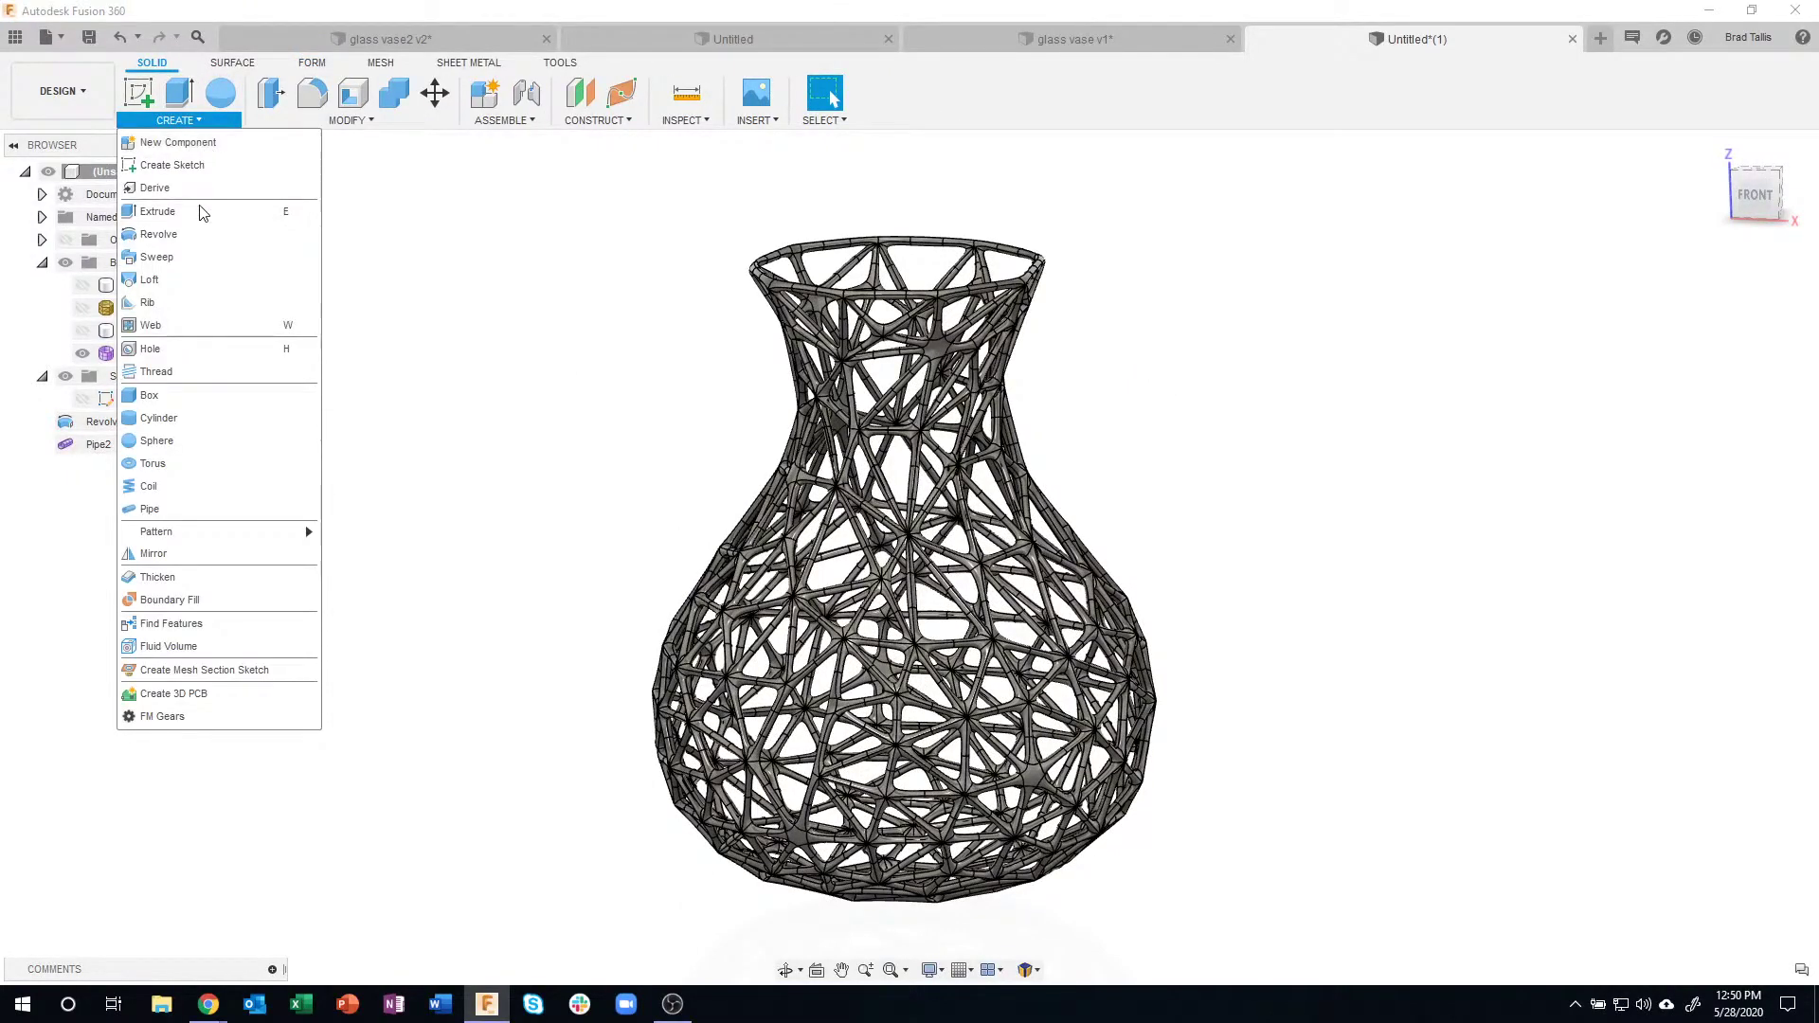
left_click(188, 418)
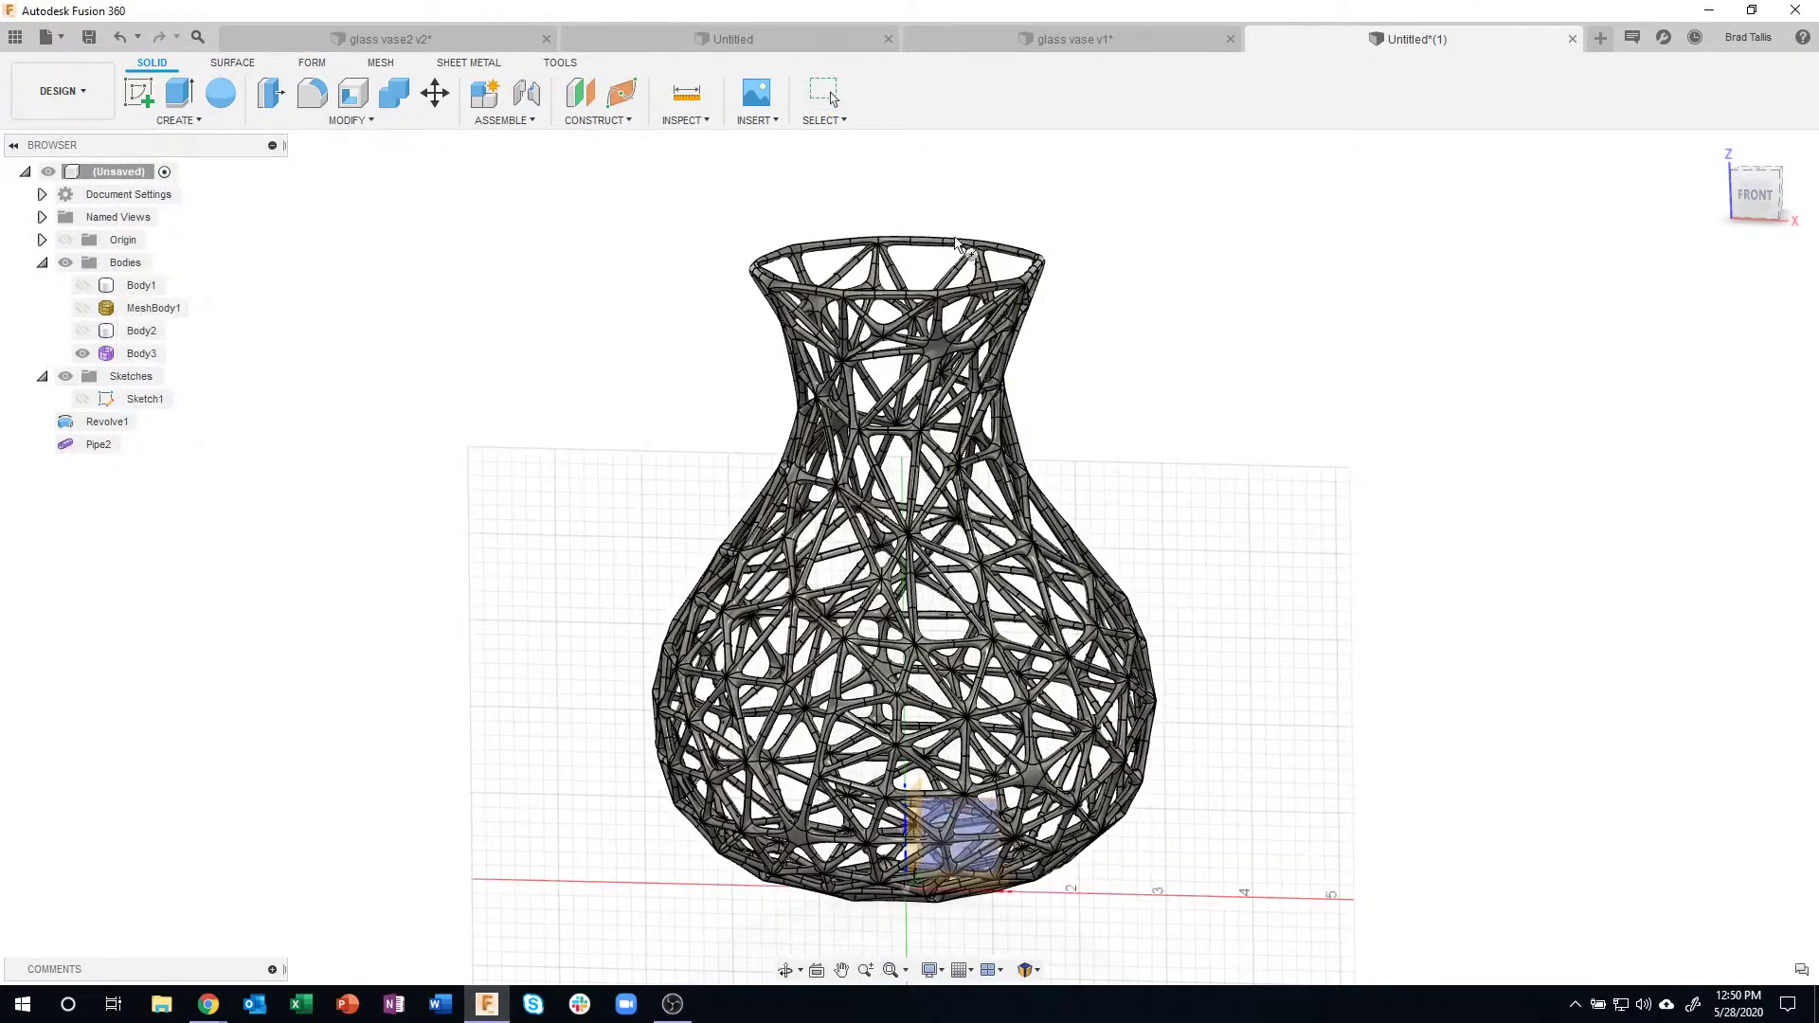
left_click(1065, 846)
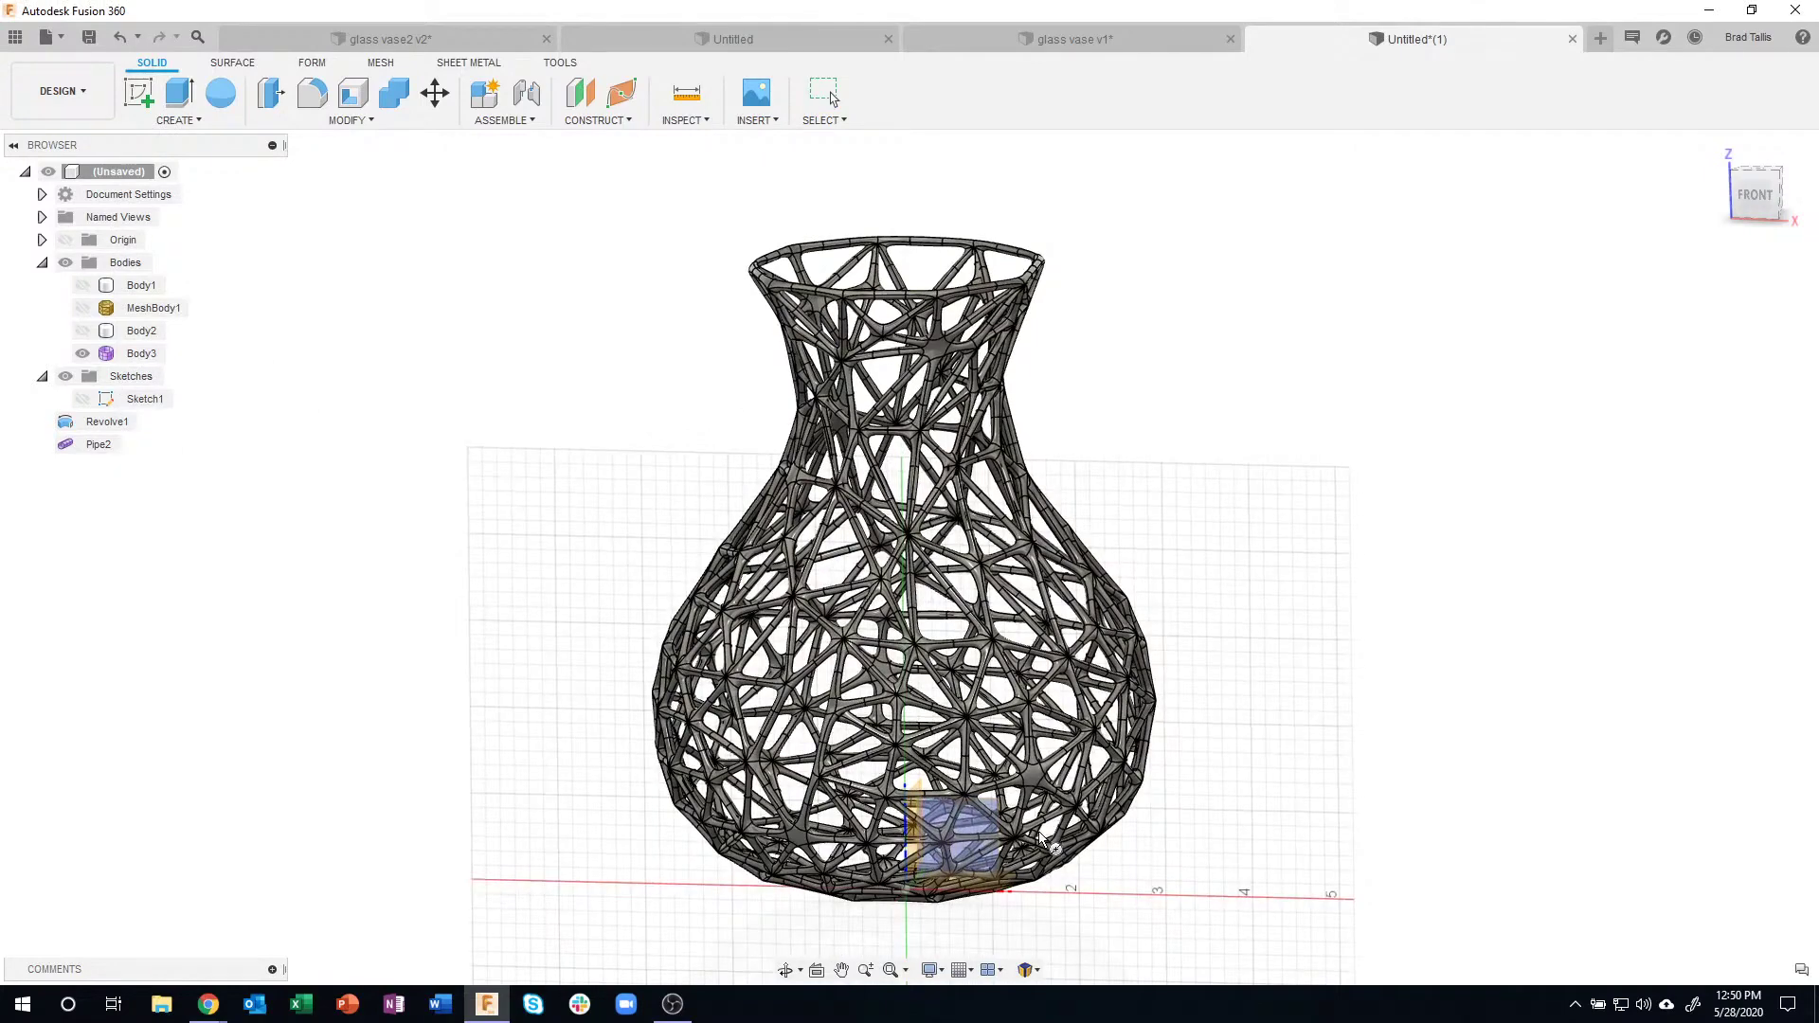
middle_click_drag(1019, 857, 959, 807, "shift")
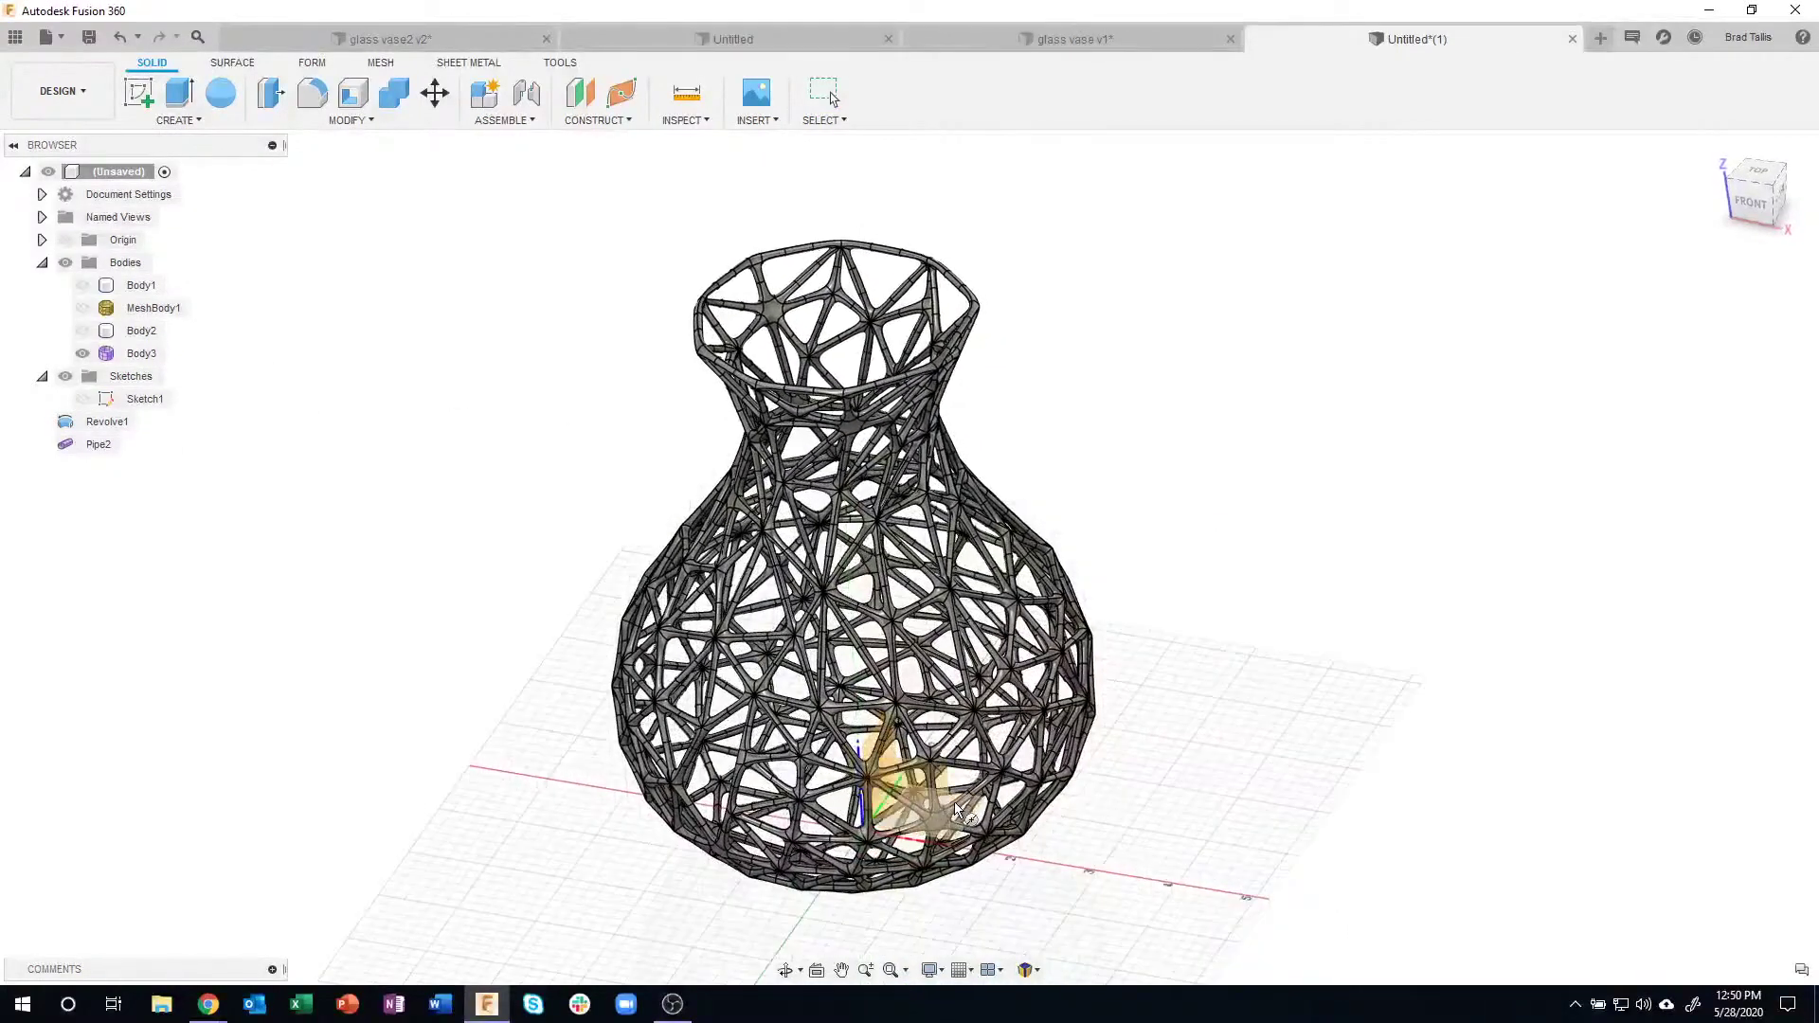
left_click(957, 806)
left_click(873, 833)
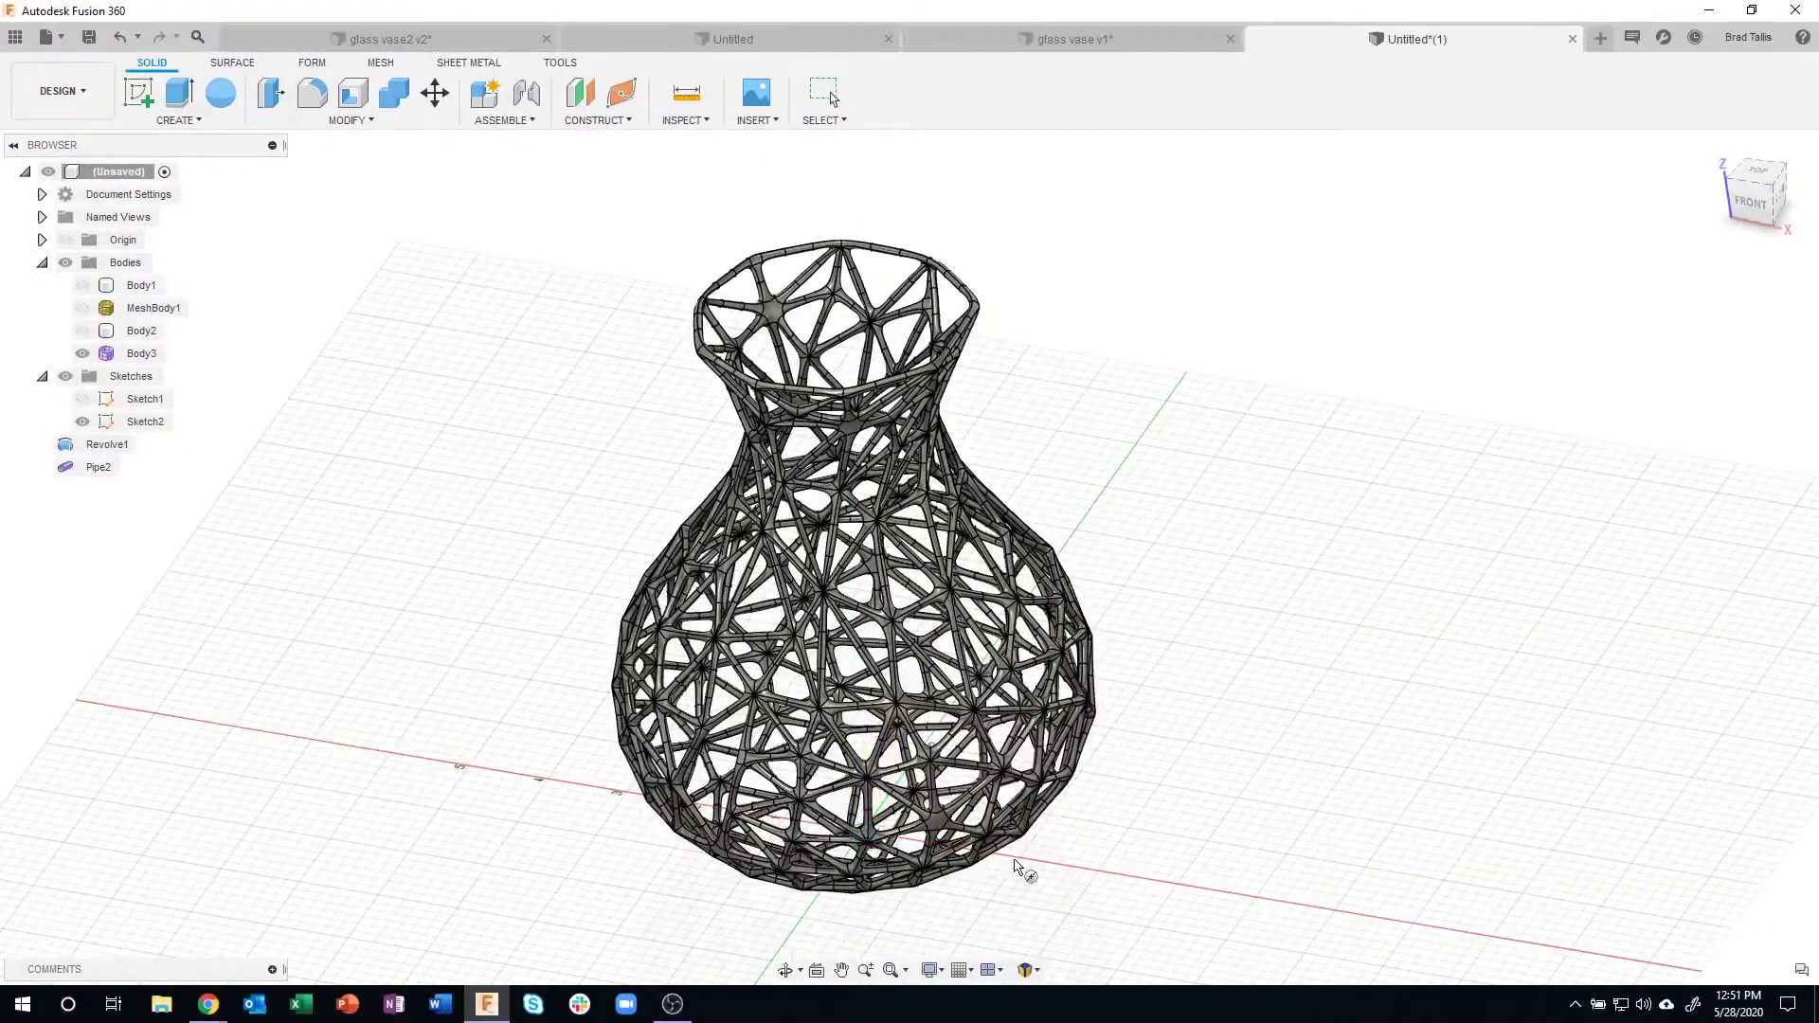
left_click(1192, 882)
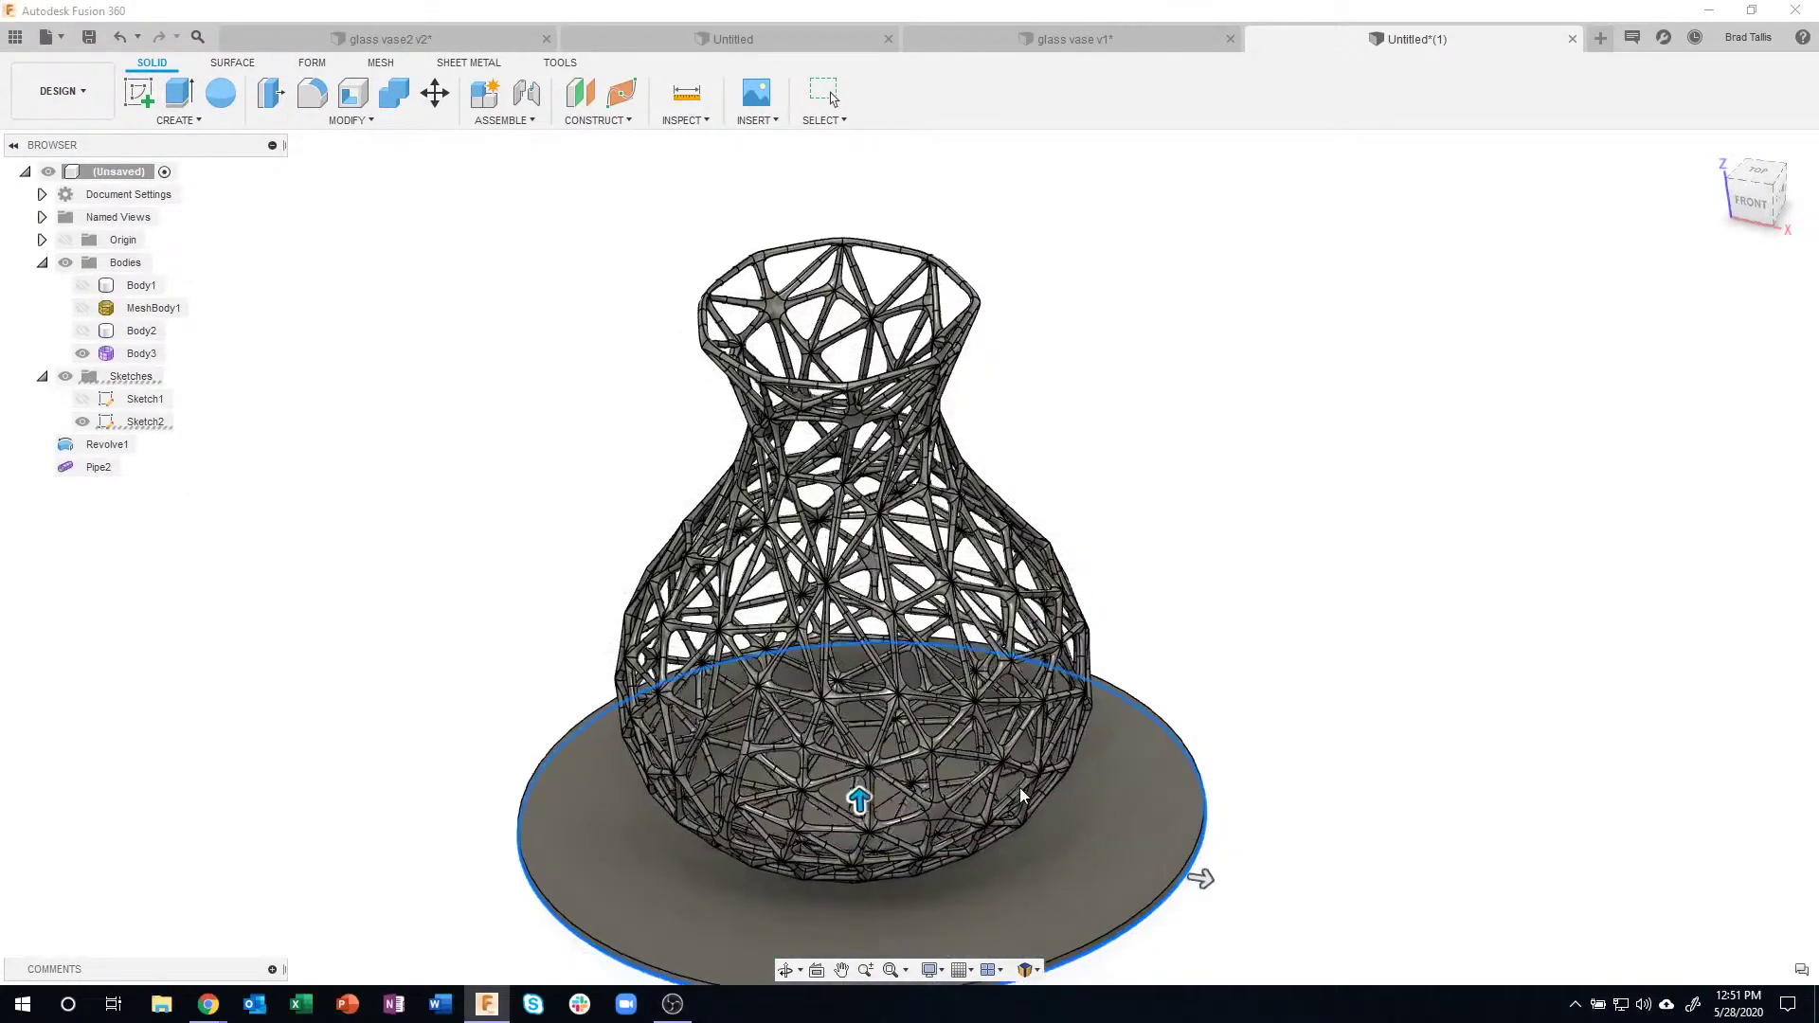
left_click_drag(852, 747, 846, 155)
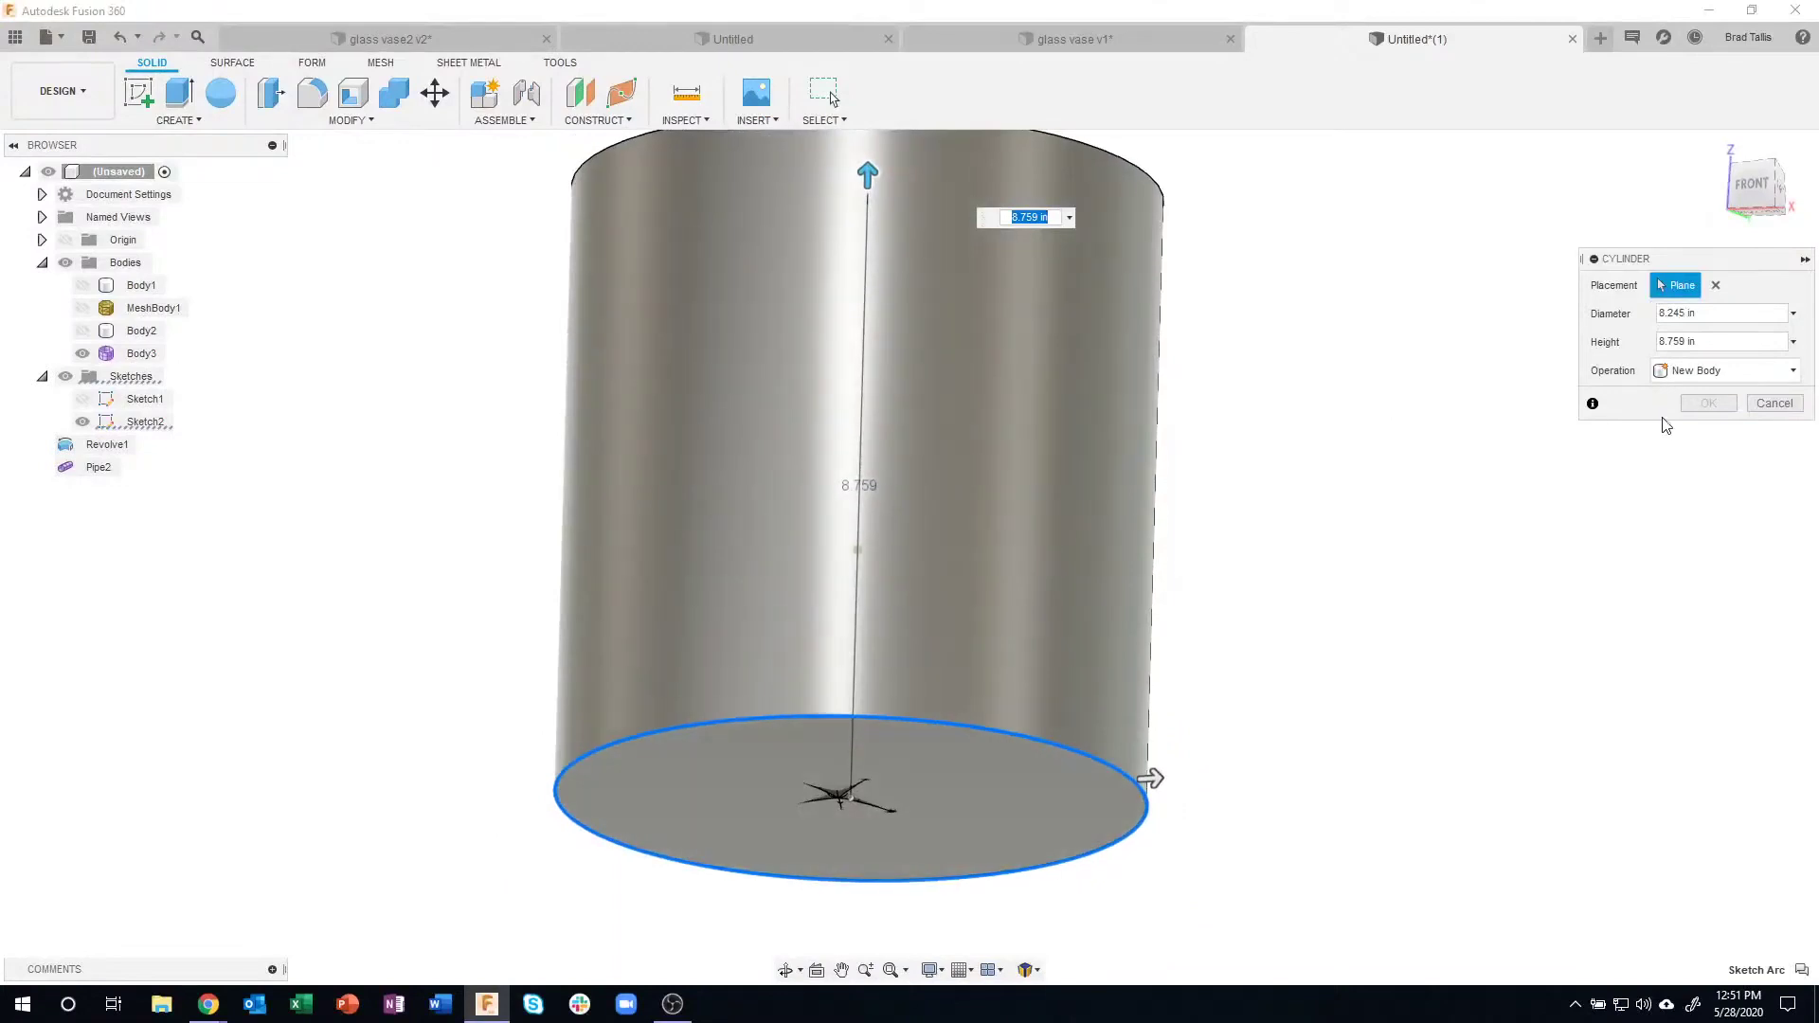
left_click(1706, 405)
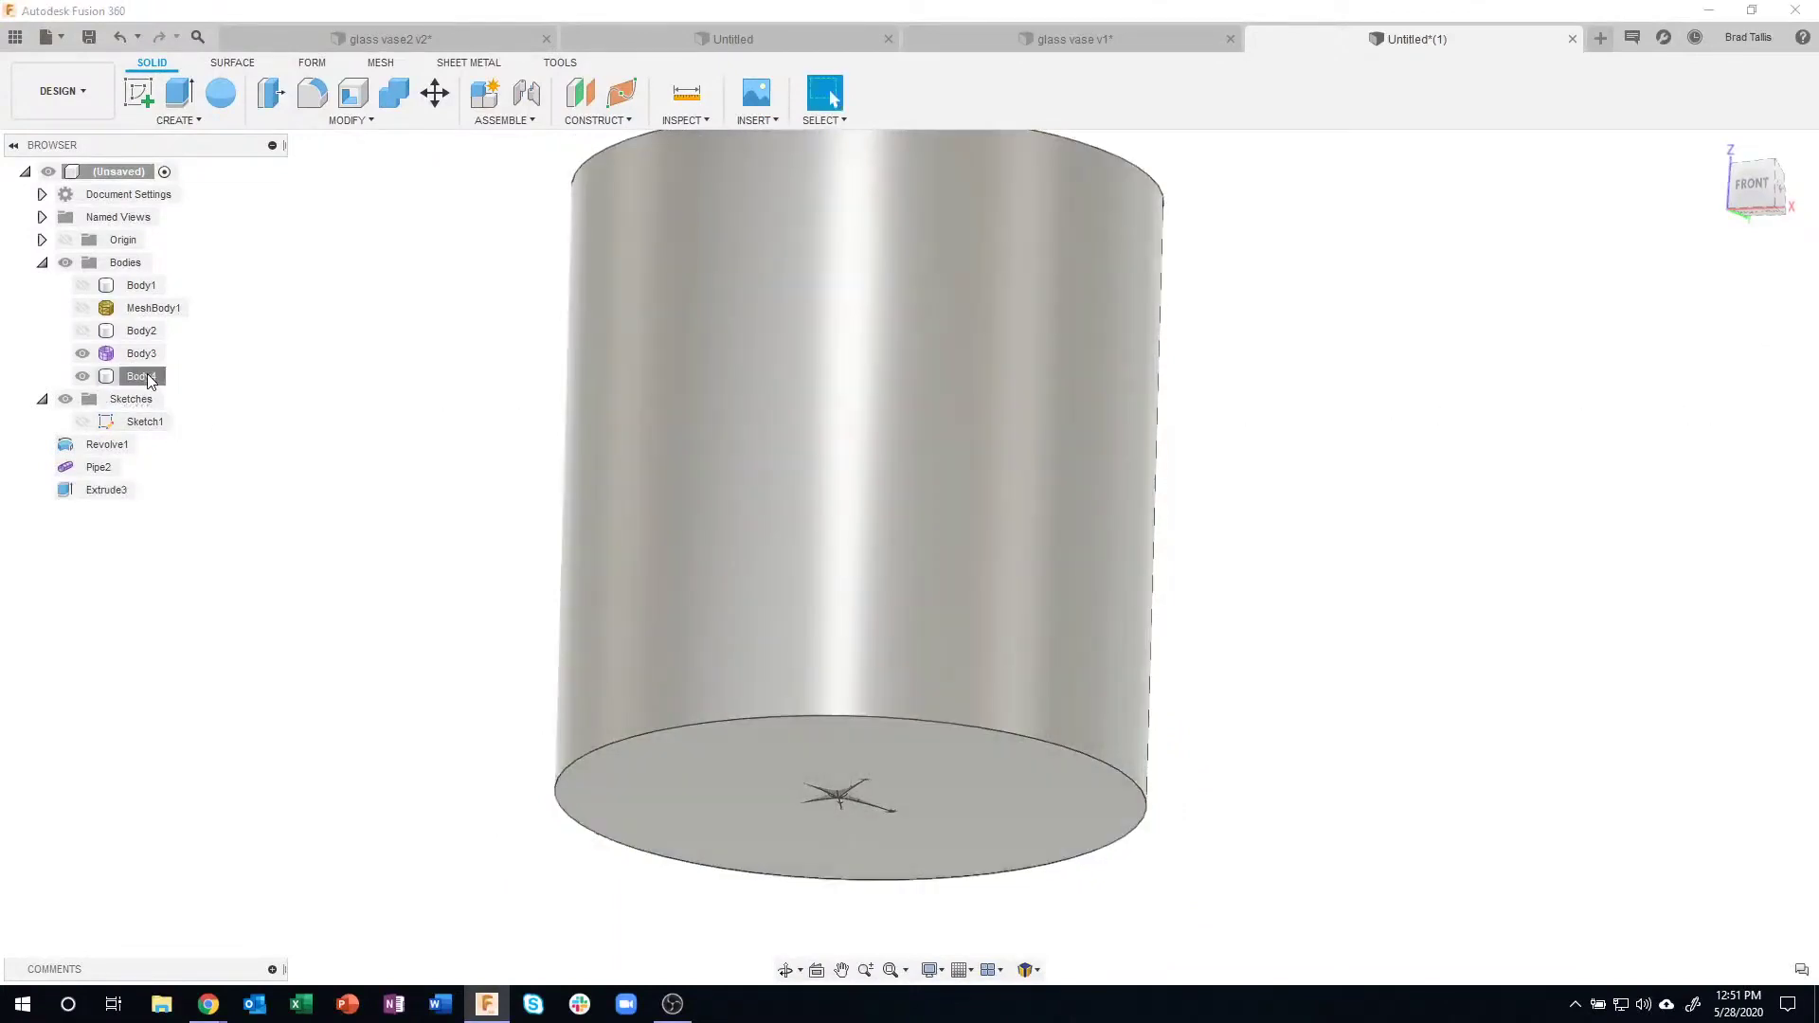
- Move the cylinder body slightly downward so that its base covers the underside of the lattice vase
right_click(150, 377)
left_click(196, 390)
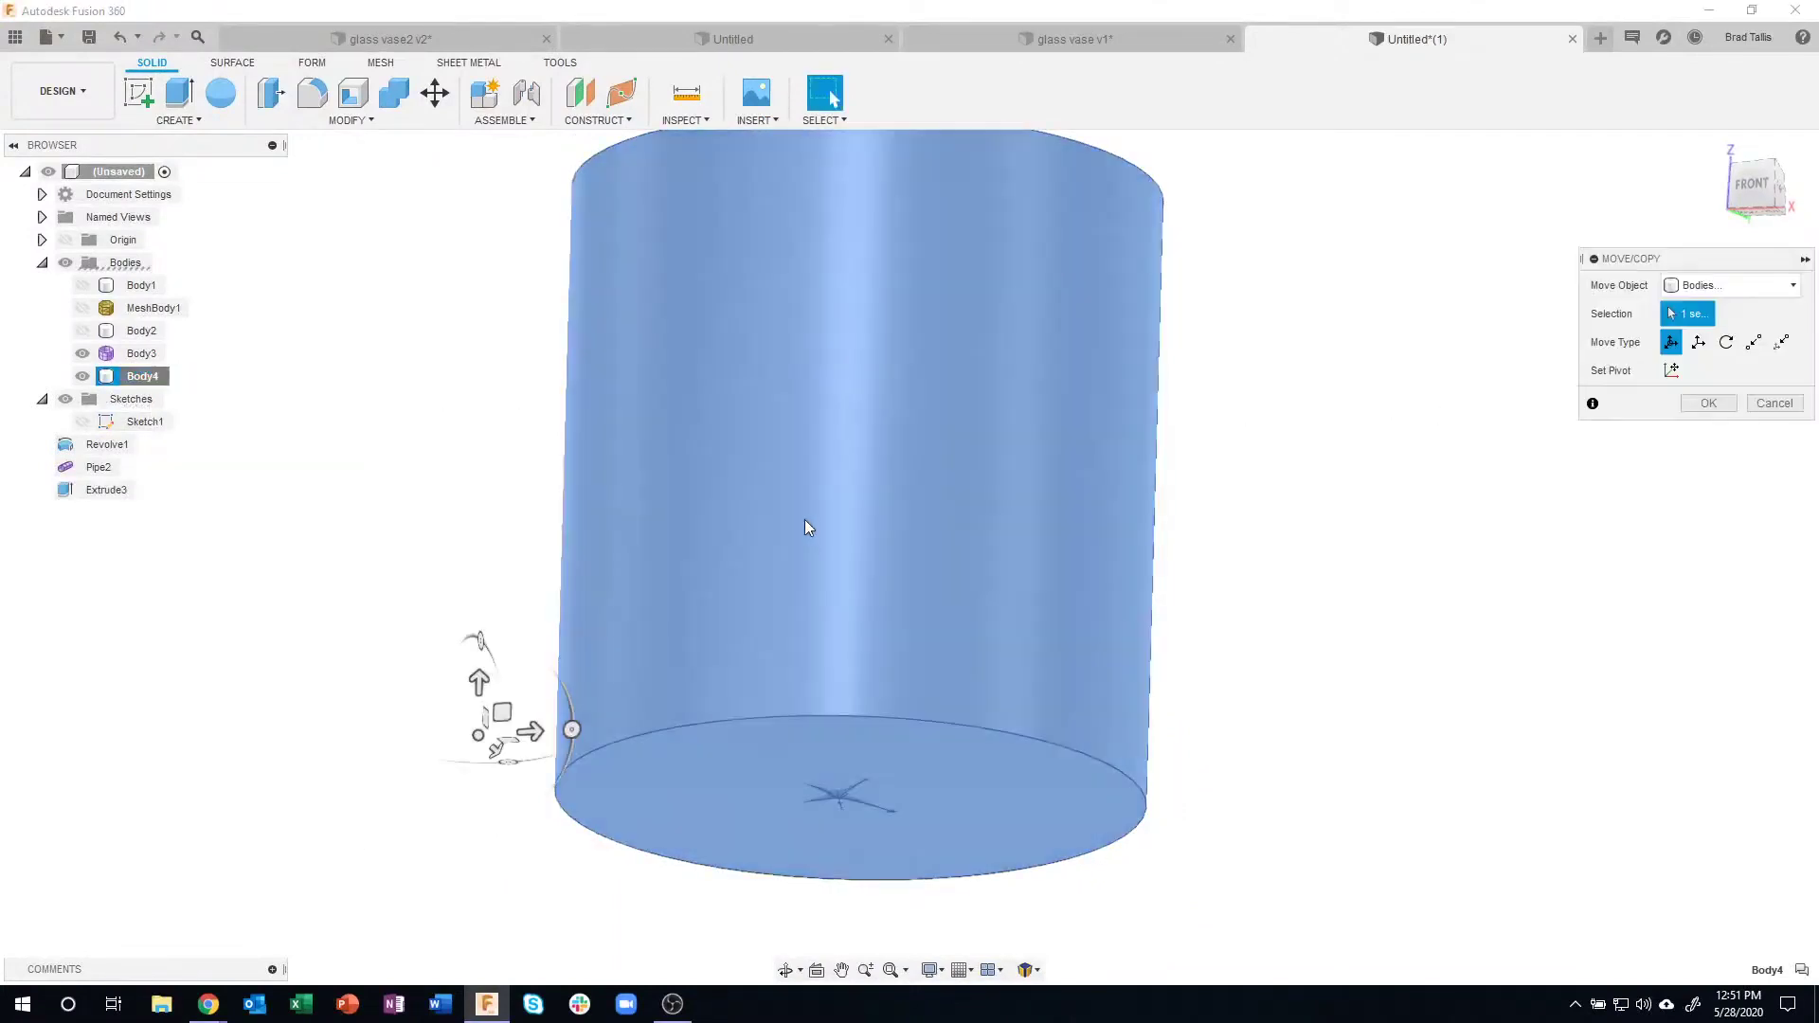
left_click_drag(479, 681, 479, 703)
left_click(1701, 602)
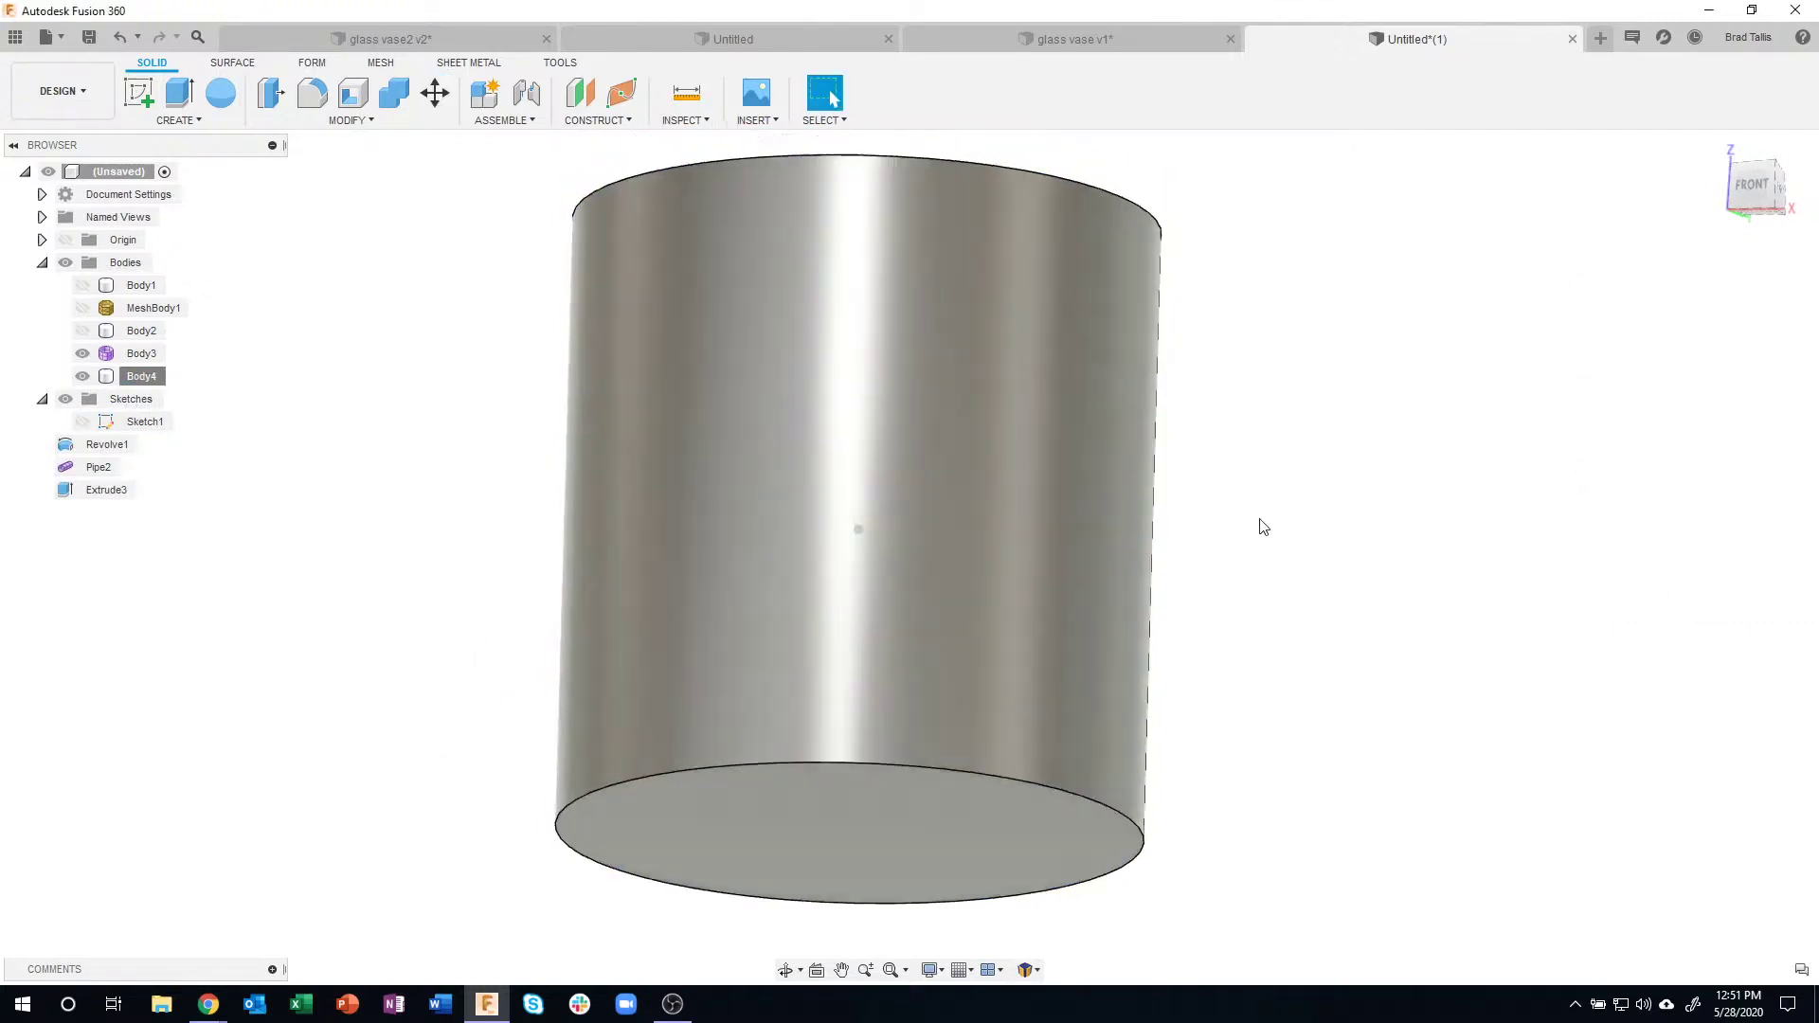
middle_click_drag(1258, 524, 171, 134, "shift")
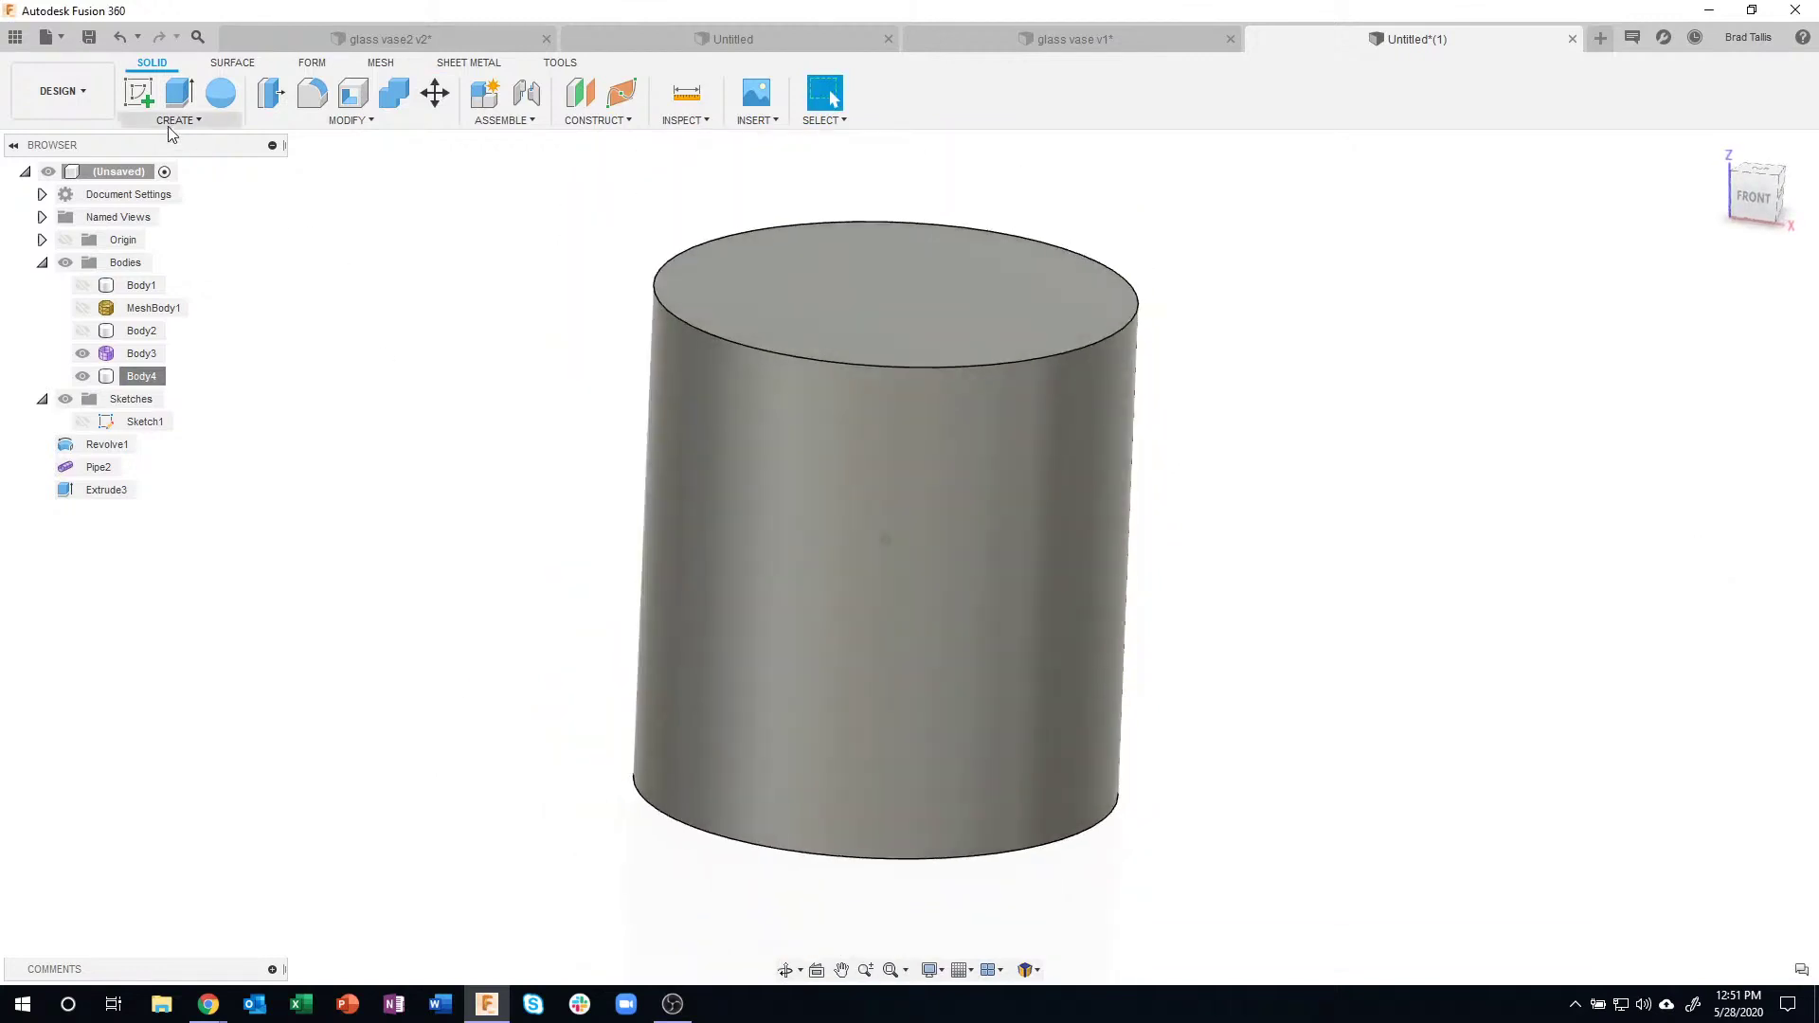
- Boundary Fill with the pipe lattice and cylinder as tools, cutting away the cylinder volume surrounding the lattice to produce a solid lattice body
left_click(175, 125)
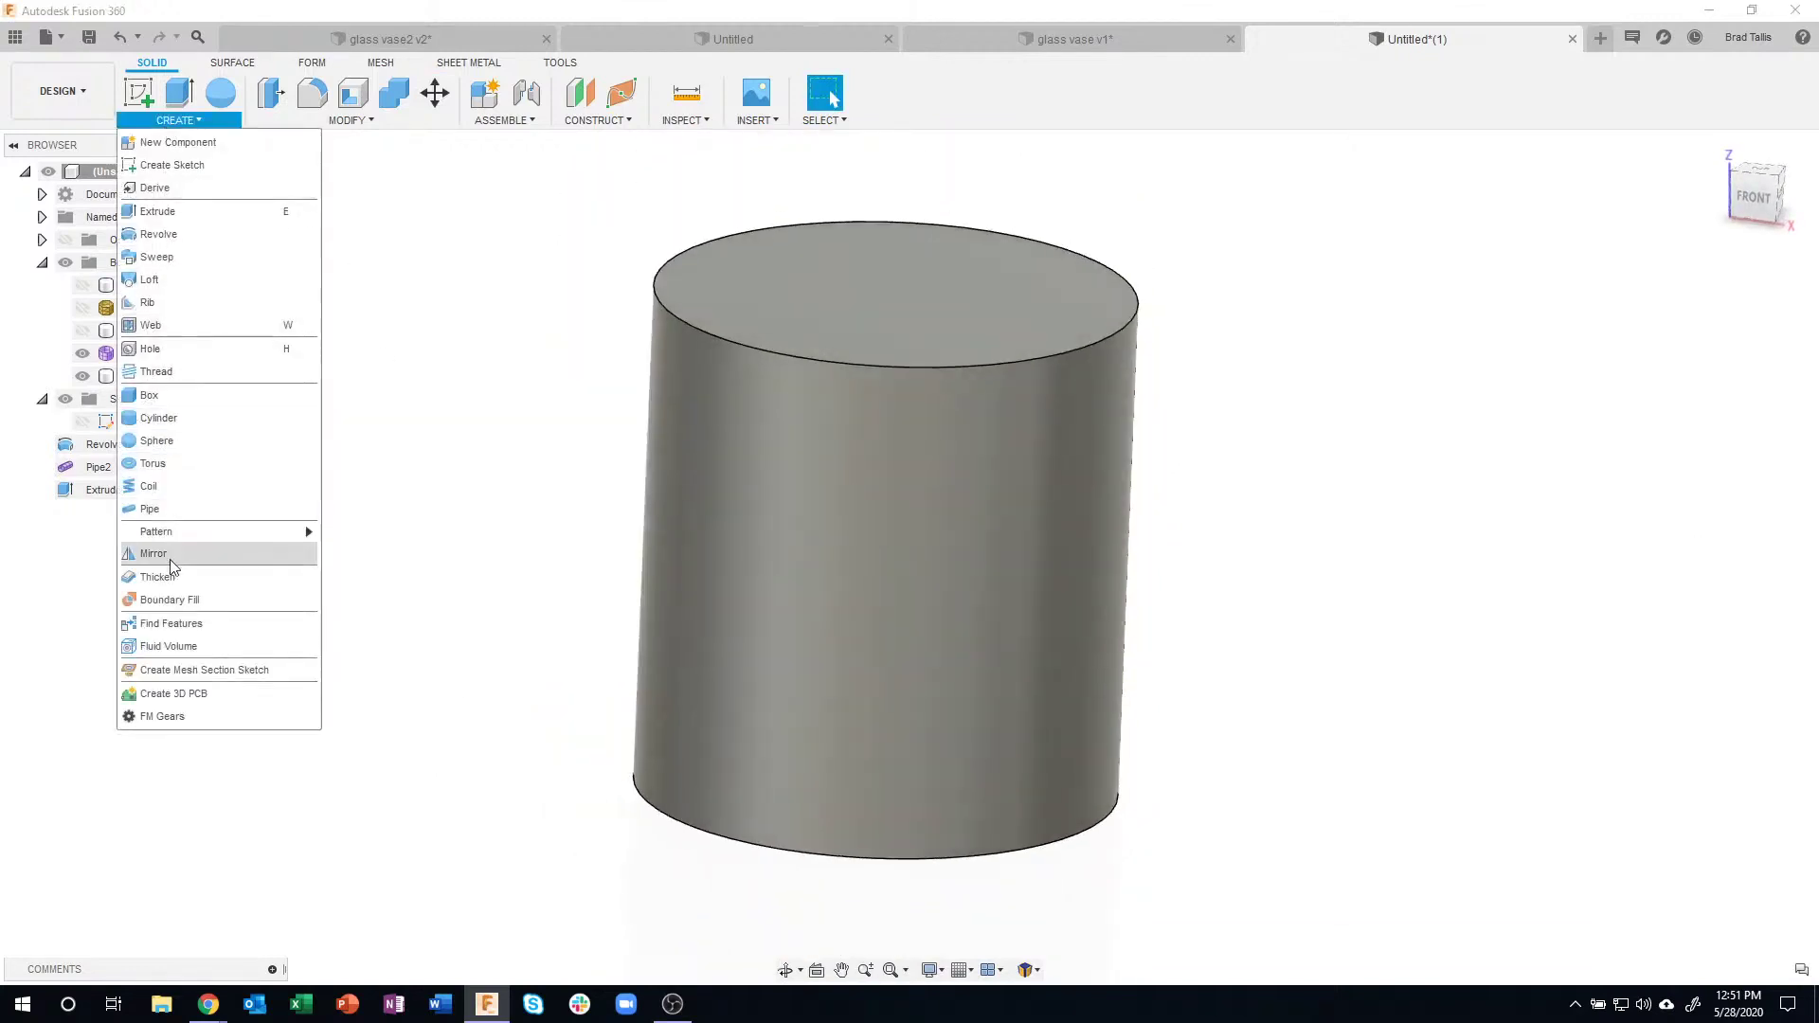
left_click(171, 600)
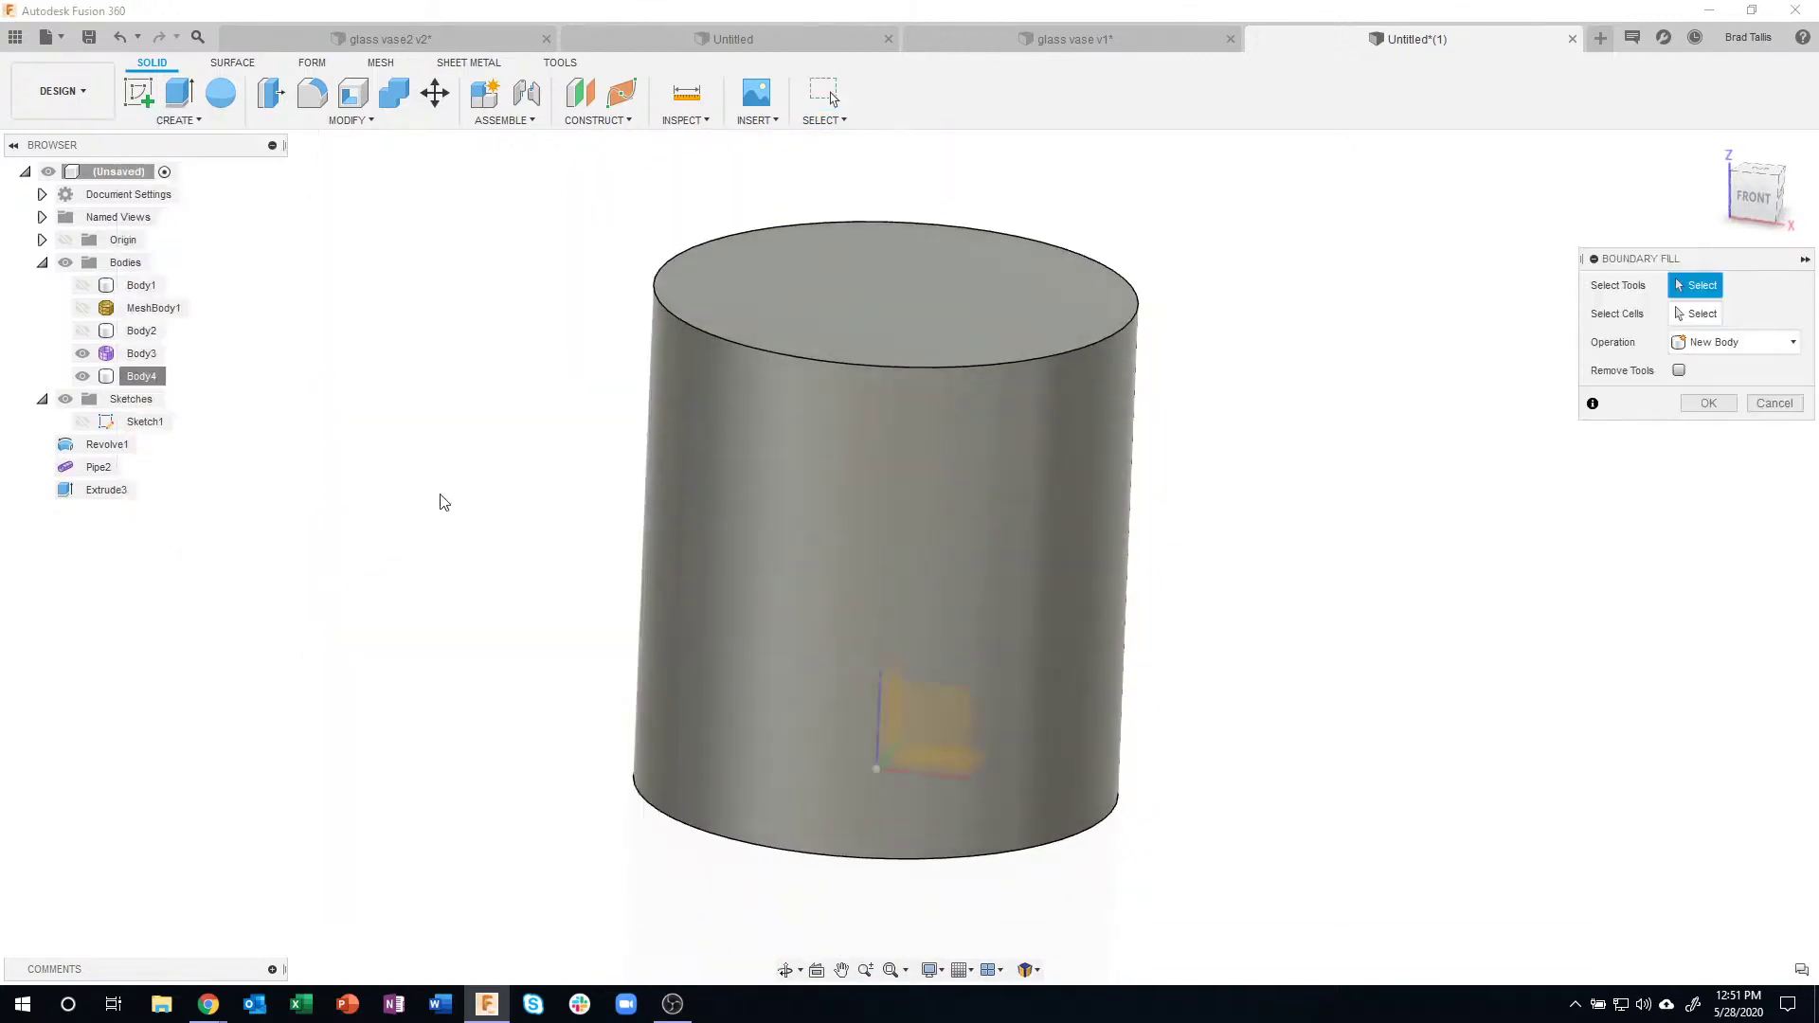
left_click(156, 362)
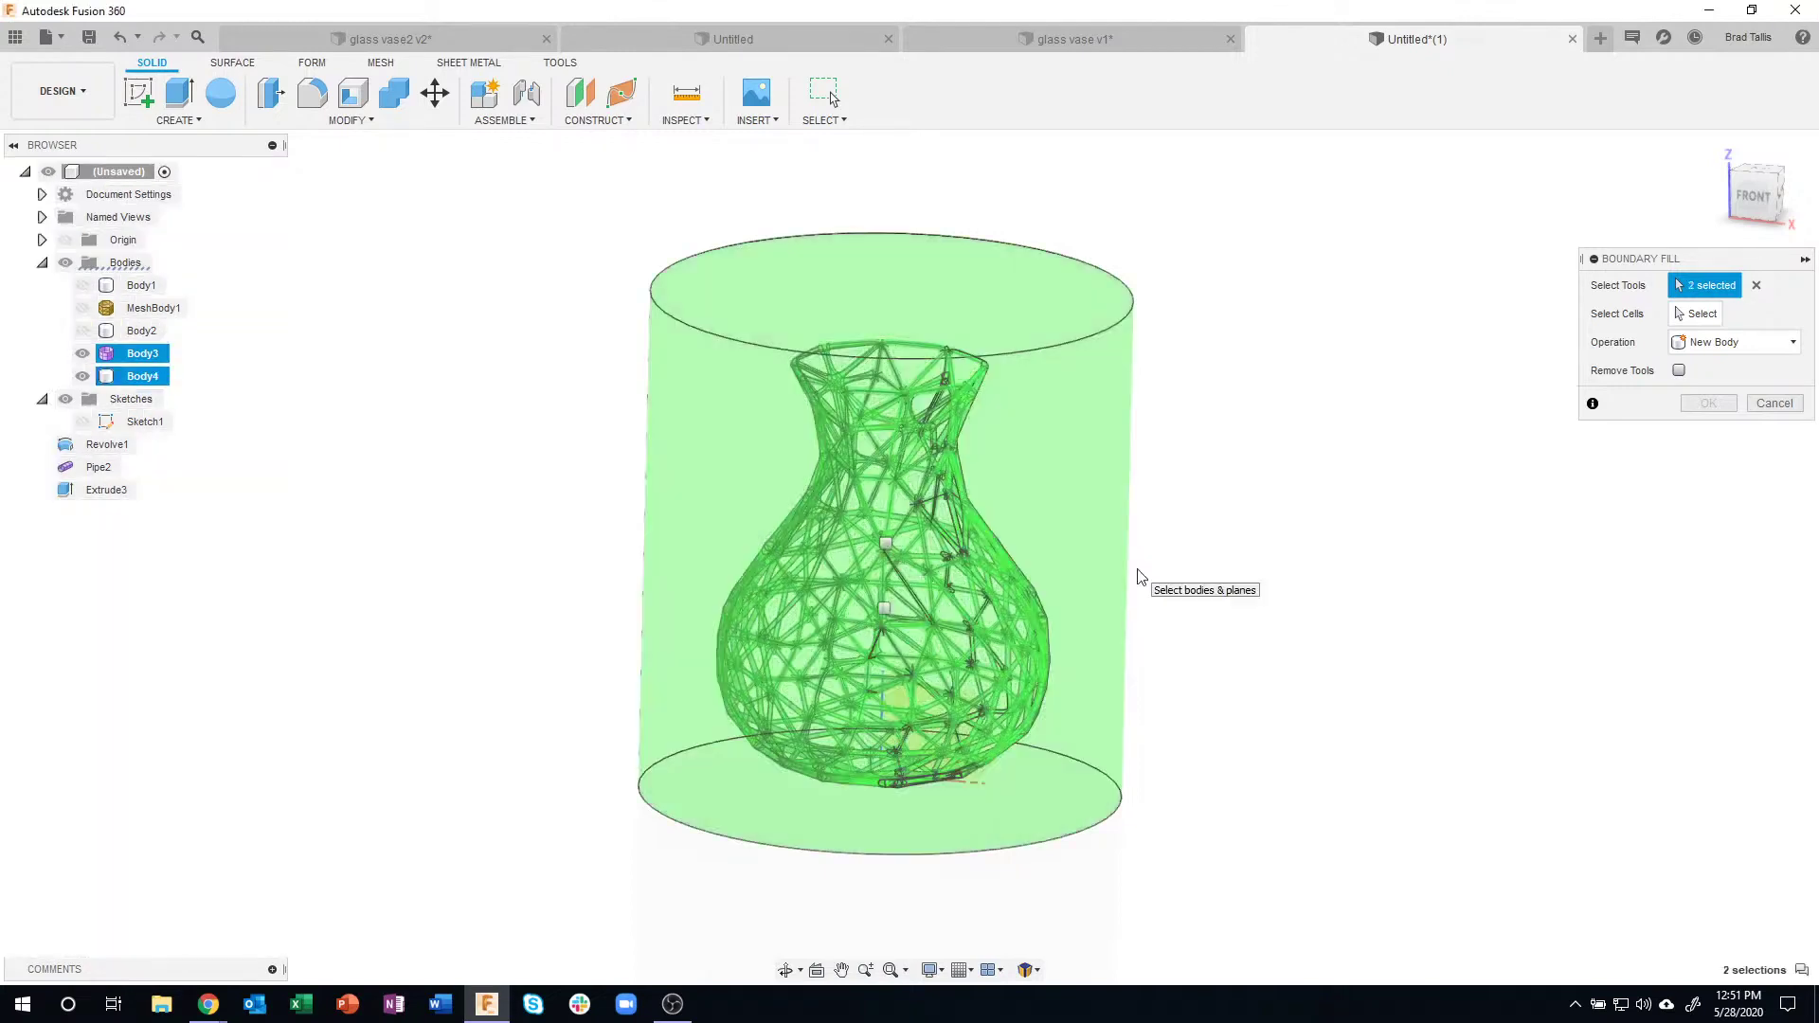
left_click(1692, 315)
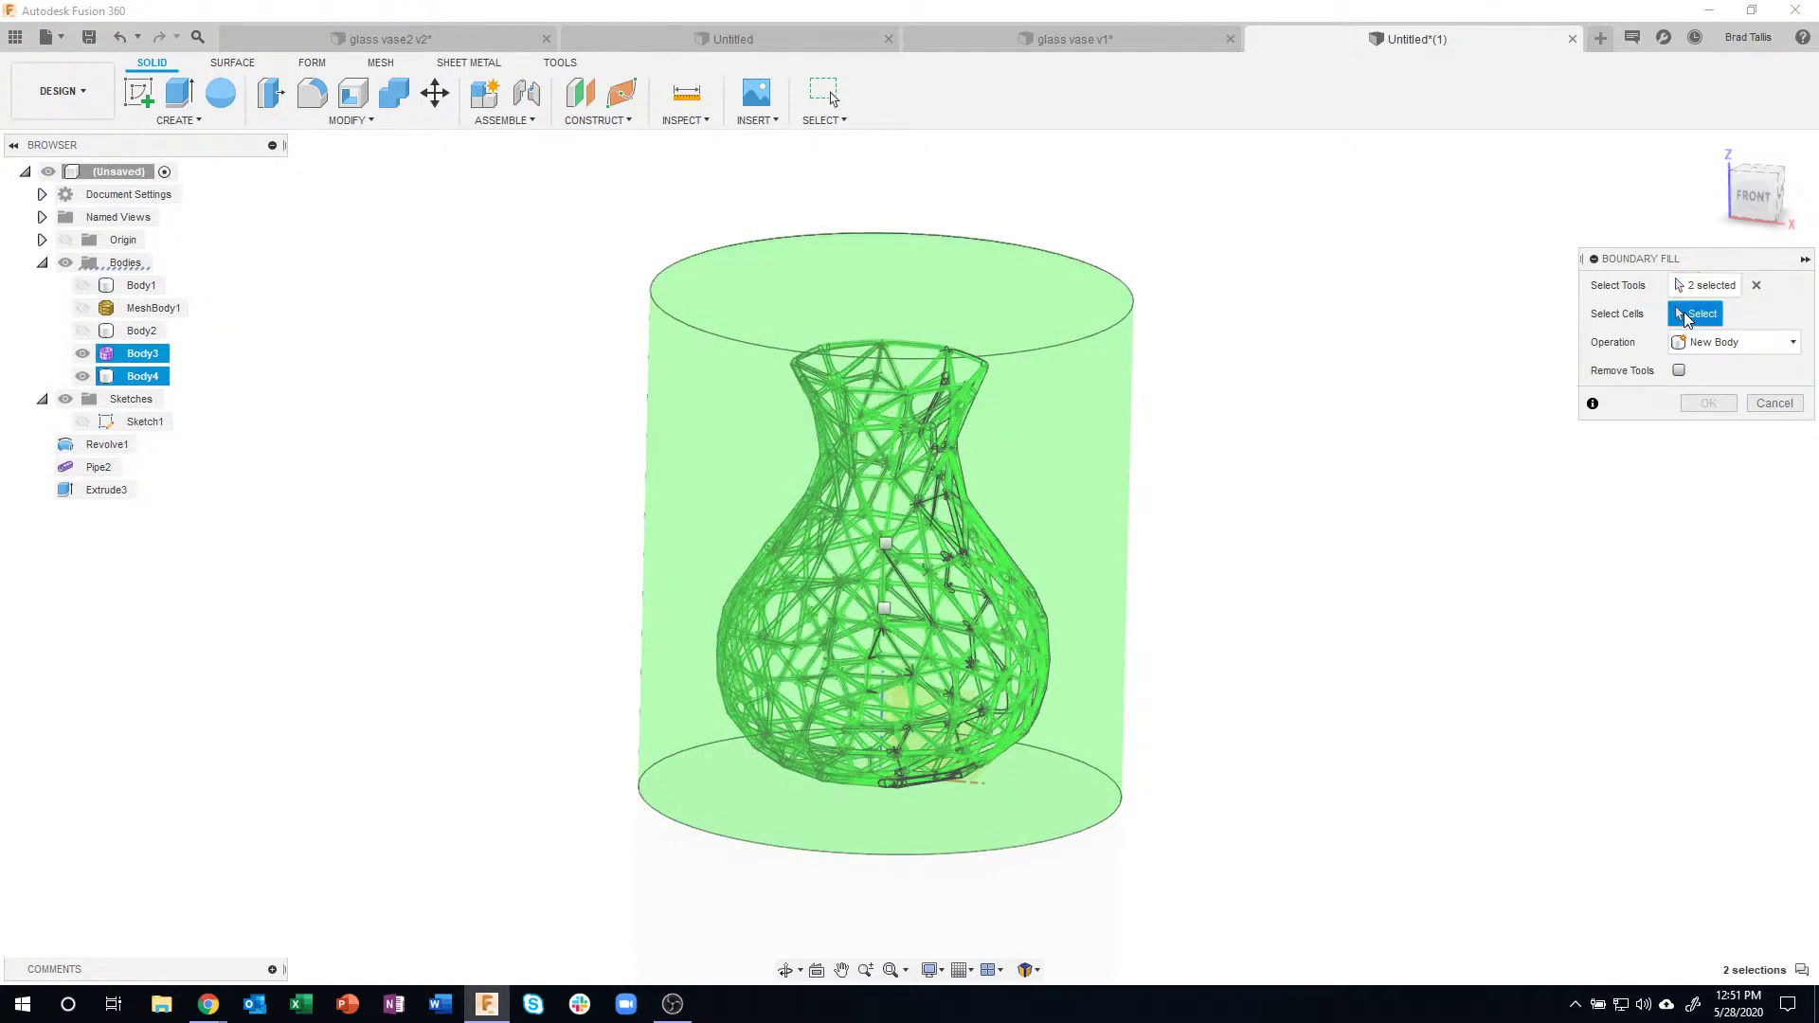
left_click(886, 544)
left_click(1730, 345)
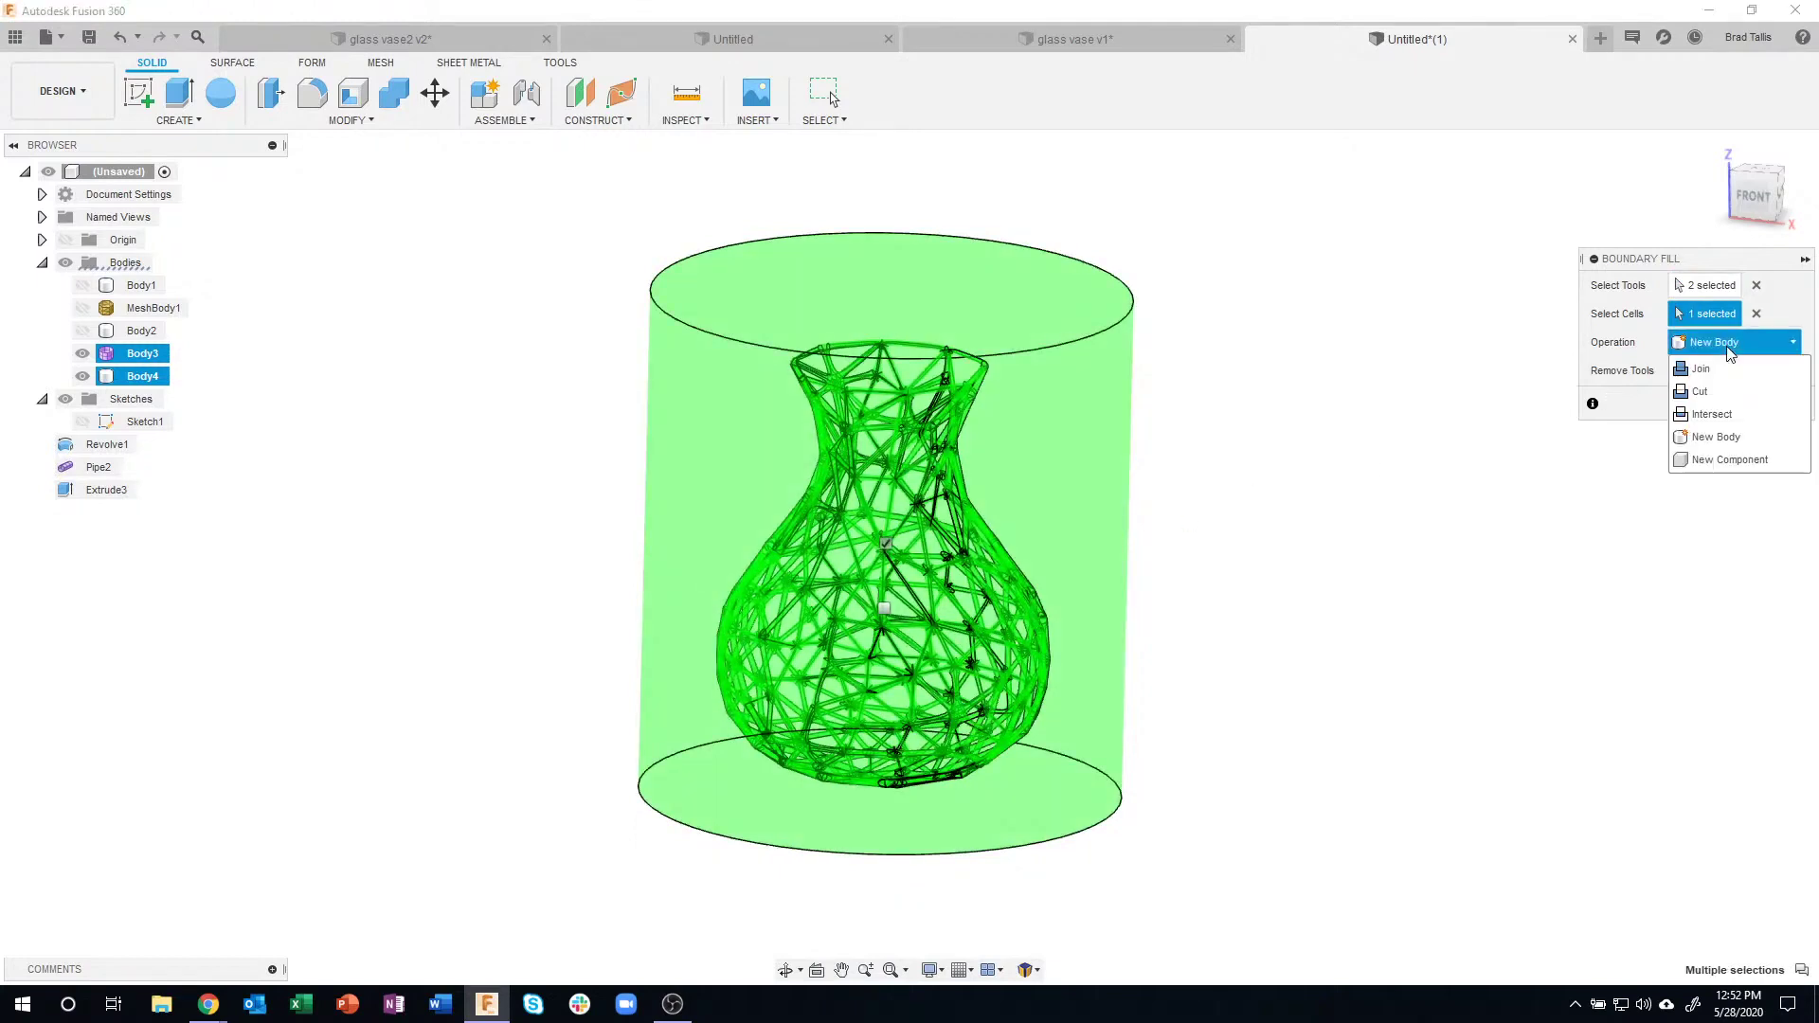
left_click(1724, 392)
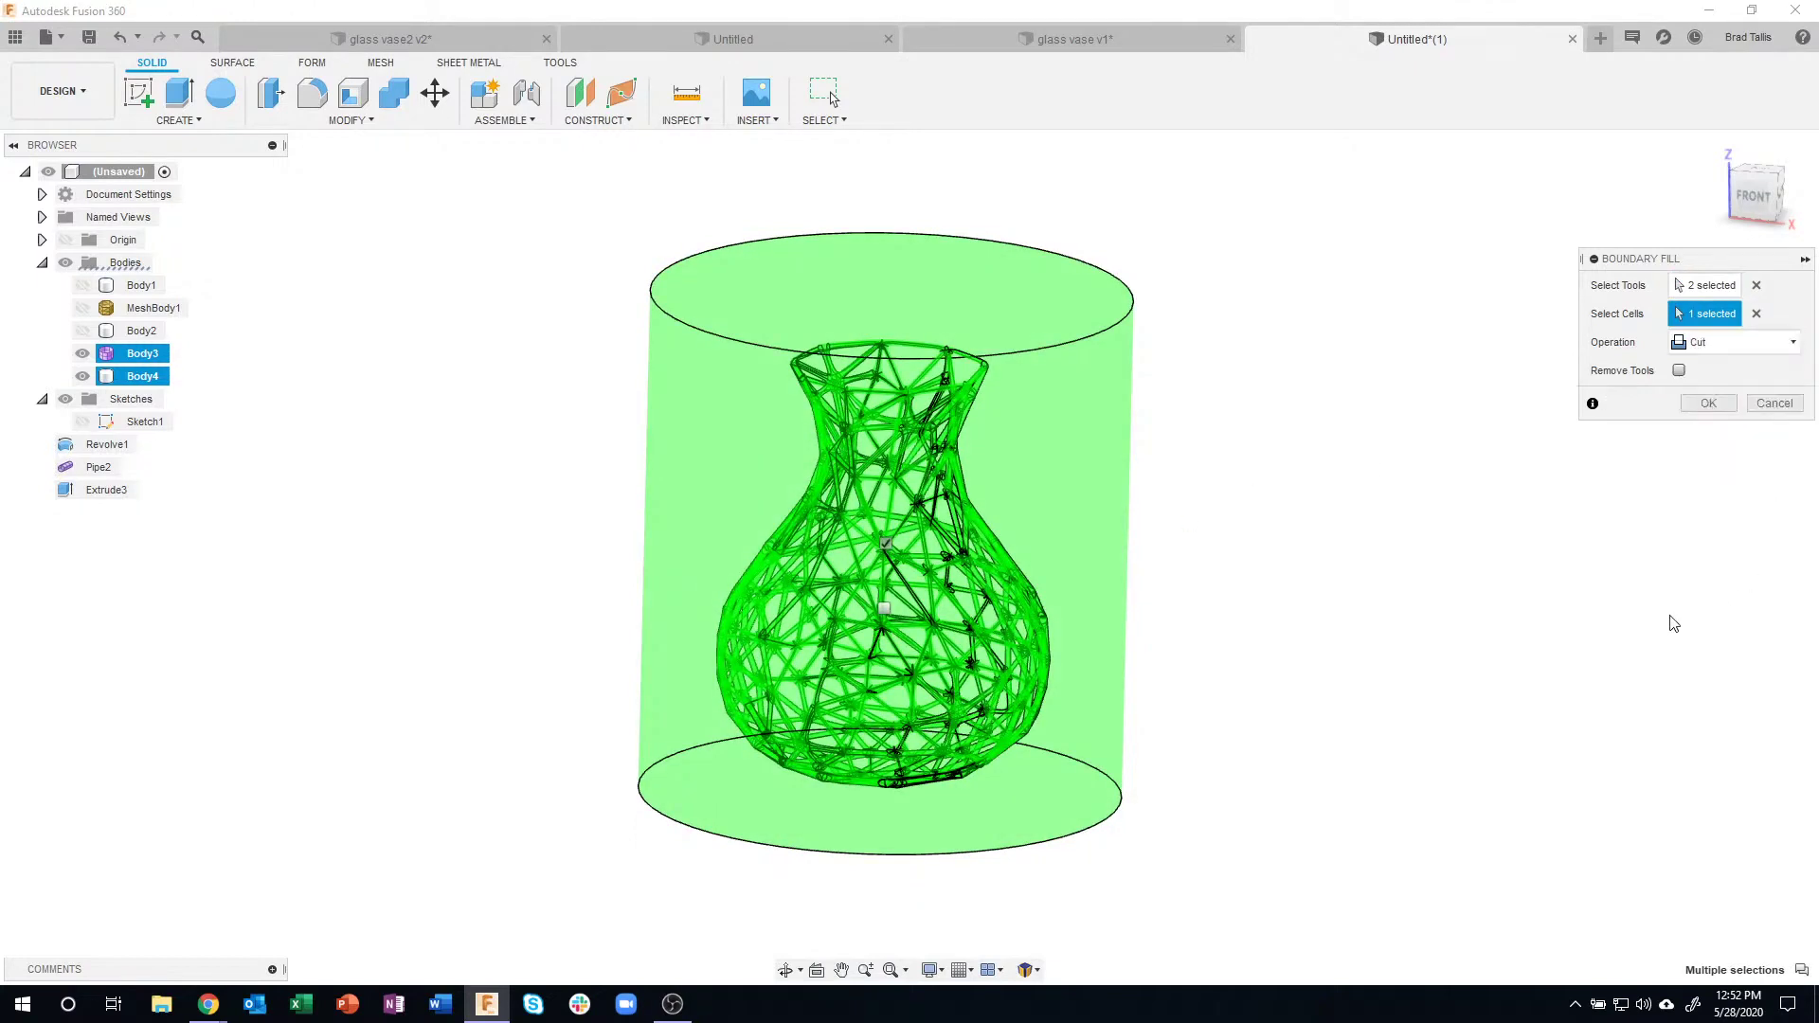
left_click(1730, 343)
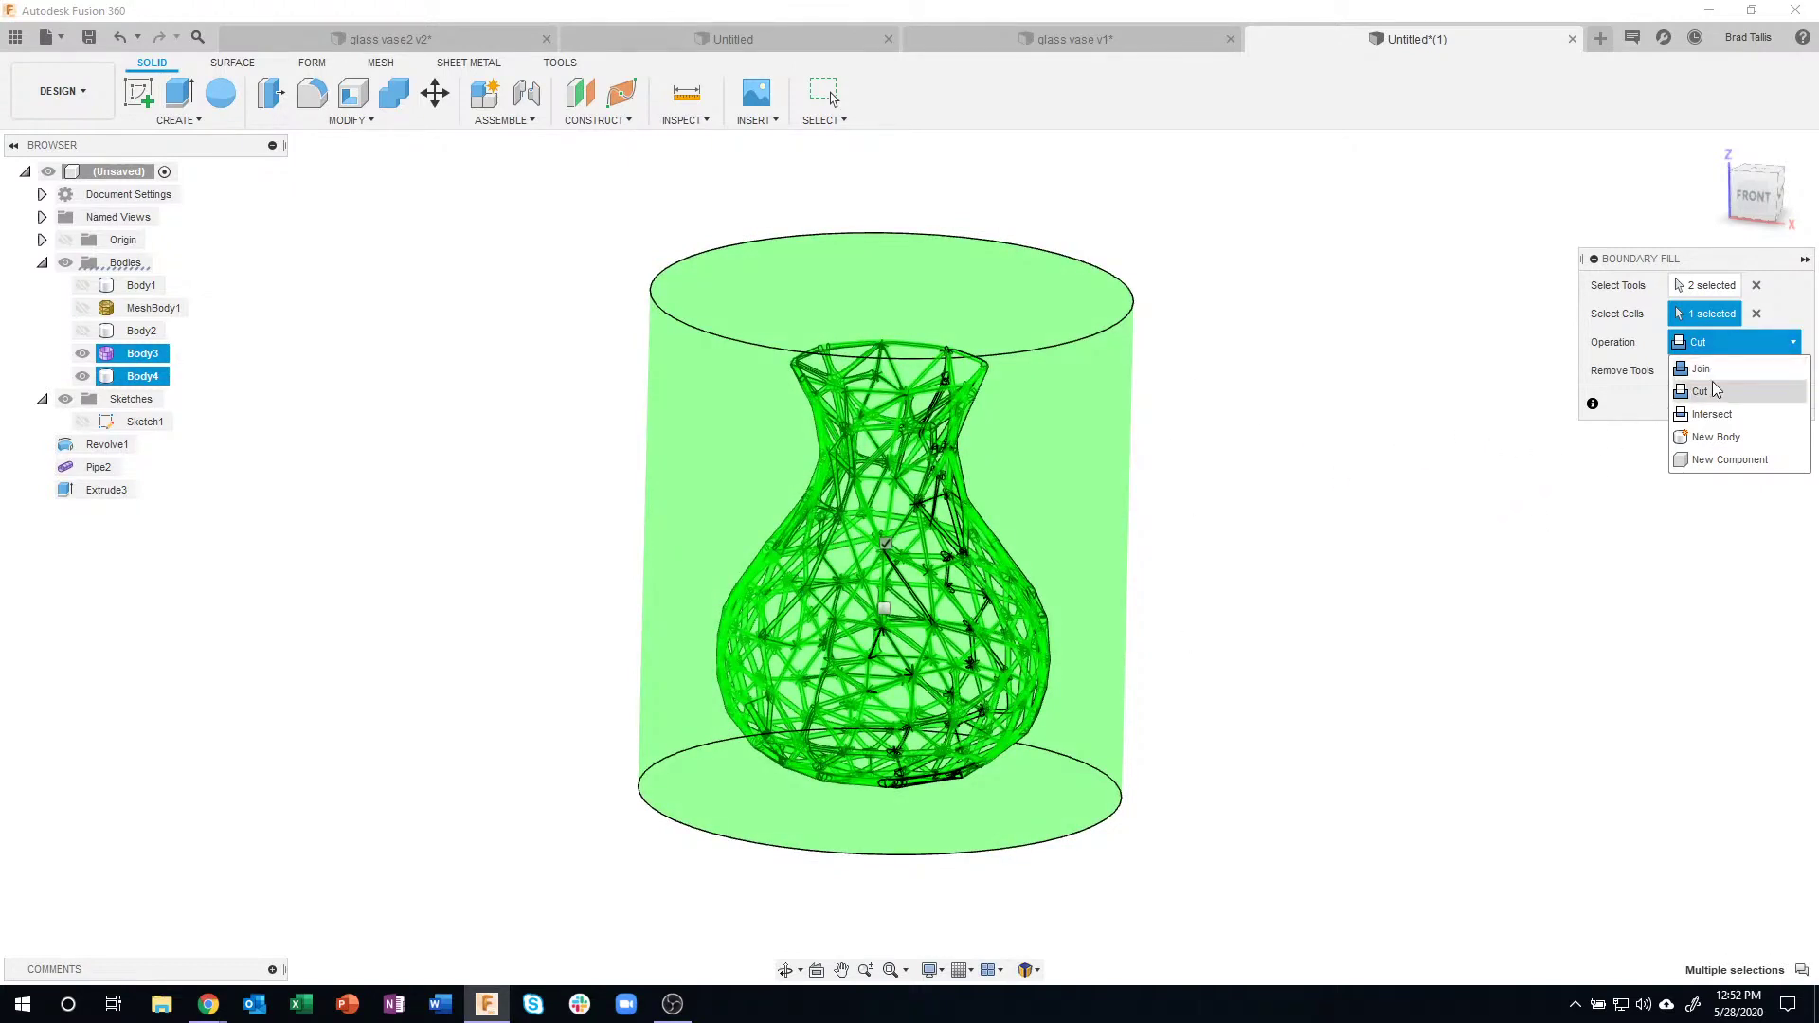
left_click(1734, 391)
left_click(1706, 405)
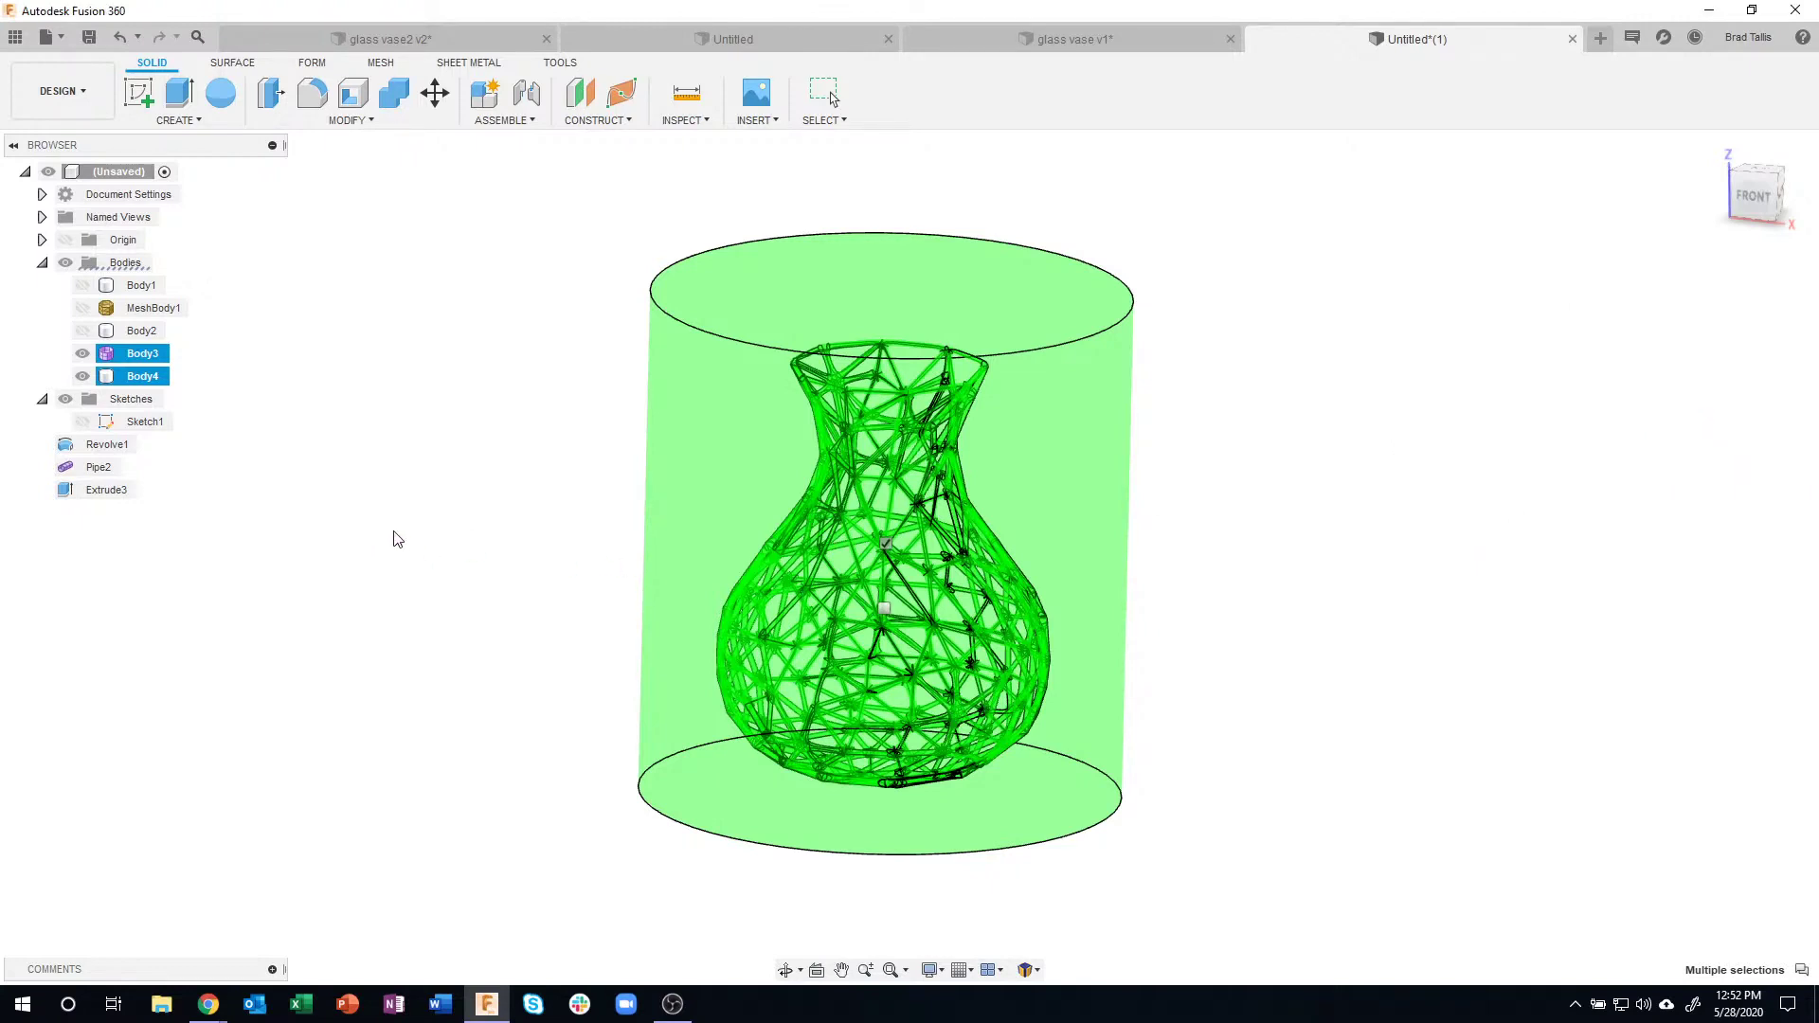
- Hide the original pipe lattice body and examine the struts and joints of the solid lattice vase
left_click(83, 354)
scroll(934, 460, "up", 5)
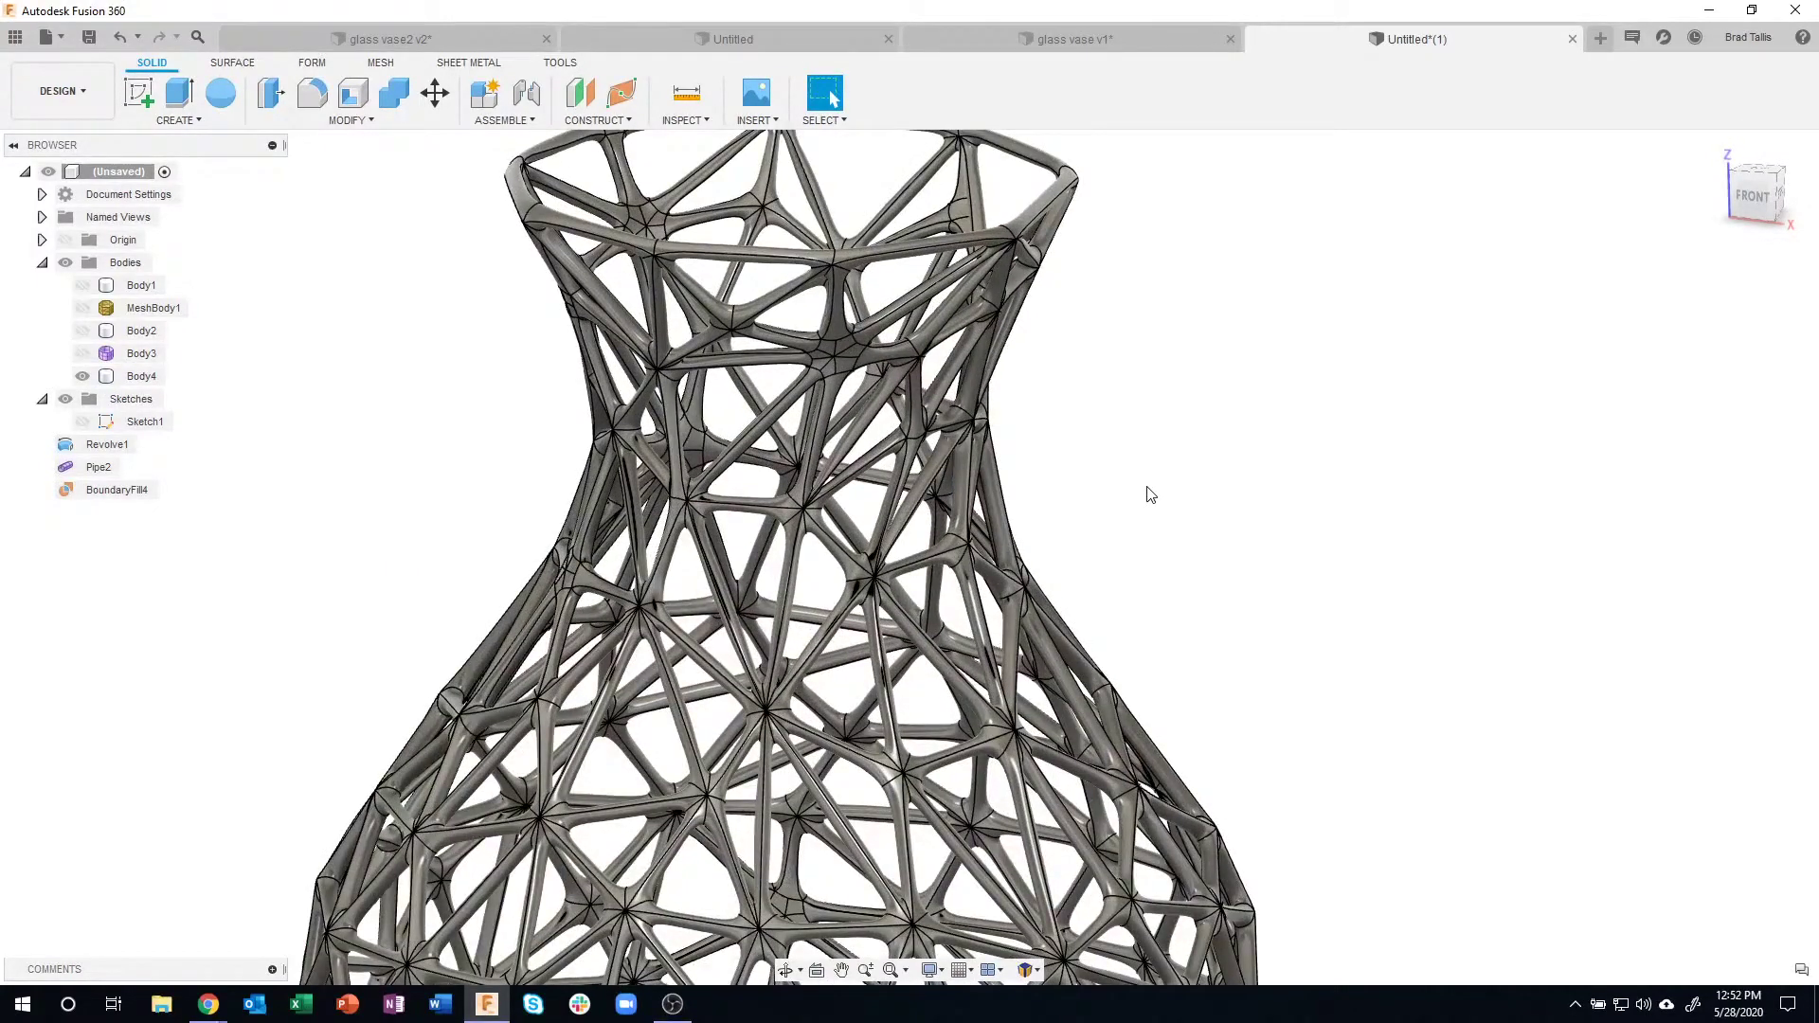
scroll(1113, 548, "up", 6)
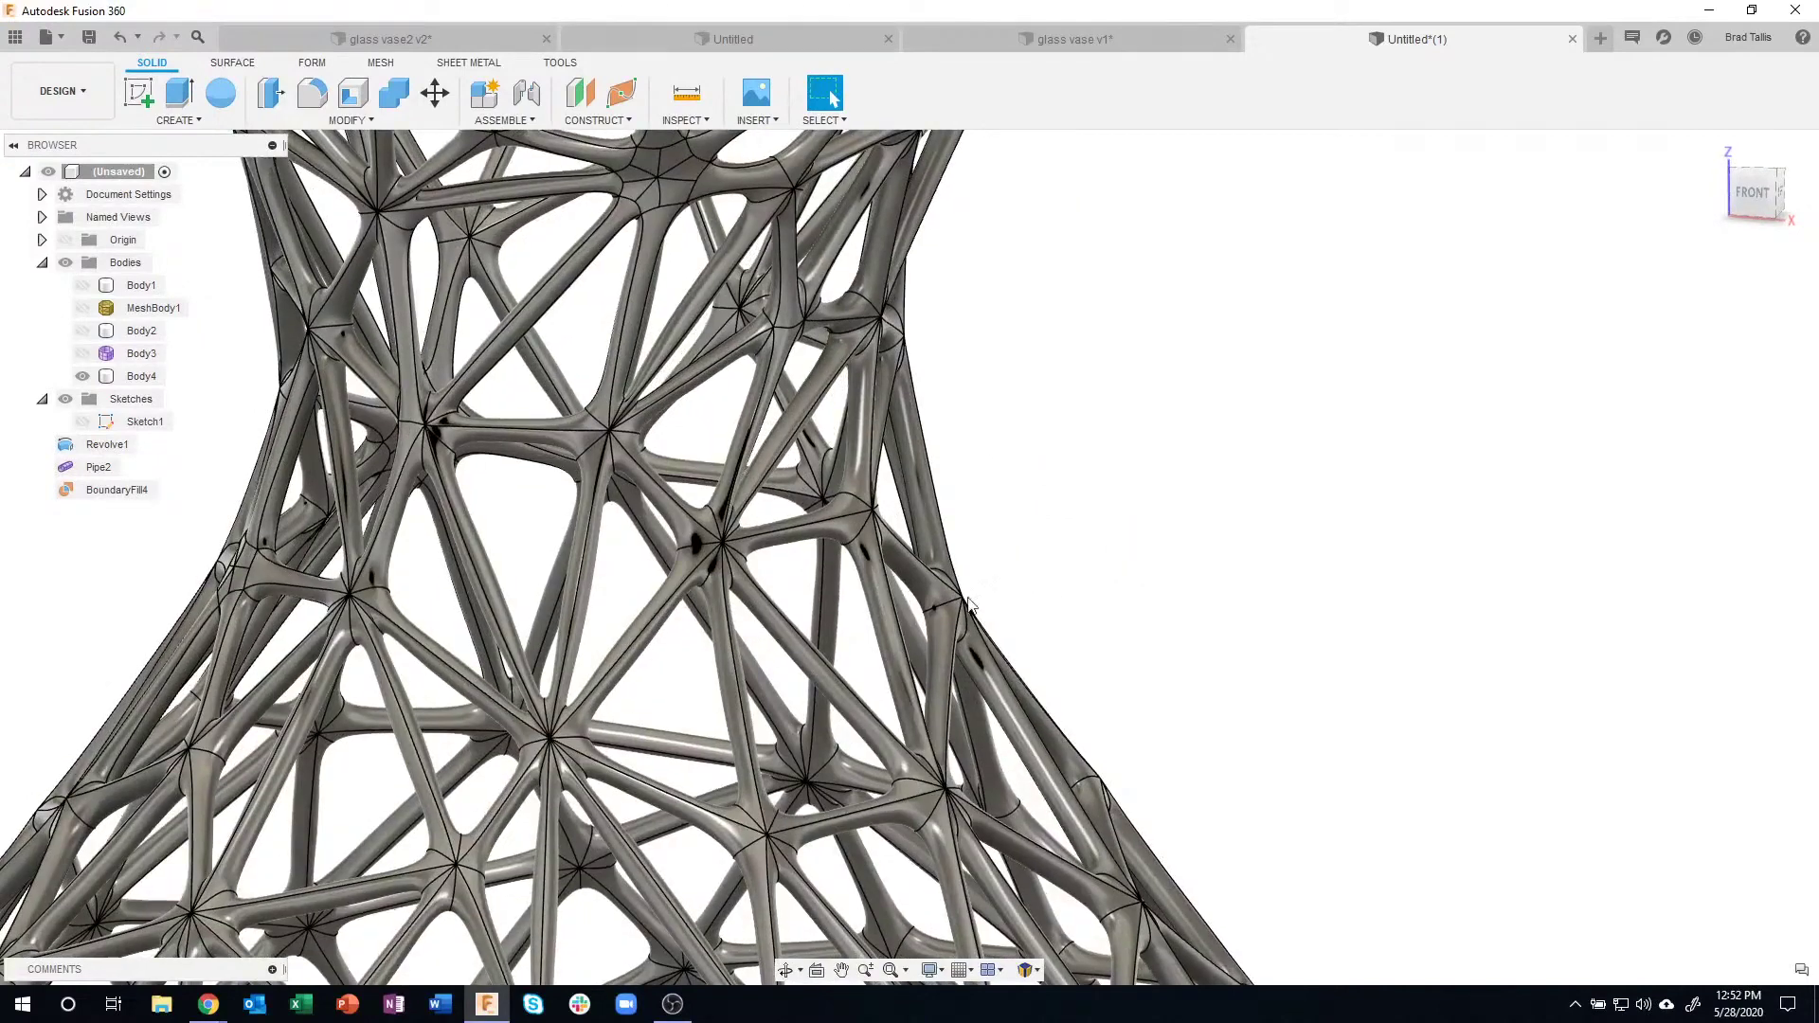
middle_click_drag(968, 603, 601, 637, "shift")
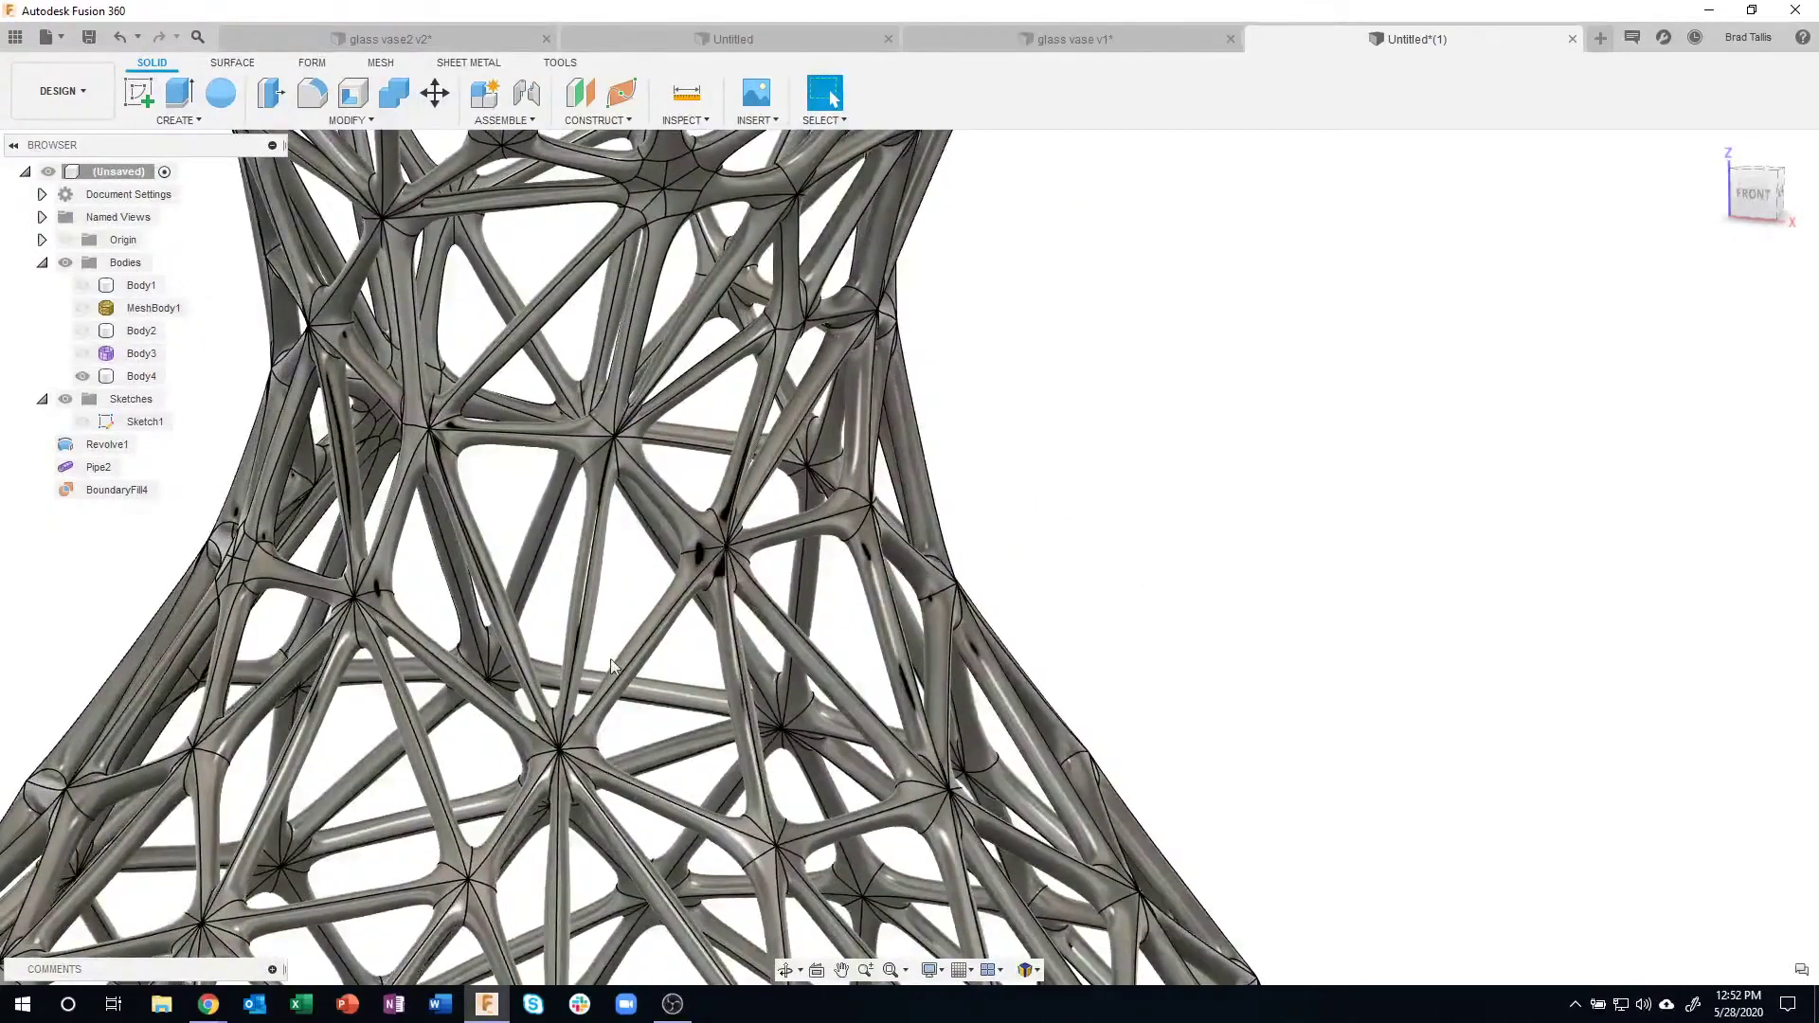
scroll(923, 584, "down", 10)
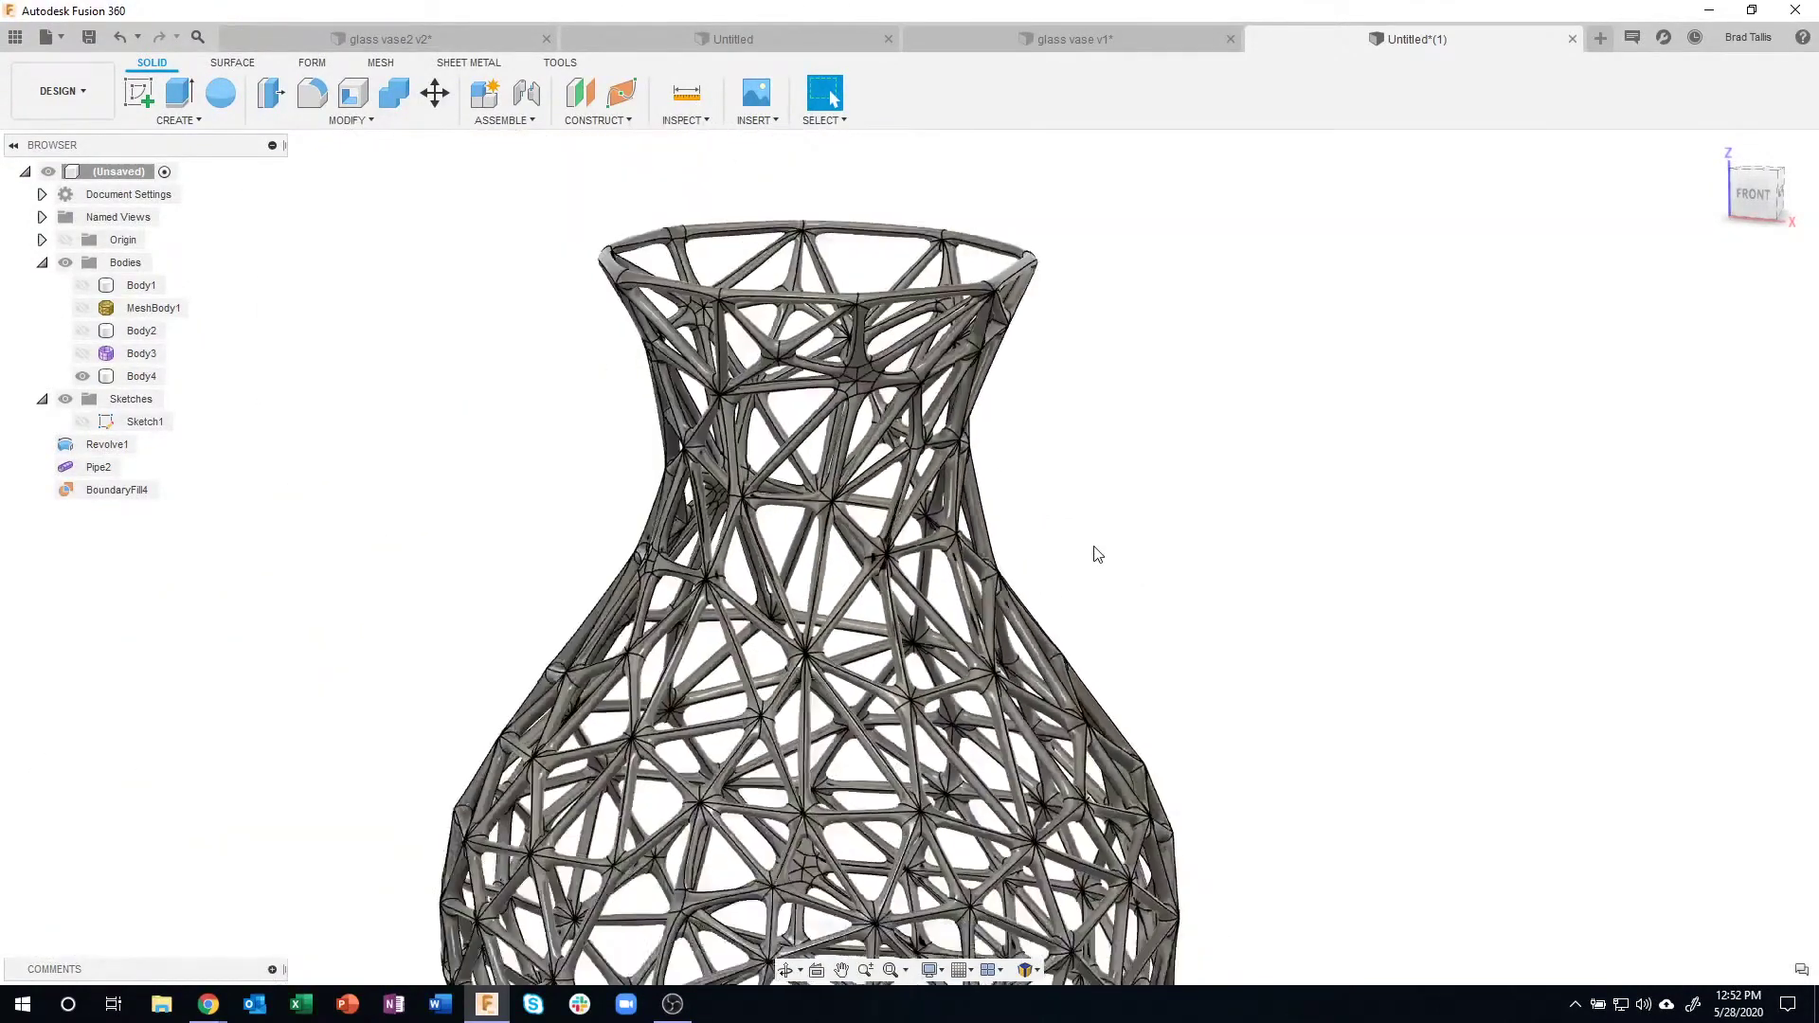
middle_click_drag(1144, 554, 1157, 528, "shift")
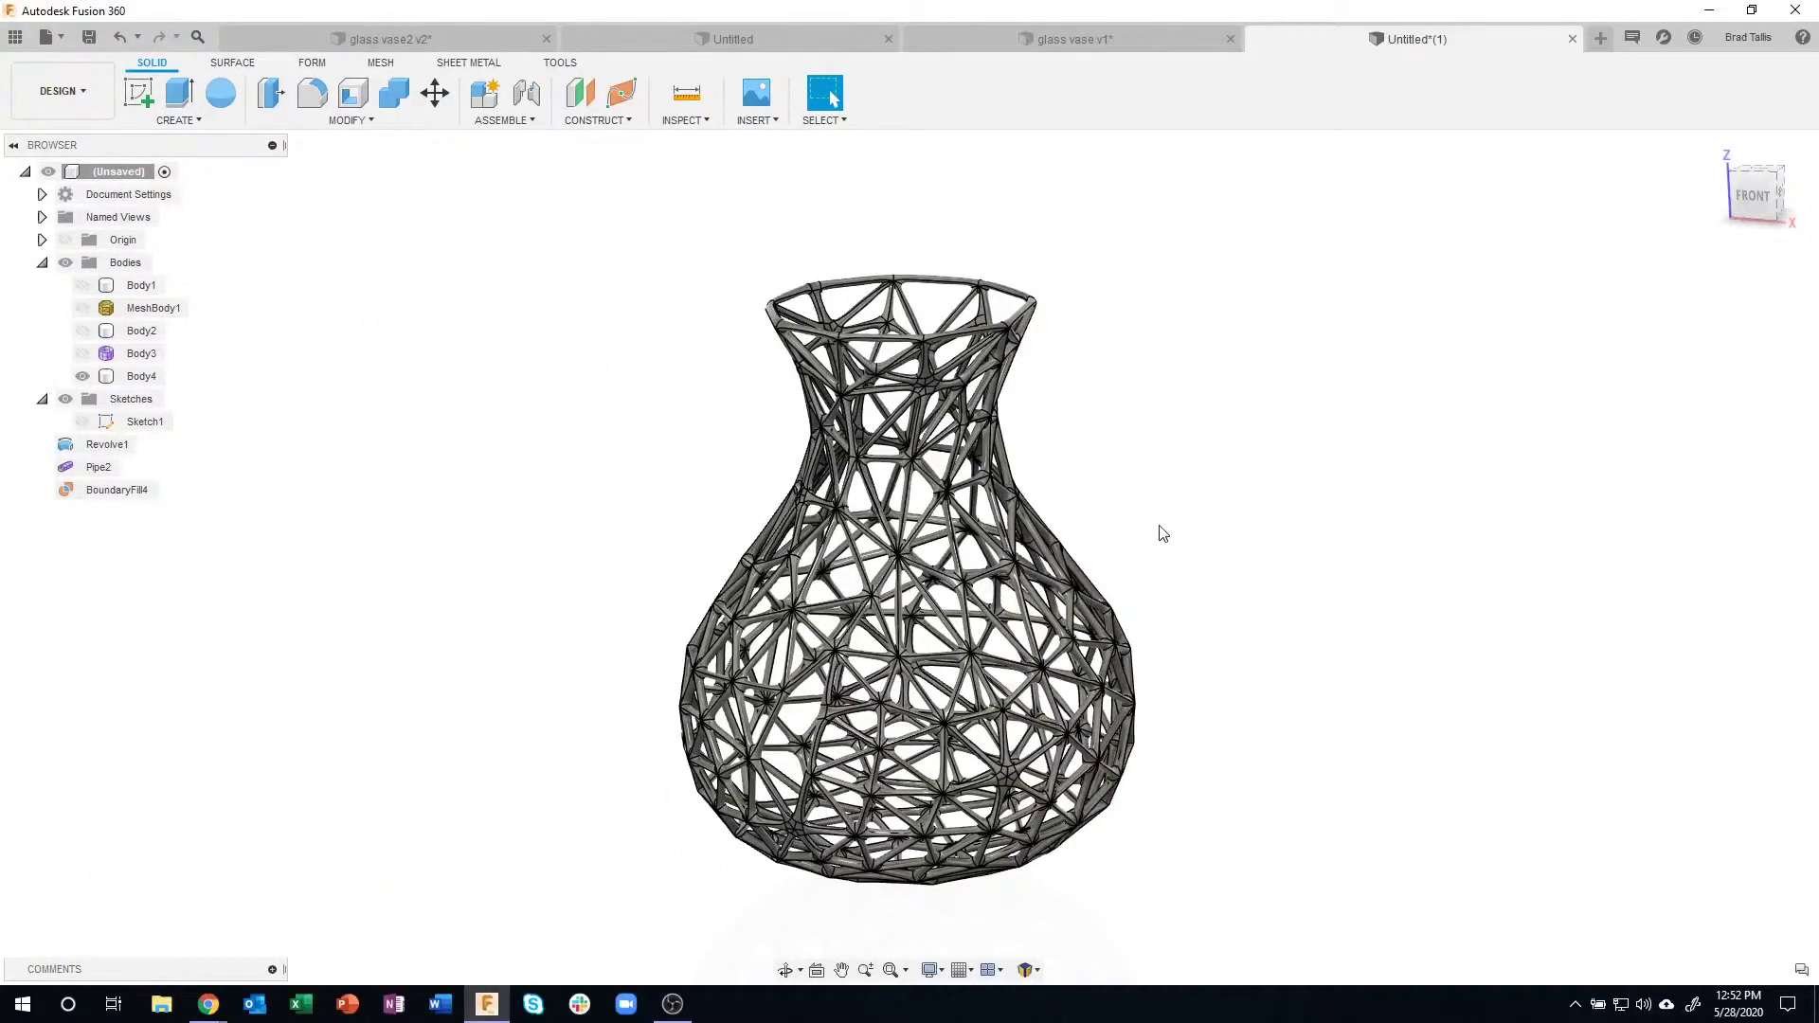
- Apply the Paint - Metal Flake (Red) appearance to the solid lattice vase body and check the finish on its struts
key("a")
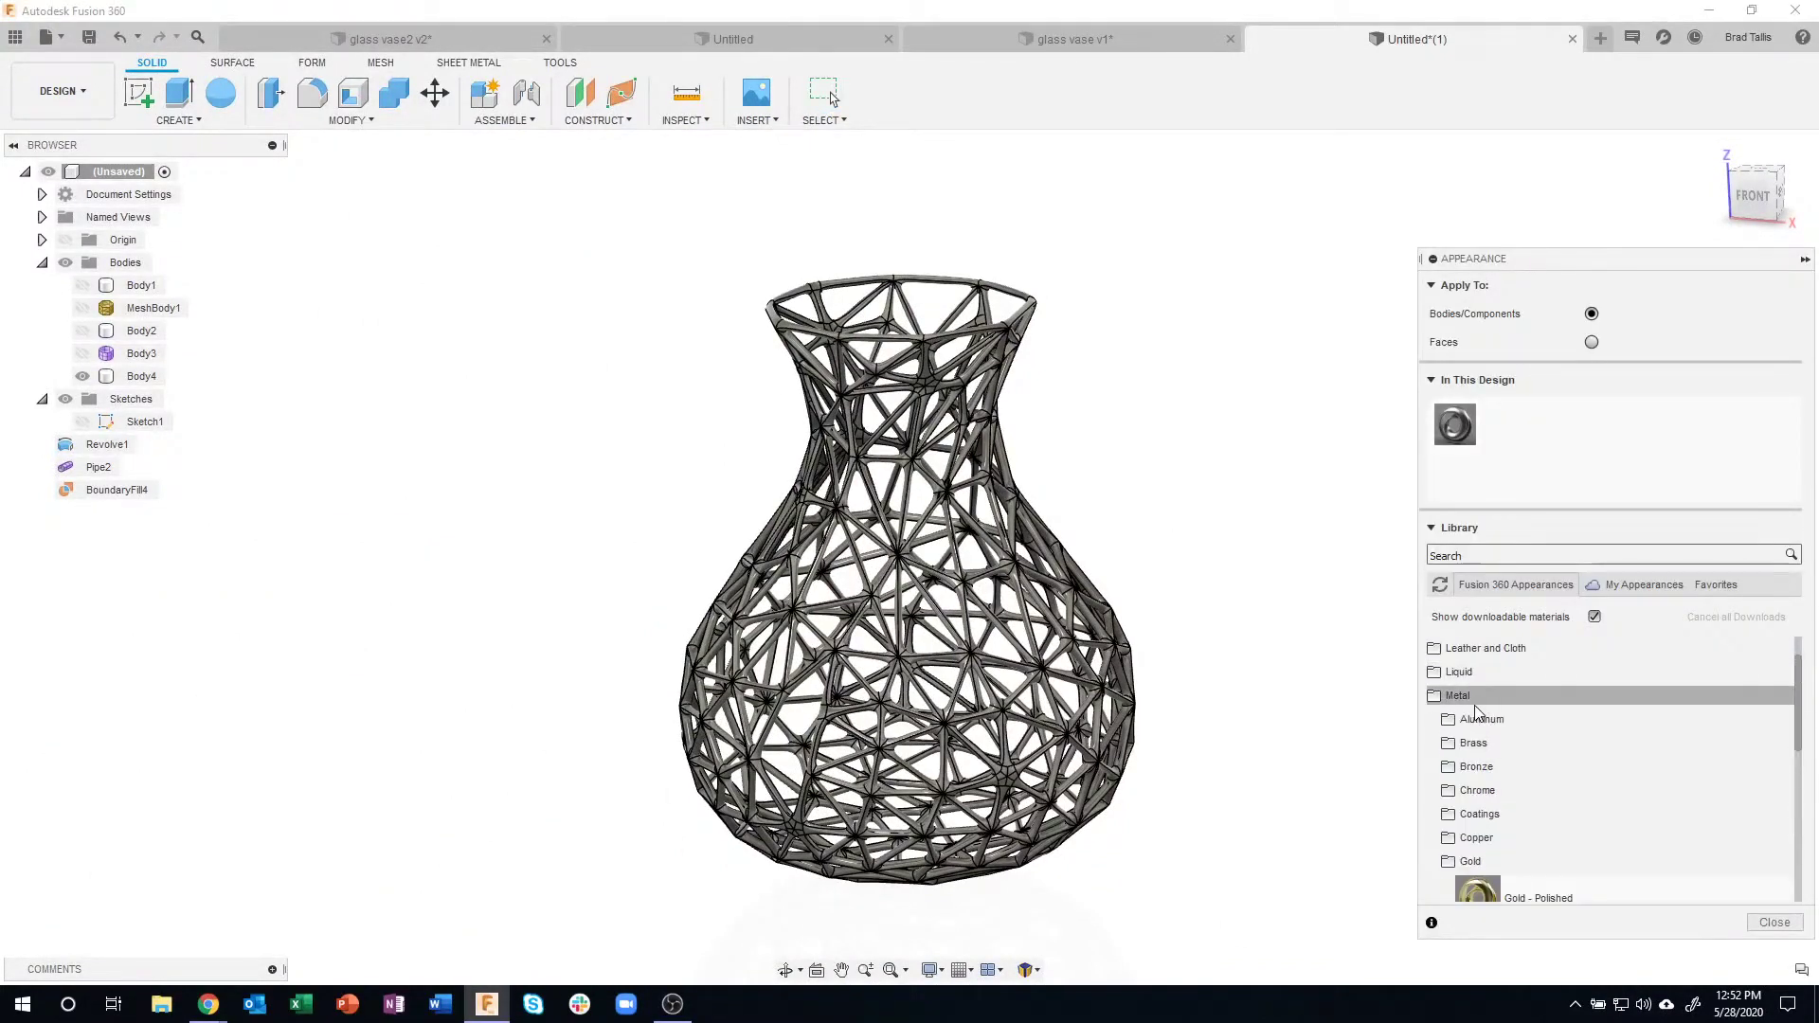
left_click(1464, 696)
left_click(1484, 788)
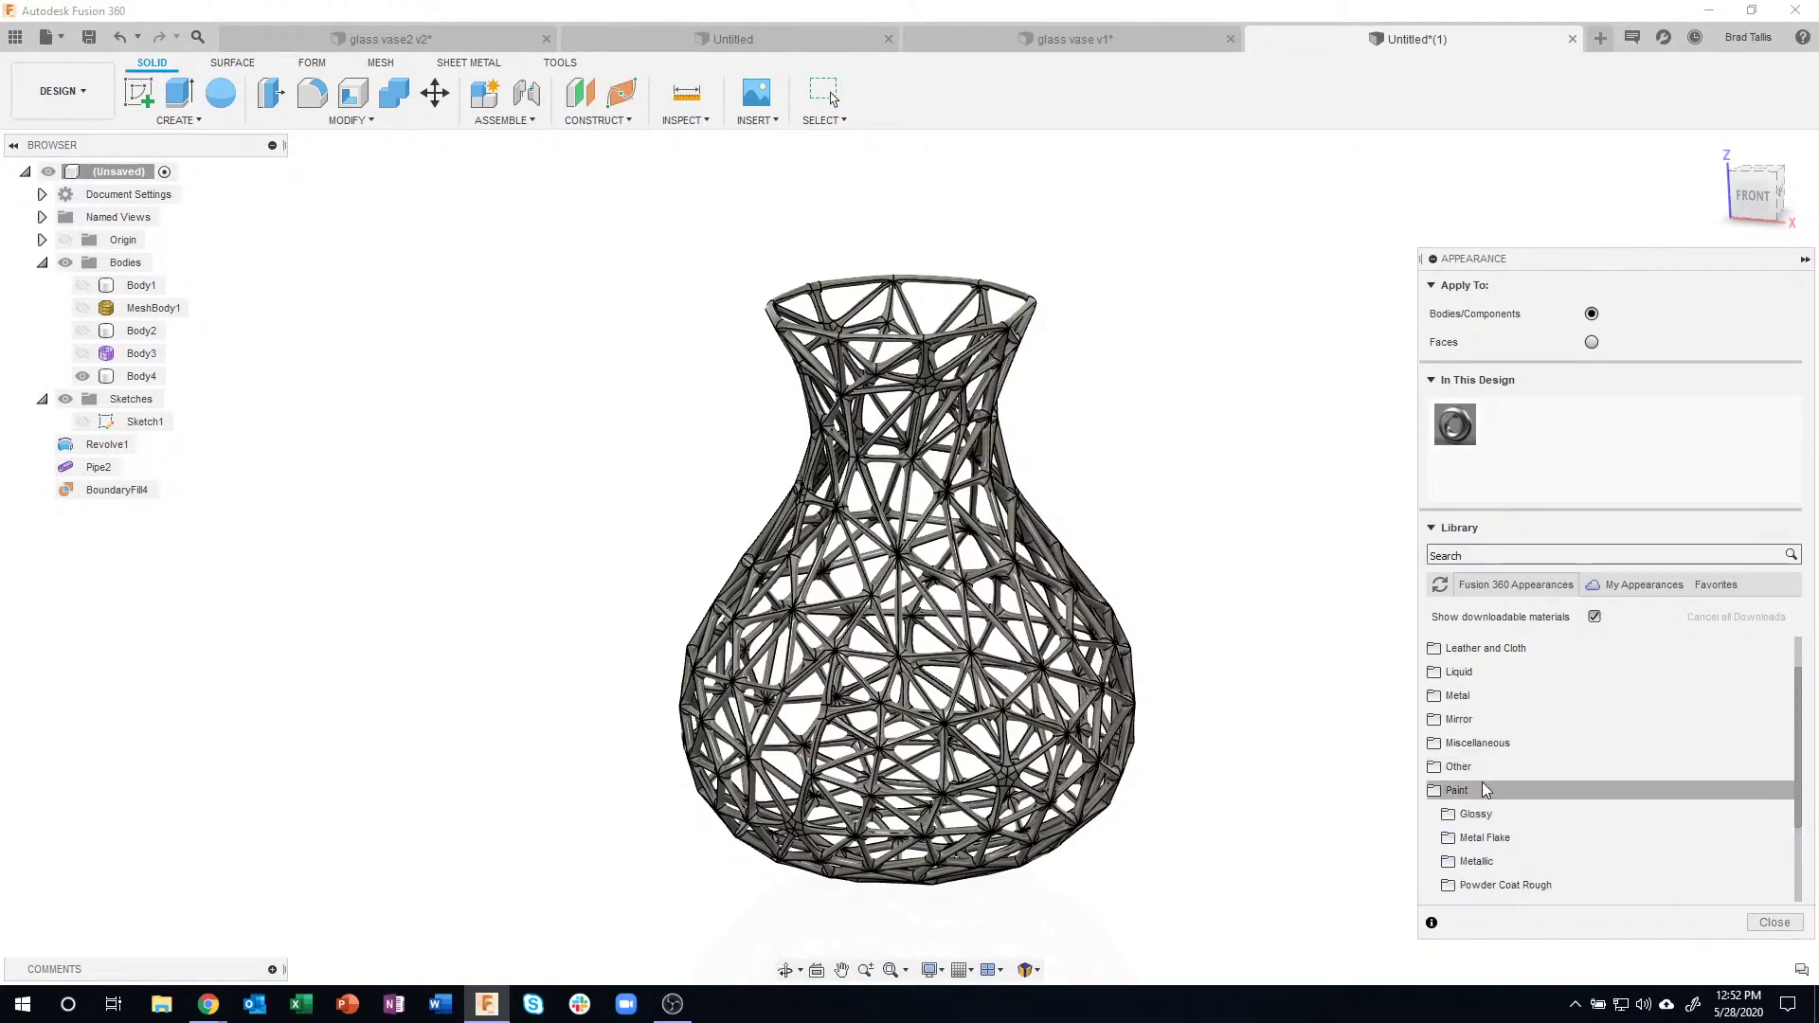
left_click(1504, 830)
scroll(1555, 834, "down", 2)
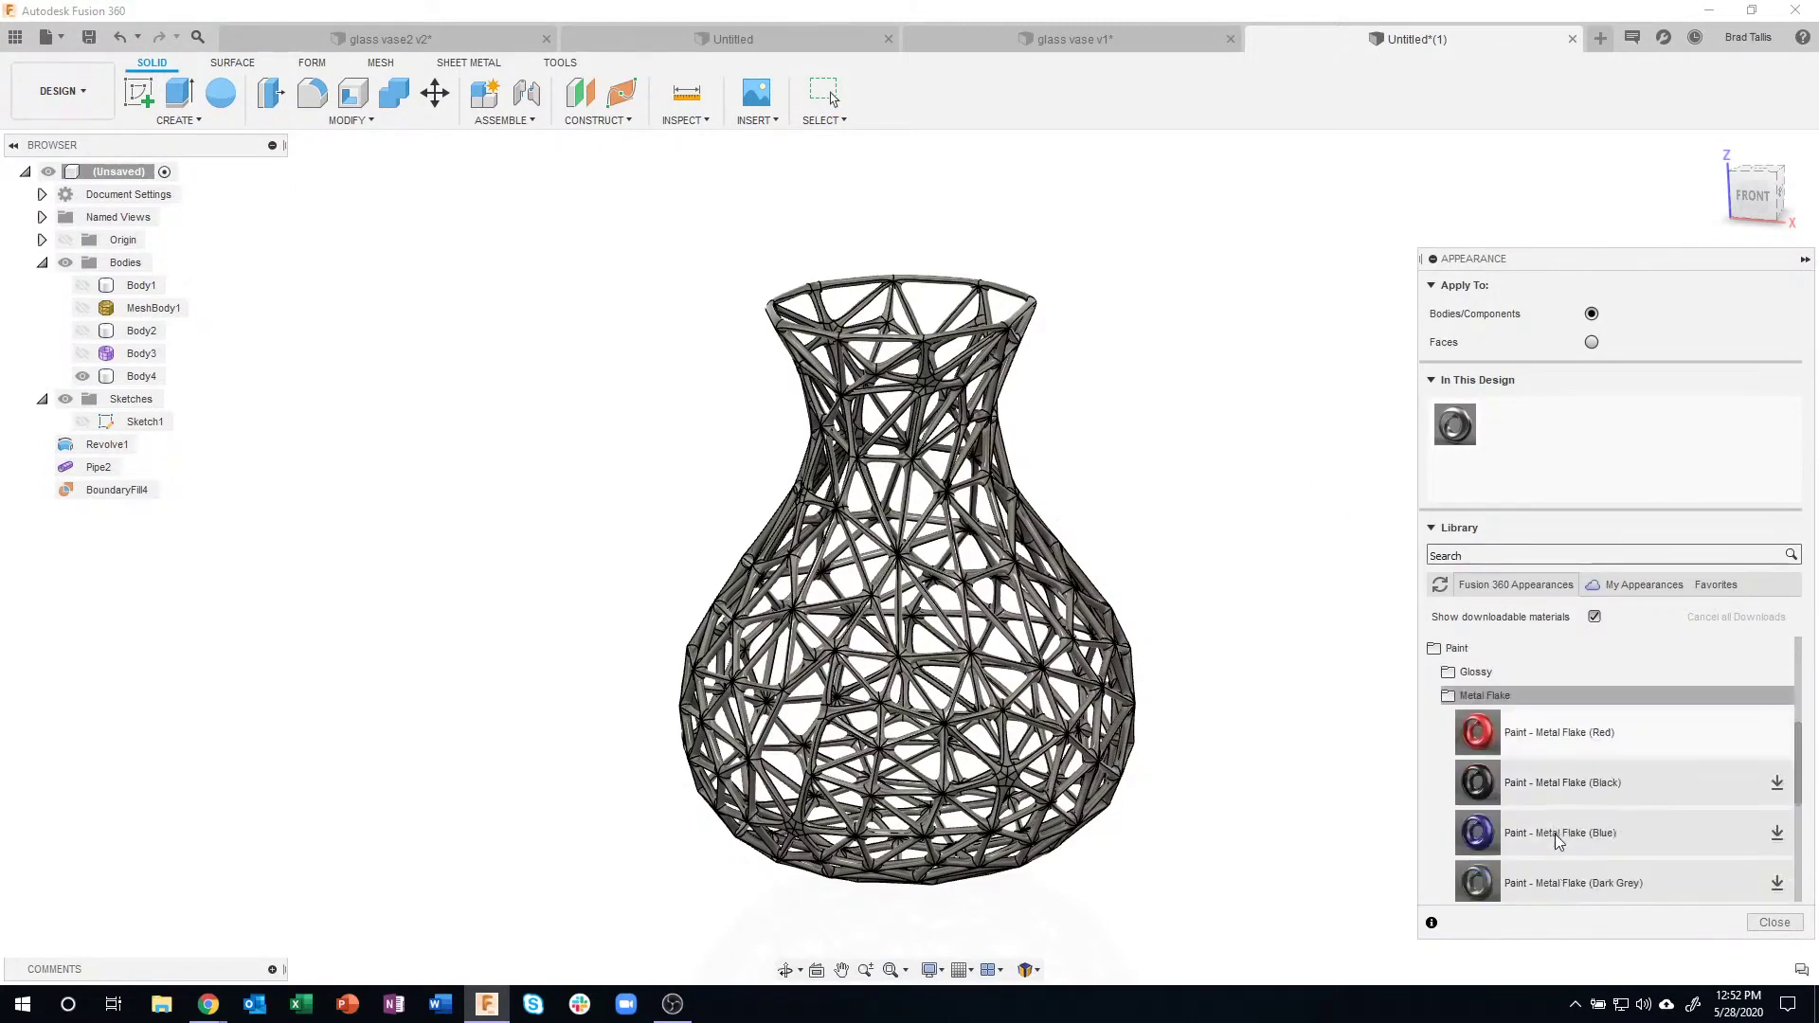
mouse_move(1514, 739)
left_mouse_down()
mouse_move(1171, 663)
mouse_move(971, 648)
mouse_move(1029, 665)
left_mouse_up()
scroll(1033, 455, "up", 5)
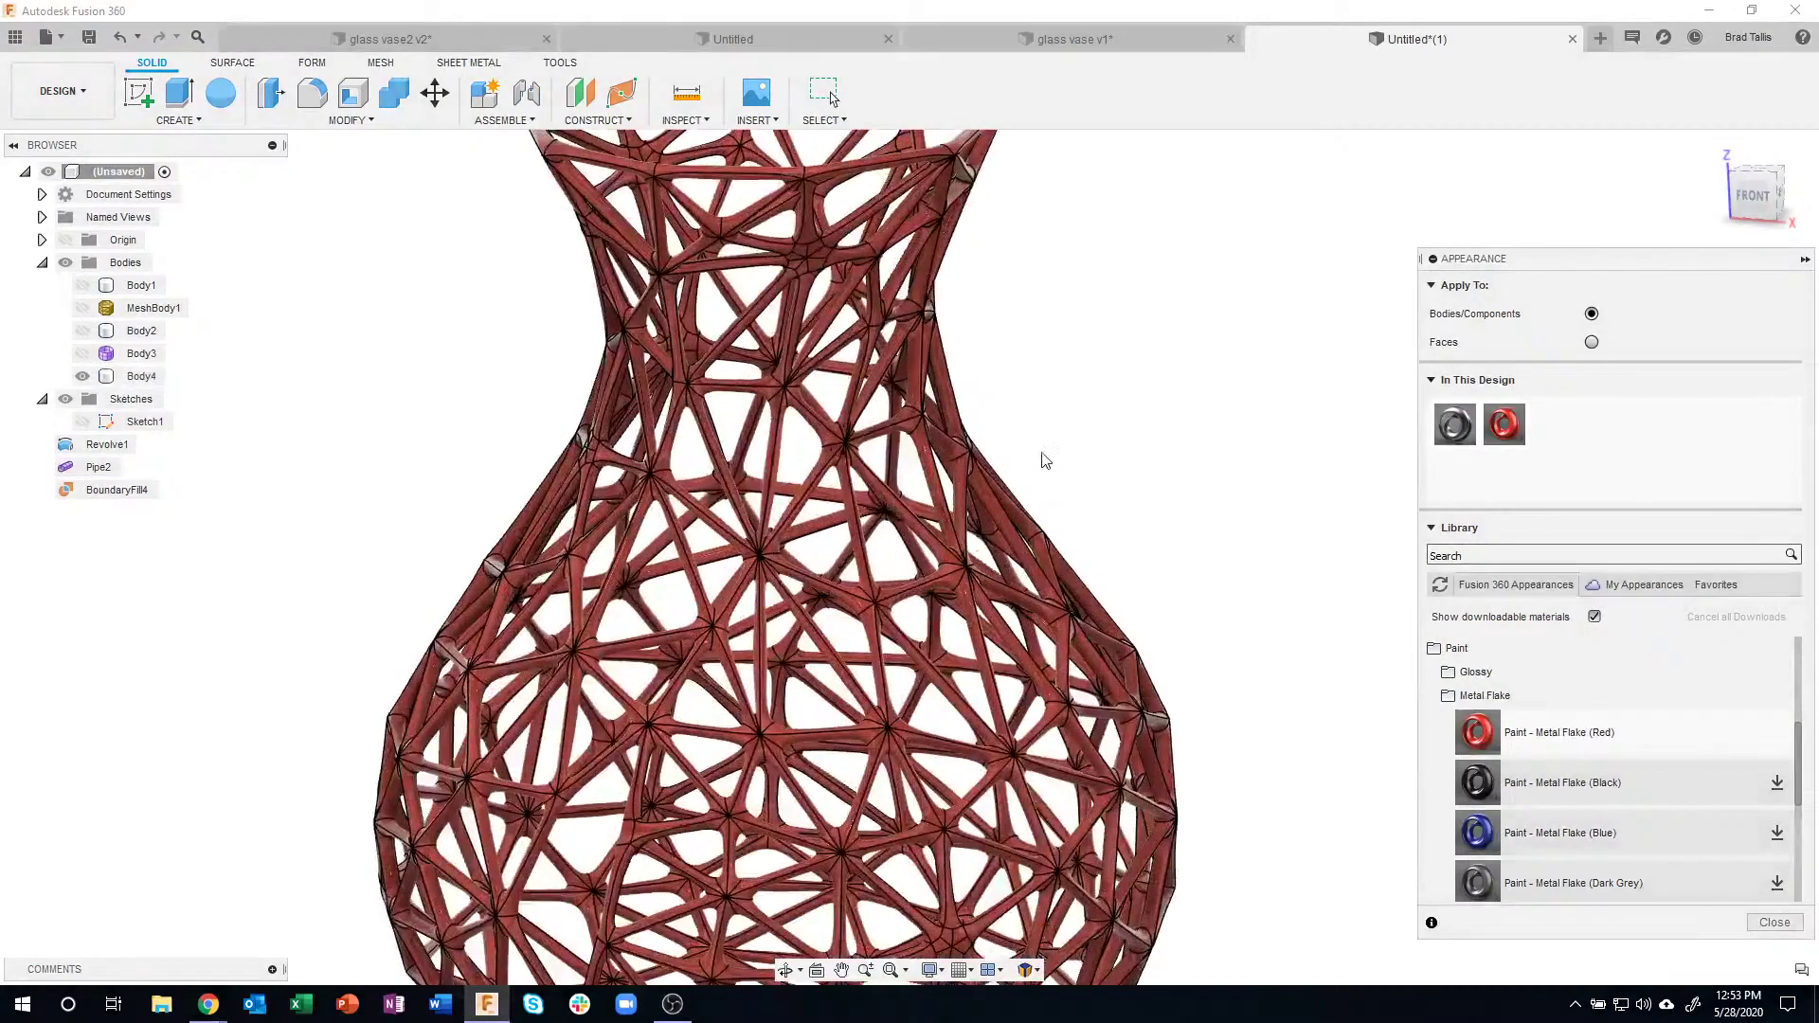
scroll(1000, 444, "up", 5)
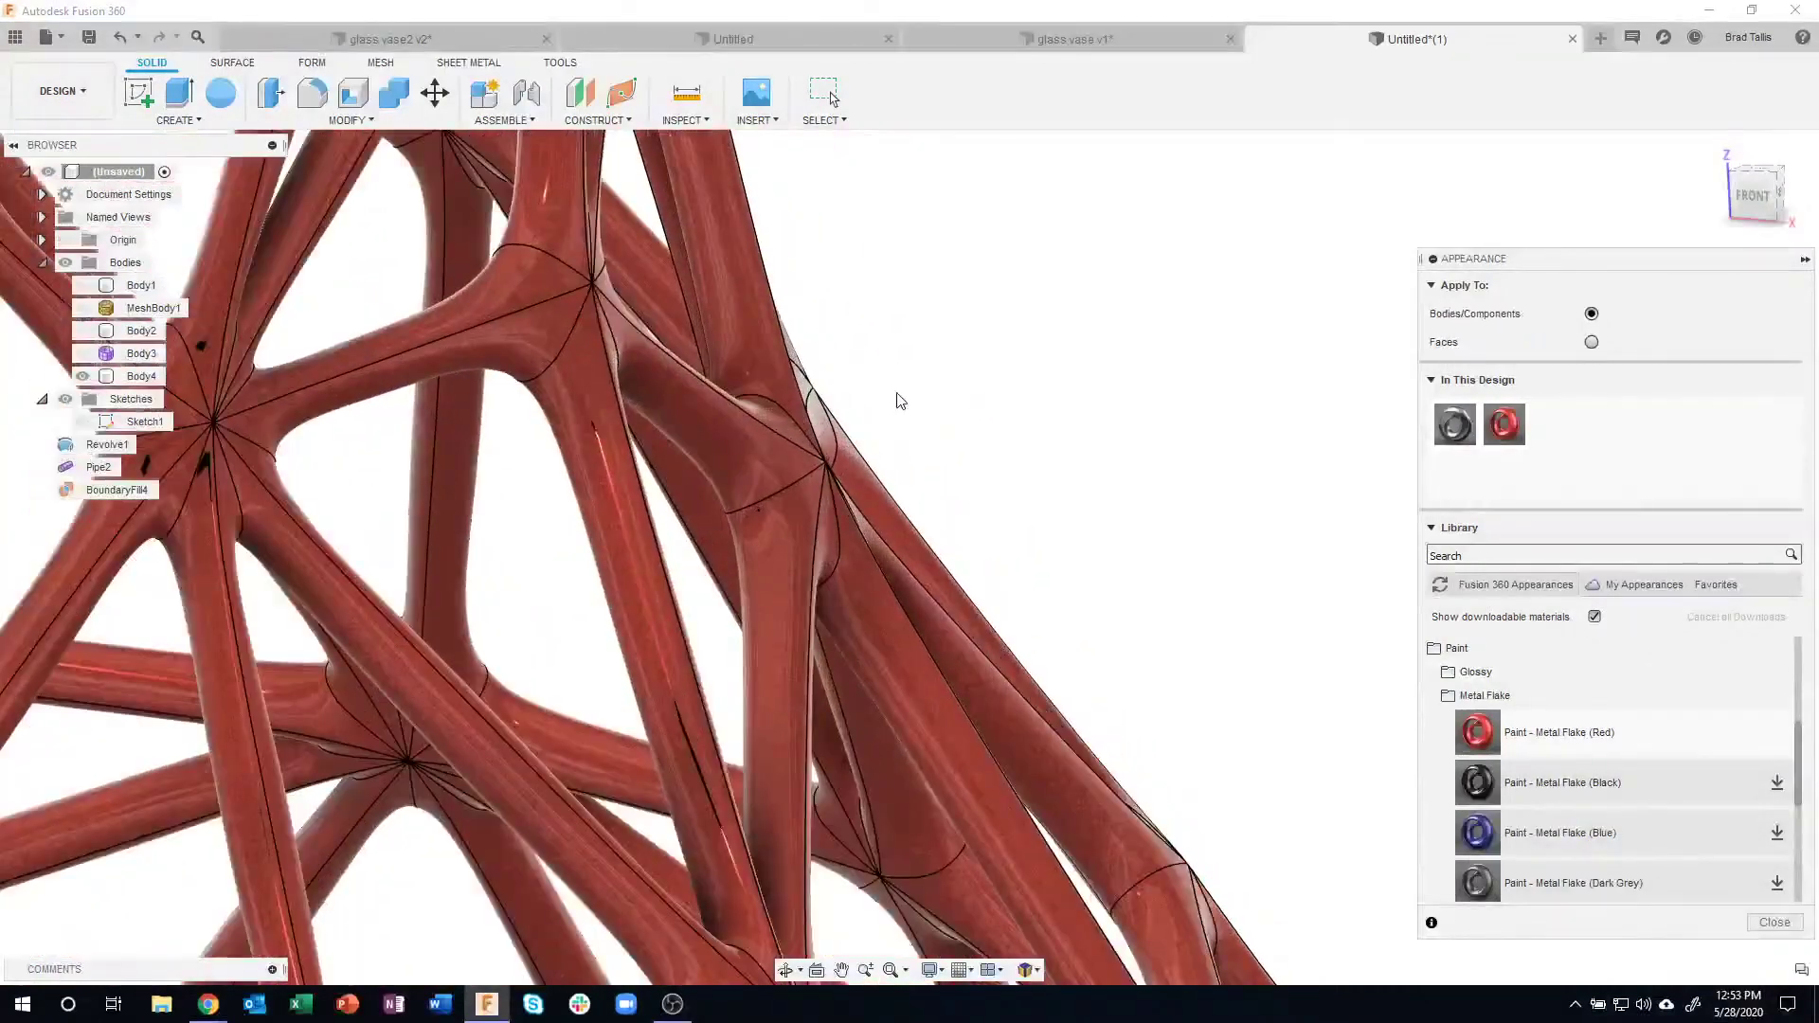
scroll(975, 354, "down", 2)
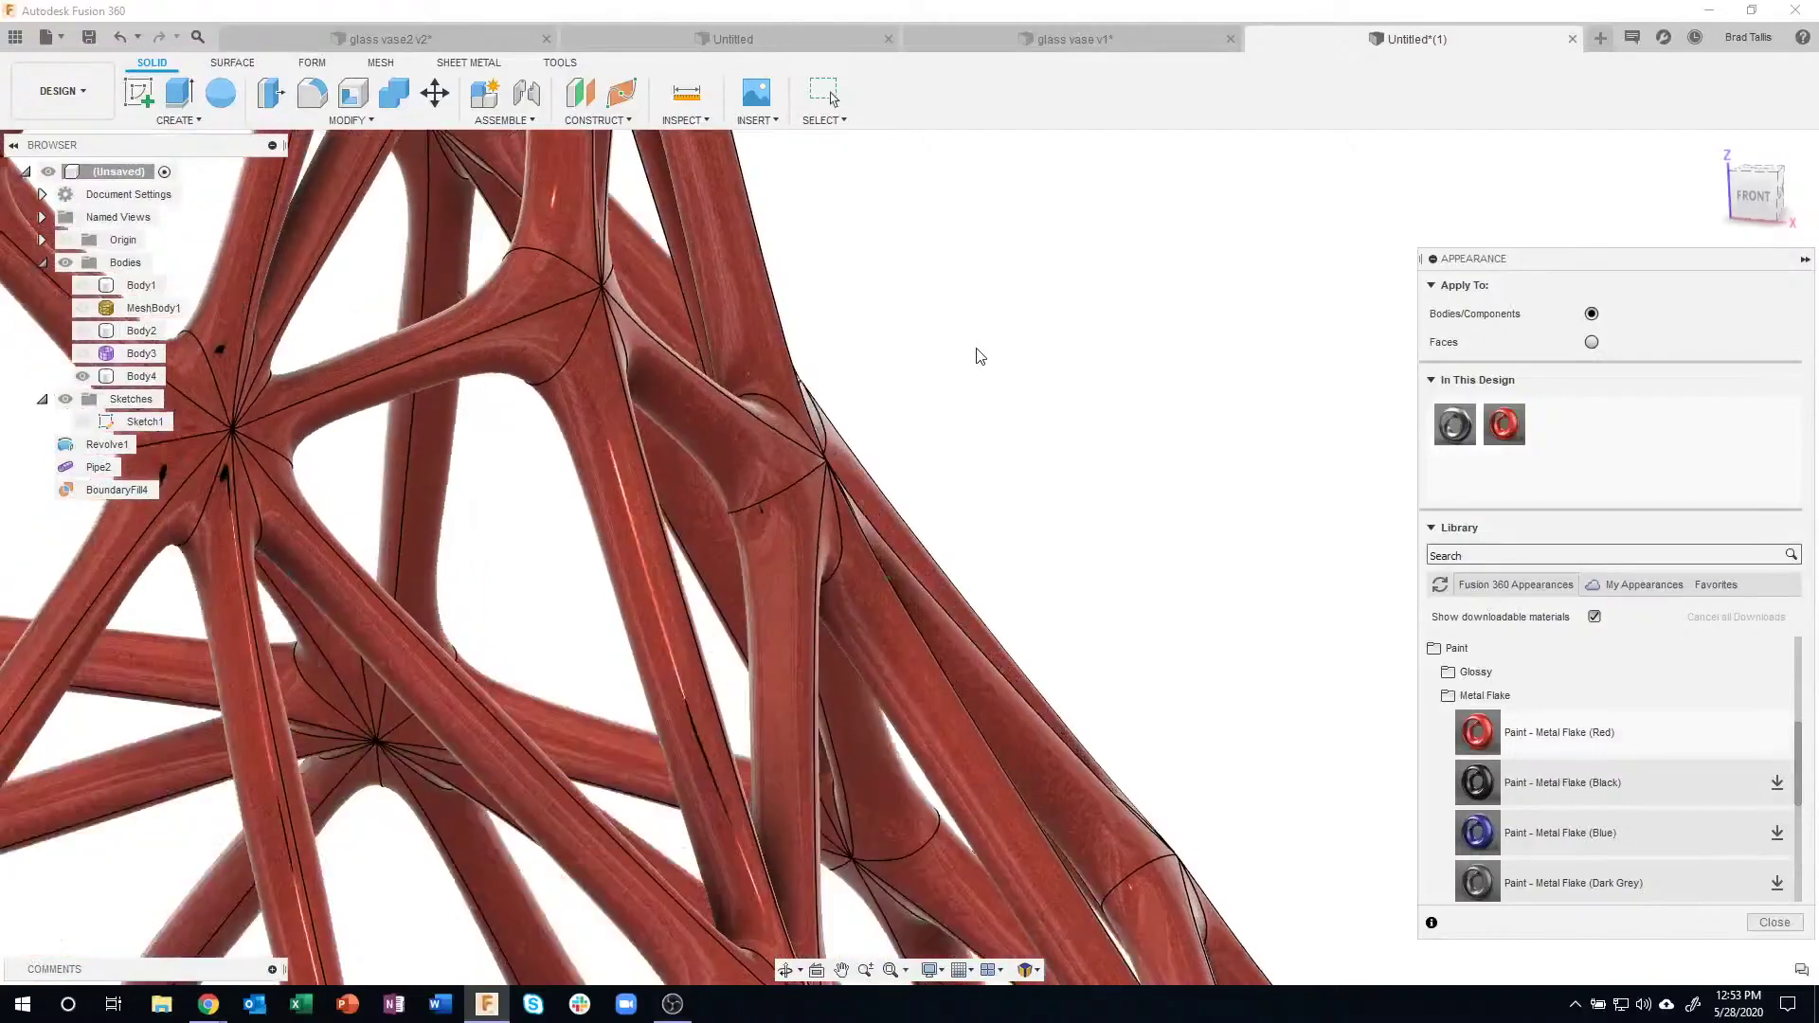
key("F6")
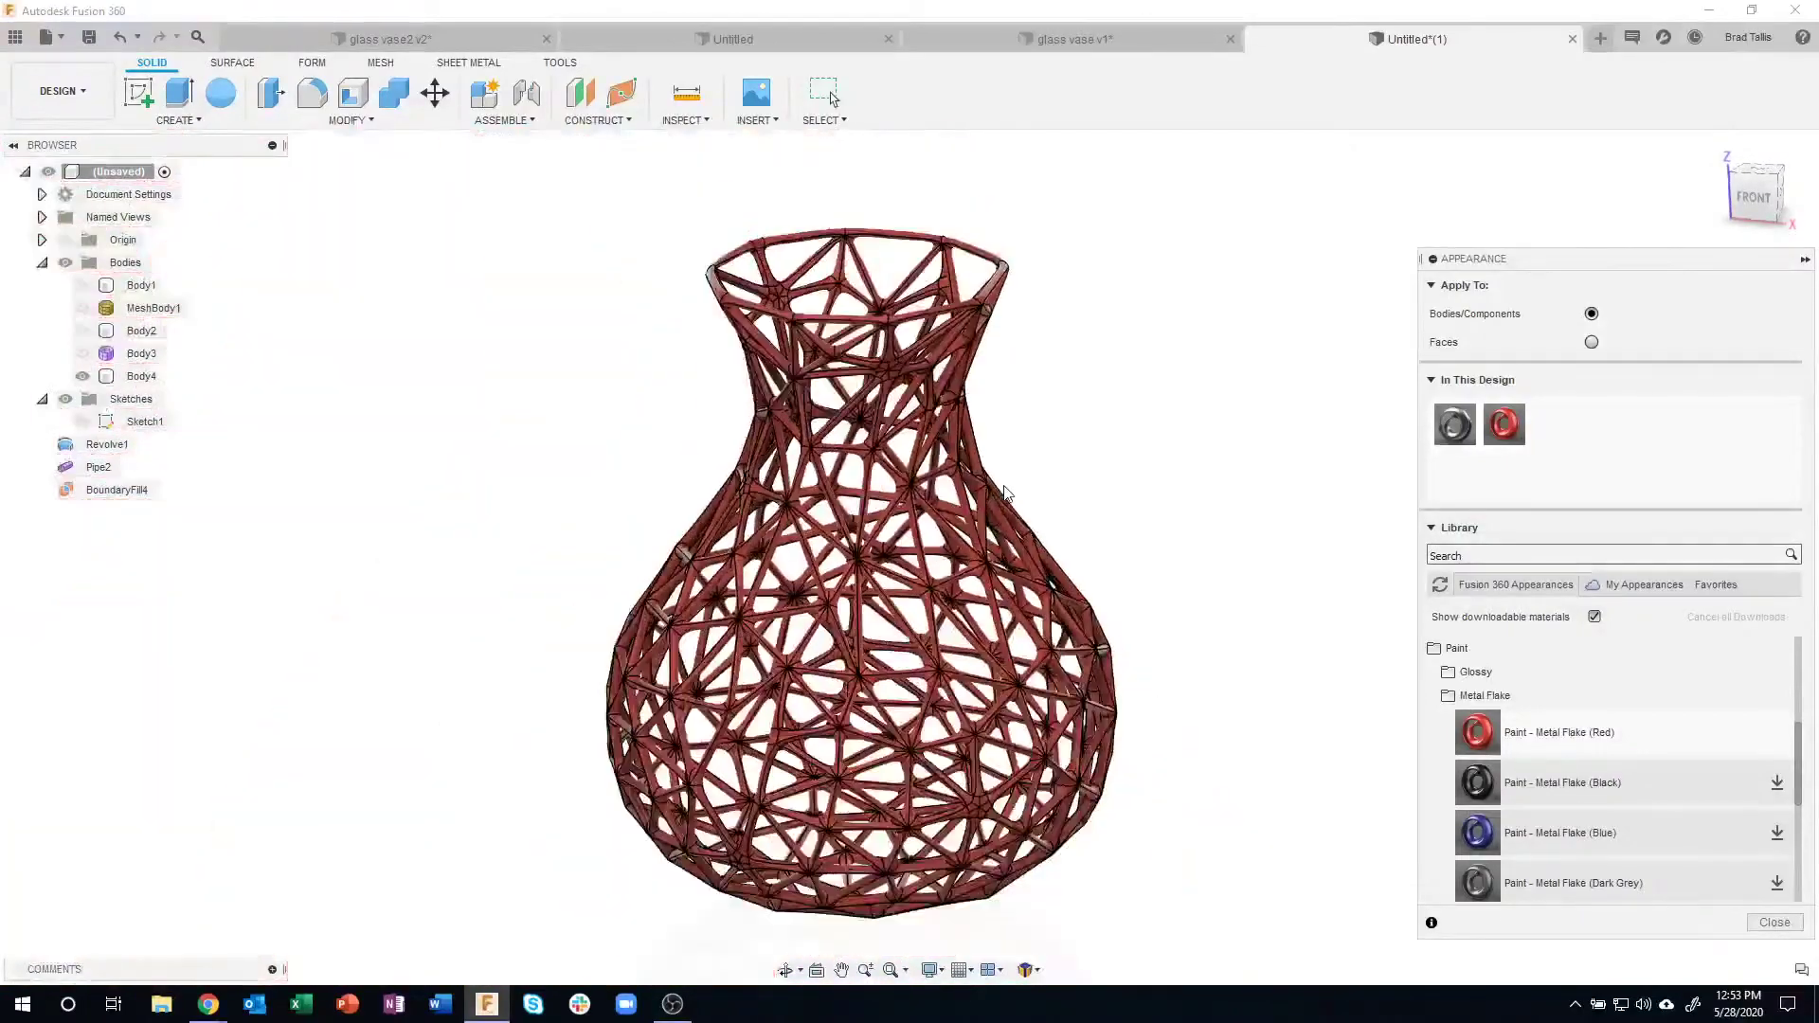